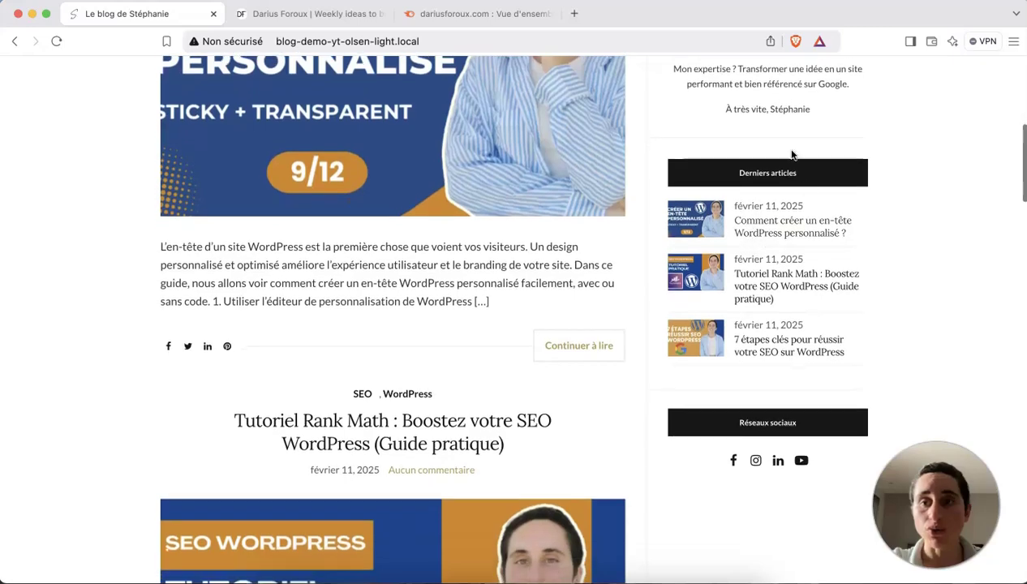
Scroll the blog home and open the article on referencing a blog on Google.
scroll(784, 279, down, 1)
scroll(771, 284, down, 3)
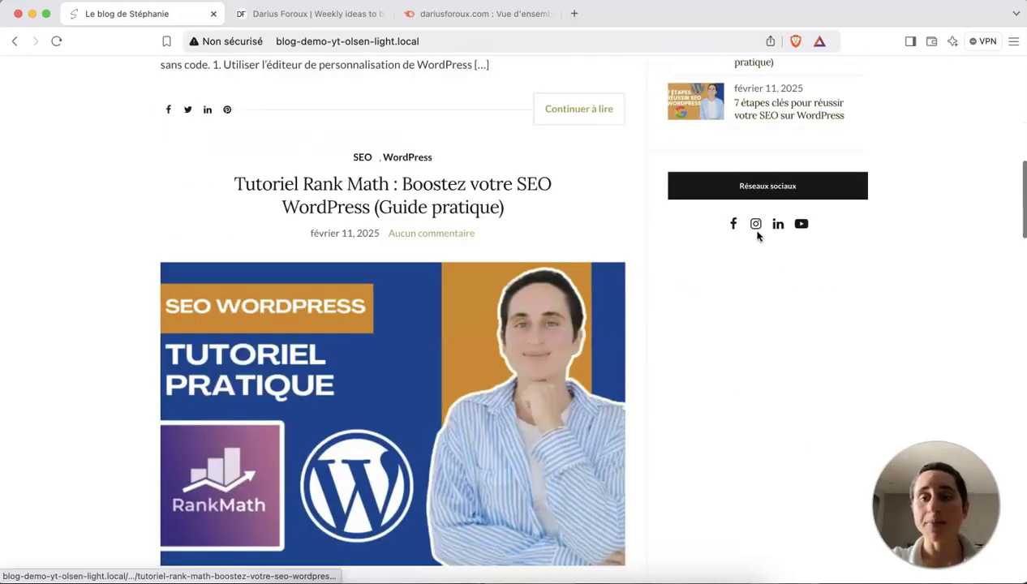
scroll(742, 293, down, 10)
scroll(742, 294, down, 15)
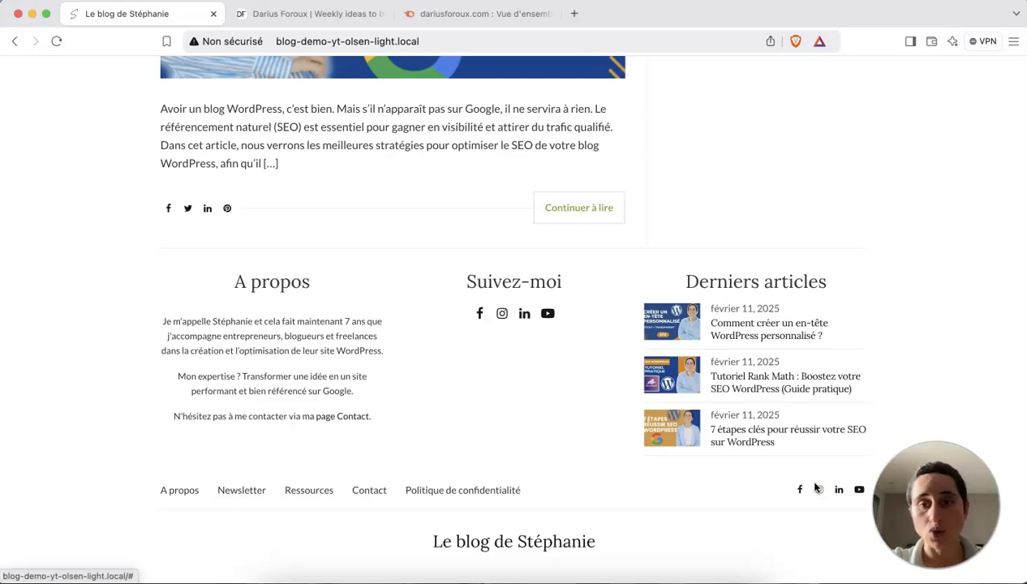
scroll(544, 198, up, 5)
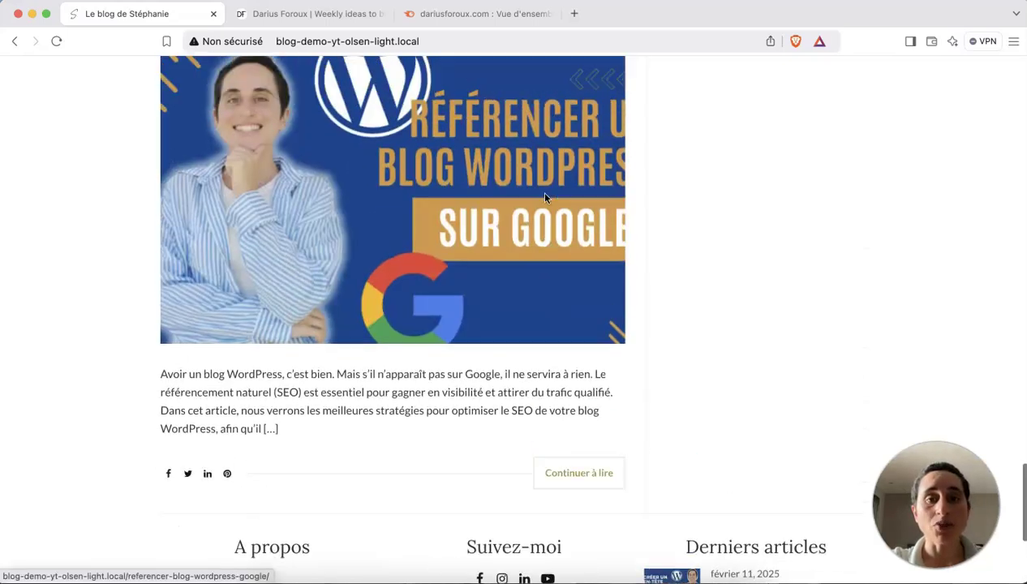
scroll(544, 198, down, 1)
click(593, 426)
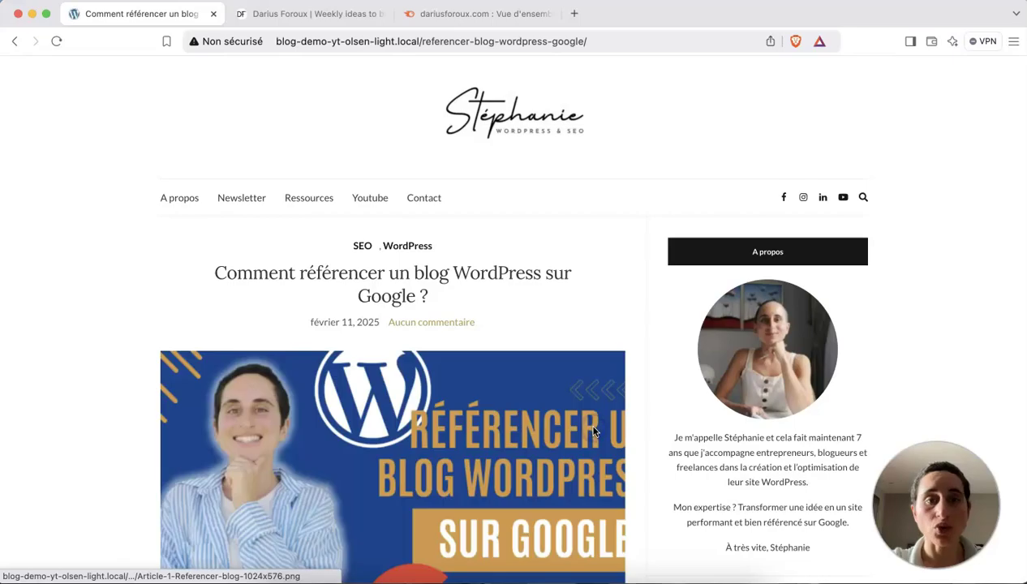
Read through the Google article, then go to the previous article on a custom WordPress site.
scroll(593, 431, down, 15)
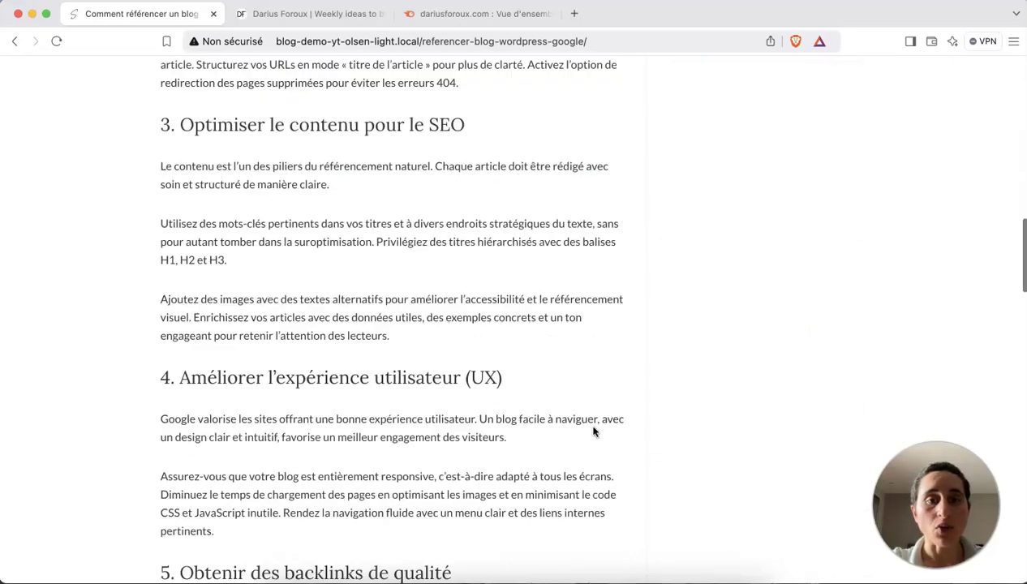
scroll(593, 431, down, 12)
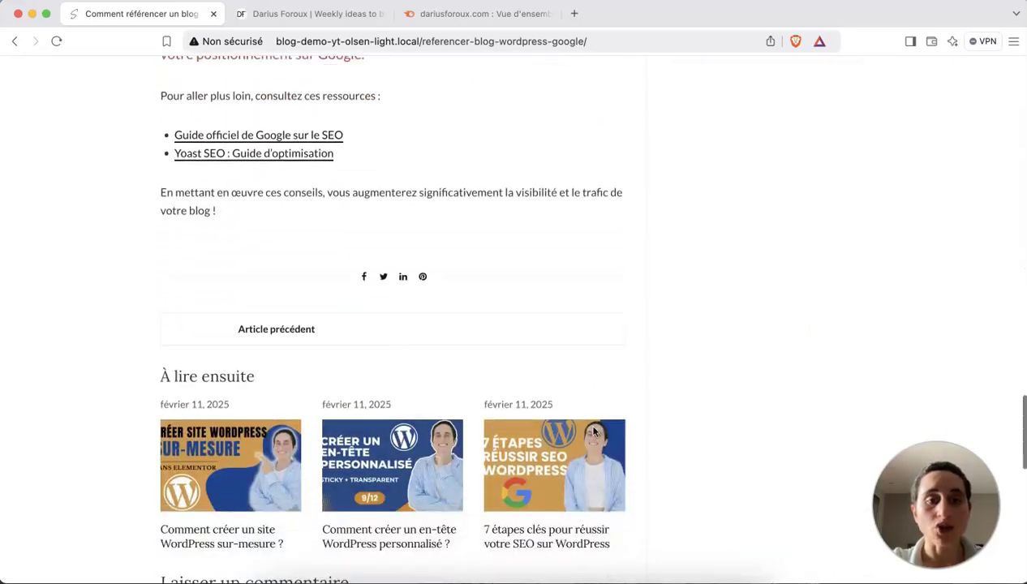
scroll(529, 213, up, 1)
scroll(470, 339, down, 2)
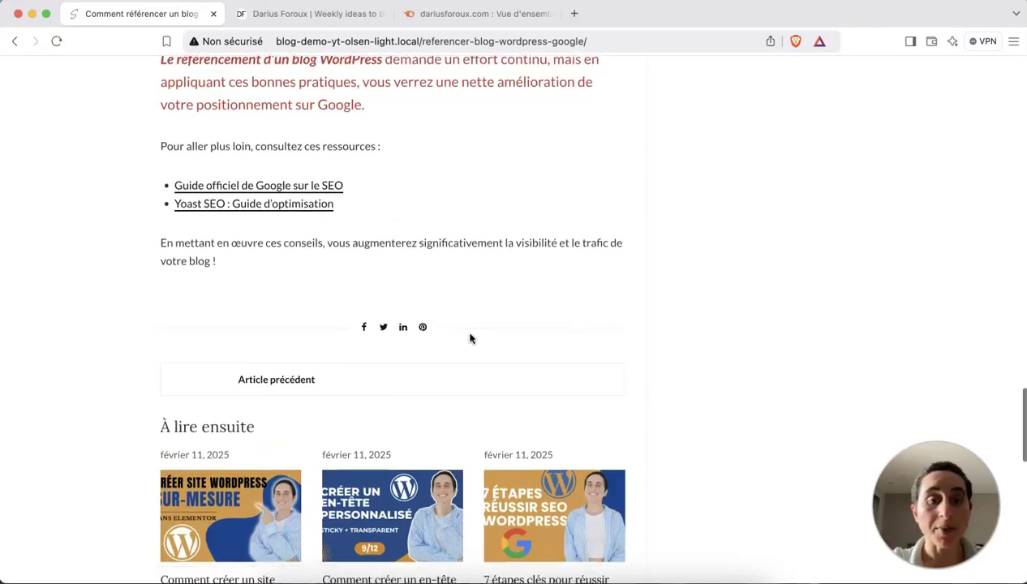
scroll(269, 316, down, 1)
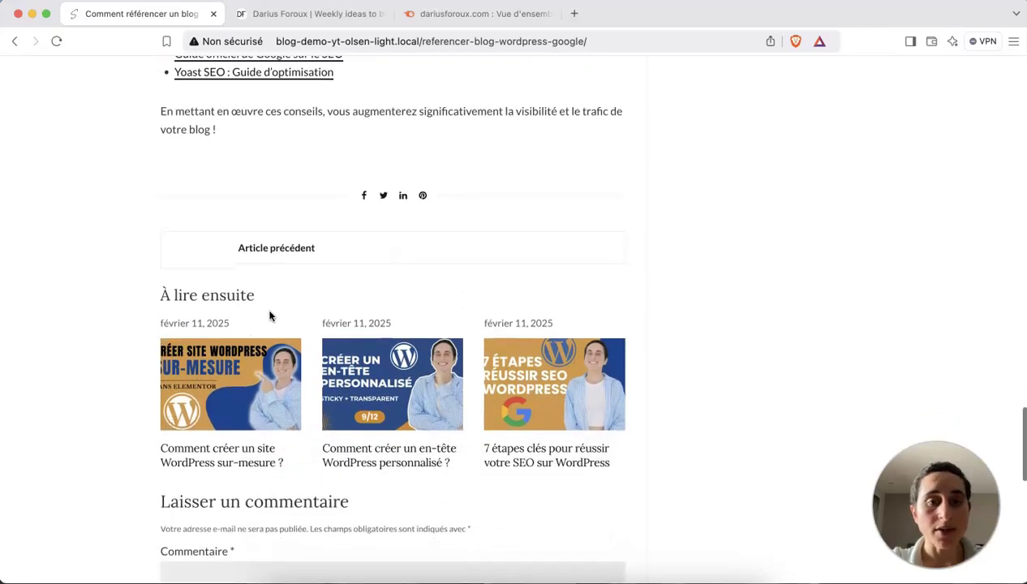
click(272, 243)
Scroll through 'Comment créer un site WordPress sur-mesure ?' down to its related articles and comment form.
scroll(345, 424, down, 12)
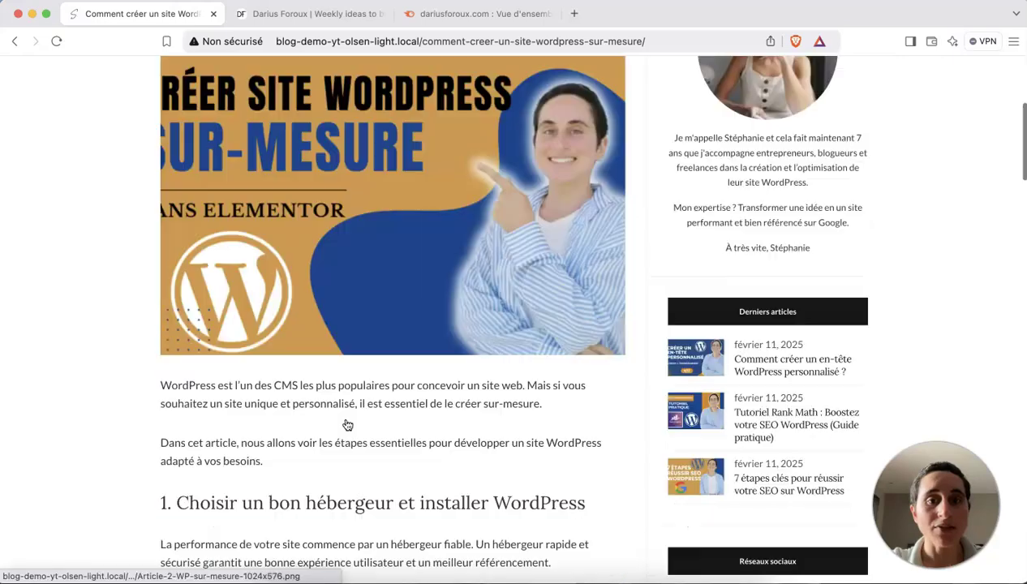
scroll(345, 424, down, 15)
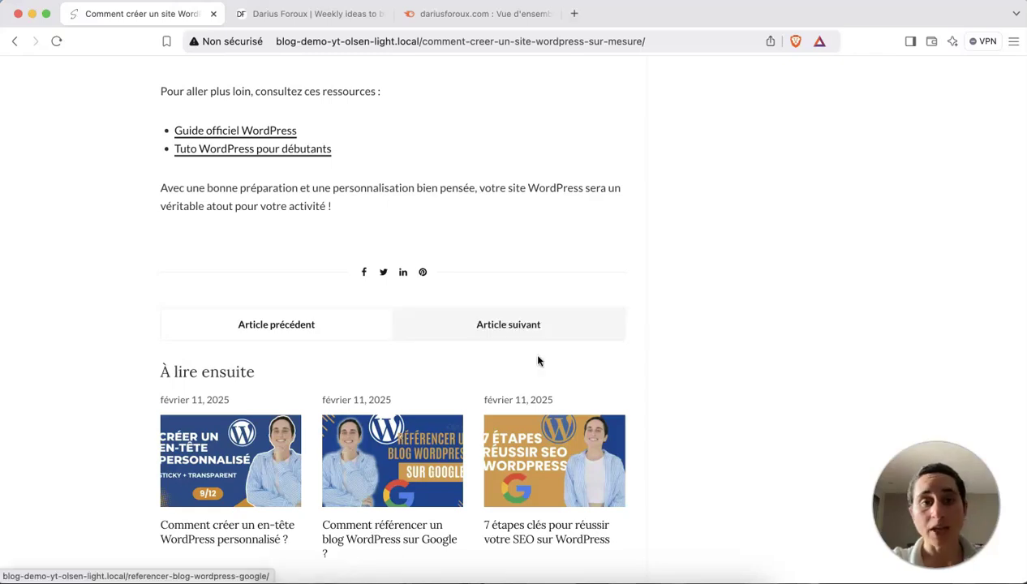
scroll(536, 360, up, 1)
scroll(400, 221, down, 5)
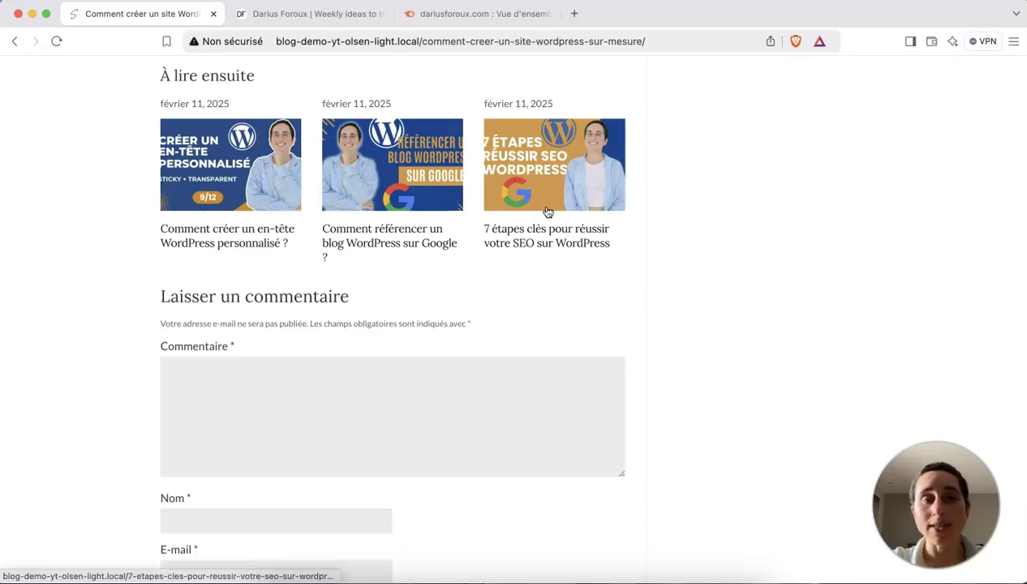
scroll(547, 213, up, 1)
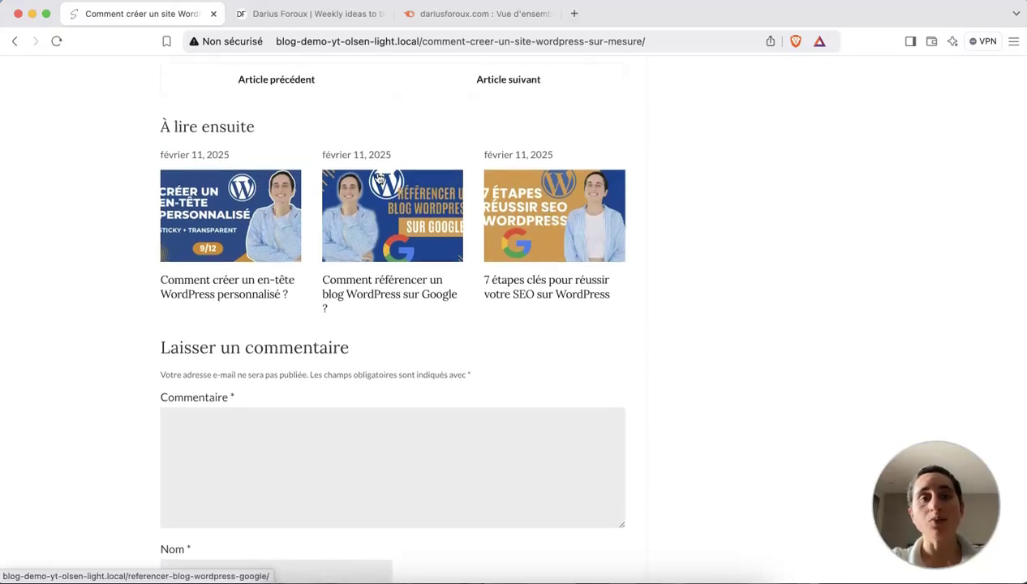
scroll(379, 178, up, 2)
scroll(379, 178, up, 3)
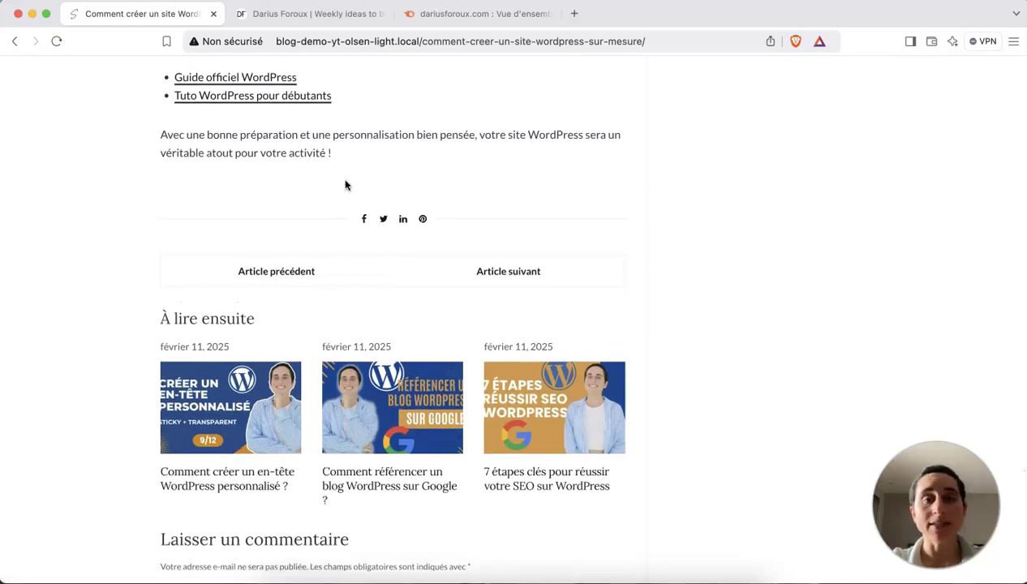
scroll(345, 185, down, 1)
scroll(345, 185, down, 8)
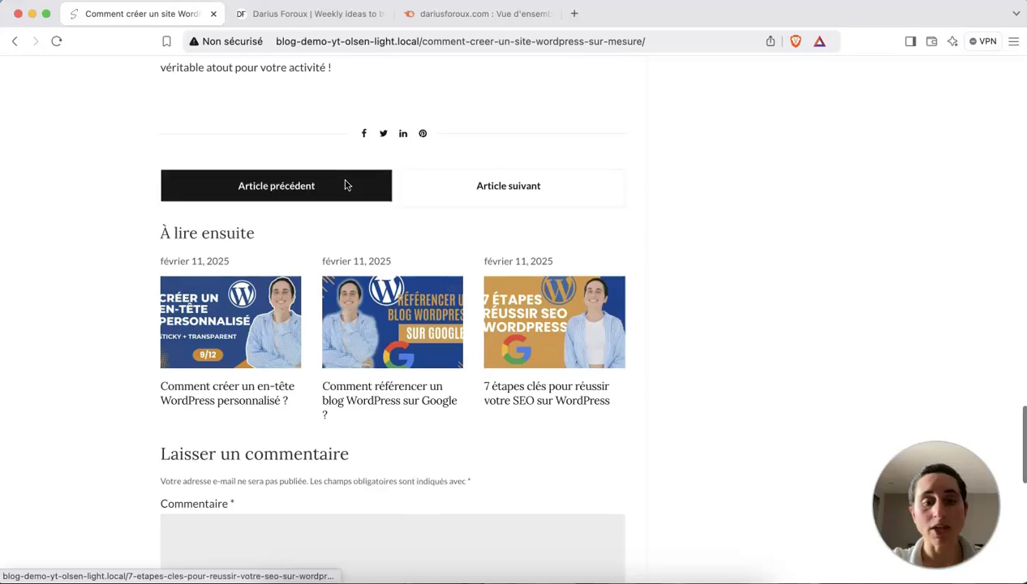
scroll(345, 184, down, 1)
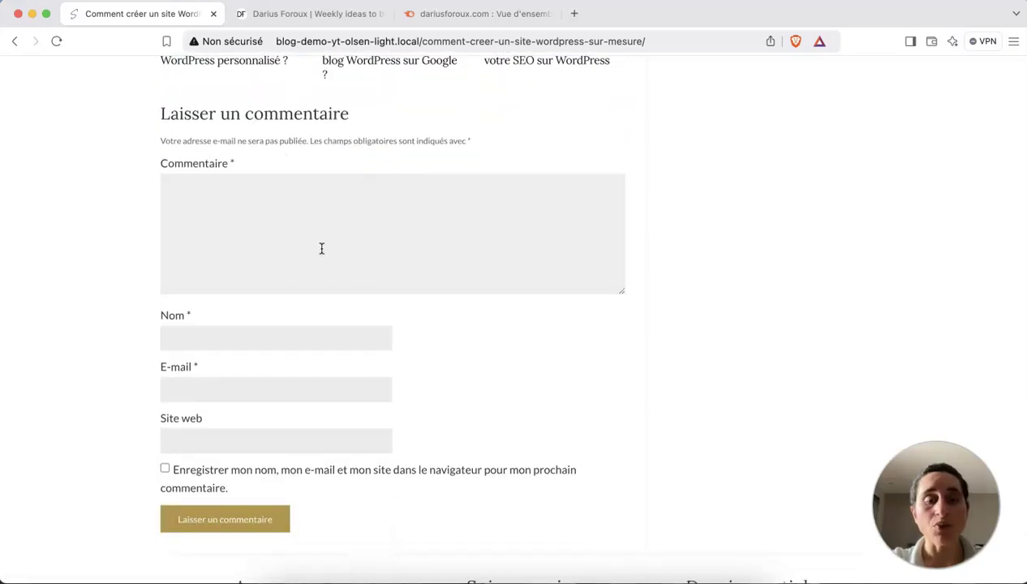
scroll(321, 248, down, 8)
scroll(321, 248, up, 15)
scroll(321, 248, up, 20)
Open the blog's A propos page and scroll through it.
click(174, 200)
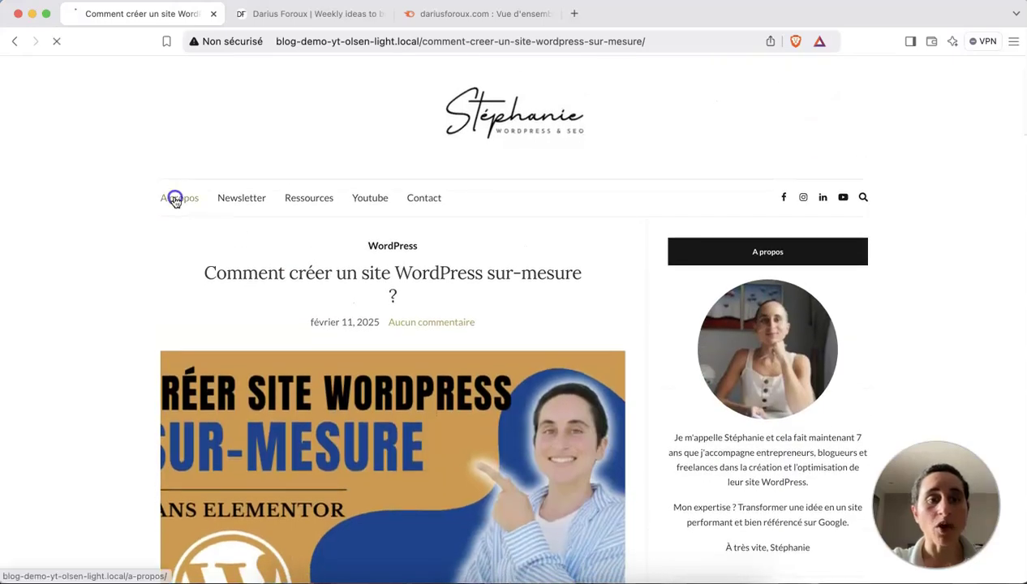
scroll(414, 317, down, 10)
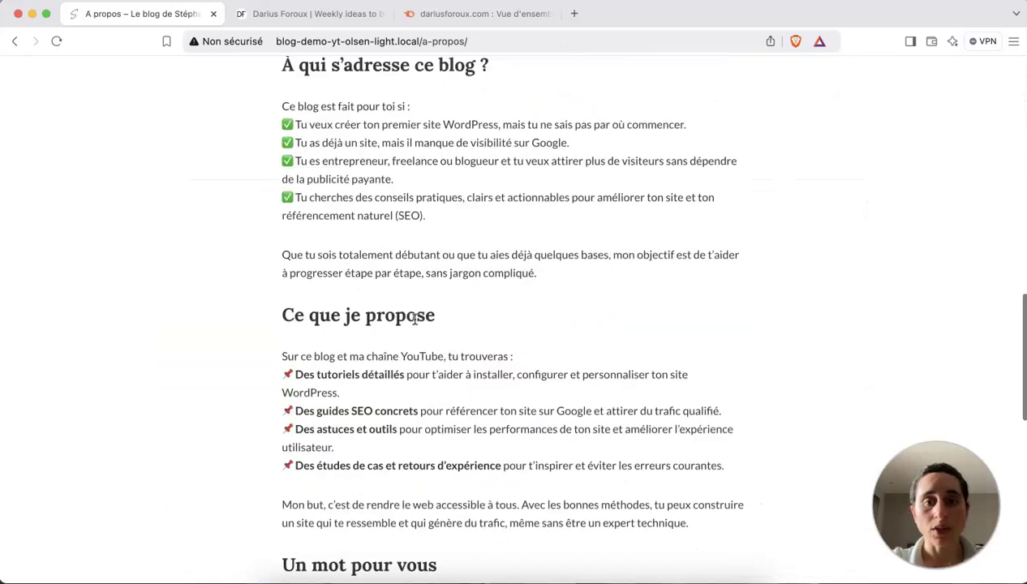
scroll(414, 318, down, 8)
scroll(414, 319, up, 20)
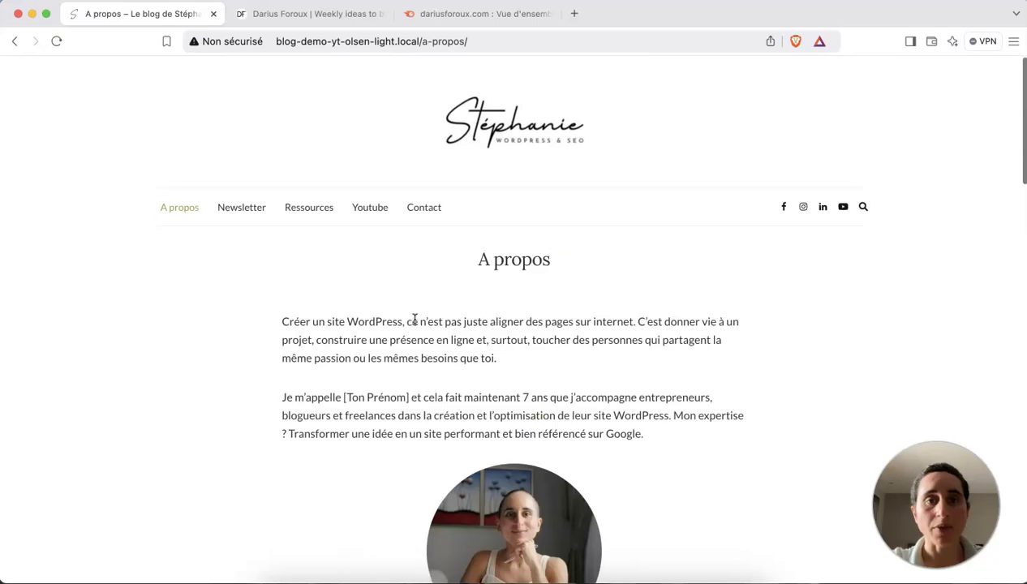
Look over the Contact page, then switch to the dariusforoux.com homepage tab.
click(424, 193)
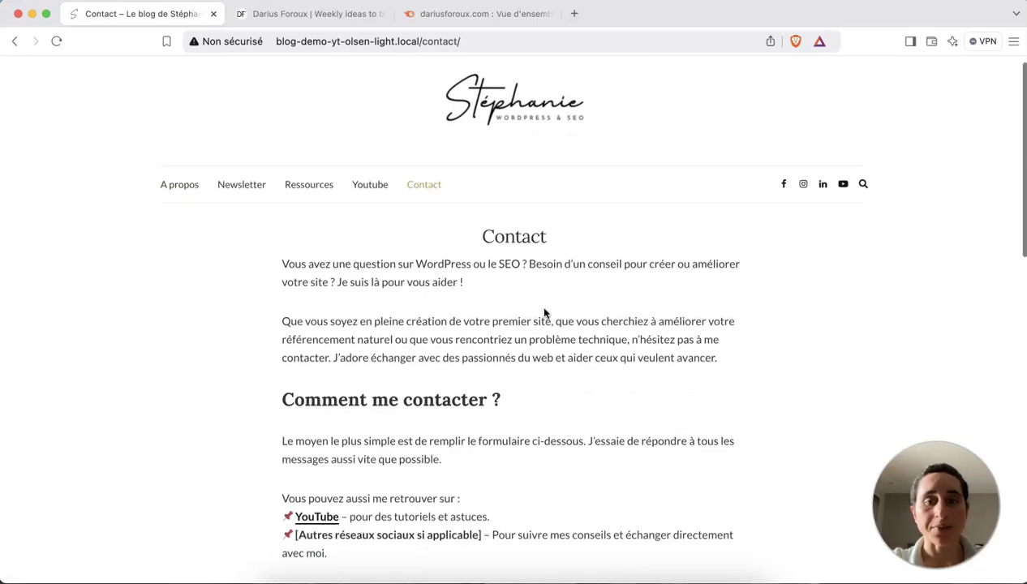
scroll(543, 313, down, 9)
scroll(540, 300, up, 5)
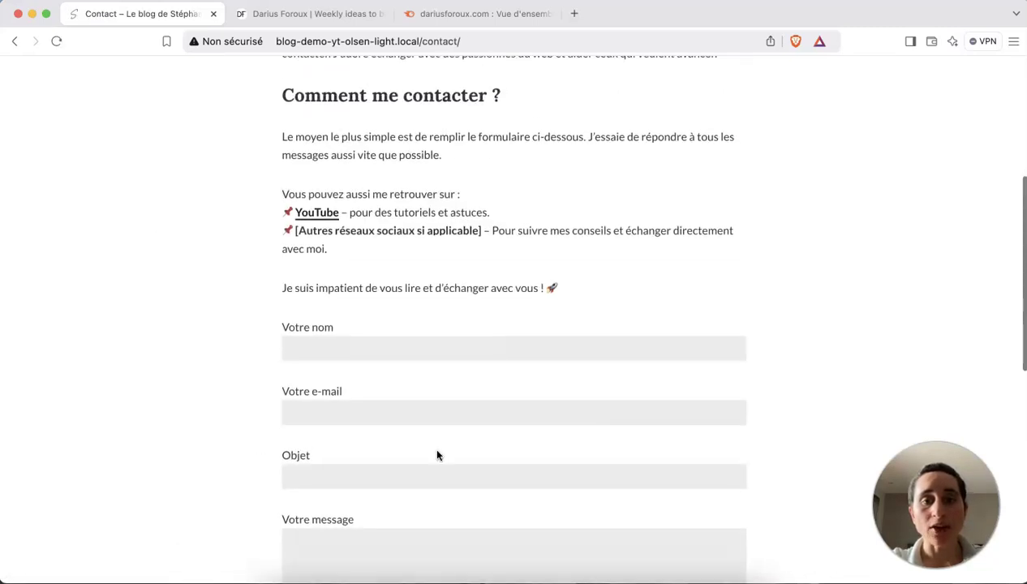
scroll(495, 374, up, 4)
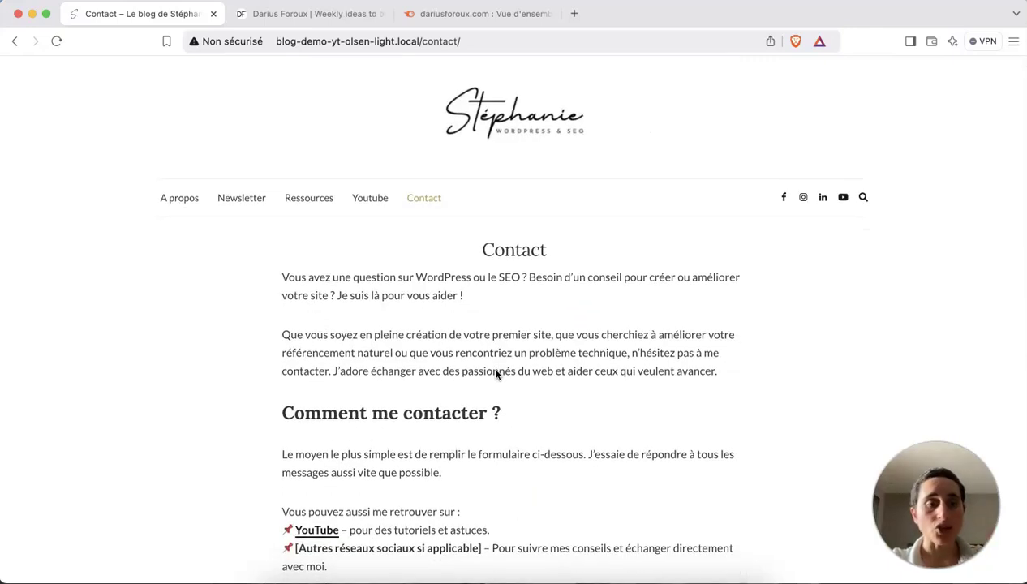
click(265, 16)
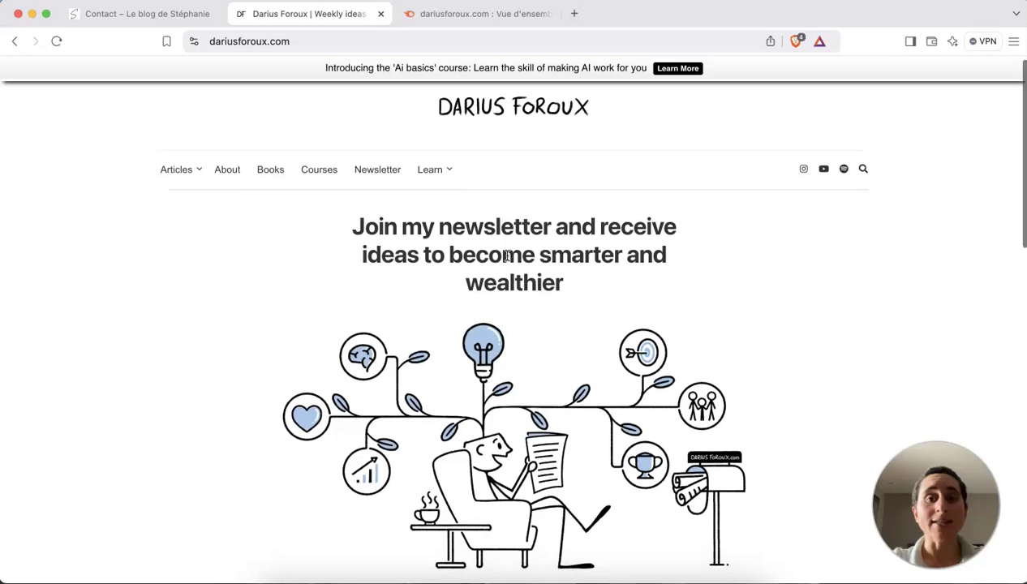
Recheck the Contact page, scroll the dariusforoux.com homepage, then open its Semrush domain overview.
click(143, 15)
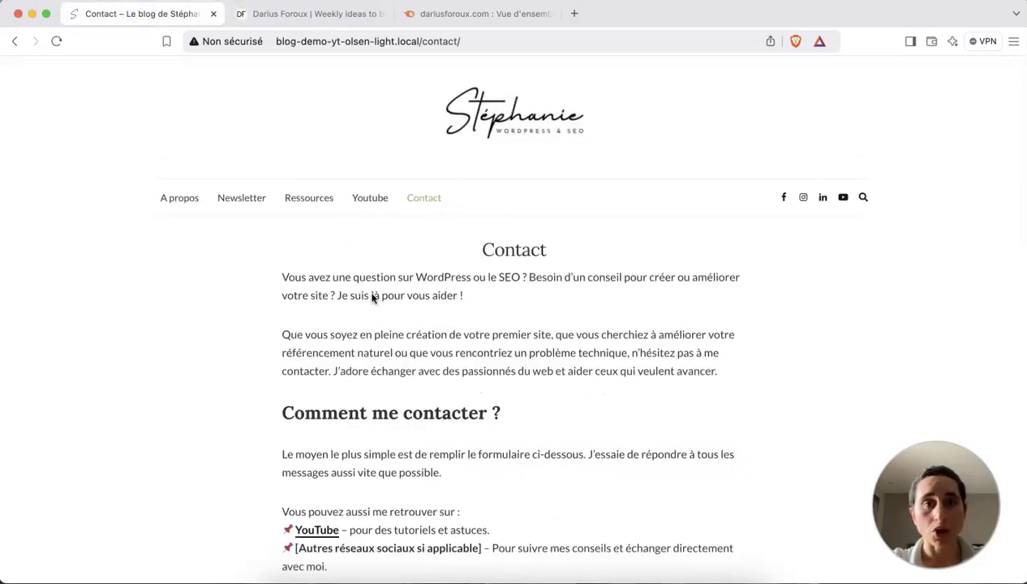
click(269, 18)
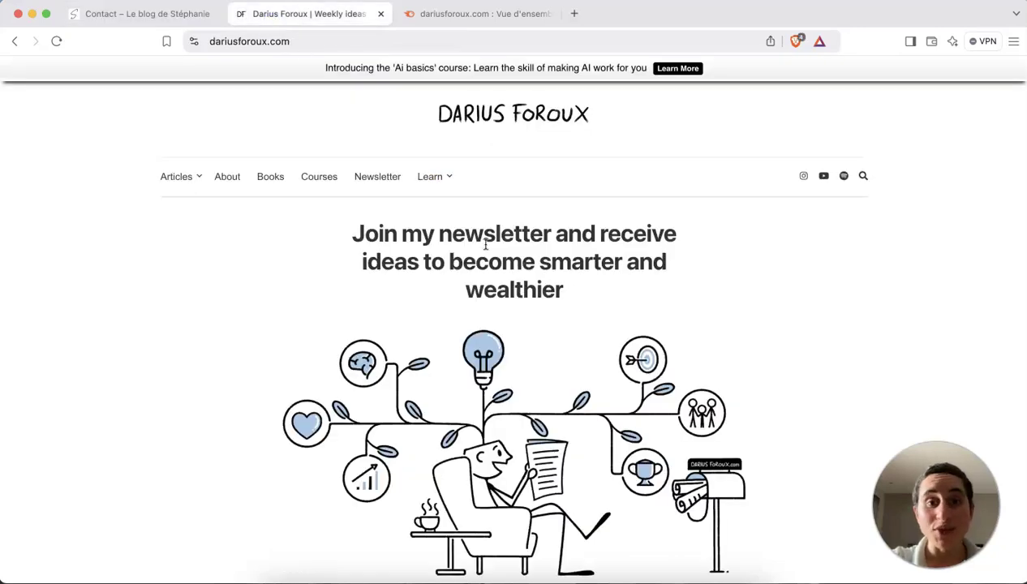
scroll(485, 244, down, 7)
scroll(485, 244, up, 2)
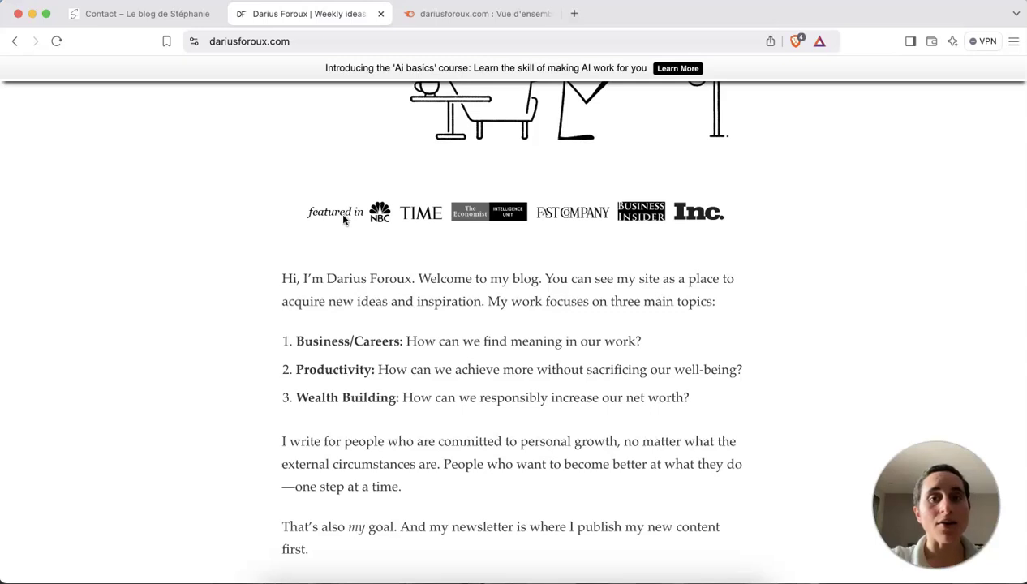
scroll(336, 177, up, 5)
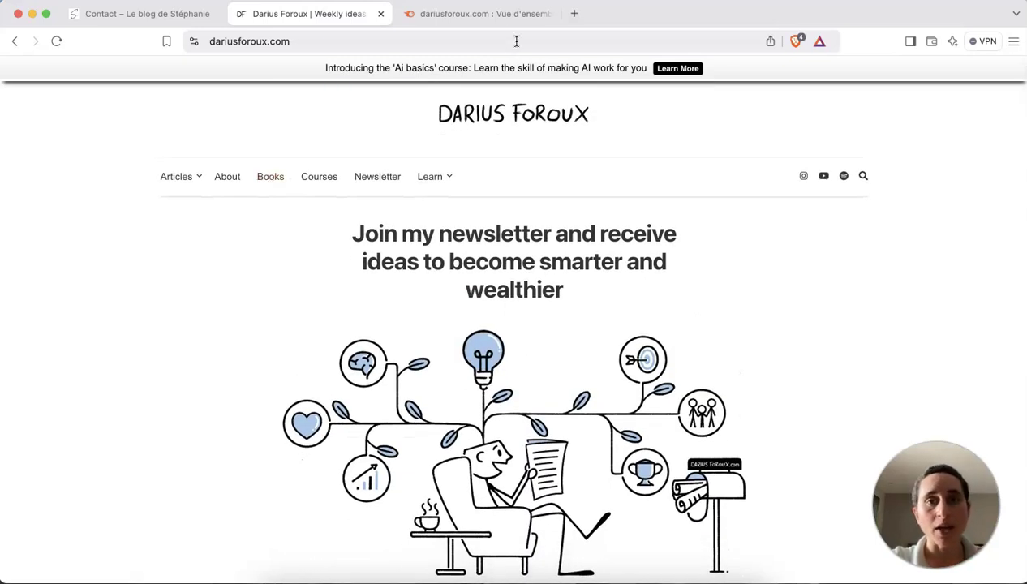
click(492, 20)
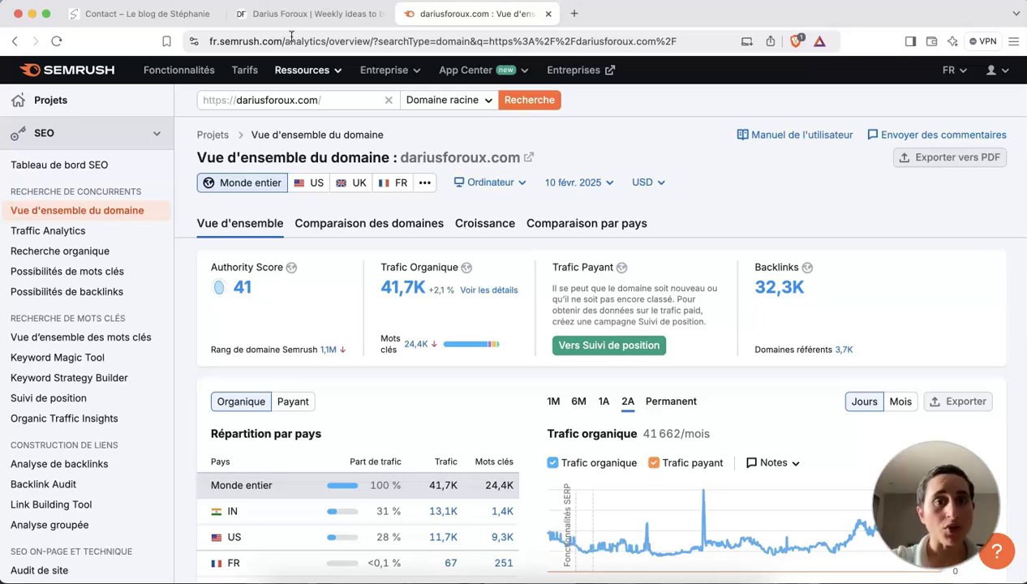
Scroll dariusforoux.com's Semrush overview to organic traffic by country, then return to the Darius Foroux tab.
click(317, 100)
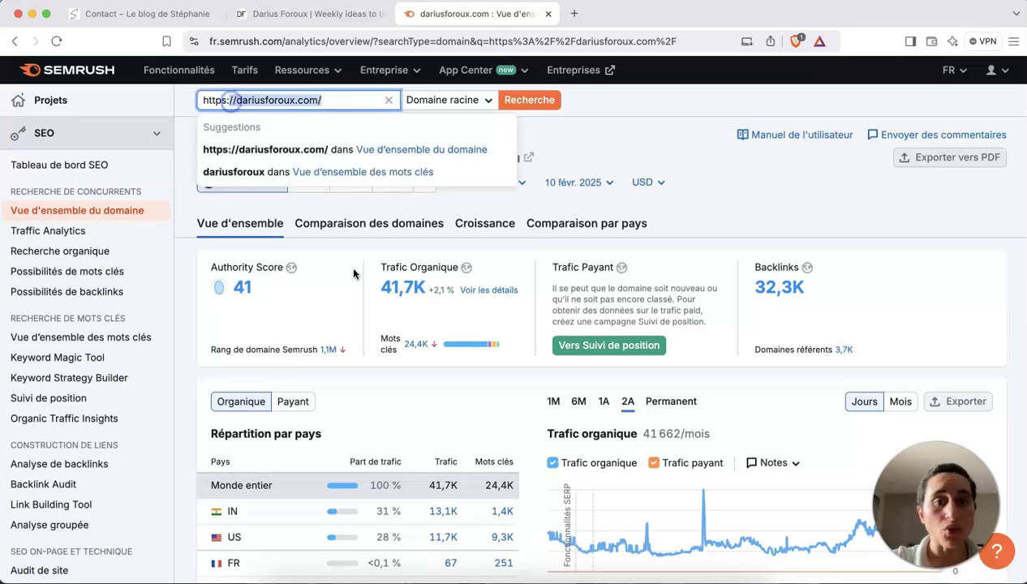
click(338, 244)
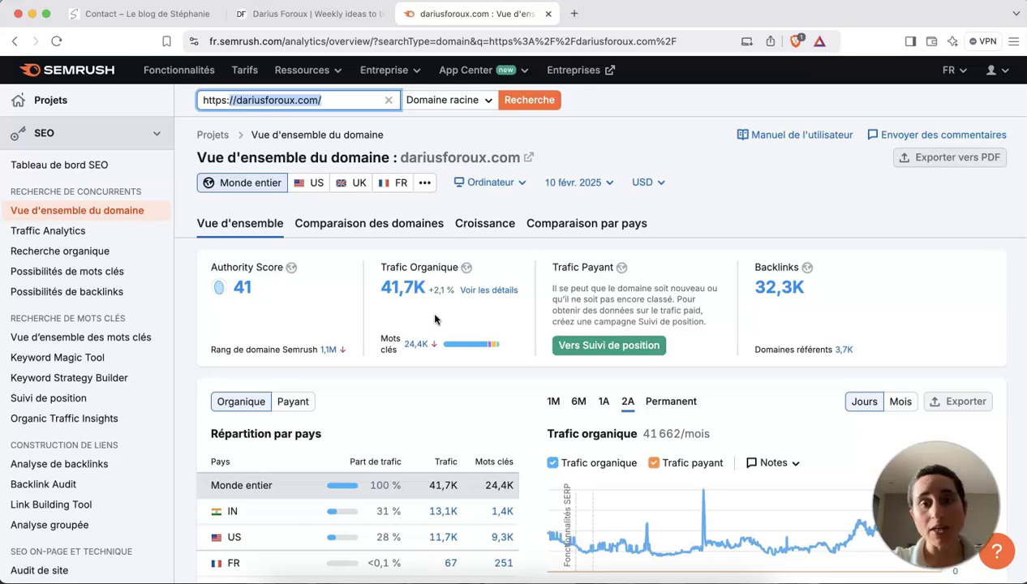
scroll(436, 320, down, 2)
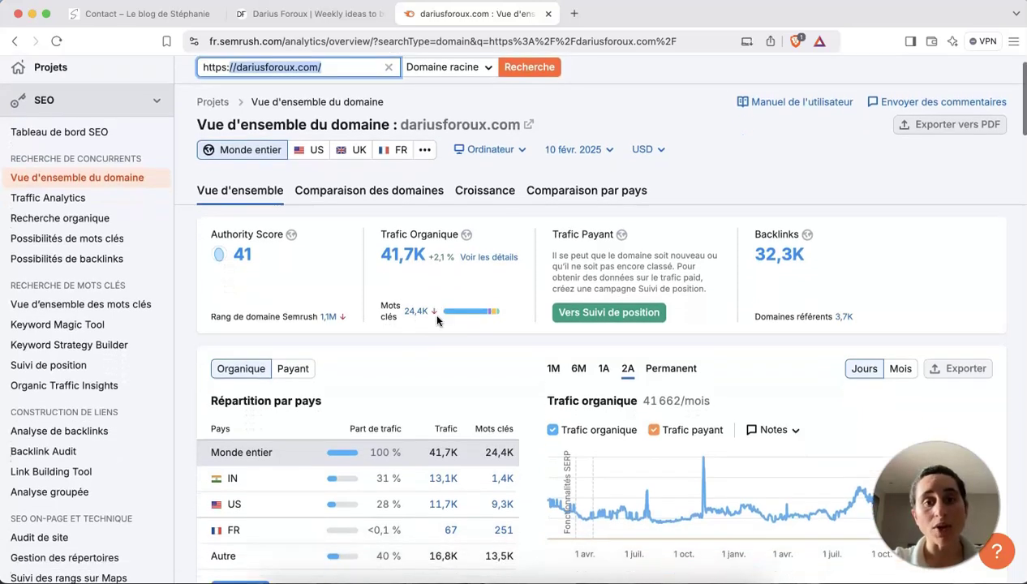
scroll(413, 251, down, 3)
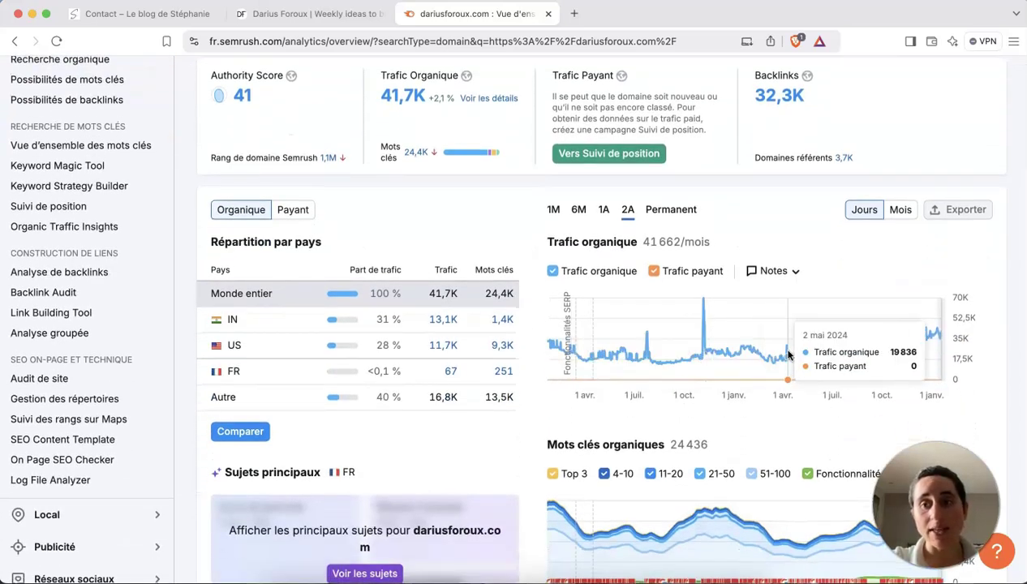
click(297, 18)
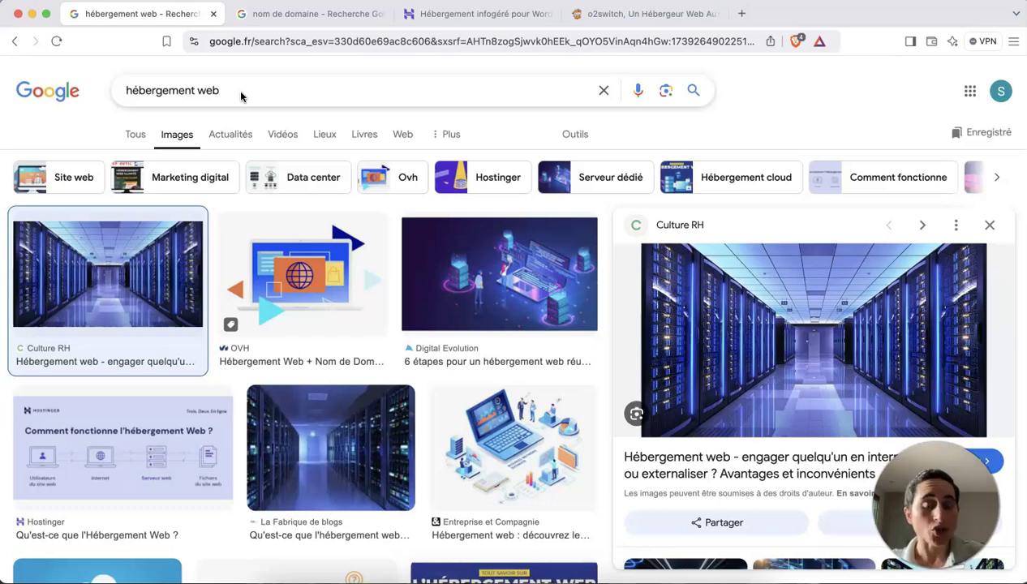
Compare Google Images results for 'nom de domaine' and 'hébergement web', then open Hostinger's WordPress hosting page.
click(288, 18)
click(305, 85)
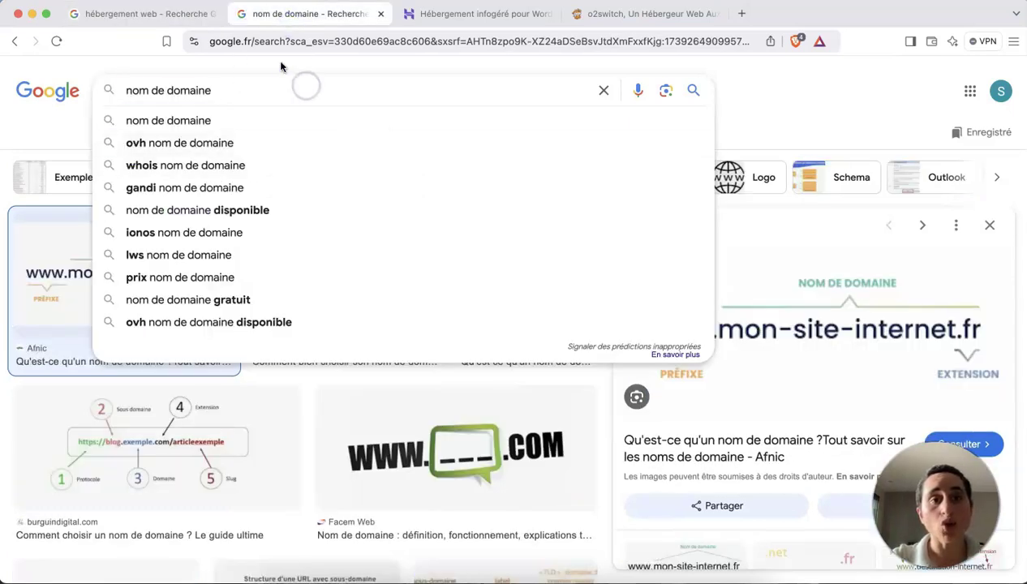
click(279, 63)
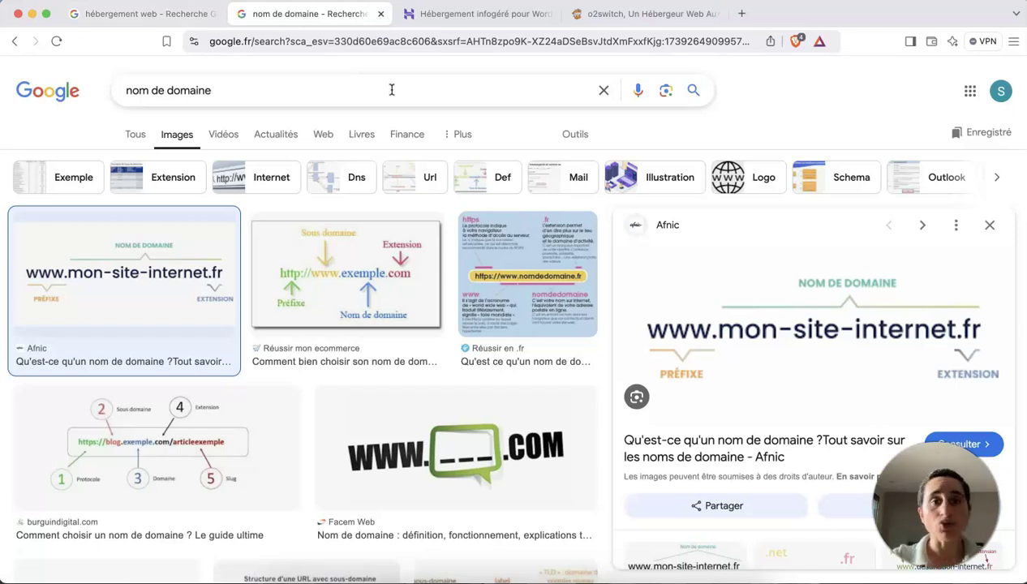
click(184, 13)
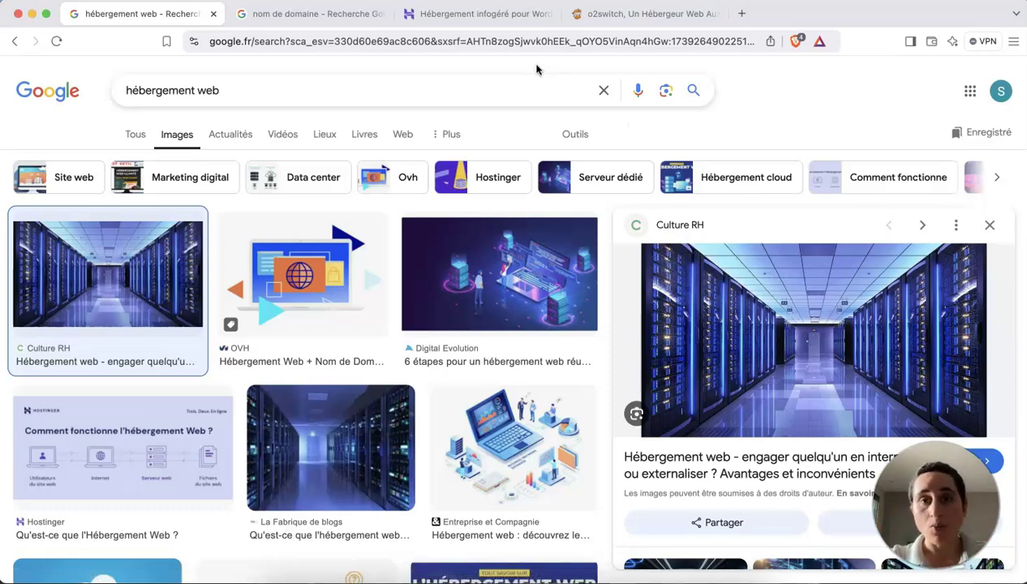
click(503, 17)
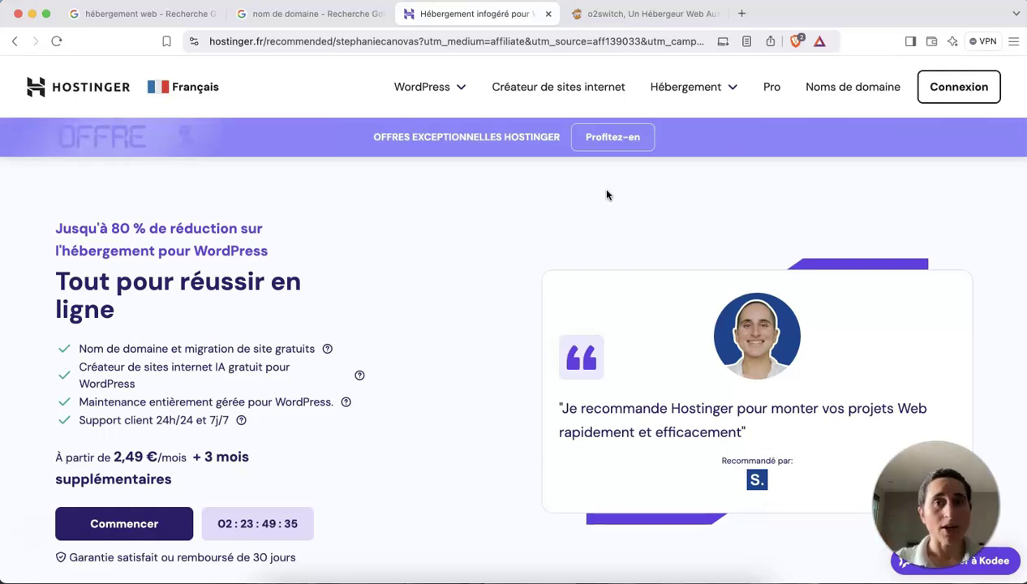
Glance at the o2switch site, then return to the Hostinger offer page and scroll it.
click(647, 19)
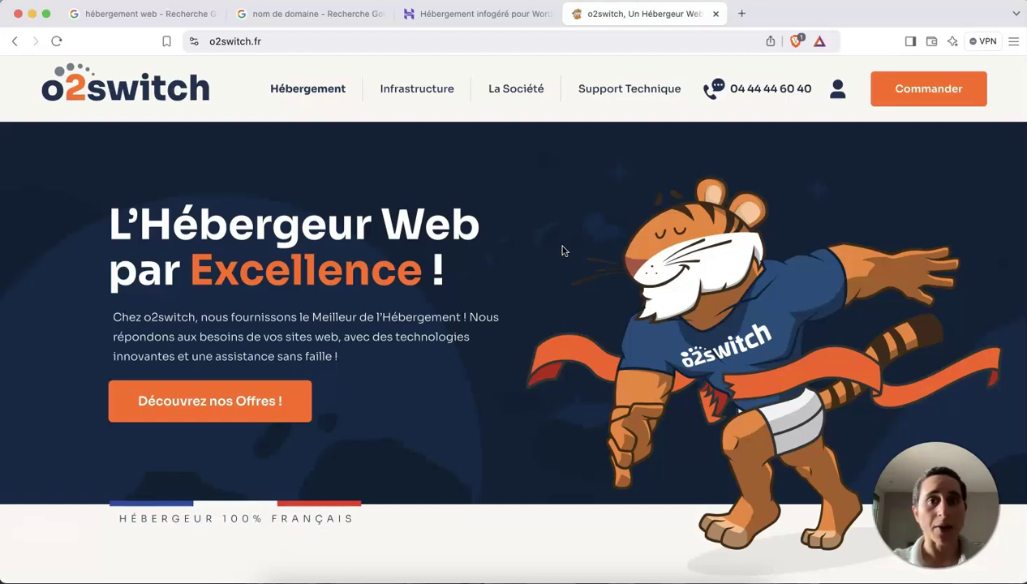
click(429, 22)
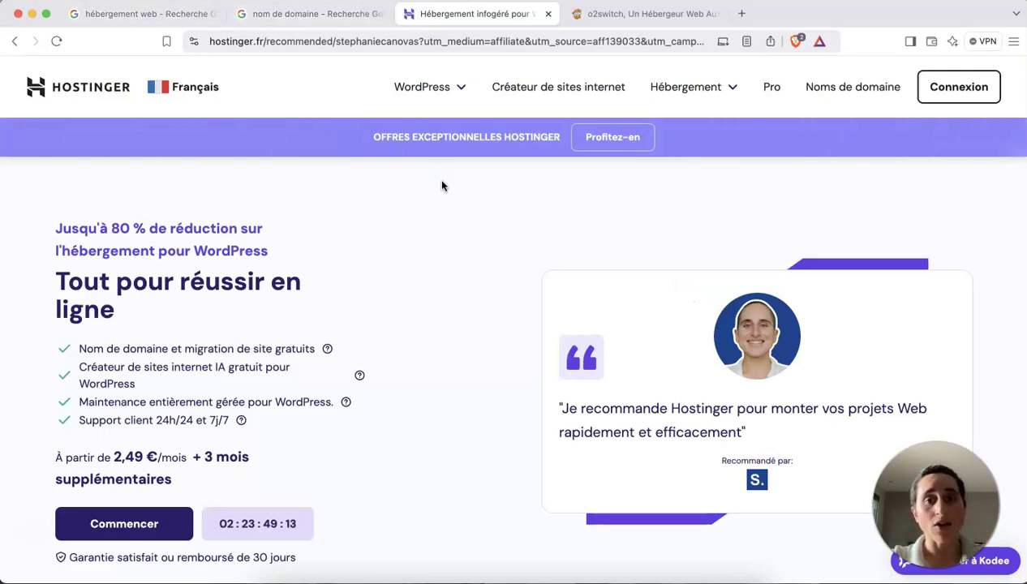
scroll(459, 231, down, 1)
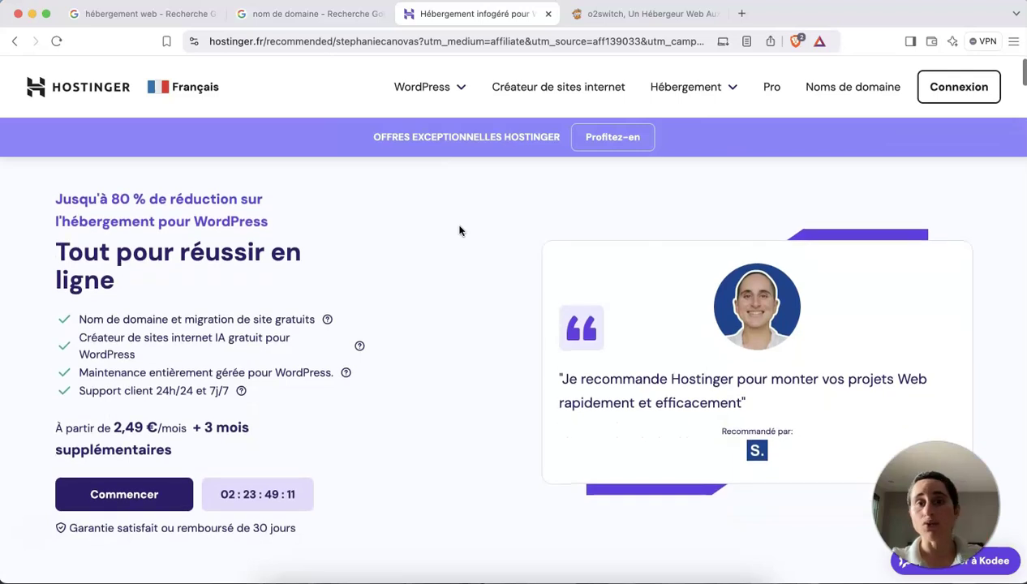
scroll(459, 231, down, 5)
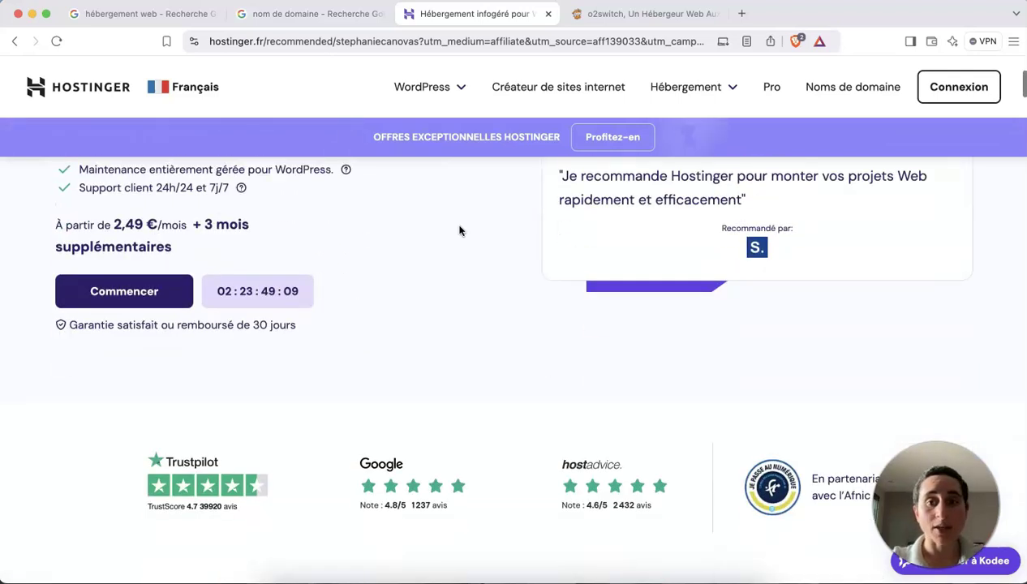
scroll(459, 231, up, 5)
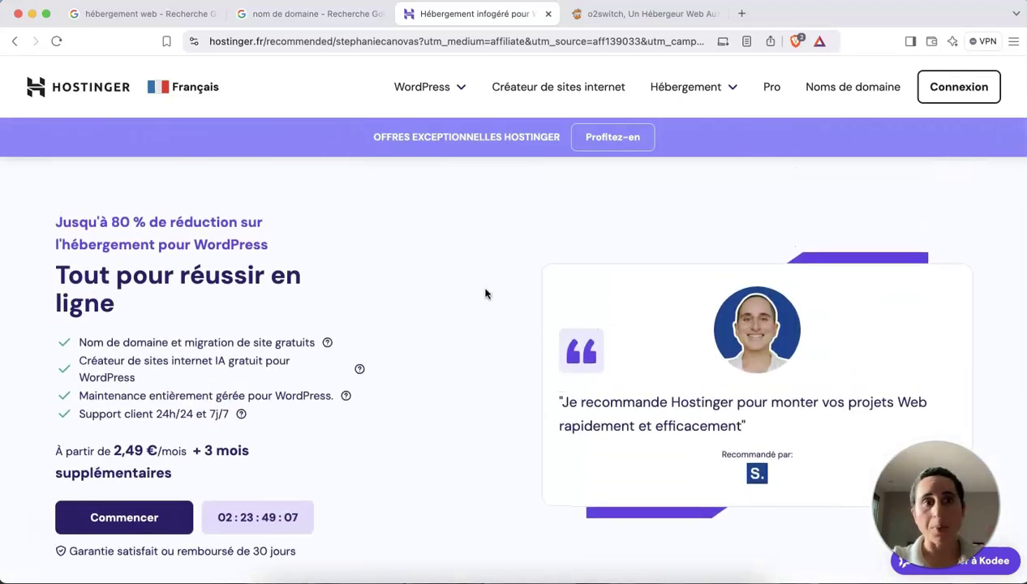
scroll(487, 298, down, 10)
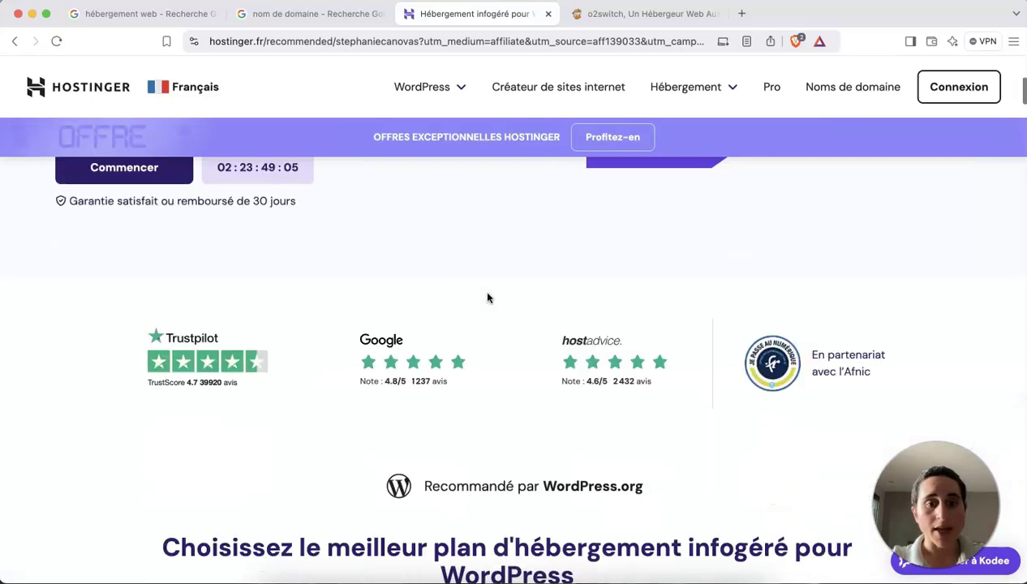
scroll(487, 293, up, 1)
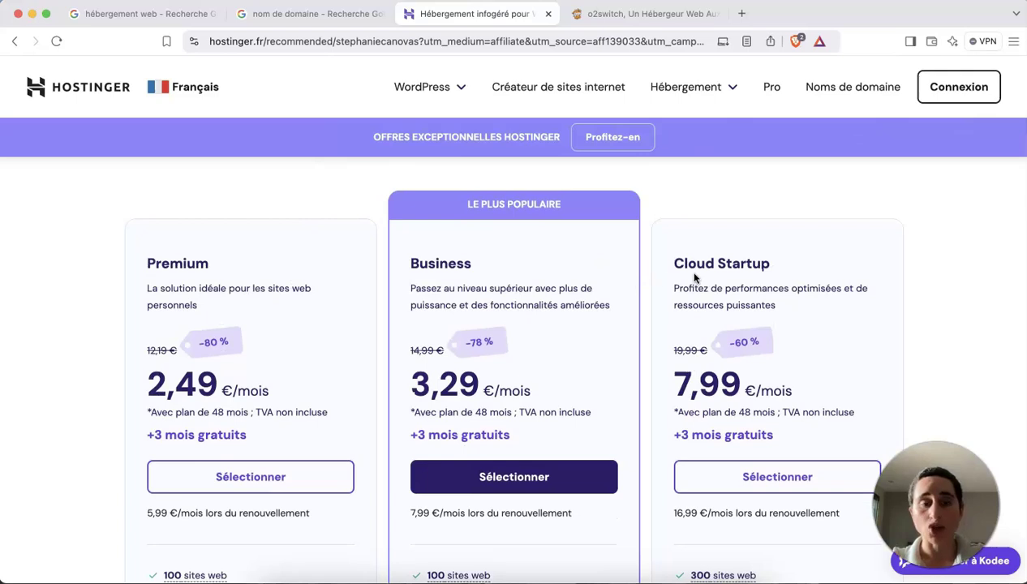
Scroll to the Premium 2,49, Business 3,29 and Cloud Startup 7,99 €/mois plan cards and features.
scroll(556, 346, down, 1)
scroll(557, 346, down, 1)
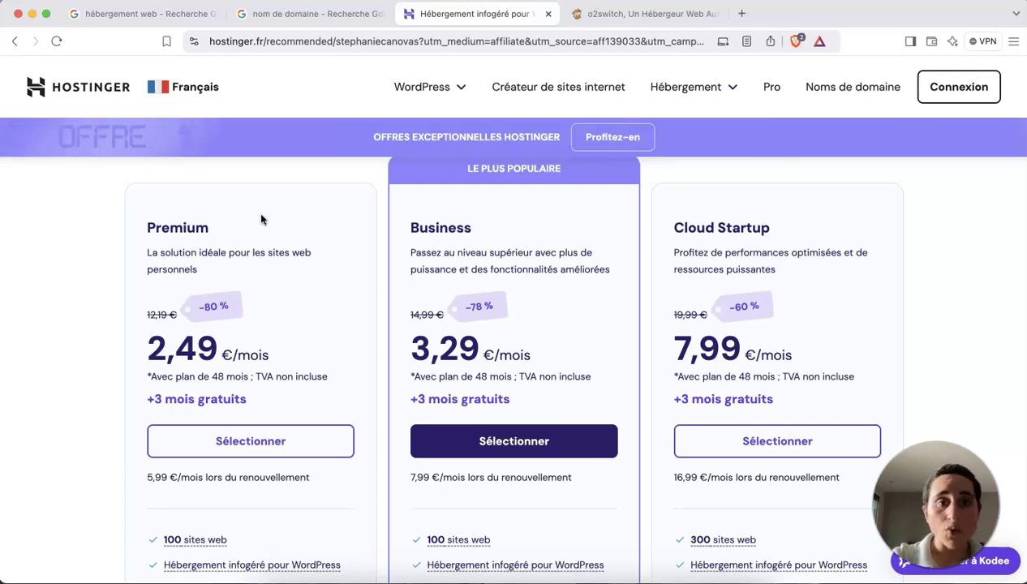
scroll(485, 322, down, 3)
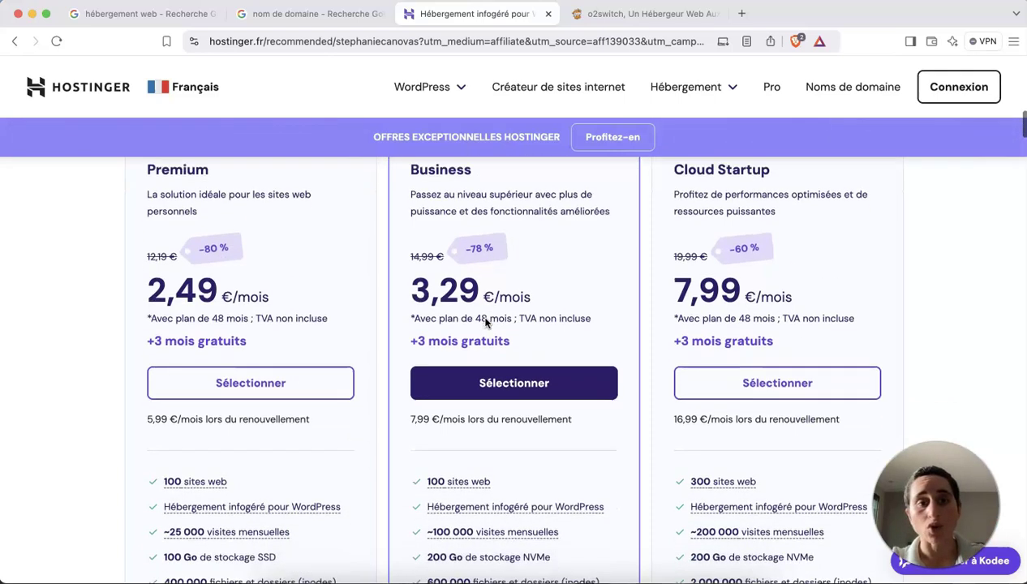
scroll(485, 322, down, 3)
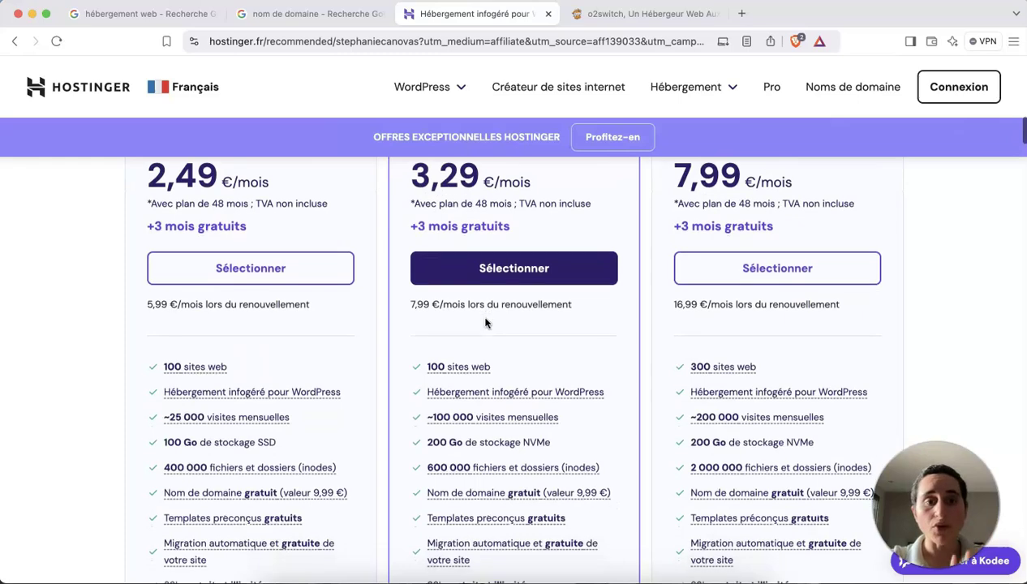
scroll(348, 317, up, 1)
scroll(348, 317, down, 5)
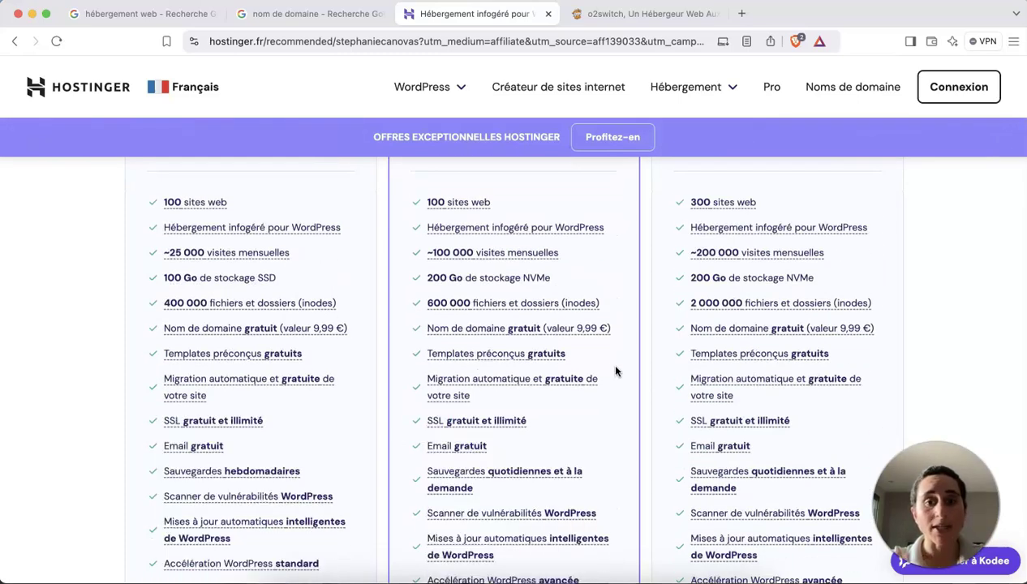
scroll(614, 372, down, 10)
scroll(615, 370, up, 20)
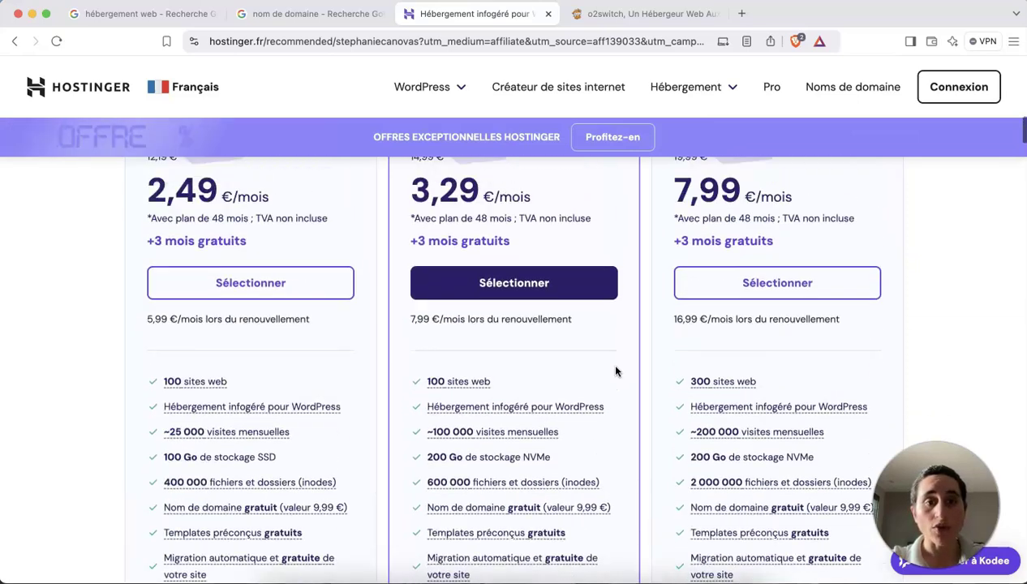
Add Premium Web Hosting to the cart for 12 mois, at 2,99€/mois totalling 35,88€.
click(315, 300)
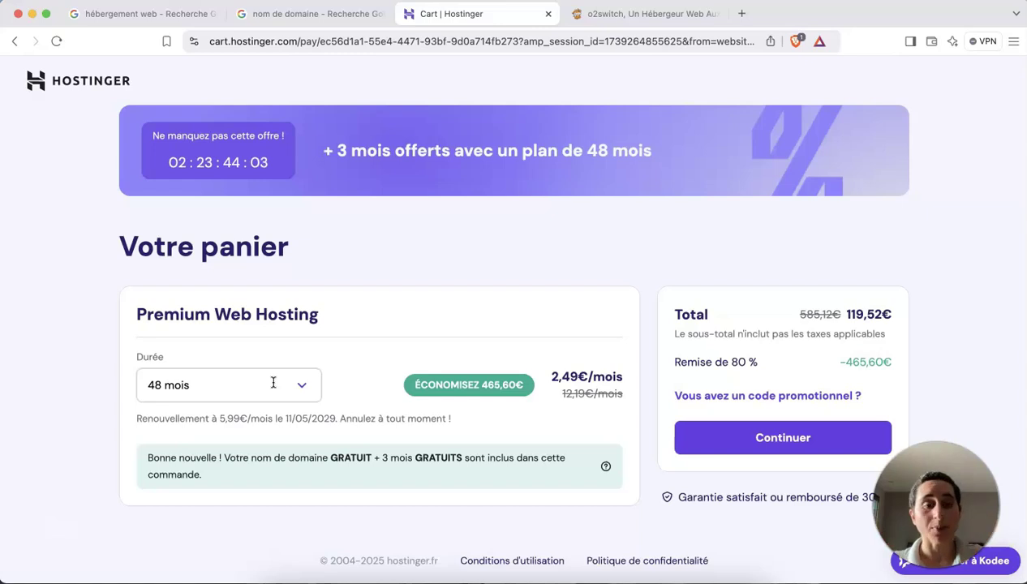
click(300, 383)
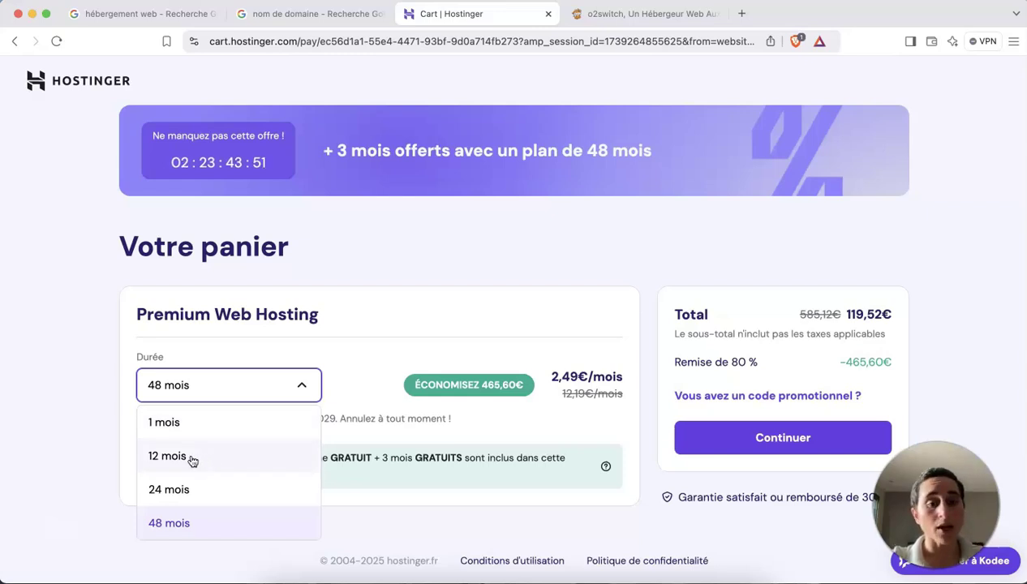
click(192, 459)
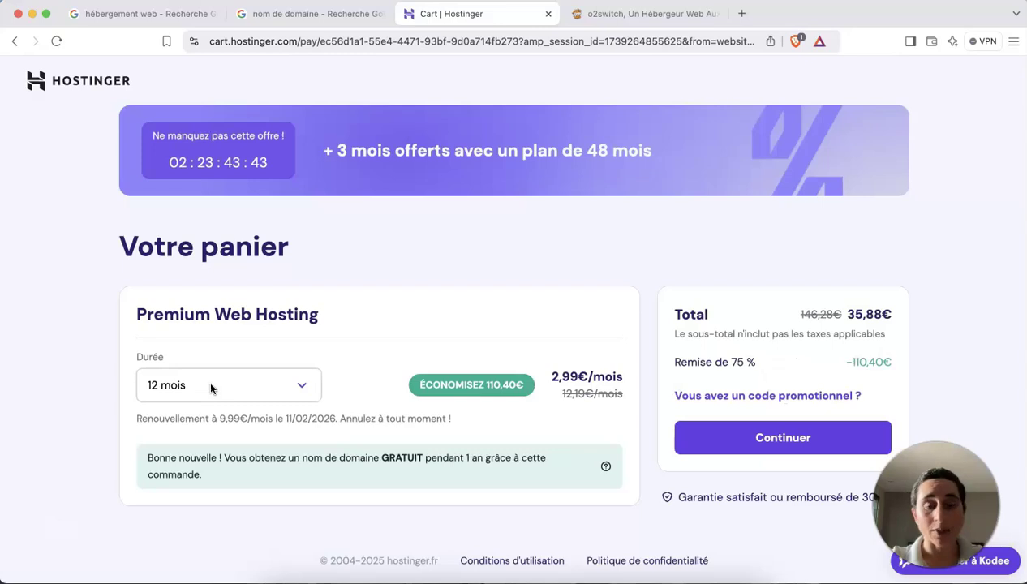
click(210, 387)
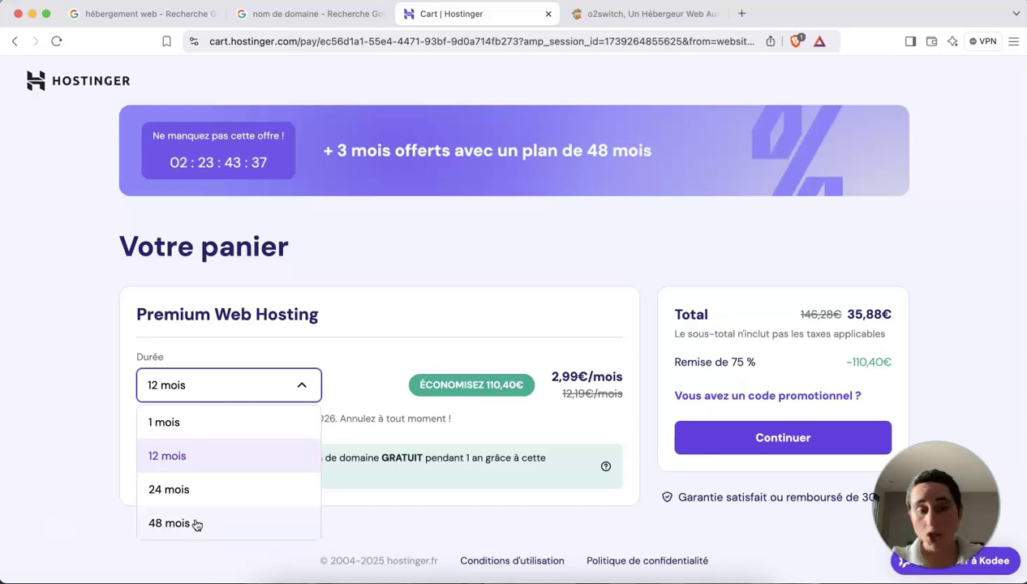
click(187, 519)
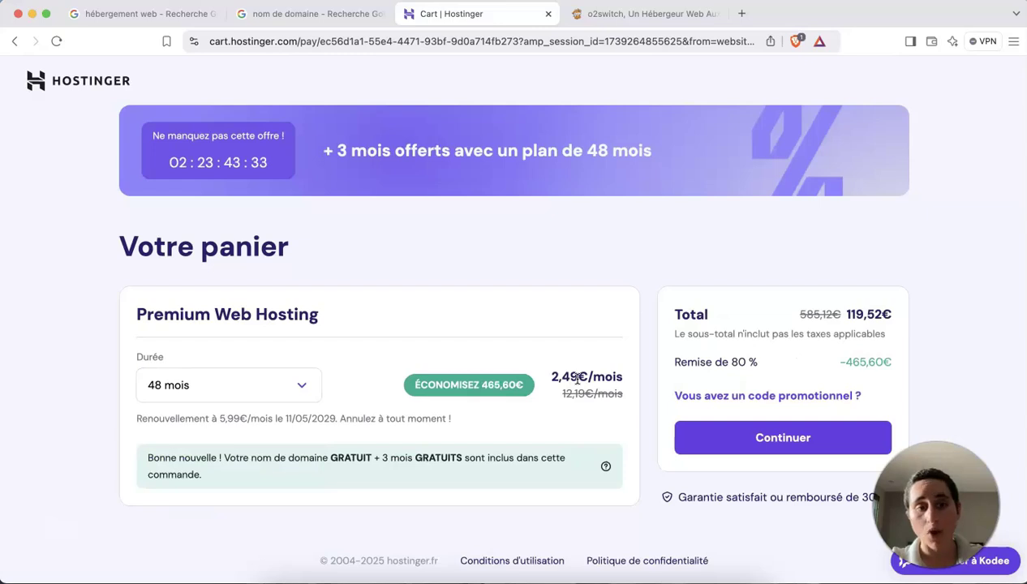
click(229, 386)
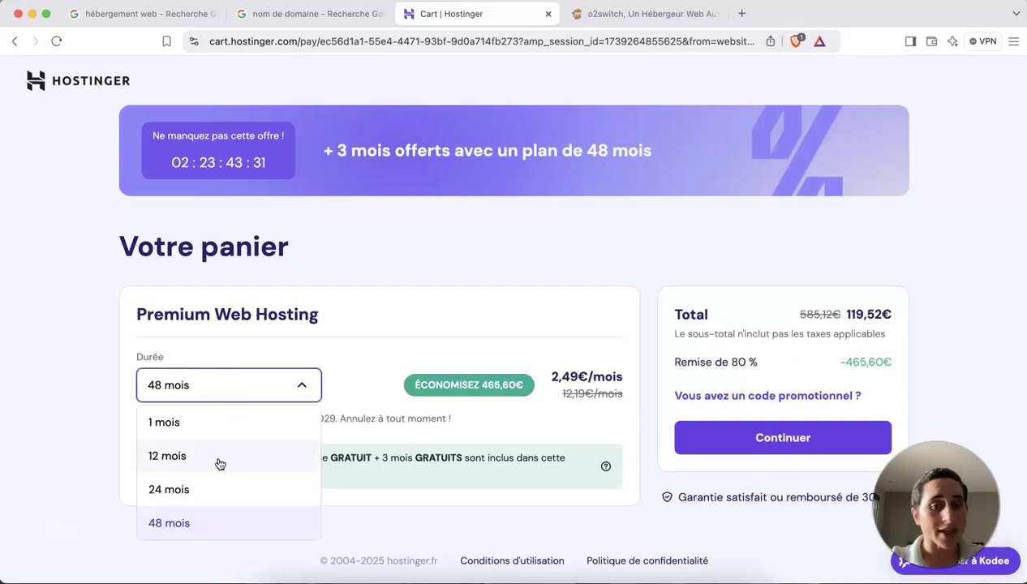
click(167, 456)
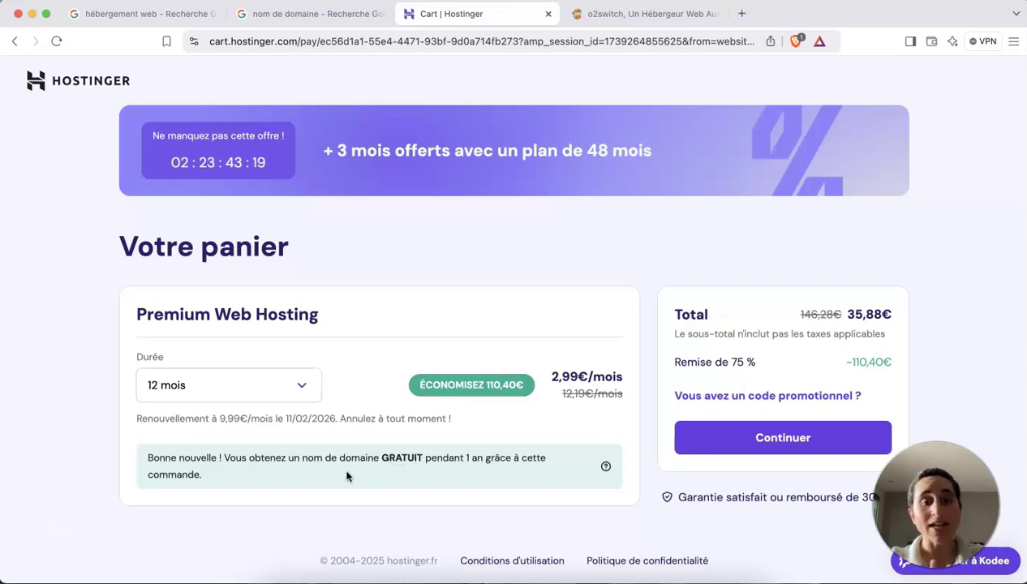
drag(378, 460, 303, 458)
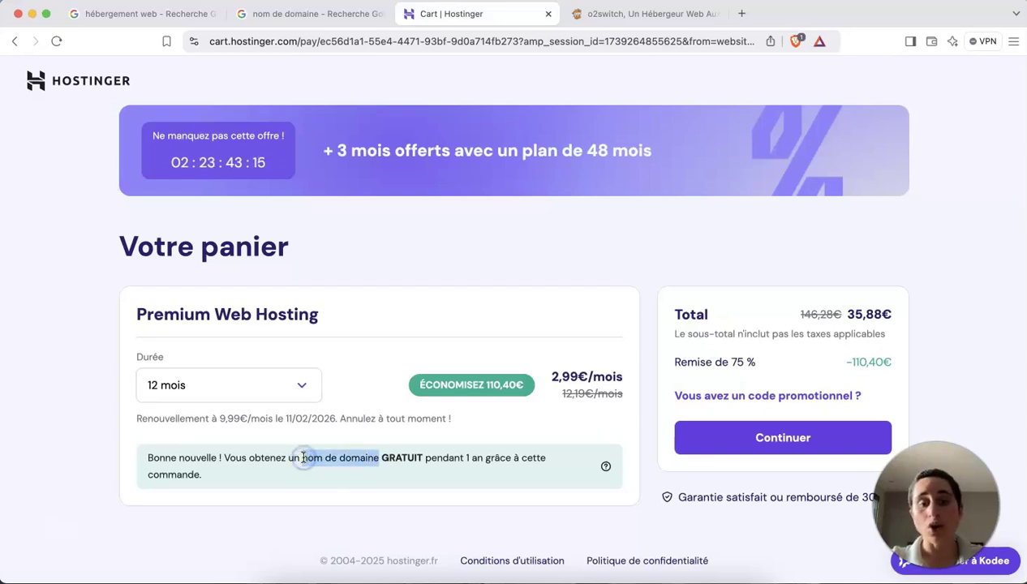
click(303, 458)
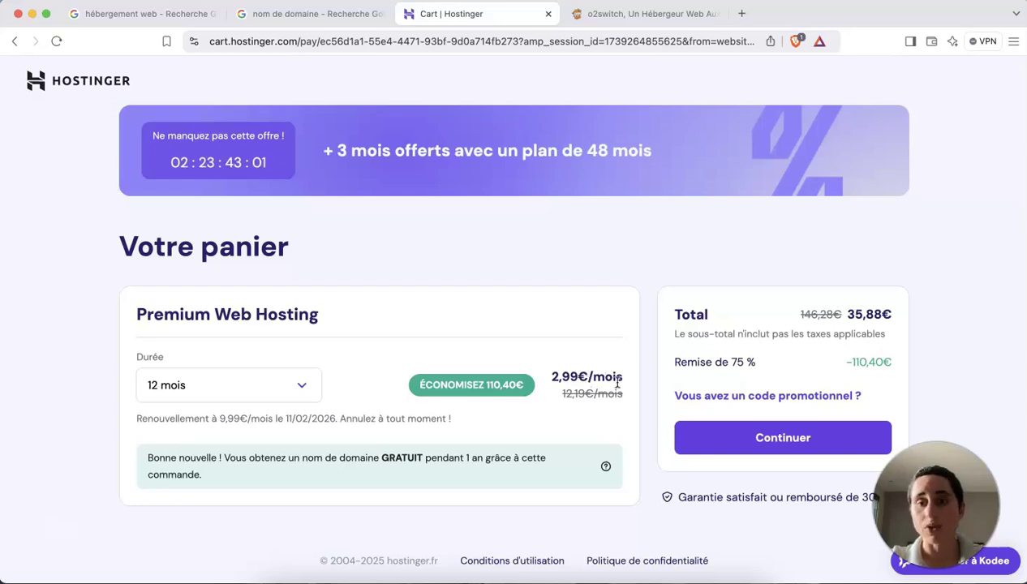
Apply the promo code to bring the 12-month Premium cart to 32,29€ and continue to checkout.
click(711, 395)
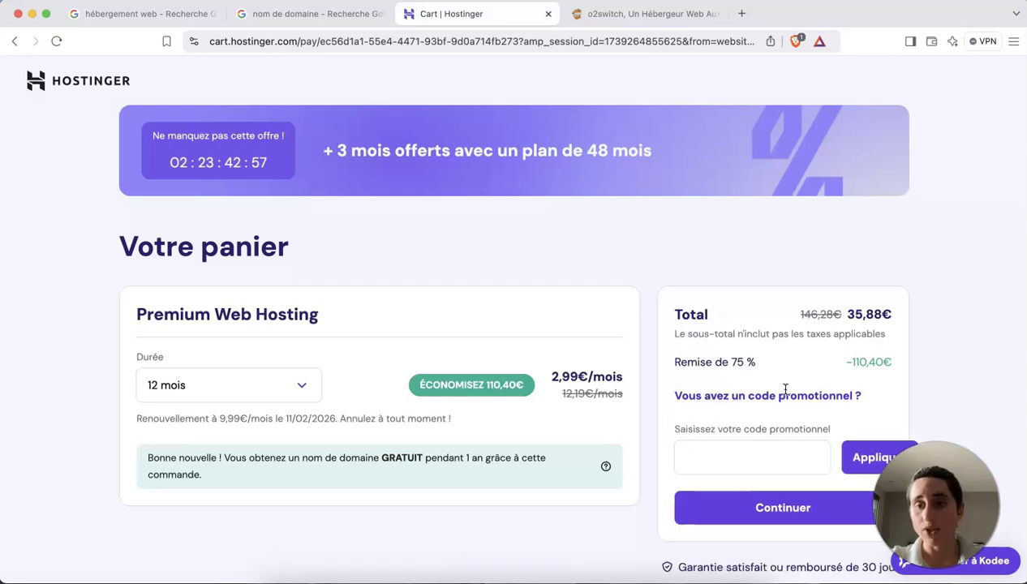
click(726, 451)
text(NOMADICSTEPH)
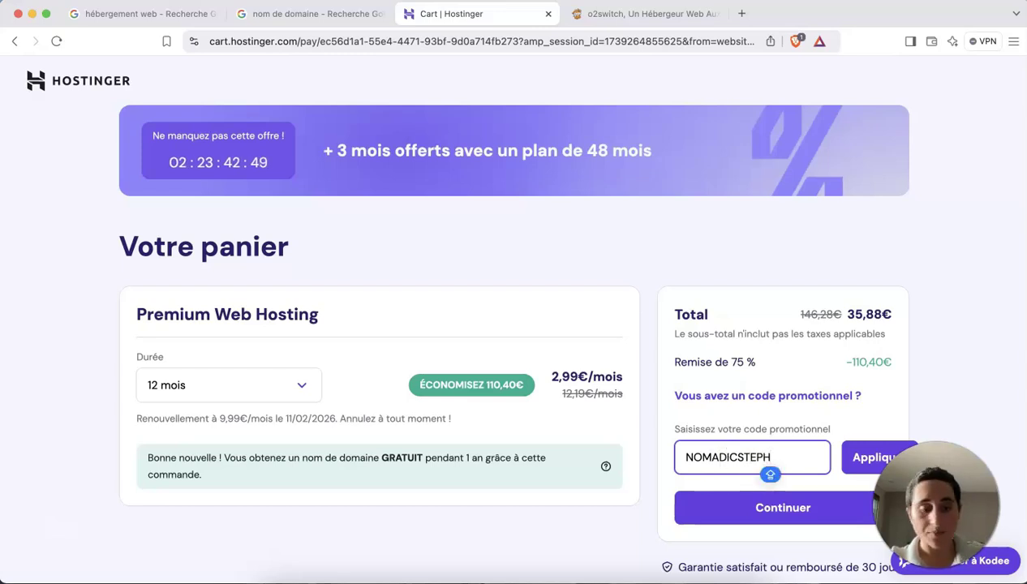
scroll(849, 398, down, 1)
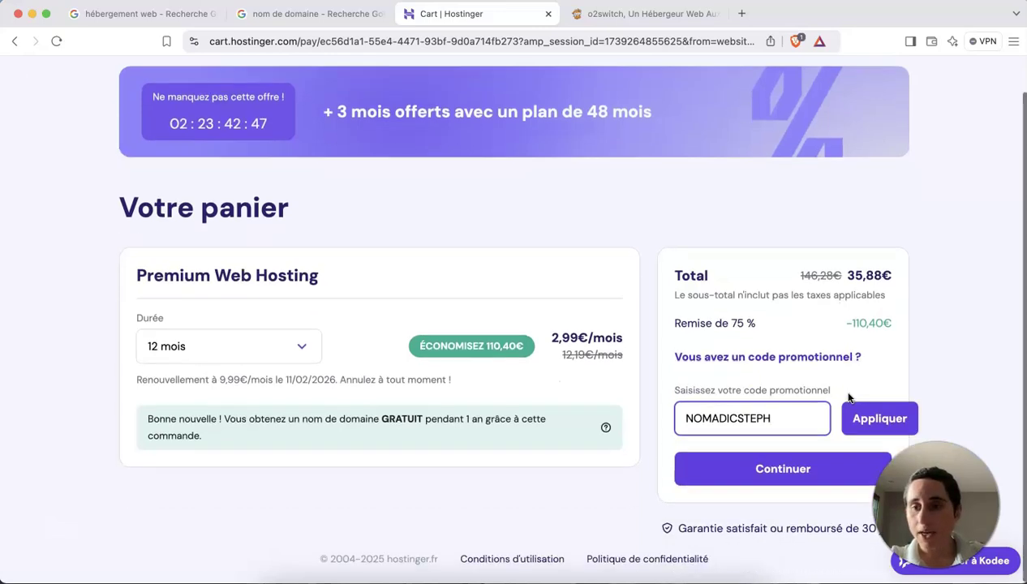
click(870, 418)
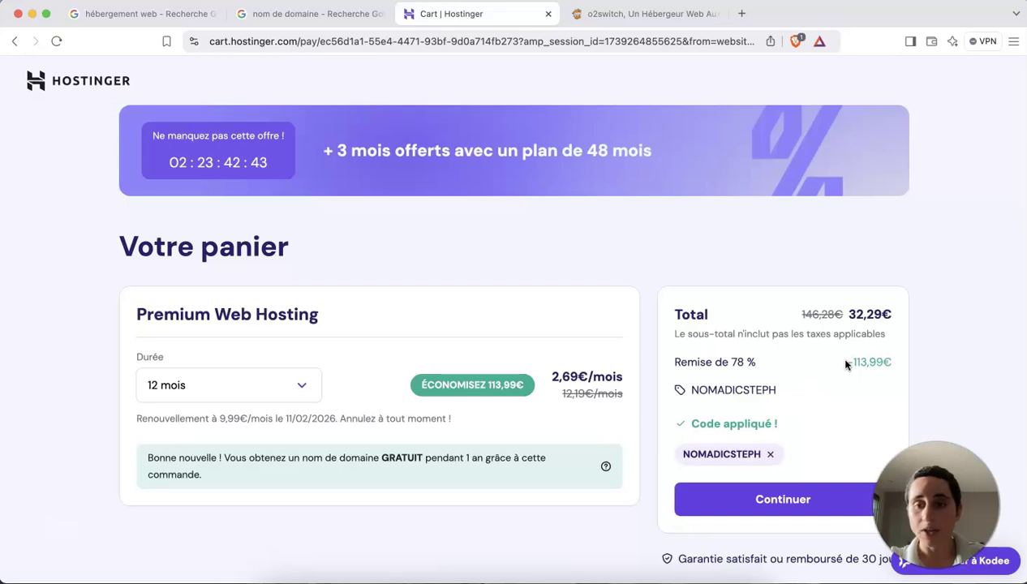
click(761, 501)
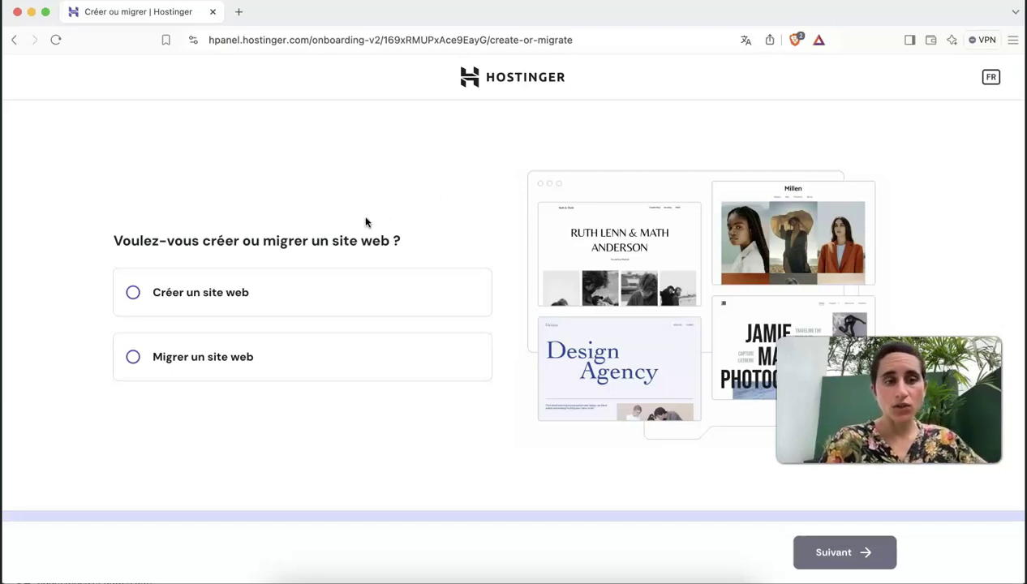
Choose to create a new website built on WordPress.
click(185, 295)
click(859, 551)
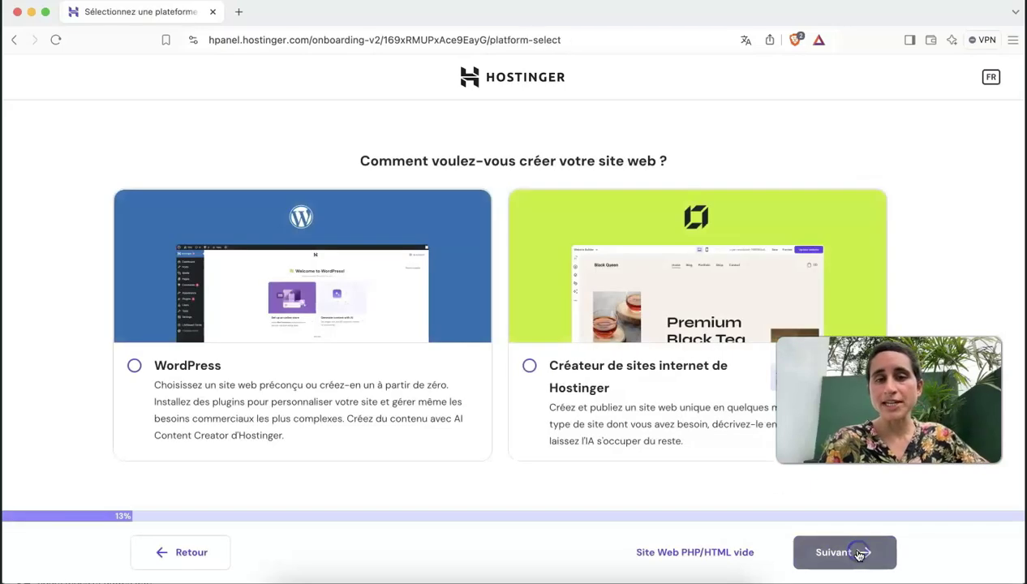
click(133, 365)
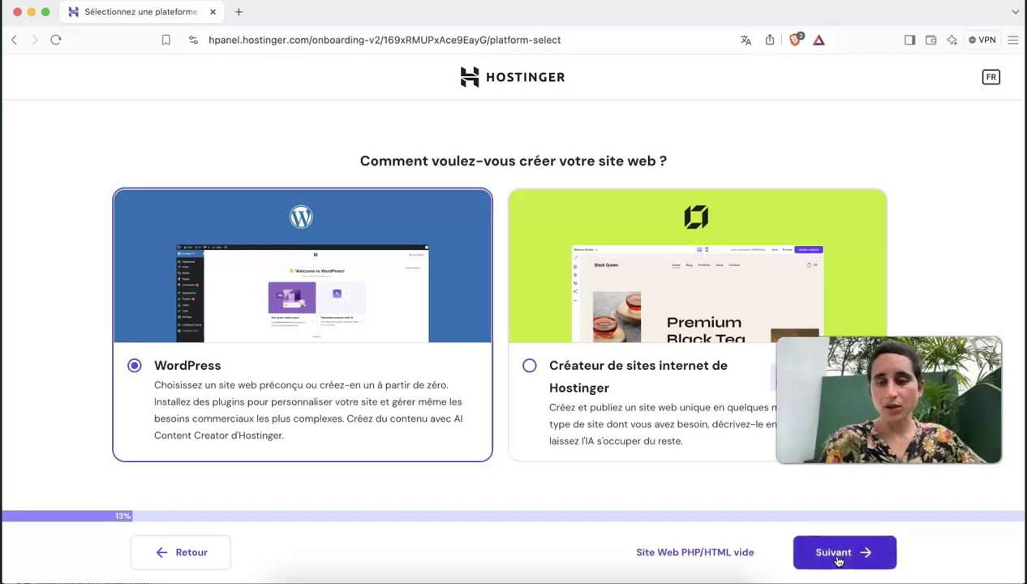
click(837, 554)
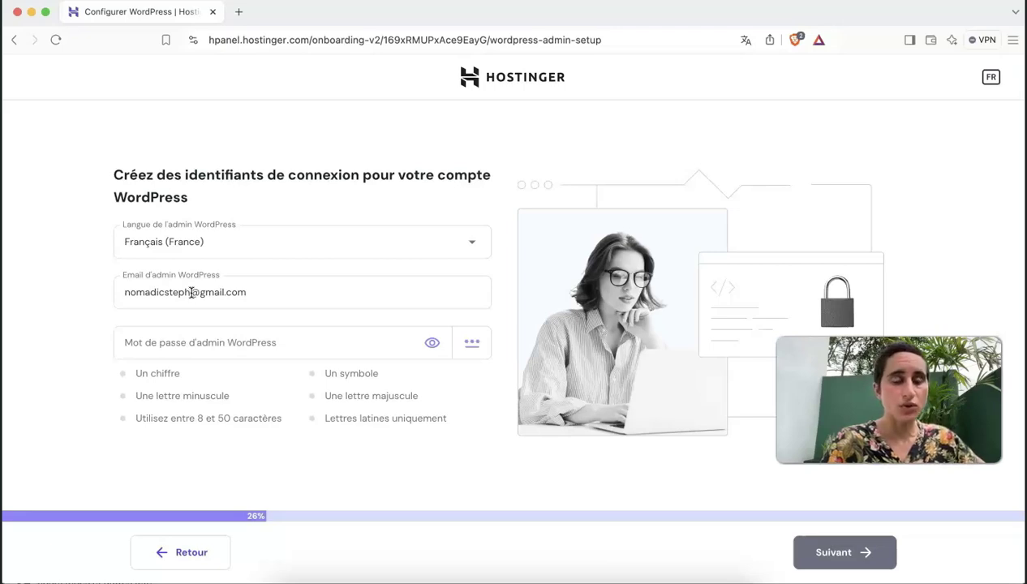
Set the WordPress admin e-mail and a password including an uppercase letter, then submit them.
click(189, 296)
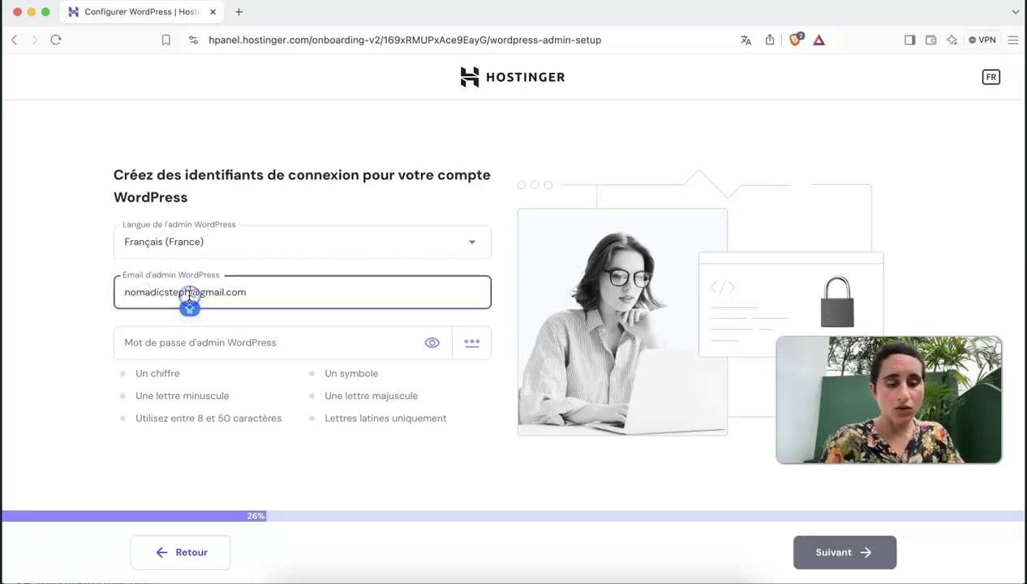
text(test)
click(190, 293)
text(.)
click(200, 344)
text(•••••••••••••)
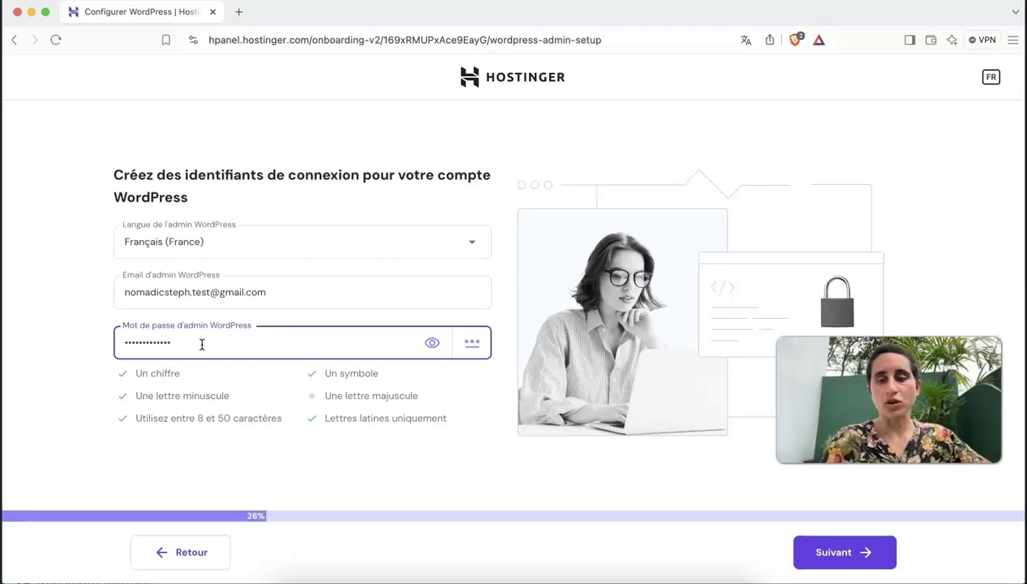
click(822, 554)
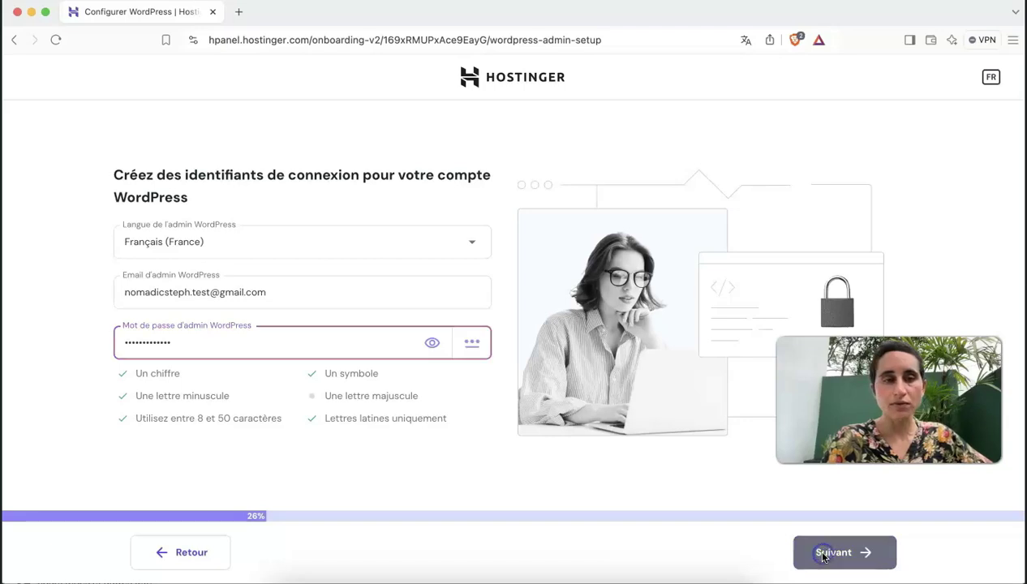
click(325, 352)
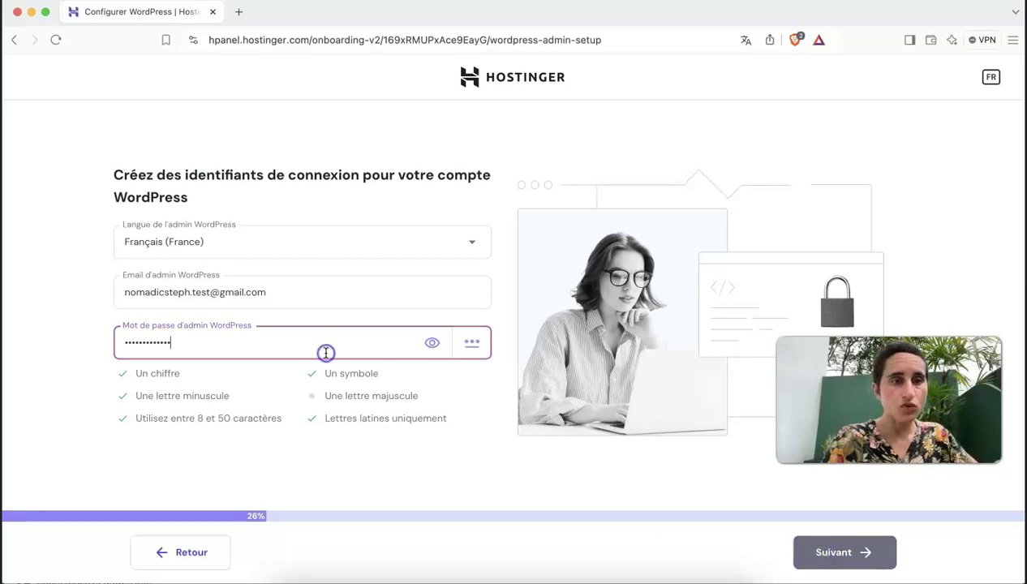
click(128, 344)
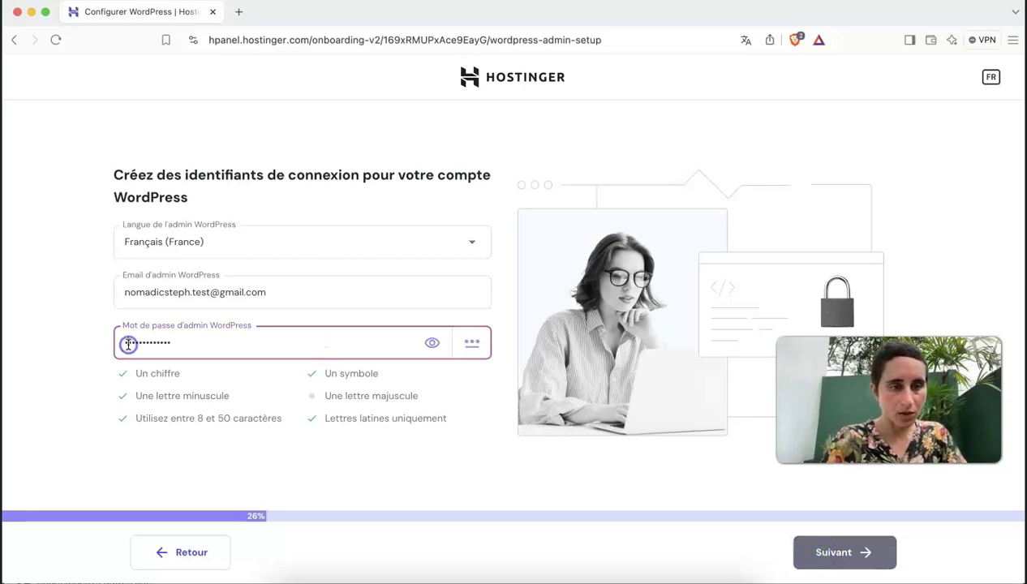
text(N)
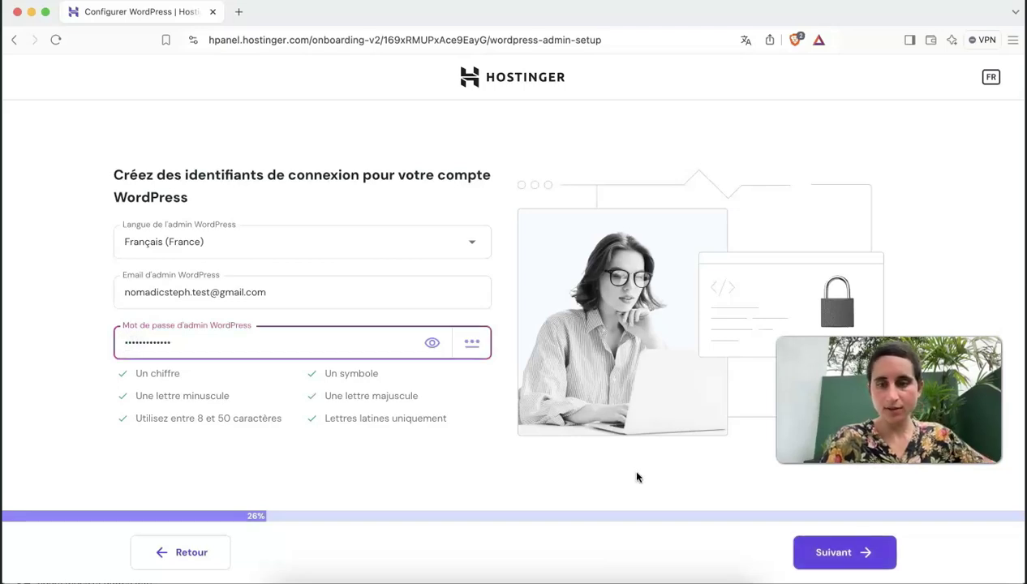
click(819, 550)
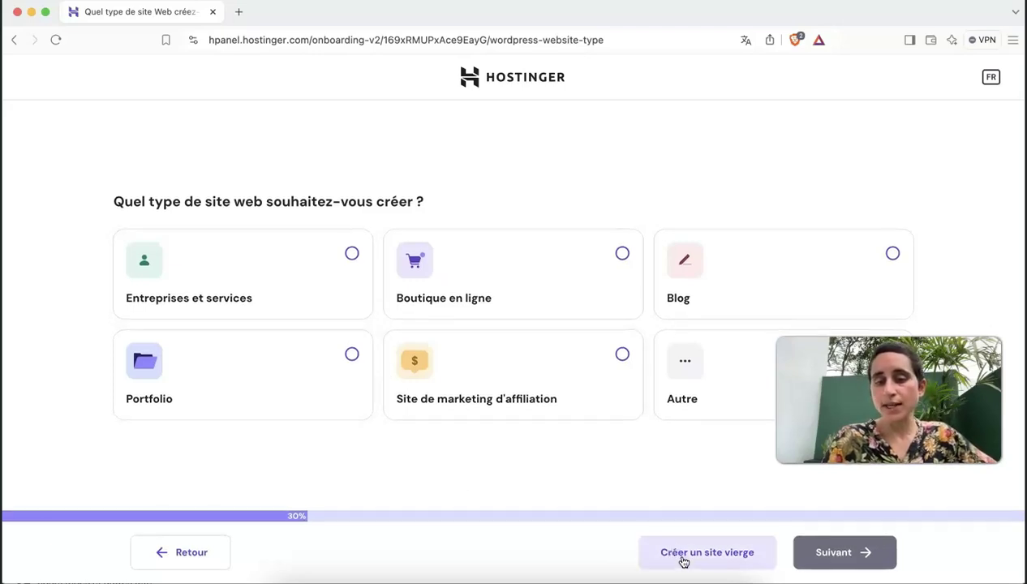
Start from a blank site, search 'nomadicsteph' and confirm the free domain nomadicsteph.net.
click(683, 559)
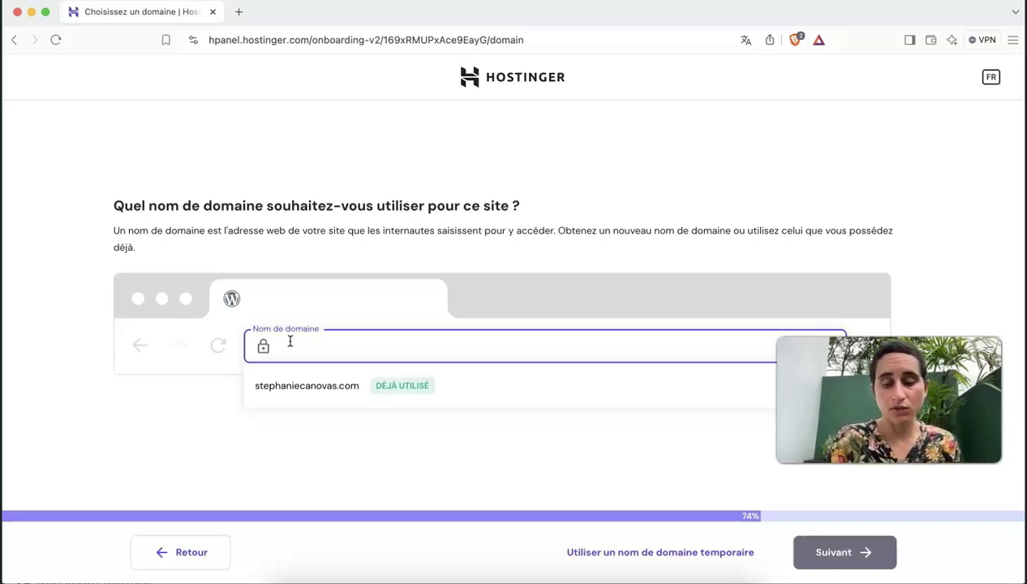
text(nomadicsteph)
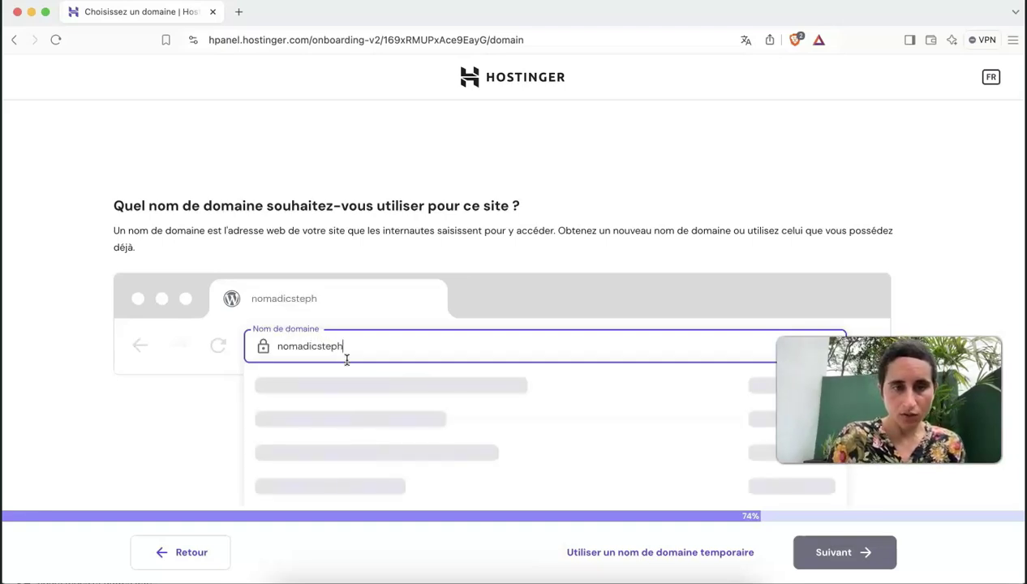
scroll(347, 359, down, 3)
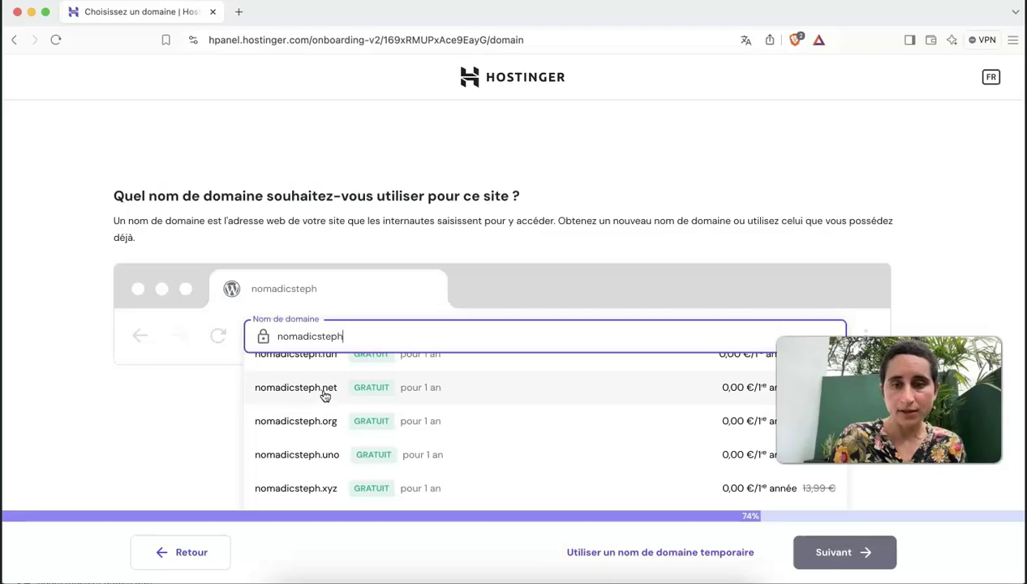
click(325, 395)
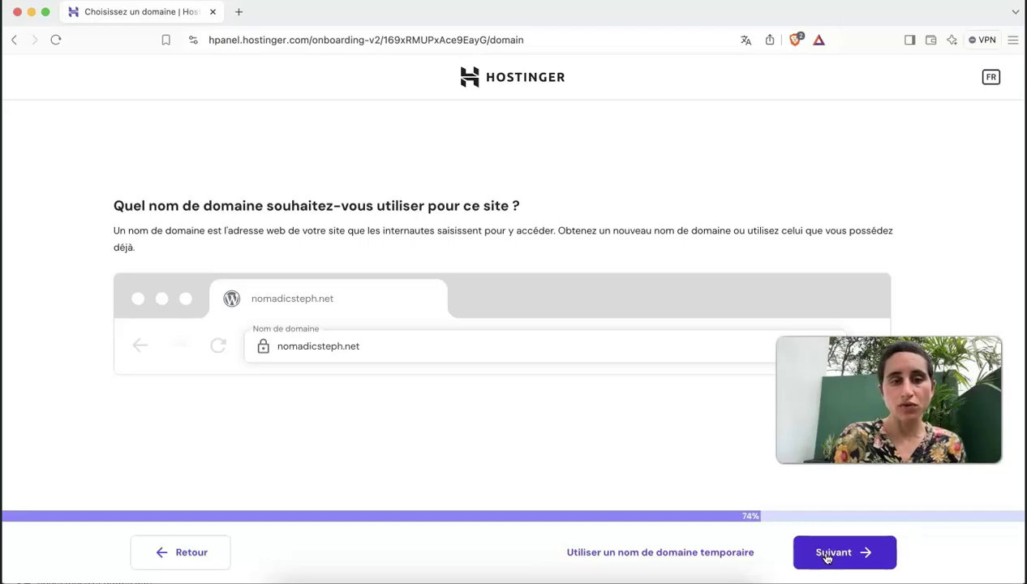
click(826, 557)
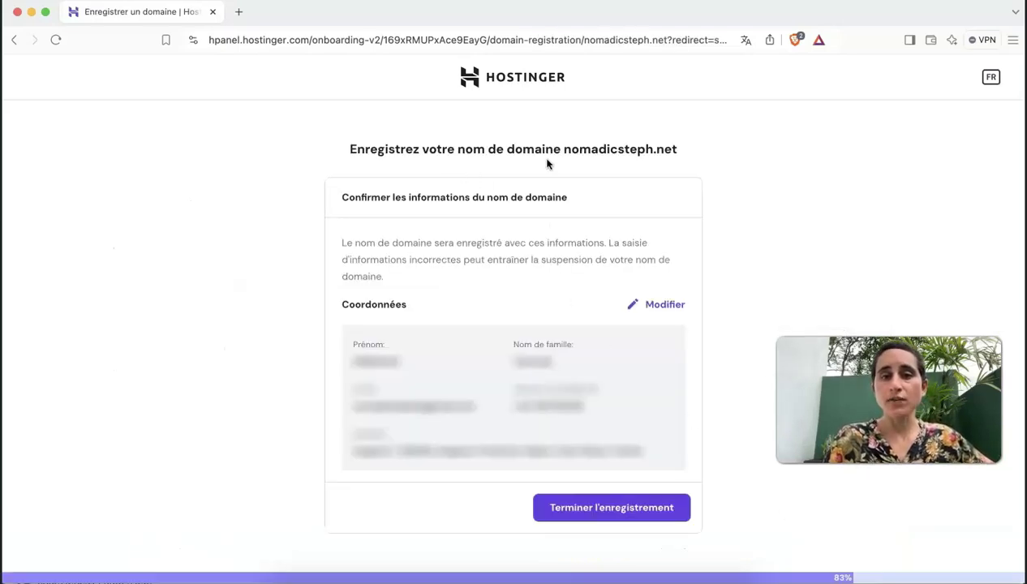
Finish registering nomadicsteph.net, keep France as the data-centre country, and launch the WordPress install.
scroll(622, 310, down, 1)
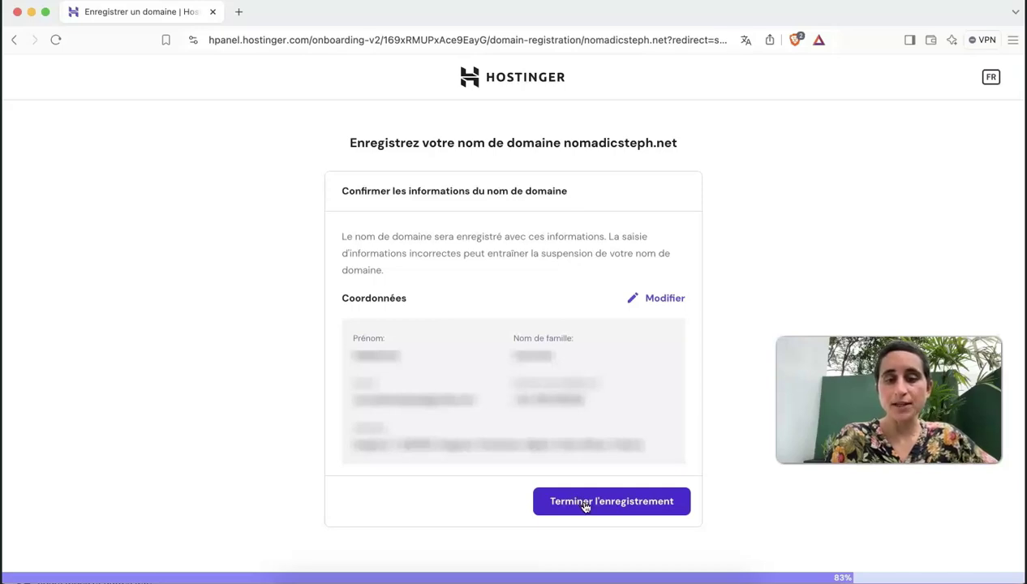
click(585, 504)
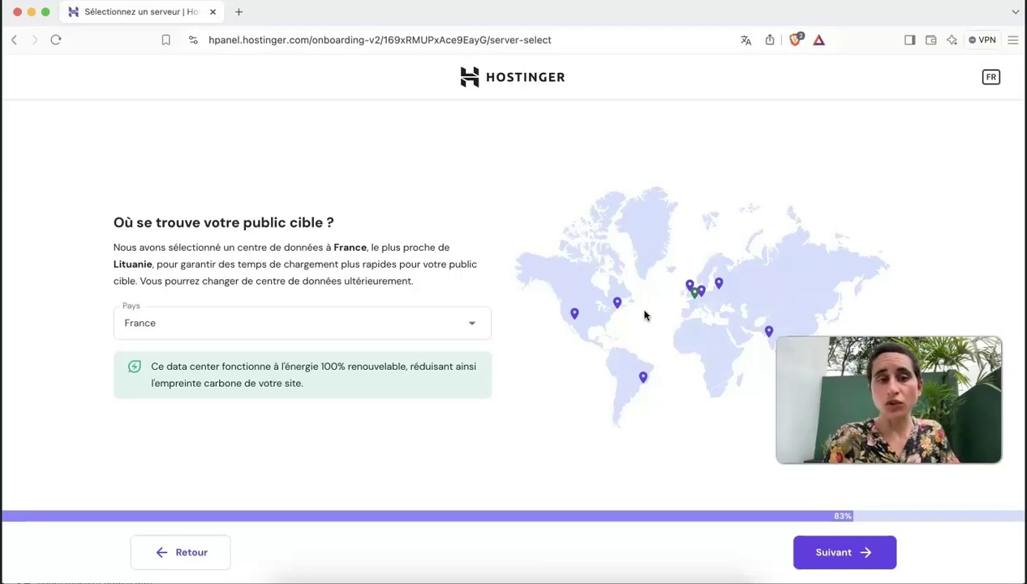
click(348, 324)
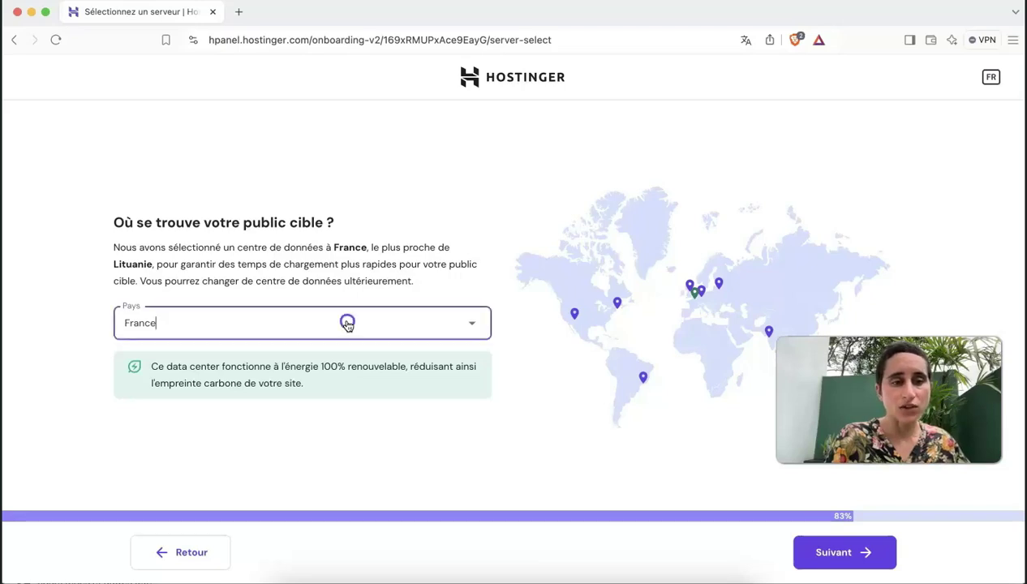
click(536, 318)
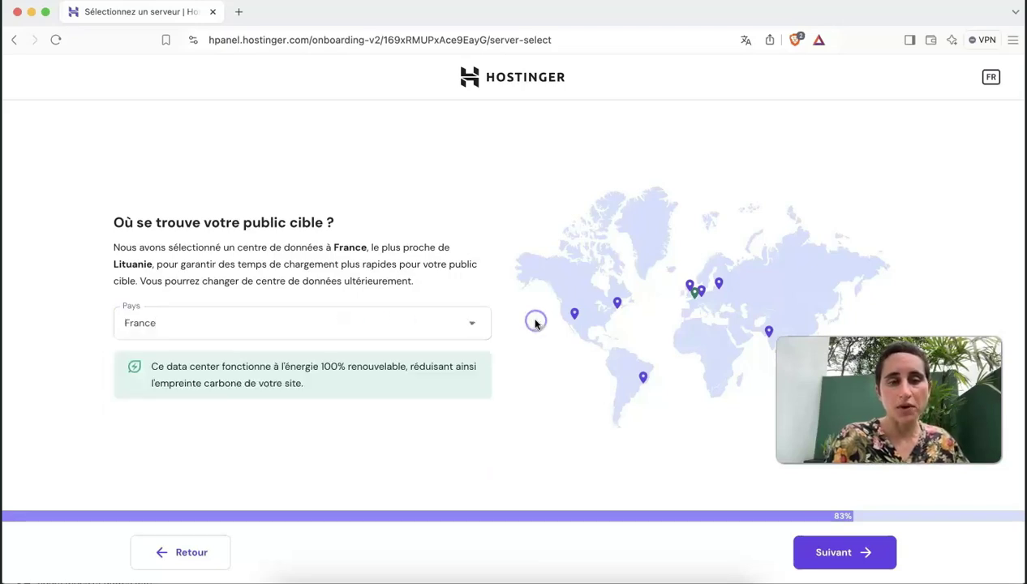
click(844, 554)
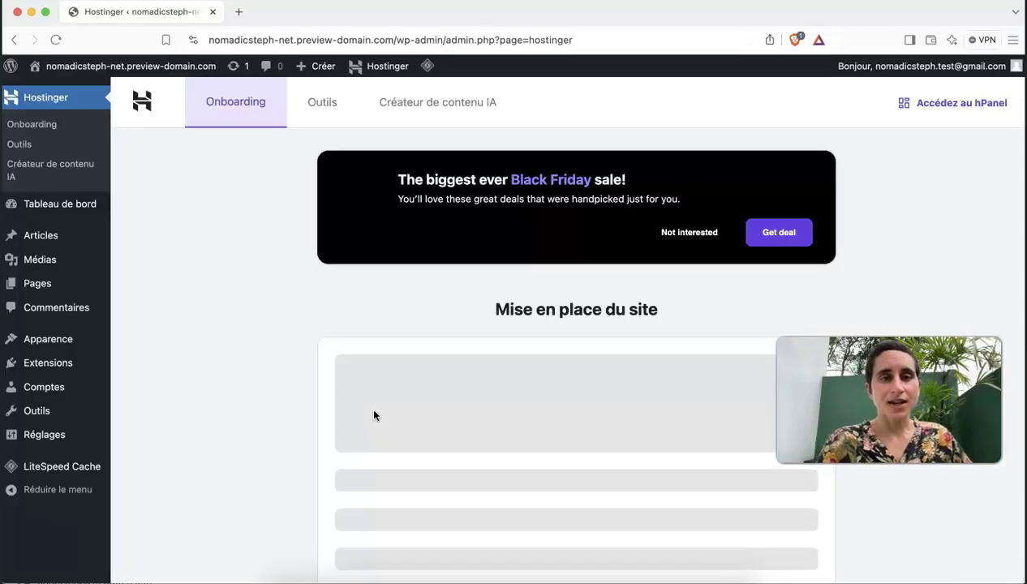
Scroll down the loaded Hostinger onboarding page in the new site's admin.
scroll(373, 416, down, 1)
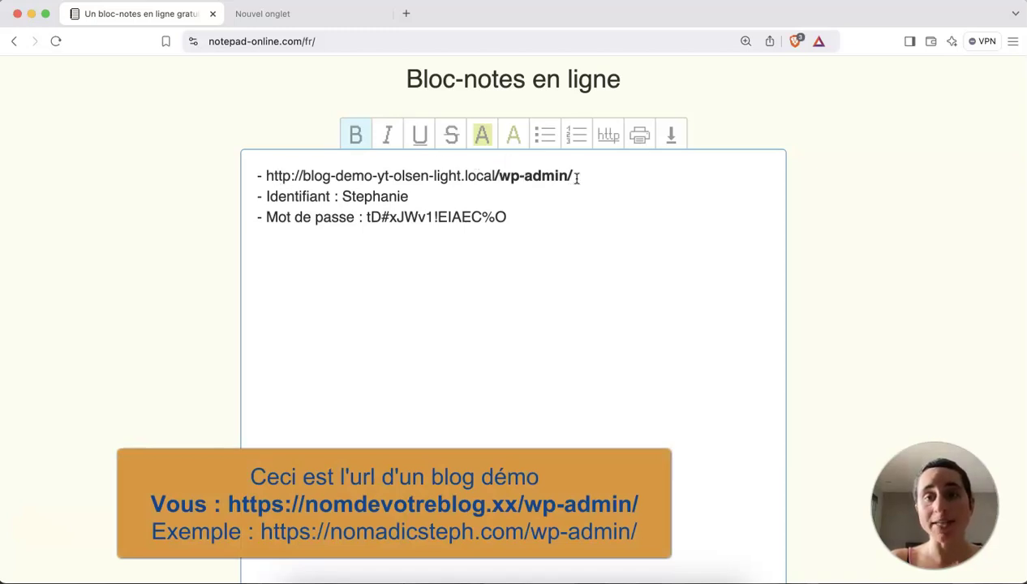
Copy the demo blog's /wp-admin/ address from the notepad and load it in a new tab.
drag(574, 176, 268, 183)
key(super+c)
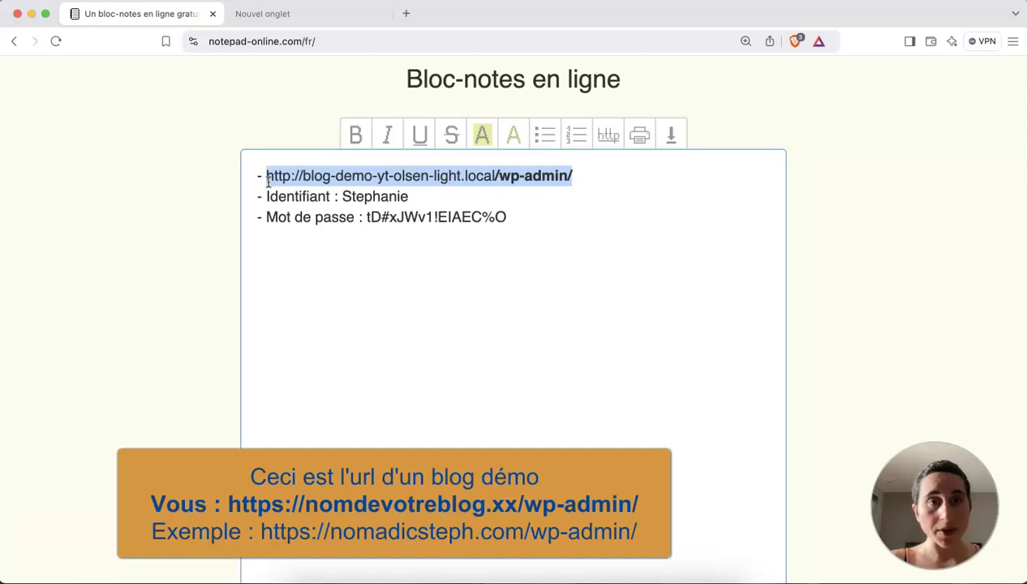
click(270, 14)
key(super+v)
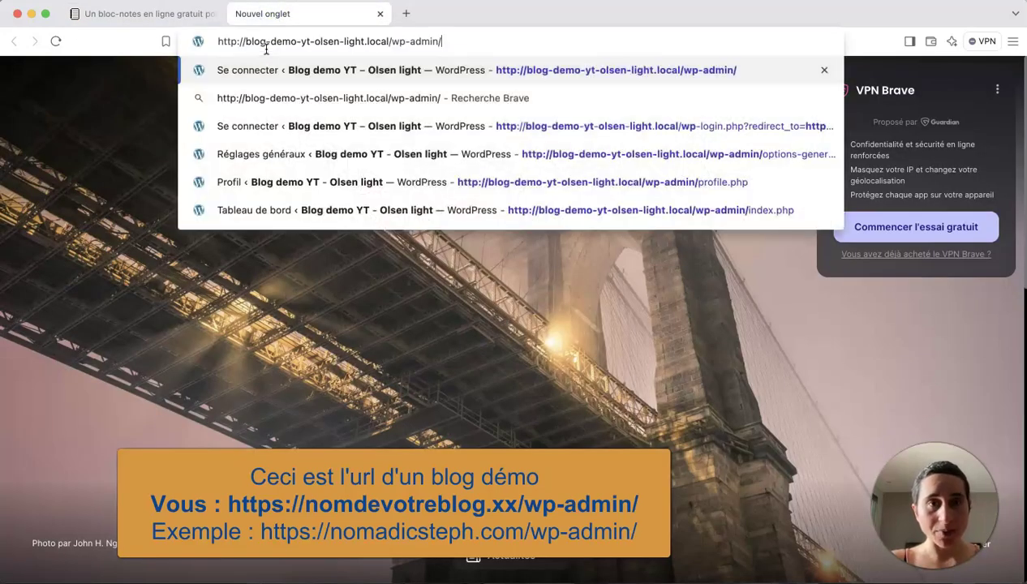
key(Return)
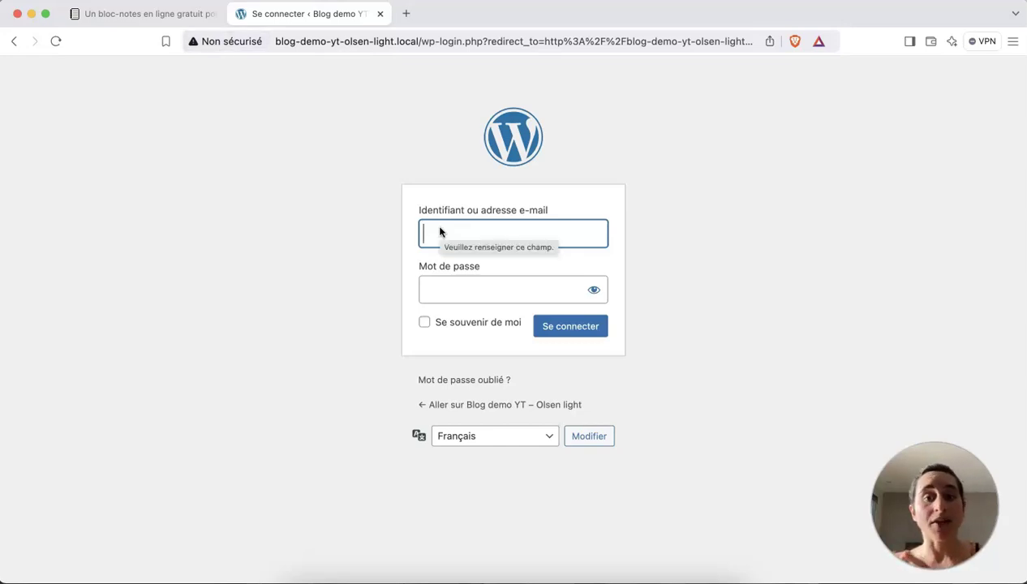
Fill in the saved username and password on the login page and sign in.
click(125, 14)
drag(409, 197, 336, 197)
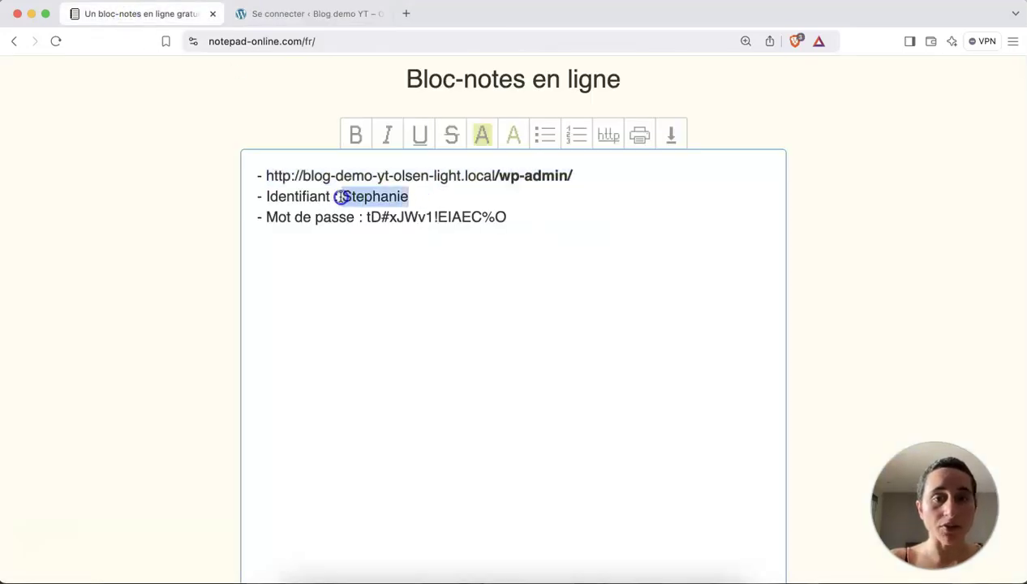
drag(507, 217, 364, 217)
click(277, 14)
text(Stephanie)
click(507, 270)
click(477, 291)
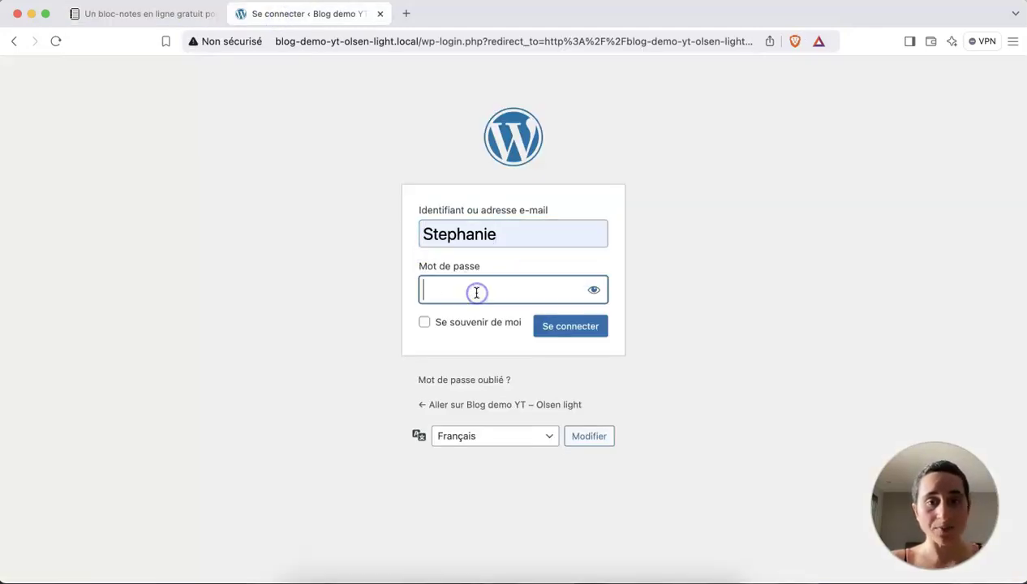
key(super+v)
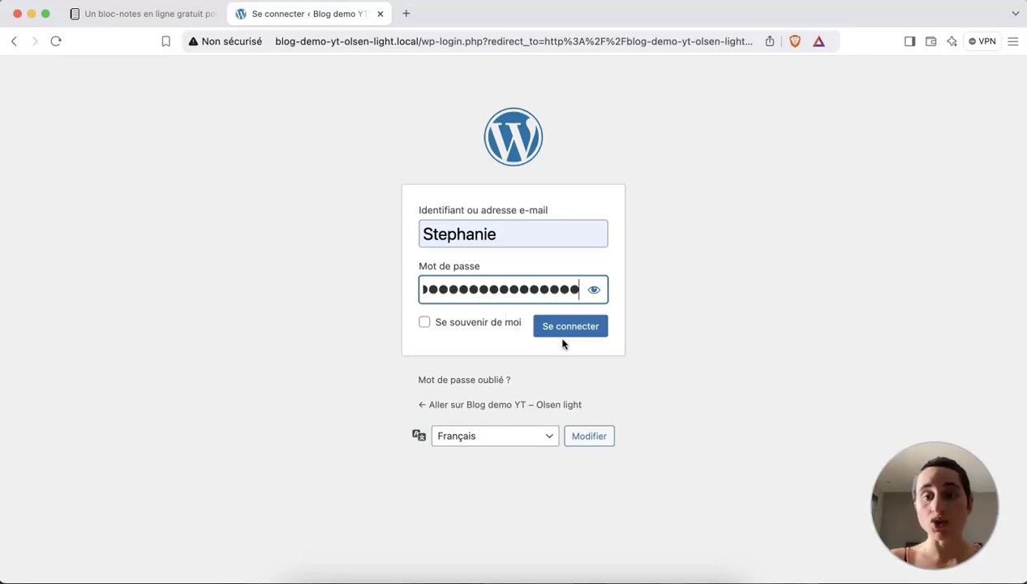
click(560, 328)
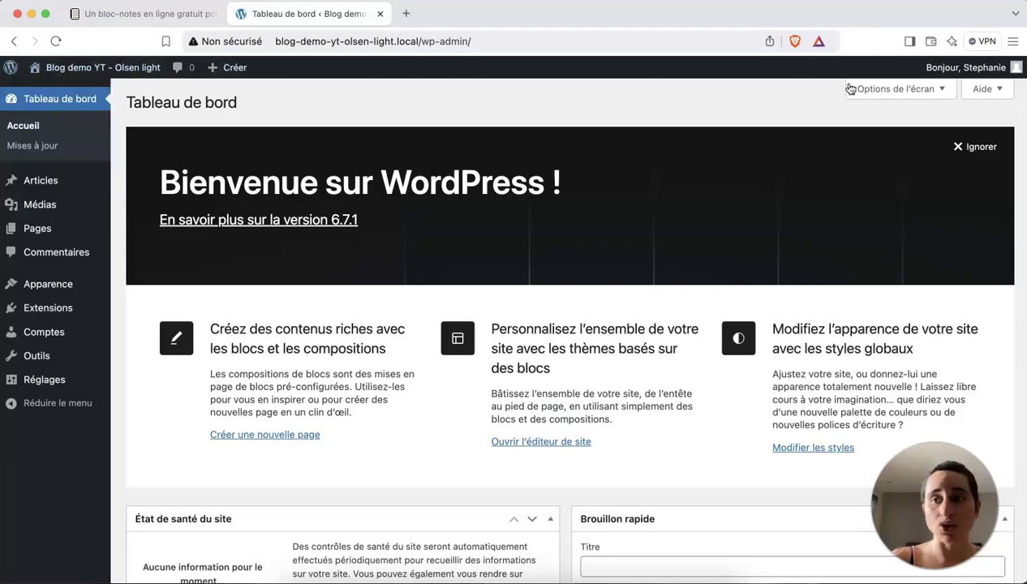
mouse_move(990, 74)
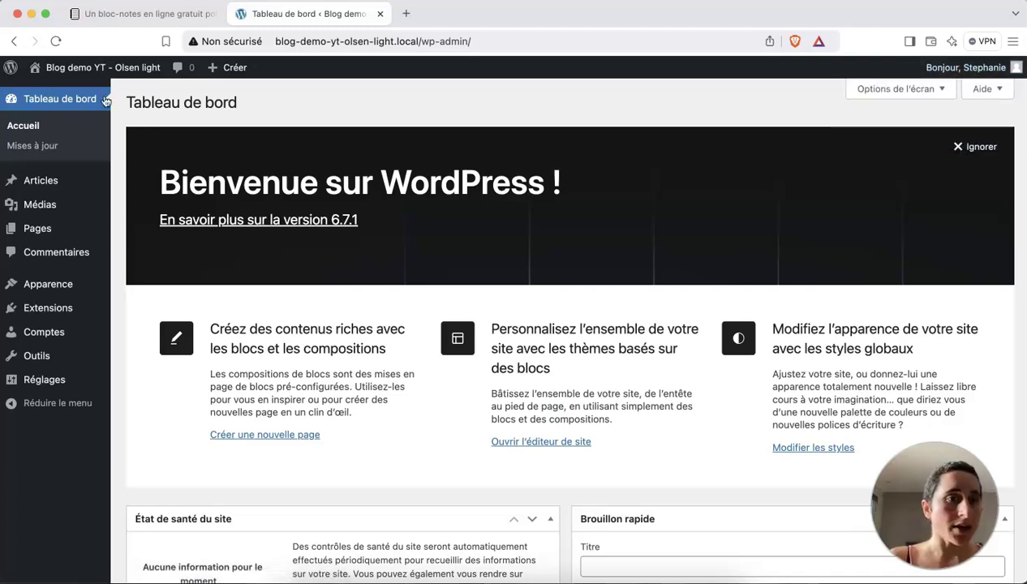
mouse_move(59, 282)
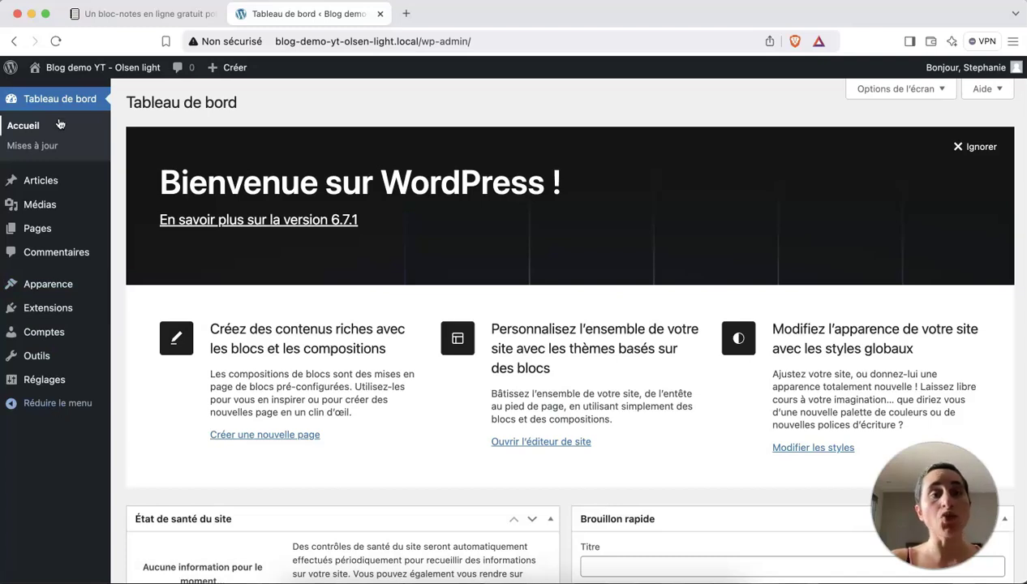
mouse_move(58, 203)
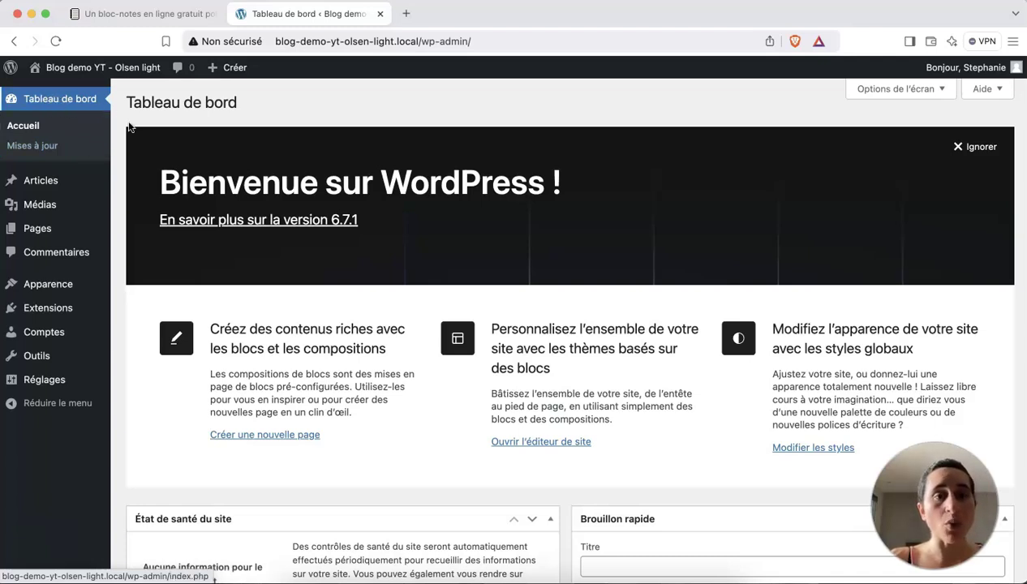
scroll(464, 284, down, 3)
scroll(463, 284, down, 2)
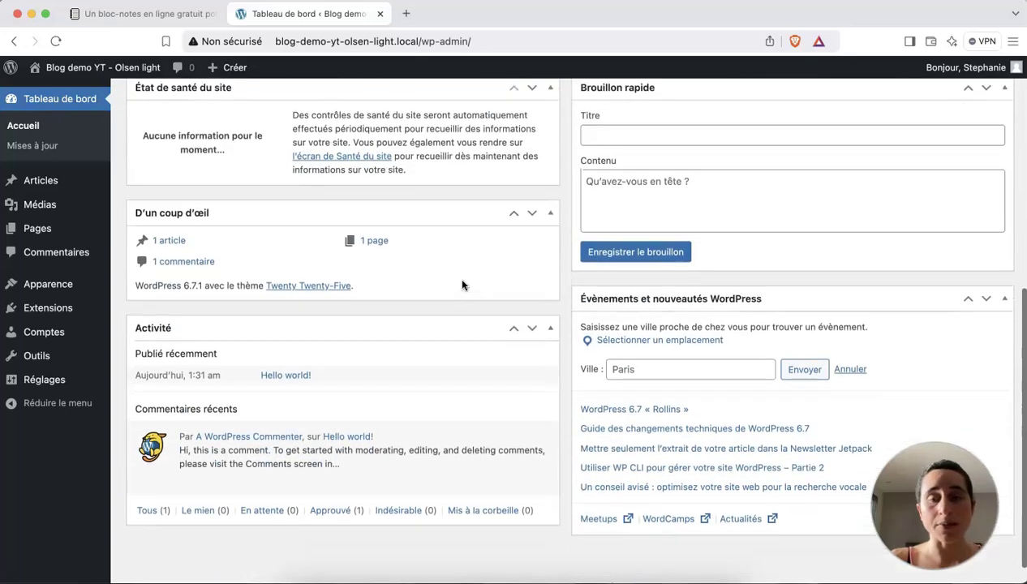
scroll(463, 284, up, 5)
scroll(463, 283, up, 1)
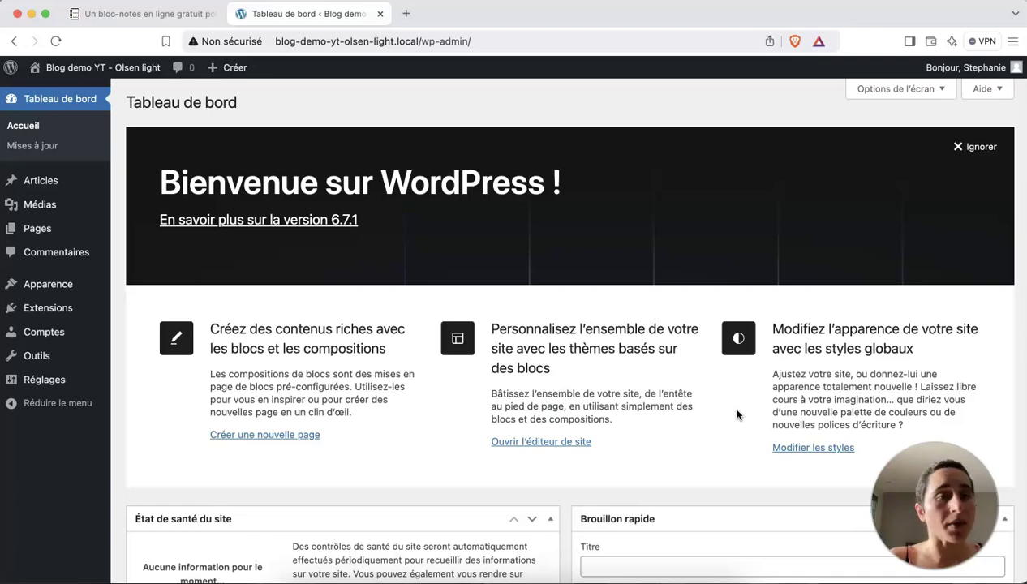
In Options de l'écran, uncheck État de santé, D'un coup d'œil, Activité, Brouillon rapide, Évènements and Bienvenue.
click(926, 91)
click(144, 164)
click(256, 164)
click(349, 164)
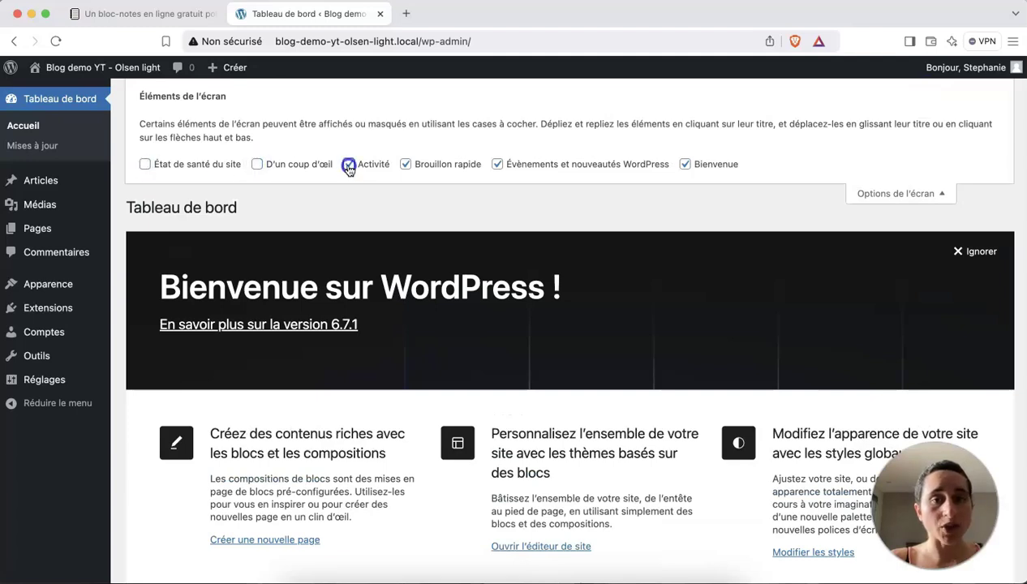
click(405, 164)
click(497, 164)
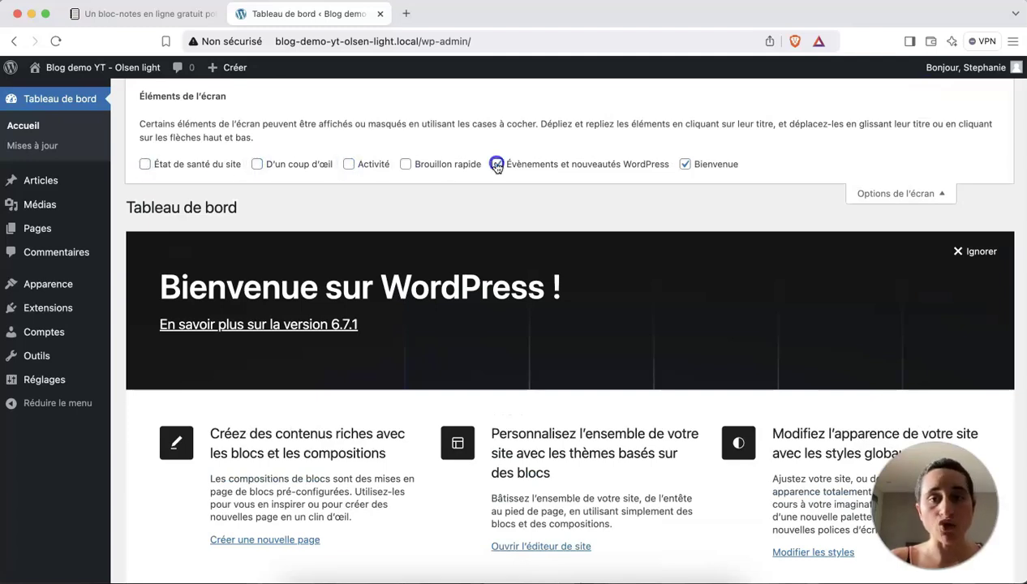
click(685, 164)
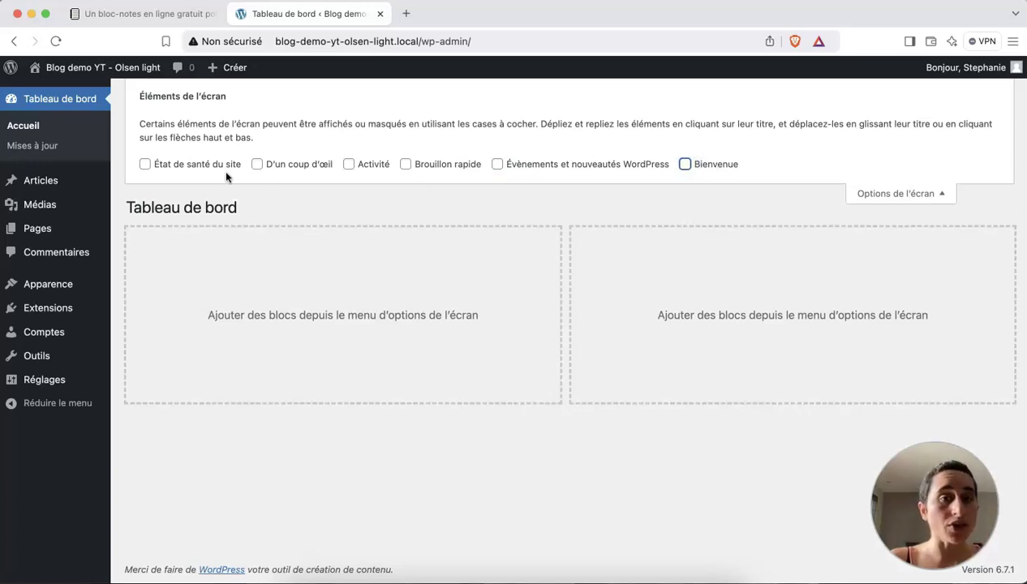
click(919, 198)
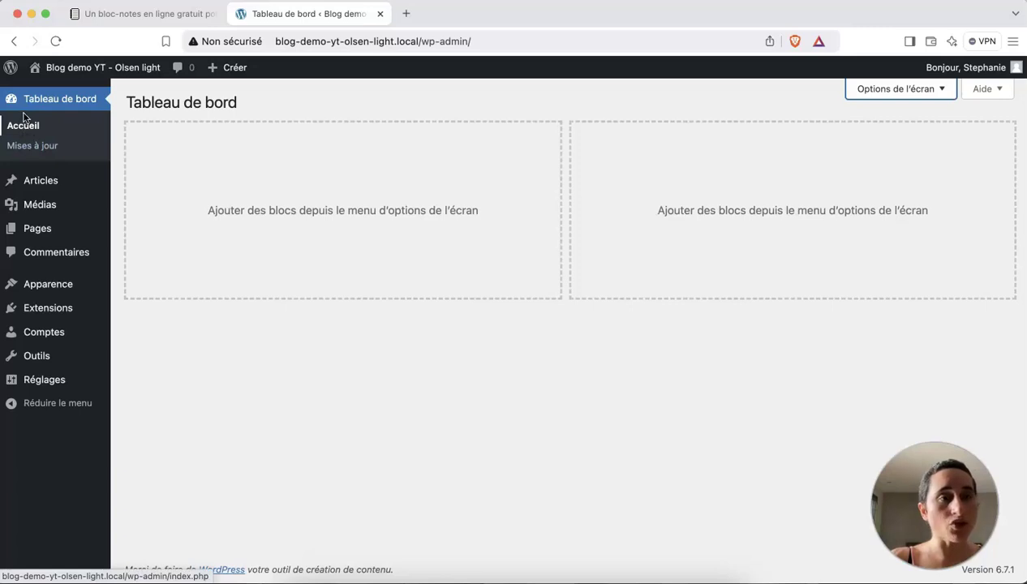
Open the Mises à jour page and scroll through it to confirm WordPress 6.7.1 is current.
click(32, 147)
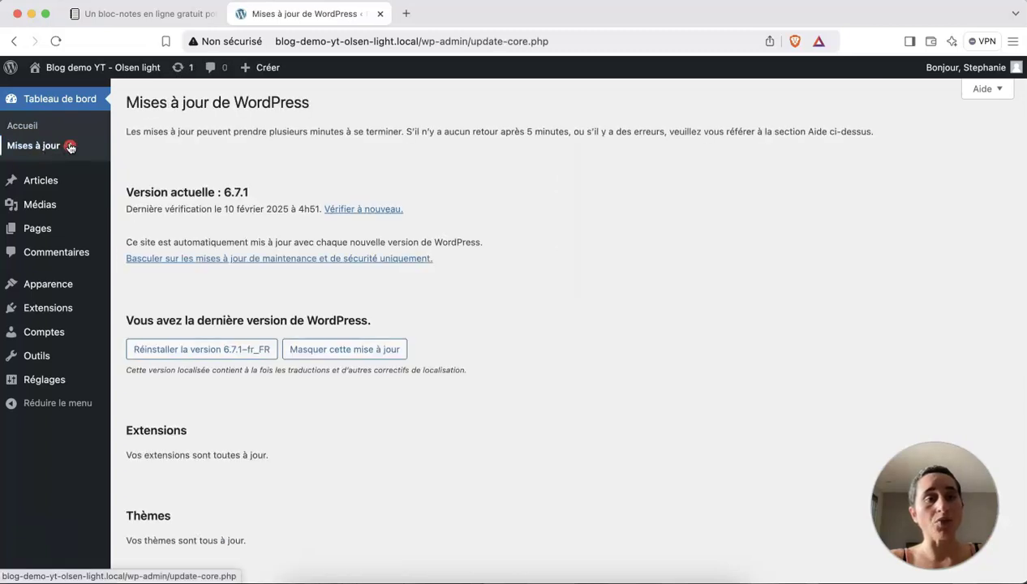
scroll(283, 250, down, 3)
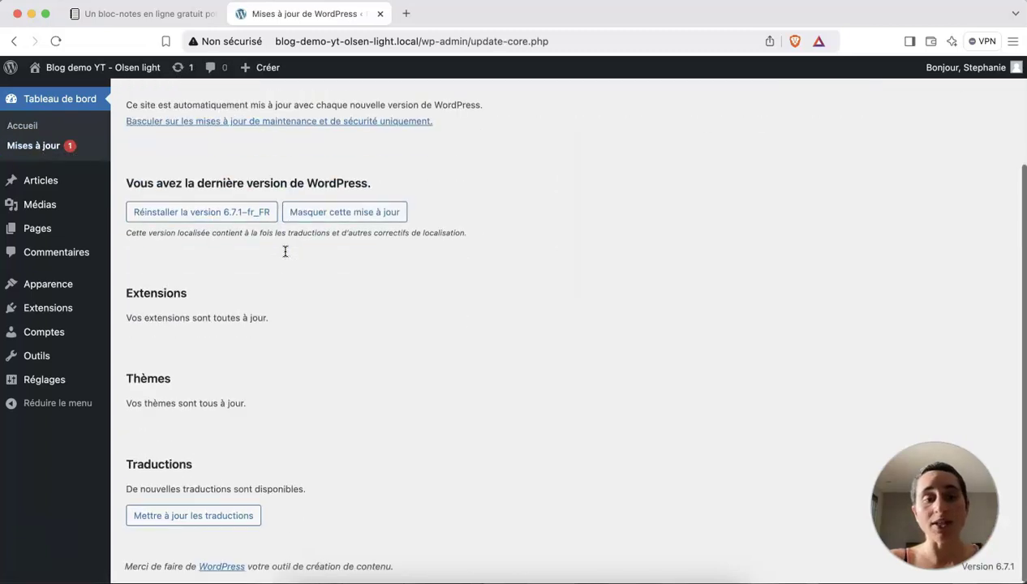
scroll(285, 252, up, 3)
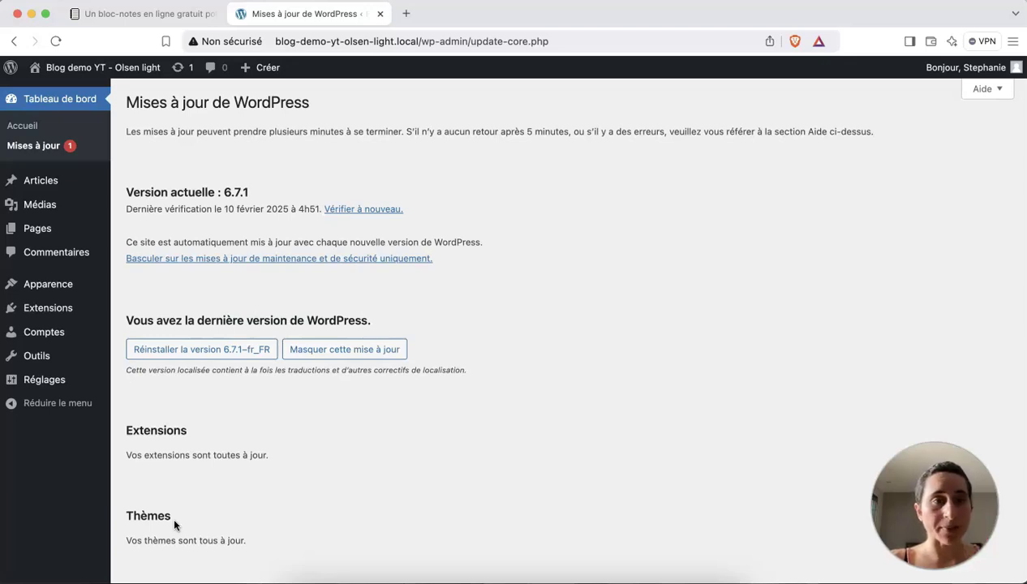
Trash the Hello world! post, permanently delete it from Corbeille, then view the empty Médias library.
mouse_move(39, 183)
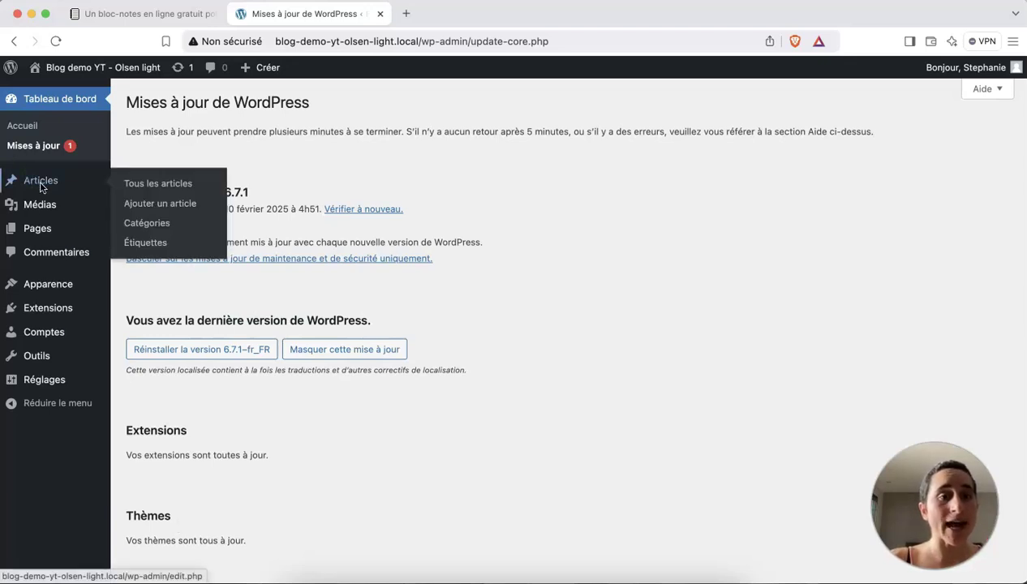
click(39, 184)
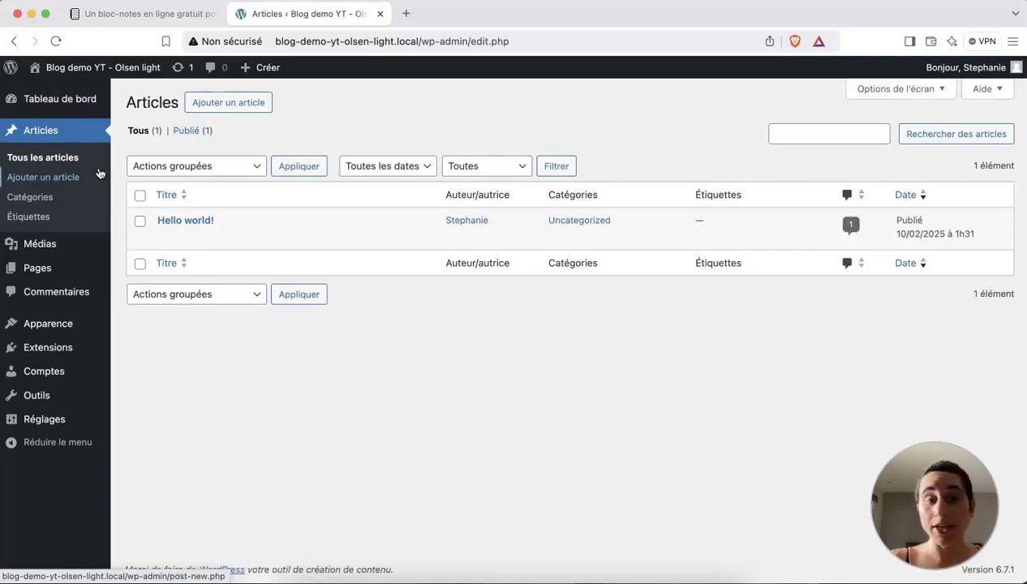
mouse_move(210, 221)
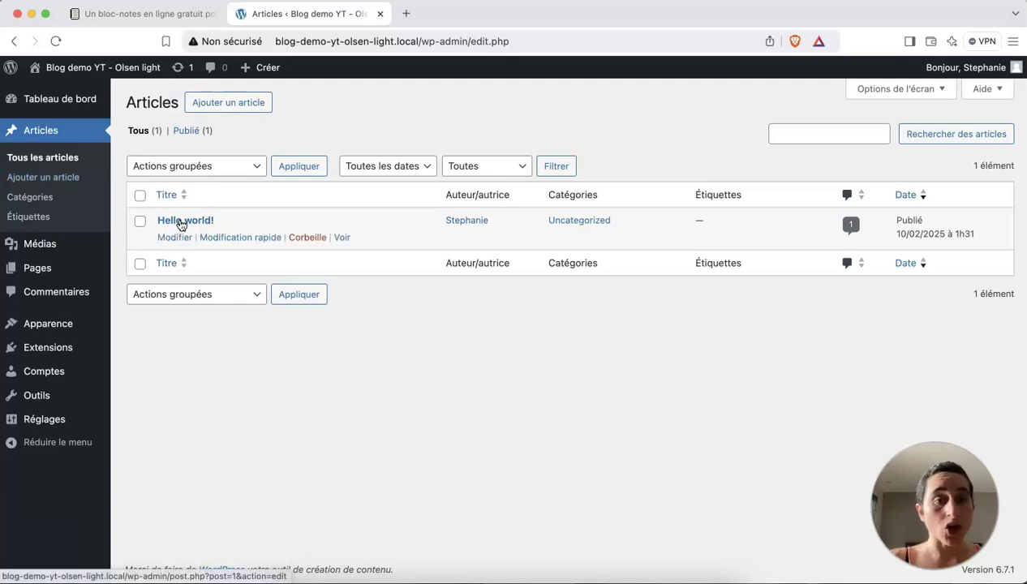
click(318, 238)
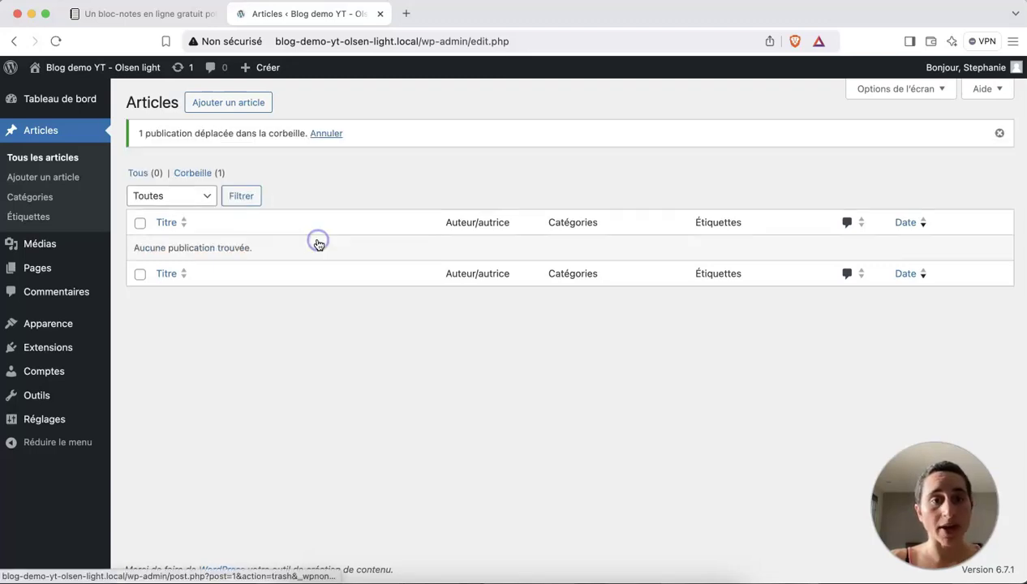
click(197, 175)
mouse_move(257, 238)
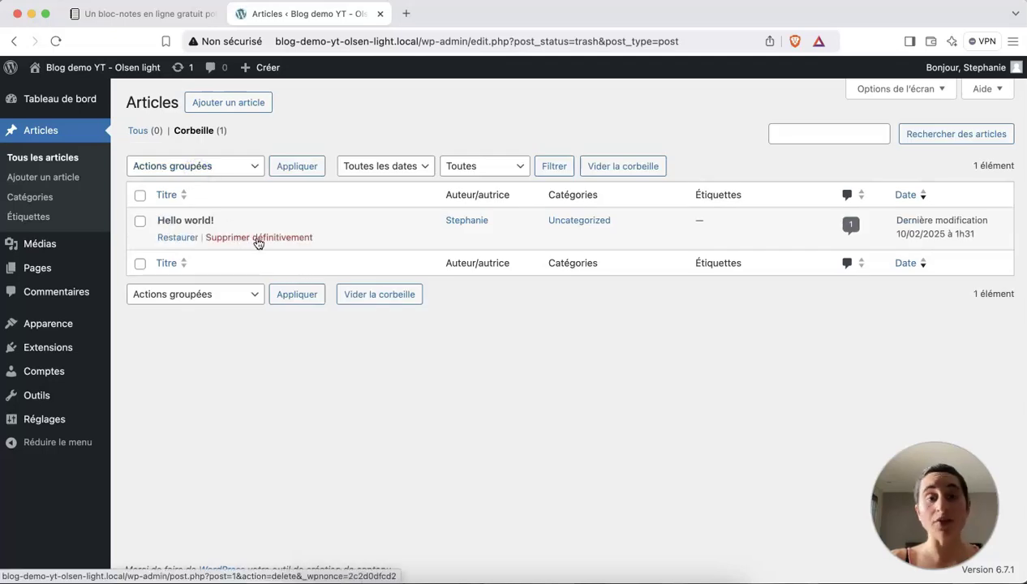
click(258, 238)
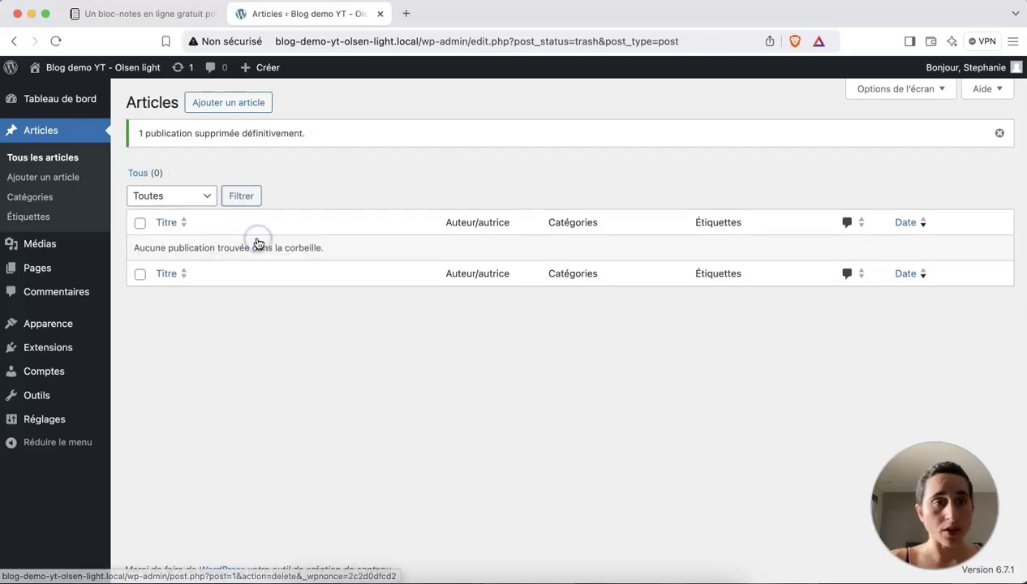
click(36, 247)
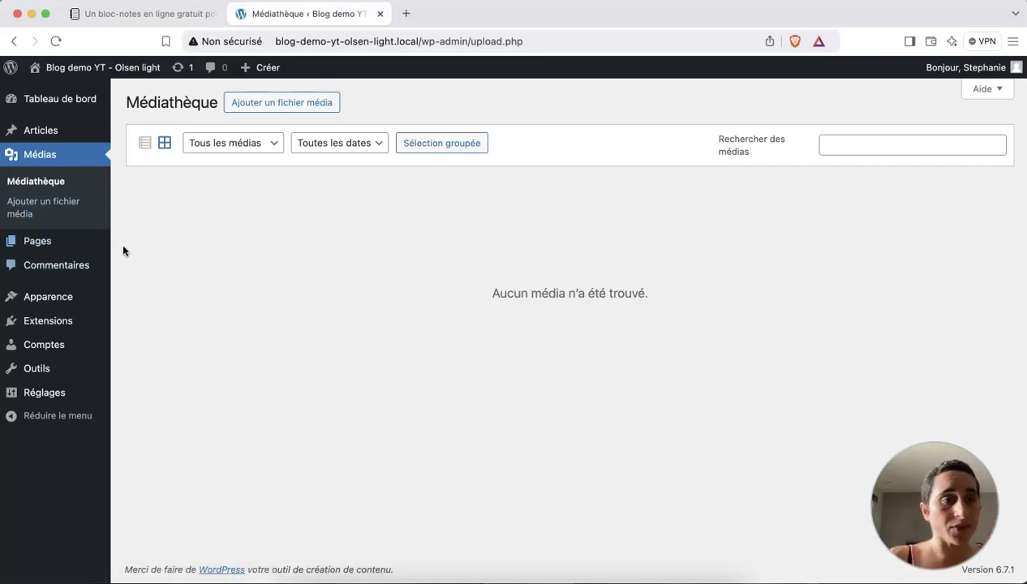
Move Sample Page to the trash from Pages and permanently delete it from Corbeille.
mouse_move(47, 246)
click(47, 246)
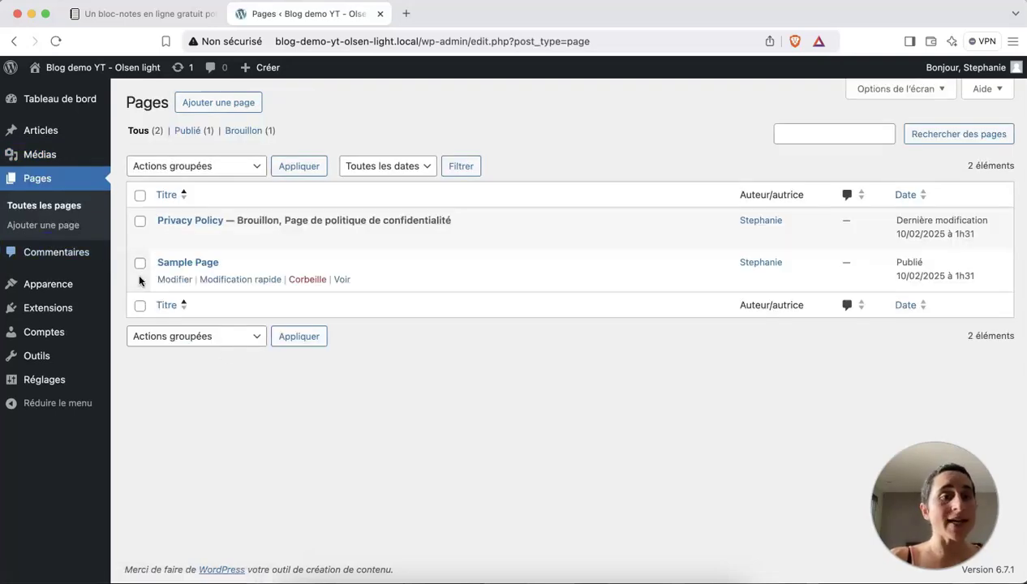
mouse_move(47, 140)
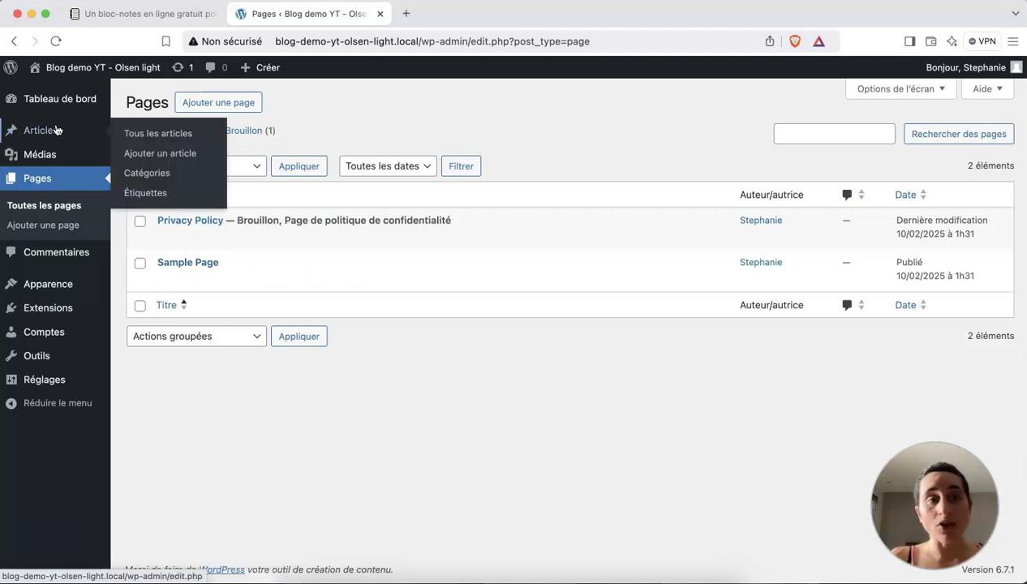
mouse_move(266, 265)
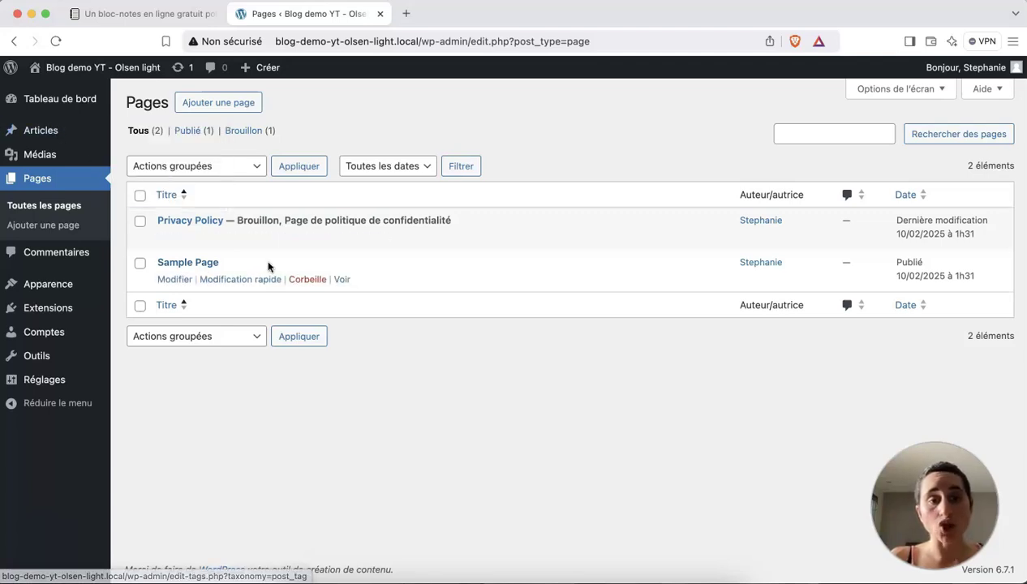
click(303, 282)
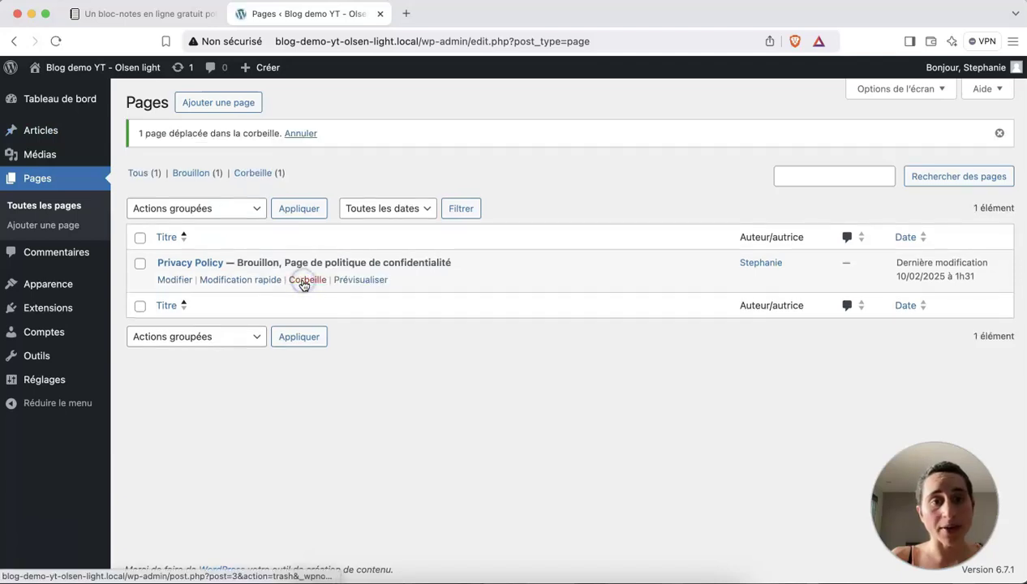
click(251, 174)
mouse_move(256, 237)
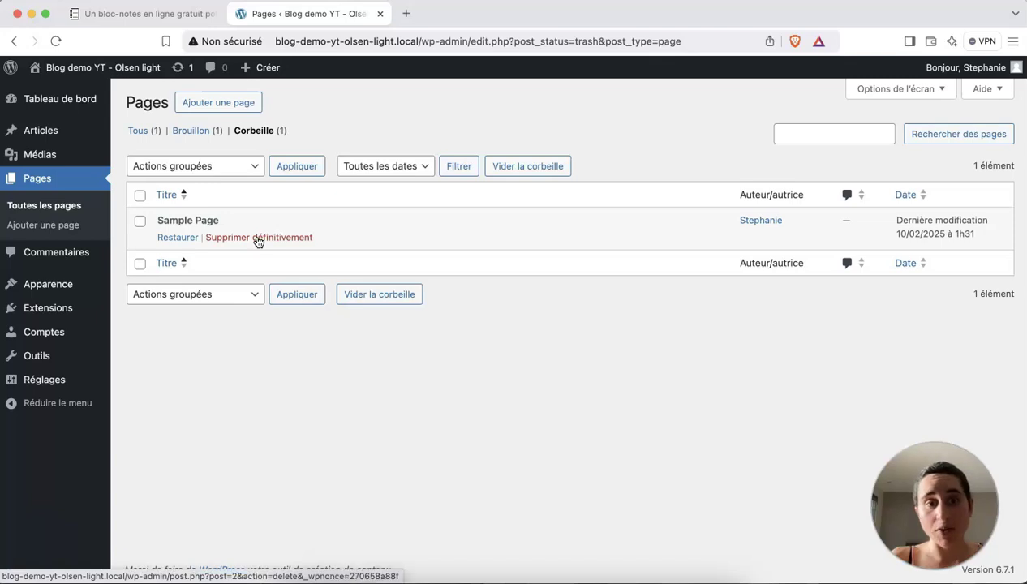
click(256, 238)
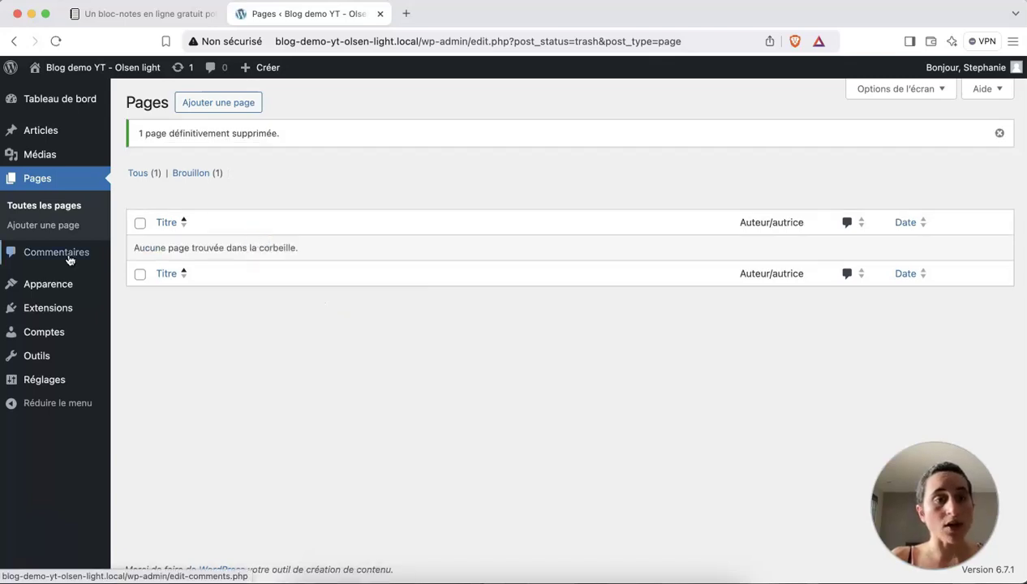
Look over the empty comments list, the installed themes and the installed plugins.
click(39, 256)
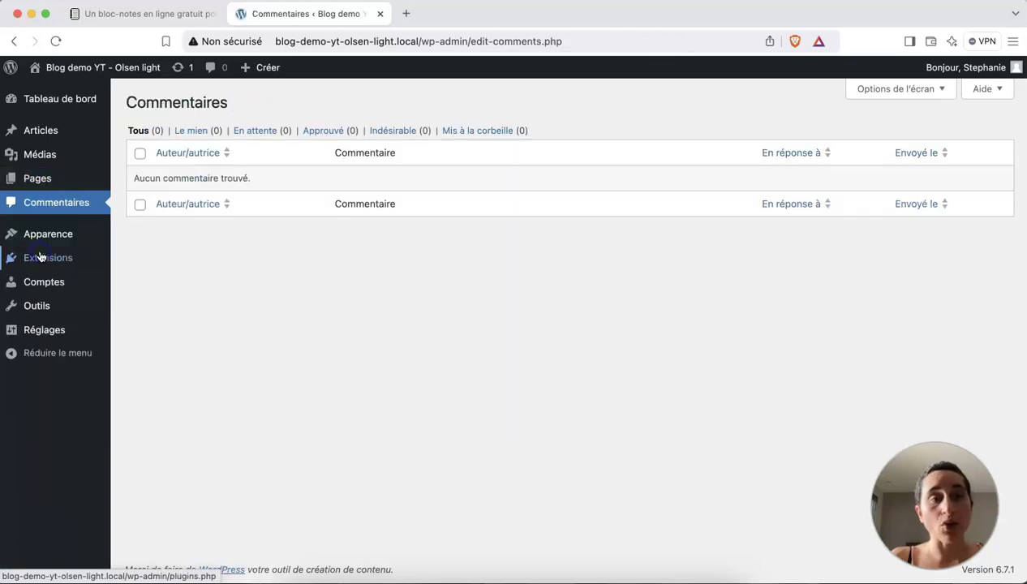
mouse_move(72, 142)
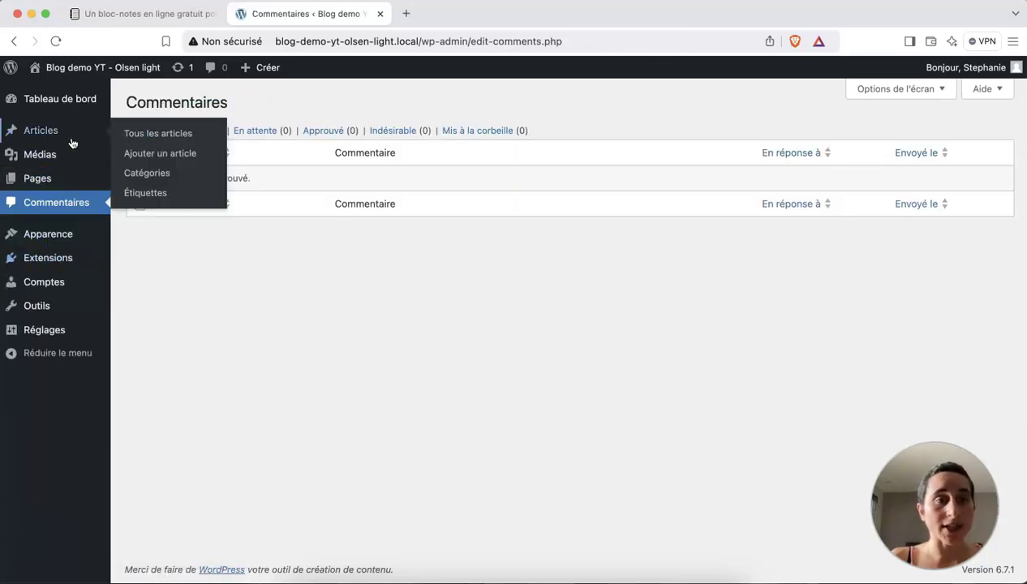
click(60, 237)
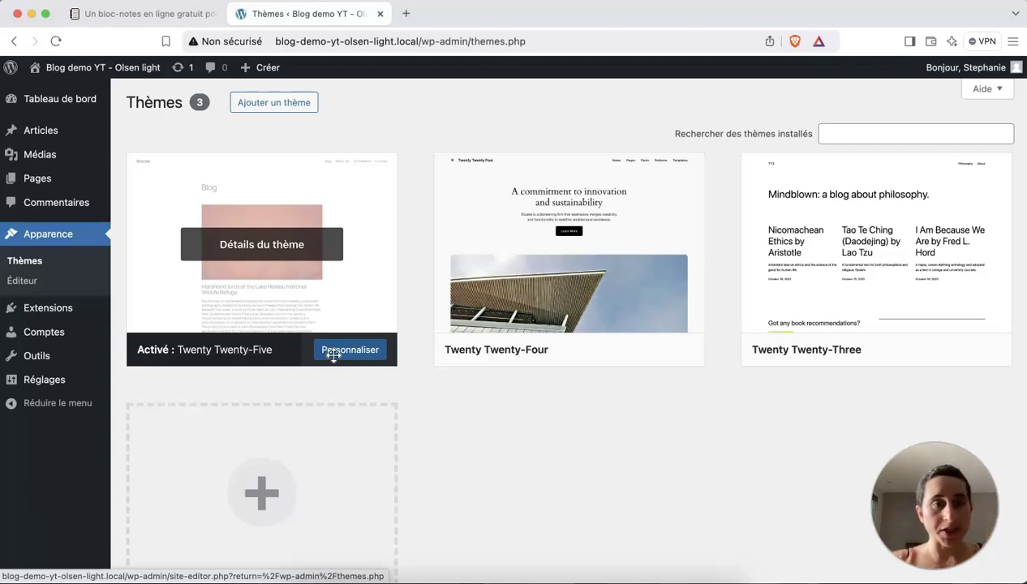
mouse_move(31, 311)
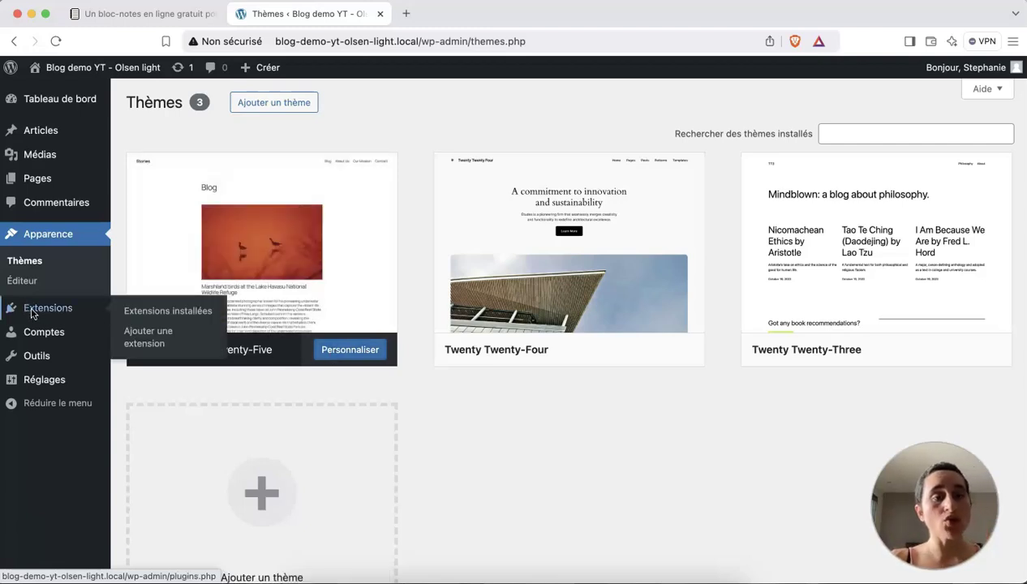
click(148, 310)
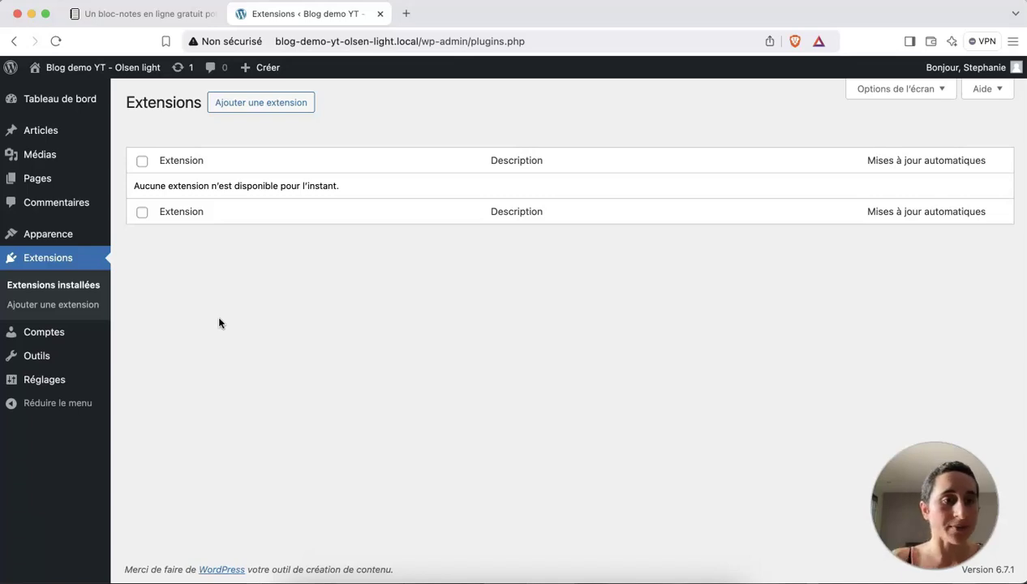
Review the Comptes user list, then go to the Outils page.
click(46, 336)
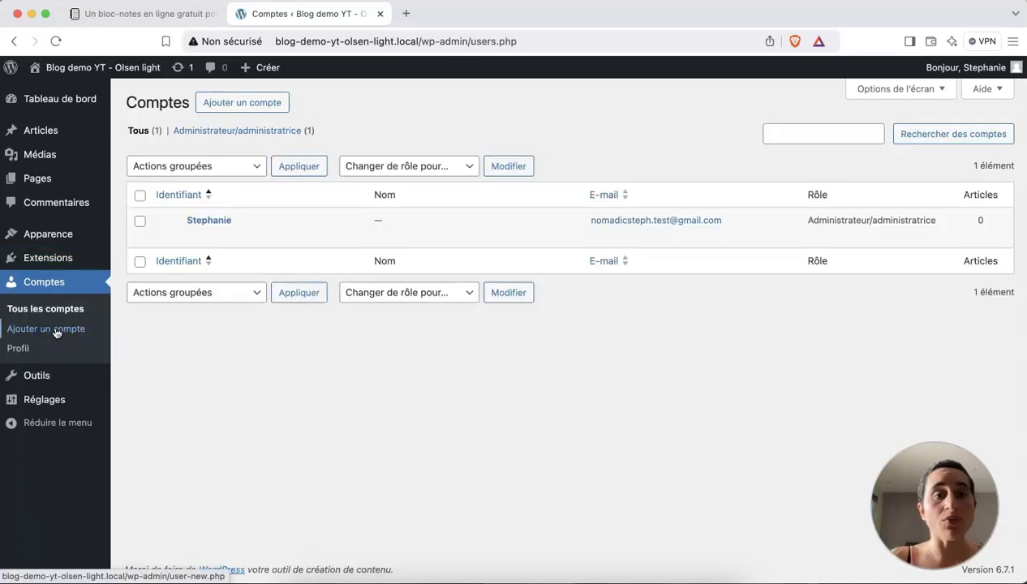
mouse_move(188, 236)
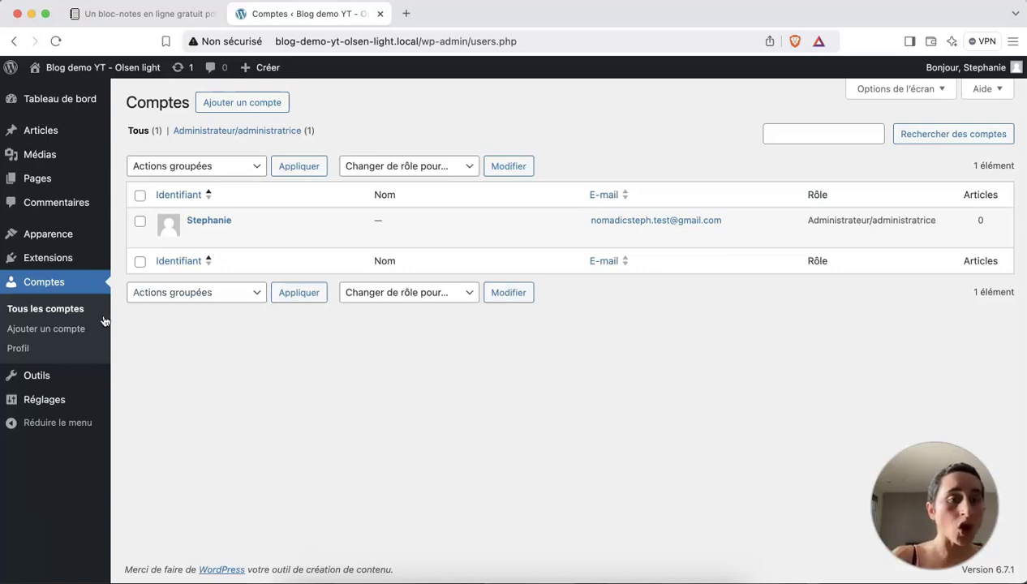
click(51, 378)
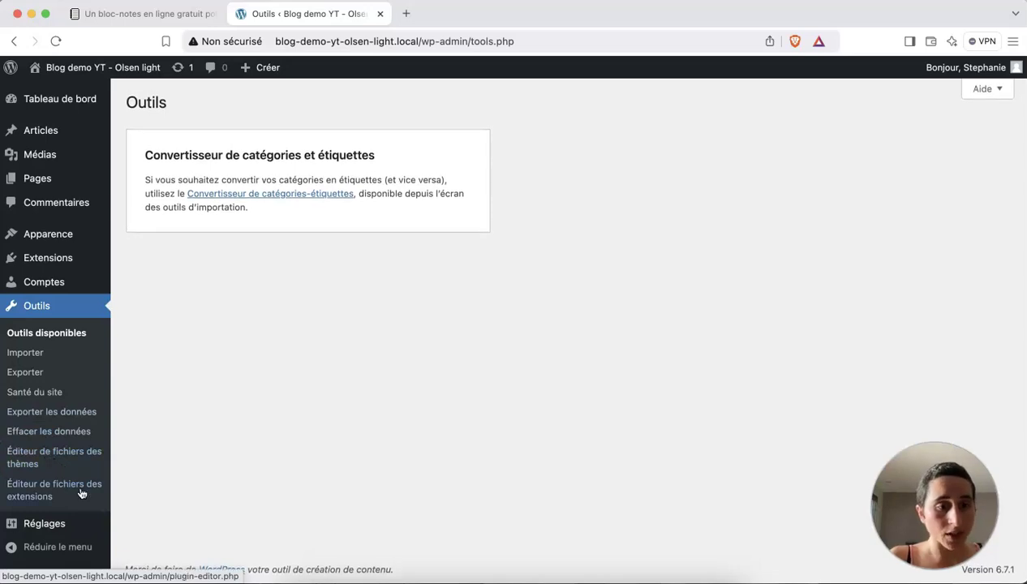
Open Réglages généraux and scroll down to the Langue, Fuseau horaire and Format de date options.
click(10, 525)
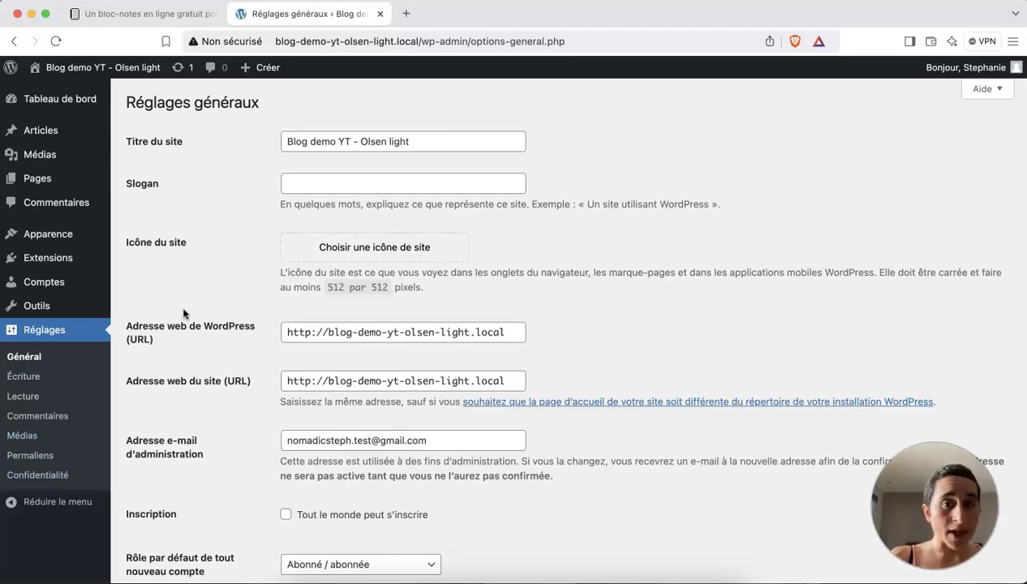
scroll(184, 310, down, 4)
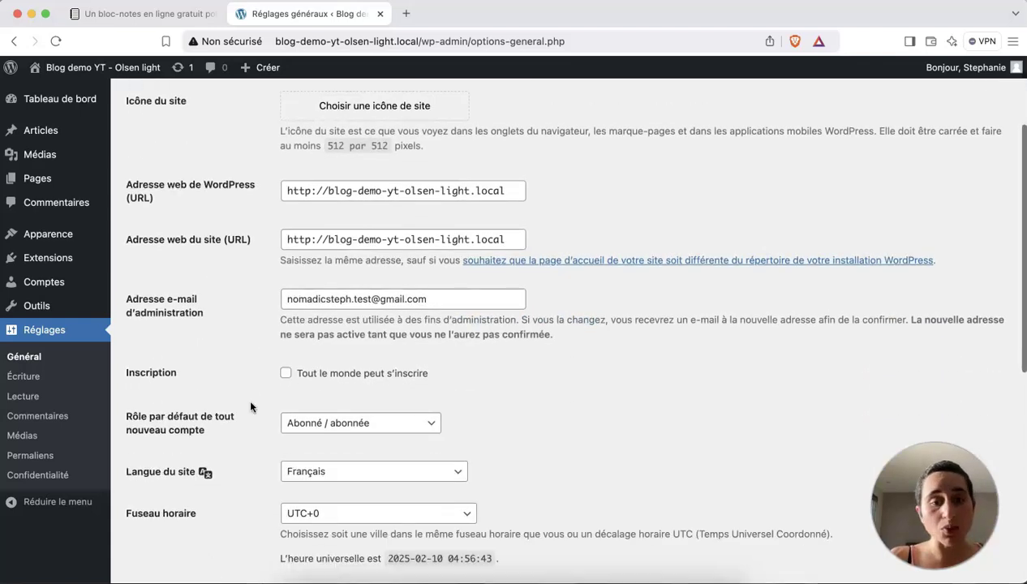
scroll(250, 405, down, 3)
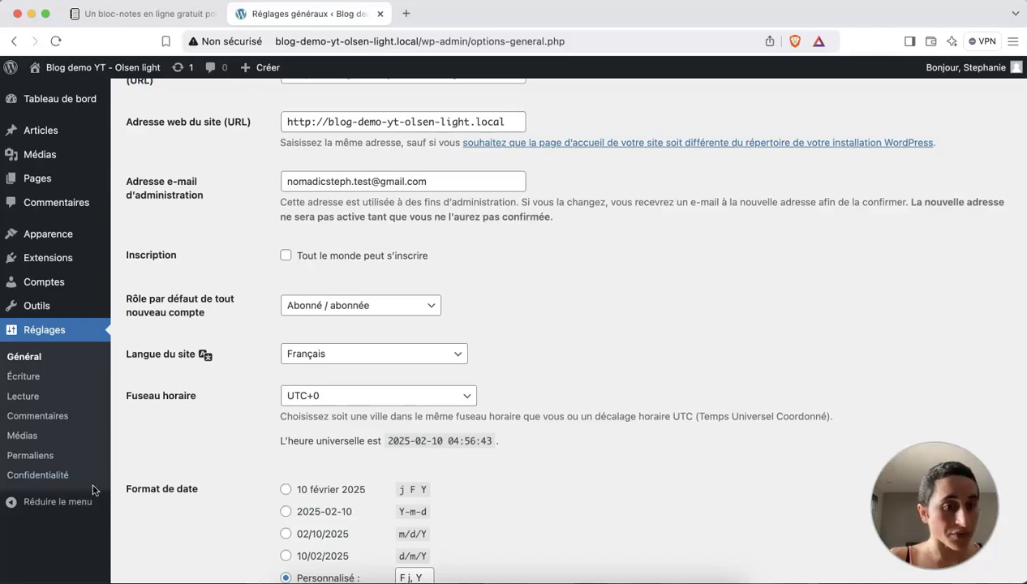
Open Permaliens, confirm Titre de la publication is selected, and highlight 'exemple-article/' in its example URL.
click(44, 459)
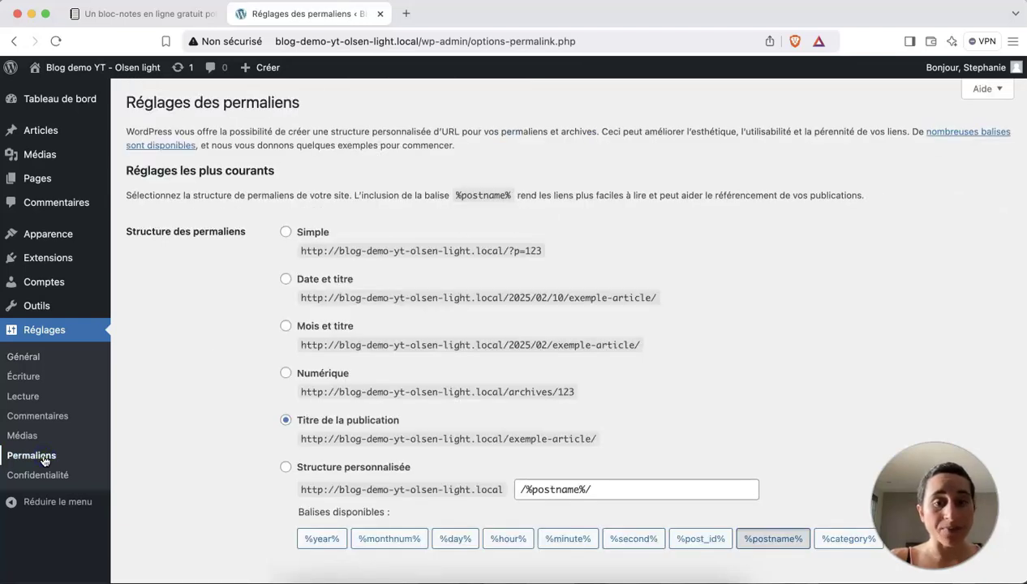
scroll(287, 423, down, 1)
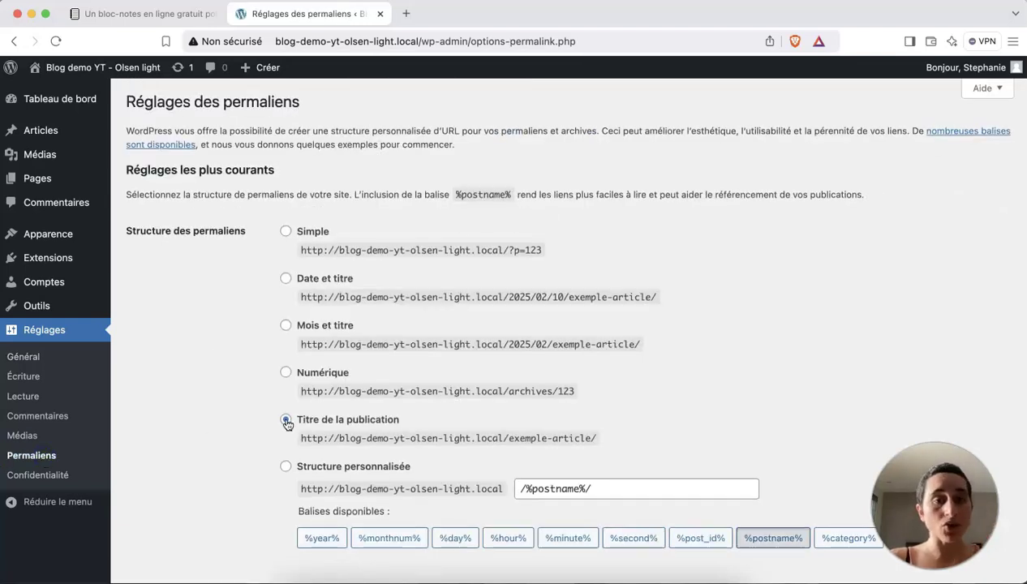
scroll(287, 423, down, 2)
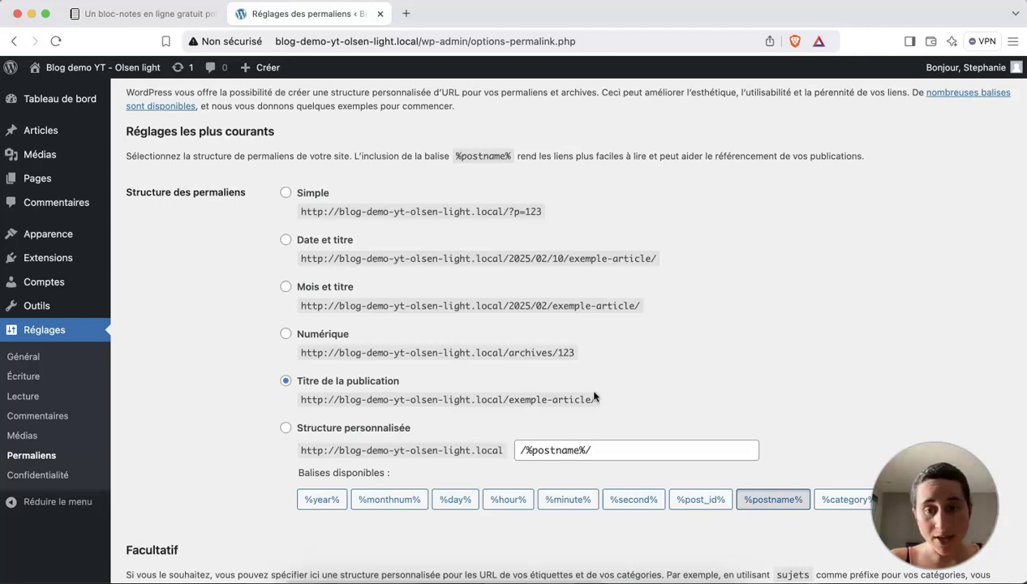
drag(600, 399, 507, 402)
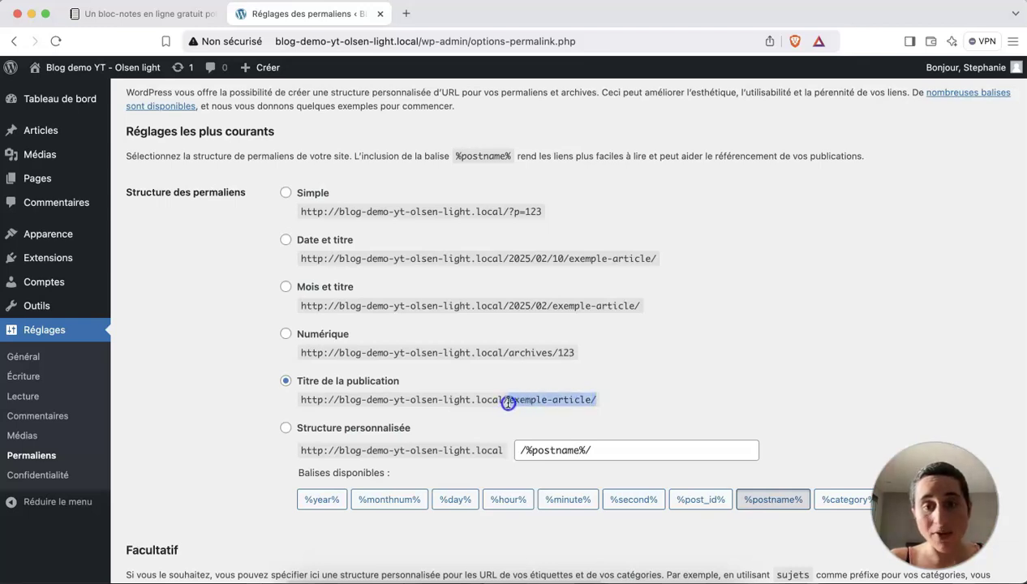
click(597, 401)
drag(598, 400, 511, 402)
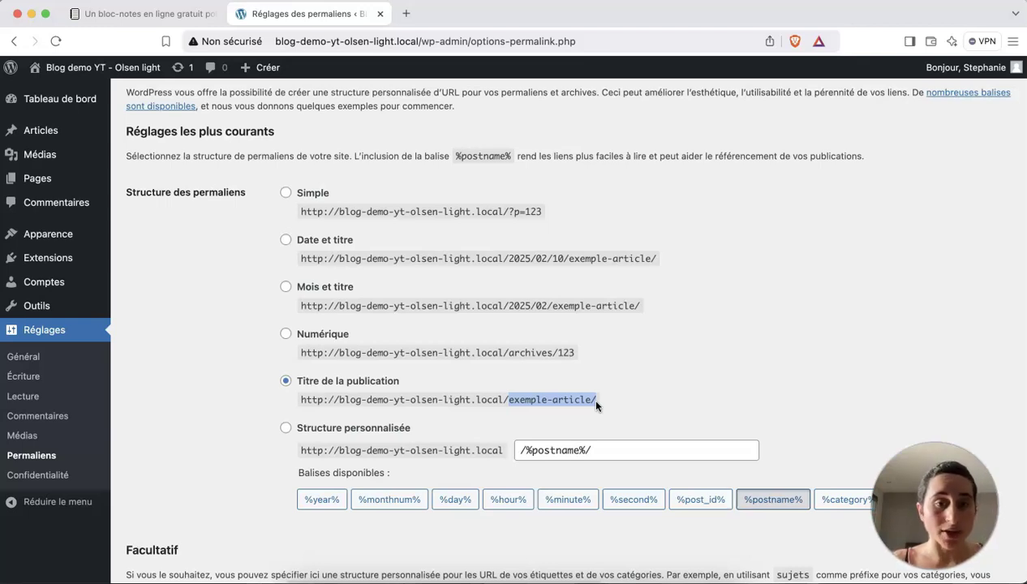
click(596, 405)
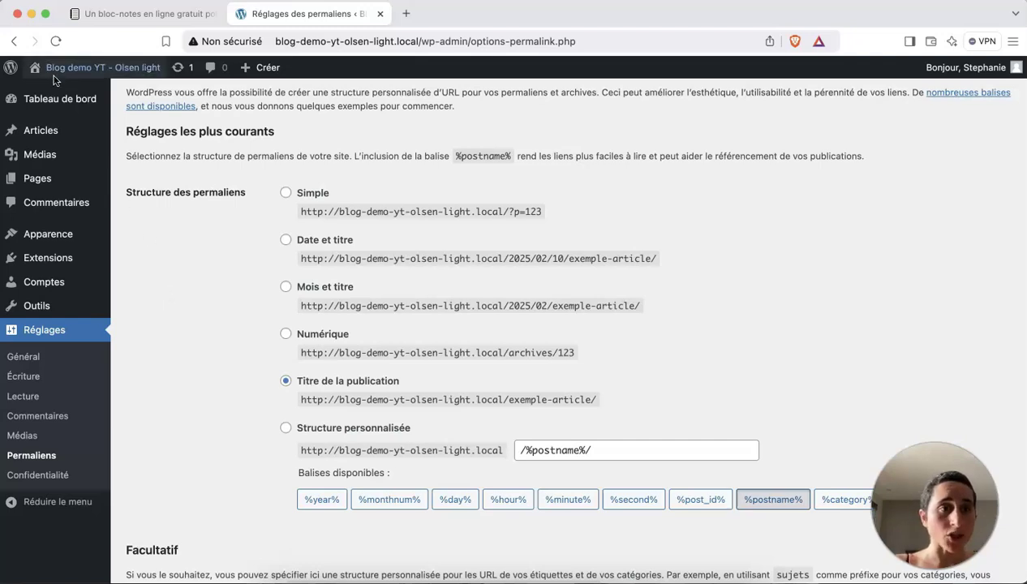
Open 'Aller sur le site' in a new tab to view the public blog, then return to Permaliens.
mouse_move(68, 73)
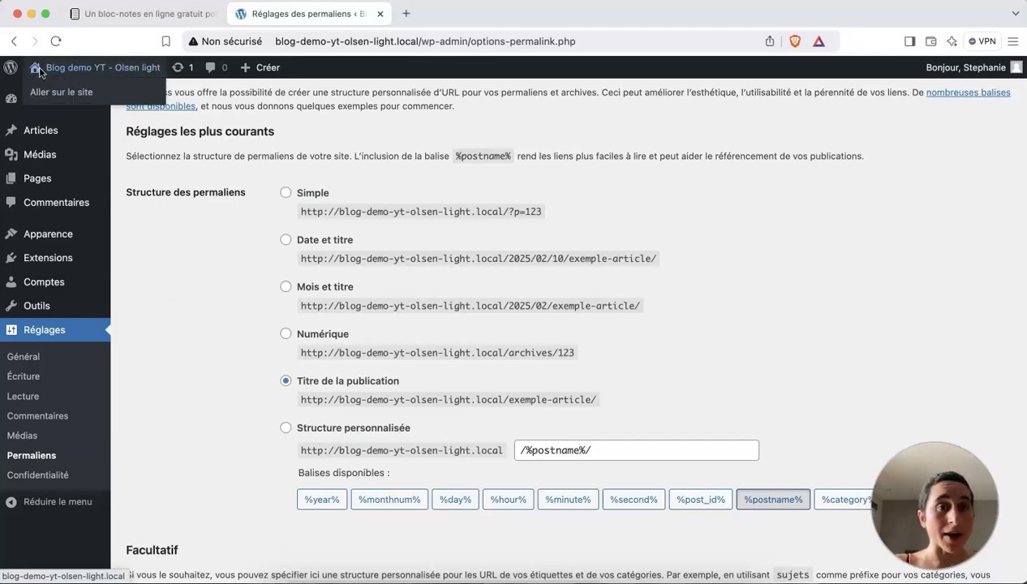
right_click(69, 98)
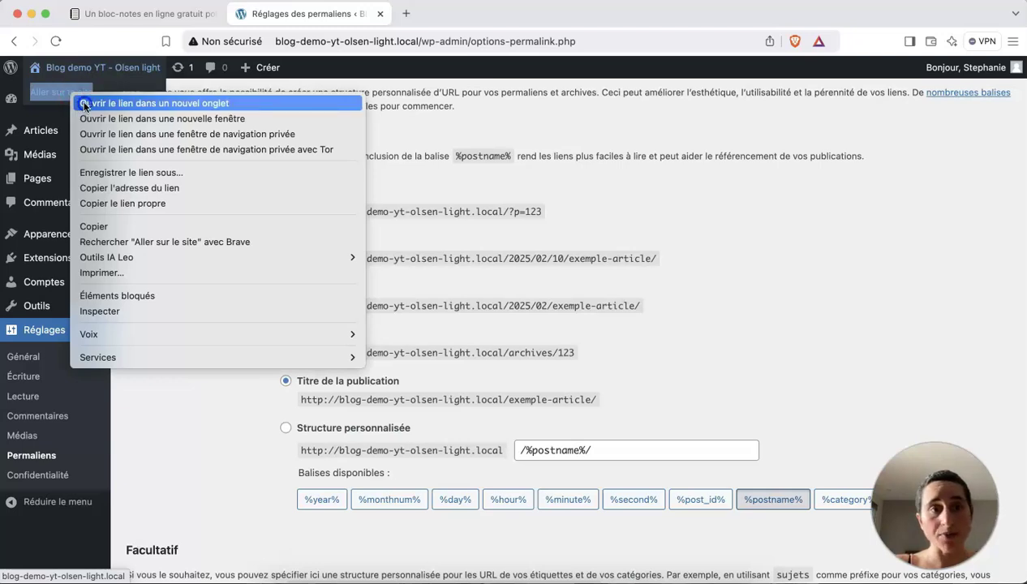
click(84, 103)
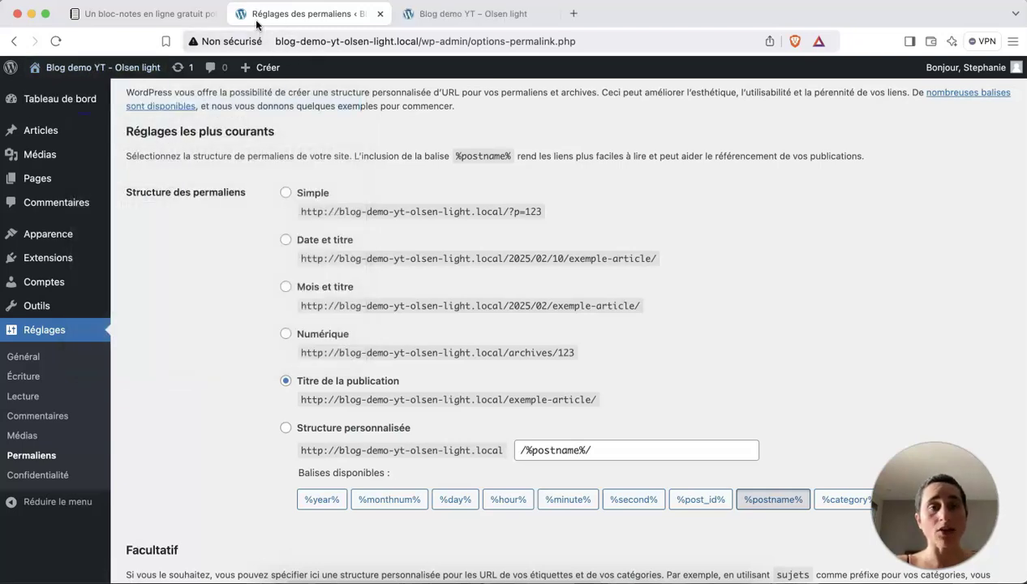
click(481, 14)
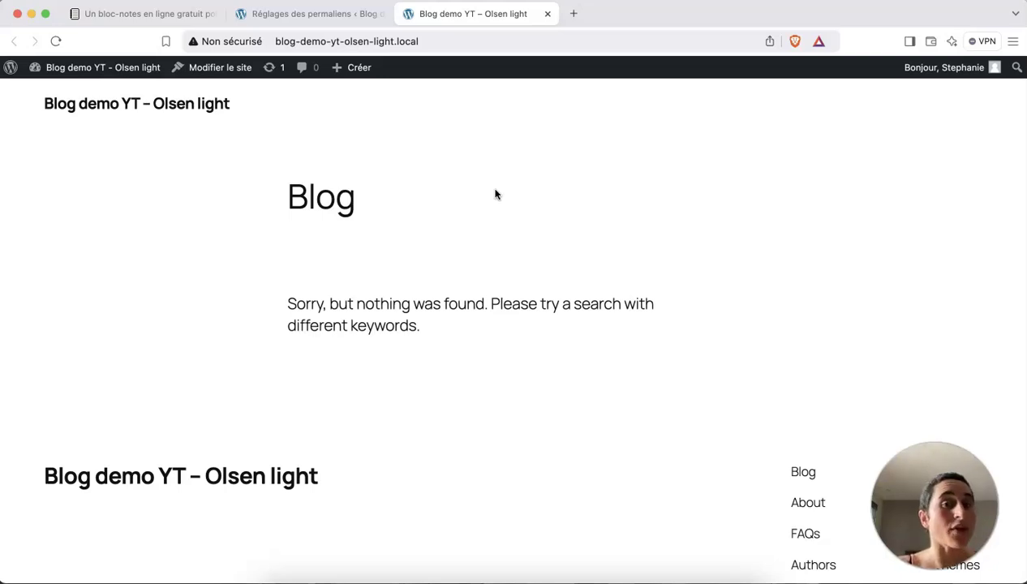
click(314, 12)
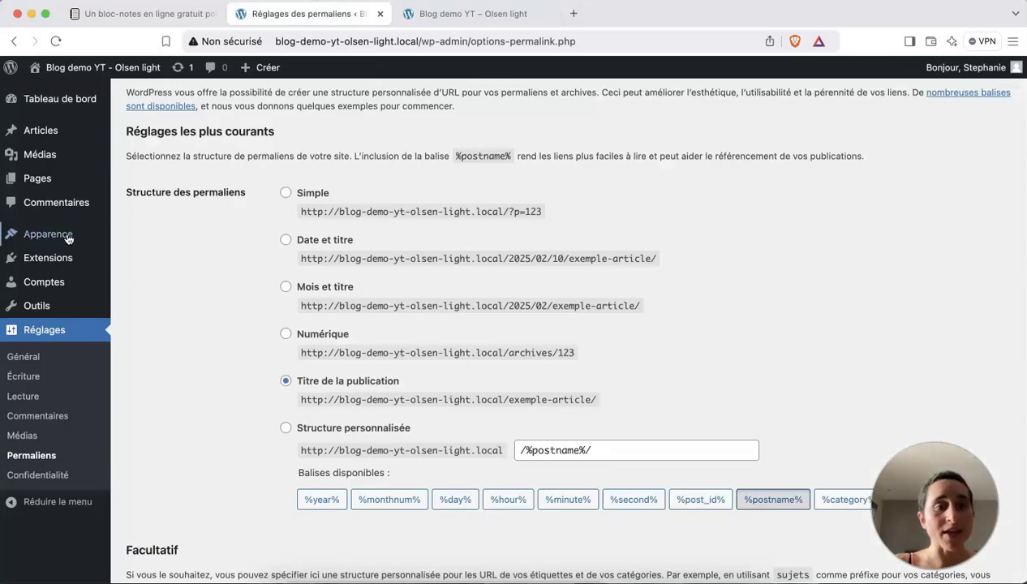
Go to Apparence > Thèmes and choose 'Ajouter un thème' to list popular themes.
mouse_move(70, 234)
click(146, 236)
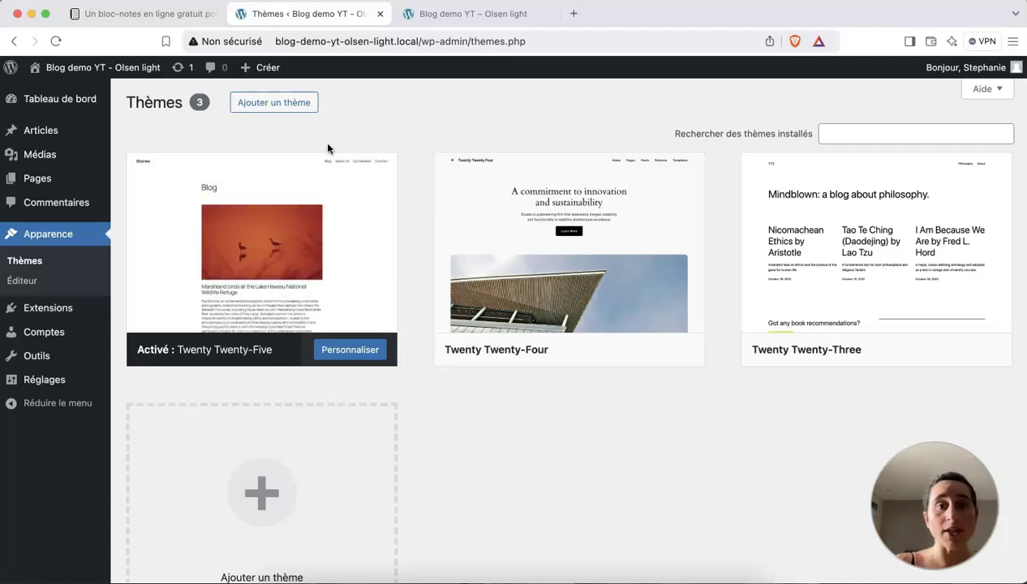
click(294, 106)
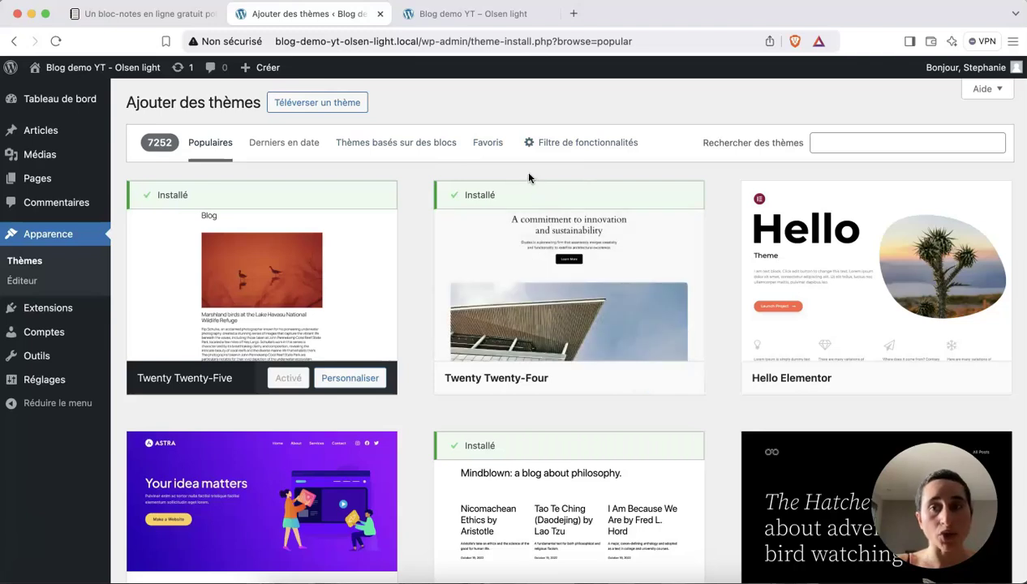
Search themes for 'olsen light' and open the Olsen Light details and preview.
click(836, 144)
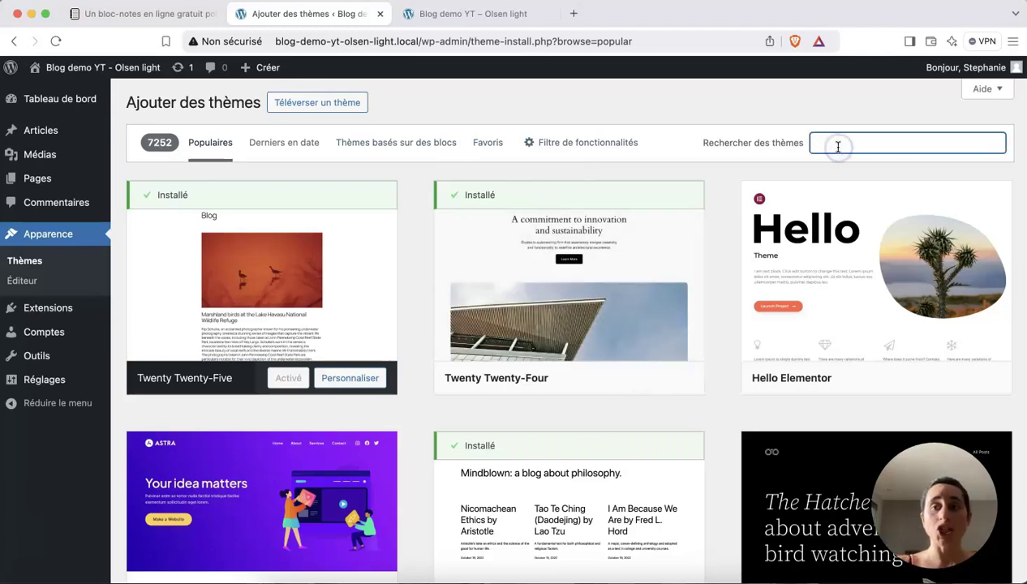
text(olsen light)
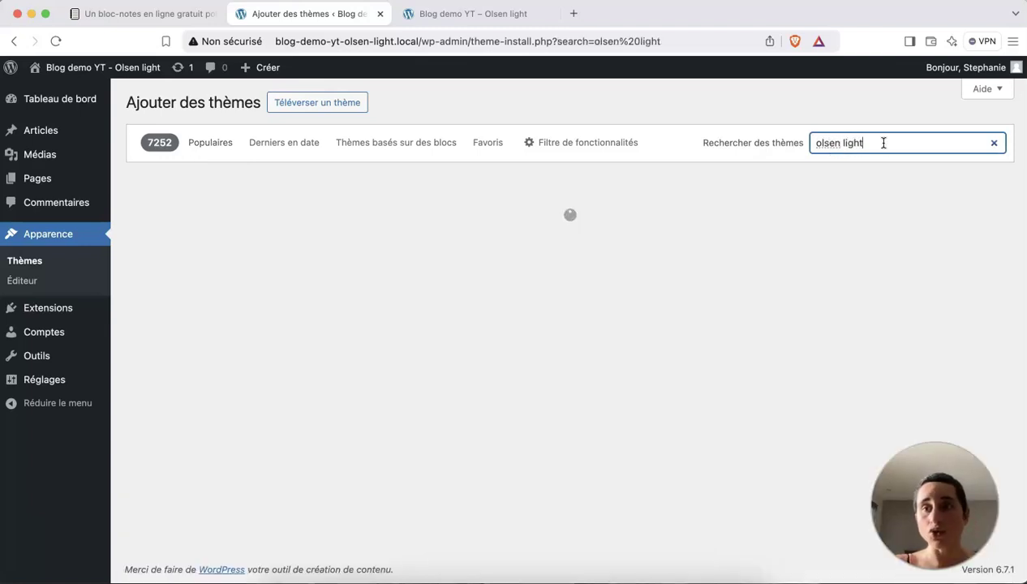
click(788, 144)
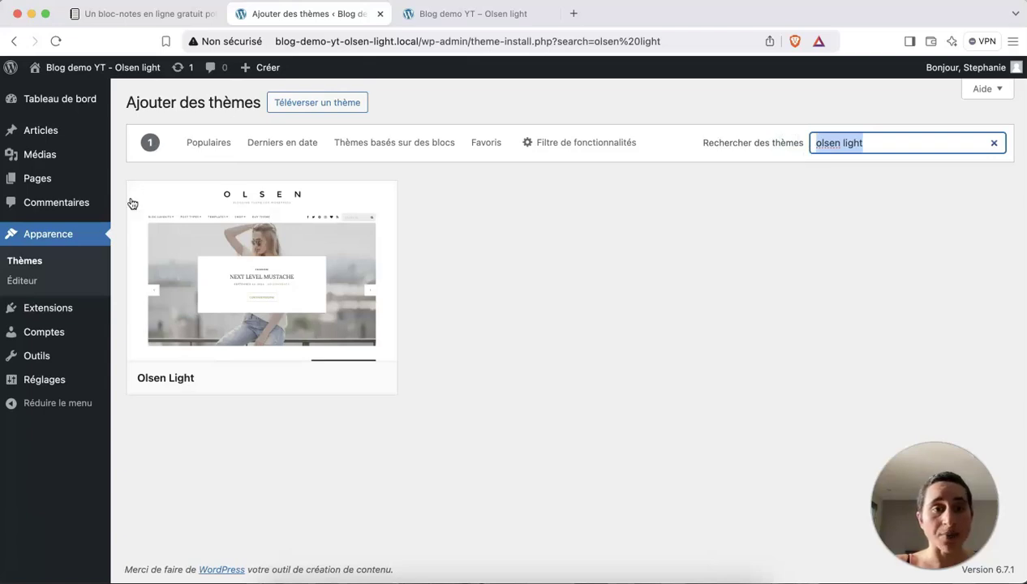
mouse_move(239, 243)
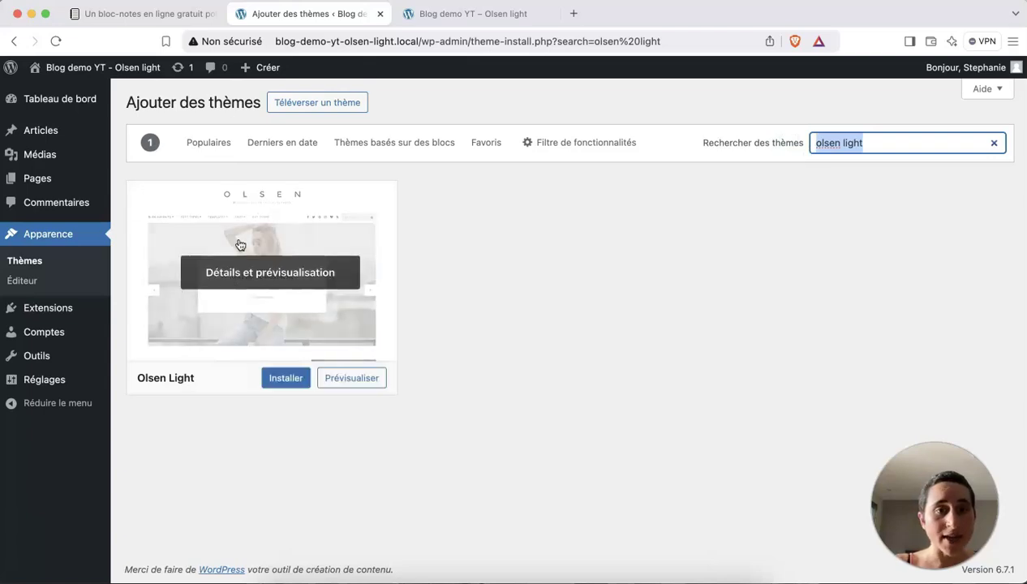
click(276, 281)
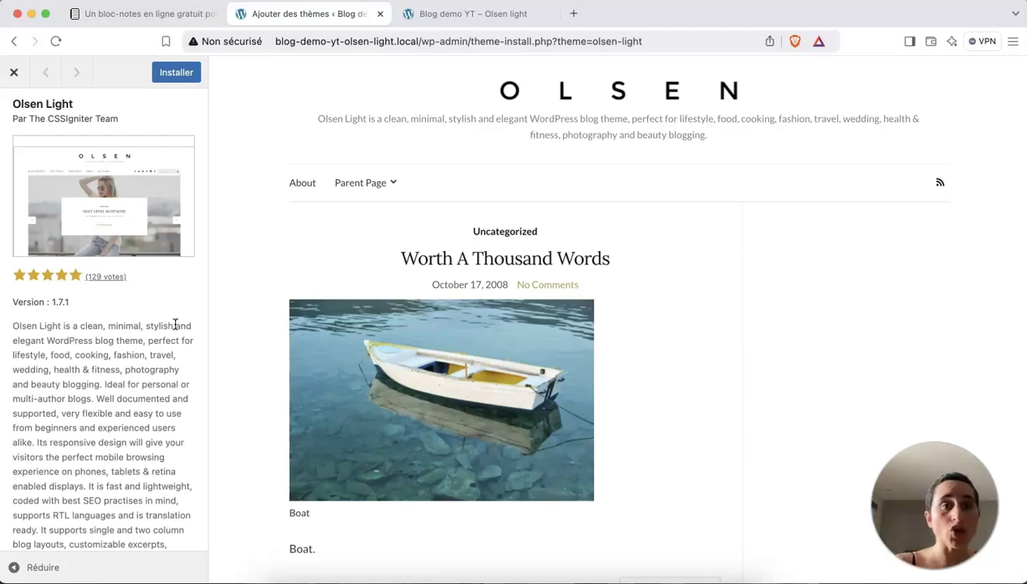
Install Olsen Light from its preview panel and close the preview.
click(175, 77)
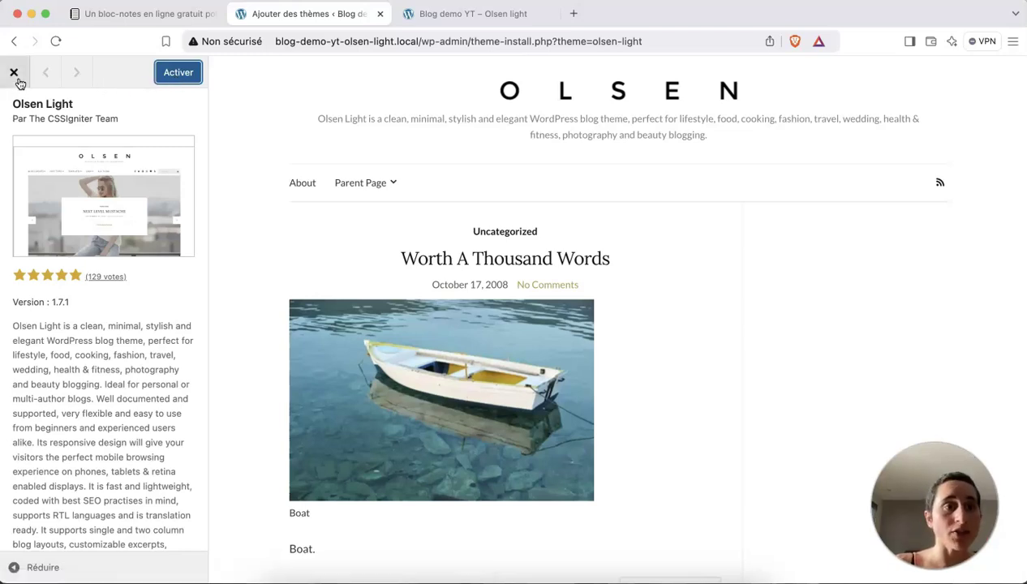
click(14, 72)
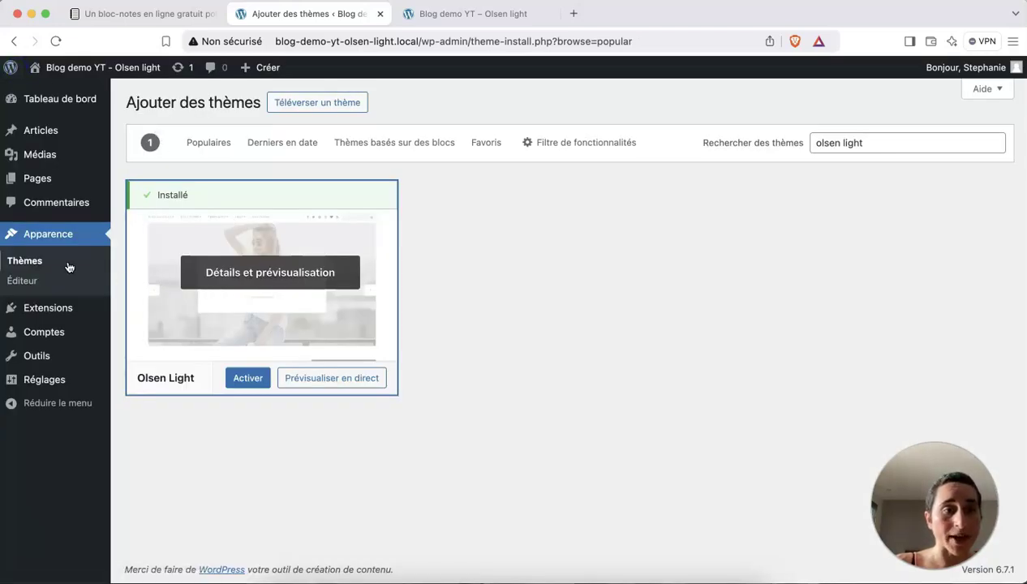
Activate Olsen Light from the installed themes list on Apparence > Thèmes.
click(34, 262)
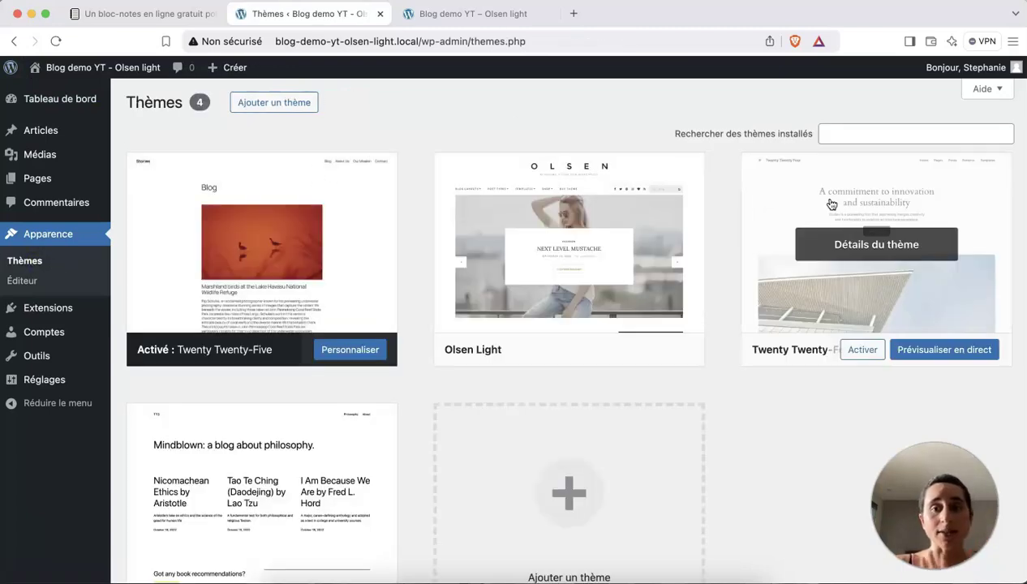
scroll(509, 416, down, 1)
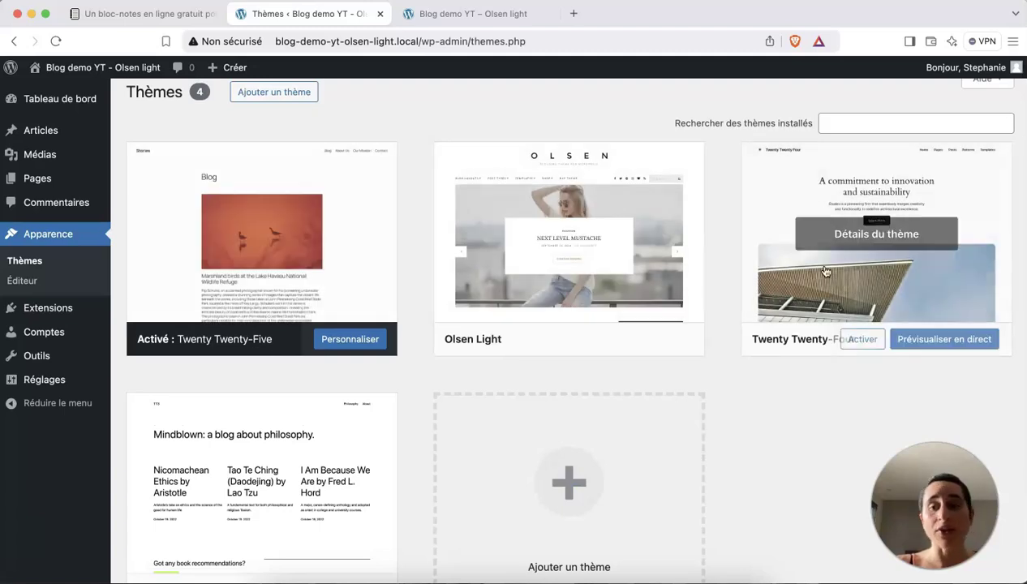
scroll(839, 395, down, 1)
scroll(839, 395, down, 3)
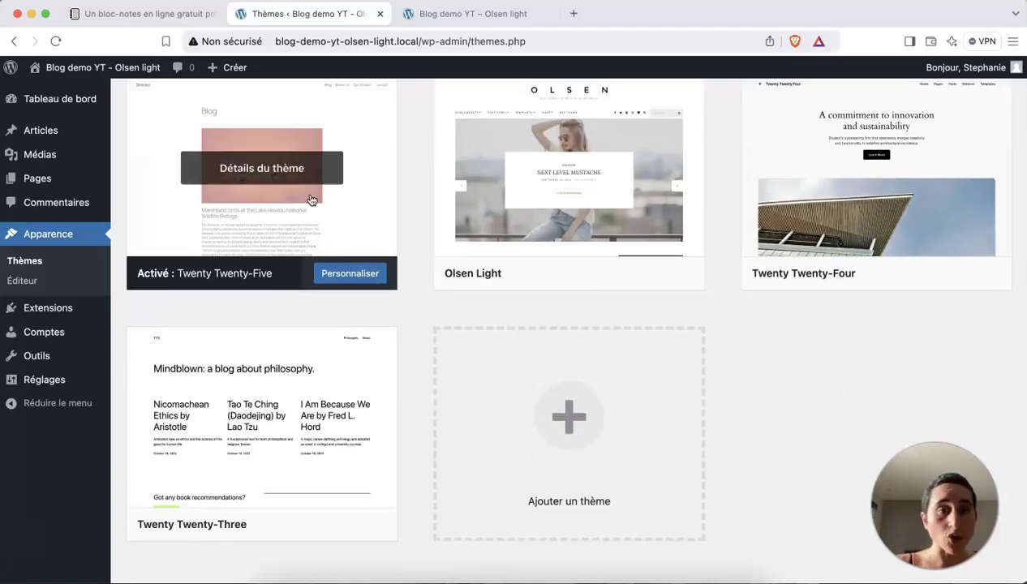
scroll(321, 233, up, 3)
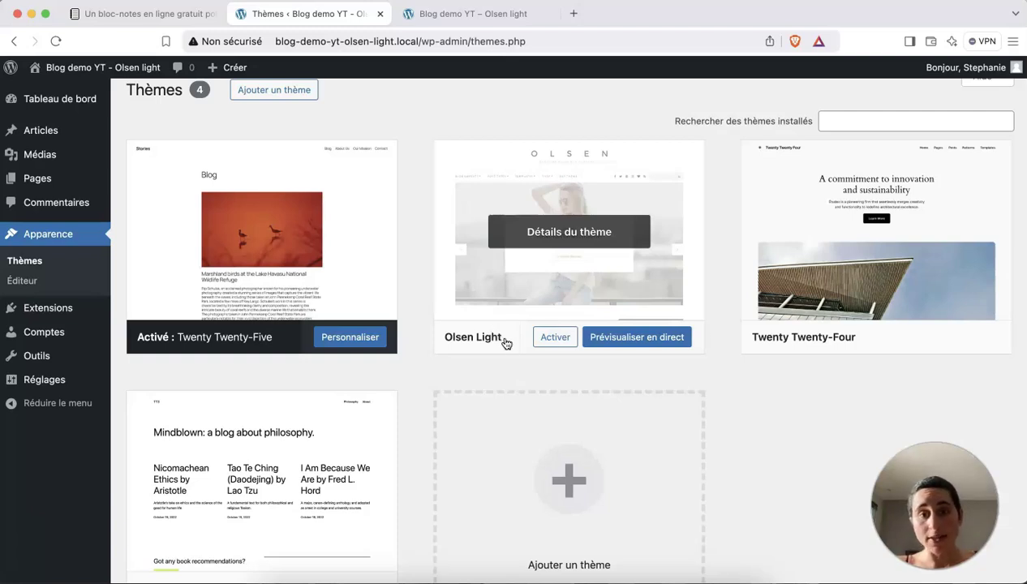
click(561, 336)
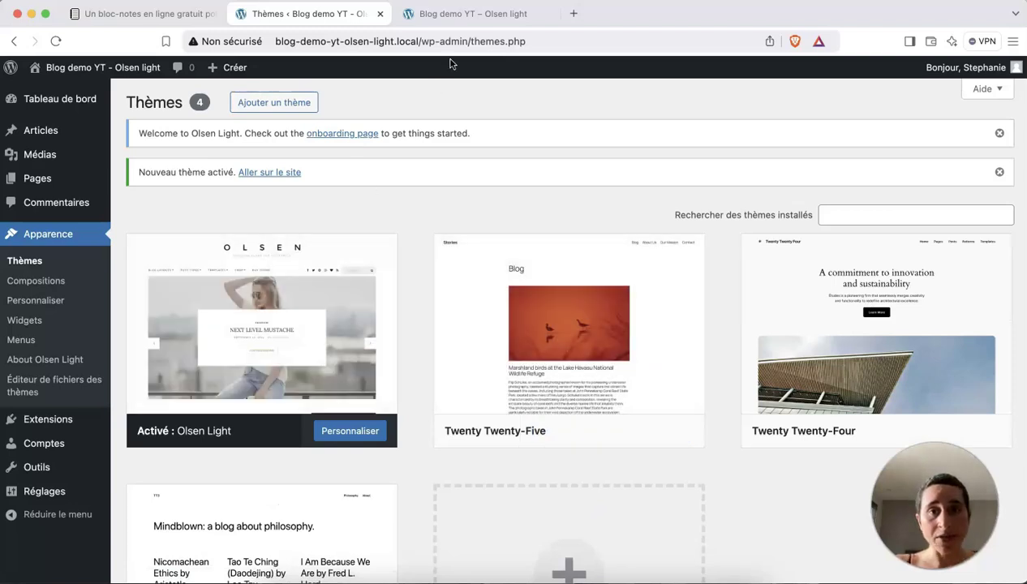
click(452, 16)
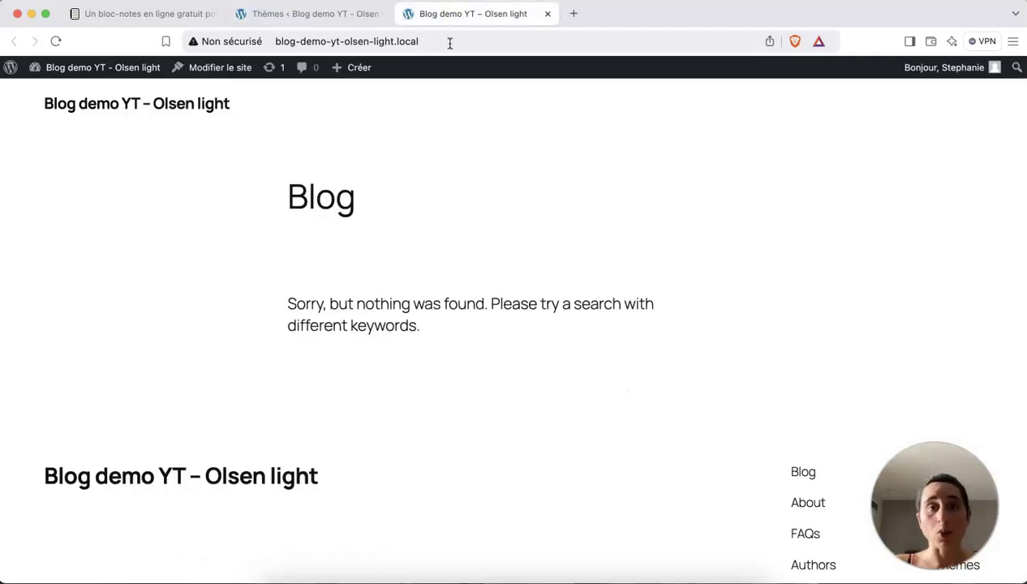
click(449, 43)
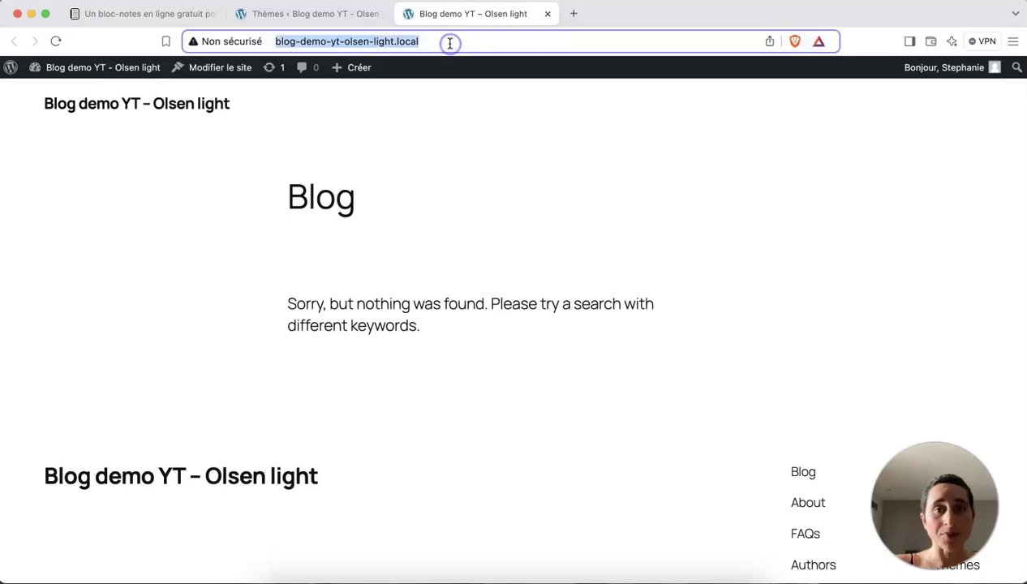
key(Return)
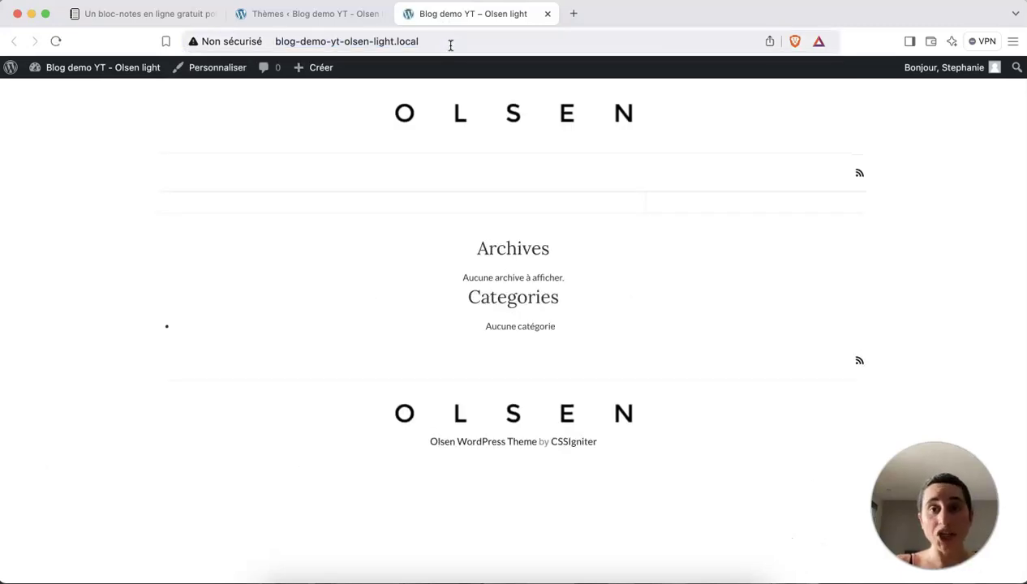
scroll(552, 304, down, 1)
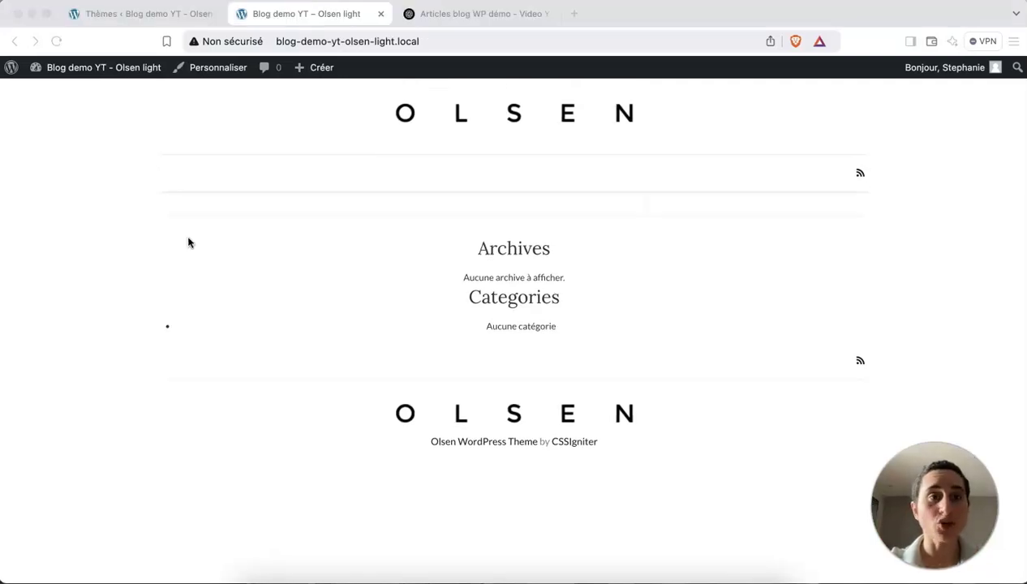
click(142, 14)
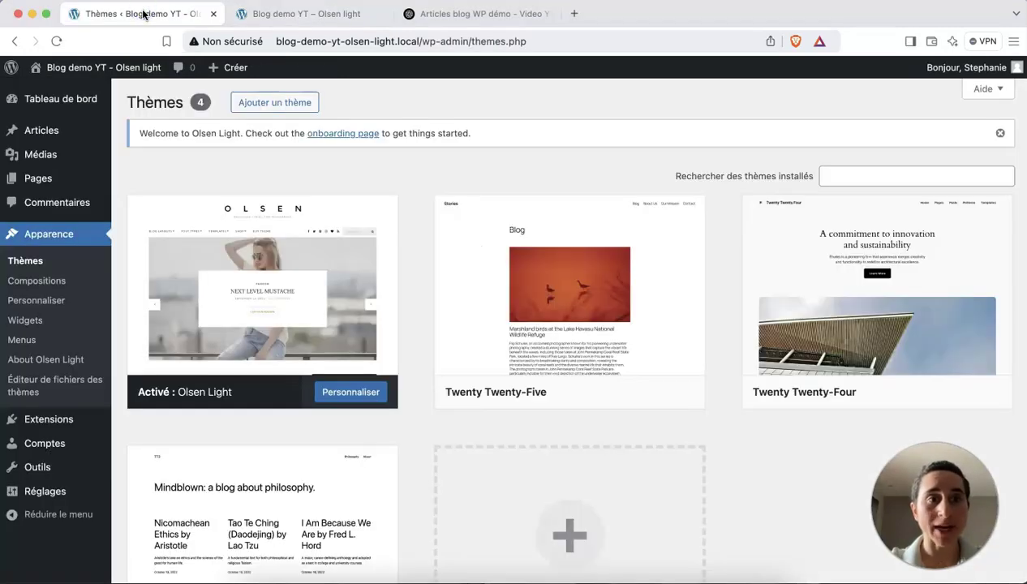
Start a new post, dismiss the restore-backup notice and focus the empty title.
mouse_move(41, 132)
click(138, 152)
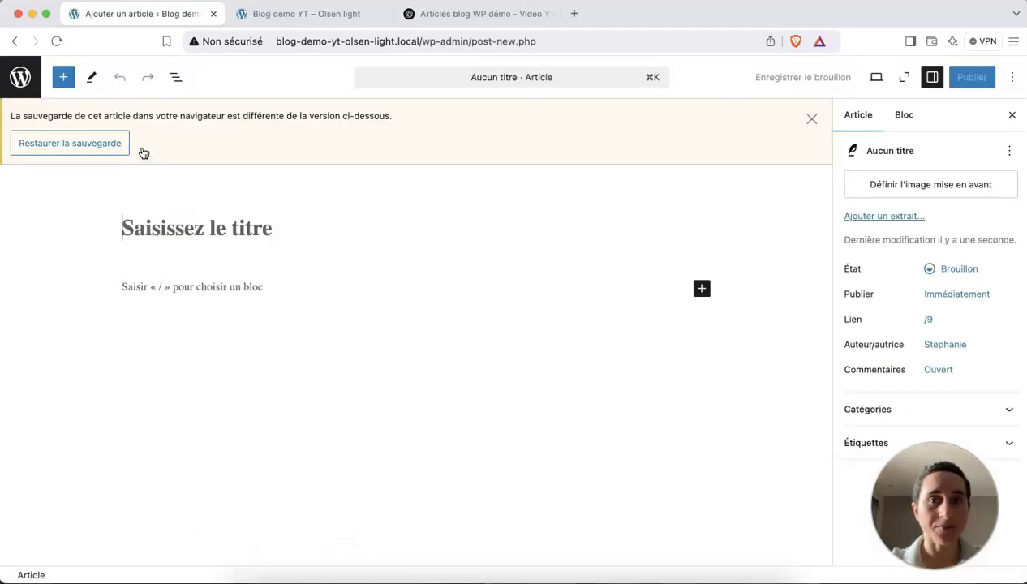
click(811, 119)
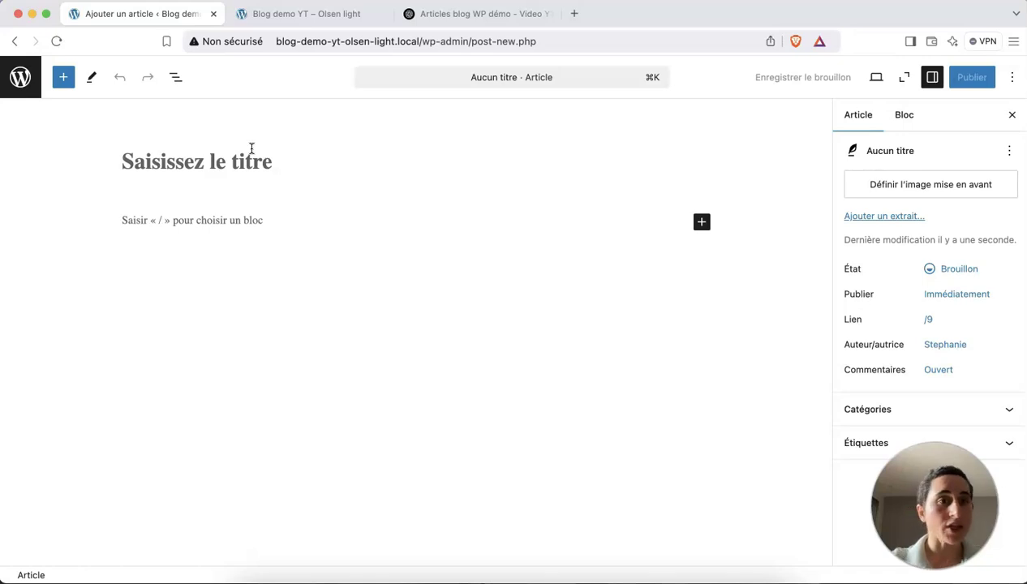
click(233, 158)
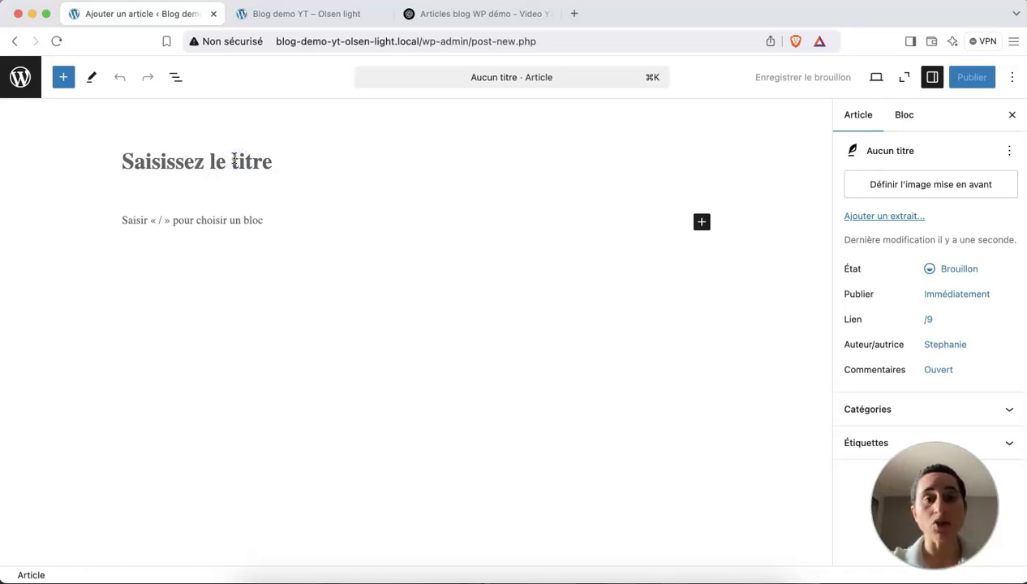
In ChatGPT, select the title 'Comment référencer un blog WordPress sur Google ?'.
click(481, 16)
click(584, 179)
drag(717, 185, 469, 137)
key(super+c)
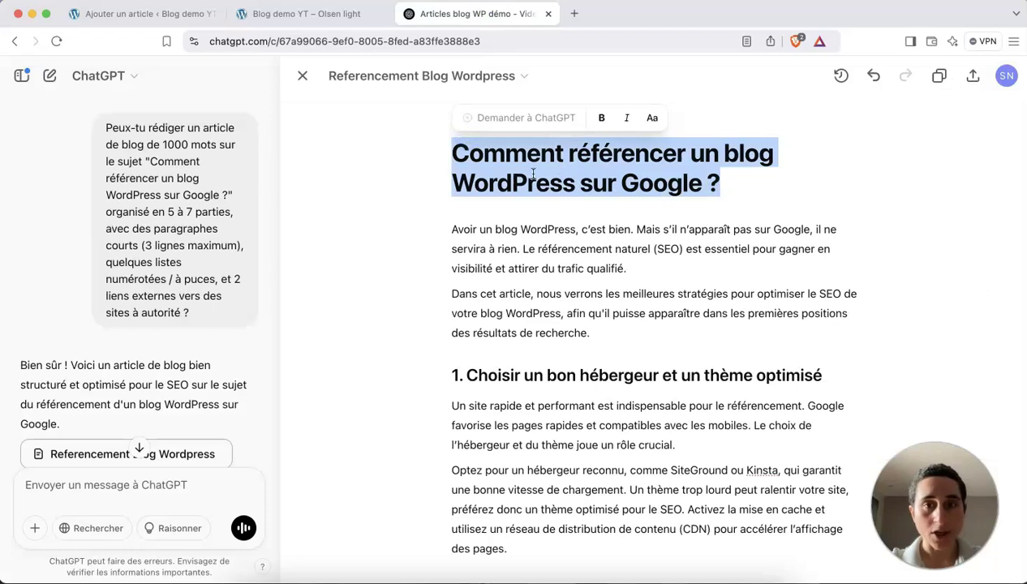
Paste 'Comment référencer un blog WordPress sur Google ?' as the post title, then move into the body.
click(173, 22)
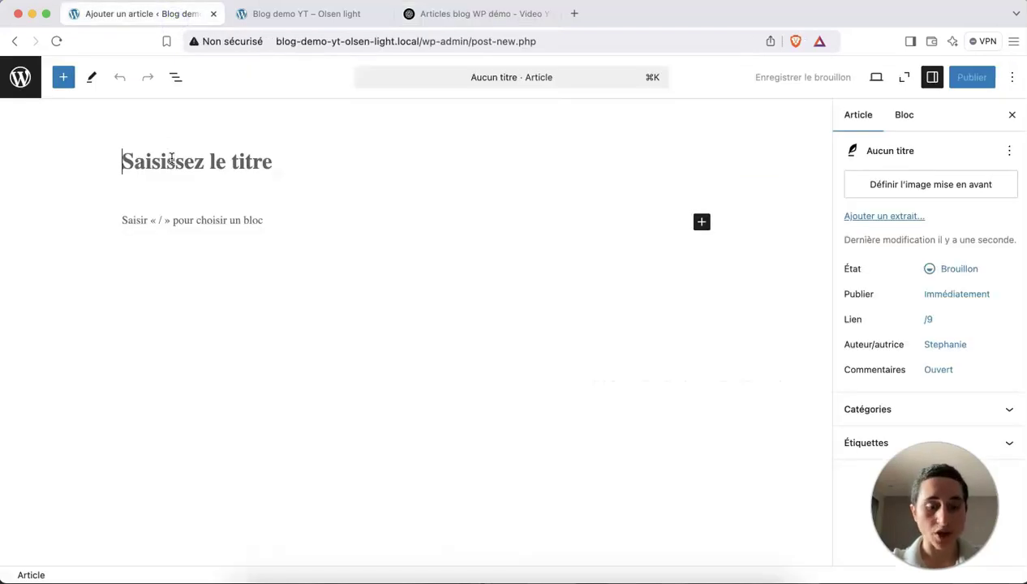
key(super+v)
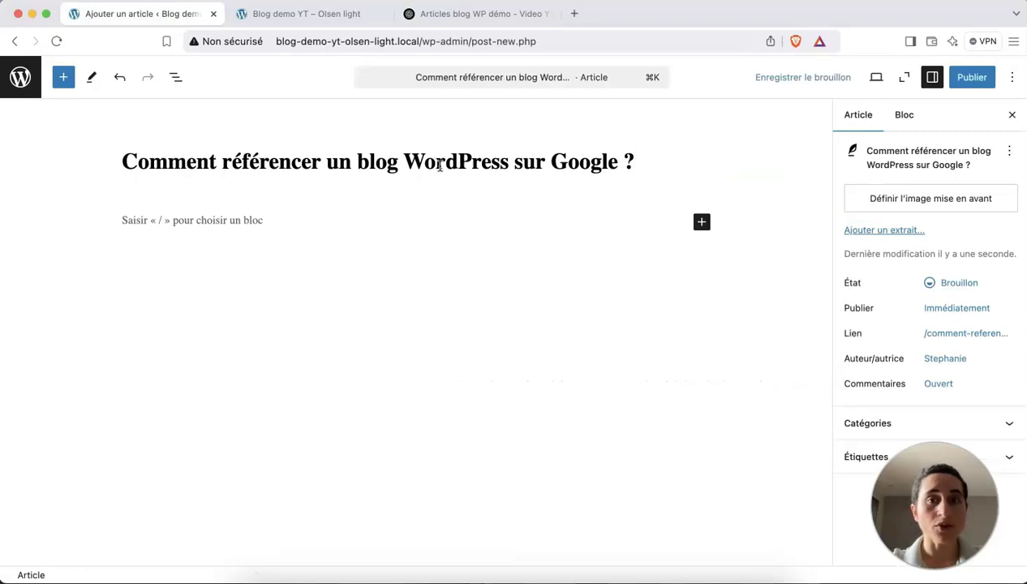
click(195, 219)
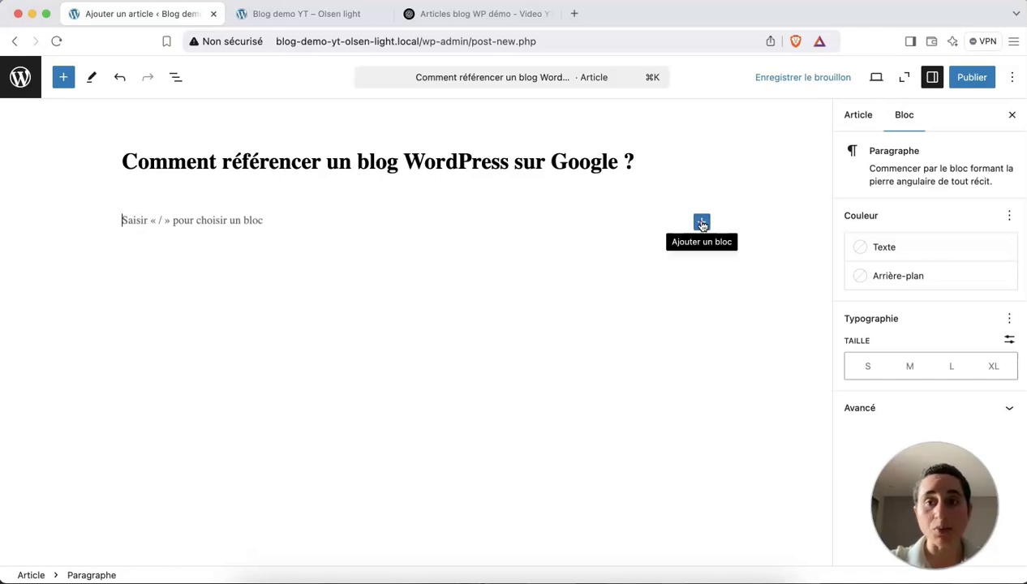
Browse the full block library via the + inserter's Tout parcourir, then return to the paragraph.
click(701, 224)
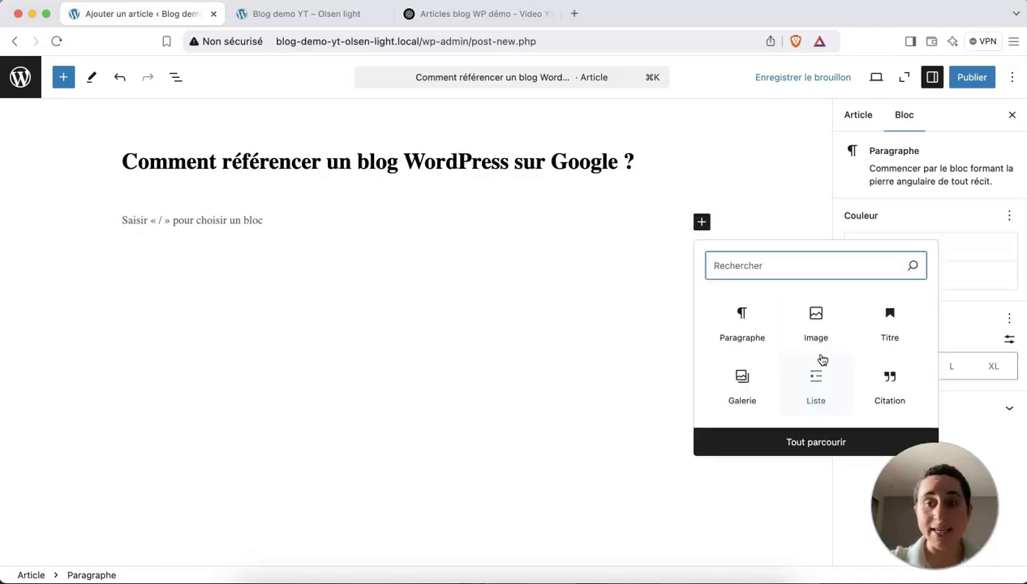
click(817, 441)
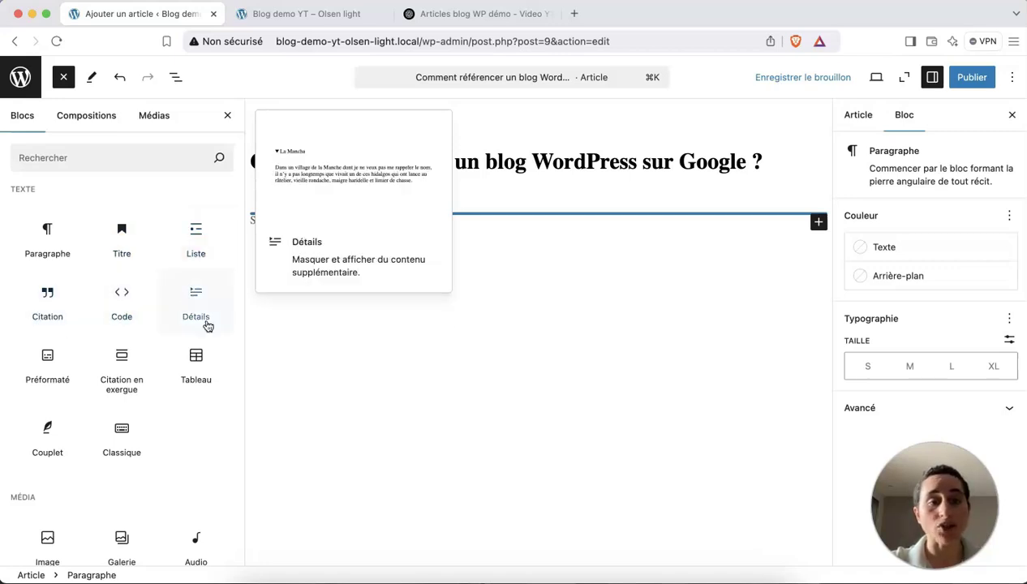
scroll(212, 334, down, 1)
scroll(214, 339, down, 5)
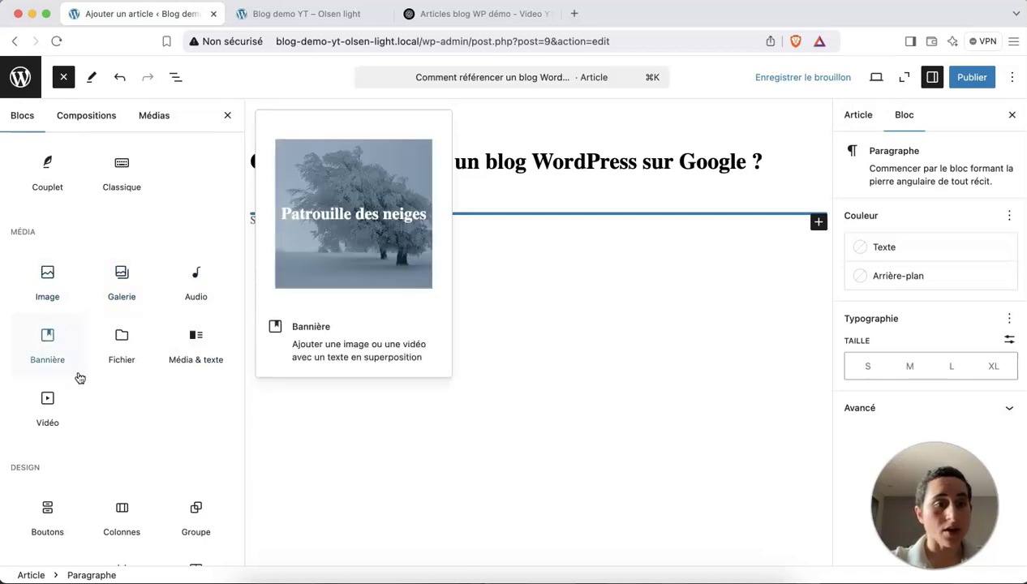
scroll(78, 376, down, 3)
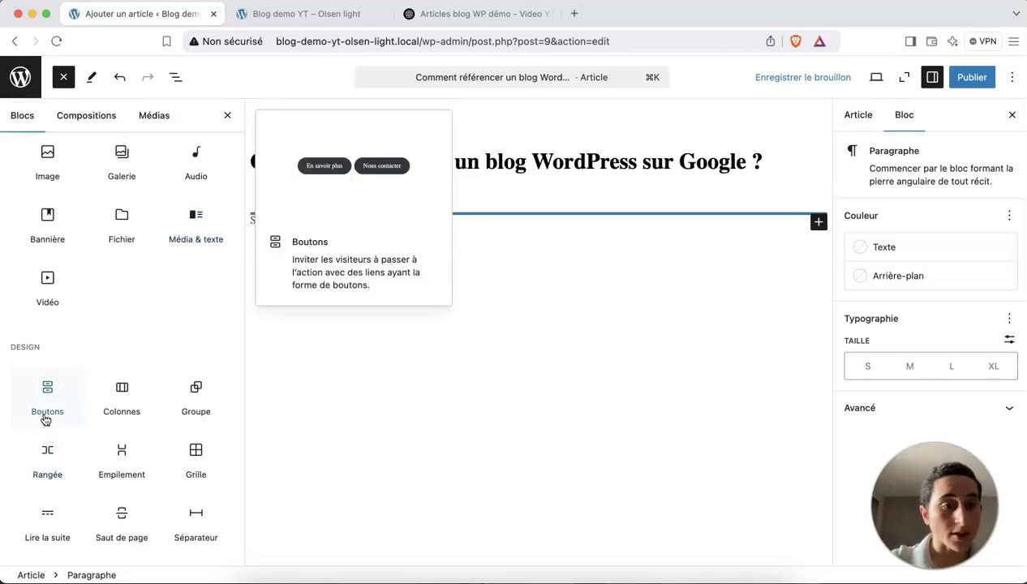
scroll(54, 432, down, 1)
scroll(55, 433, down, 3)
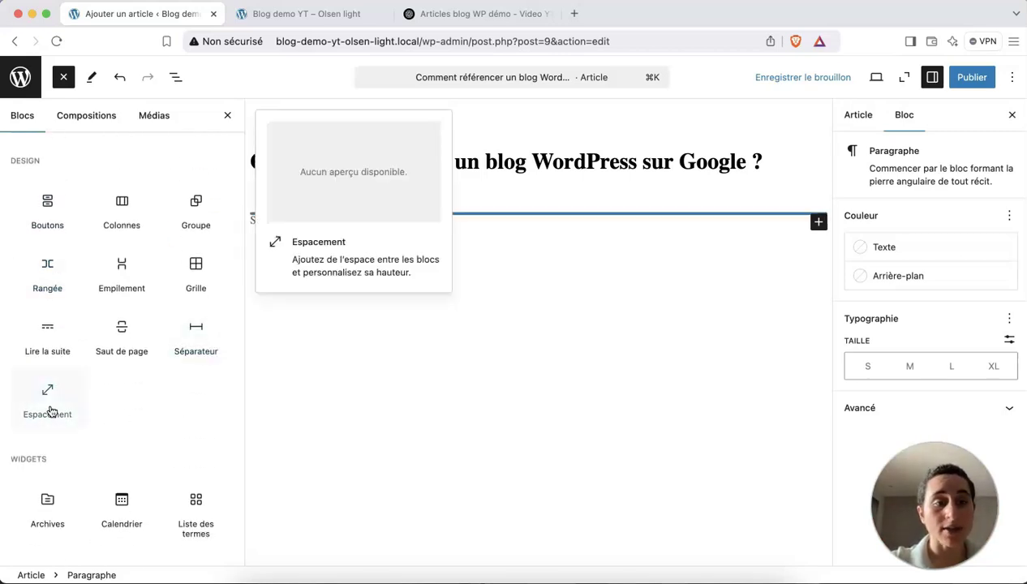
scroll(51, 412, down, 8)
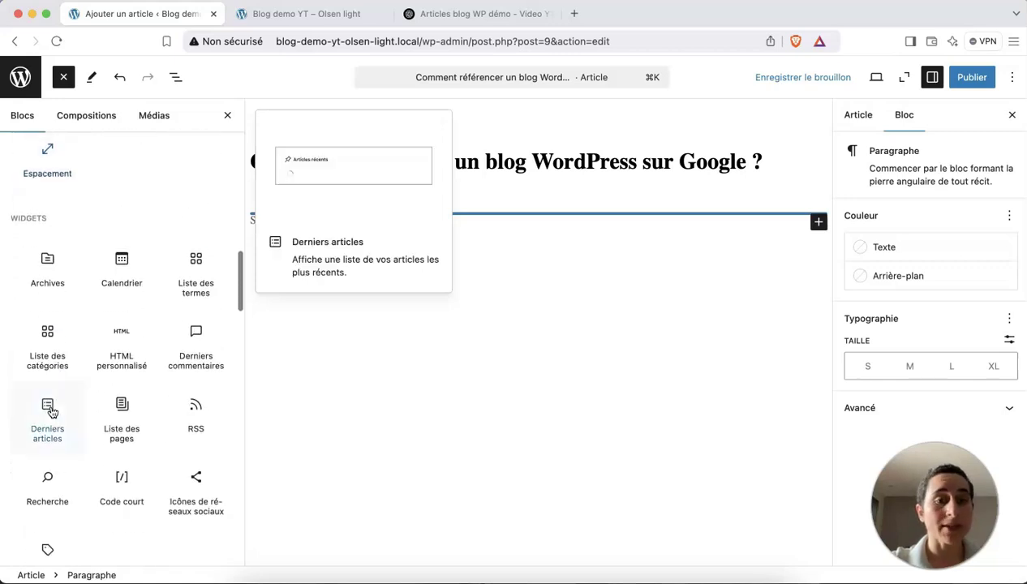
scroll(52, 412, down, 3)
scroll(51, 412, up, 15)
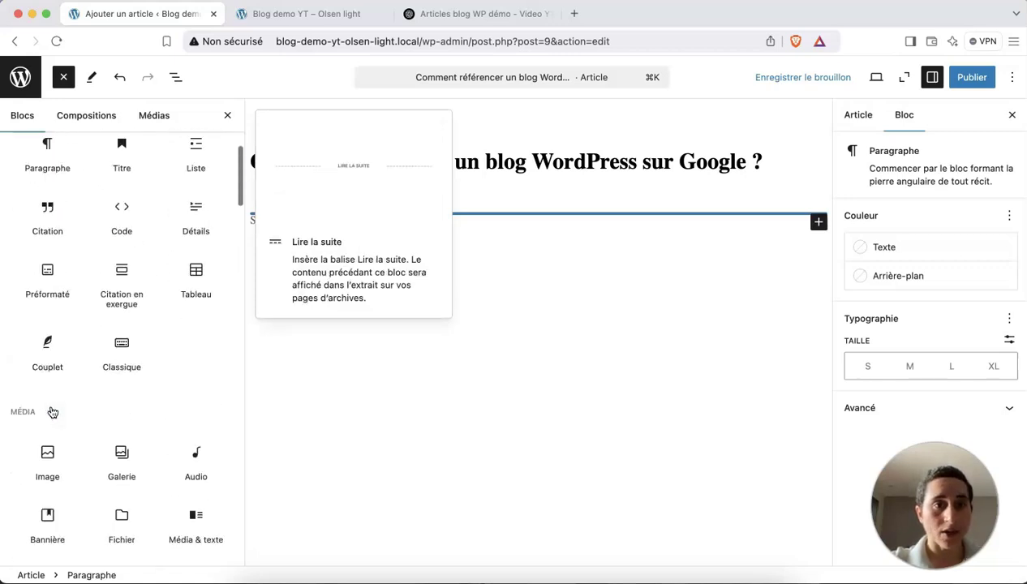
click(360, 225)
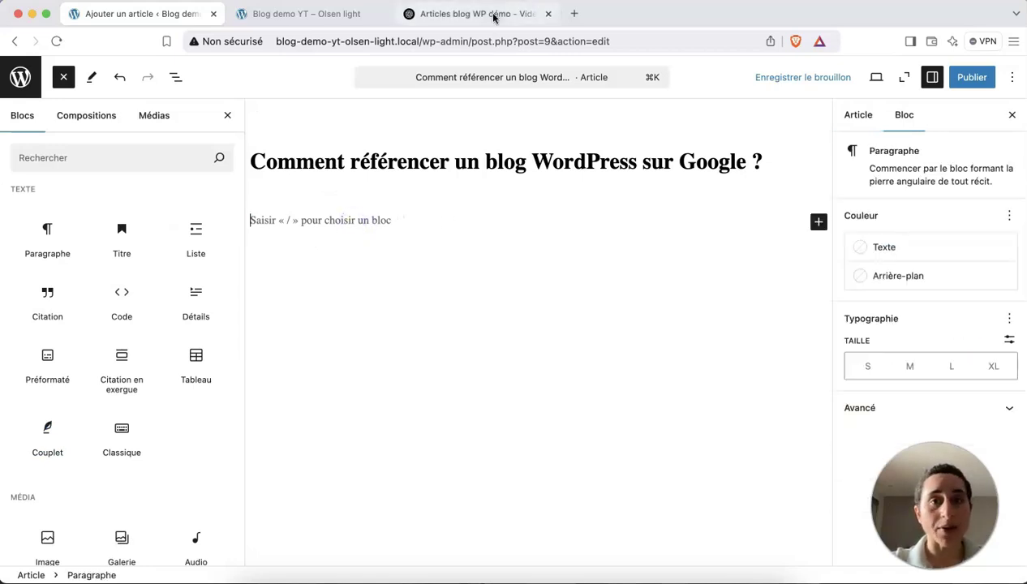
Select the ChatGPT article text from 'Avoir un blog WordPress' through the end of the conclusion.
click(493, 14)
scroll(451, 136, down, 3)
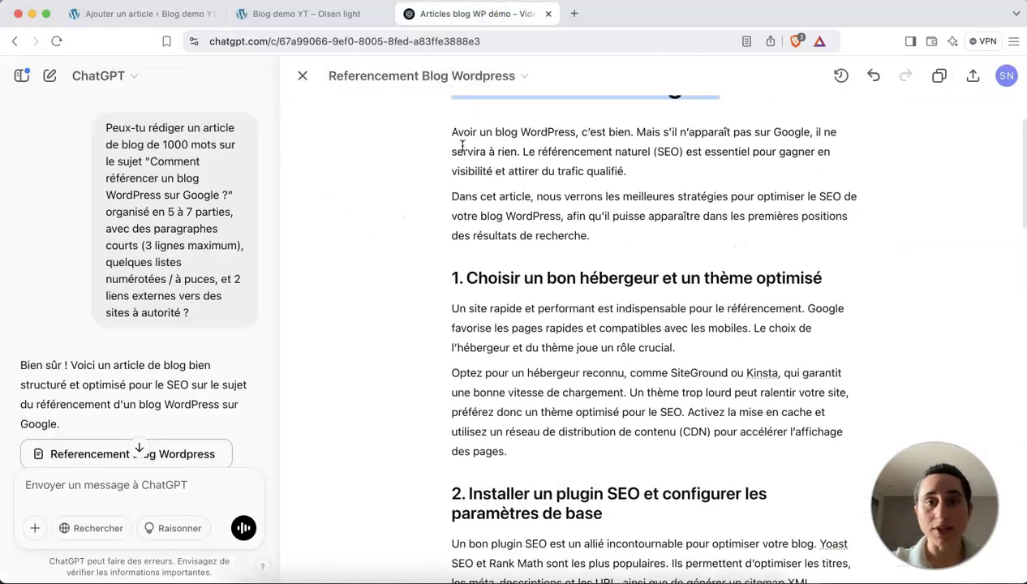
drag(451, 136, 482, 347)
scroll(558, 399, down, 10)
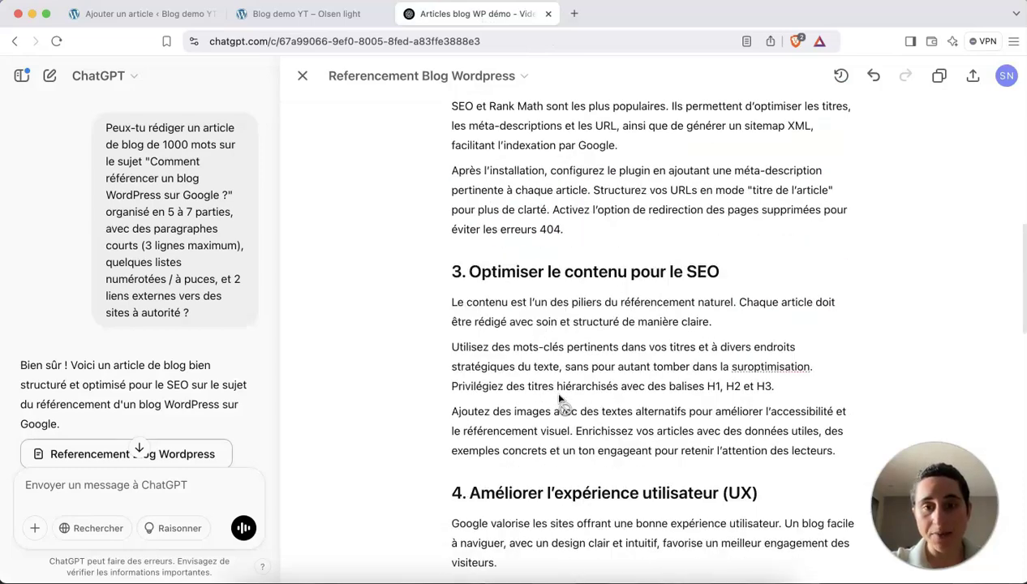
scroll(558, 399, down, 8)
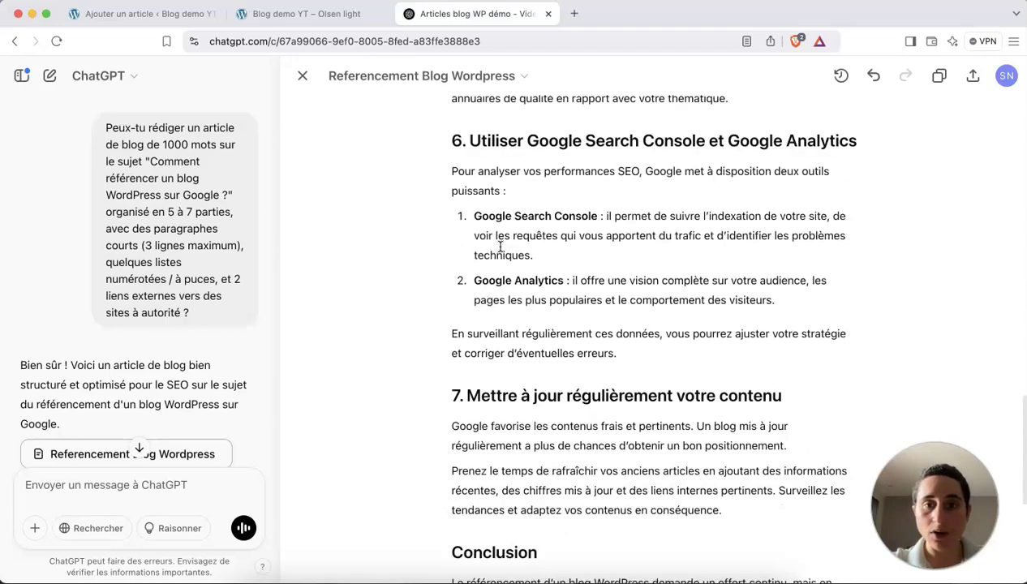
scroll(497, 353, down, 2)
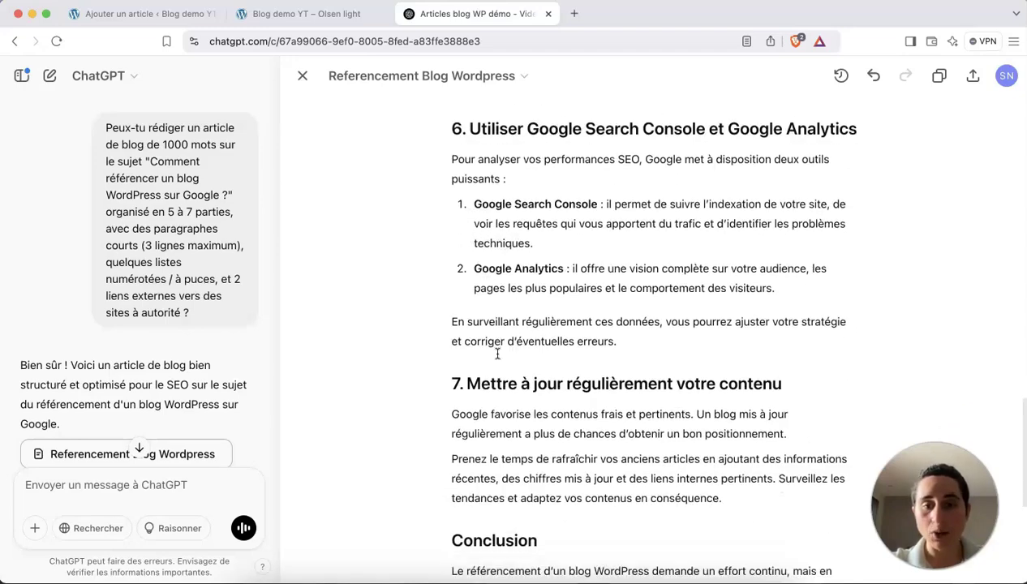
scroll(497, 353, up, 8)
scroll(498, 352, up, 13)
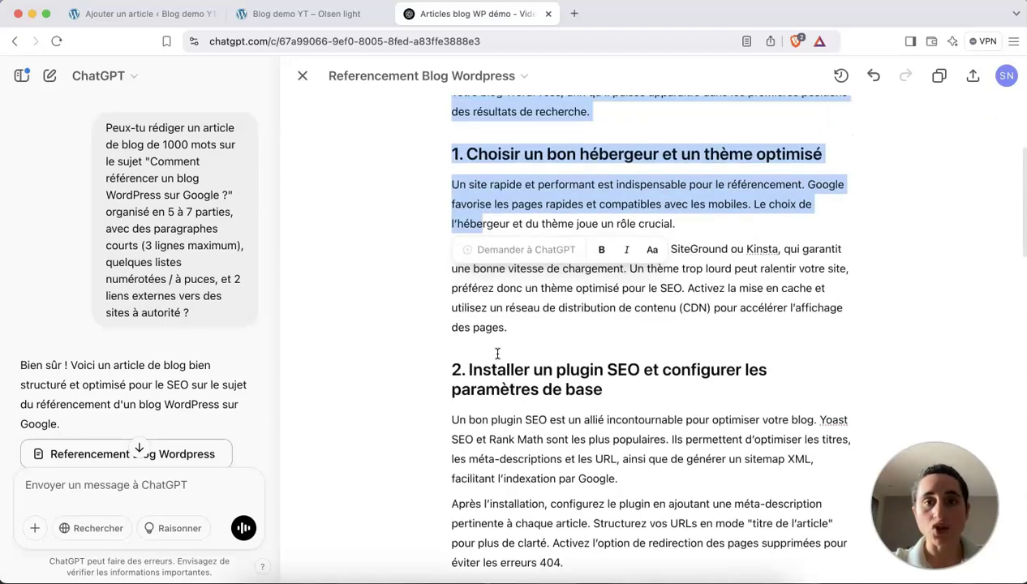
click(482, 238)
scroll(483, 238, up, 2)
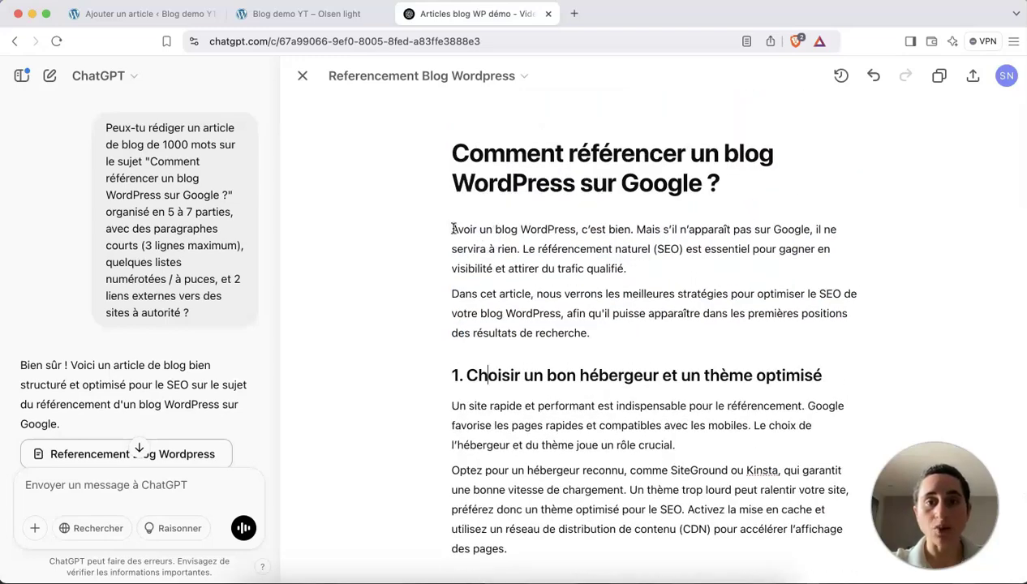
drag(452, 229, 623, 415)
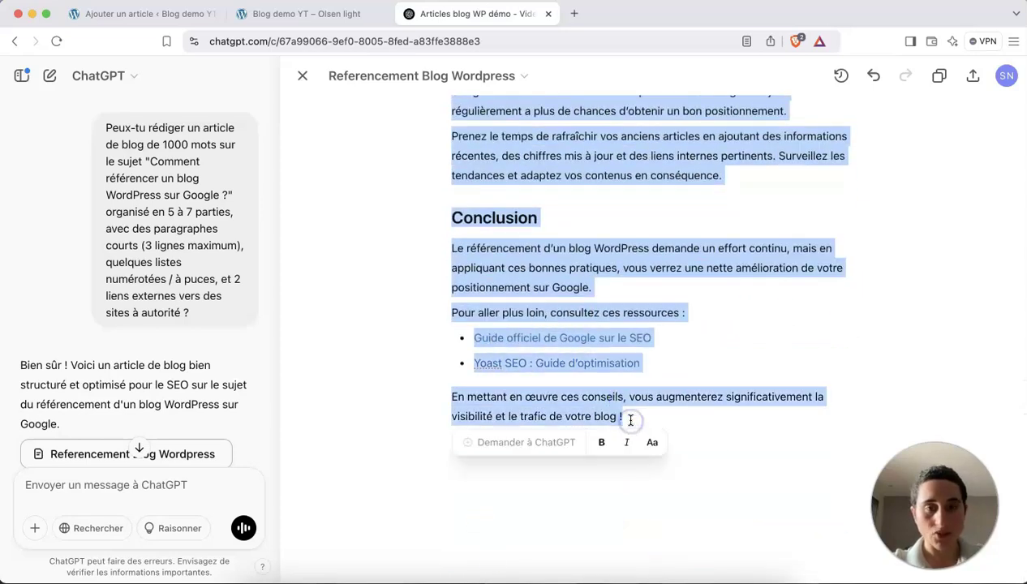
click(285, 16)
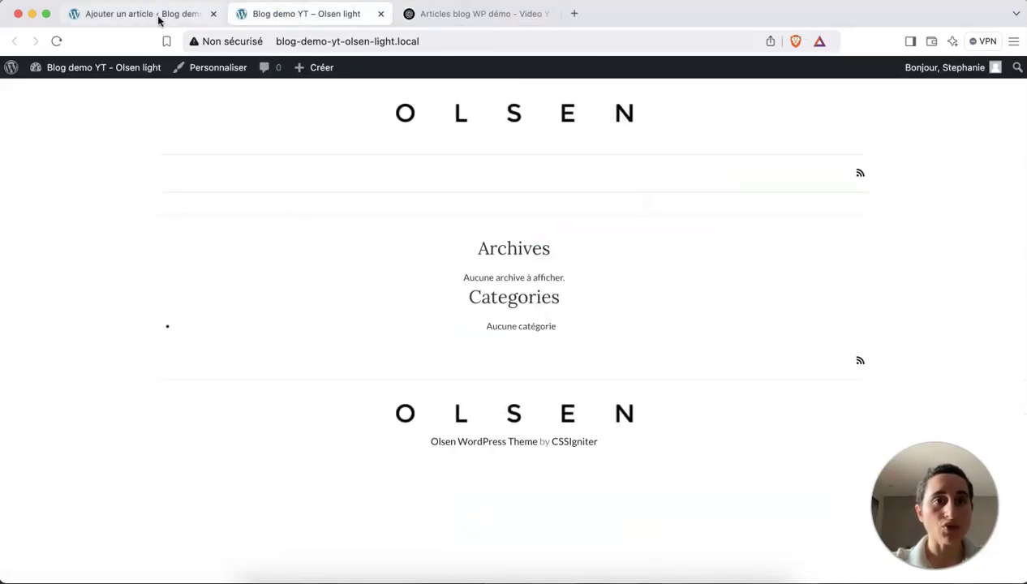
Paste the copied ChatGPT article into the empty post body and close the block library panel.
click(159, 15)
click(278, 215)
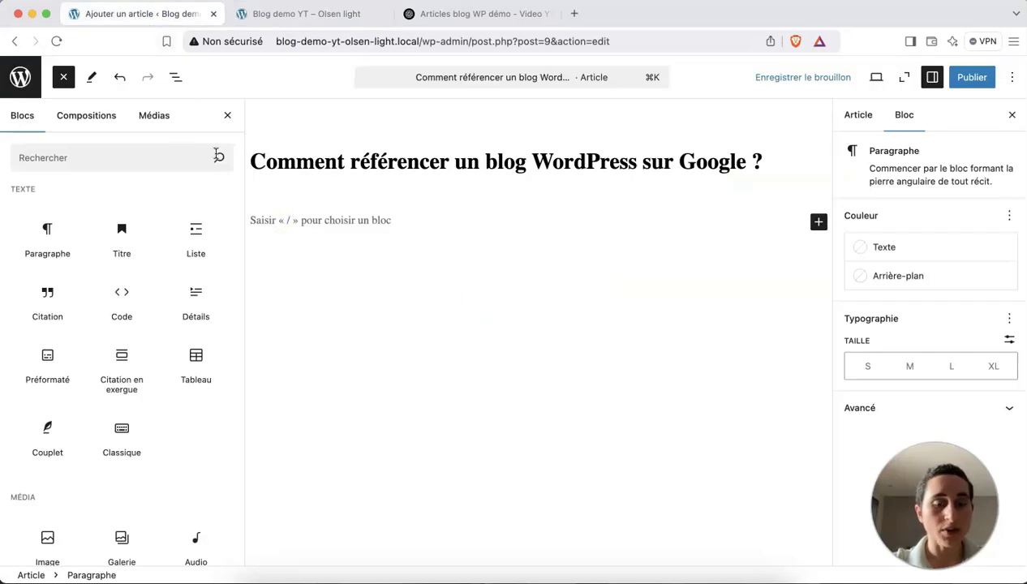
key(super+v)
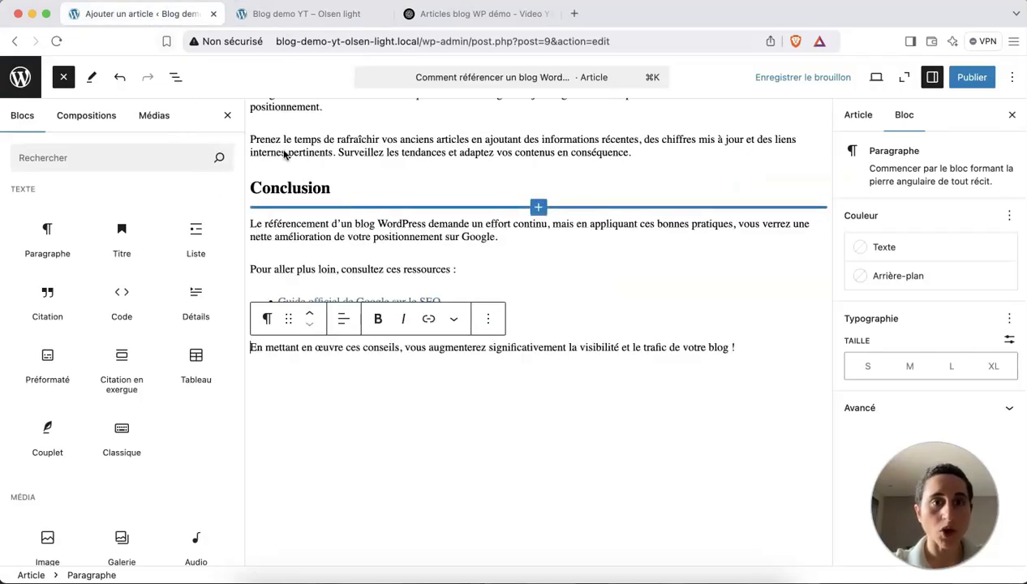
click(227, 114)
scroll(340, 217, up, 20)
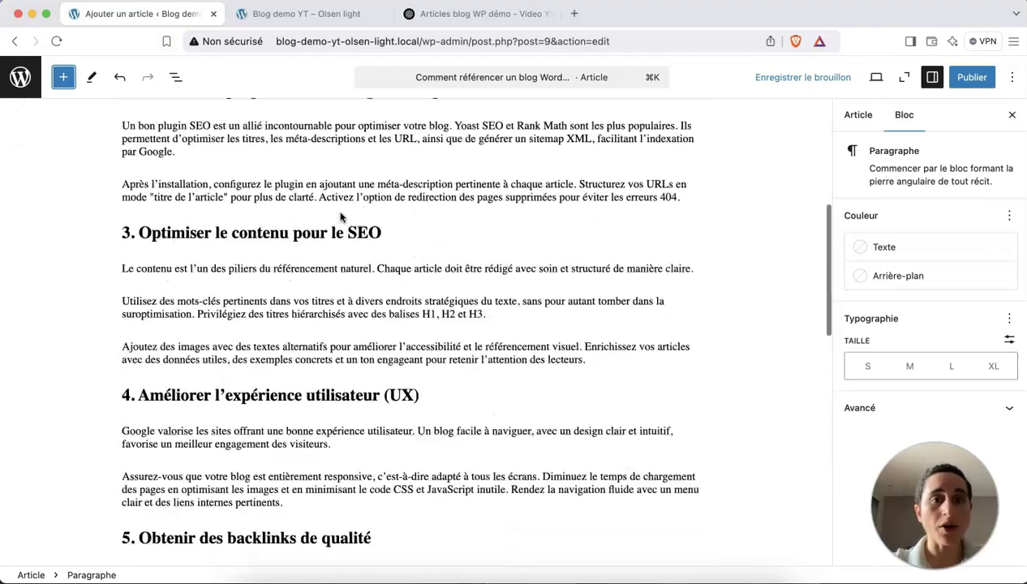
scroll(337, 228, up, 2)
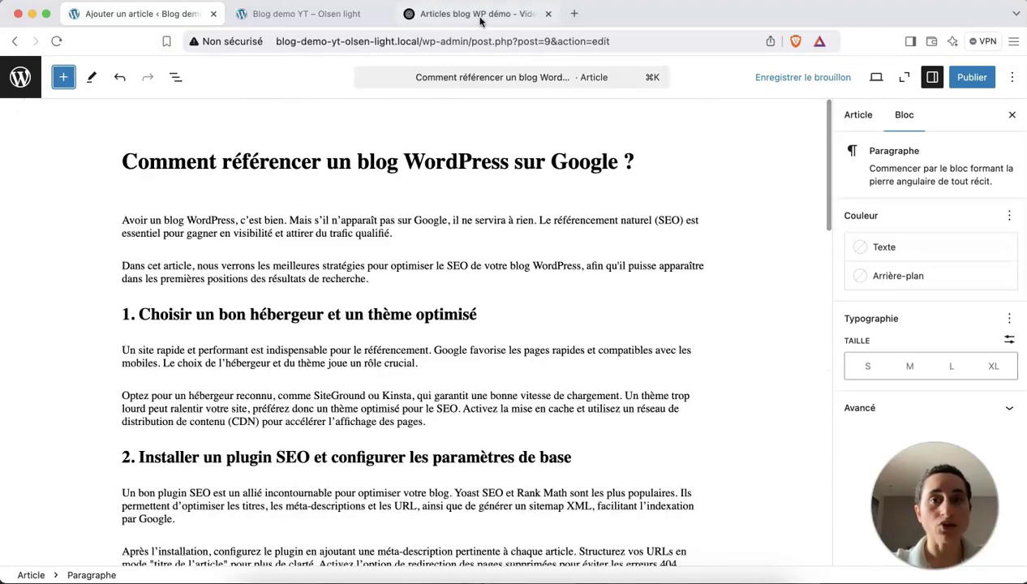
click(473, 15)
click(185, 20)
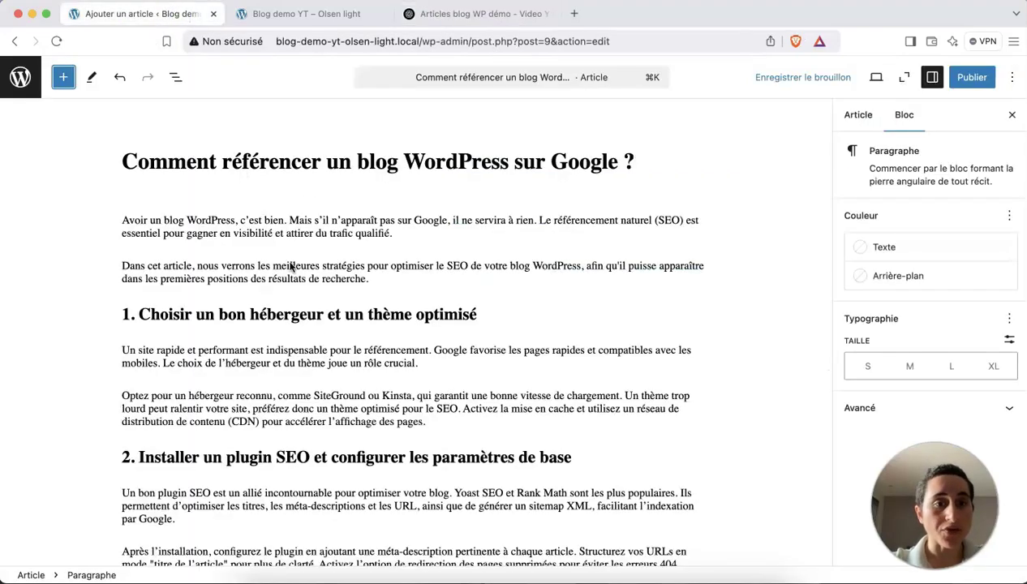
scroll(250, 207, down, 2)
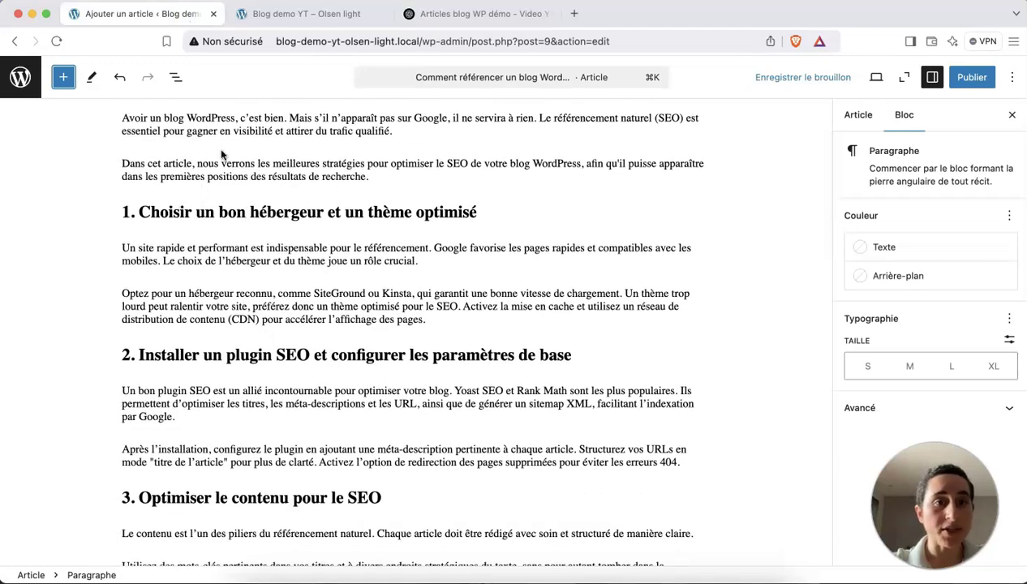
Confirm the heading '1. Choisir un bon hébergeur…' is H2, then show the post settings (685 words).
click(212, 121)
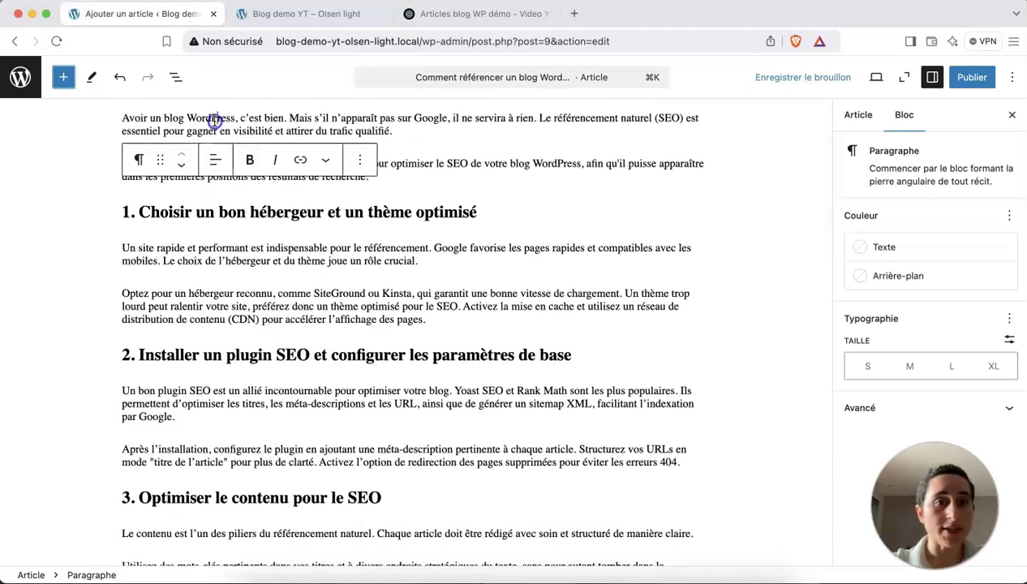
click(390, 163)
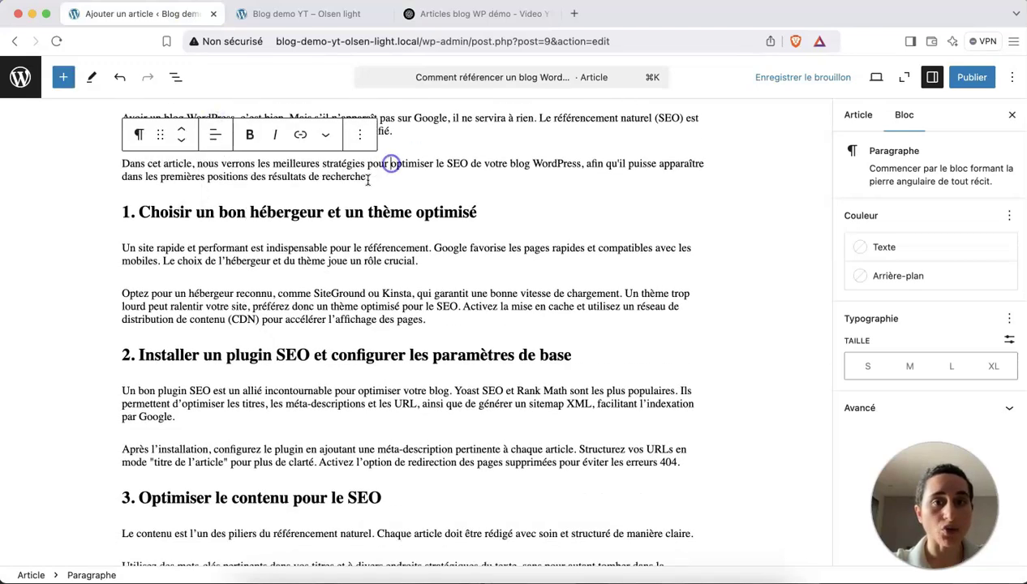
click(275, 214)
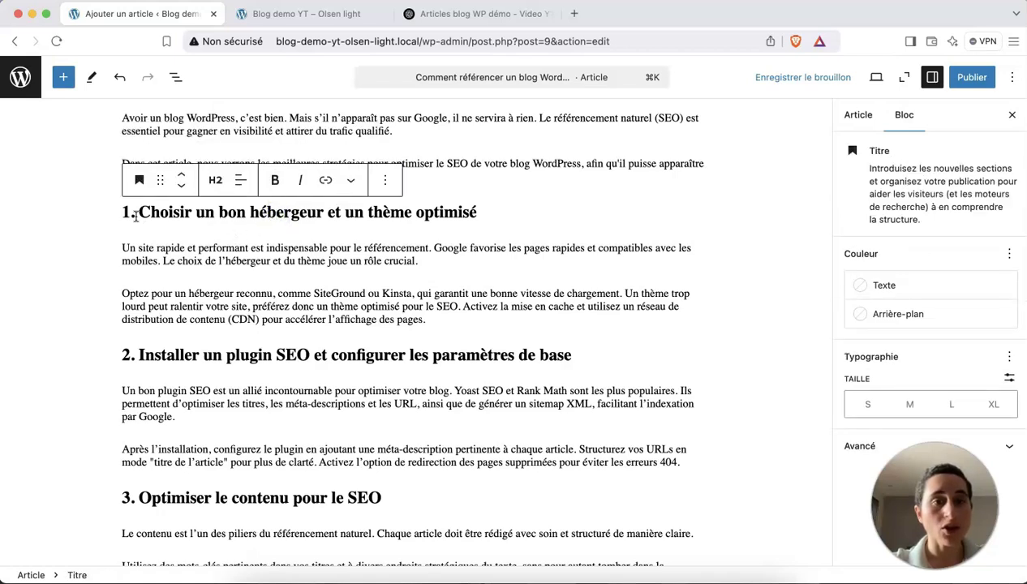
click(216, 180)
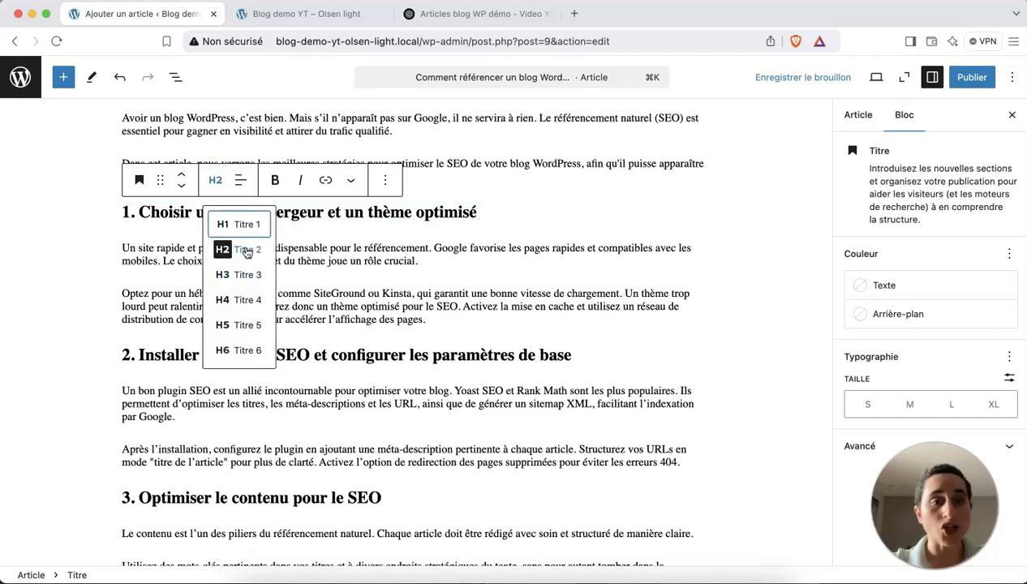
click(321, 215)
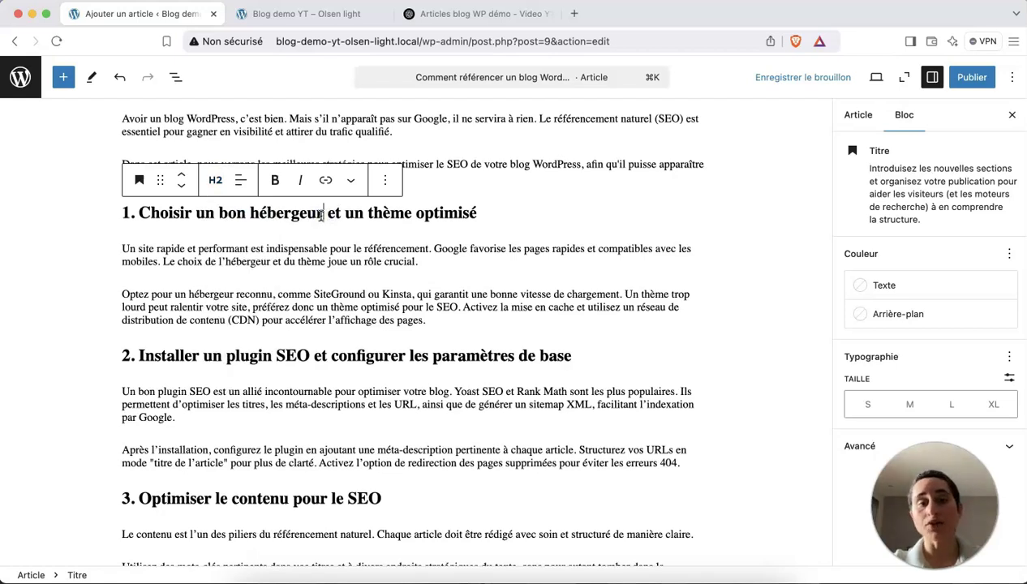
scroll(321, 215, up, 3)
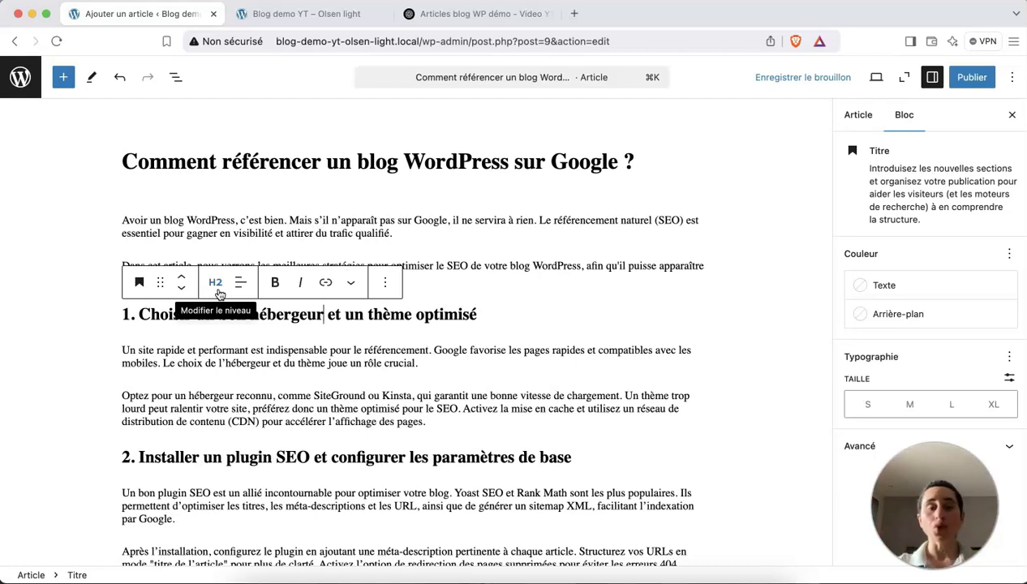
click(202, 160)
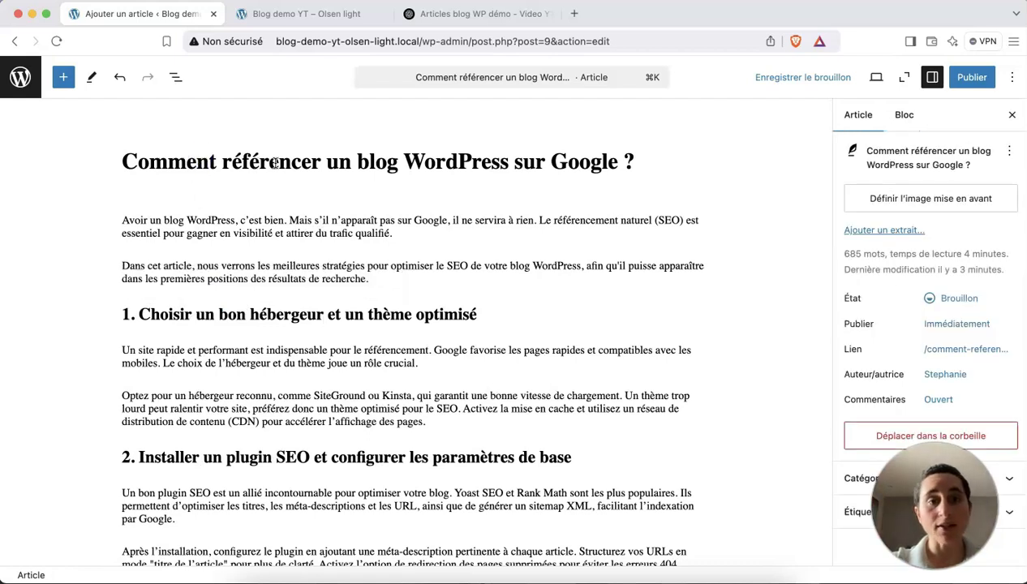
click(302, 315)
scroll(301, 315, down, 1)
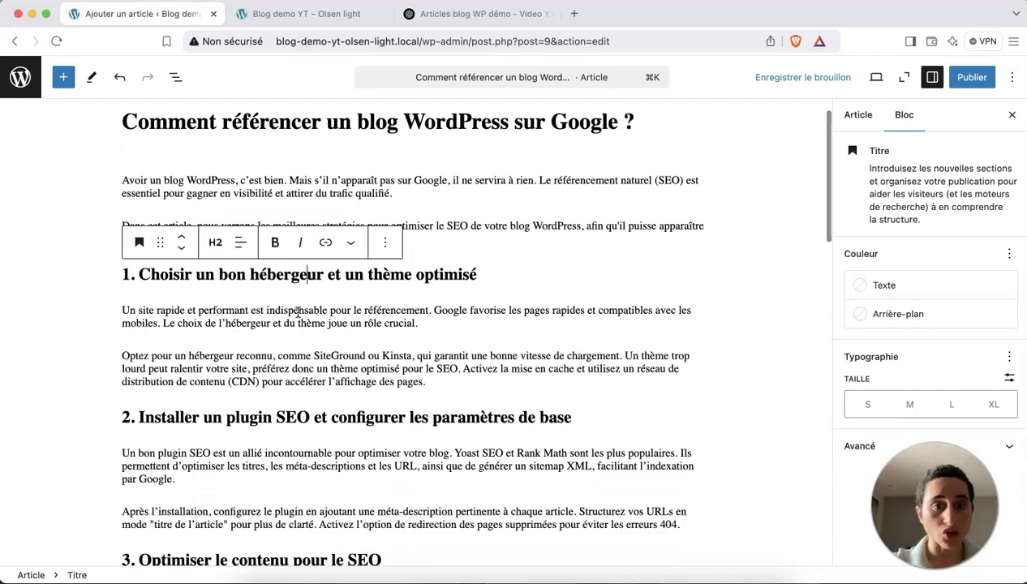
scroll(298, 313, down, 2)
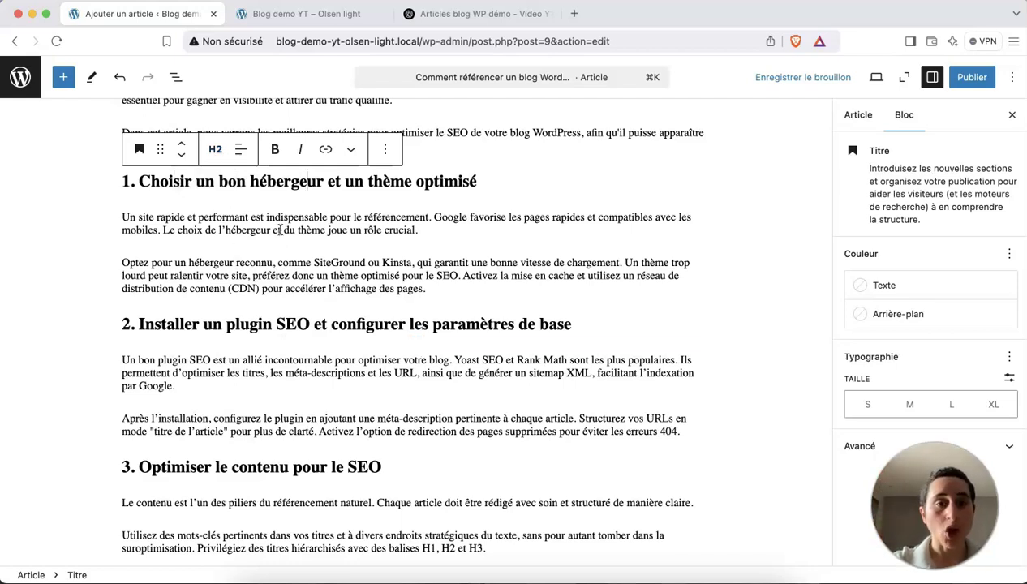
scroll(280, 234, down, 7)
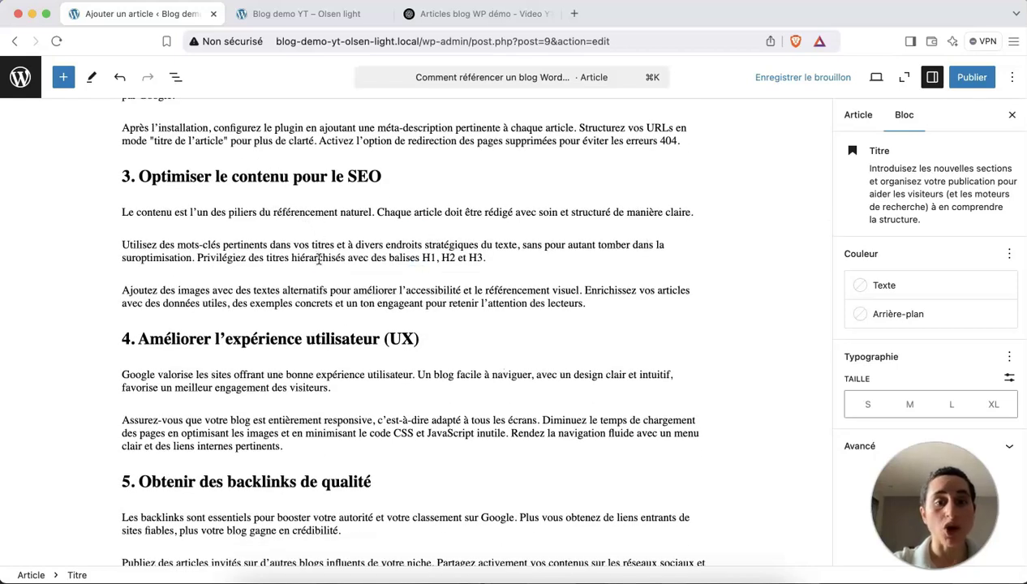
click(344, 430)
scroll(344, 431, down, 7)
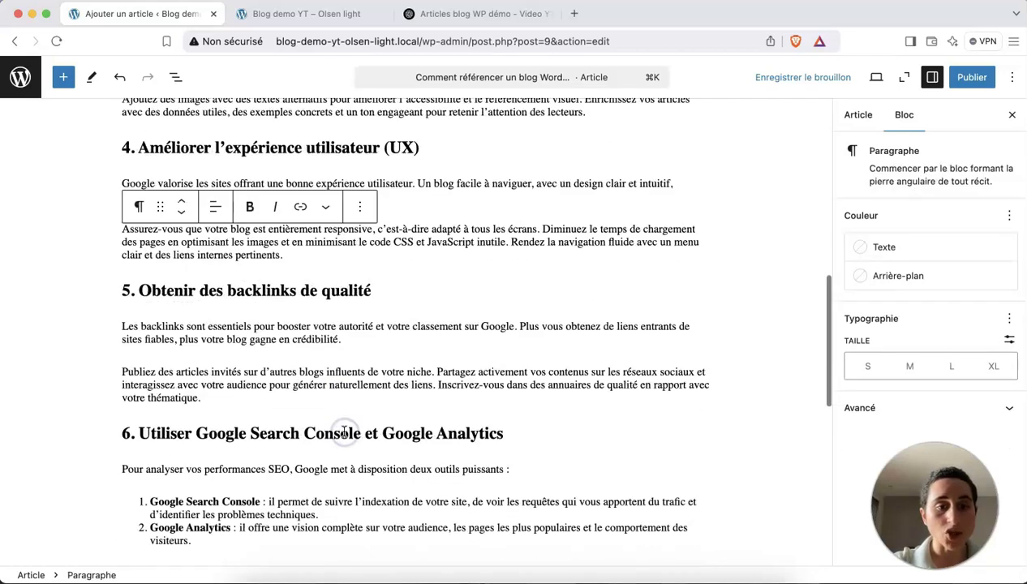
click(299, 371)
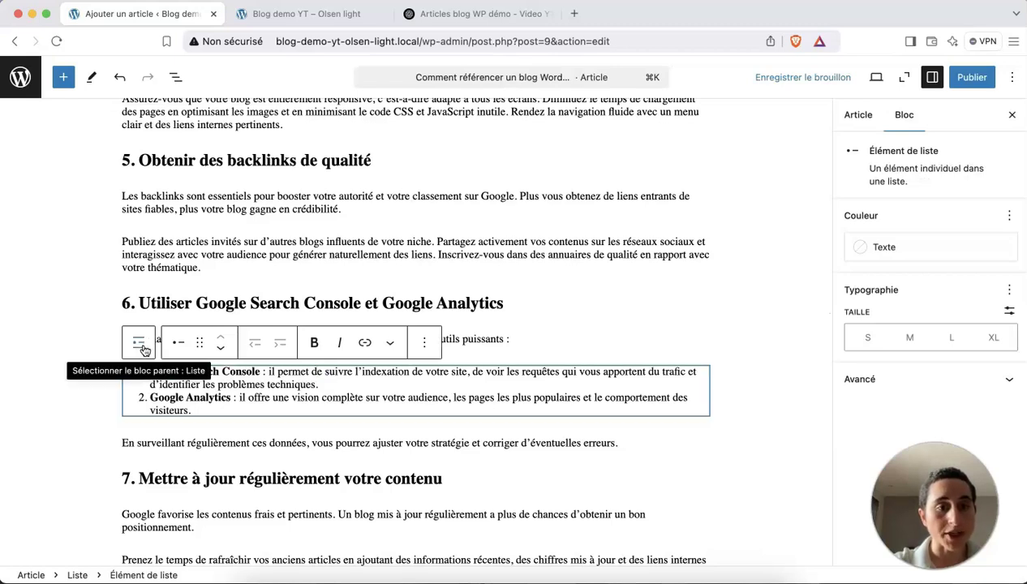
click(138, 344)
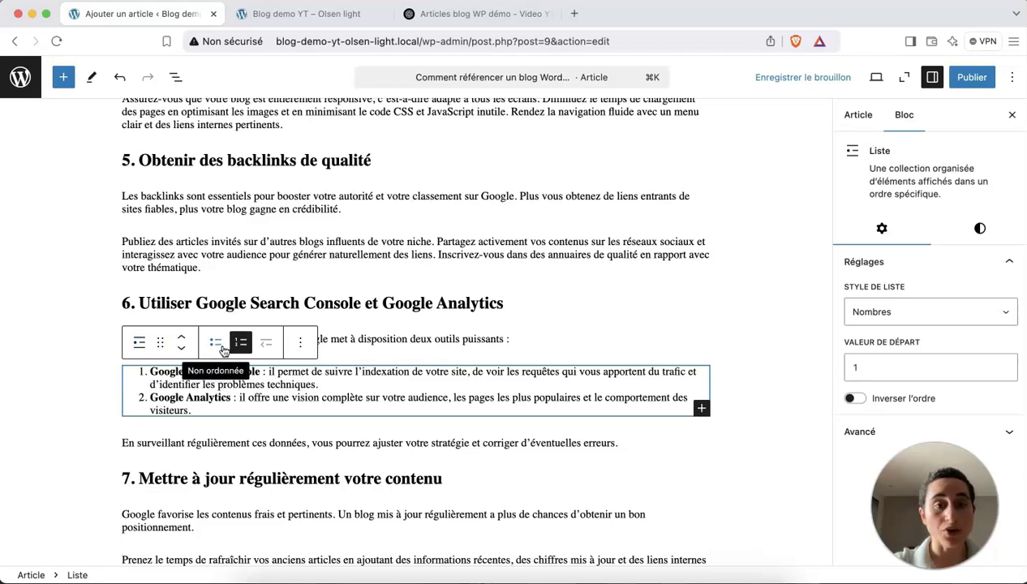
click(215, 345)
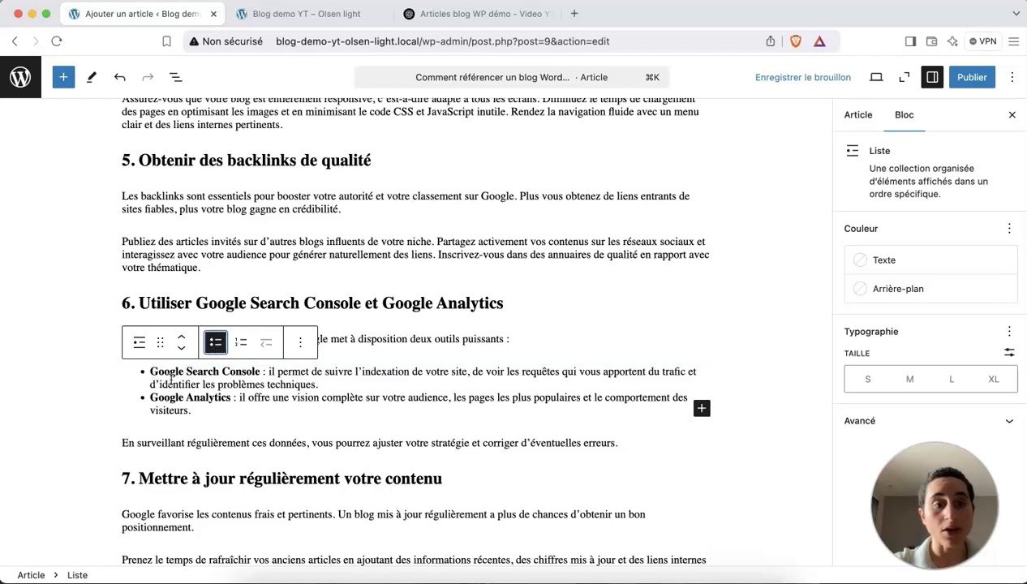
click(241, 342)
scroll(301, 479, down, 4)
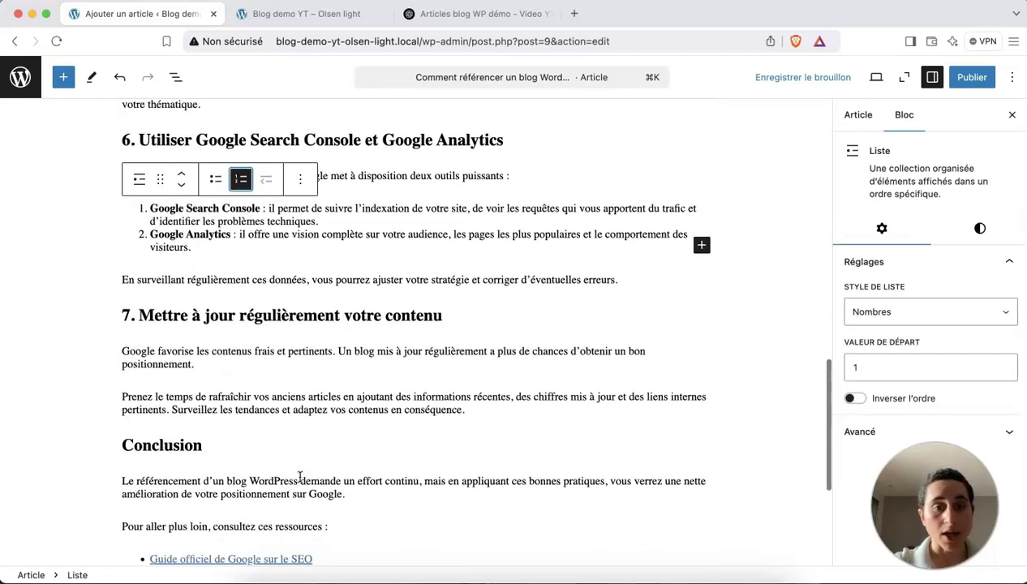
scroll(341, 208, down, 5)
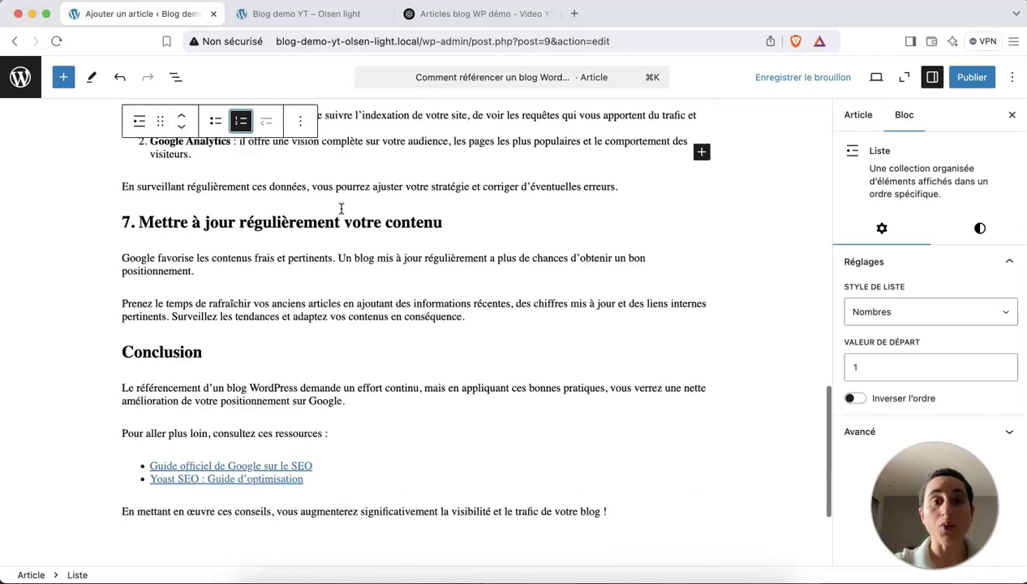
scroll(341, 208, down, 2)
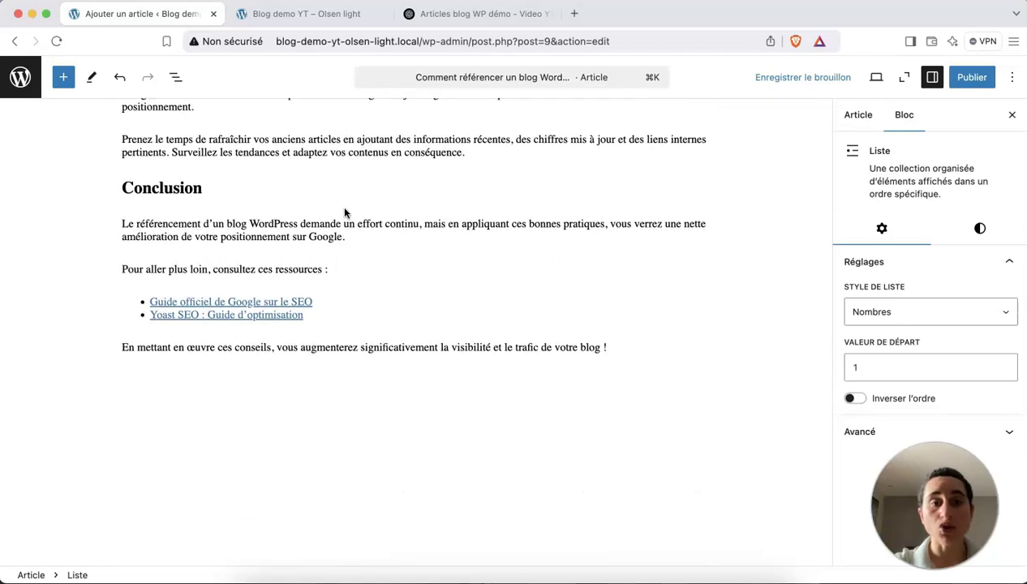
click(283, 303)
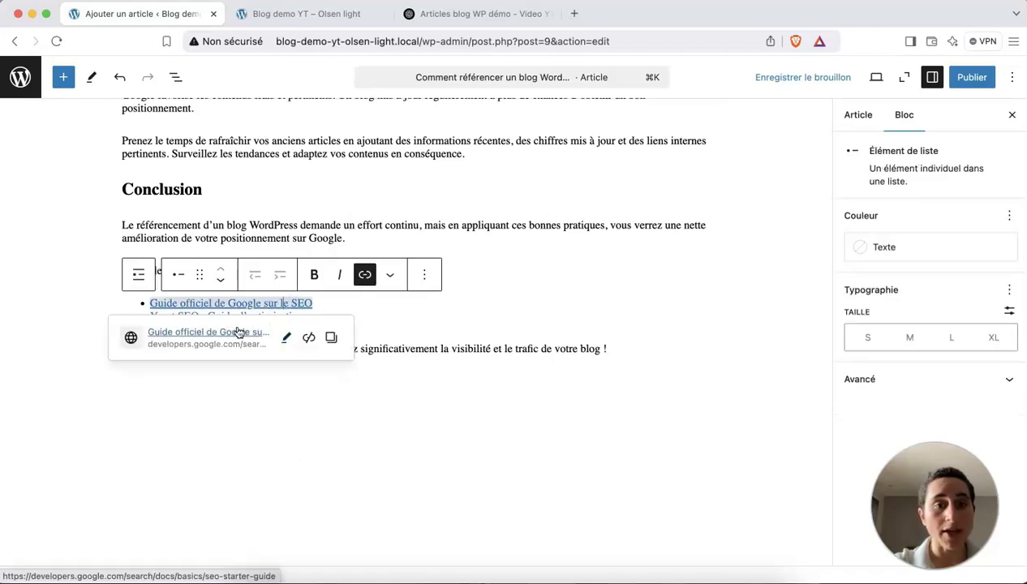
click(366, 277)
click(287, 341)
drag(300, 360, 130, 356)
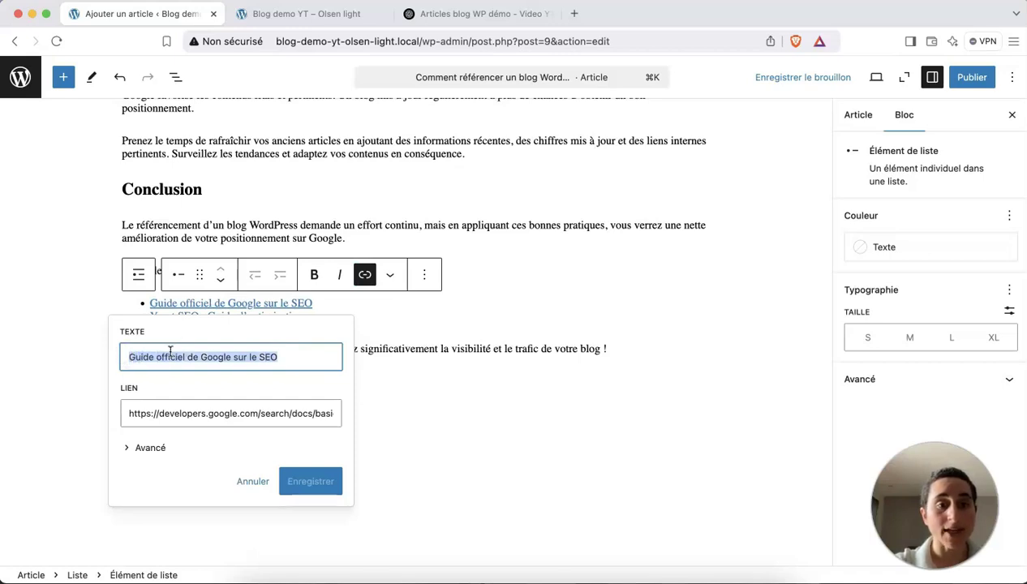
drag(128, 414, 321, 415)
click(253, 306)
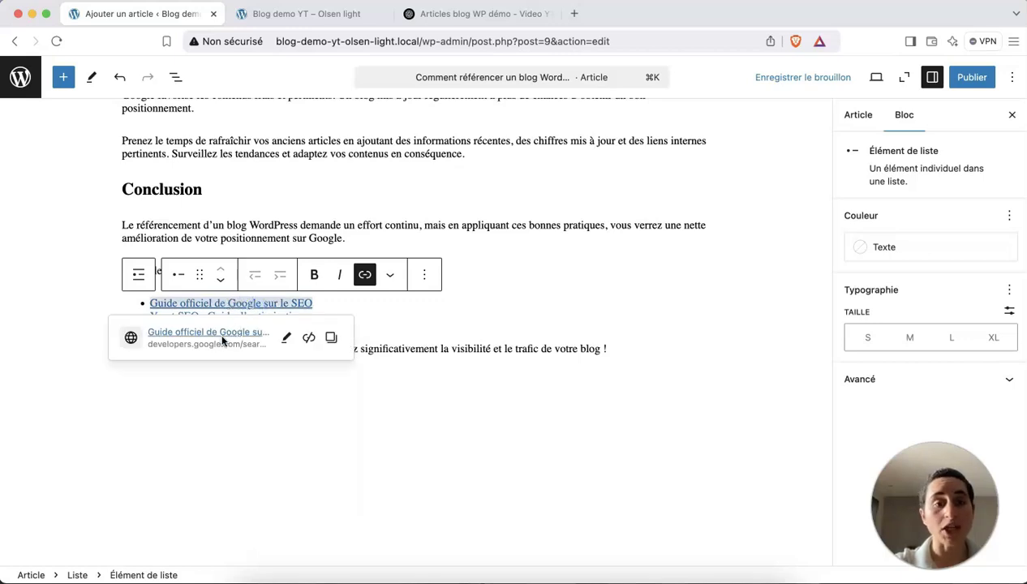
click(285, 337)
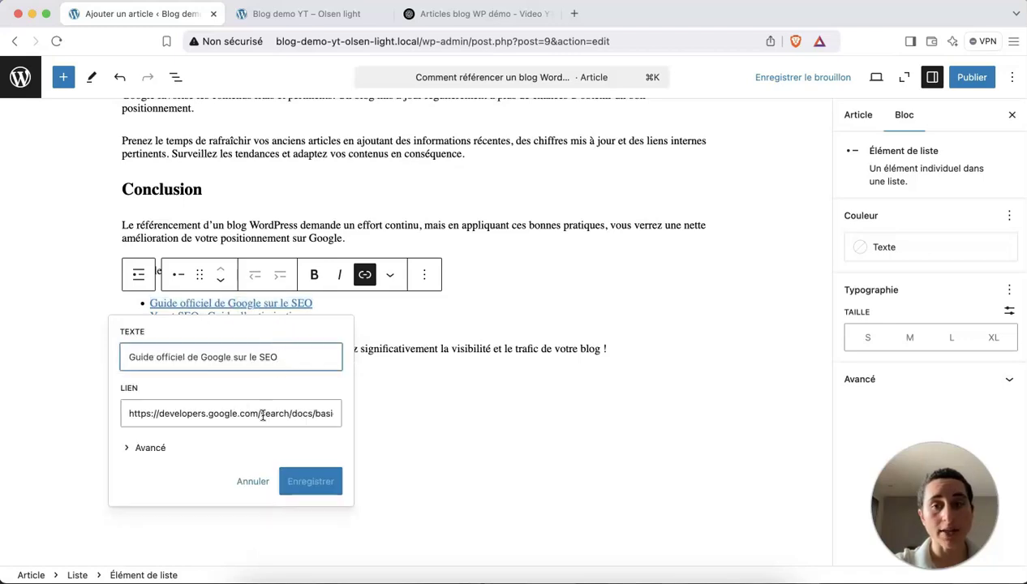
click(330, 238)
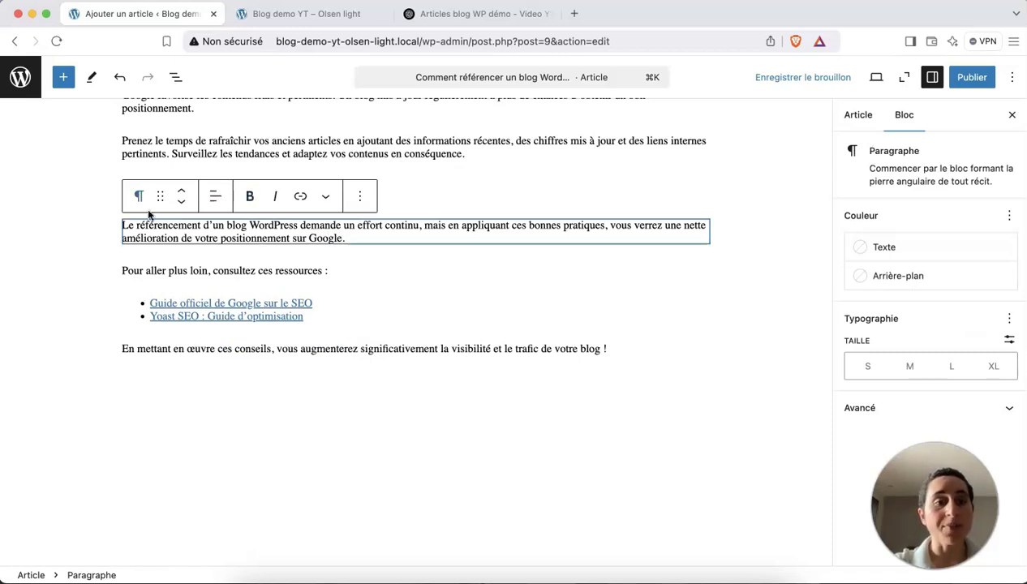
Make the conclusion phrase 'Le référencement d’un blog WordPress' bold and italic, leaving it unlinked.
drag(123, 225, 300, 225)
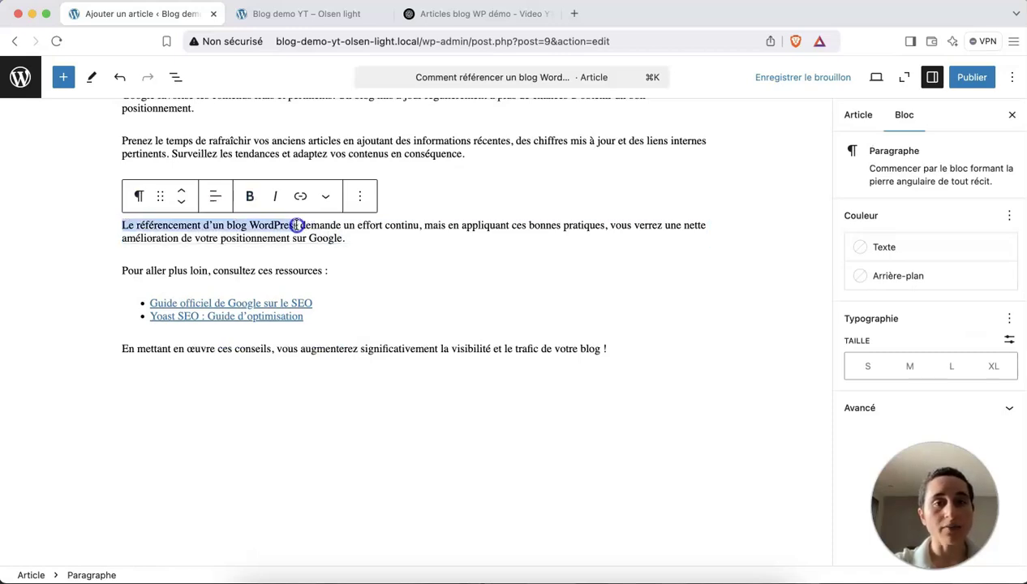
click(249, 196)
click(275, 197)
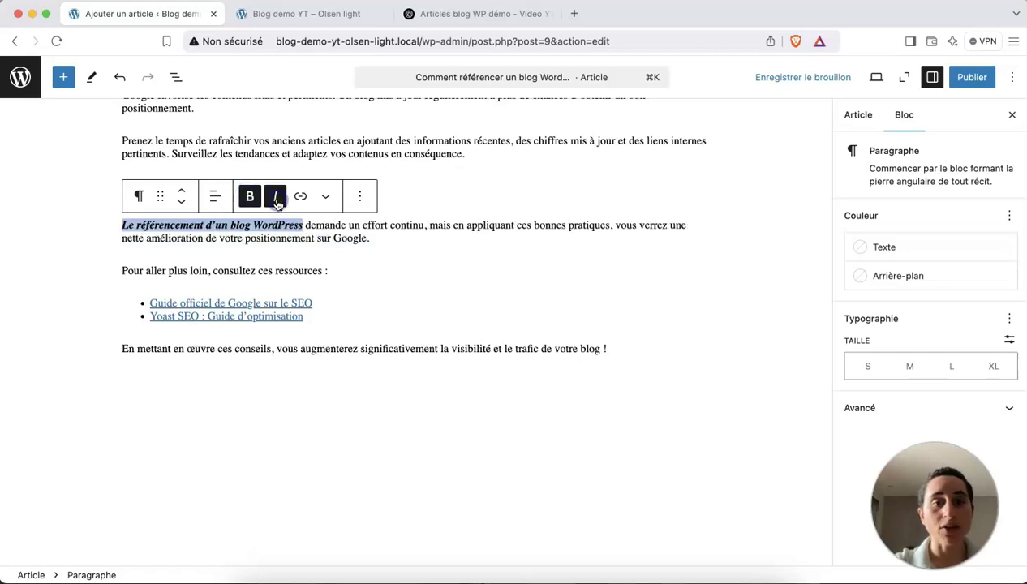
click(301, 197)
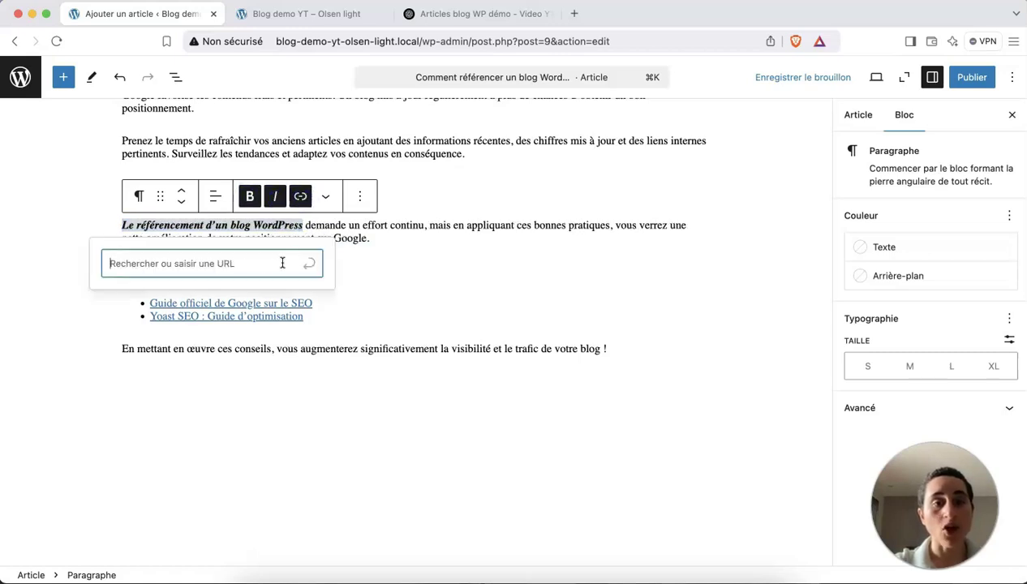
click(385, 222)
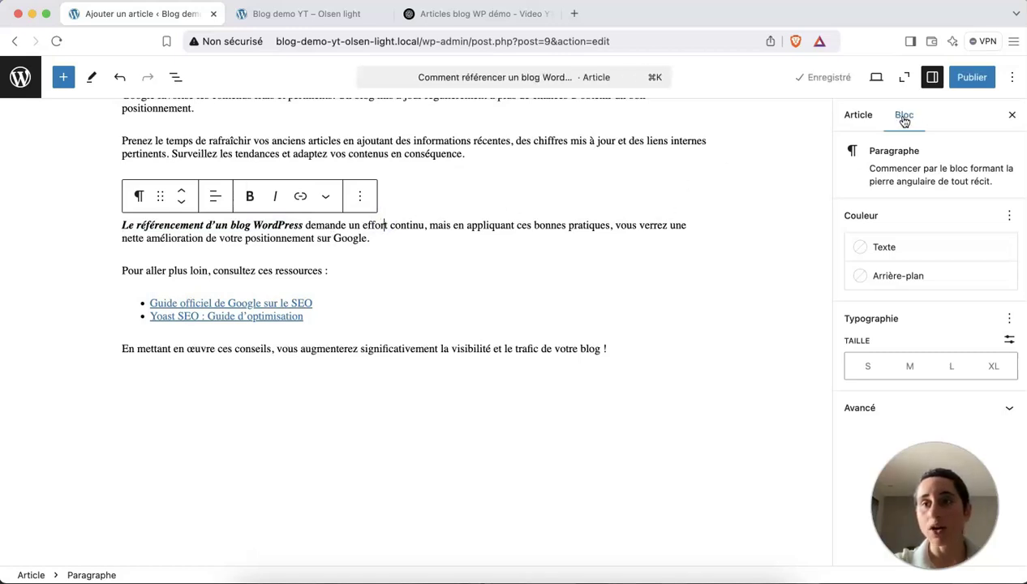
Give the conclusion paragraph the 'rouge vif' text colour and a custom 20 px font size.
click(884, 248)
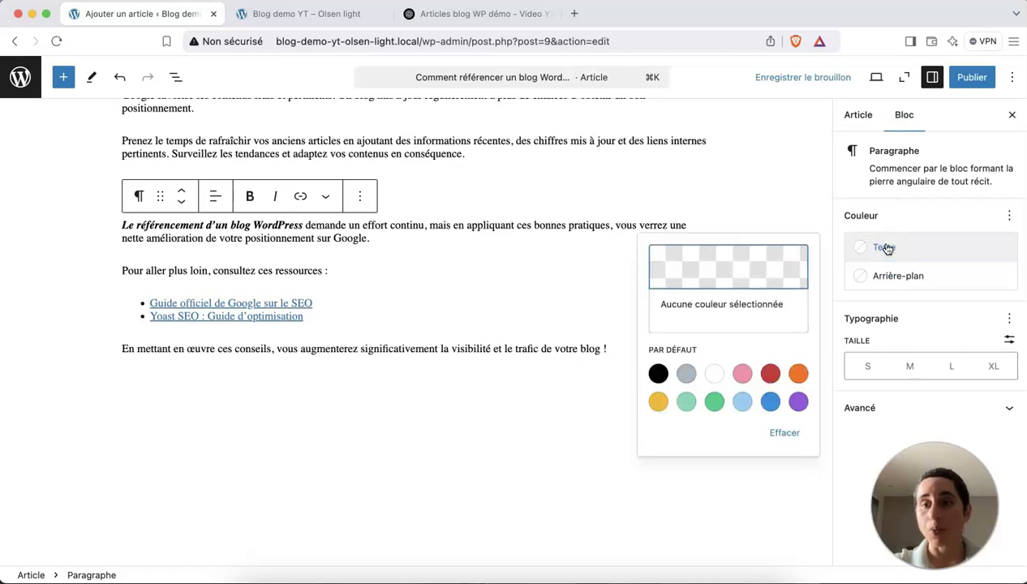
click(772, 375)
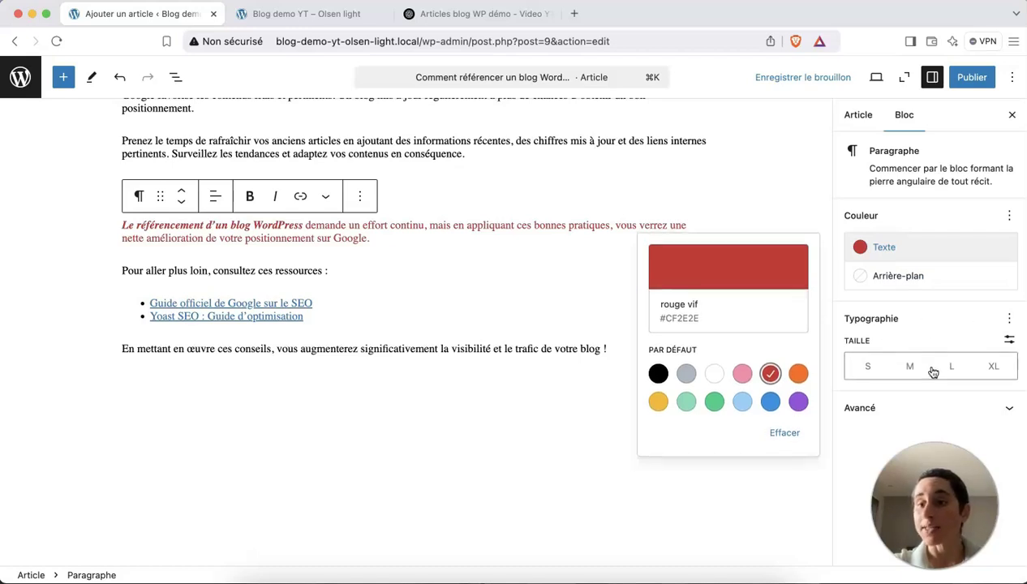
click(1008, 339)
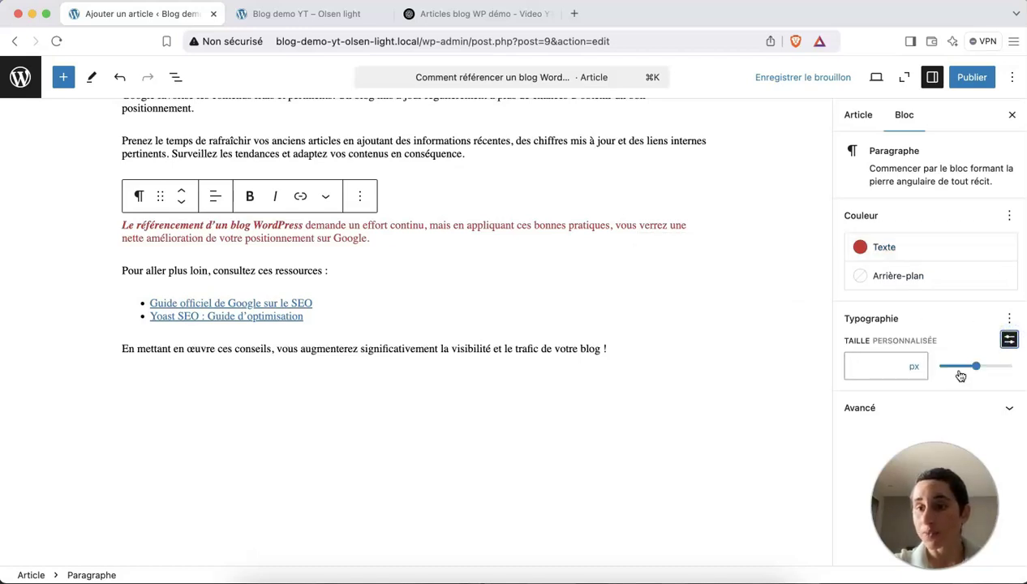
click(892, 358)
text(20)
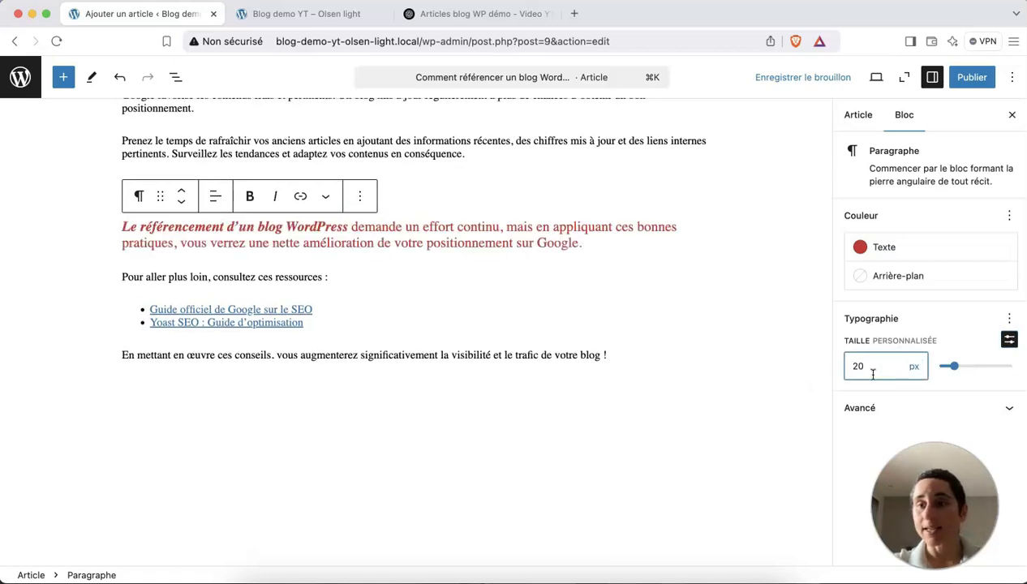
Save the article with 'Enregistrer le brouillon' and open the preview menu.
scroll(610, 206, up, 1)
scroll(609, 206, up, 10)
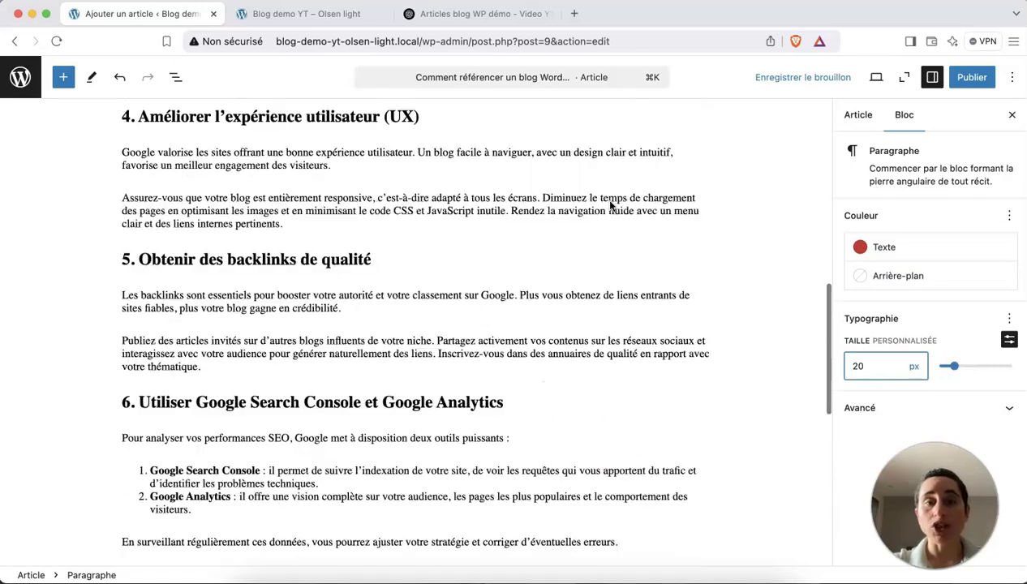
scroll(610, 205, up, 3)
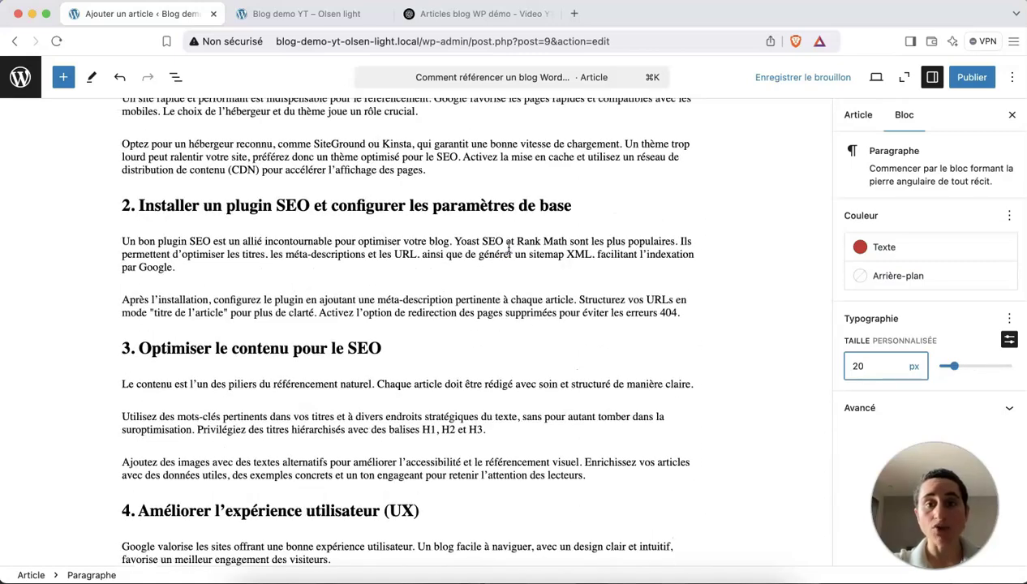
click(503, 243)
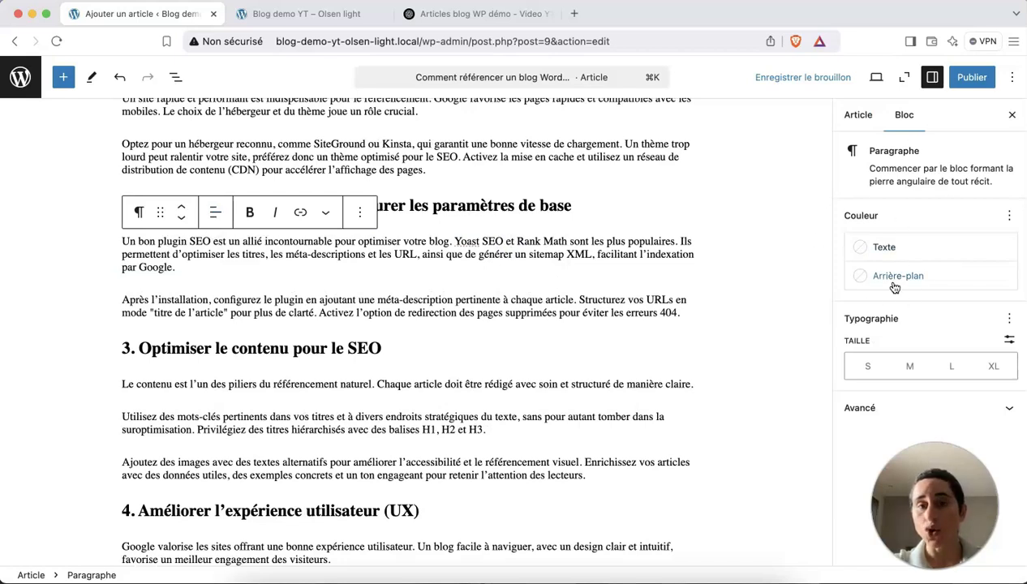
scroll(483, 247, up, 1)
scroll(484, 247, up, 5)
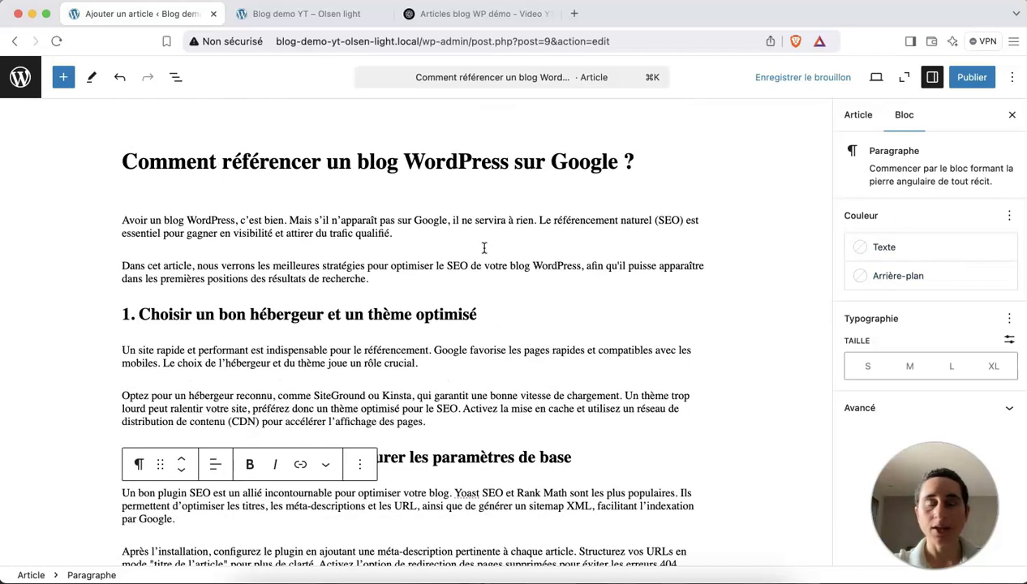
click(783, 78)
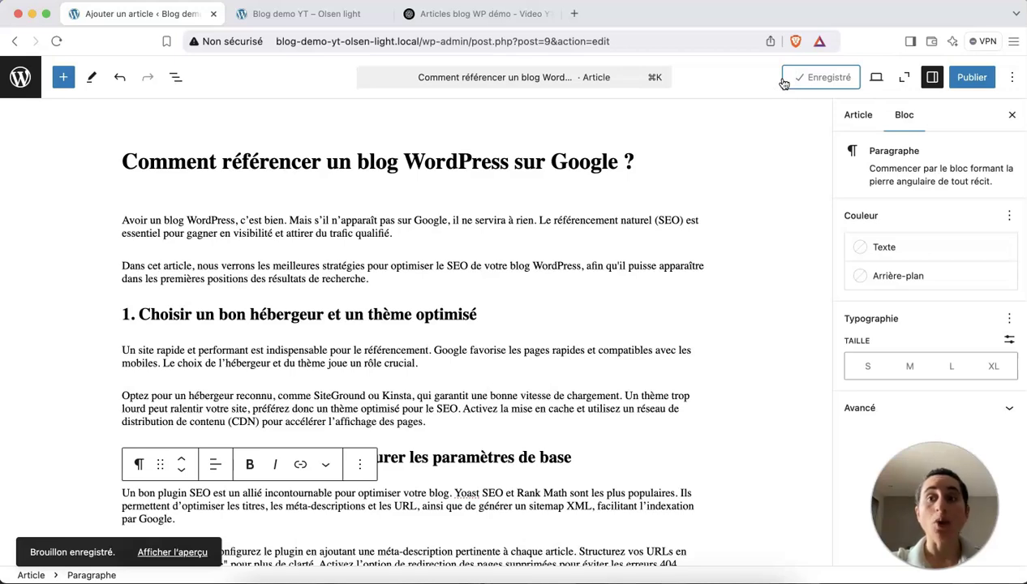
click(876, 77)
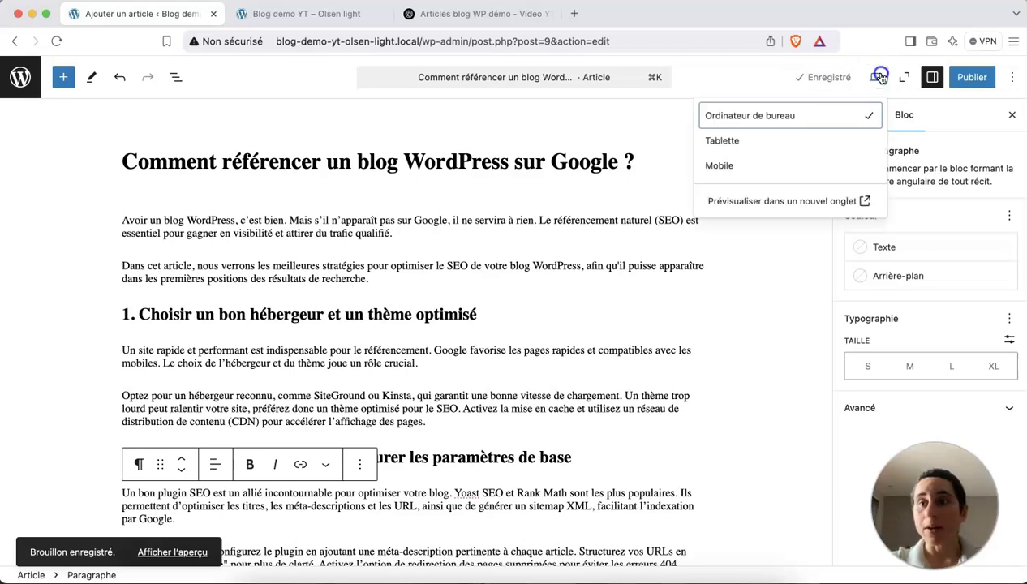
Preview the draft in a new tab and scroll through it to the comment form and back.
click(776, 204)
scroll(538, 277, down, 1)
scroll(538, 278, down, 1)
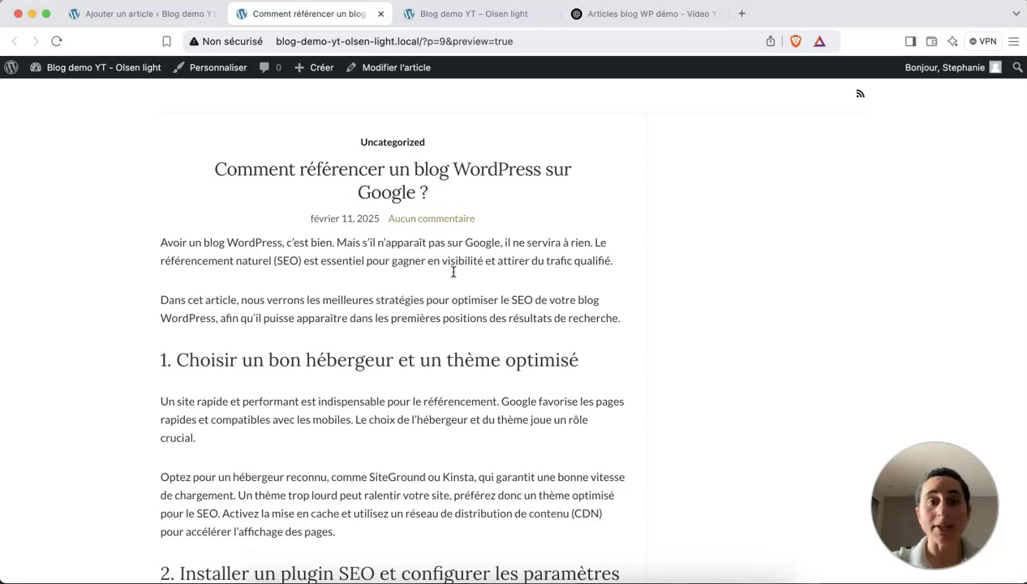
scroll(453, 271, up, 1)
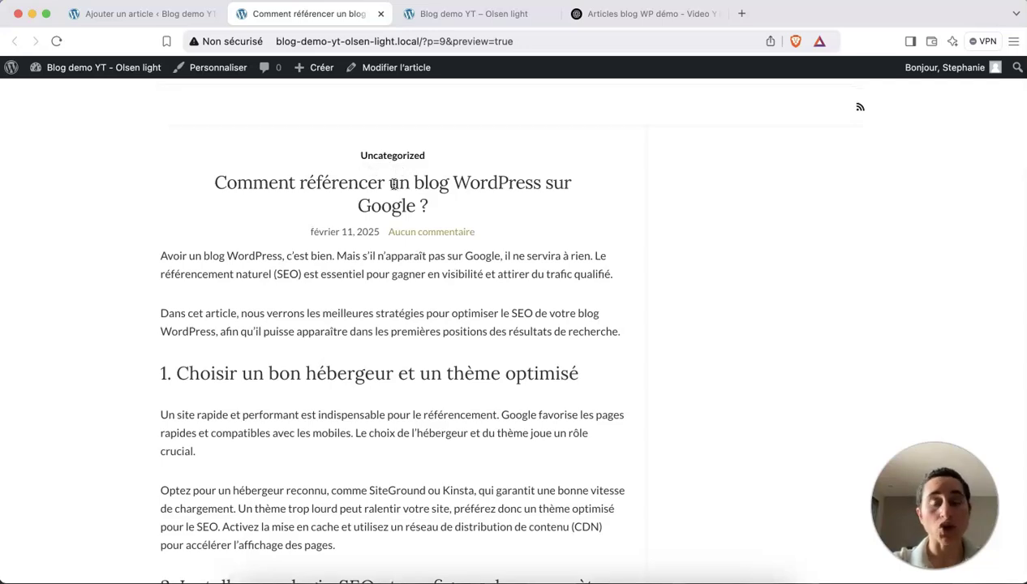
scroll(424, 231, down, 5)
scroll(424, 231, up, 4)
scroll(425, 231, down, 15)
scroll(425, 231, up, 5)
scroll(425, 231, down, 3)
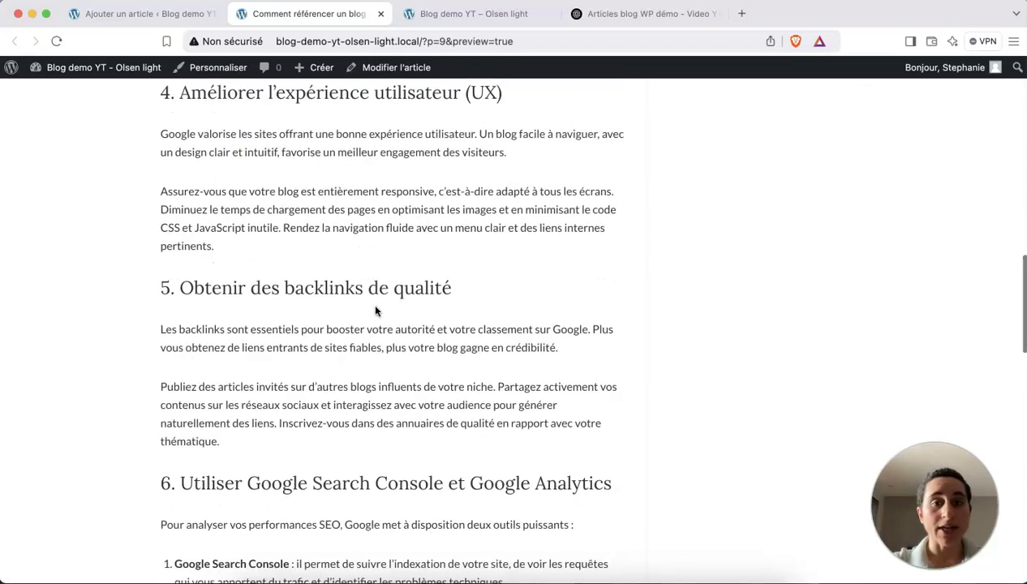
scroll(376, 310, down, 5)
scroll(375, 311, up, 1)
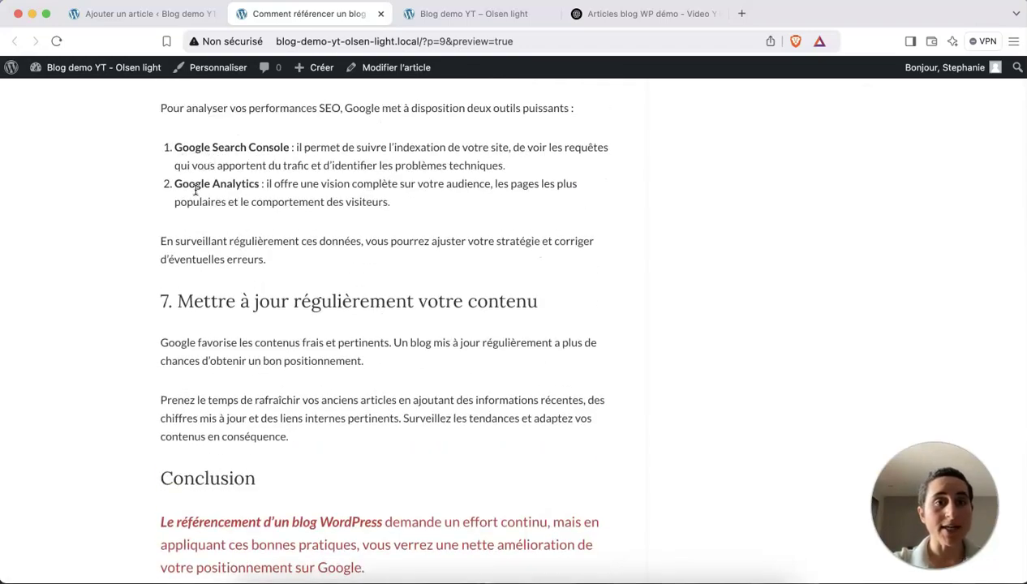
scroll(258, 233, down, 6)
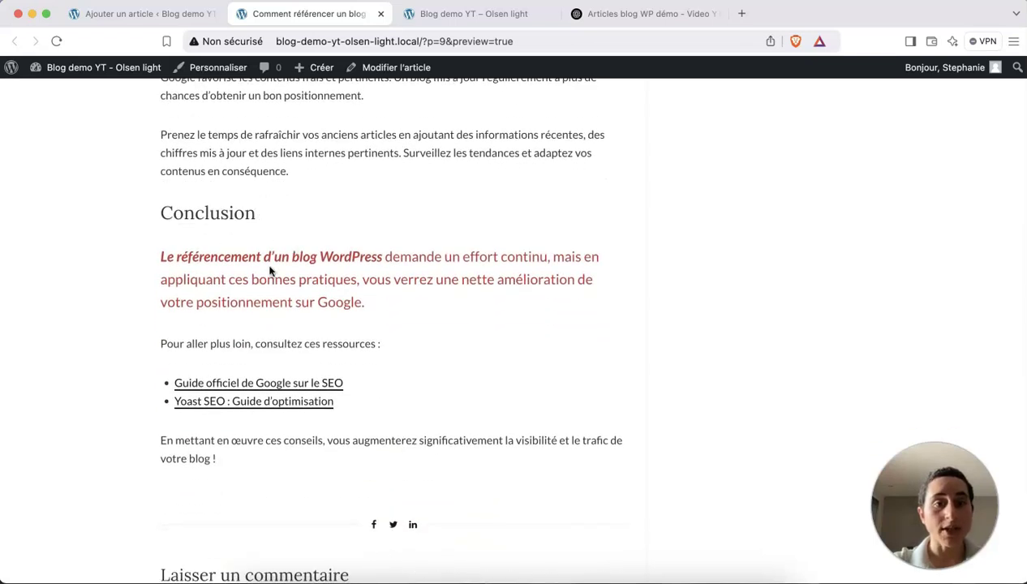
scroll(317, 328, down, 5)
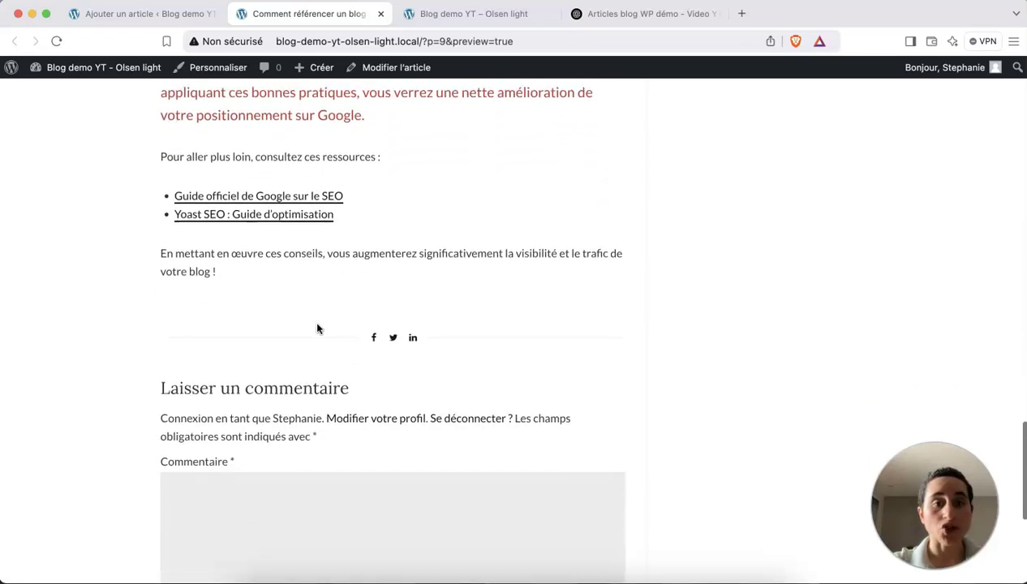
scroll(317, 327, down, 2)
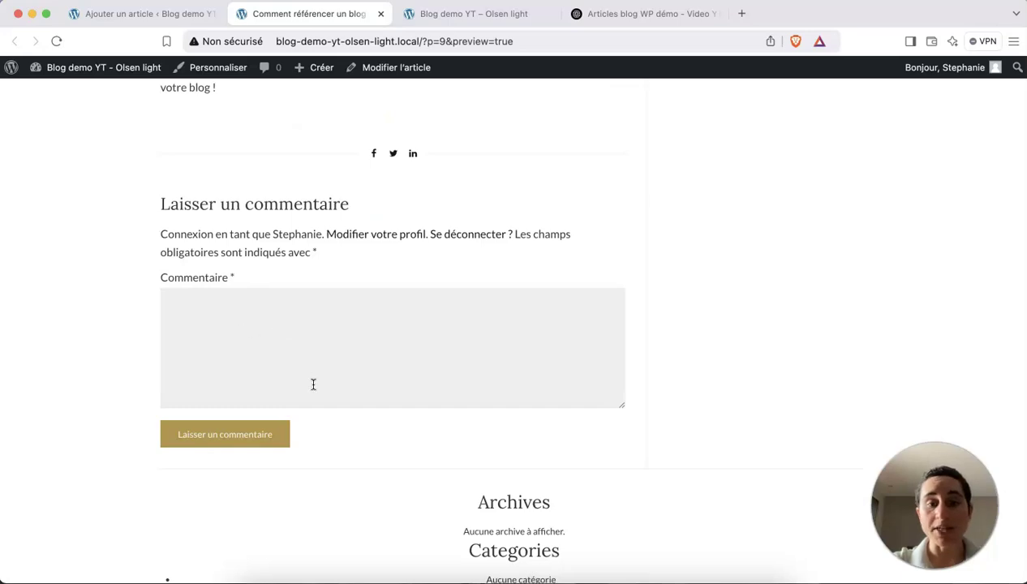
scroll(313, 384, down, 3)
scroll(313, 384, up, 4)
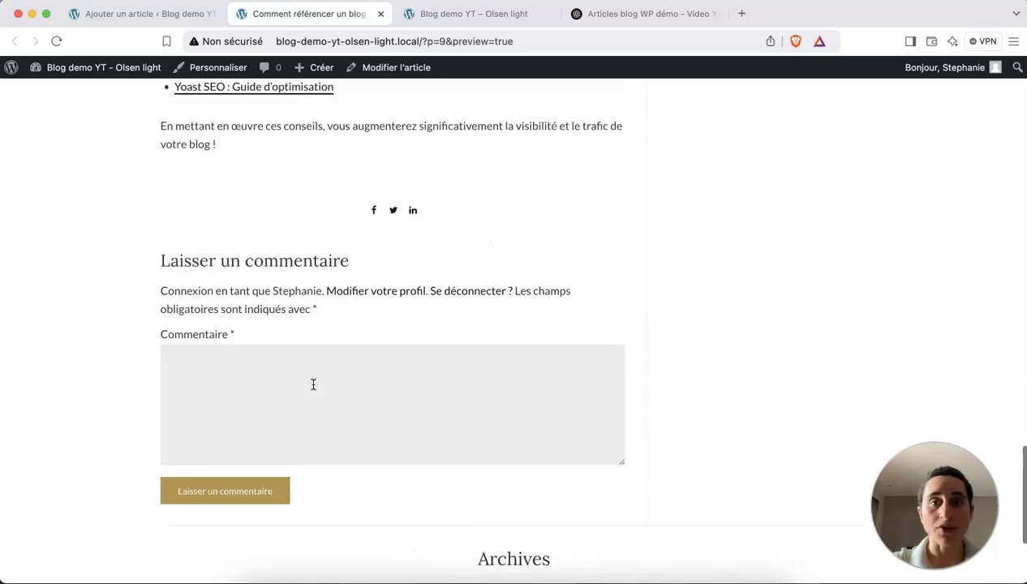
scroll(313, 384, up, 15)
scroll(313, 385, up, 1)
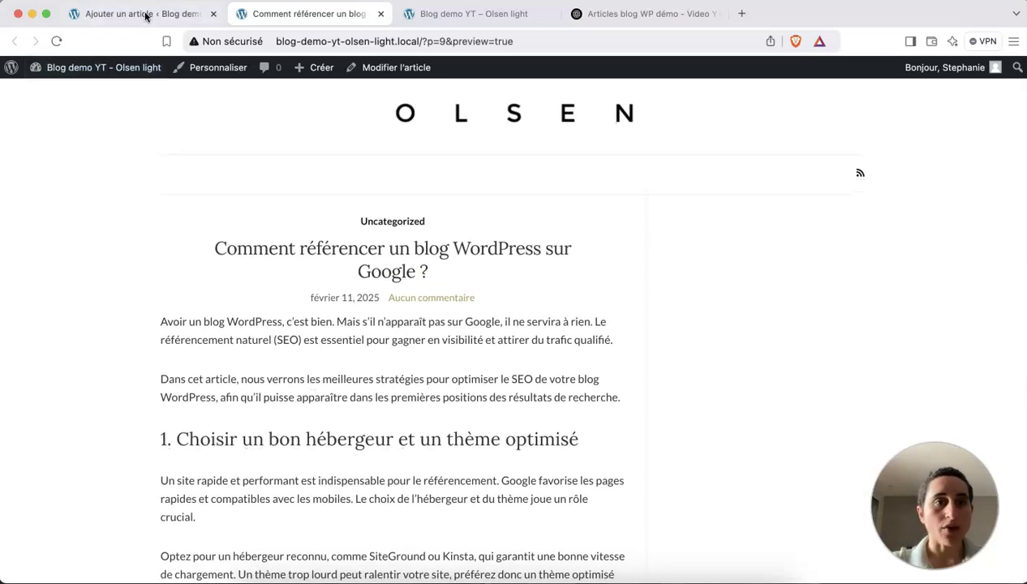
click(145, 15)
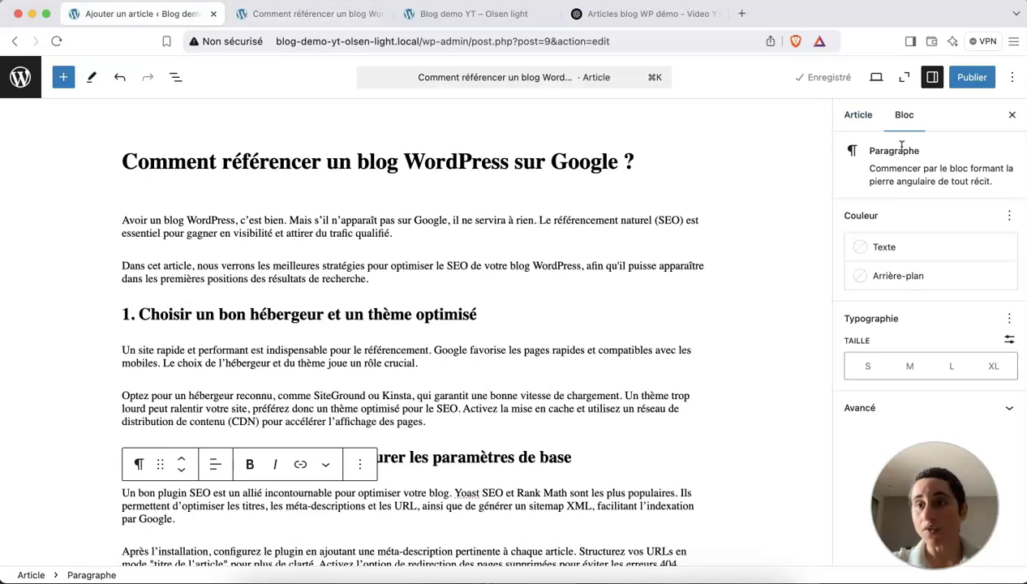
Choose 'Article 1 - Referencer blog.png' from Bureau as the featured image upload.
click(858, 116)
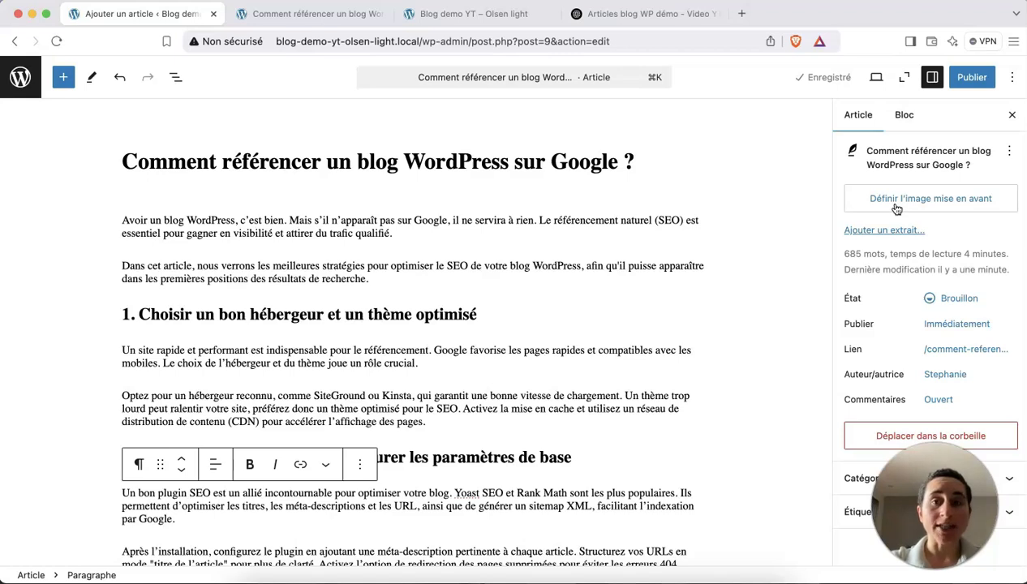
click(896, 207)
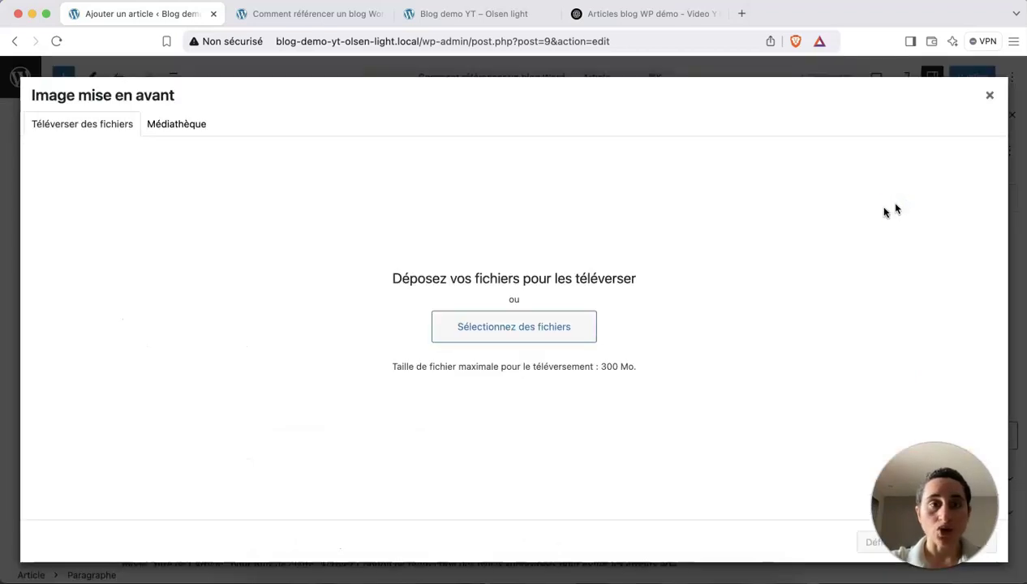
click(505, 328)
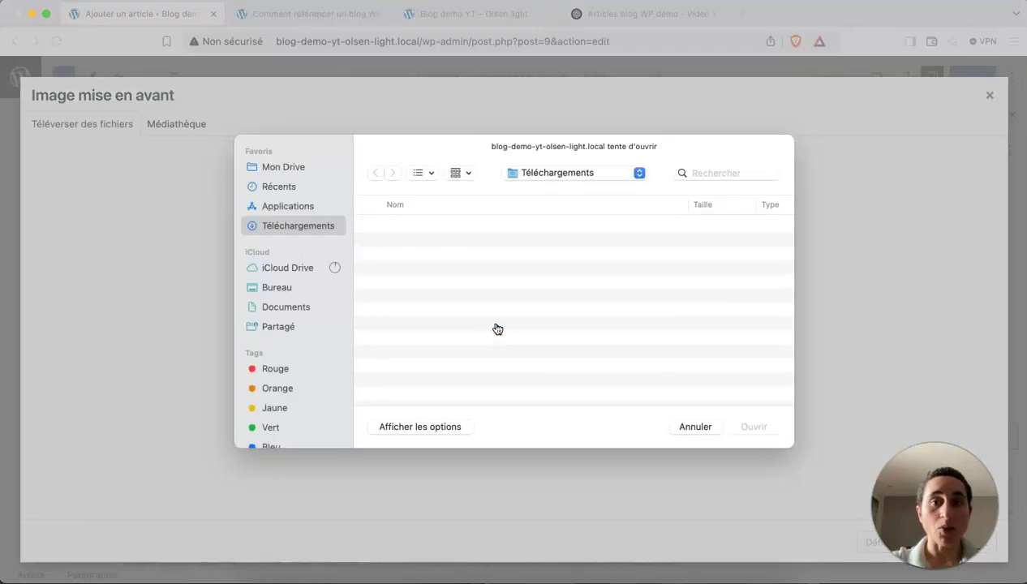
click(272, 289)
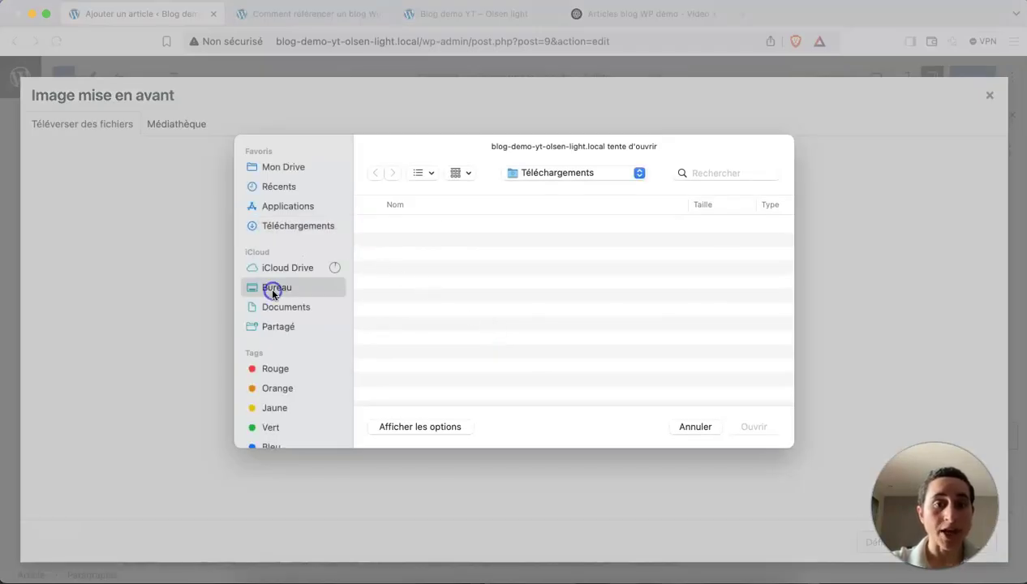
click(420, 241)
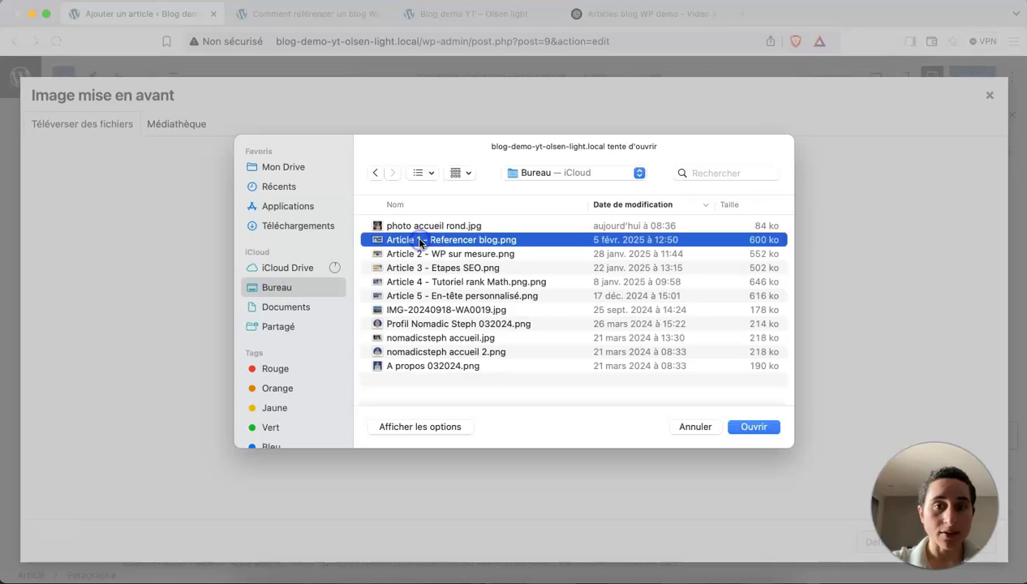
click(754, 427)
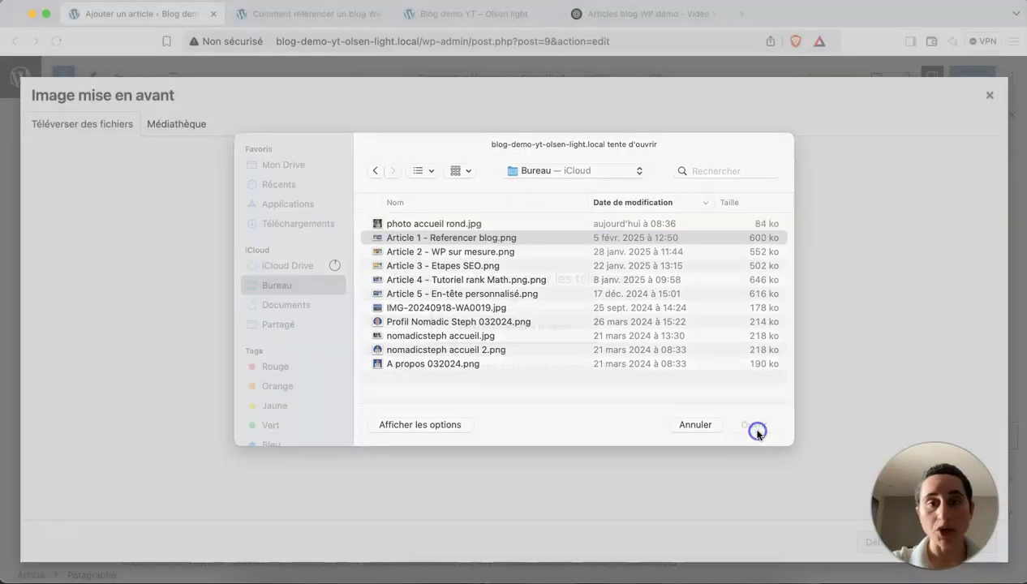
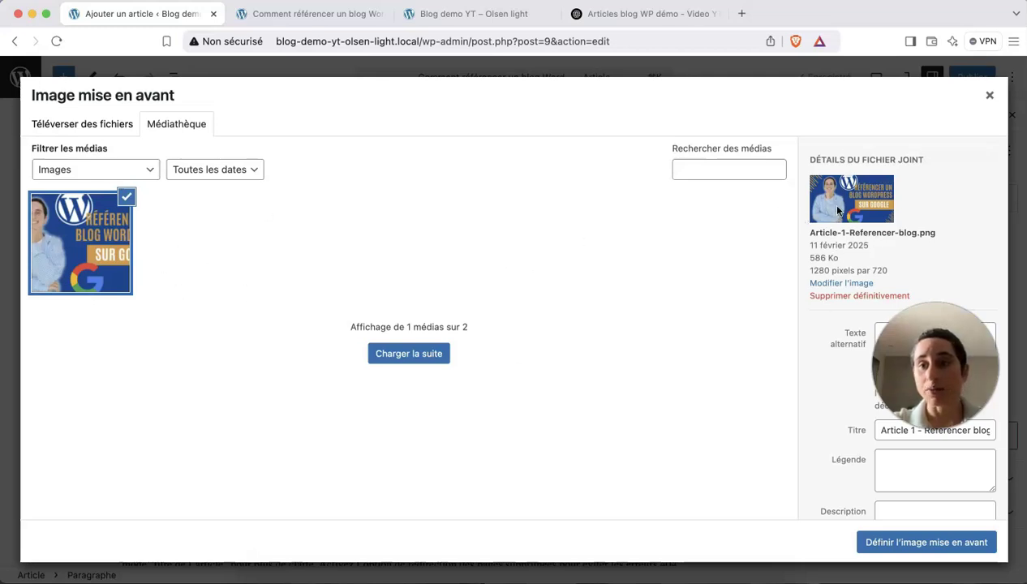
Set 'Article-1-Referencer-blog.png' as the article's featured image.
click(884, 549)
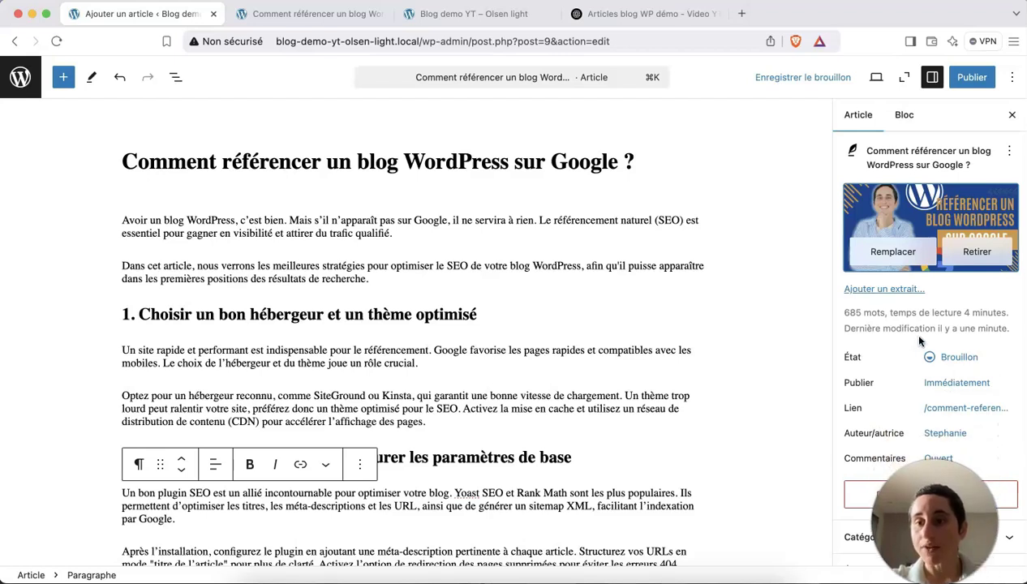
scroll(908, 331, down, 1)
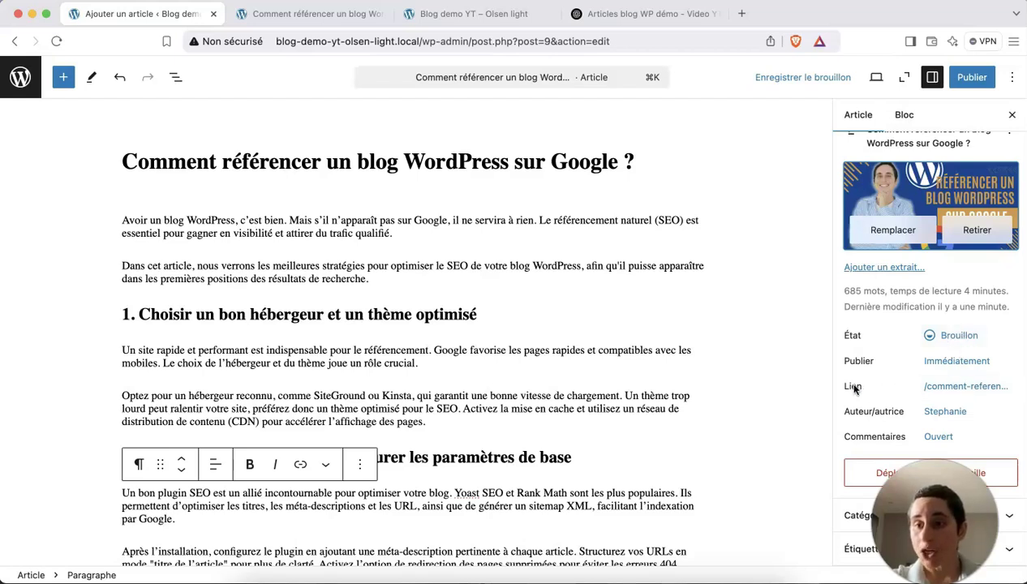
Shorten the slug to 'referencer-blog-wordpress-google' by deleting 'comment-', 'un-' and 'sur-'.
click(965, 387)
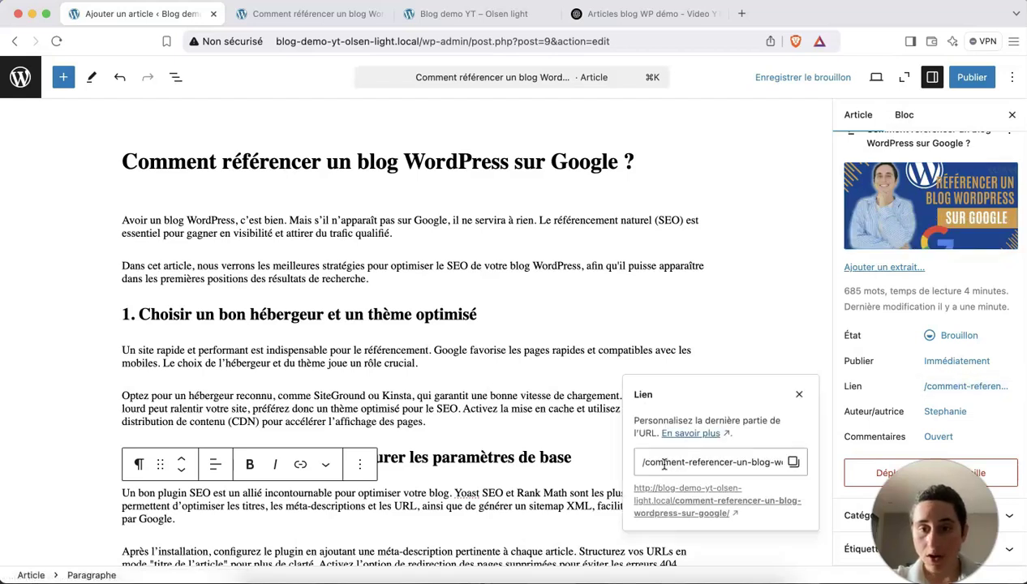
drag(702, 461, 837, 463)
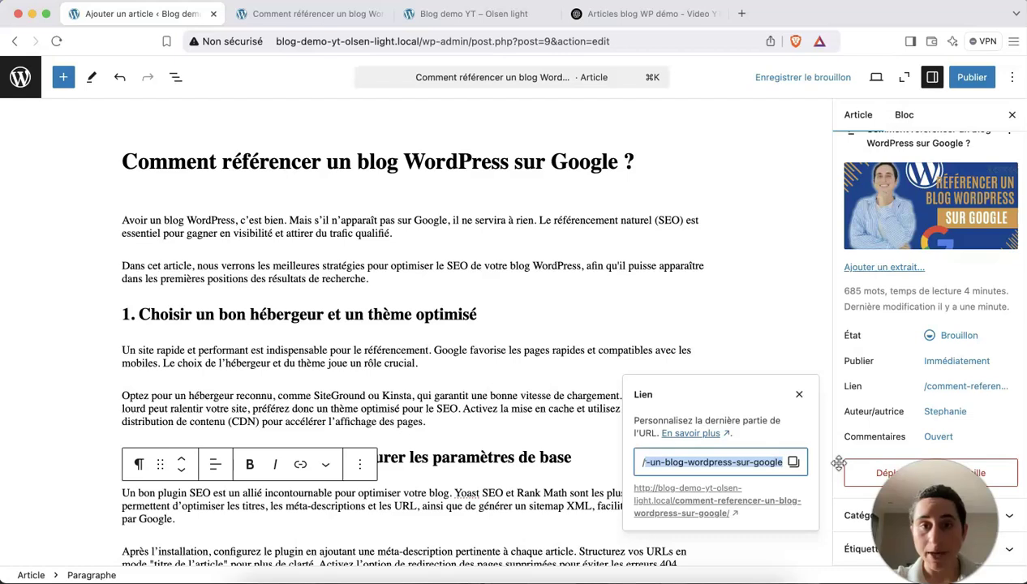
drag(668, 456, 647, 461)
click(701, 461)
click(683, 462)
key(BackSpace)
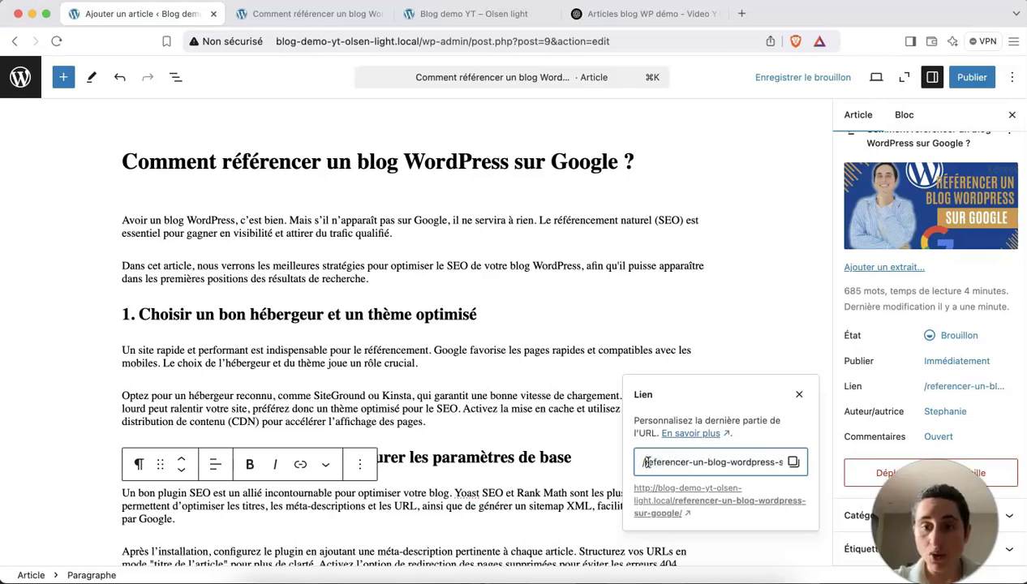
click(708, 462)
key(BackSpace)
key(BackSpace)
key(BackSpace)
mouse_move(760, 463)
mouse_down()
mouse_move(776, 464)
mouse_move(754, 464)
mouse_up()
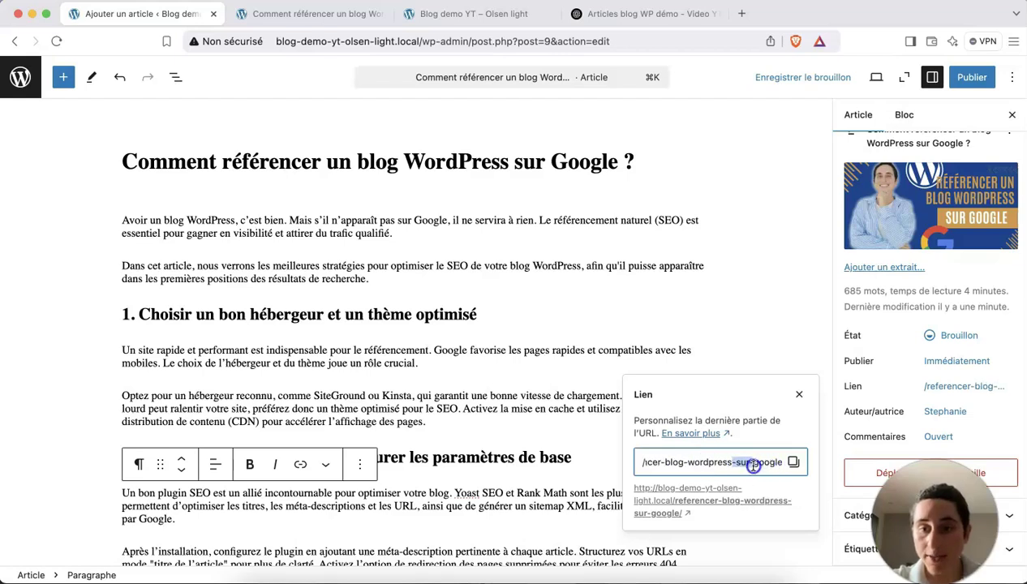
key(BackSpace)
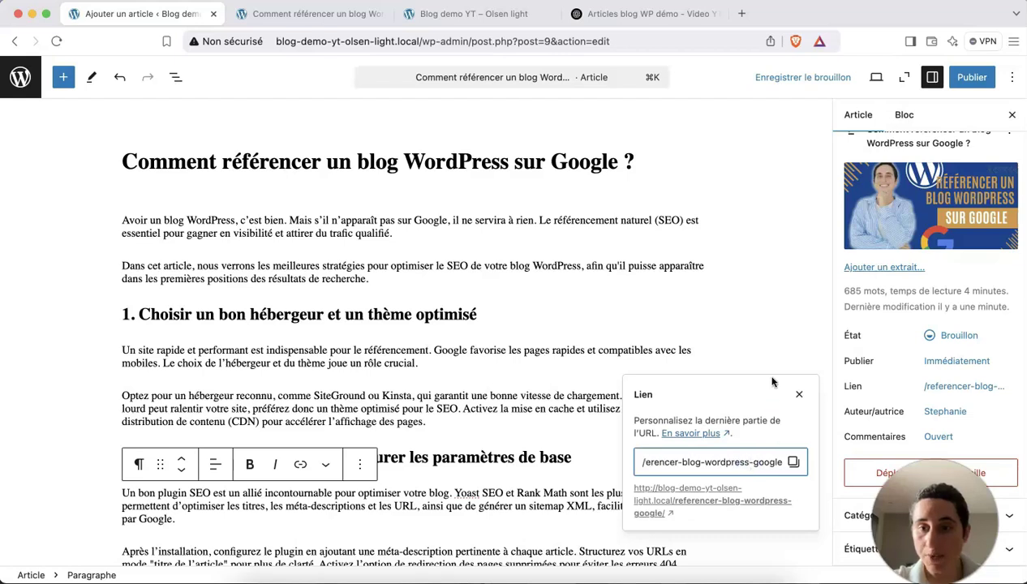
click(780, 353)
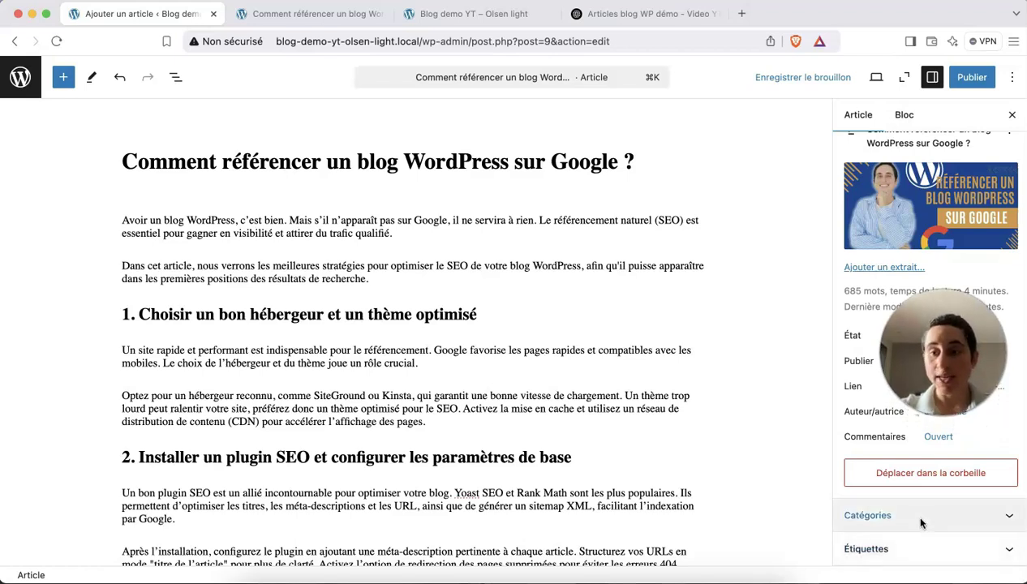
Create a new 'SEO' category for the article.
click(920, 518)
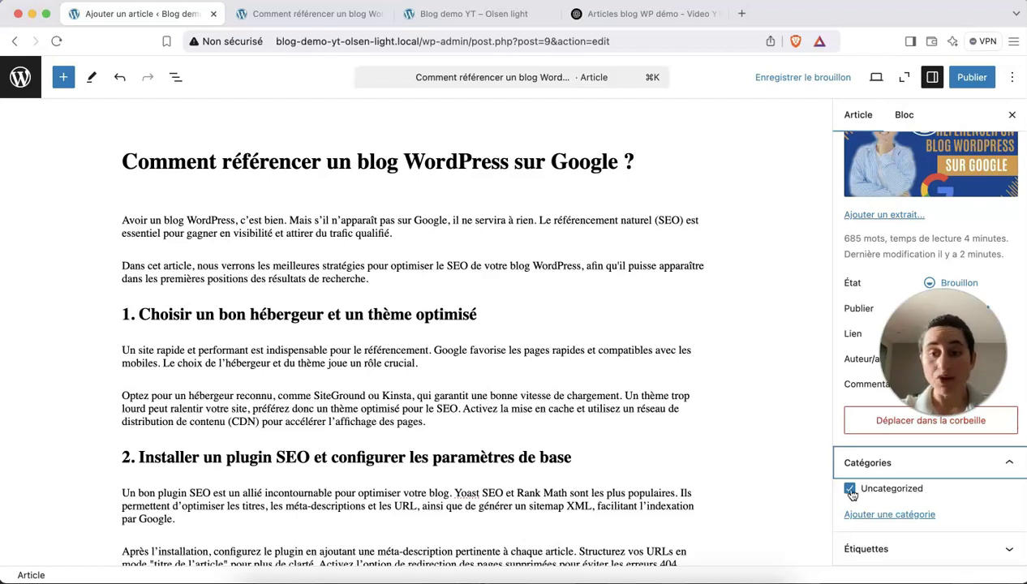
click(878, 516)
scroll(876, 503, down, 2)
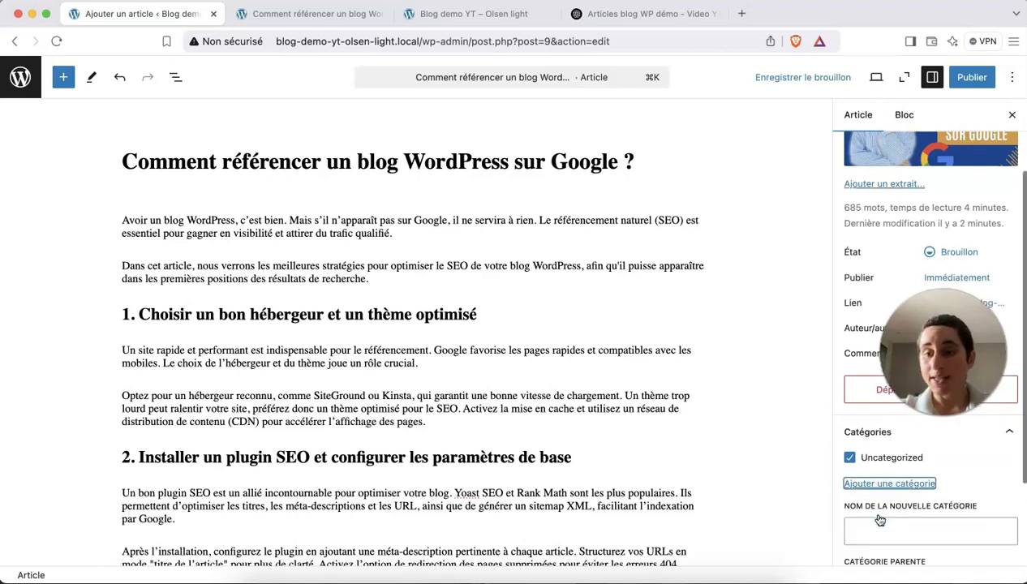
click(867, 480)
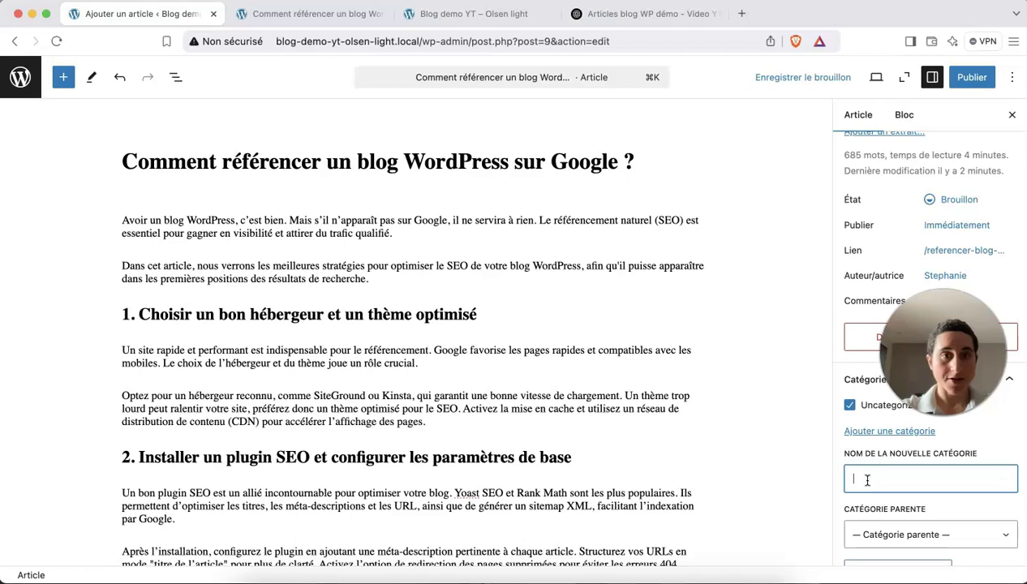
text(SEO)
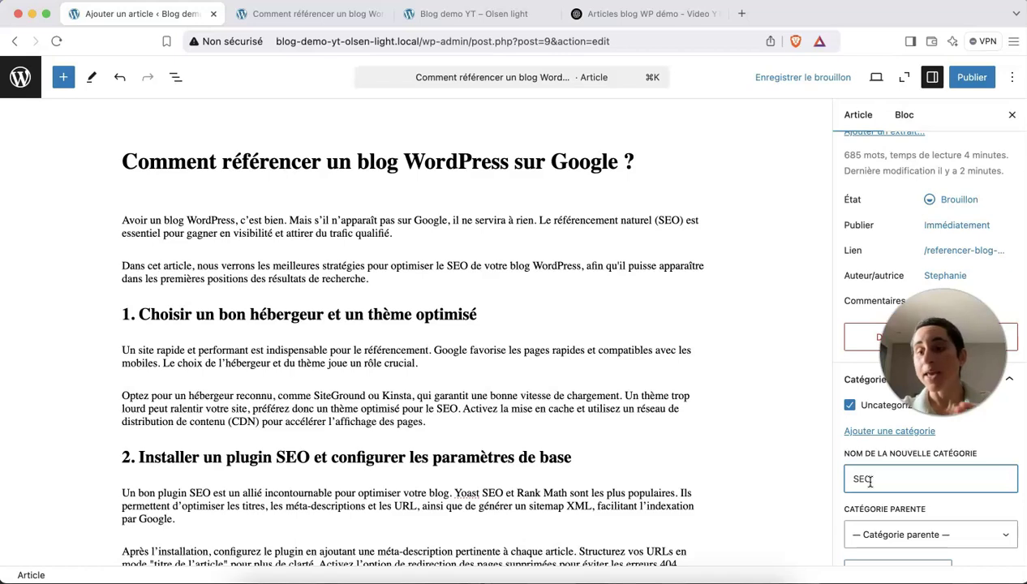
scroll(869, 480, down, 2)
scroll(870, 482, up, 1)
click(885, 536)
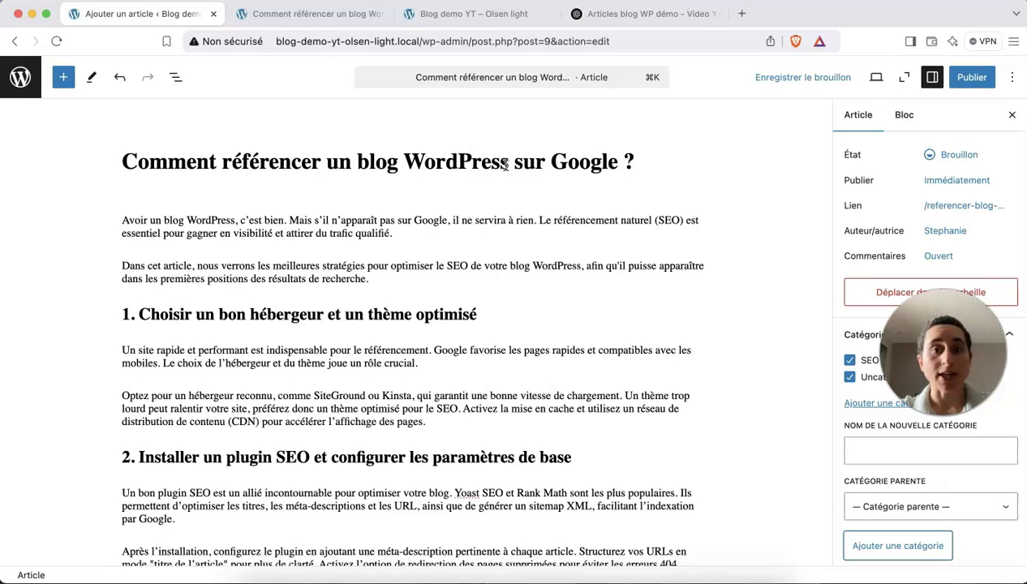
Add a new 'WordPress' category and untick Uncategorized.
click(866, 449)
text(Wo)
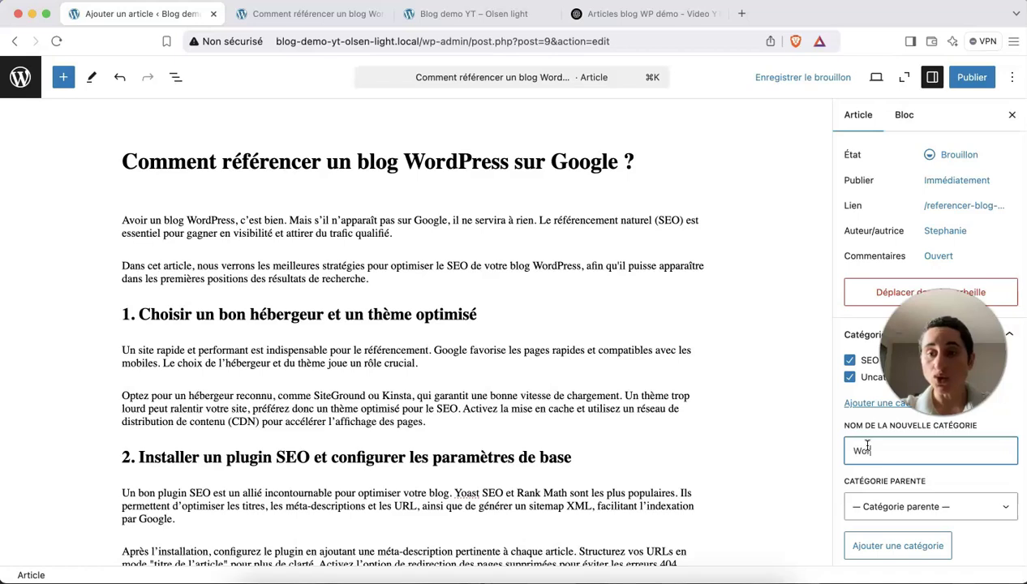
text(rdPress)
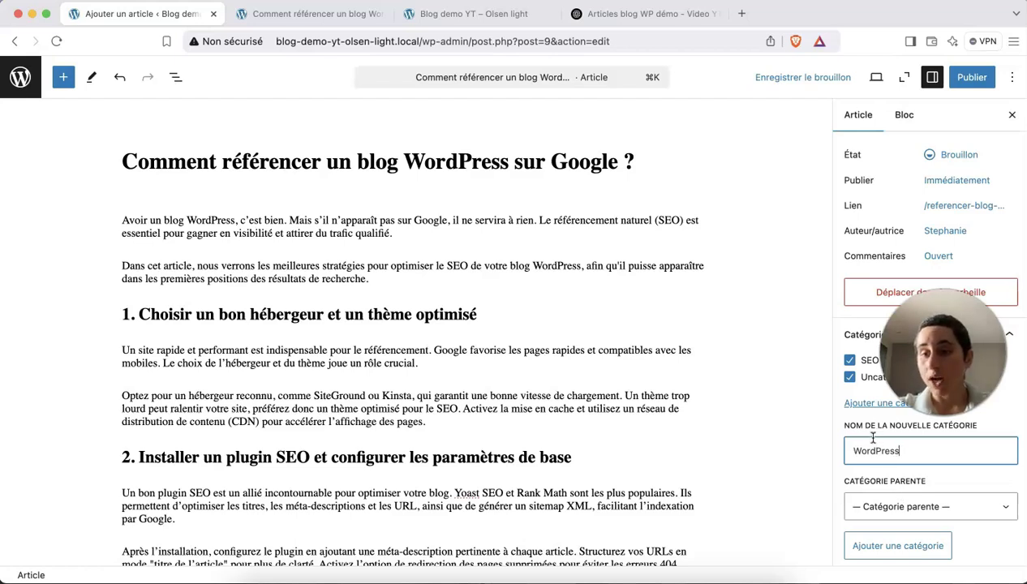
click(898, 546)
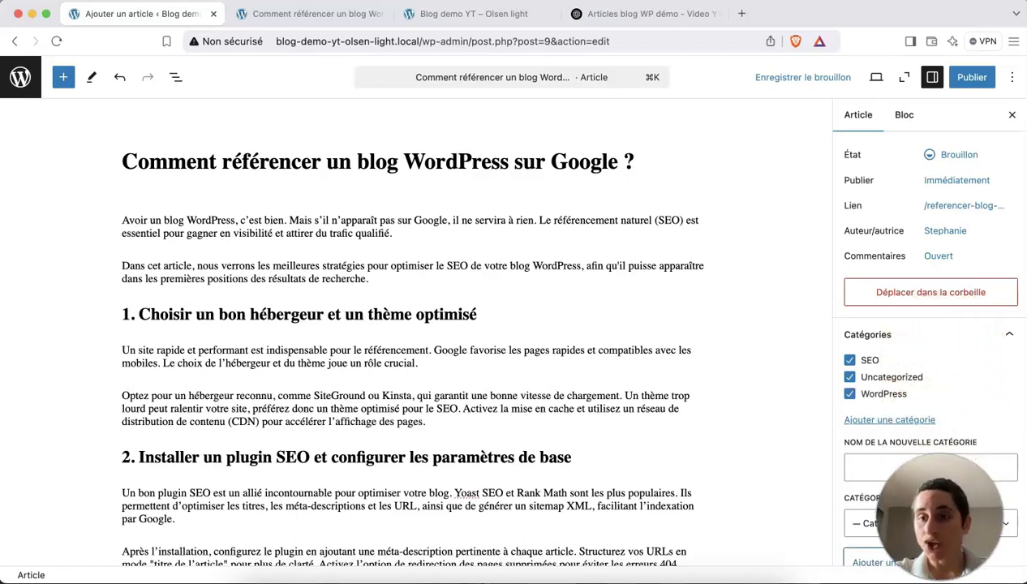
click(849, 376)
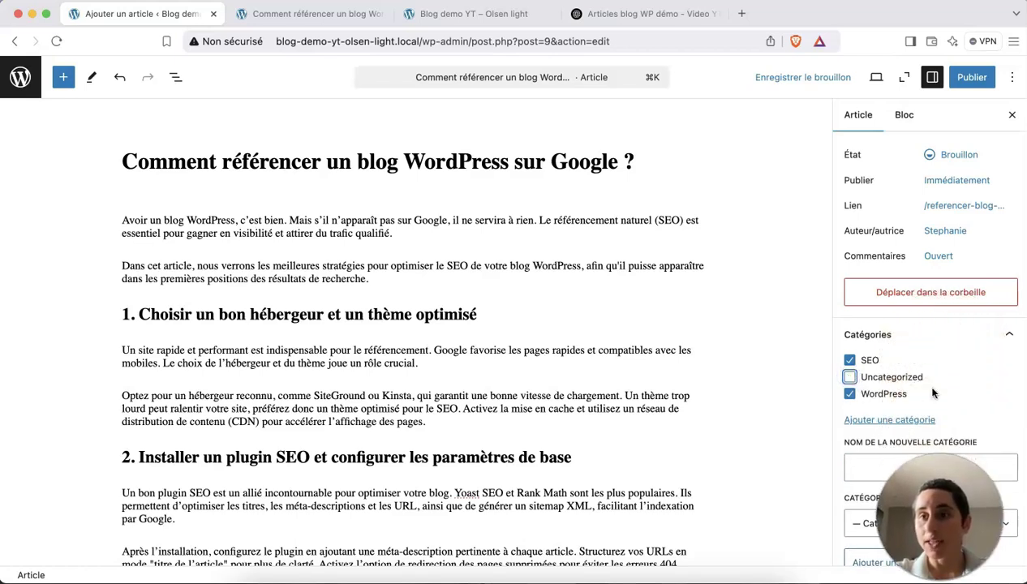
scroll(933, 393, down, 2)
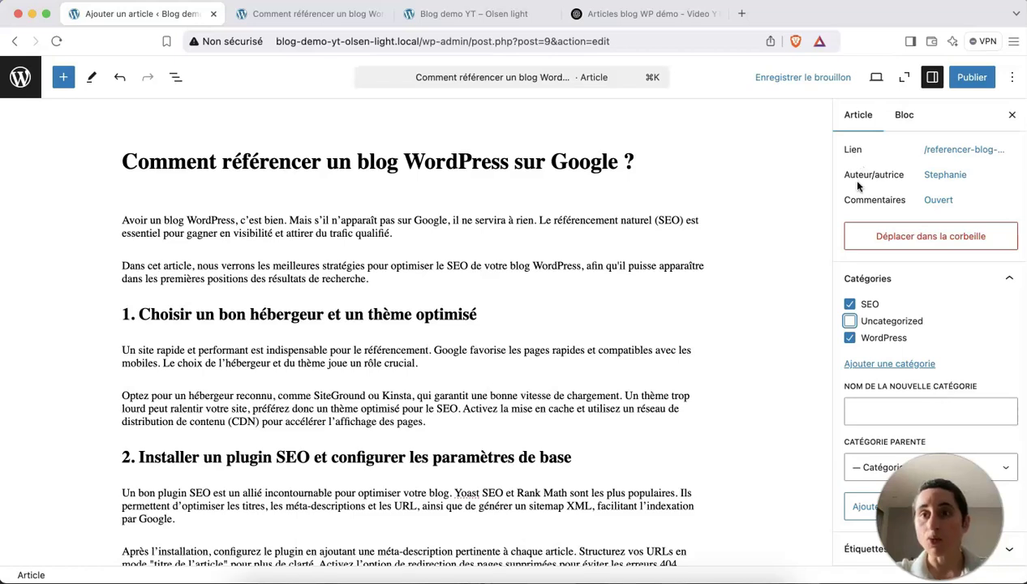
scroll(847, 178, up, 6)
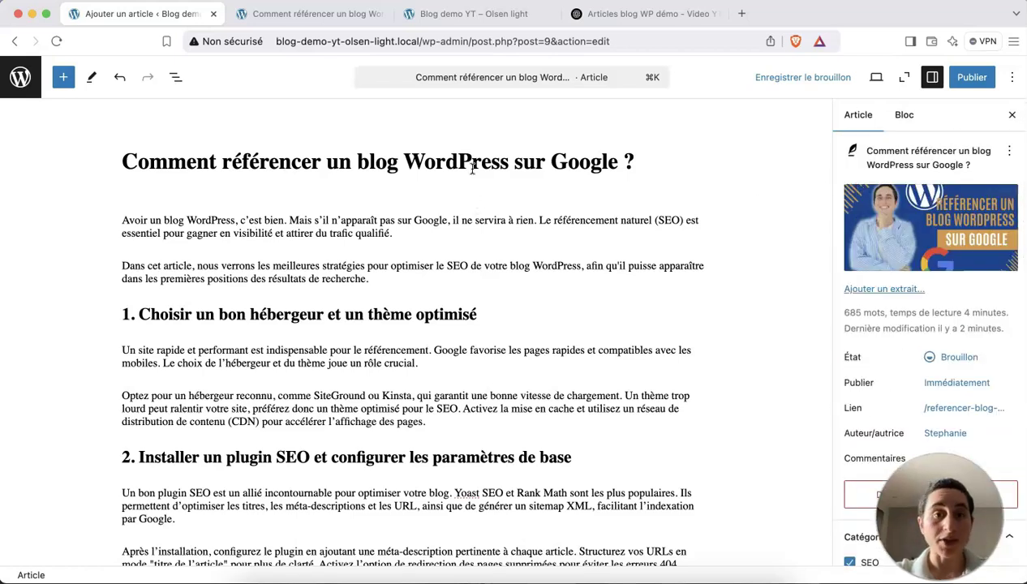
mouse_move(864, 249)
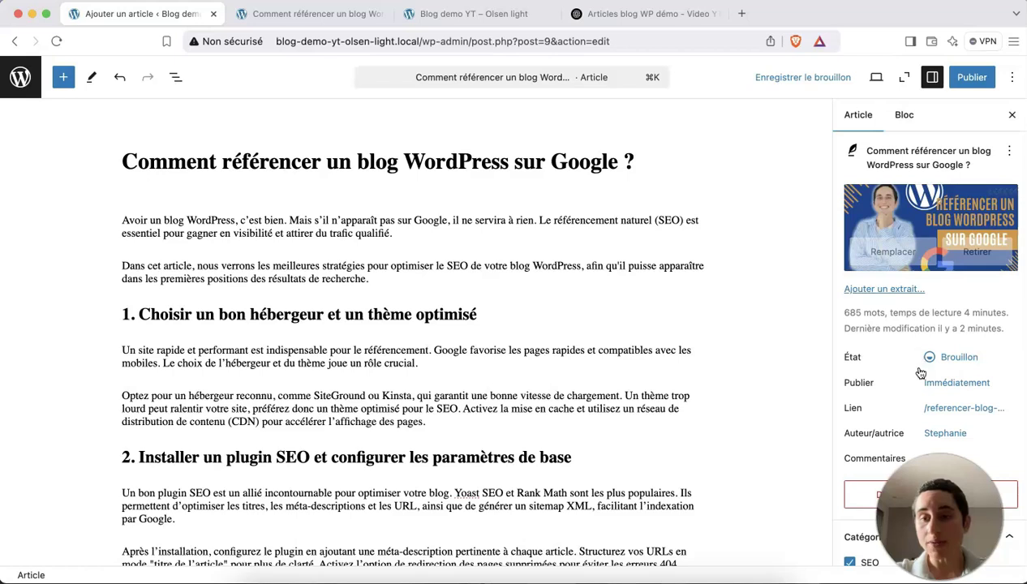
scroll(917, 373, down, 6)
scroll(855, 373, up, 6)
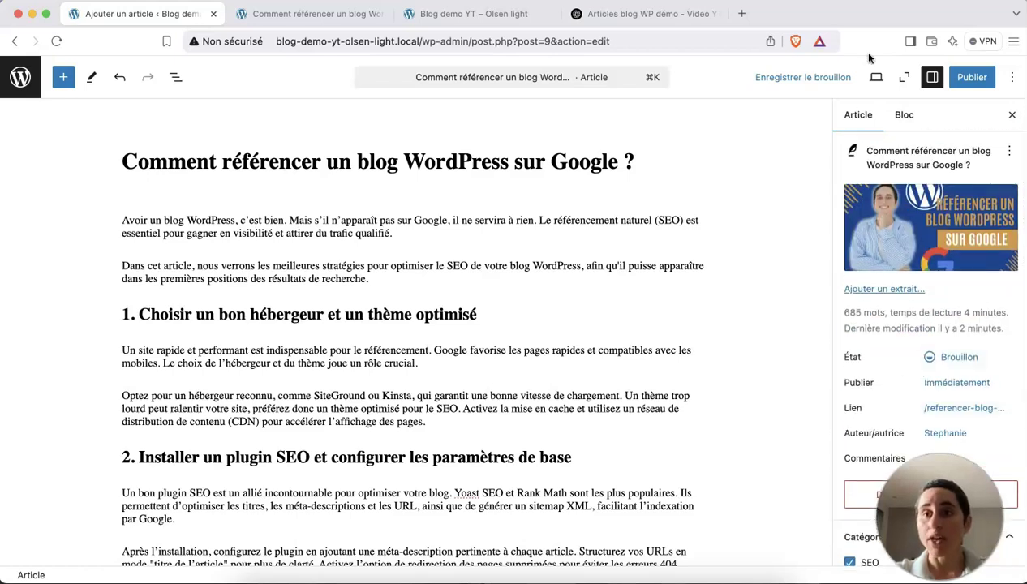
Preview the draft in a new tab, checking its categories, featured image and text, then return to the editor.
click(876, 77)
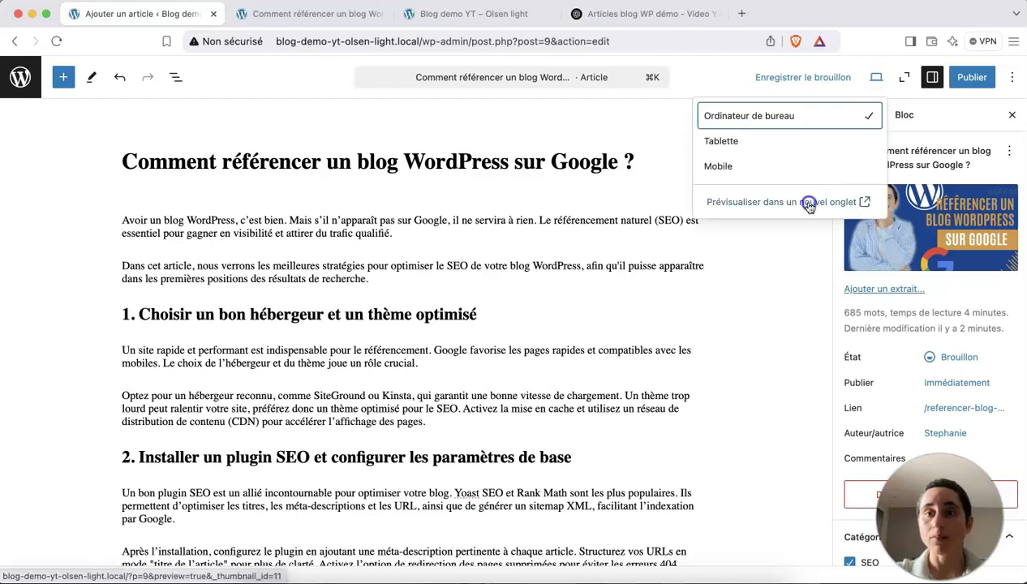
click(805, 203)
scroll(630, 282, down, 1)
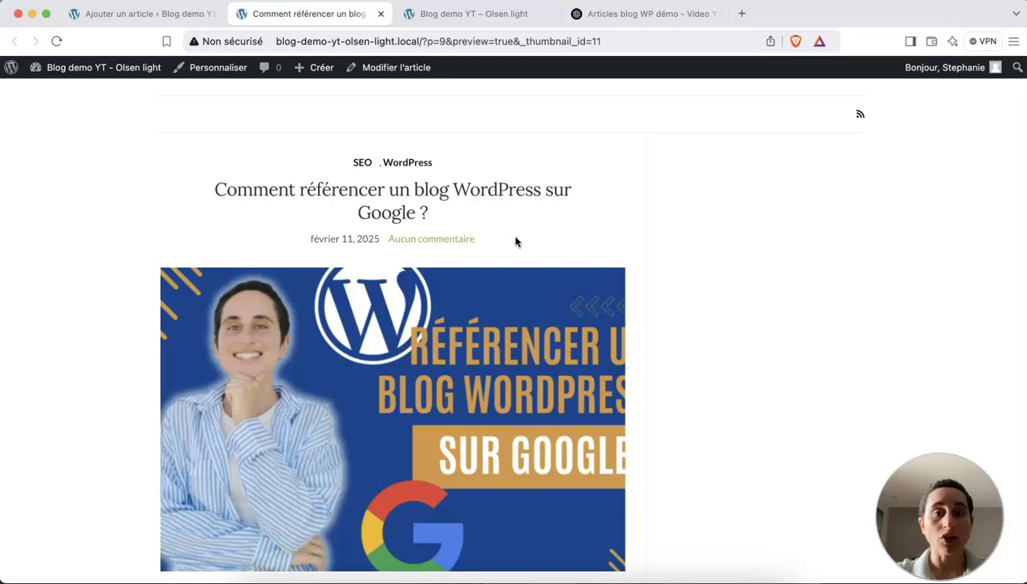
scroll(515, 241, down, 1)
scroll(416, 282, down, 5)
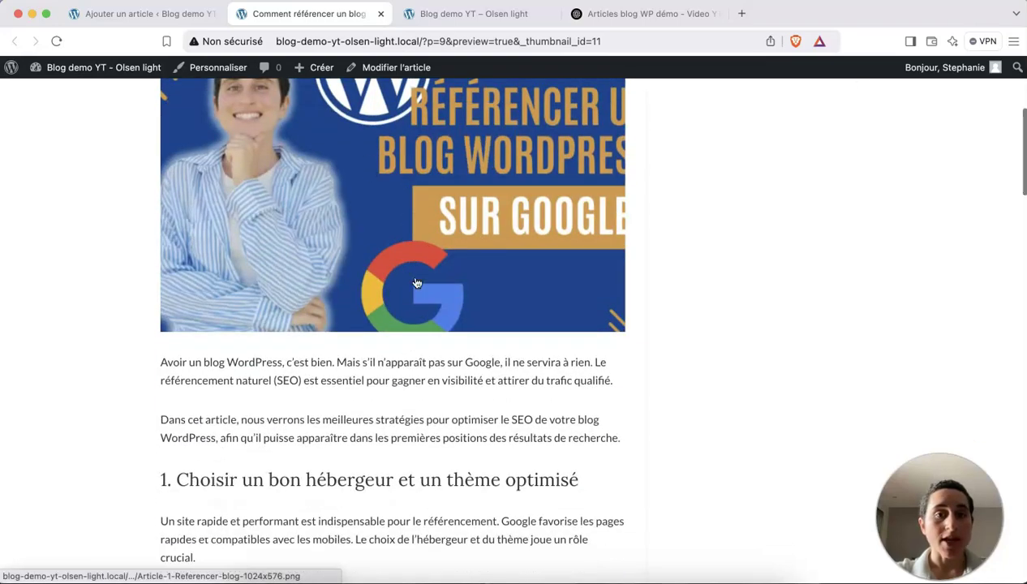
scroll(389, 316, down, 20)
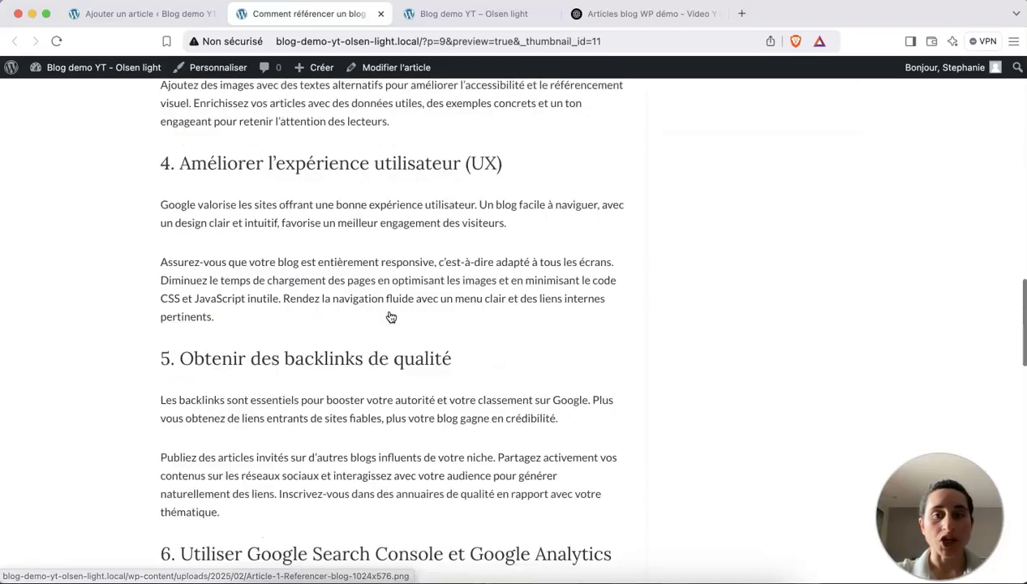
scroll(389, 316, down, 10)
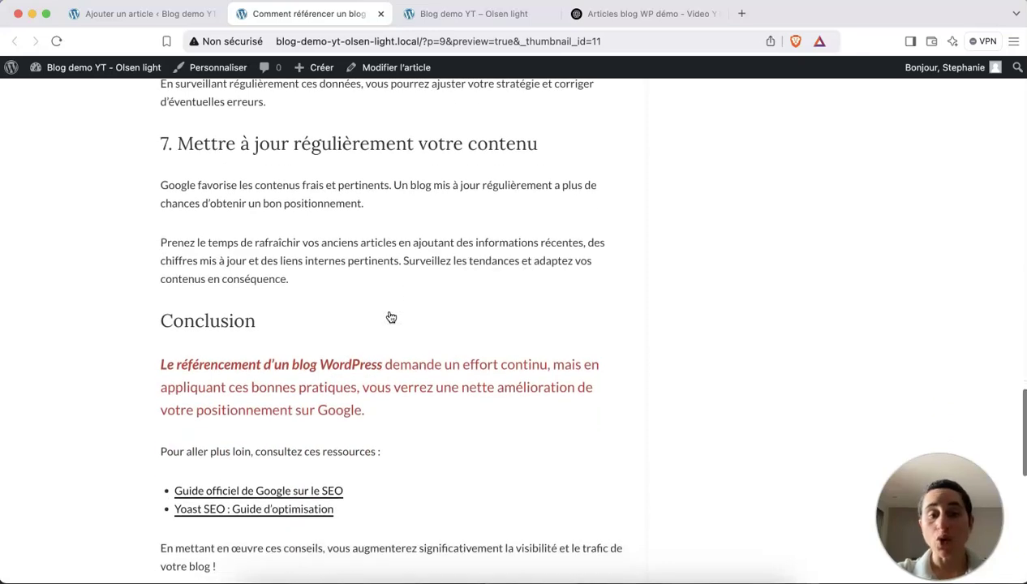
scroll(389, 317, up, 20)
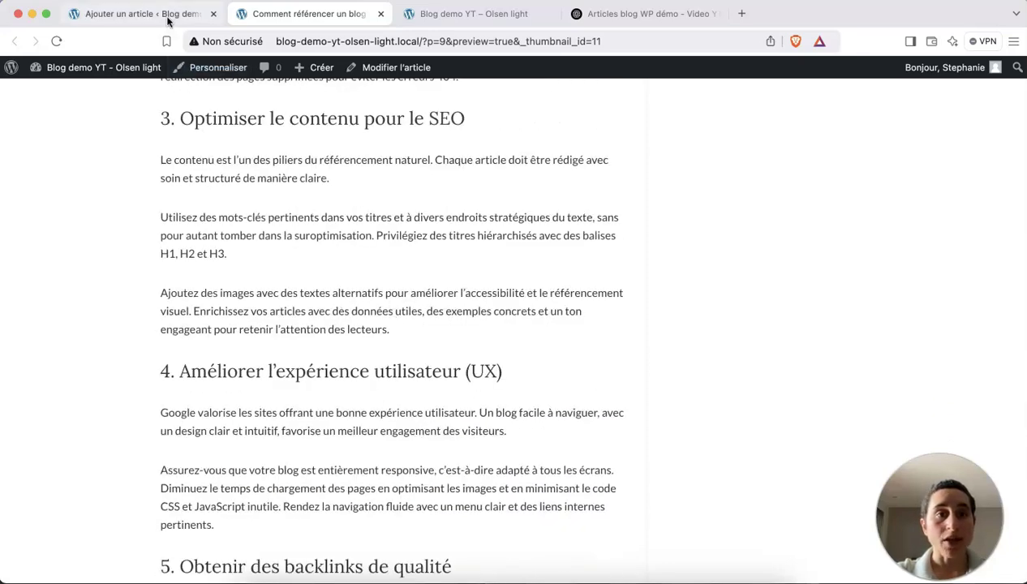
click(167, 16)
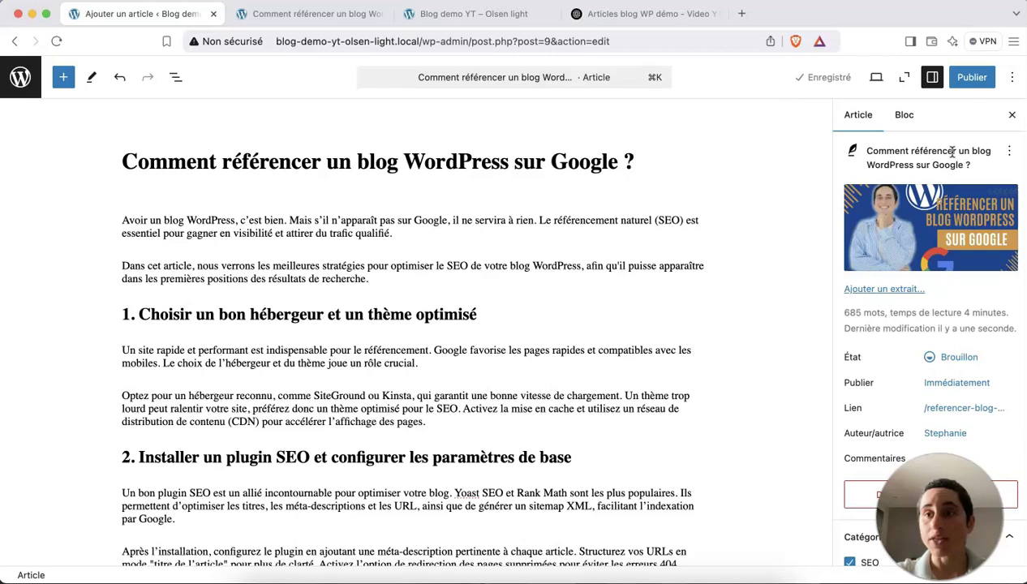
Publish the article and copy its permalink.
click(966, 78)
click(974, 79)
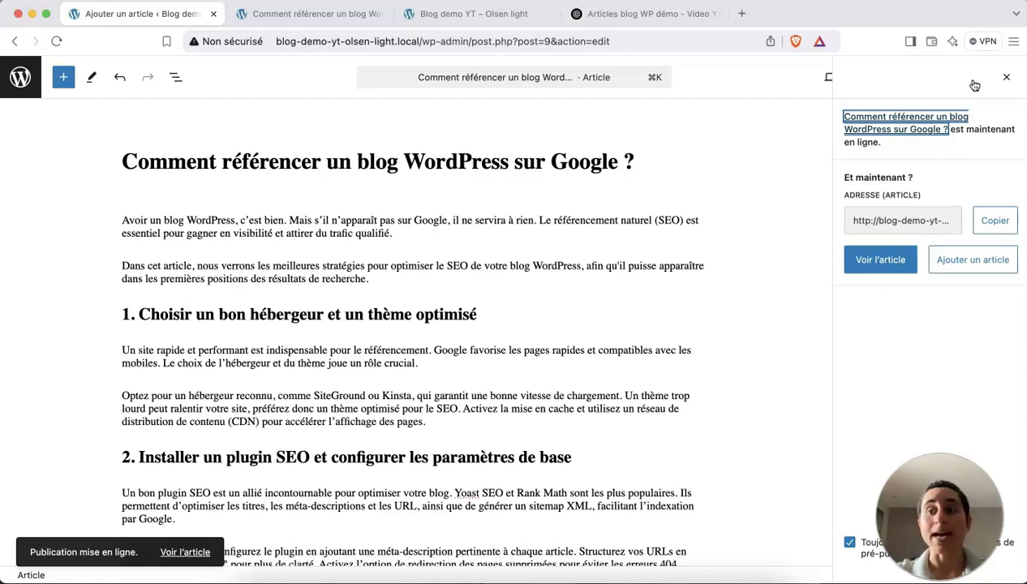
click(998, 221)
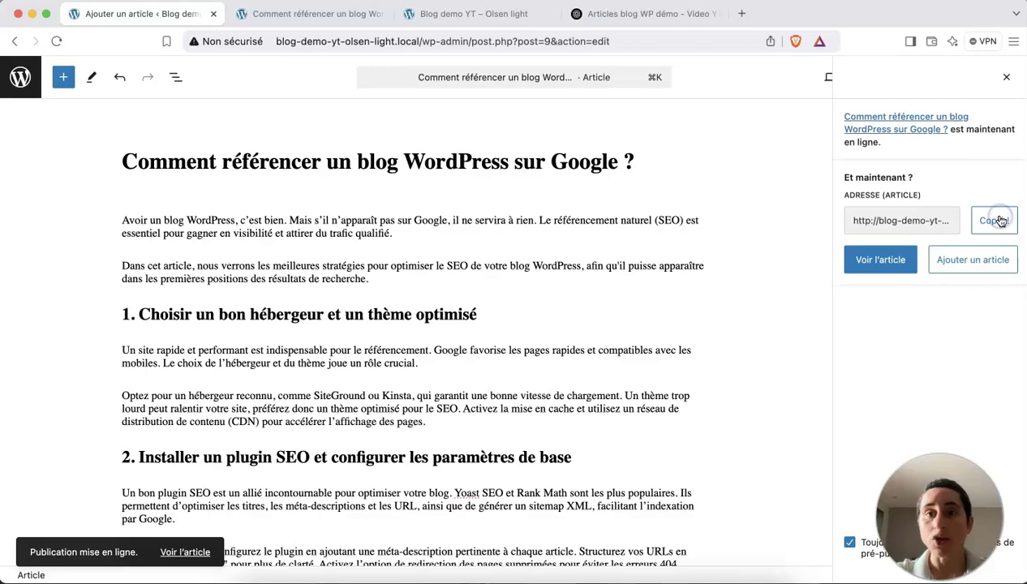
Load the live article at referencer-blog-wordpress-google in a new tab, then return to the editor.
click(741, 14)
text(http://blog-demo-yt-olsen-light.local/referencer-blog-wordpress-google/)
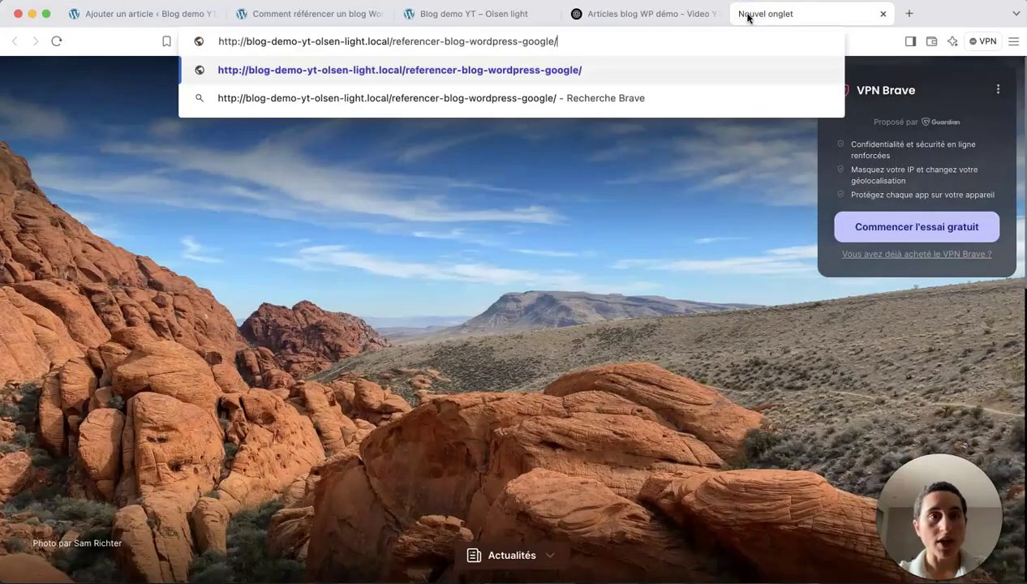
key(Return)
drag(586, 41, 423, 42)
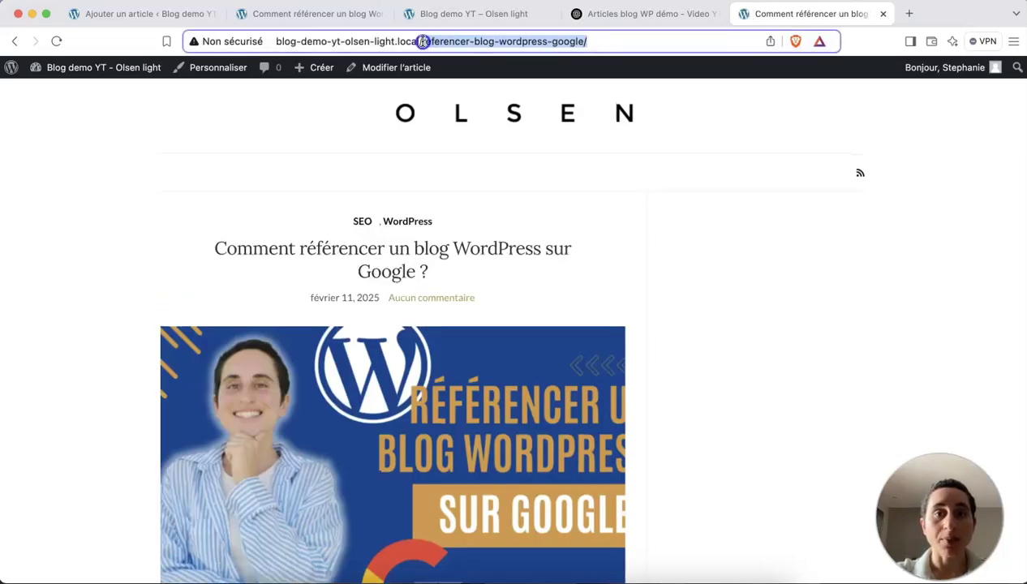
scroll(465, 188, down, 10)
scroll(465, 188, down, 15)
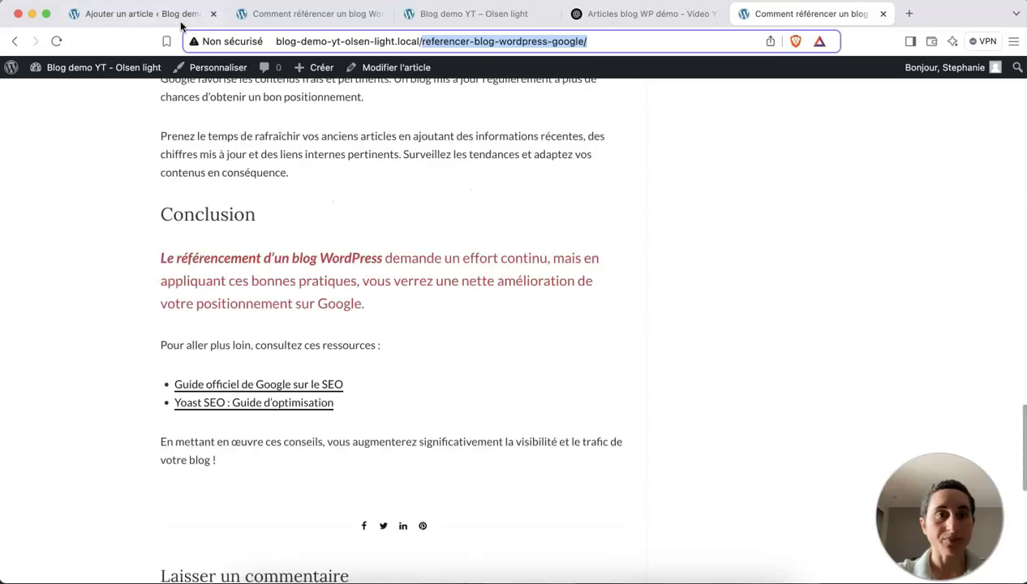
click(174, 15)
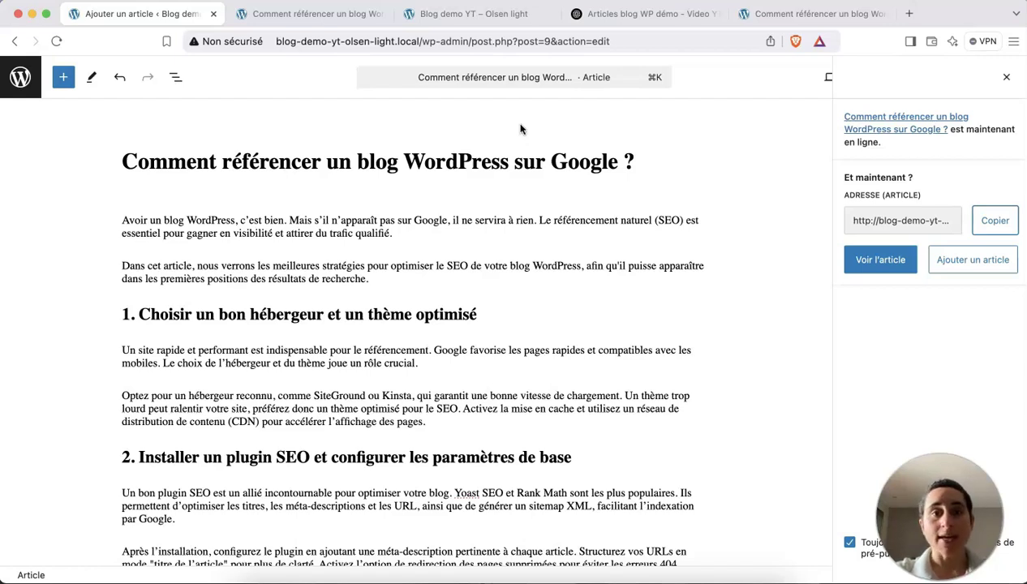
Start a new empty article and bring up the generated article text in ChatGPT.
mouse_move(602, 258)
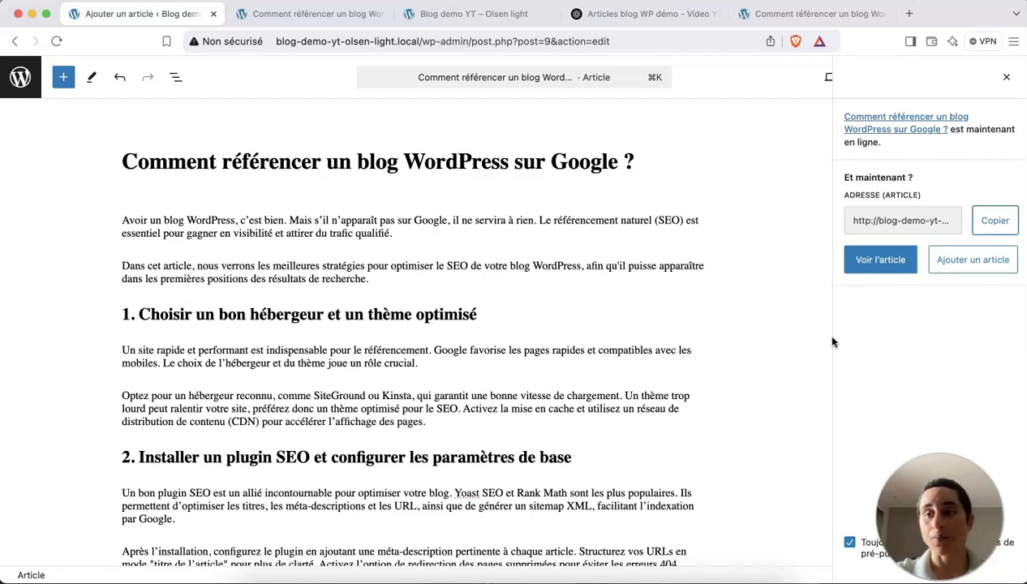
click(967, 264)
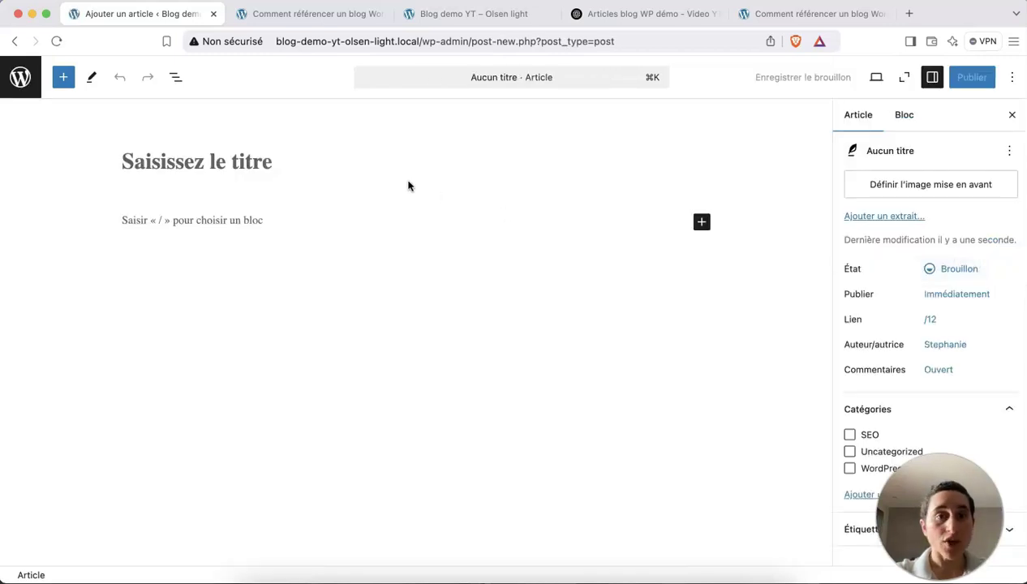
click(607, 28)
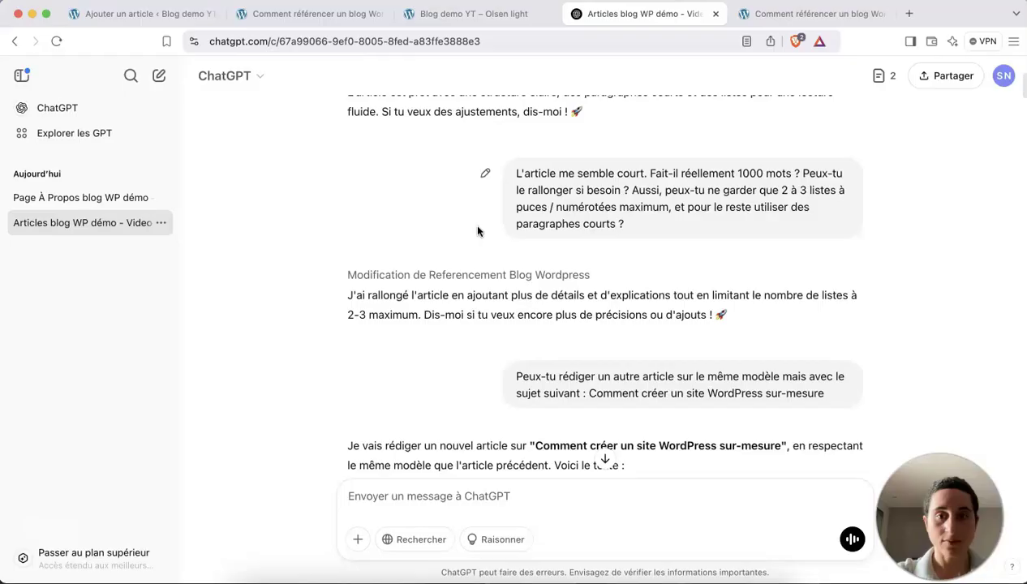
click(451, 229)
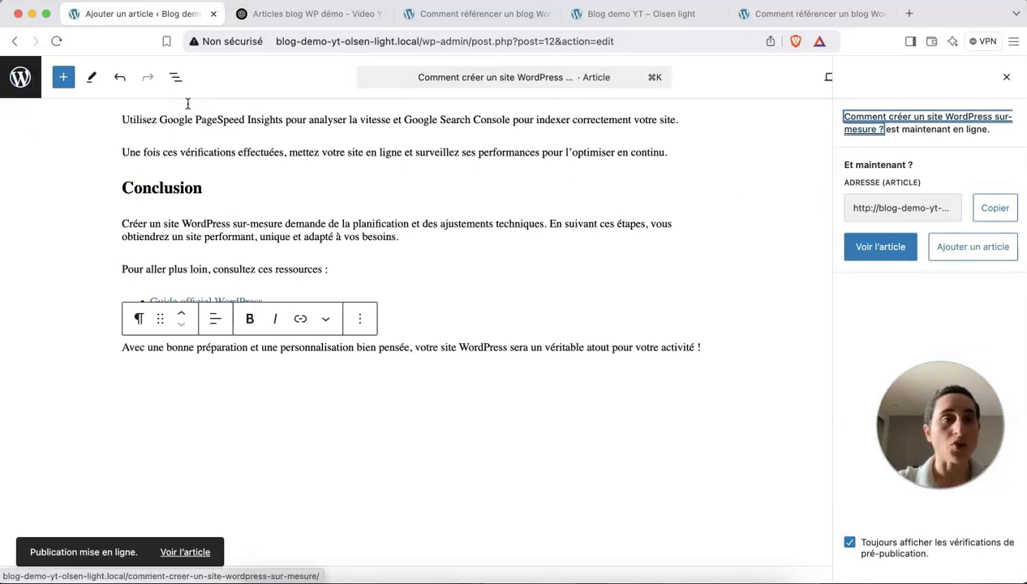
Return to the Articles list showing both posts published on 11/02/2025.
click(21, 77)
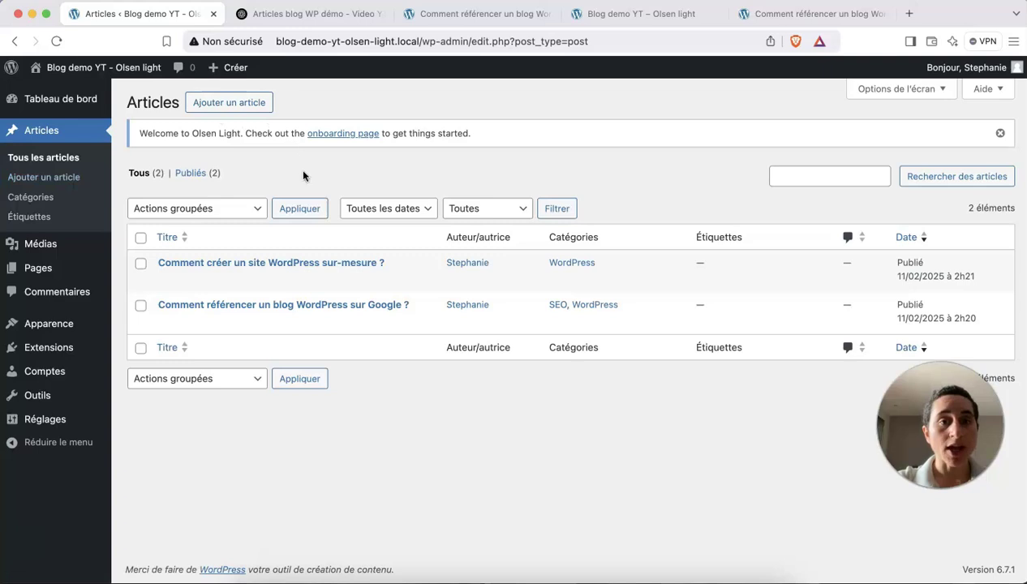
mouse_move(236, 287)
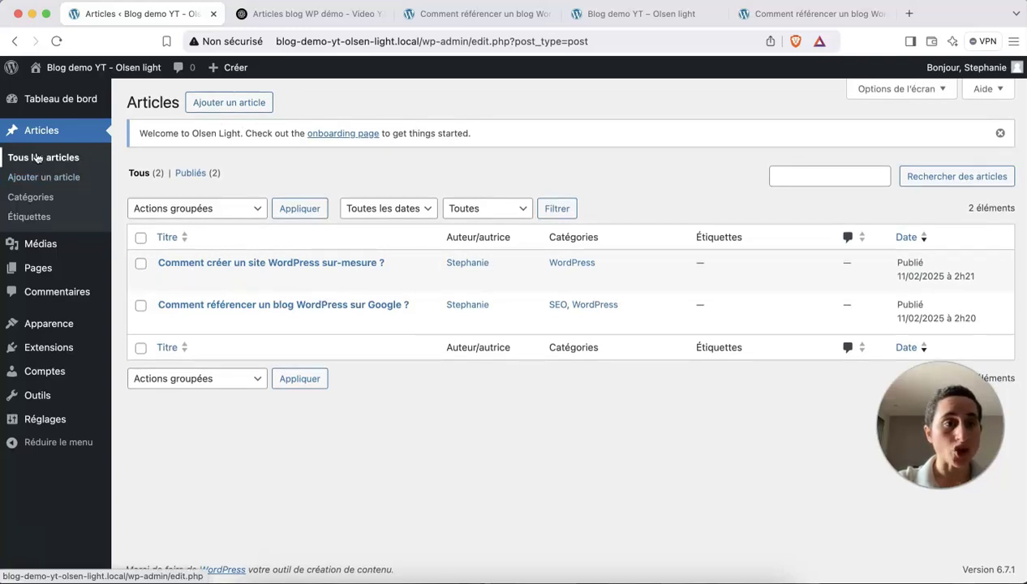
mouse_move(224, 263)
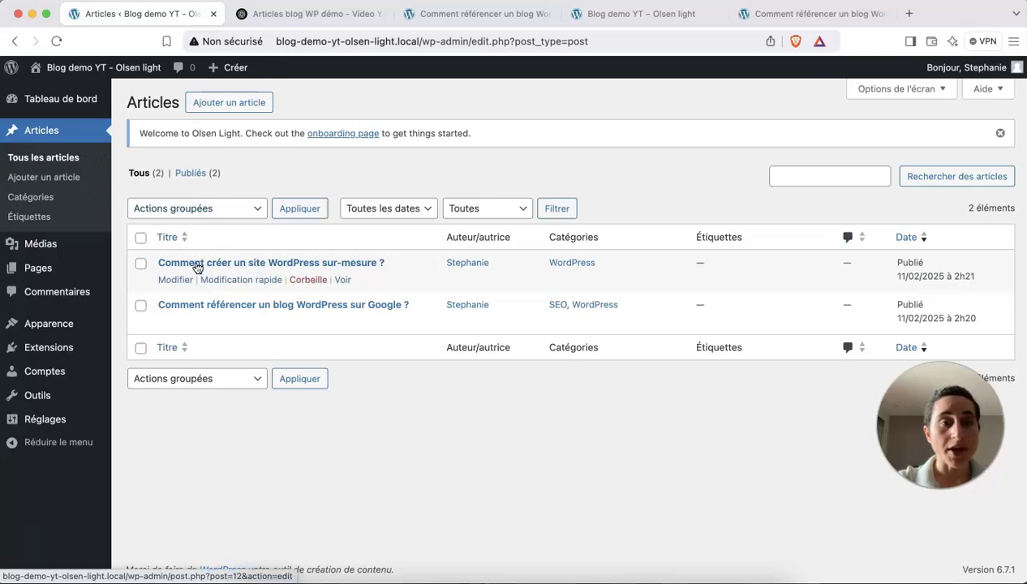
mouse_move(187, 313)
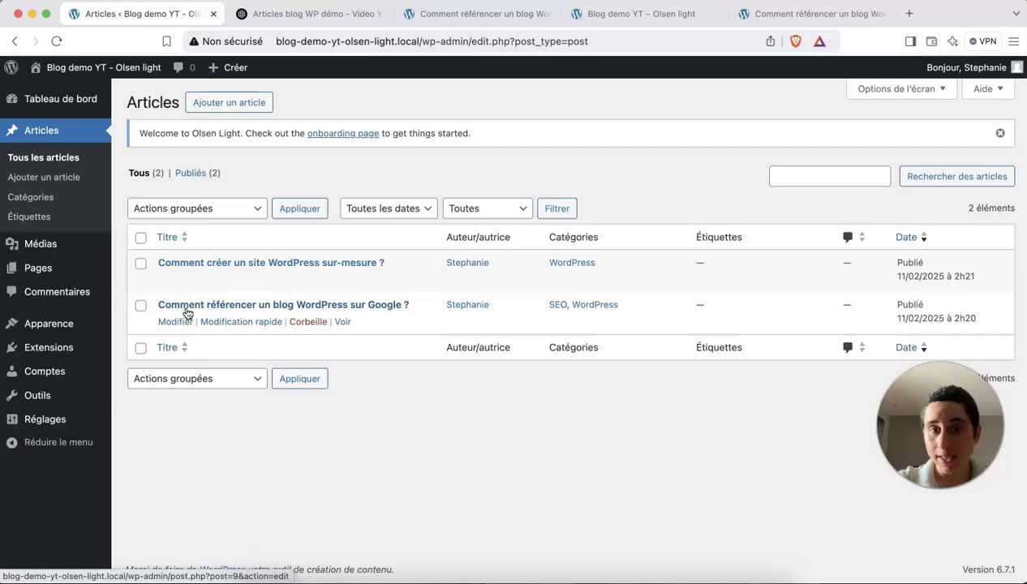
Review the 'Comment créer un site WordPress sur-mesure ?' article in the editor and on the live site.
click(231, 265)
scroll(366, 345, down, 10)
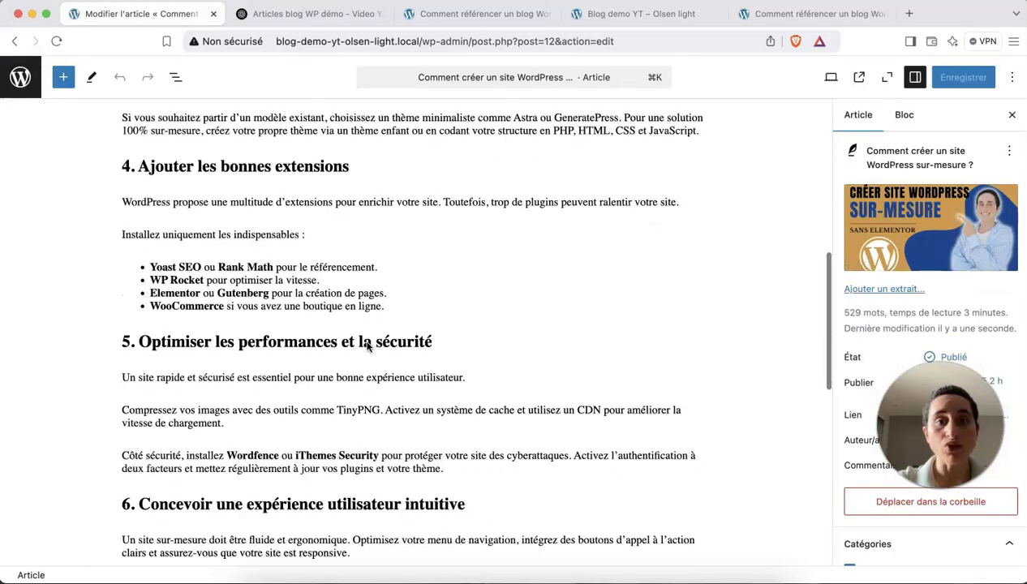
scroll(366, 344, down, 10)
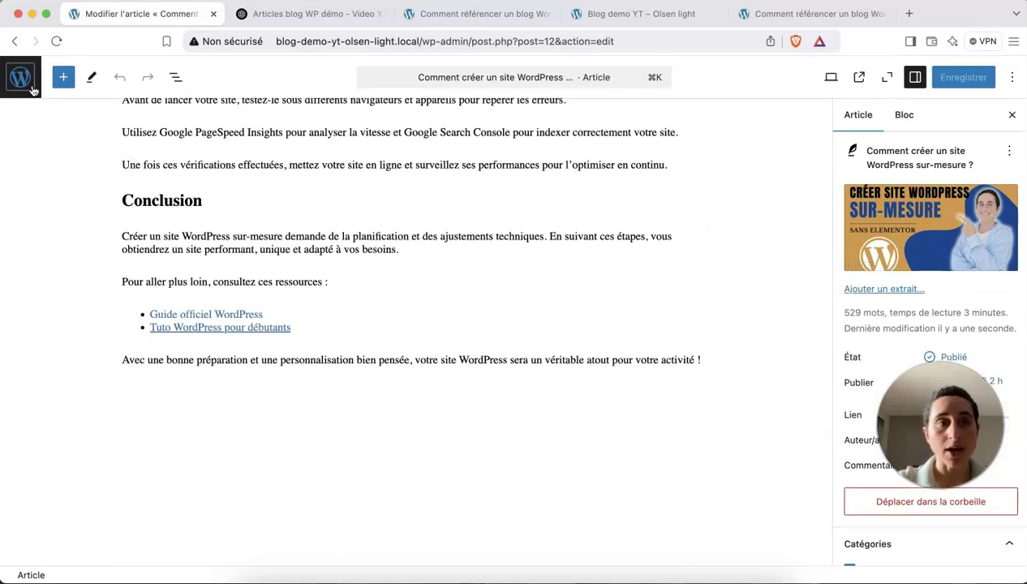
click(22, 78)
mouse_move(164, 262)
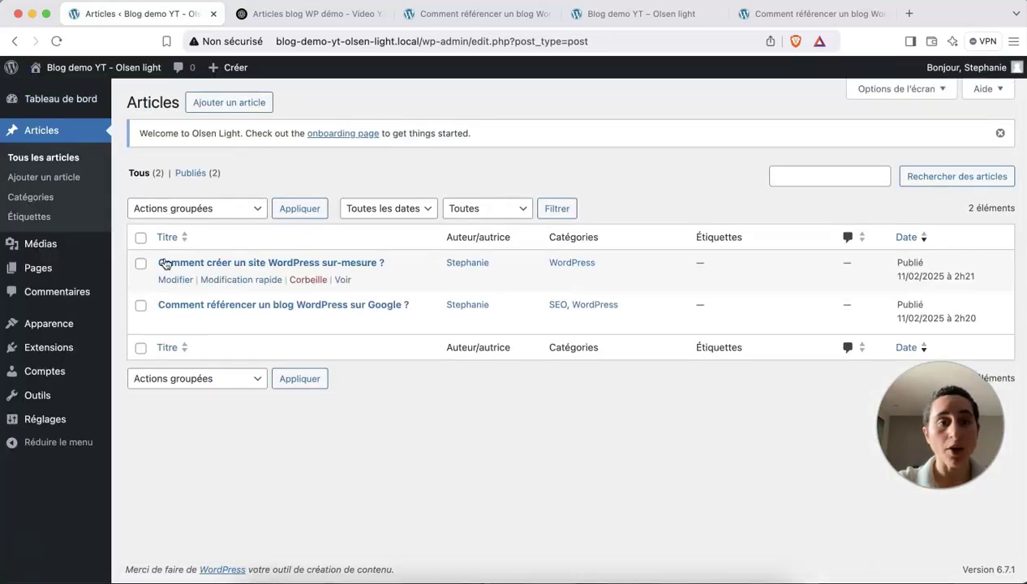
click(342, 282)
scroll(405, 347, down, 15)
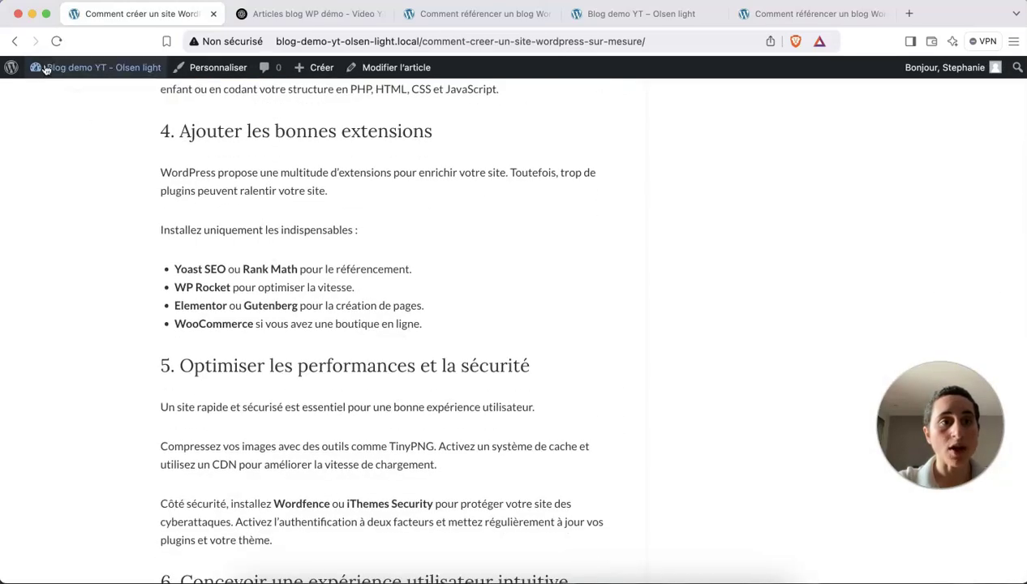
Go through the dashboard to Articles, start a new article, and select the next ChatGPT text.
click(91, 71)
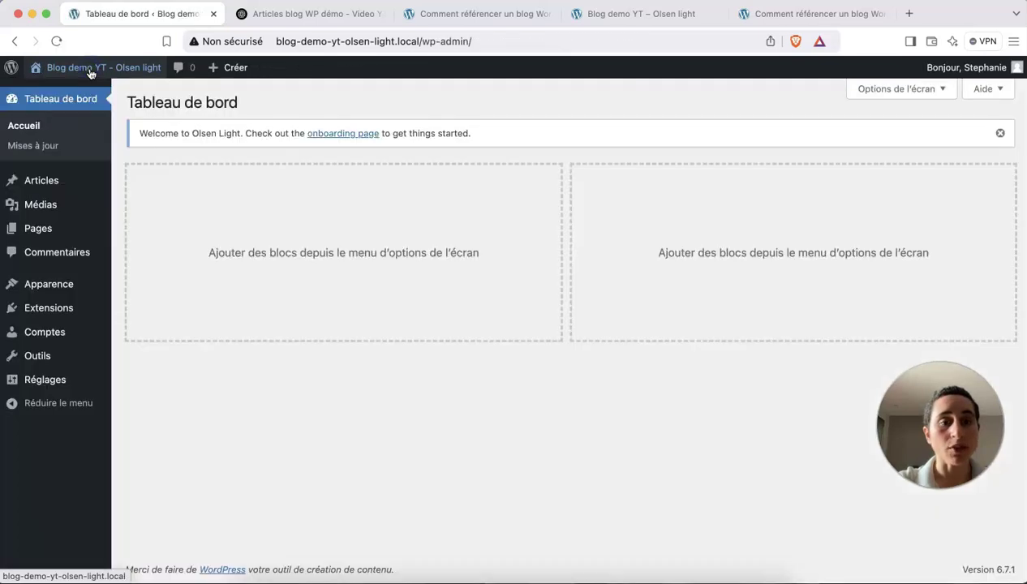
click(41, 180)
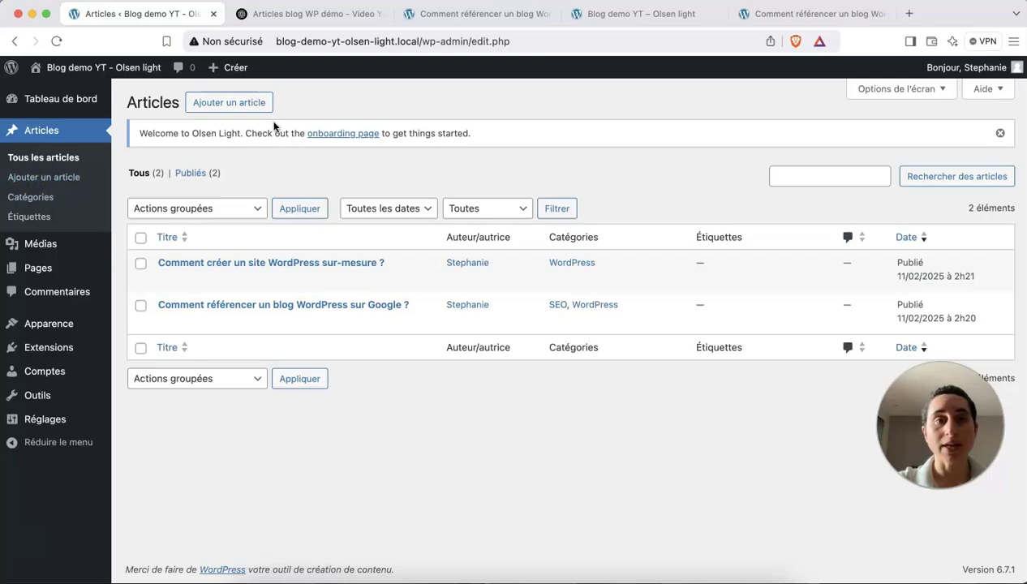
click(243, 103)
drag(516, 137, 542, 227)
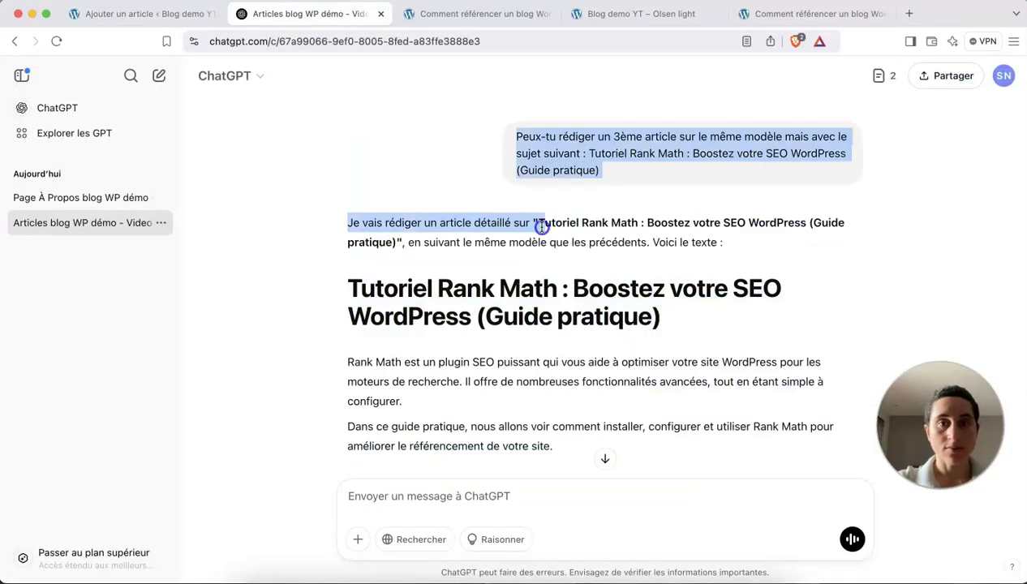
Upload a featured image for the new article and return to the Articles list.
click(149, 14)
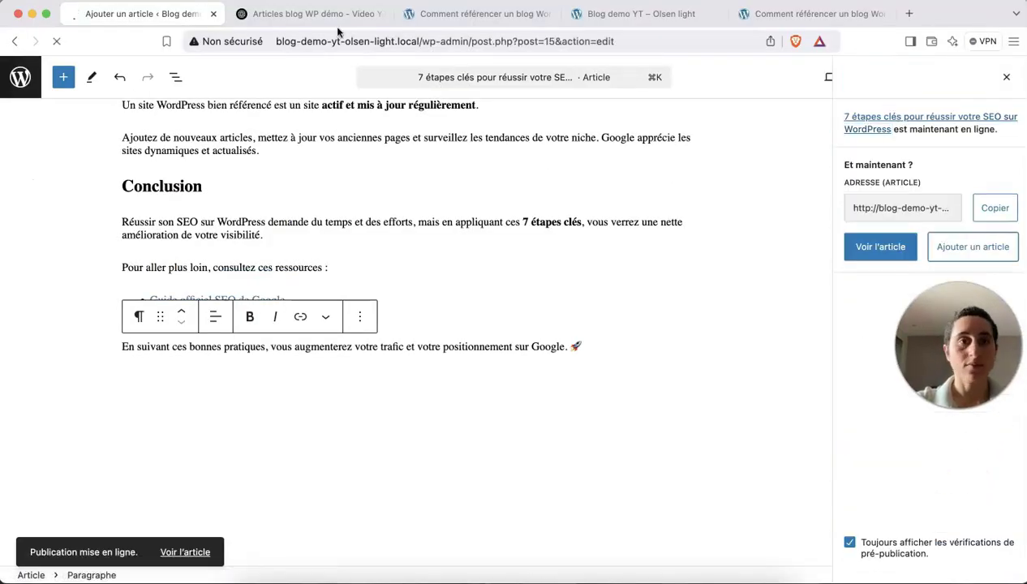
click(910, 213)
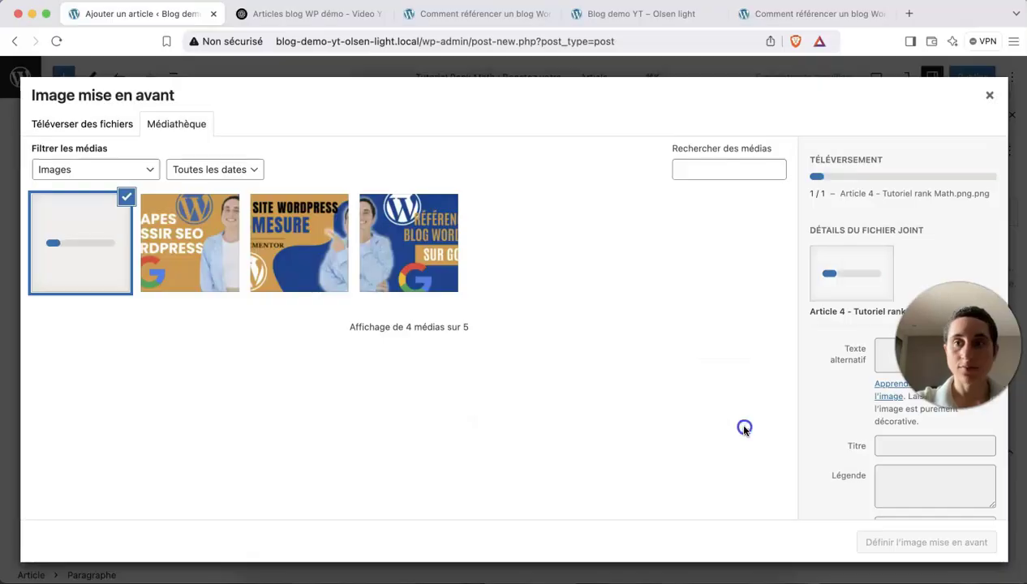
drag(510, 308, 354, 279)
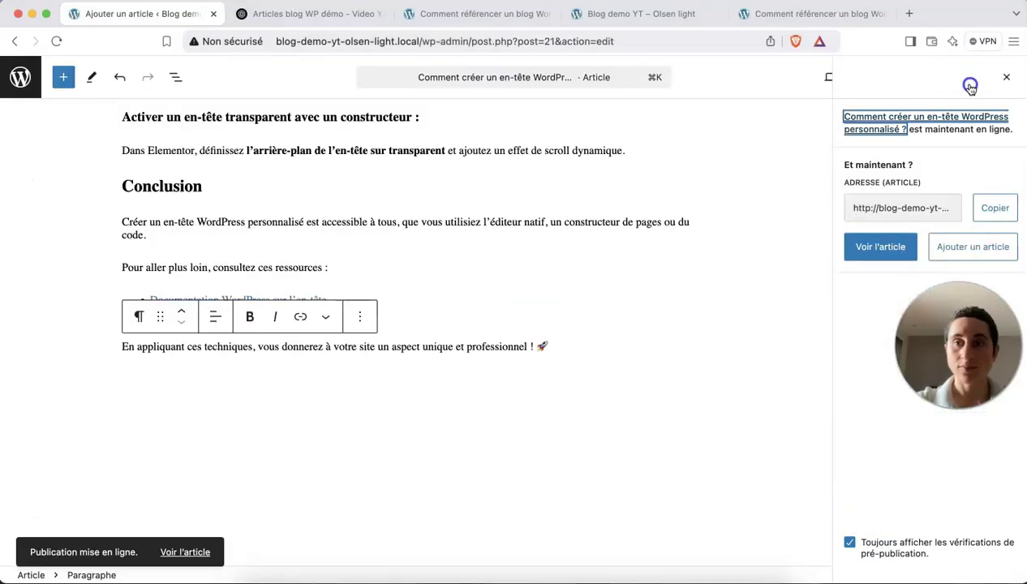
click(24, 82)
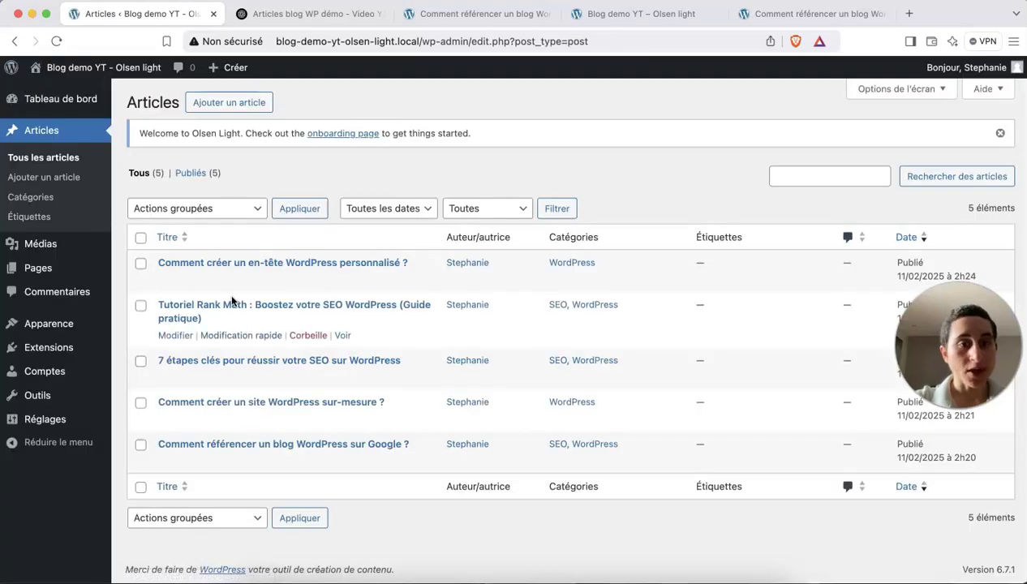
In the Rank Math tutorial, delete every block from 'Vous avez dit :' to the end.
mouse_move(232, 415)
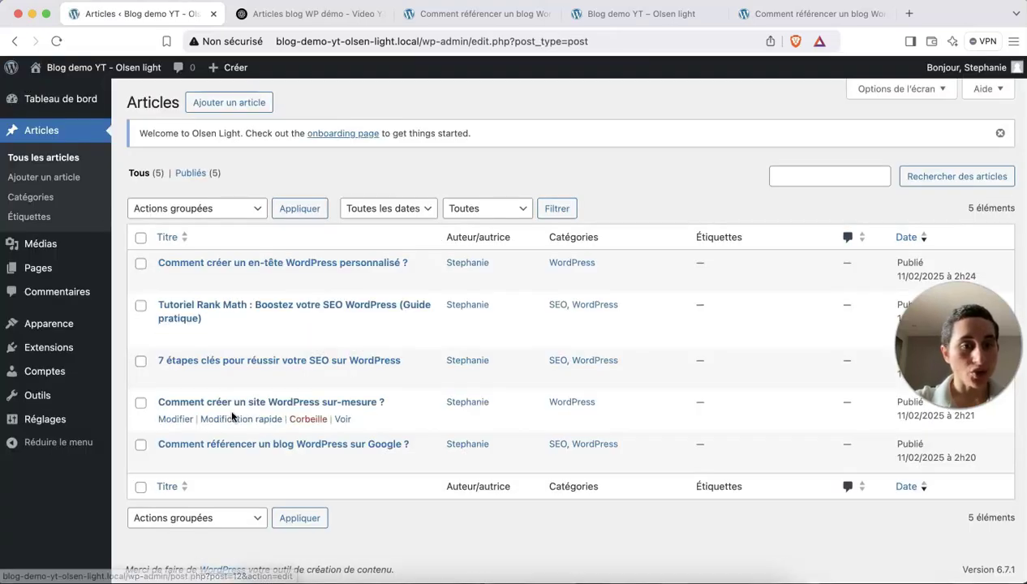
click(219, 308)
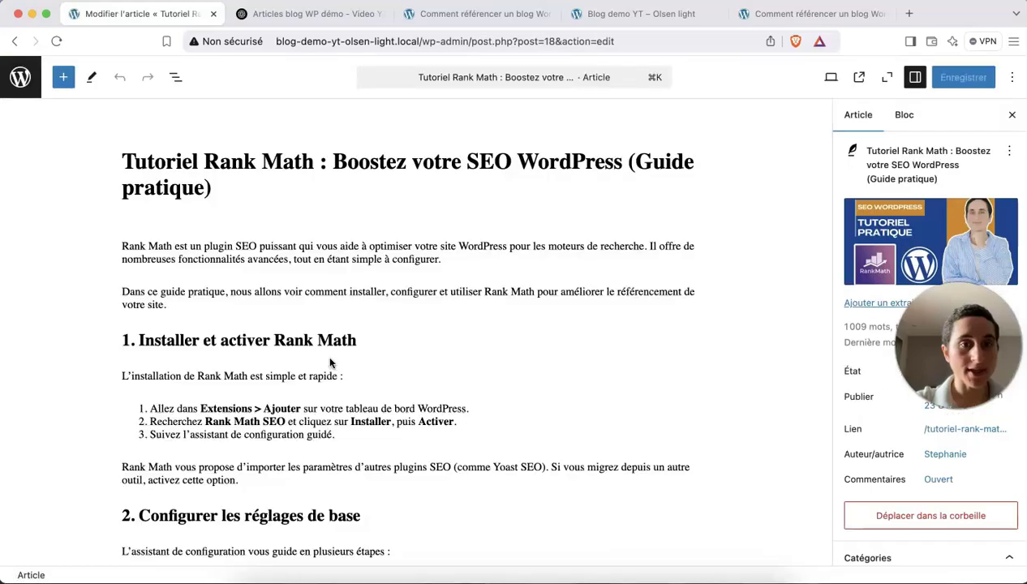
scroll(309, 203, down, 20)
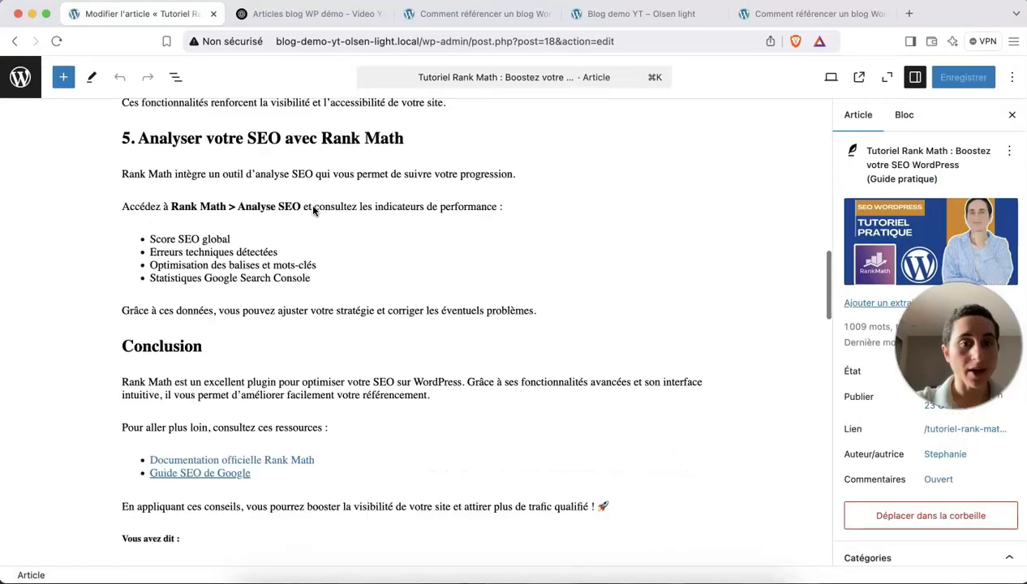
scroll(313, 210, up, 3)
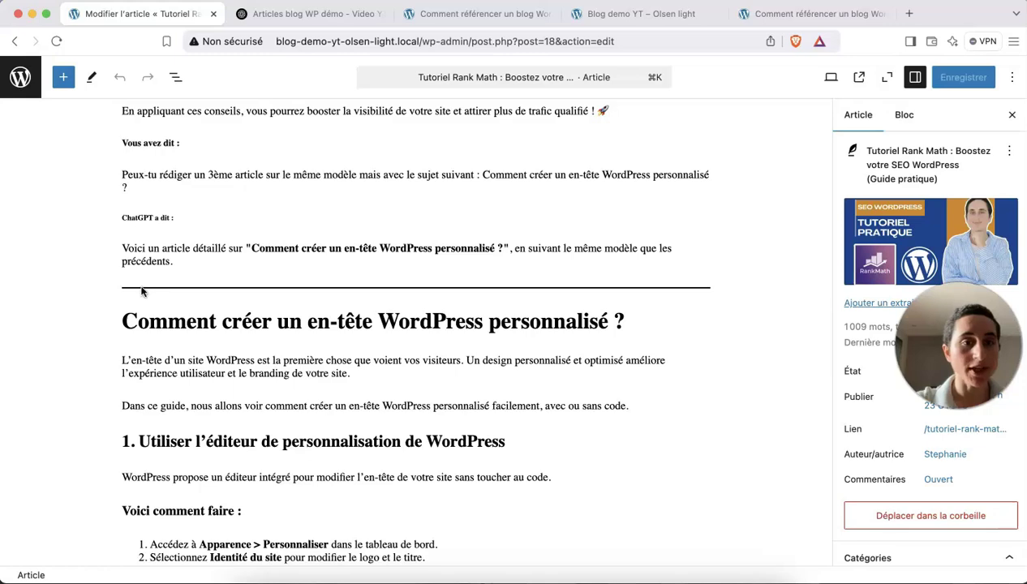
click(173, 261)
shift+click(179, 312)
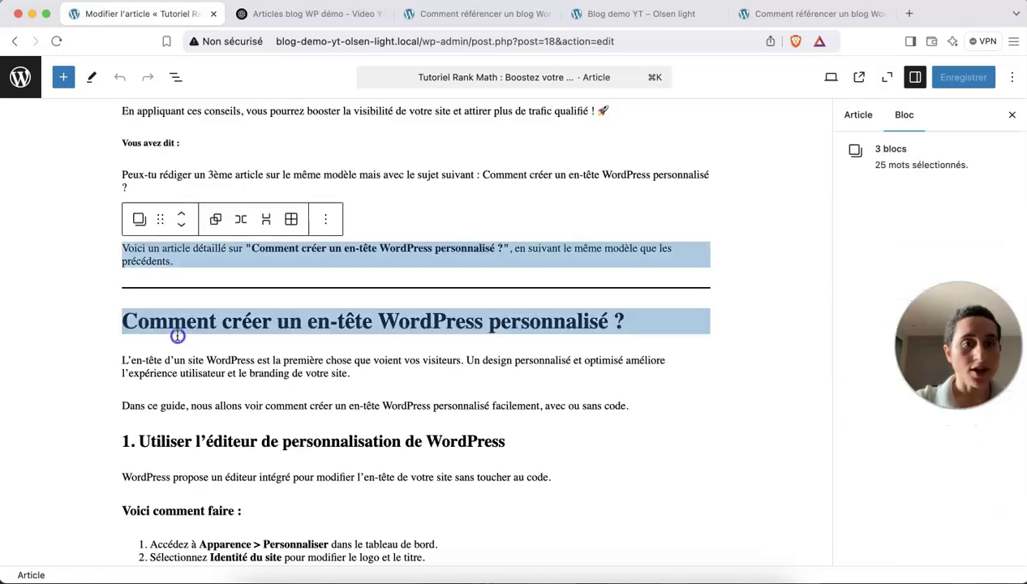
click(161, 291)
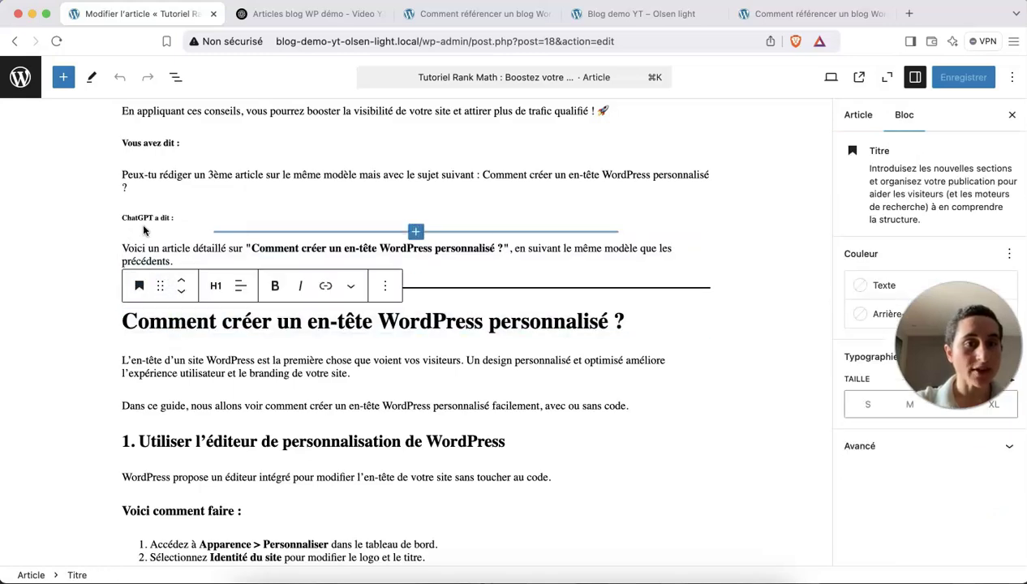
click(248, 144)
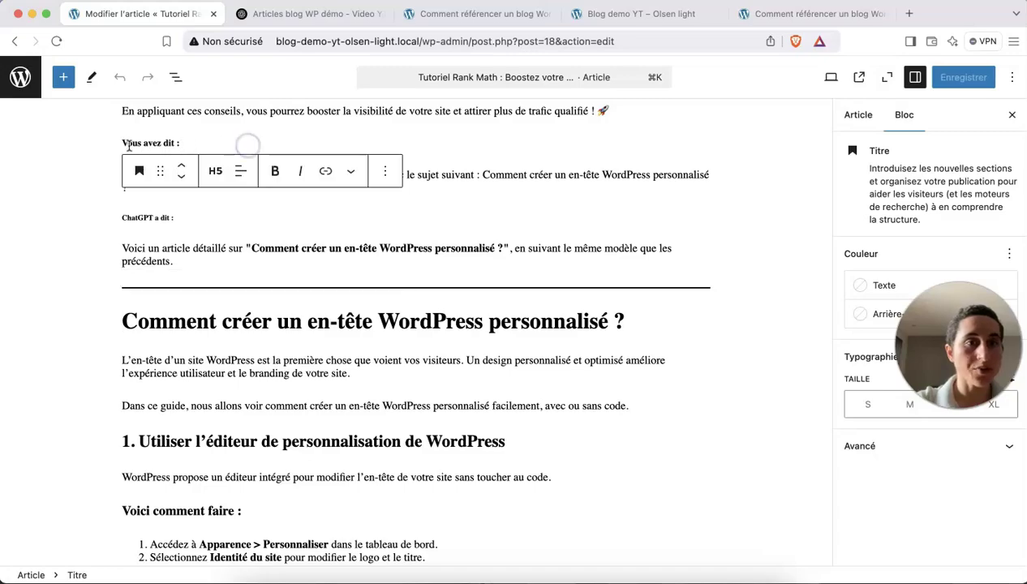
drag(126, 142, 214, 564)
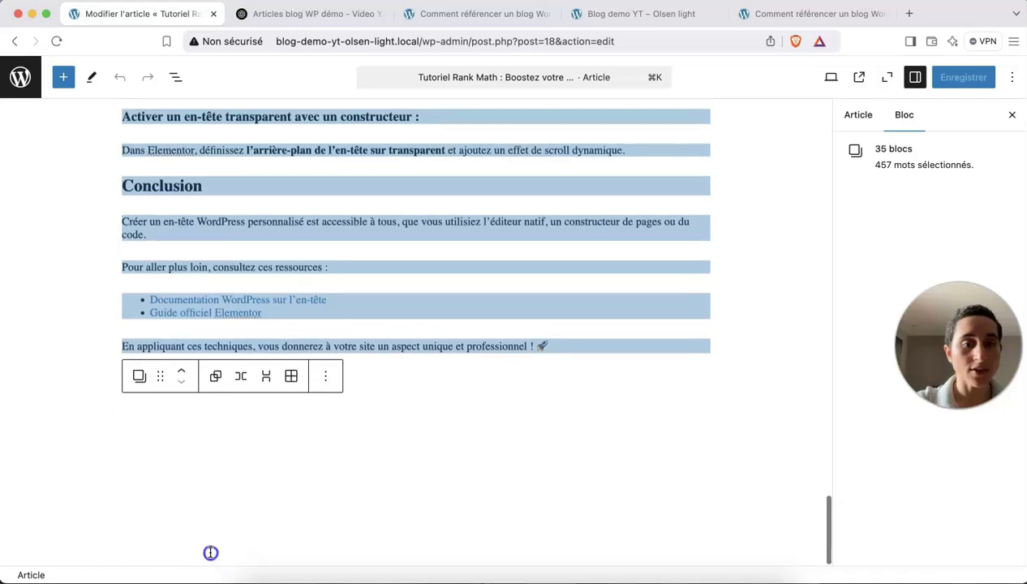
click(327, 377)
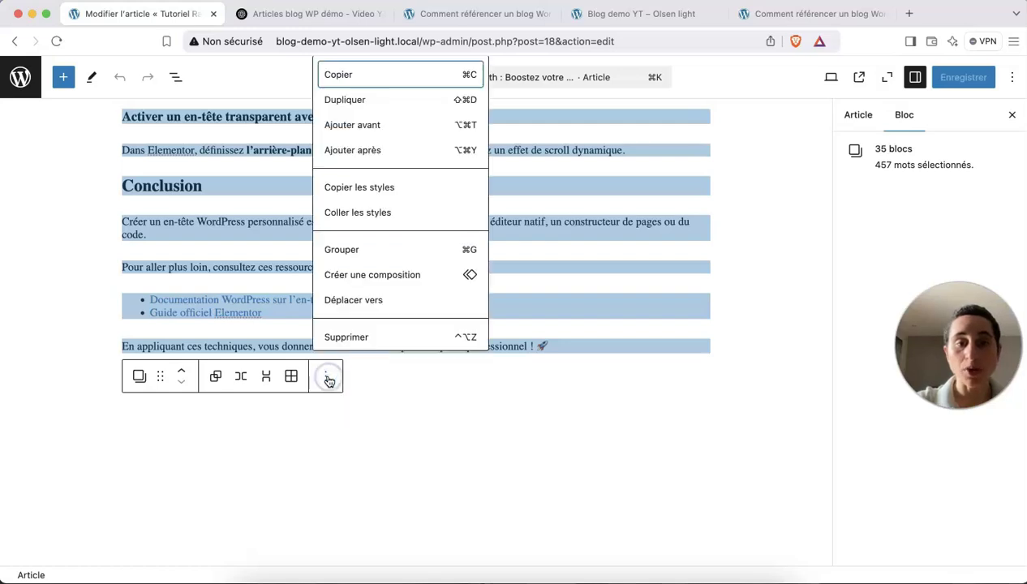
click(349, 333)
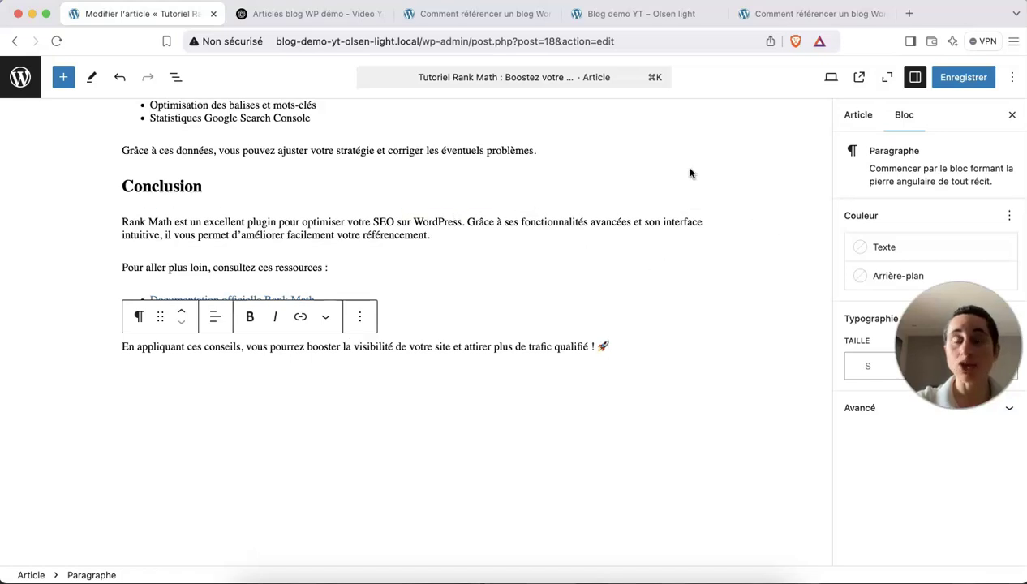
Check the remaining conclusion, save the article, and switch to the live site tab.
click(504, 132)
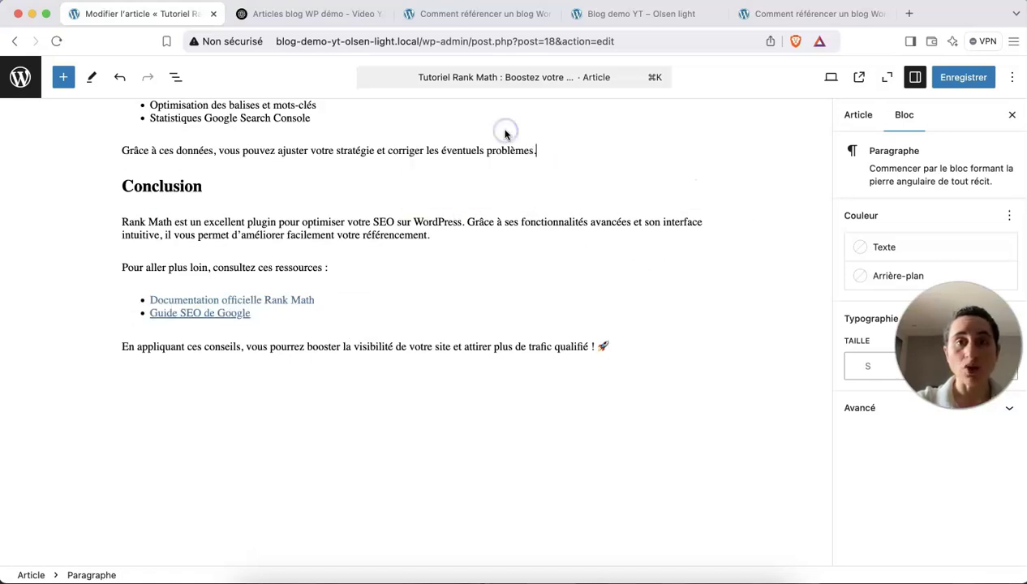
click(389, 209)
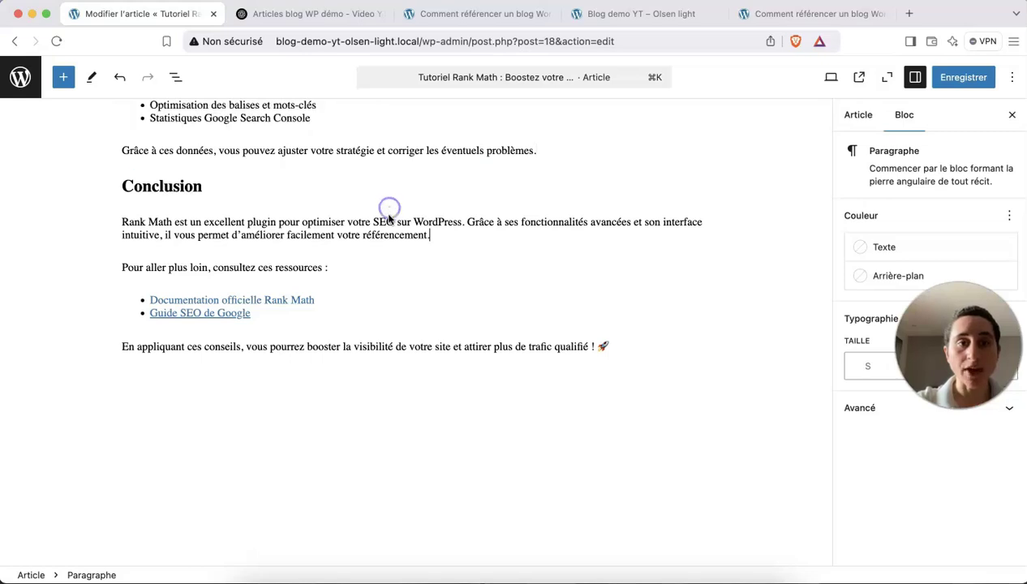
click(959, 77)
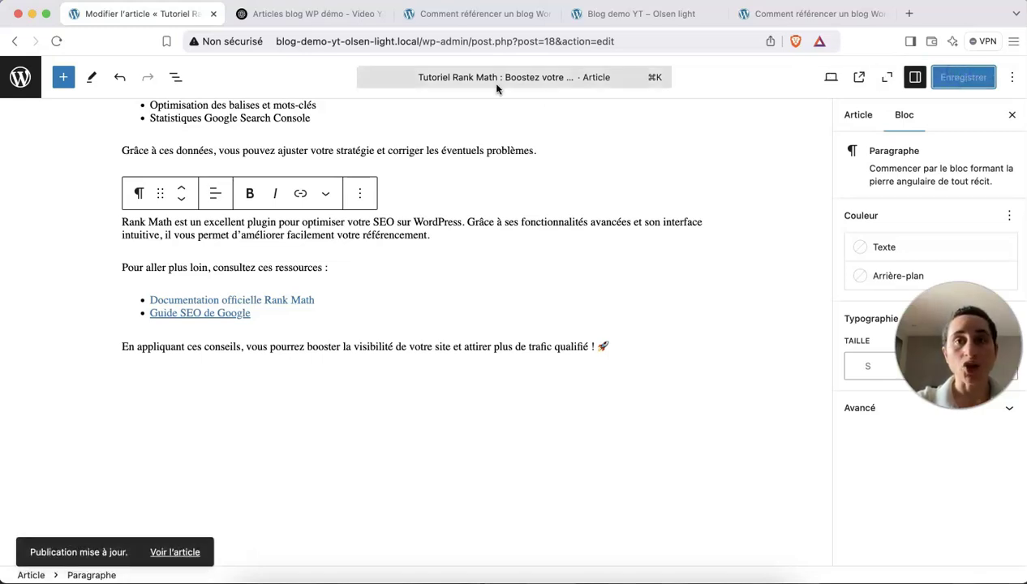
click(663, 14)
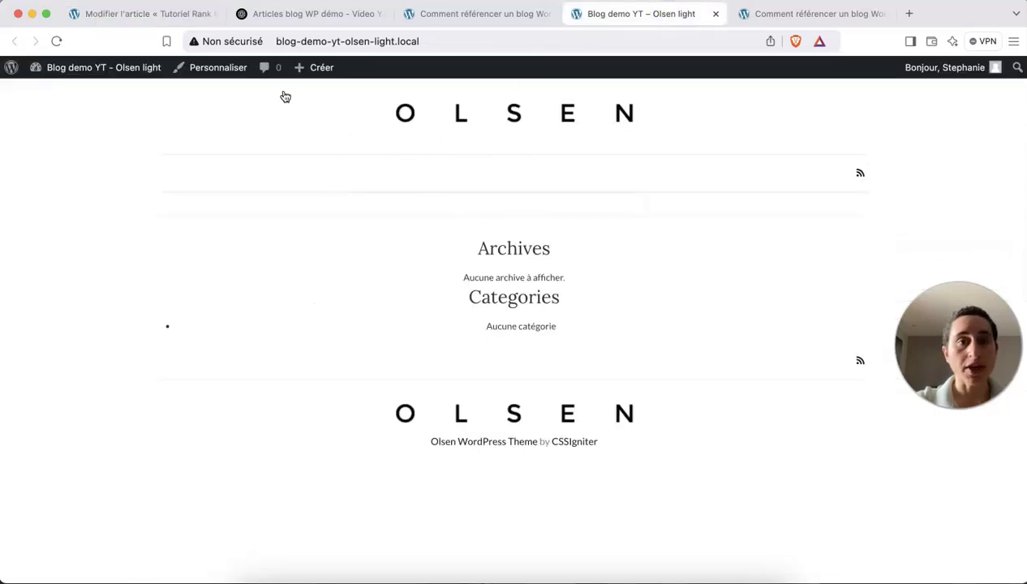
Reload the live home page and scroll through the posts, with the custom header article listed first.
click(459, 43)
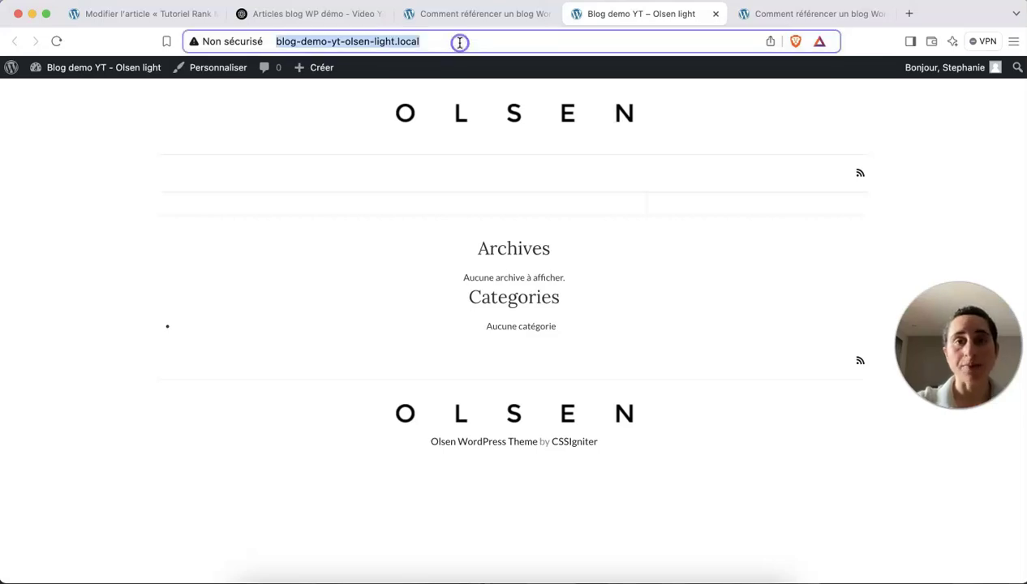
key(Return)
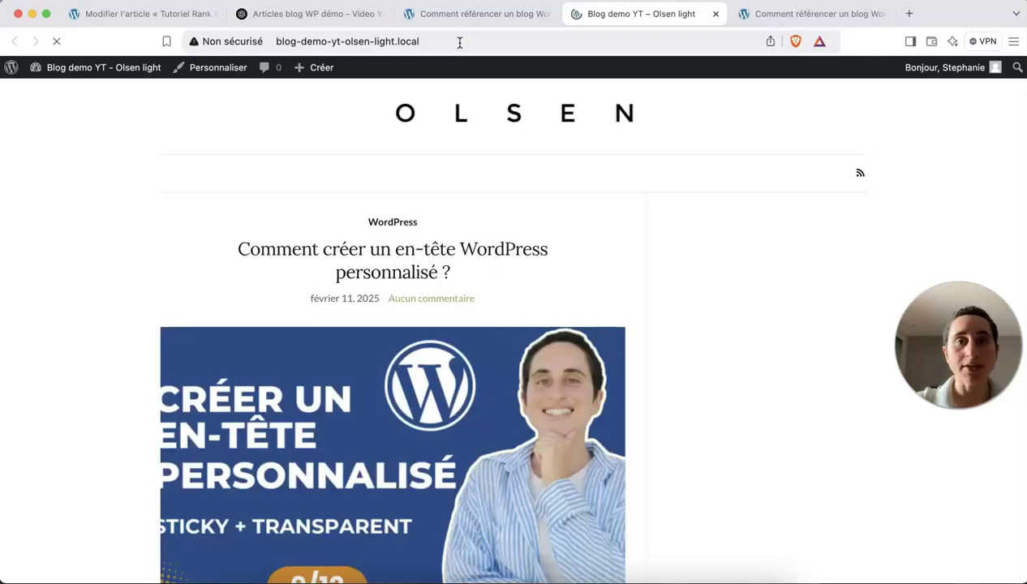
scroll(538, 250, down, 3)
scroll(539, 252, down, 15)
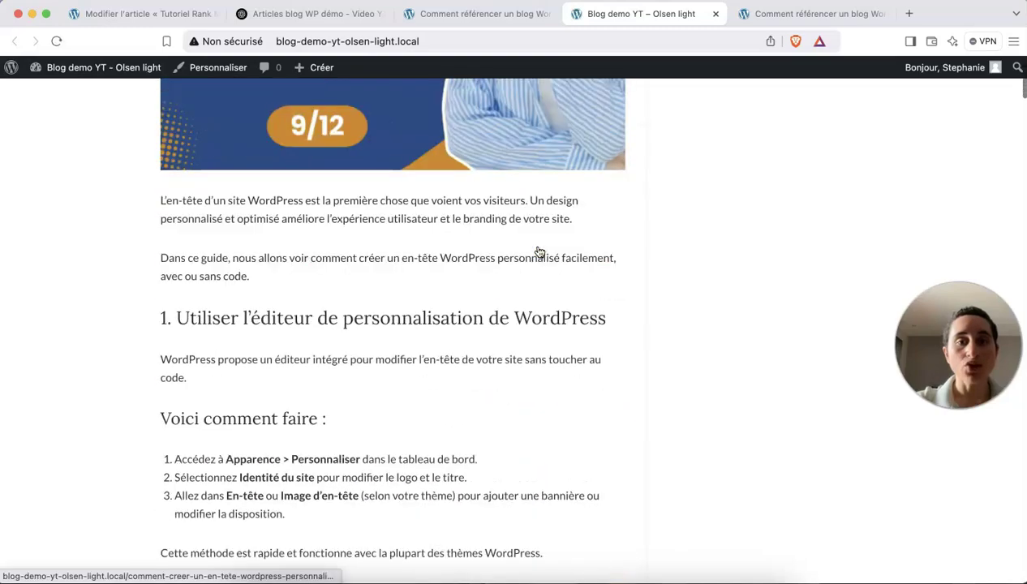
scroll(540, 252, down, 20)
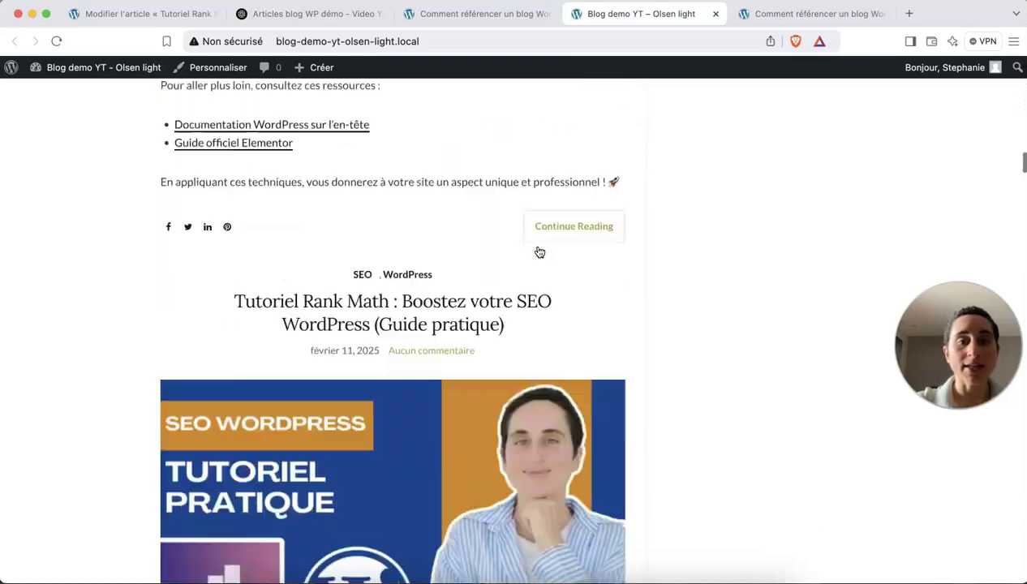
scroll(539, 252, down, 6)
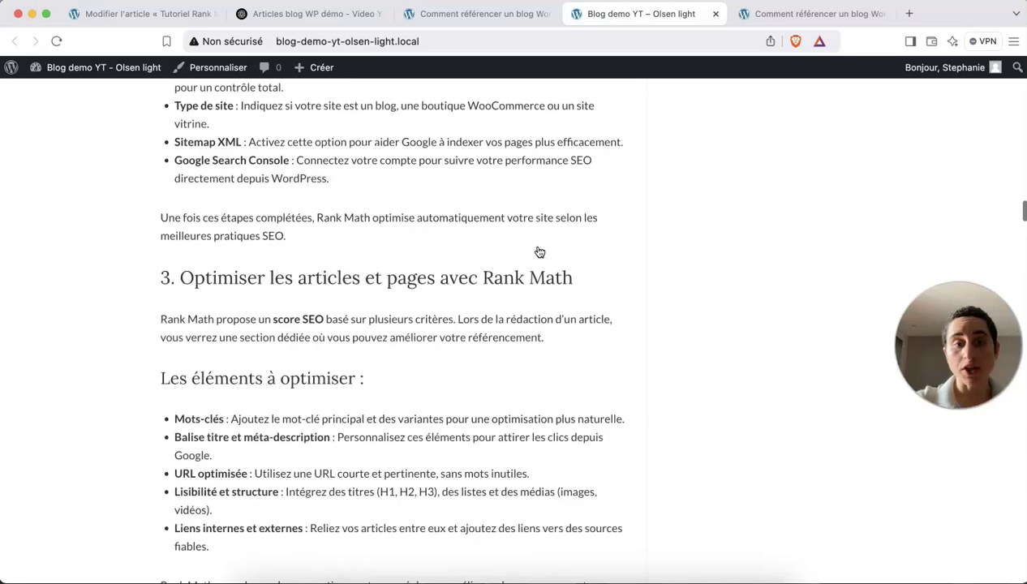
scroll(311, 332, up, 20)
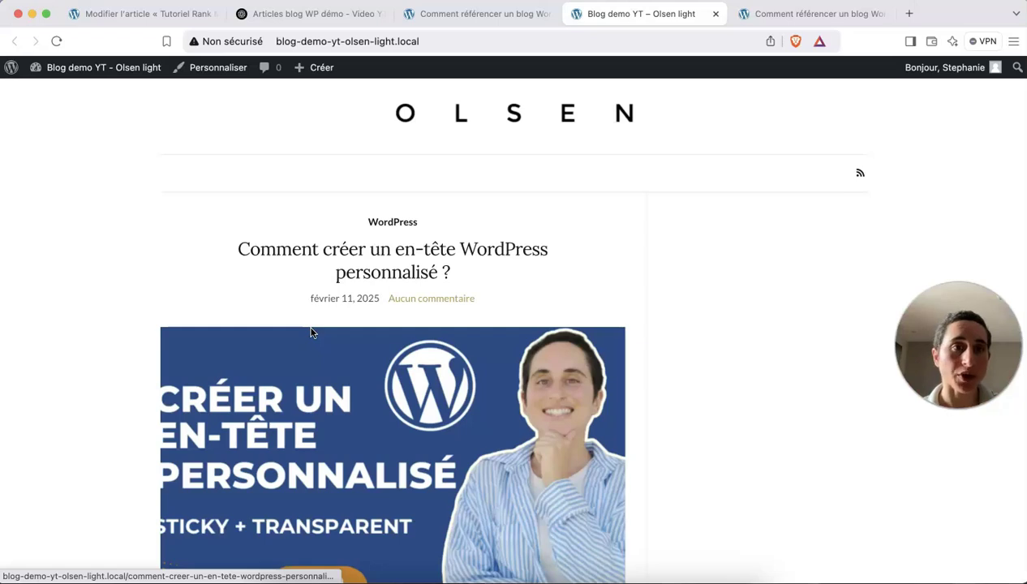
Leave the article editor and start a new page from Pages > Ajouter une page.
click(180, 14)
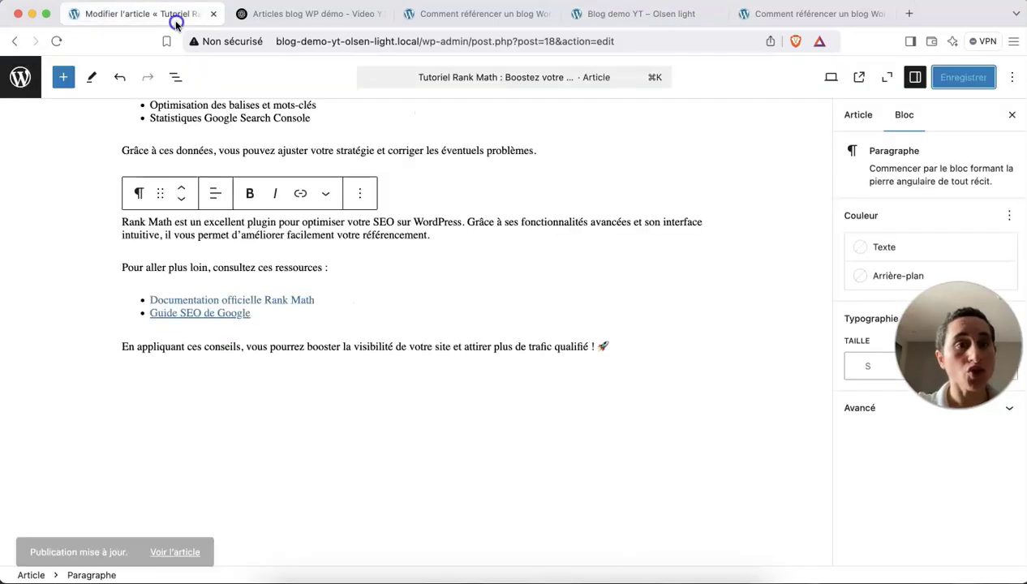
click(27, 78)
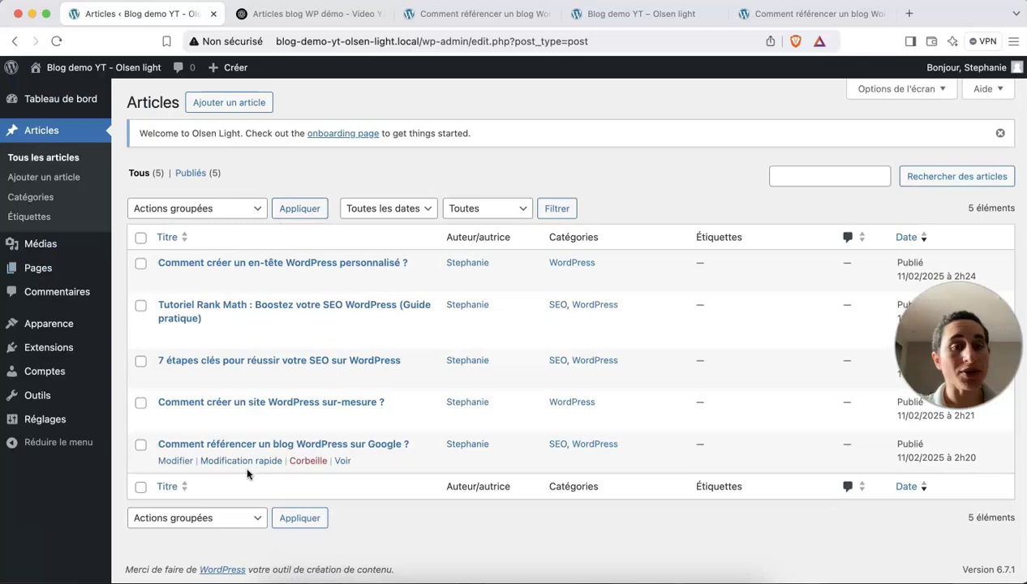
mouse_move(59, 274)
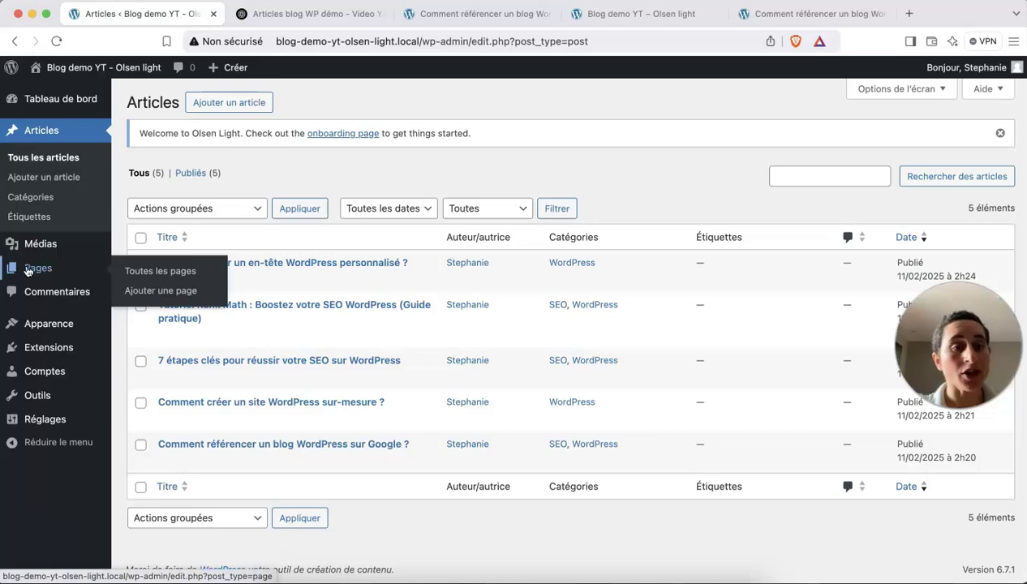
click(159, 293)
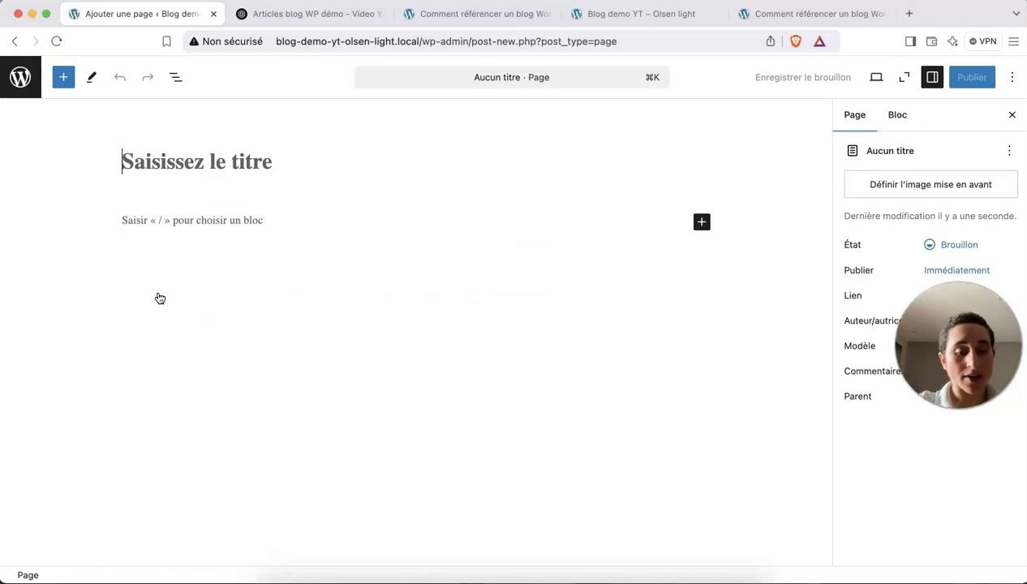
Title the new page 'A propos' and bring up the block library.
text(A propos)
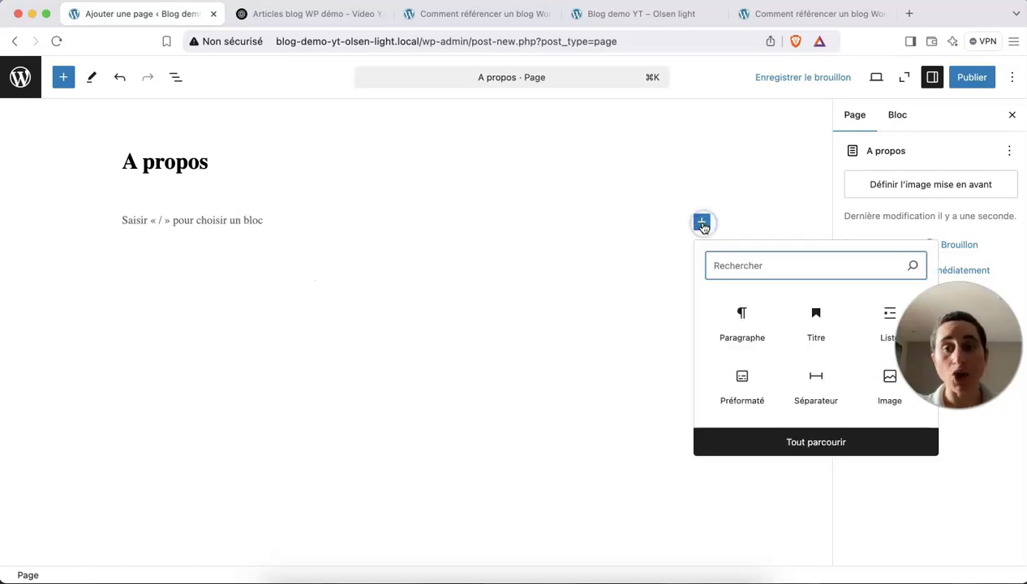
click(814, 442)
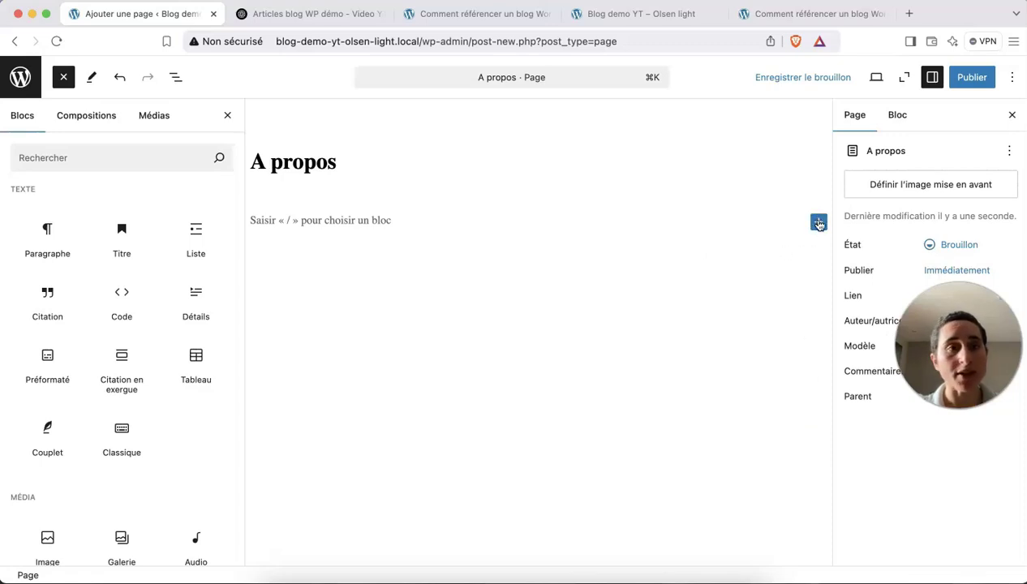
click(65, 77)
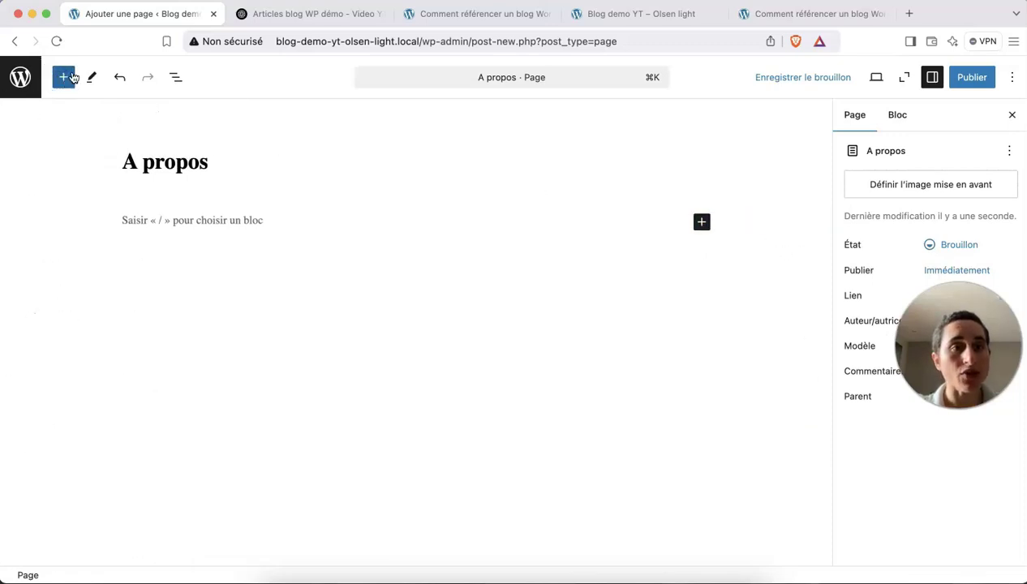
click(66, 80)
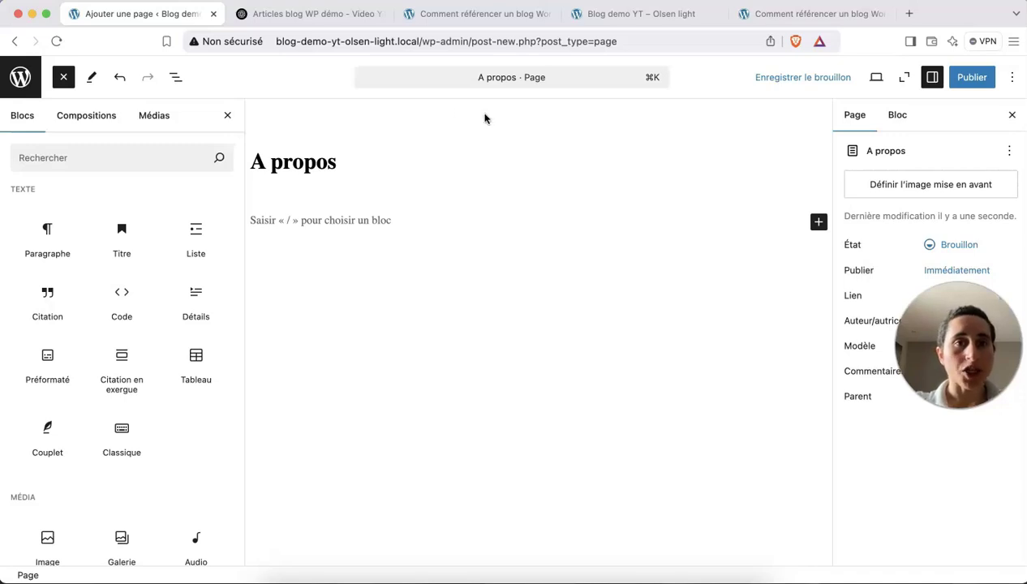
Open the 'Page À Propos blog WP démo' ChatGPT chat and select the three introduction paragraphs.
click(305, 15)
click(99, 200)
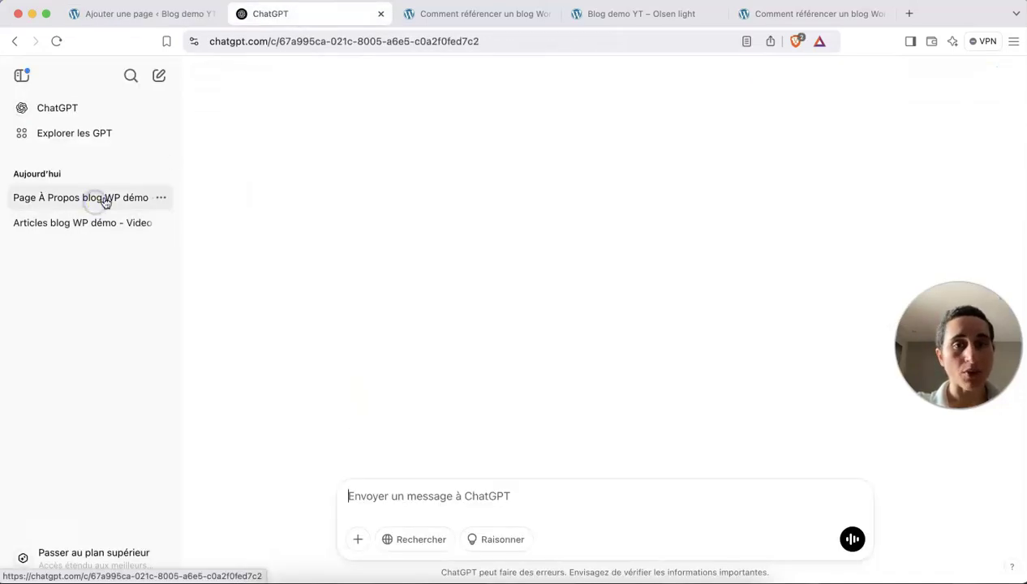
scroll(458, 292, up, 20)
scroll(458, 292, up, 2)
scroll(458, 292, down, 15)
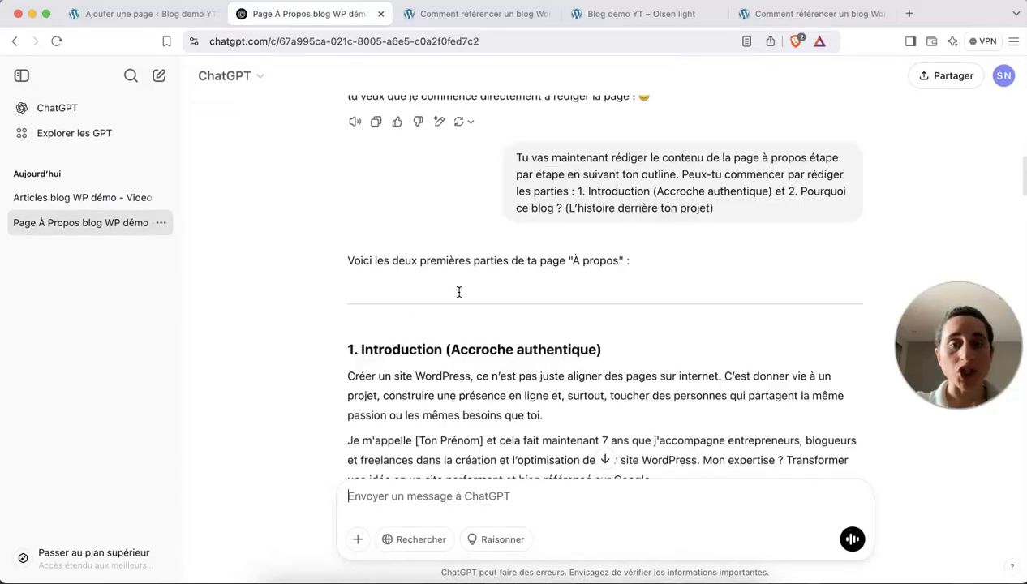
scroll(458, 292, down, 8)
scroll(438, 341, up, 4)
click(429, 362)
drag(429, 362, 324, 185)
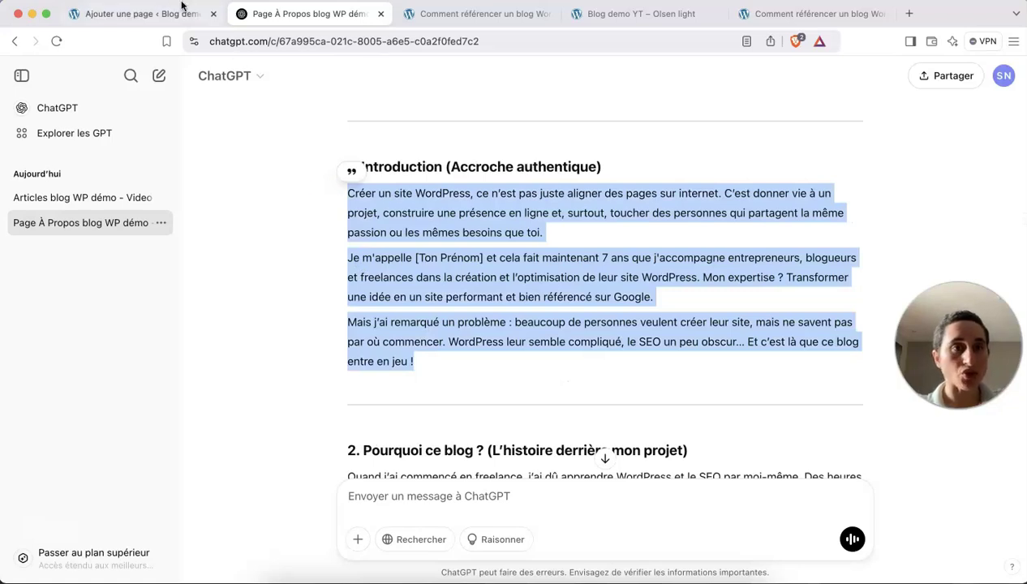
click(172, 14)
Paste the three introduction paragraphs into the A propos page.
click(256, 220)
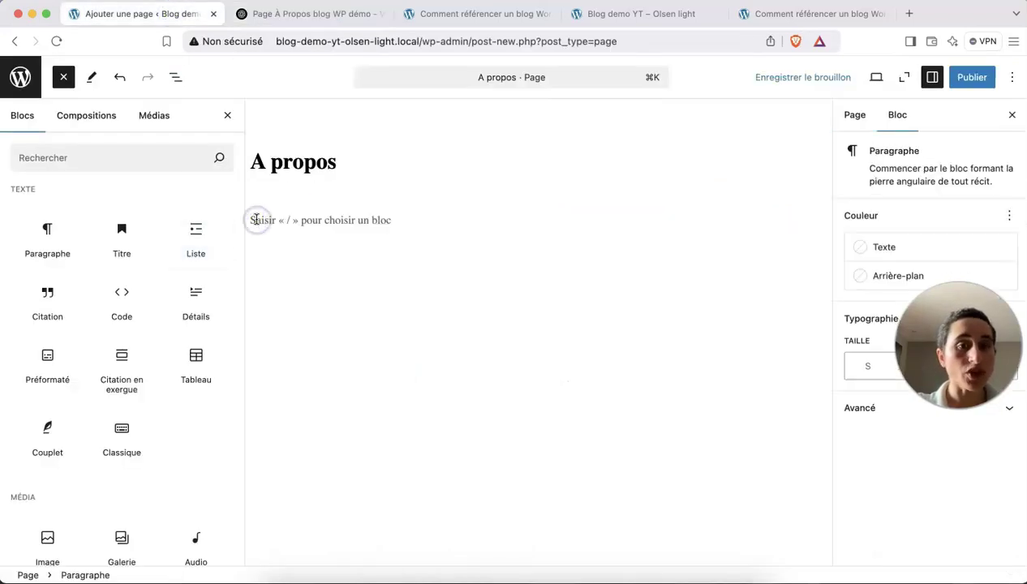
key(super+v)
click(227, 115)
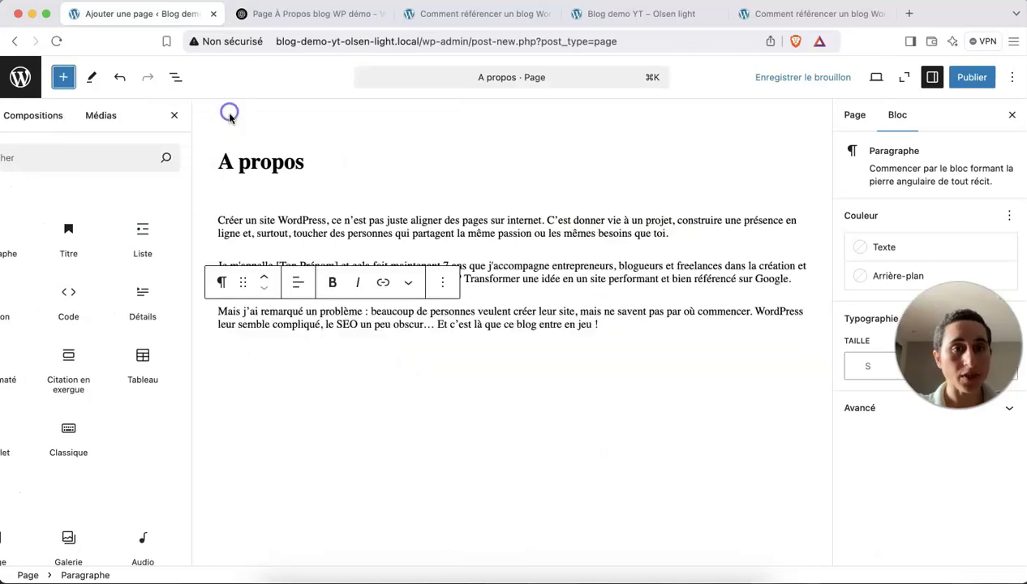
Add an empty block after the third paragraph and search the block inserter for 'imag'.
click(503, 311)
click(506, 322)
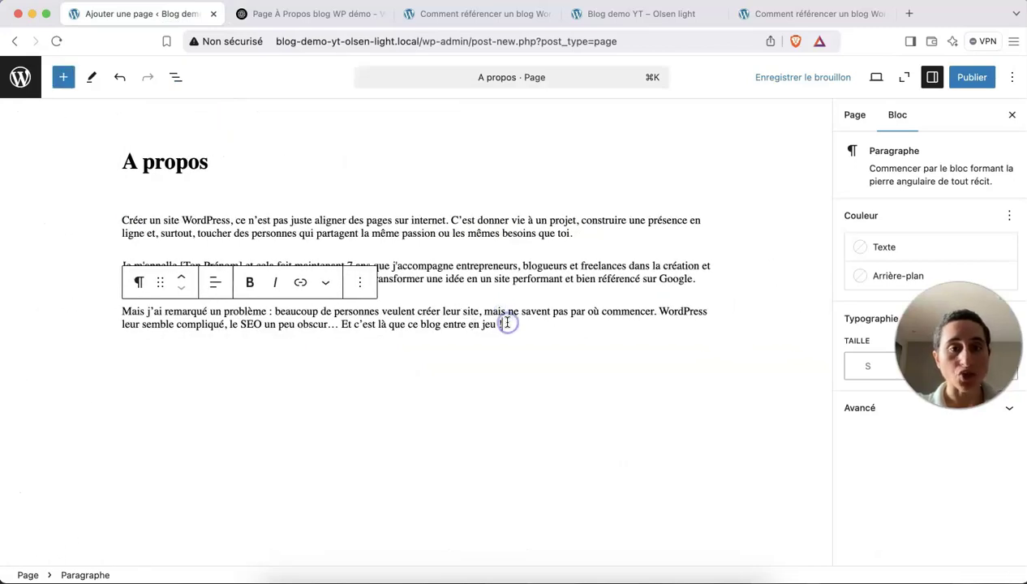
key(Return)
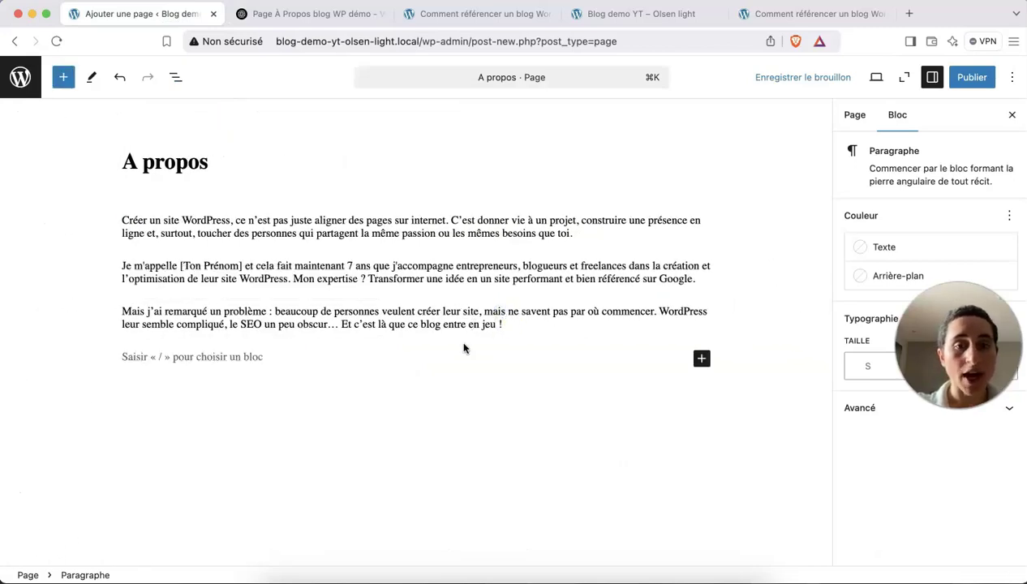
click(700, 360)
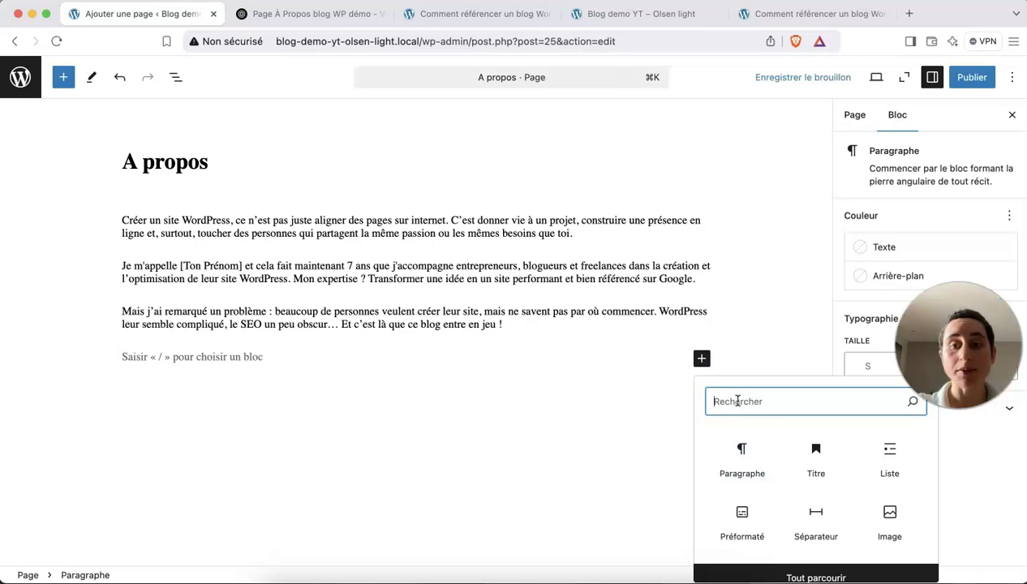
text(i)
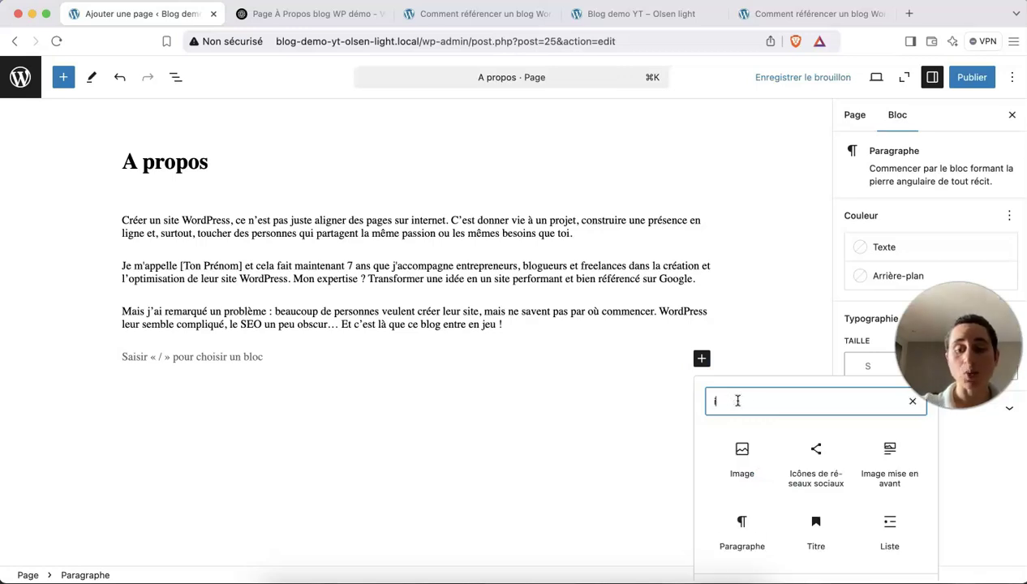
text(mag)
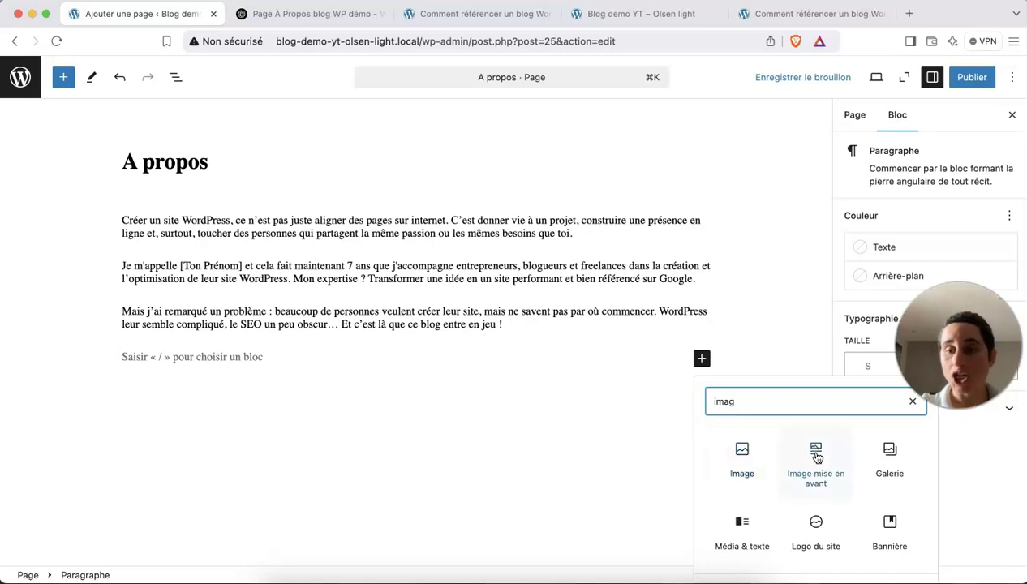
Insert an Image block and upload photo accueil rond.jpg into it.
click(735, 460)
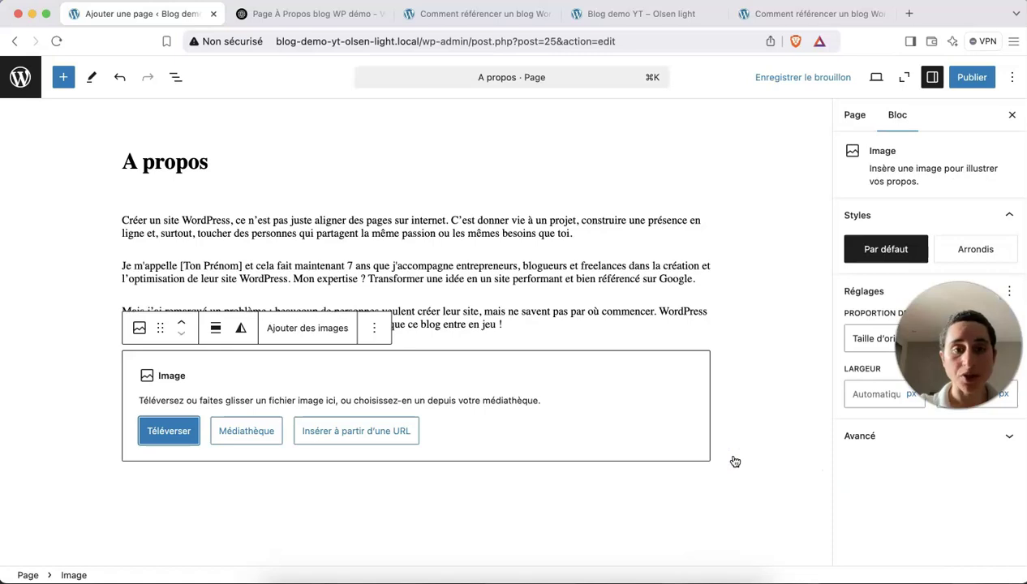
click(170, 437)
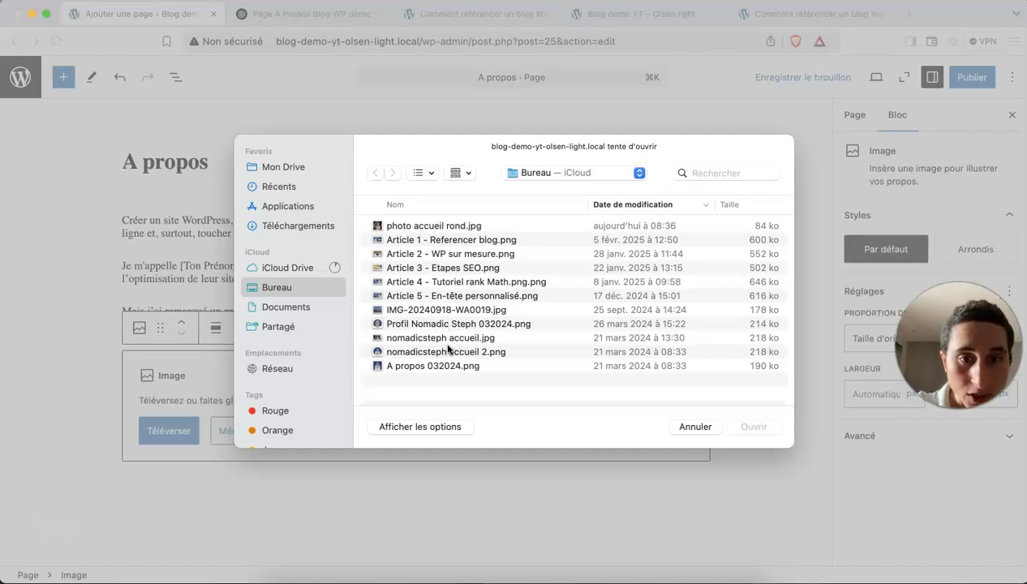
click(408, 225)
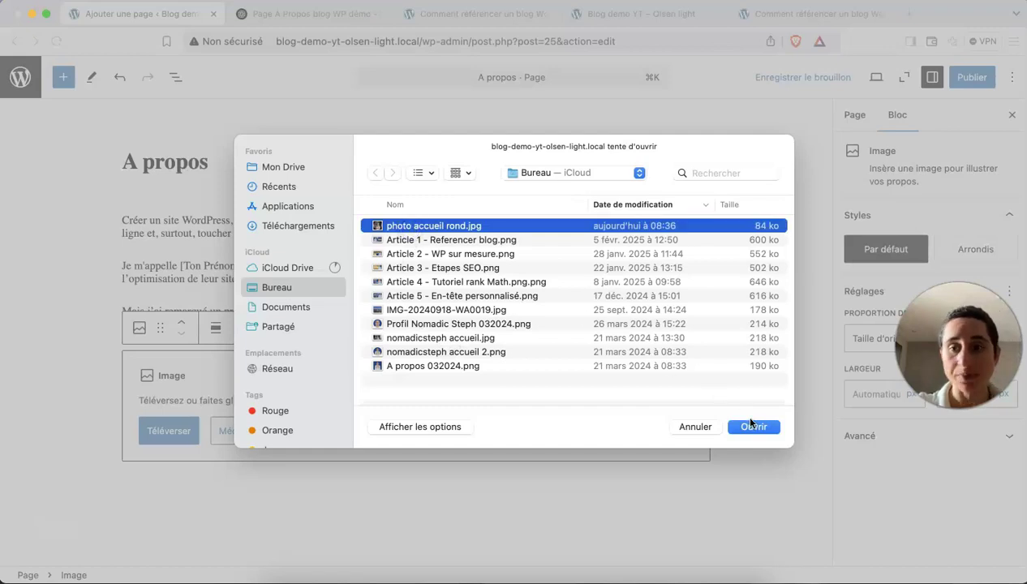
click(752, 427)
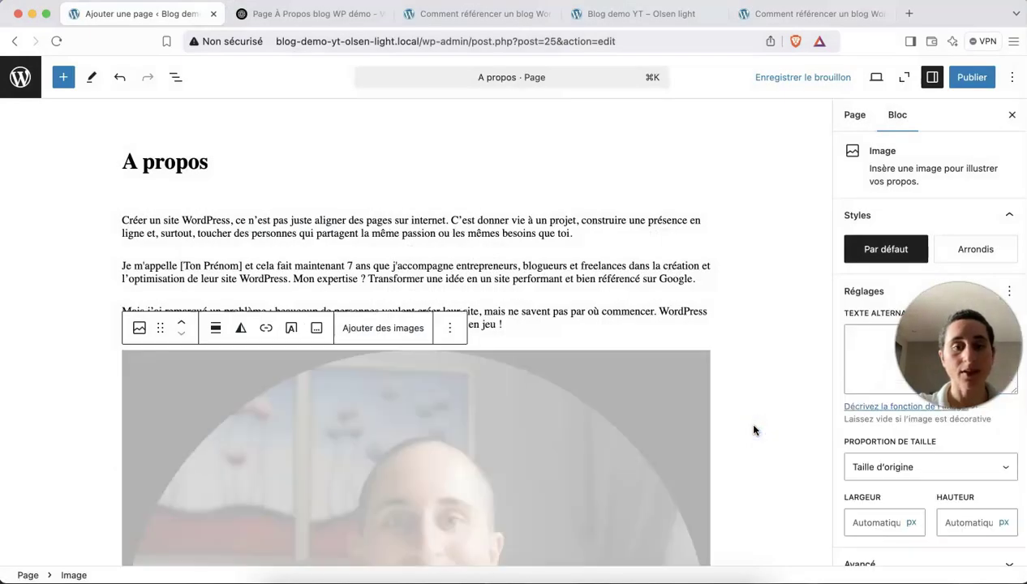
scroll(589, 376, down, 5)
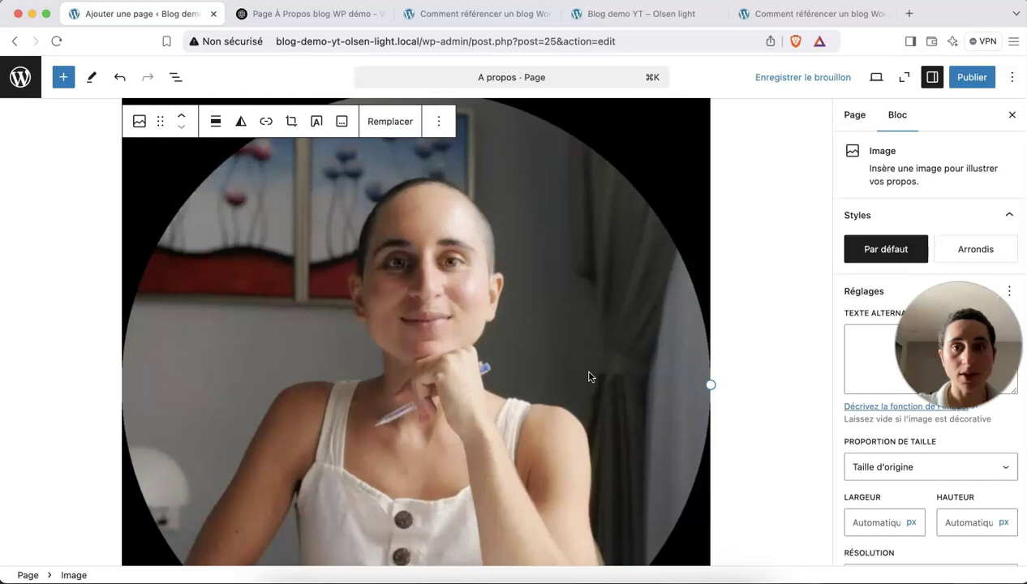
scroll(589, 376, up, 4)
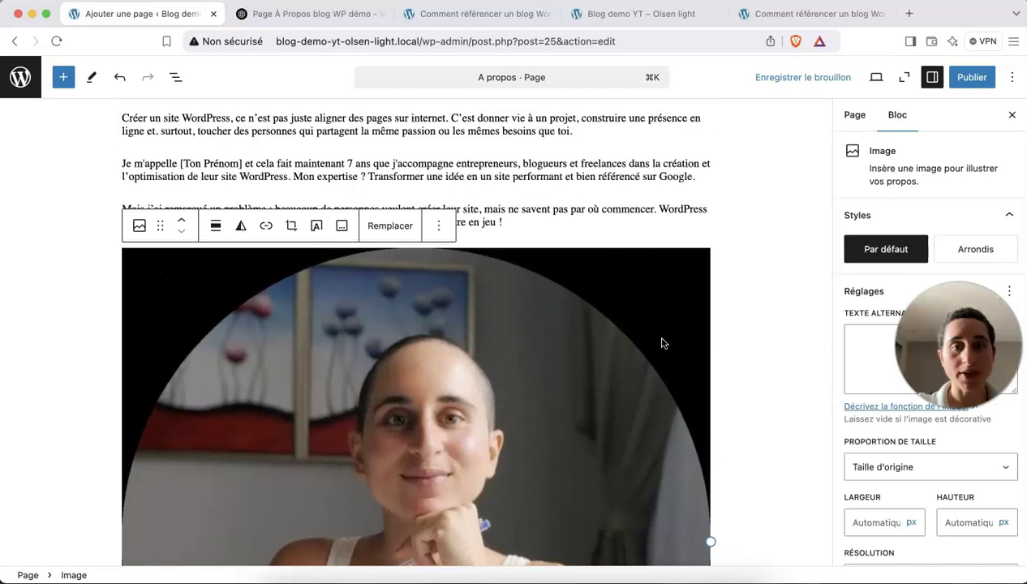
Replace the image with nomadicsteph accueil.jpg uploaded from the computer.
click(397, 231)
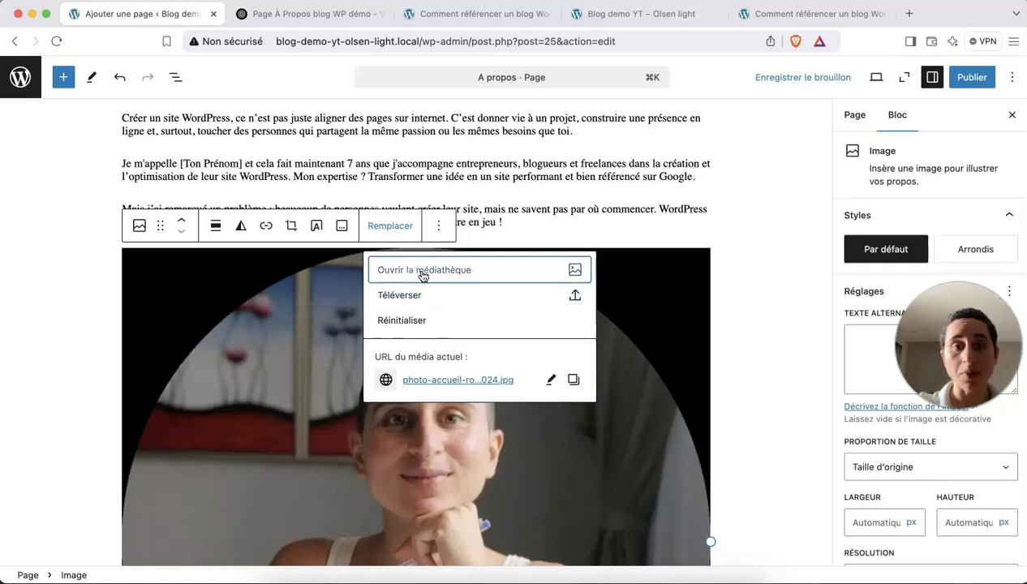
click(409, 297)
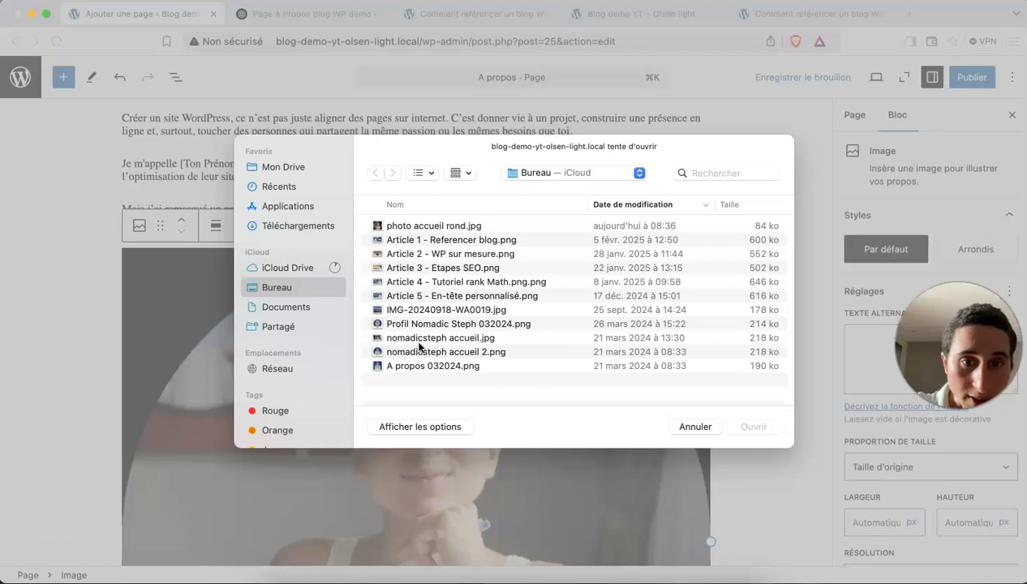
click(419, 337)
click(754, 427)
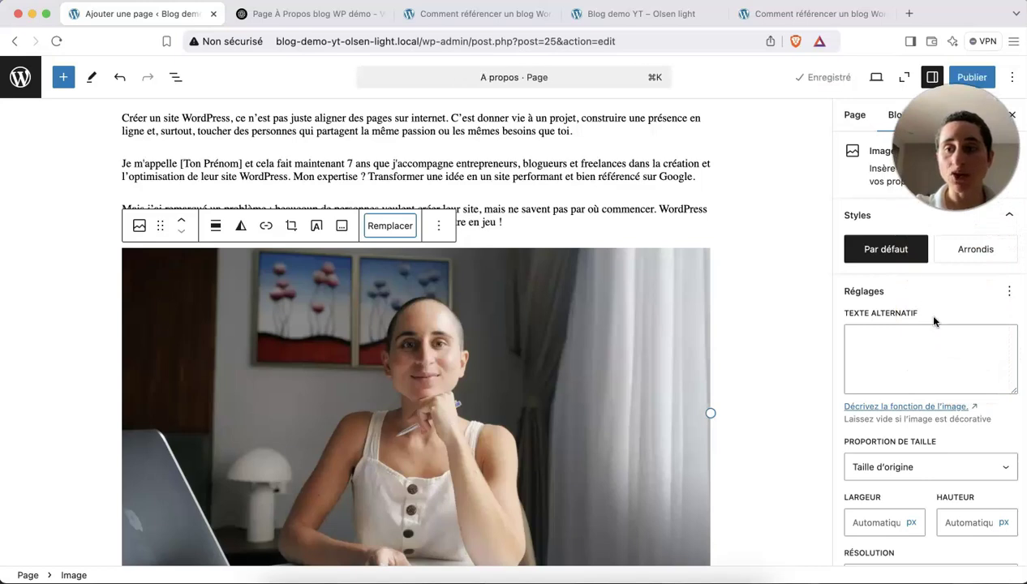
Set the image resolution to Taille originale and the proportion to Carré - 1:1.
scroll(933, 321, down, 3)
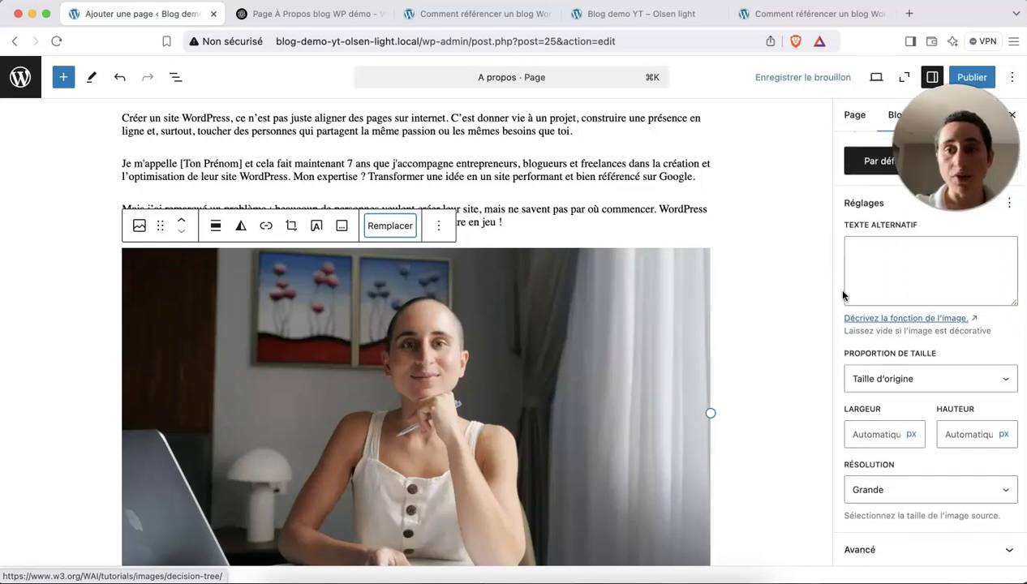
click(887, 482)
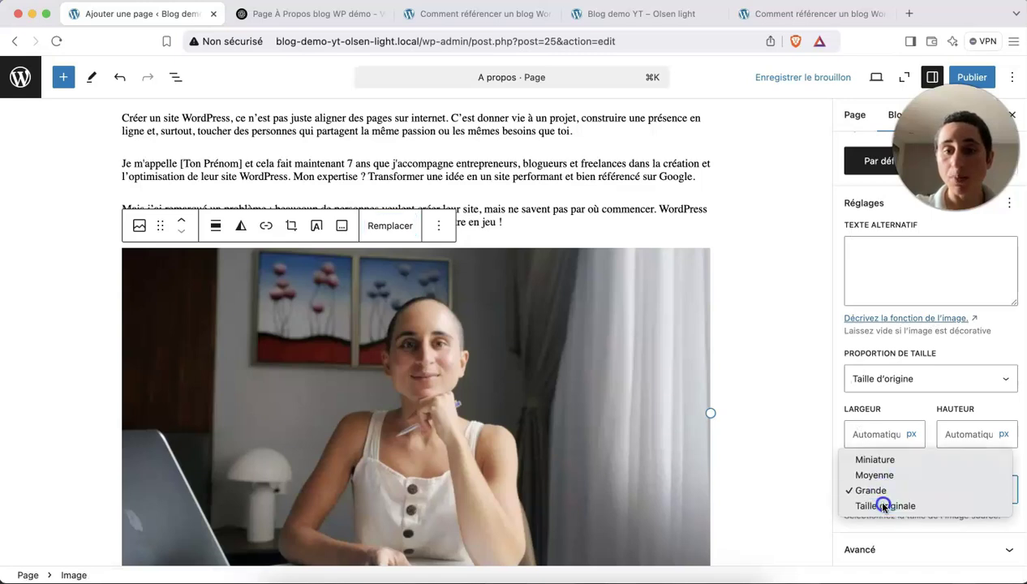
click(883, 504)
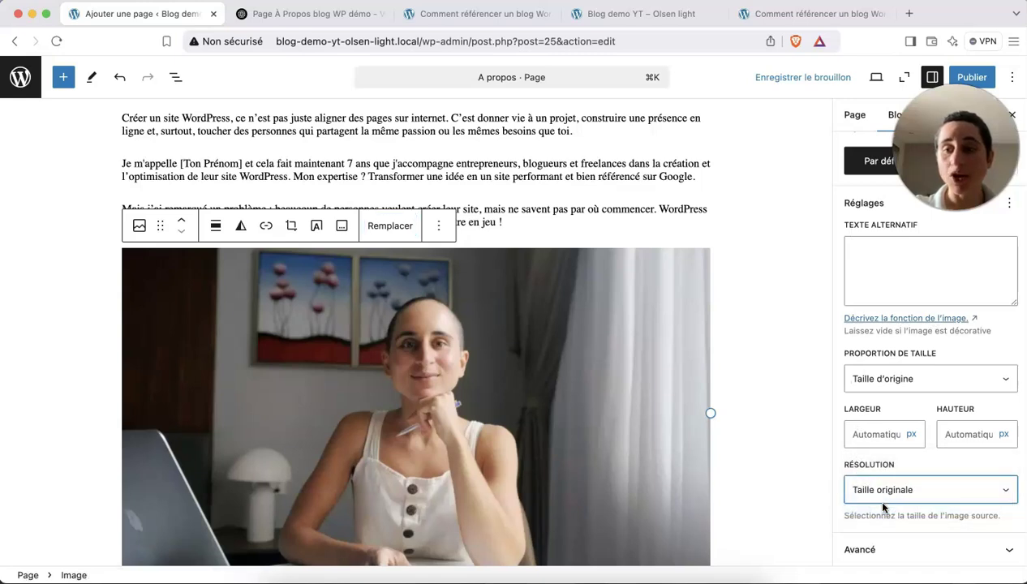
scroll(861, 361, up, 1)
scroll(863, 357, down, 1)
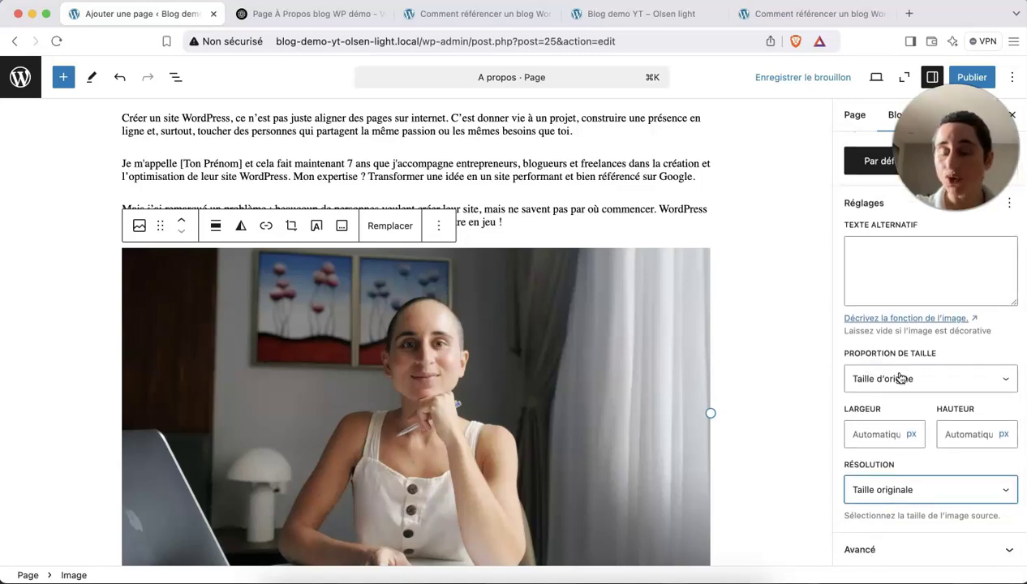
click(897, 378)
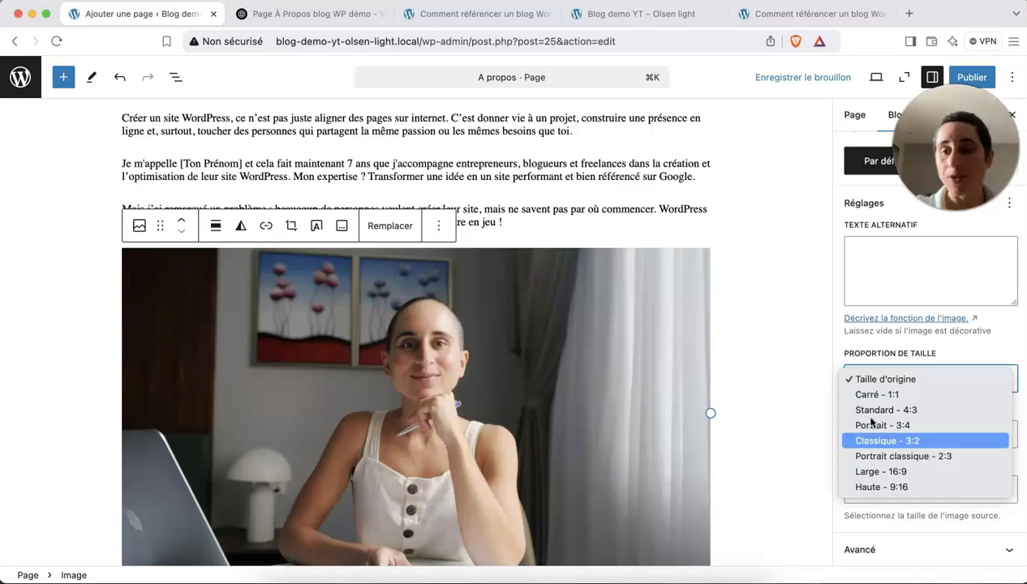
click(860, 396)
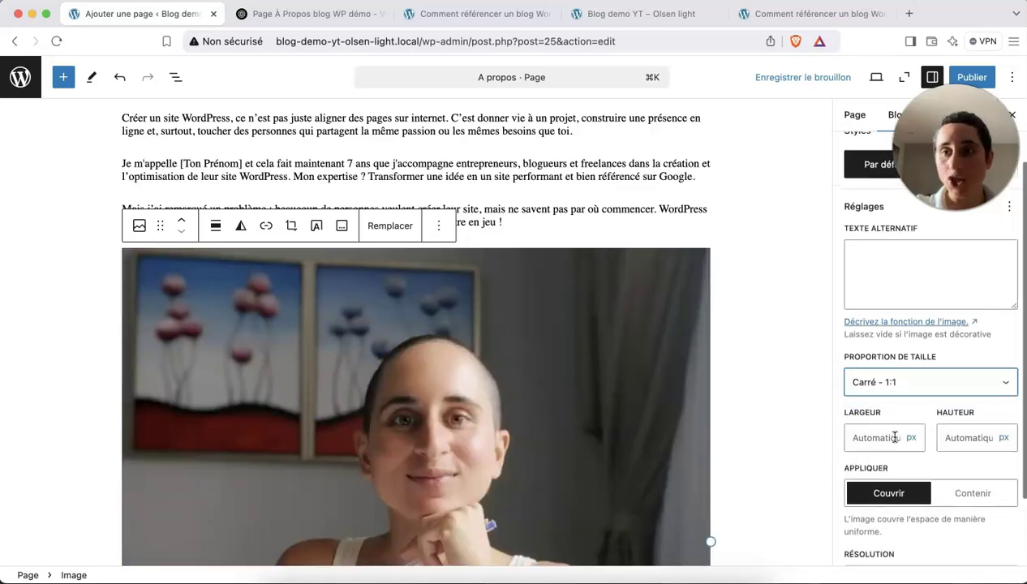
Apply the Arrondis style to make the photo round and set its width to 250.
scroll(900, 365, up, 2)
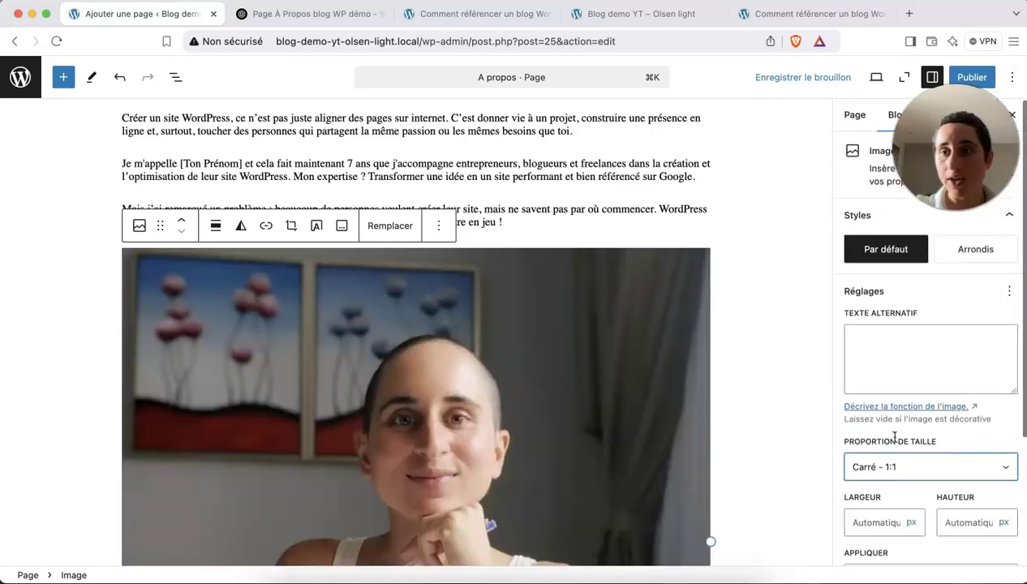
click(970, 258)
scroll(559, 430, down, 3)
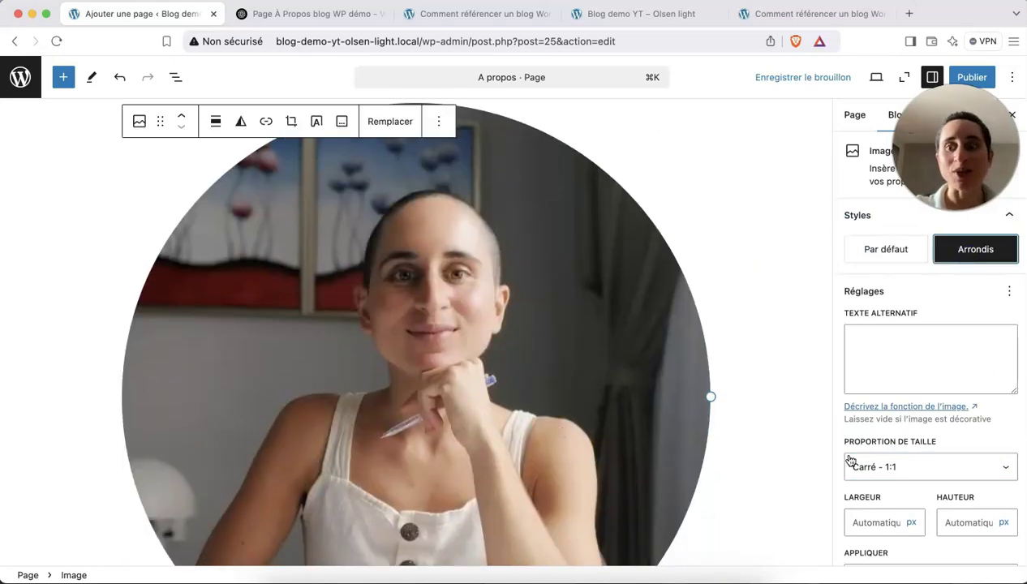
scroll(849, 460, down, 1)
click(870, 478)
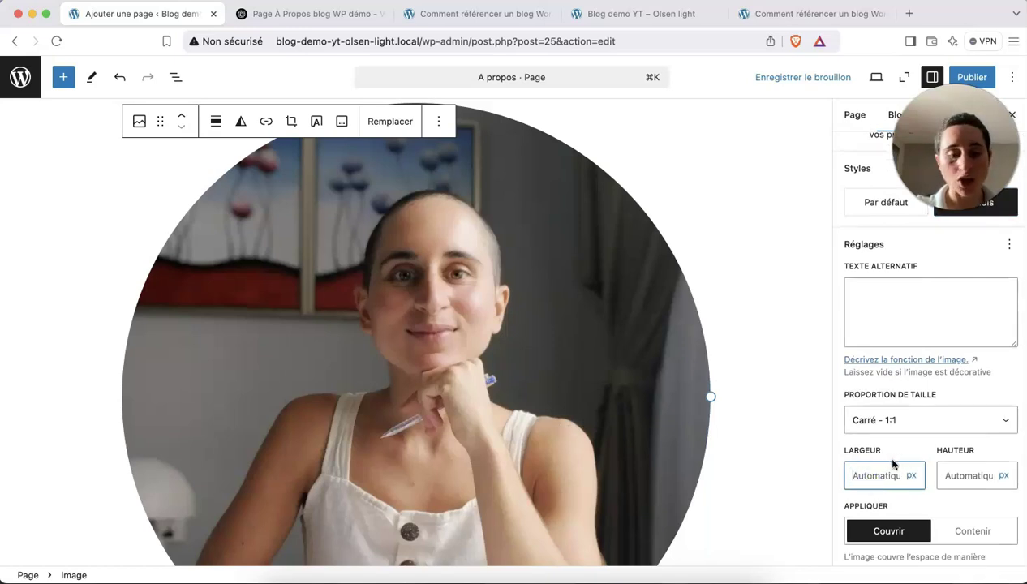
text(250)
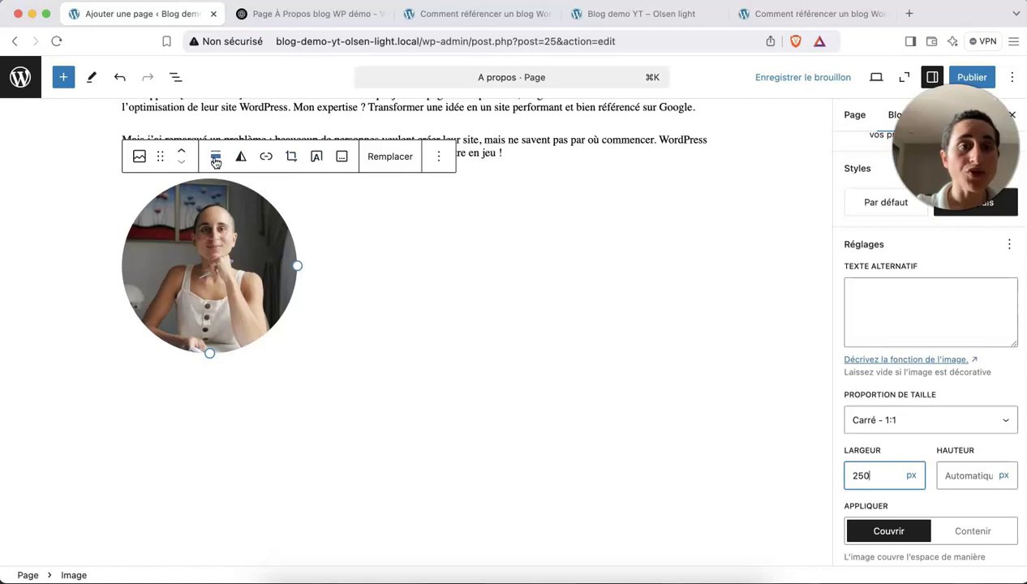
Centre the photo, move it above the 'Mais j'ai remarqué' paragraph, and save the draft.
click(215, 161)
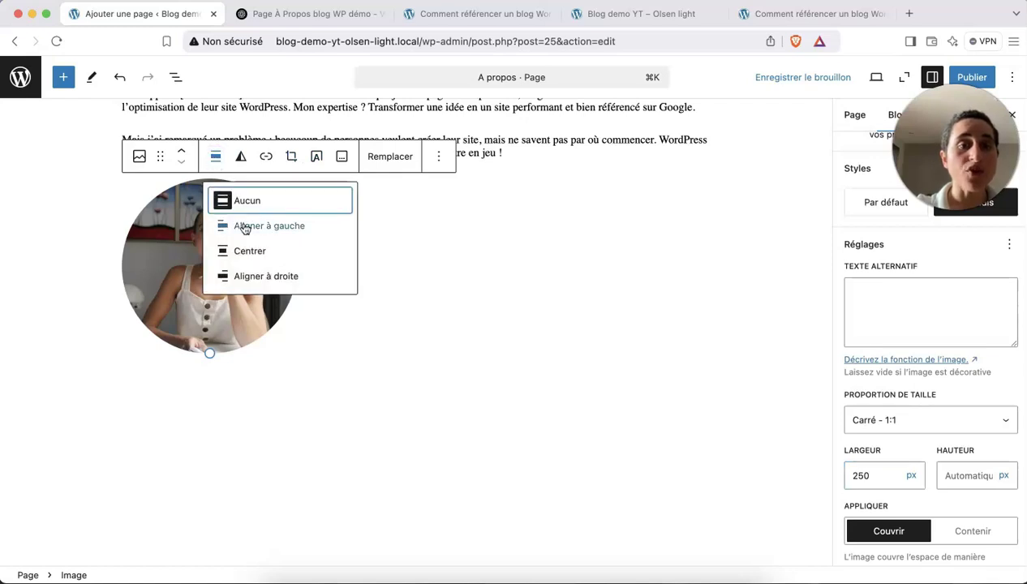
click(248, 251)
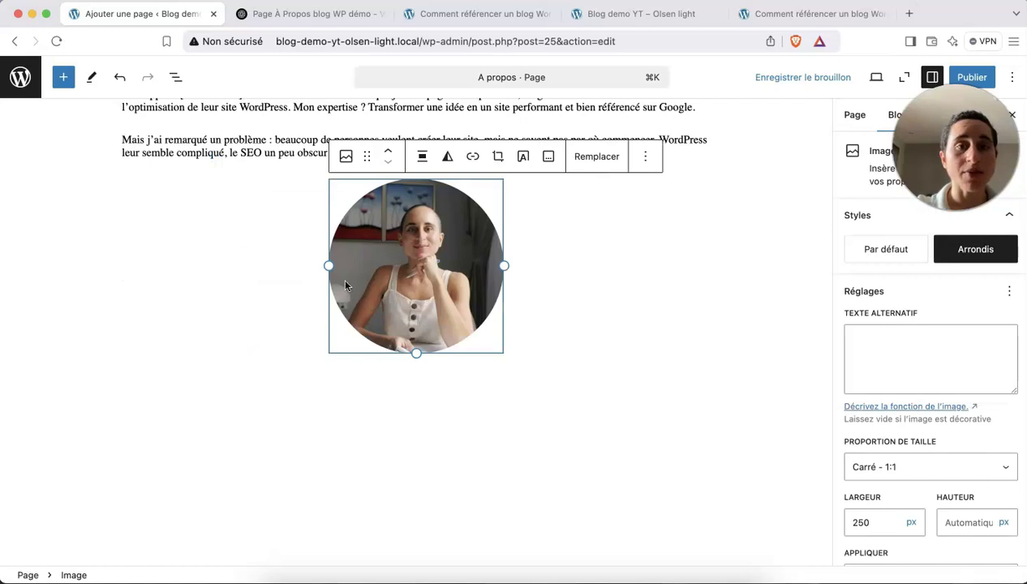
scroll(344, 284, up, 5)
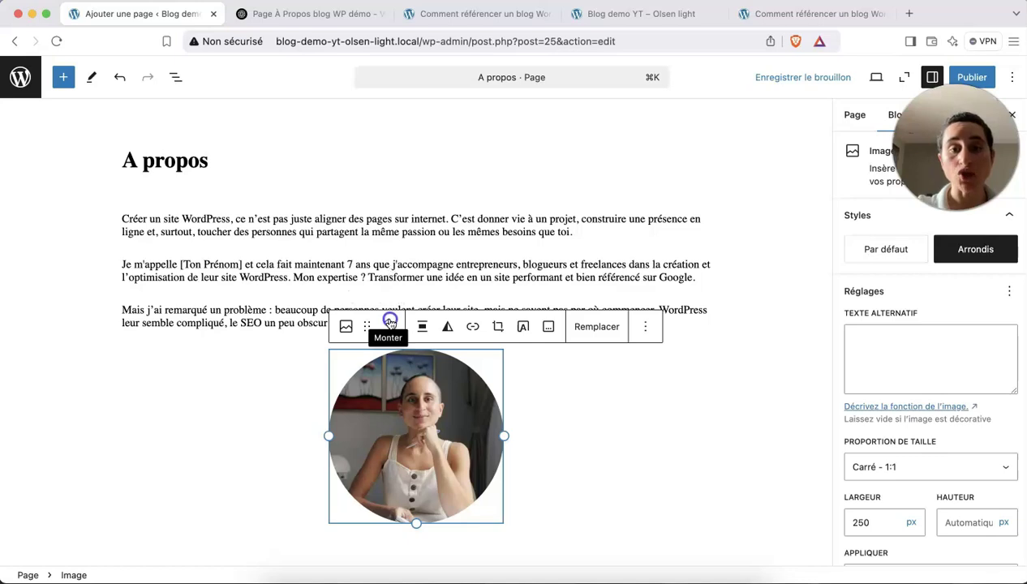
click(390, 322)
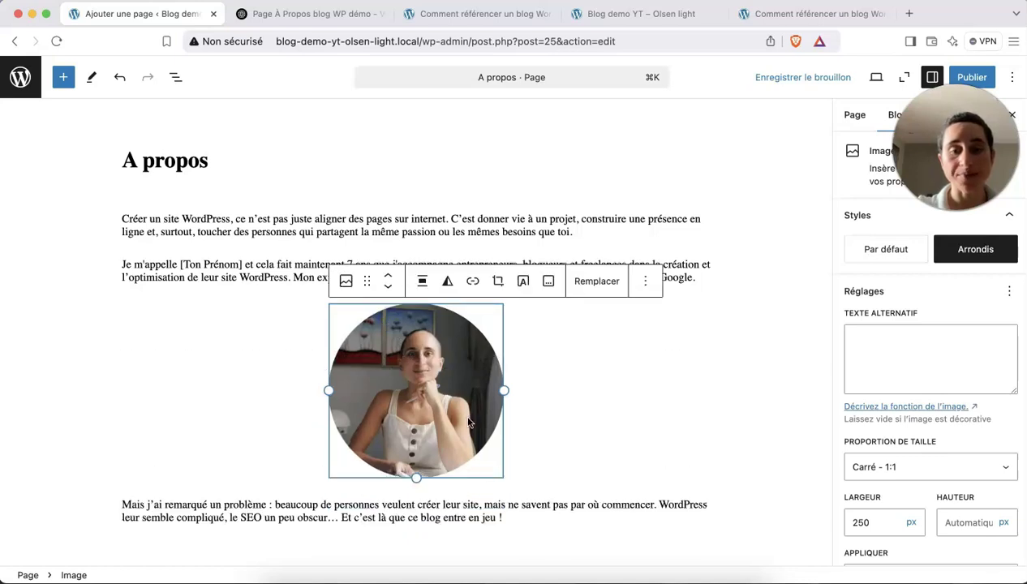
scroll(468, 422, down, 4)
scroll(527, 379, up, 3)
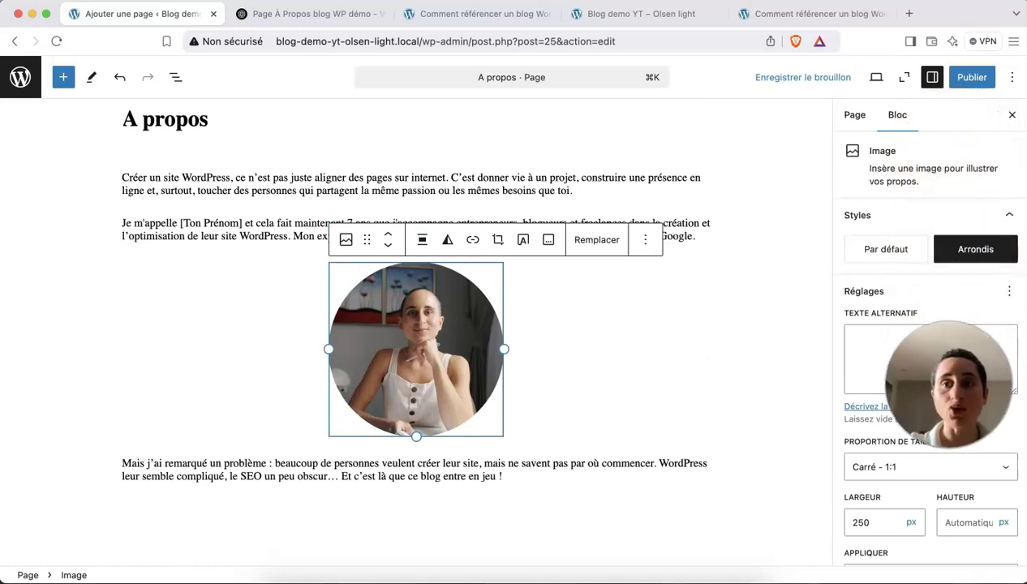
click(793, 78)
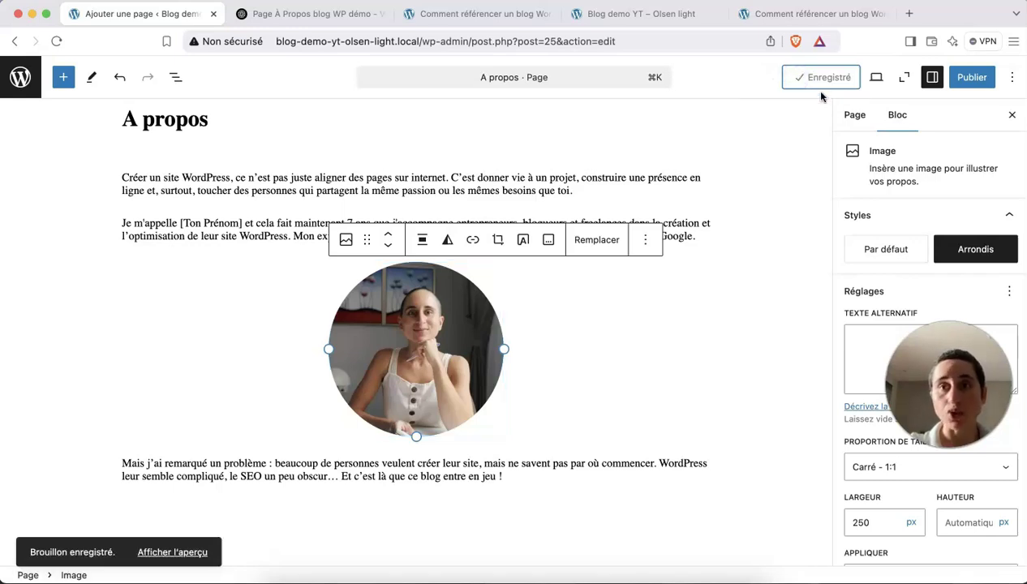
Preview the A propos draft in a new tab, then return to the editor.
click(876, 79)
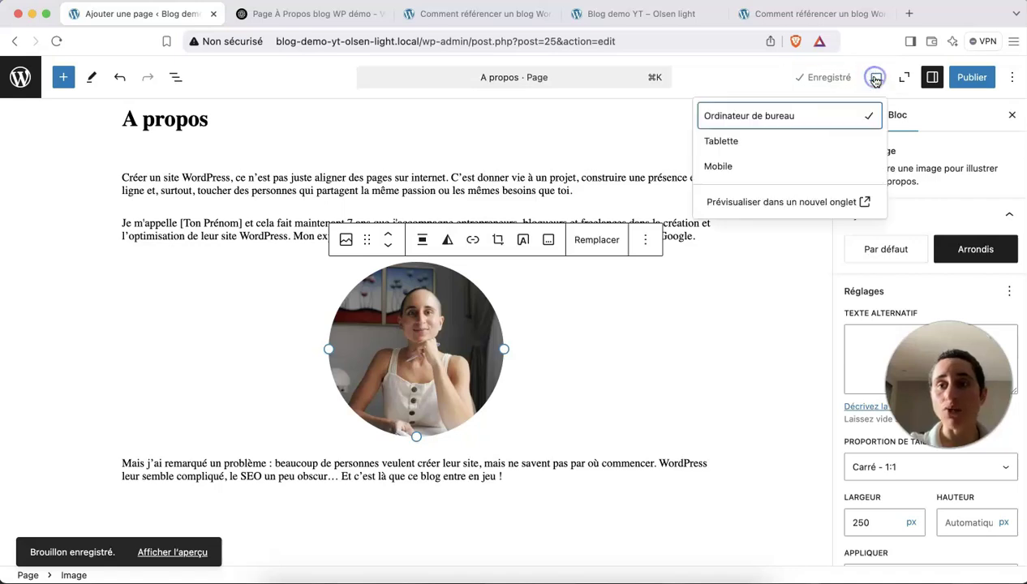
click(788, 202)
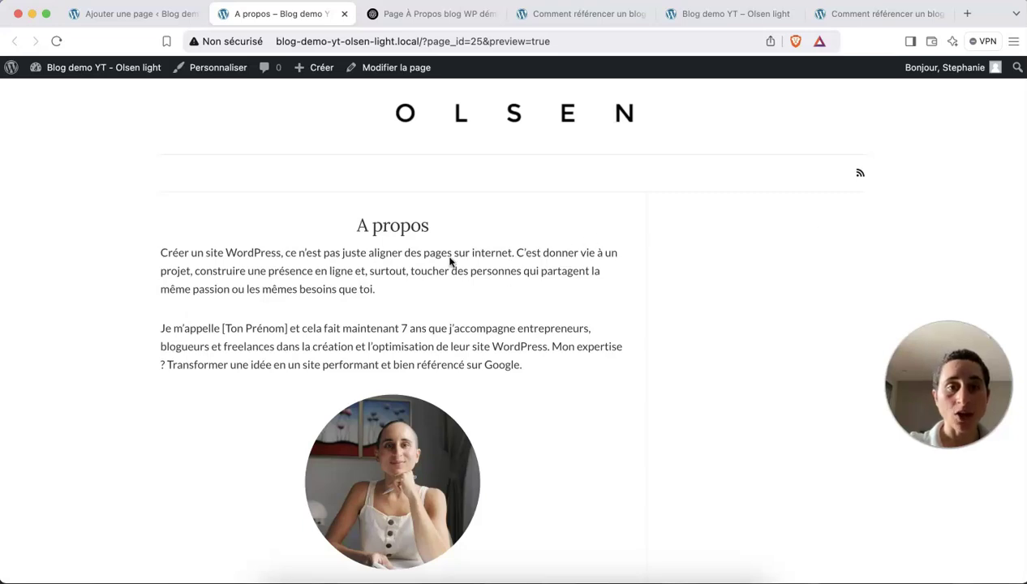
drag(432, 233, 361, 224)
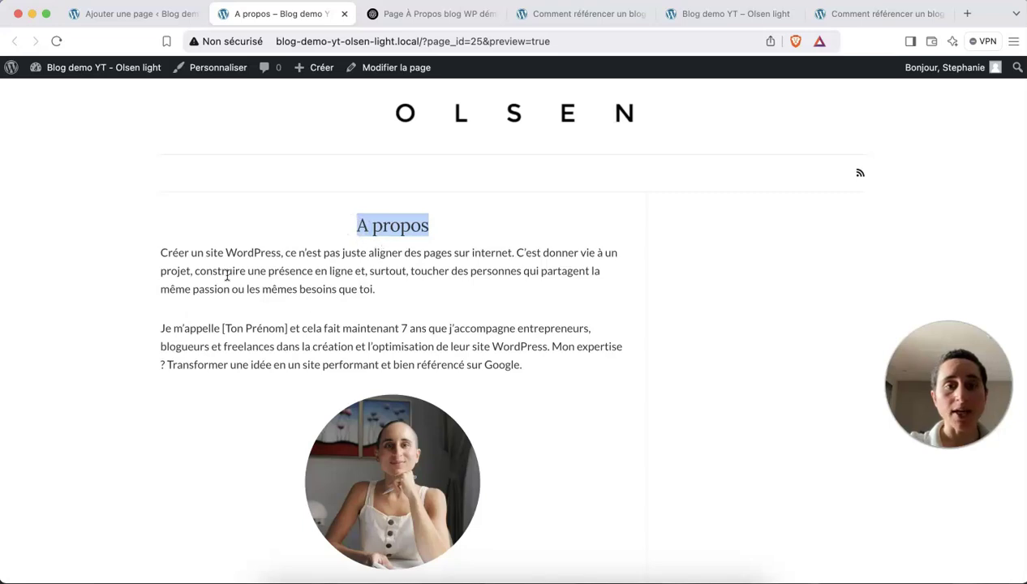
drag(431, 228, 351, 224)
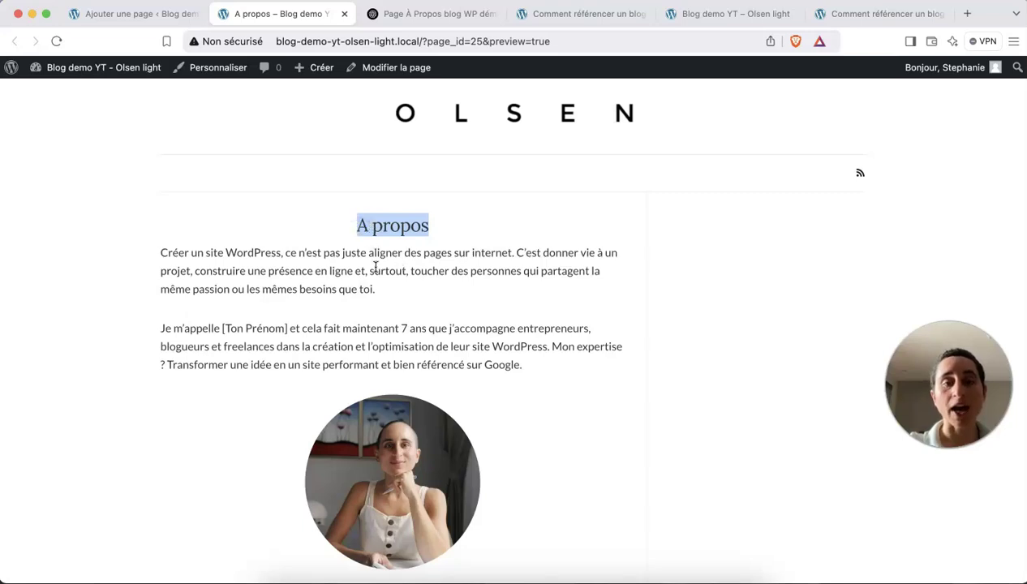
click(146, 14)
Insert an empty block above the first paragraph of the page.
scroll(243, 162, up, 2)
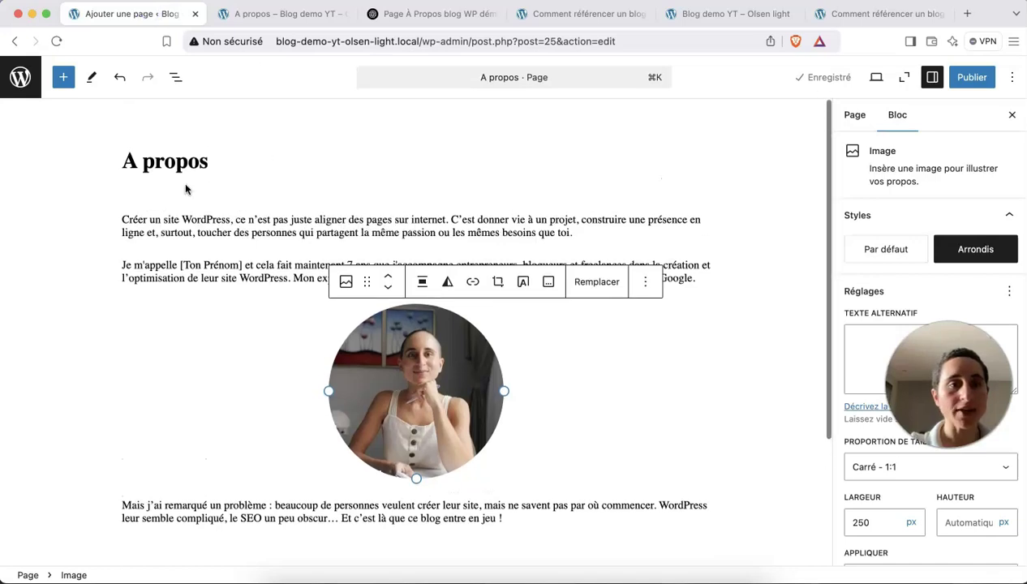
click(122, 219)
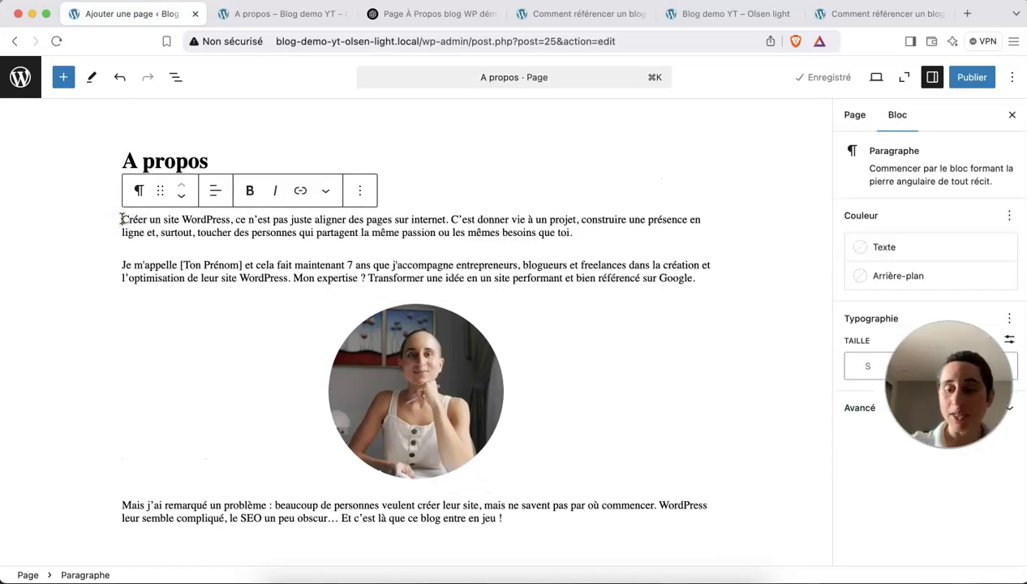
key(Return)
click(122, 219)
click(408, 189)
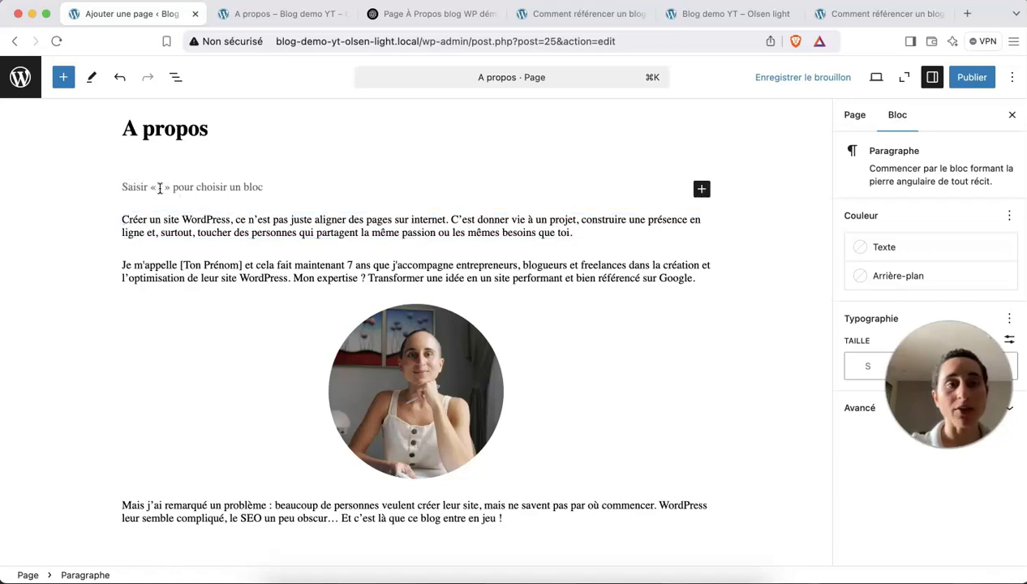
Add an Espacement (spacer) block there with a height of 20 px.
click(702, 189)
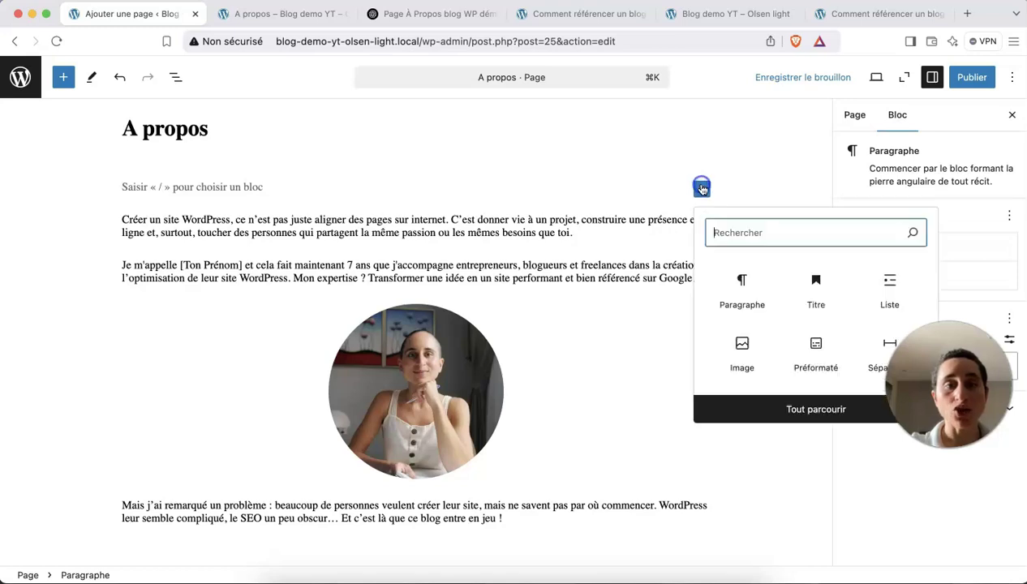
click(795, 410)
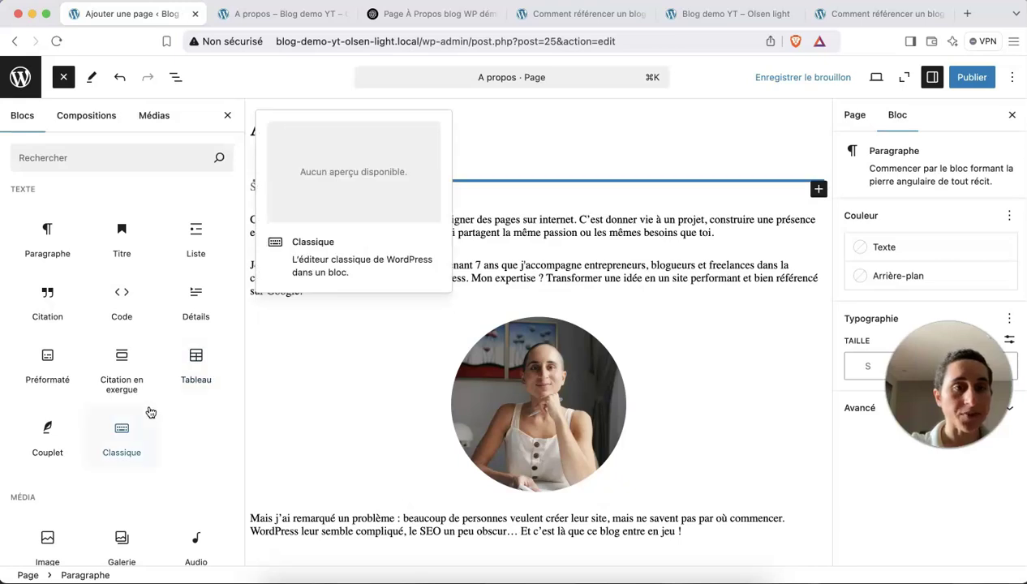
scroll(142, 403, down, 10)
scroll(140, 405, down, 4)
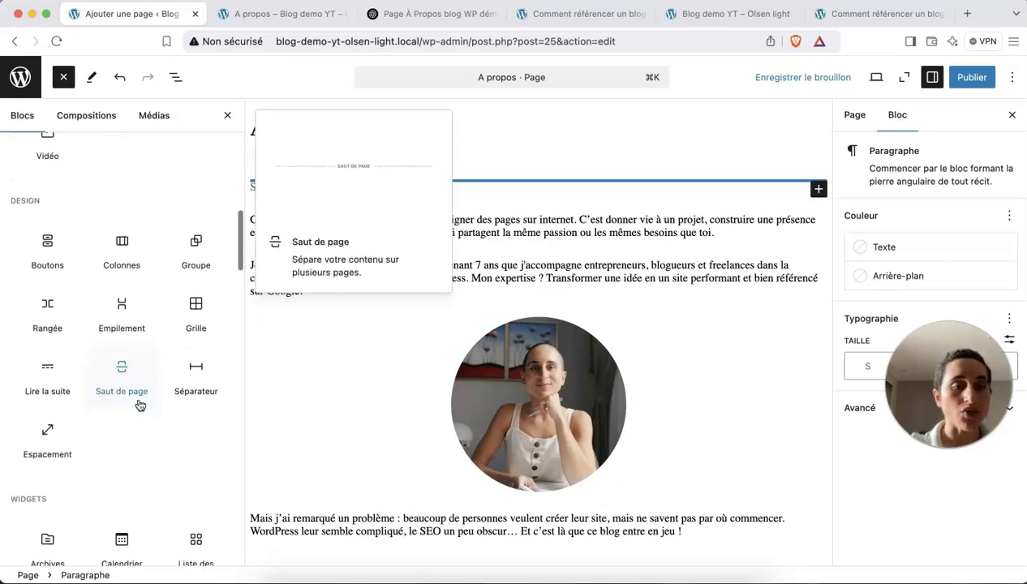
mouse_move(47, 406)
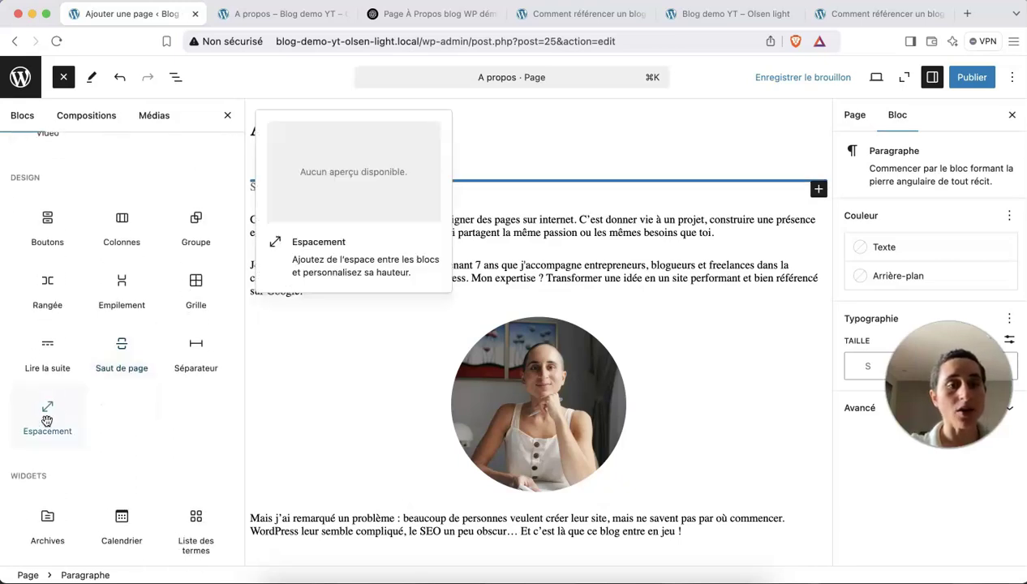
click(48, 413)
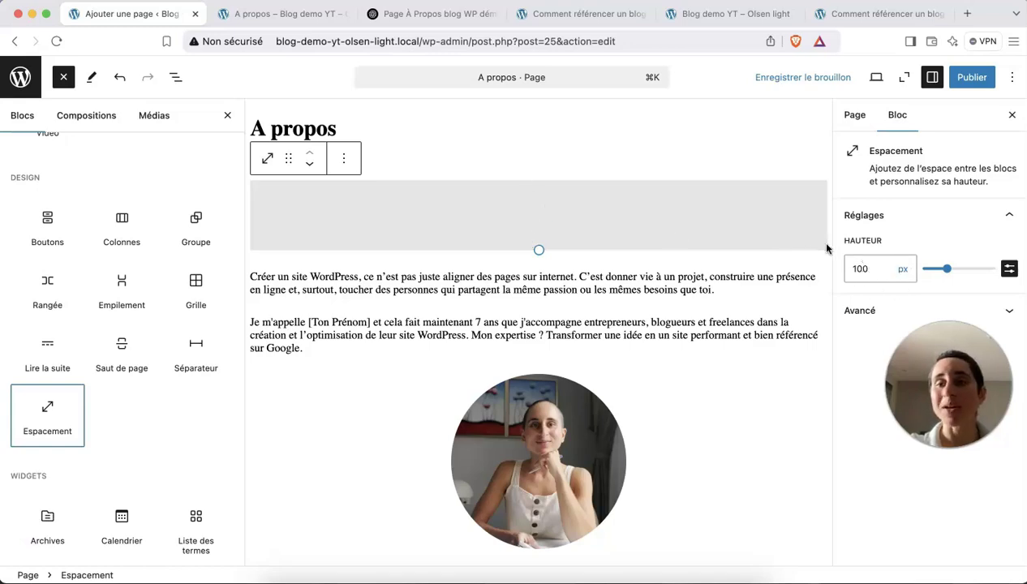
drag(866, 269, 844, 269)
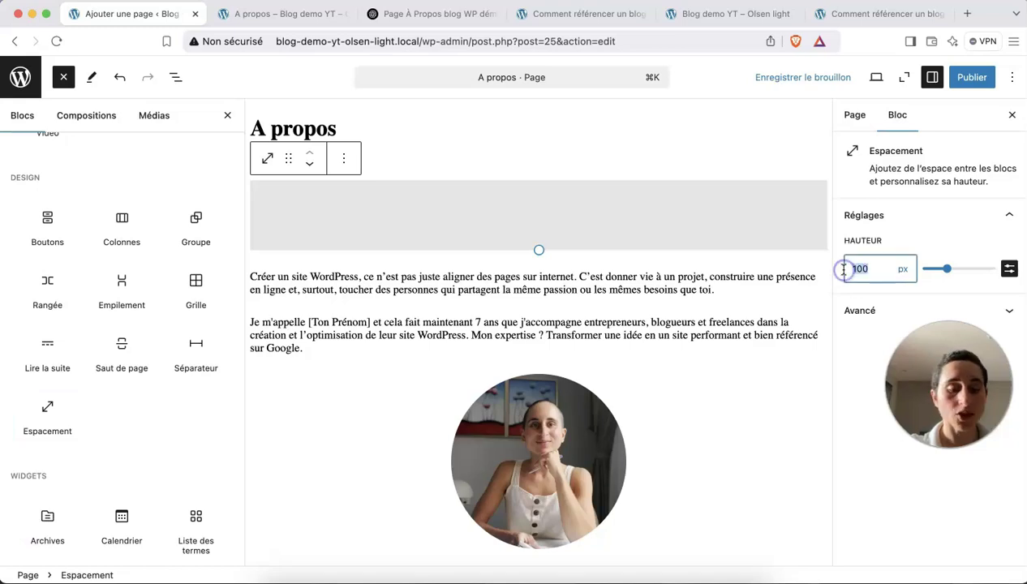
text(20)
Save the draft, check it in a new-tab preview, and return to the editor.
click(827, 77)
click(874, 79)
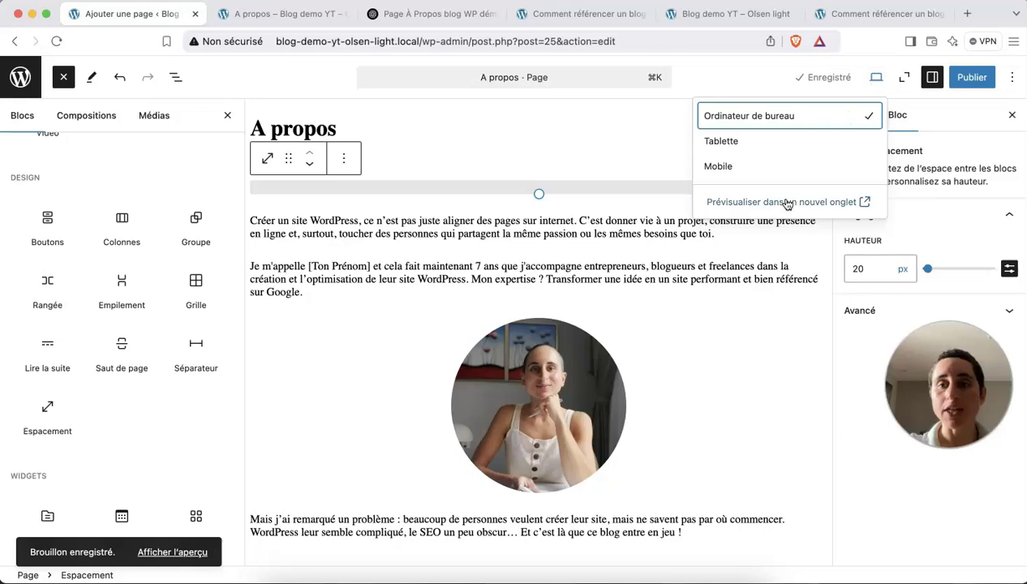
click(786, 202)
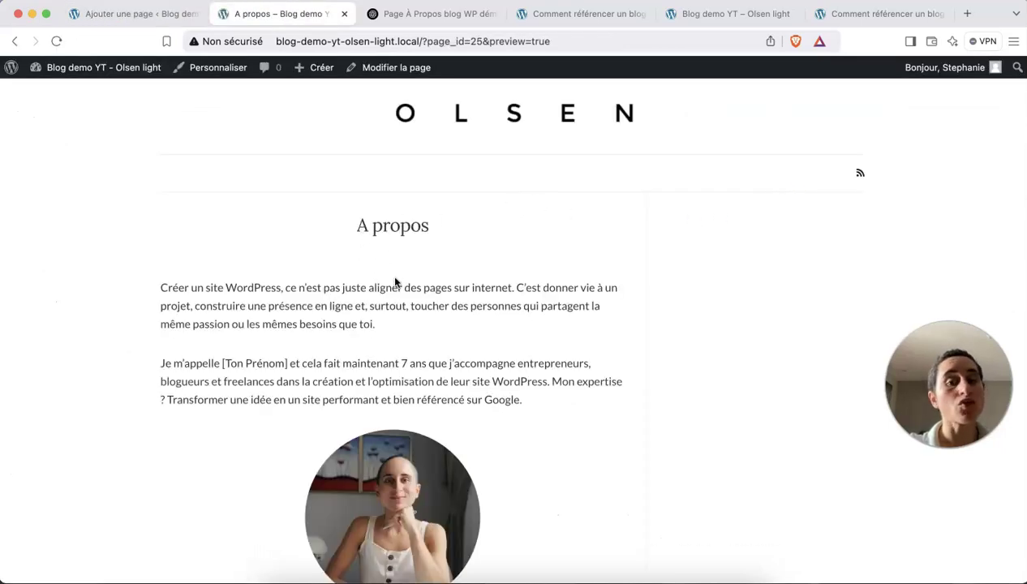
scroll(395, 282, down, 4)
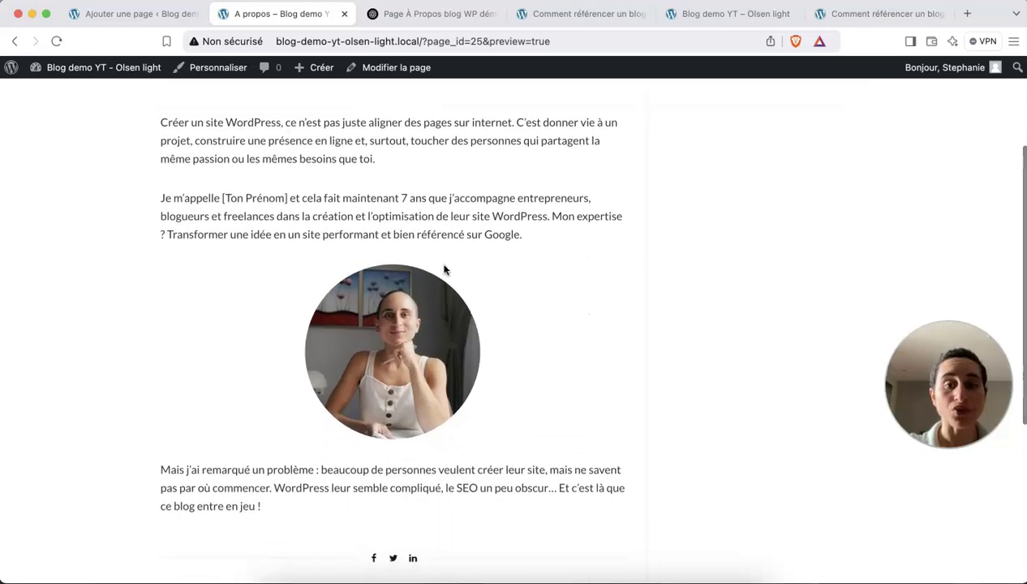
scroll(360, 424, up, 1)
scroll(360, 424, down, 3)
scroll(360, 424, up, 1)
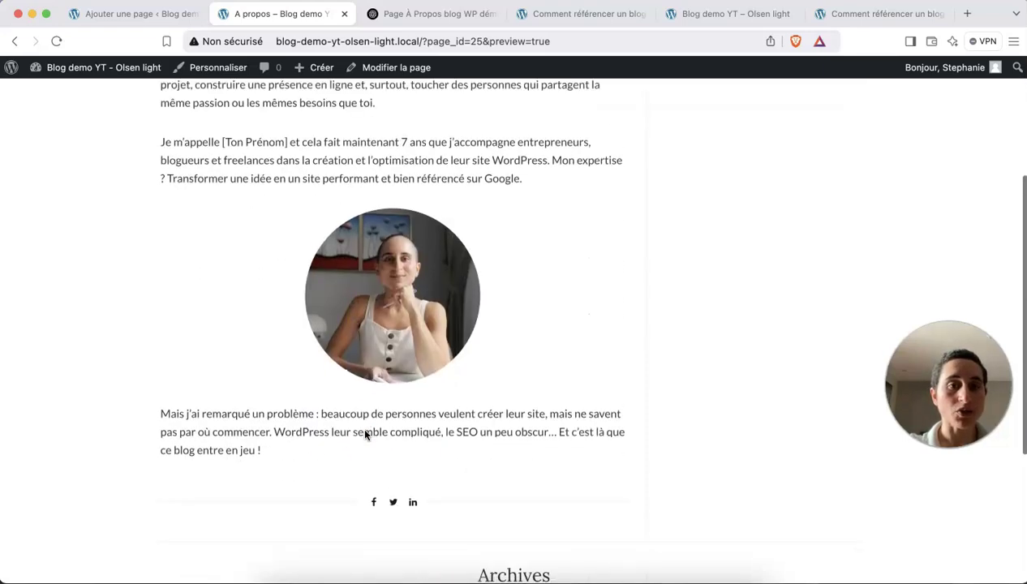
scroll(364, 435, up, 2)
click(127, 14)
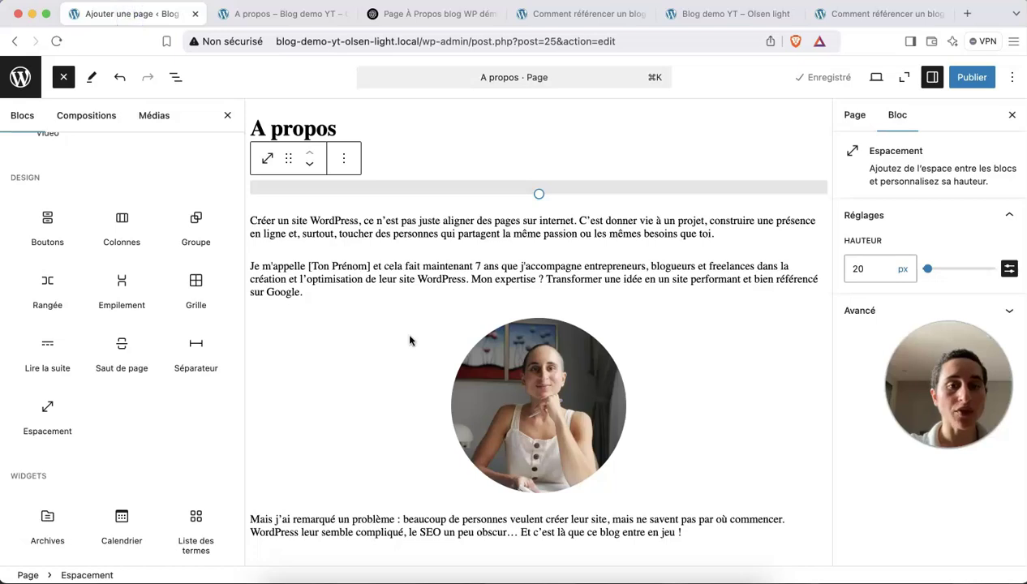
Close the block list and add an empty paragraph after the 'Mais j'ai remarqué…' paragraph.
click(226, 113)
scroll(511, 420, down, 3)
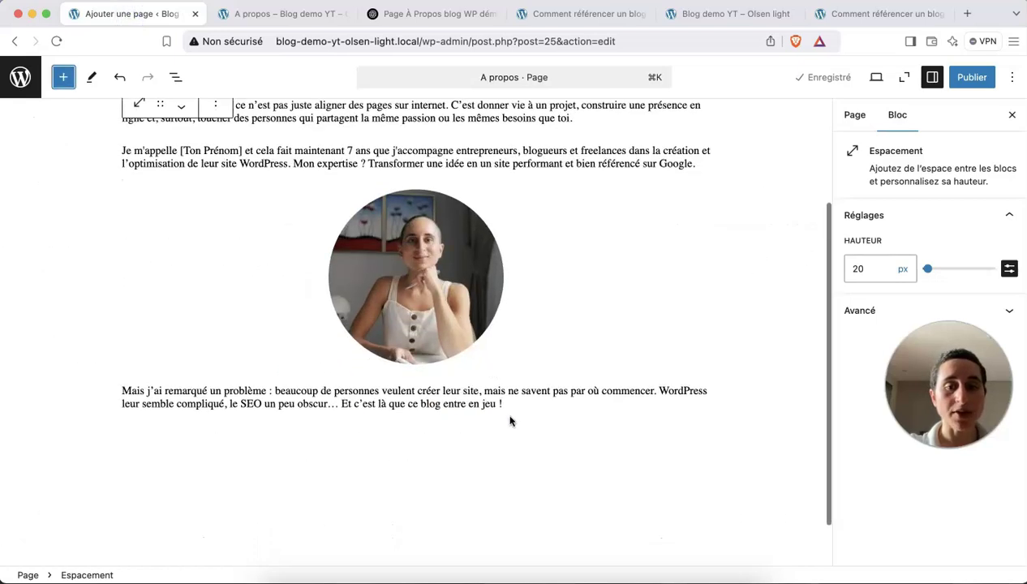
click(510, 403)
key(Return)
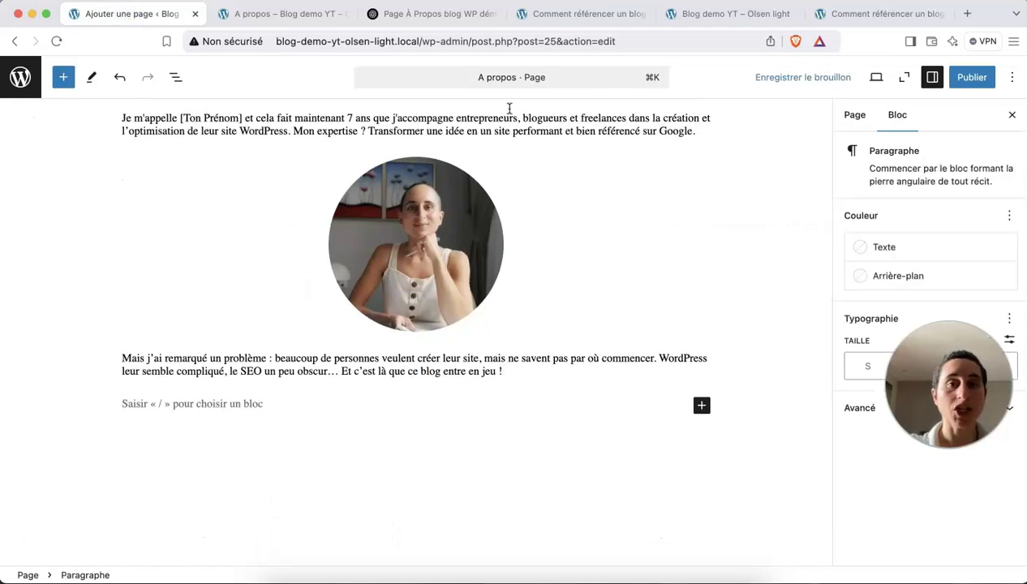
click(422, 13)
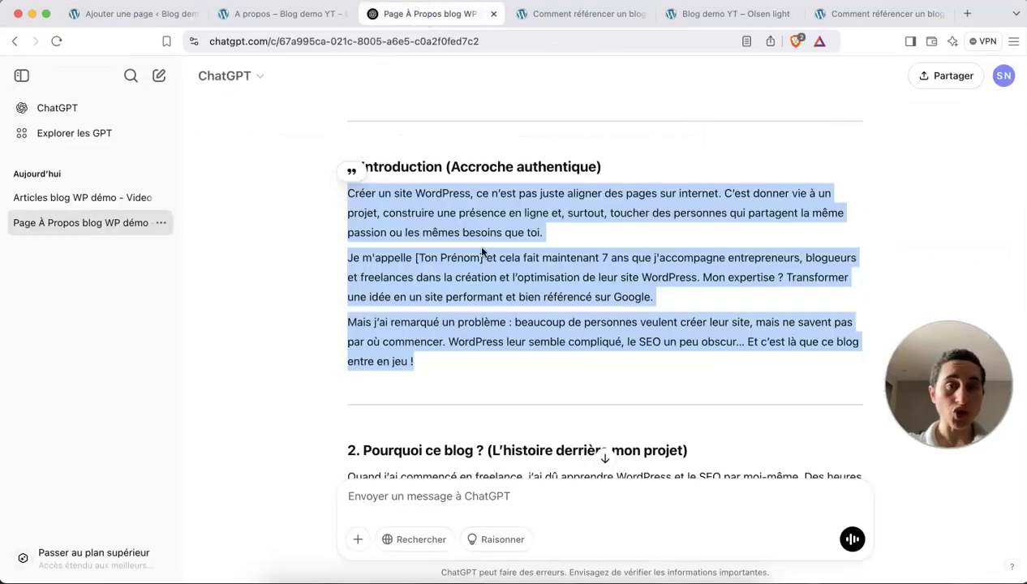
click(142, 17)
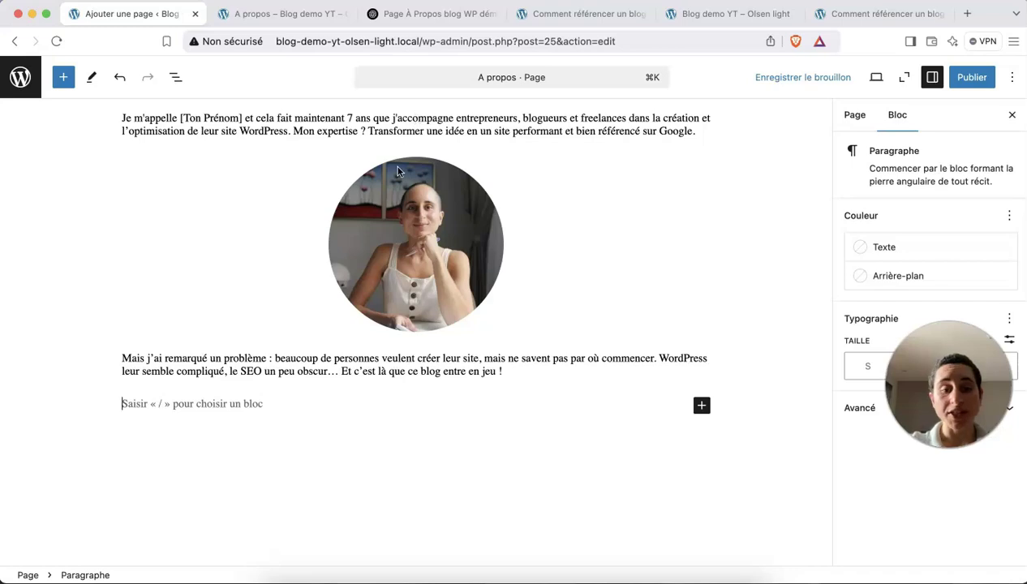
text(fkljdgkljkdljg)
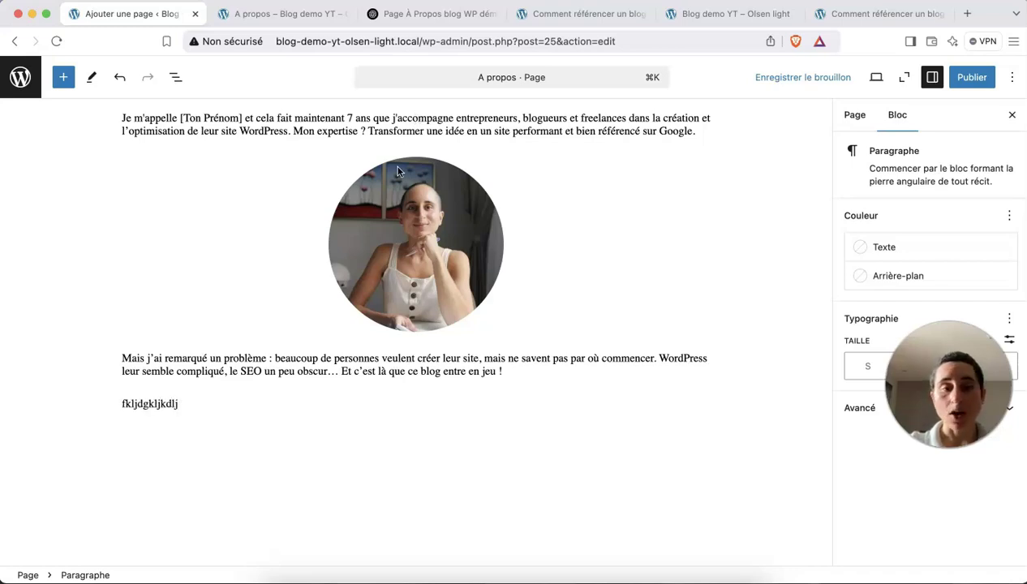
key(BackSpace)
key(BackSpace)
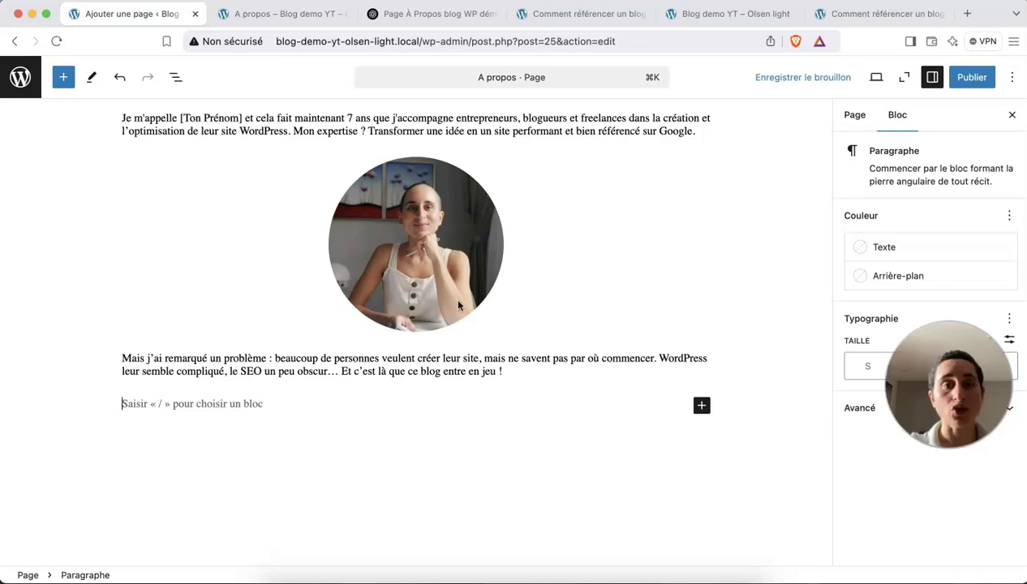
In ChatGPT, select section 2 'Pourquoi ce blog ?' through 'accompagnement.' for pasting.
click(392, 18)
scroll(465, 219, down, 1)
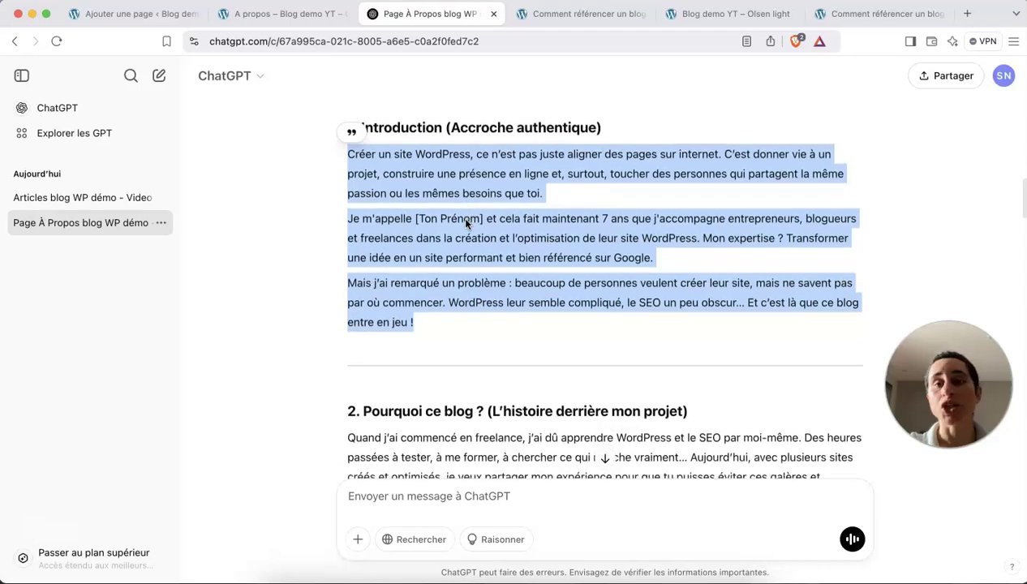
scroll(466, 222, down, 1)
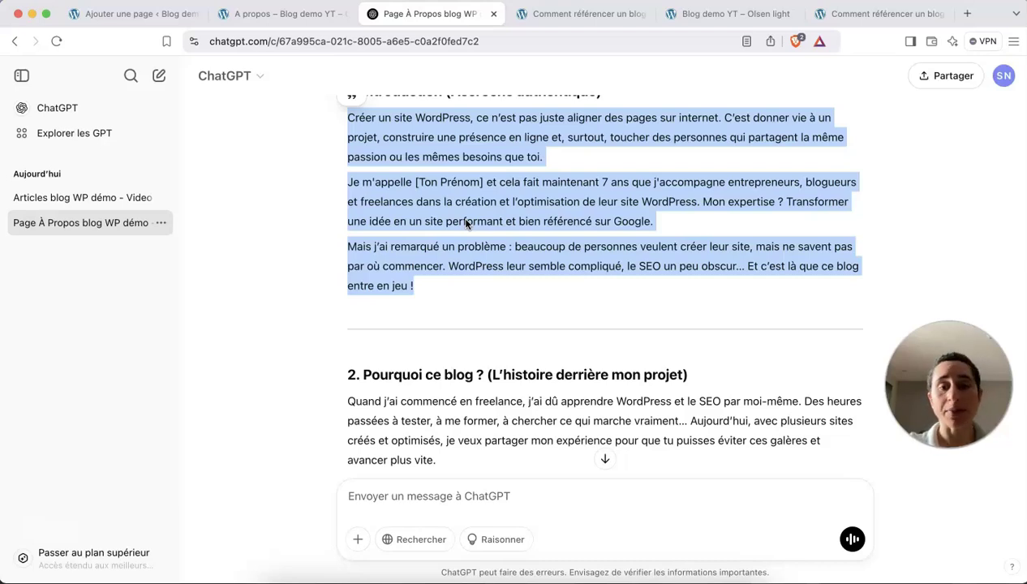
scroll(467, 222, down, 6)
drag(362, 125, 379, 124)
drag(609, 285, 690, 351)
key(super+c)
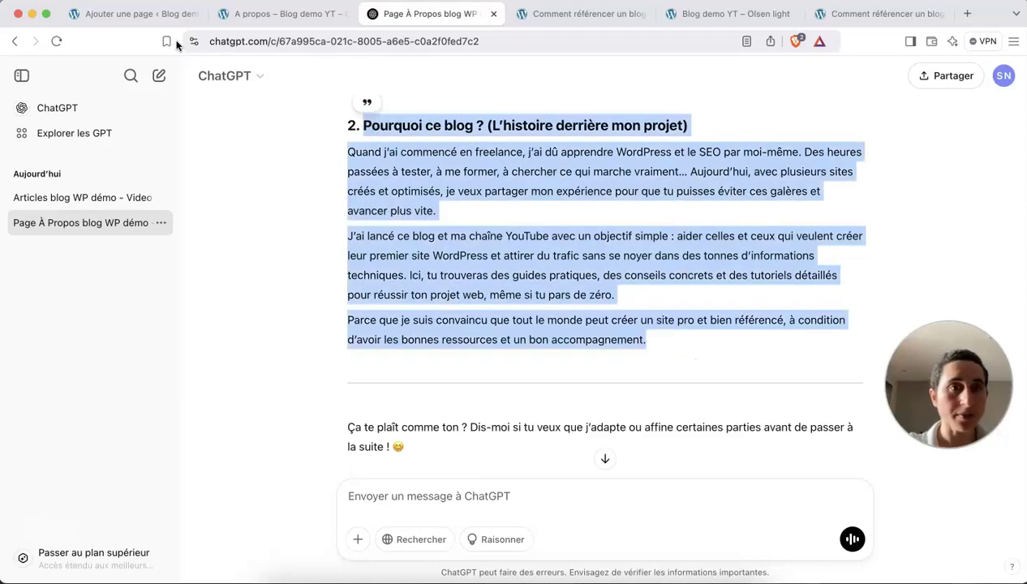
click(154, 13)
Paste the 'Pourquoi ce blog ?' section and trim its heading to 'Pourquoi ce blog ?'.
key(super+v)
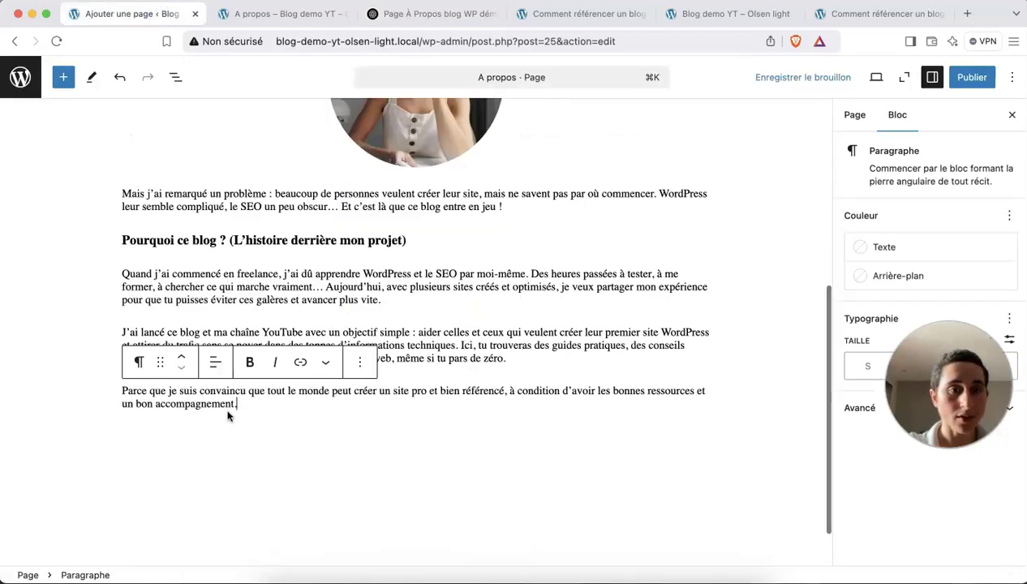
scroll(228, 416, up, 1)
drag(408, 270, 227, 277)
key(BackSpace)
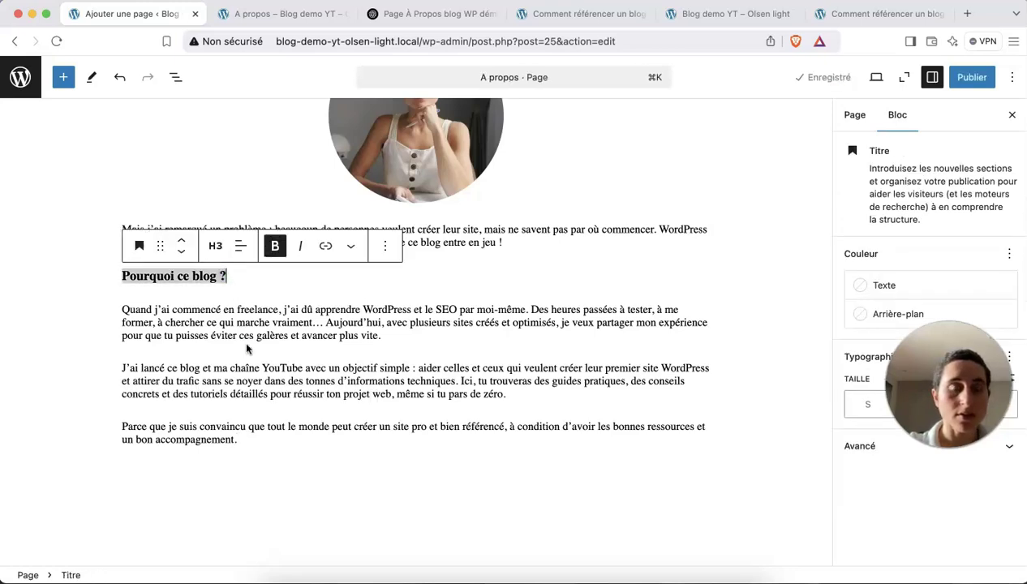
Change the 'Pourquoi ce blog ?' heading from H3 to Titre 2.
click(247, 349)
click(172, 276)
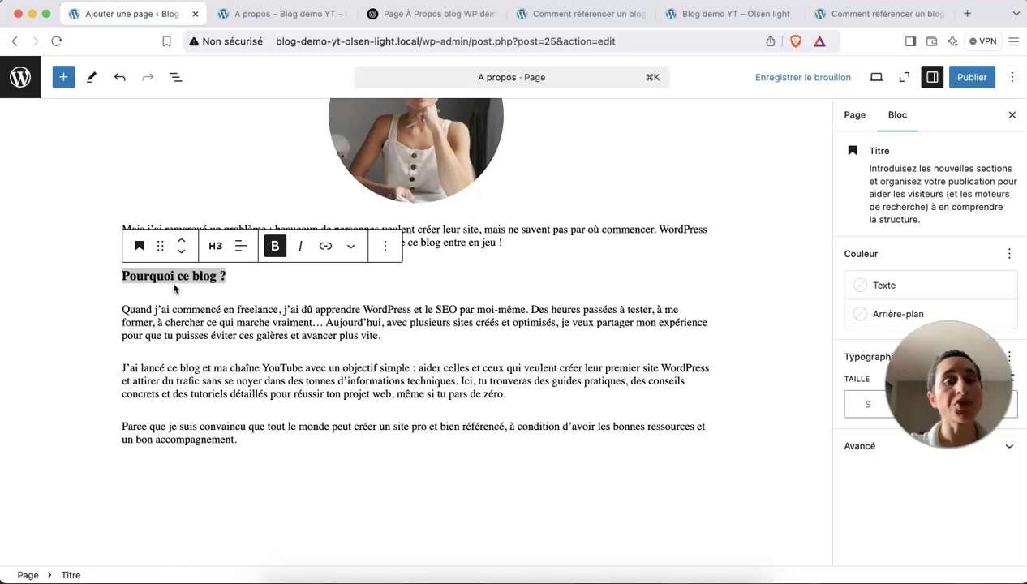
mouse_move(155, 289)
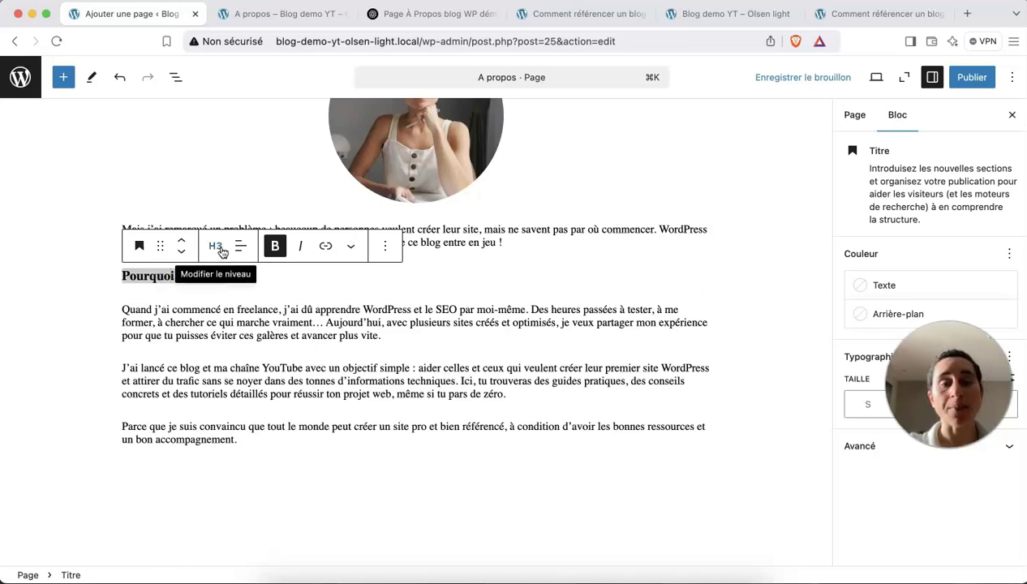
scroll(319, 150, up, 5)
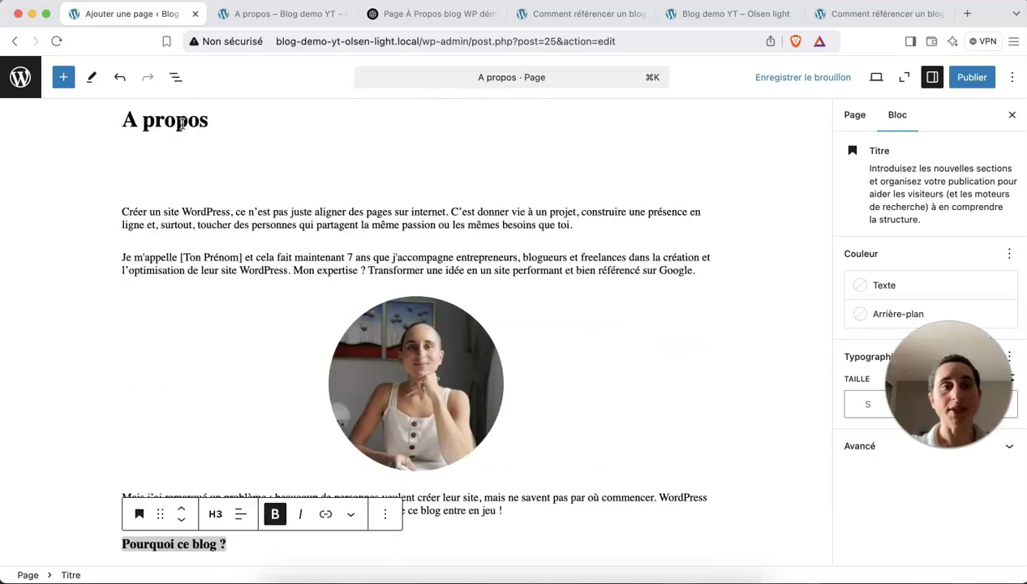
scroll(181, 121, down, 1)
scroll(181, 122, up, 1)
scroll(186, 120, down, 4)
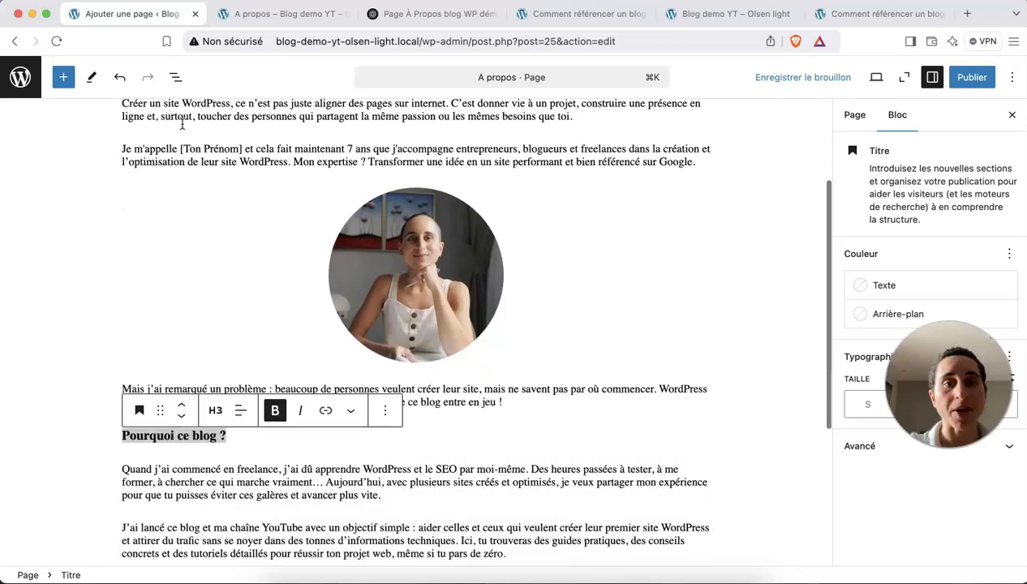
scroll(242, 277, down, 4)
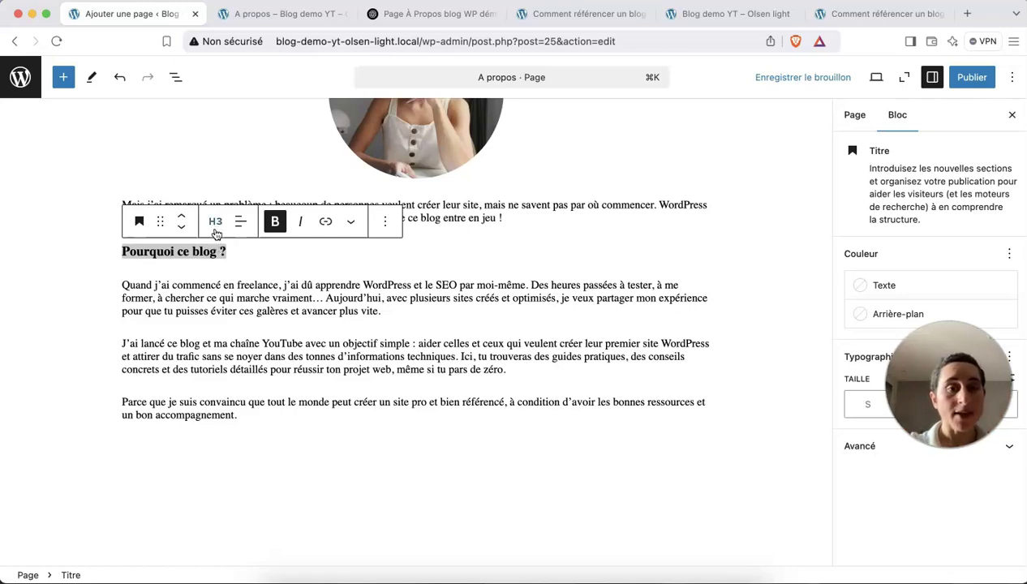
click(215, 224)
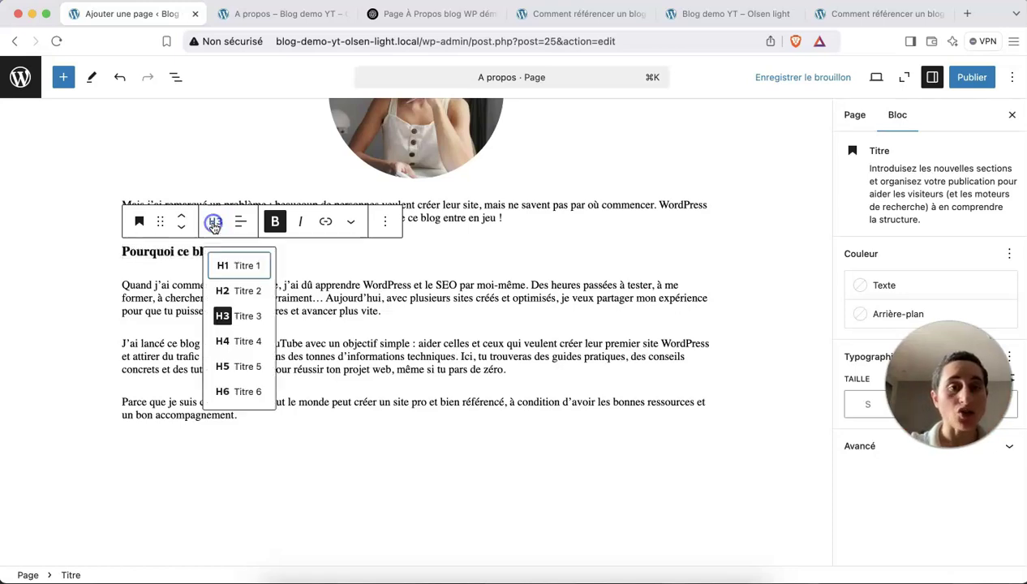
click(238, 294)
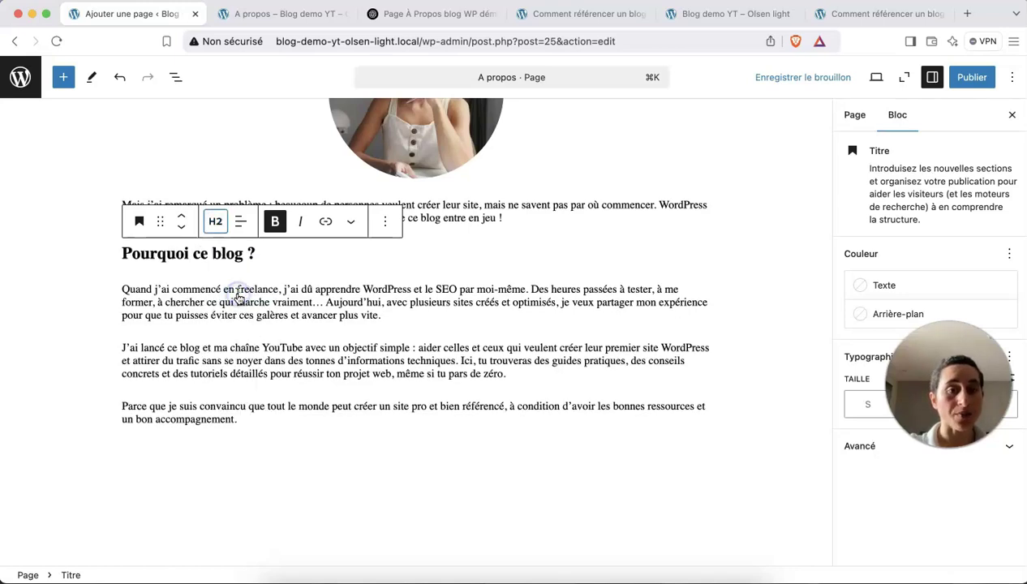
Add an empty block after the section's closing paragraph.
click(297, 432)
click(298, 417)
key(Return)
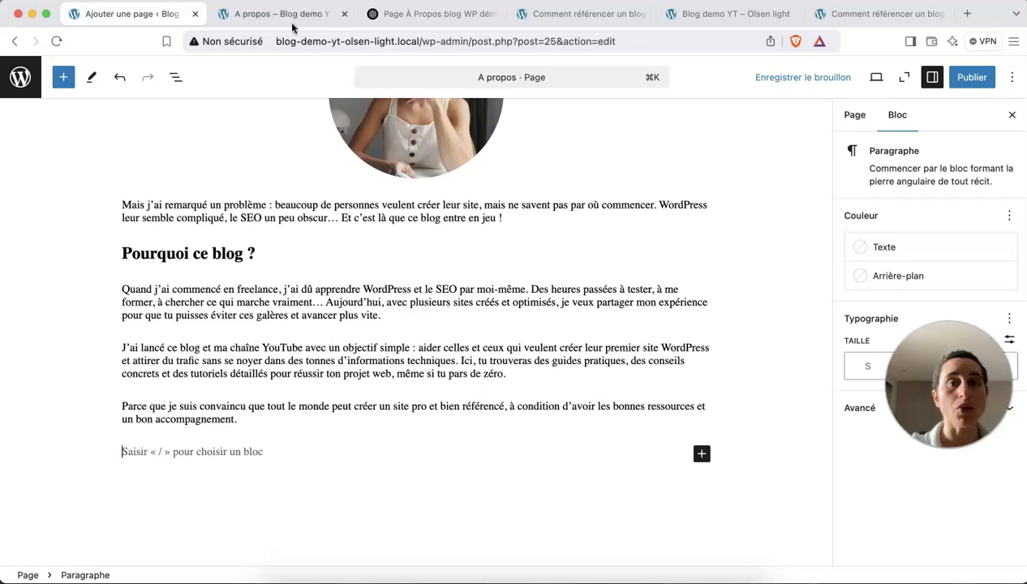
Paste the 'À qui s’adresse ce blog ?' section from ChatGPT and make its heading H2.
click(403, 15)
scroll(420, 324, down, 10)
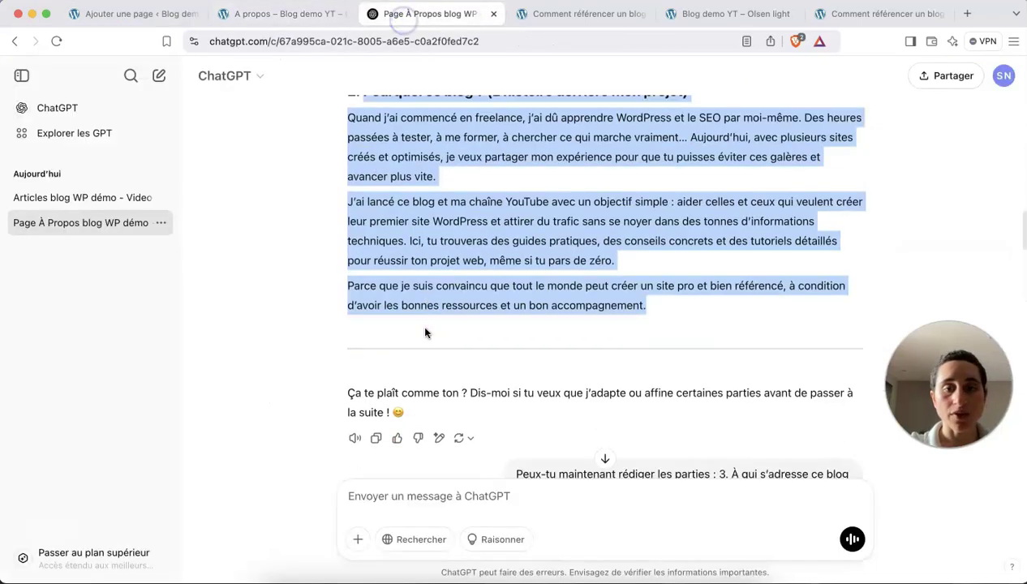
drag(366, 195, 625, 395)
key(super+c)
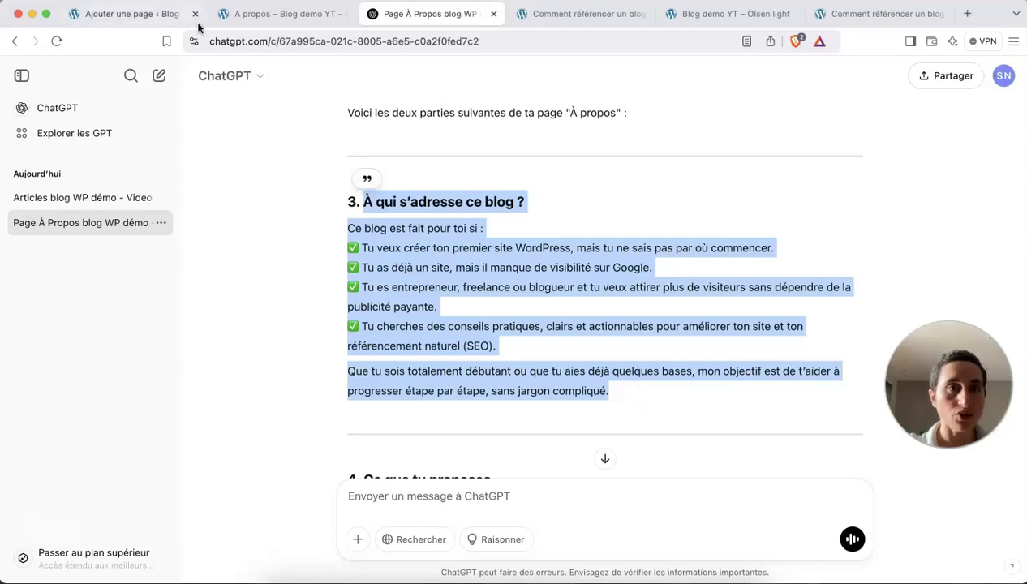
click(143, 14)
key(super+v)
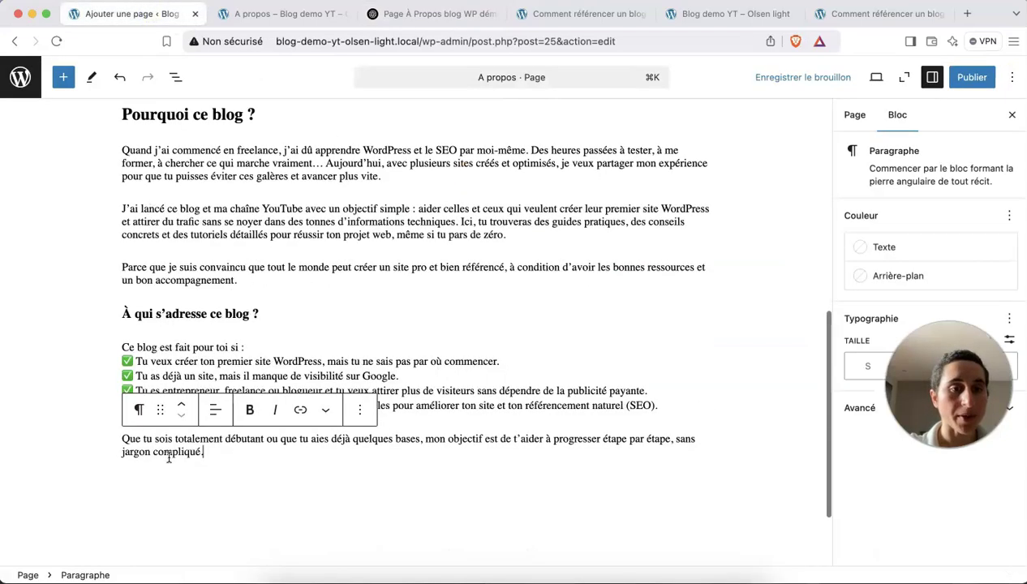
click(142, 317)
click(217, 284)
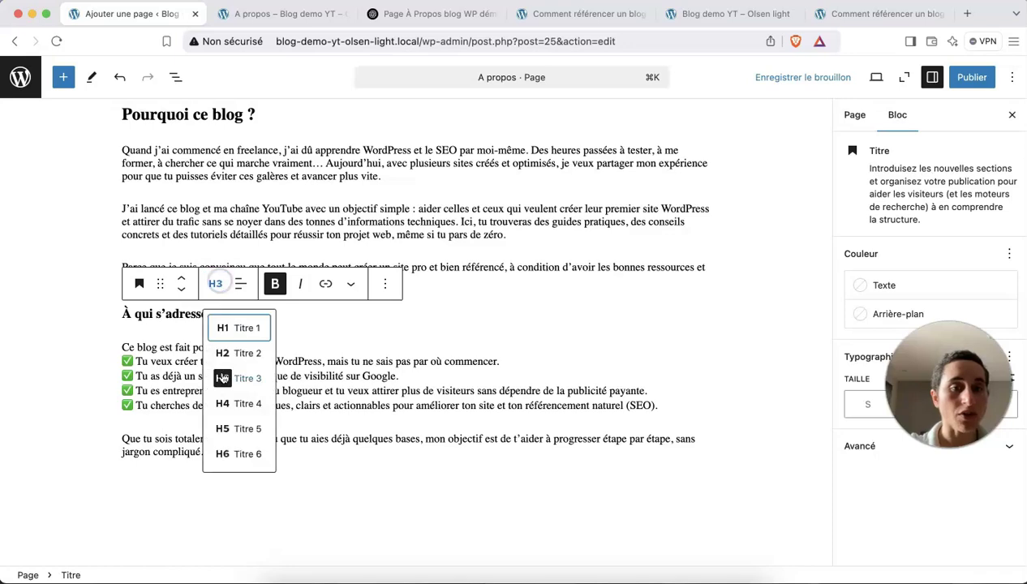
click(226, 351)
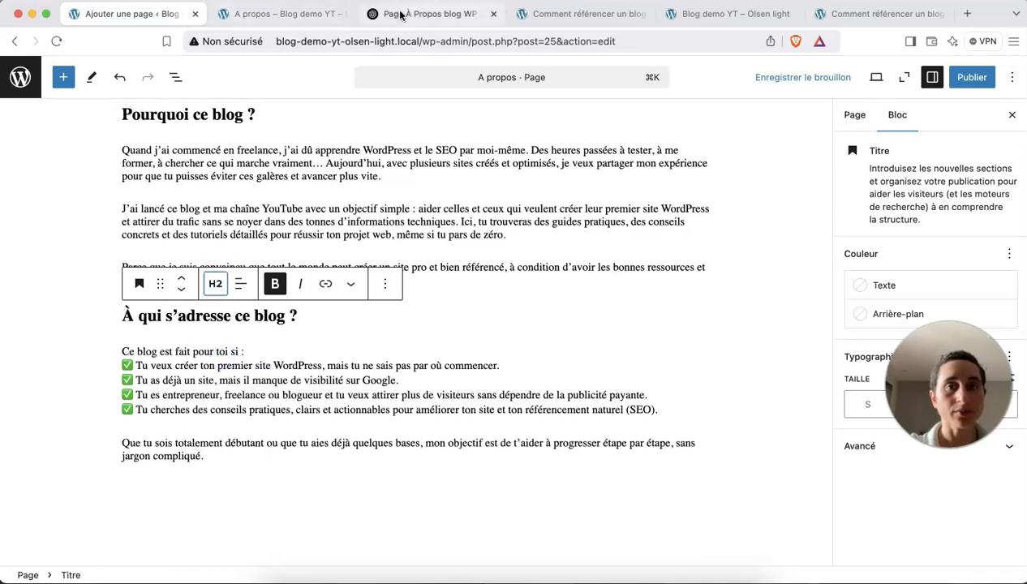
Paste section 4 'Ce que je propose' and change 'tu' to 'je' in its heading.
click(426, 14)
scroll(450, 360, down, 5)
drag(365, 173, 778, 349)
key(super+c)
key(super+1)
key(super+v)
double_click(185, 180)
text(je)
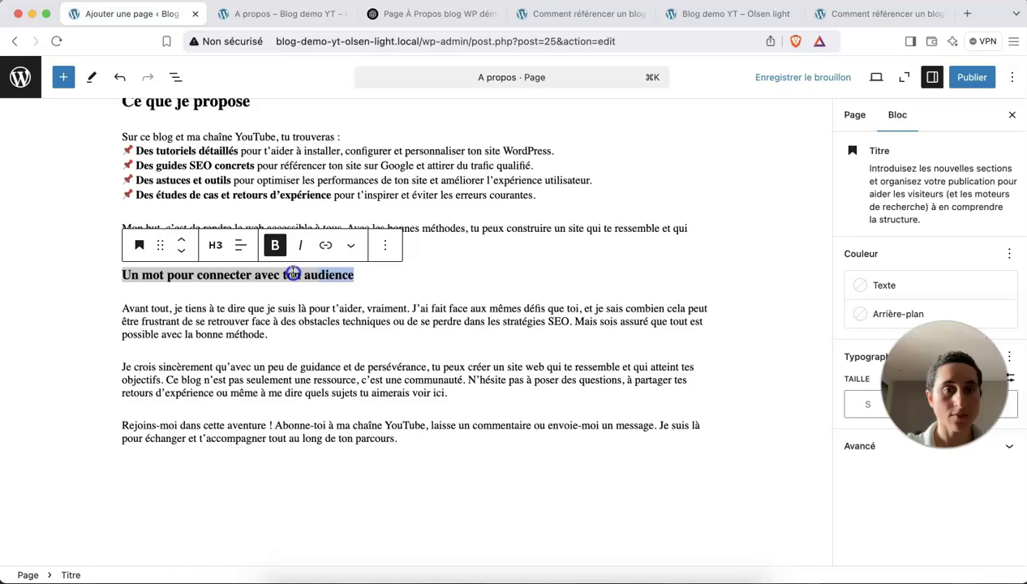
Save the A propos page as a draft.
click(198, 271)
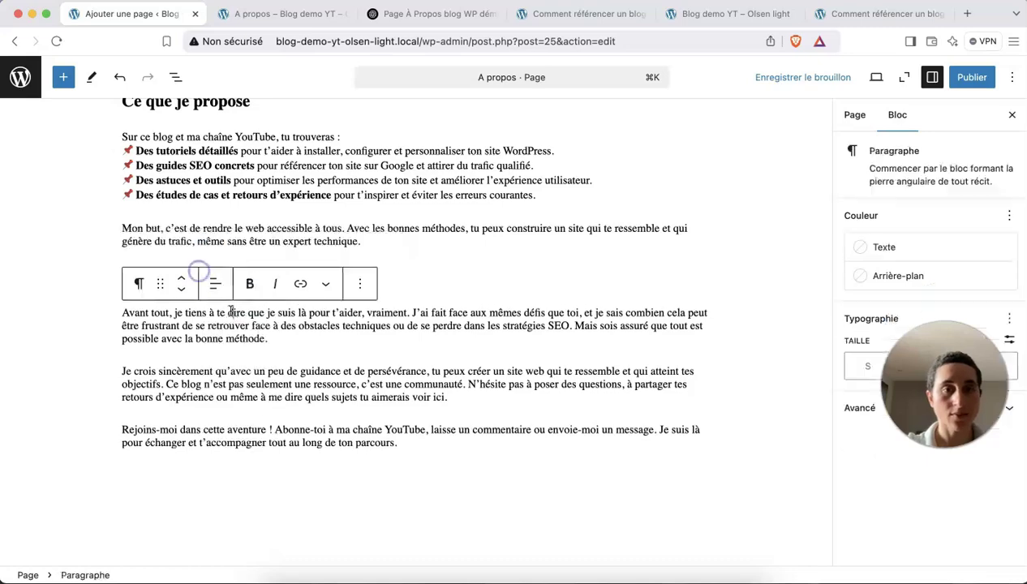
scroll(231, 312, up, 10)
click(801, 88)
click(875, 81)
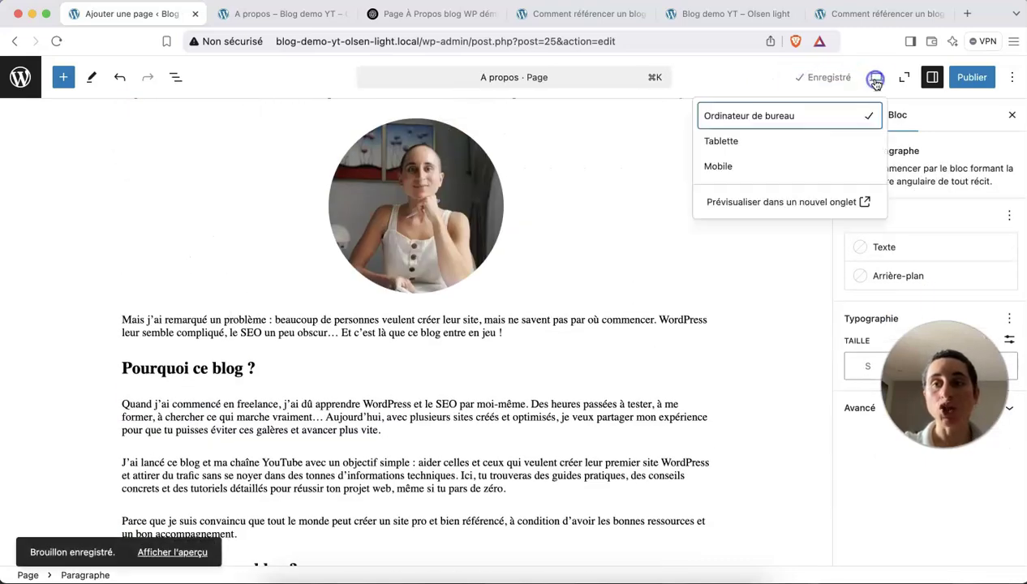
click(788, 203)
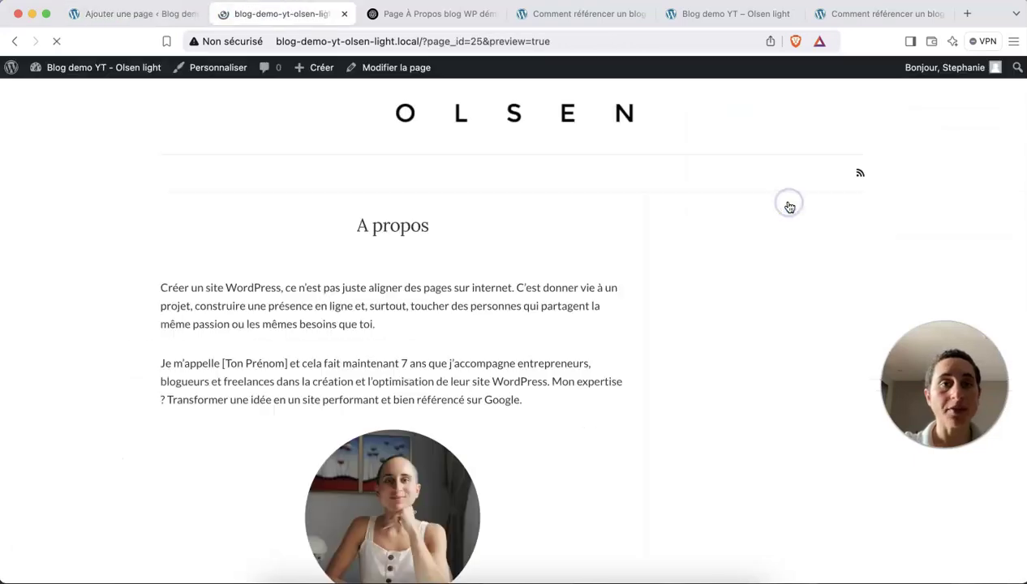
scroll(546, 225, down, 15)
scroll(546, 225, down, 10)
scroll(525, 239, down, 2)
scroll(560, 438, up, 10)
scroll(493, 376, up, 5)
scroll(493, 375, down, 2)
scroll(493, 375, down, 5)
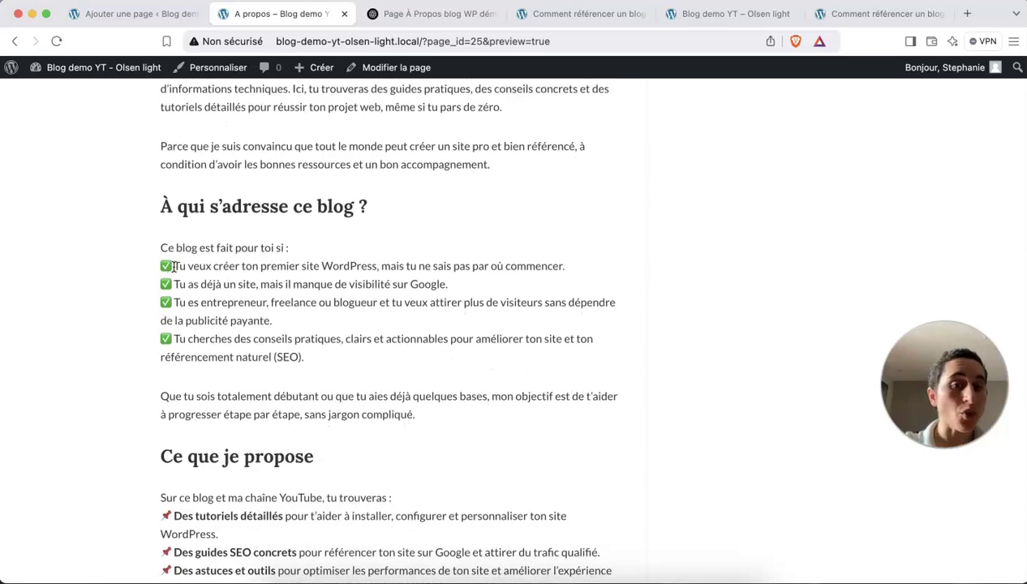
drag(177, 284, 167, 284)
scroll(241, 347, down, 2)
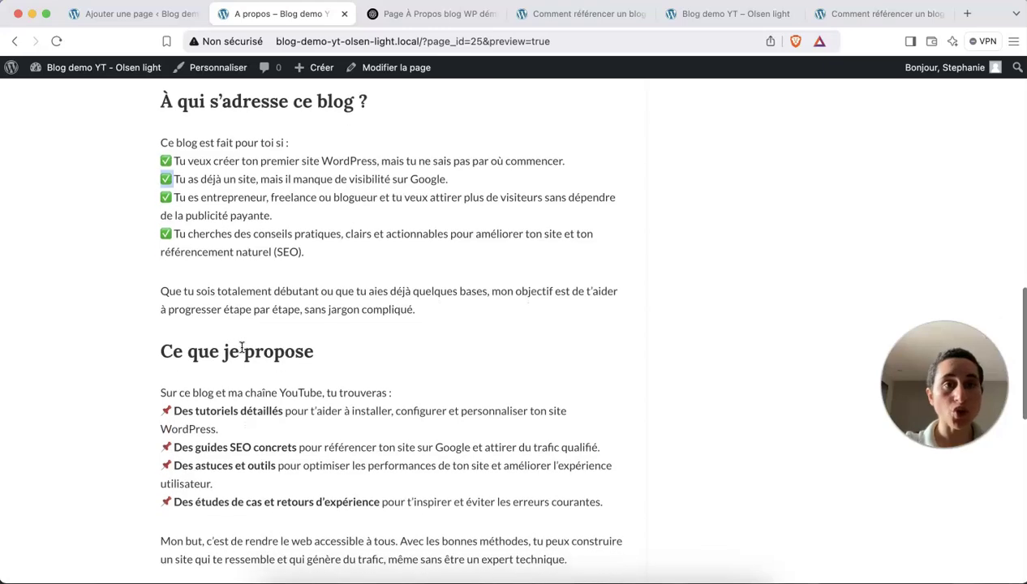
click(131, 13)
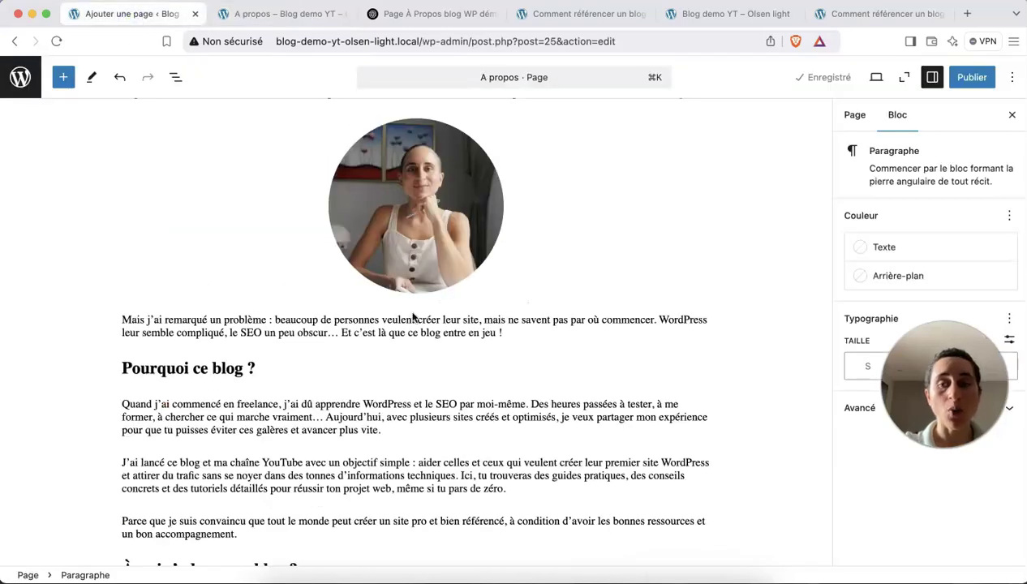
Publish the A propos page, confirming with Publier in the pre-publish panel.
scroll(412, 316, down, 6)
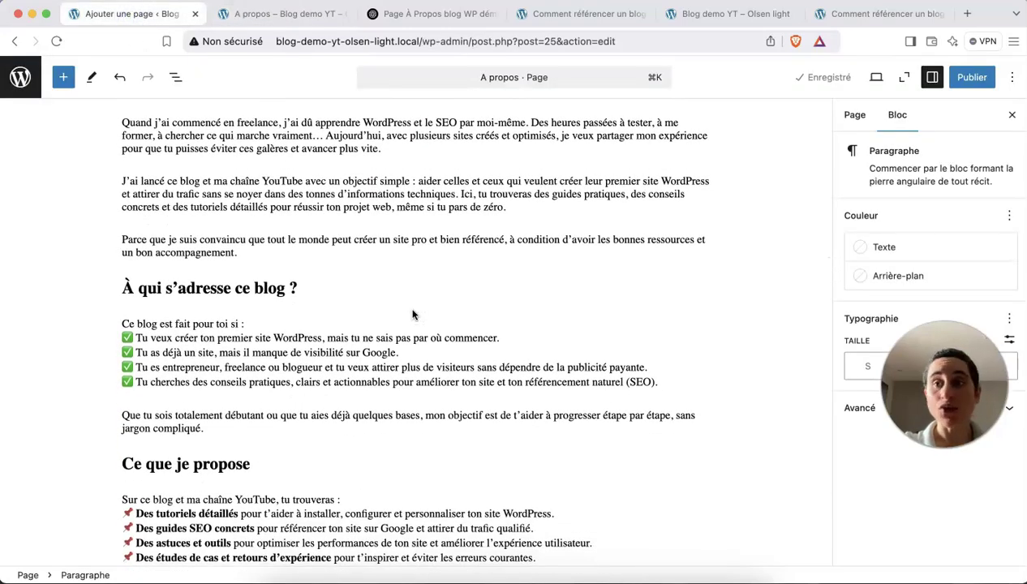
scroll(412, 315, up, 6)
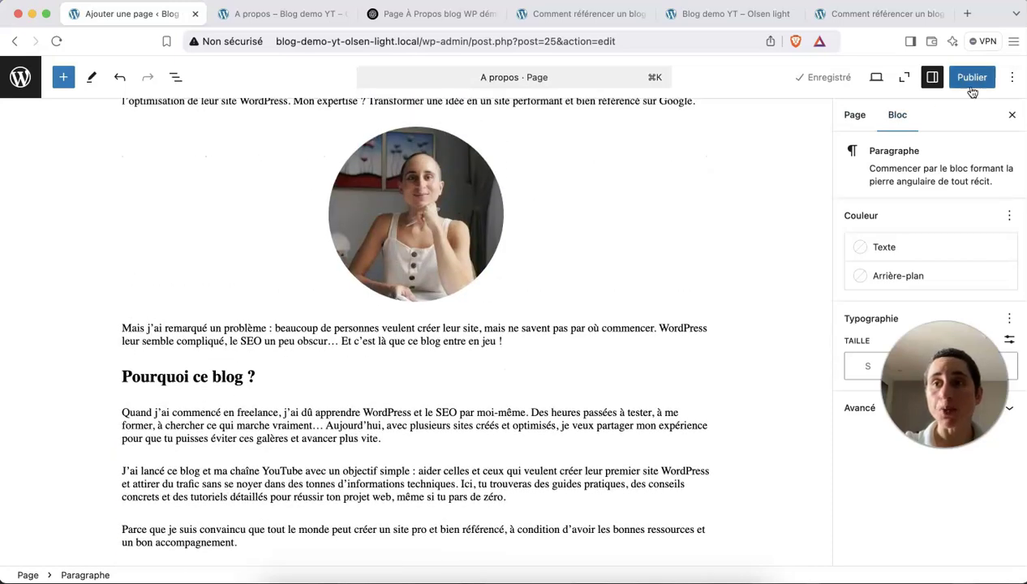
click(972, 79)
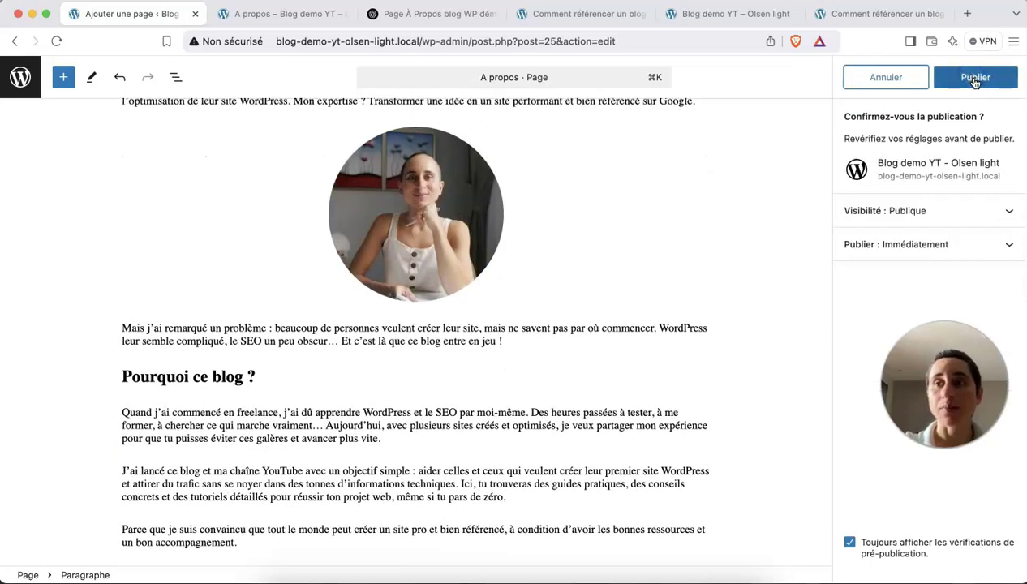
click(978, 76)
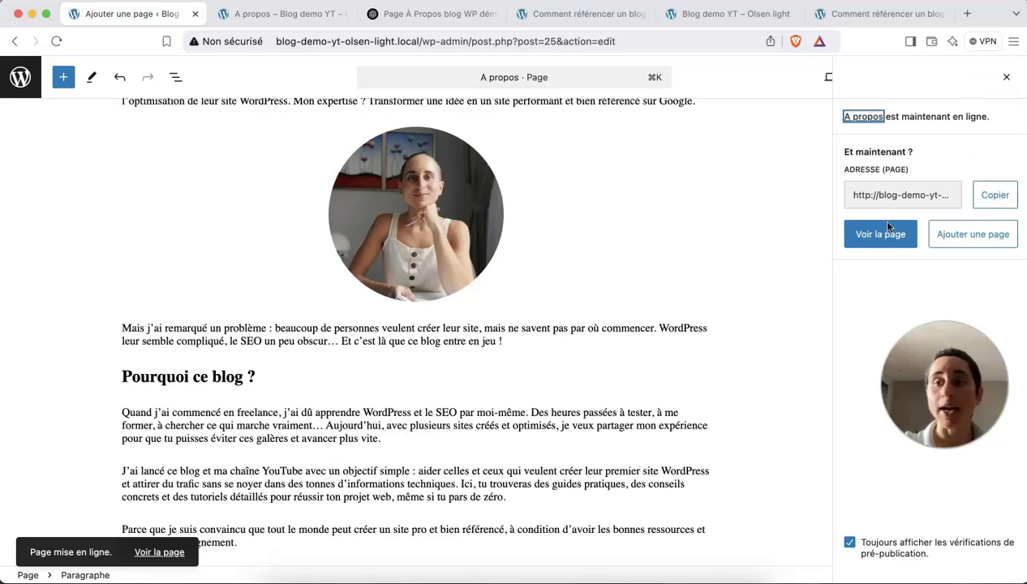
View the live A propos page at /a-propos/ with its title, text and round photo.
click(873, 242)
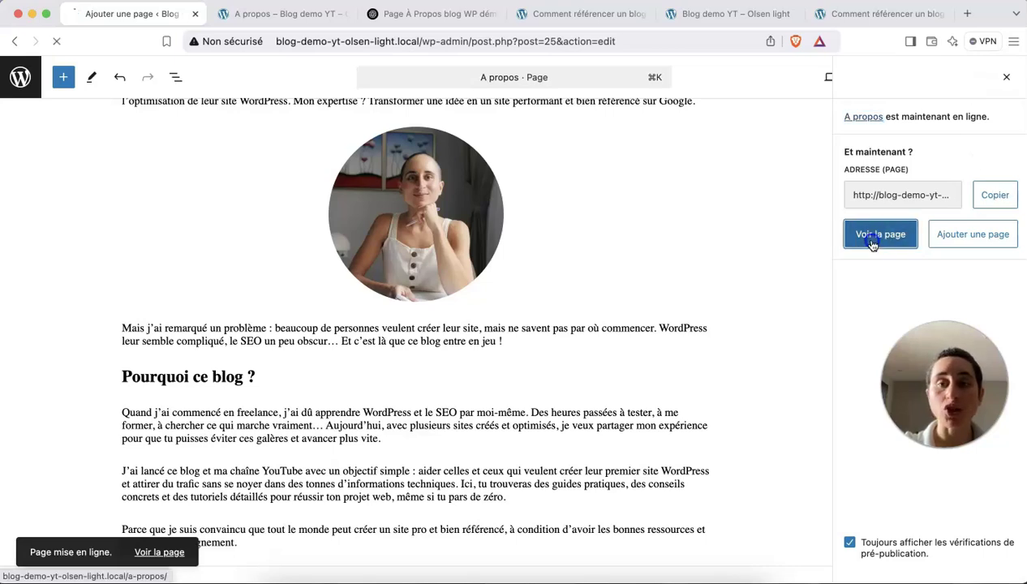
scroll(465, 266, down, 3)
scroll(466, 265, up, 3)
drag(469, 39, 423, 37)
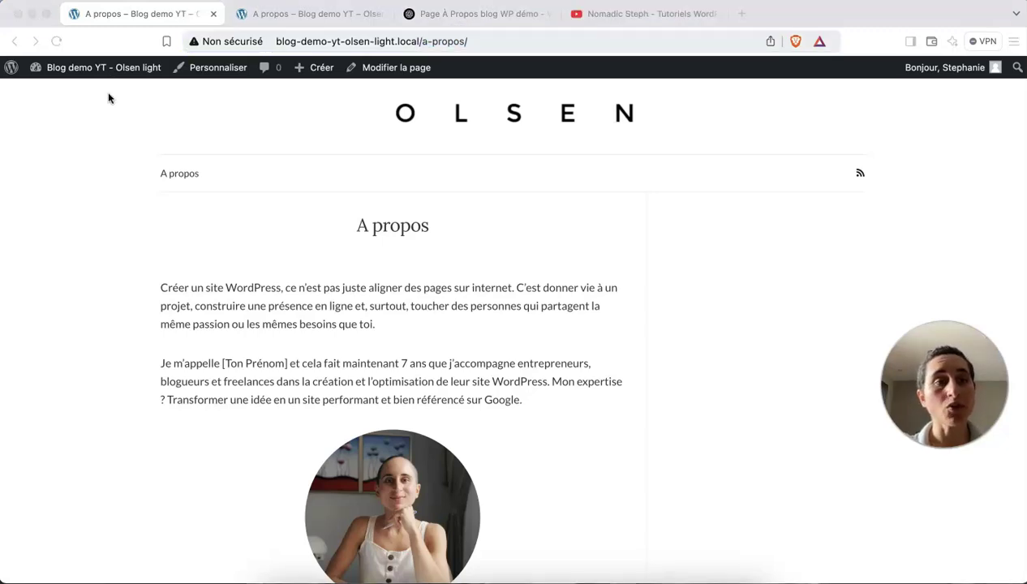
click(109, 95)
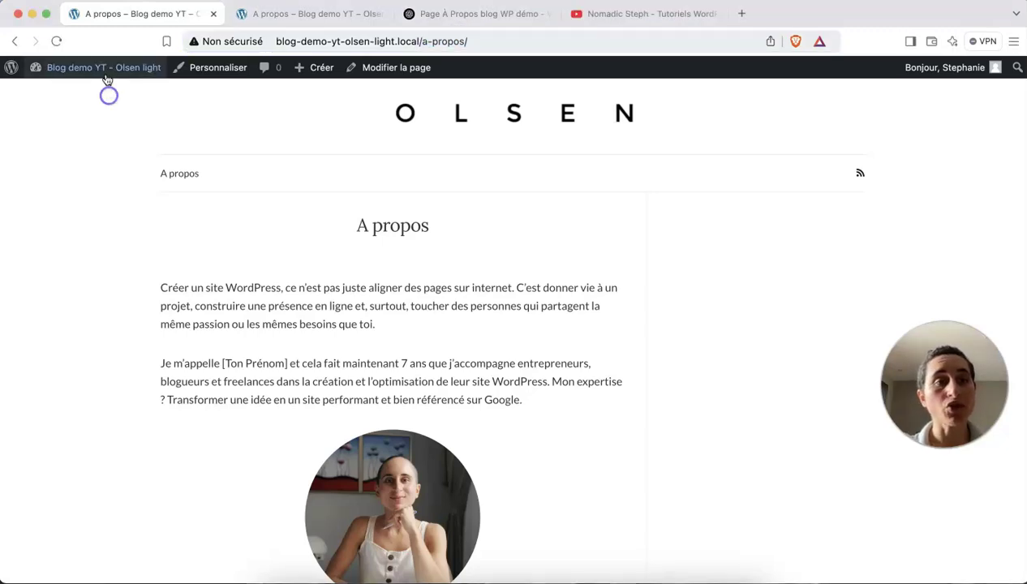
mouse_move(105, 72)
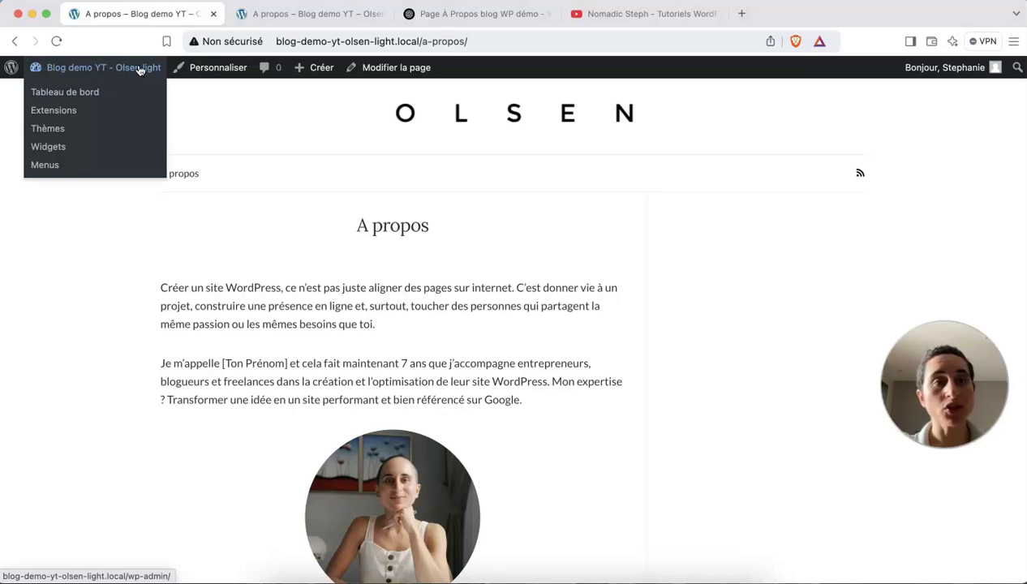
Go to the admin dashboard and open Pages > Toutes les pages.
click(81, 96)
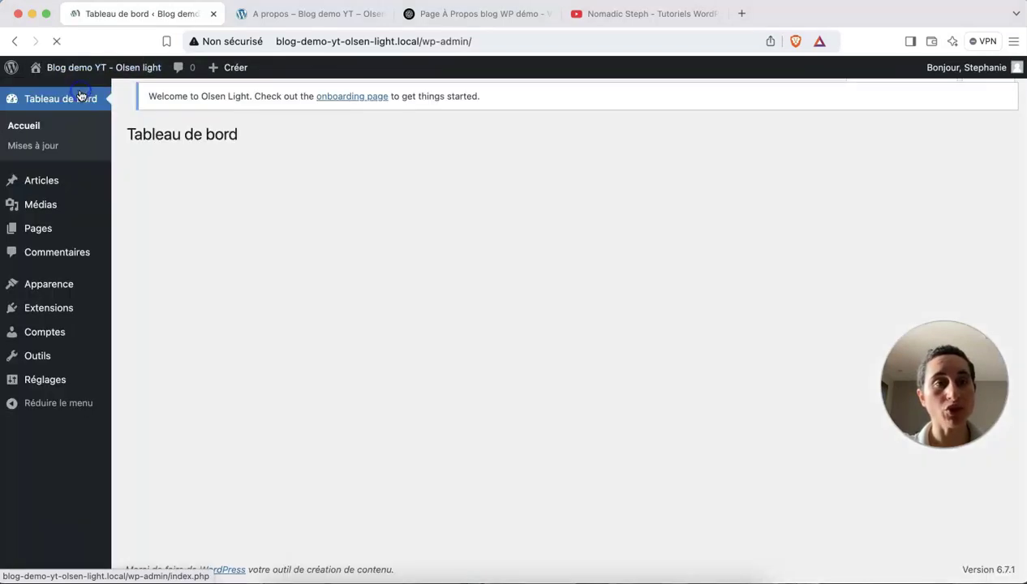
mouse_move(75, 242)
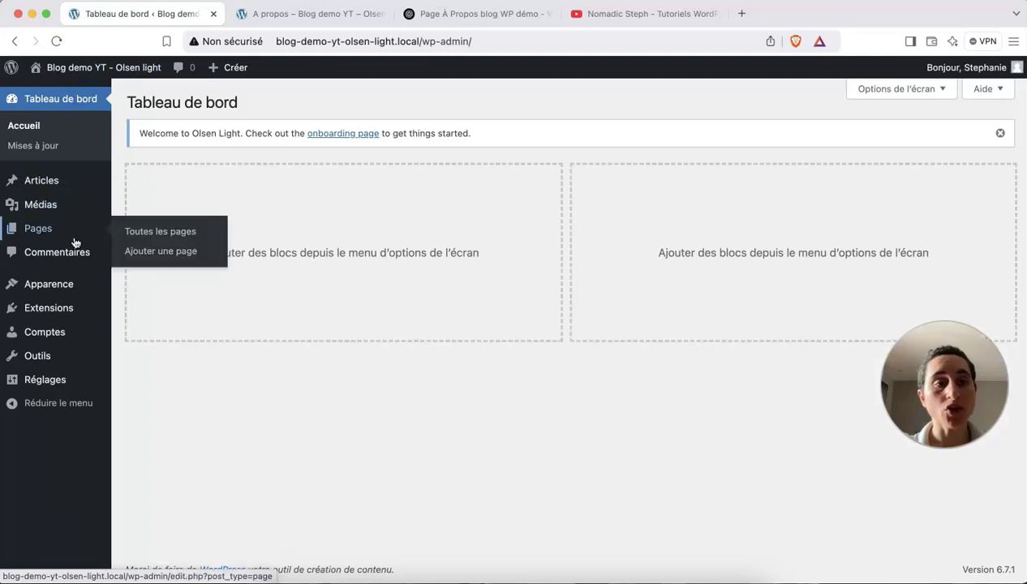
click(130, 235)
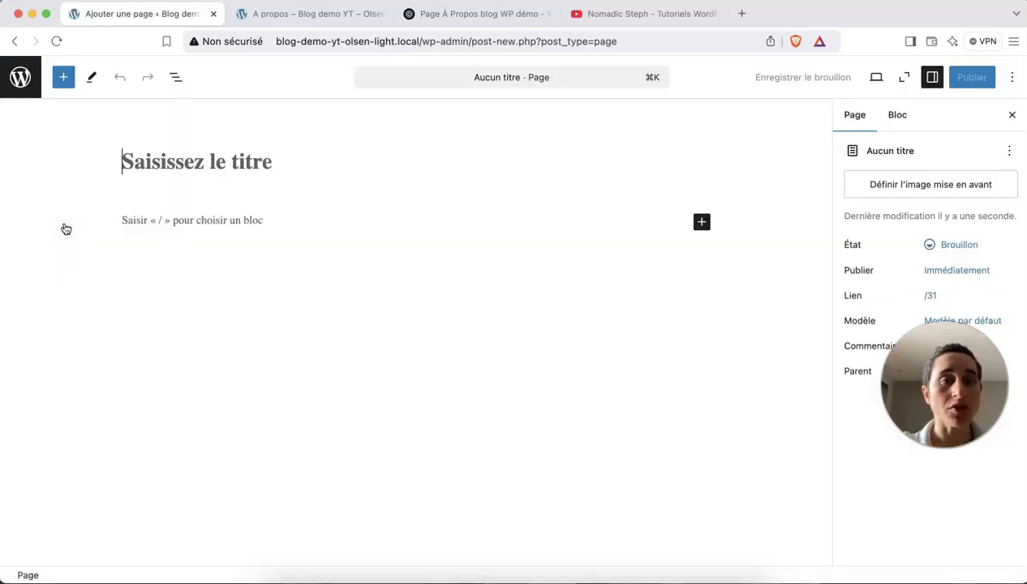
Title the new page 'Contact' and select ChatGPT's contact text through the final emoji.
click(174, 197)
text(Contact)
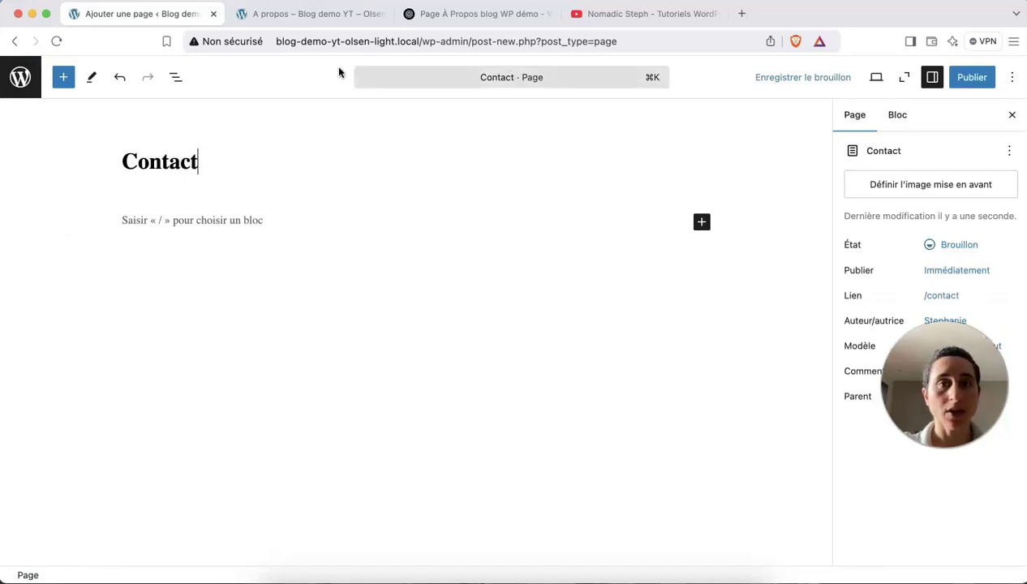
click(479, 16)
scroll(475, 261, up, 6)
scroll(475, 261, down, 3)
click(474, 261)
scroll(350, 234, down, 2)
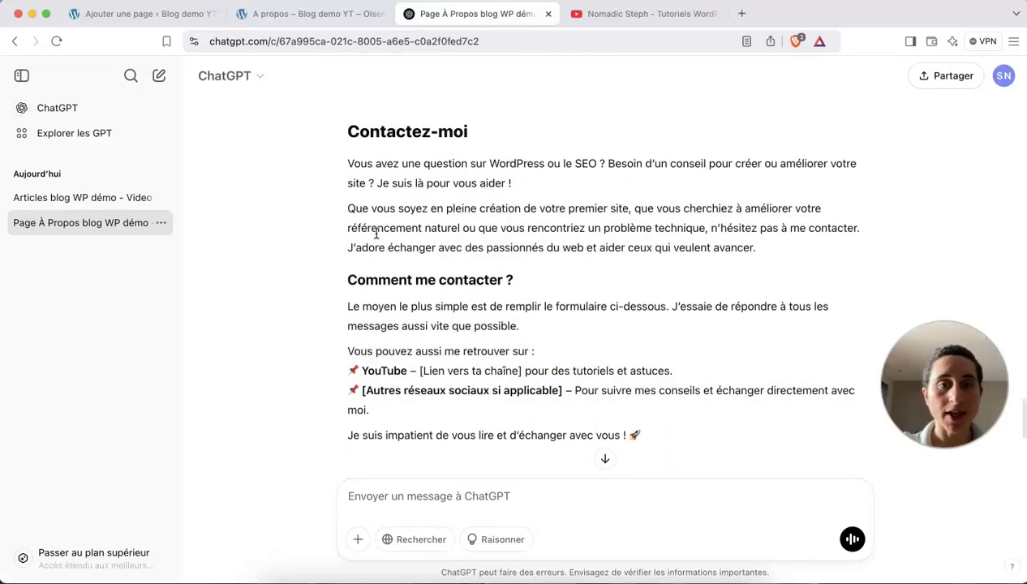
drag(349, 155, 636, 428)
key(super+c)
Paste the contact text into the Contact page's first paragraph.
click(178, 15)
click(475, 18)
drag(475, 23, 348, 18)
click(156, 18)
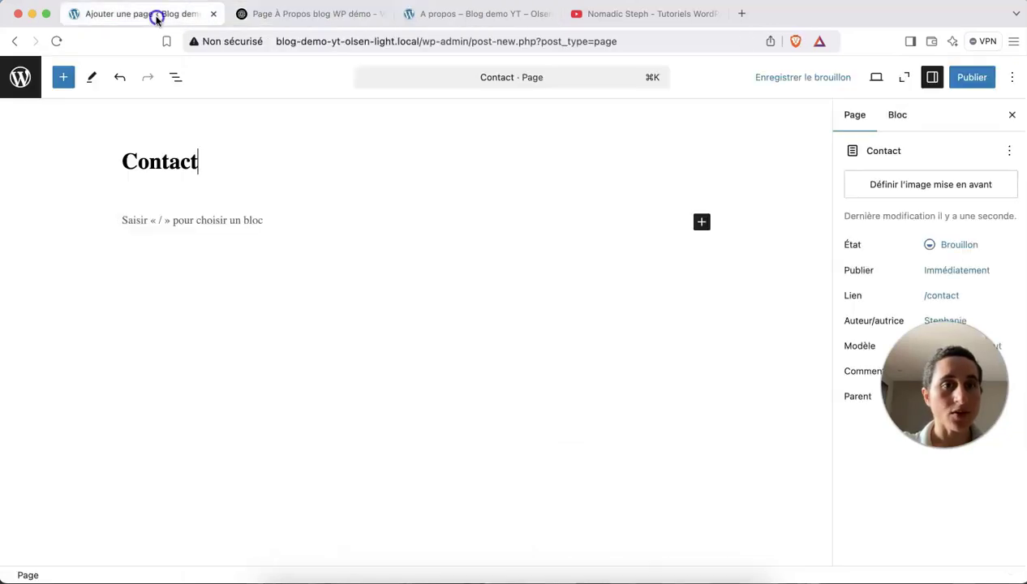
click(182, 219)
key(super+v)
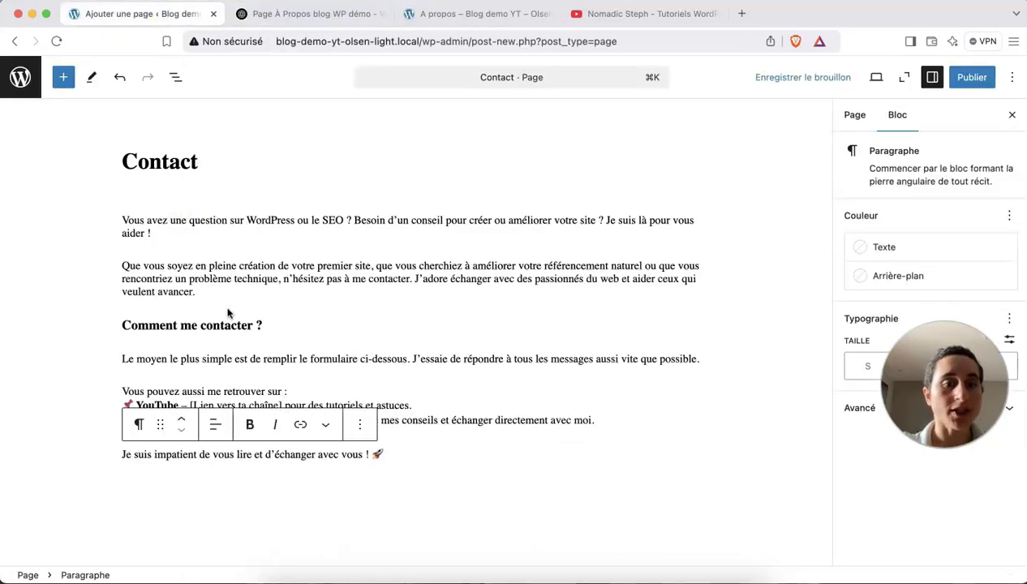
Make 'Comment me contacter ?' a level-2 heading.
triple_click(226, 324)
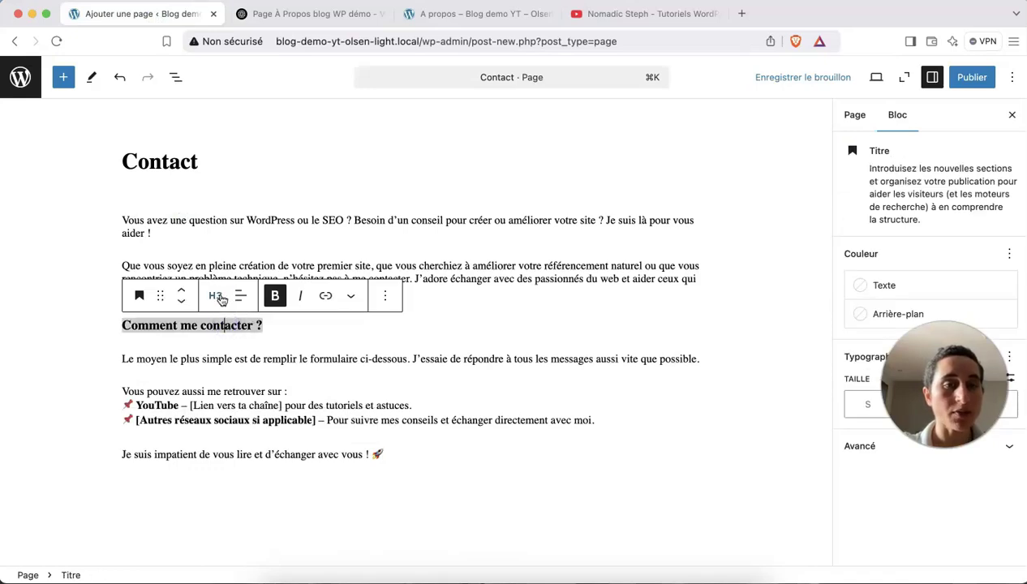
click(216, 295)
click(232, 366)
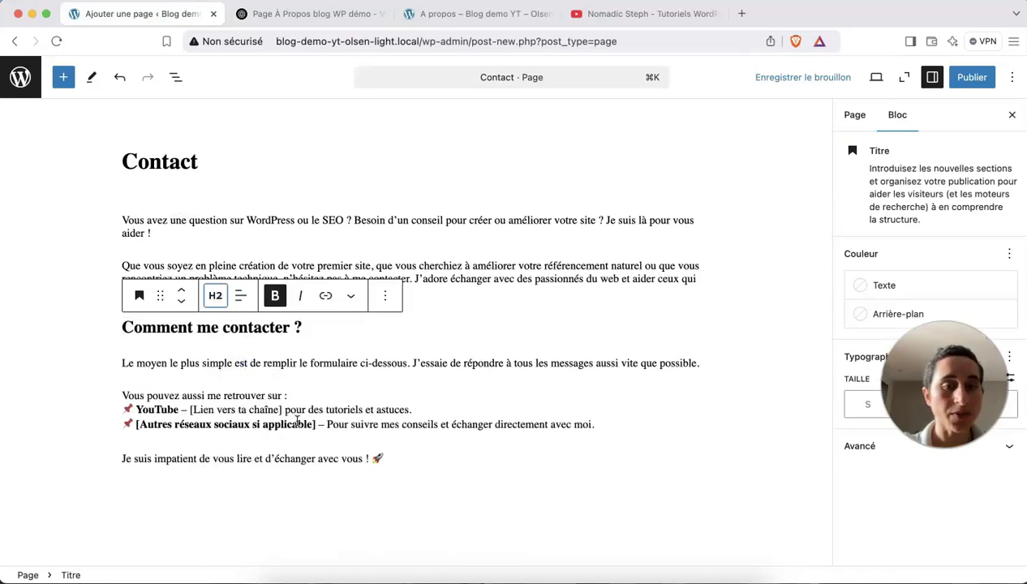
scroll(297, 421, down, 3)
drag(179, 298, 131, 297)
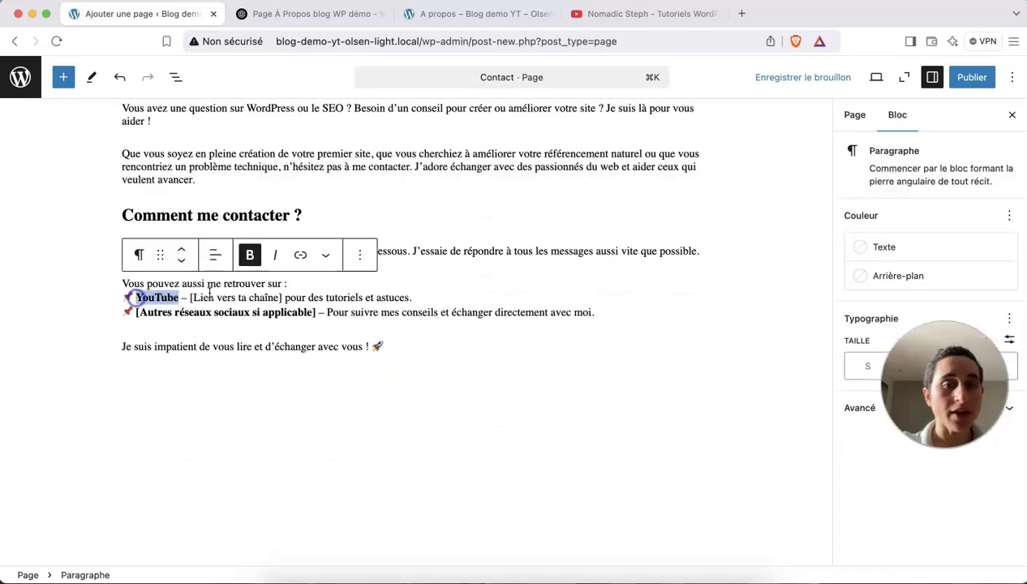
Delete the '[Lien vers ta chaîne]' placeholder from the YouTube line.
click(331, 289)
drag(284, 297, 189, 297)
key(BackSpace)
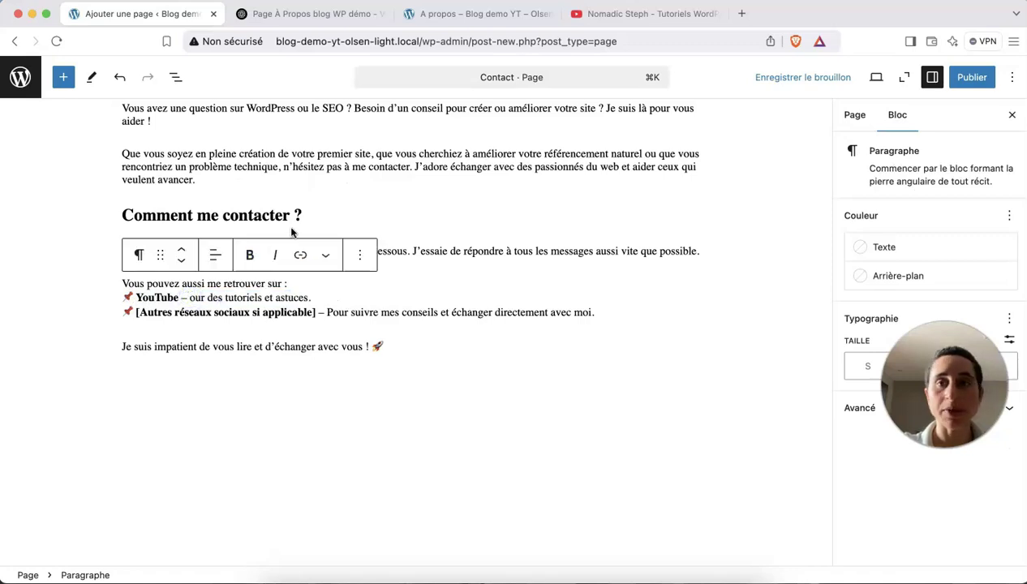
Link the word YouTube to the YouTube channel's address and save the draft.
click(660, 13)
click(383, 43)
key(super+c)
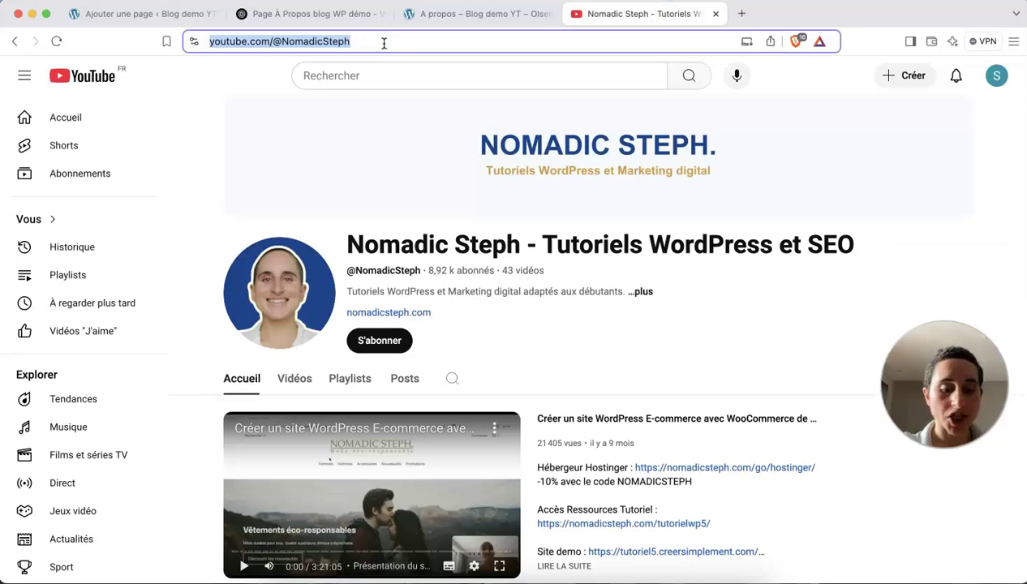
click(167, 14)
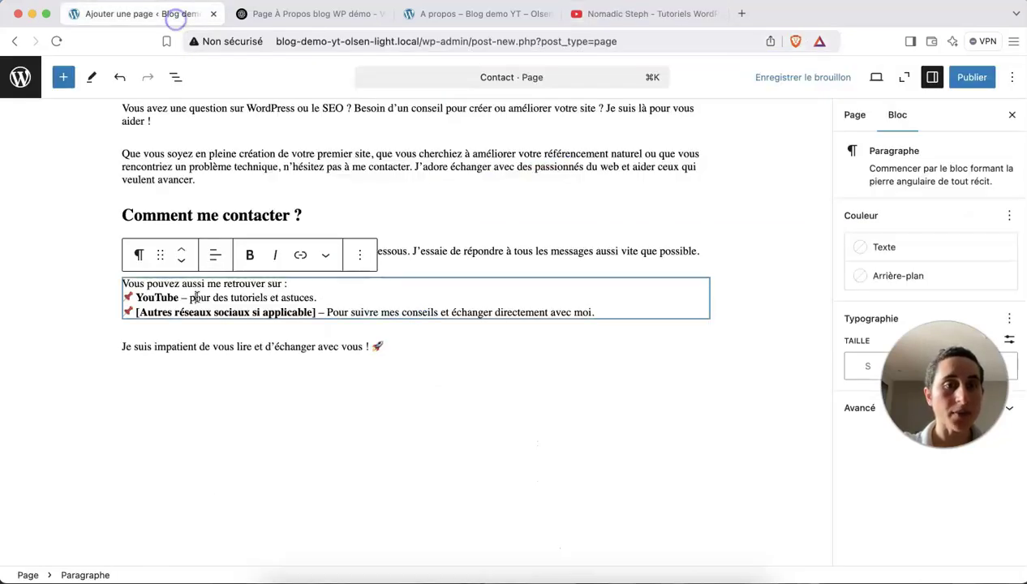
double_click(171, 298)
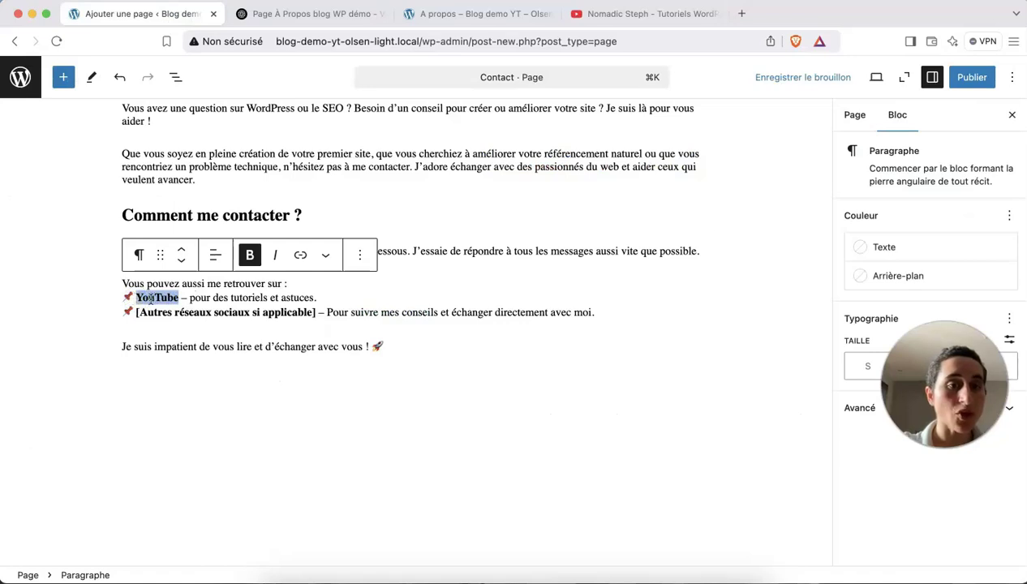
click(300, 255)
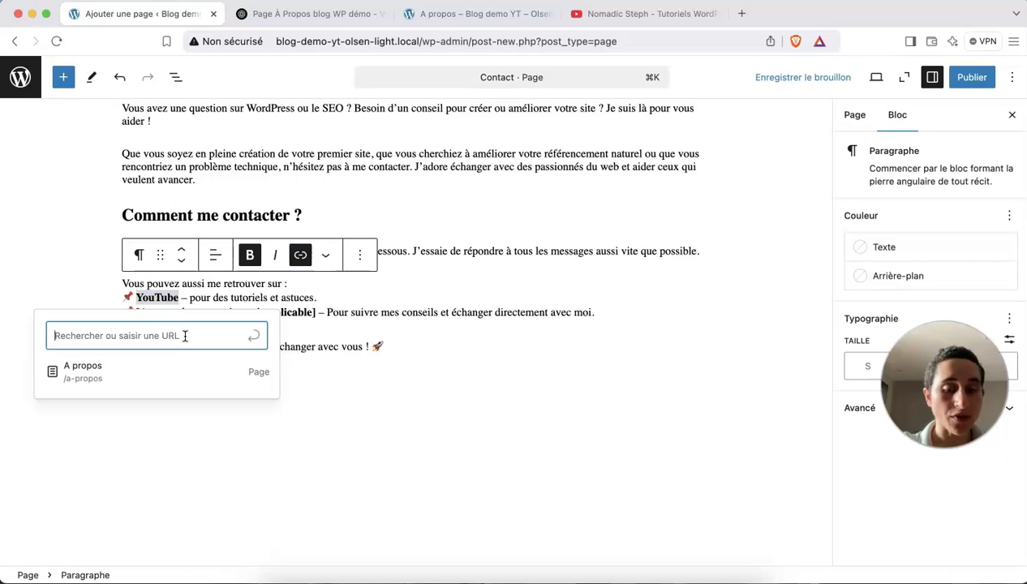
key(super+v)
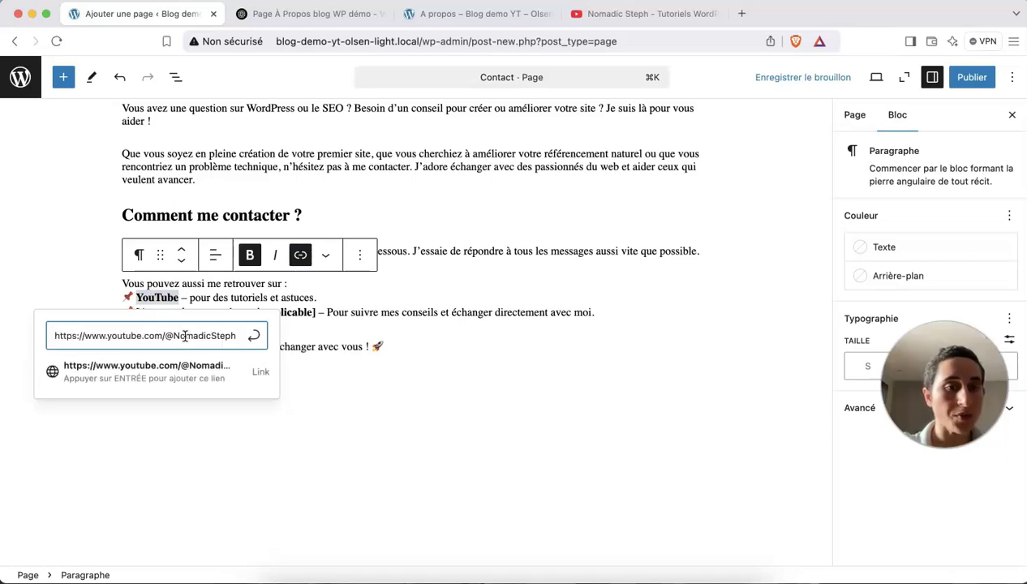
click(255, 338)
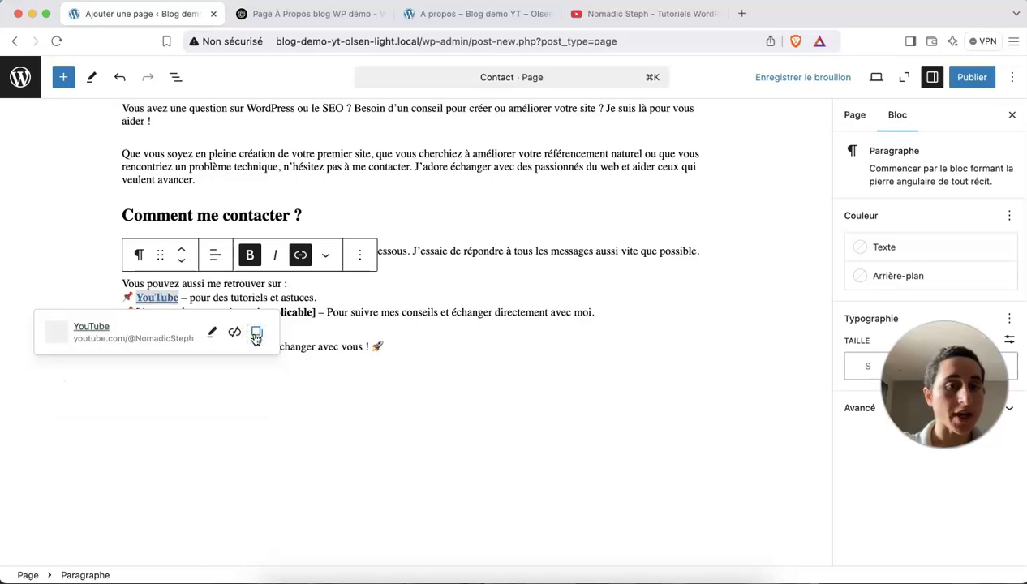
double_click(163, 298)
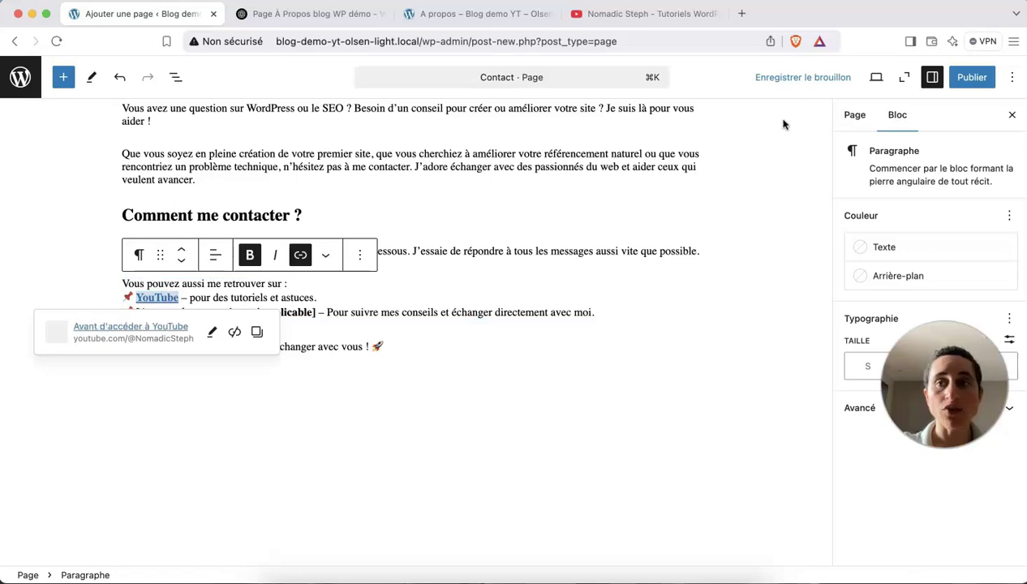
click(779, 77)
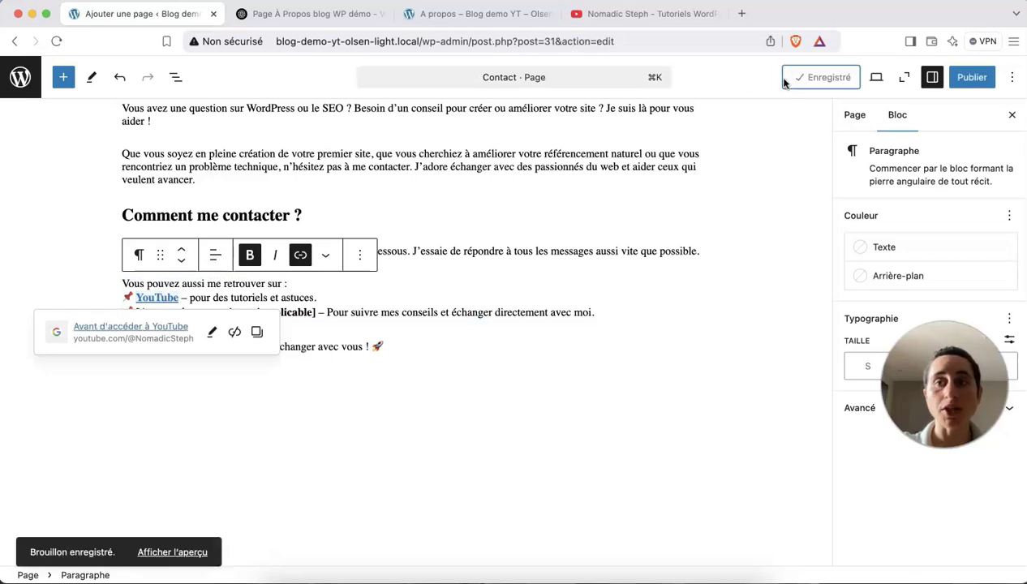
click(876, 77)
click(793, 201)
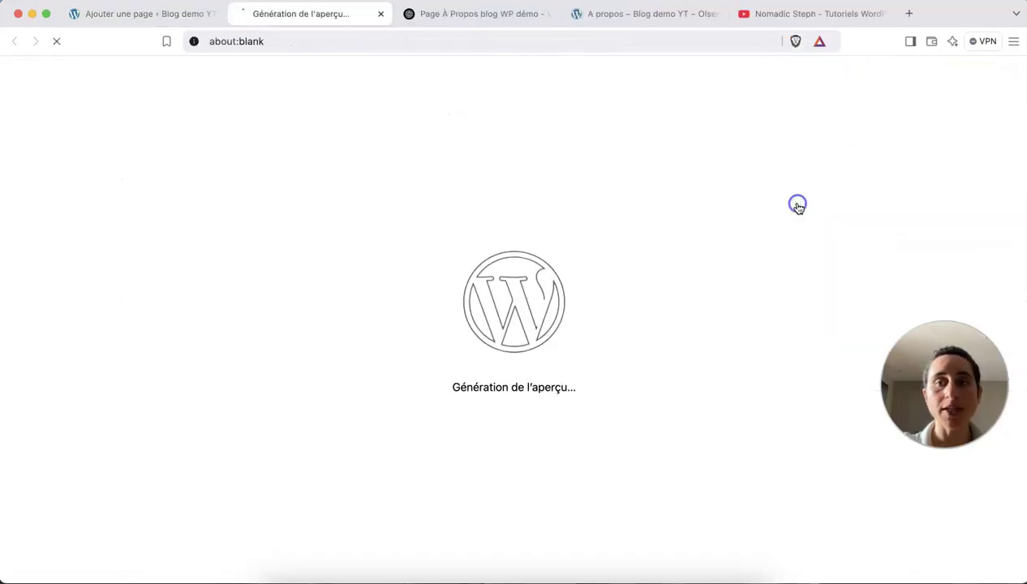
scroll(596, 316, down, 5)
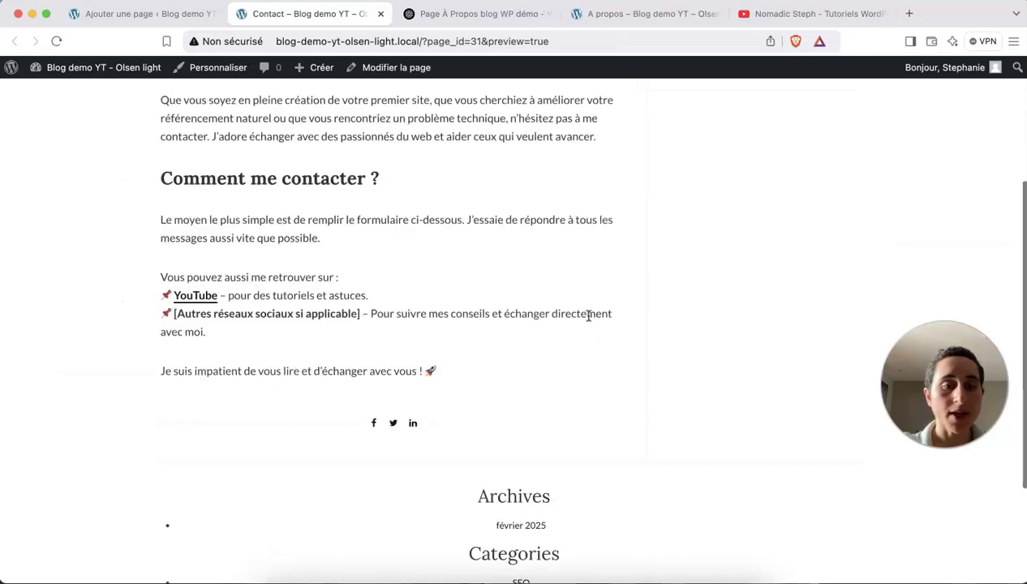
click(200, 297)
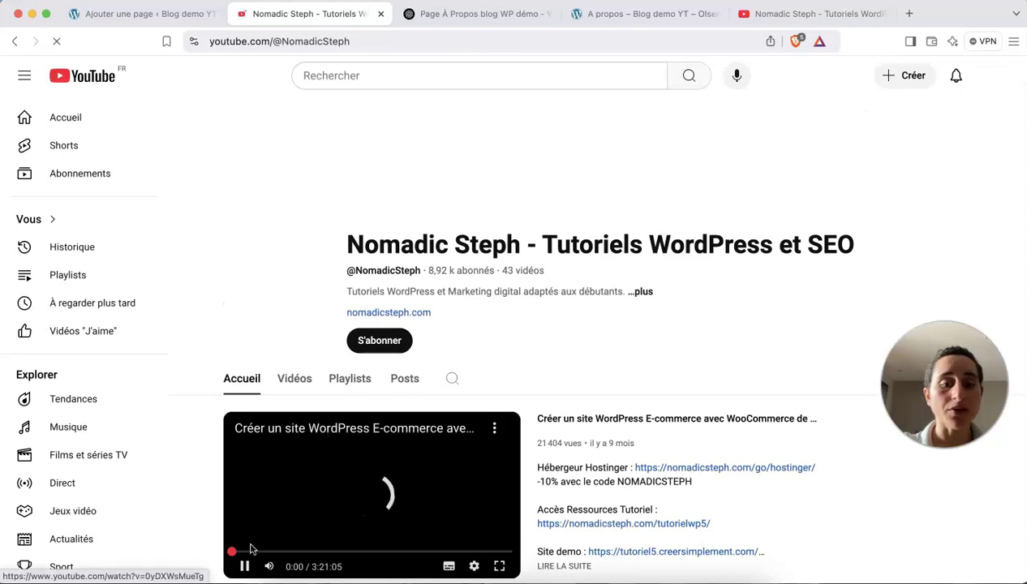
click(246, 565)
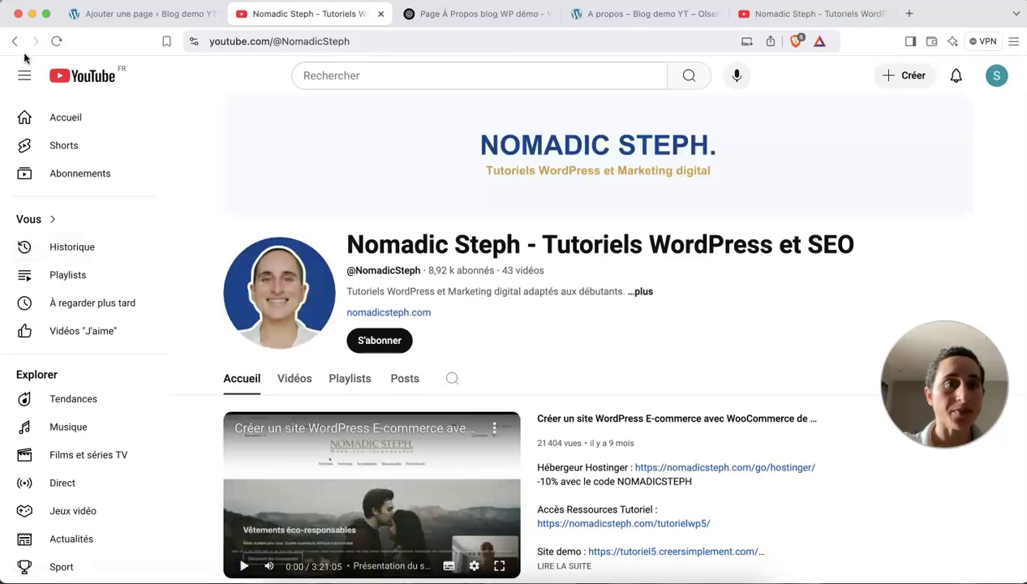
click(129, 22)
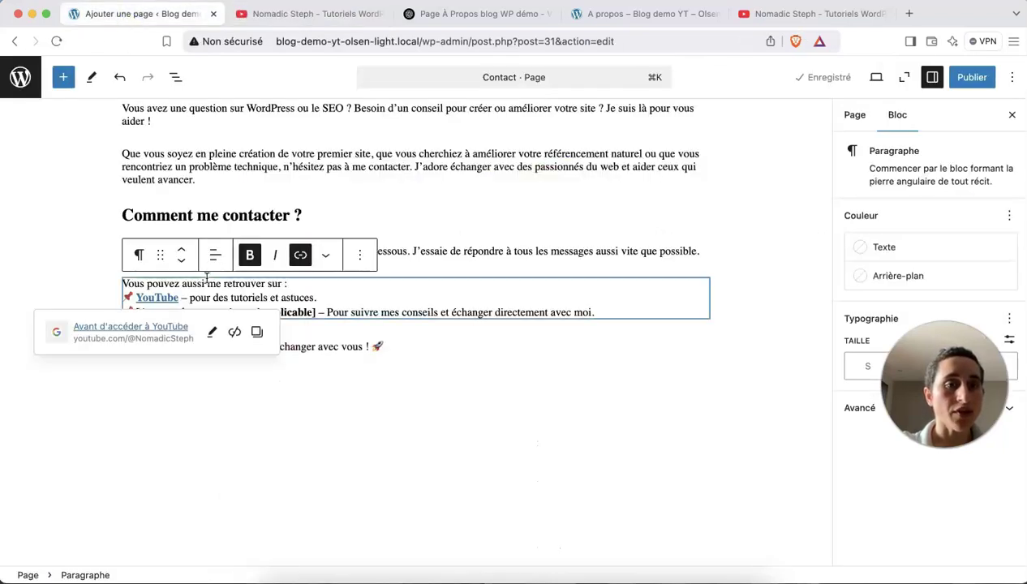
double_click(157, 299)
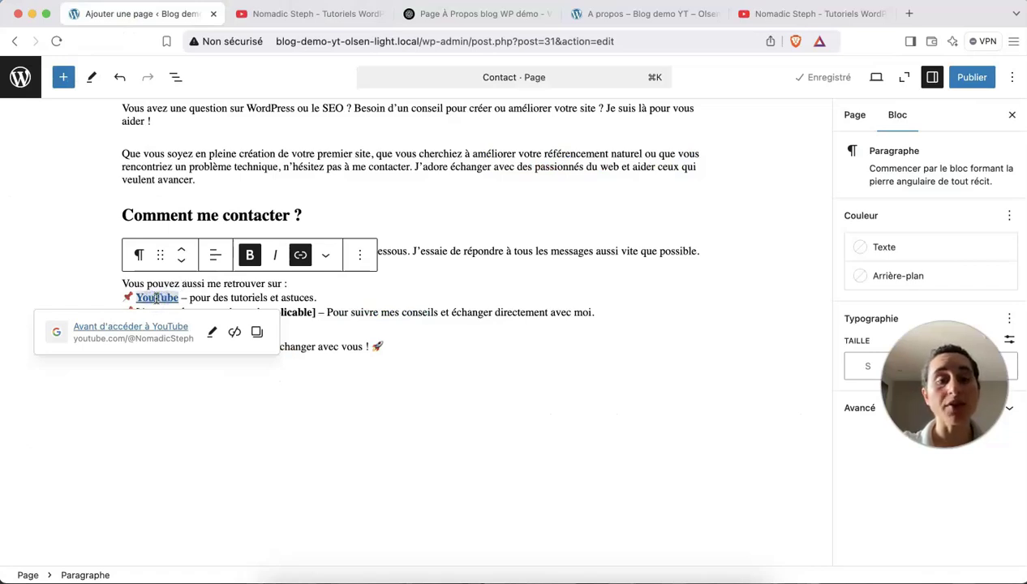
click(272, 10)
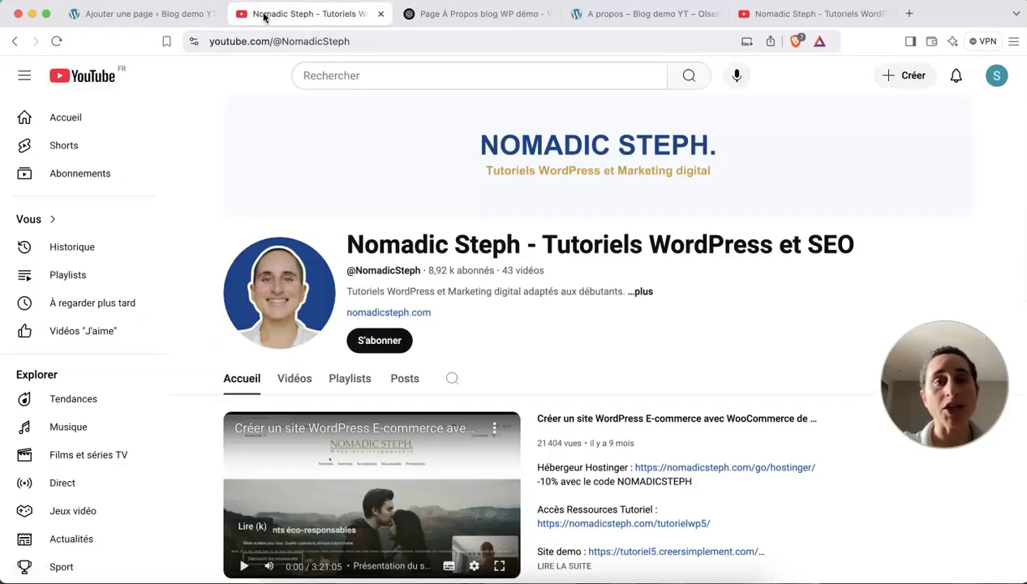
click(155, 15)
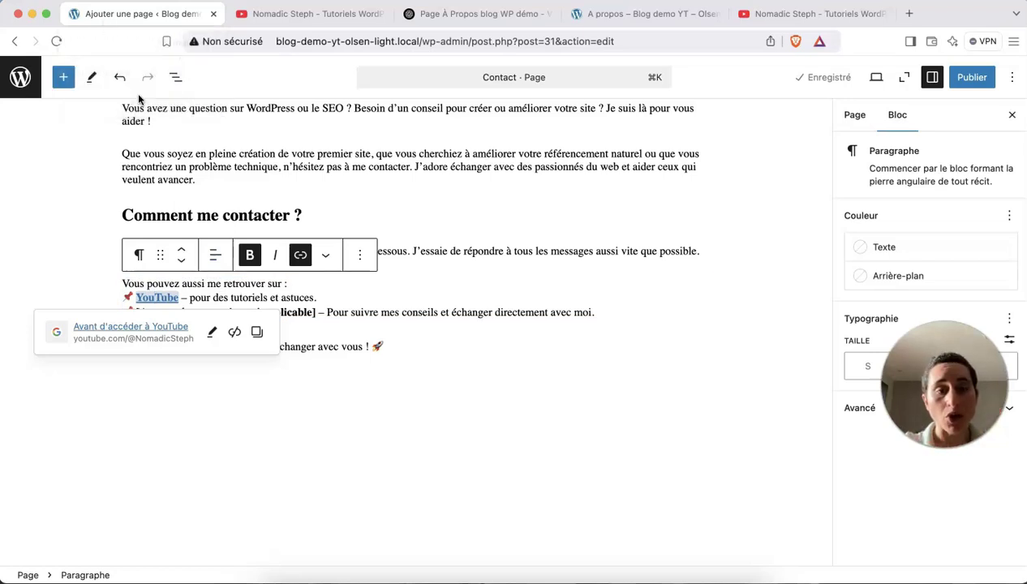
Set the YouTube link to open in a new tab.
click(215, 333)
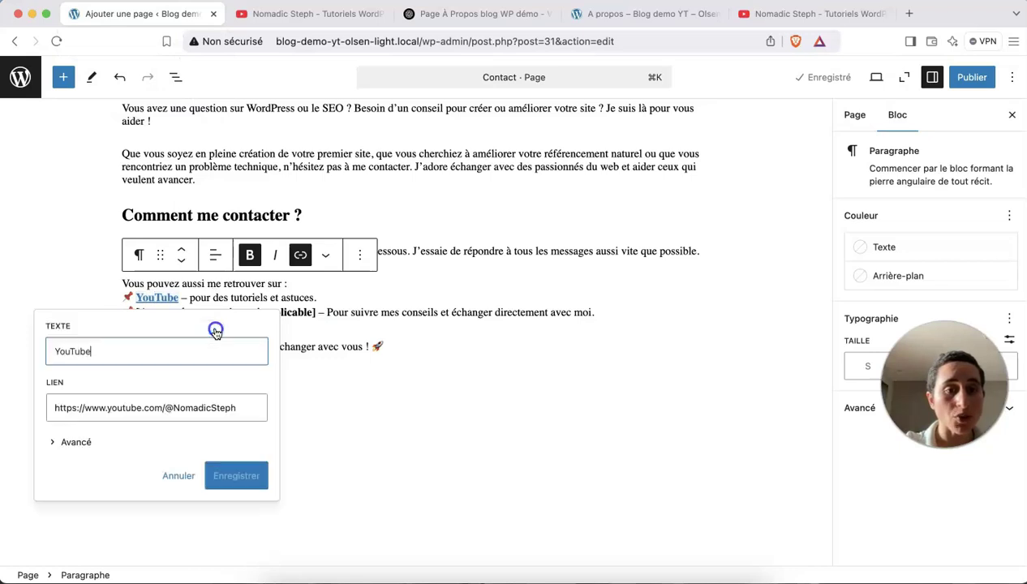
click(77, 443)
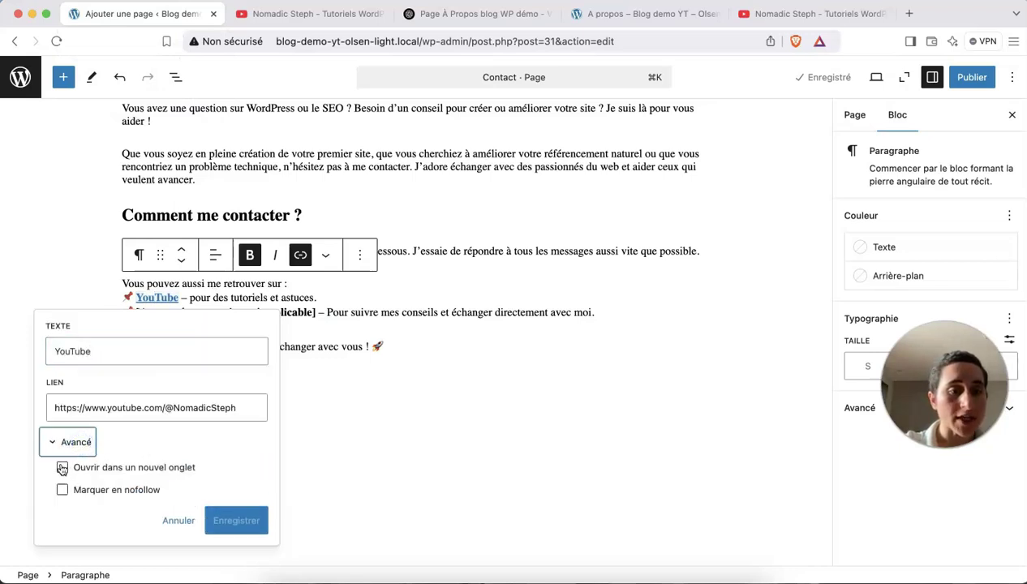
click(63, 468)
click(236, 529)
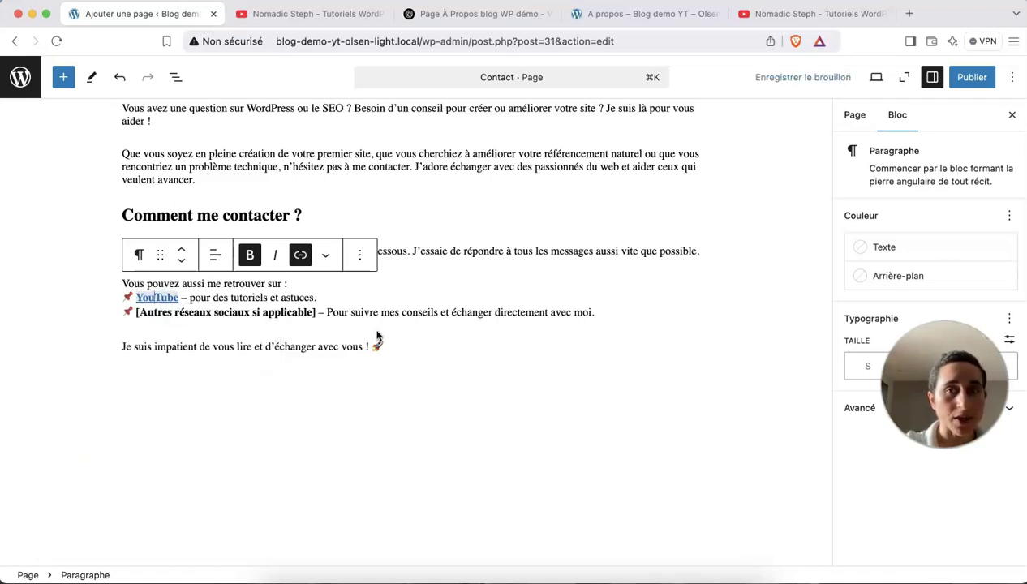
Preview the Contact page, test the YouTube link, then close both YouTube channel tabs.
click(875, 78)
click(786, 203)
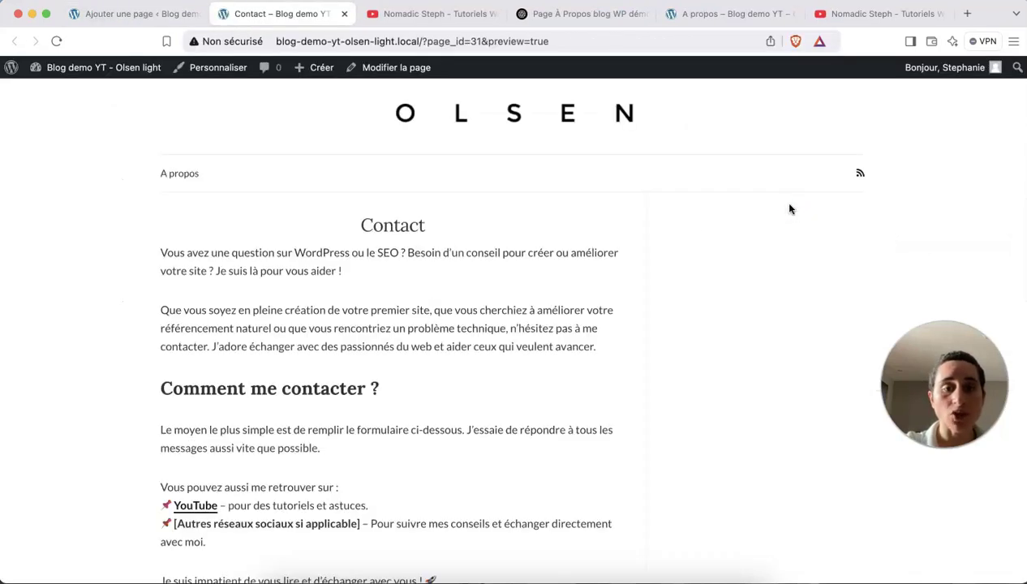
scroll(444, 281, down, 5)
click(202, 334)
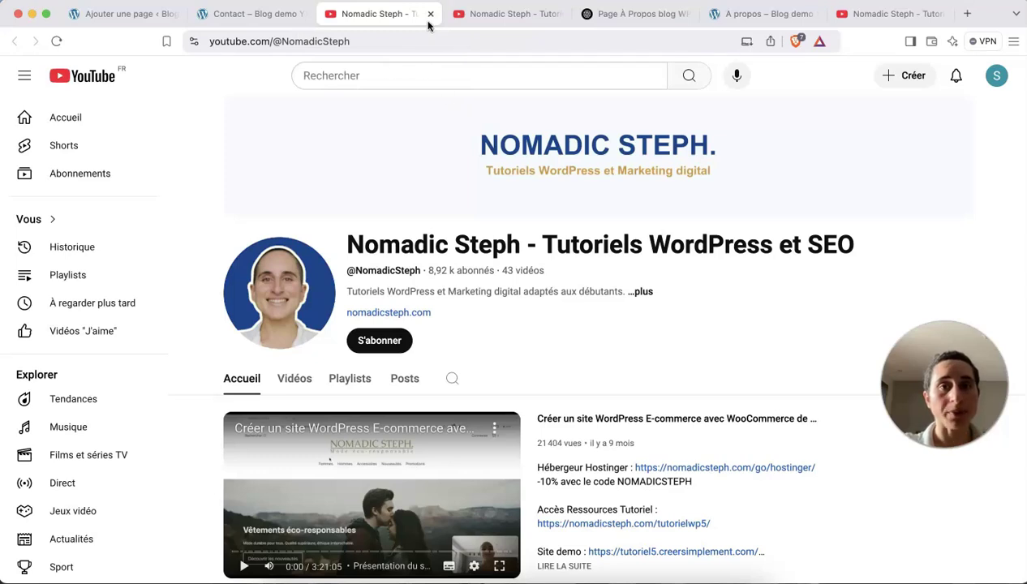
click(430, 14)
click(429, 14)
Leave the Contact page editor for the Pages list, where Contact now shows as a draft.
click(106, 16)
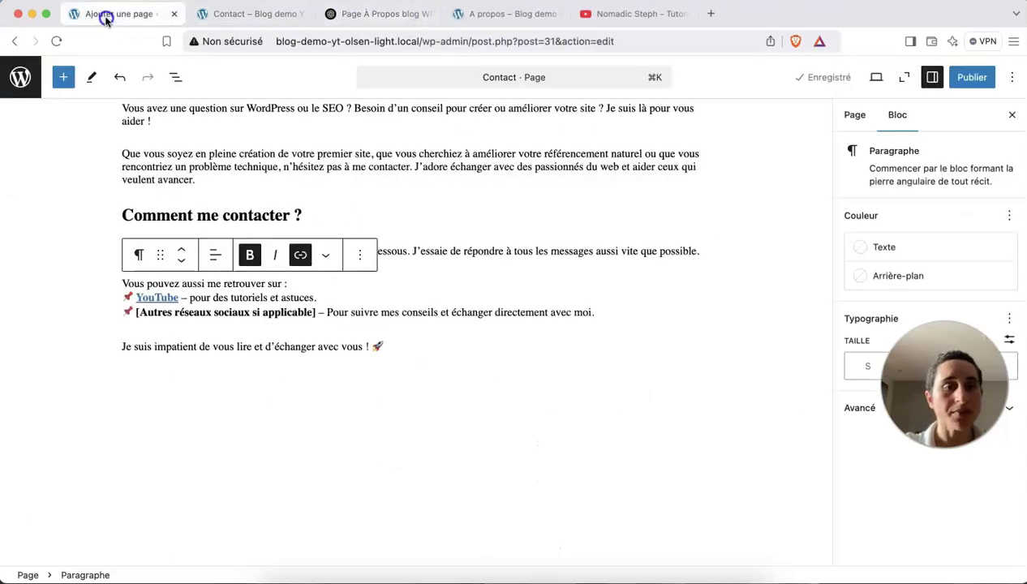
click(393, 347)
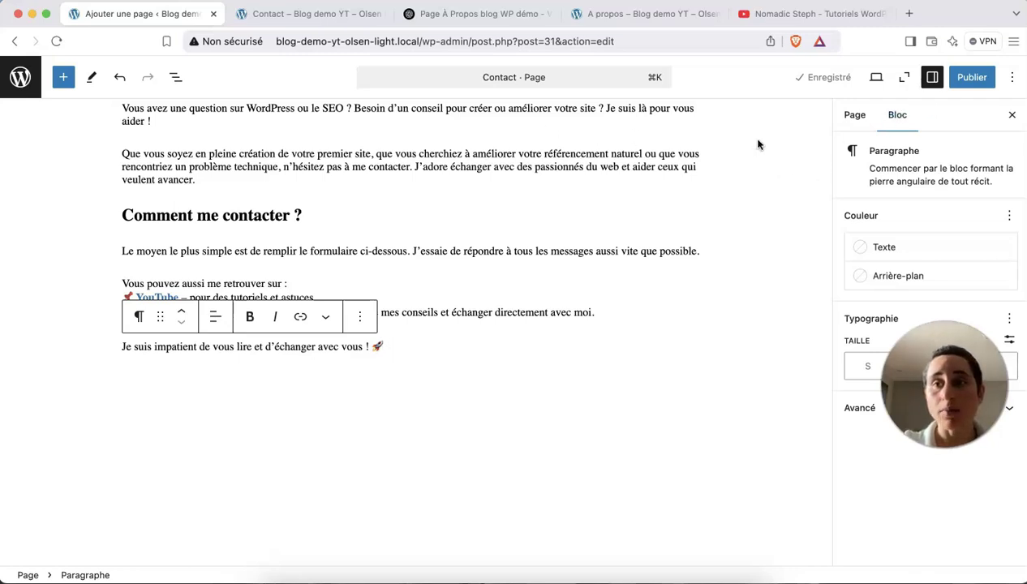
click(21, 79)
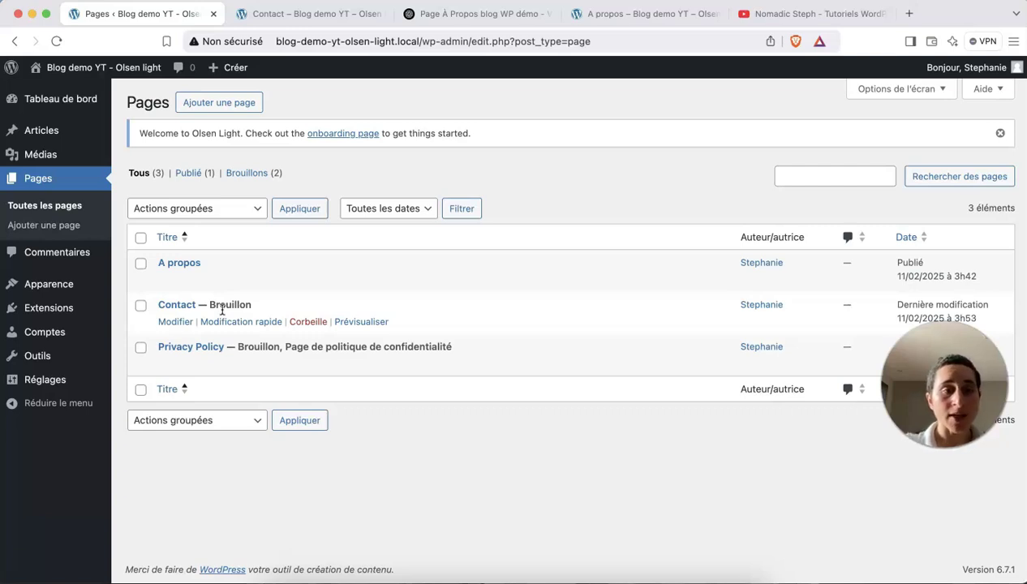
mouse_move(77, 309)
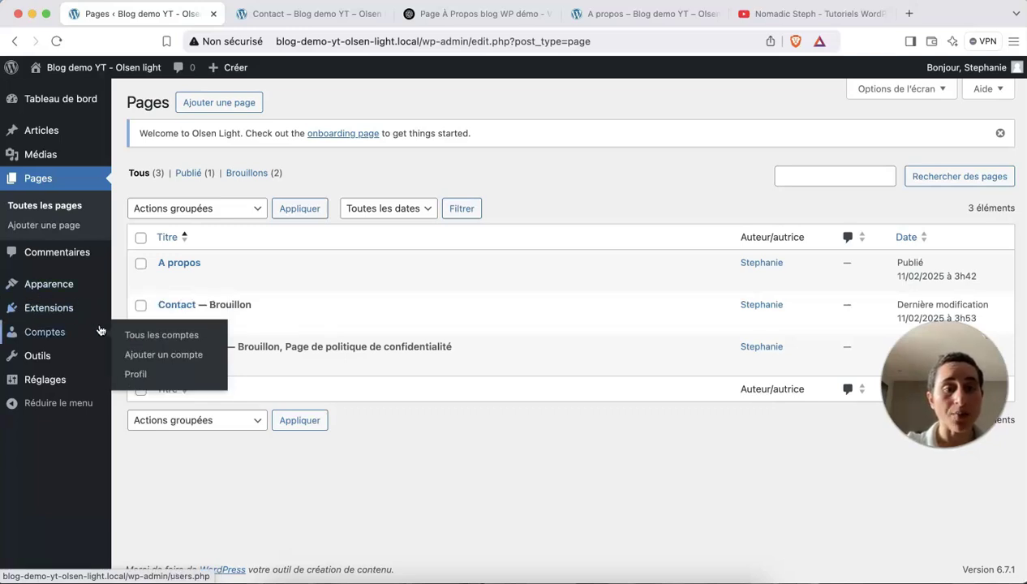
Open Ajouter des extensions to browse featured plugins like Classic Editor, Akismet and Jetpack.
click(155, 337)
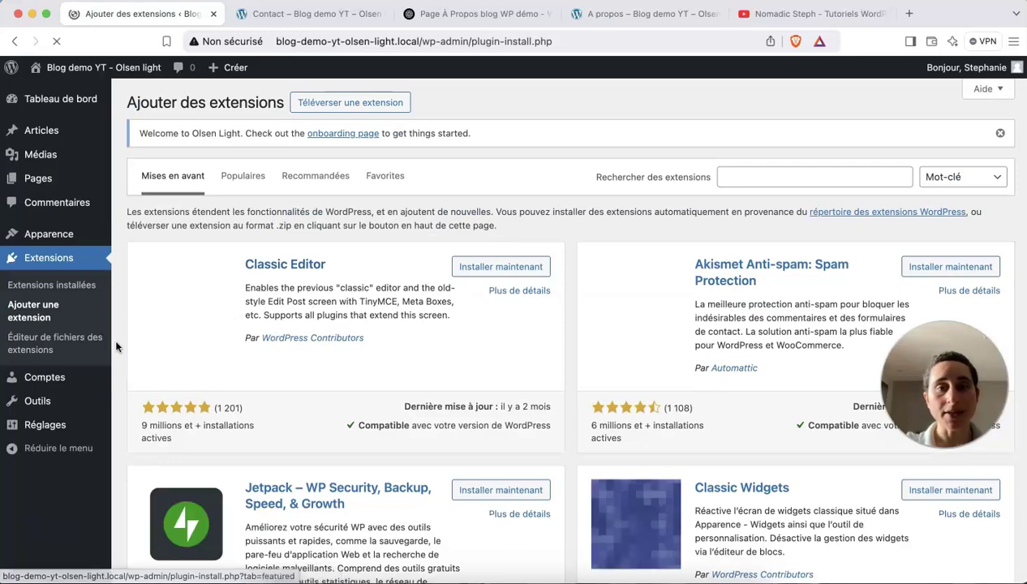
scroll(405, 517, down, 6)
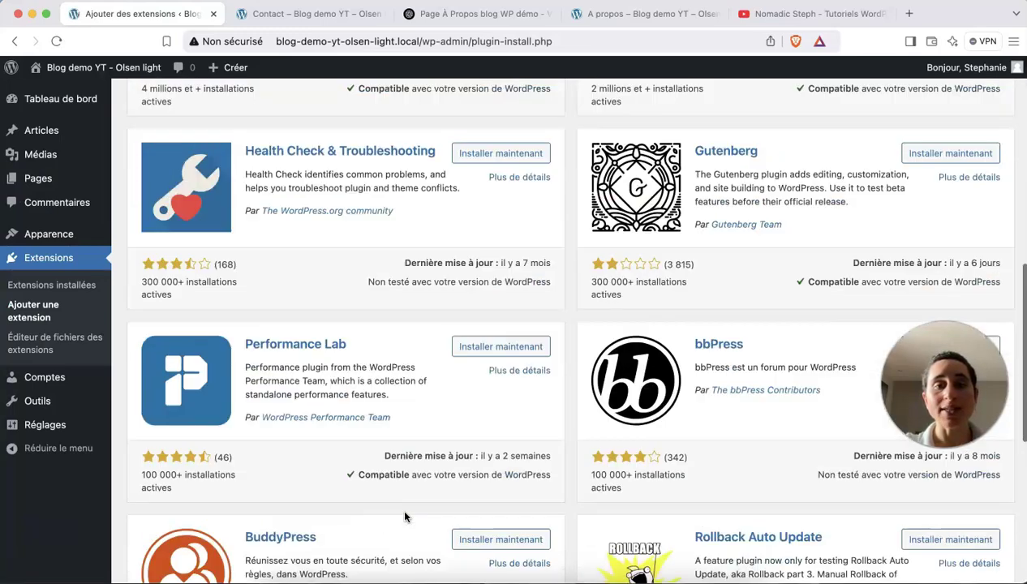
scroll(405, 516, up, 7)
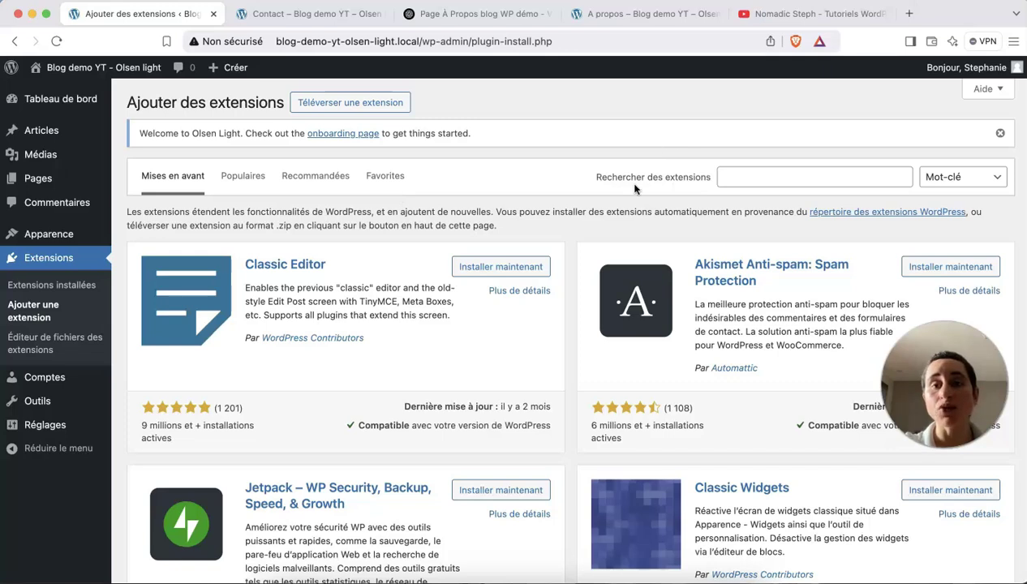
Search the plugin directory for 'contact' so Contact Form 7 leads the results.
click(728, 177)
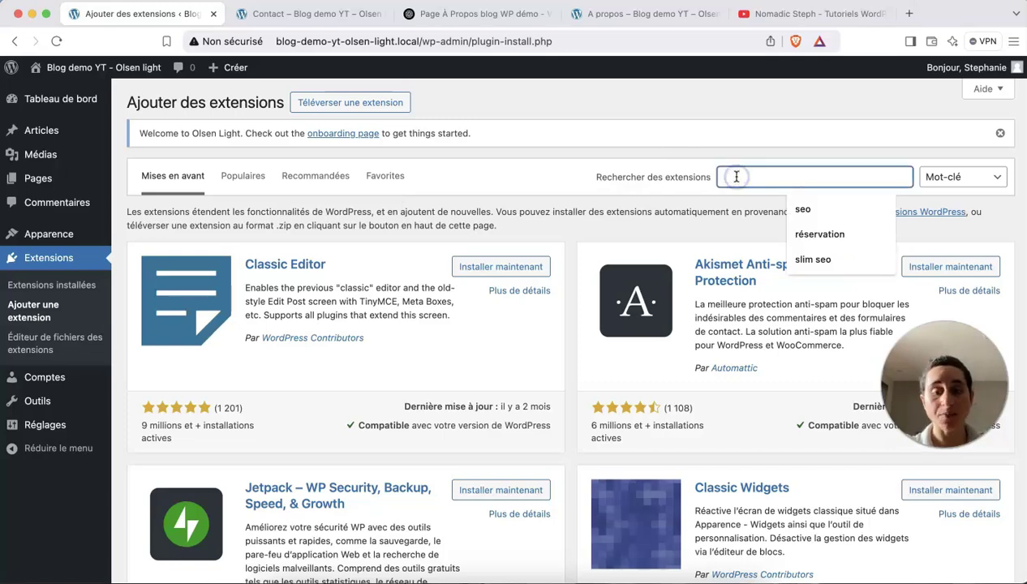
text(dontact)
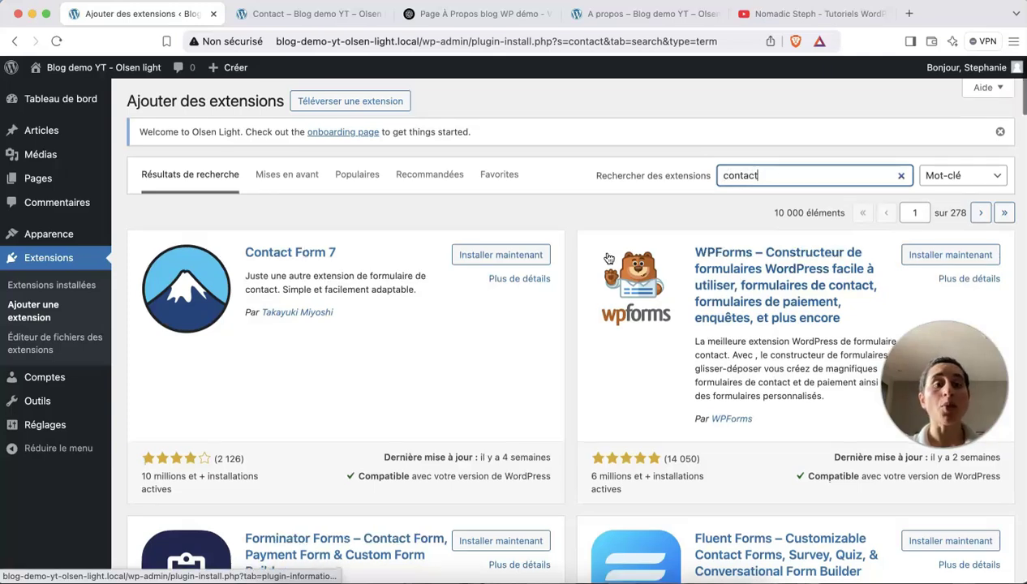
scroll(609, 256, down, 1)
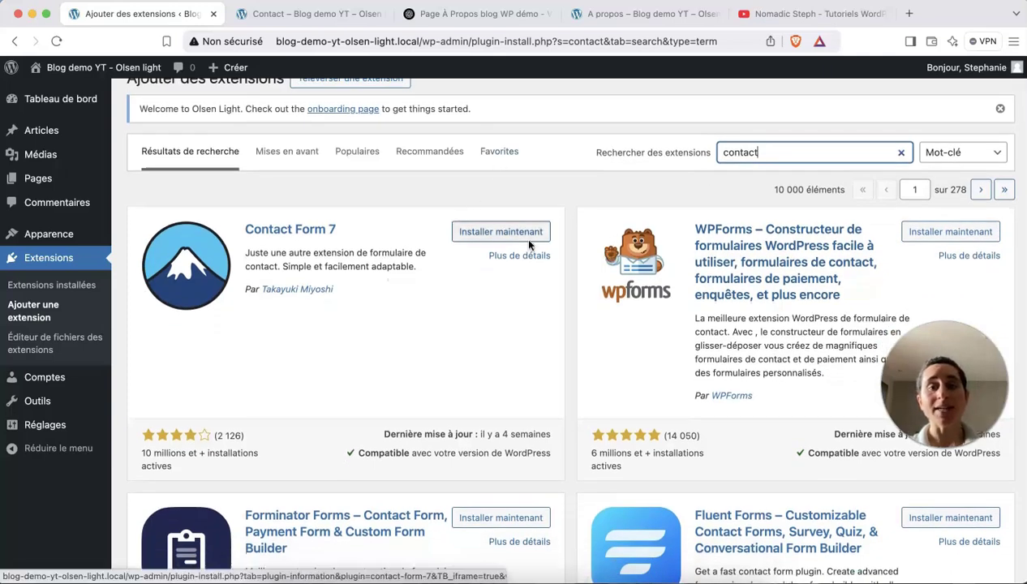
scroll(691, 297, down, 5)
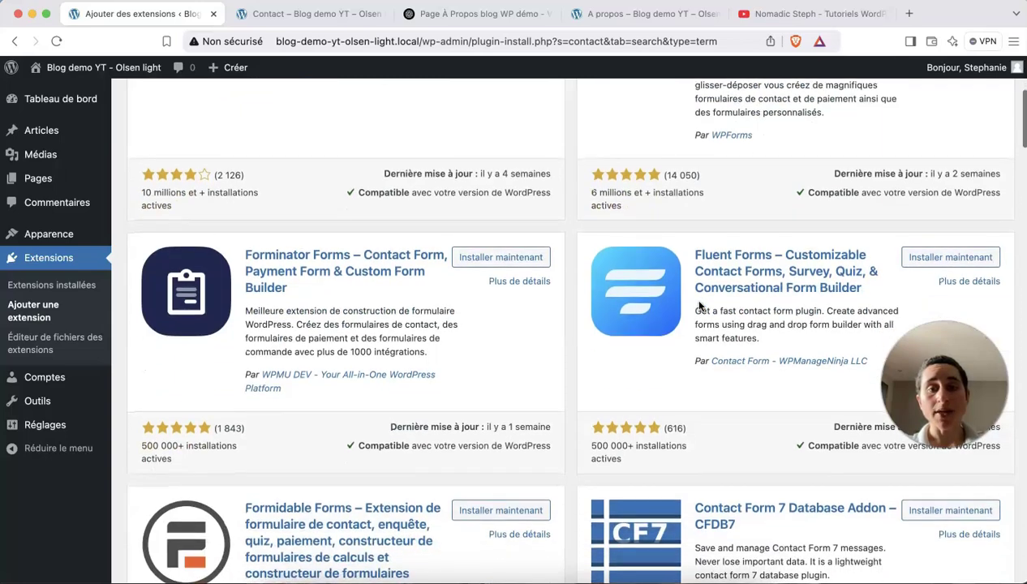
scroll(730, 219, up, 6)
drag(759, 177, 723, 177)
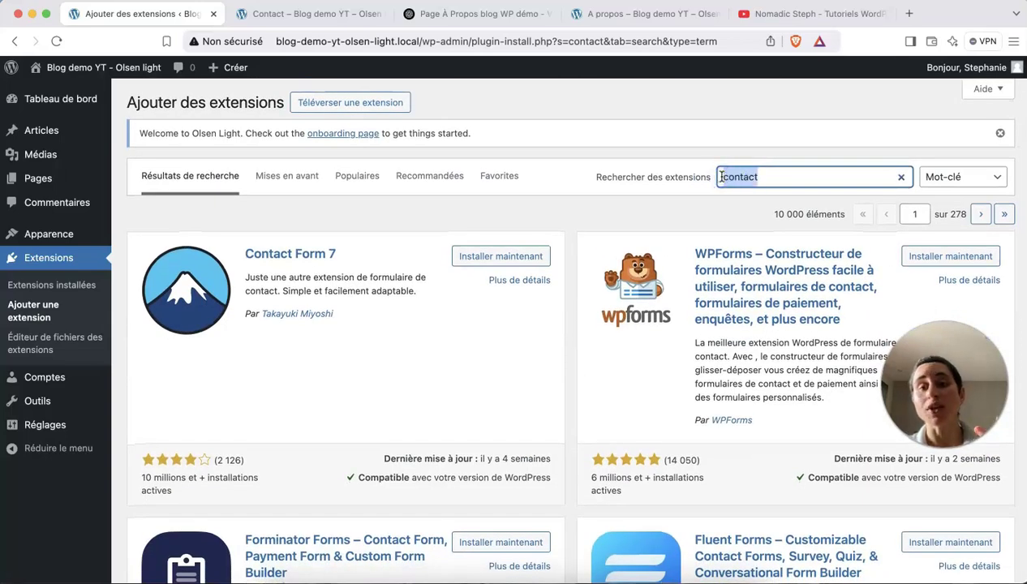
click(726, 177)
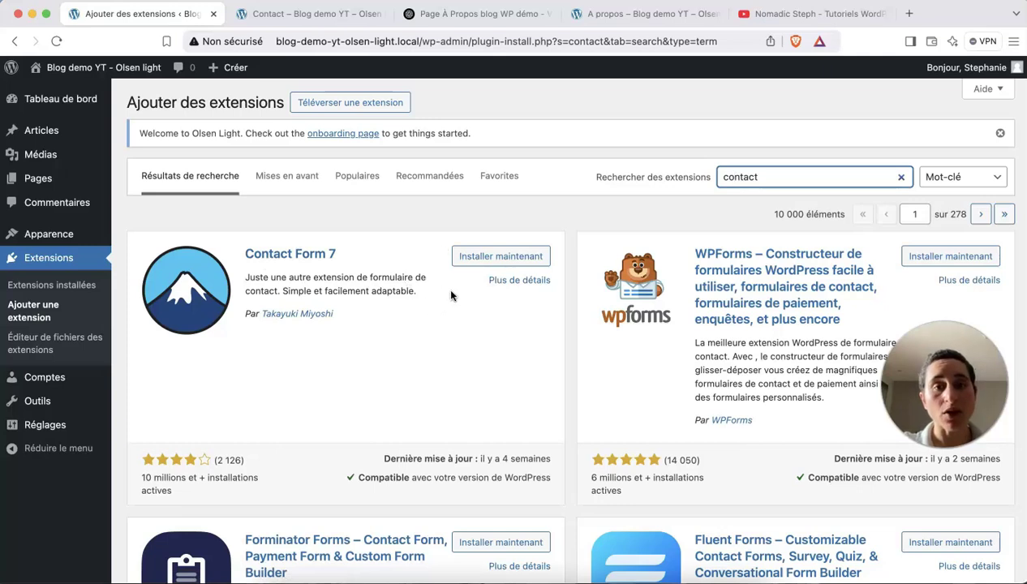
Install Contact Form 7 (version 6.0.3) and view the installed plugins list.
click(469, 258)
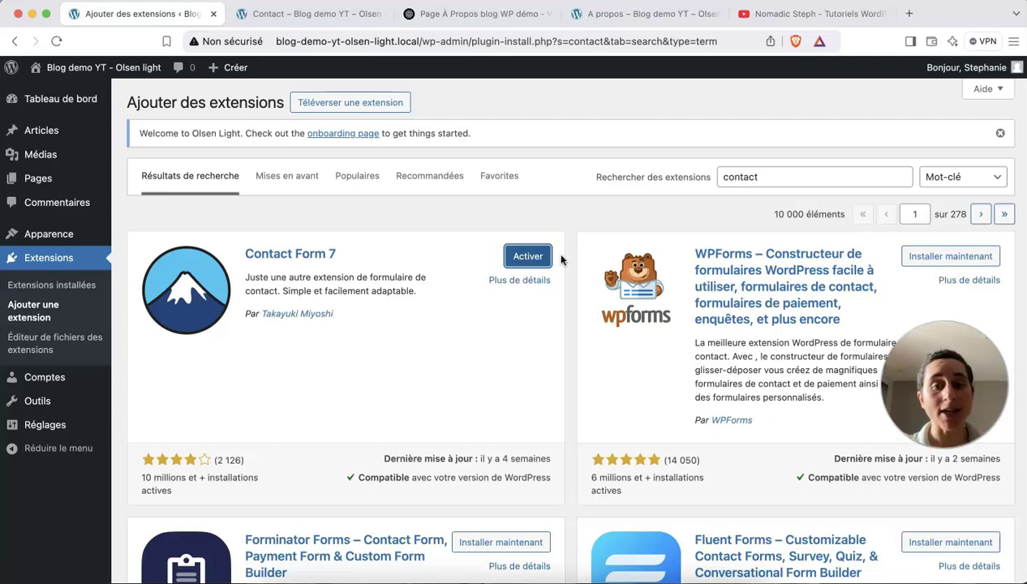
click(81, 289)
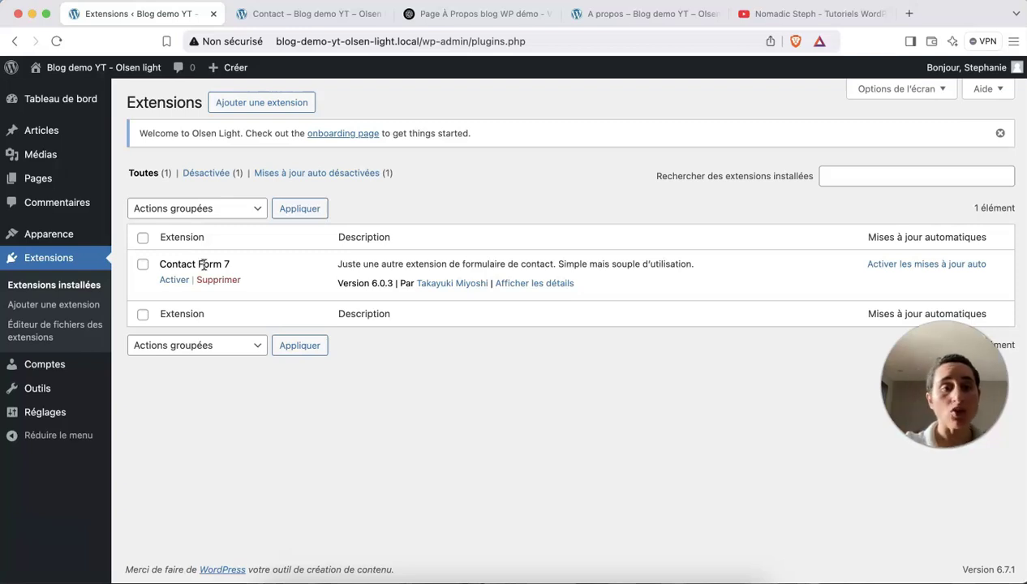
Activate Contact Form 7 and open its forms list showing 'Formulaire de contact 1'.
click(175, 279)
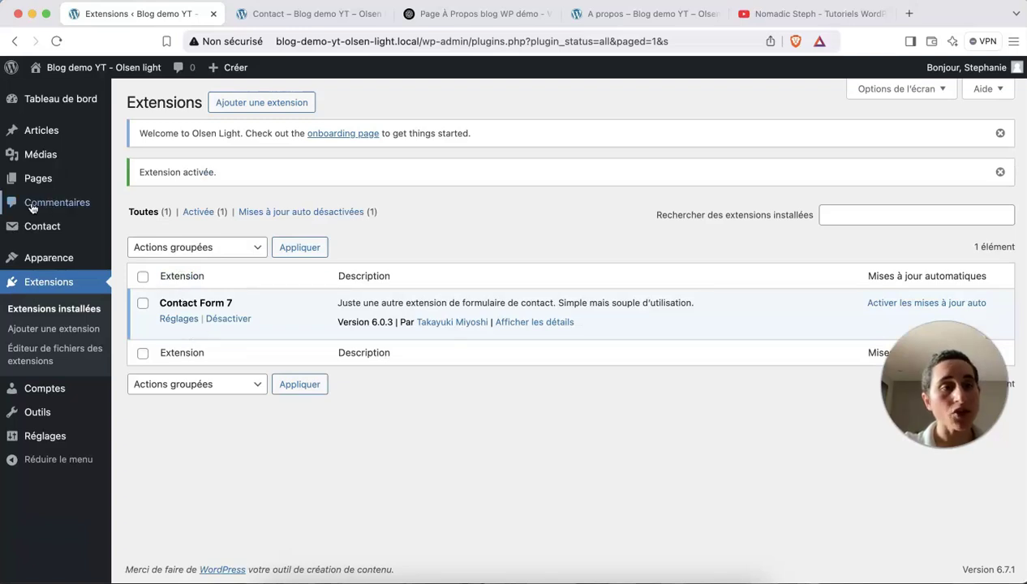
mouse_move(11, 229)
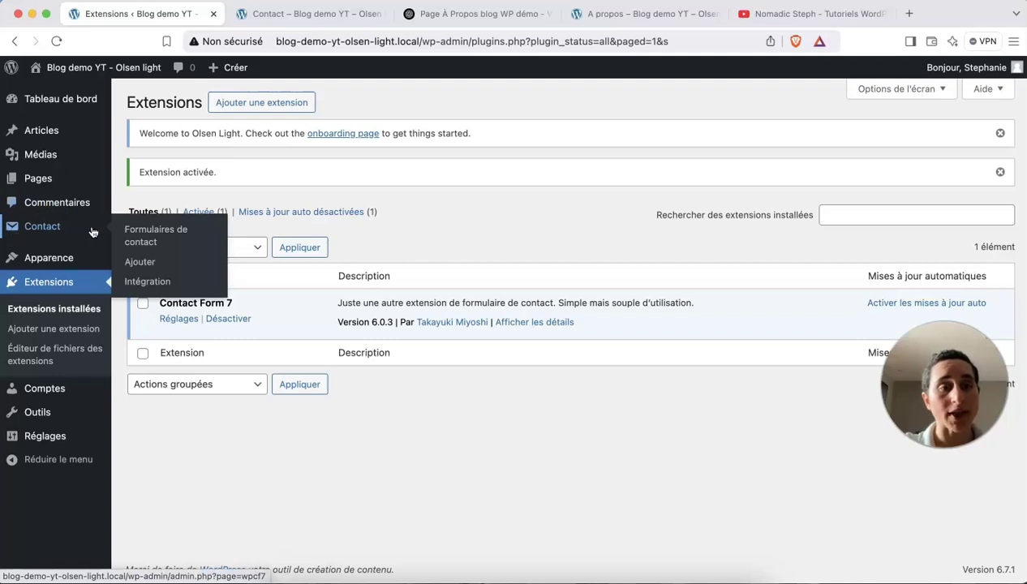
click(43, 230)
scroll(213, 349, down, 1)
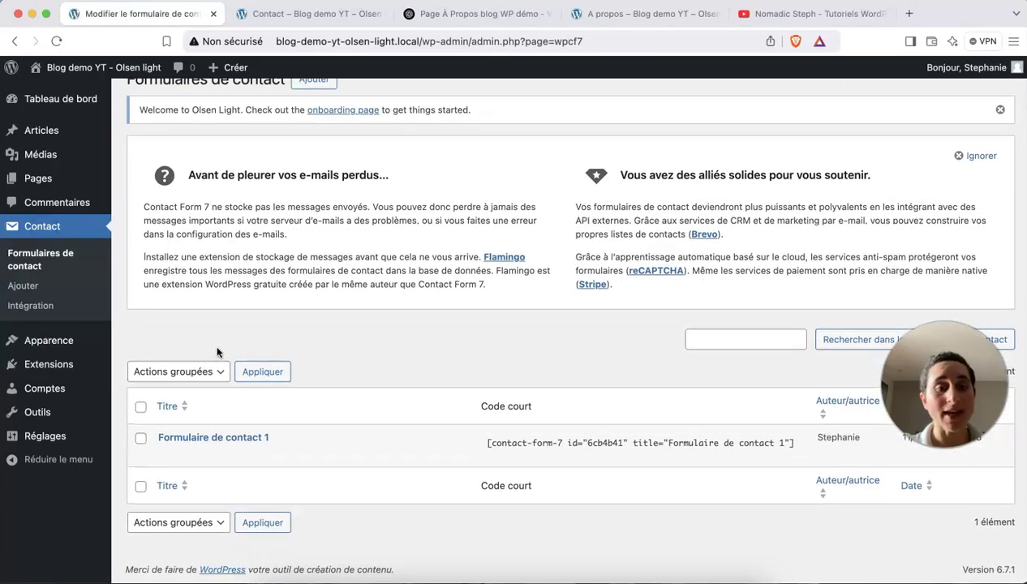
Open 'Formulaire de contact 1' and review its name, e-mail, subject and message fields.
mouse_move(207, 439)
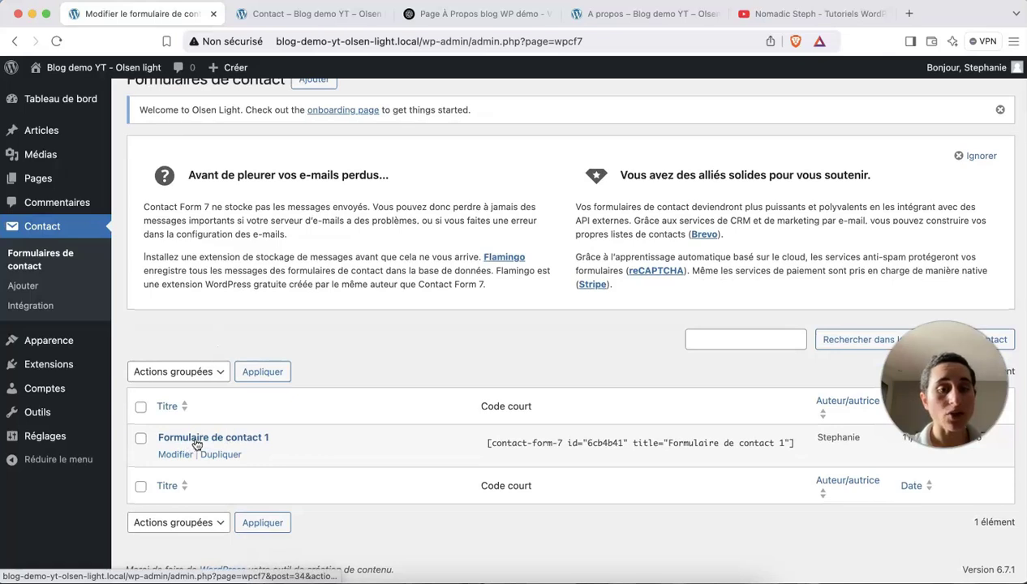
click(206, 439)
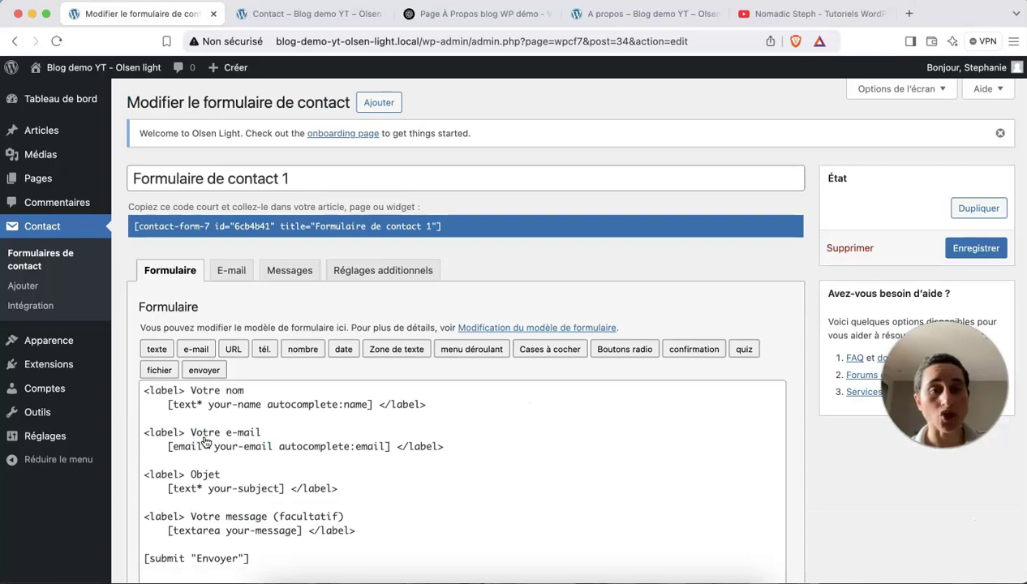
scroll(206, 442, down, 3)
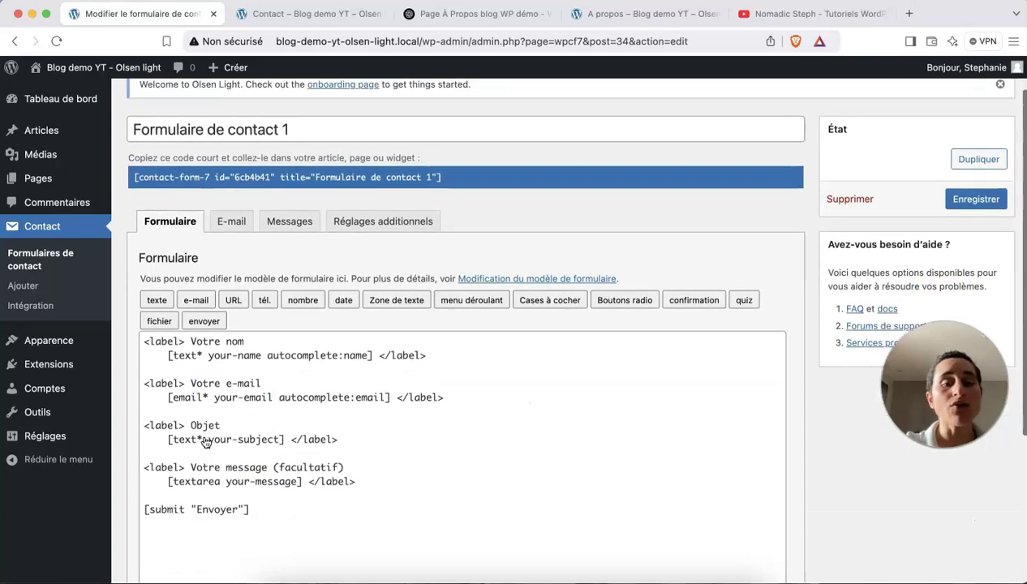
click(245, 269)
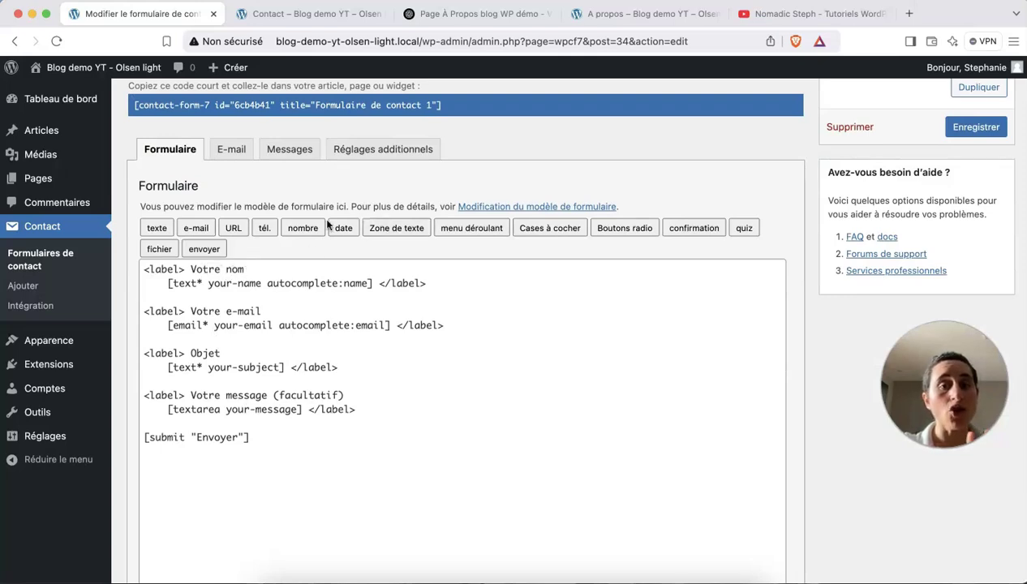
click(321, 435)
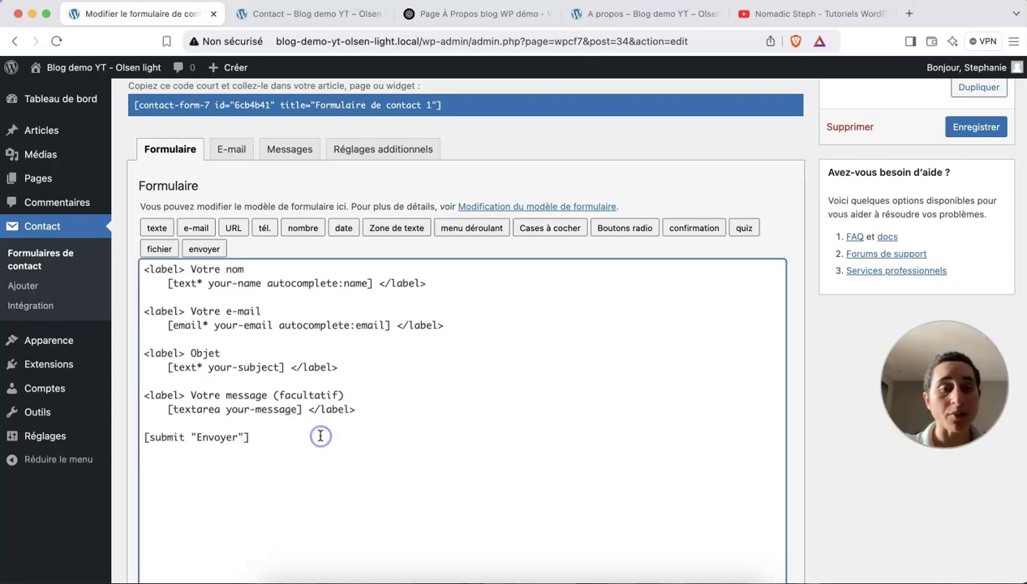
click(343, 230)
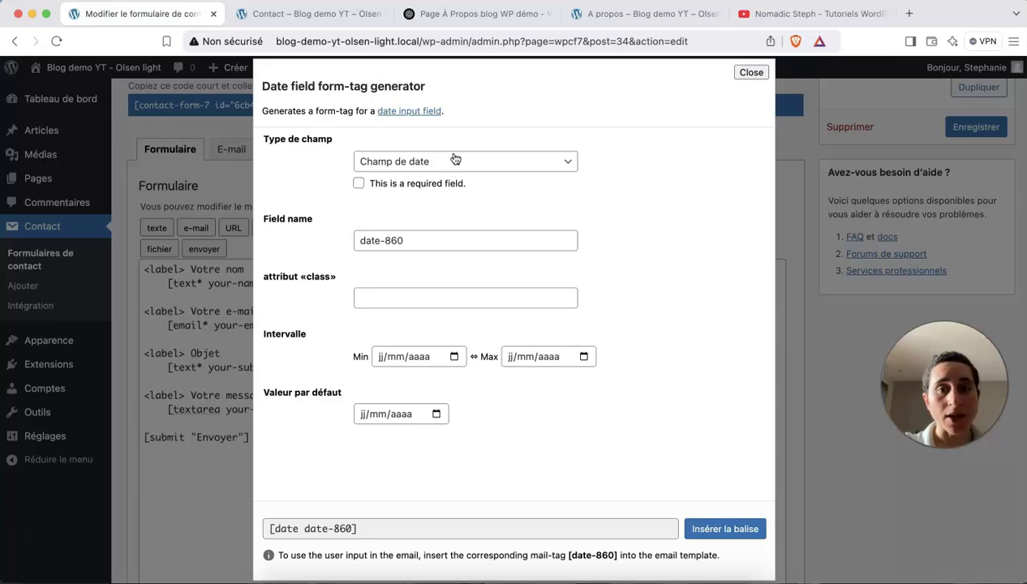
scroll(450, 355, down, 1)
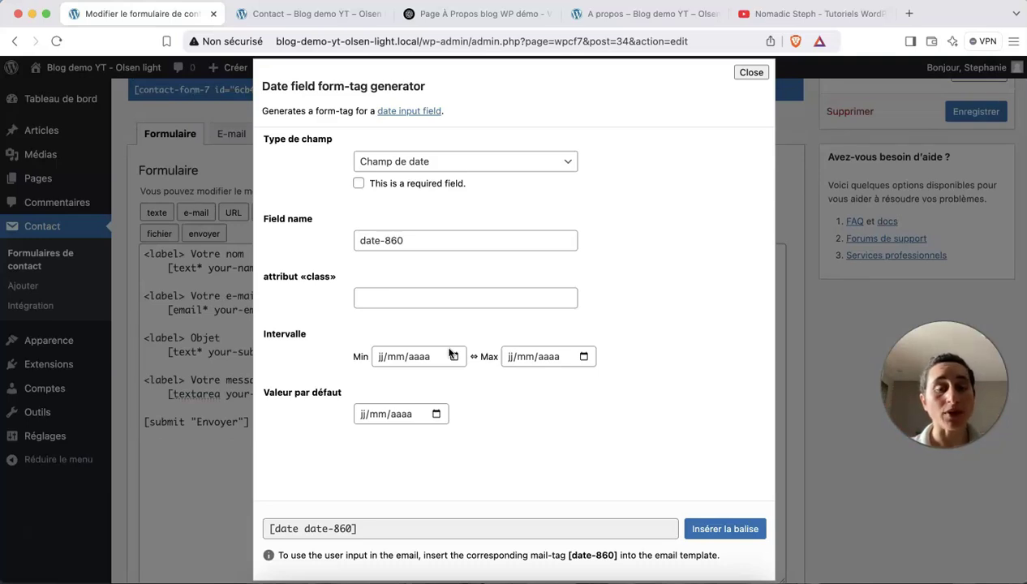
click(751, 73)
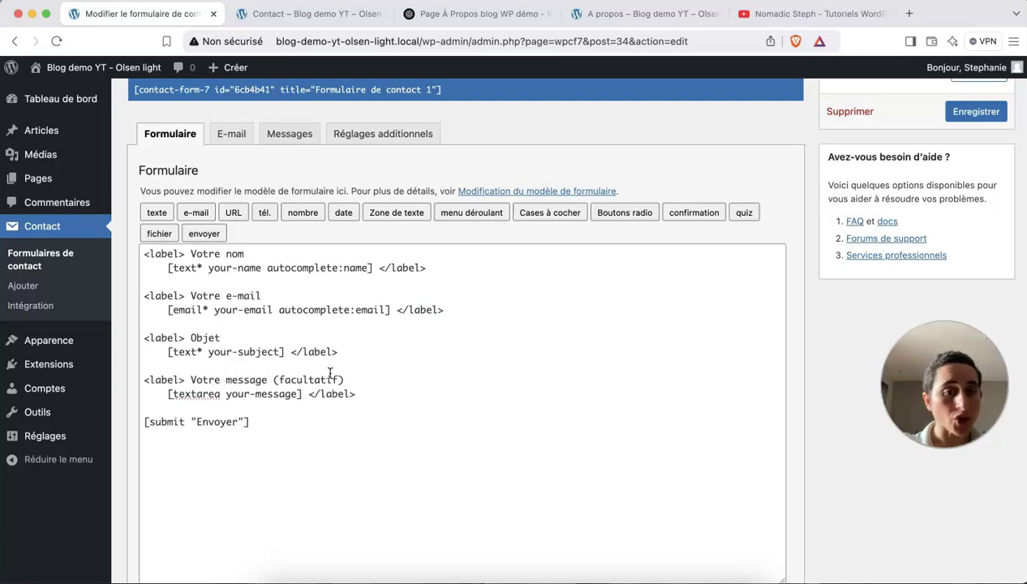
Drop '(facultatif)' from the Votre message label and change its tag to [textarea* your-message].
drag(349, 379, 271, 378)
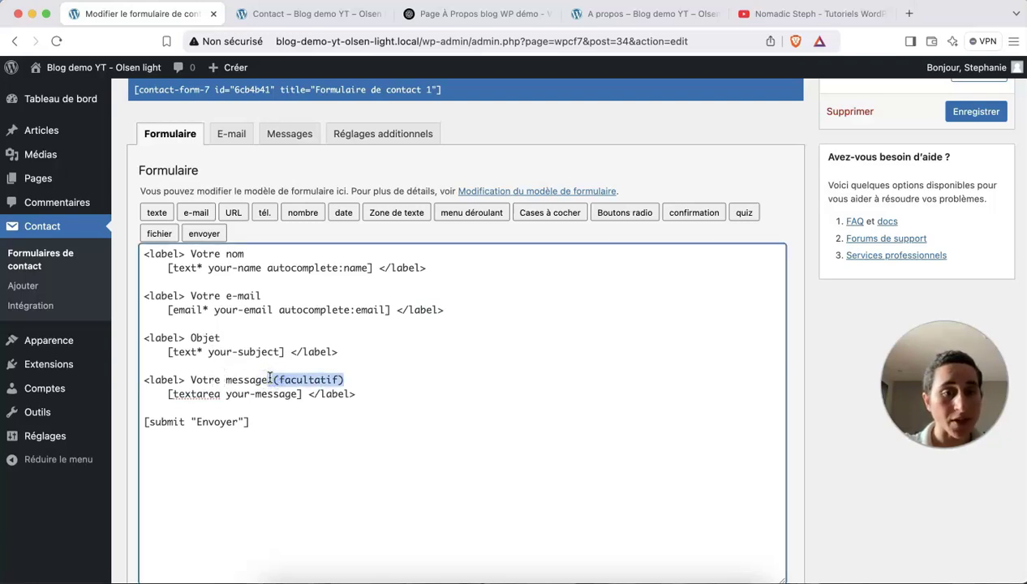
key(BackSpace)
click(198, 268)
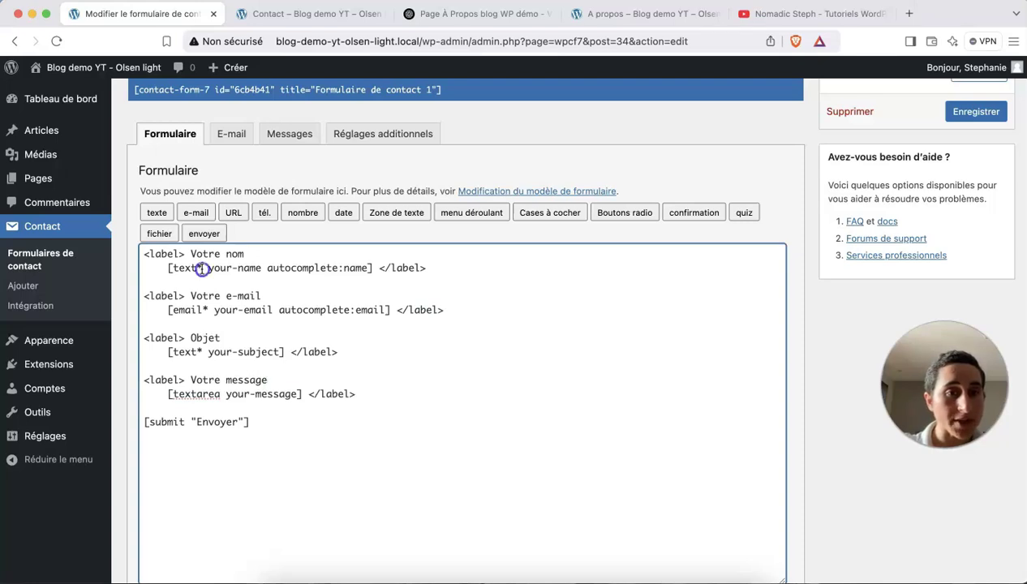
click(220, 394)
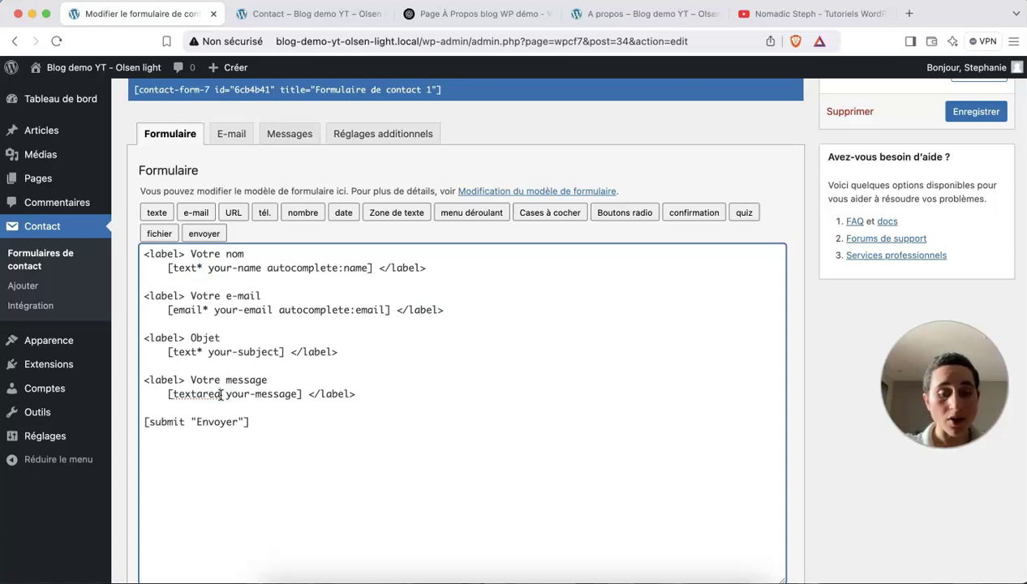
text(*)
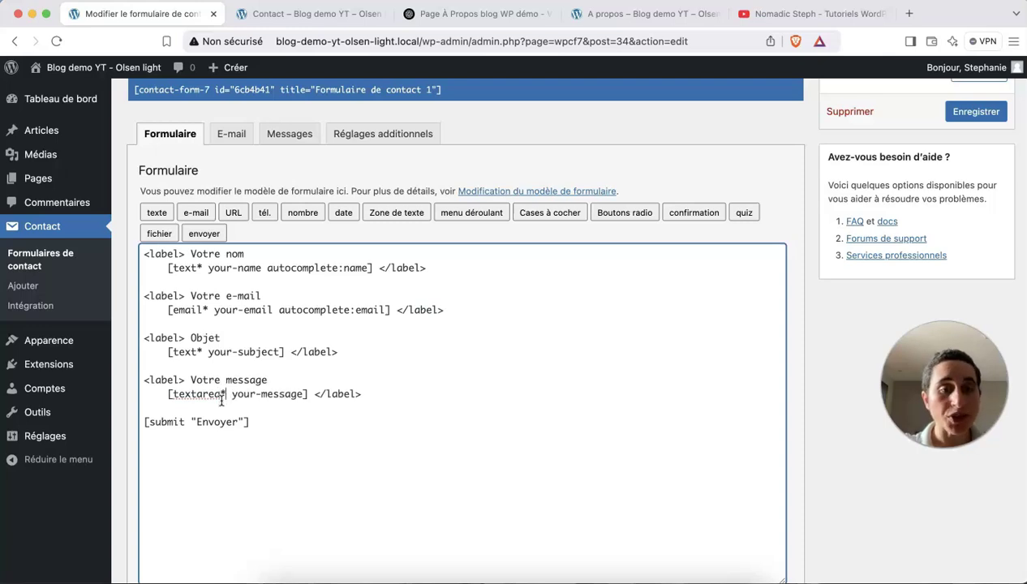
scroll(241, 415, up, 1)
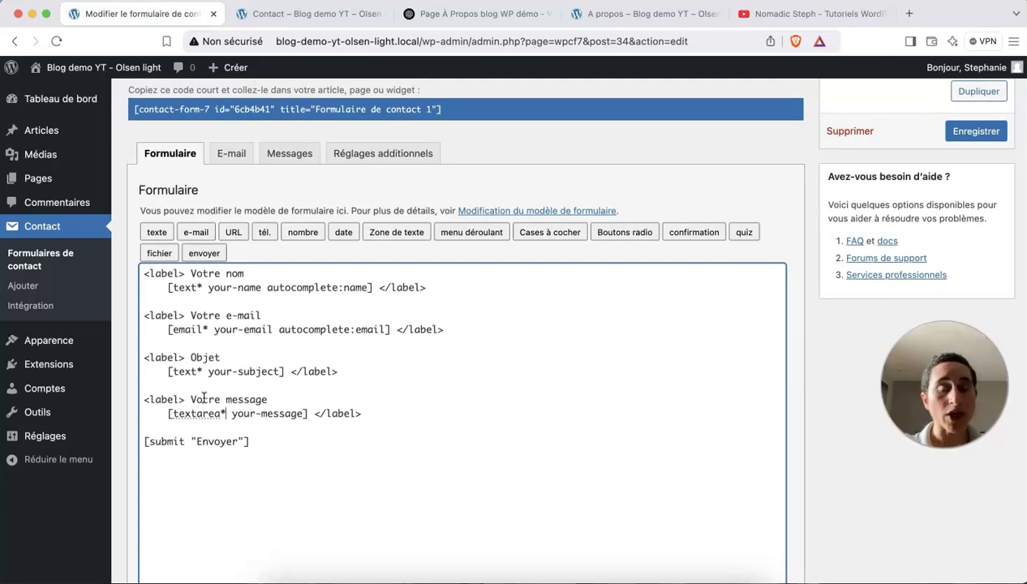
Scroll through the form's E-mail notification settings, then bring up its default Messages notices.
click(232, 155)
scroll(328, 335, down, 2)
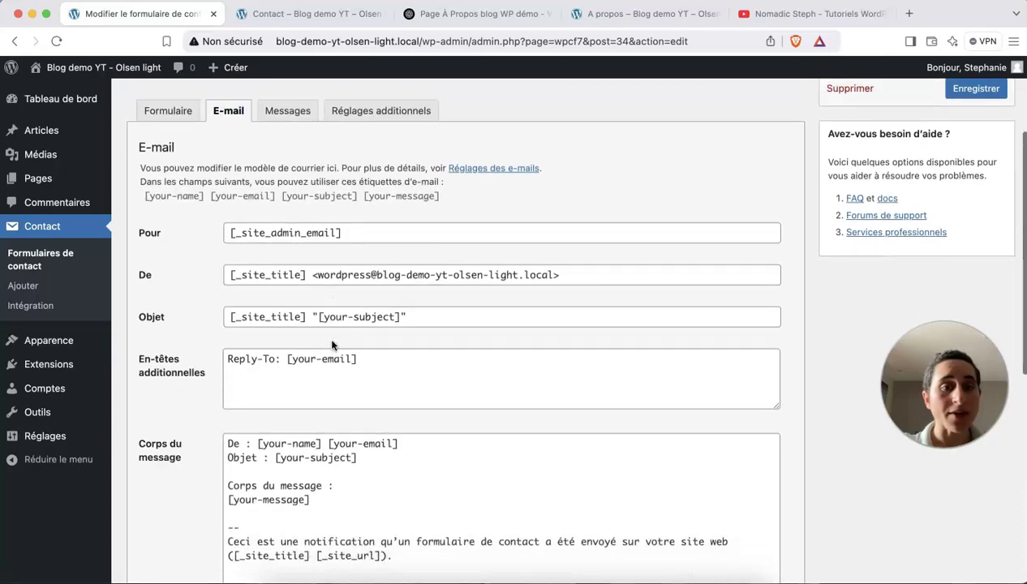
scroll(223, 348, down, 2)
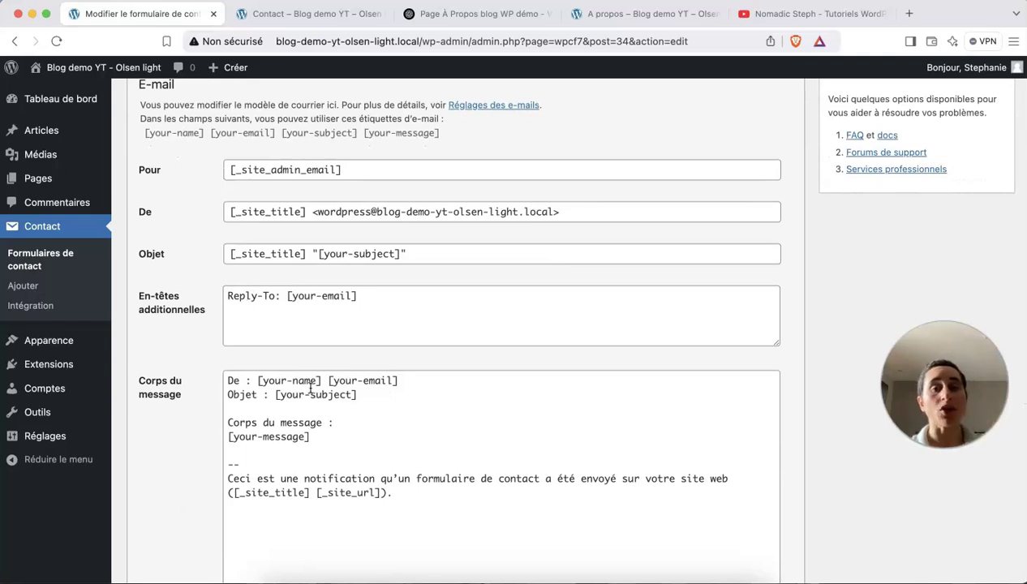
scroll(310, 389, up, 3)
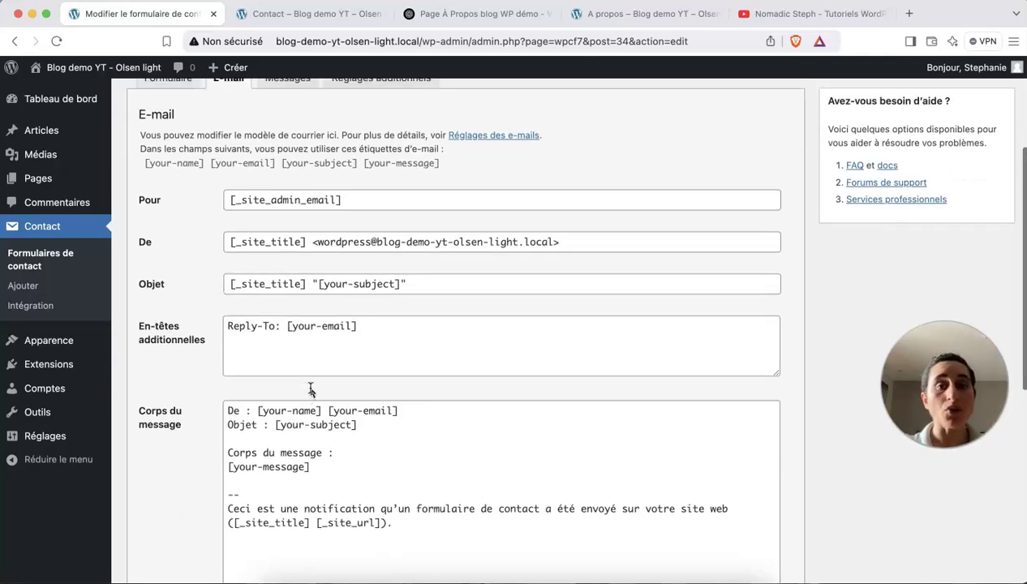
scroll(309, 386, up, 1)
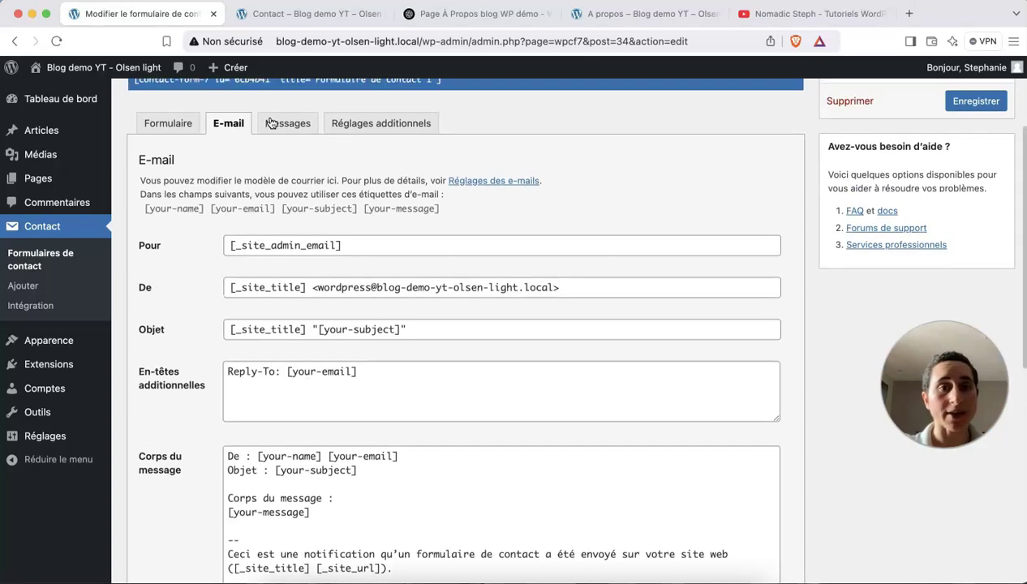
click(284, 124)
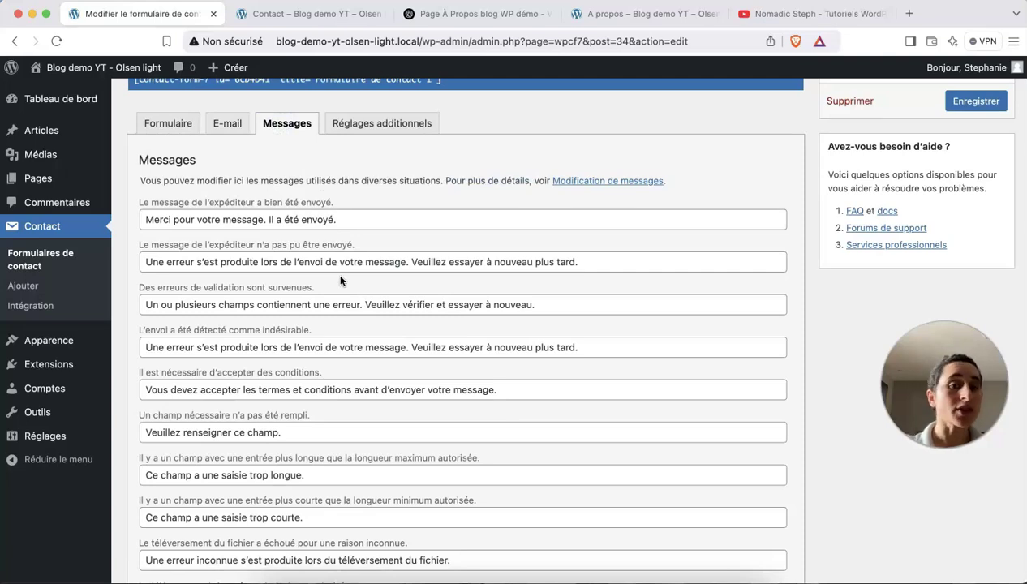
Select the 'Merci pour votre message' confirmation text, then return to the Formulaire template.
click(340, 220)
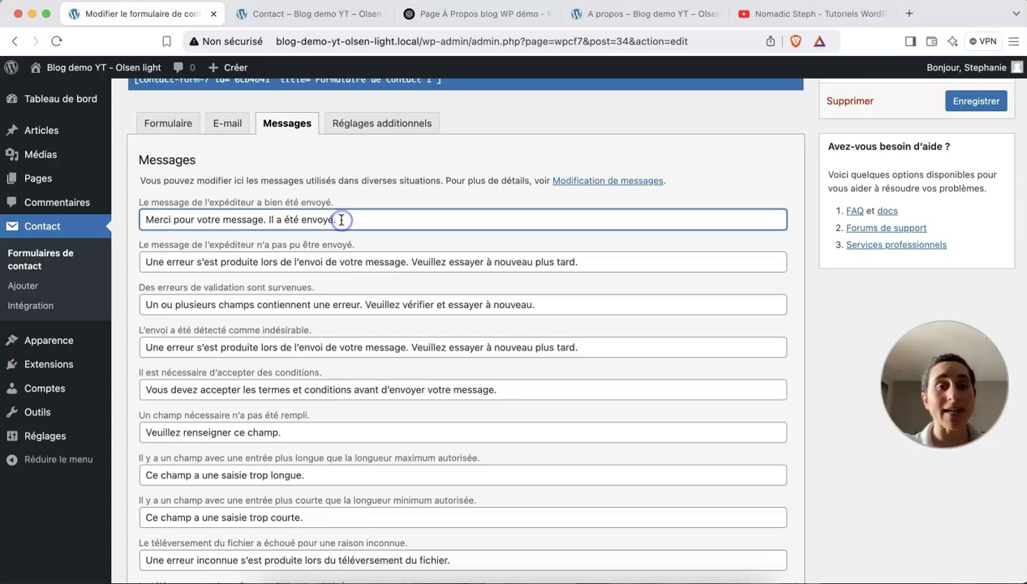
drag(341, 219, 140, 217)
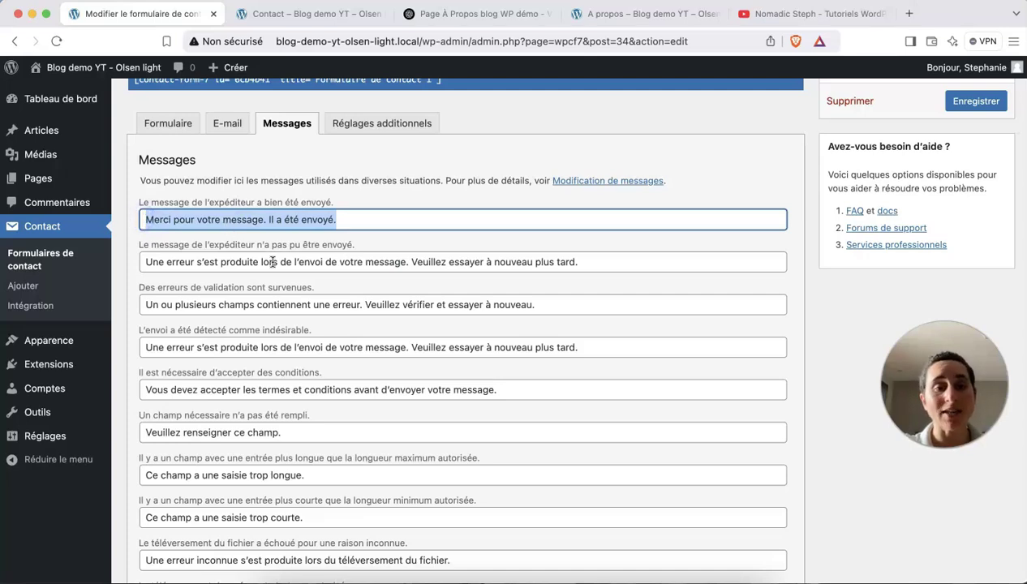
scroll(270, 259, down, 1)
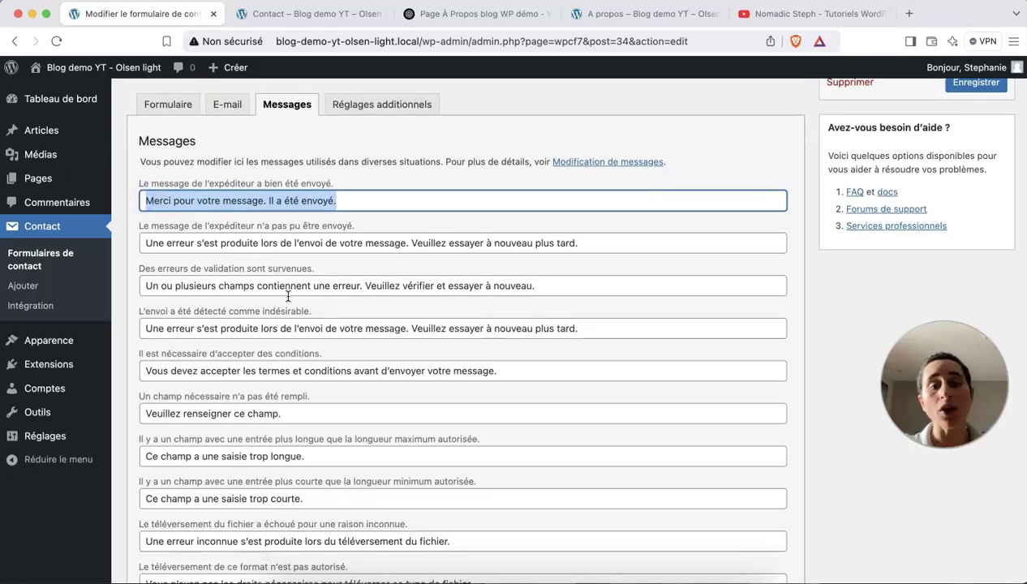
scroll(288, 295, down, 1)
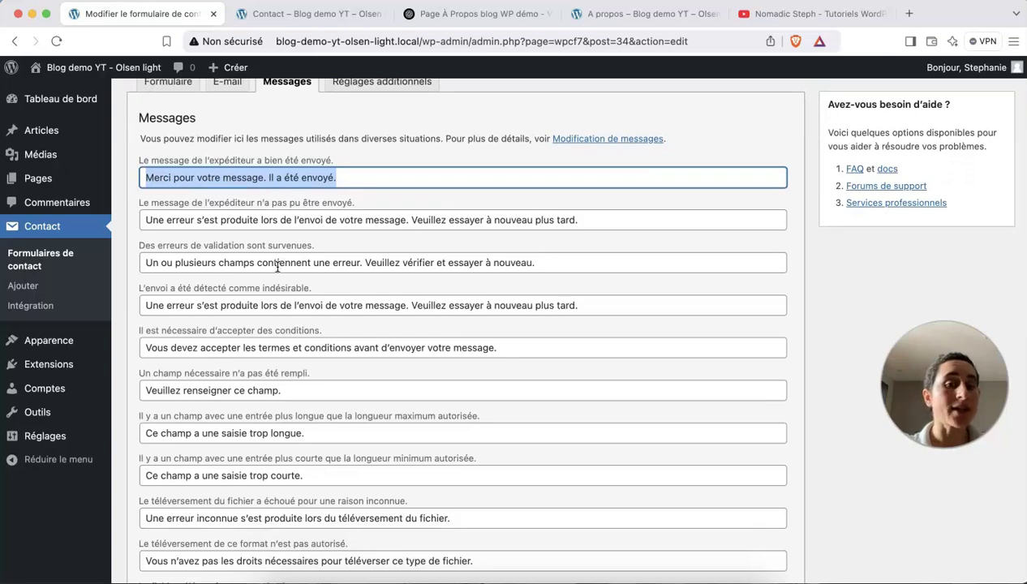
scroll(354, 315, up, 3)
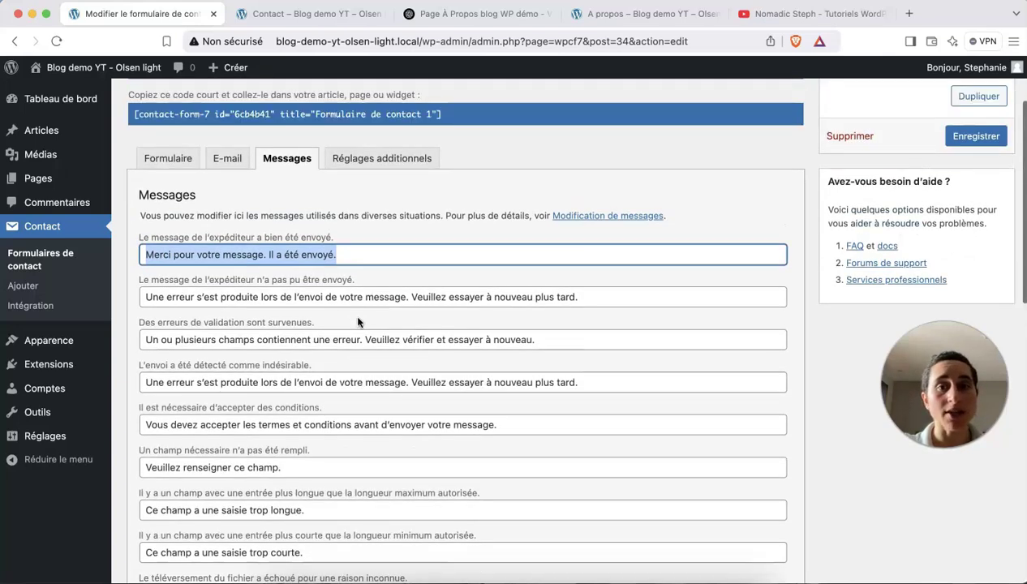
scroll(358, 322, up, 2)
click(186, 213)
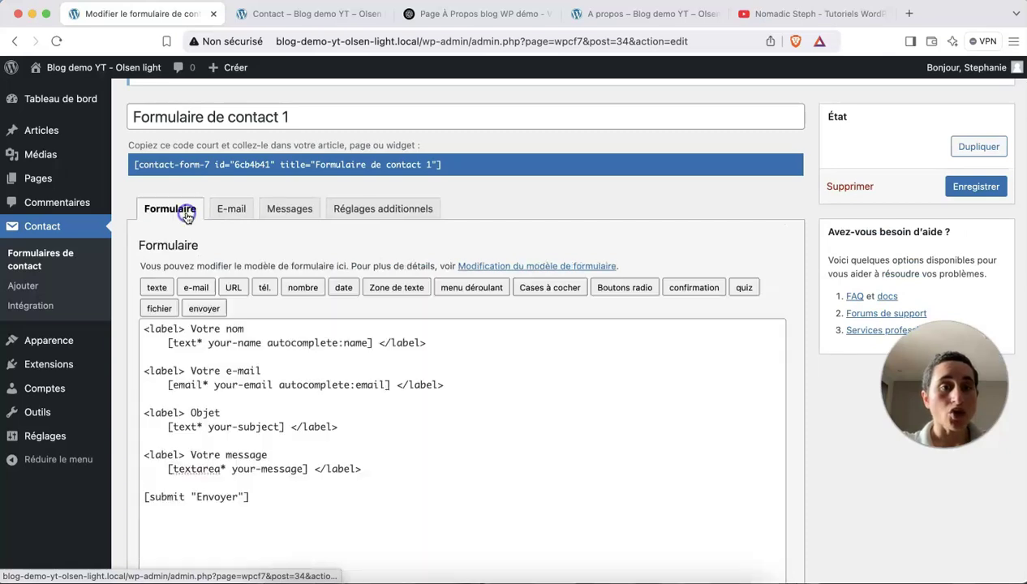
scroll(316, 327, down, 2)
scroll(316, 328, up, 3)
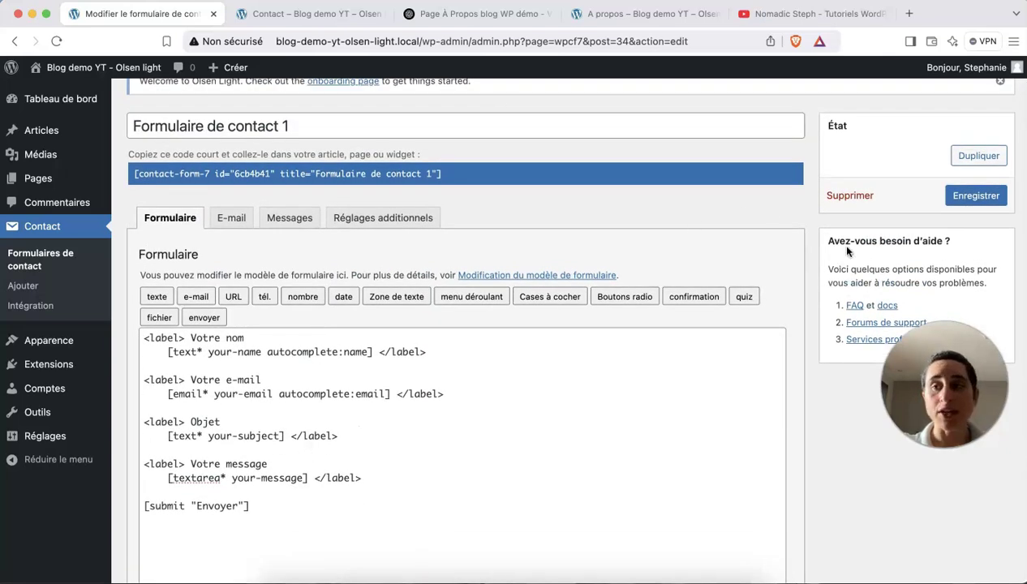
Save the form, rename it 'Formulaire de contact - Page contact', save again and select its shortcode.
click(974, 195)
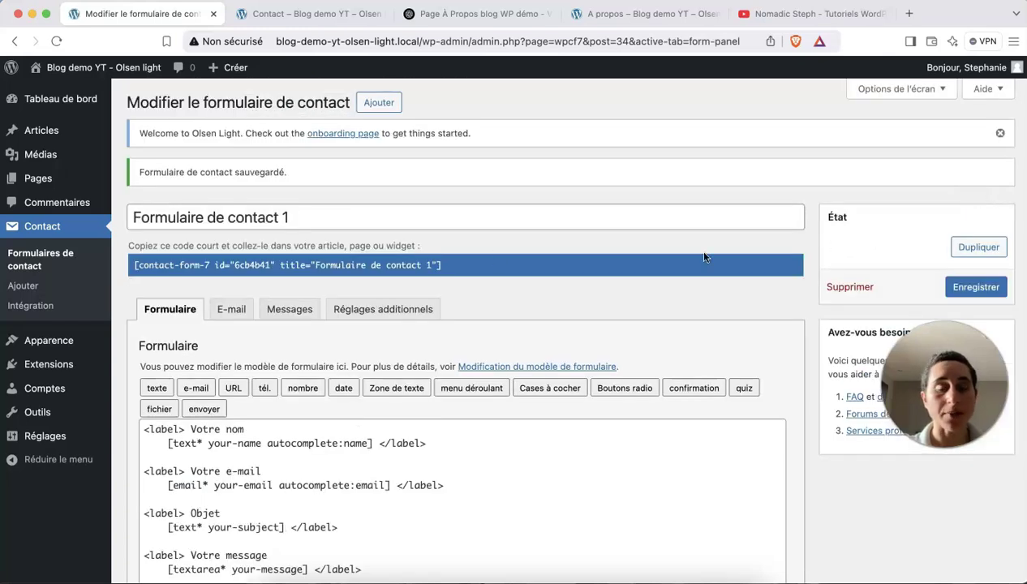
click(272, 218)
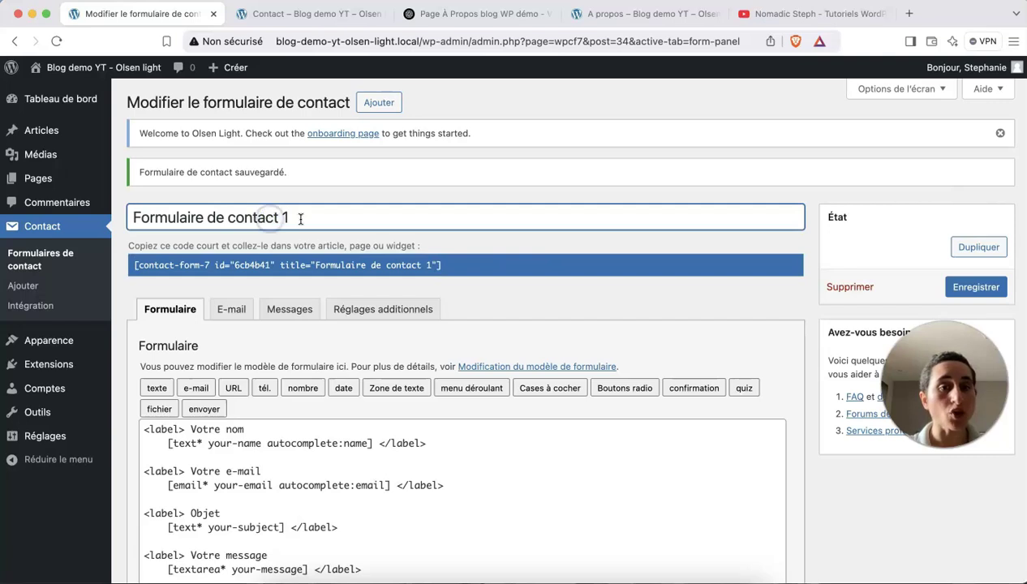
click(300, 217)
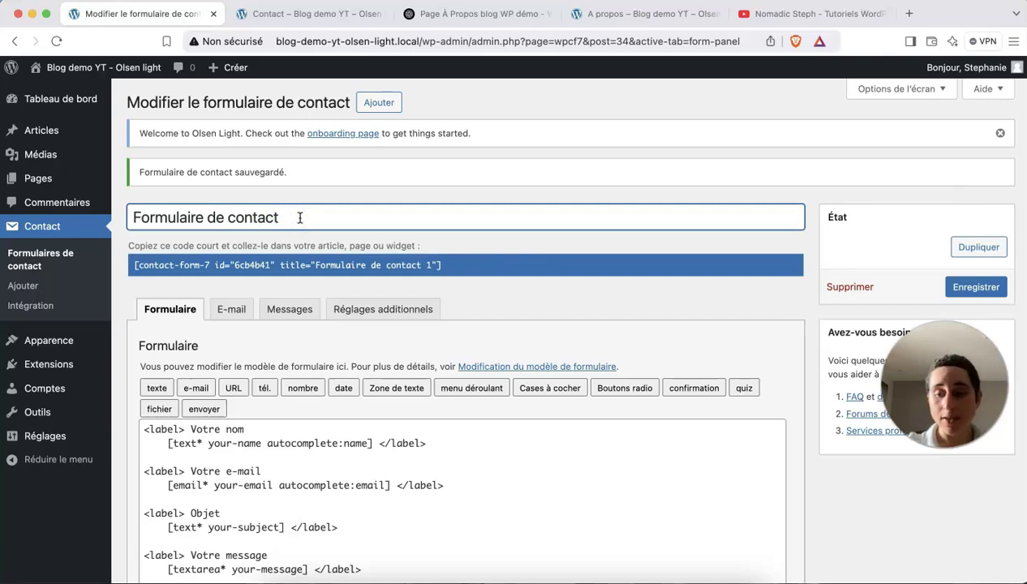
text(- Page contact)
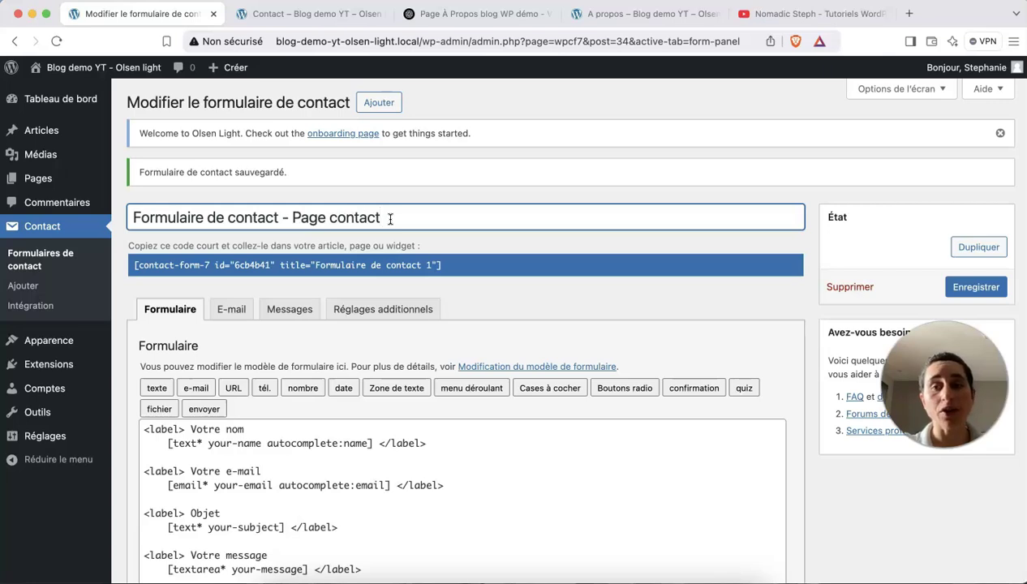
click(961, 292)
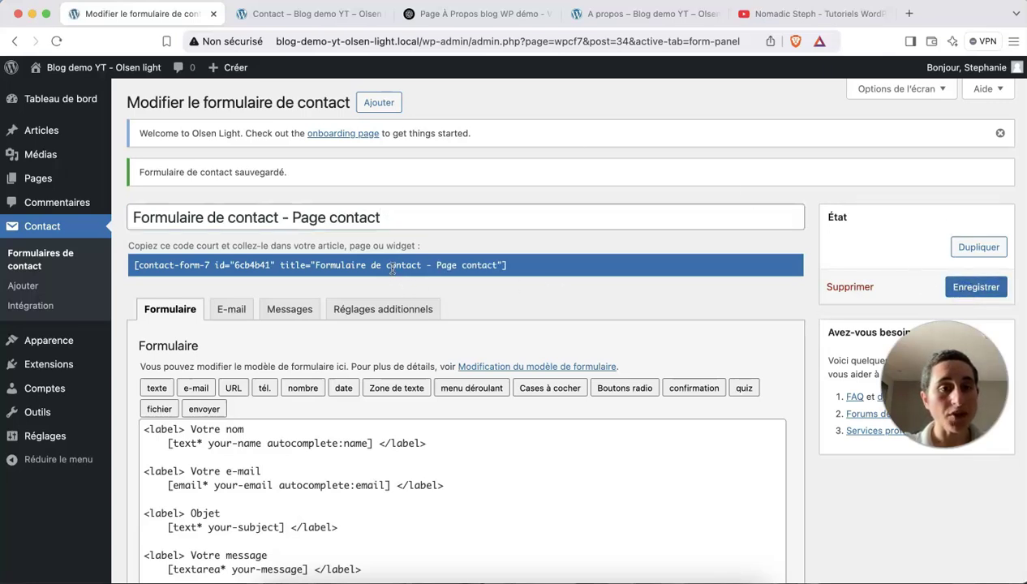
click(486, 263)
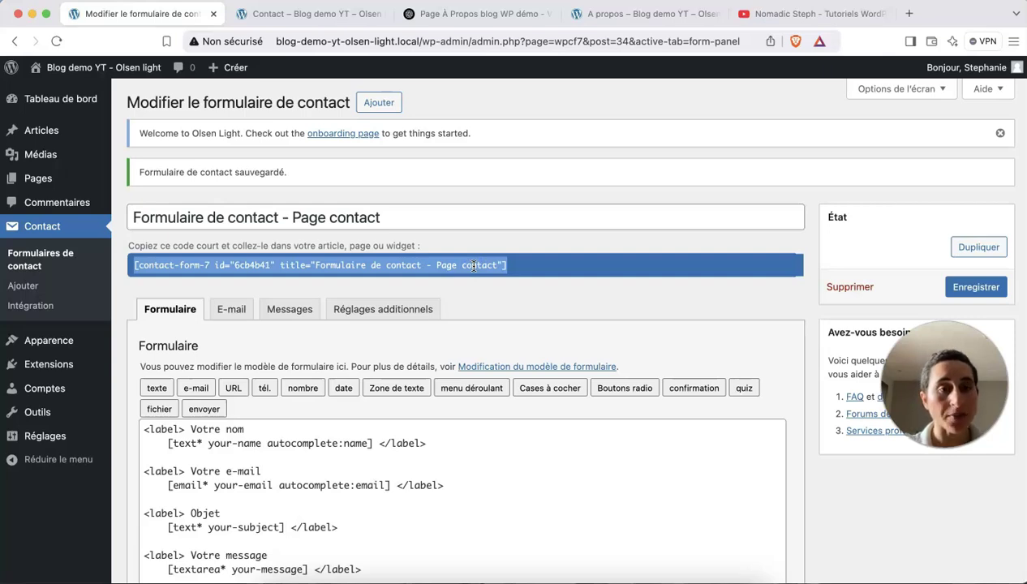
Reopen the Contact page in the block editor and add a new block after the closing paragraph.
click(331, 16)
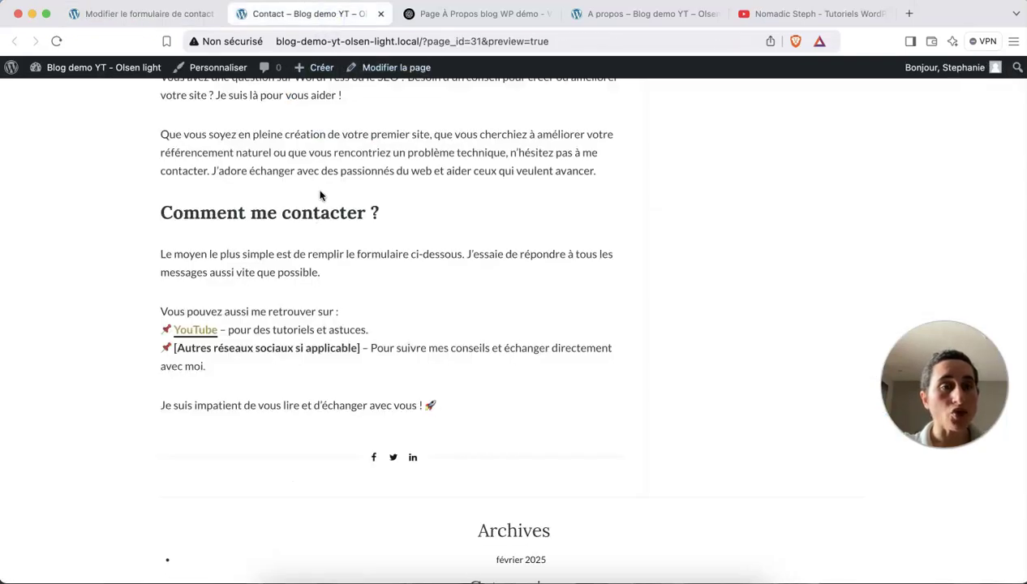
scroll(320, 195, up, 5)
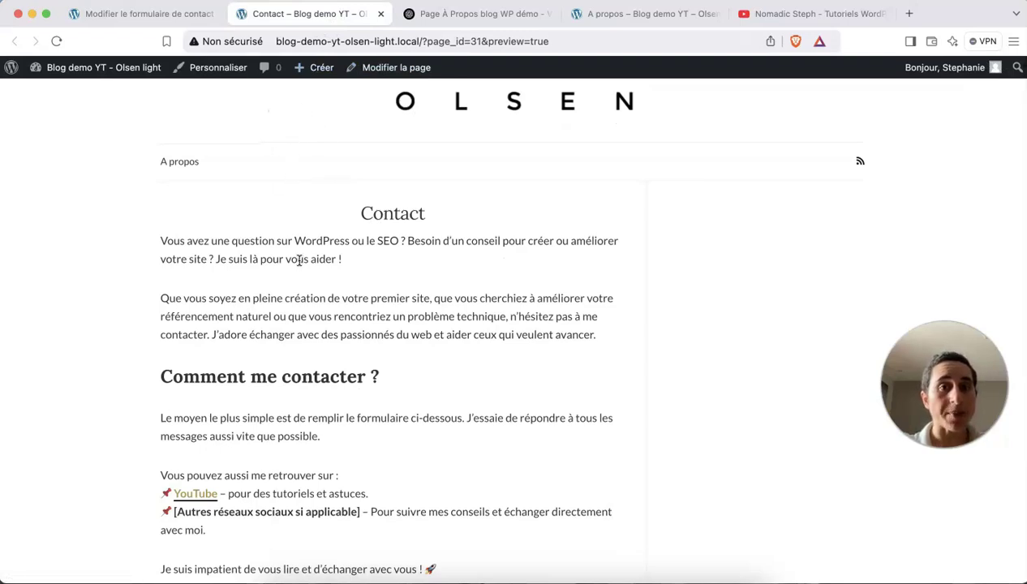
click(369, 68)
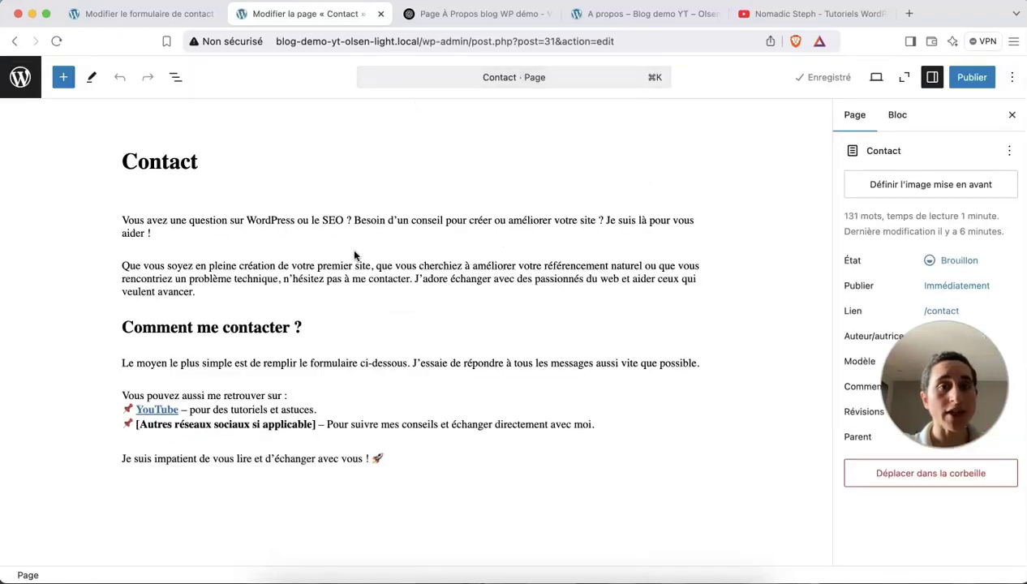
scroll(394, 292, down, 2)
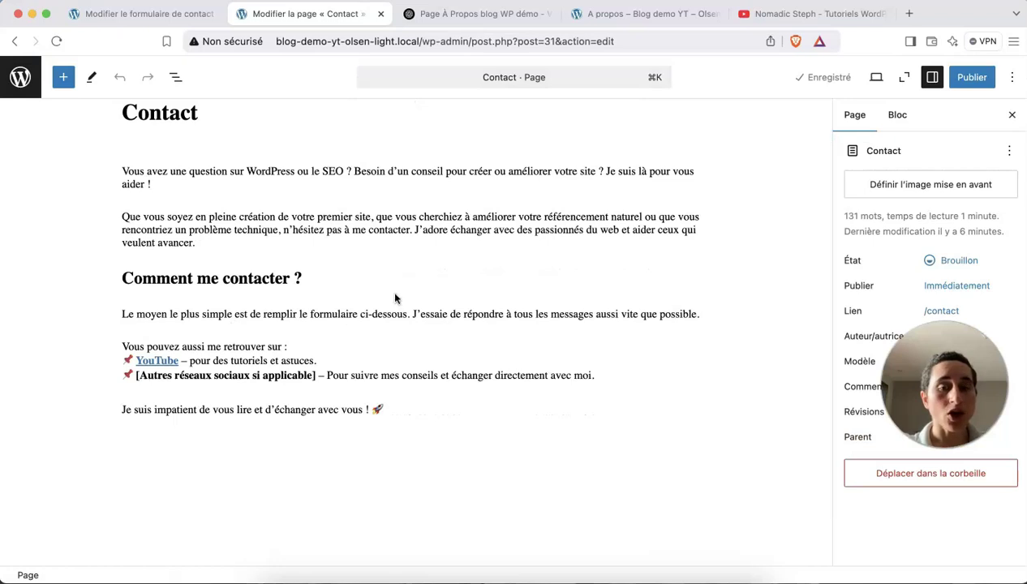
click(413, 409)
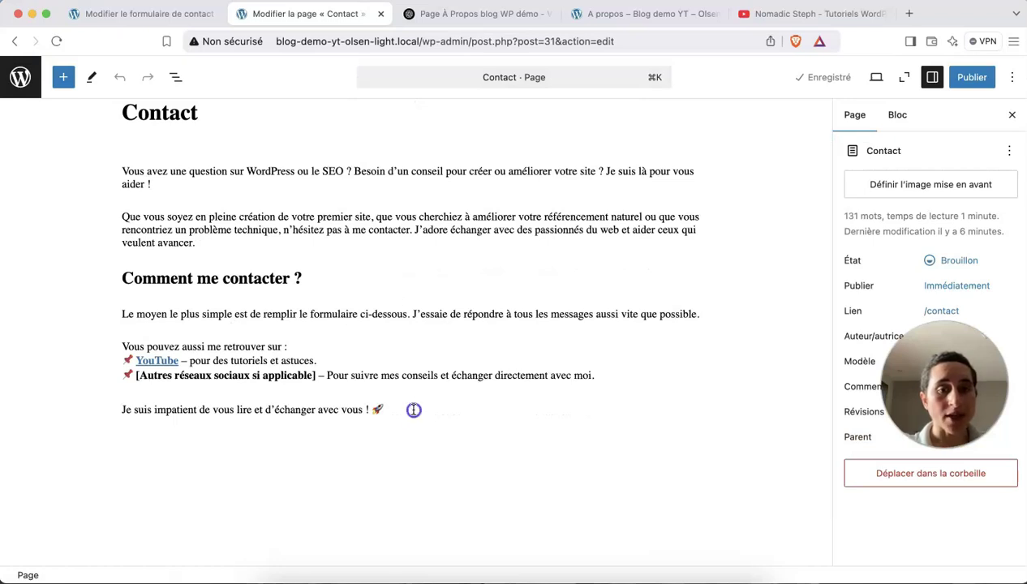
key(Return)
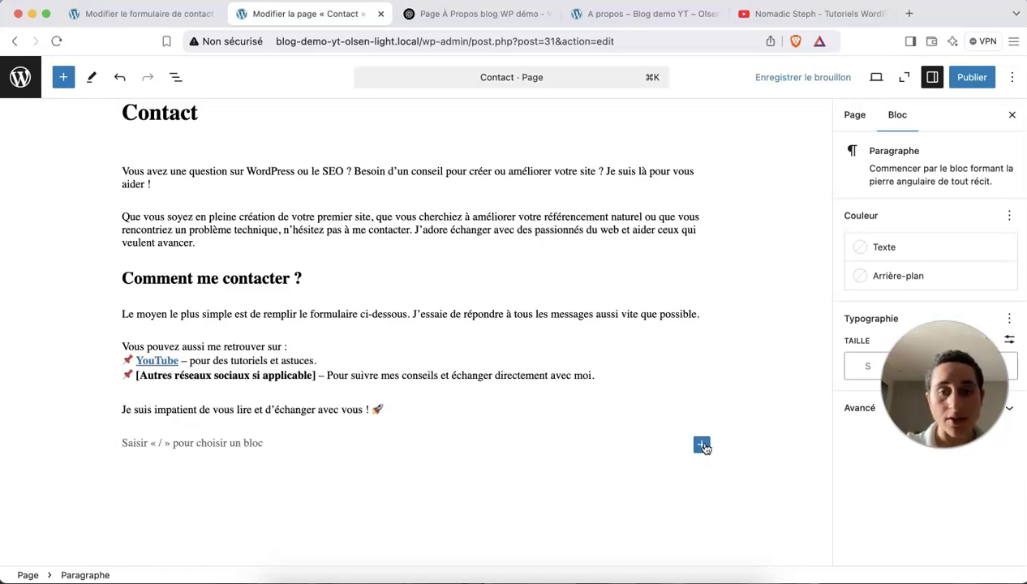
Insert a shortcode block and paste the Contact Form 7 form's shortcode into it.
click(702, 444)
text(code)
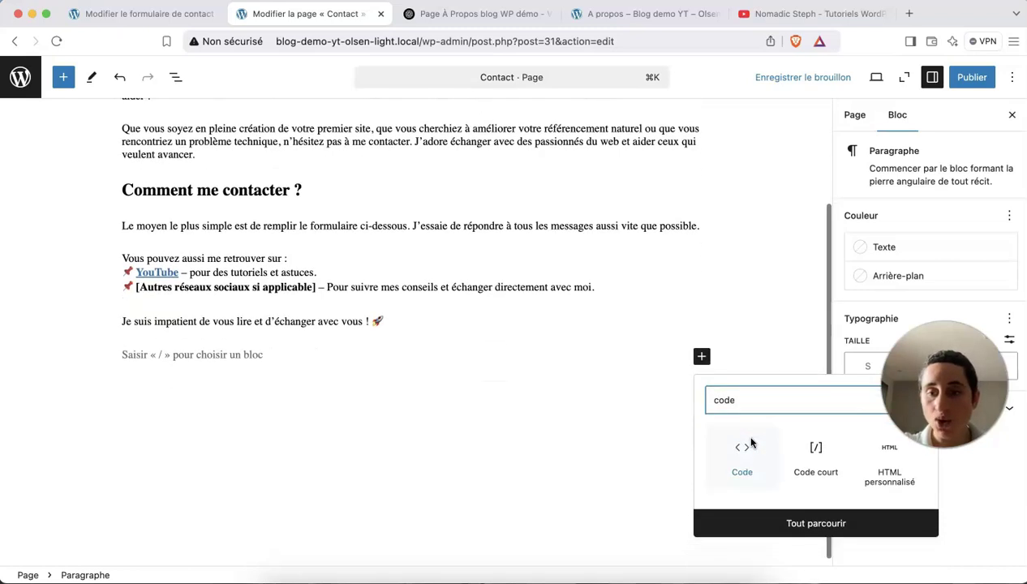
click(809, 458)
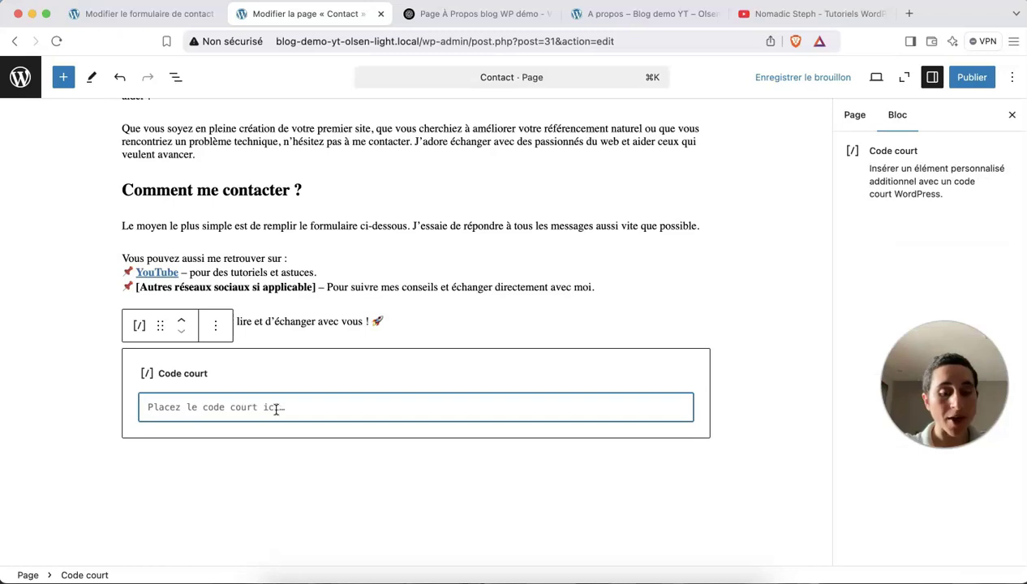
text([contact-form-7 id="6cbfb41" title="Formulaire de contact - Page contact"])
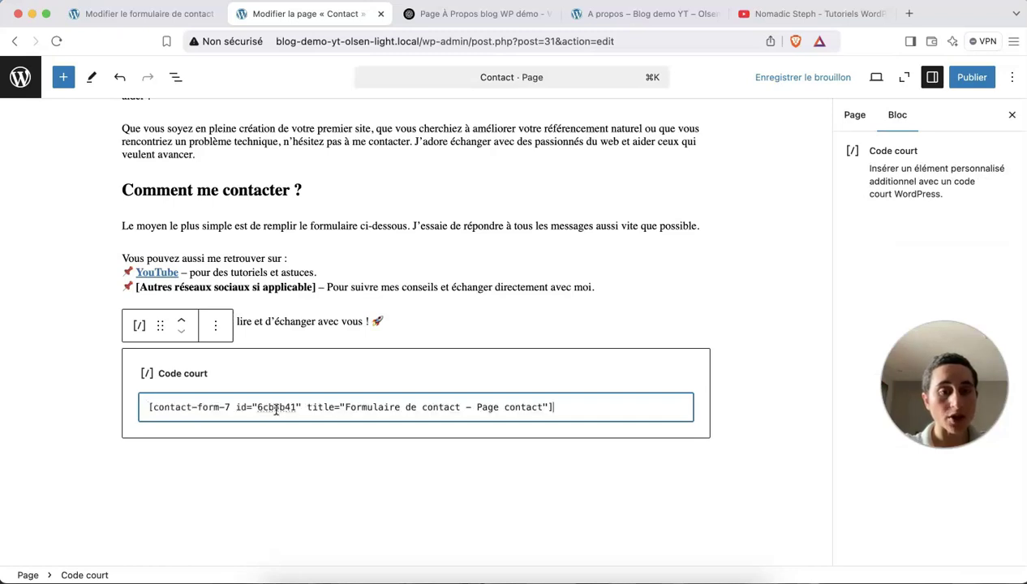
Check the shortcode against the 'Formulaire de contact - Page contact' settings and save the draft.
click(122, 14)
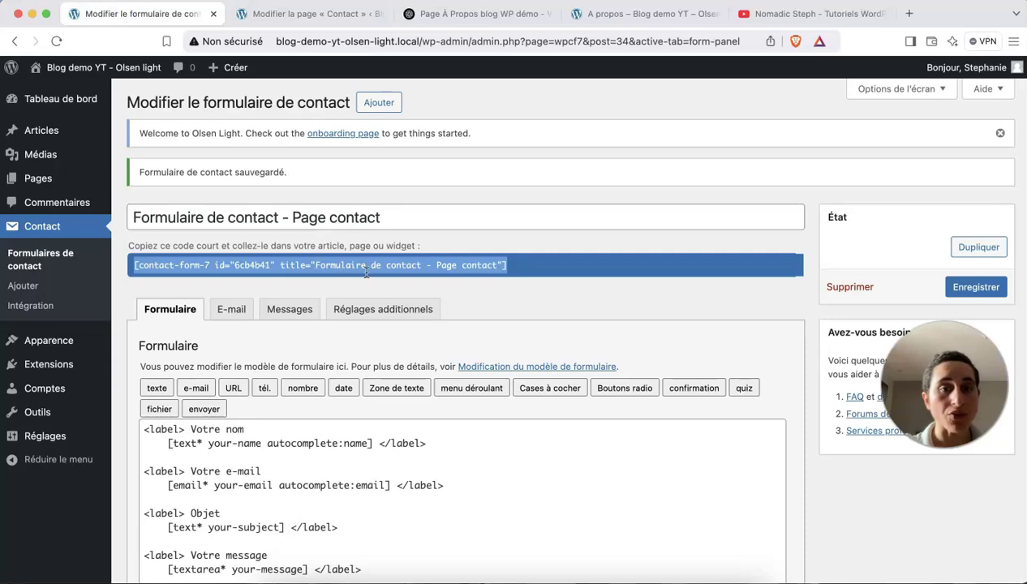
click(261, 14)
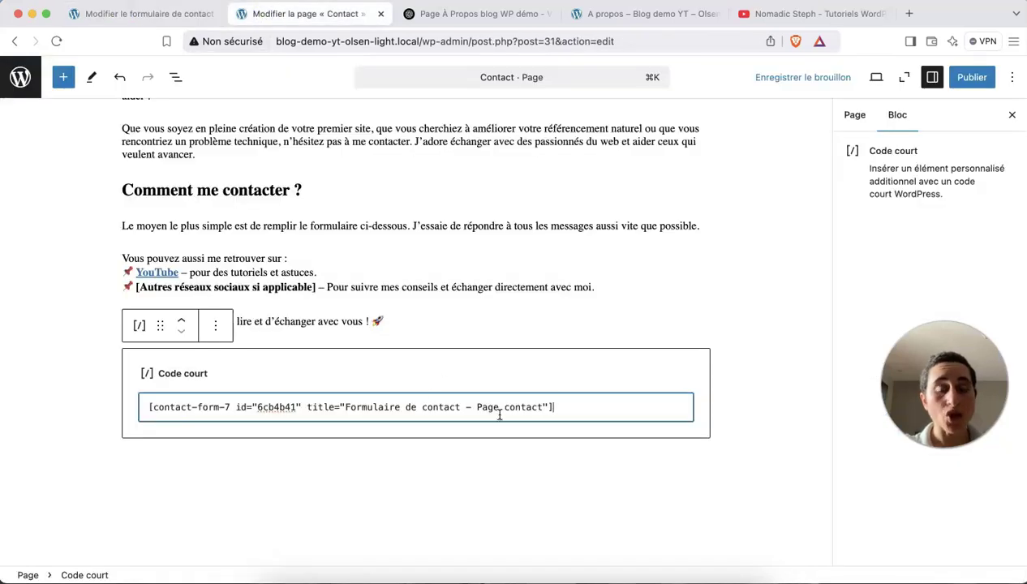
click(185, 14)
scroll(319, 279, down, 2)
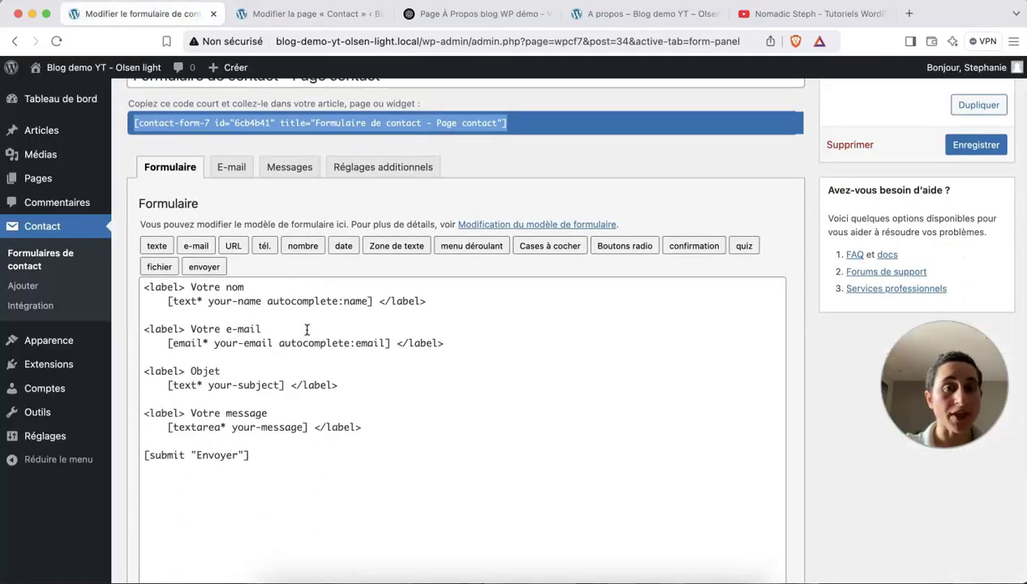
click(263, 14)
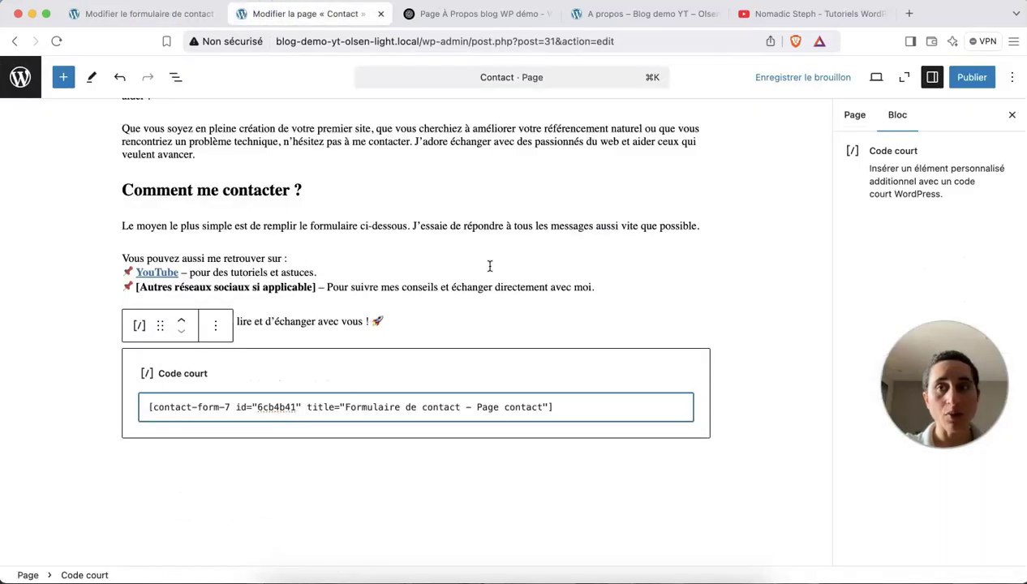
scroll(472, 257, up, 2)
click(829, 79)
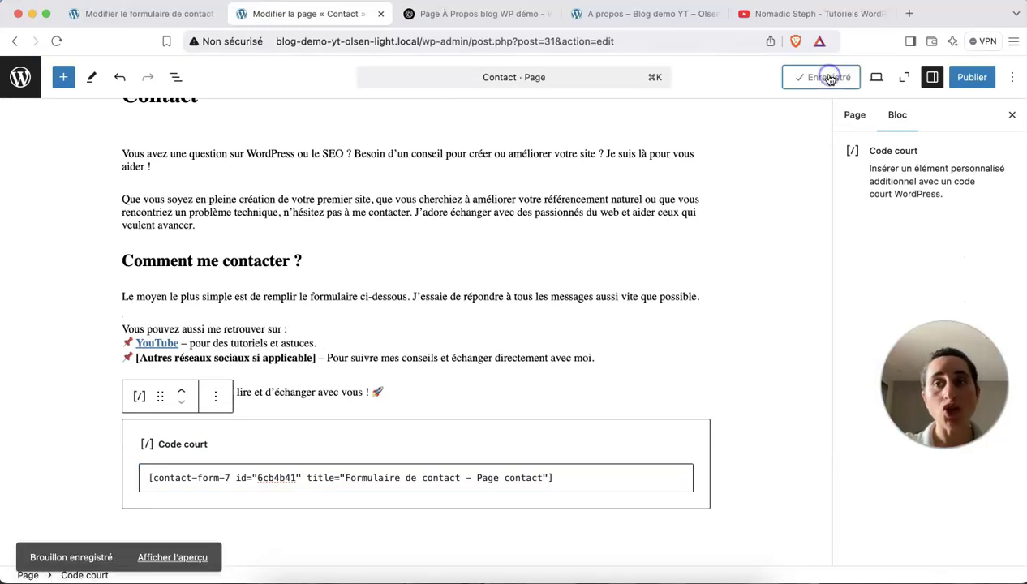
Preview the Contact draft in a new tab and place that tab second.
click(874, 79)
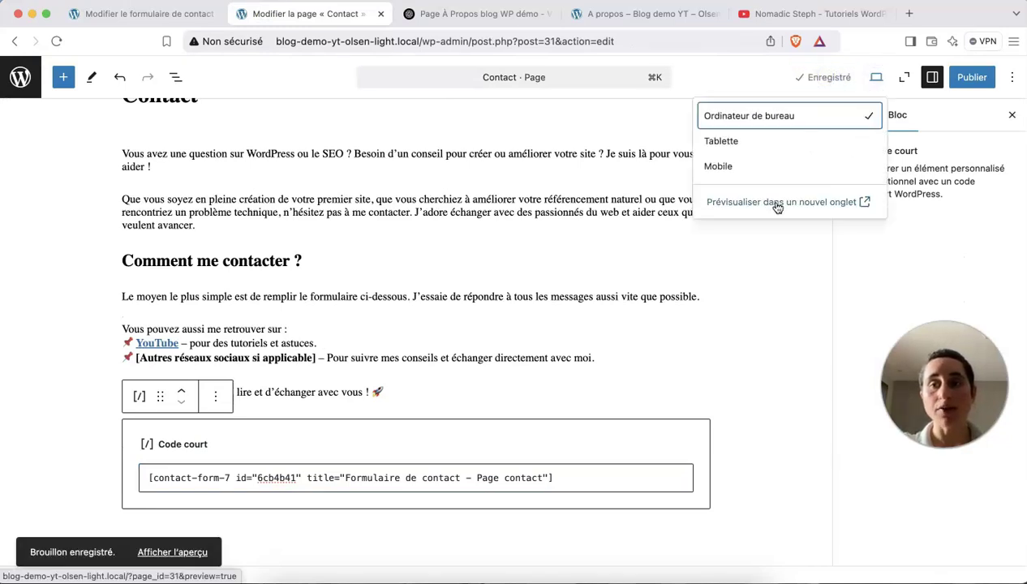
click(777, 203)
scroll(777, 209, down, 10)
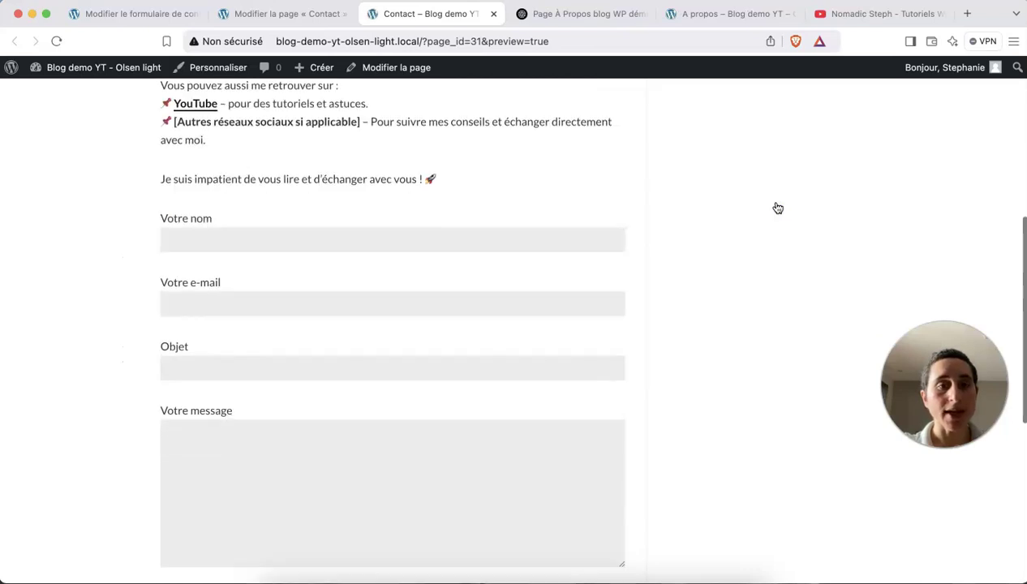
scroll(294, 235, down, 1)
scroll(295, 235, up, 1)
scroll(294, 235, down, 1)
scroll(294, 236, up, 1)
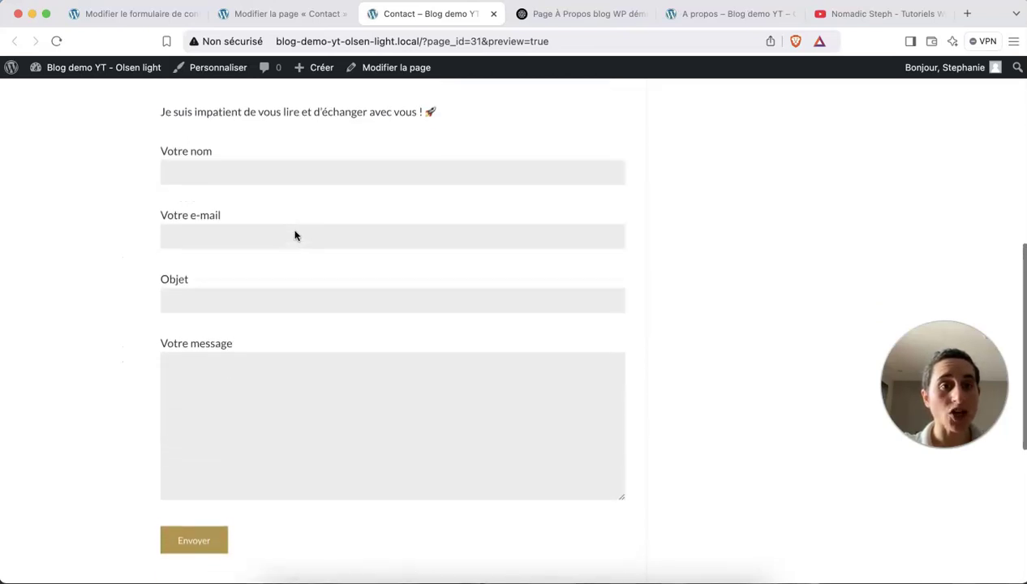
drag(406, 16, 291, 9)
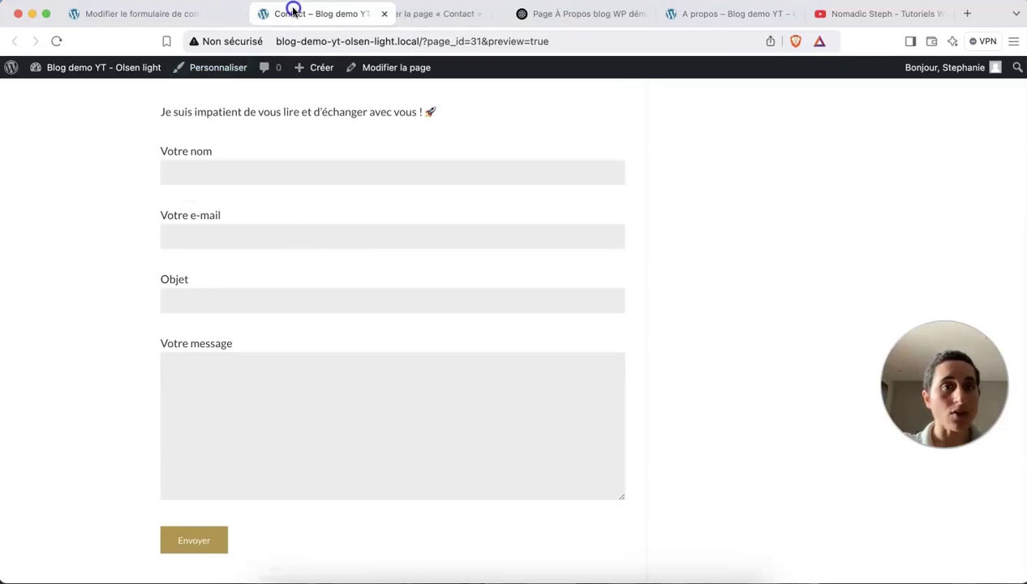
Compare the Votre nom and Votre e-mail fields in the form template with the preview.
click(134, 17)
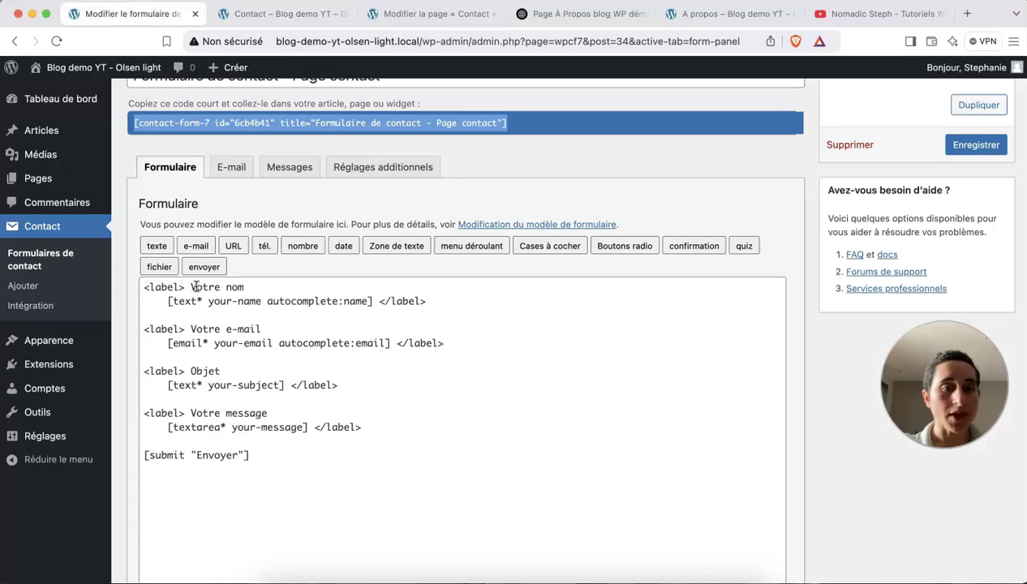
drag(191, 286, 244, 287)
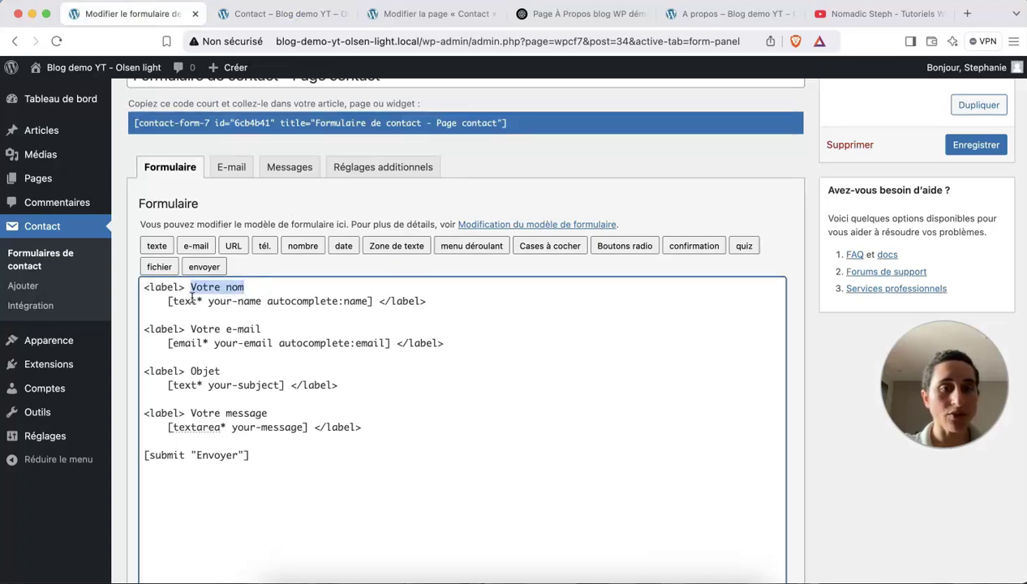
drag(453, 300, 268, 300)
click(260, 16)
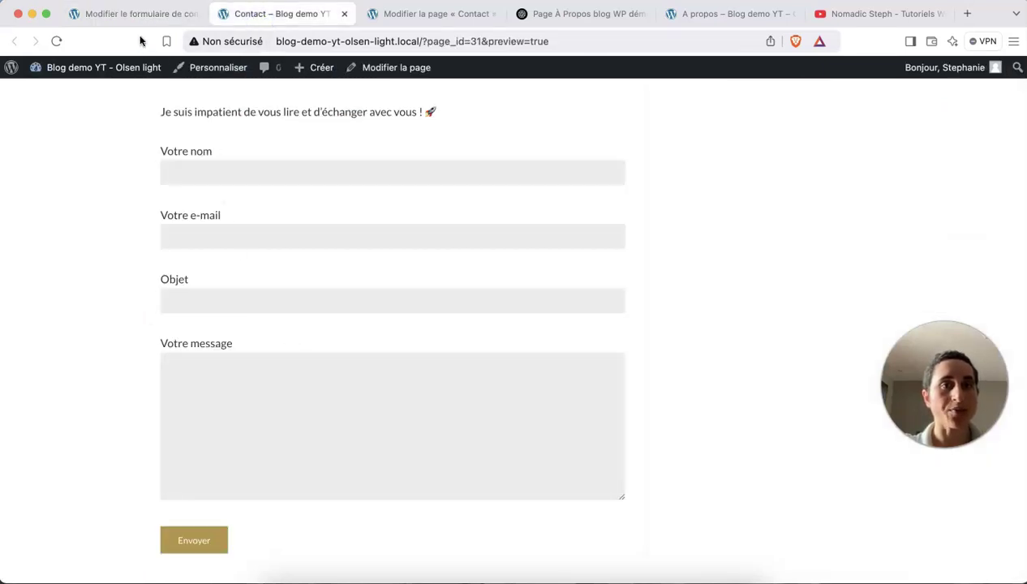
click(138, 15)
drag(451, 343, 133, 331)
click(261, 17)
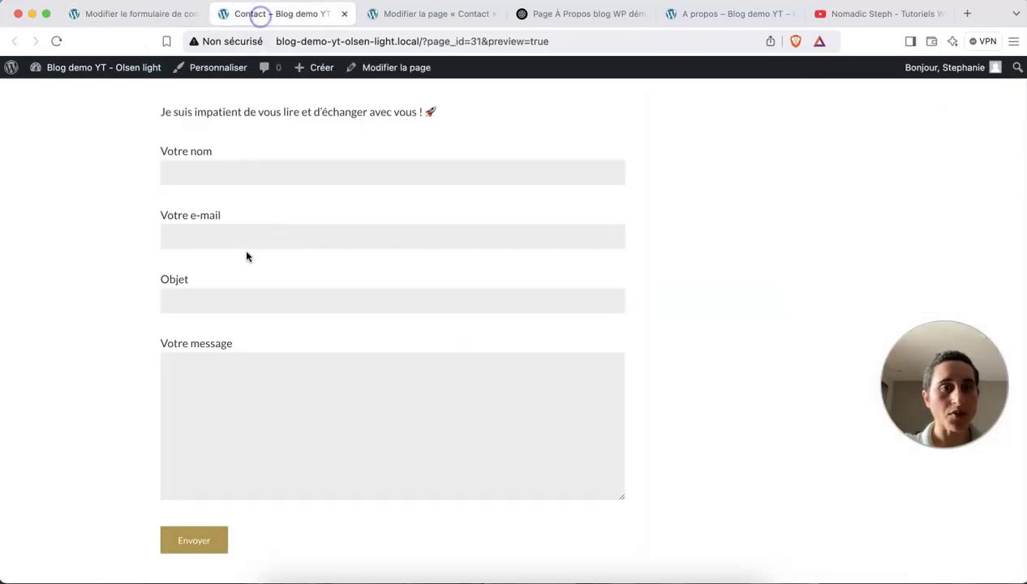
click(143, 17)
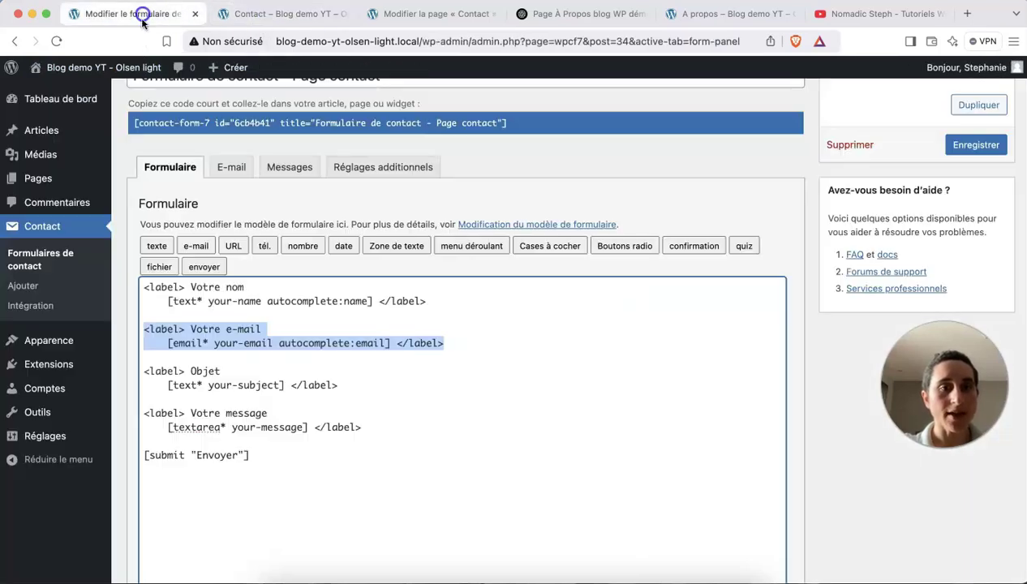
Confirm the template's Envoyer submit line matches the button shown in the preview.
scroll(244, 389, down, 3)
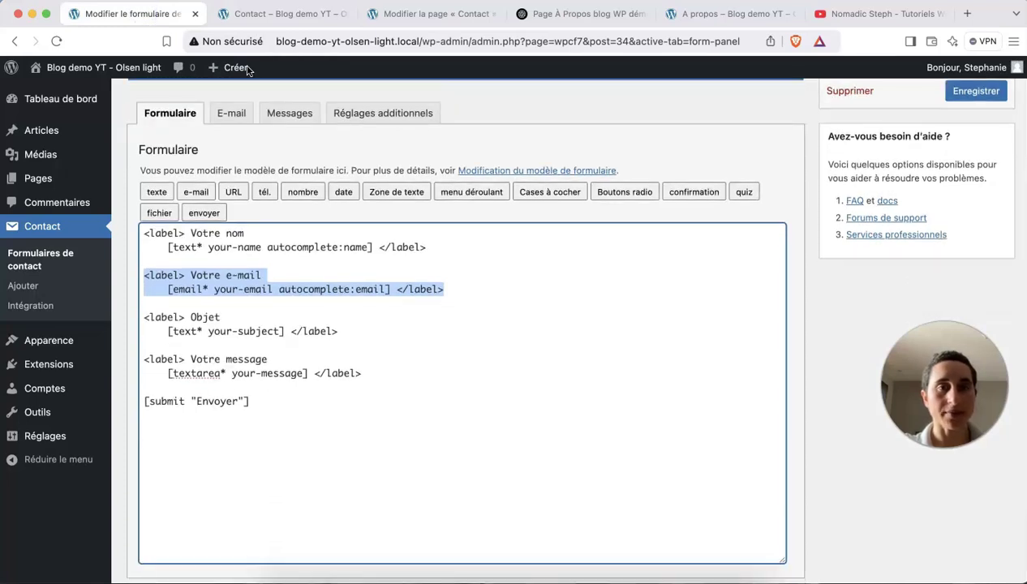
drag(252, 401, 146, 400)
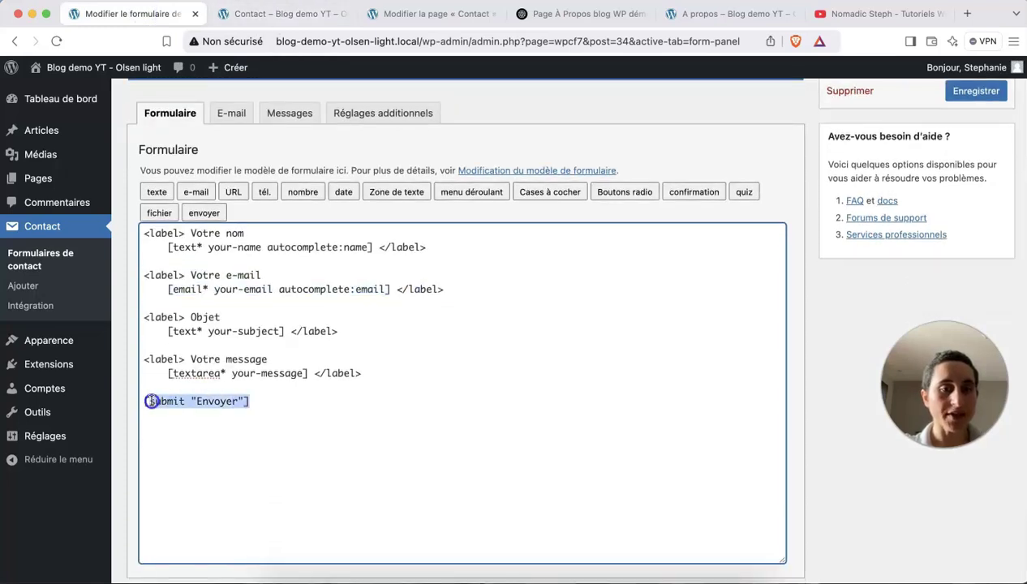
click(293, 16)
scroll(268, 421, down, 1)
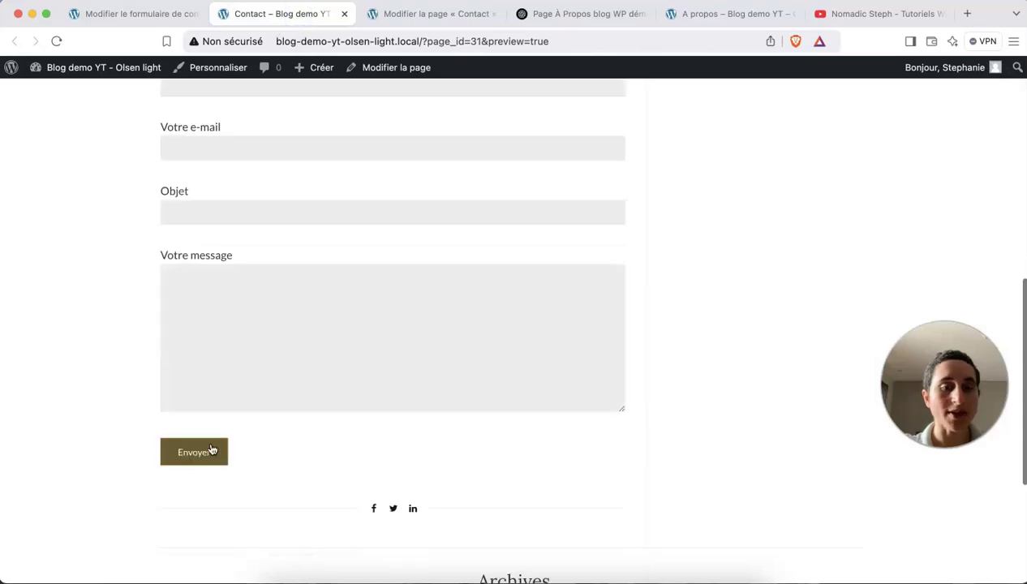
scroll(365, 426, up, 4)
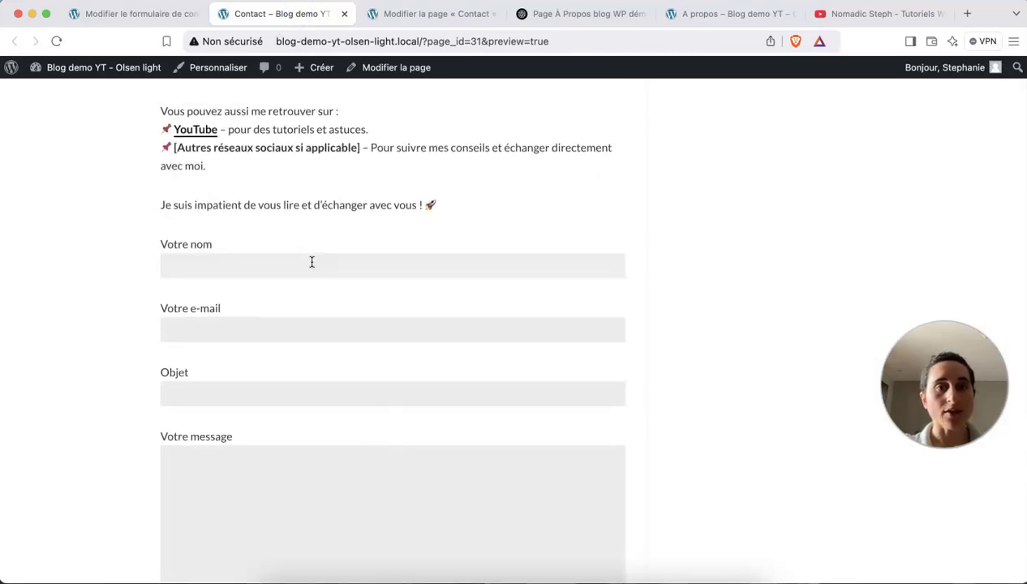
scroll(273, 366, up, 1)
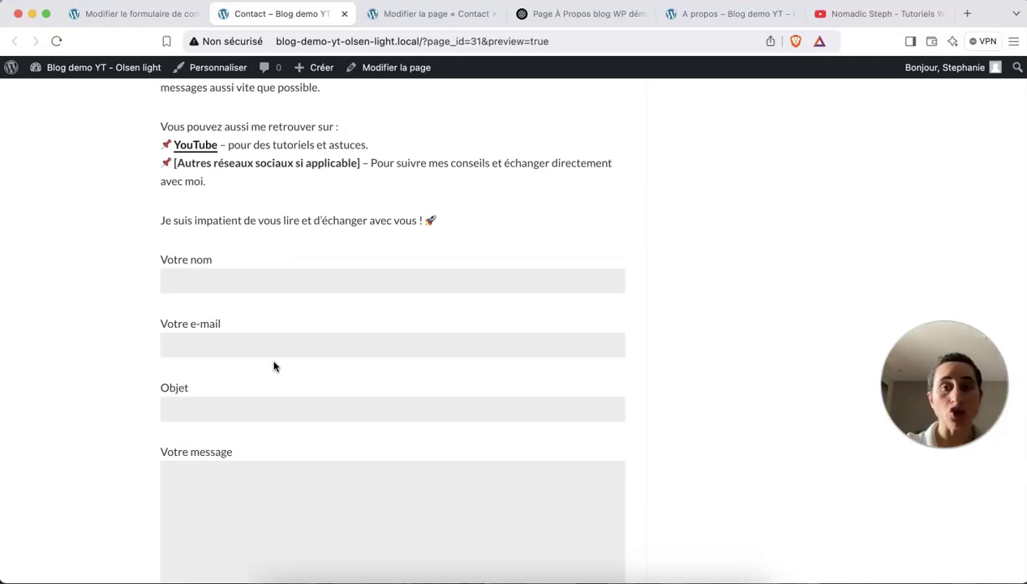
scroll(274, 365, down, 10)
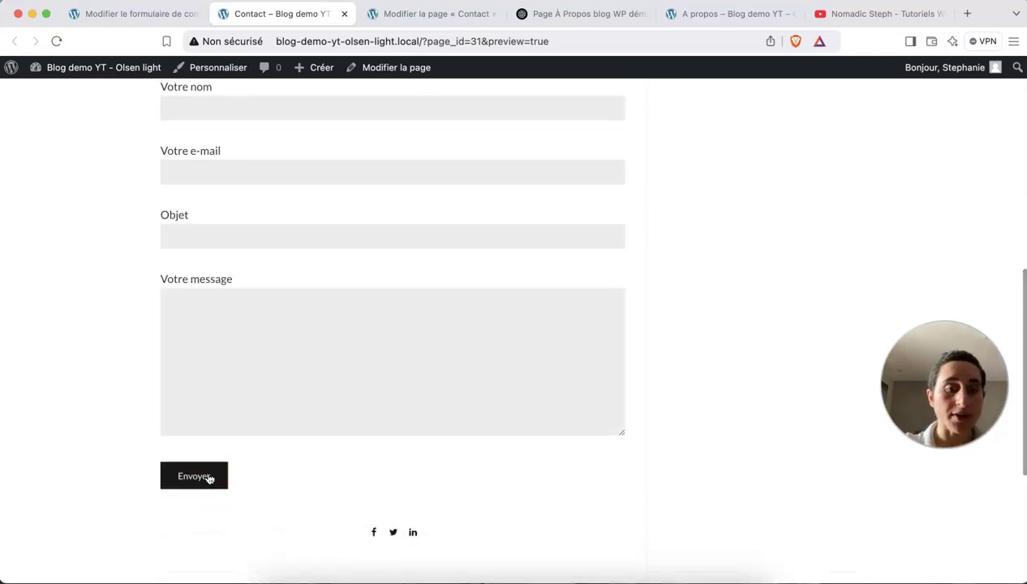
scroll(276, 445, up, 20)
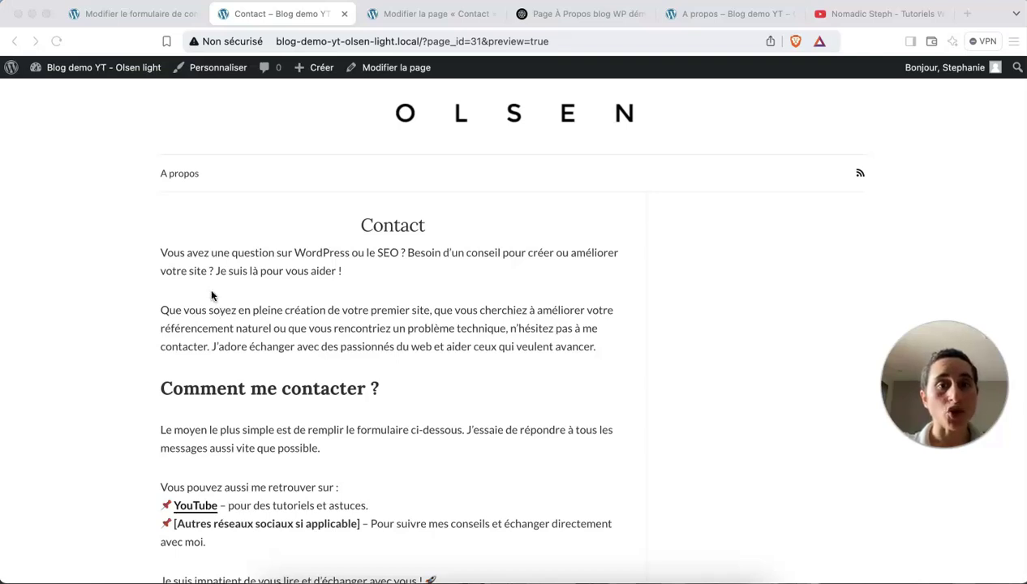
Publish the Contact page, then select the admin path in the other editor tab's address.
click(392, 70)
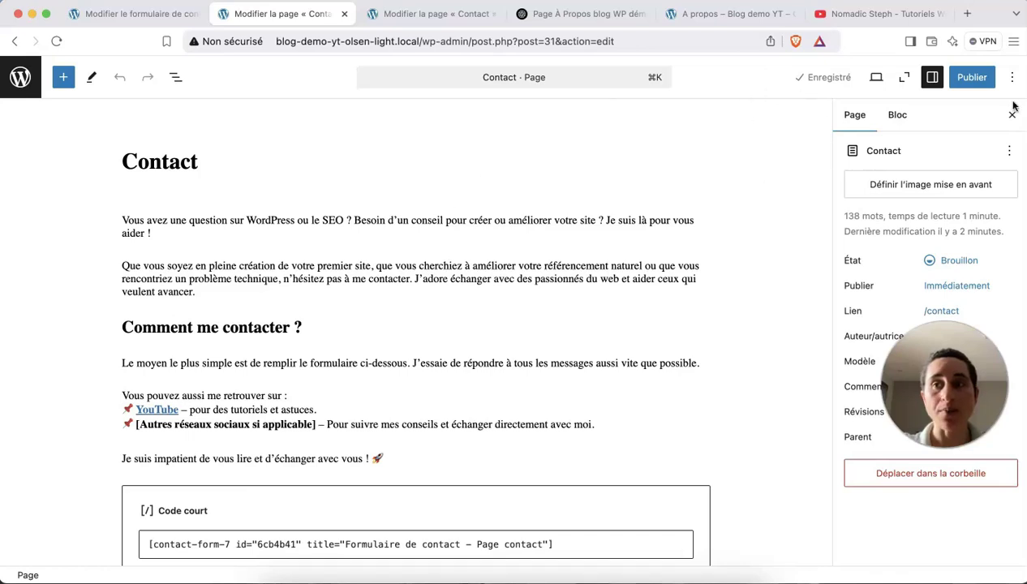
click(971, 79)
click(971, 81)
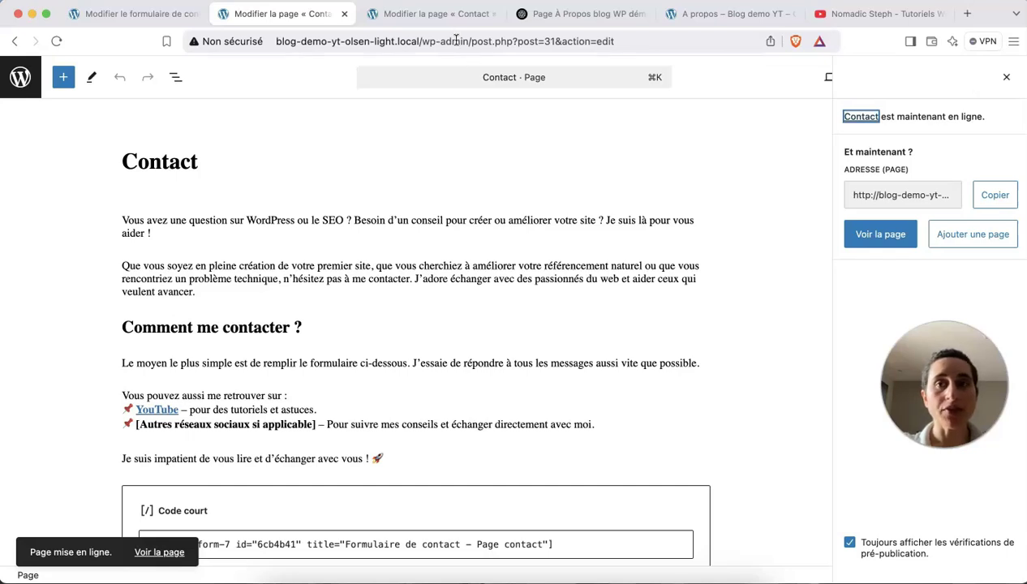
click(397, 14)
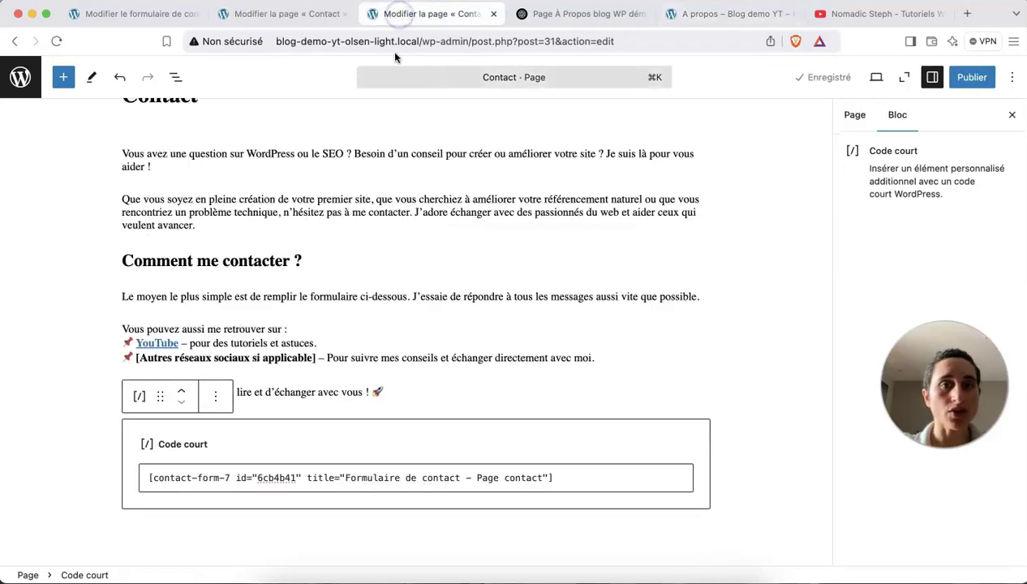
drag(423, 43, 760, 44)
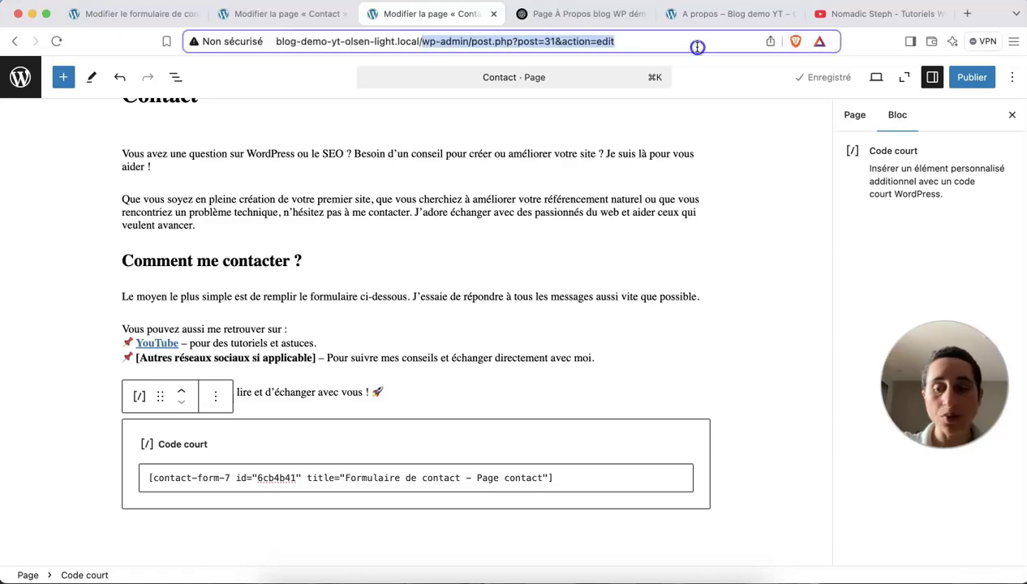
Strip the wp-admin path to load the homepage and check Contact beside A propos in the menu.
key(BackSpace)
key(Return)
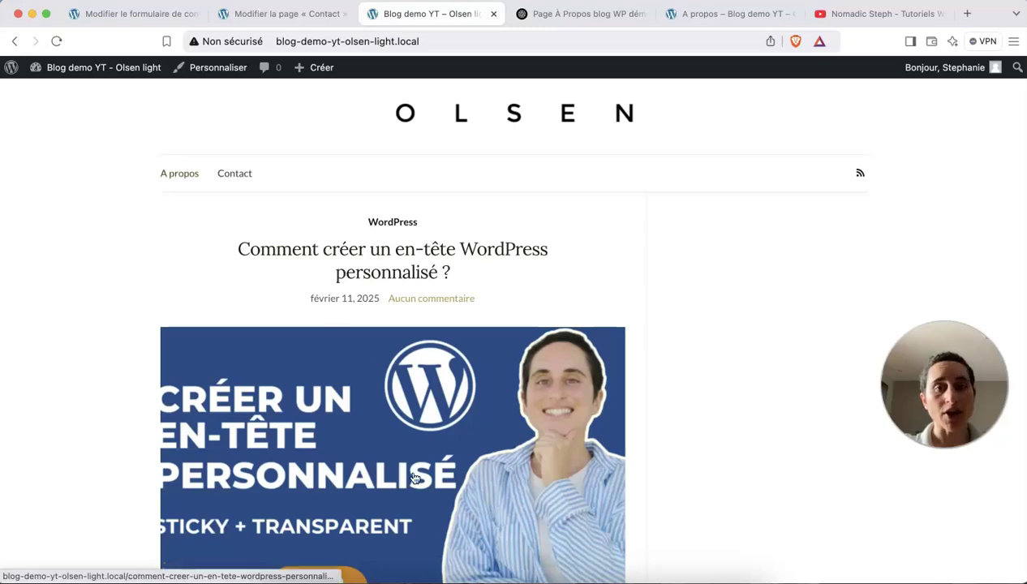
scroll(427, 466, down, 10)
scroll(427, 467, down, 5)
scroll(426, 466, up, 15)
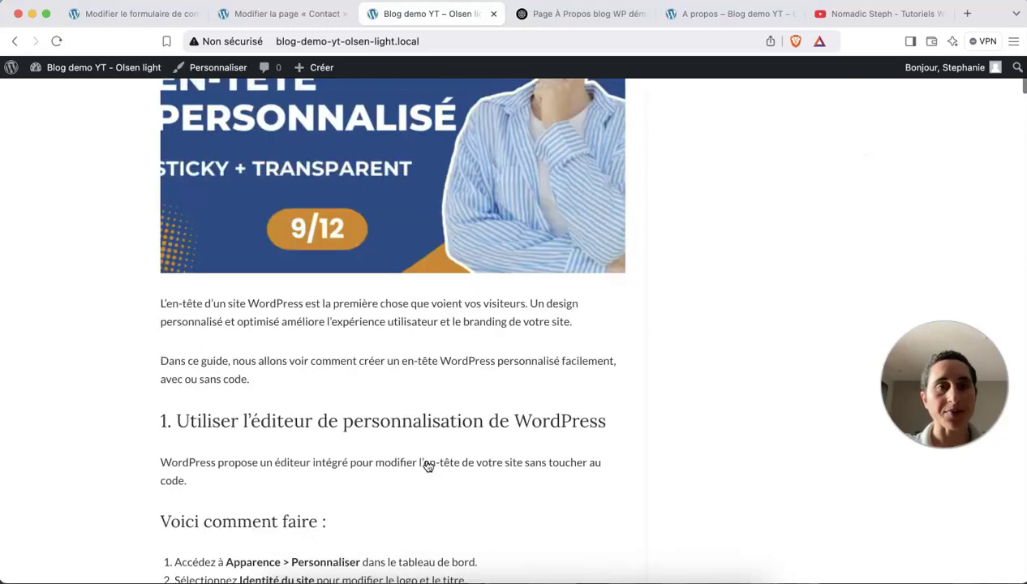
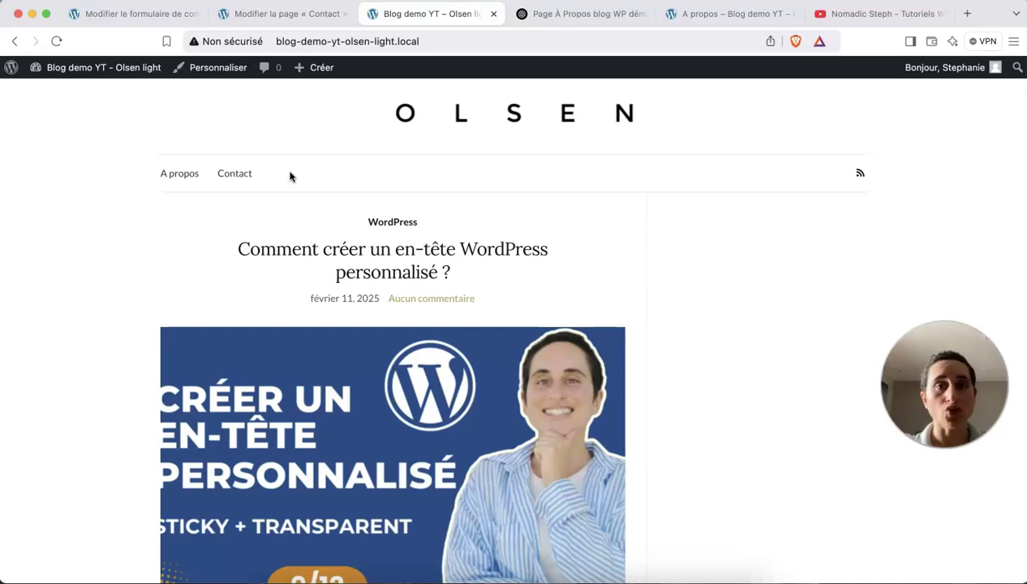
Go from the Contact editor tab to the admin Pages list showing A propos and Contact.
click(277, 13)
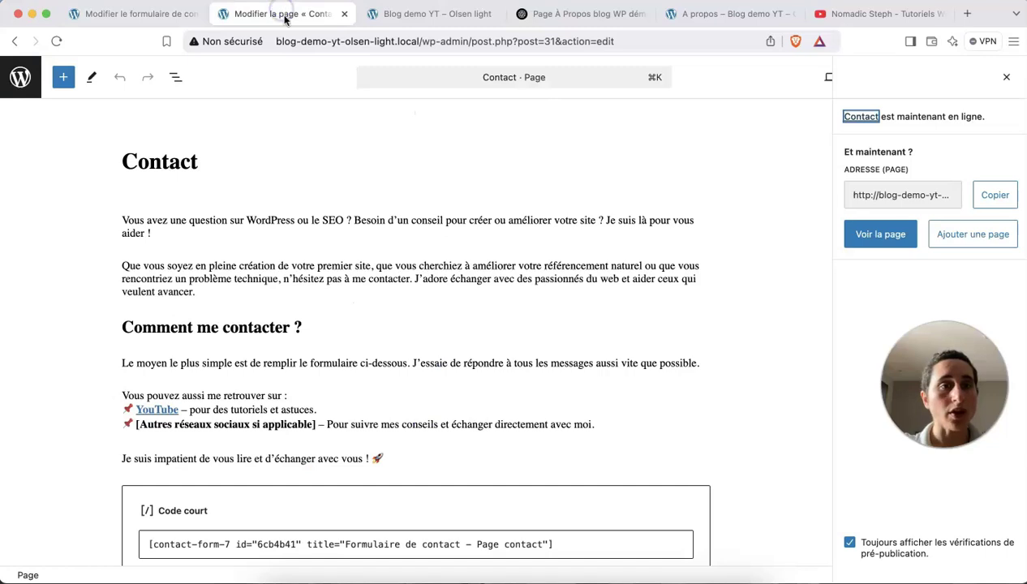
click(25, 79)
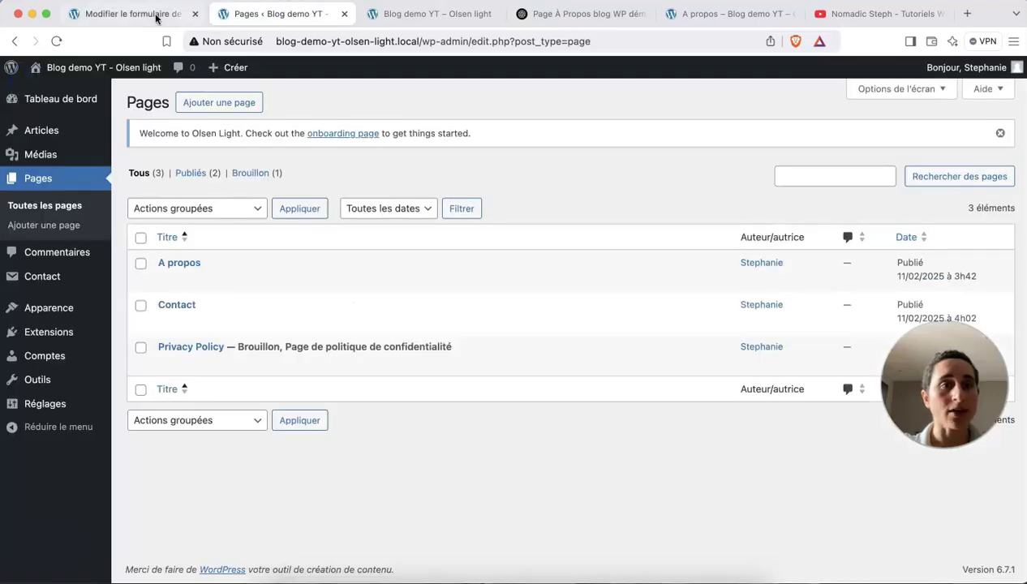
Close the contact form, A propos and Nomadic Steph YouTube tabs.
click(159, 14)
click(193, 14)
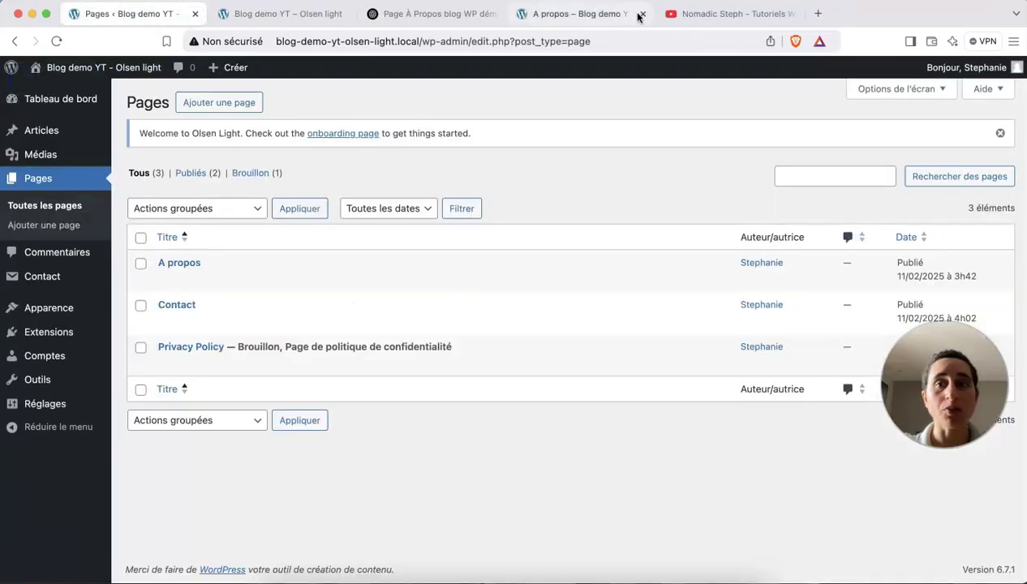
click(640, 14)
click(640, 14)
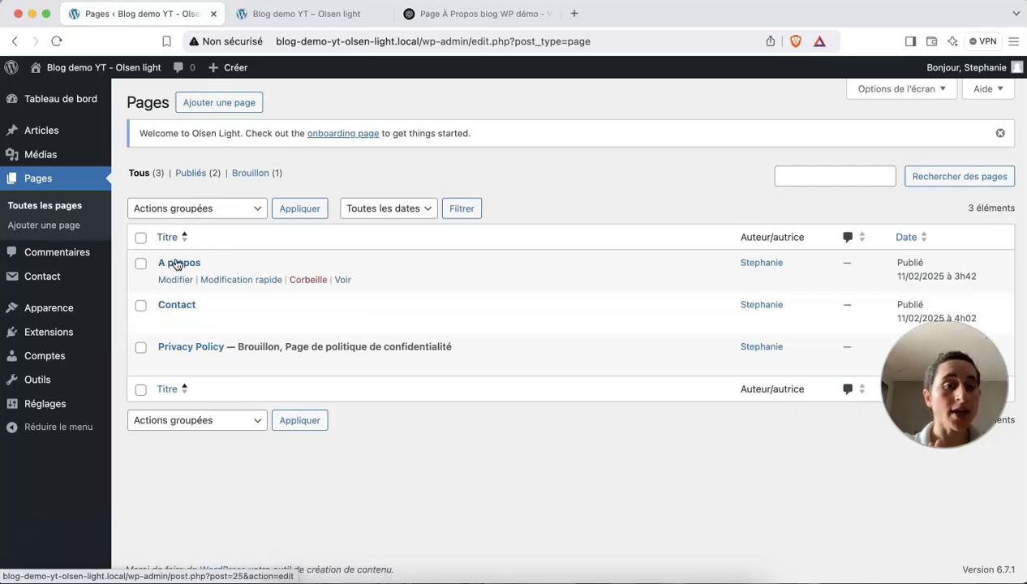
Create an empty page titled 'Newsletter' and publish it.
click(208, 105)
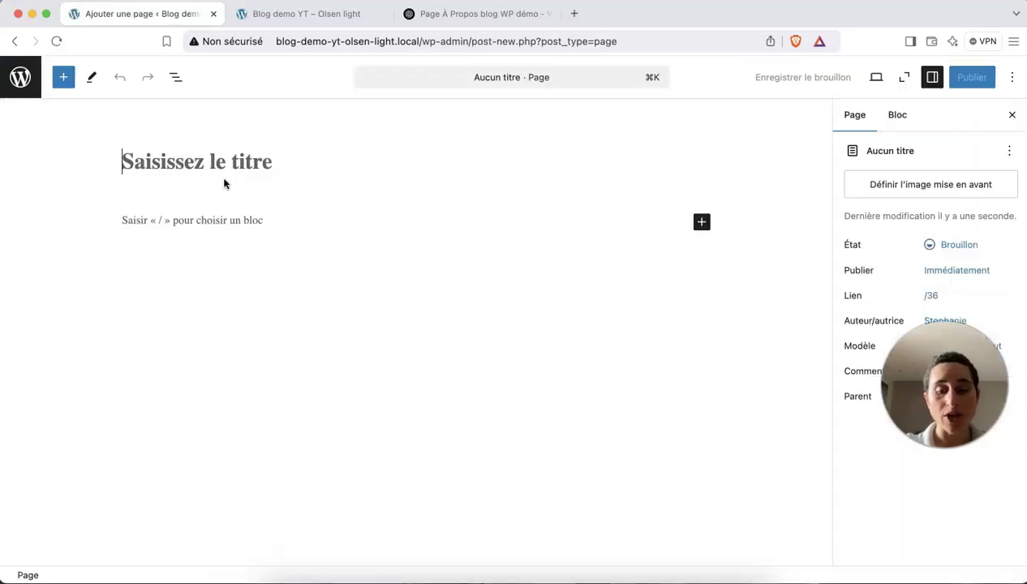
text(Newsleyy)
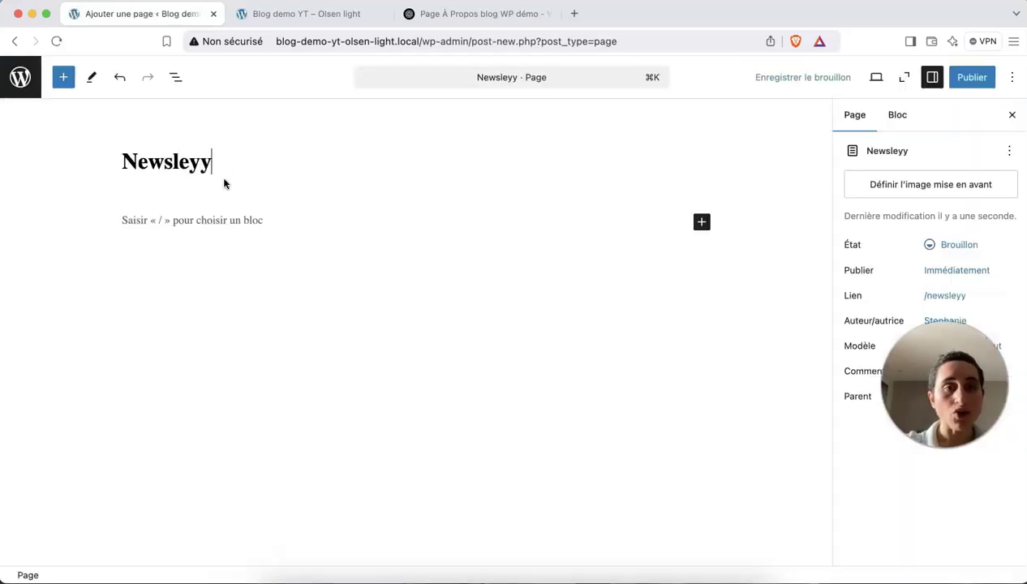
key(BackSpace)
key(BackSpace)
text(tter)
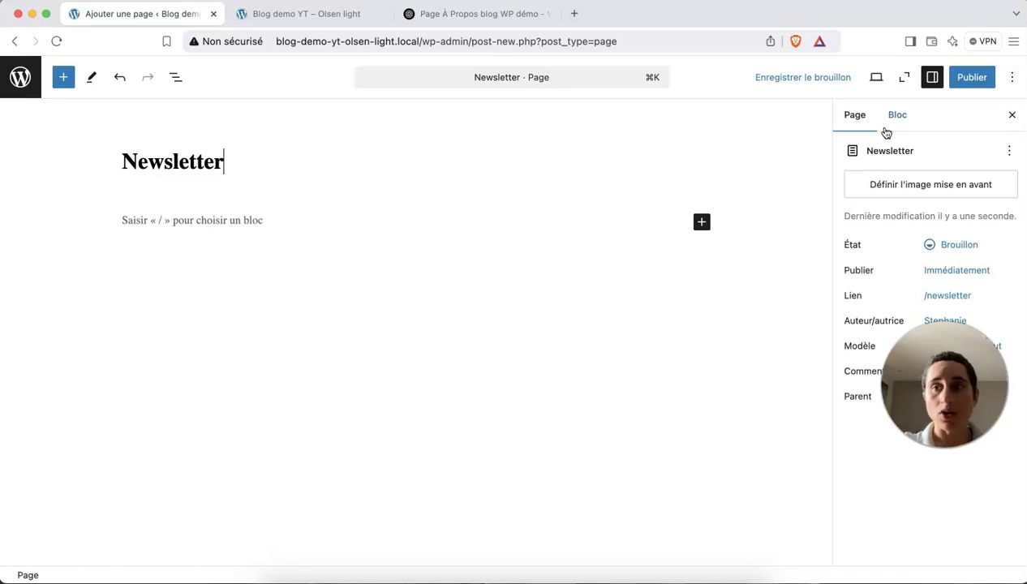
click(974, 80)
click(974, 81)
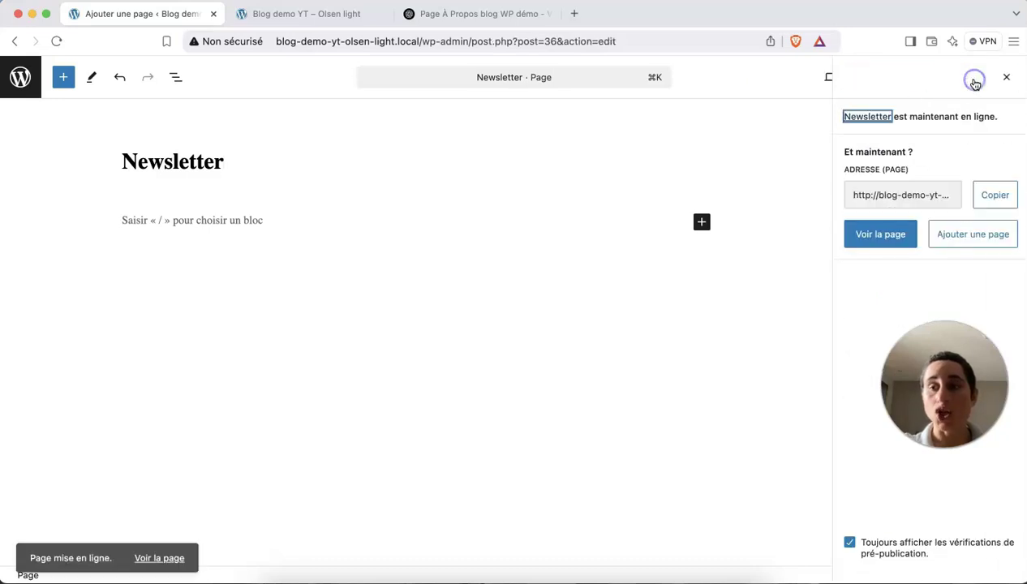
Create and publish an empty page titled 'Ressources', then return to the Pages list.
click(981, 242)
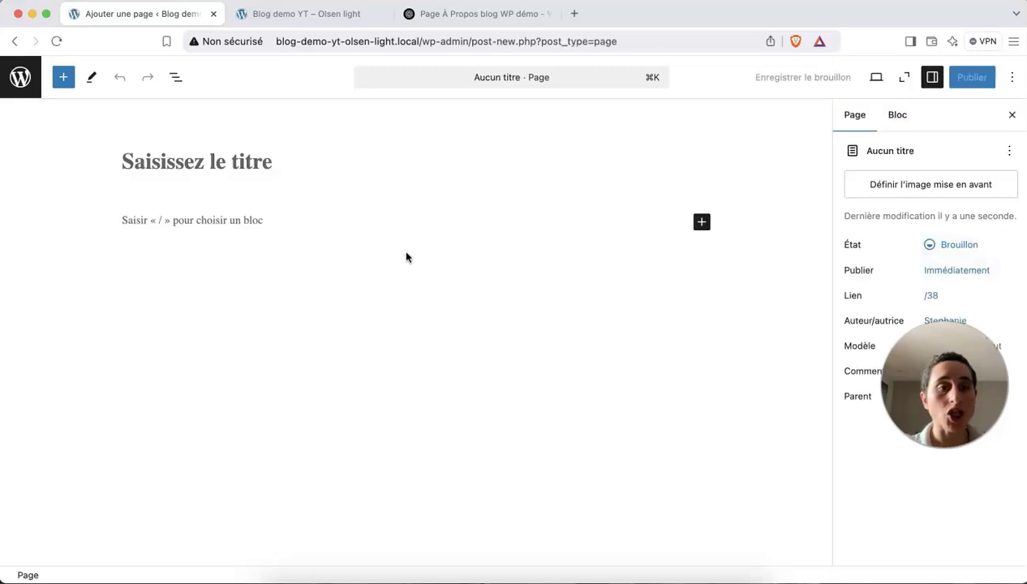
text(Ress)
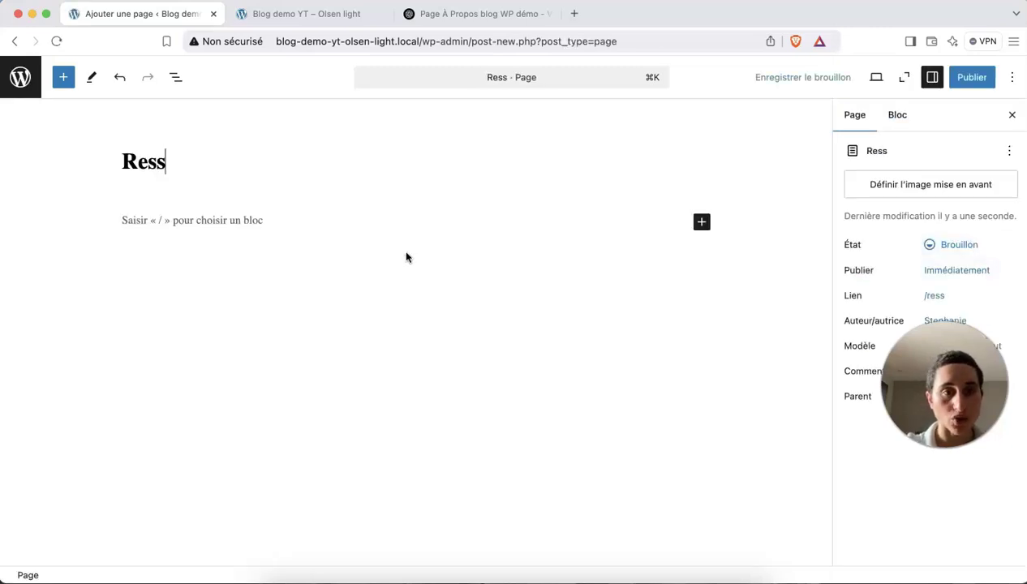
text(ources)
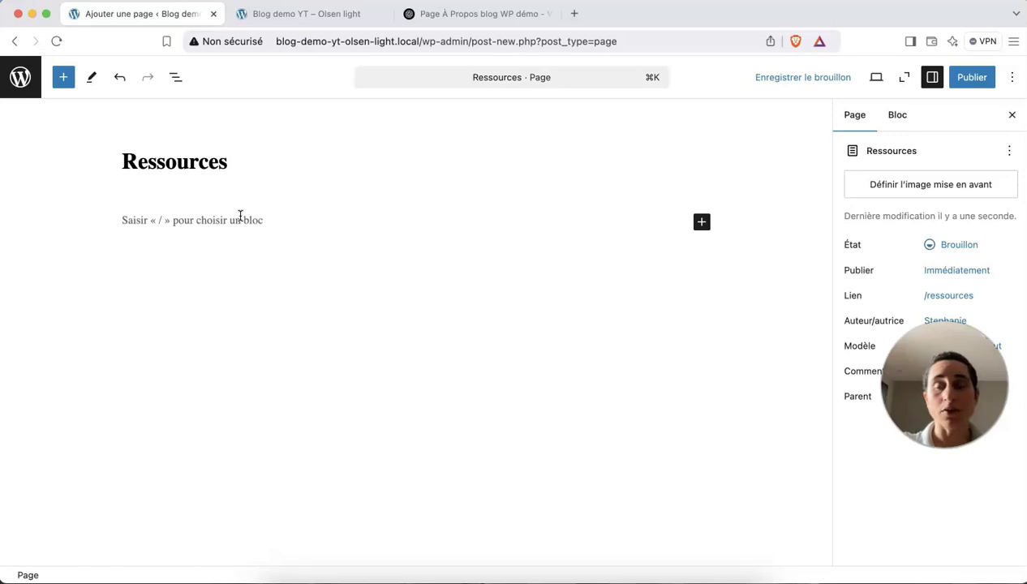
click(963, 82)
click(967, 83)
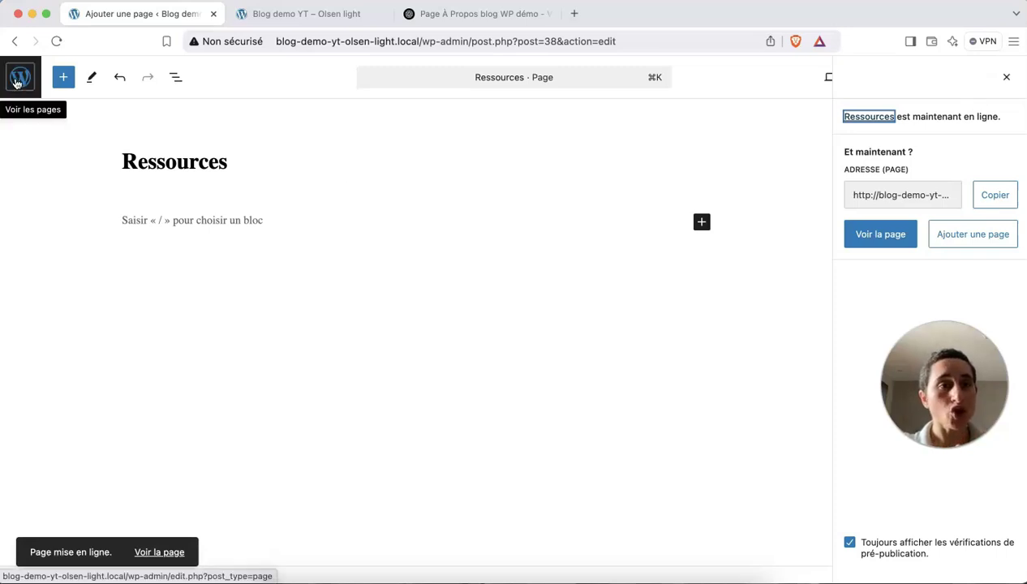
click(16, 84)
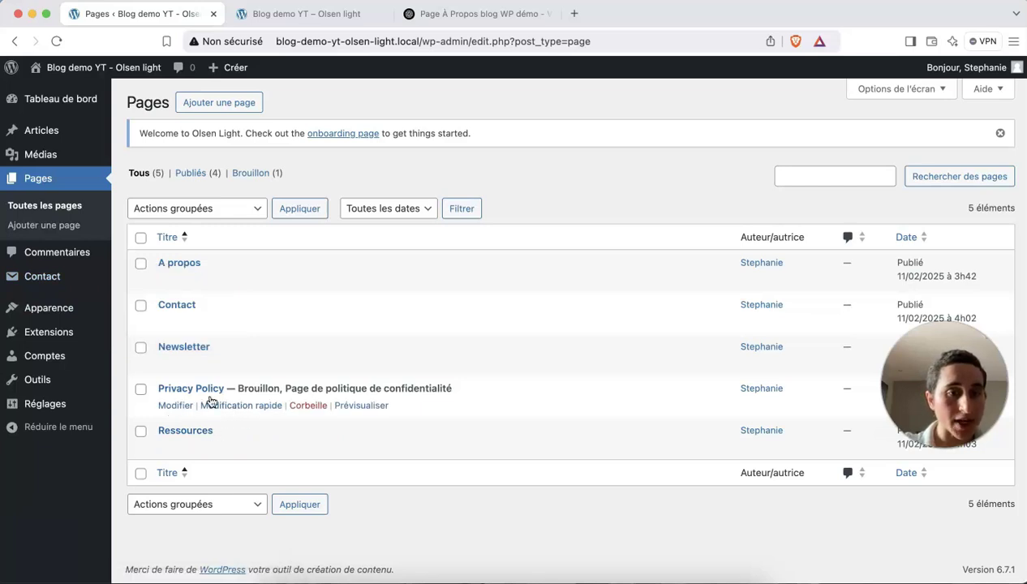
Rename the Privacy Policy page to 'Politique de confidentialité'.
click(178, 405)
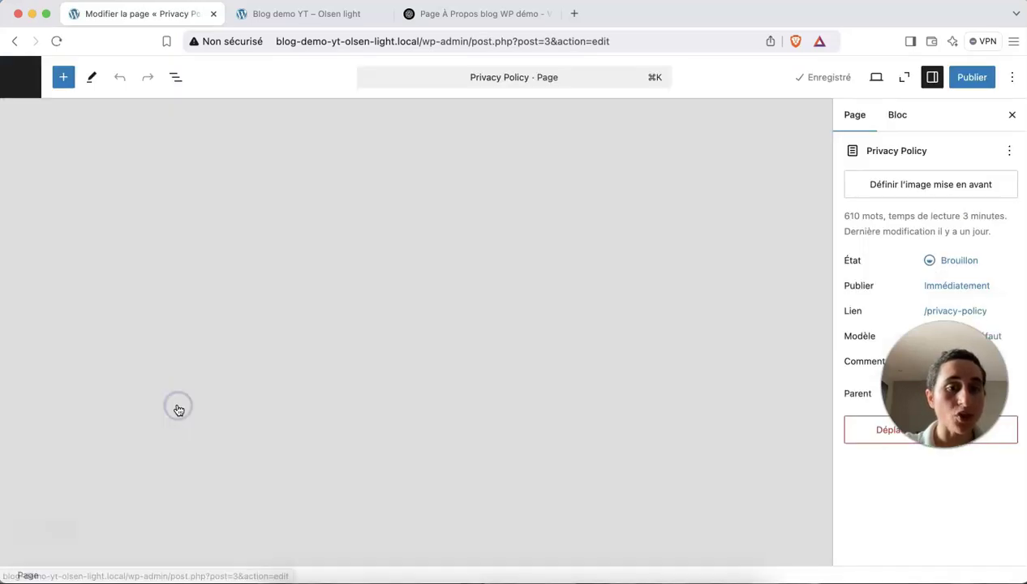
triple_click(211, 167)
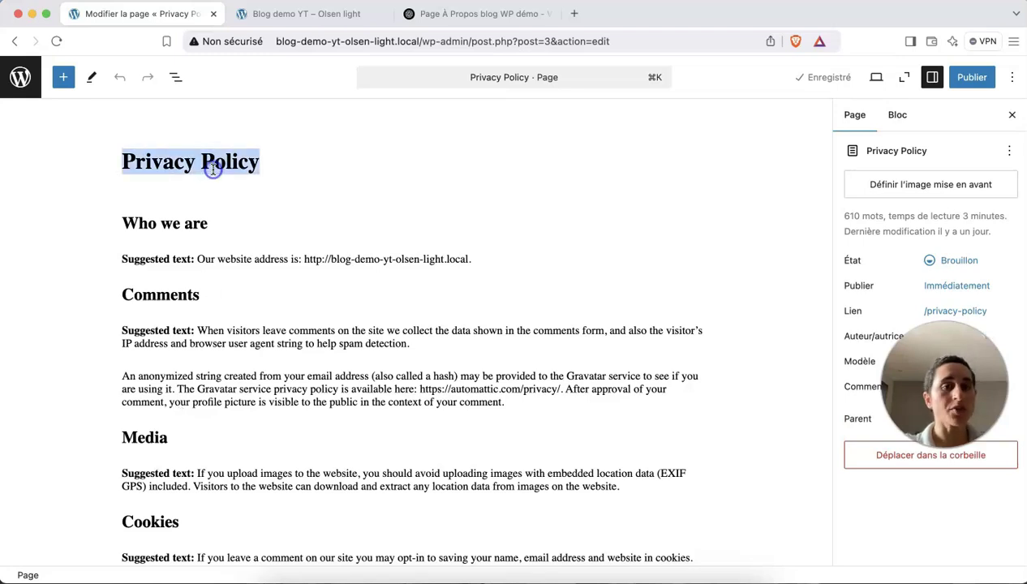
text(p)
key(BackSpace)
text(pol)
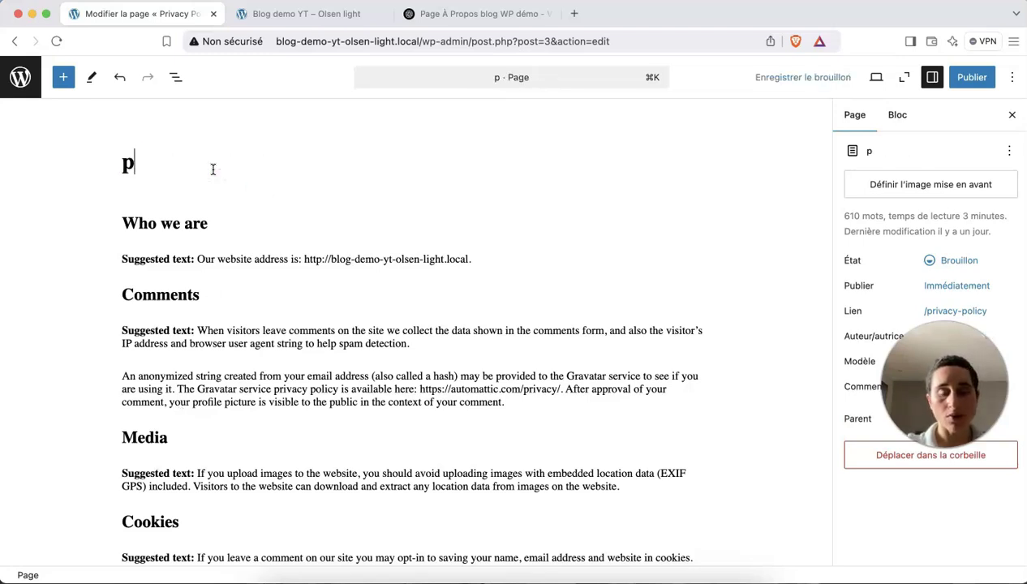
key(BackSpace)
key(BackSpace)
key(BackSpace)
text(P)
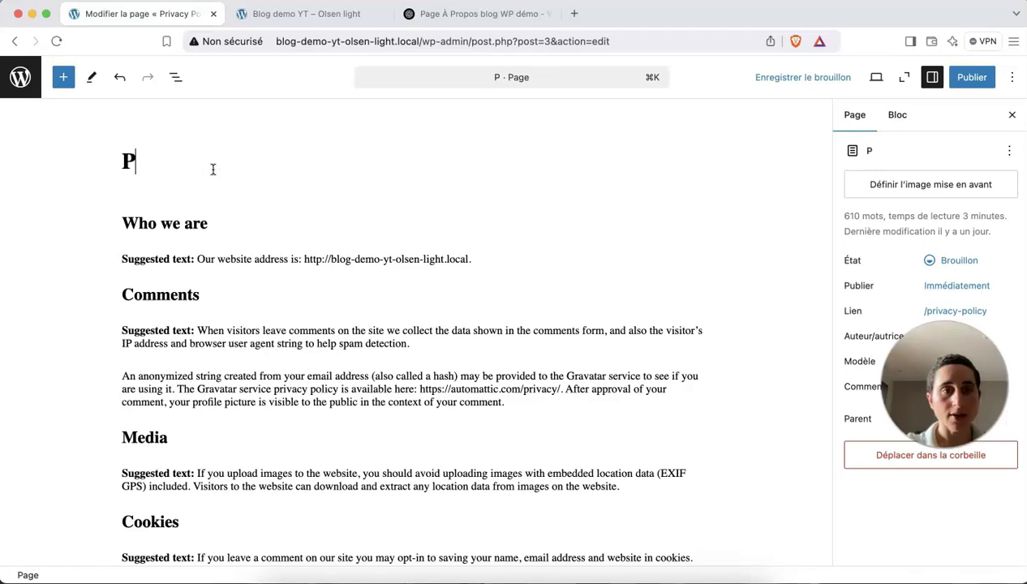
text(olitique d)
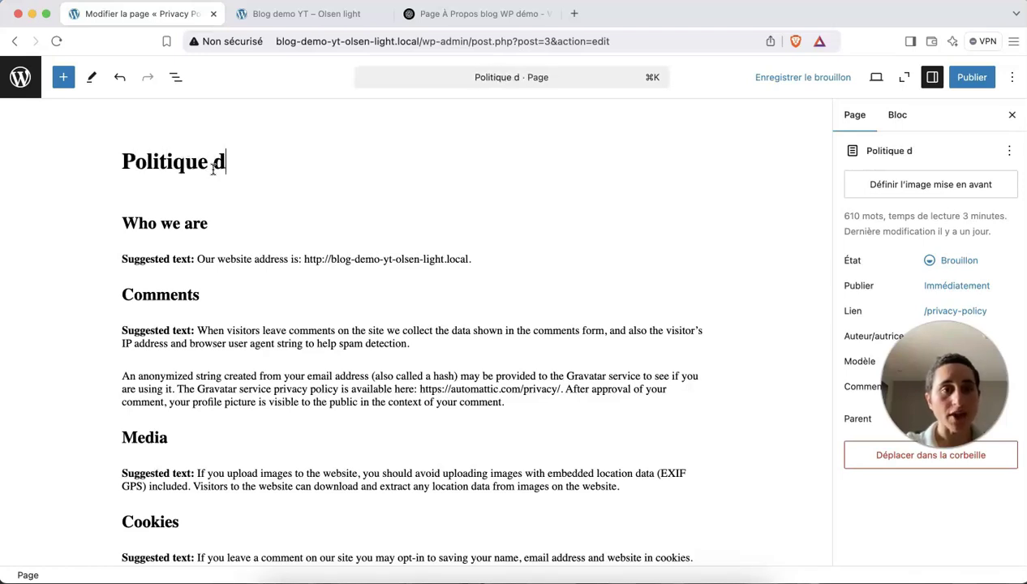
text(e confidentialité)
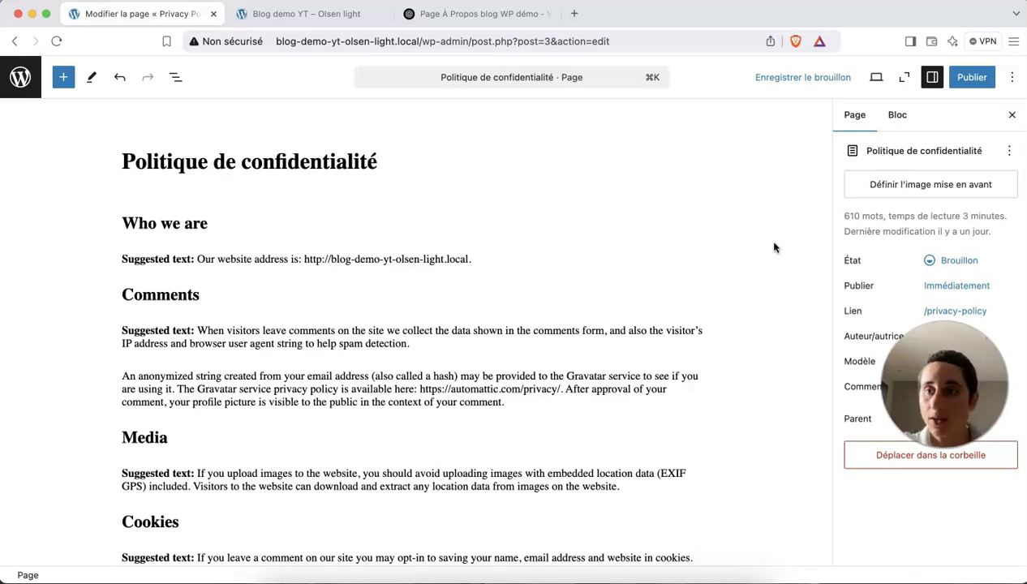
Change the page's permalink slug from privacy-policy to politique-confidentialite.
click(934, 310)
drag(712, 386, 648, 385)
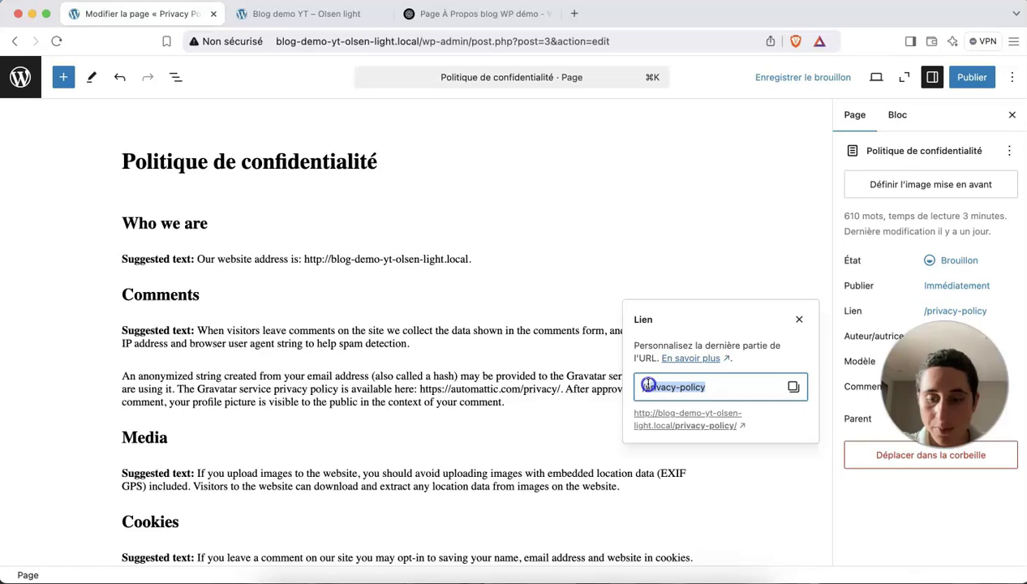
text(politique-confidentialite)
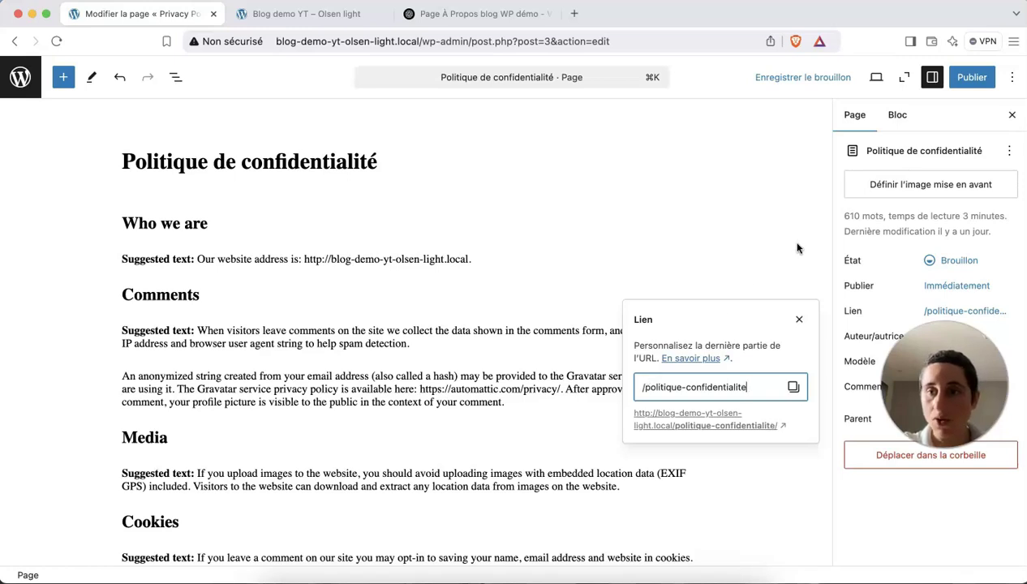
click(797, 248)
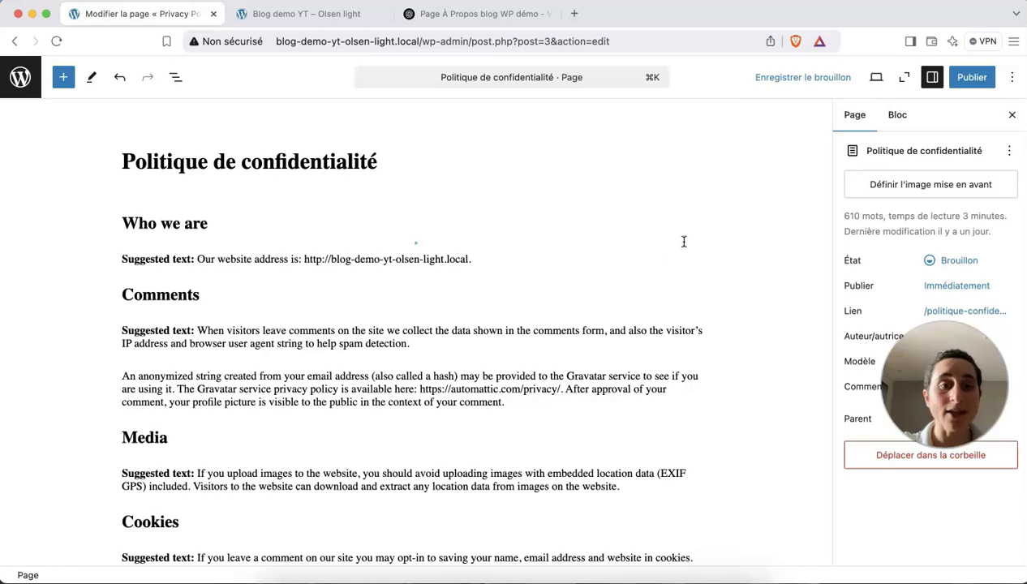
Publish the Politique de confidentialité page and return to the Pages list.
mouse_move(390, 245)
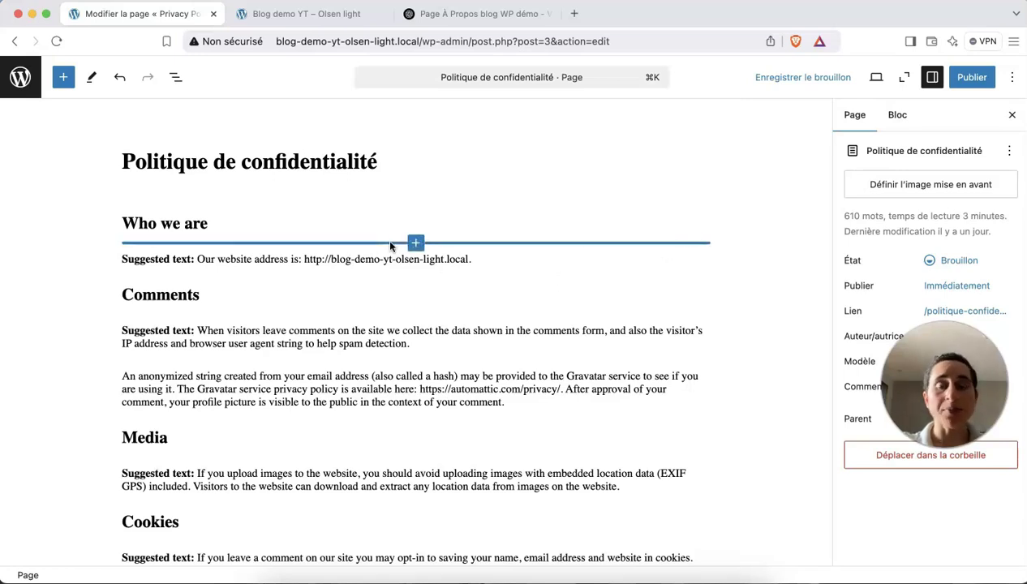
click(971, 86)
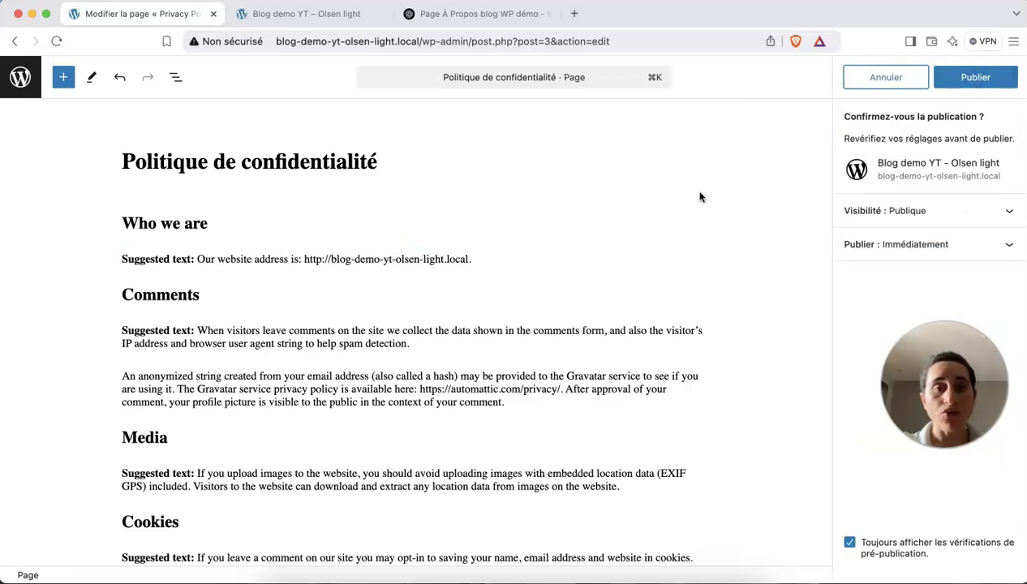
double_click(192, 259)
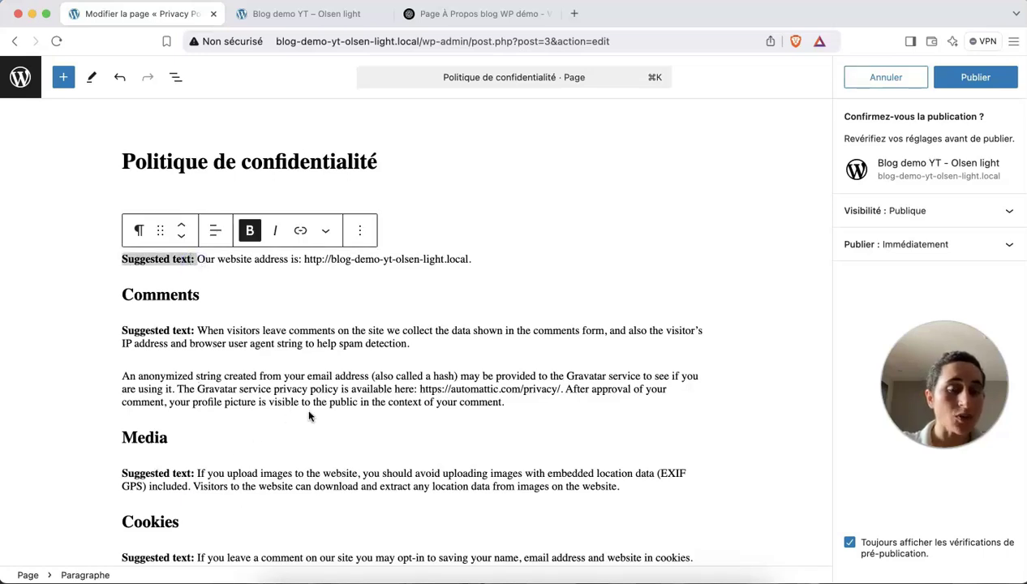
click(973, 78)
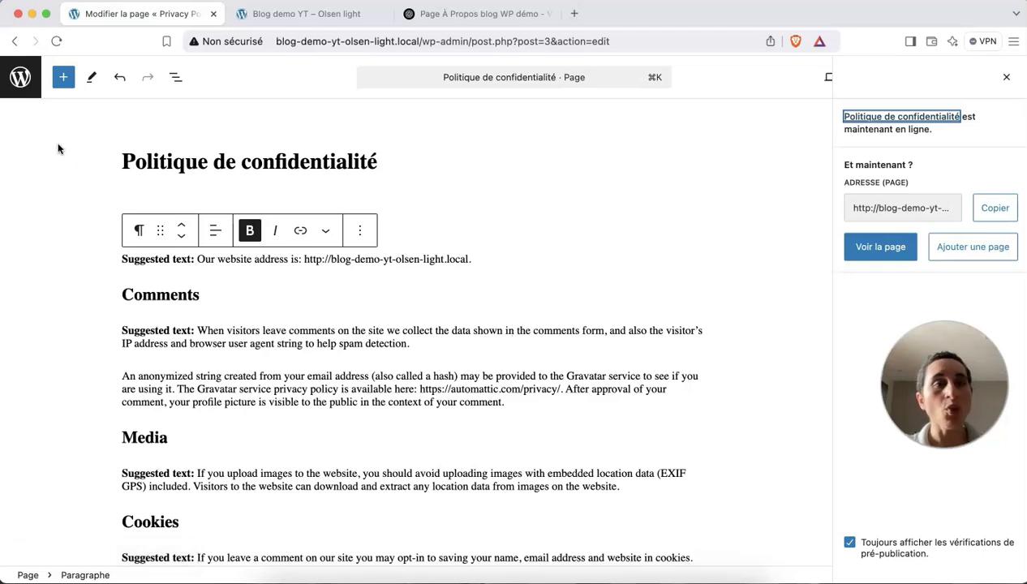
click(21, 79)
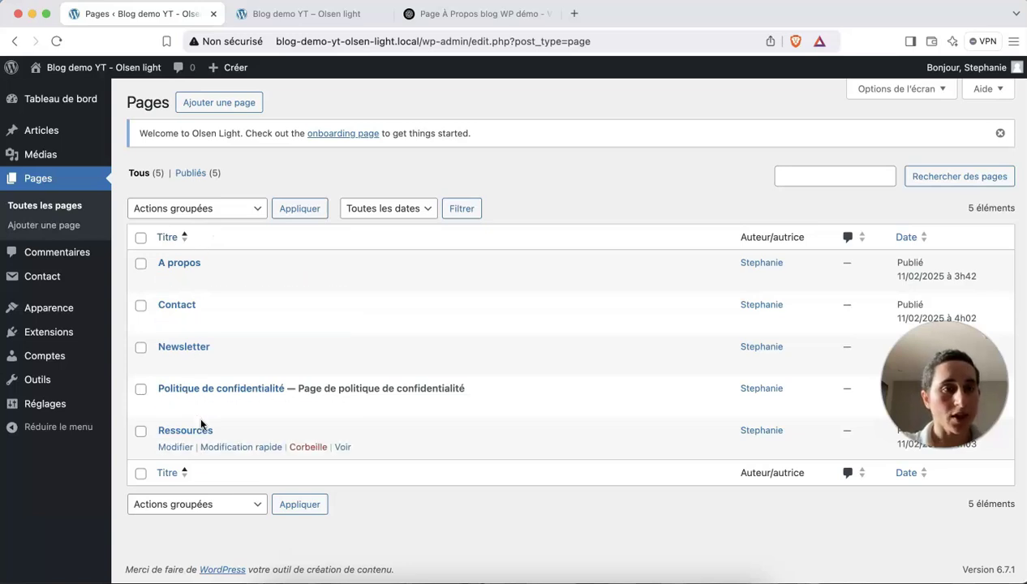
Name a new navigation menu 'Menu principal' in Appearance > Menus.
mouse_move(47, 313)
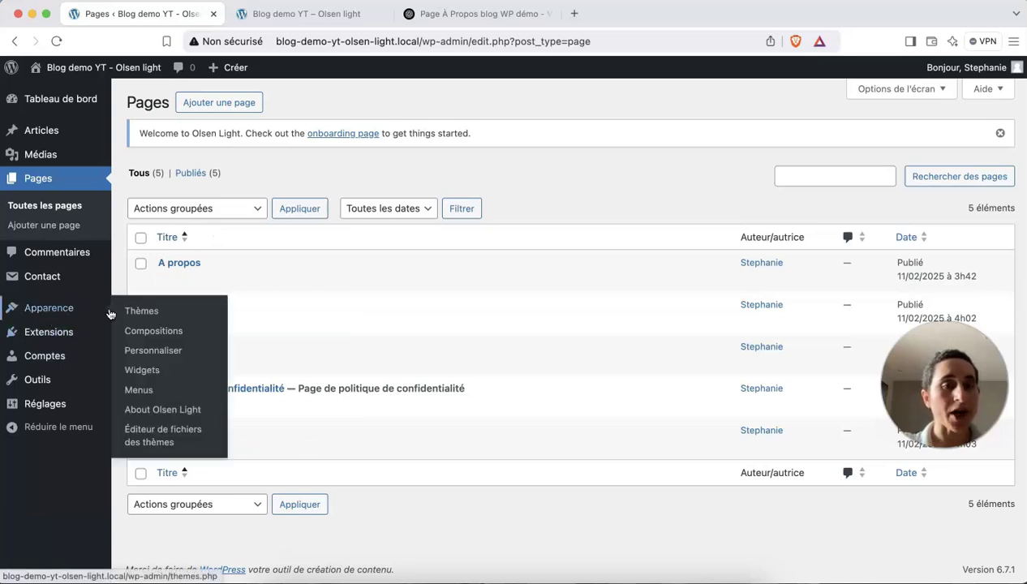
click(146, 394)
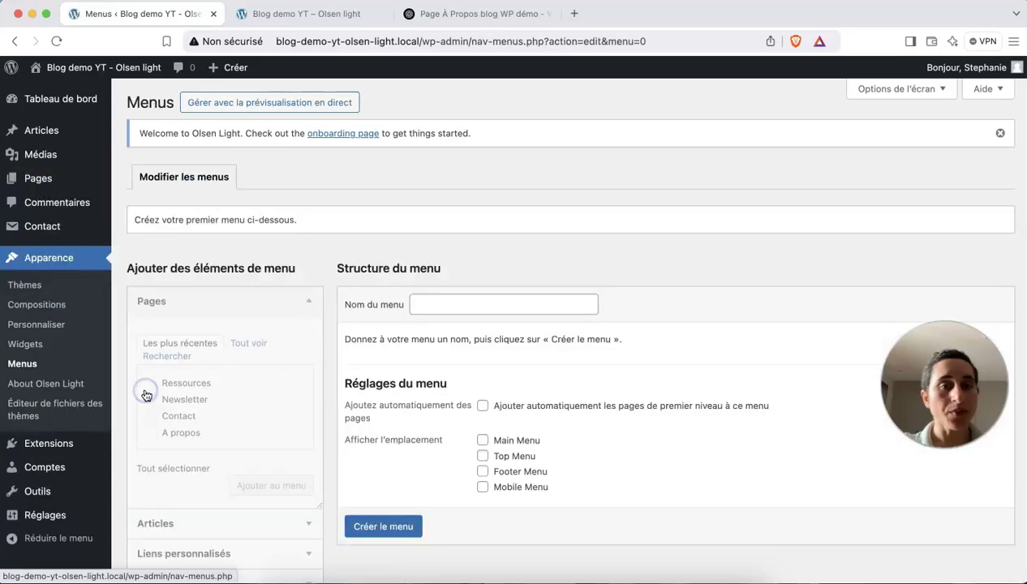
scroll(365, 438, down, 2)
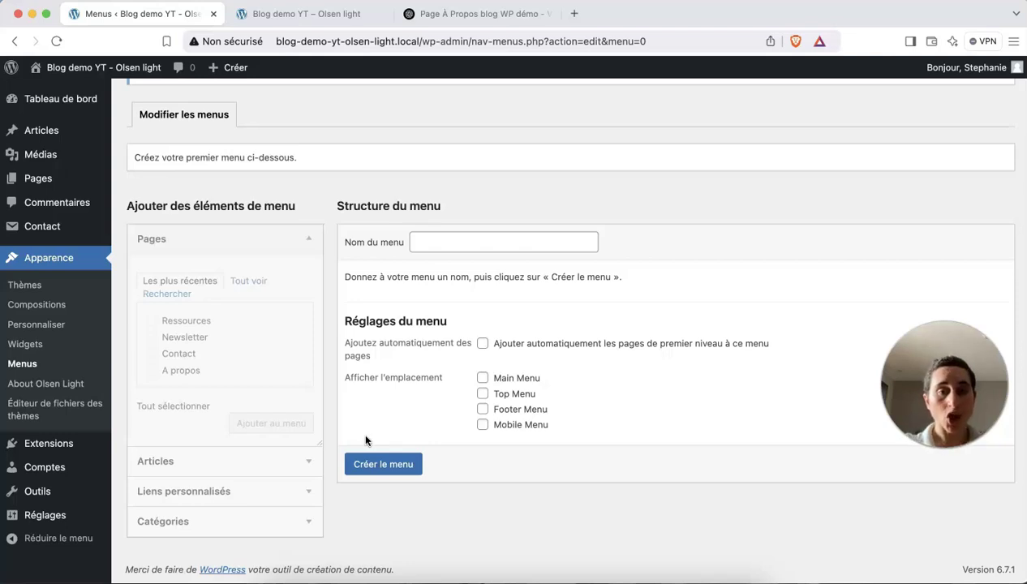
click(427, 243)
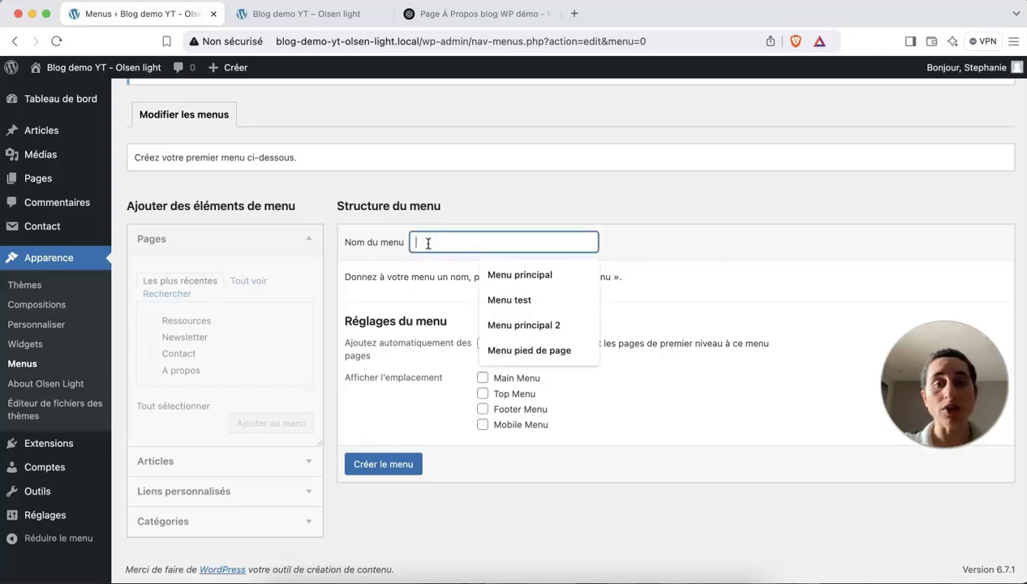
click(501, 274)
Tick the Main Menu display location, checking the live front page header alongside.
click(313, 21)
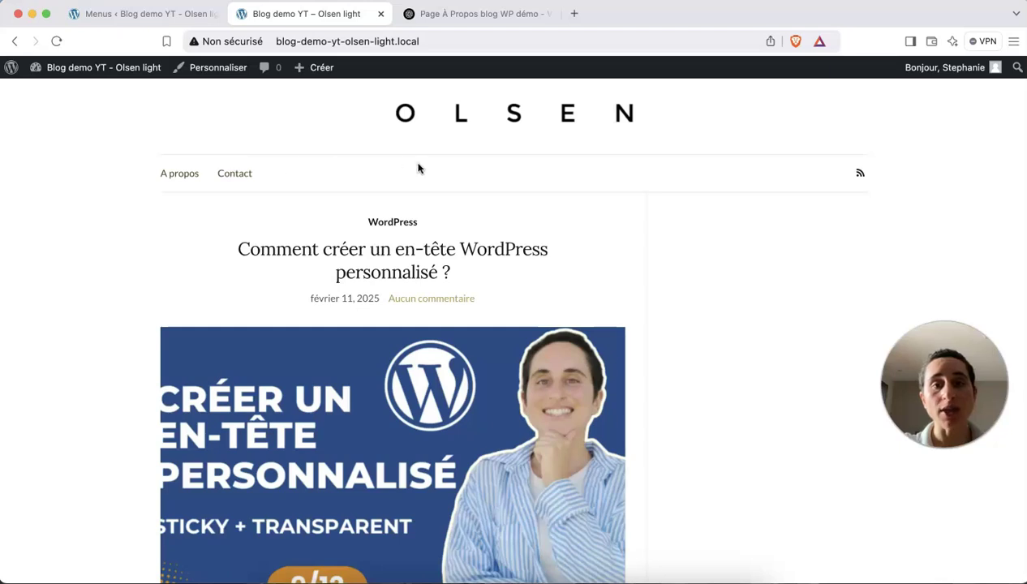
click(123, 9)
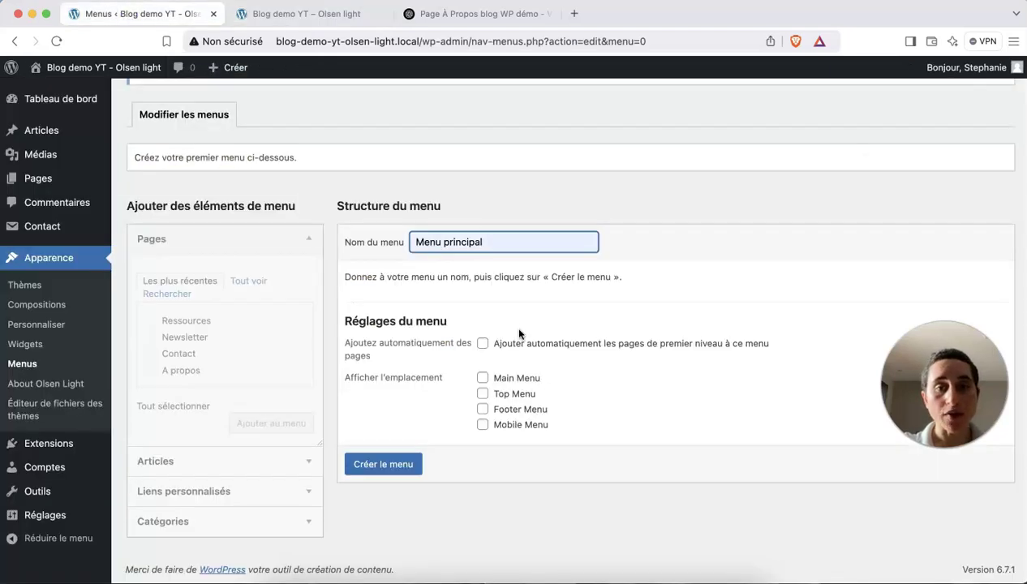
click(482, 378)
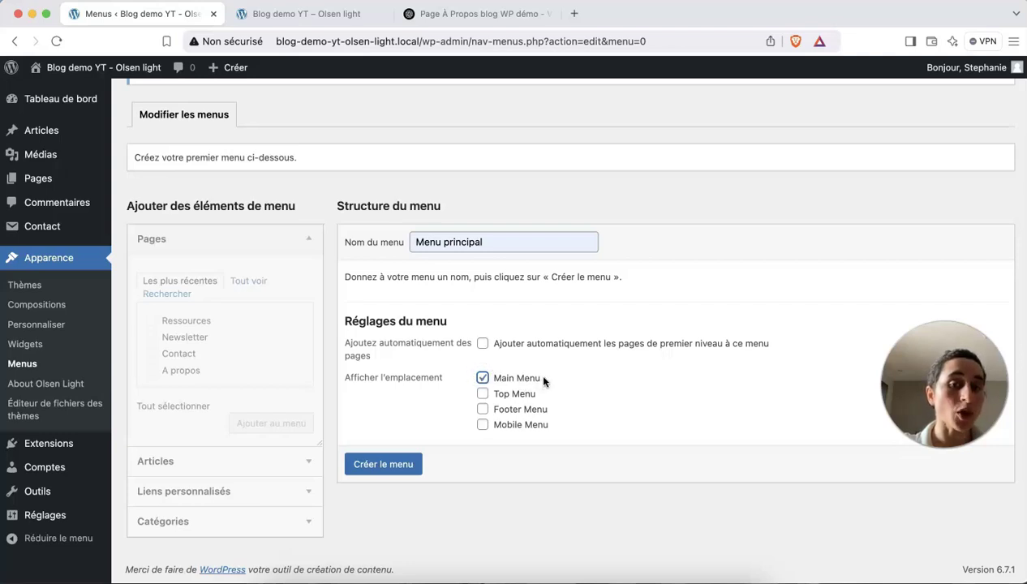
drag(543, 380, 523, 378)
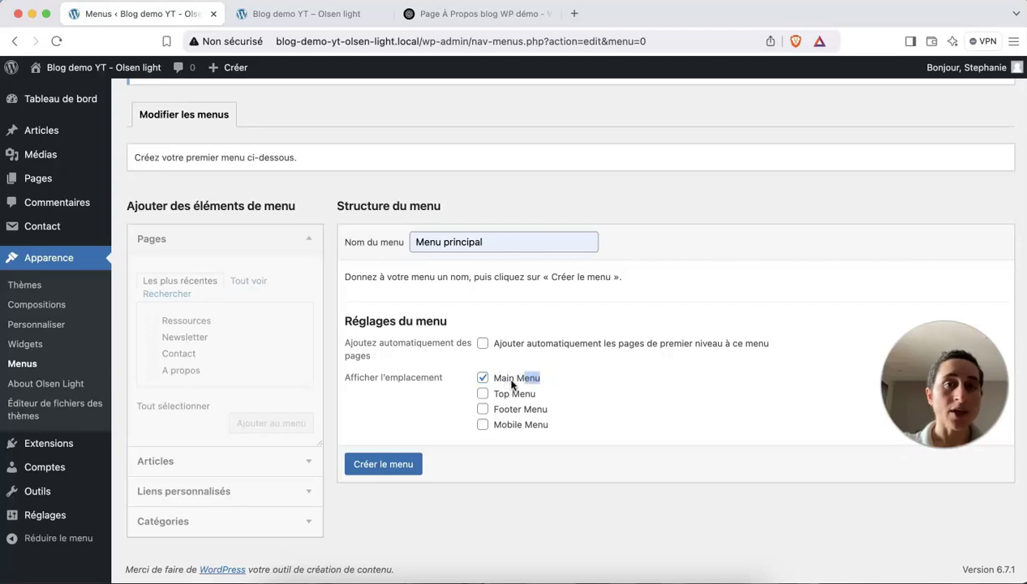
click(266, 10)
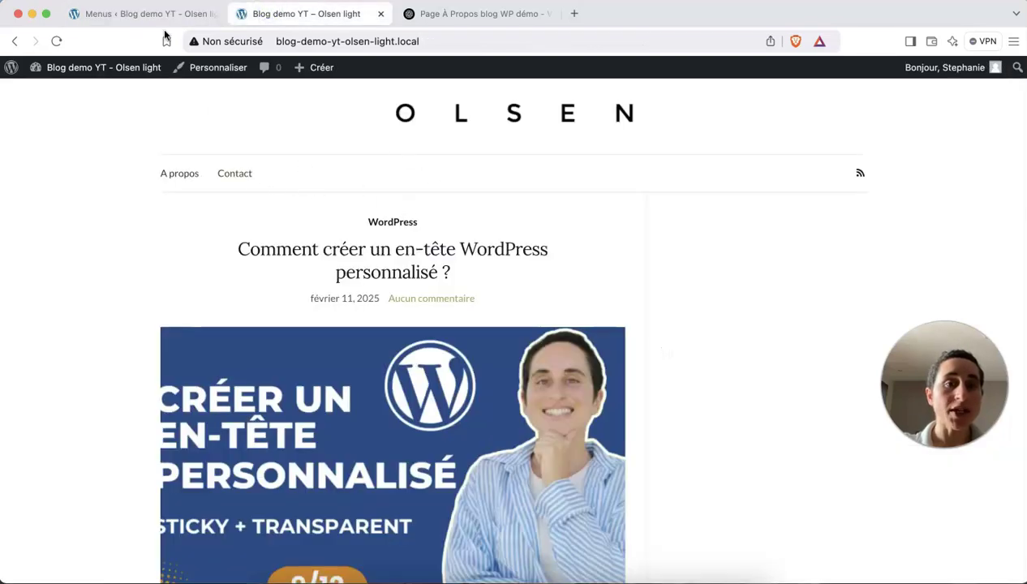
click(162, 10)
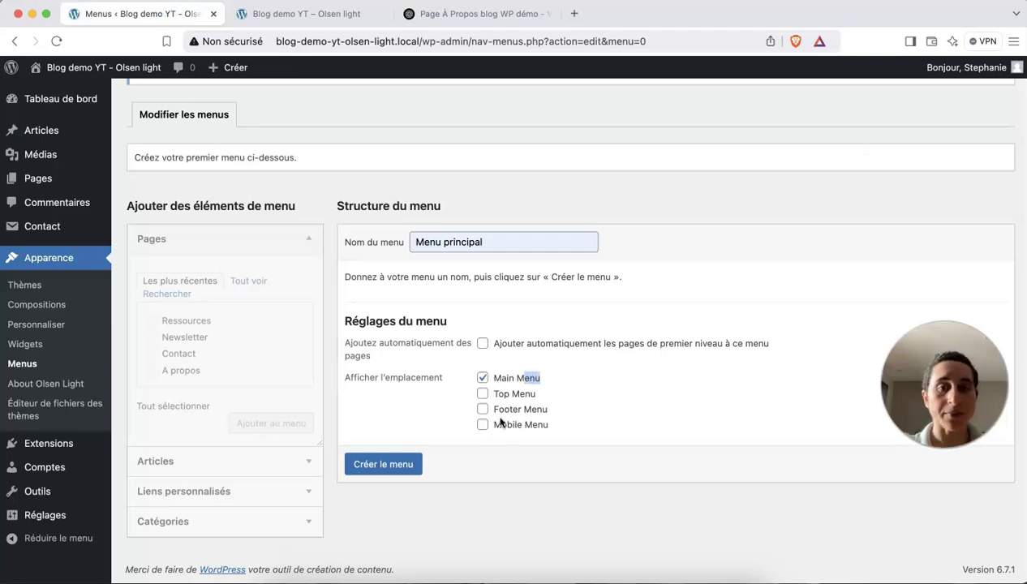
Create Menu principal and list all site pages under 'Tout voir' in the Pages box.
click(389, 465)
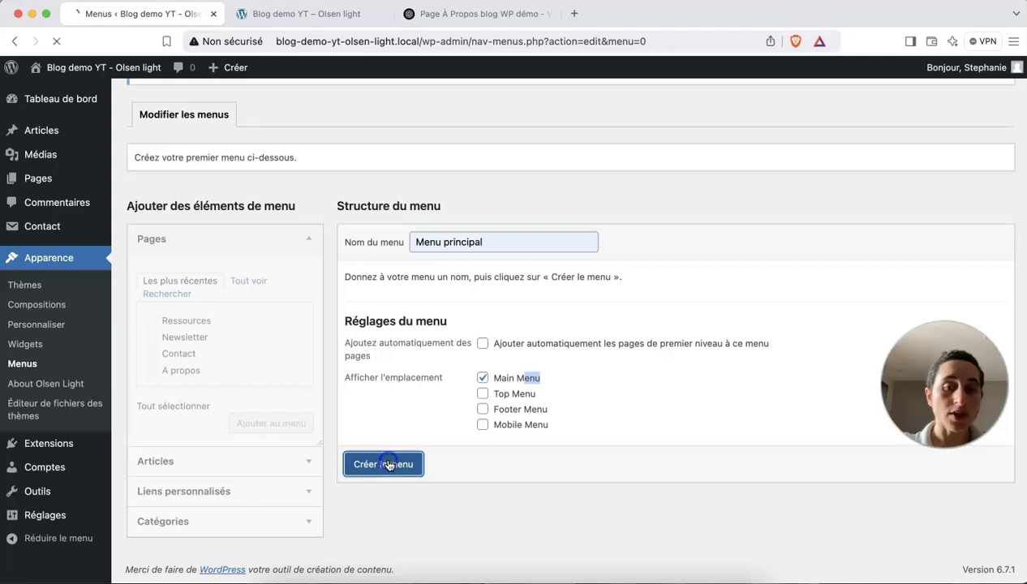
scroll(389, 464, down, 1)
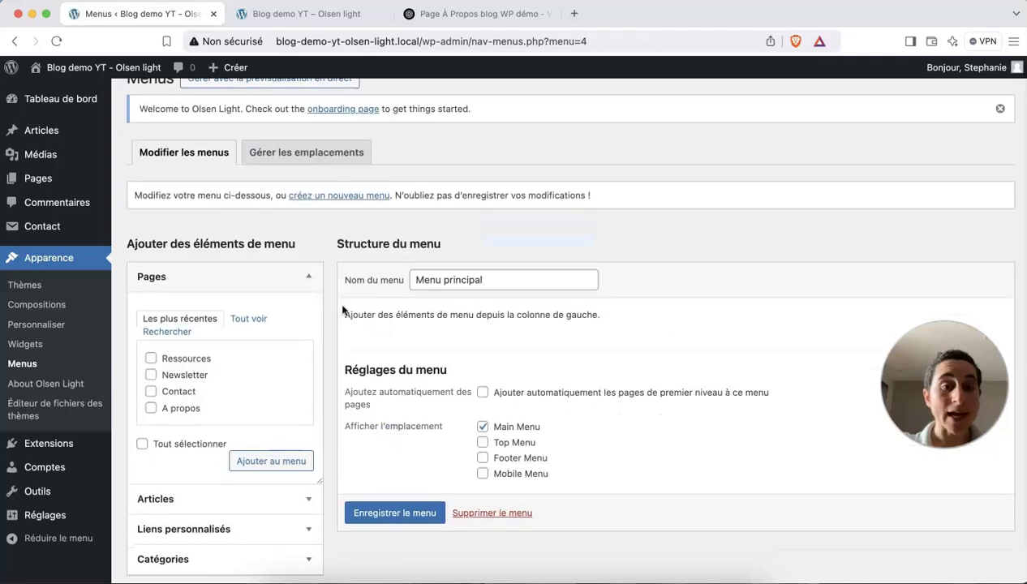
scroll(341, 310, down, 2)
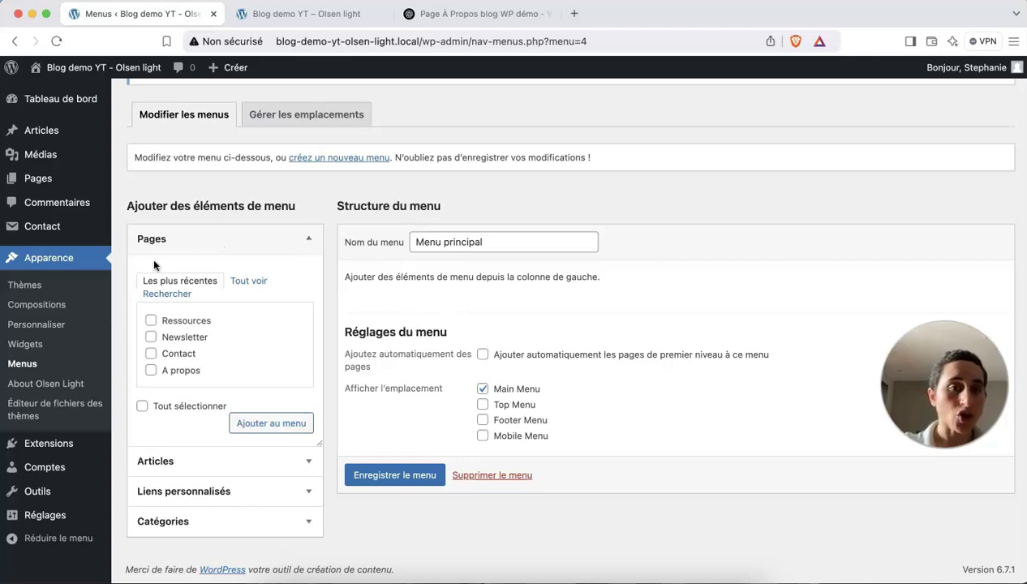
scroll(186, 386, down, 1)
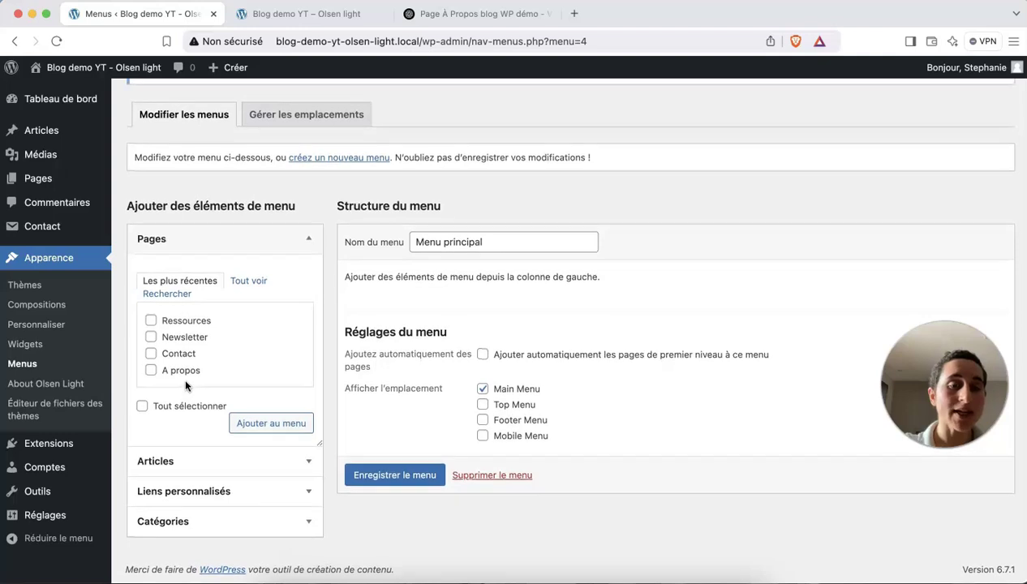
click(151, 322)
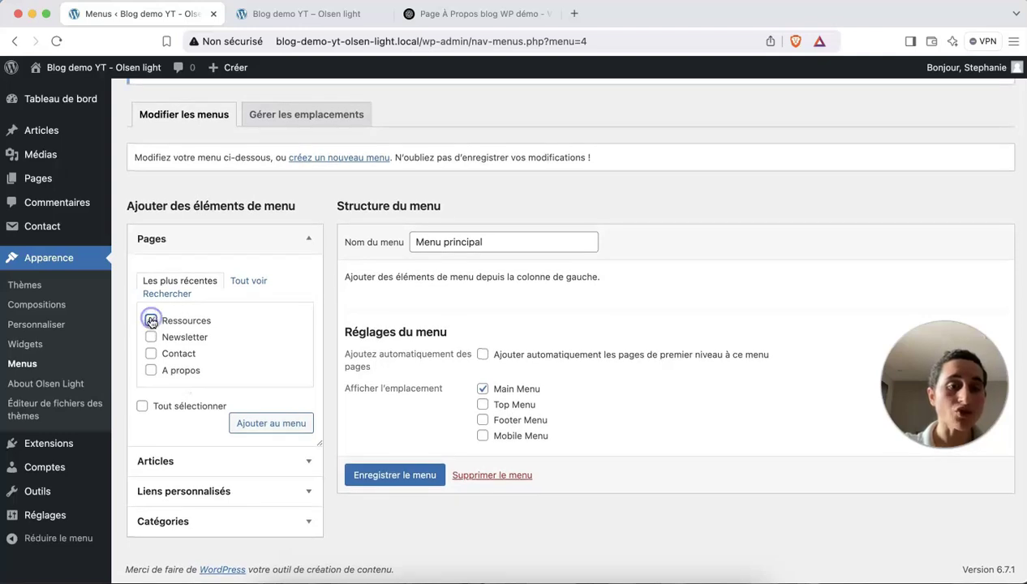
click(249, 281)
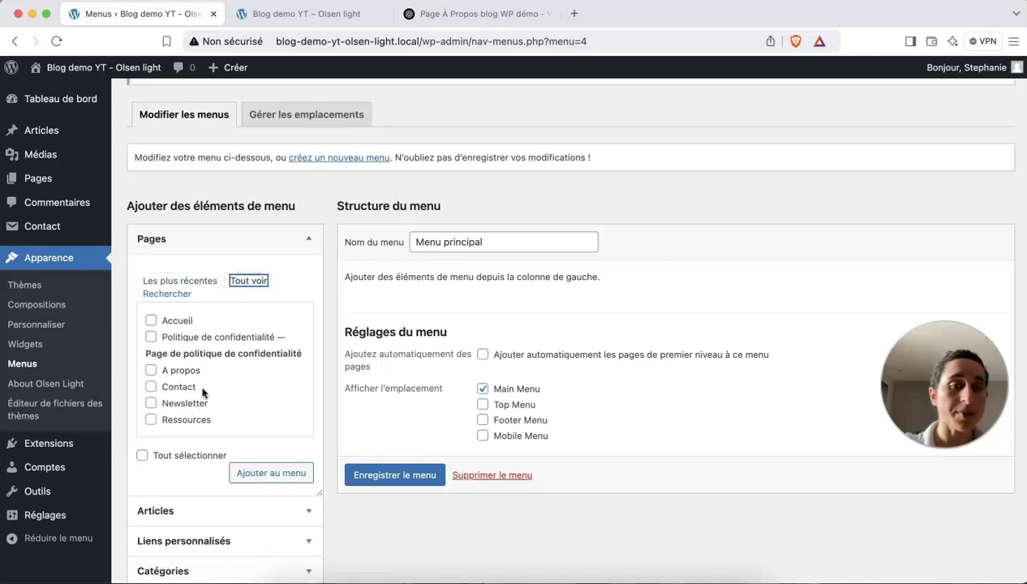
scroll(216, 411, down, 1)
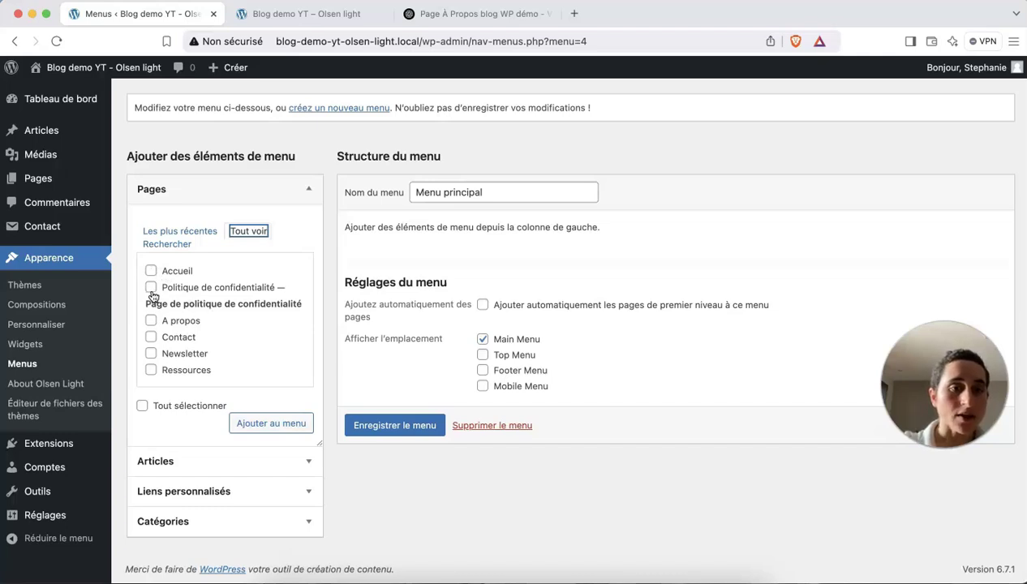
Check the live site's A propos page and home page, then return to the menu editor.
click(302, 13)
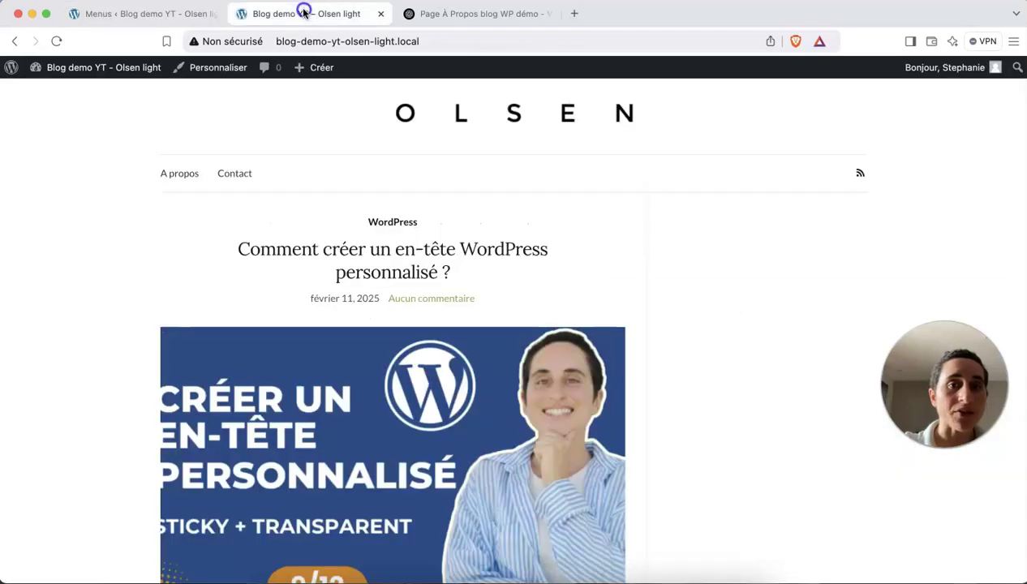
scroll(360, 269, down, 1)
click(190, 153)
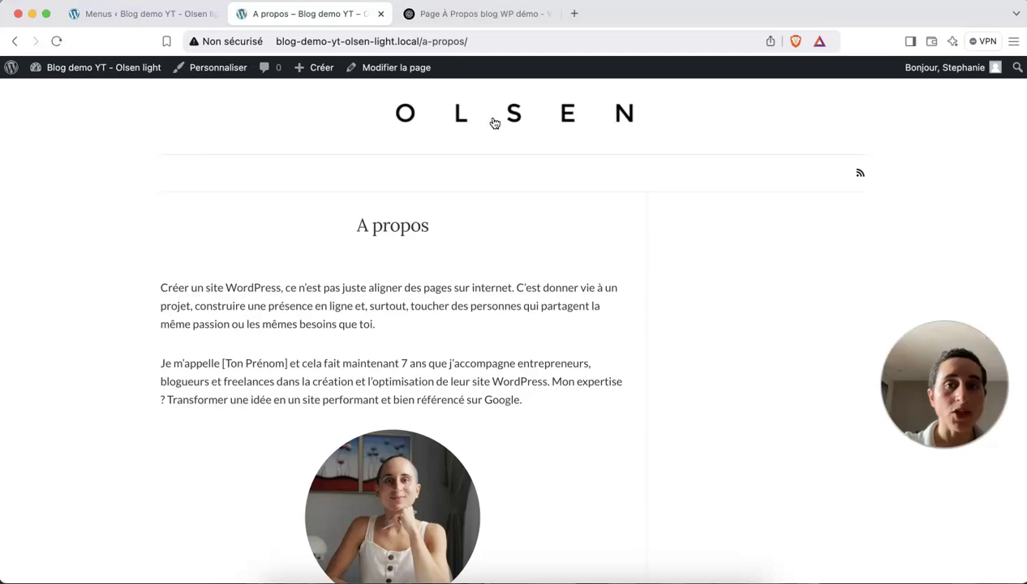
click(500, 120)
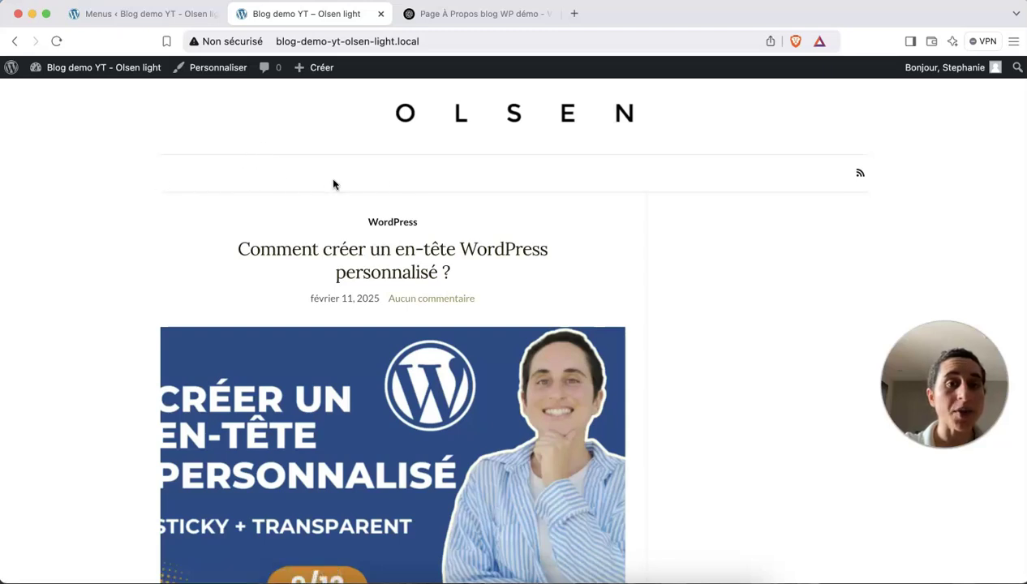
click(171, 14)
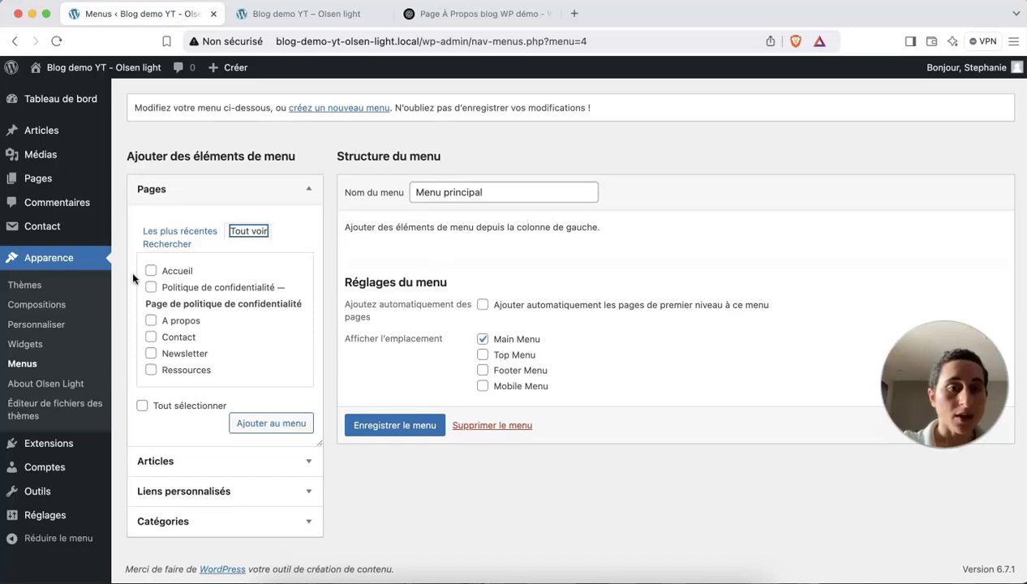
Add the A propos, Contact, Newsletter and Ressources pages to Menu principal.
click(151, 321)
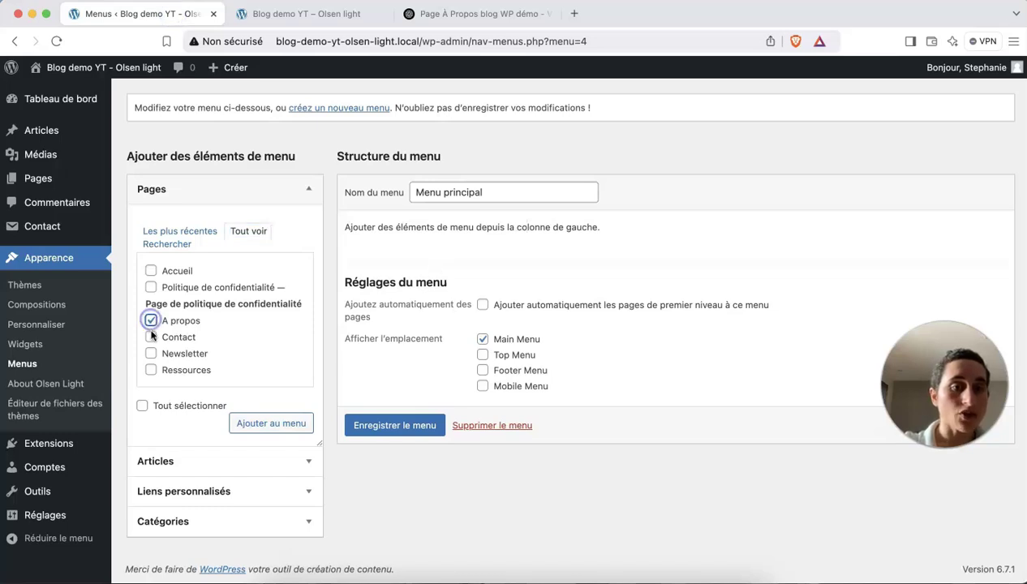
click(151, 337)
click(151, 355)
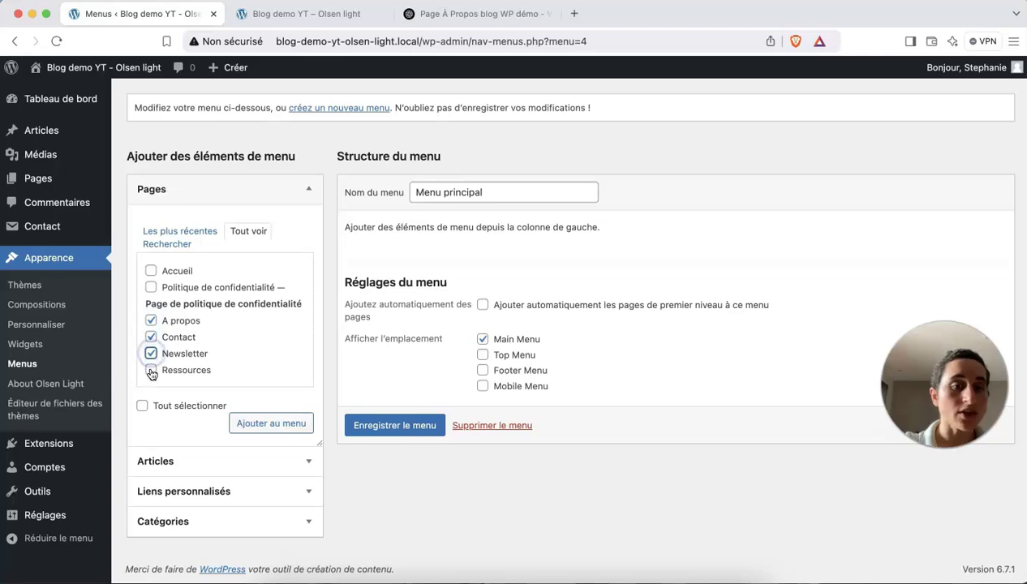
click(150, 370)
click(258, 428)
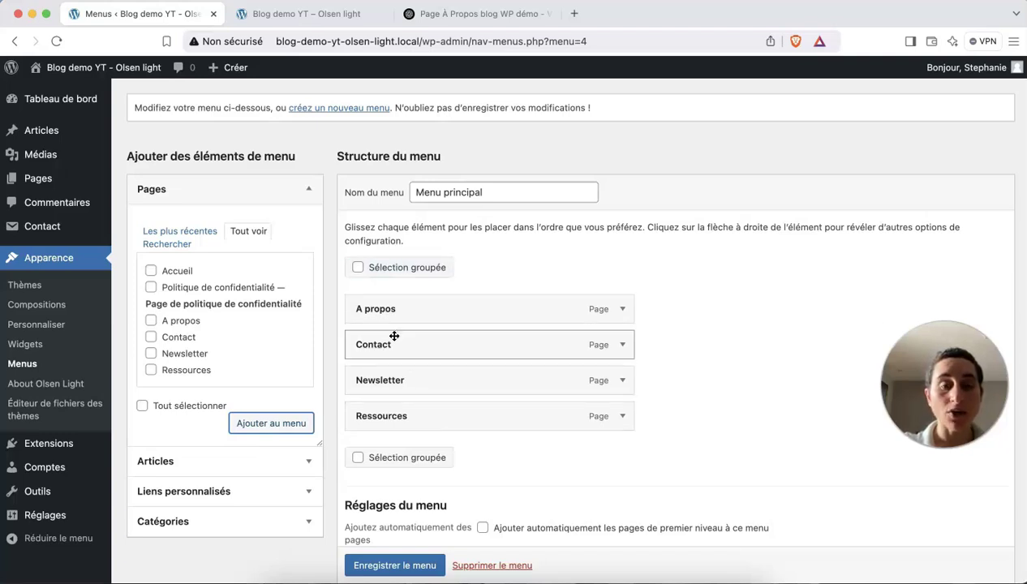
Move Contact below Ressources and save the menu.
drag(394, 335, 394, 422)
scroll(398, 418, down, 1)
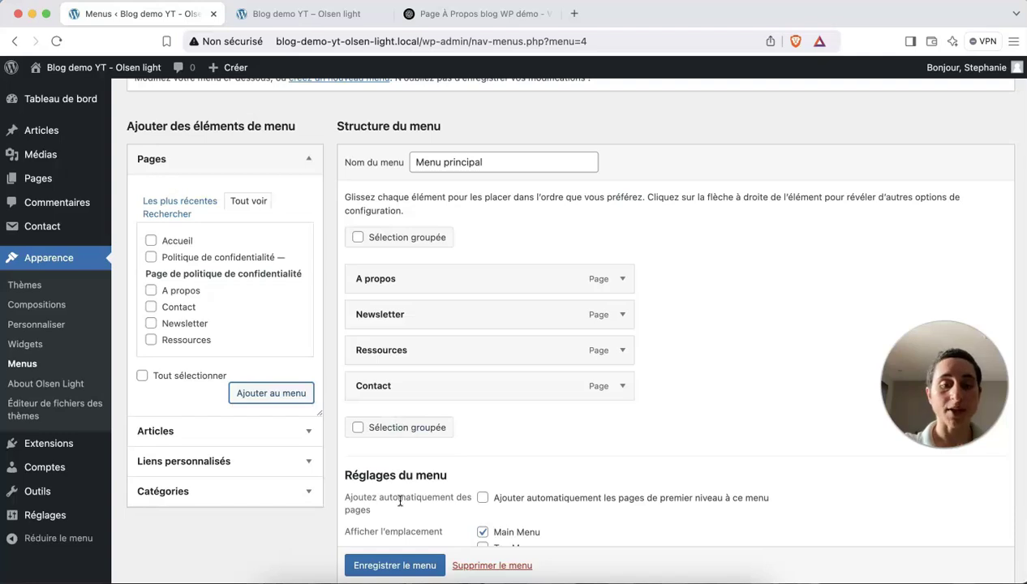
scroll(401, 499, down, 2)
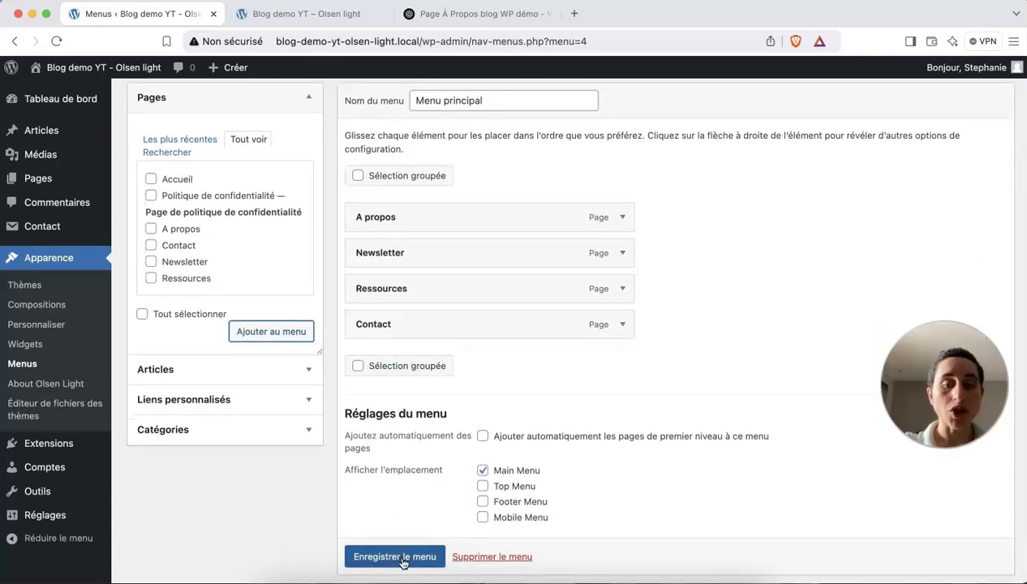
scroll(403, 563, down, 1)
click(395, 531)
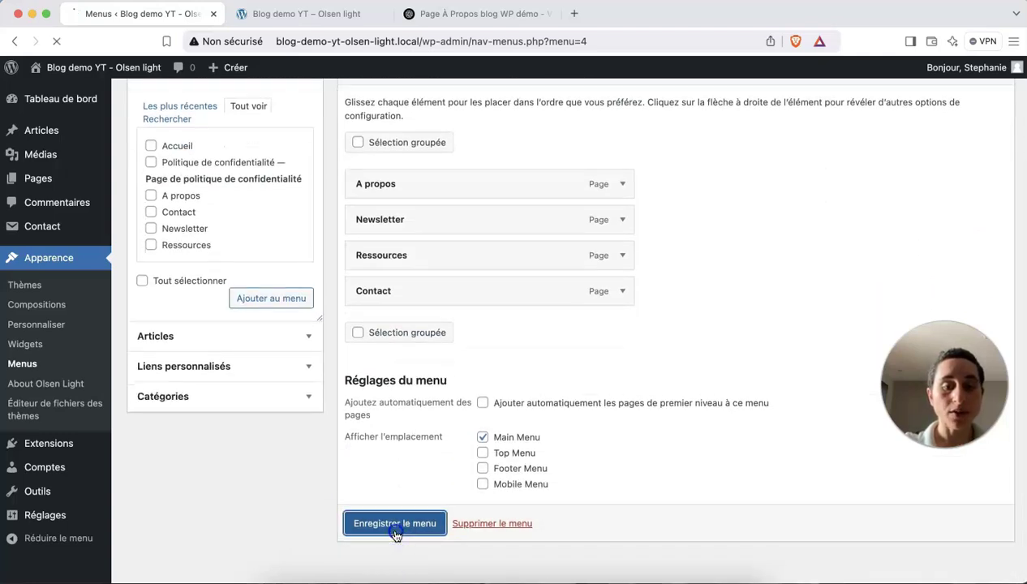
Reload the front page to view the four-item menu, then review Menu principal in the editor.
click(276, 21)
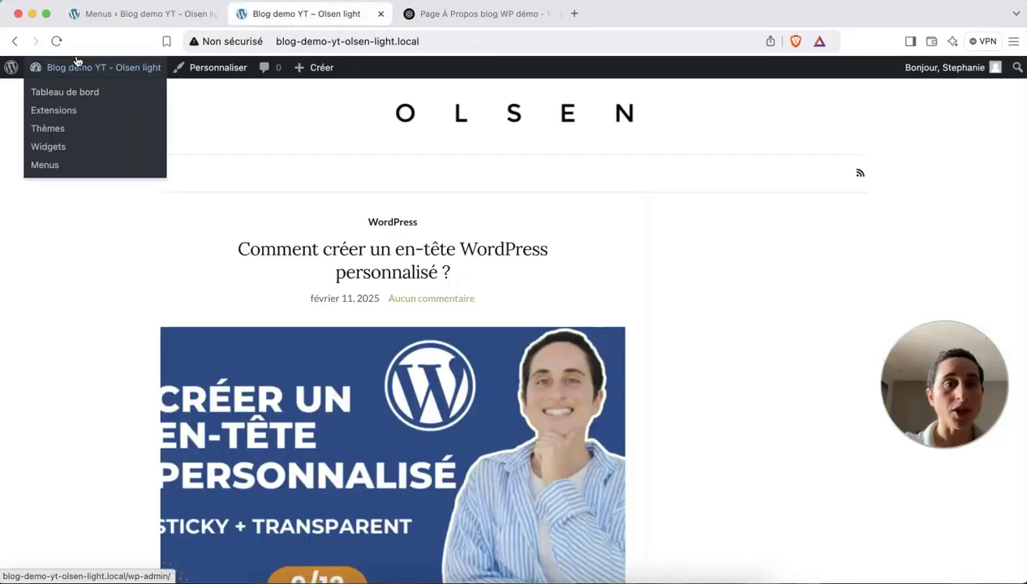
click(56, 41)
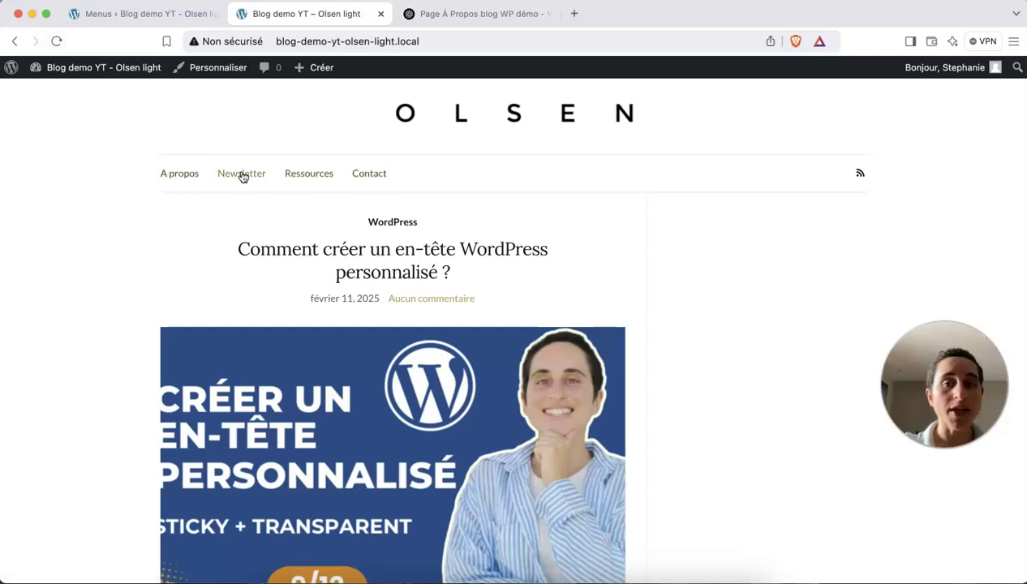
scroll(337, 195, down, 20)
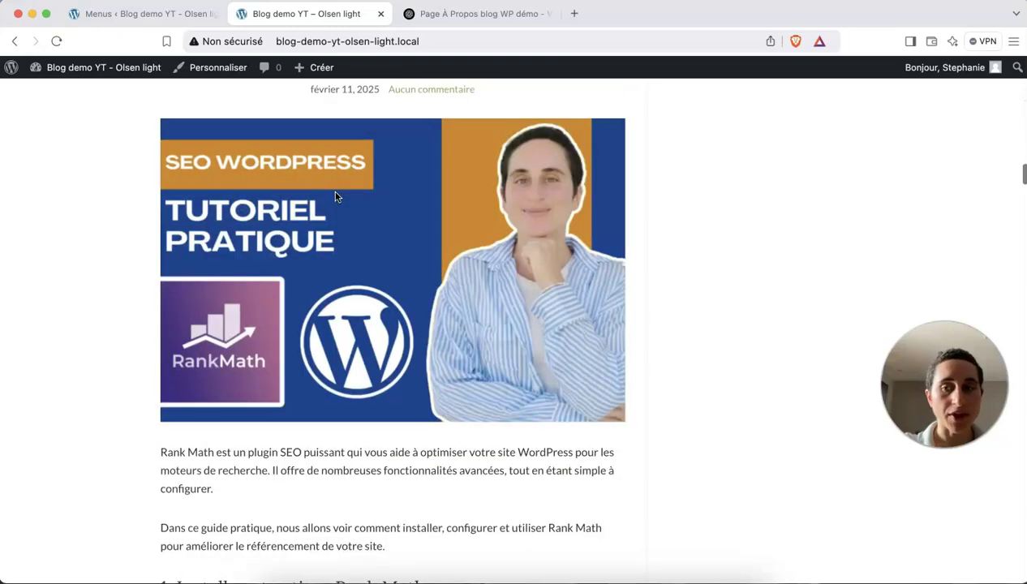
scroll(1023, 246, down, 20)
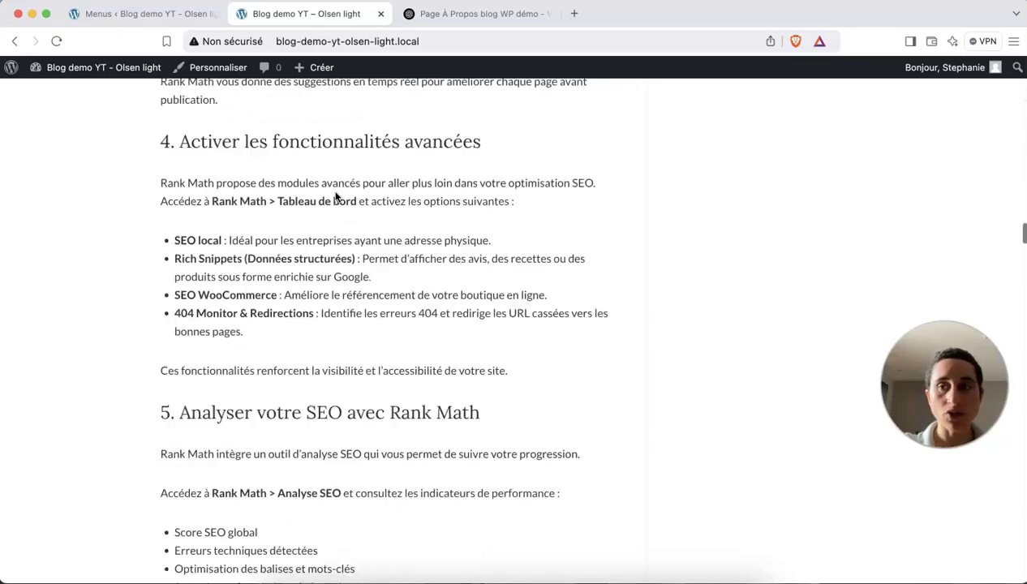
drag(1023, 245, 1020, 570)
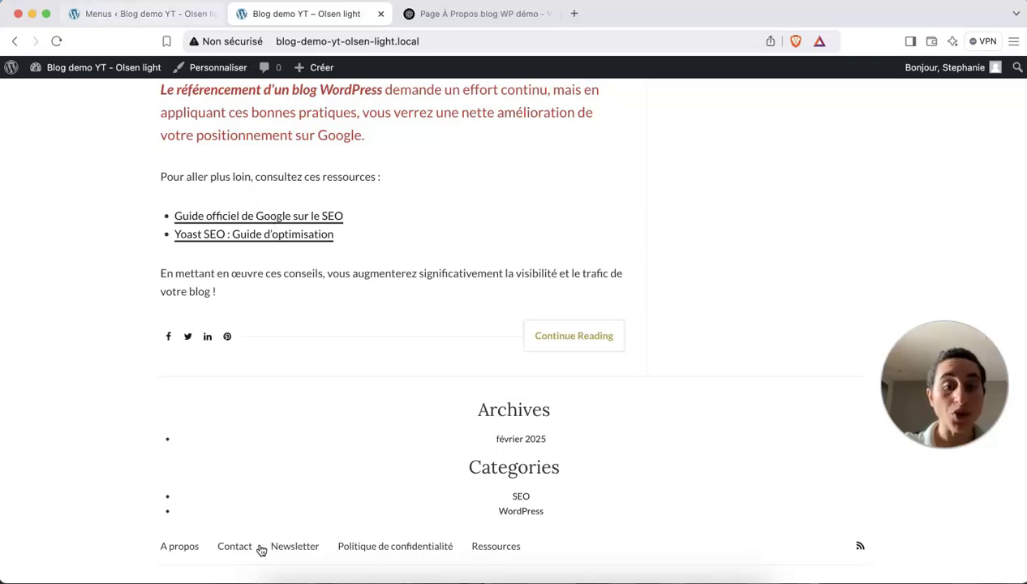
click(120, 17)
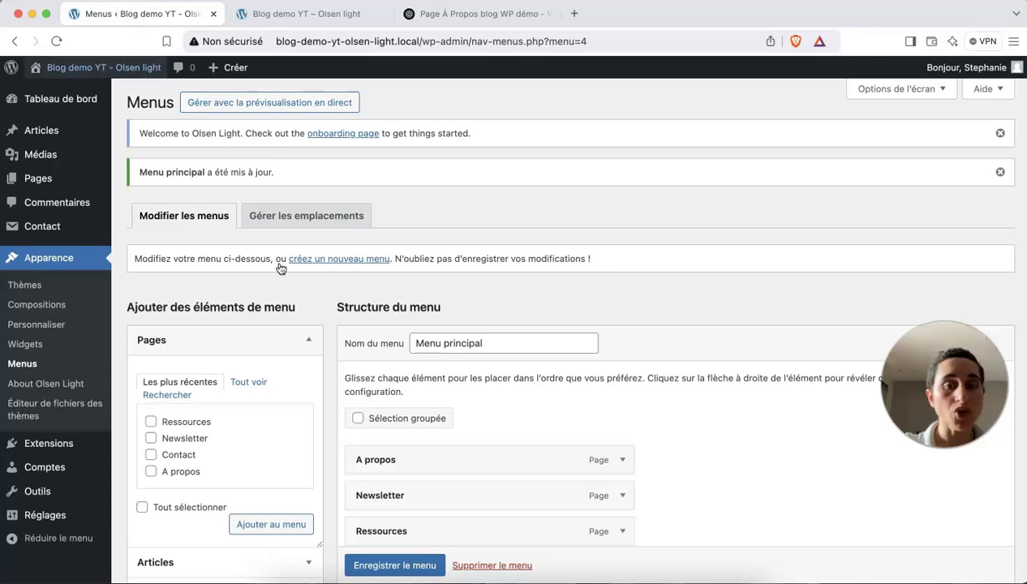
scroll(340, 337, down, 2)
scroll(340, 336, down, 3)
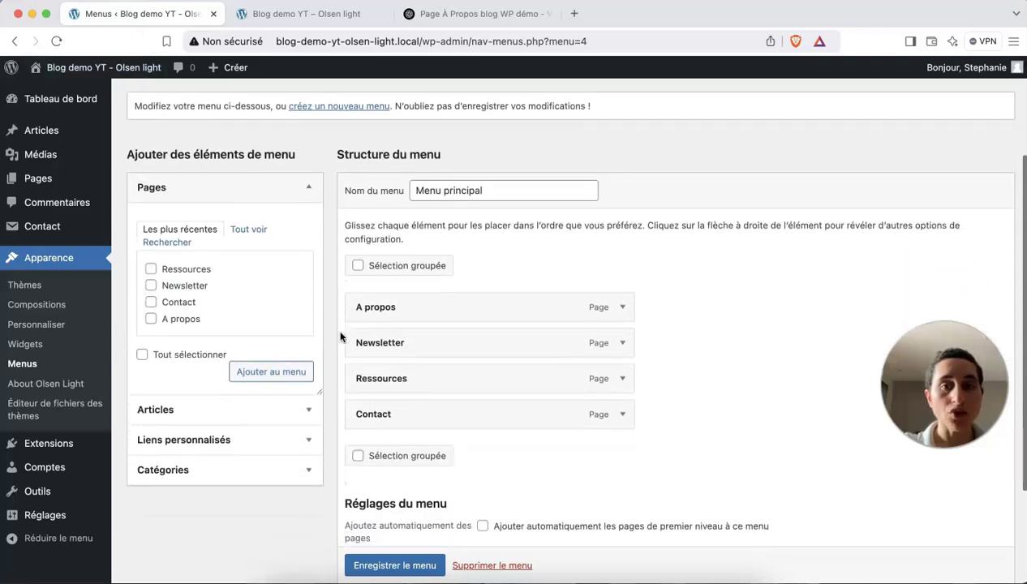
scroll(340, 337, up, 1)
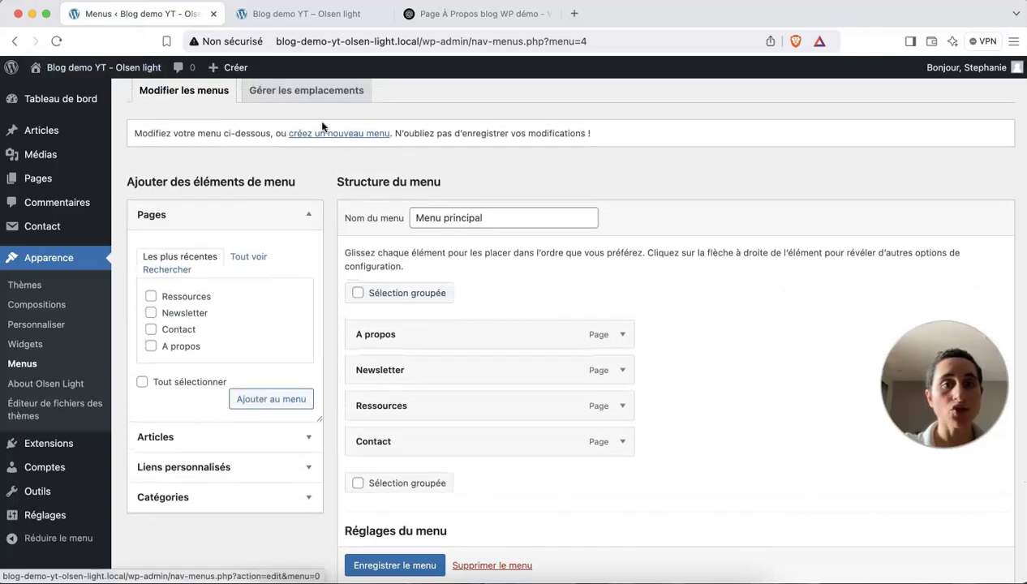
Create a new menu named 'Menu pied de page' assigned to the Footer Menu location.
click(328, 133)
click(434, 306)
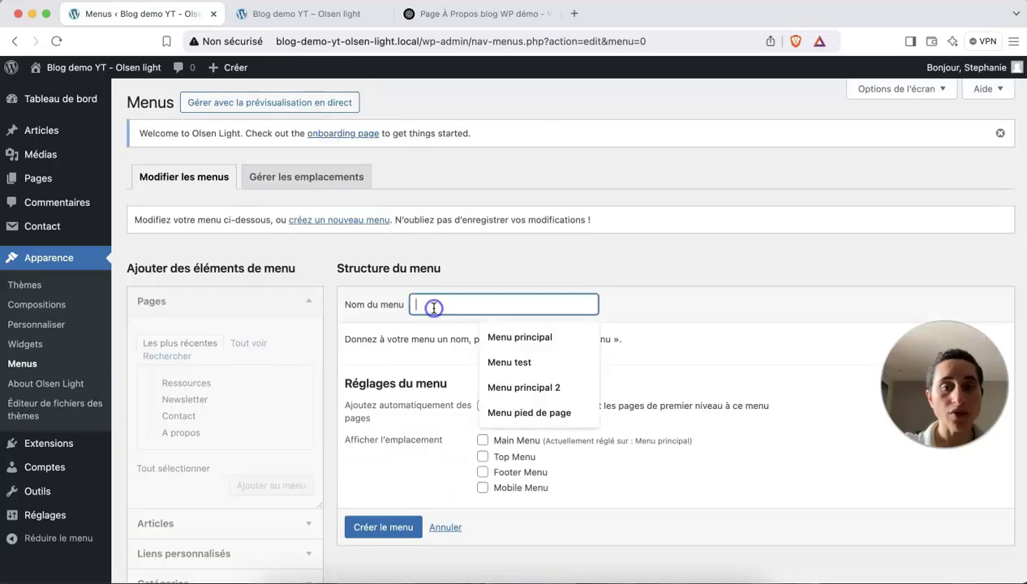
click(511, 412)
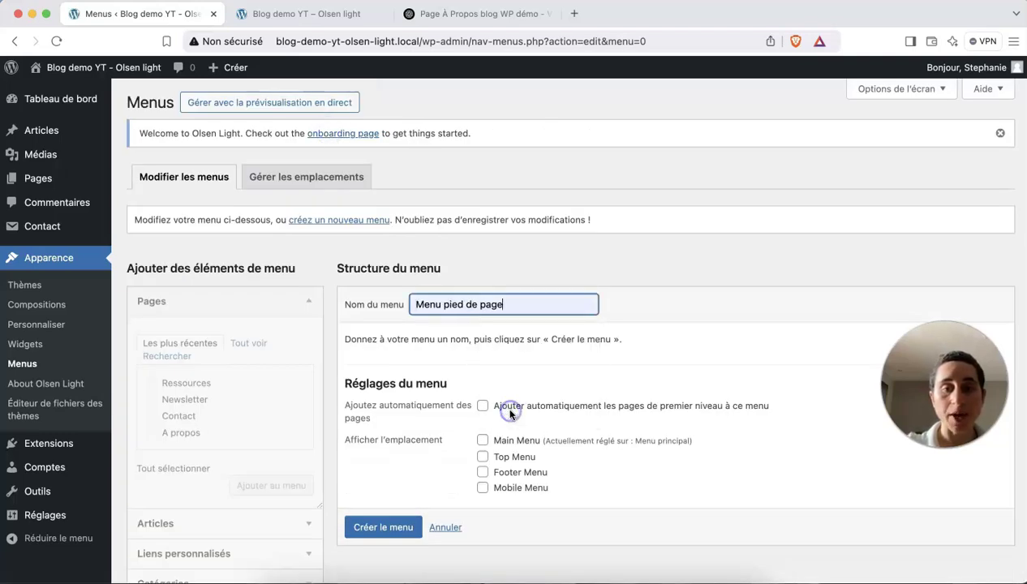
click(481, 475)
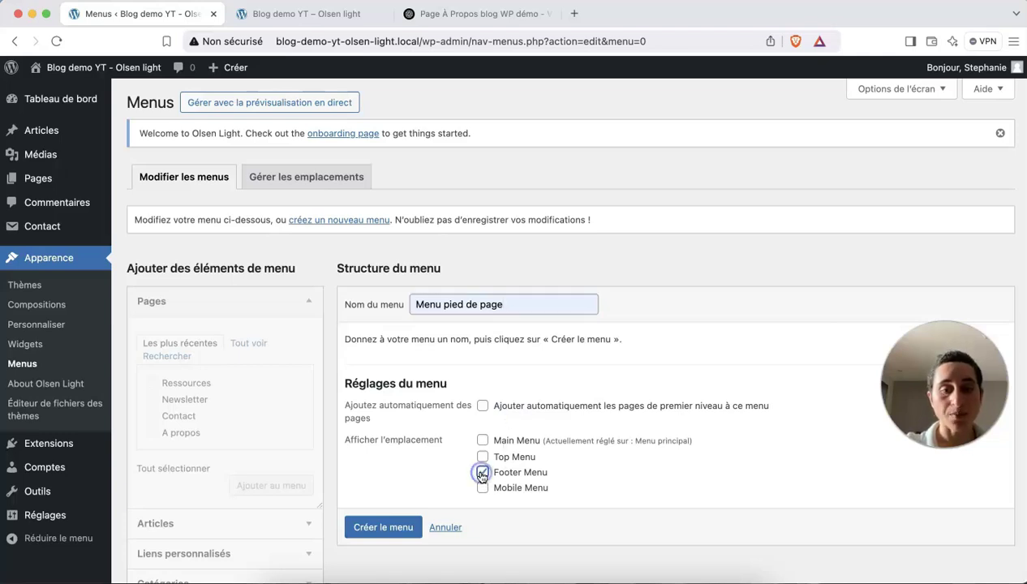
click(387, 527)
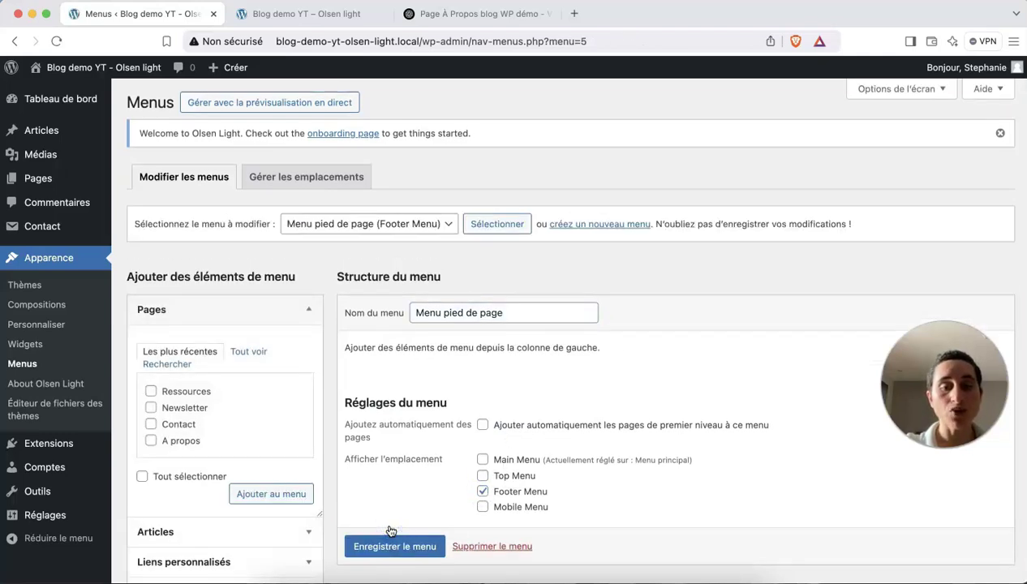
Add the Politique de confidentialité, Contact, Newsletter and Ressources pages to the footer menu.
scroll(390, 532, down, 1)
click(240, 306)
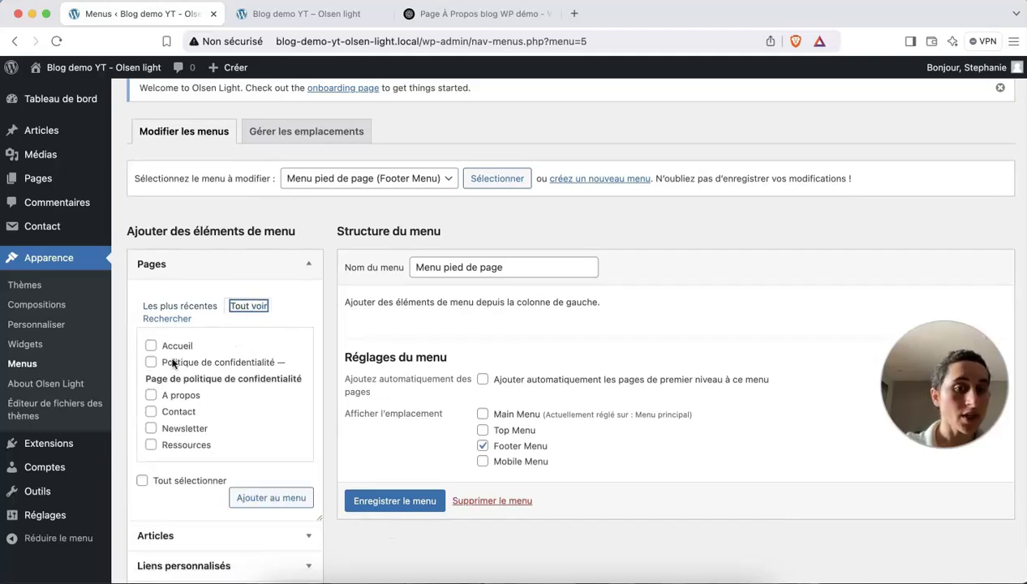
click(151, 362)
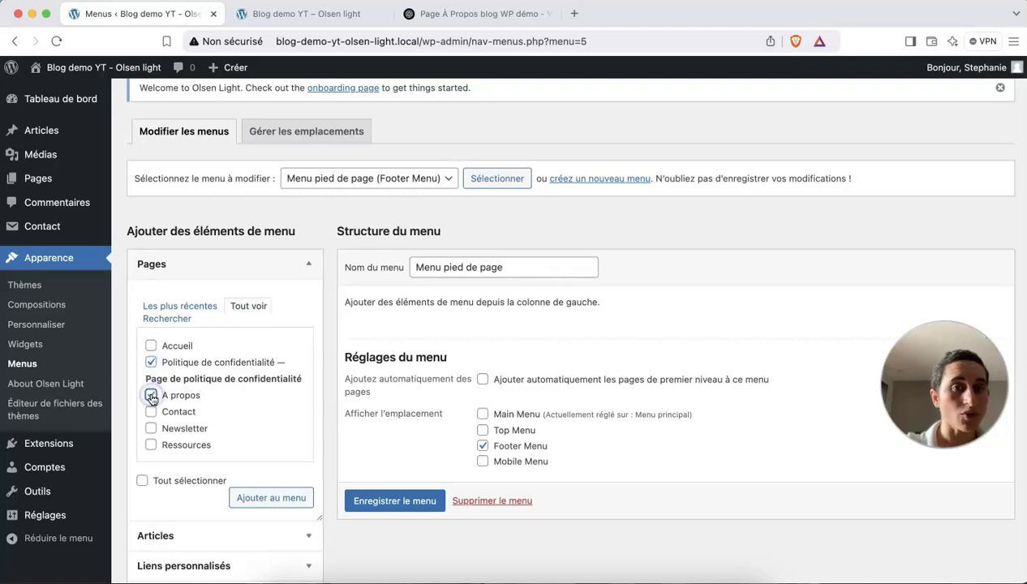
click(313, 25)
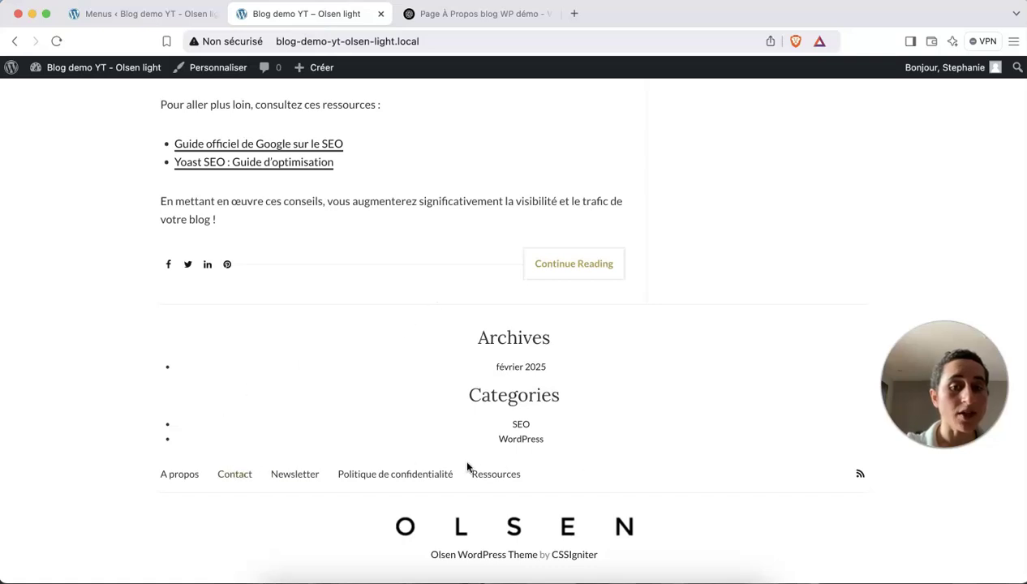
click(149, 14)
click(151, 411)
click(151, 428)
click(151, 444)
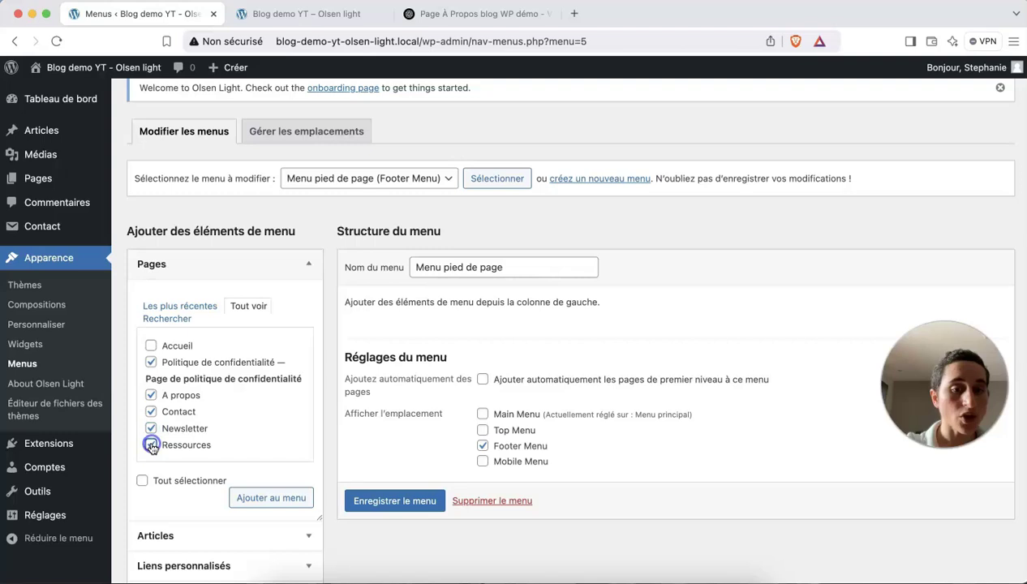
click(260, 497)
Move Politique de confidentialité and Contact below Ressources, then save the footer menu.
scroll(452, 459, down, 3)
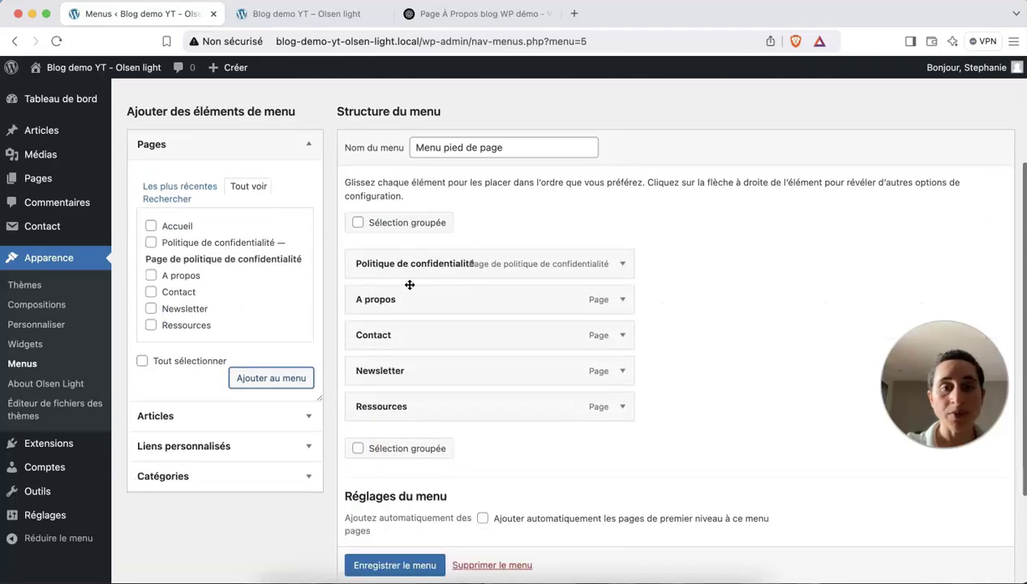
drag(403, 268, 429, 401)
drag(394, 302, 399, 392)
scroll(400, 406, down, 2)
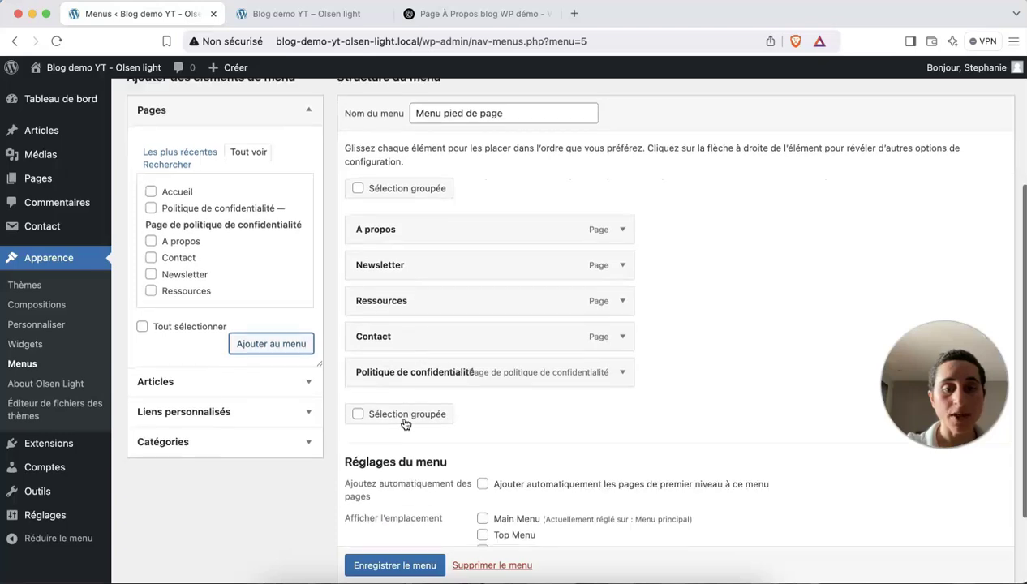
click(422, 564)
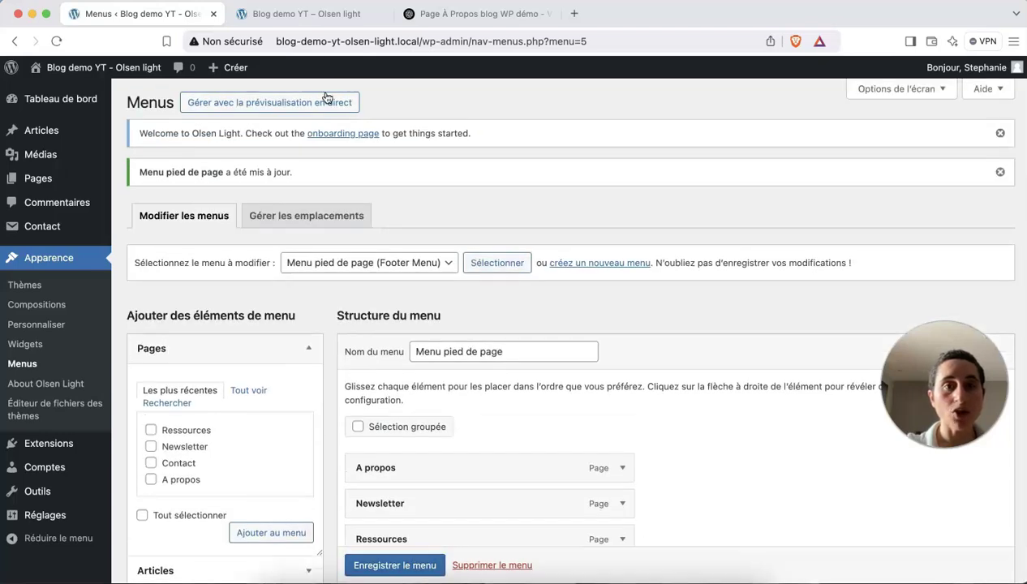
Reload the live site to confirm the footer shows the new five-link menu.
click(319, 15)
click(58, 43)
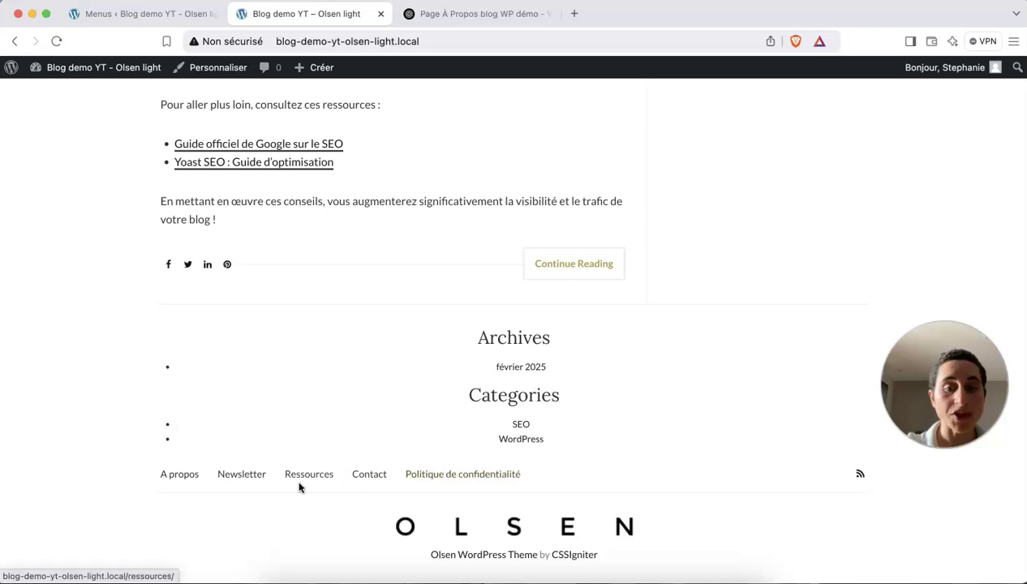
click(193, 14)
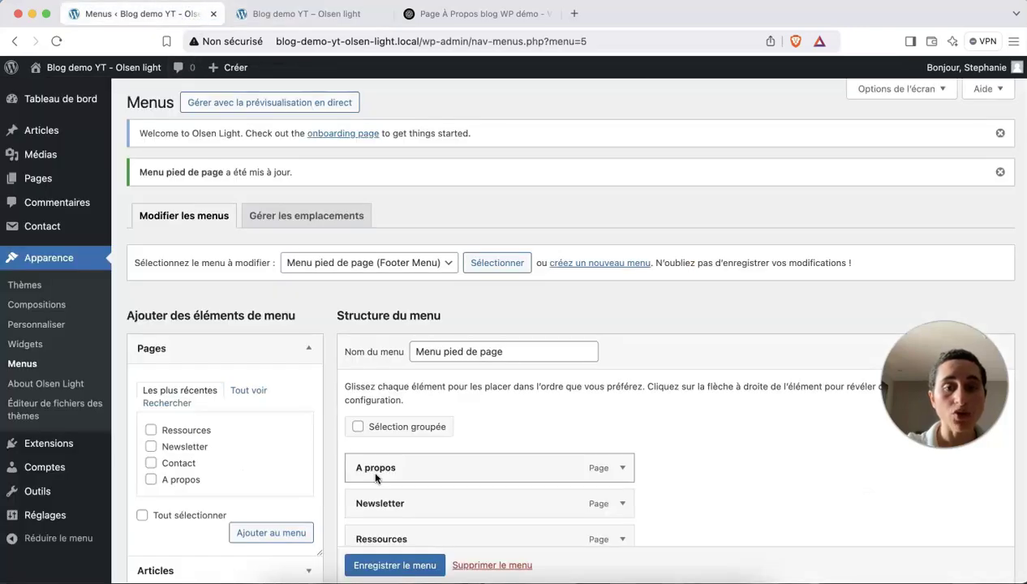
Load Menu principal into the menu editor and review its location settings.
scroll(371, 467, down, 3)
click(362, 152)
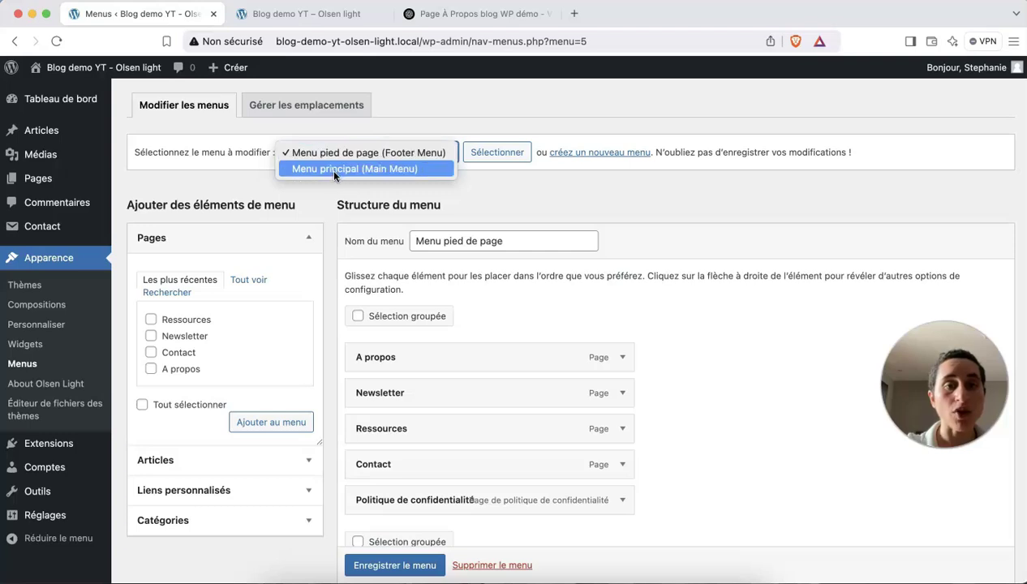
click(332, 169)
click(520, 152)
scroll(435, 522, down, 3)
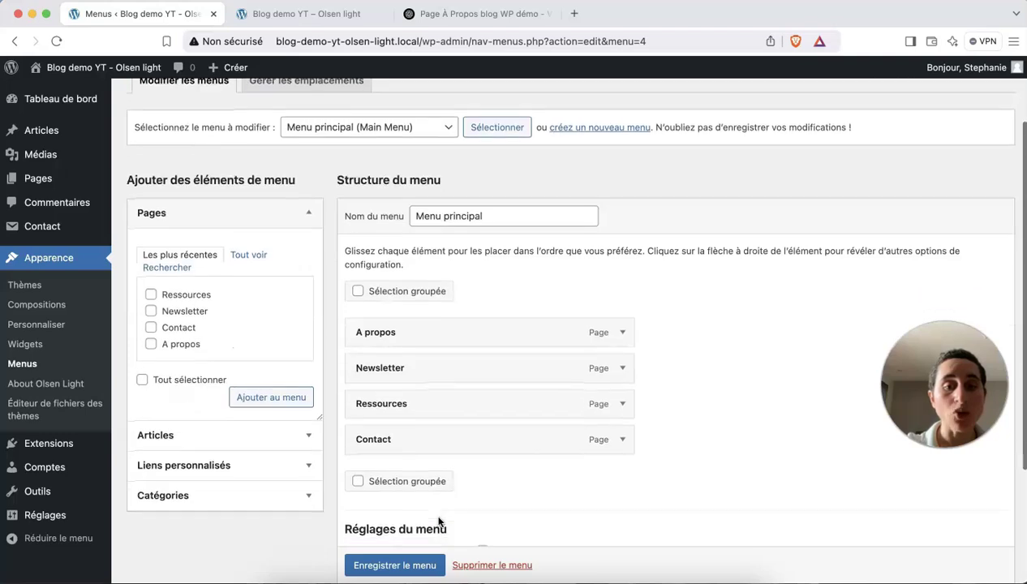
scroll(438, 522, down, 3)
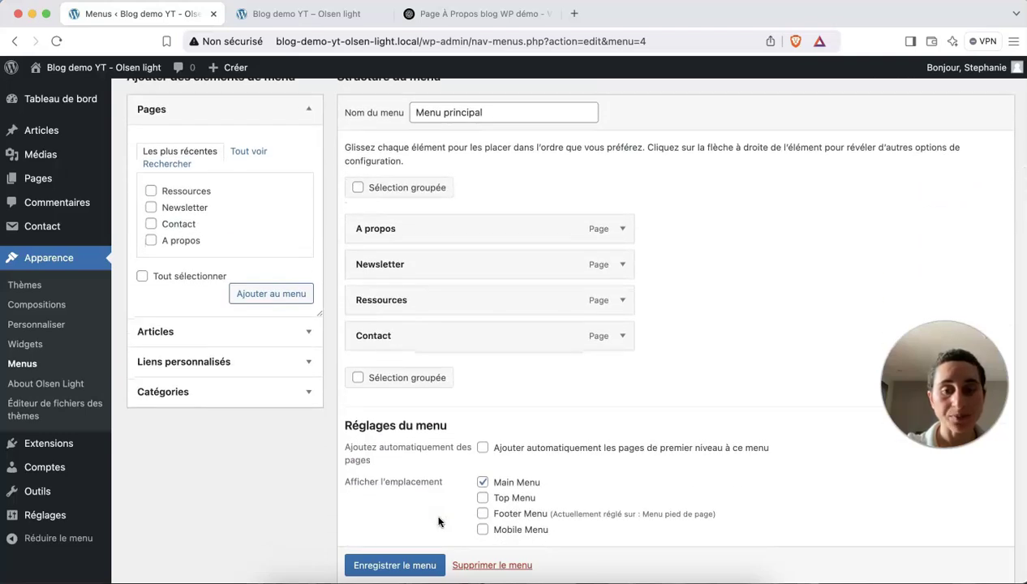
scroll(438, 522, down, 1)
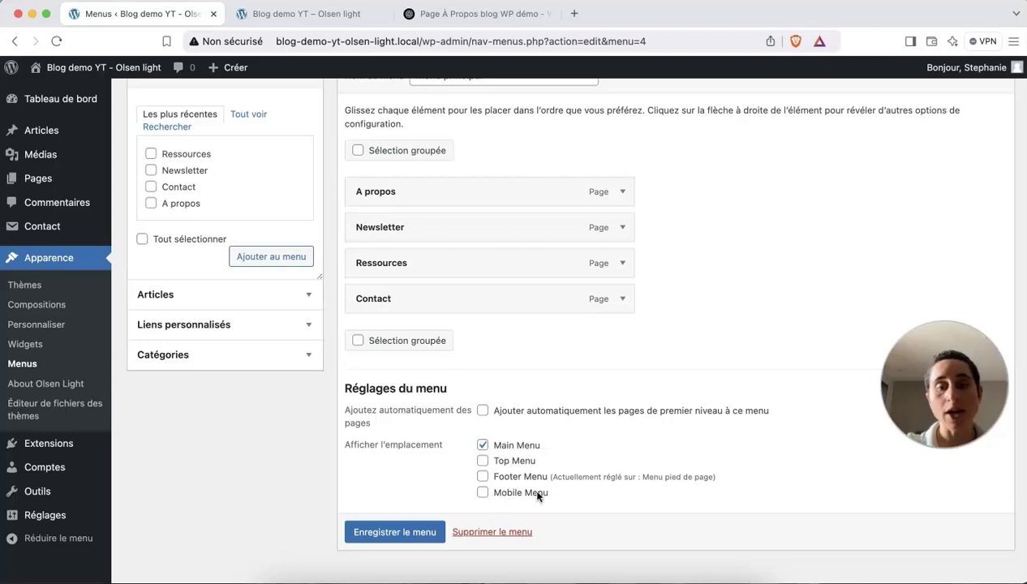
click(303, 14)
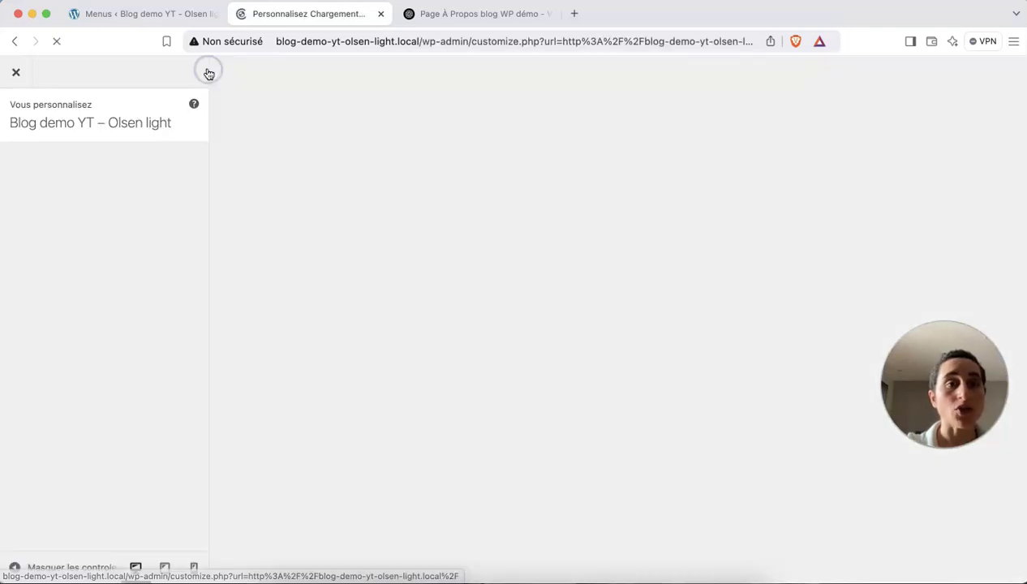
Preview the site at phone size, opening and closing the mobile menu showing four links.
scroll(235, 292, down, 3)
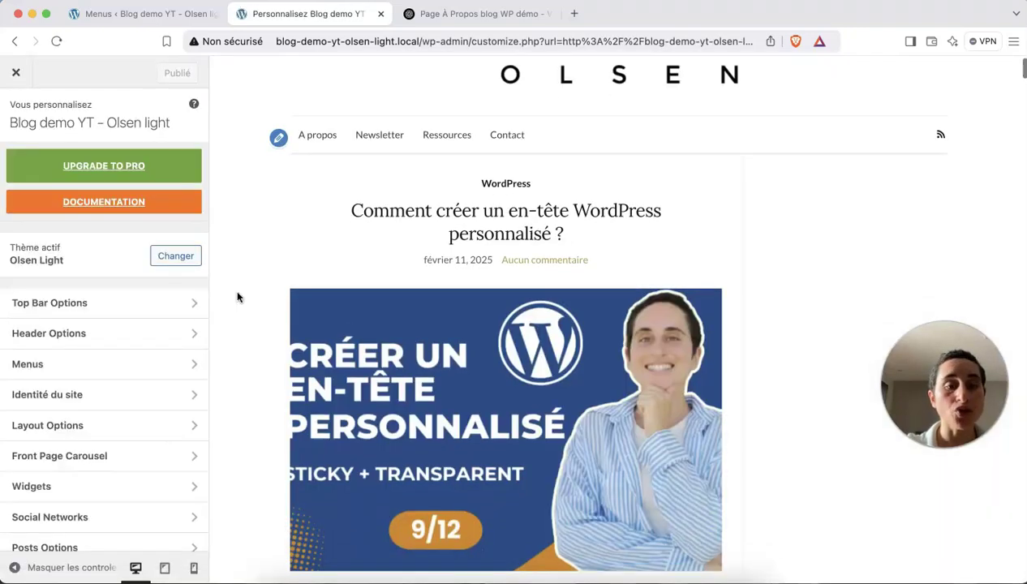
scroll(122, 398, down, 3)
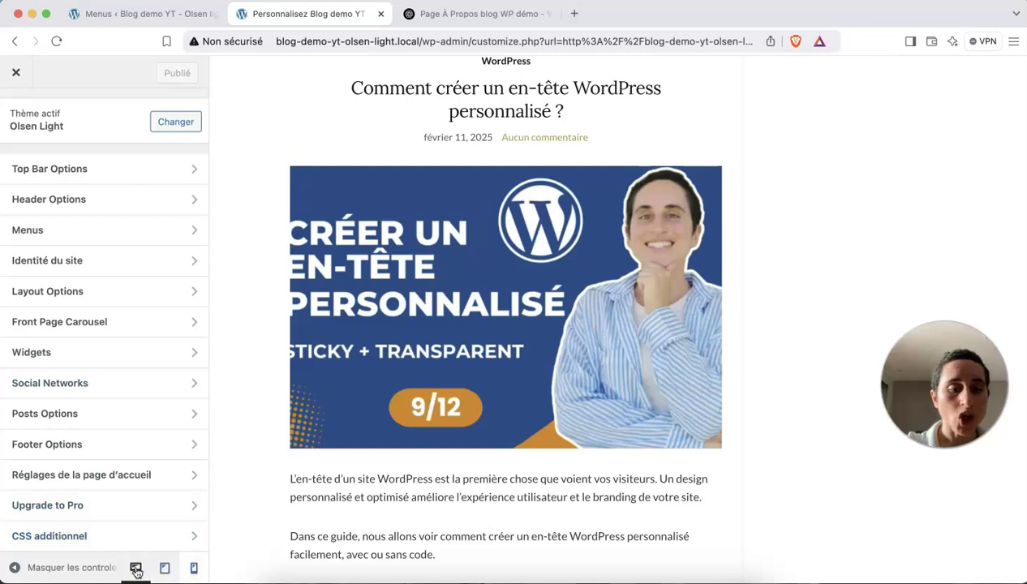
click(194, 569)
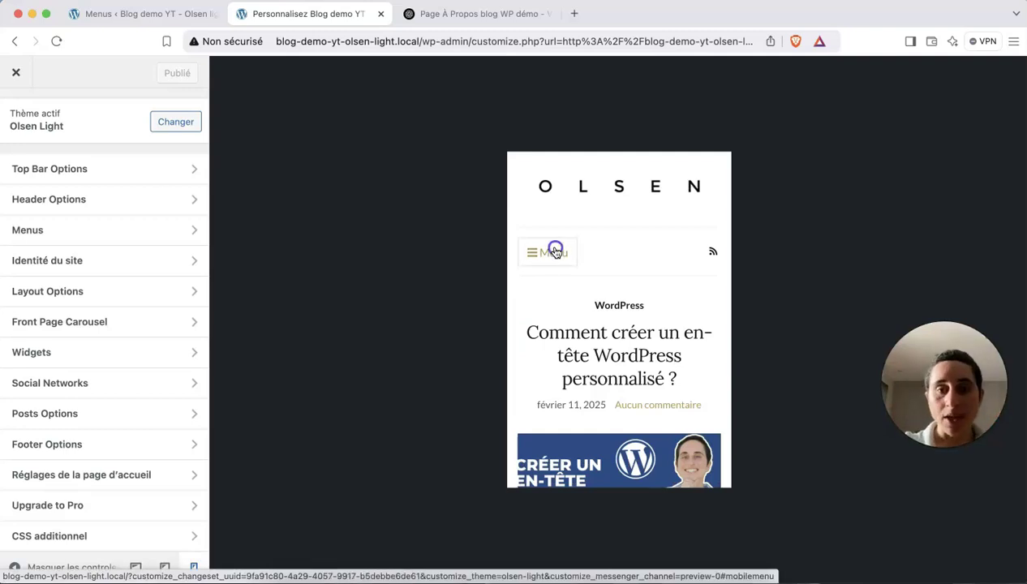
click(554, 251)
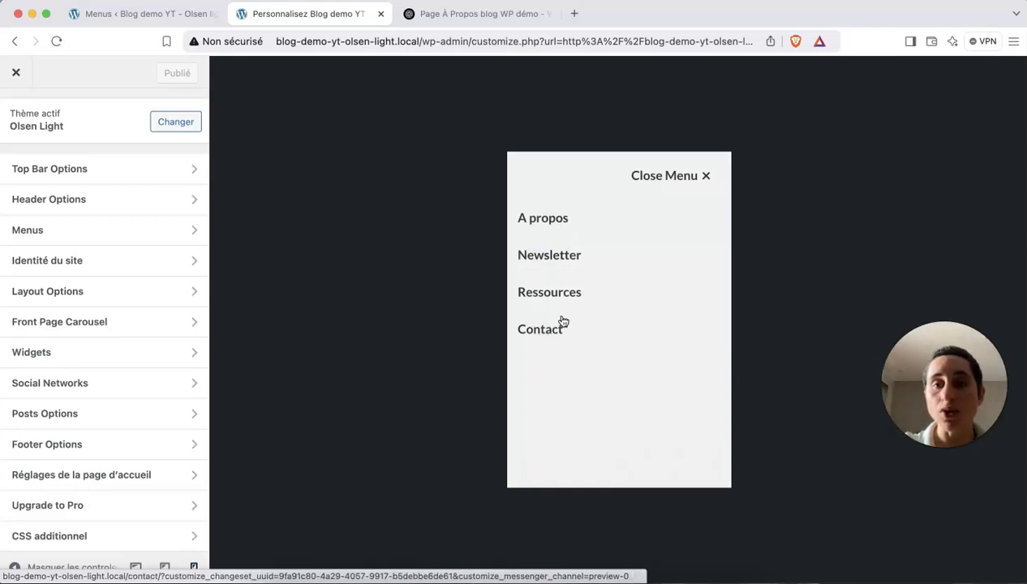
click(704, 176)
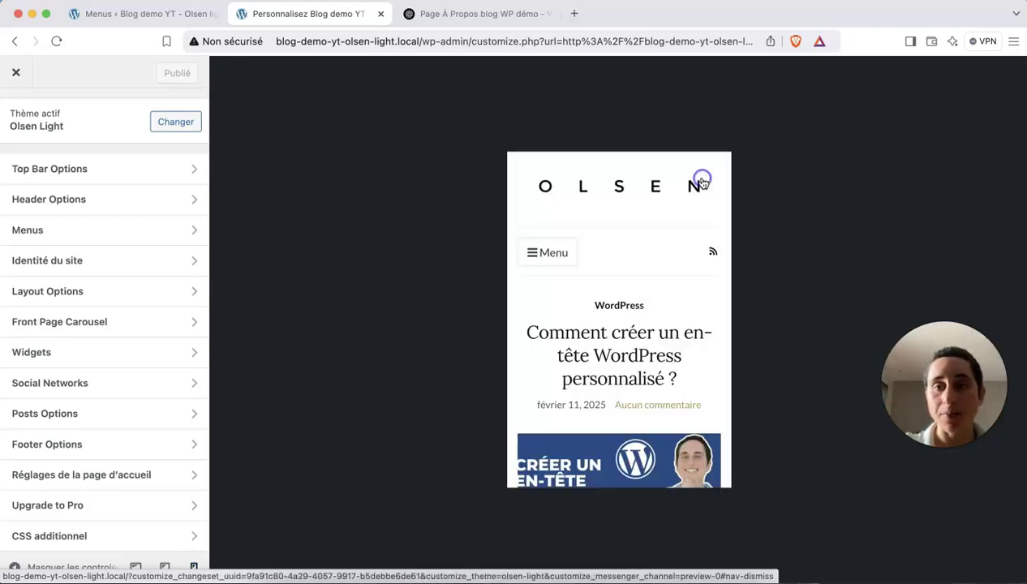
click(171, 14)
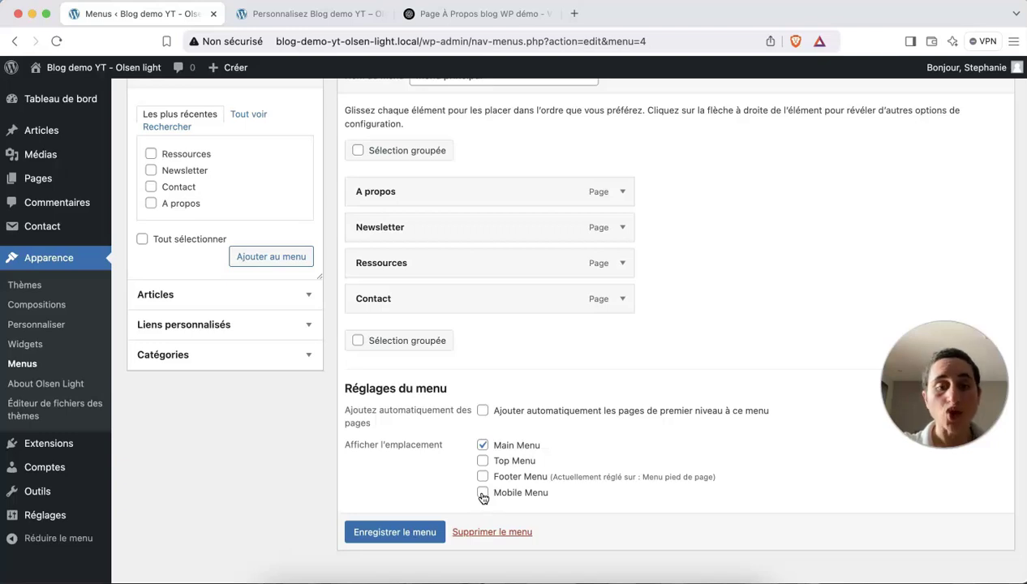
Create a menu named 'Menu mobile' and show all pages available under Tout voir.
scroll(482, 498, up, 5)
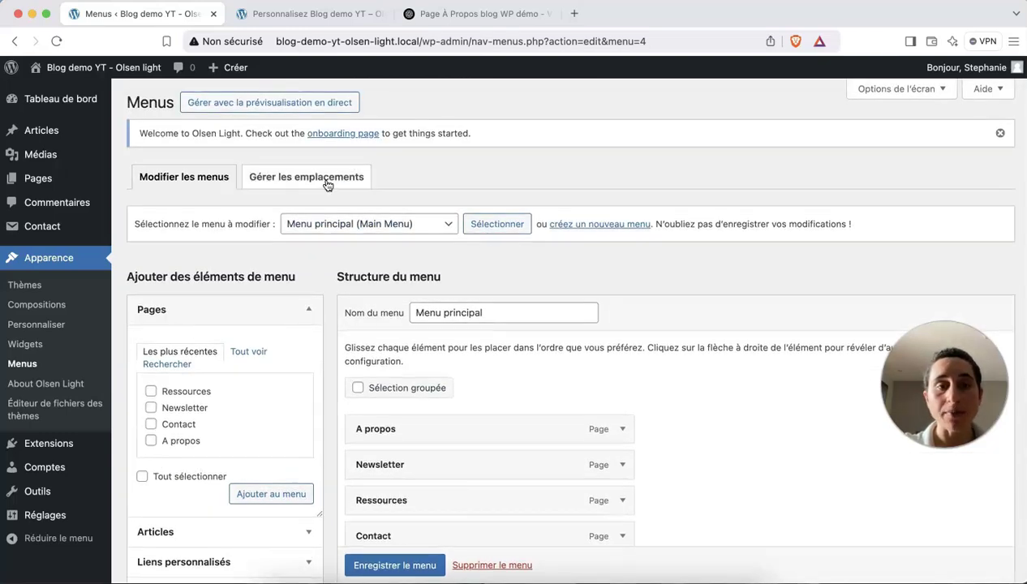
click(617, 226)
scroll(491, 322, down, 1)
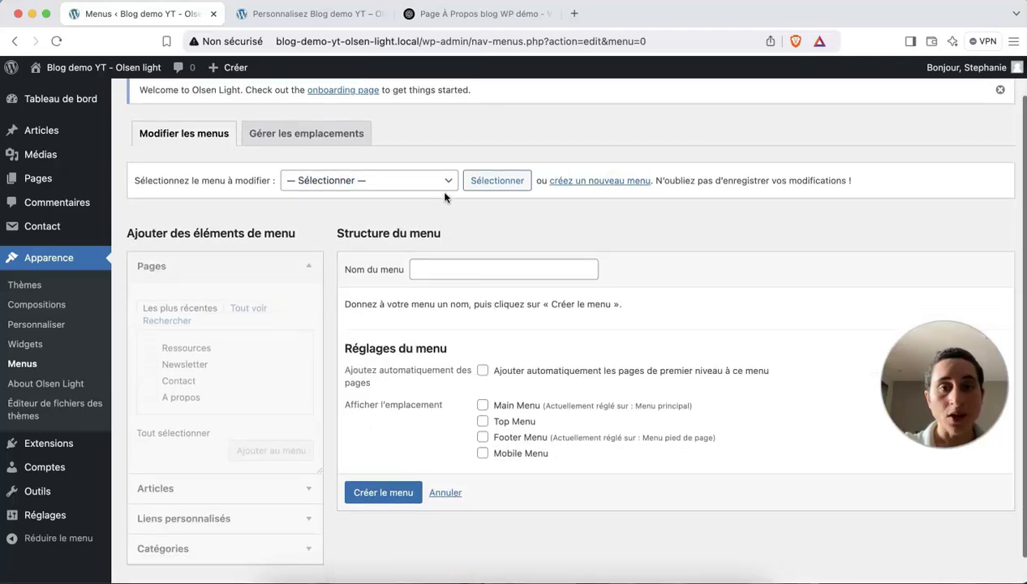
click(443, 261)
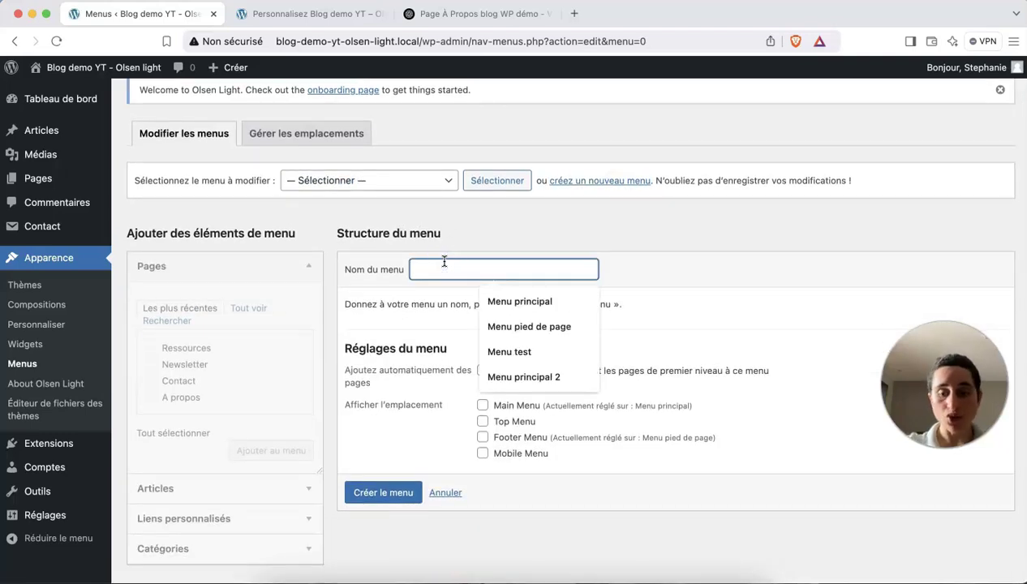
text(Menu mobile)
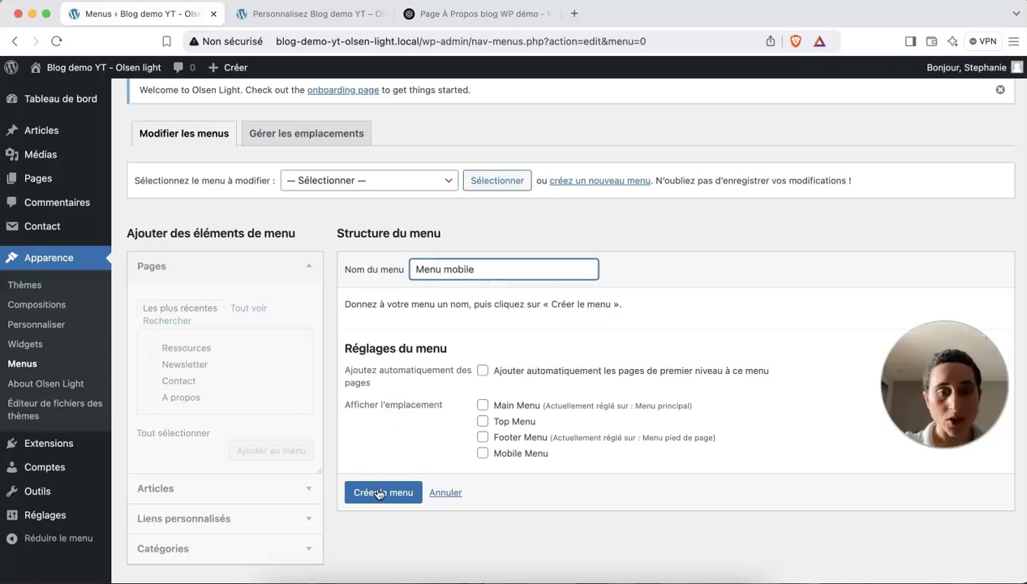
click(379, 494)
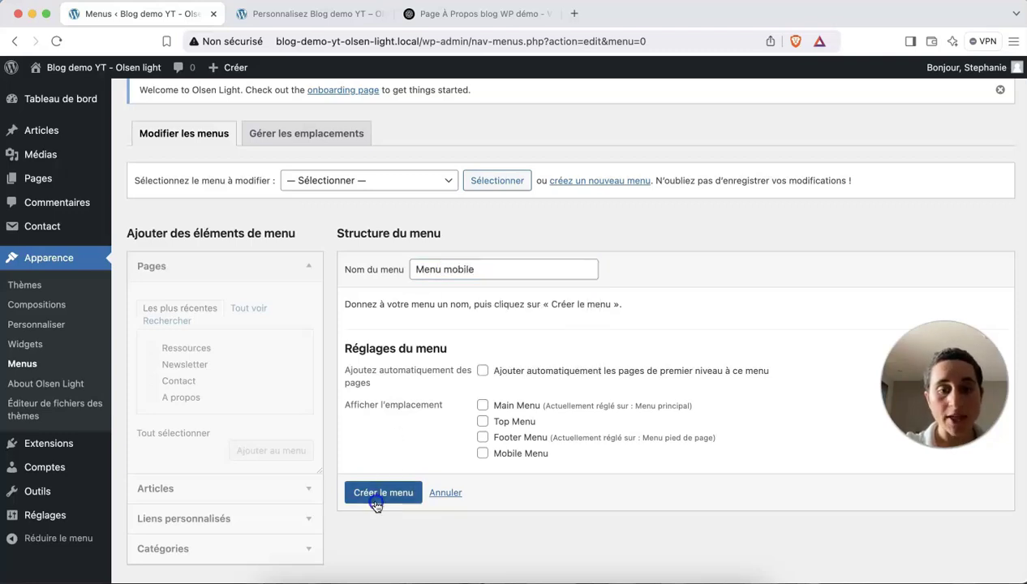
click(245, 353)
Add the A propos, Contact, Newsletter and Ressources pages to Menu mobile.
scroll(241, 355, down, 3)
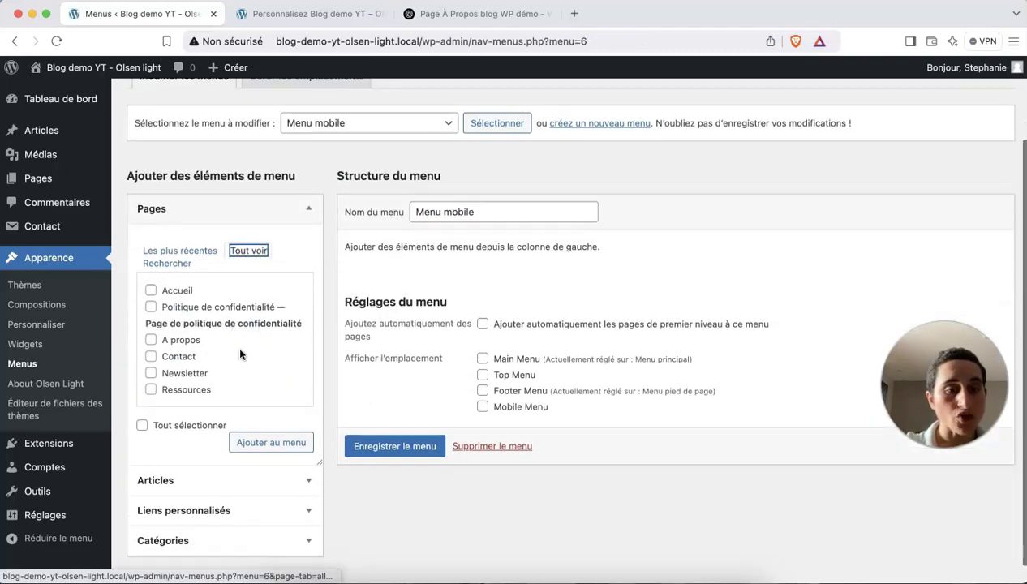
click(151, 339)
click(151, 356)
click(150, 373)
click(151, 390)
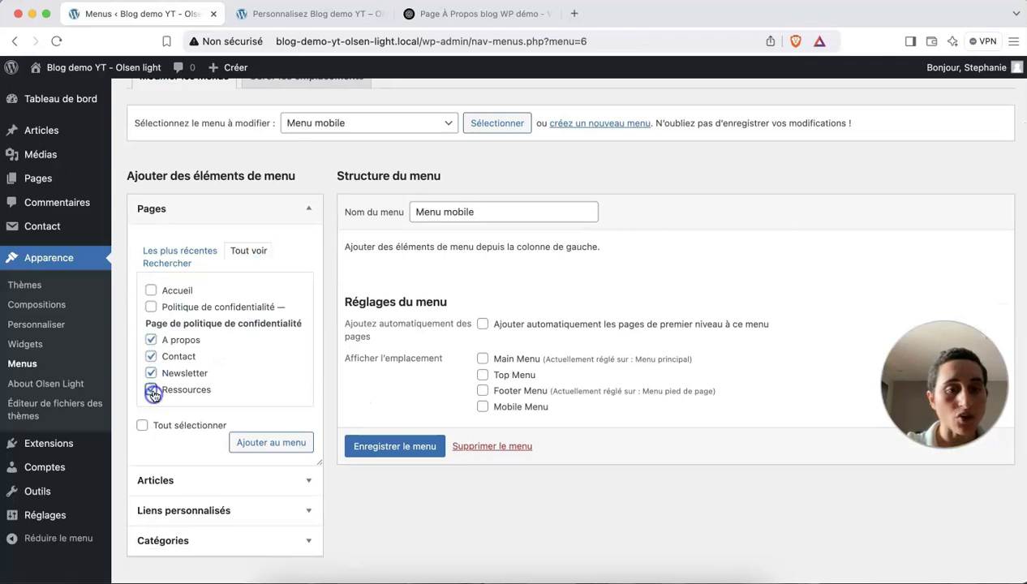
click(282, 444)
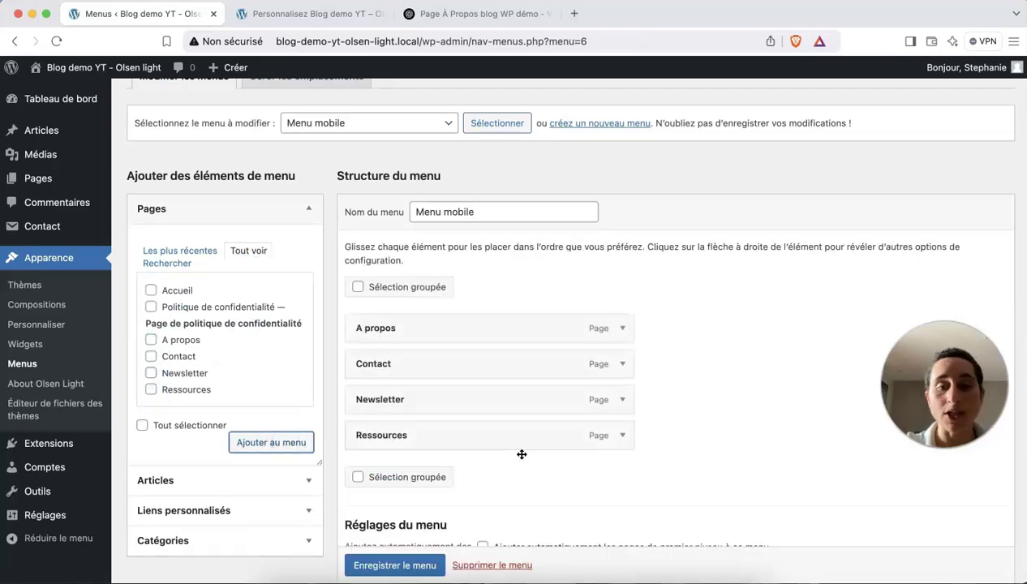
Reorder the items, assign Menu mobile to the Mobile Menu location, and save.
drag(410, 360, 436, 475)
scroll(410, 449, down, 1)
scroll(410, 450, down, 2)
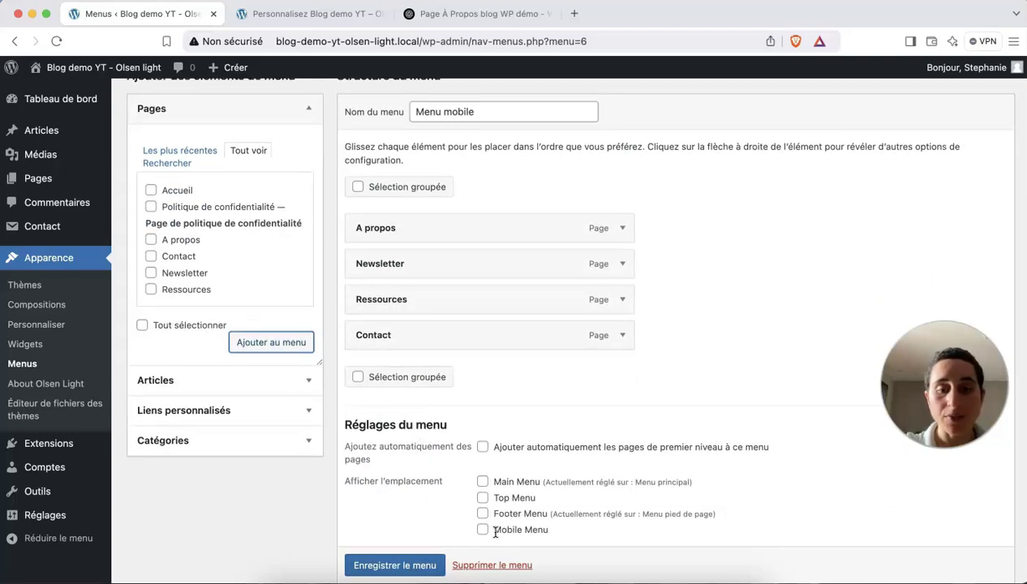
scroll(497, 525, down, 2)
click(482, 464)
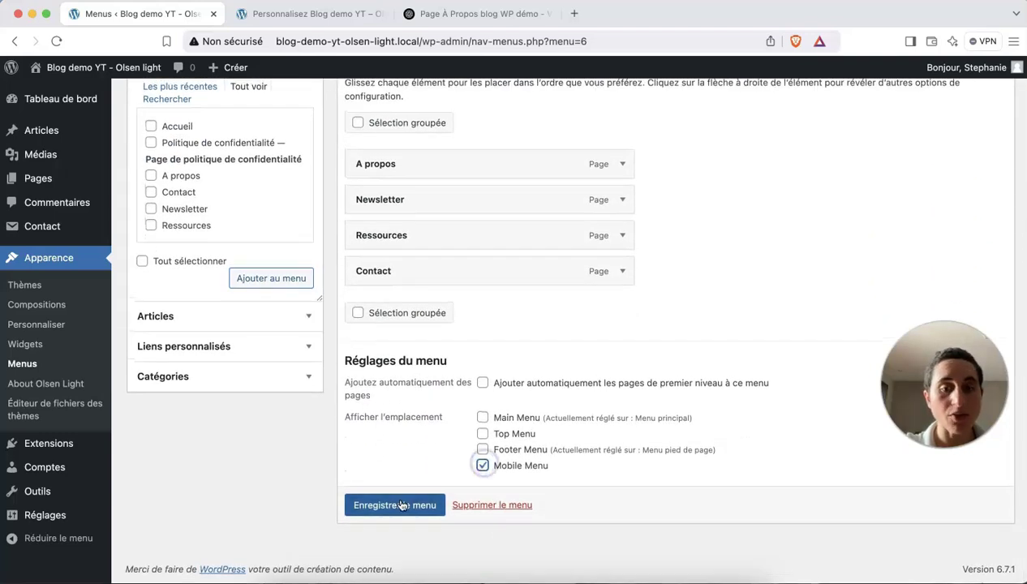
click(394, 503)
Move Ressources below Contact and save the mobile menu again.
scroll(401, 505, down, 5)
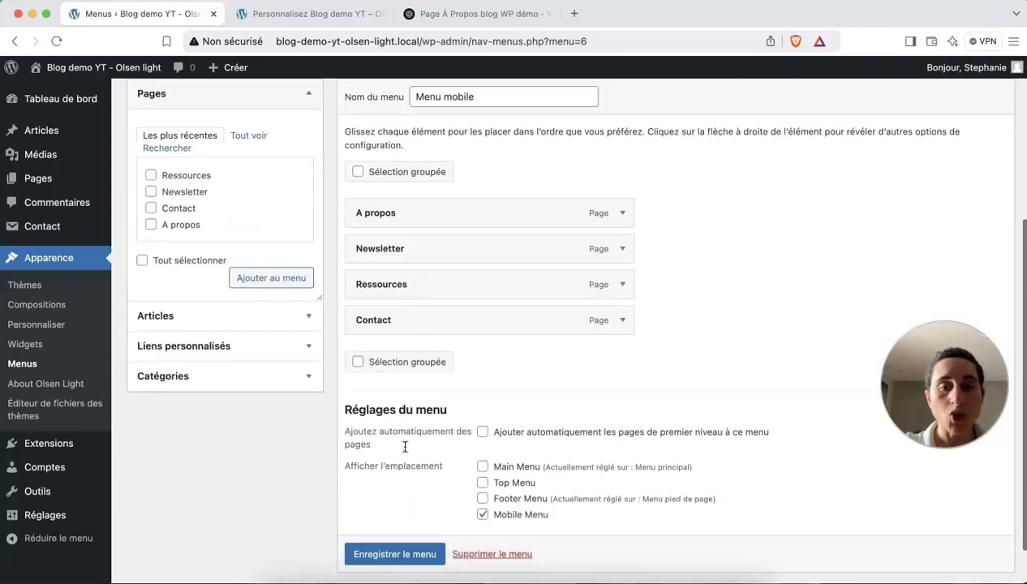
drag(408, 284, 414, 333)
scroll(421, 555, down, 1)
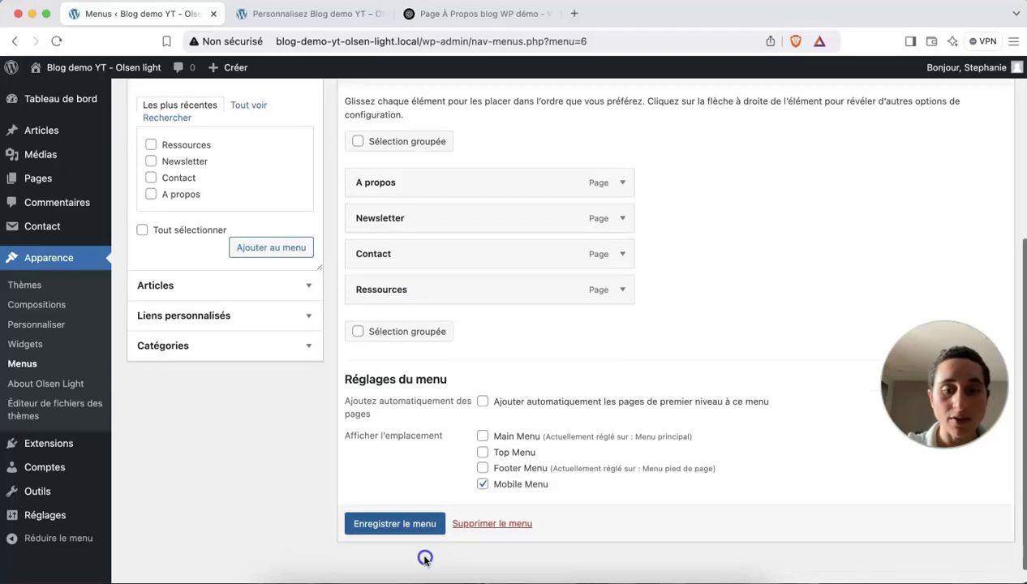
click(422, 553)
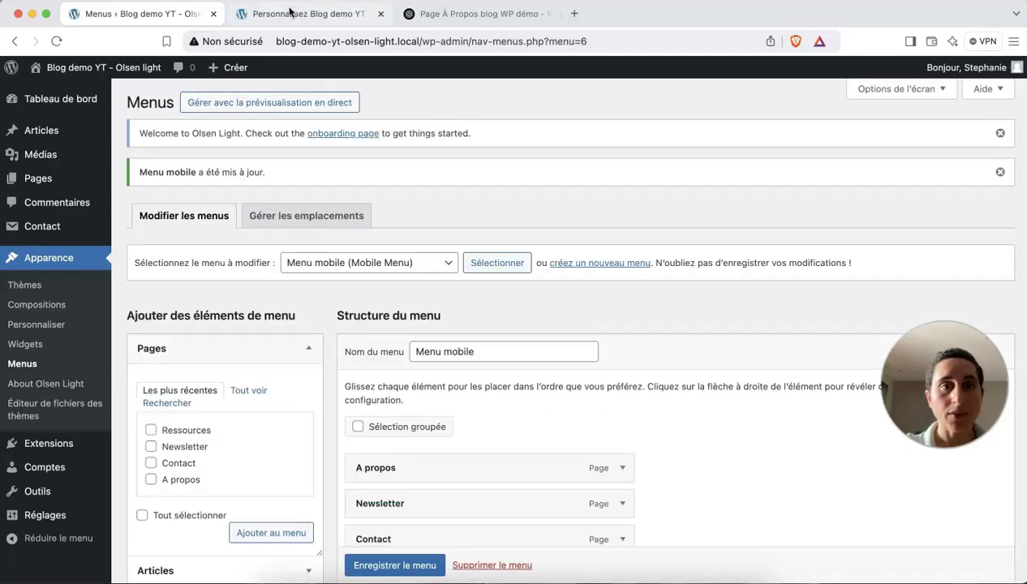
click(288, 14)
click(56, 44)
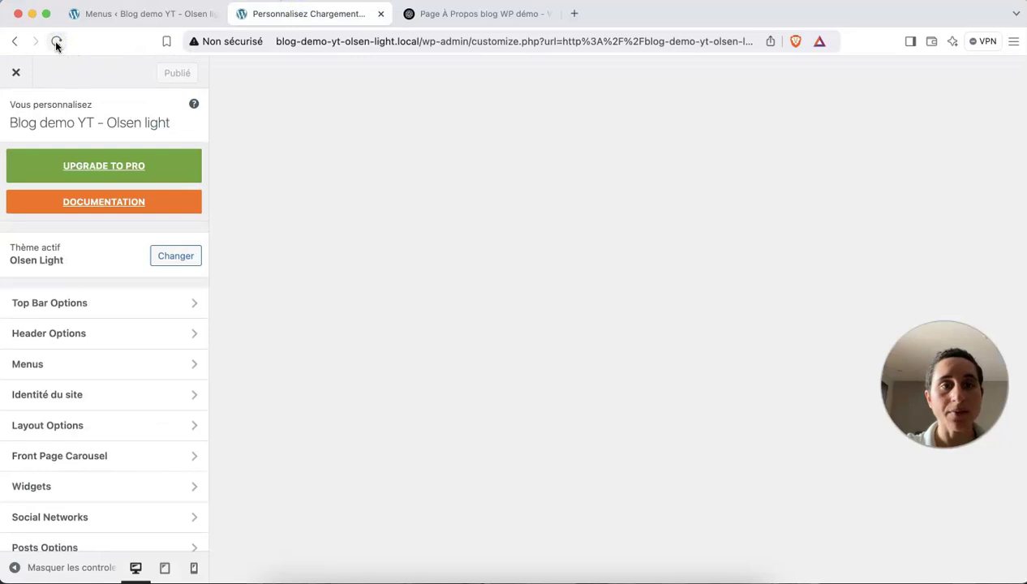
click(193, 568)
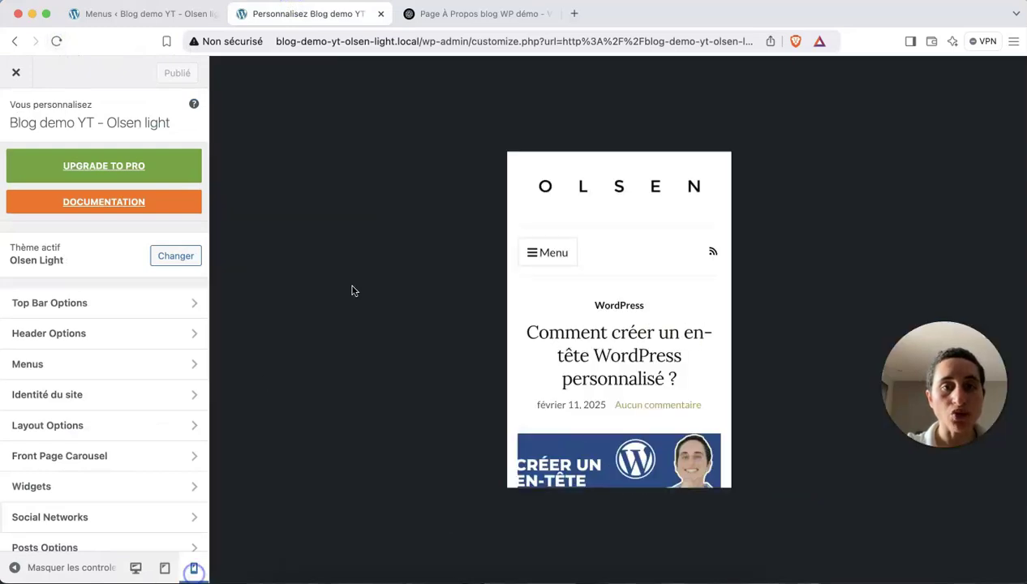
click(556, 253)
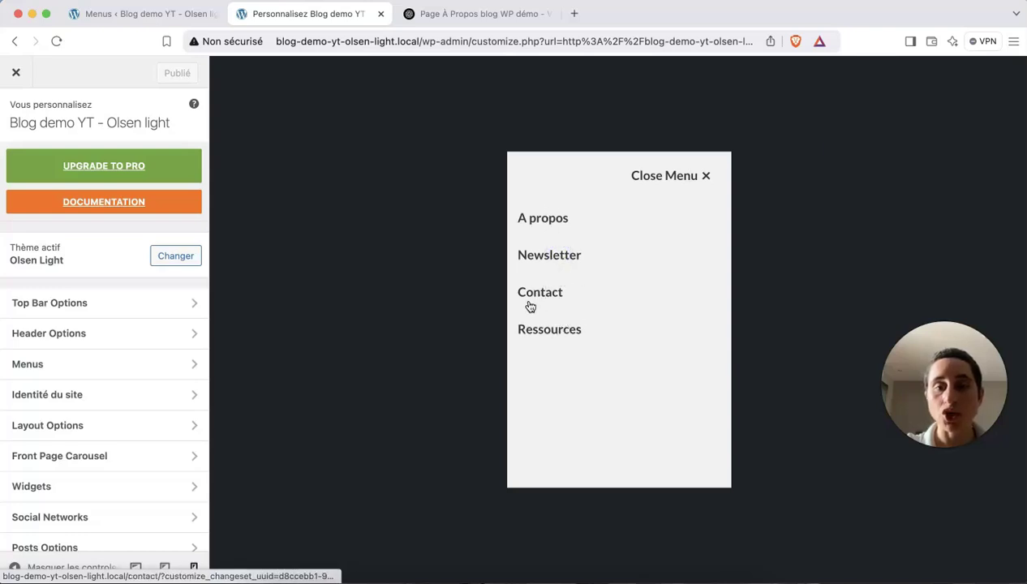
click(690, 173)
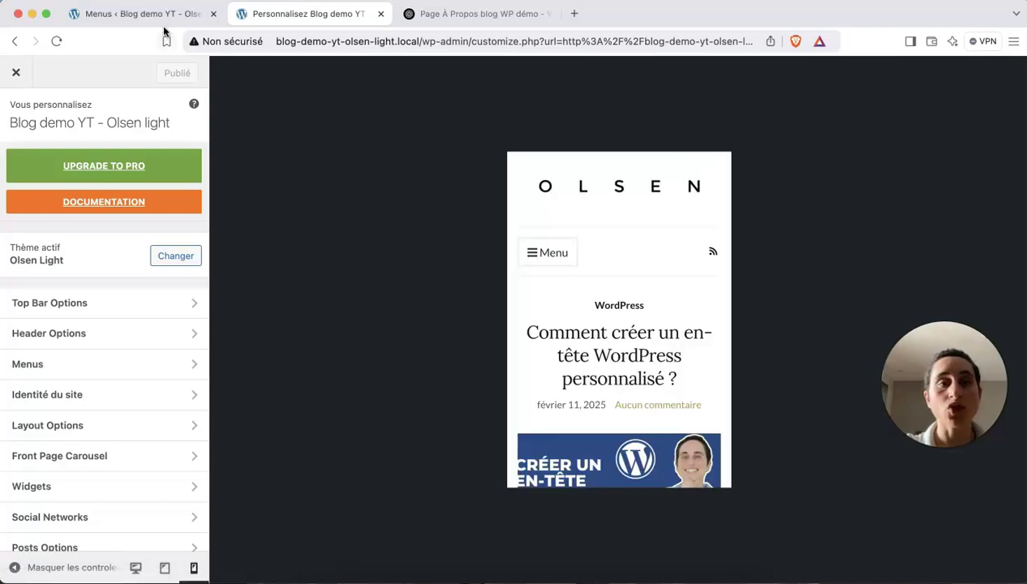
click(159, 13)
scroll(504, 350, down, 5)
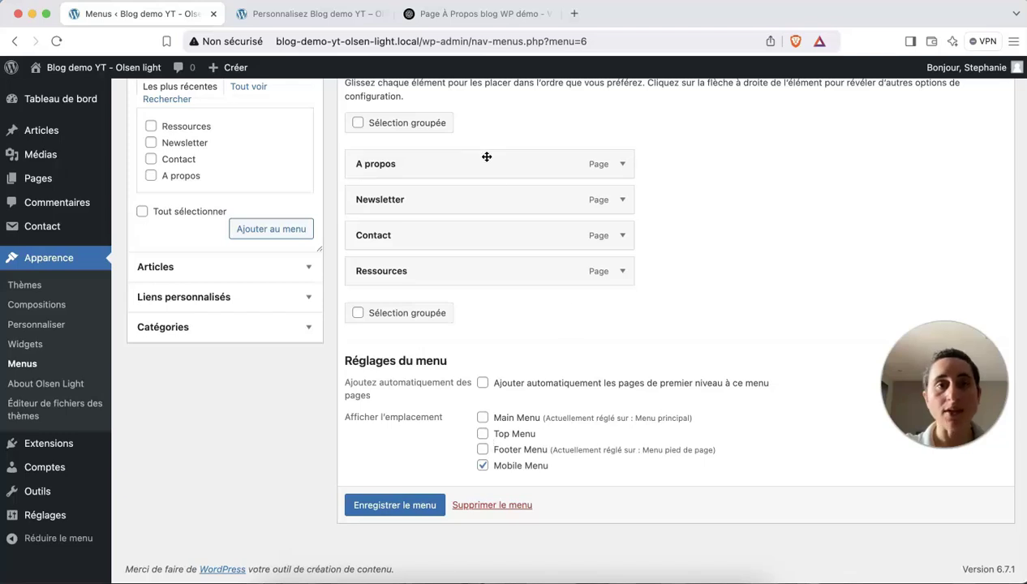
click(323, 15)
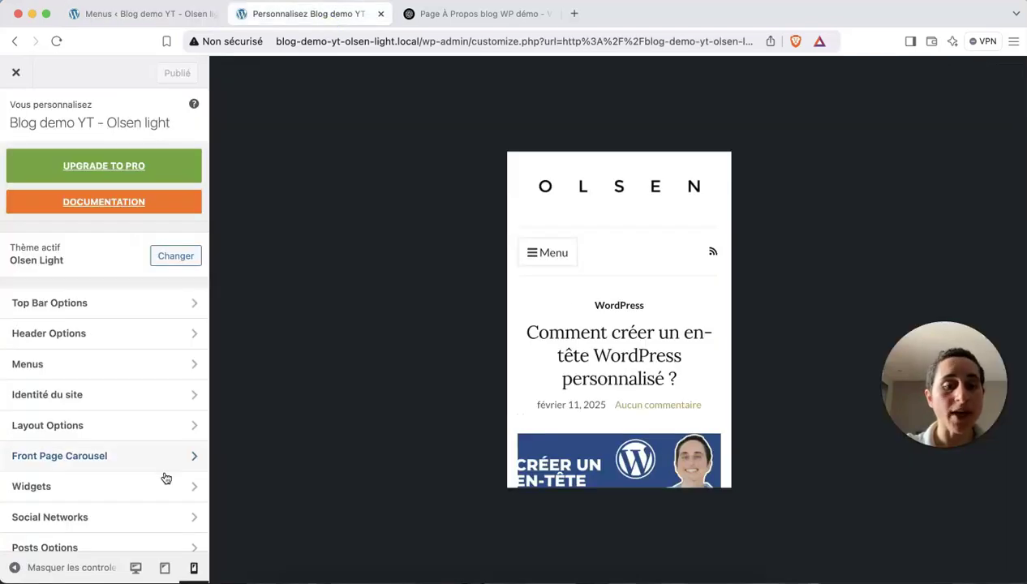
click(135, 567)
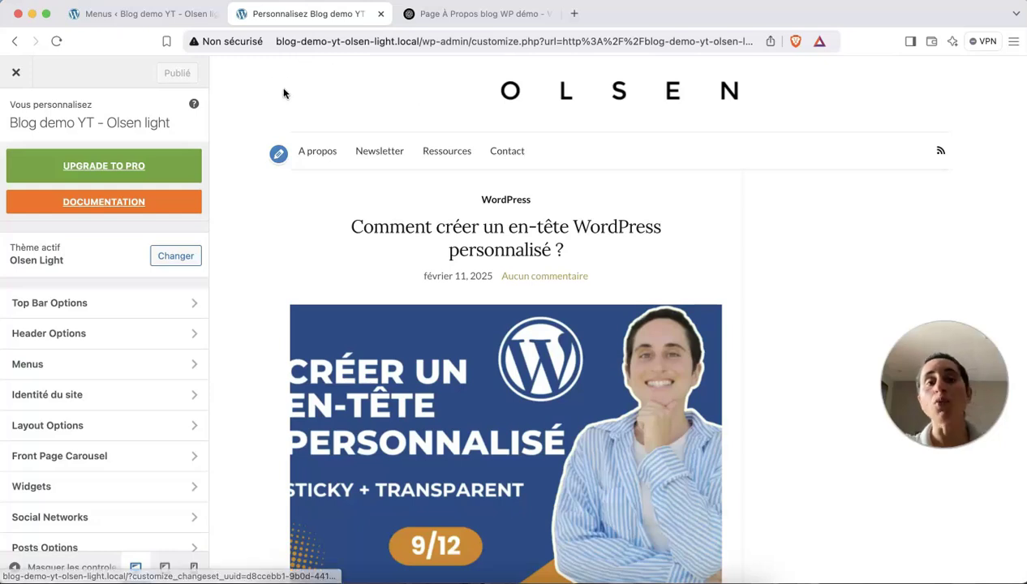
click(149, 22)
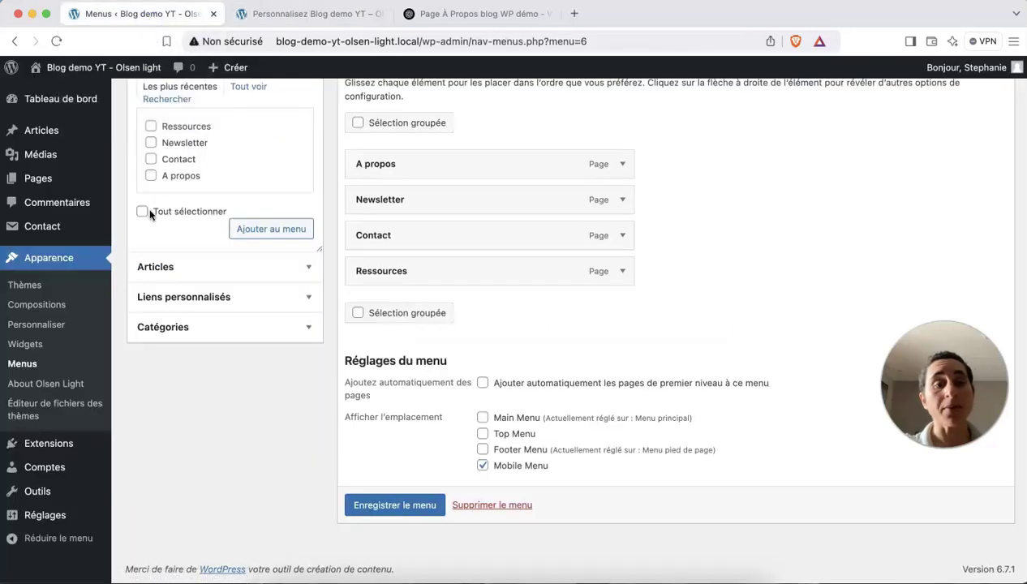
Expand Articles and Liens personnalisés, focus the custom link URL field, and open a new tab.
click(183, 268)
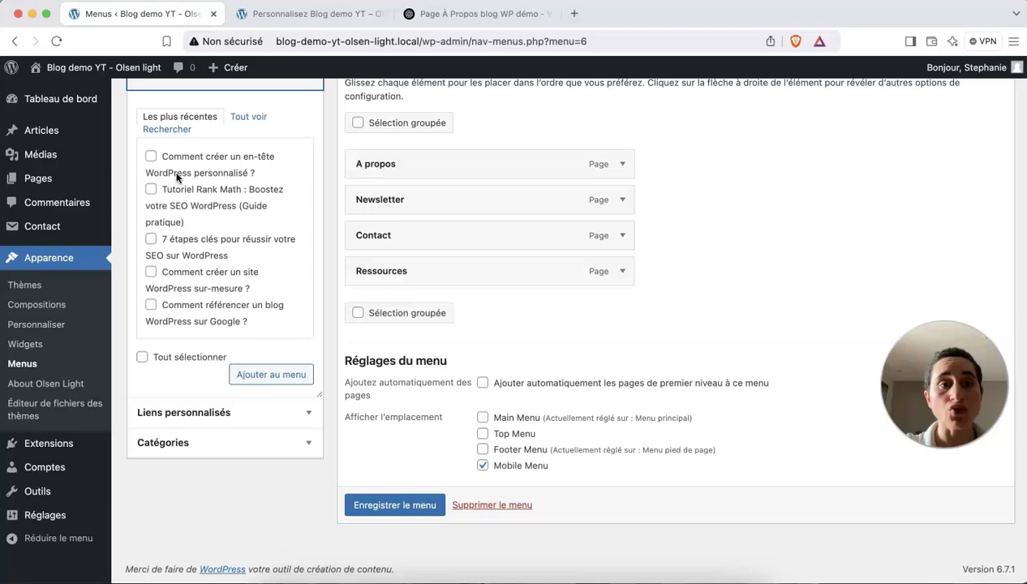
scroll(178, 166, up, 2)
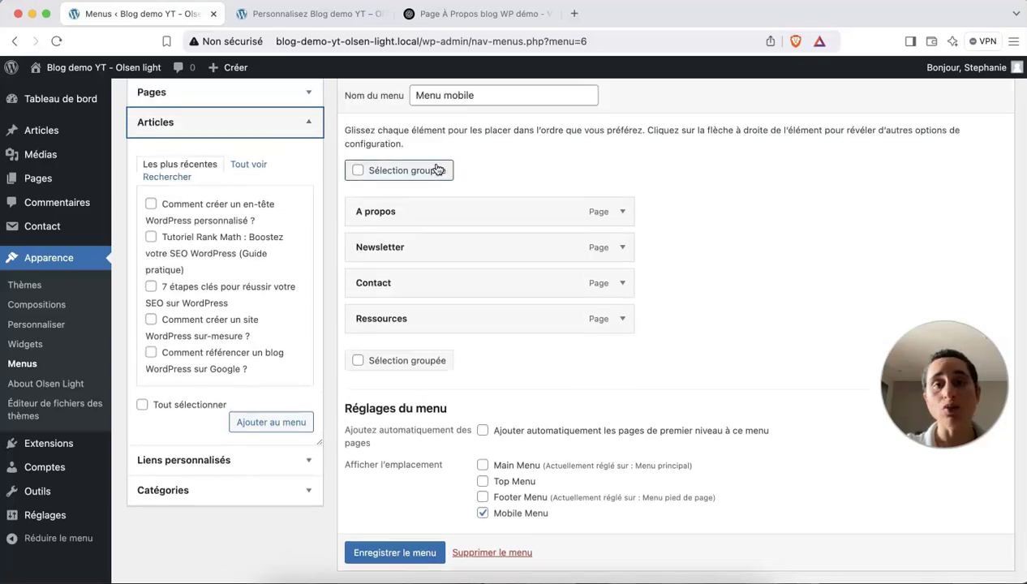
click(151, 461)
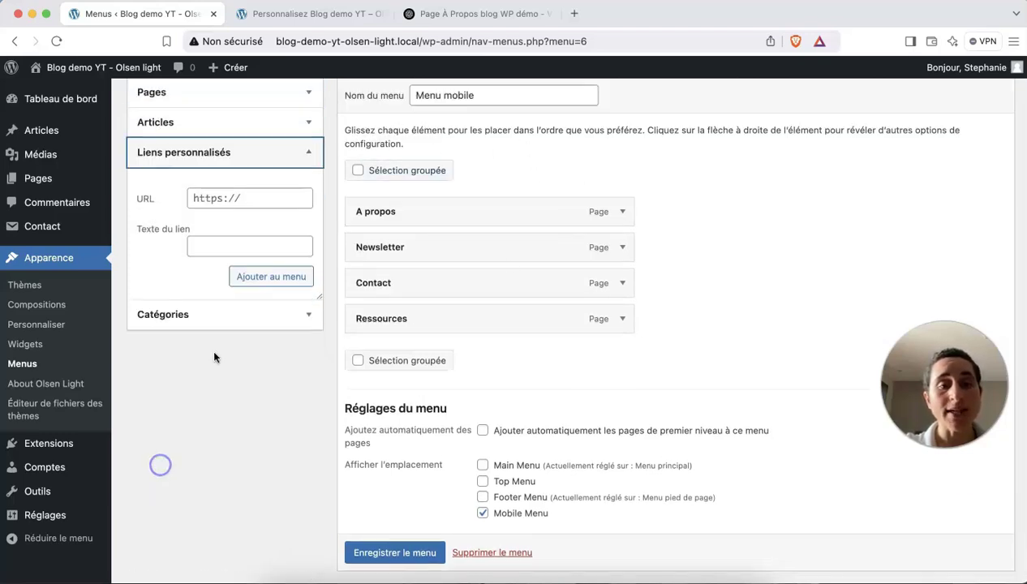
click(210, 200)
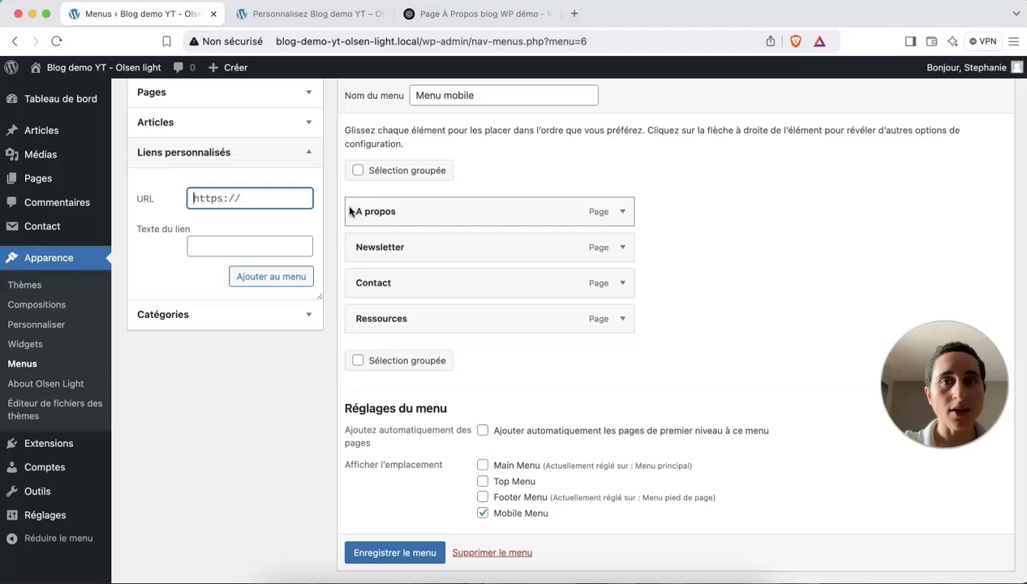
click(574, 13)
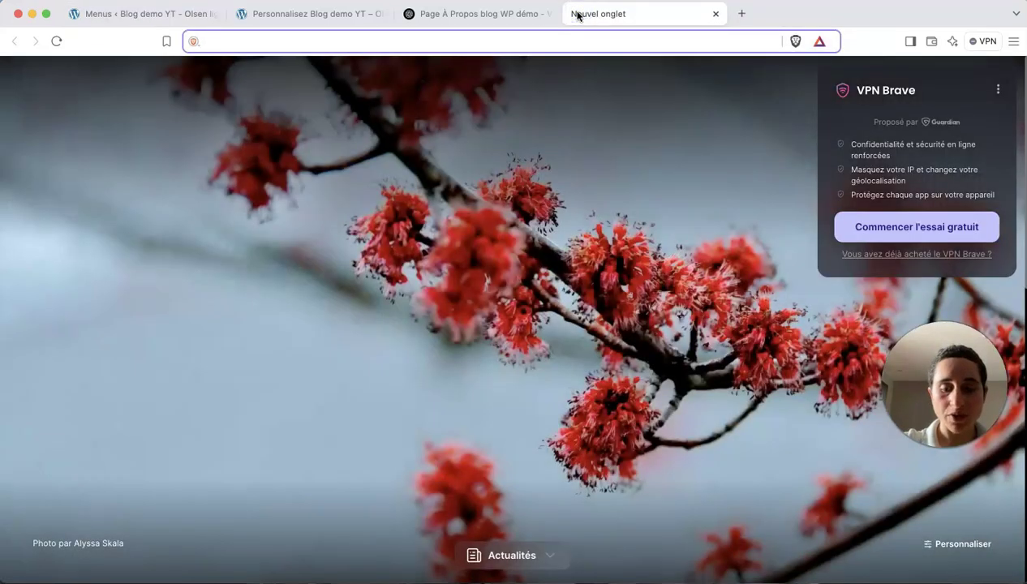
Load the tutorial channel's YouTube page from the 'you' suggestion and copy its address.
text(you)
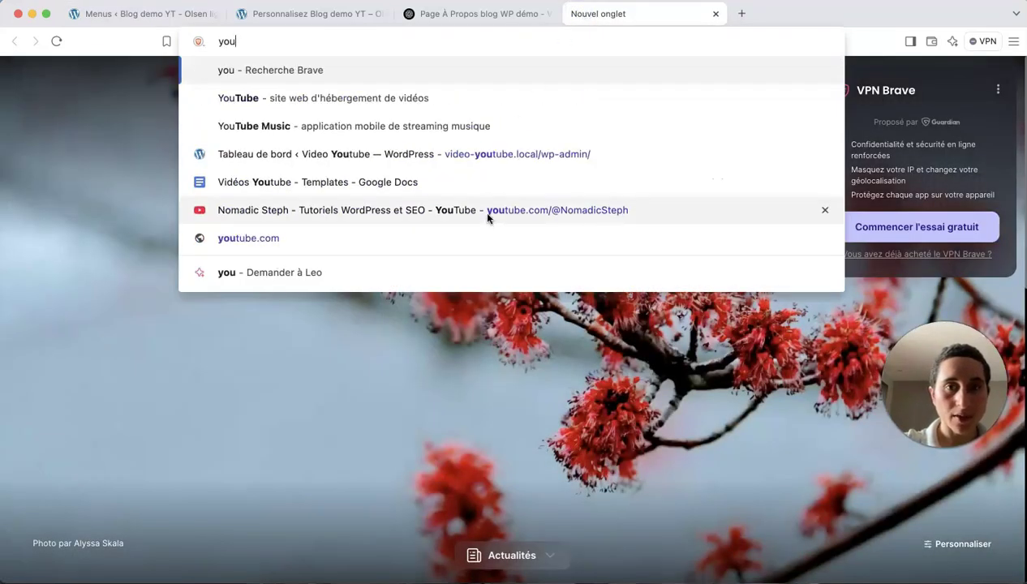
click(487, 213)
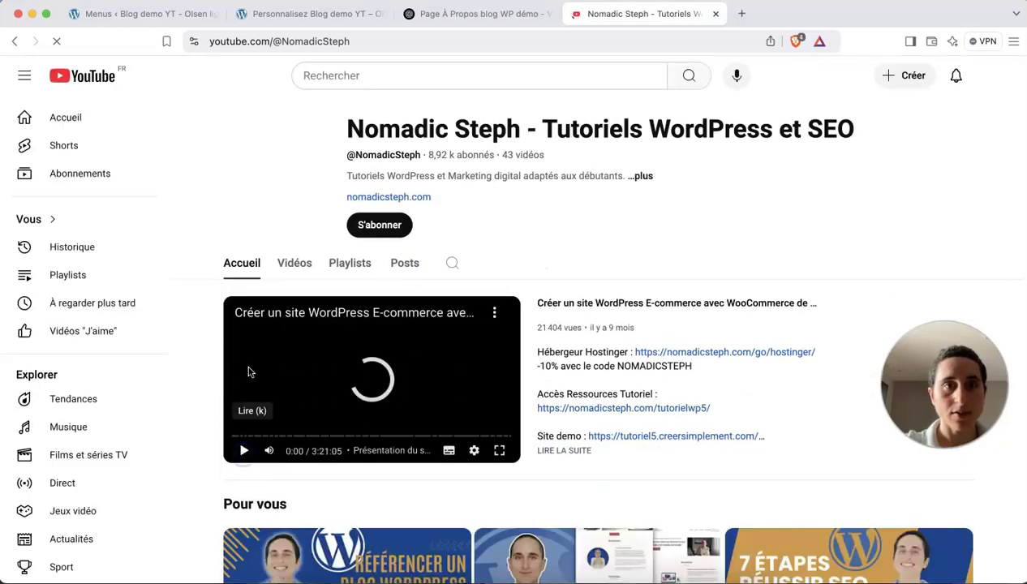
click(260, 42)
key(super+c)
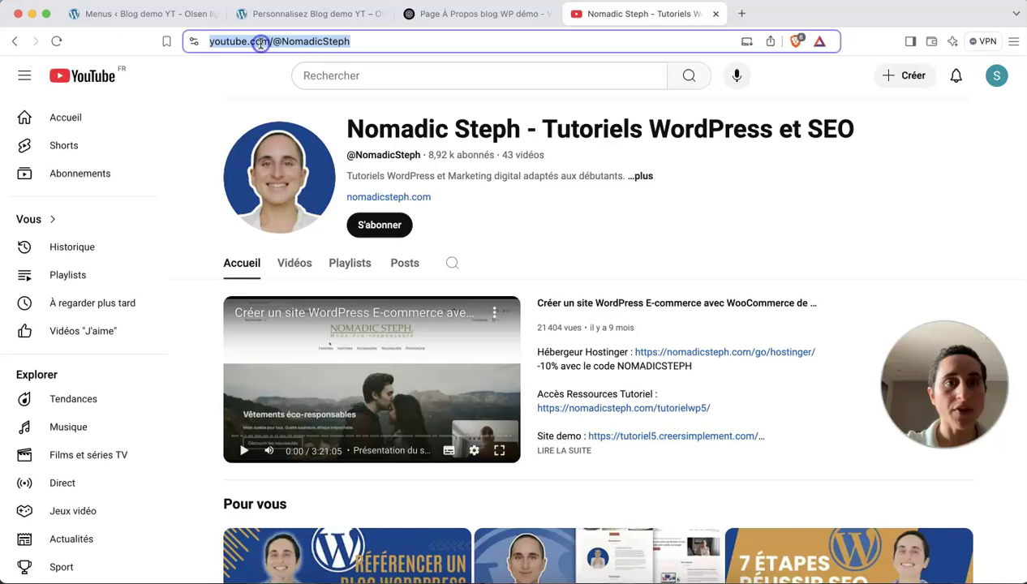
click(184, 20)
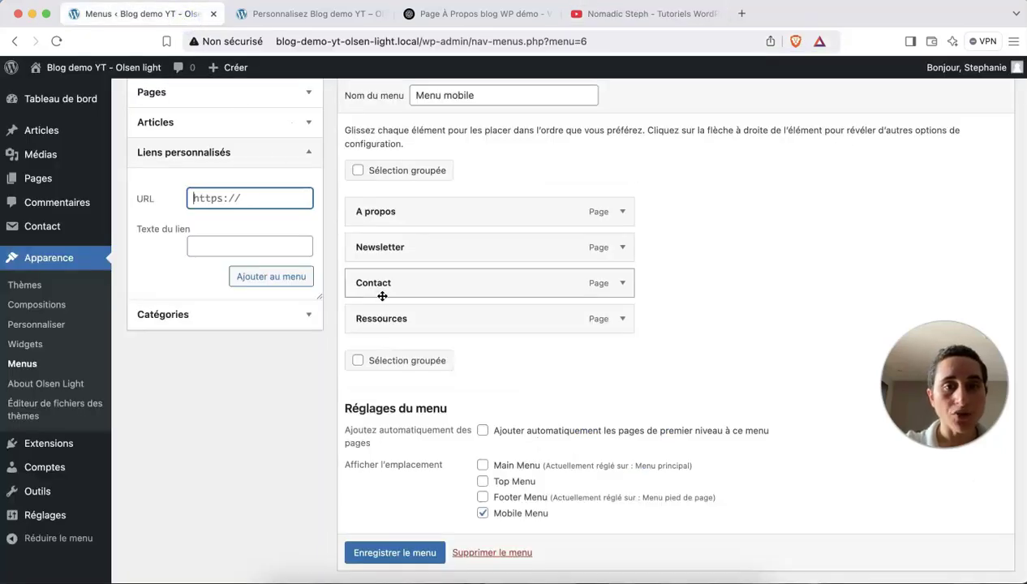
Fill the custom link with the copied YouTube channel URL and link text 'Youtube'.
key(super+v)
click(204, 247)
text(Yo)
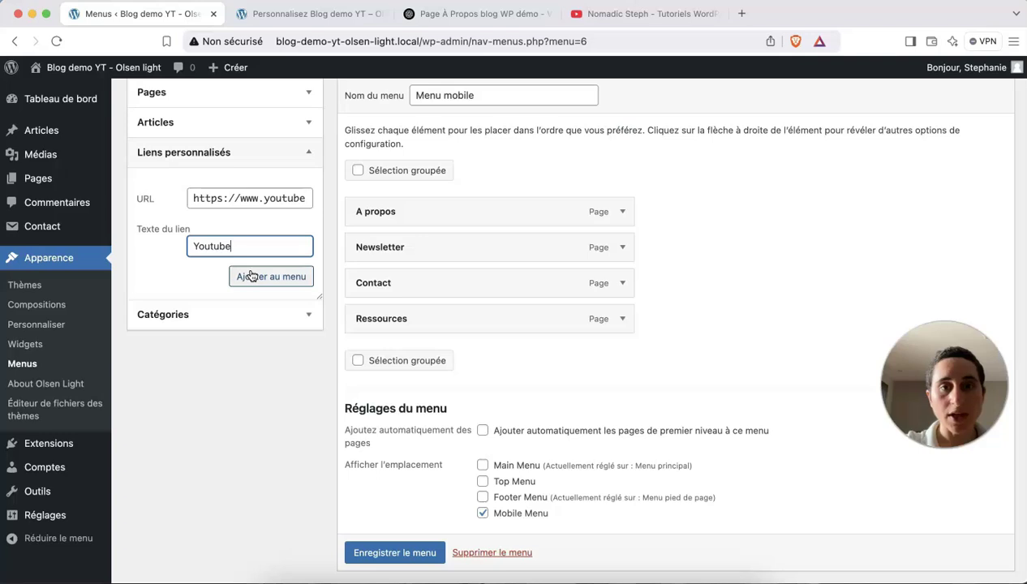
scroll(384, 272, up, 5)
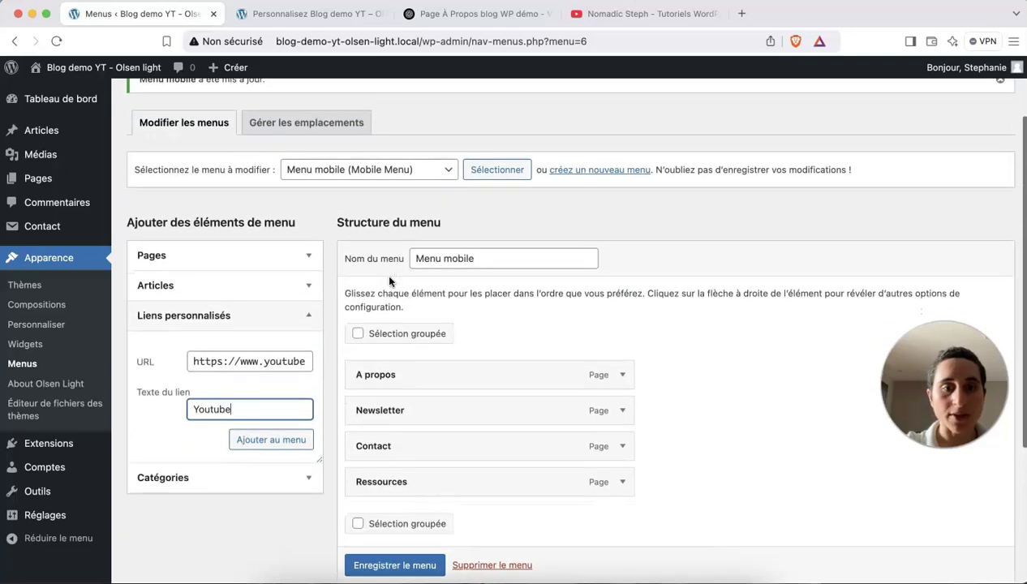
click(318, 171)
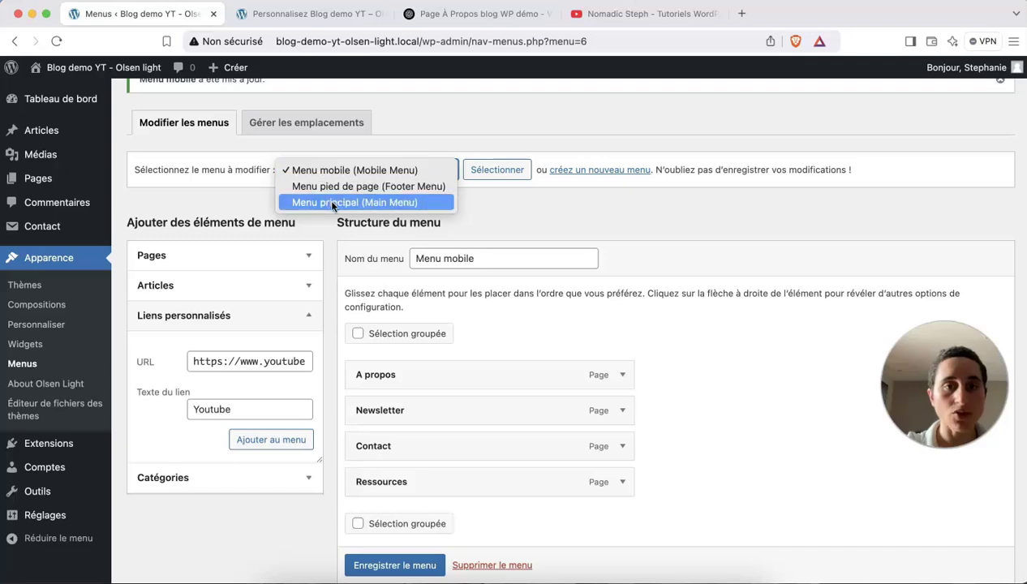
Add a 'Youtube' custom link to Menu principal between Ressources and Contact, and save.
click(331, 203)
click(513, 172)
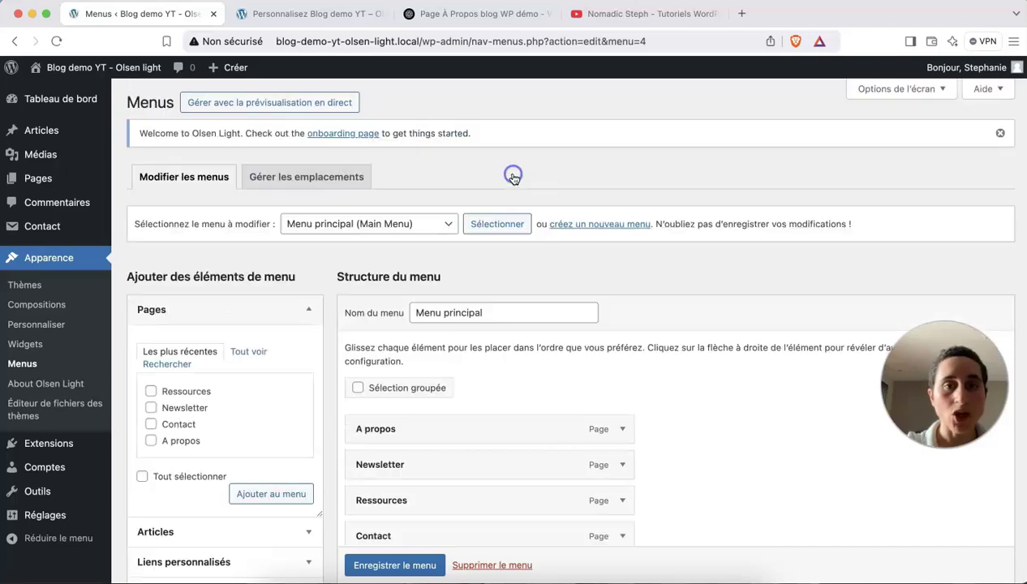
scroll(493, 309, down, 5)
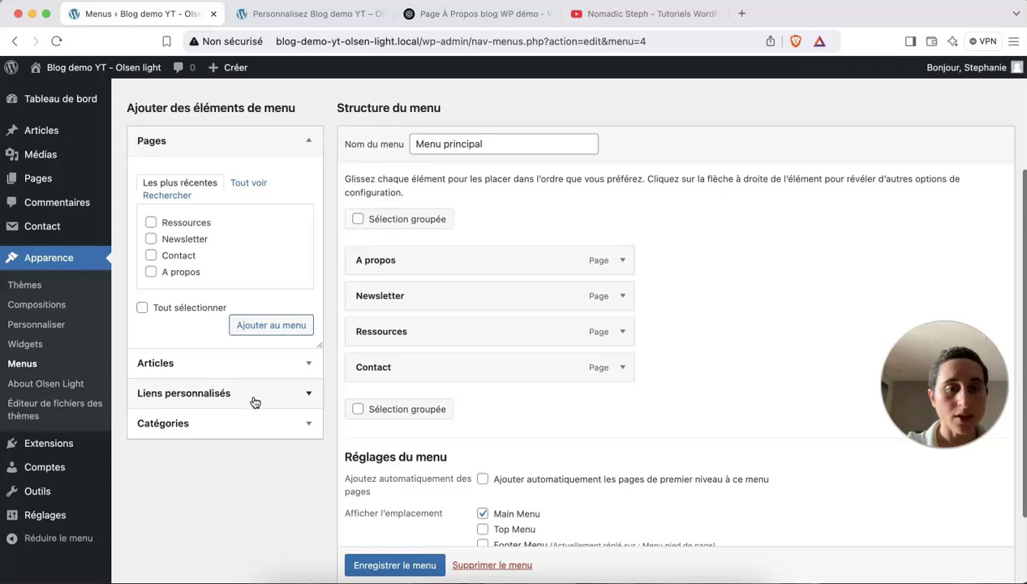
click(254, 401)
click(207, 247)
key(super+v)
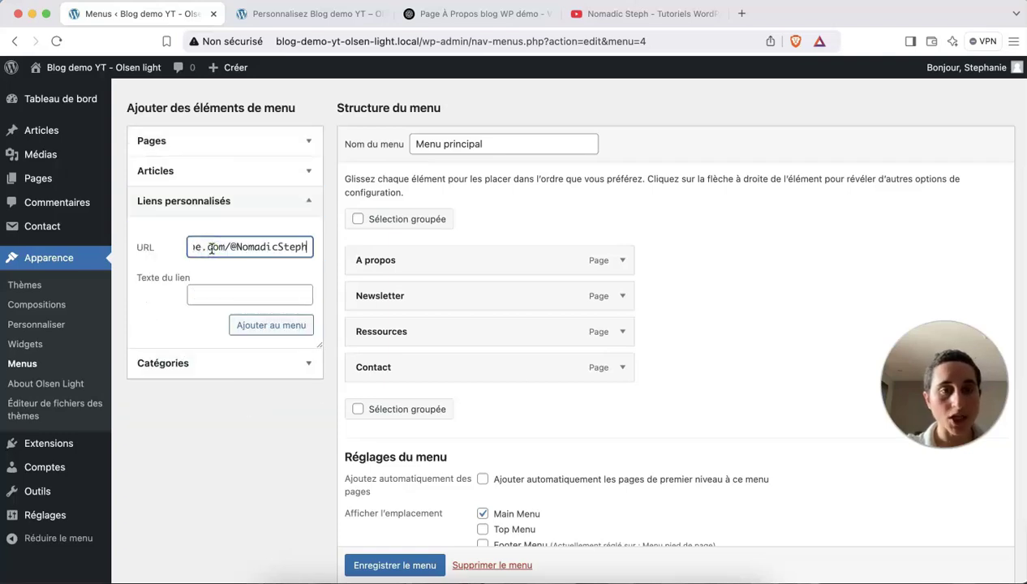
click(238, 292)
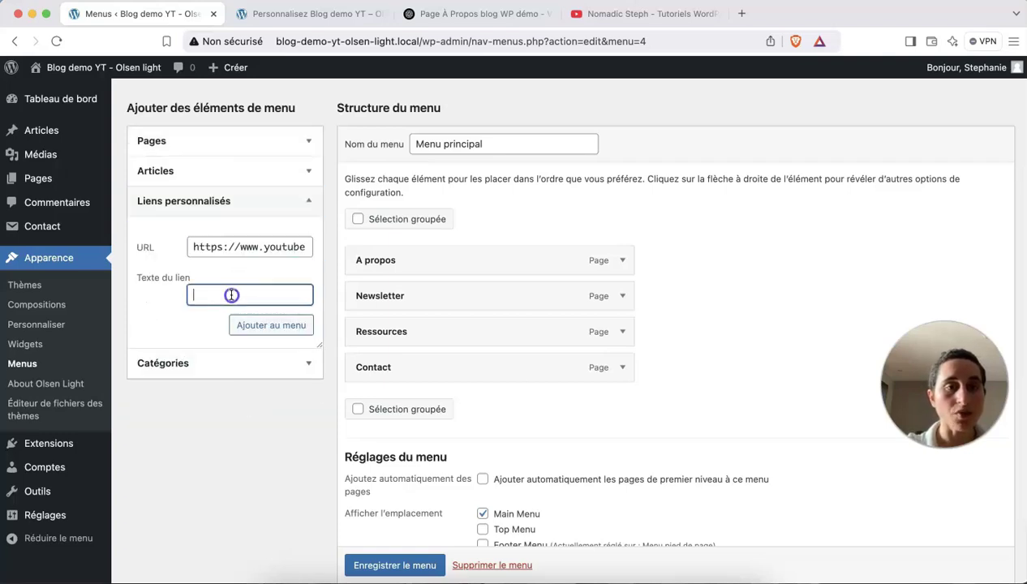
text(Youtube)
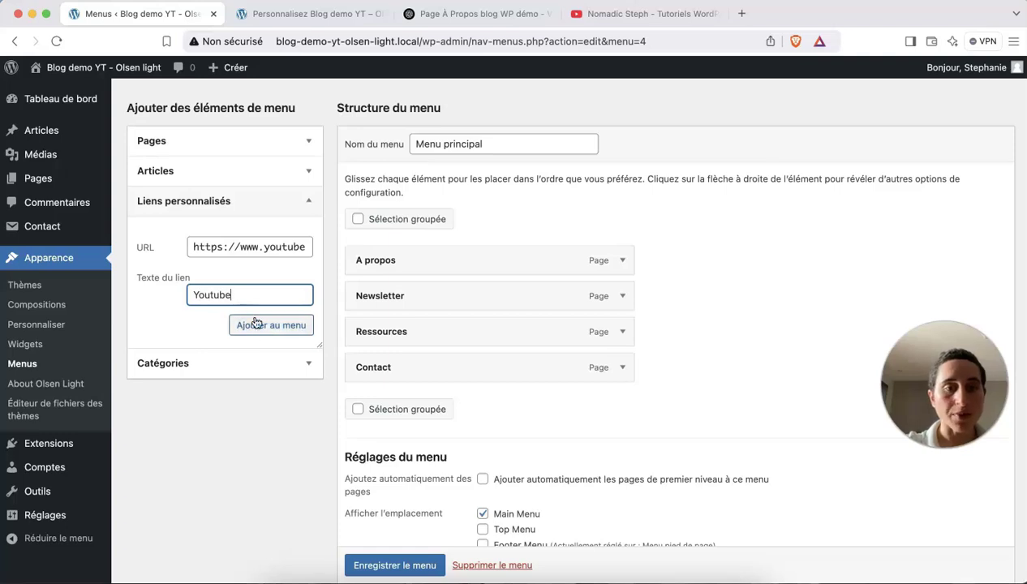
click(263, 325)
drag(411, 409, 407, 385)
click(394, 565)
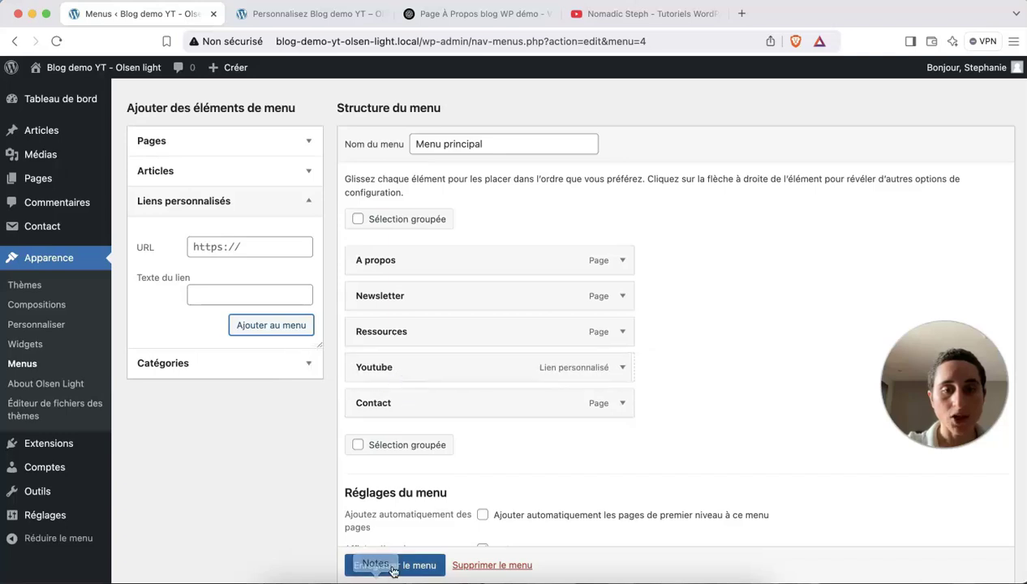
Reload the customizer preview to confirm Youtube appears in the header navigation.
click(289, 18)
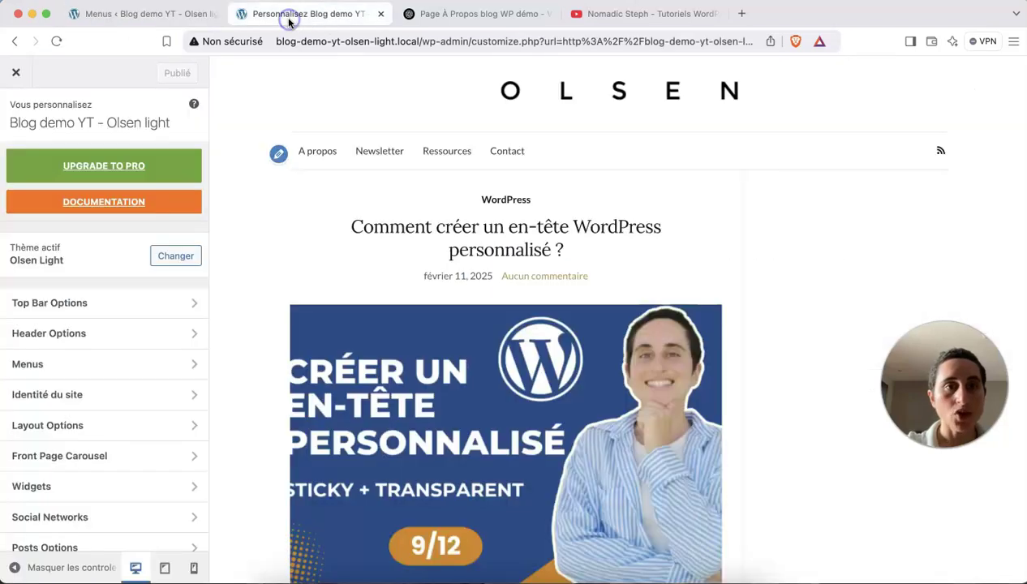
click(56, 42)
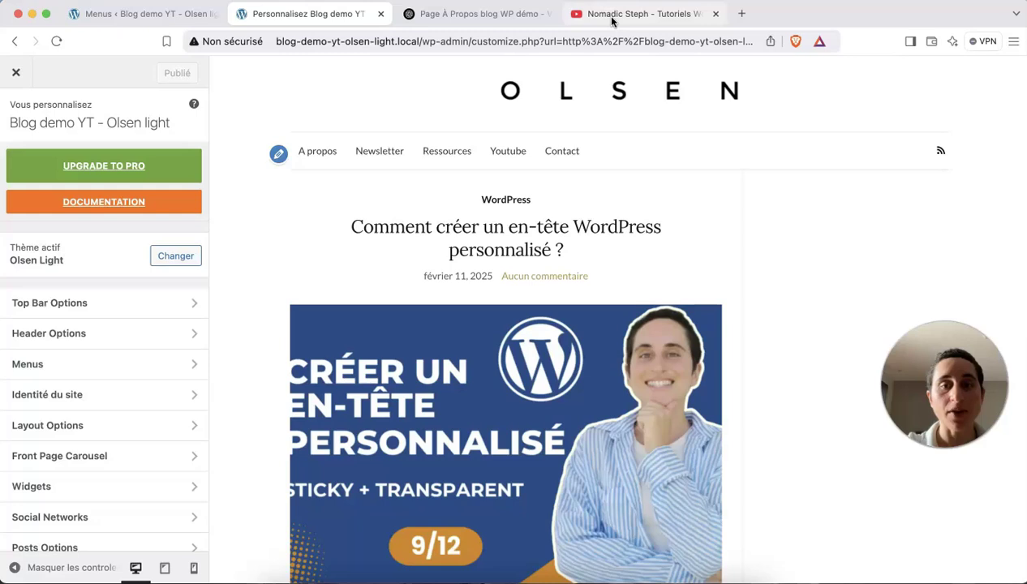
click(133, 14)
Add the WordPress category to Menu principal.
scroll(312, 274, down, 3)
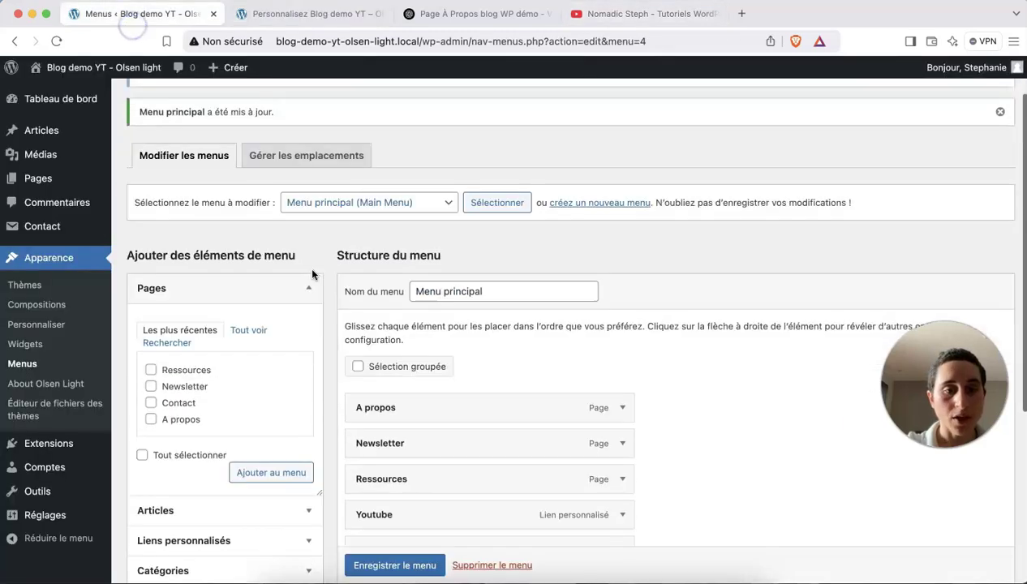
click(225, 410)
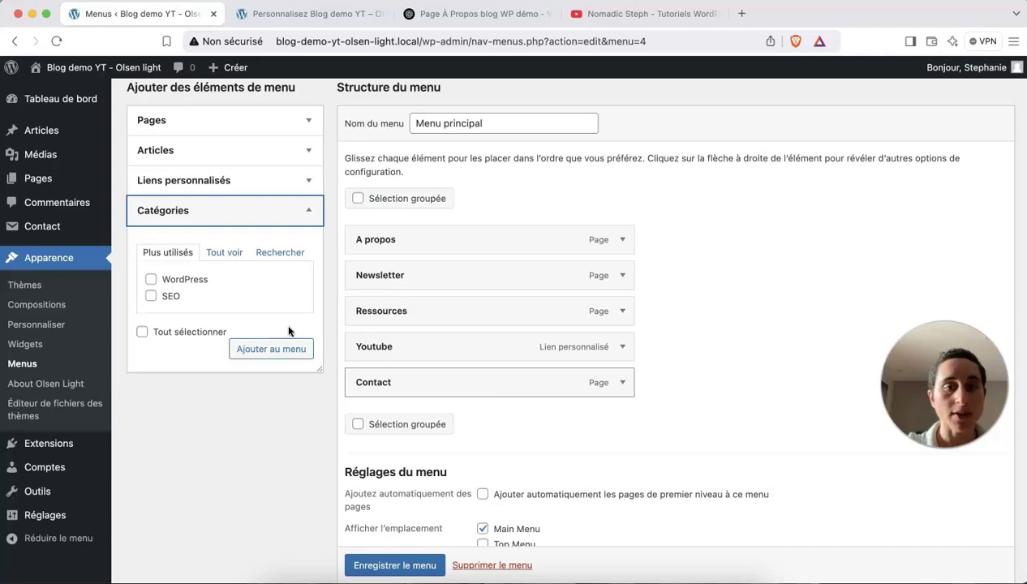
click(150, 279)
click(255, 357)
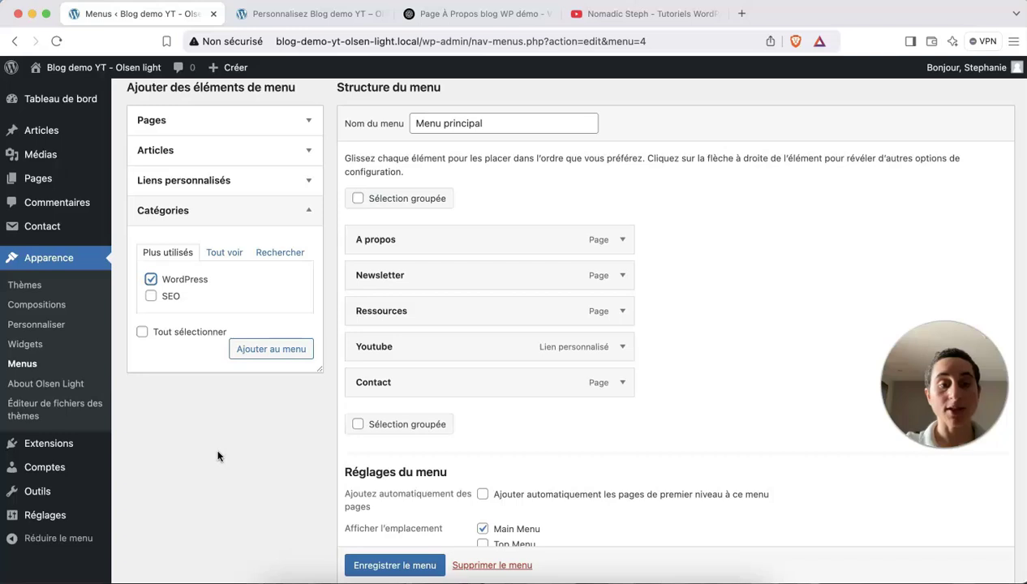
Scroll through the customizer preview to inspect the updated site.
click(294, 13)
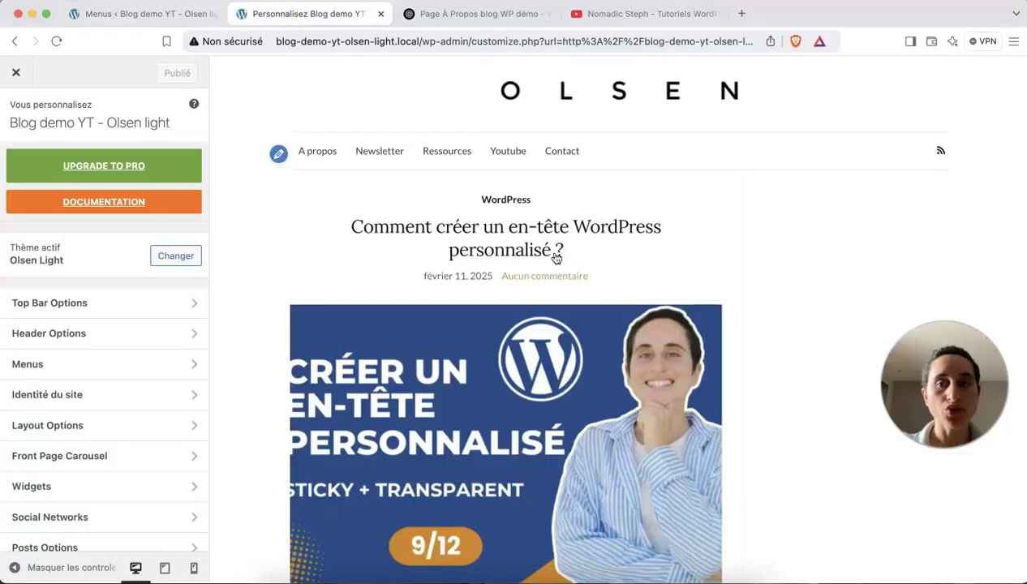
scroll(556, 257, down, 2)
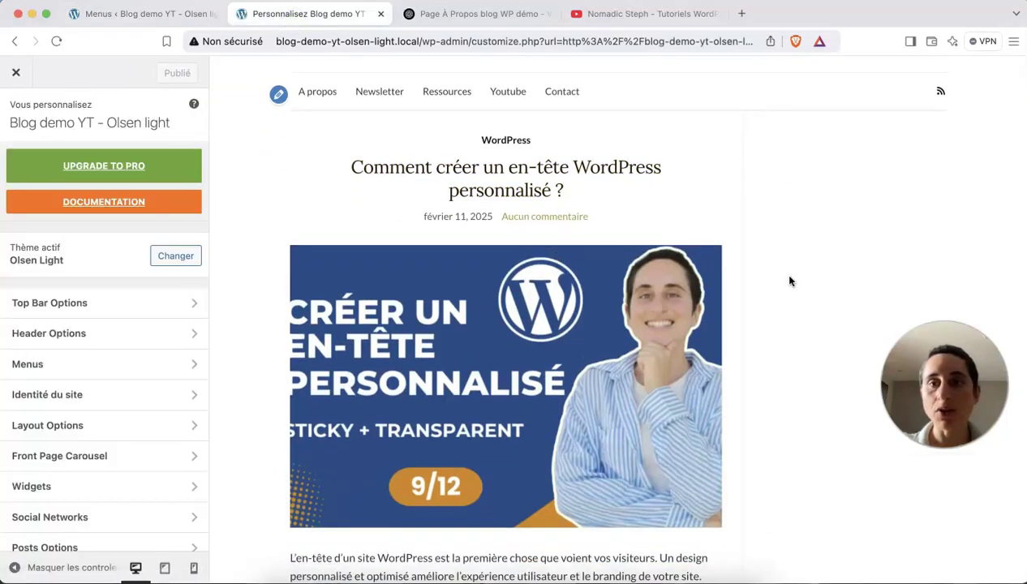
scroll(789, 277, down, 4)
scroll(789, 277, up, 6)
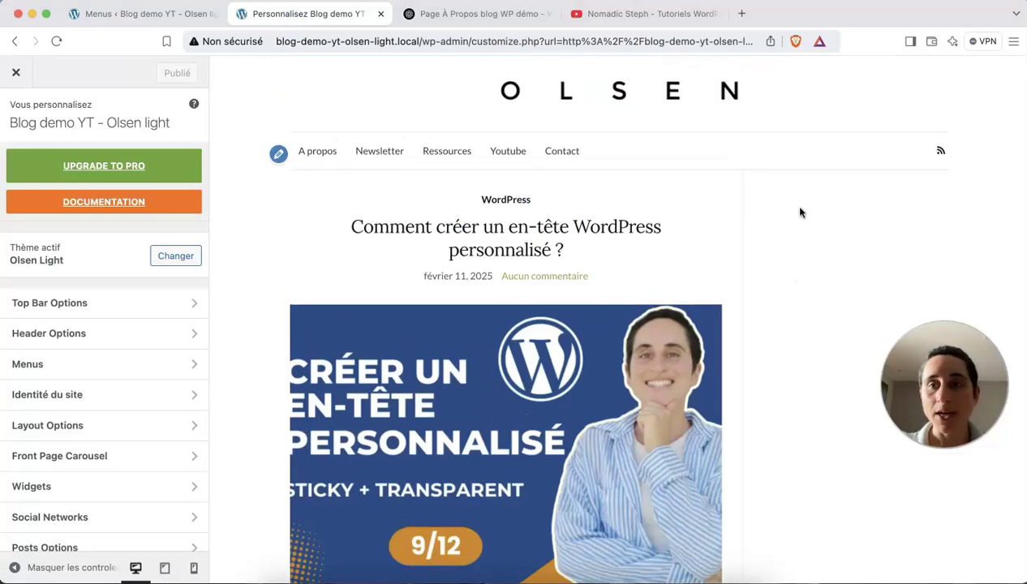
scroll(806, 386, down, 1)
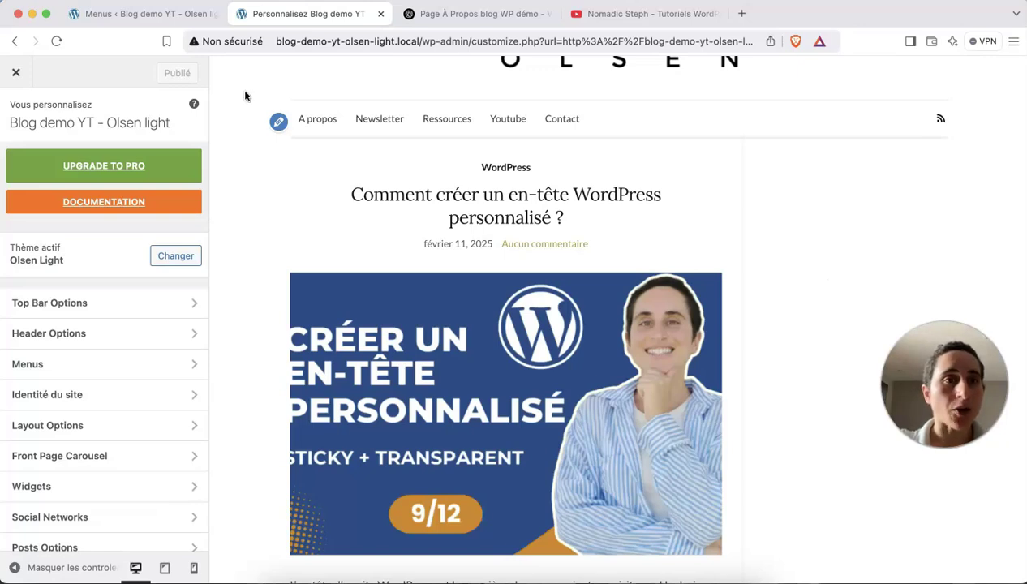
click(171, 19)
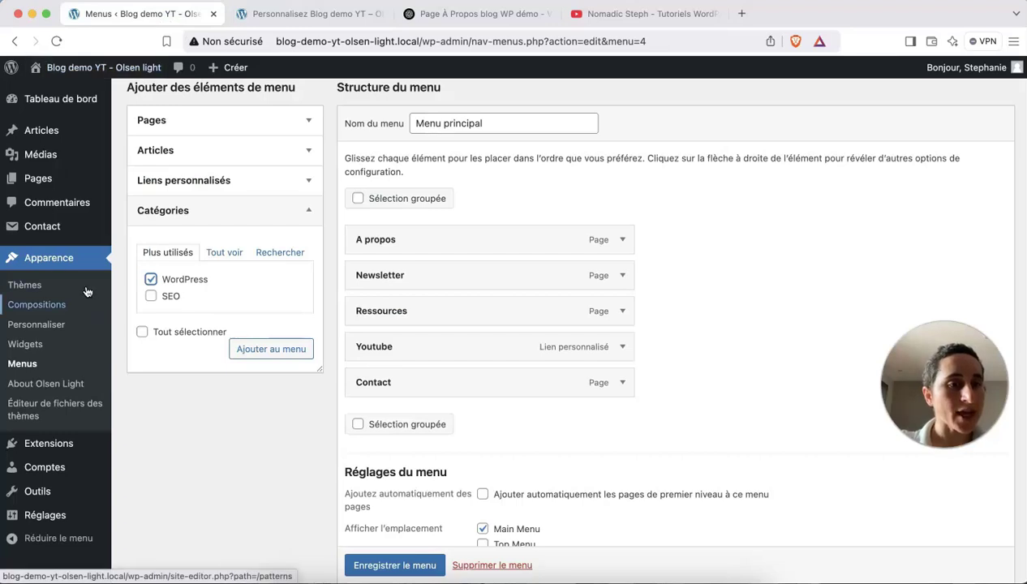
Open Widgets, dismiss the welcome guide, and review the footer's Archives and Categories lists live.
click(22, 345)
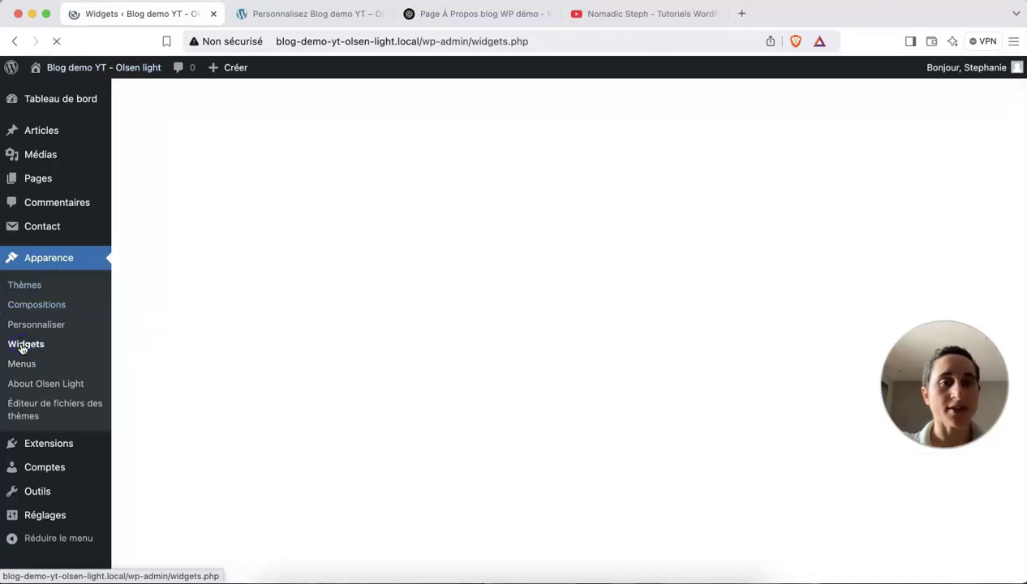
click(606, 131)
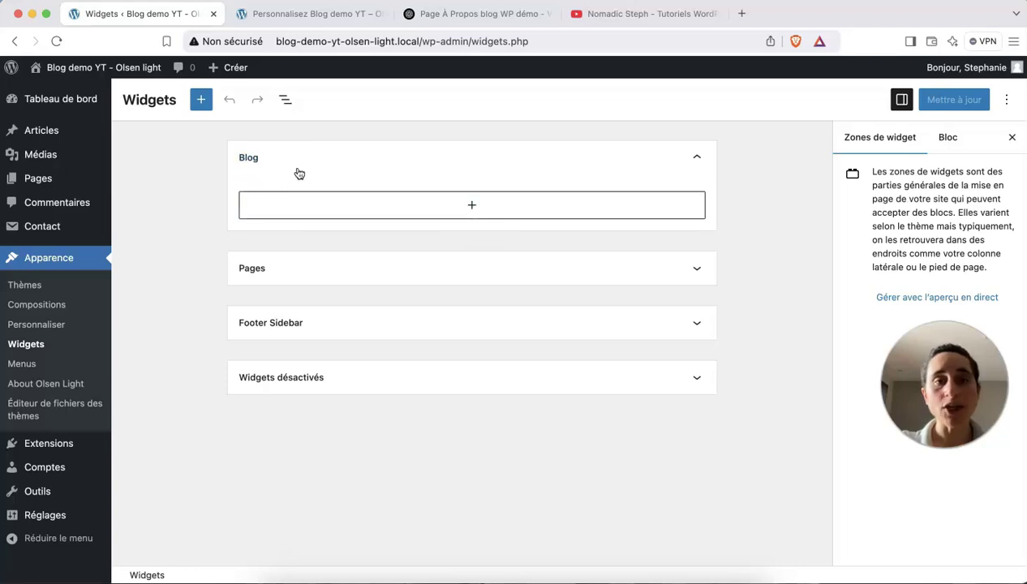
click(311, 13)
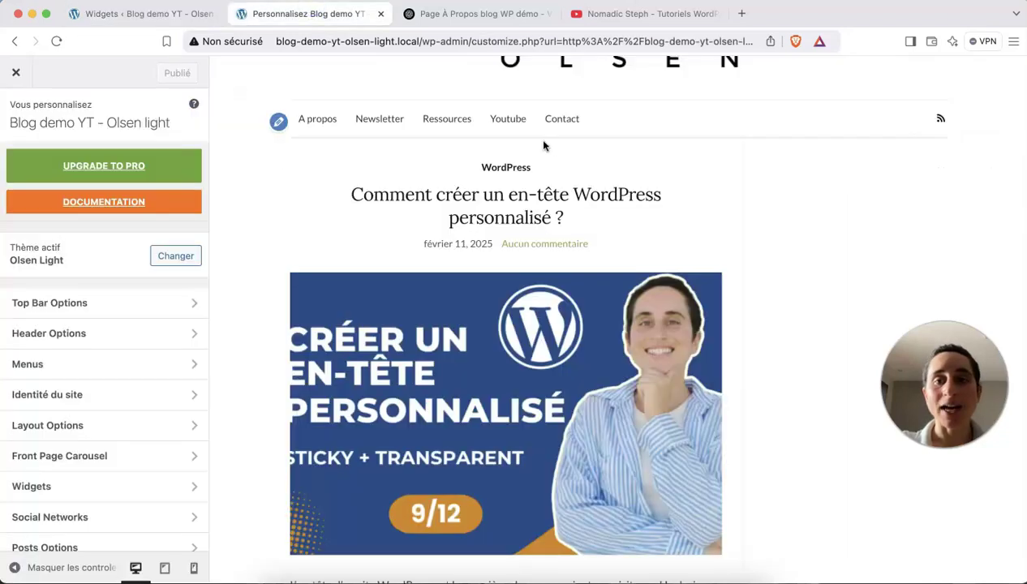
click(525, 201)
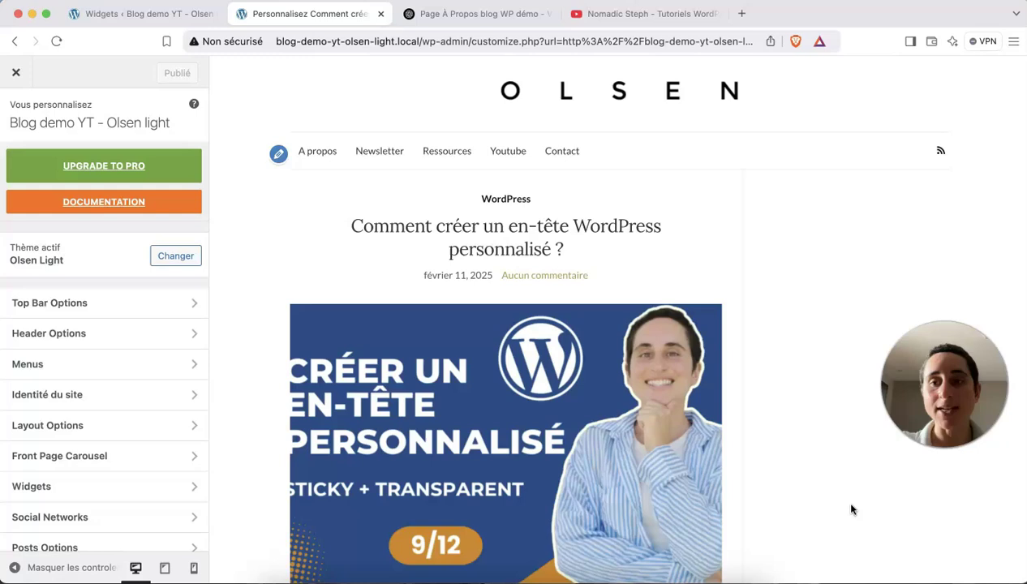
click(146, 15)
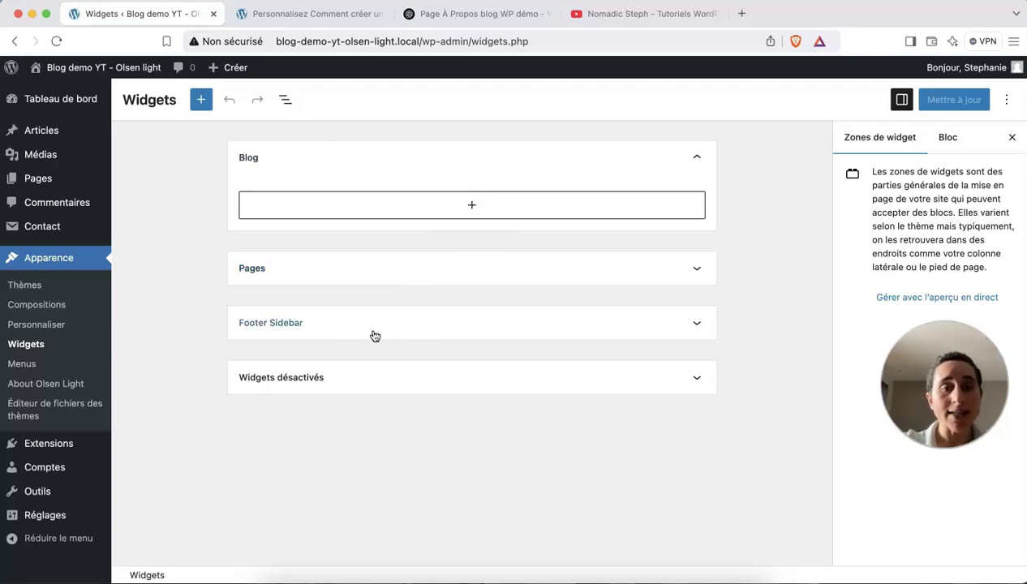
Recheck the footer in the Customizer preview, then start adding a block to the empty Blog area.
click(316, 12)
scroll(475, 339, down, 20)
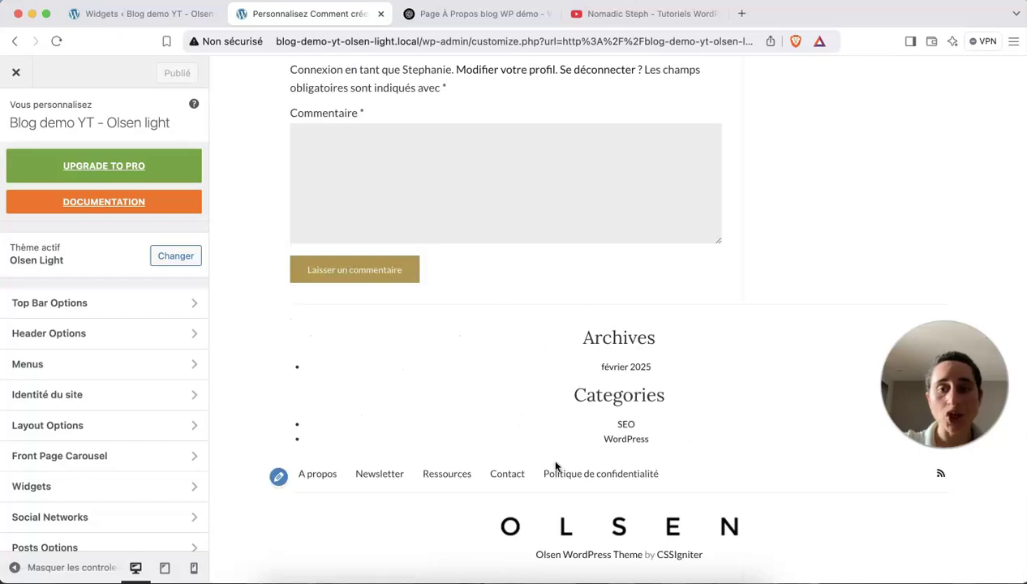
click(143, 16)
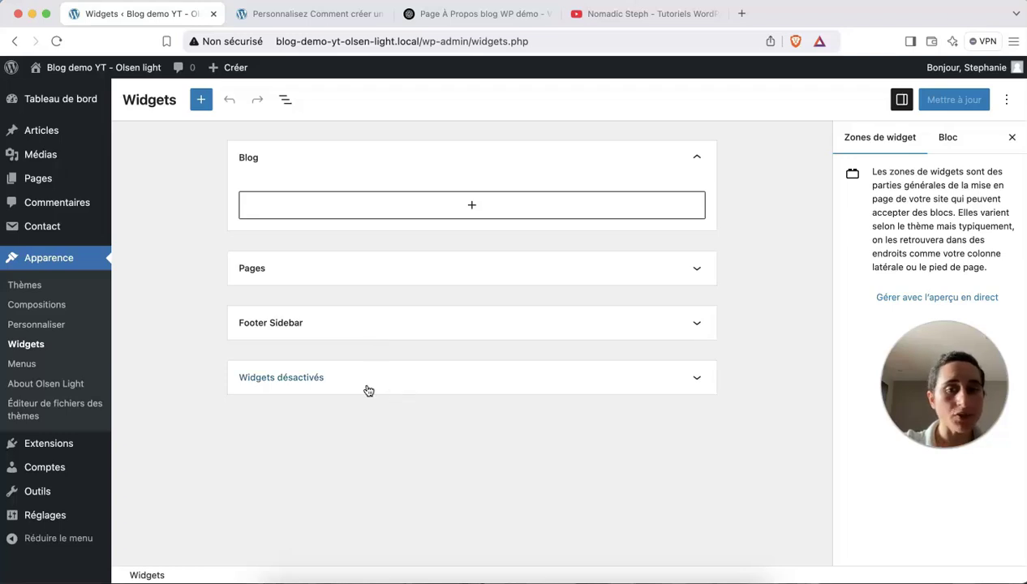
click(471, 210)
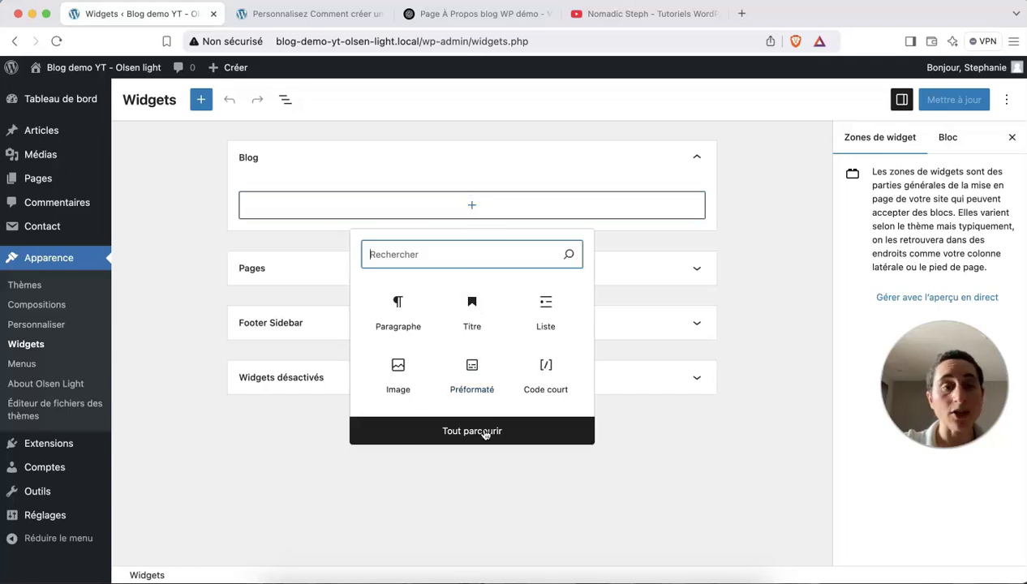
Open the full block library and scroll to the theme widget blocks such as Theme - About Me.
click(484, 432)
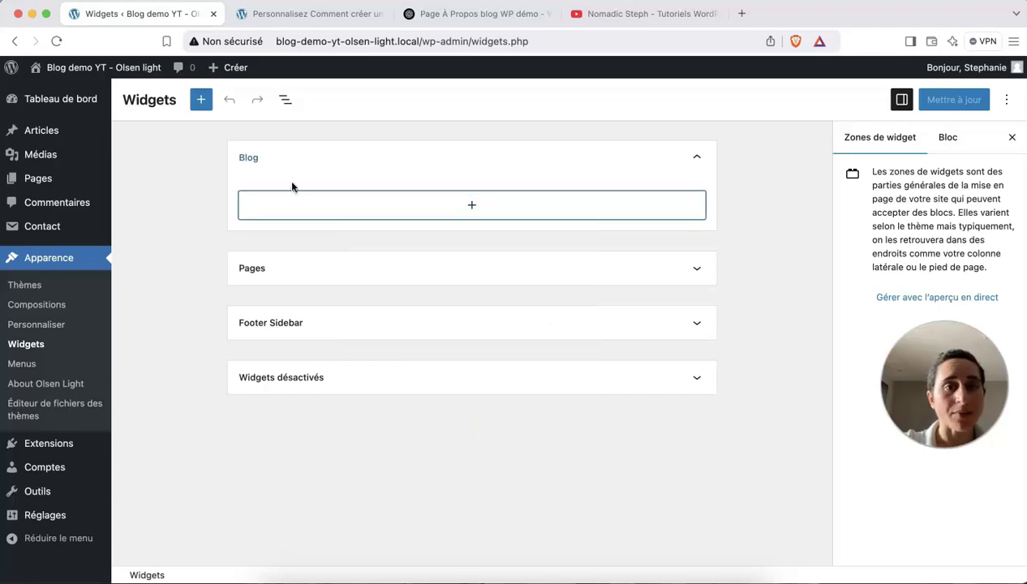
scroll(234, 239, down, 3)
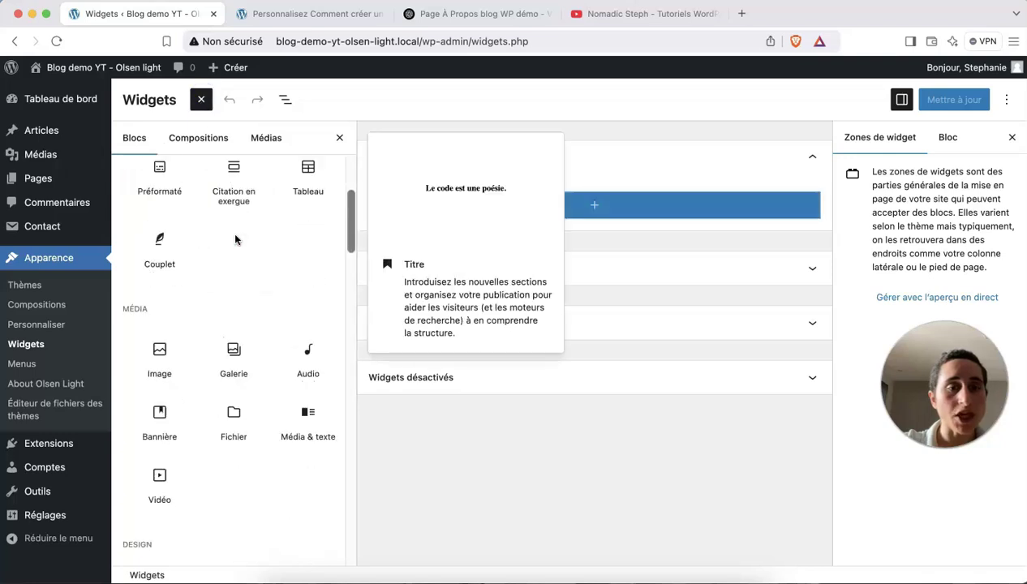
scroll(235, 239, down, 10)
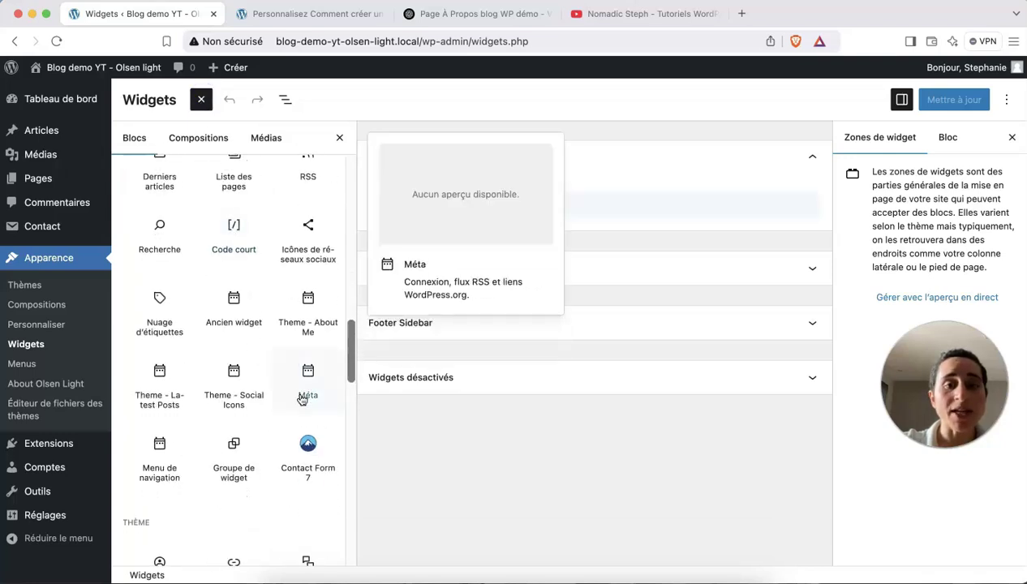
scroll(264, 237, up, 13)
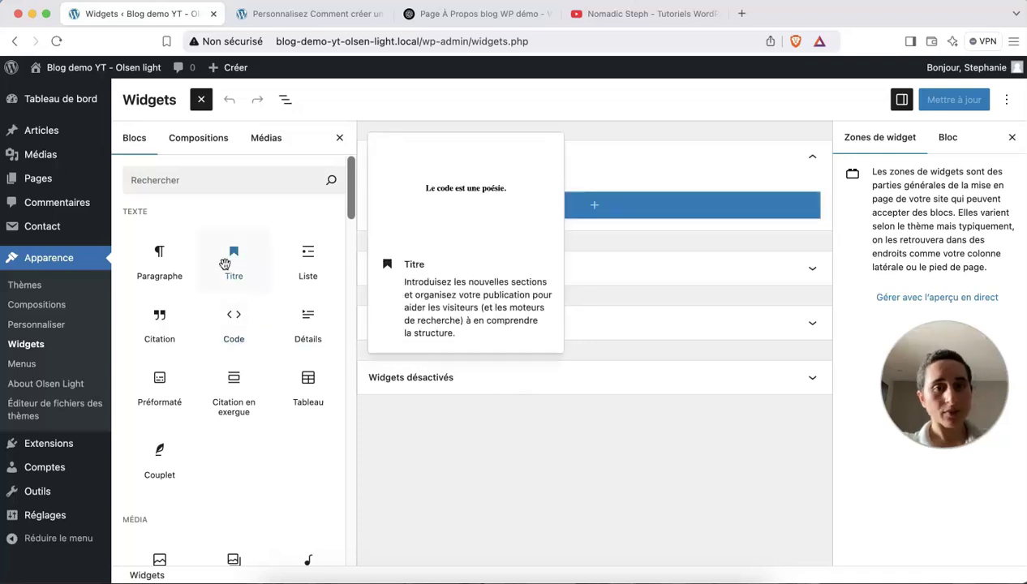
scroll(225, 263, down, 12)
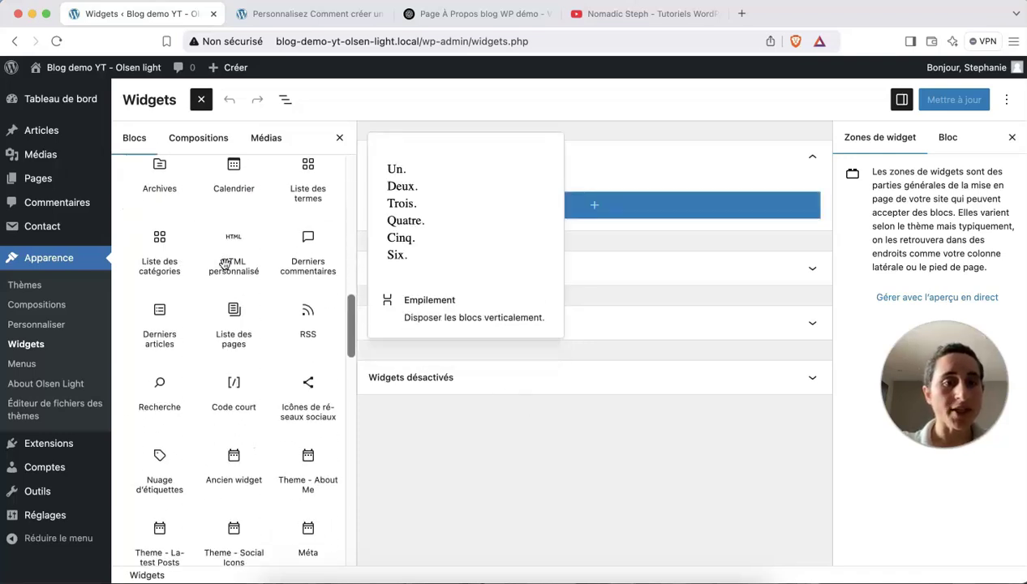
scroll(225, 264, down, 1)
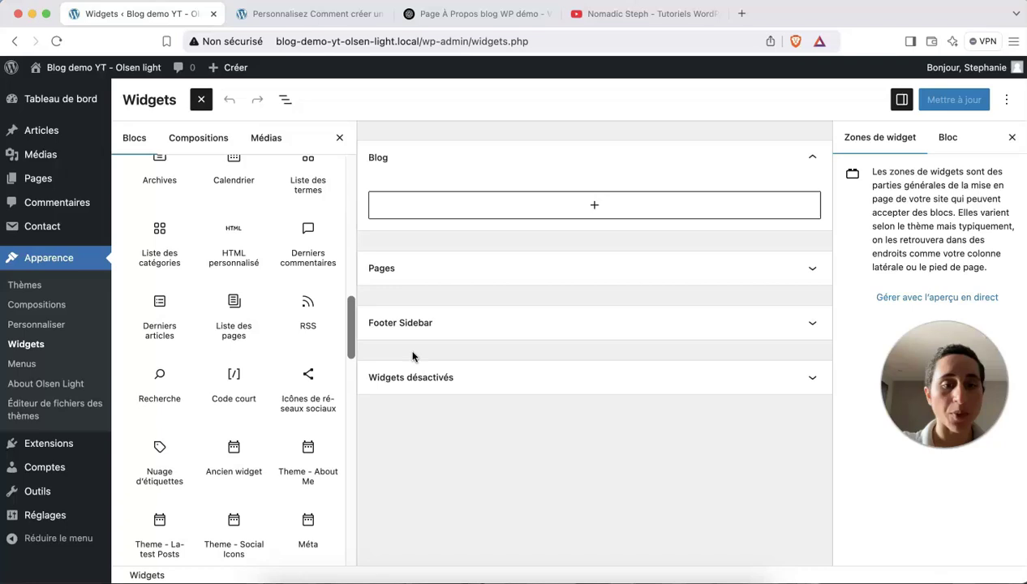
scroll(280, 403, down, 2)
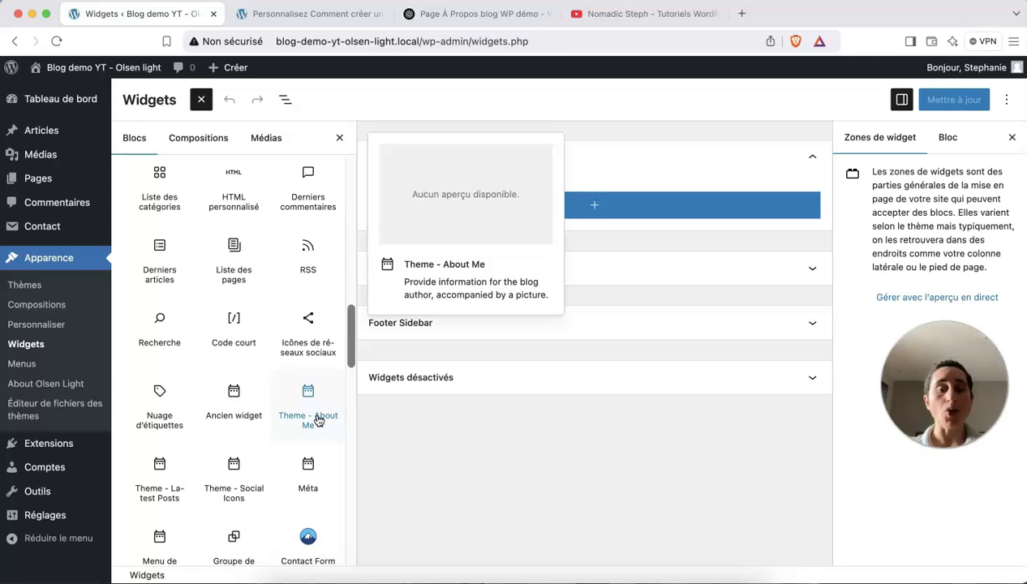
Insert the Theme - About Me widget into the Blog area and title it A propos.
click(316, 420)
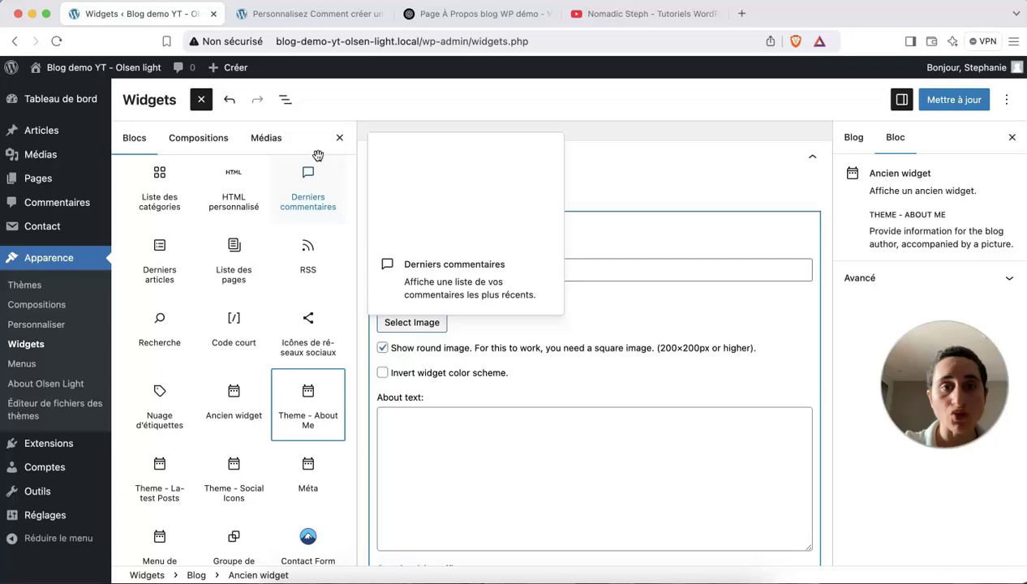
click(340, 139)
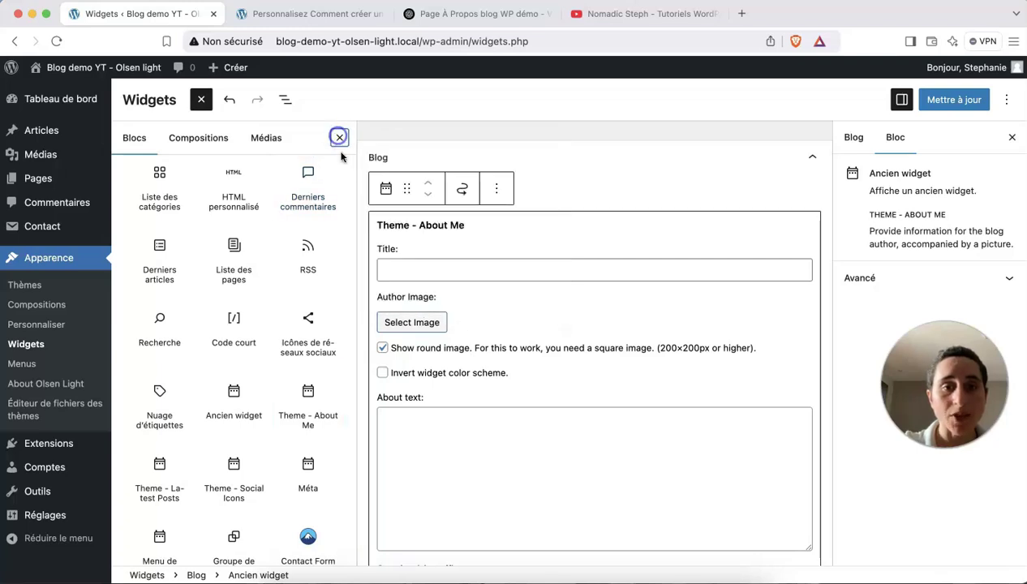
click(410, 275)
text(A propos)
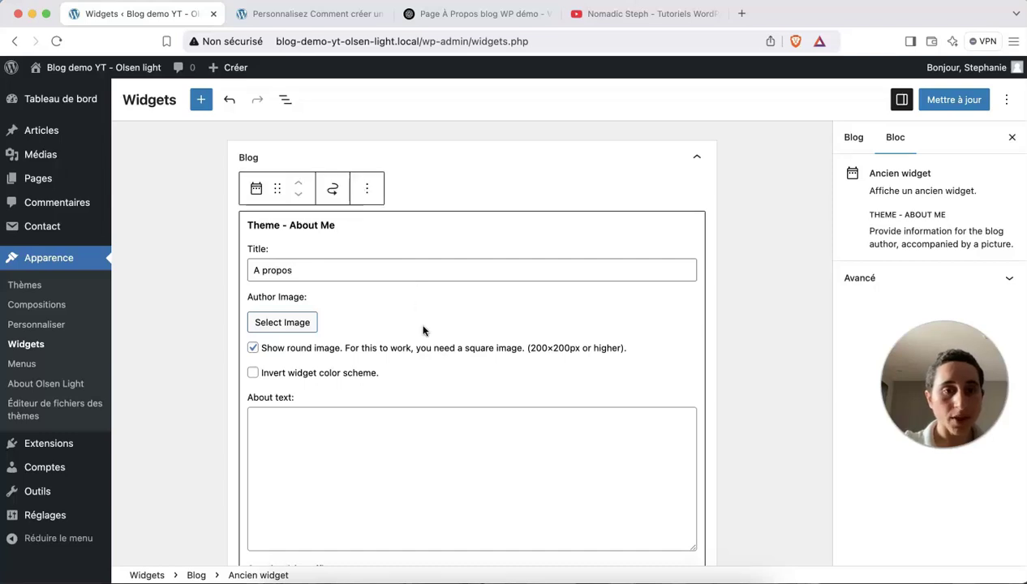
Pick the first portrait photo from the media library as the author image.
click(303, 325)
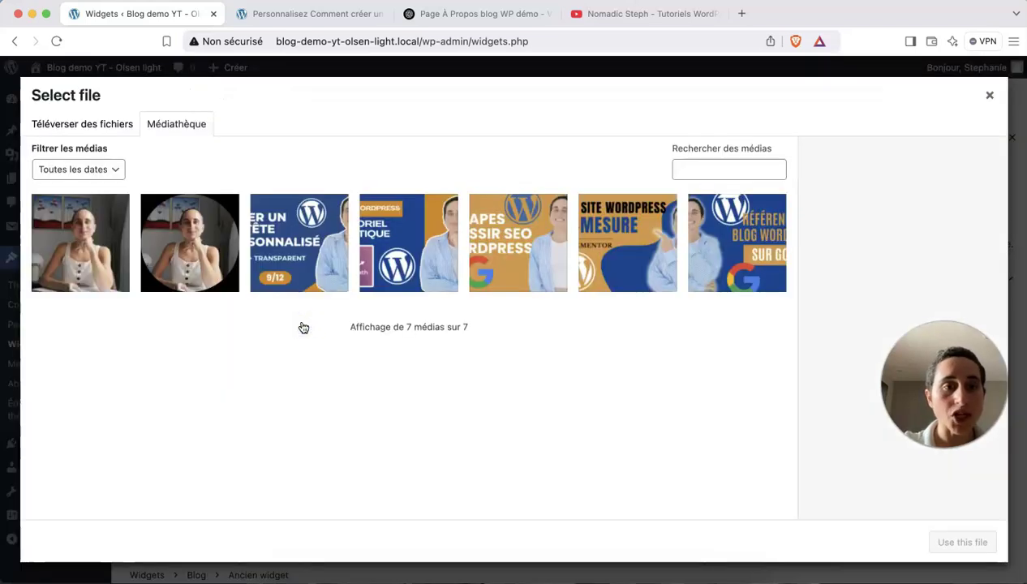
click(84, 254)
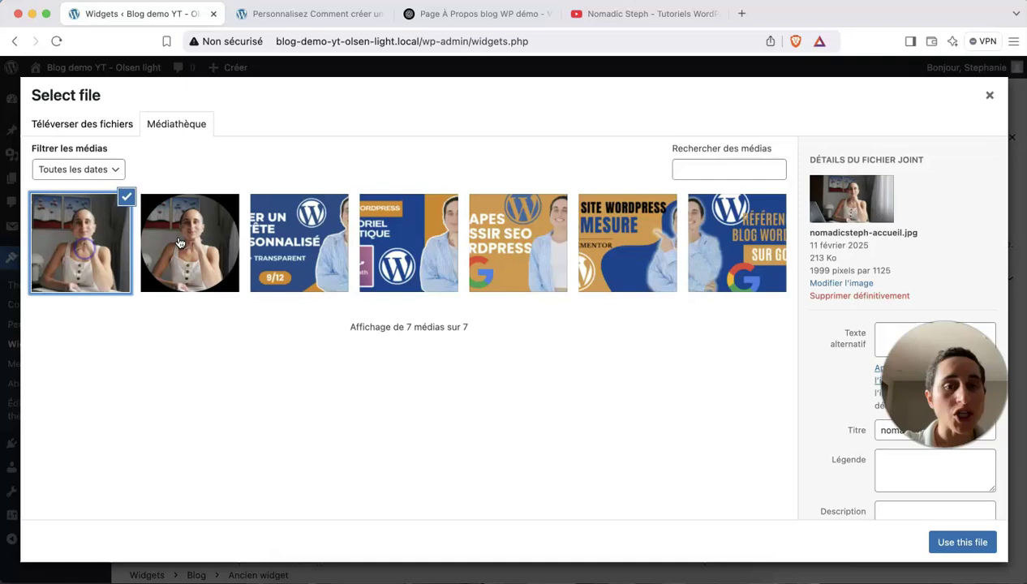
click(962, 543)
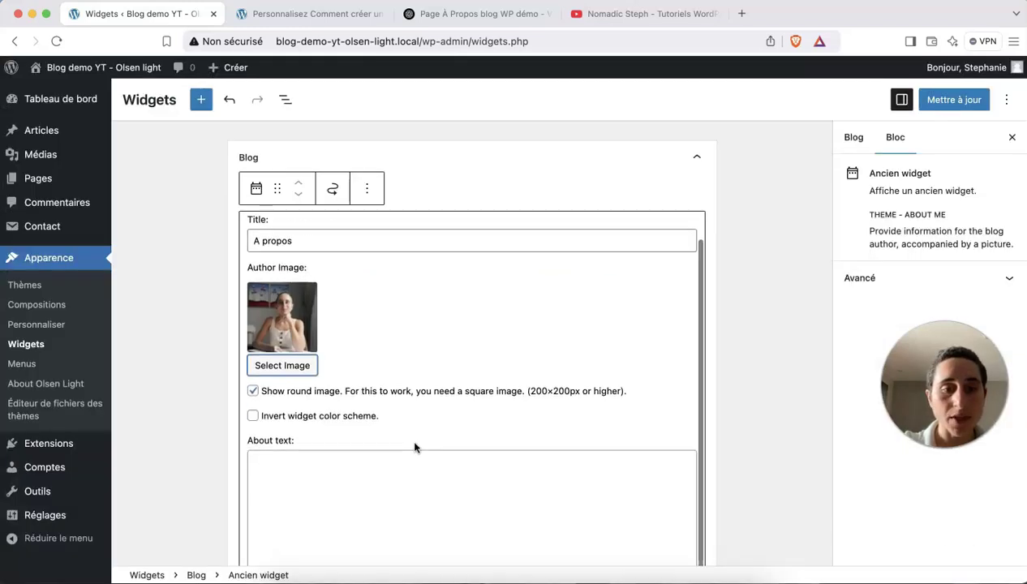
scroll(415, 446, down, 2)
click(377, 462)
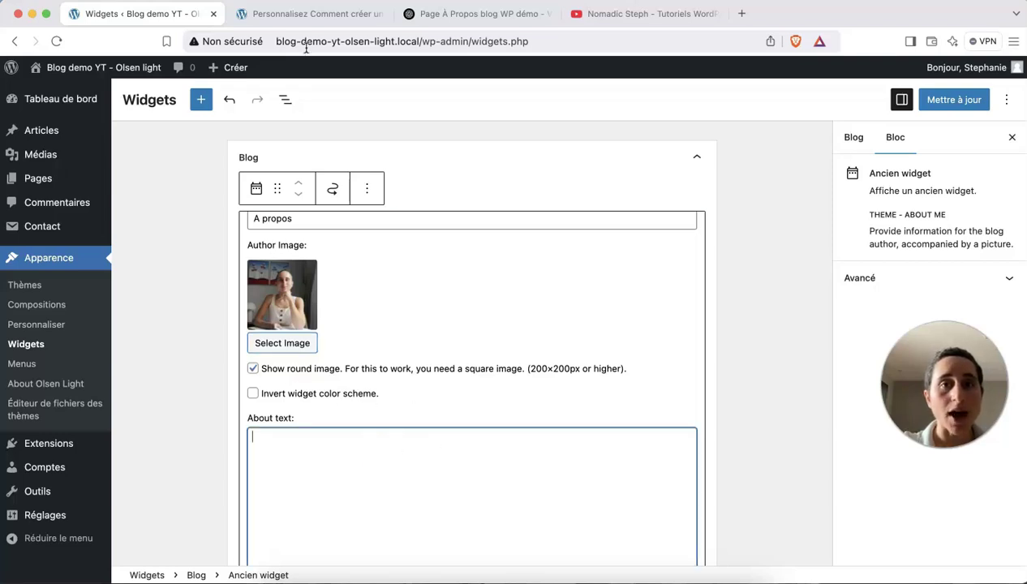
Copy the 'Je m'appelle…' paragraph from the ChatGPT draft into the widget's About text.
click(463, 13)
scroll(511, 221, up, 20)
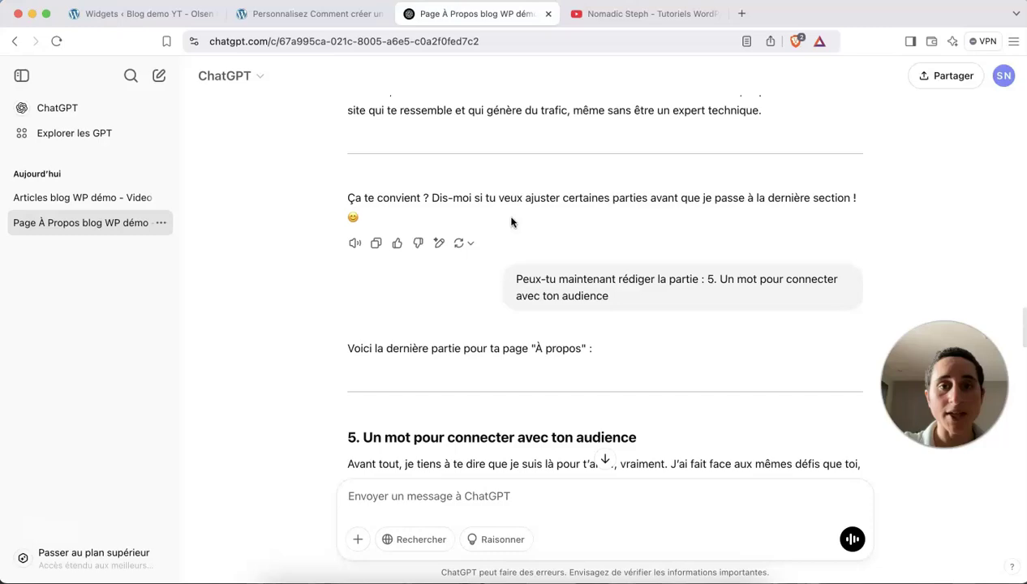
scroll(511, 221, up, 10)
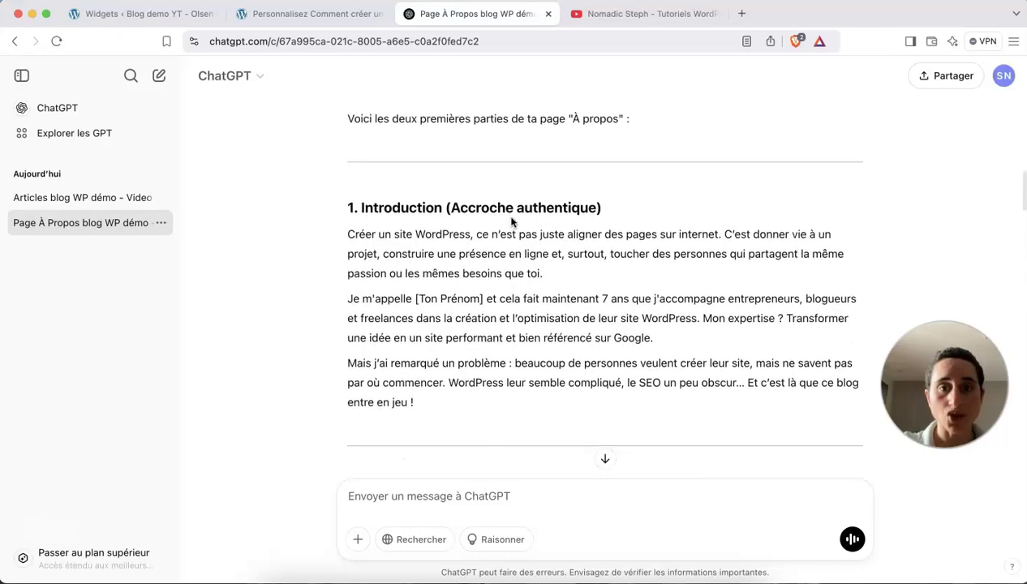
scroll(511, 221, down, 1)
scroll(511, 221, down, 2)
drag(673, 242, 331, 209)
key(super+c)
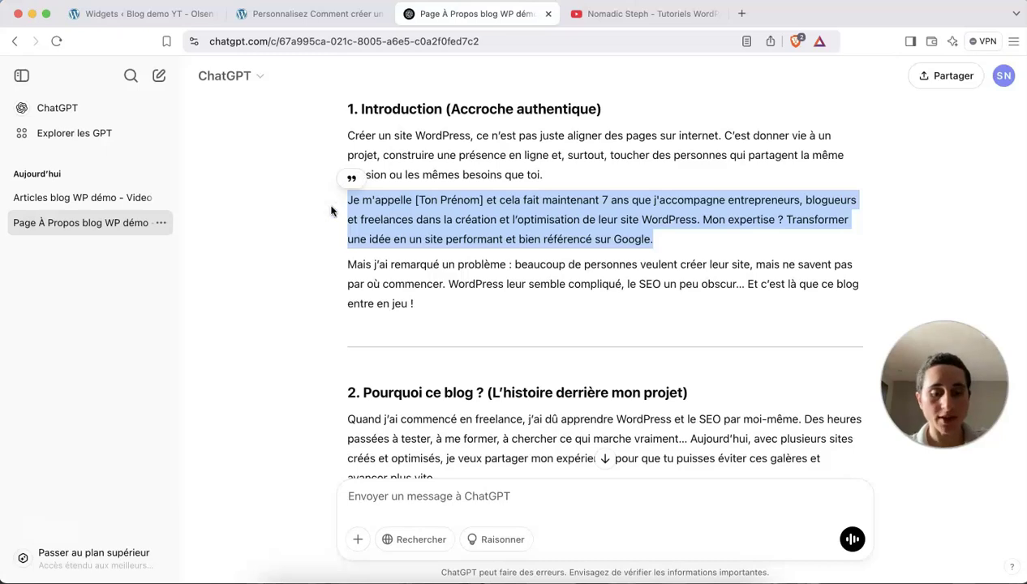
click(178, 16)
click(323, 439)
key(super+v)
scroll(323, 438, down, 2)
click(618, 361)
Add a blank line before 'Mon expertise ?' and replace [Ton Prénom] with the author's first name.
key(Return)
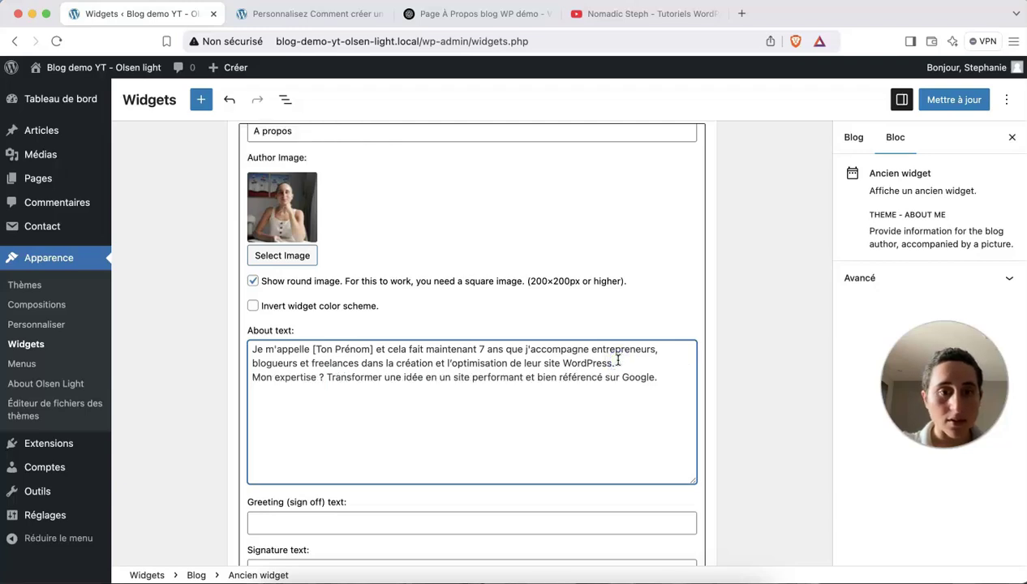
key(Return)
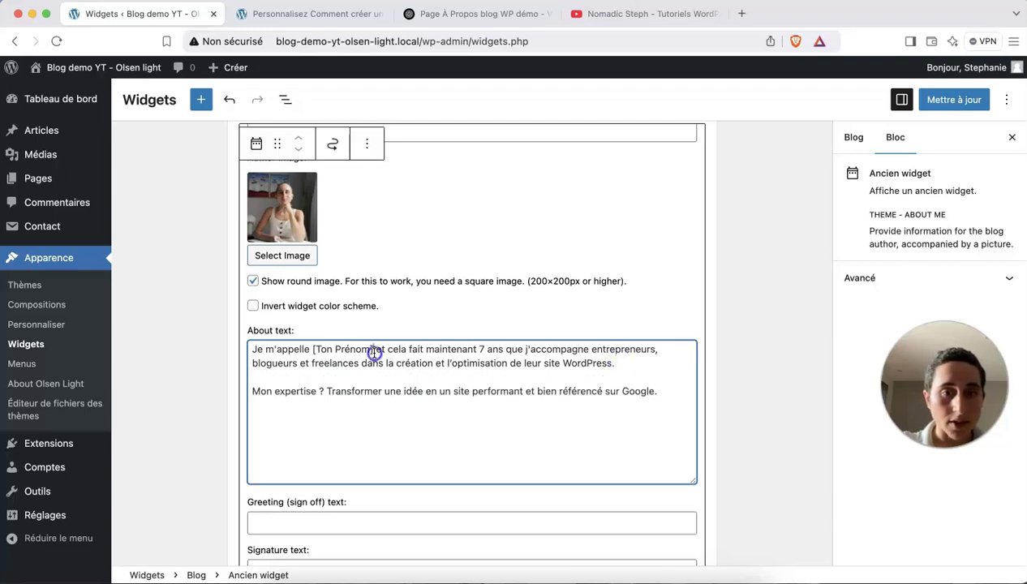
drag(378, 352, 311, 351)
text(Stéphanie)
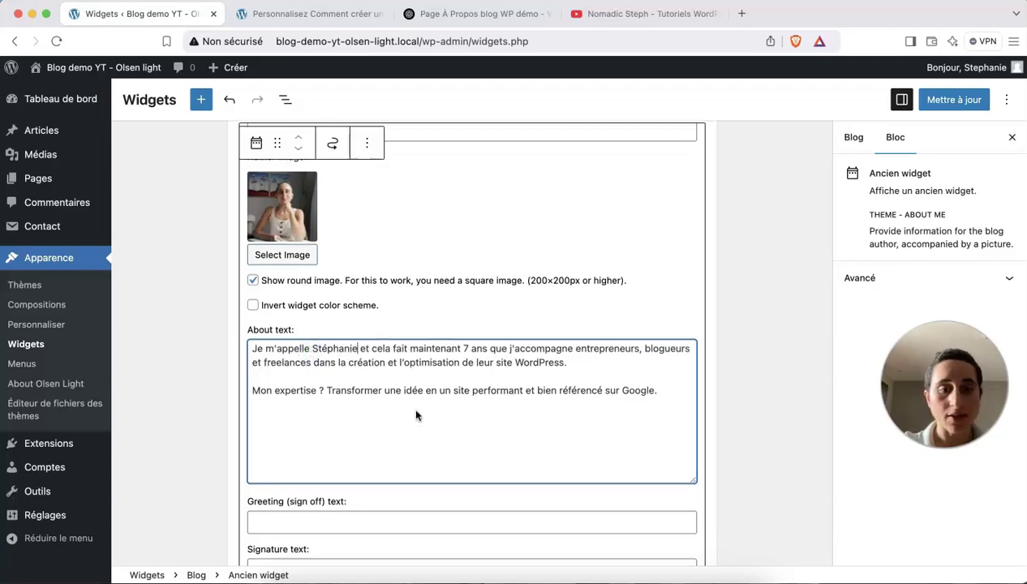
scroll(412, 409, down, 3)
Set the About Me widget's greeting to 'À très vite'.
click(367, 392)
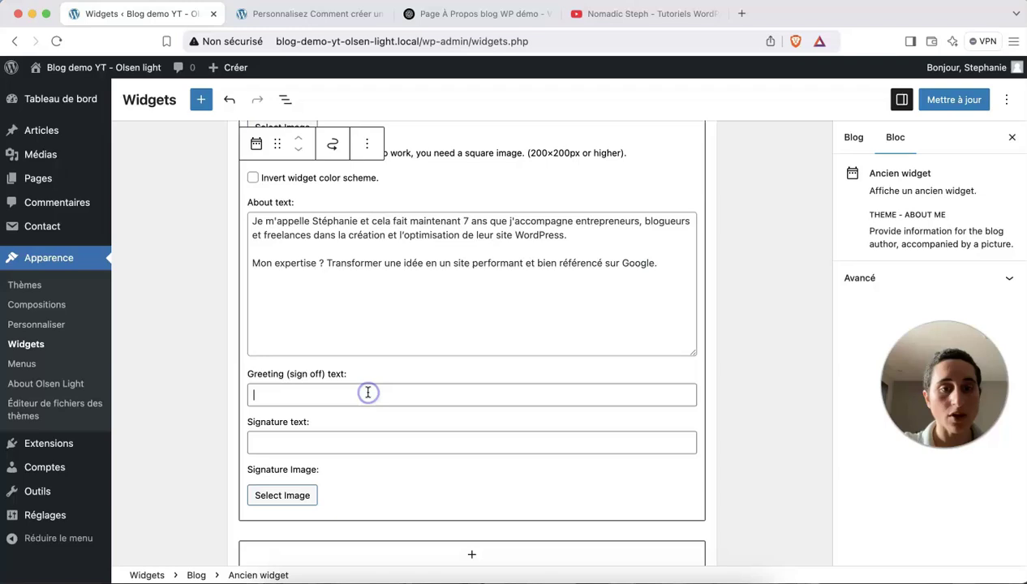
text(A)
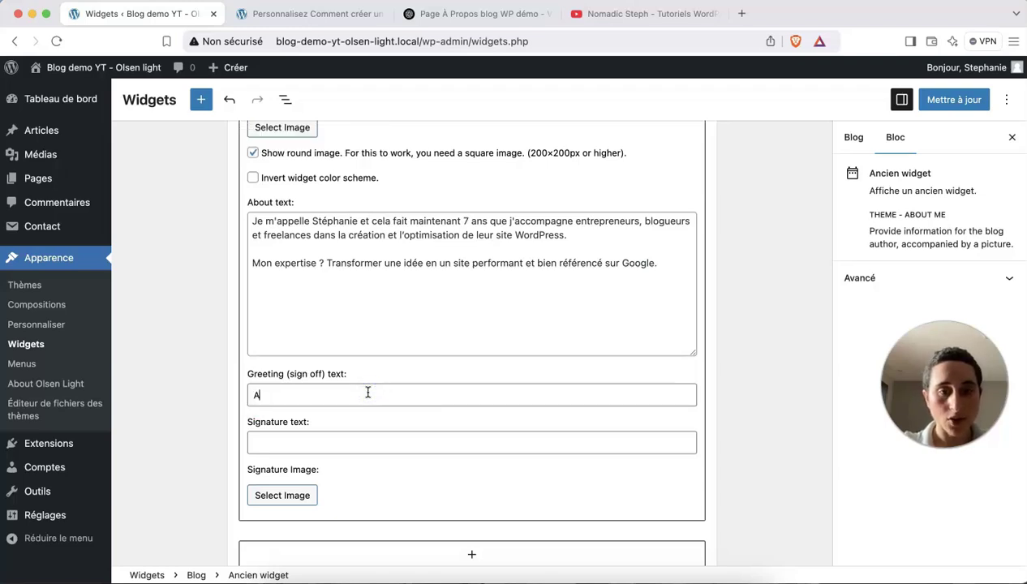
click(261, 356)
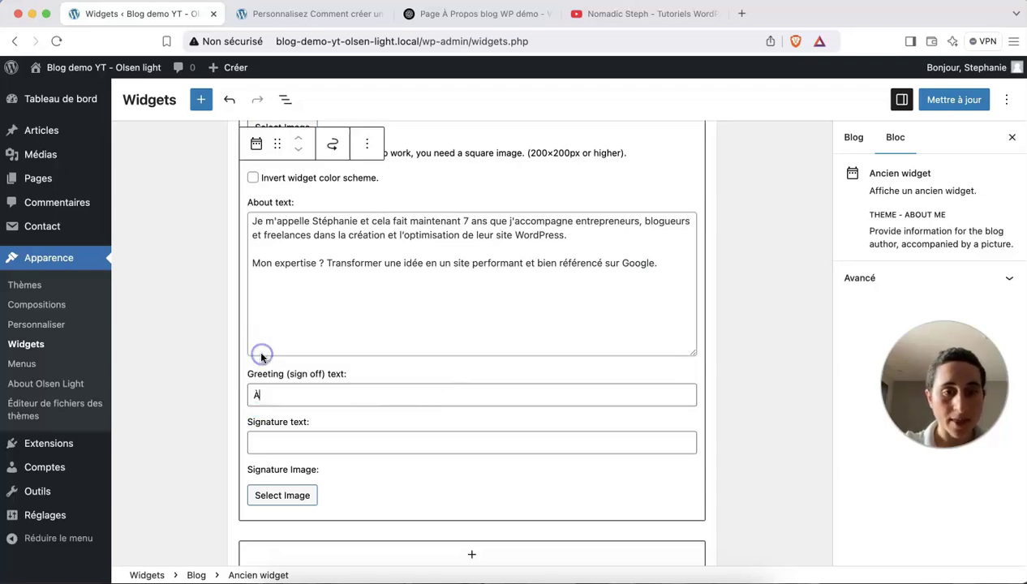
text(très vite)
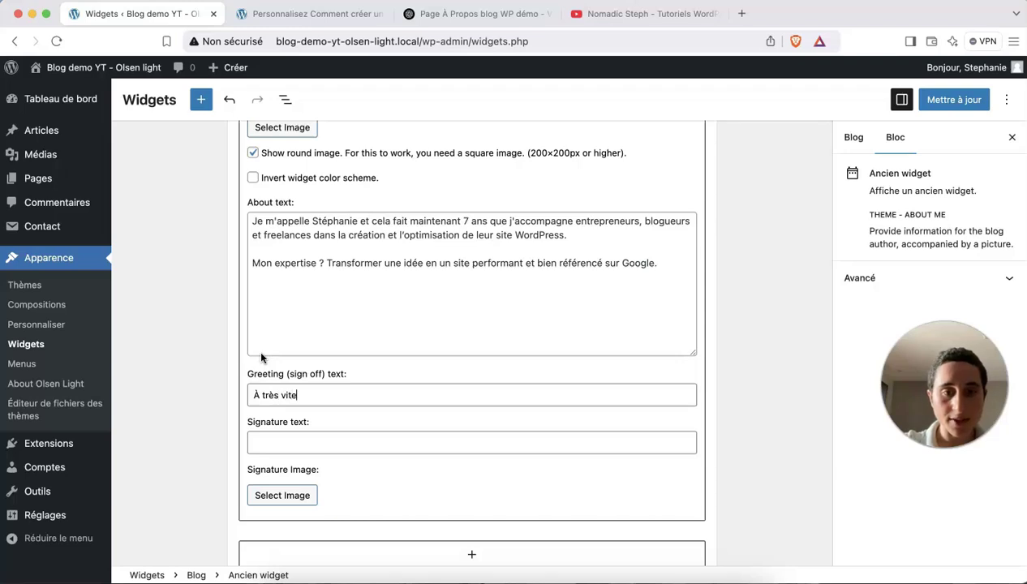
Enter the author's first name as the signature and save the widgets with Mettre à jour.
click(274, 445)
text(S)
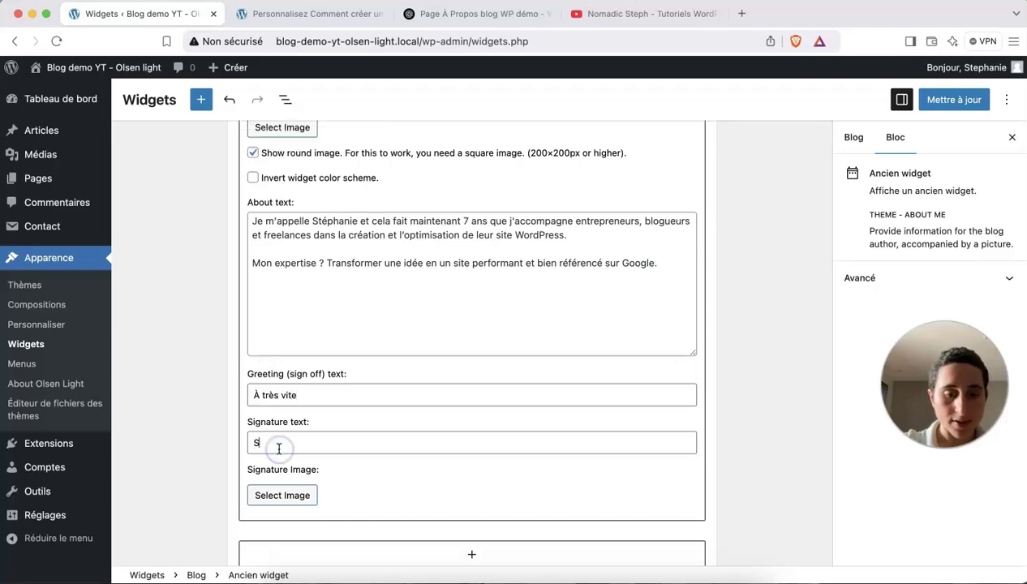
text(tephanie)
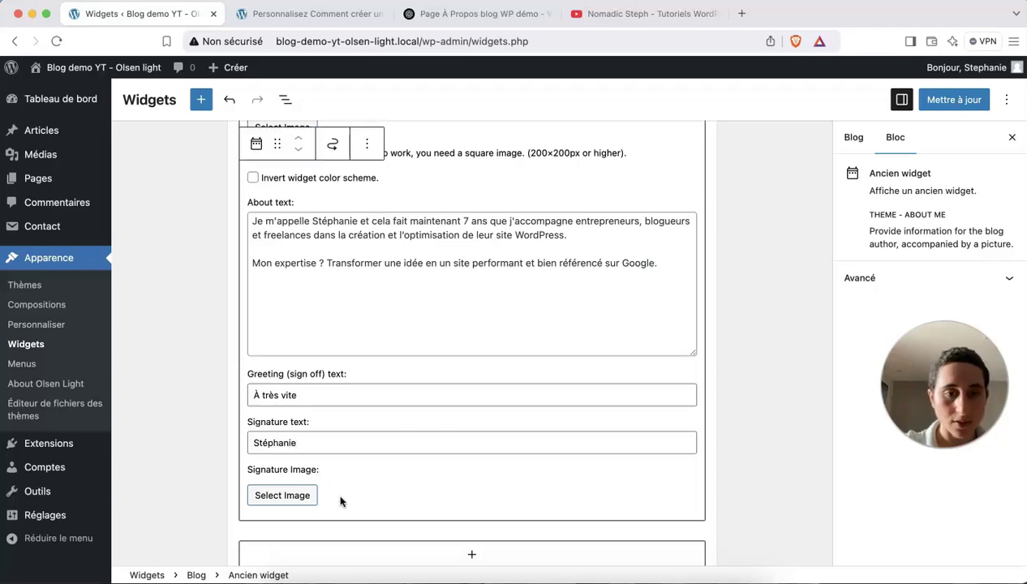
scroll(313, 478, down, 2)
scroll(313, 479, up, 6)
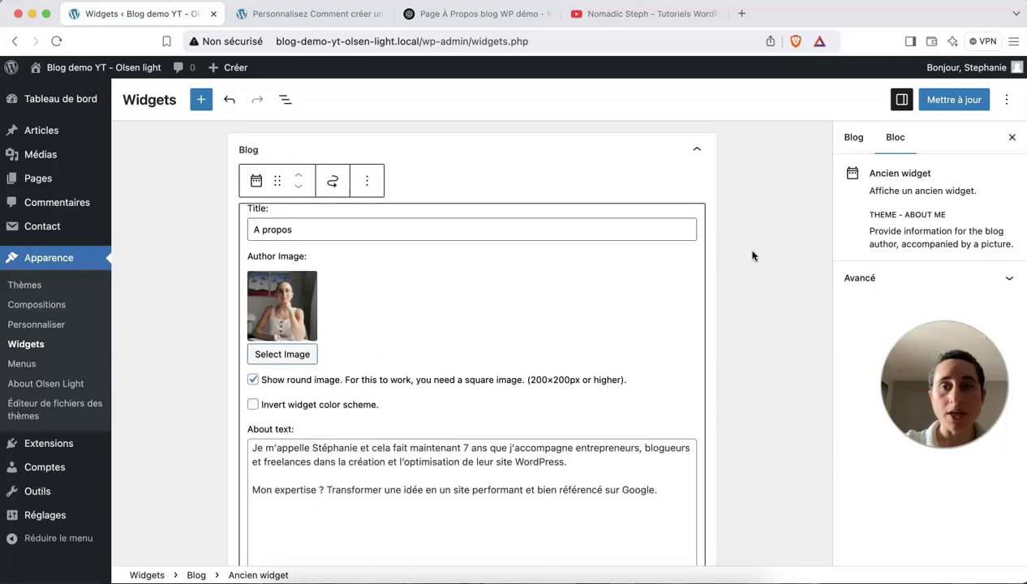
click(954, 103)
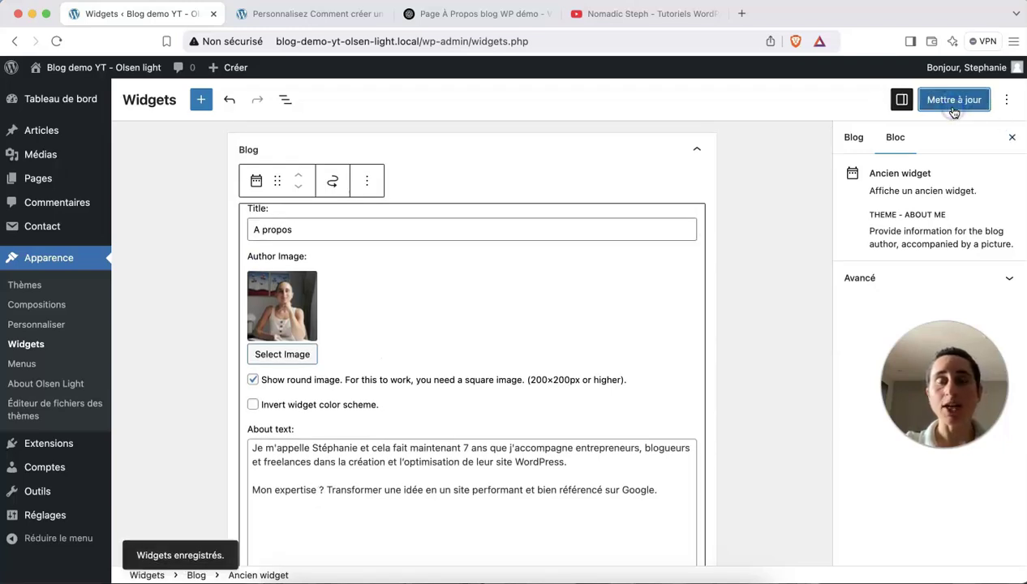
Reload the Customizer preview and exit to the live blog to see the A propos sidebar.
click(333, 15)
scroll(274, 72, up, 10)
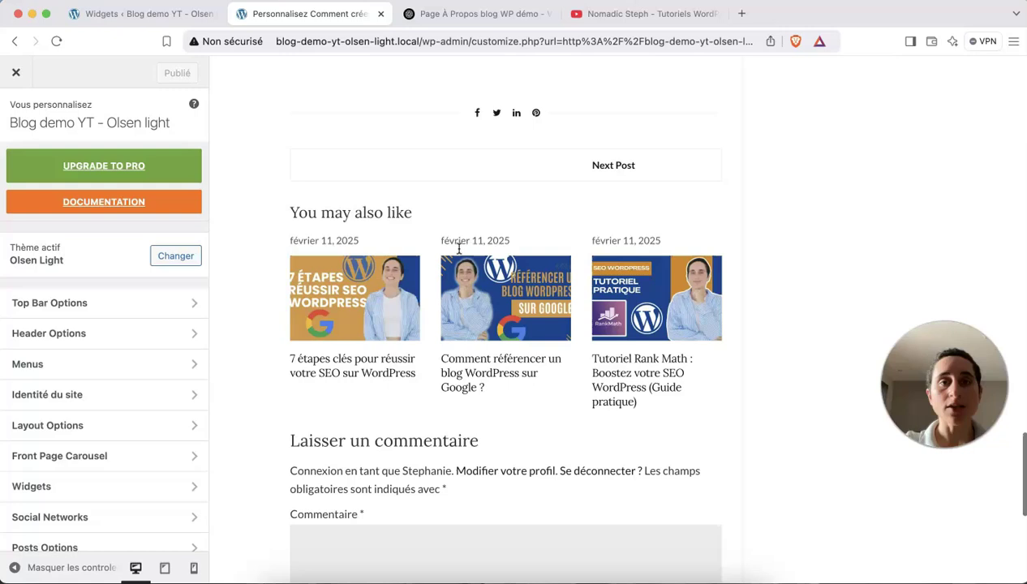
click(56, 40)
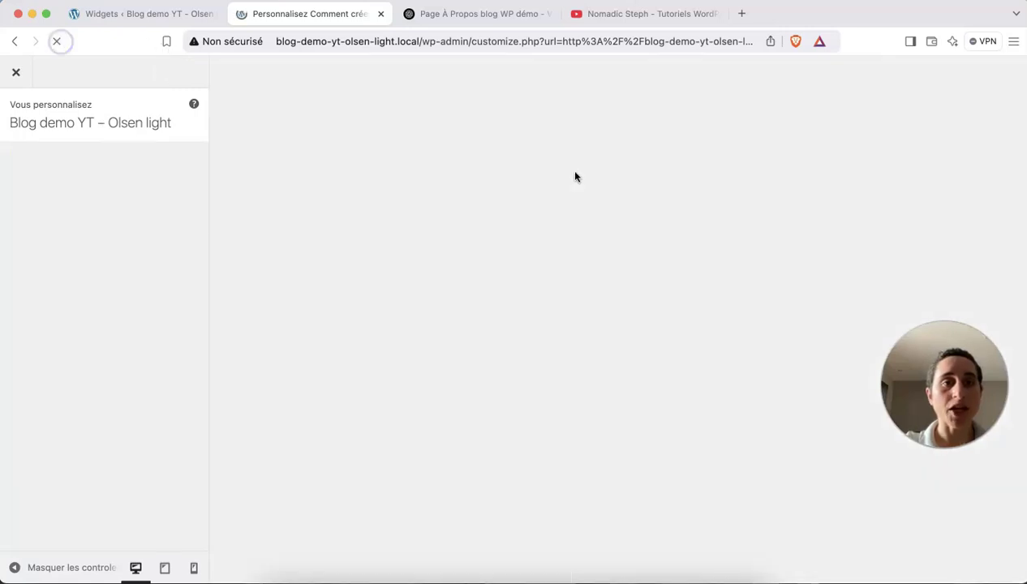
click(22, 75)
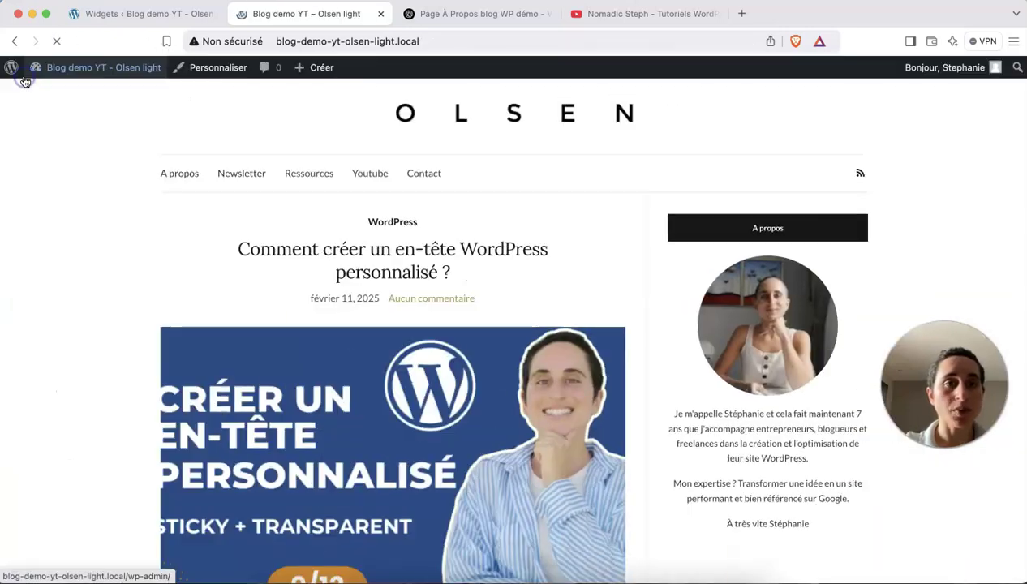
scroll(584, 244, down, 1)
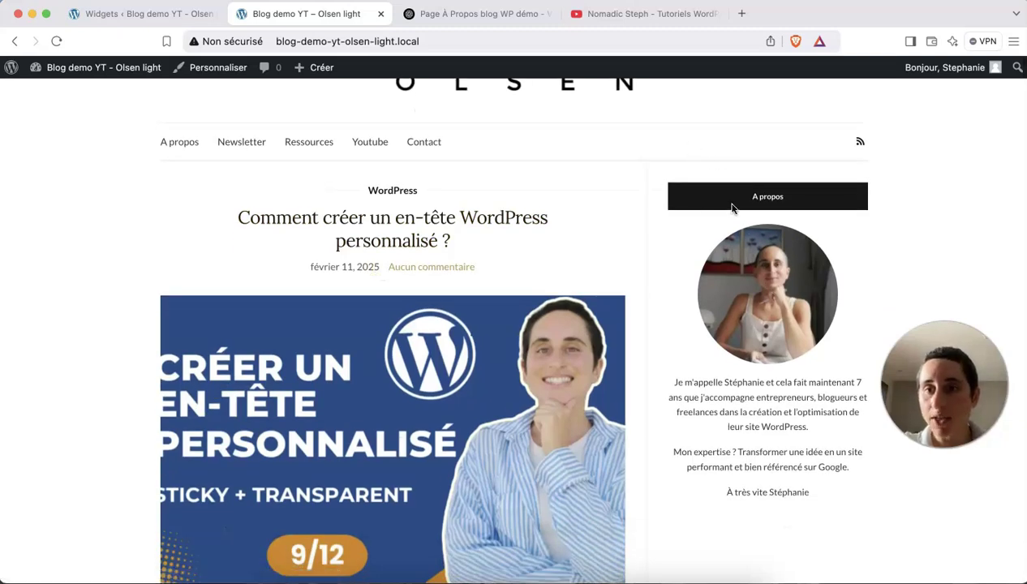
Compare the About Me widget in the editor with the round photo and sign-off on the live blog.
click(178, 15)
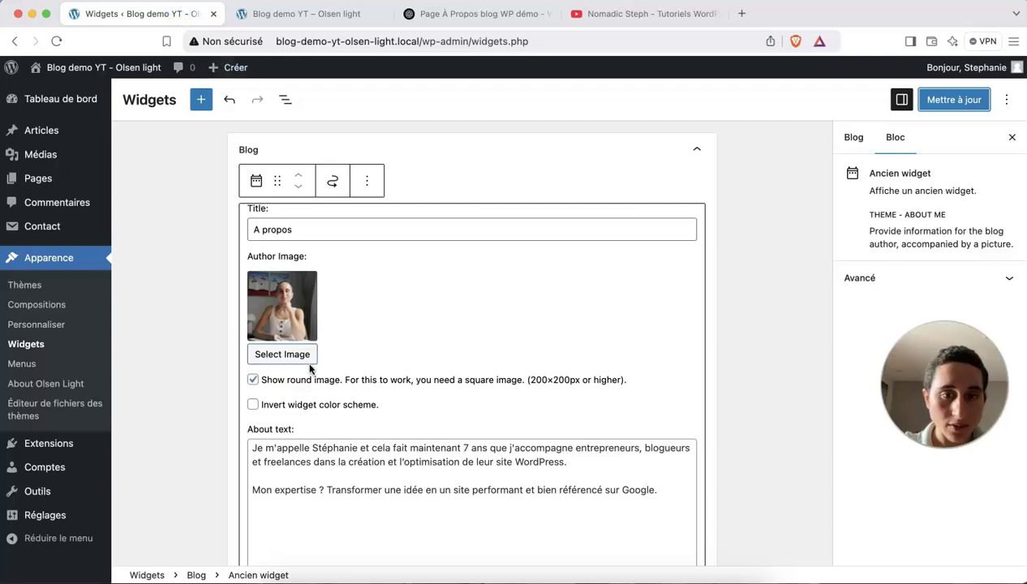
mouse_move(295, 321)
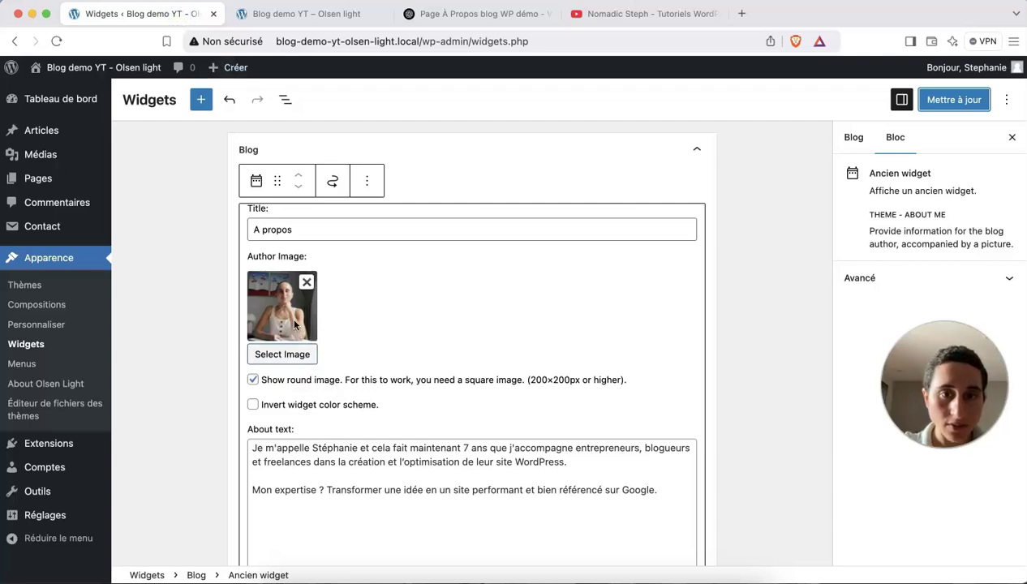
scroll(596, 360, down, 5)
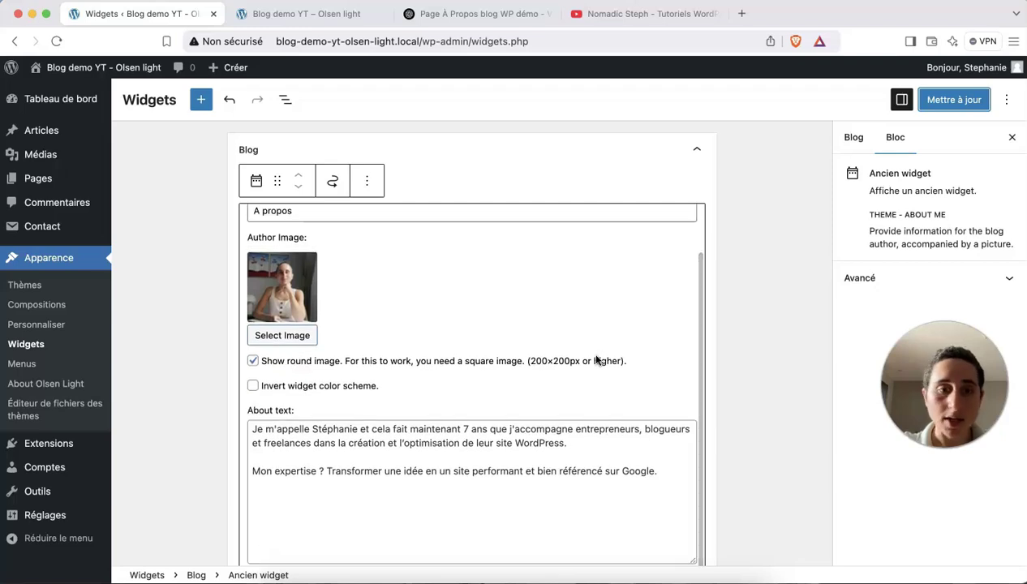
scroll(596, 360, down, 1)
scroll(406, 136, up, 2)
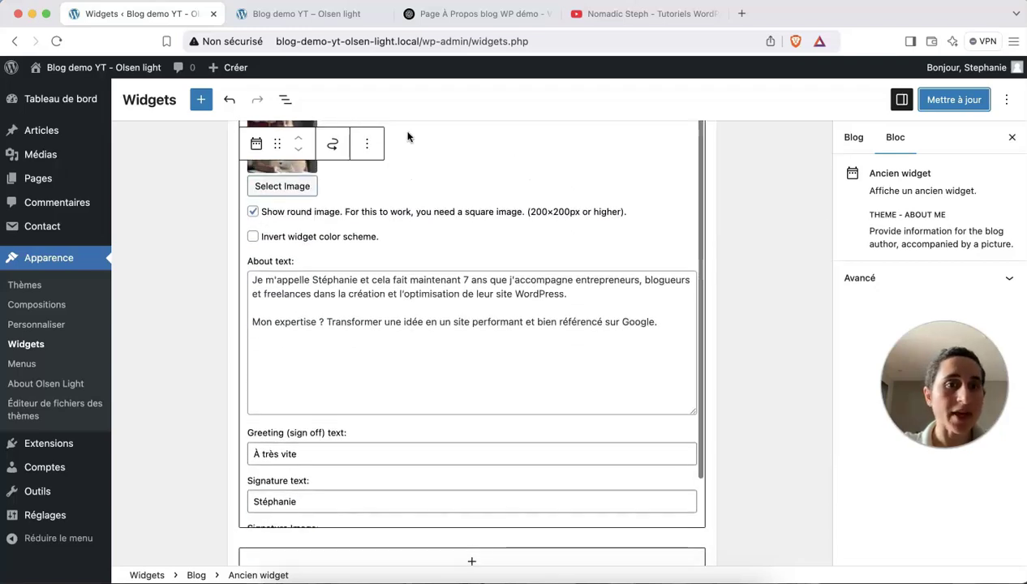
click(273, 14)
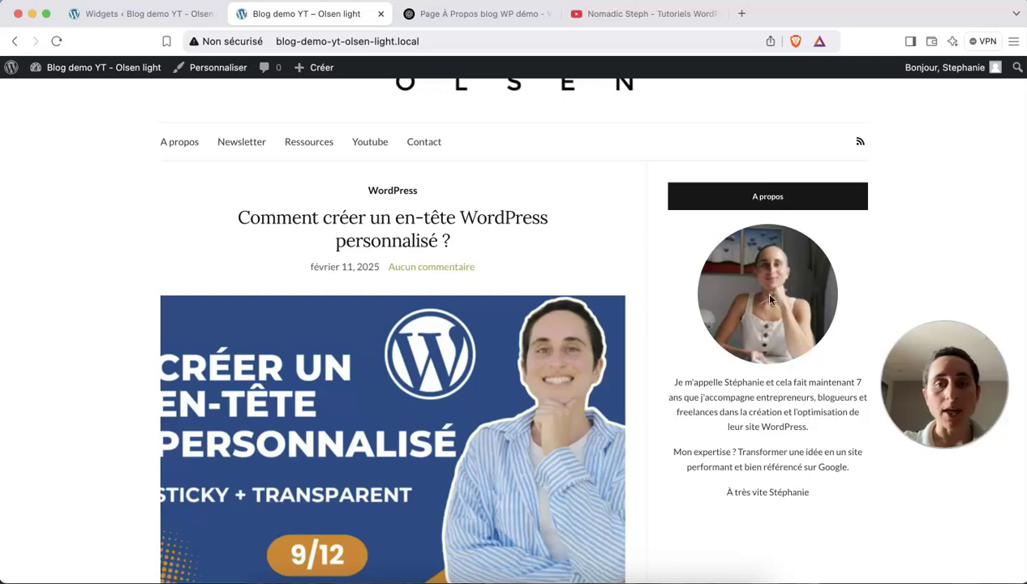
scroll(756, 449, down, 3)
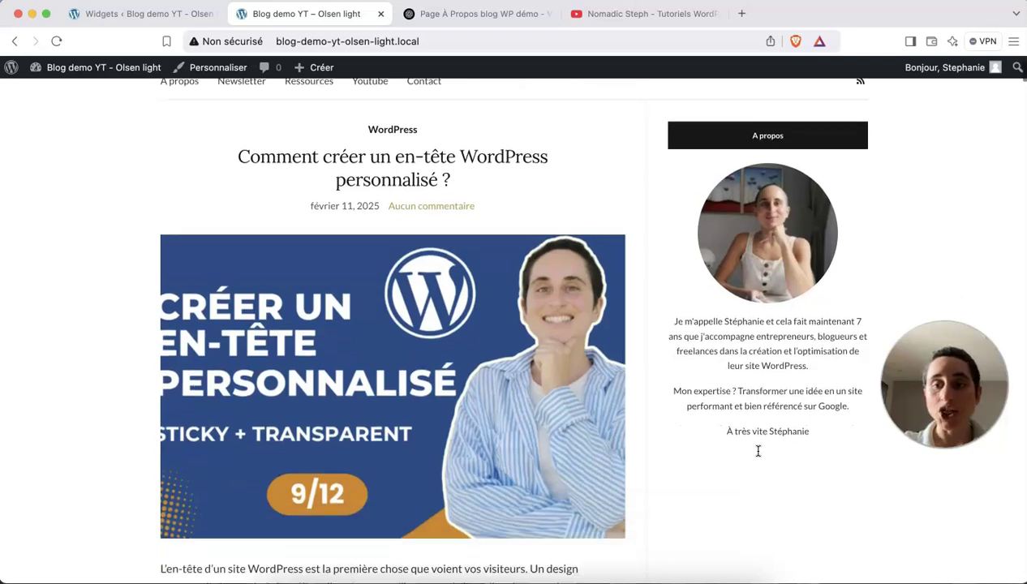
Add a comma after 'À très vite' in the greeting and save the widgets.
click(145, 20)
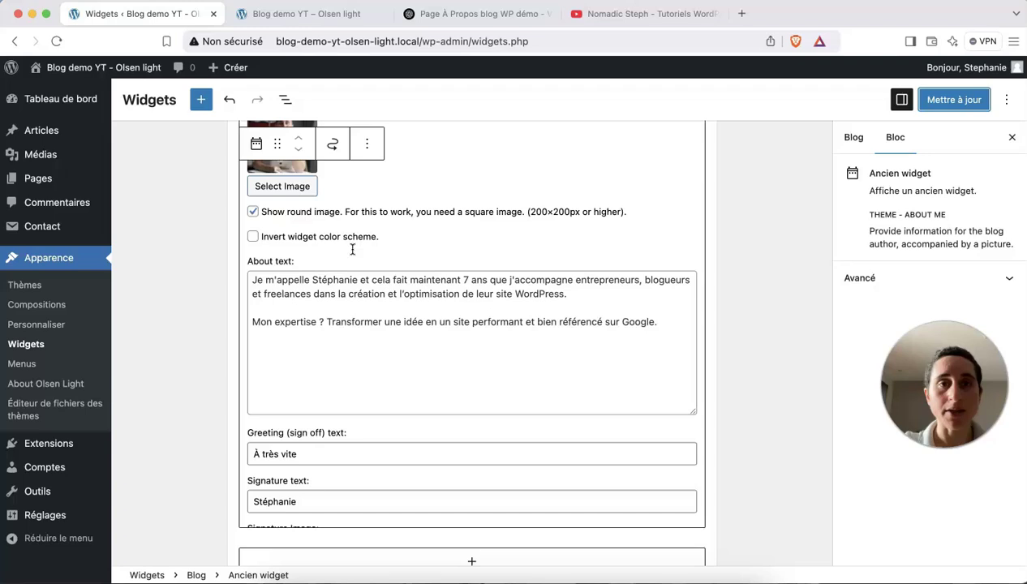
click(339, 13)
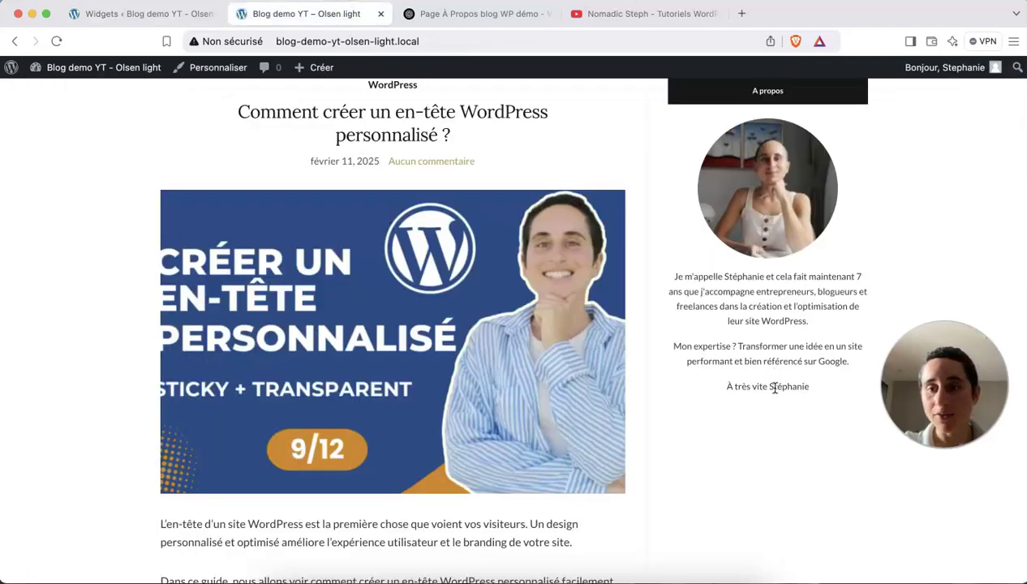
click(169, 15)
click(309, 454)
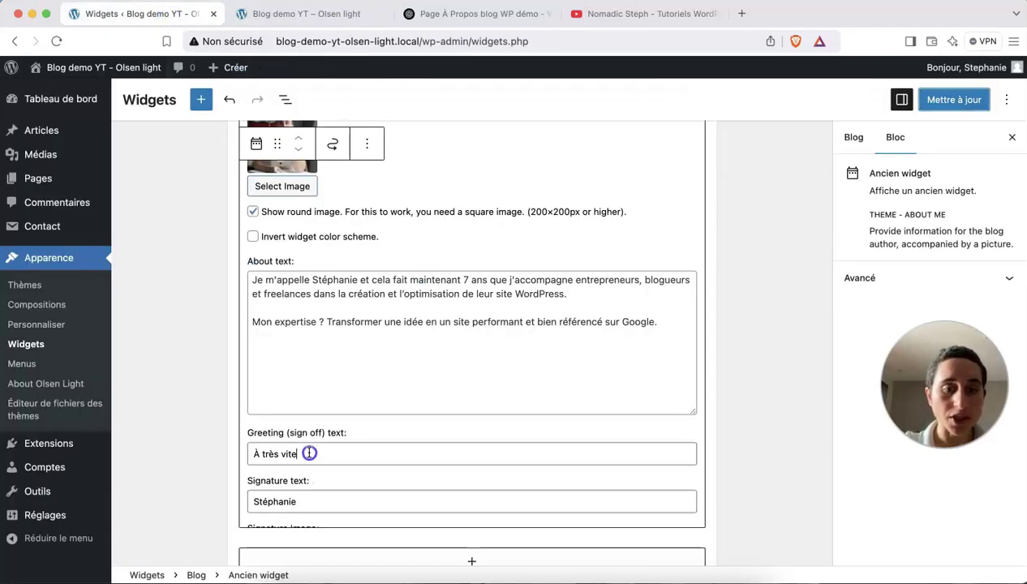
text(,)
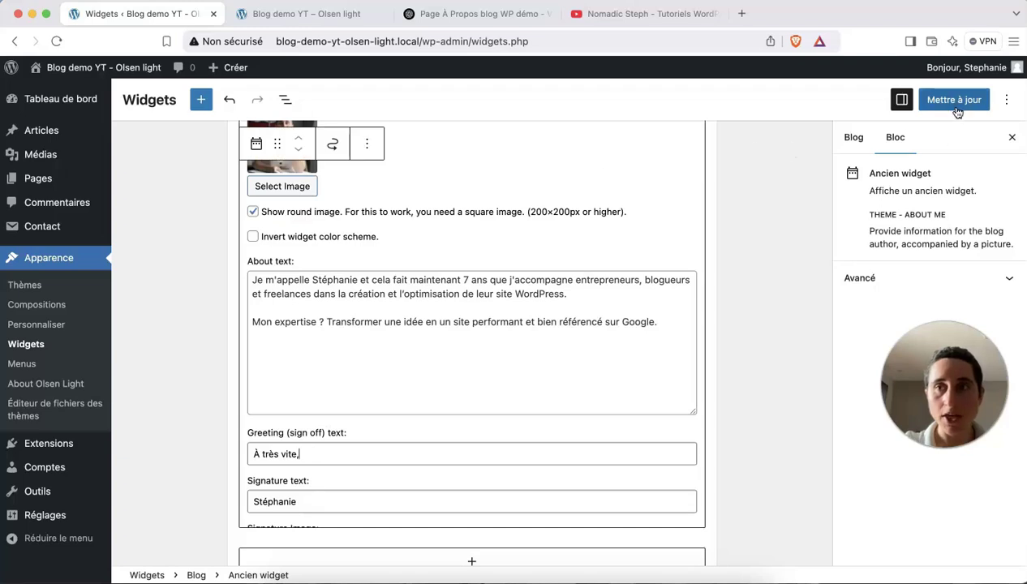
click(957, 108)
click(308, 14)
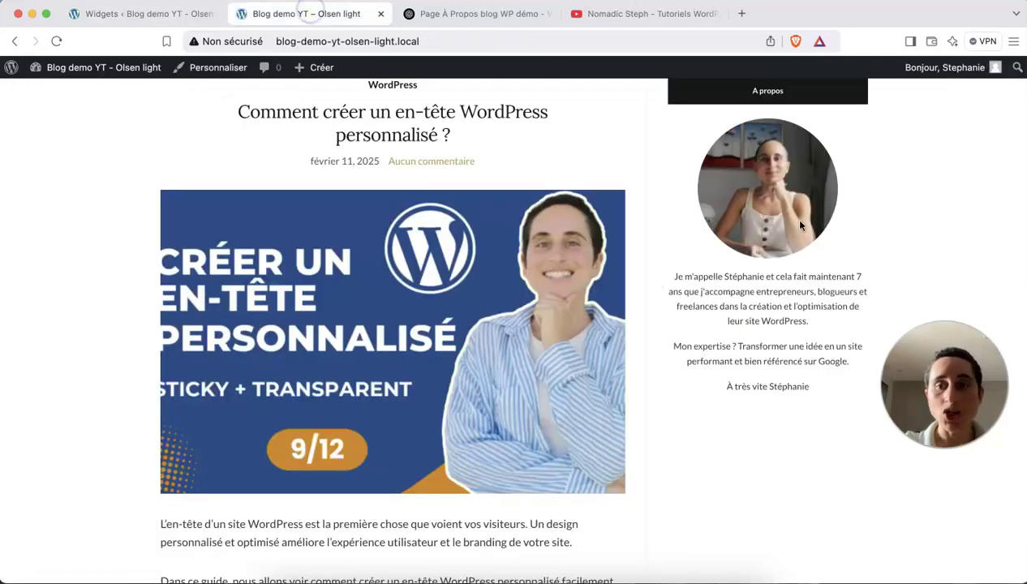
Review the updated sidebar on the live blog, then return to the widget editor.
scroll(733, 467, up, 1)
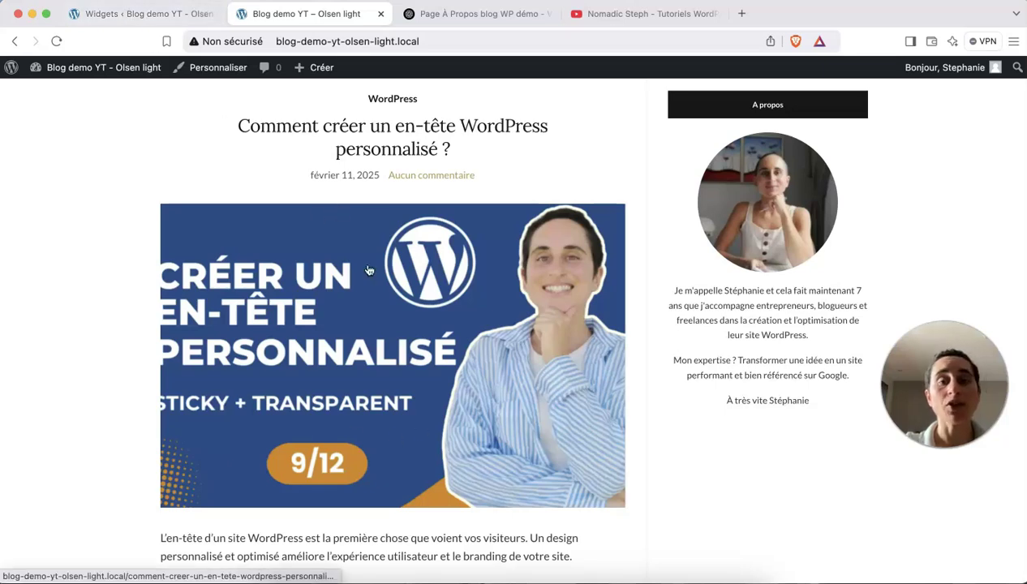
scroll(427, 372, up, 1)
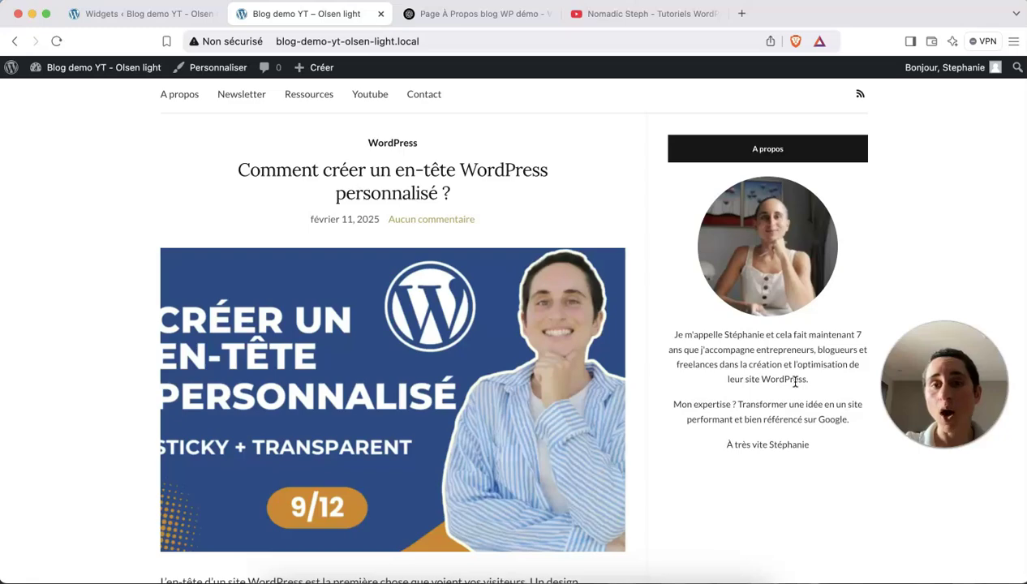
scroll(795, 381, down, 5)
scroll(795, 381, up, 5)
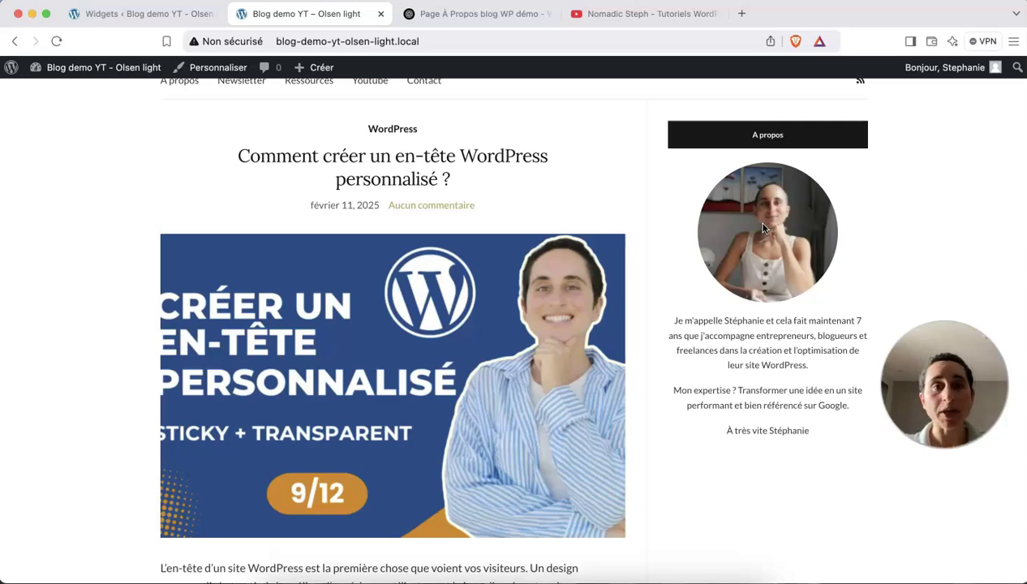
click(174, 14)
Open the full block library for the Blog area and scroll to Theme - Latest Posts and Social Icons.
scroll(393, 284, down, 5)
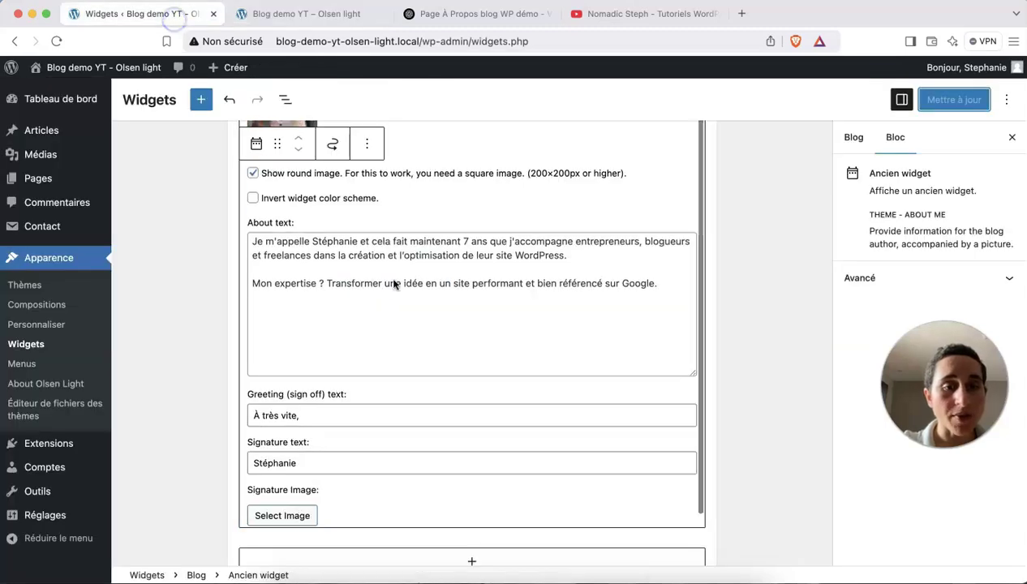
scroll(393, 284, down, 1)
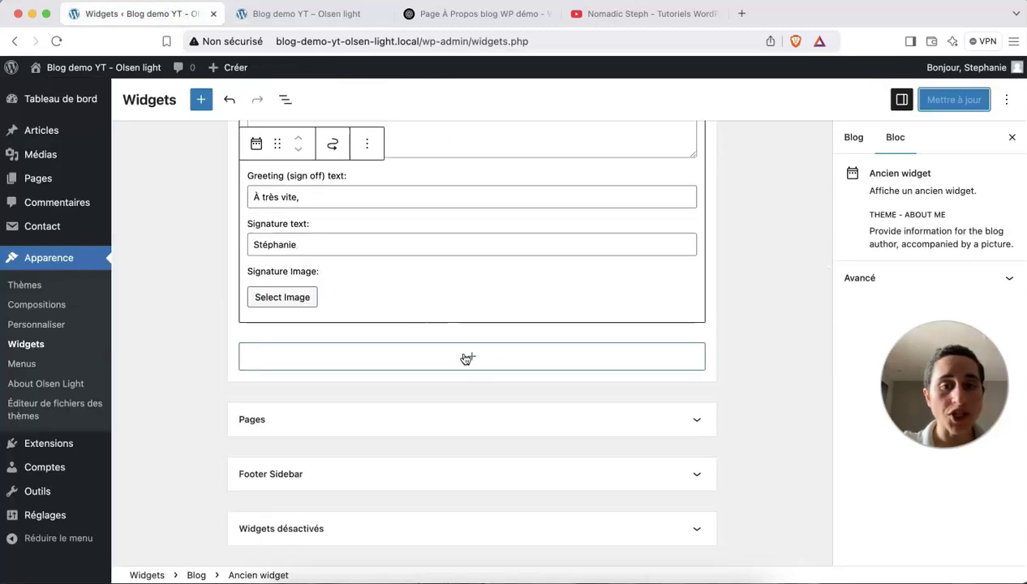
click(466, 358)
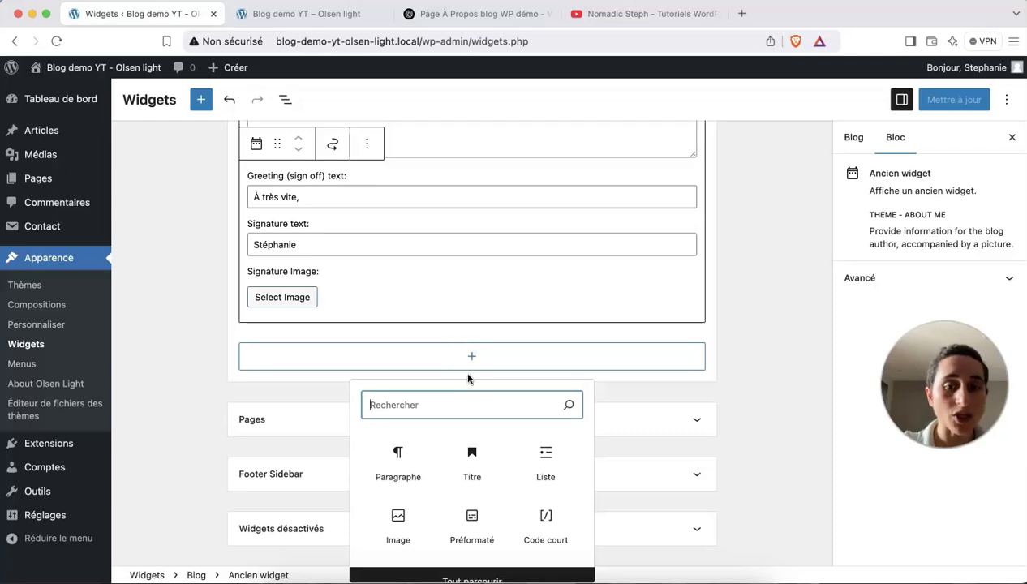
click(203, 100)
click(202, 101)
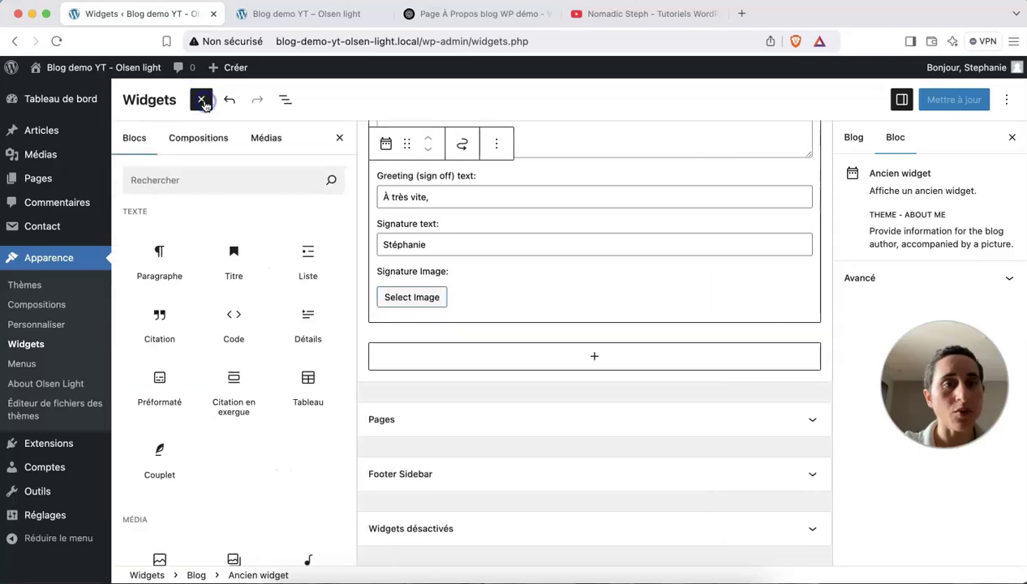
scroll(259, 305, down, 10)
scroll(259, 305, down, 7)
scroll(260, 304, up, 3)
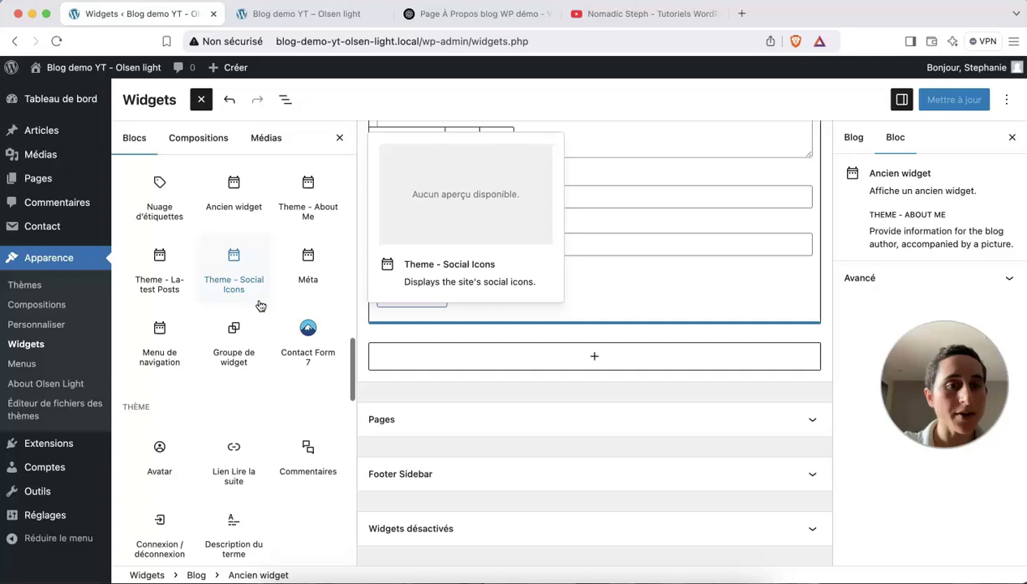
Insert Theme - Latest Posts titled 'Derniers articles', leaving the category unset to show all posts.
click(160, 280)
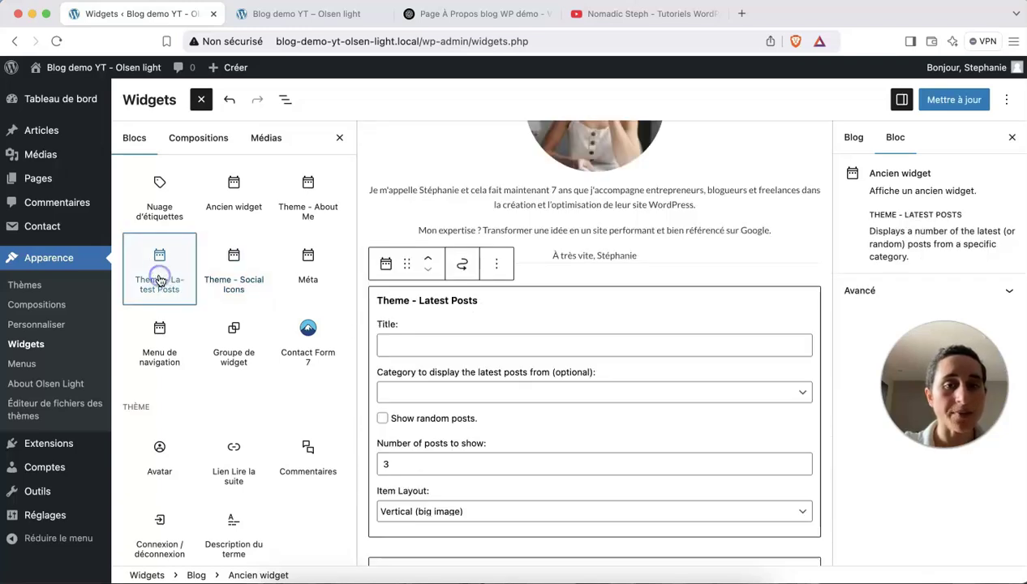
click(430, 355)
text(Derniers art)
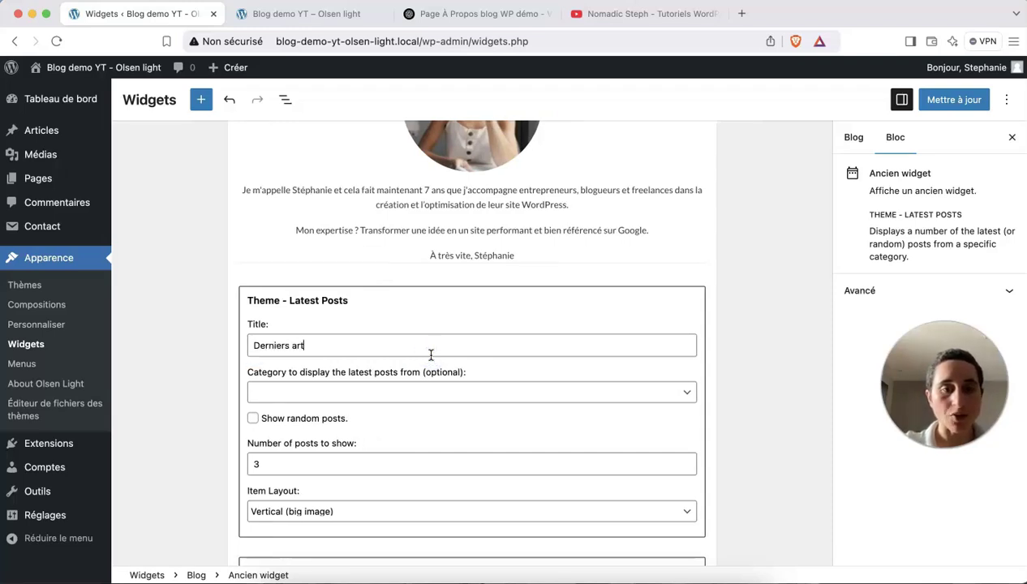
text(icles)
click(430, 392)
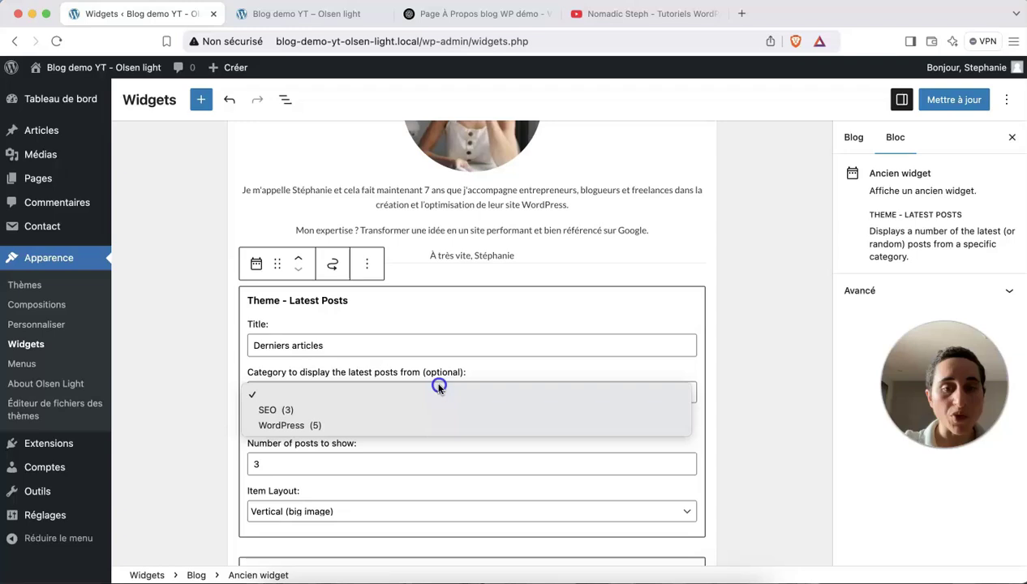
click(435, 398)
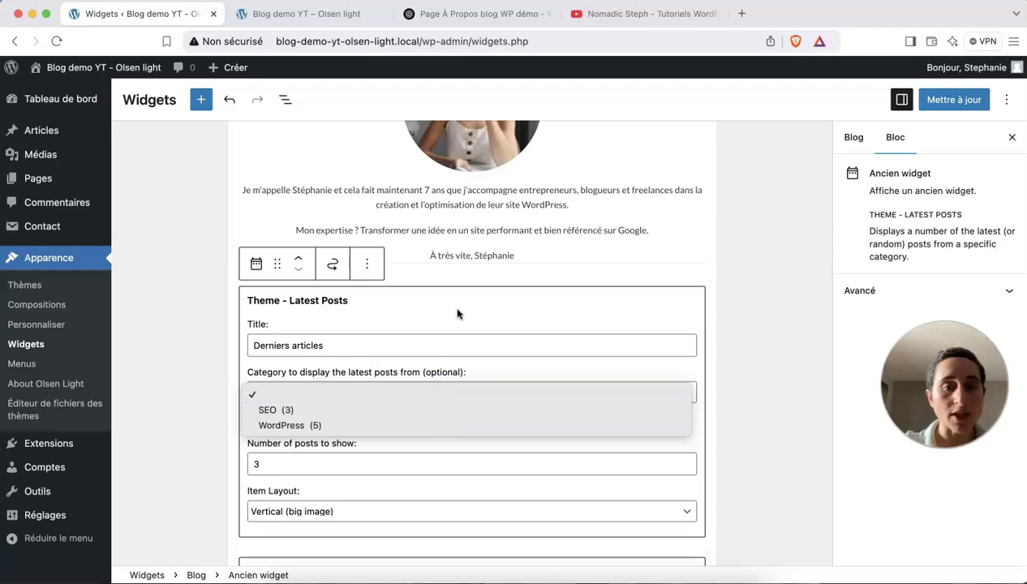
Set Item Layout to Horizontal (small image) and save the sidebar widgets.
scroll(446, 430, down, 1)
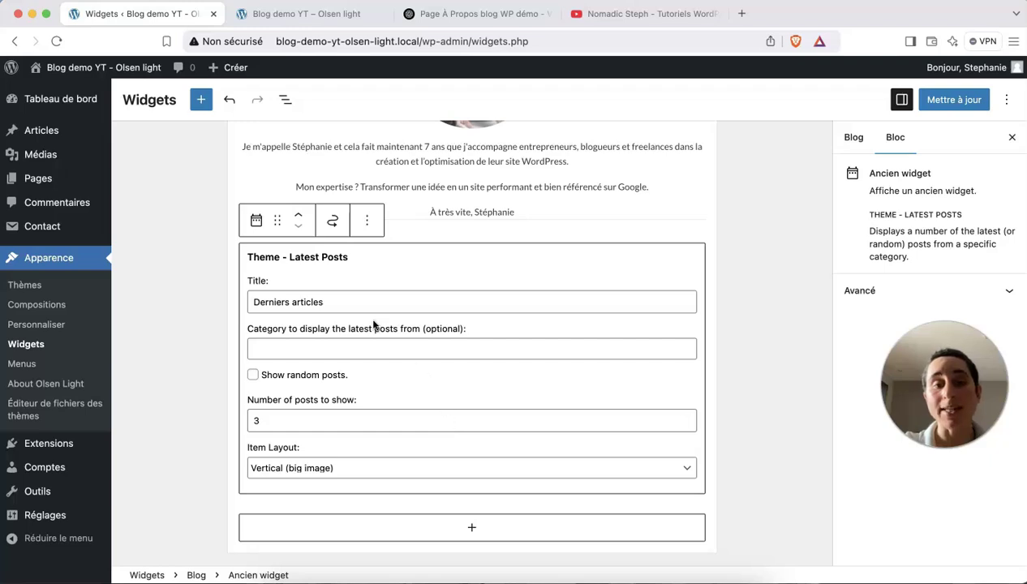
scroll(411, 382, down, 2)
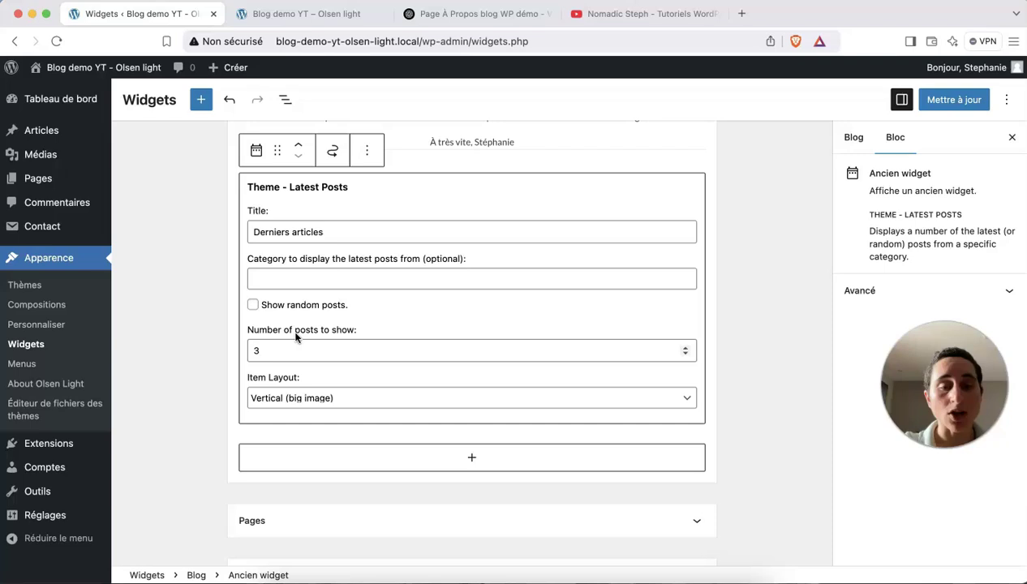
click(315, 405)
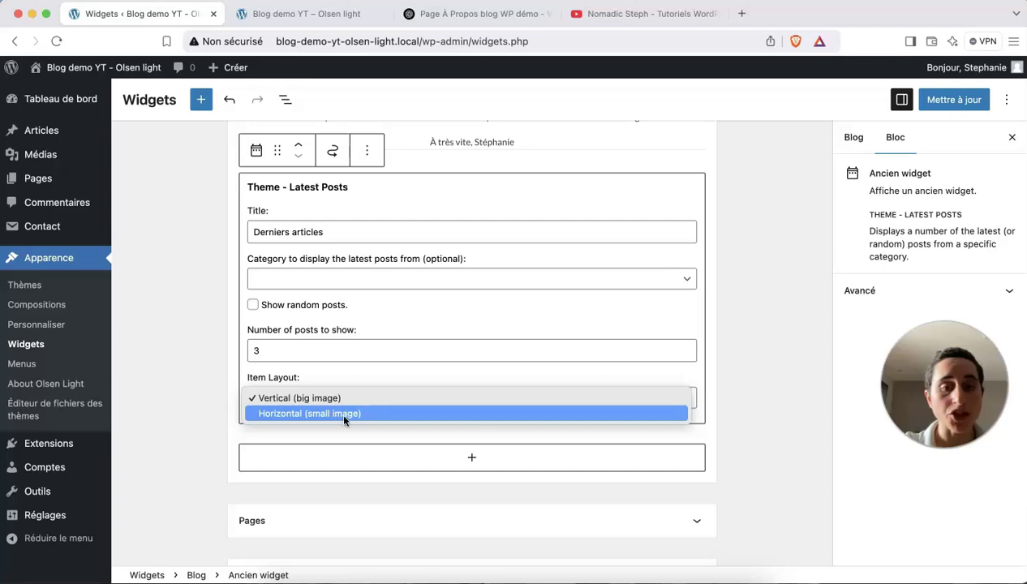
click(344, 415)
scroll(347, 417, down, 1)
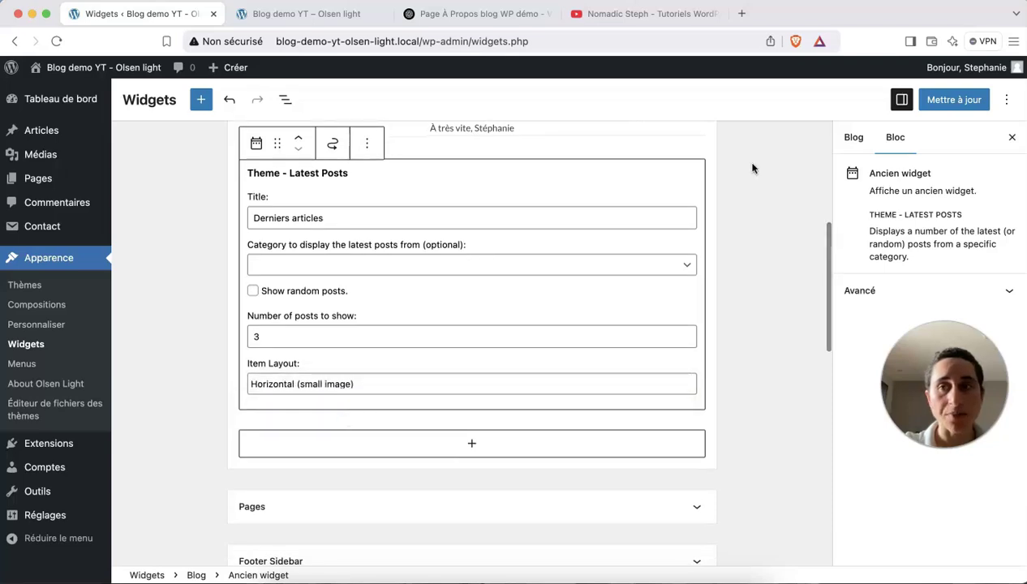
click(957, 101)
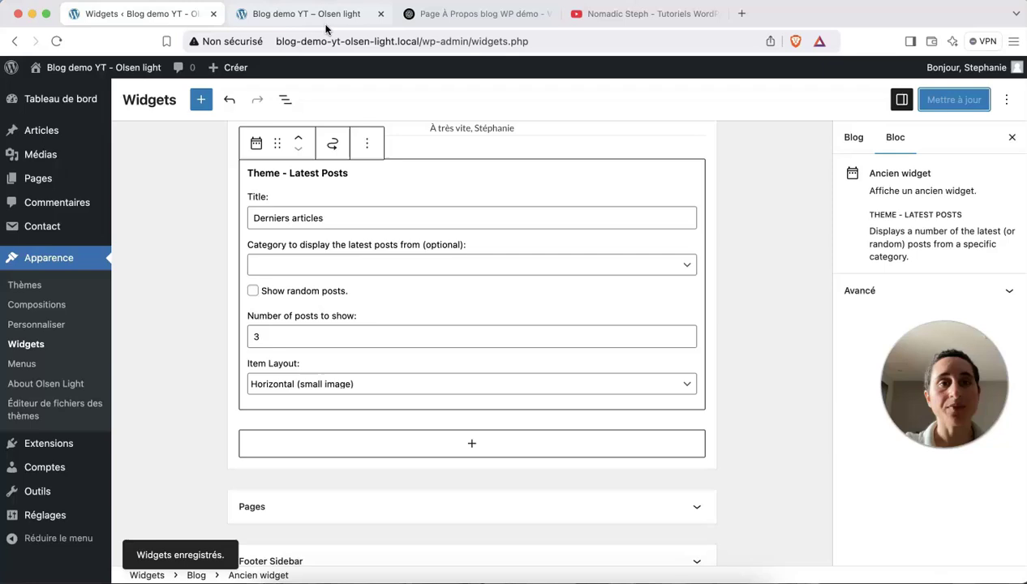
Reload the live blog to confirm Derniers articles shows three recent posts with small images.
click(321, 18)
click(56, 41)
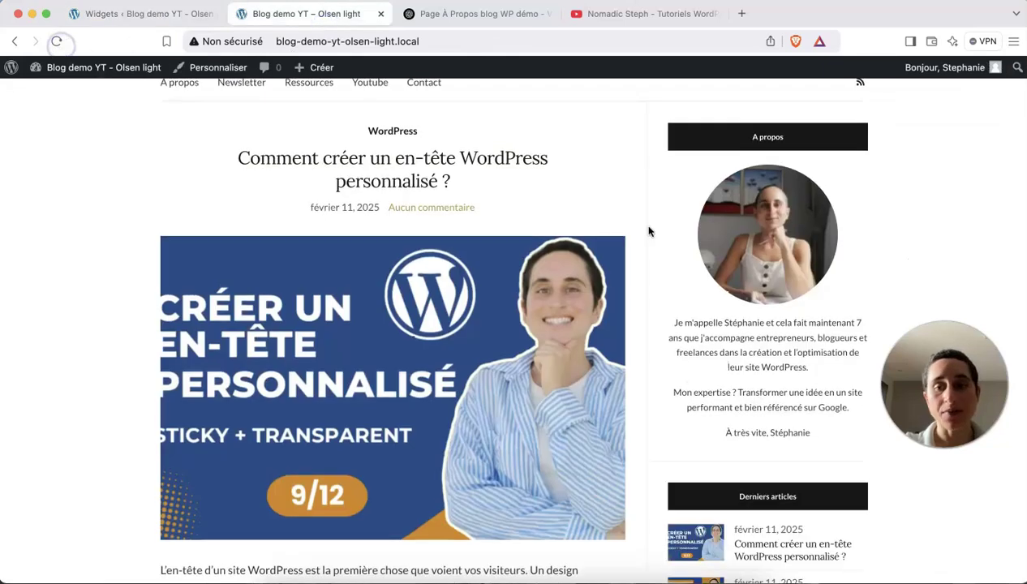
scroll(771, 320, down, 3)
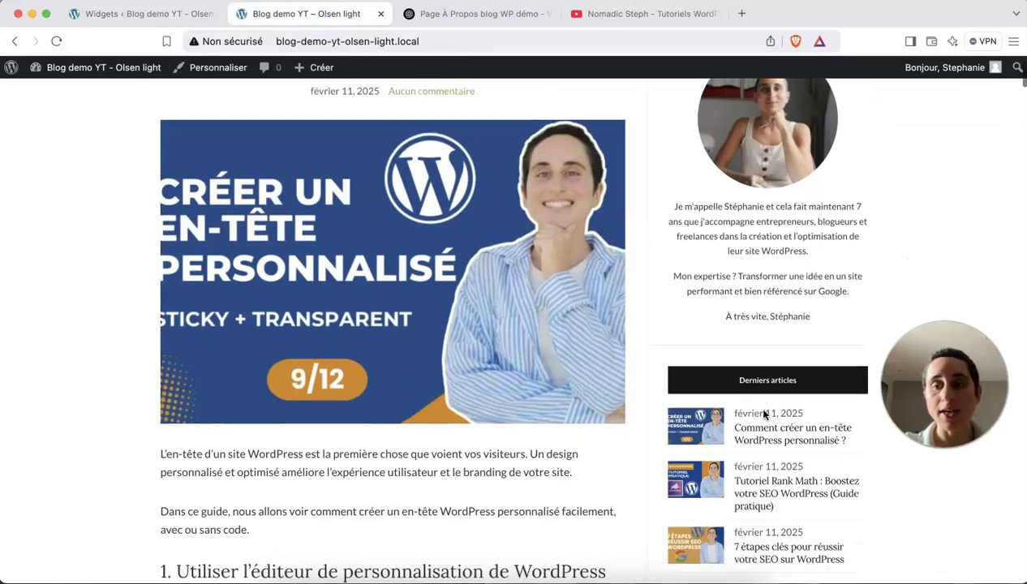
scroll(763, 415, down, 3)
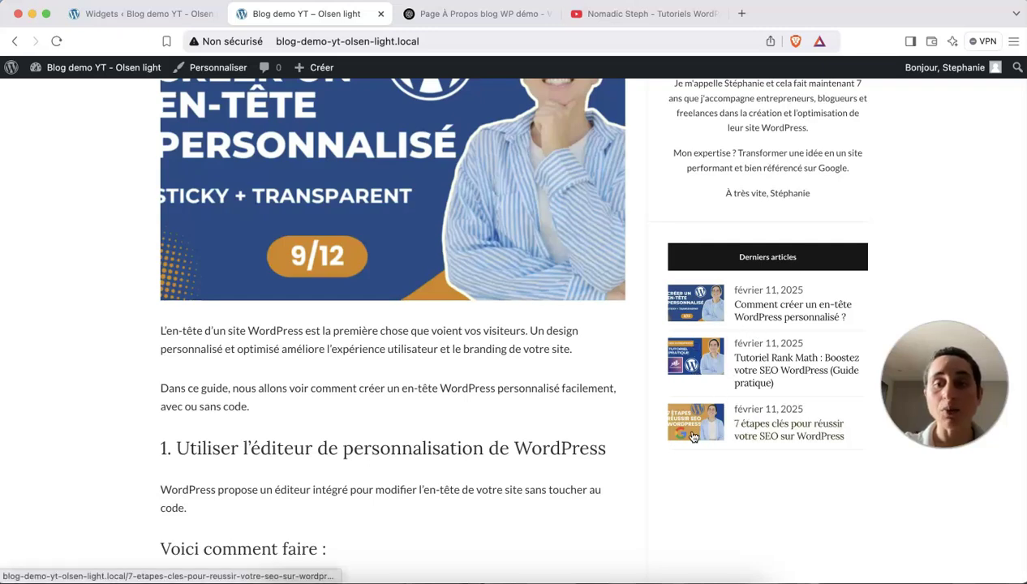
click(142, 16)
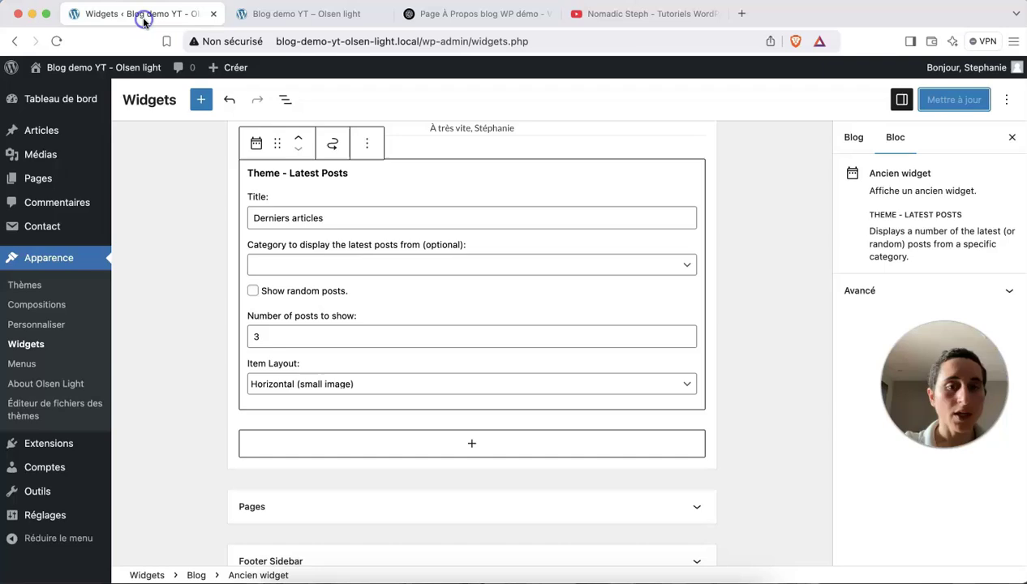
scroll(408, 361, down, 4)
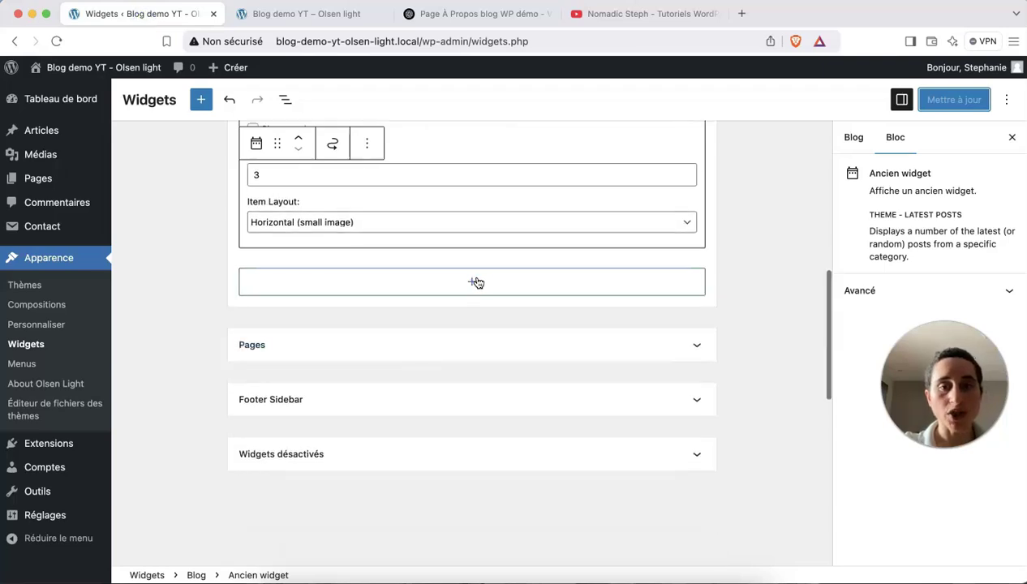
click(476, 282)
Insert a Theme - Social Icons widget below the latest posts in the Blog sidebar.
click(201, 103)
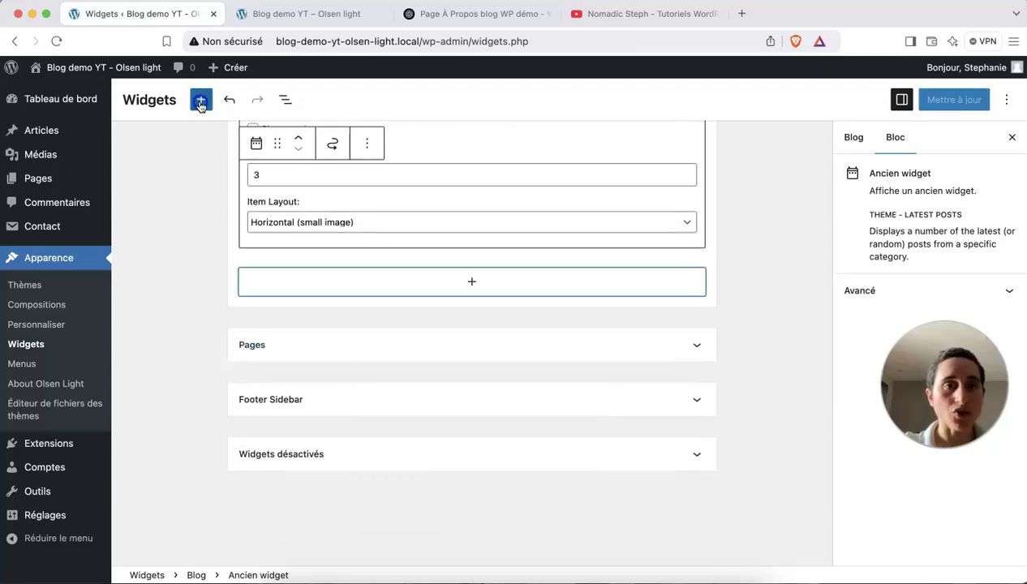
click(201, 104)
scroll(276, 370, down, 15)
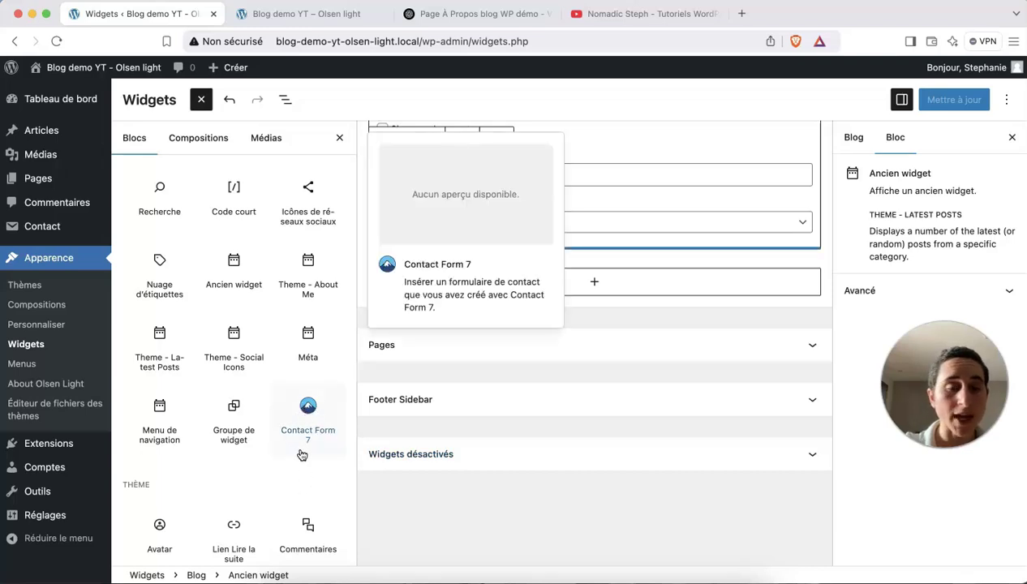
click(245, 344)
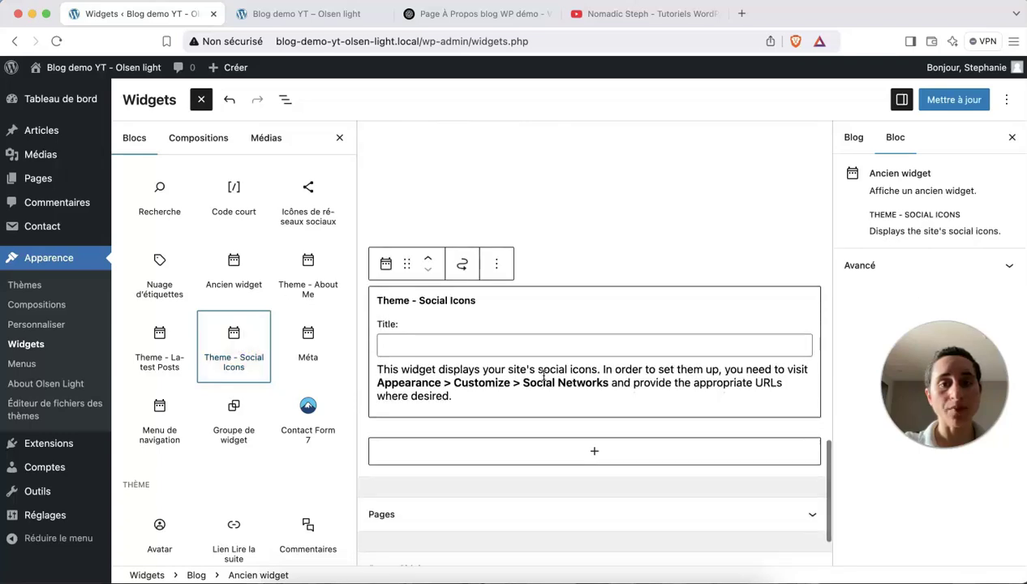
Title the Social Icons widget 'Réseaux sociaux', save the sidebar, and go to the live blog.
click(476, 347)
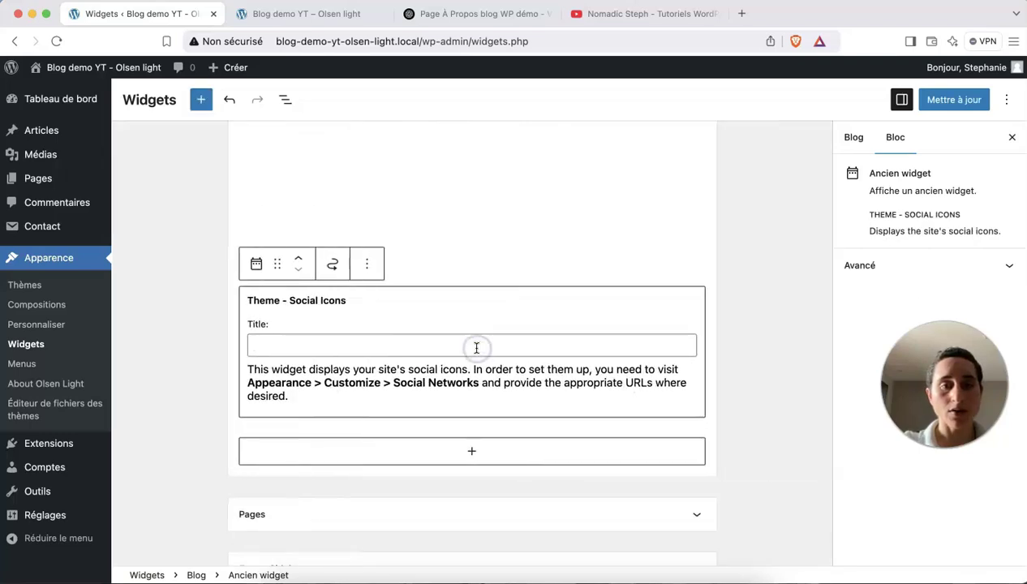
text(Réseaux sociaux)
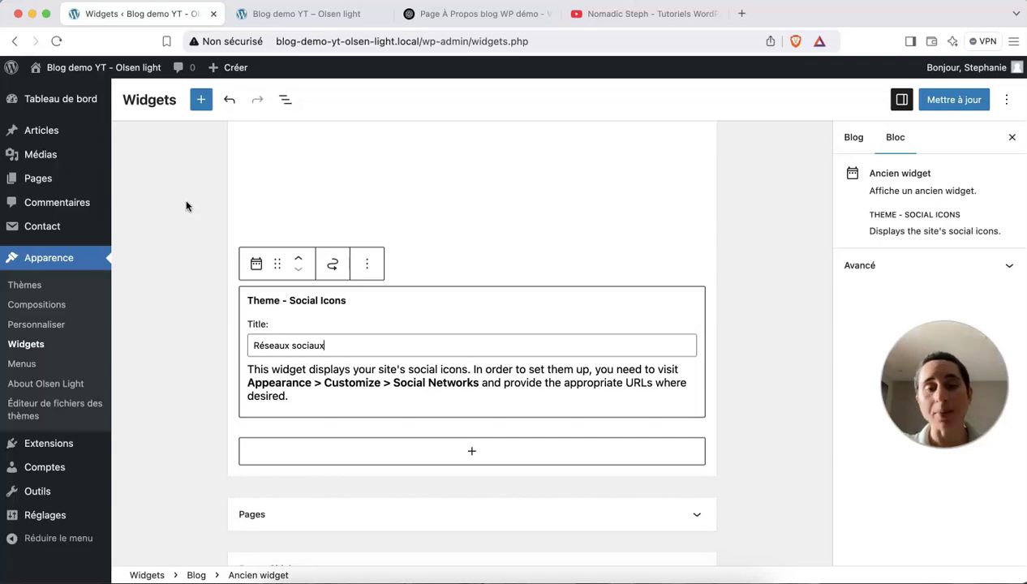
click(954, 102)
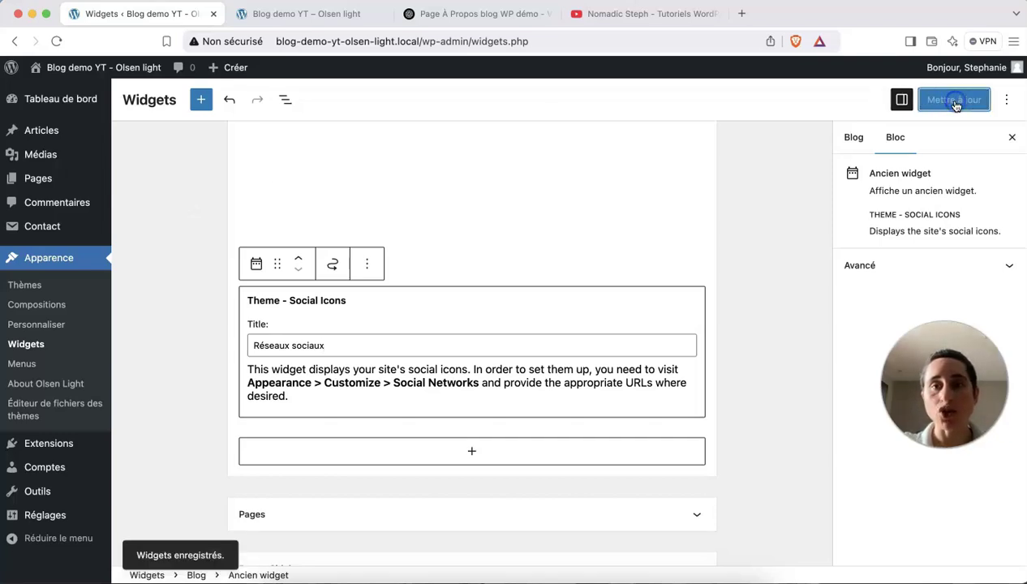
click(337, 15)
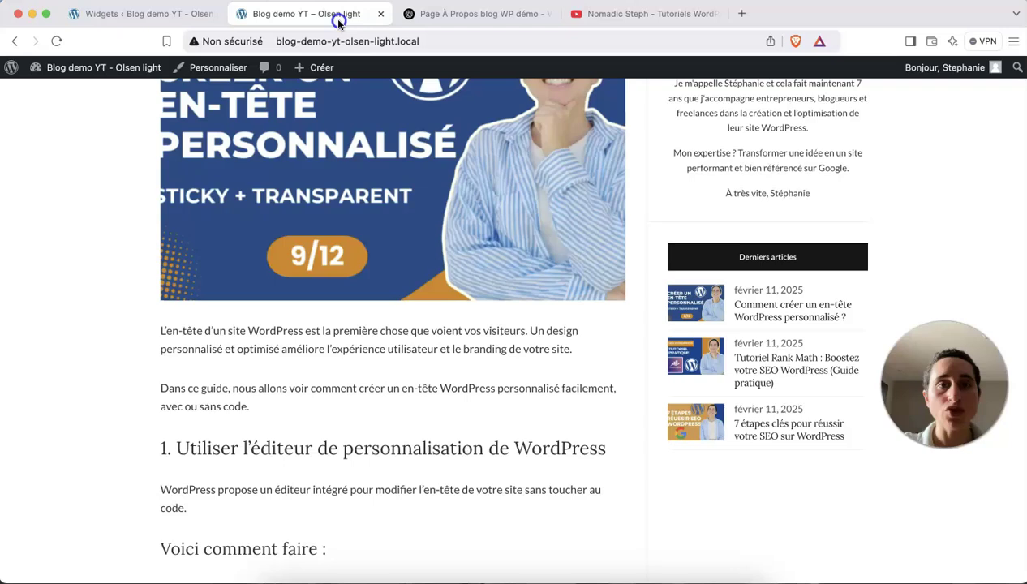
Reload the blog and scroll to the footer listing Archives (février 2025) and Categories SEO, WordPress.
click(67, 44)
scroll(735, 306, down, 4)
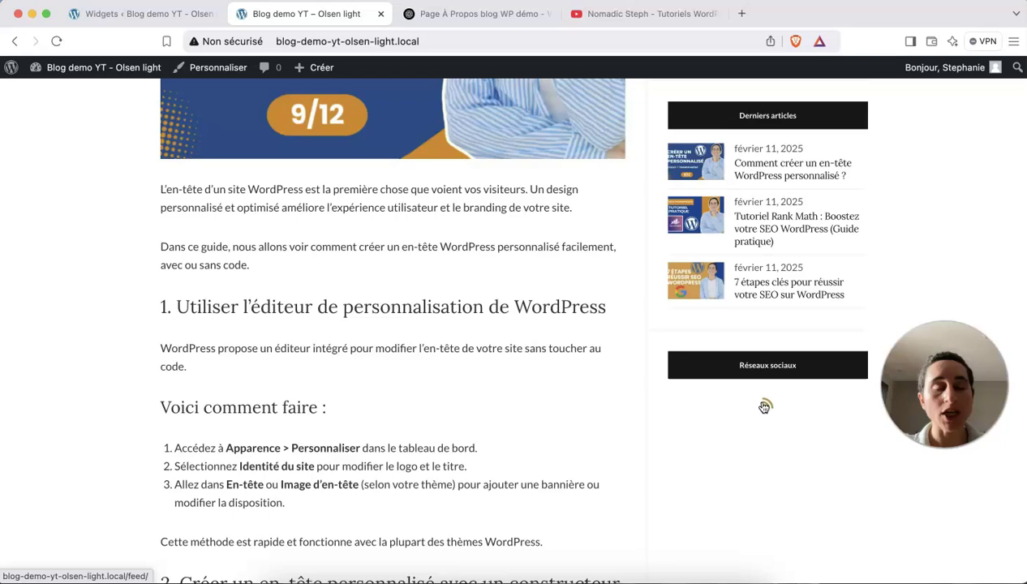
scroll(764, 407, up, 6)
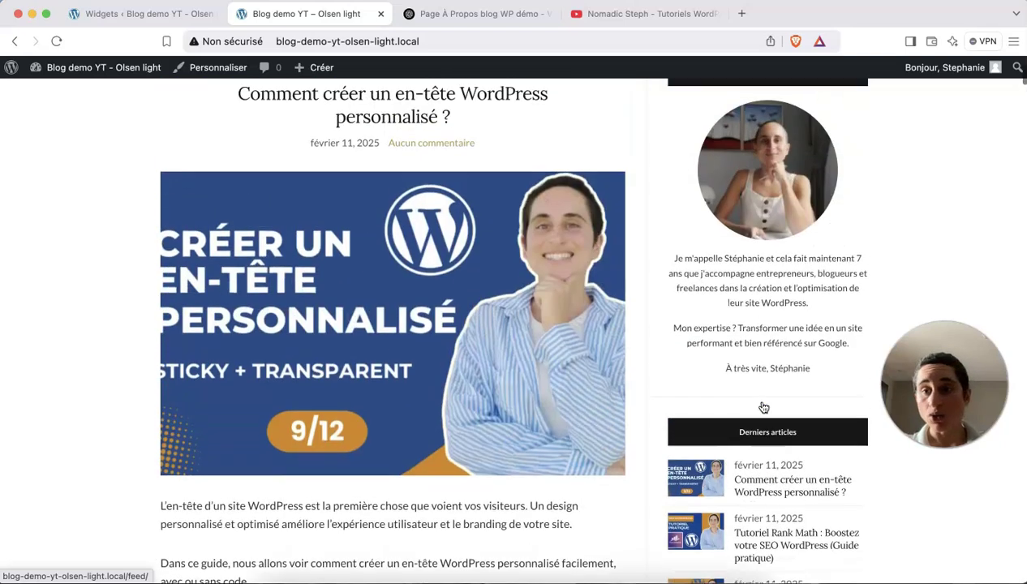
scroll(764, 407, down, 1)
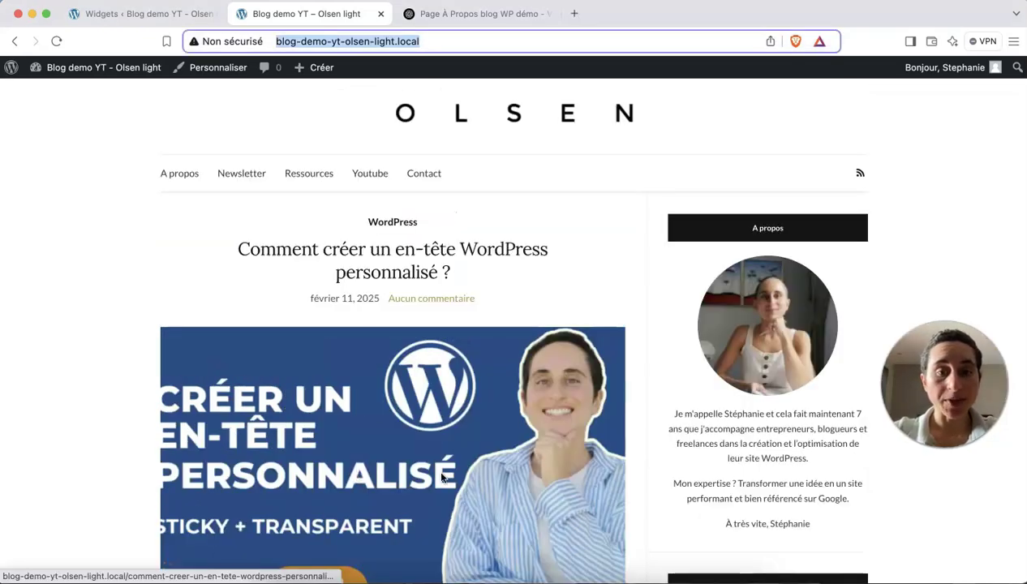
scroll(442, 476, down, 20)
scroll(442, 477, down, 20)
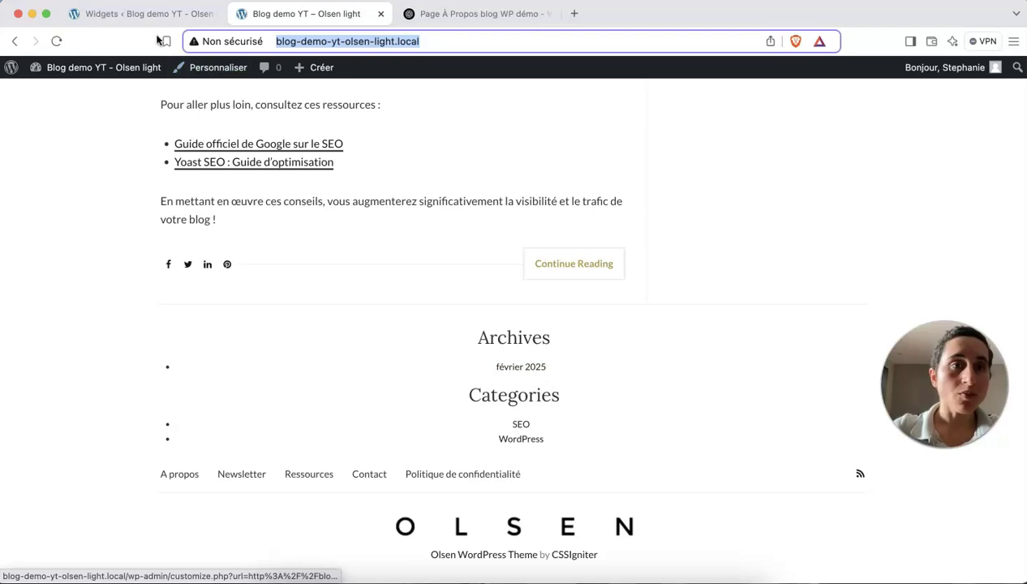
click(135, 14)
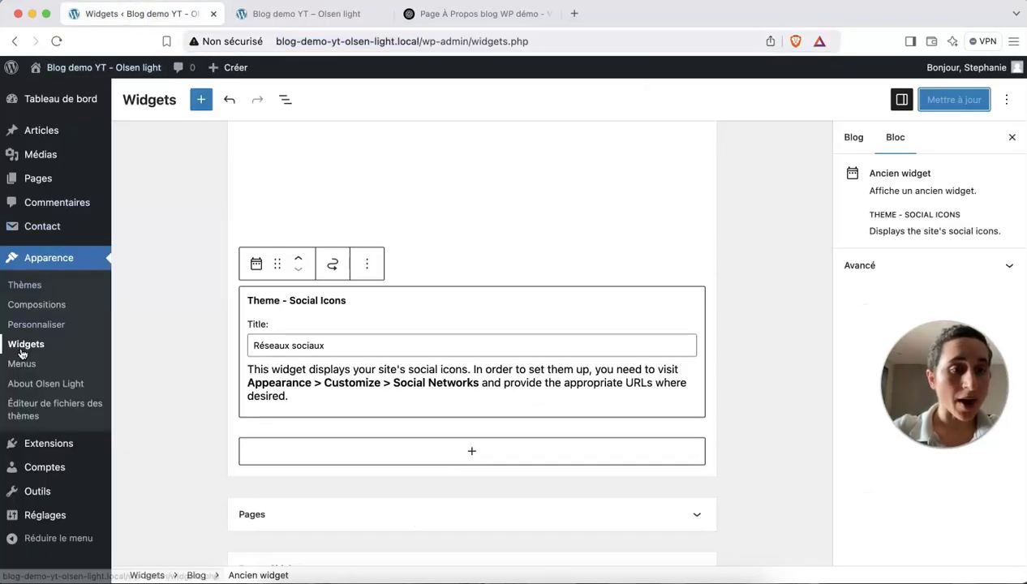
Expand the Footer Sidebar and locate its Archives and Categories blocks, comparing with the live footer.
scroll(396, 300, up, 15)
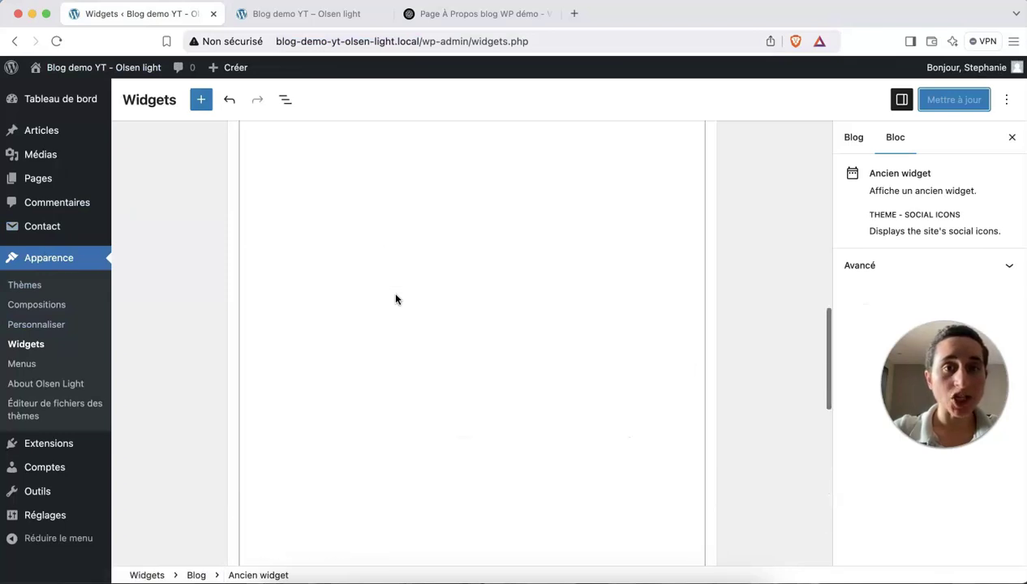
scroll(396, 299, up, 5)
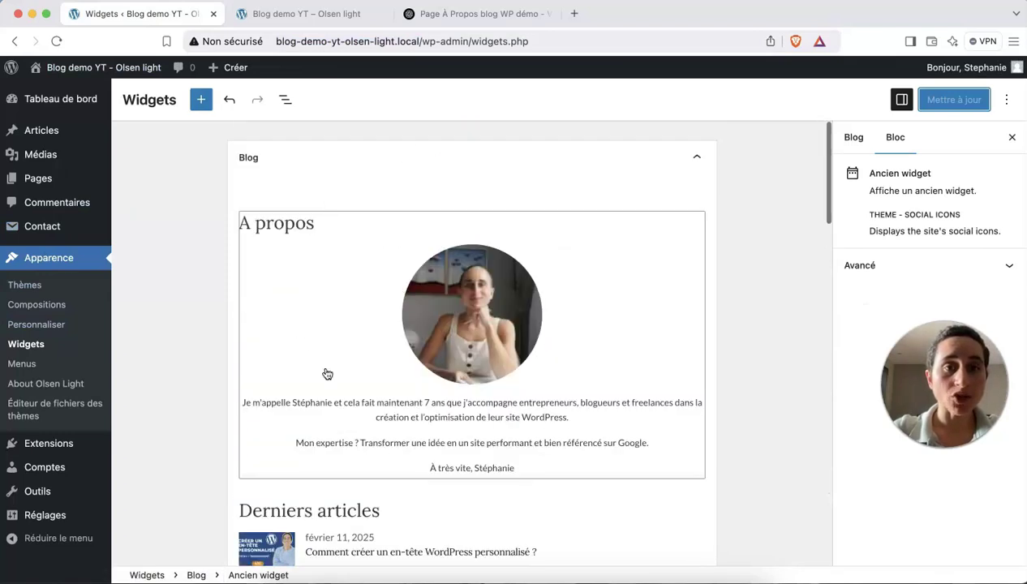
scroll(409, 355, down, 10)
scroll(408, 356, down, 10)
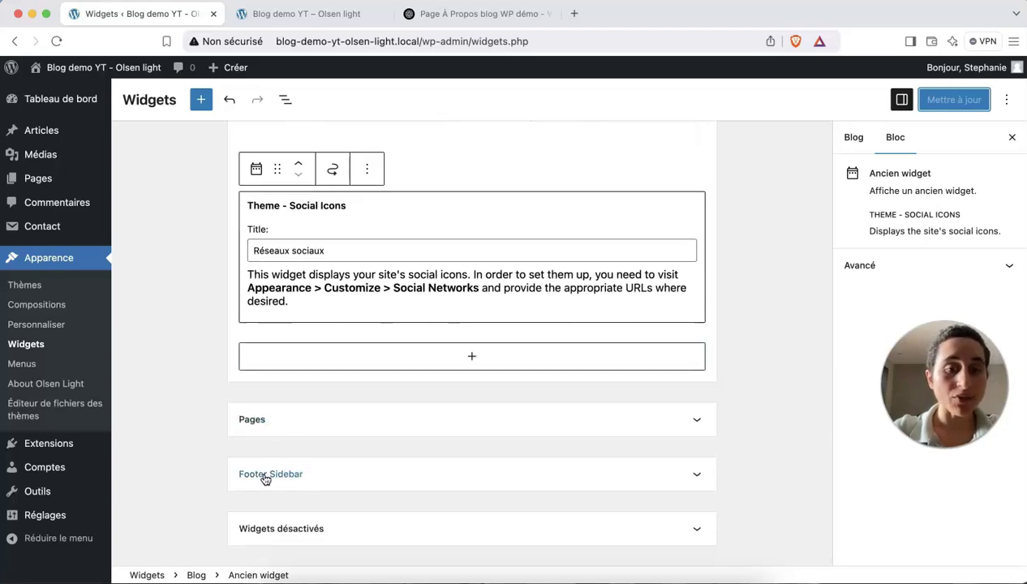
click(319, 480)
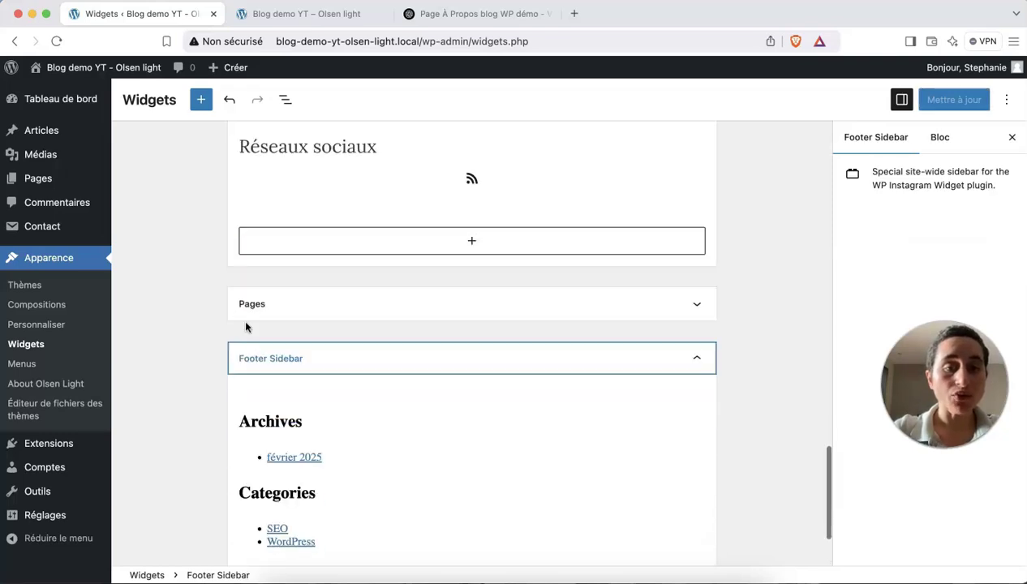
scroll(340, 441, down, 3)
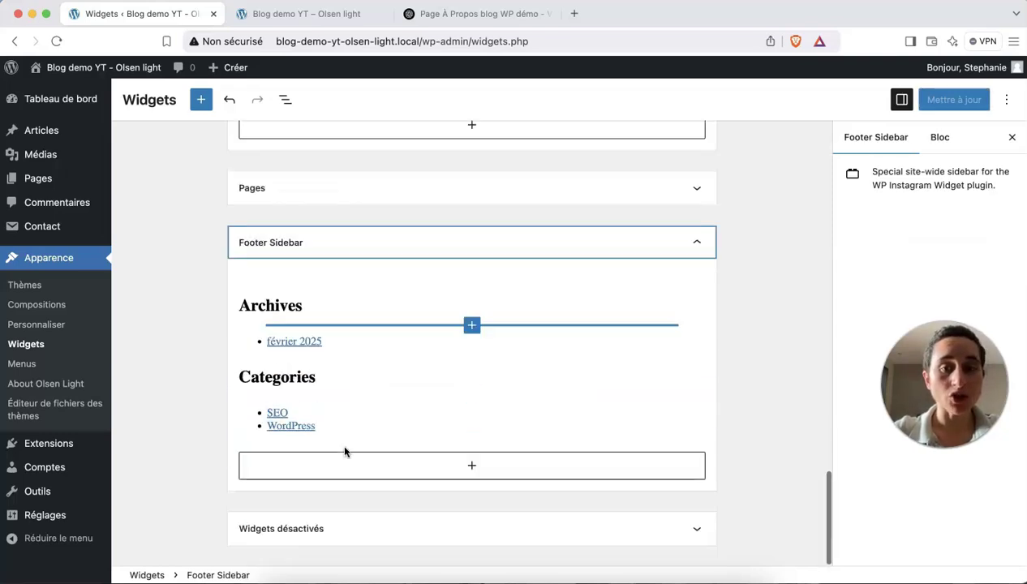
click(349, 298)
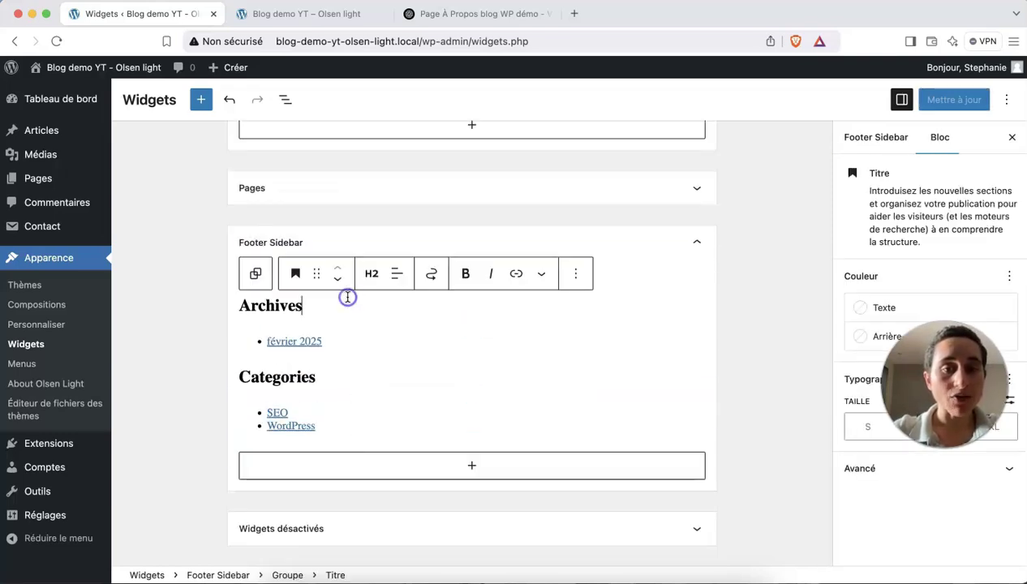
click(329, 375)
click(284, 16)
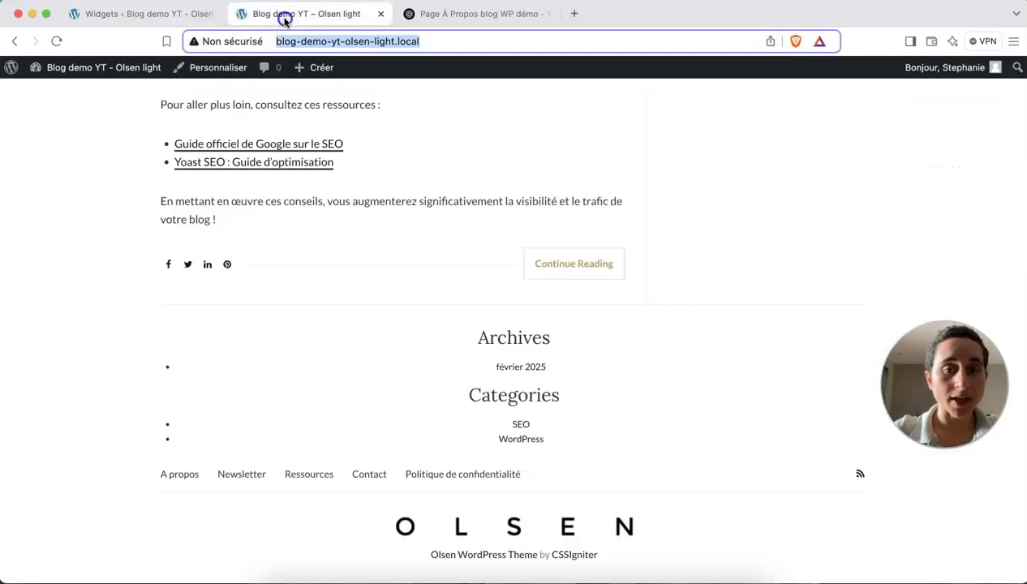
click(166, 15)
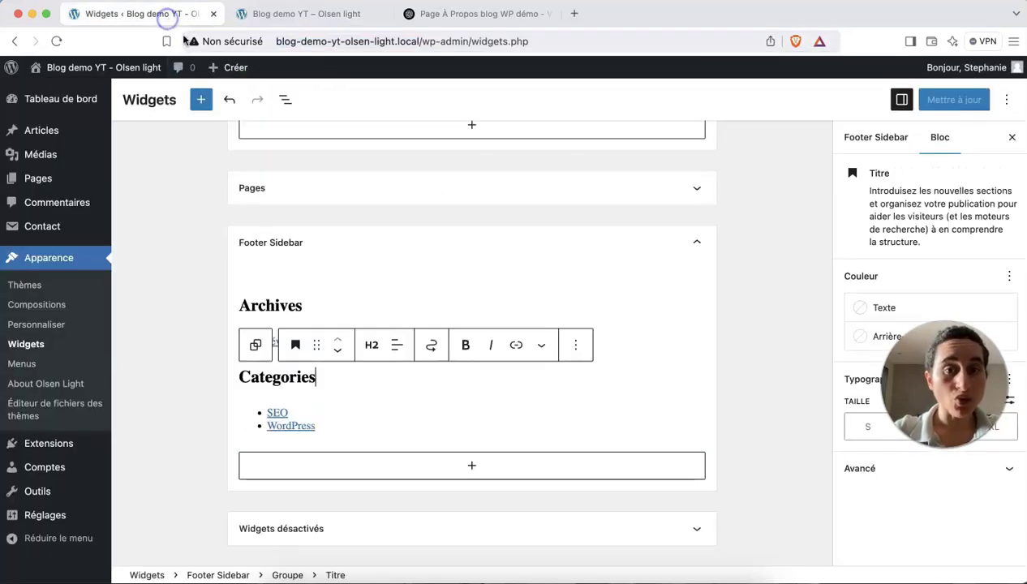
Delete the group holding the Archives widget from the Footer Sidebar.
click(436, 305)
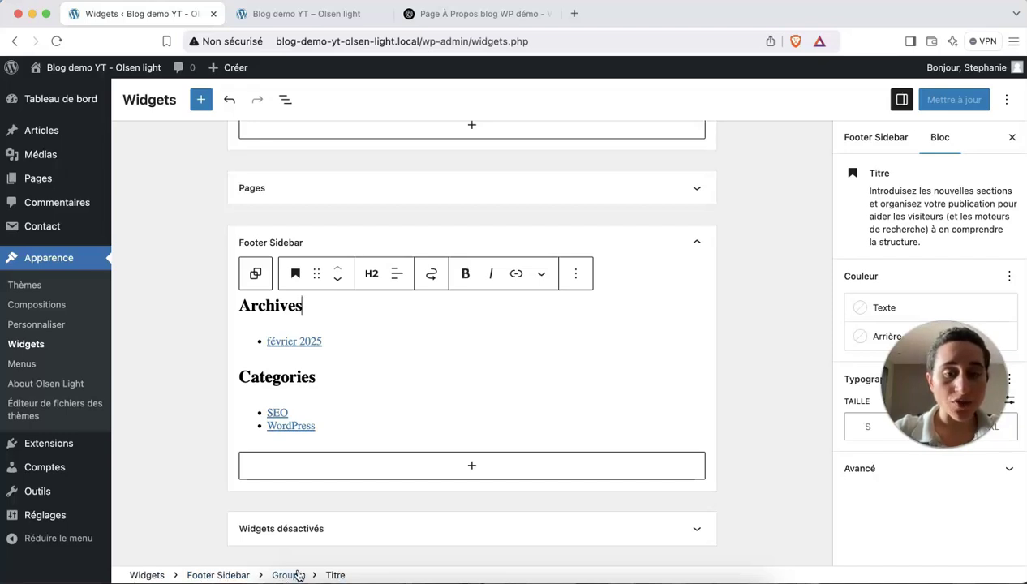
click(290, 575)
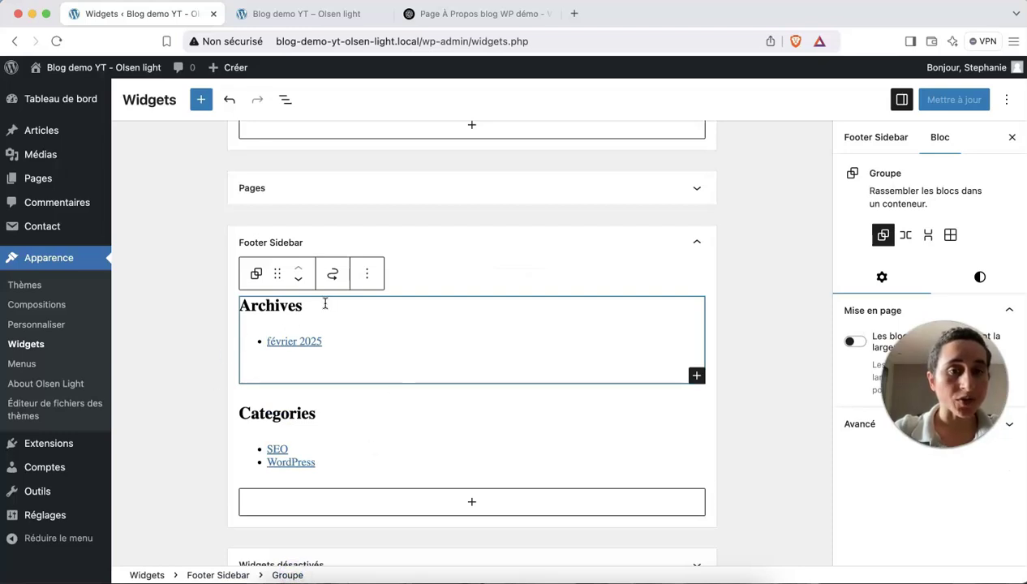
click(368, 280)
scroll(401, 552, down, 2)
click(398, 565)
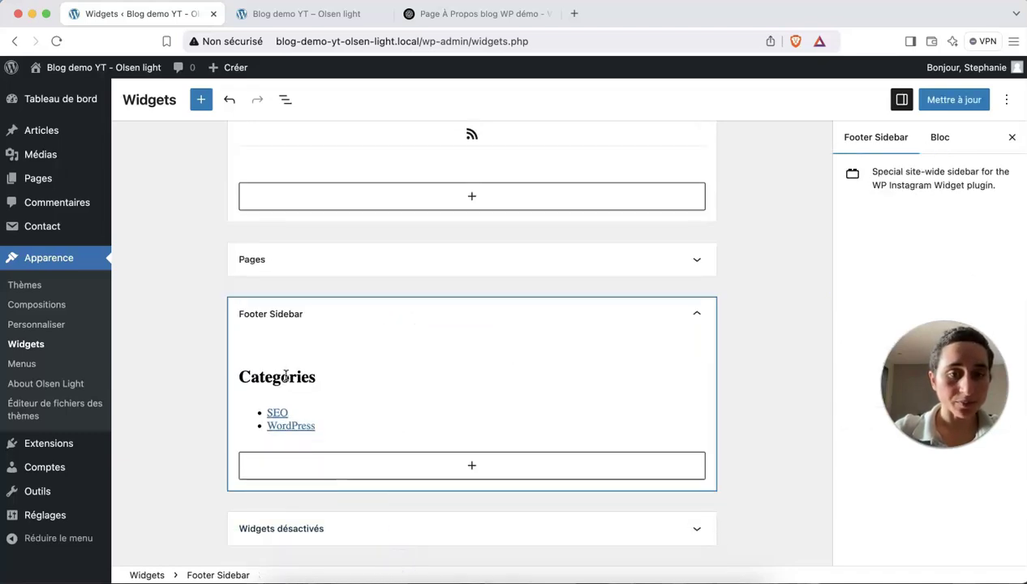
Delete the group holding the Categories widget from the Footer Sidebar.
click(313, 381)
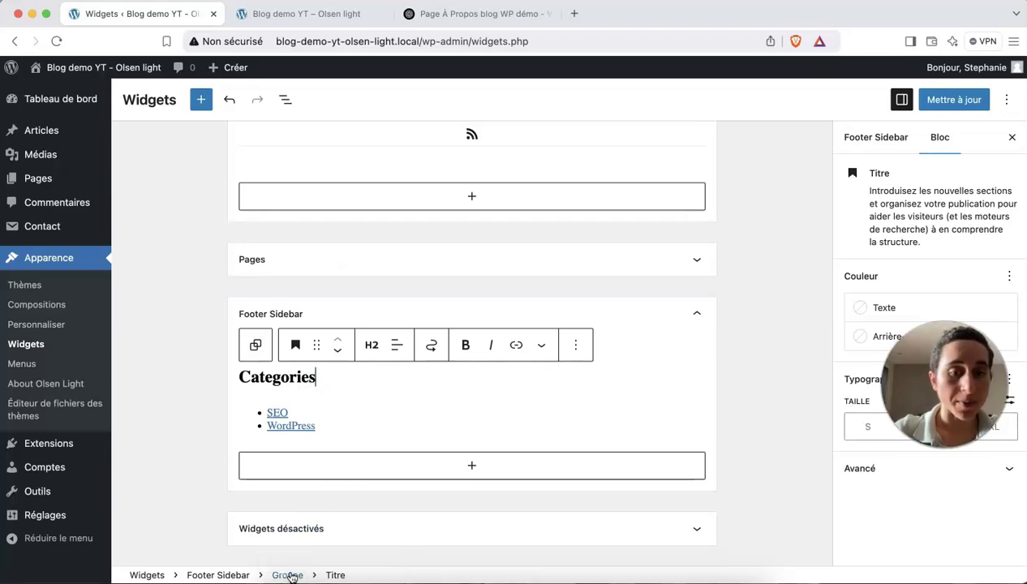
click(575, 344)
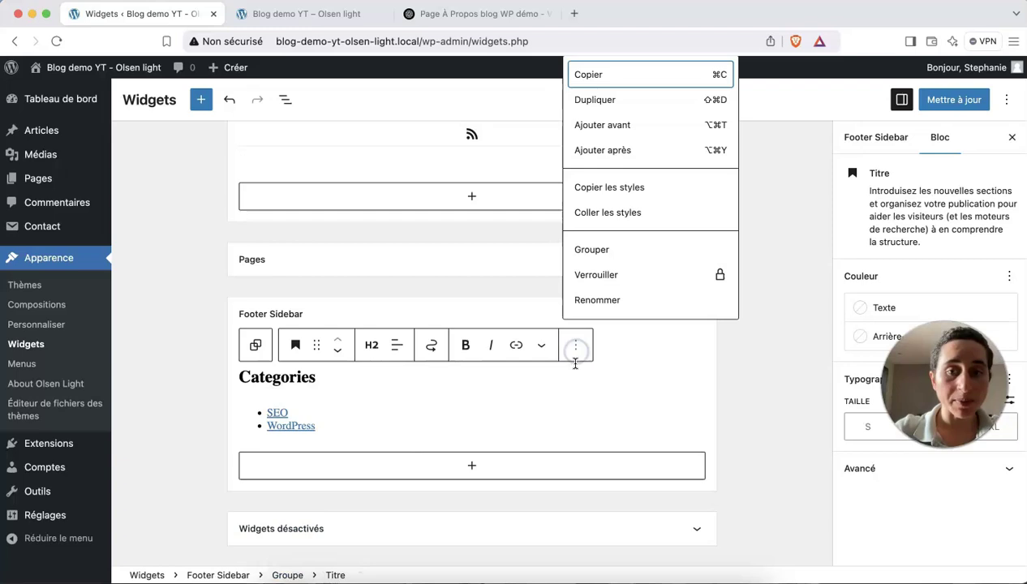
scroll(609, 268, down, 2)
click(607, 300)
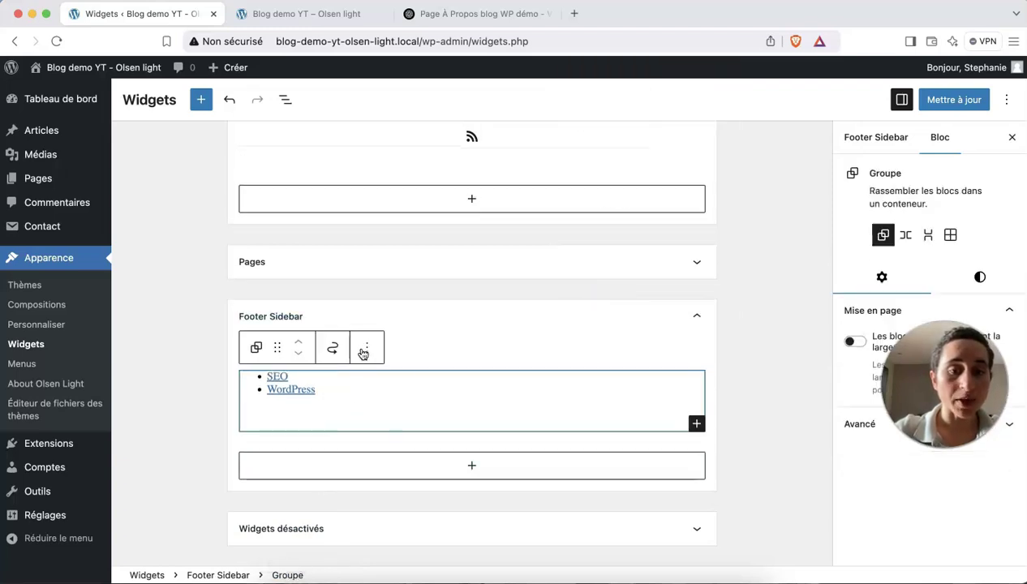
click(369, 350)
scroll(405, 300, down, 2)
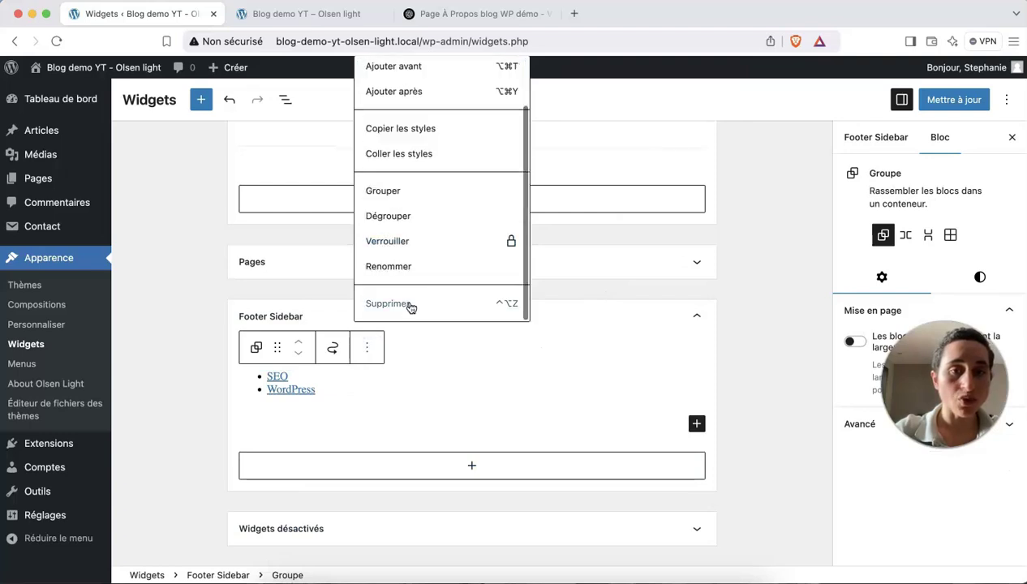
click(381, 302)
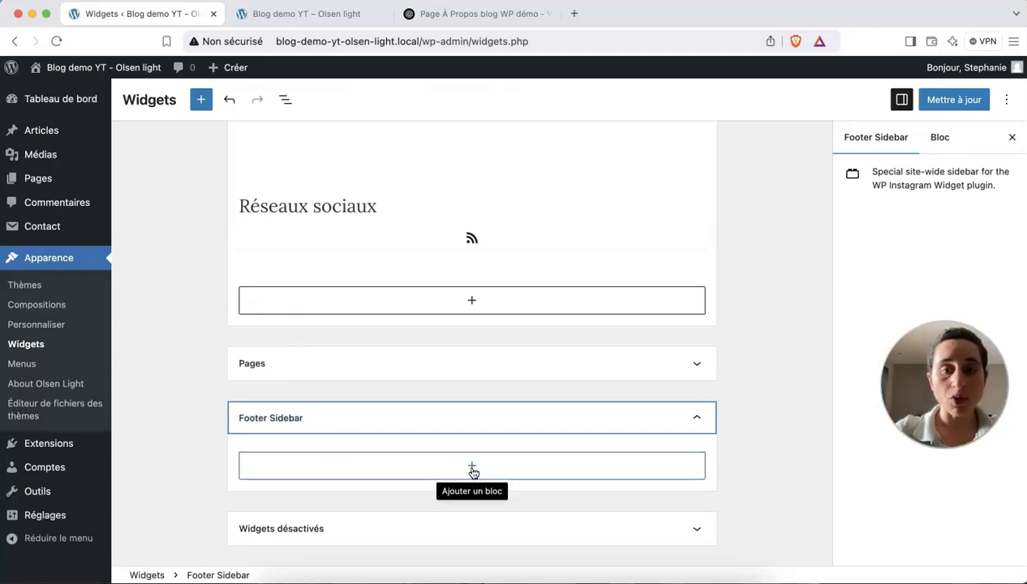
Save the emptied Footer Sidebar and reload the blog to confirm Archives and Categories are gone.
click(293, 16)
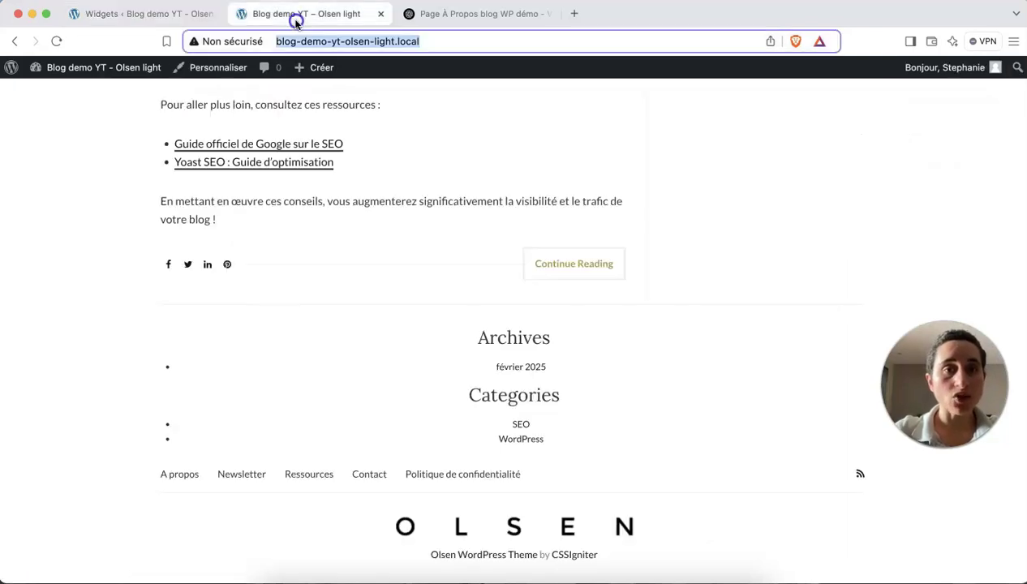
click(158, 16)
click(954, 100)
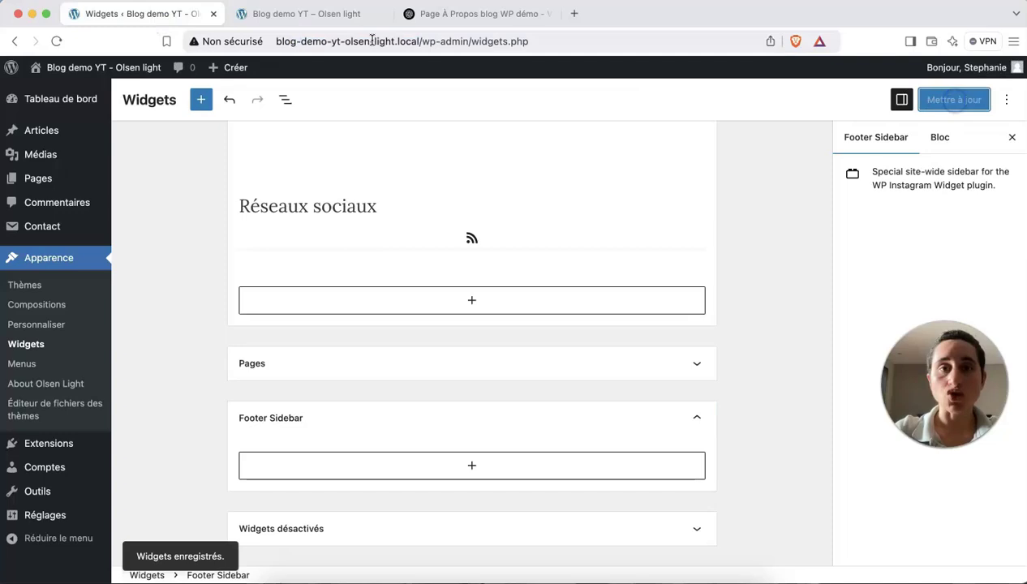
click(323, 16)
key(Return)
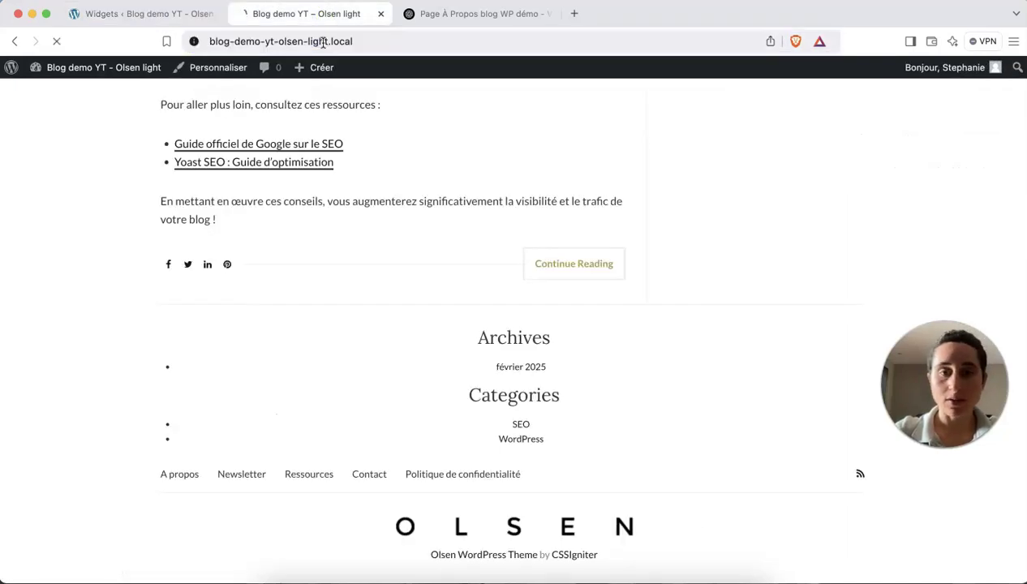
scroll(459, 370, down, 15)
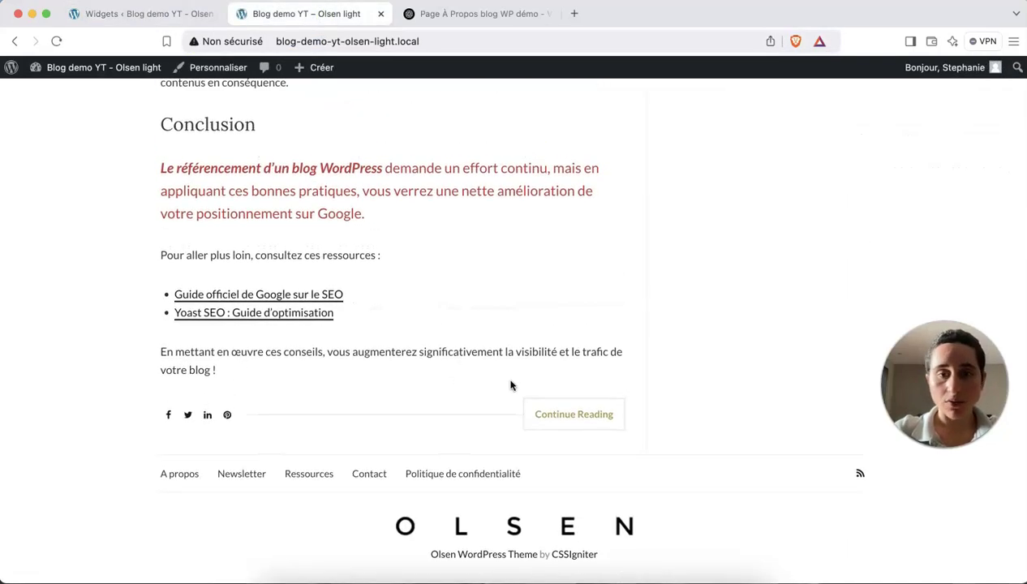
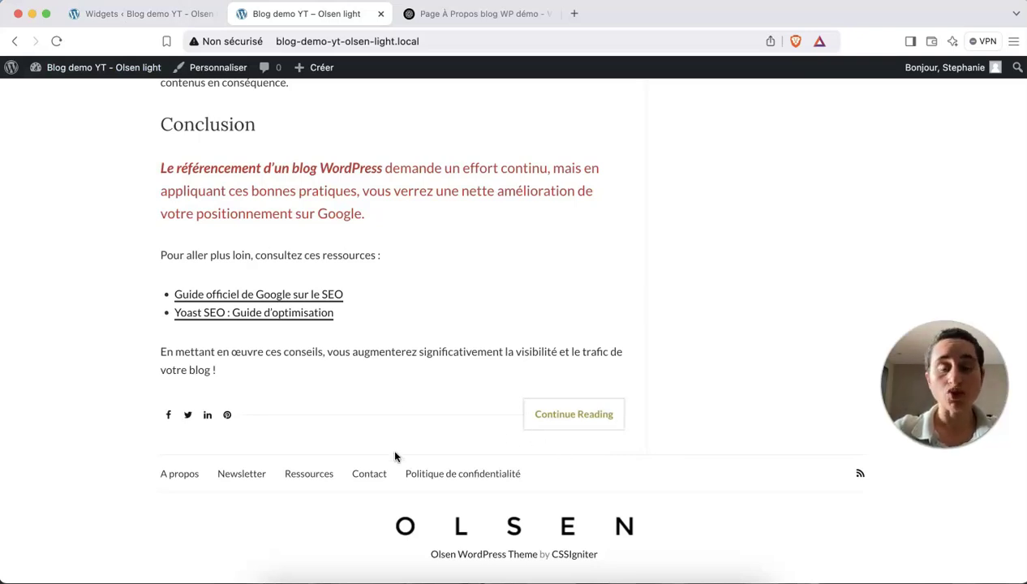
Compare the live blog's footer with the Widgets screen, ending back on the empty Footer Sidebar.
click(162, 23)
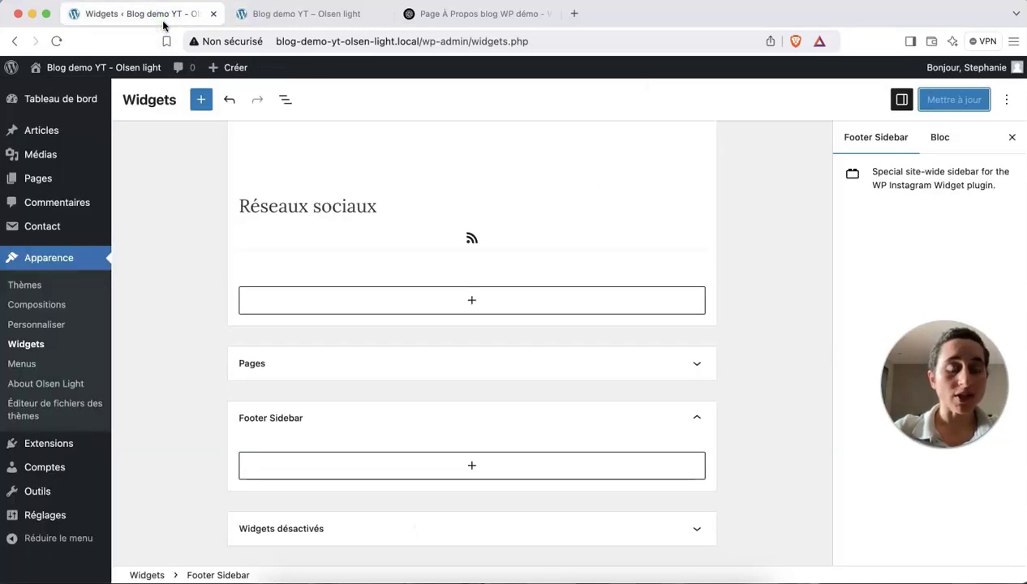
click(314, 16)
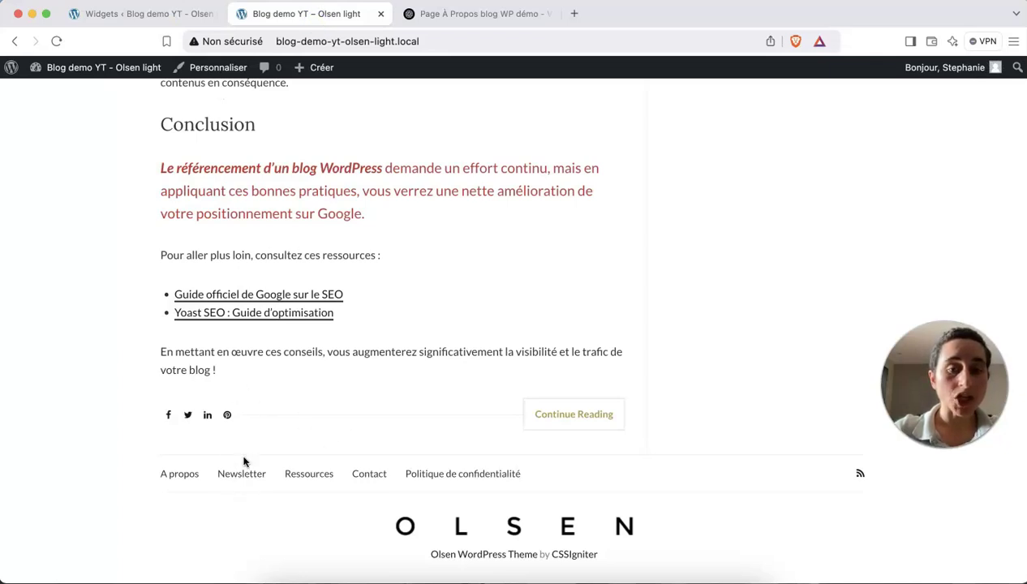
click(167, 16)
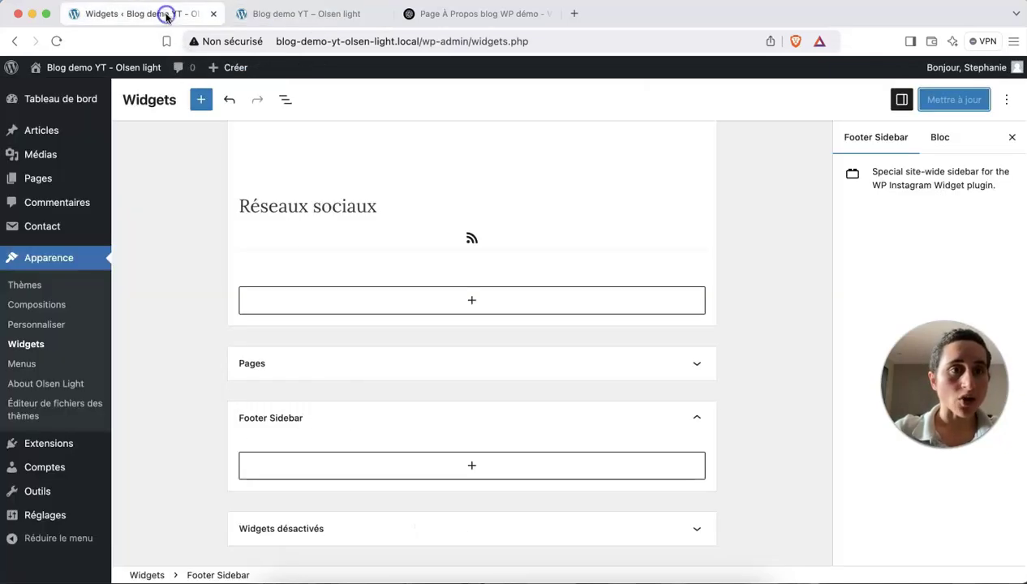
Insert a Colonnes block with the 33 / 33 / 33 layout into the Footer Sidebar.
click(470, 464)
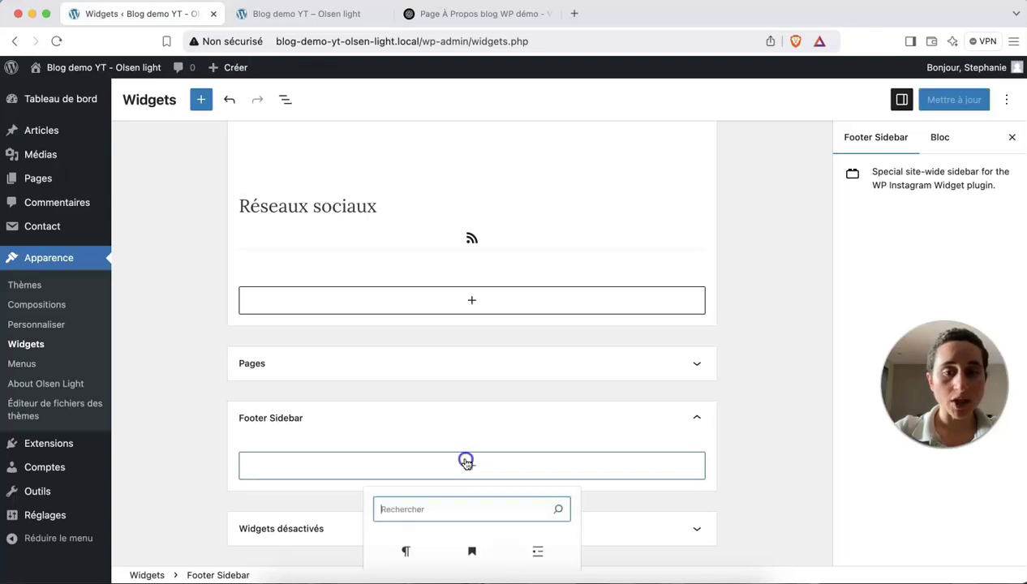
scroll(469, 503, down, 2)
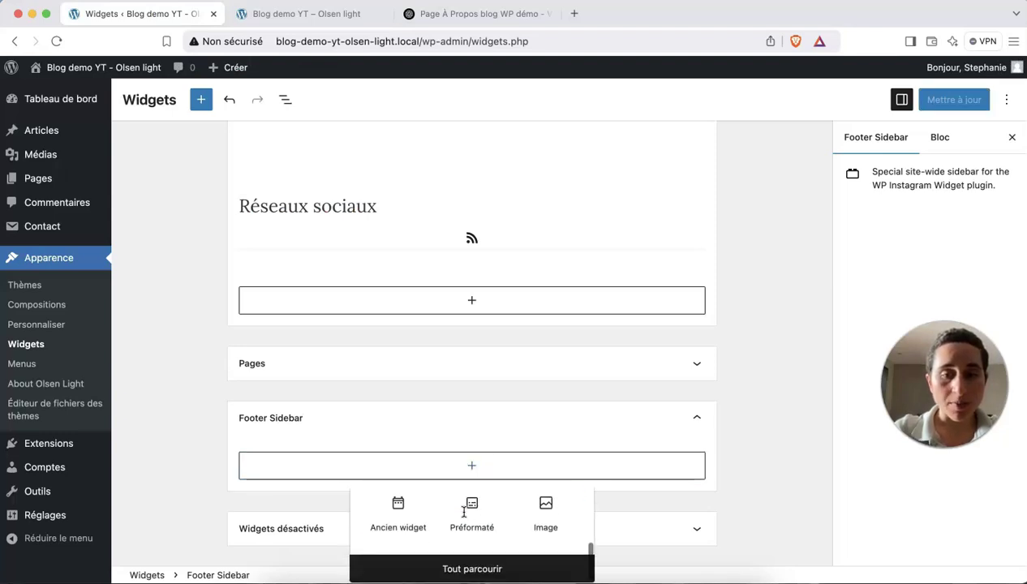
click(465, 565)
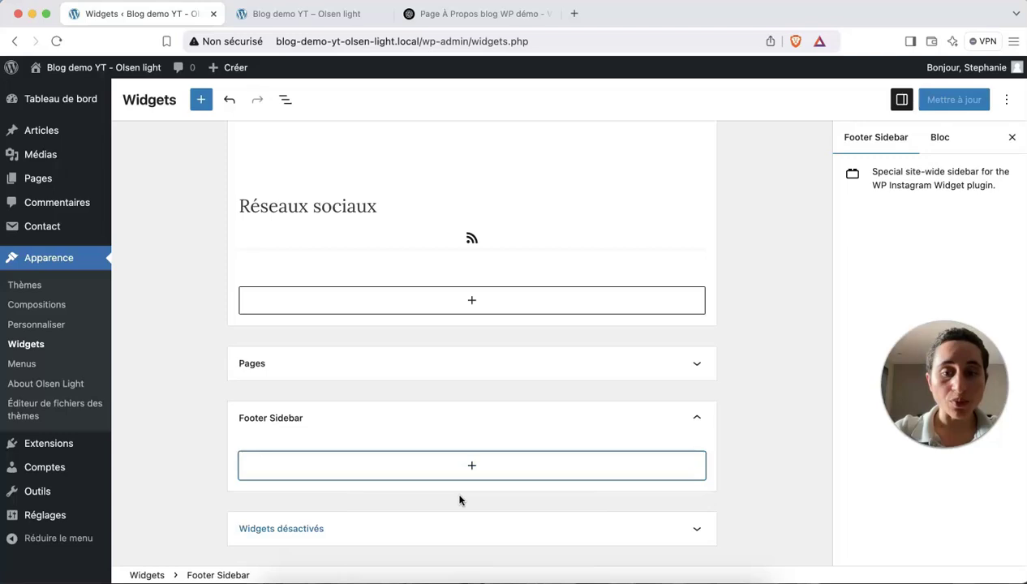
click(201, 100)
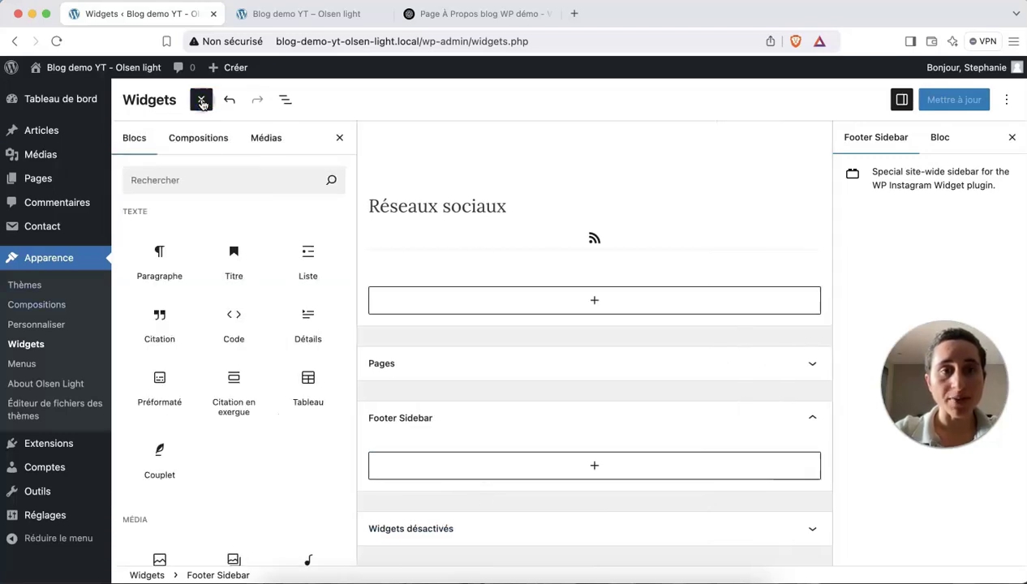
scroll(234, 377, down, 5)
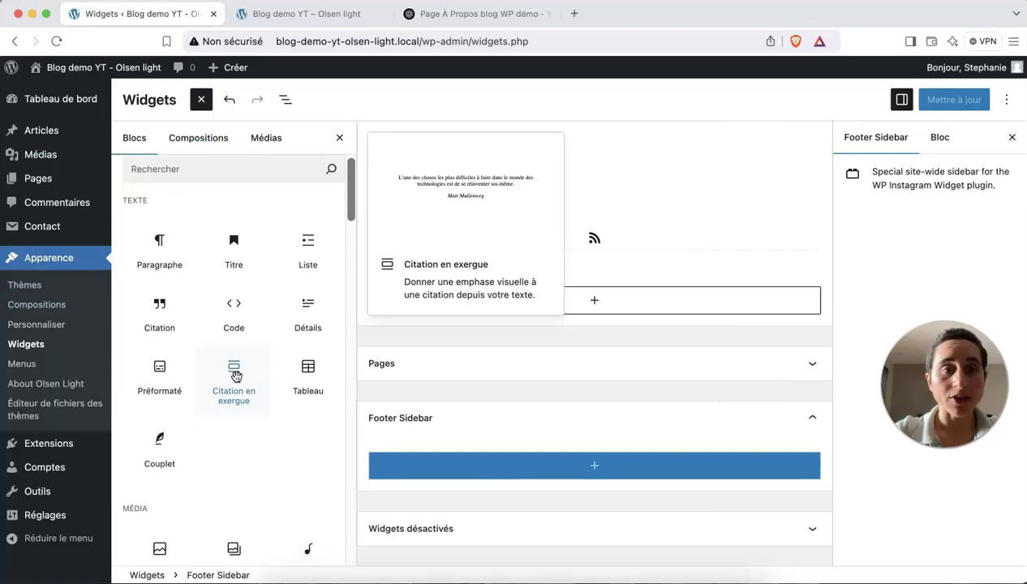
scroll(237, 377, down, 10)
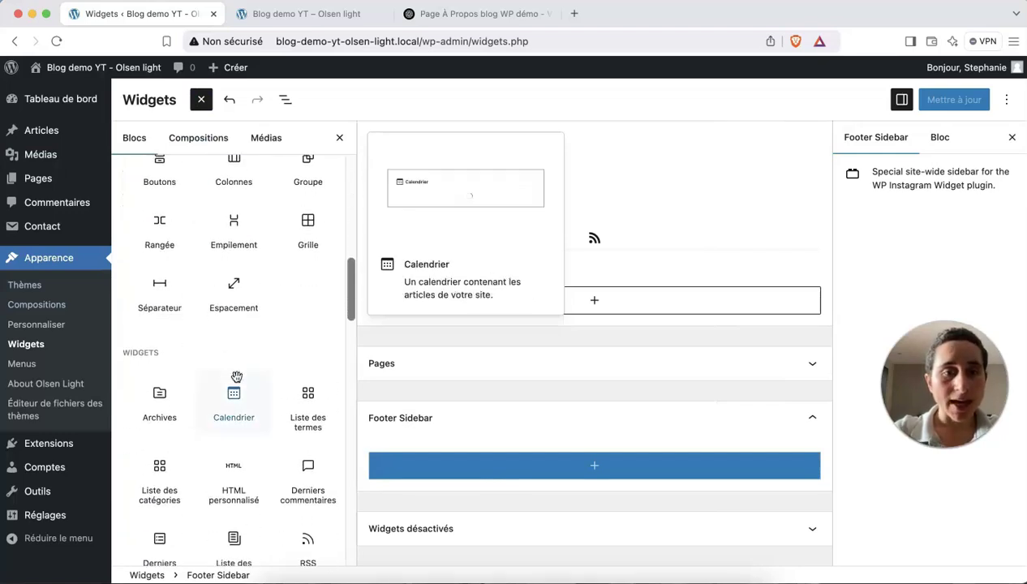
scroll(234, 375, down, 5)
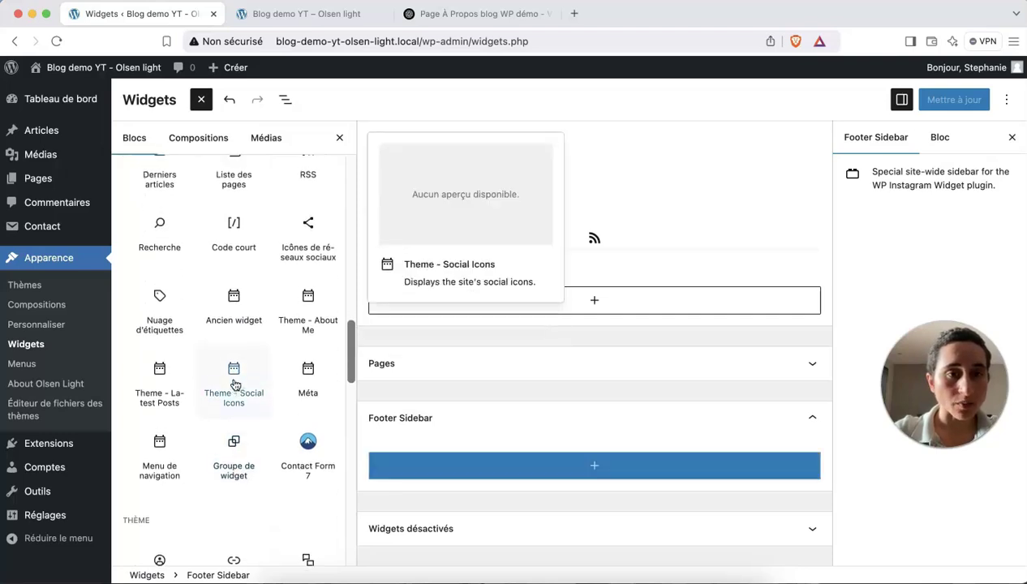
scroll(234, 381, up, 8)
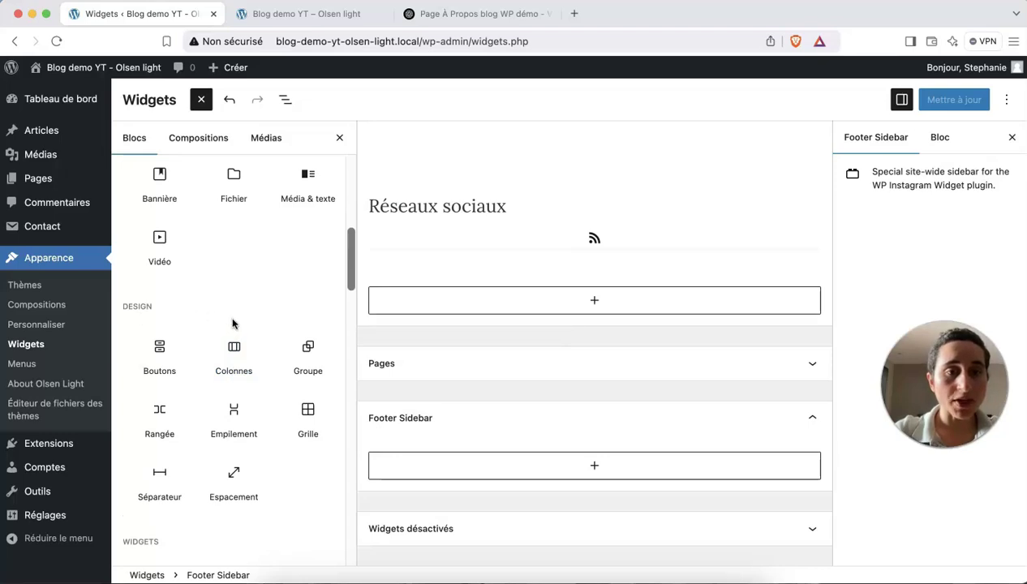
click(243, 371)
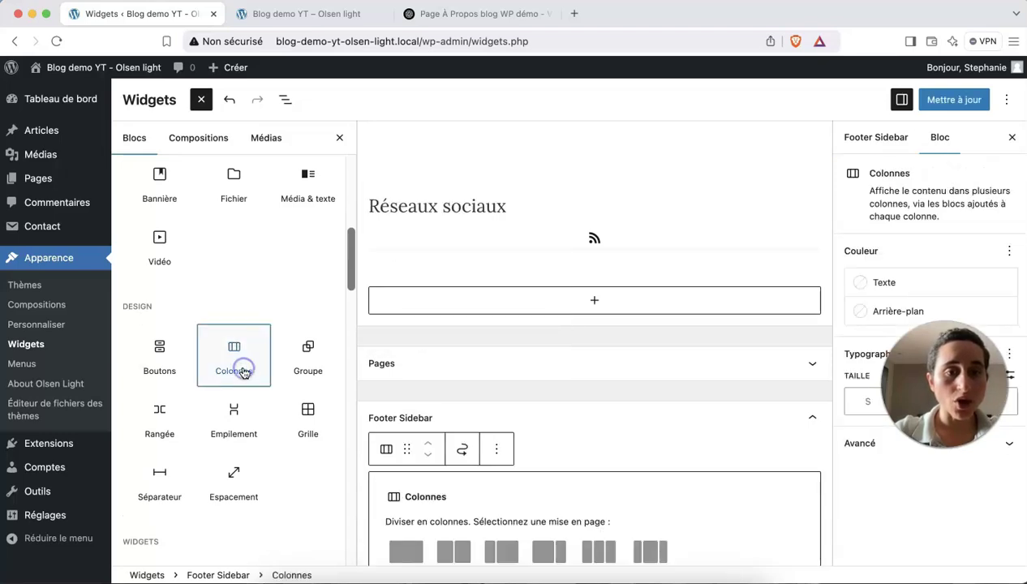
scroll(442, 475, down, 2)
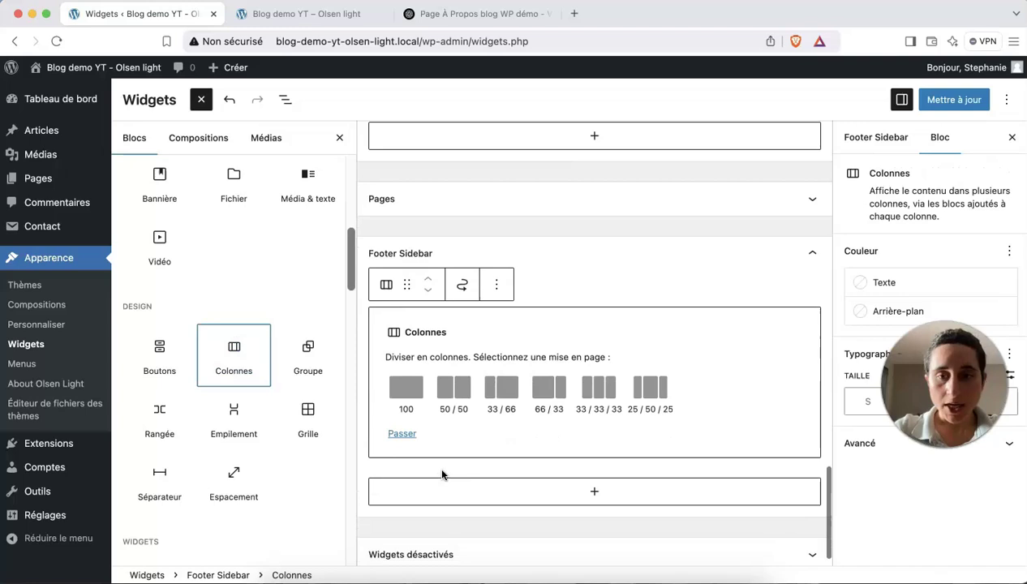
click(596, 391)
click(470, 387)
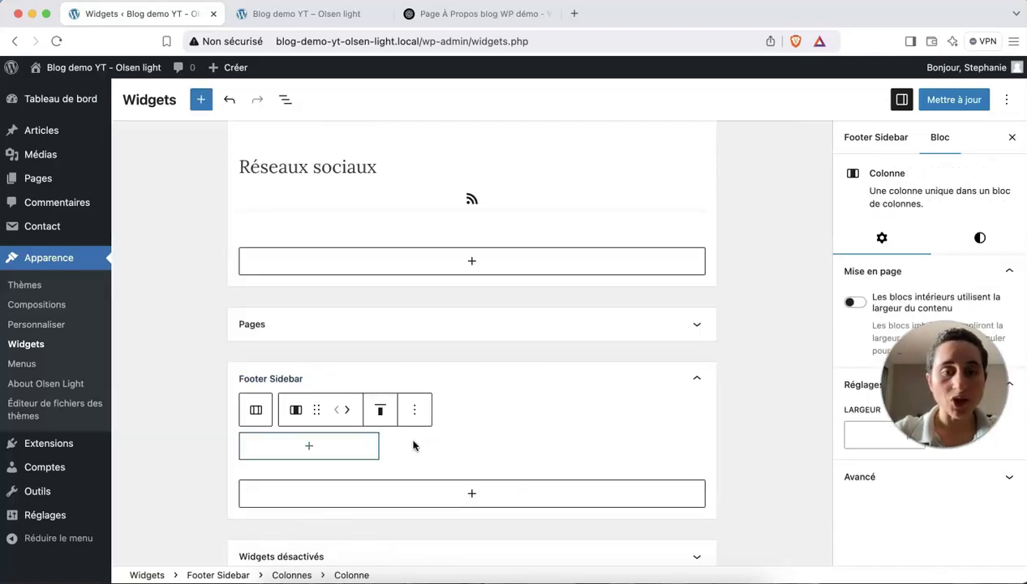
Add a Titre block reading 'A propos' in the first footer column, followed by a new paragraph.
click(428, 442)
click(578, 448)
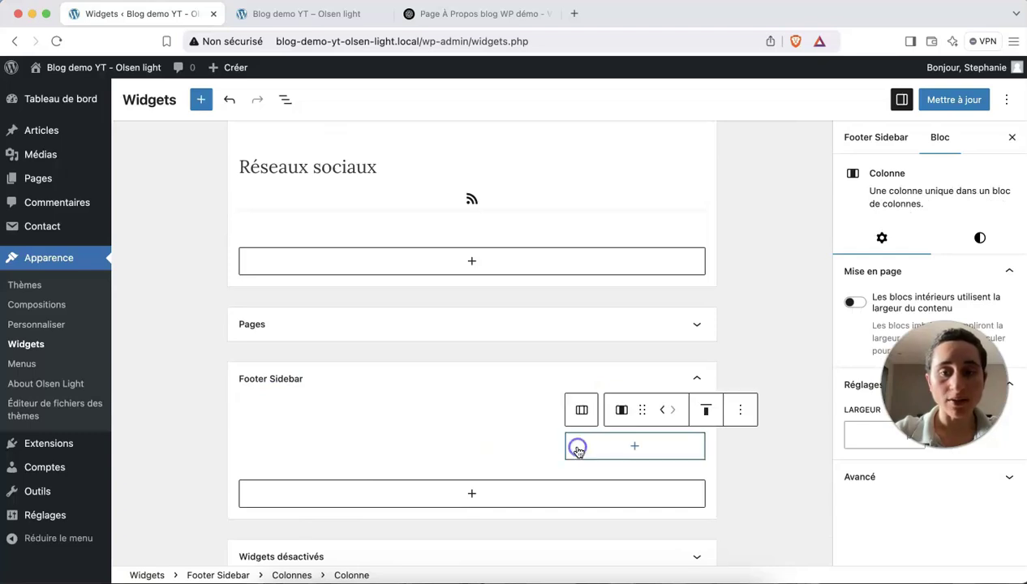
click(322, 447)
scroll(341, 442, down, 1)
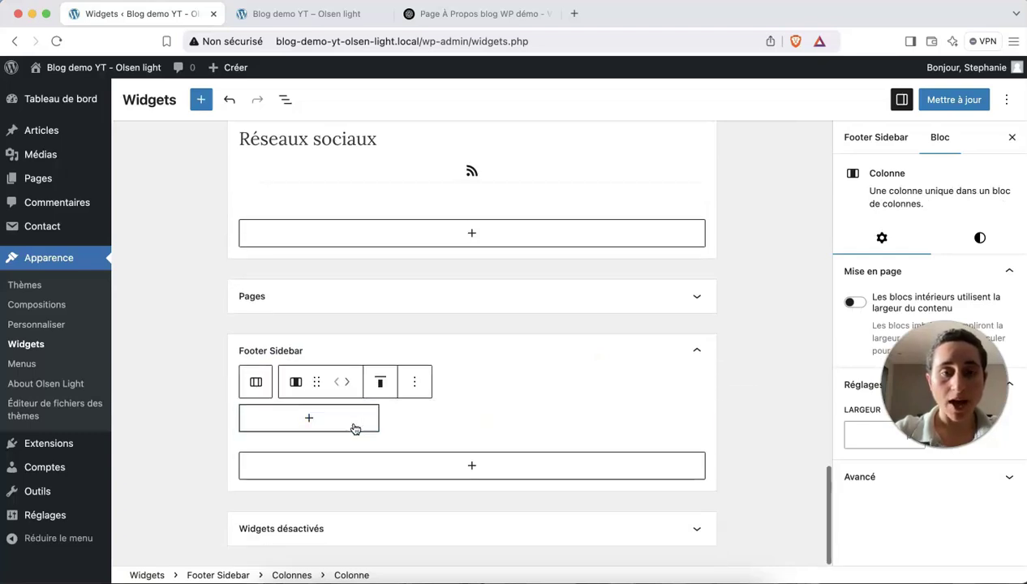
click(312, 418)
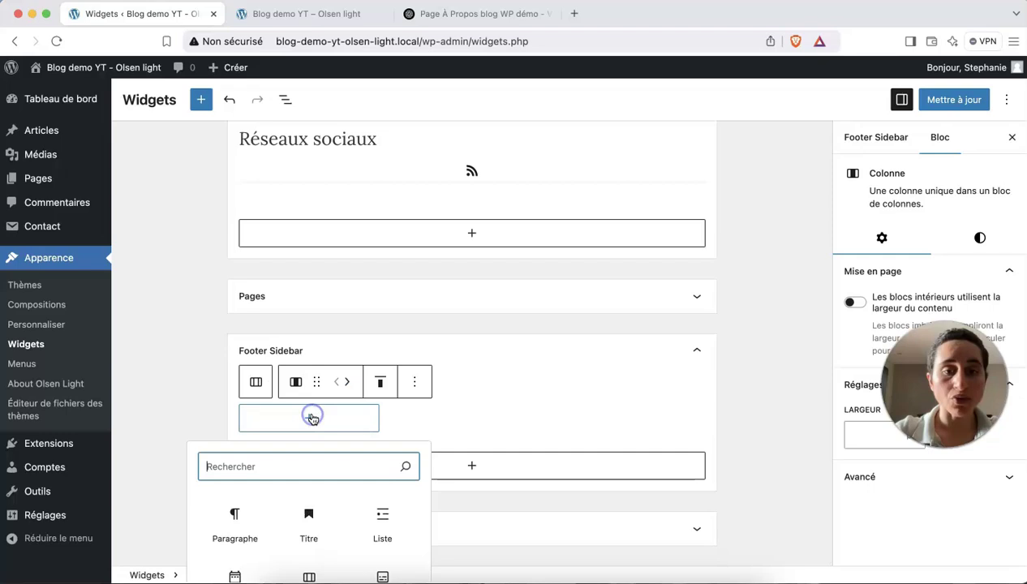
scroll(337, 449, down, 2)
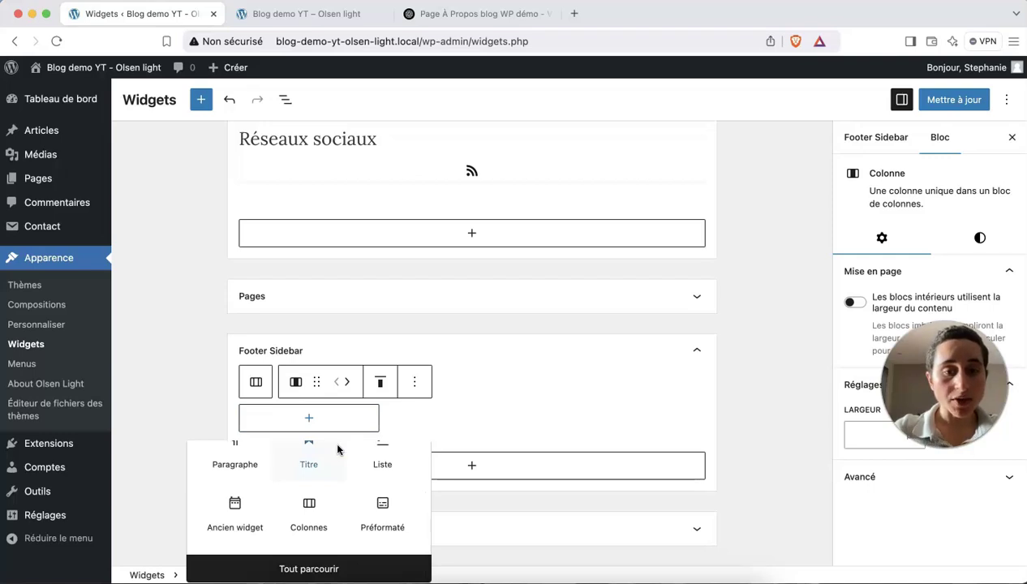
scroll(337, 448, up, 3)
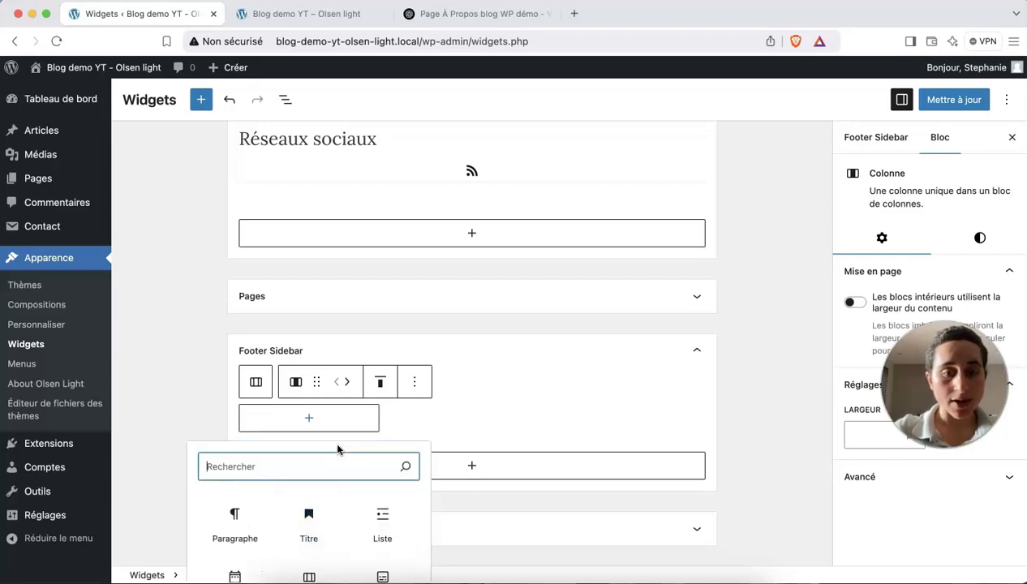
click(324, 518)
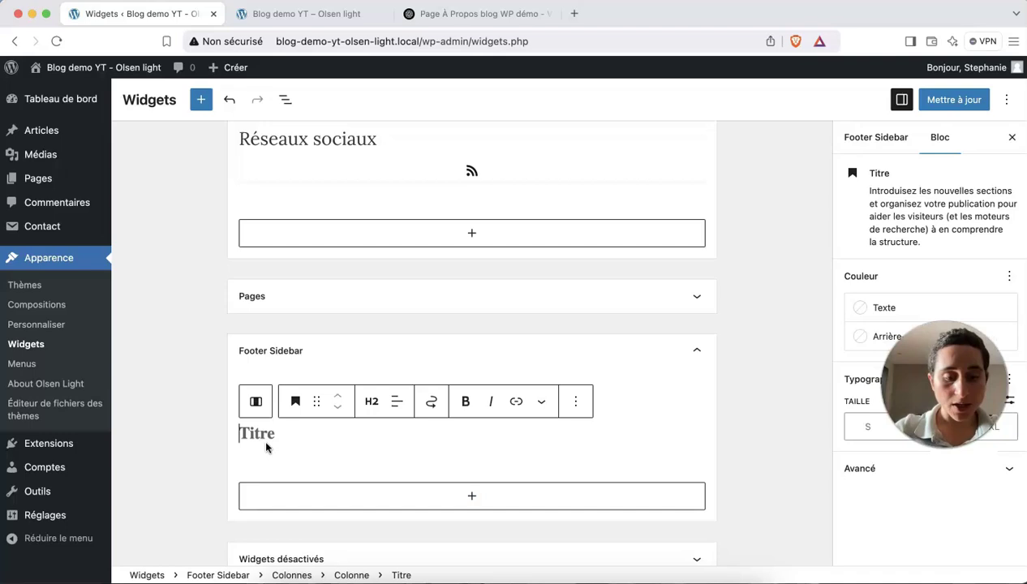
text(A propos)
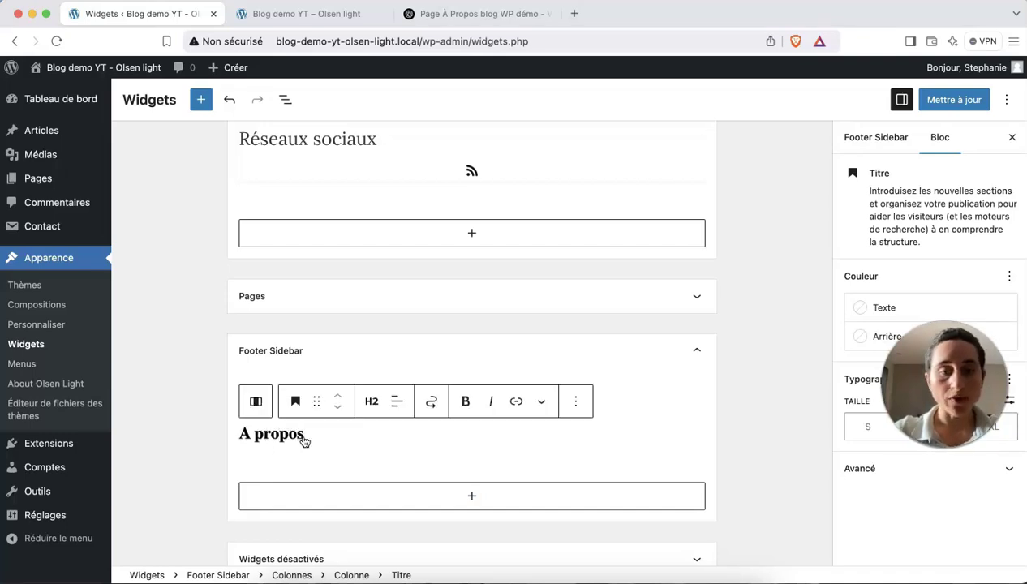
key(Return)
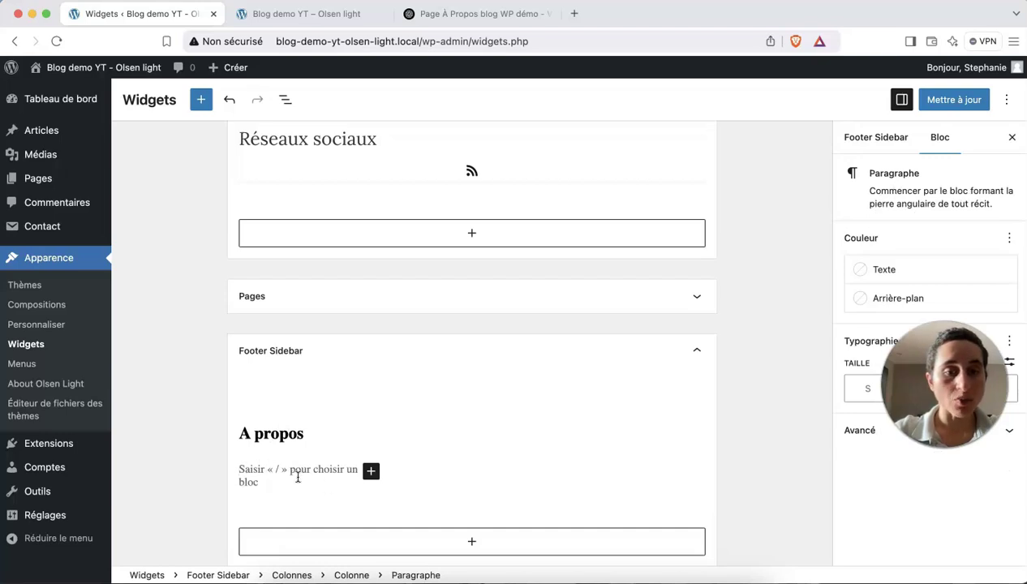
Paste the ChatGPT introduction under A propos, replacing [Ton Prénom] with the author's first name.
click(459, 17)
click(494, 222)
click(666, 236)
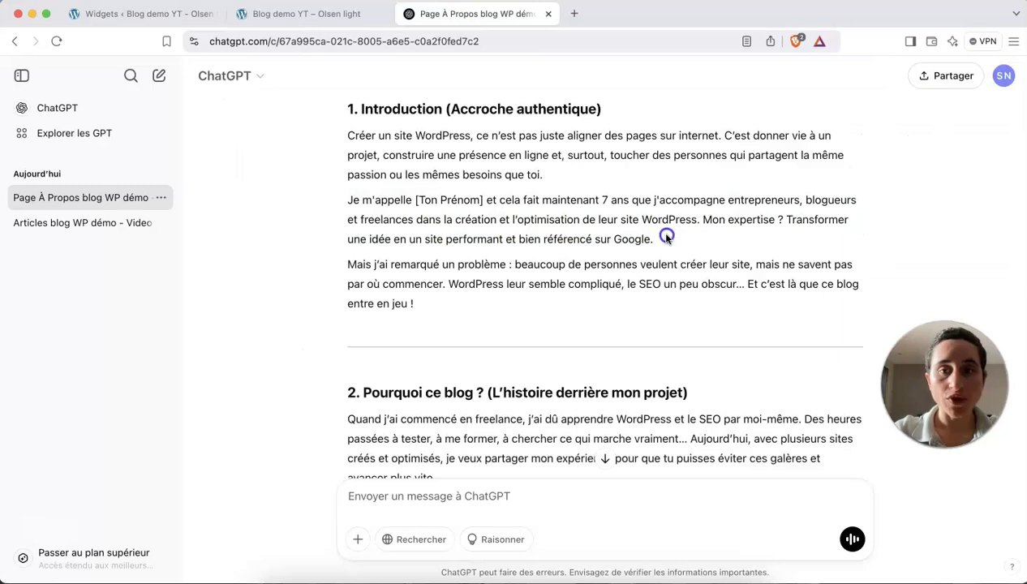
drag(666, 236, 336, 202)
key(super+c)
click(172, 14)
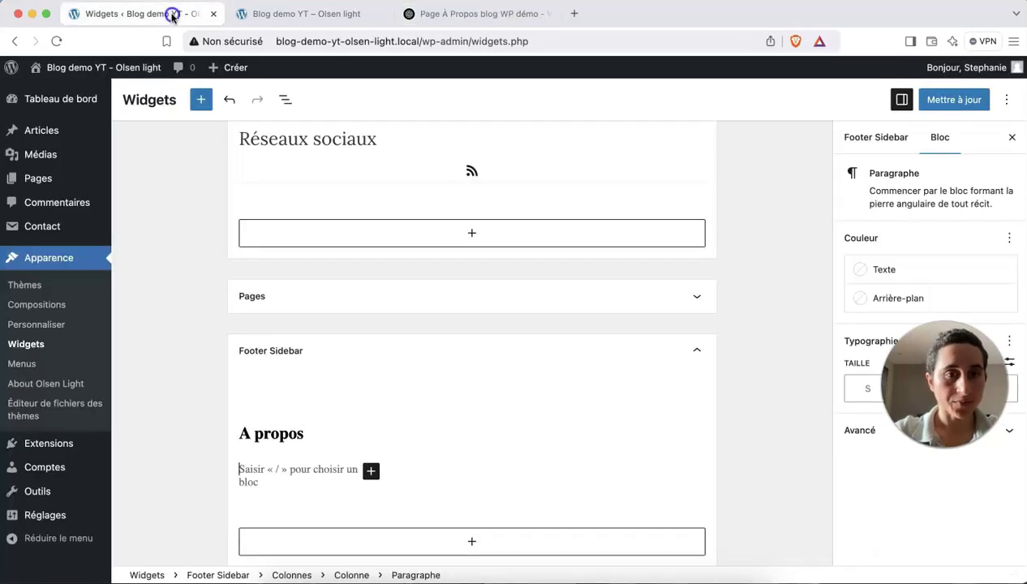
click(257, 469)
key(super+v)
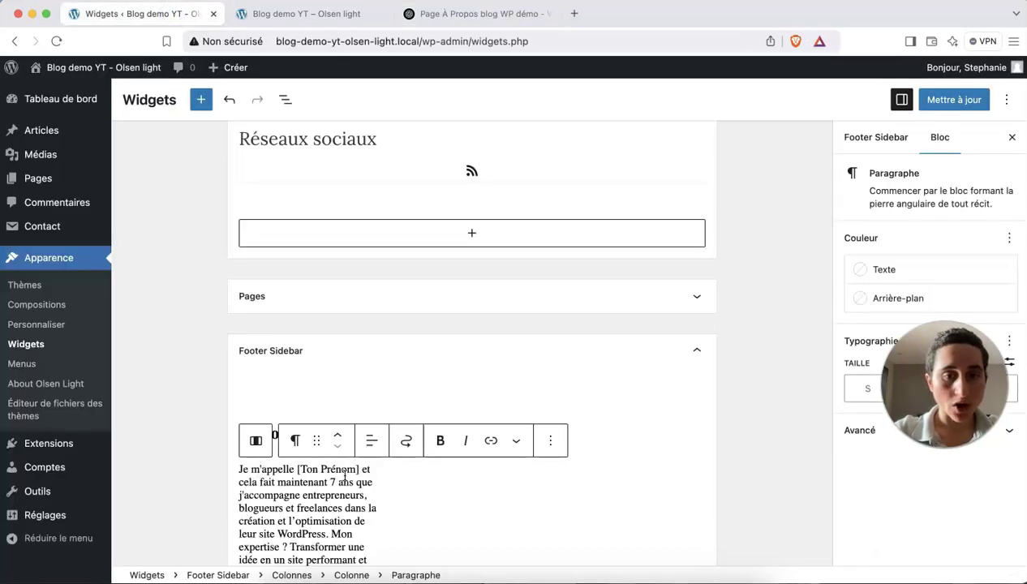
drag(356, 470, 297, 469)
text(Stéphanie)
Split the text before 'Mon expertise' and add the paragraph 'N'hésitez pas à me contacter via page Contact'.
scroll(299, 471, down, 3)
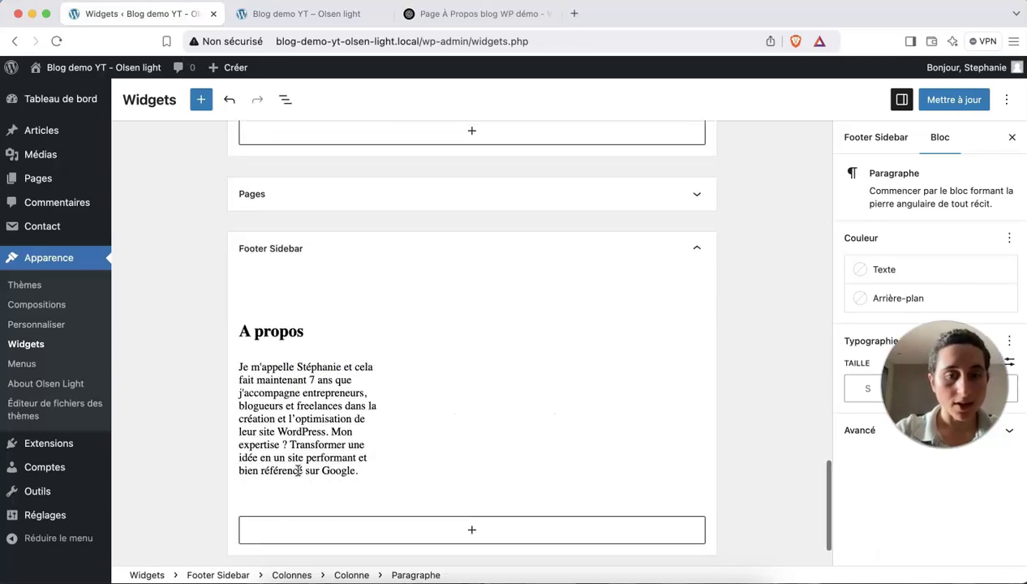
scroll(299, 471, down, 1)
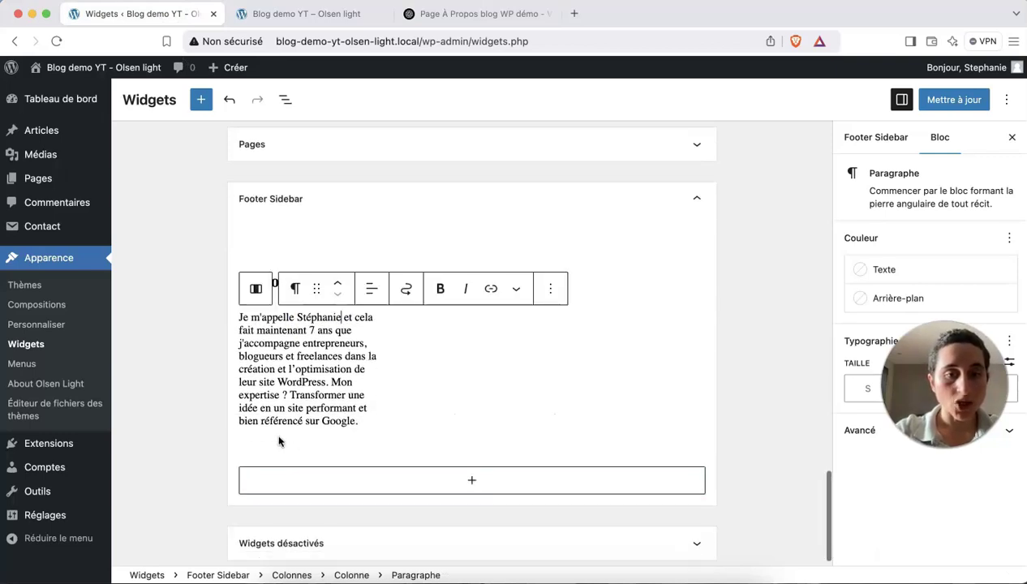
click(334, 385)
key(Return)
click(378, 442)
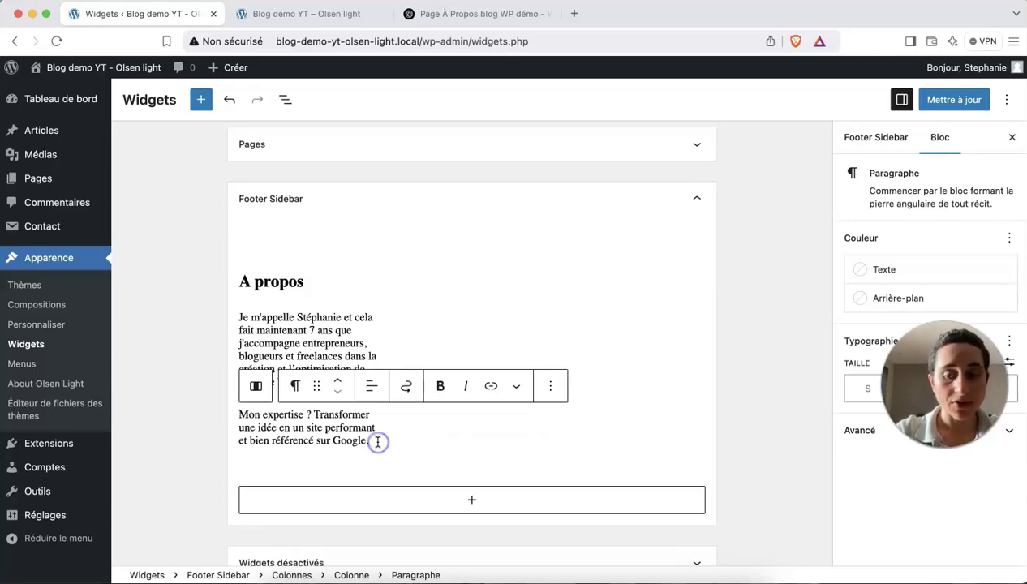
key(Return)
text(N'hésitez pas à)
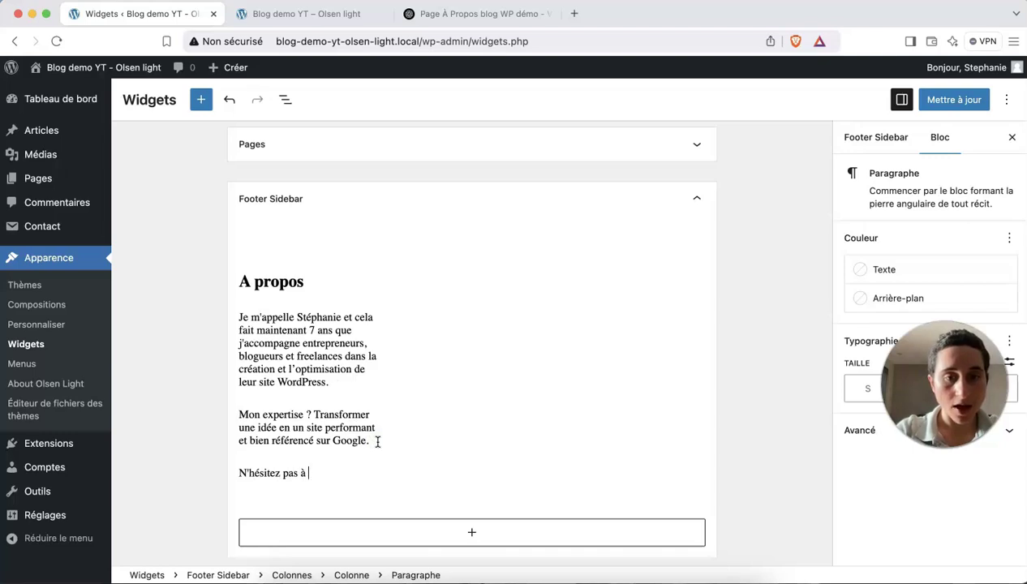
text( me contacter via ma page Contact)
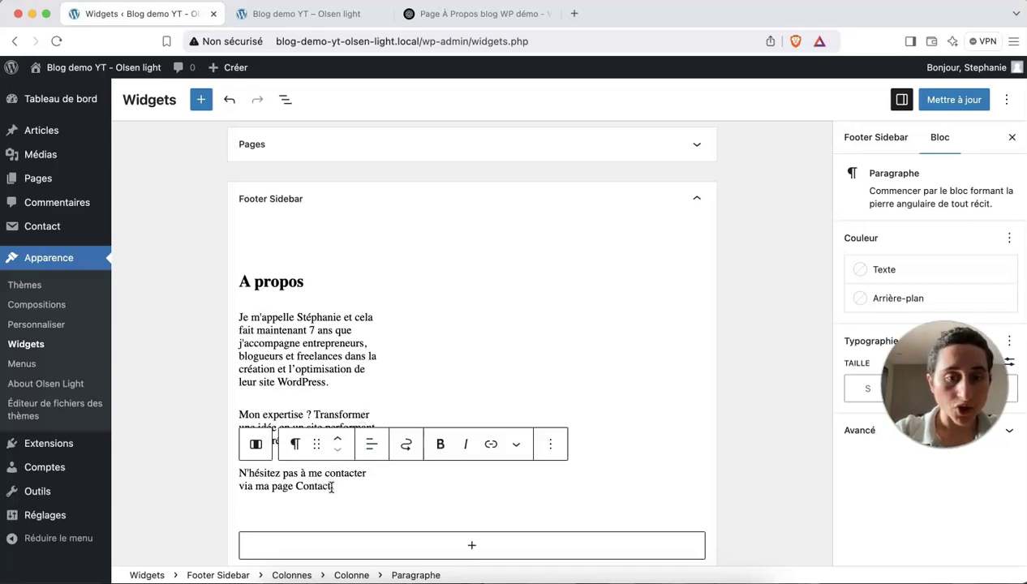
drag(332, 486, 274, 484)
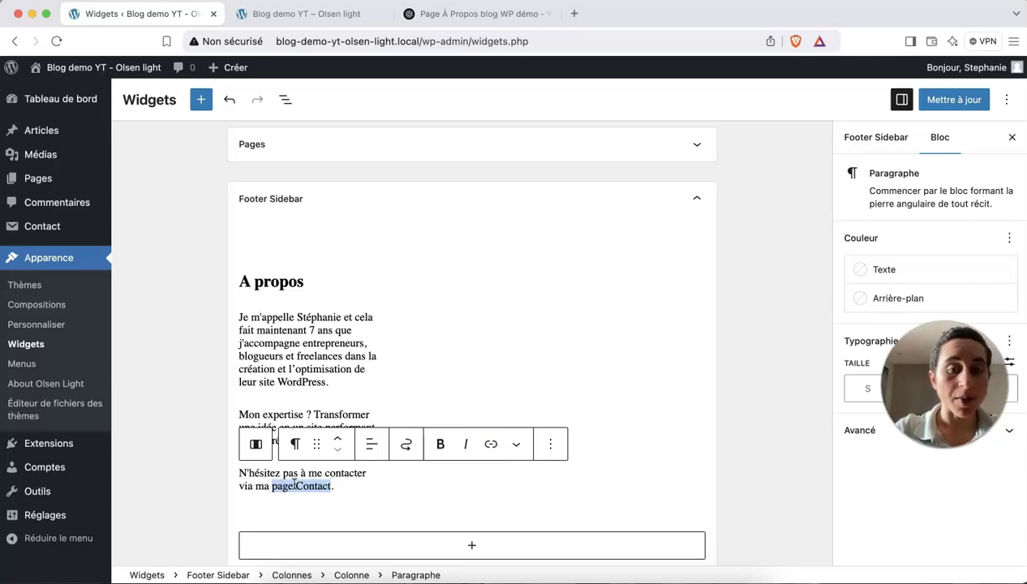
Link the words 'page Contact' to the site's Contact page.
click(491, 444)
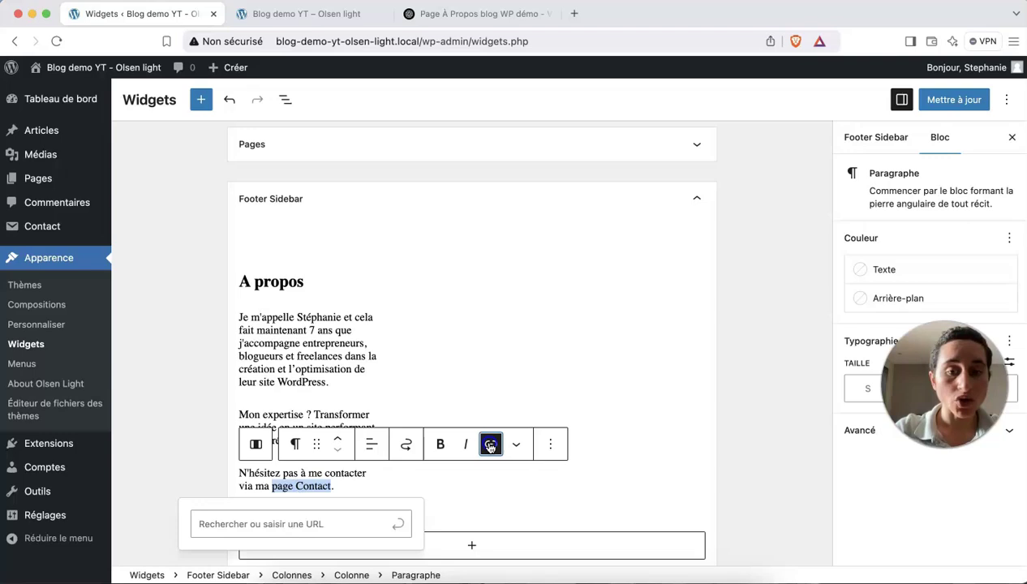
scroll(385, 499, down, 2)
scroll(386, 497, up, 1)
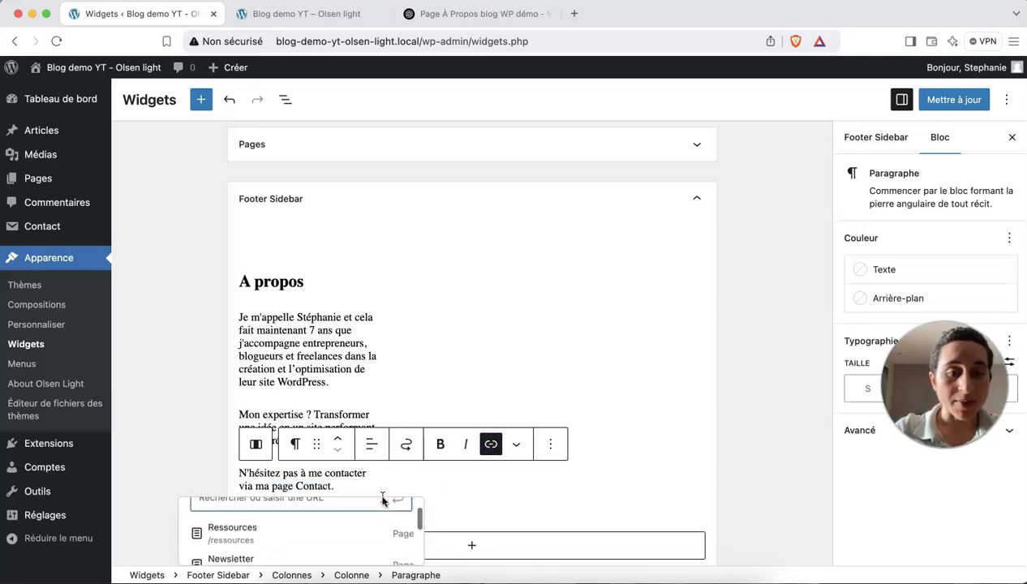
scroll(385, 394, down, 2)
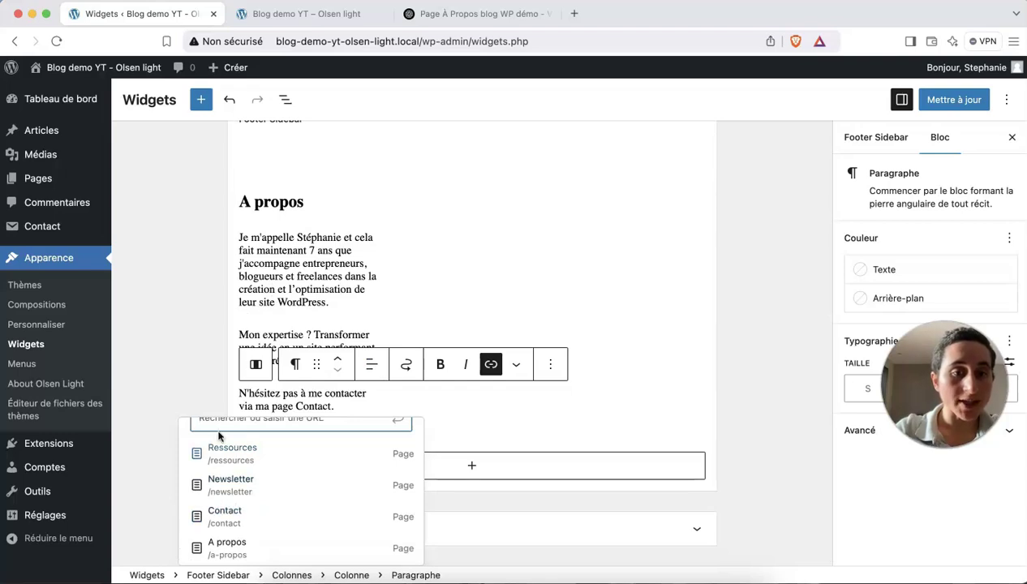
text(con)
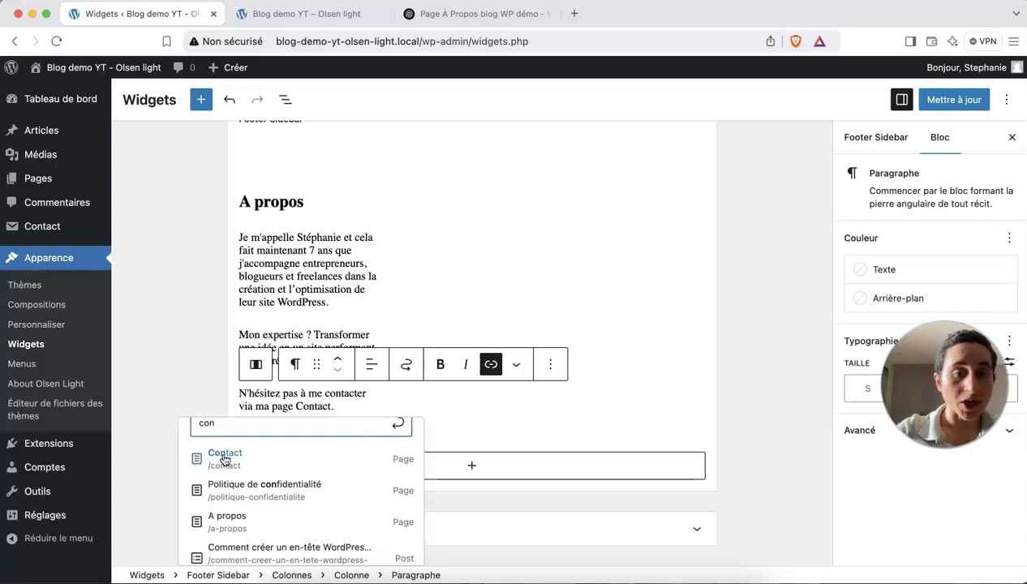
click(224, 458)
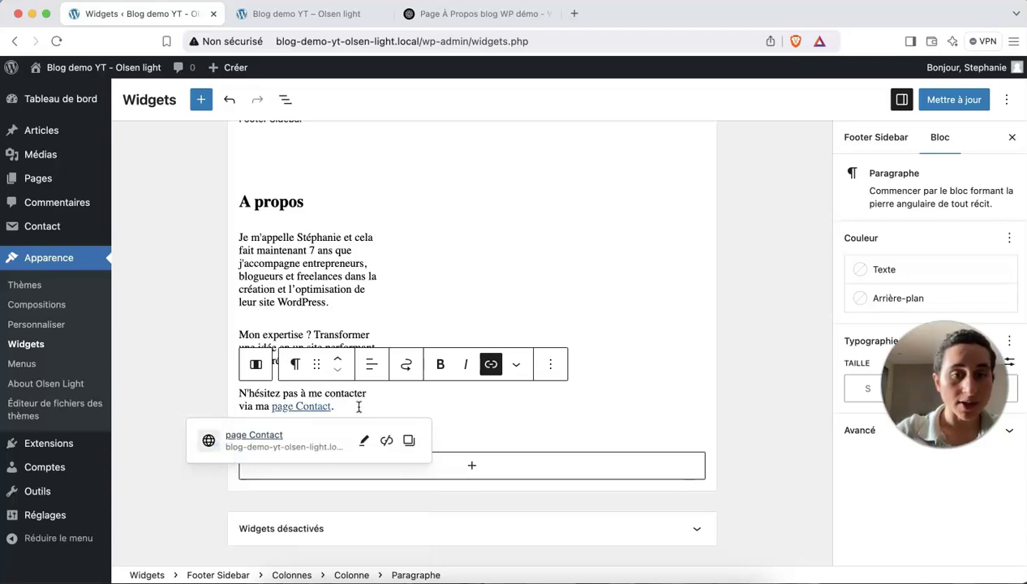
click(363, 440)
scroll(328, 450, down, 2)
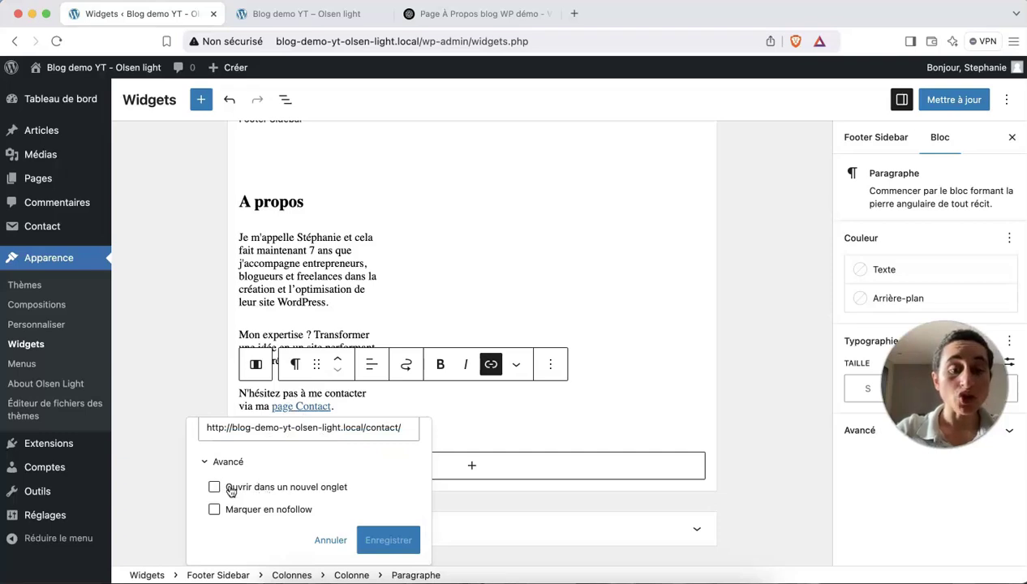
click(298, 409)
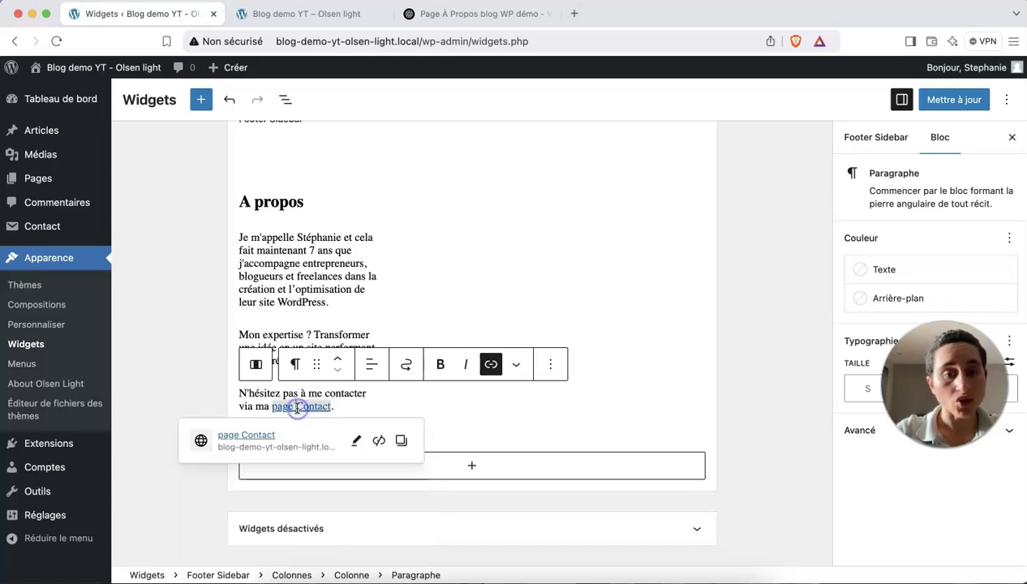
Select the empty second footer column and bring up its block choices.
click(375, 398)
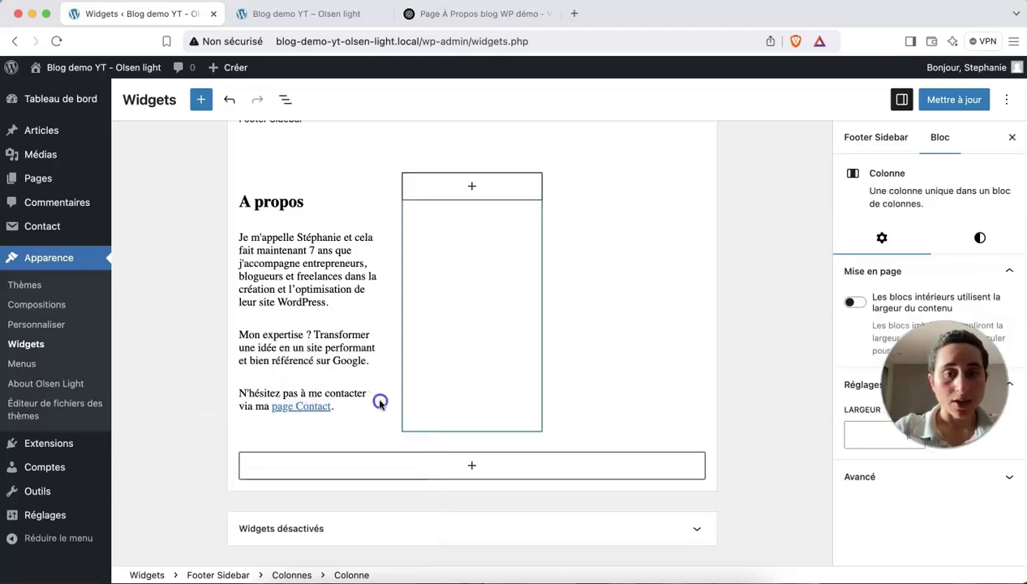
scroll(410, 274, up, 2)
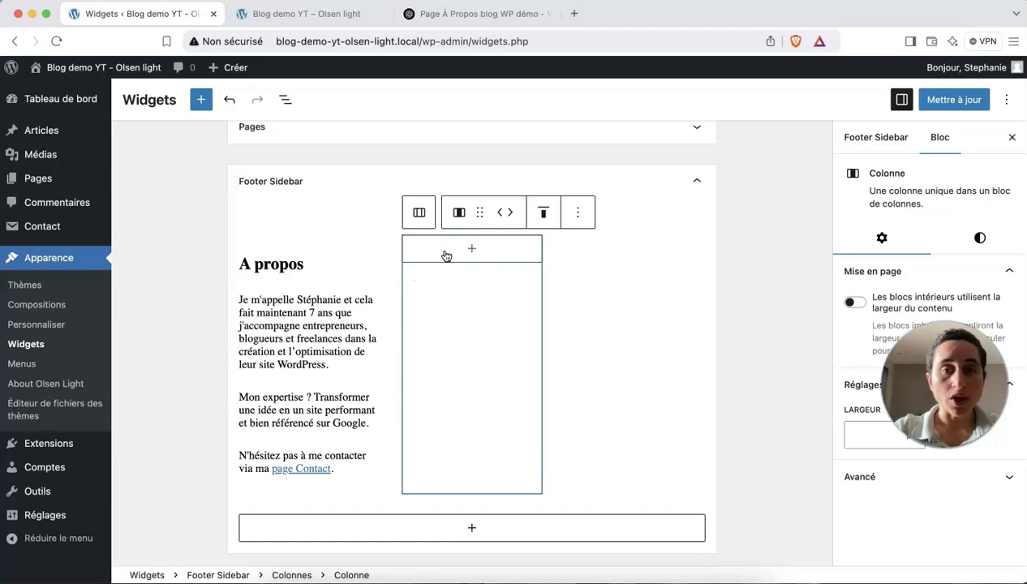
click(472, 254)
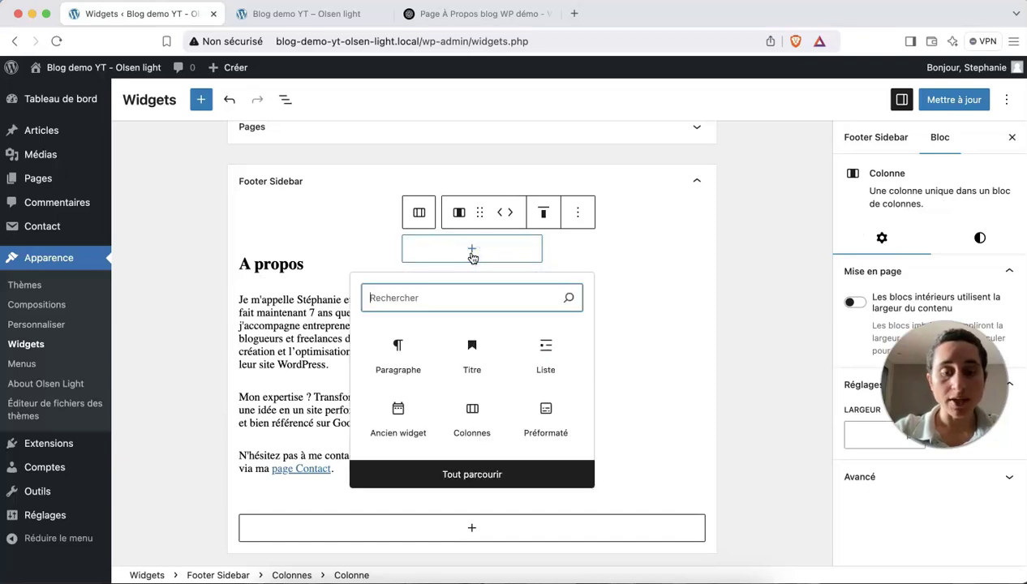
Insert the Theme - Social Icons widget in the second column with the title 'Suivez-moi'.
text(so)
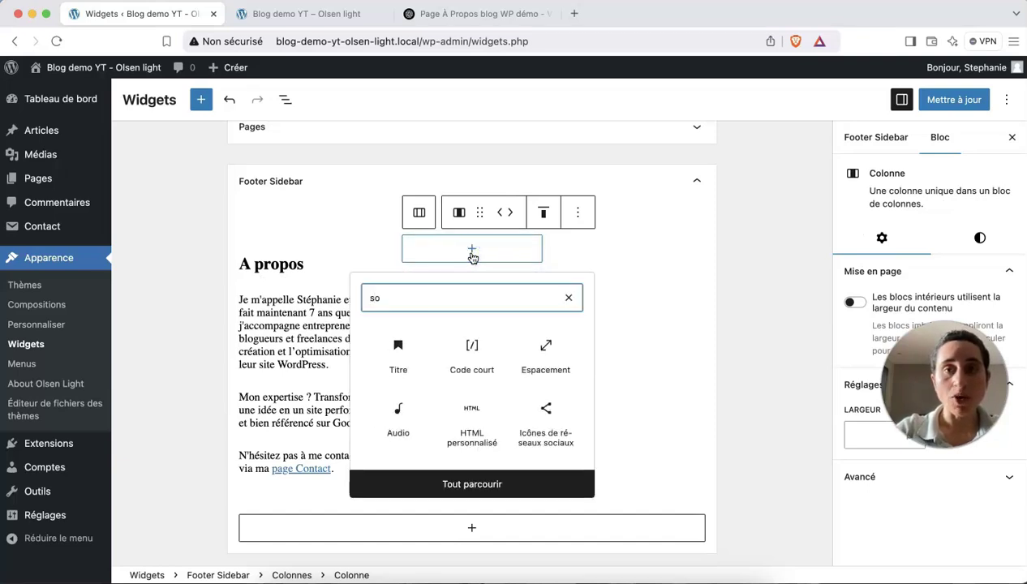
text(ci)
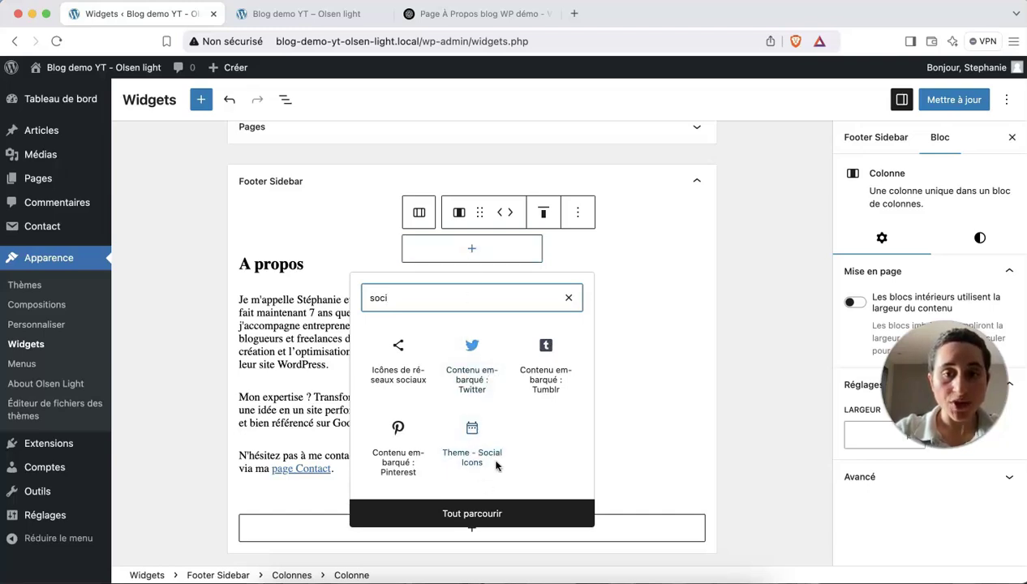
click(473, 442)
click(423, 312)
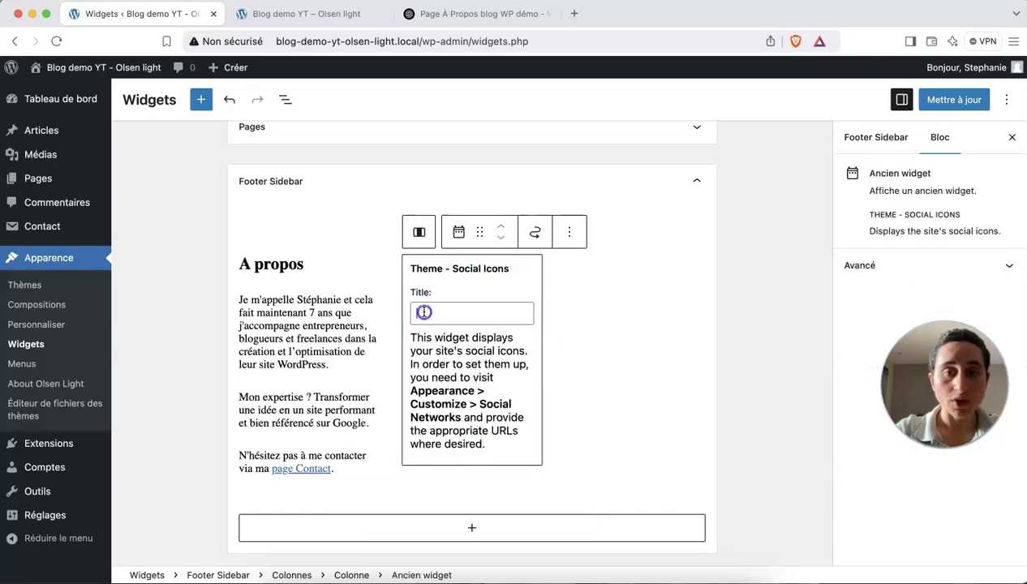
text(Suivez-moi)
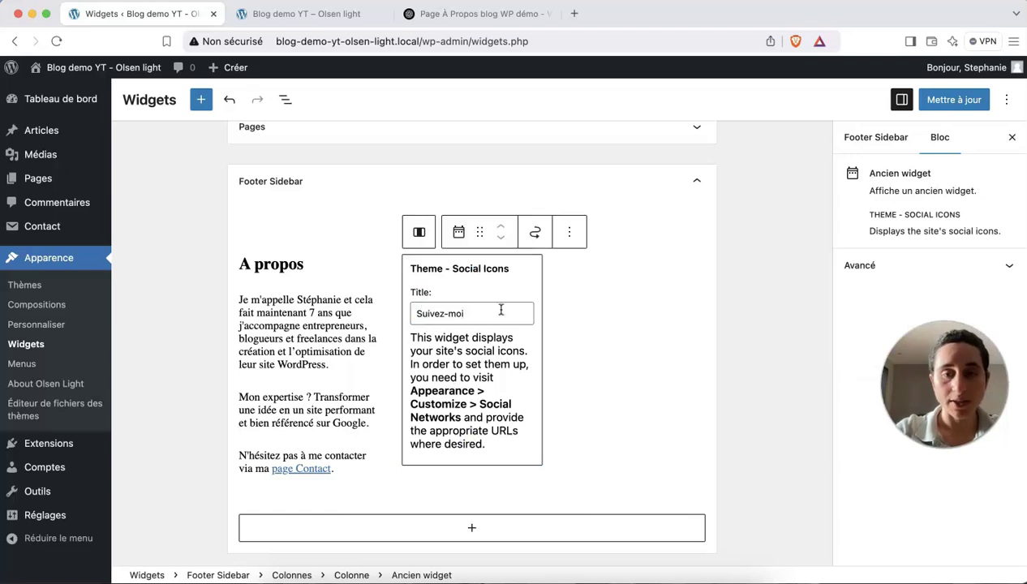
click(598, 280)
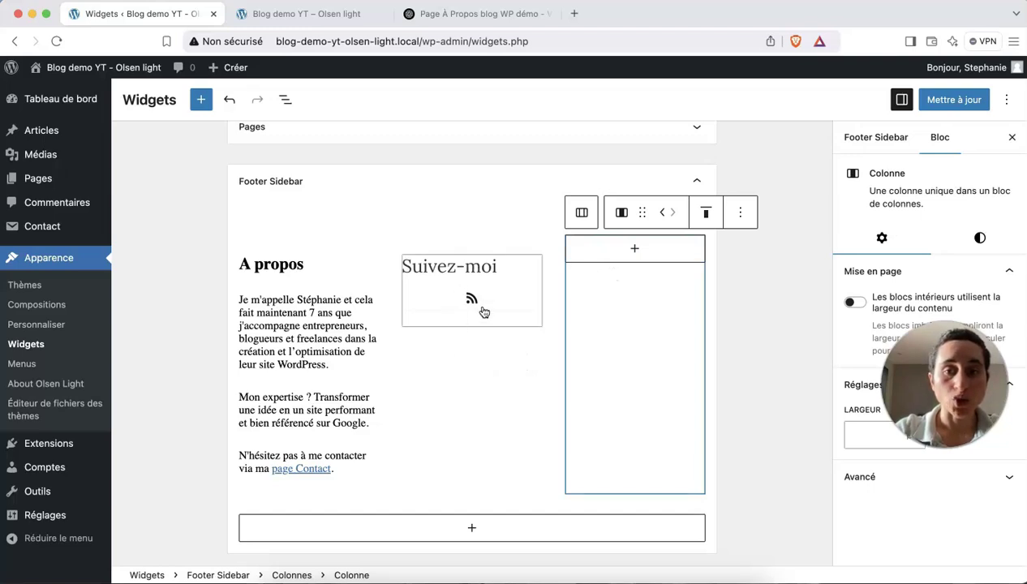
click(635, 249)
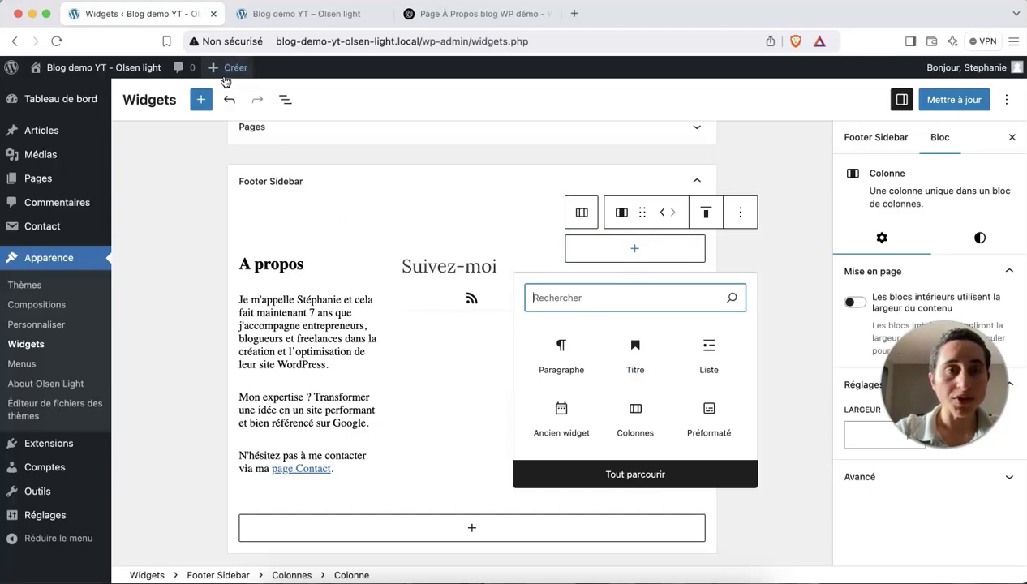
click(201, 101)
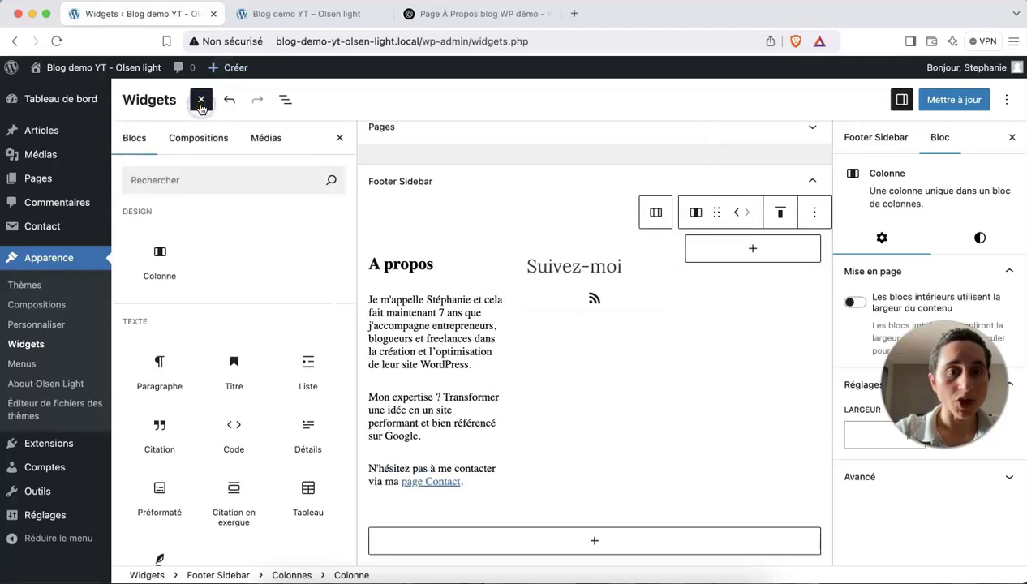
scroll(235, 381, down, 15)
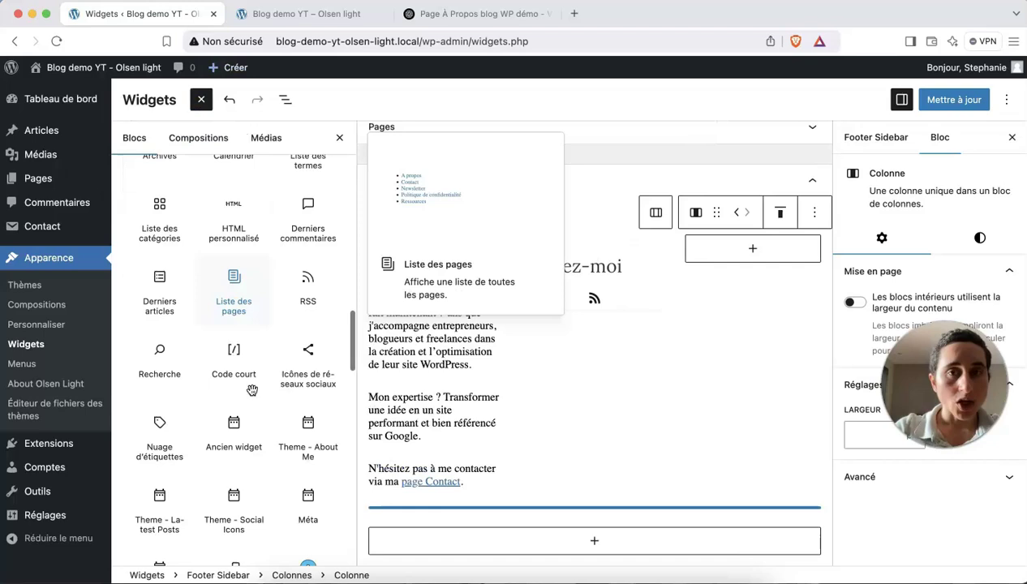
scroll(252, 390, down, 10)
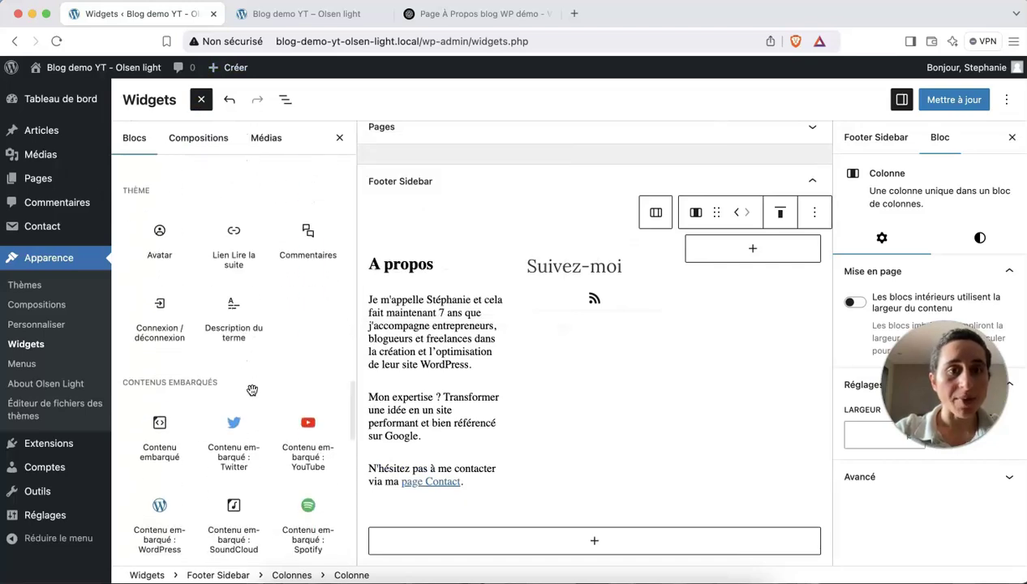
scroll(252, 390, up, 5)
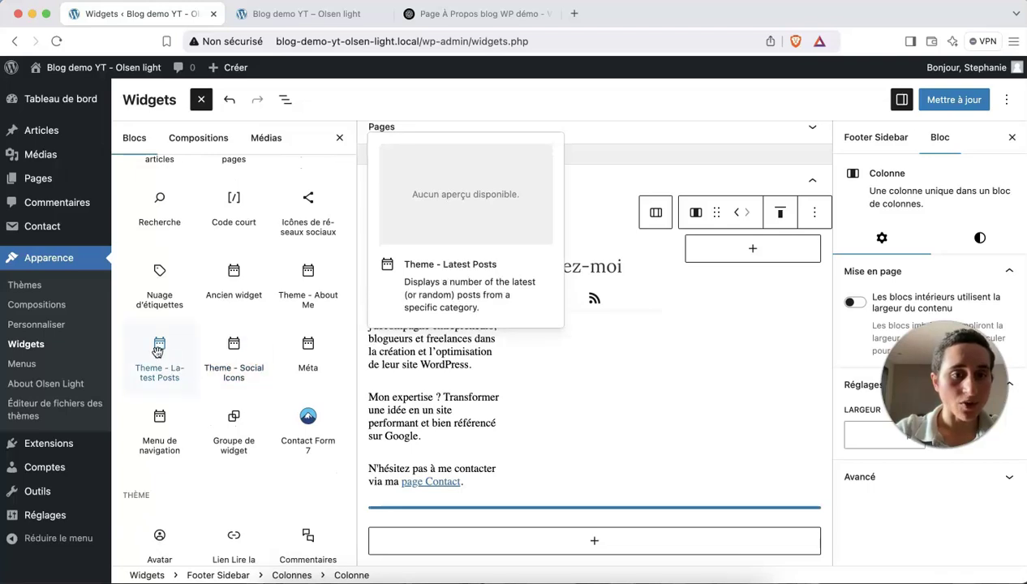
click(158, 350)
scroll(377, 397, down, 1)
scroll(379, 398, down, 3)
scroll(379, 398, up, 2)
scroll(379, 398, down, 1)
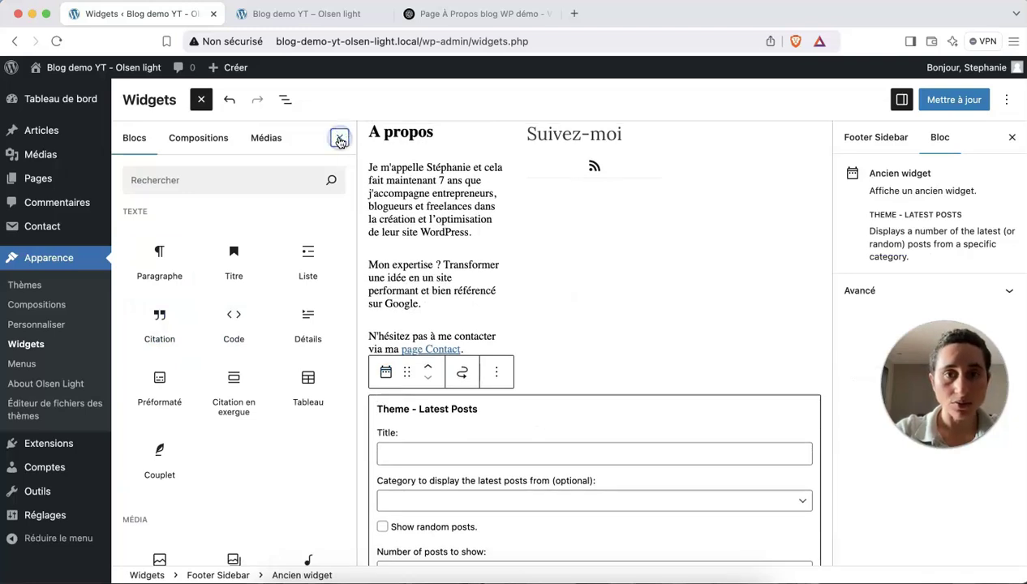
click(459, 429)
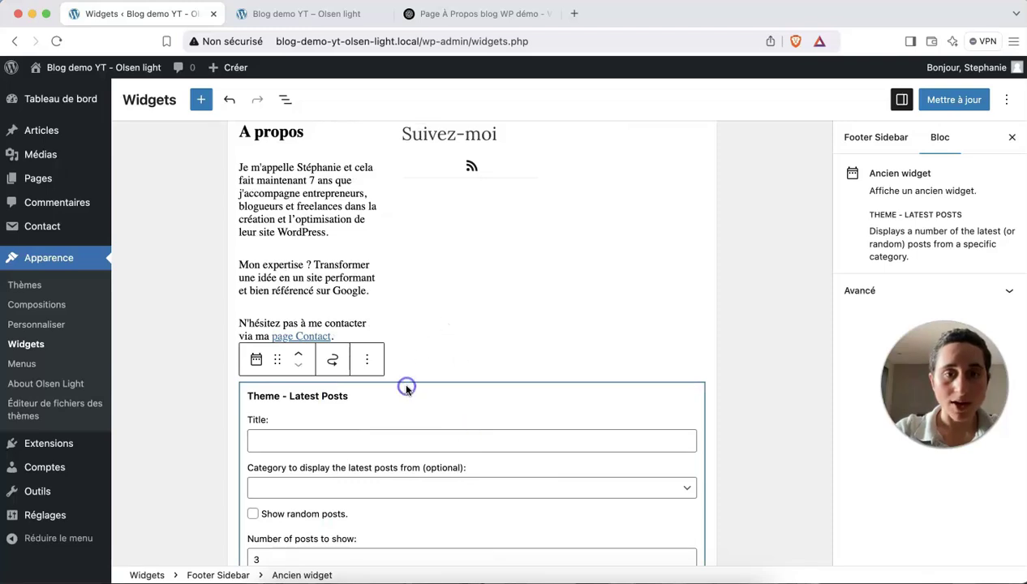
click(601, 242)
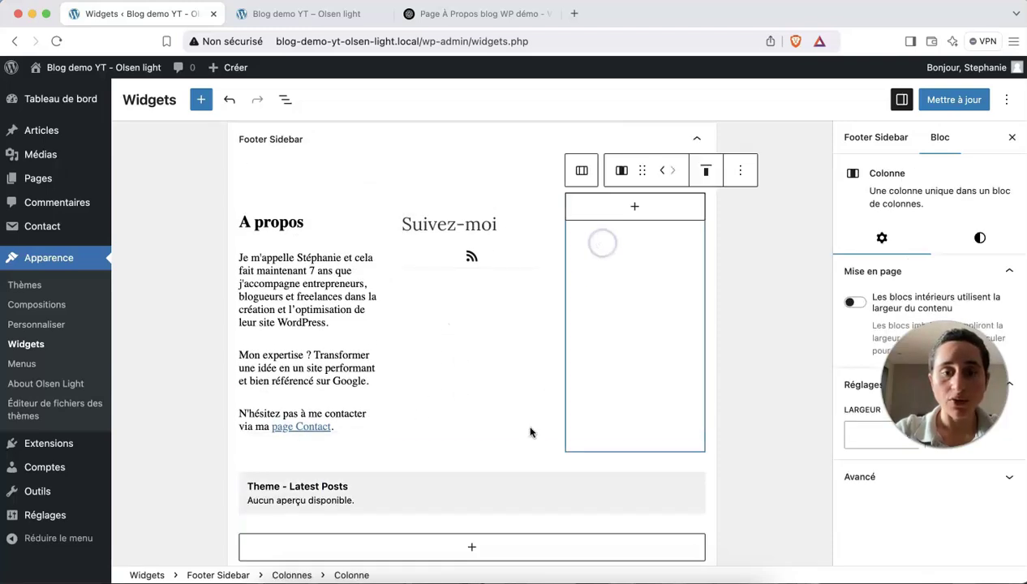
scroll(529, 432, down, 2)
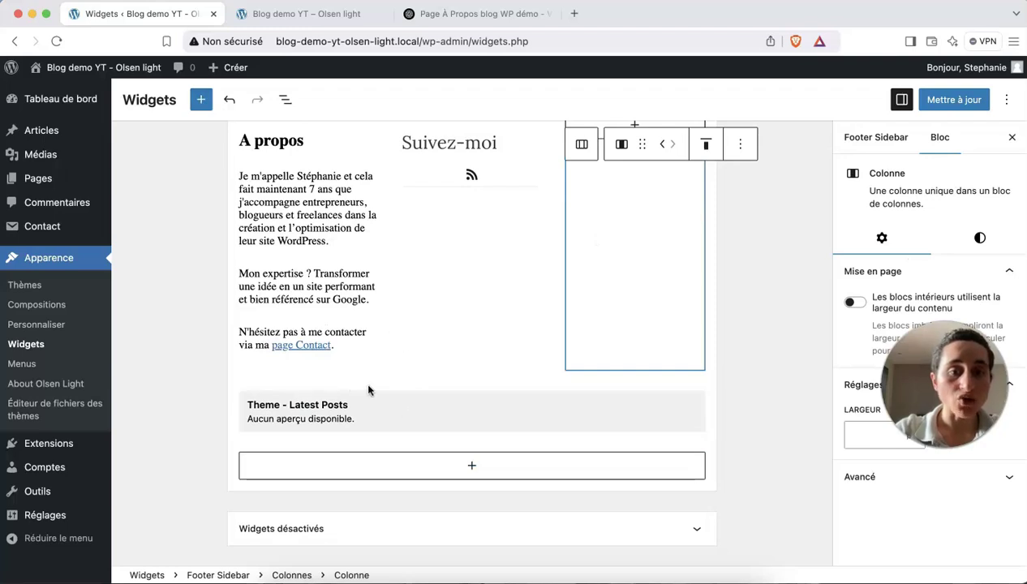
click(395, 282)
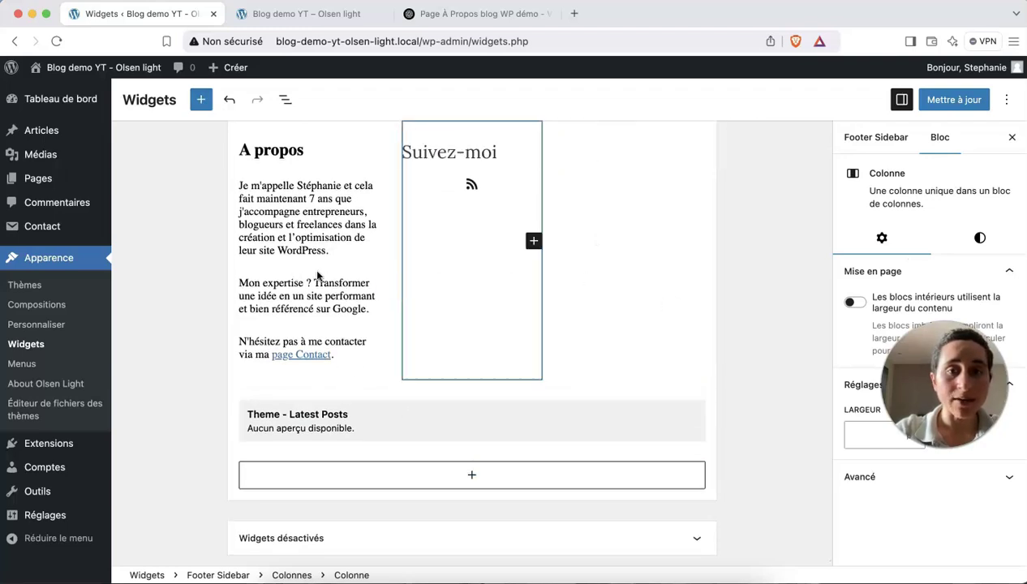
click(378, 424)
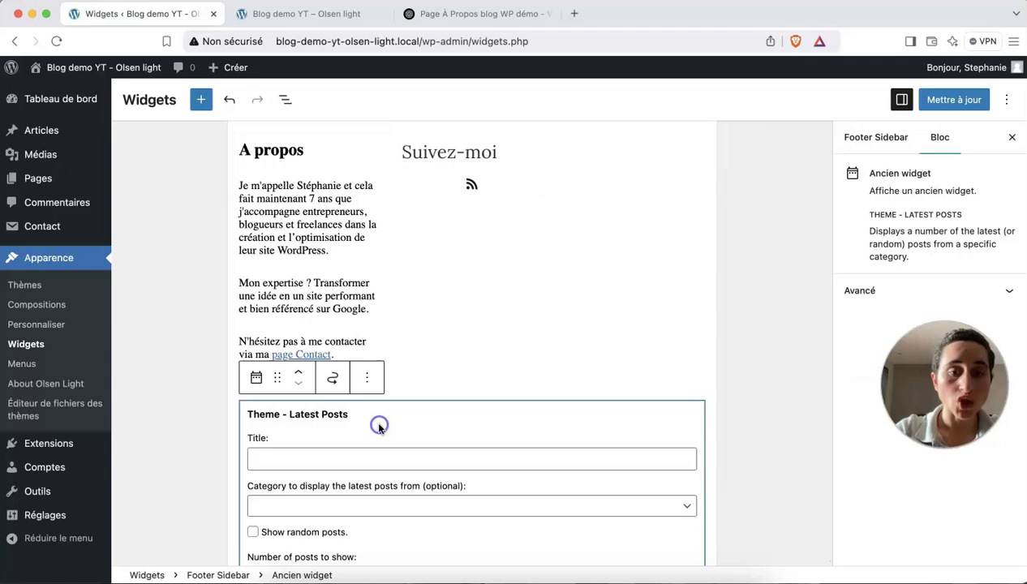
click(366, 377)
click(427, 334)
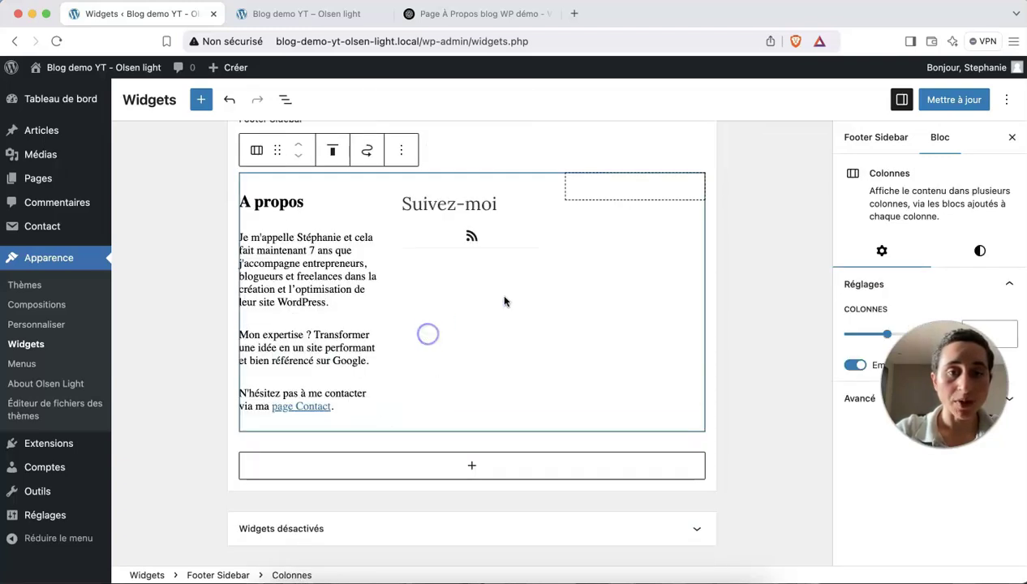
Add a Theme - Latest Posts widget to the third column titled 'Derniers articles'.
click(625, 178)
click(634, 187)
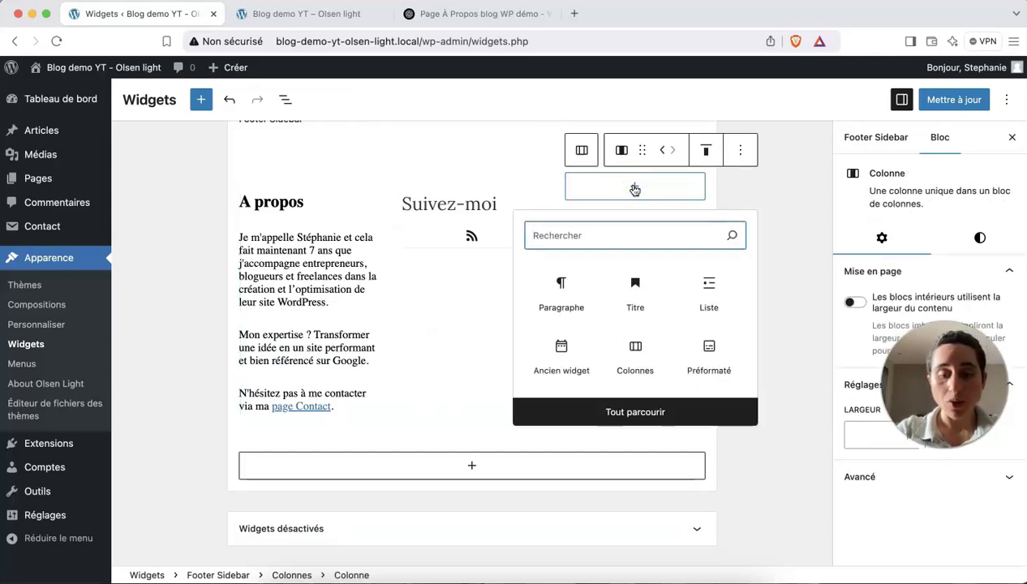
text(lates)
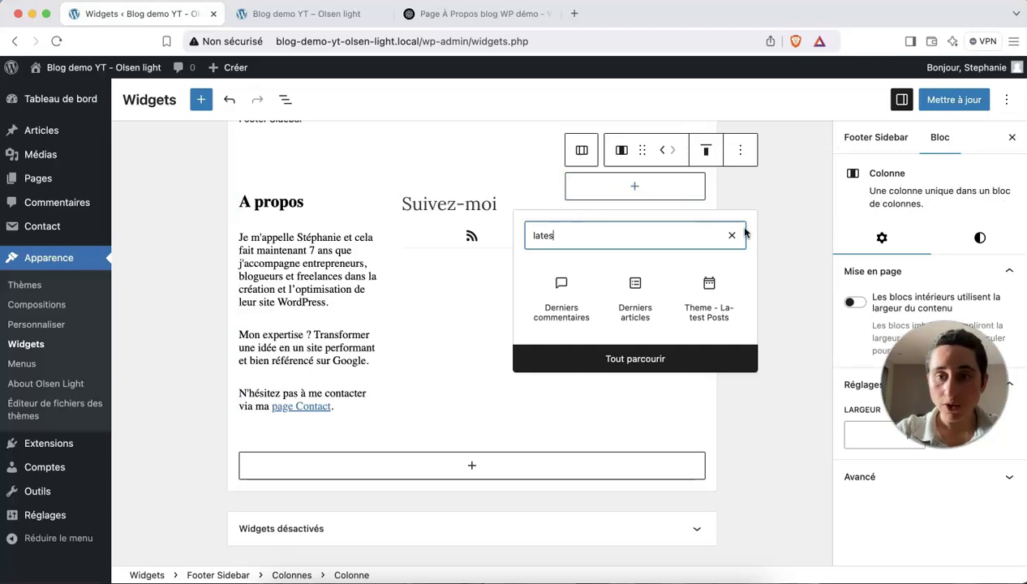
click(712, 285)
click(627, 248)
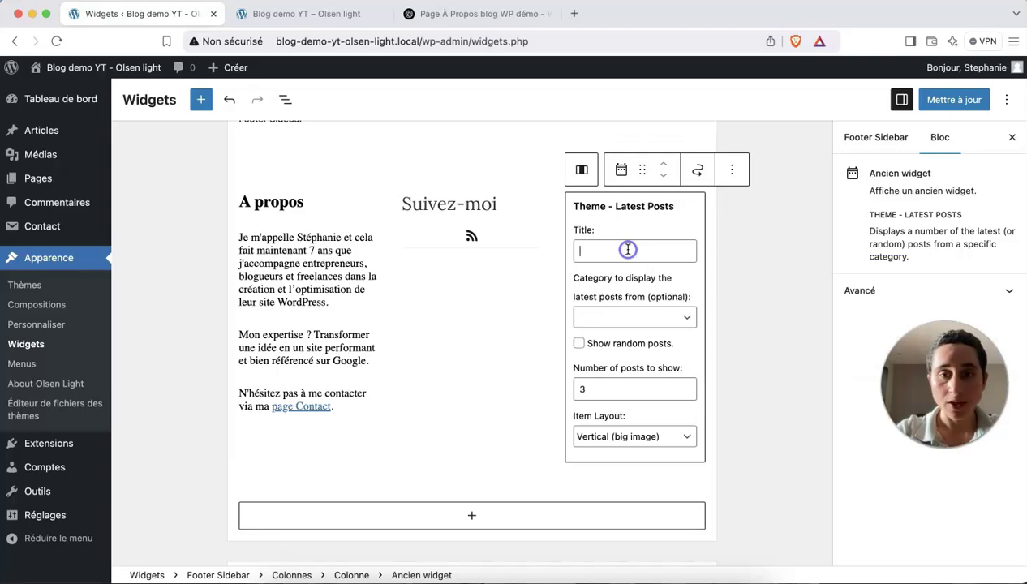
text(Derniers articles)
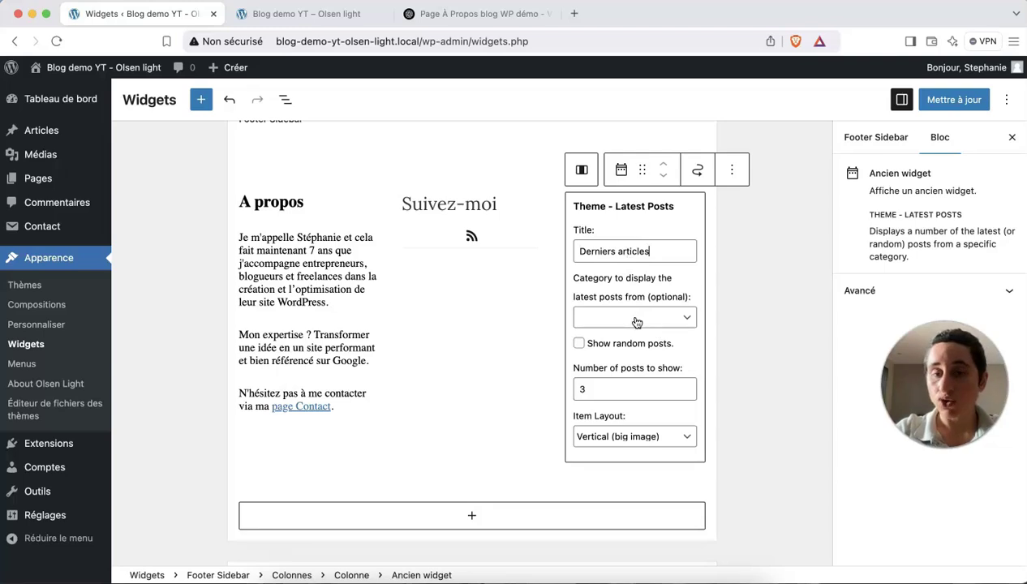
Set its Item Layout to Horizontal (small image) and save the widgets with Mettre à jour.
scroll(636, 322, down, 2)
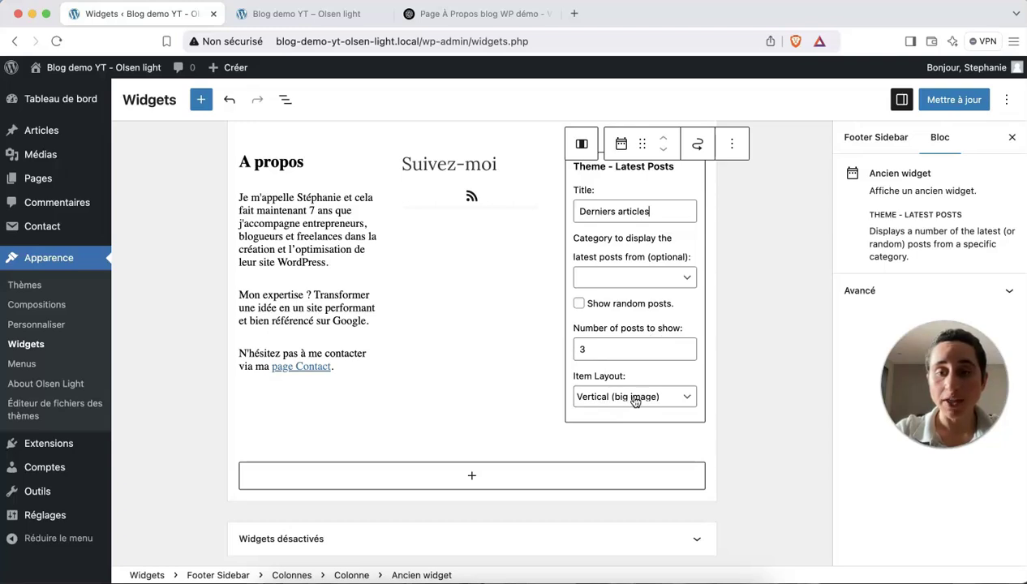
click(635, 401)
click(633, 412)
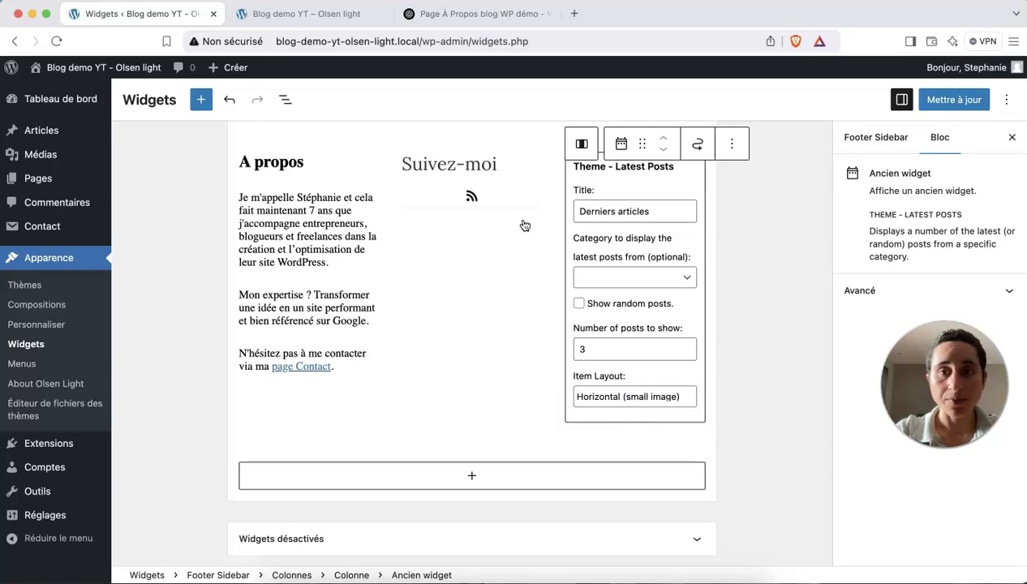
scroll(524, 225, up, 1)
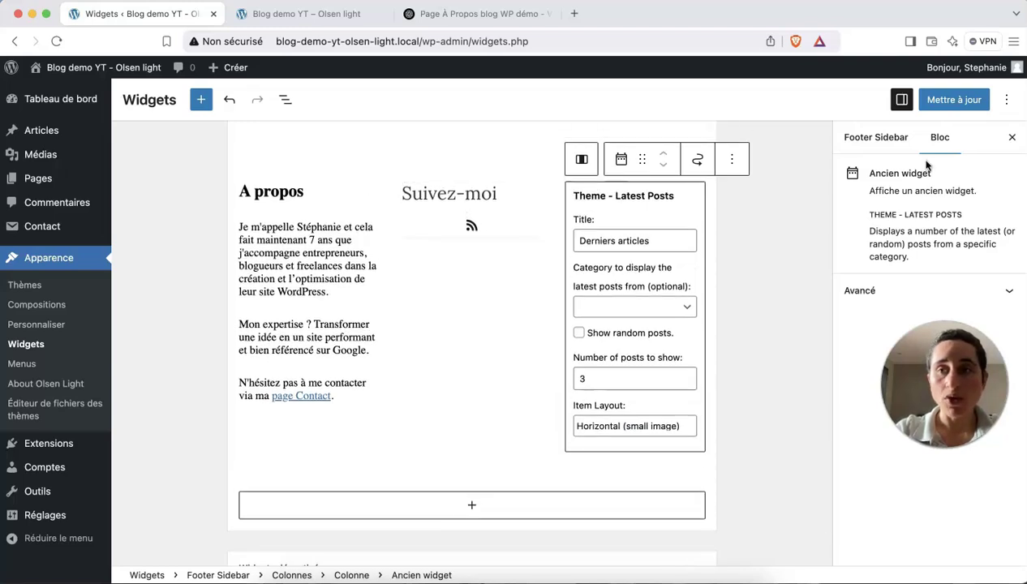
click(952, 98)
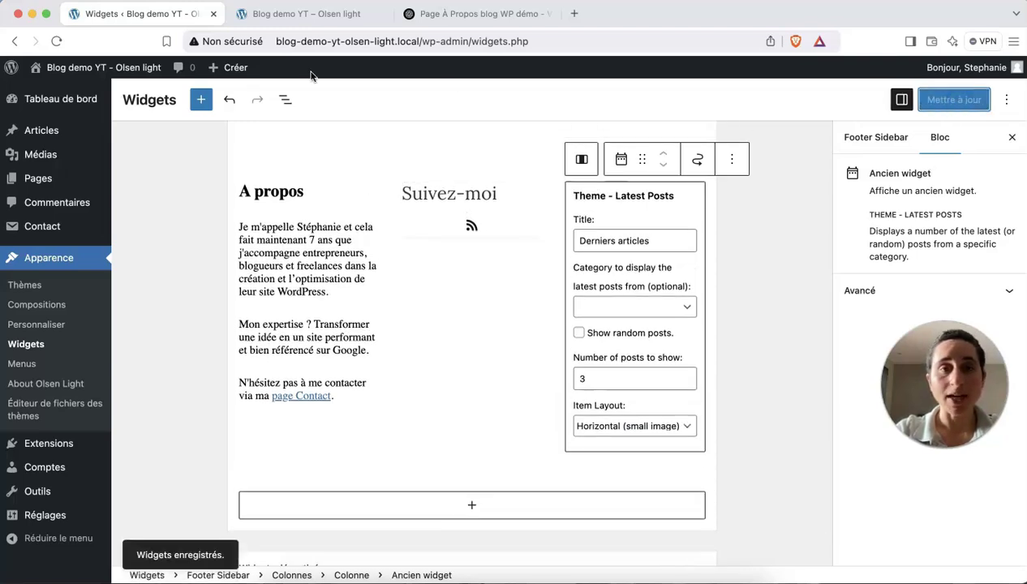
Reload the live blog to check the Derniers articles footer, then follow its 'page Contact' link.
click(290, 14)
click(58, 41)
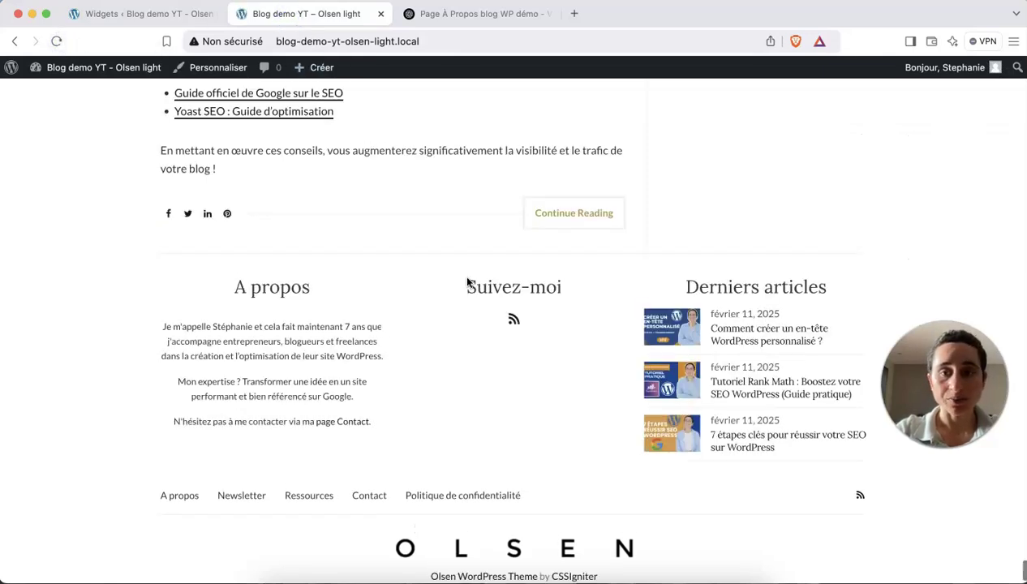
scroll(467, 281, down, 2)
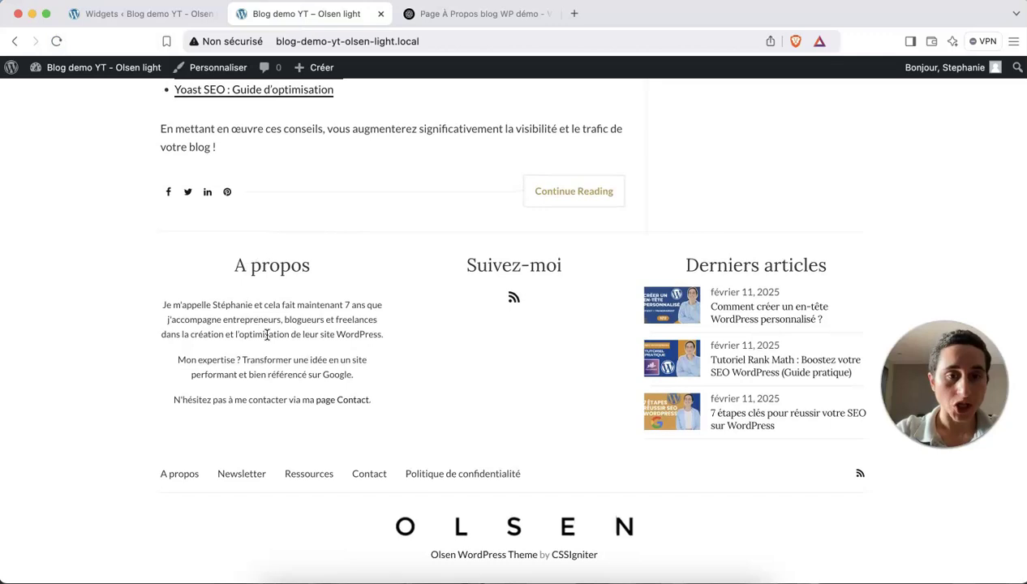
click(338, 403)
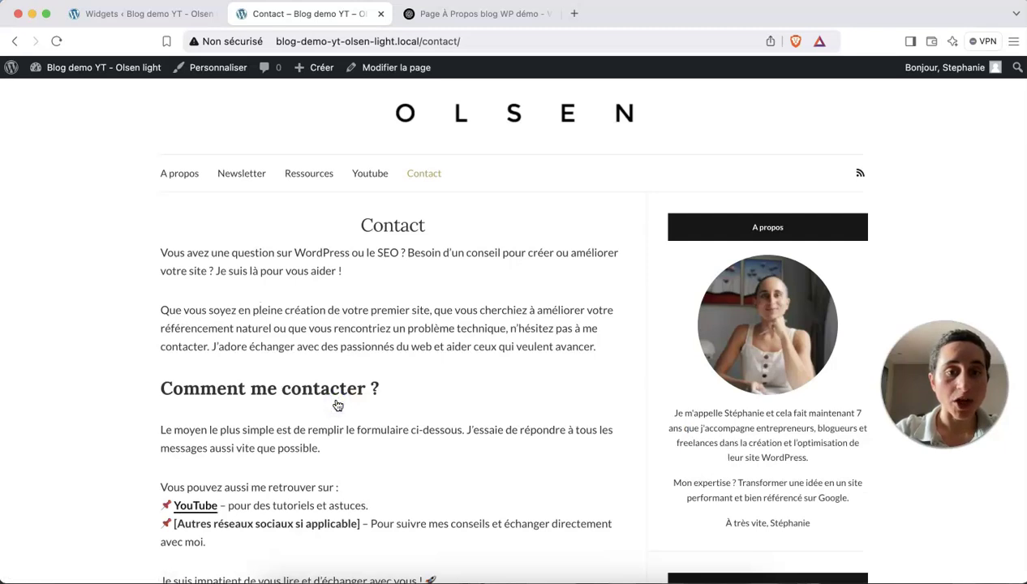
scroll(338, 404, down, 10)
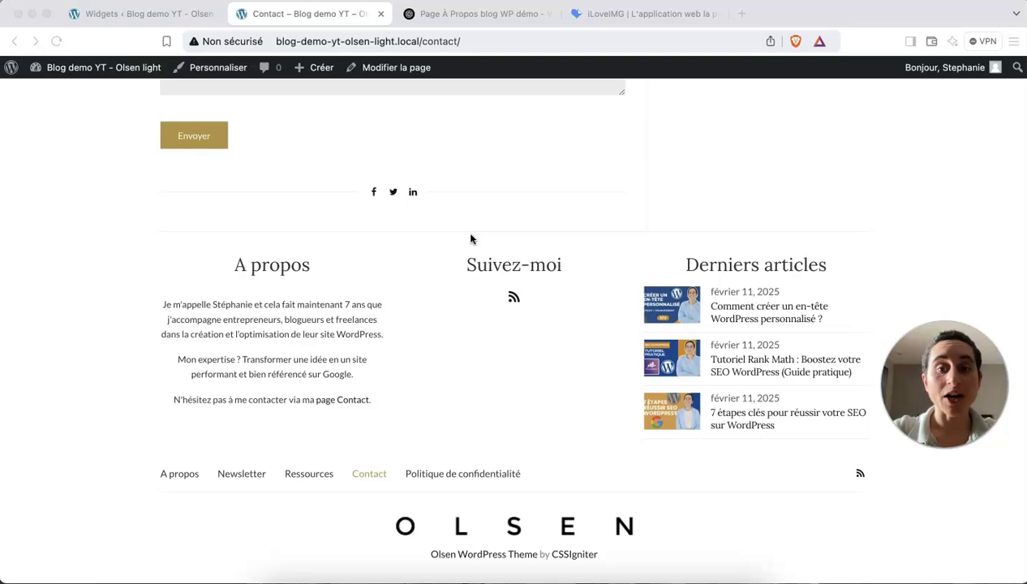
scroll(474, 222, up, 15)
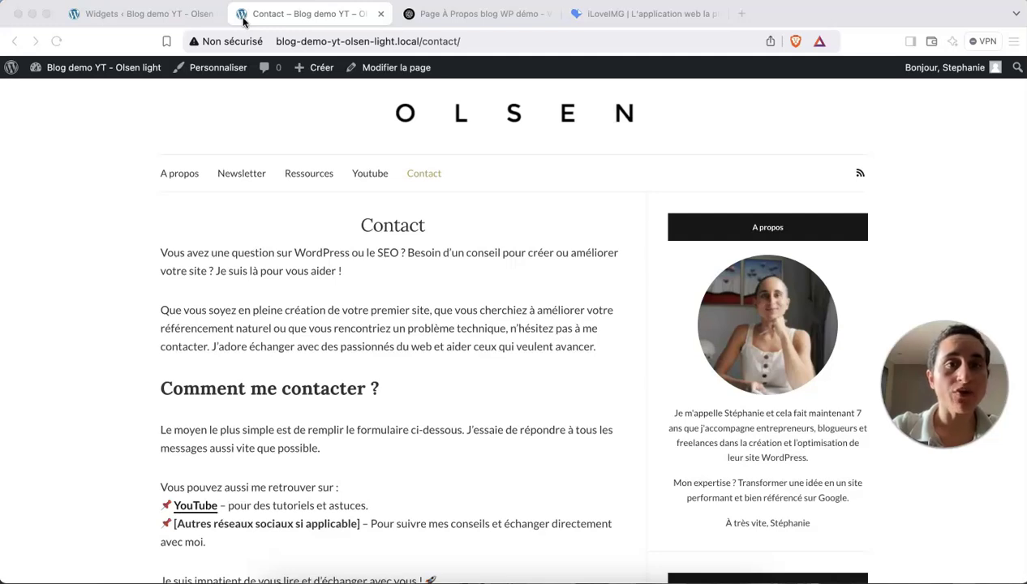
Open the Customizer via Apparence > Personnaliser from the admin dashboard.
click(213, 72)
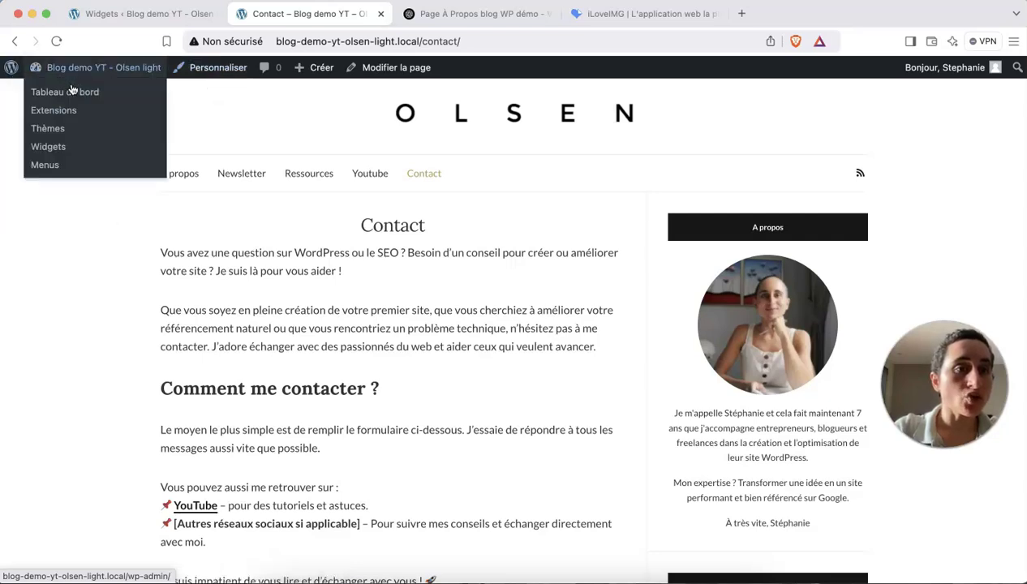
click(73, 92)
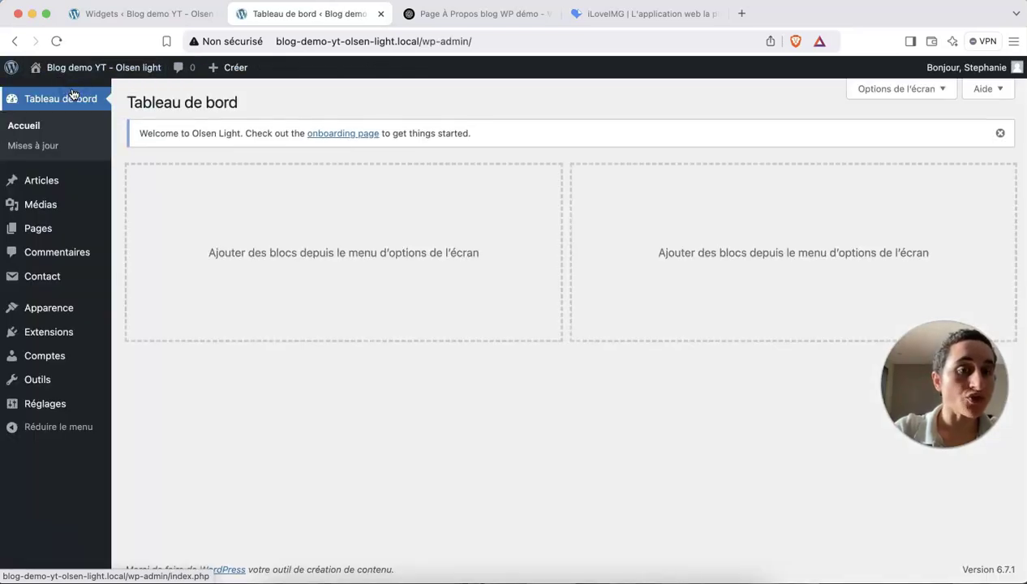
mouse_move(64, 308)
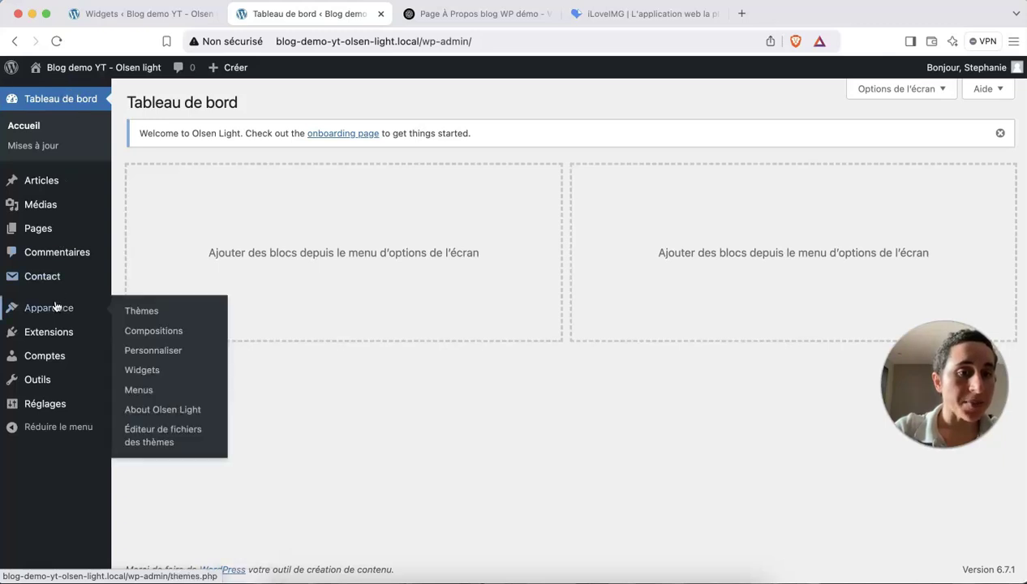
click(177, 357)
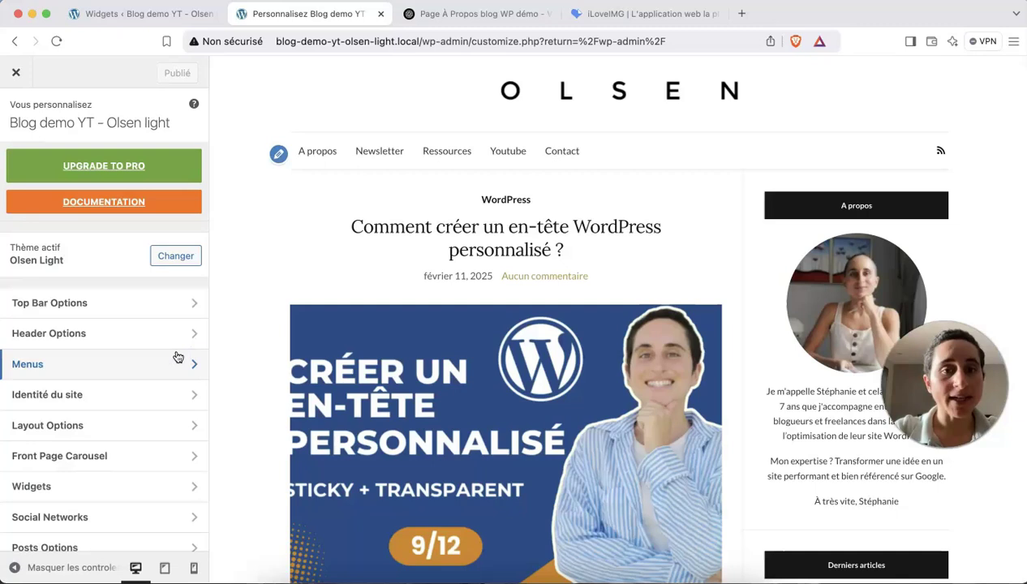
scroll(113, 381, down, 4)
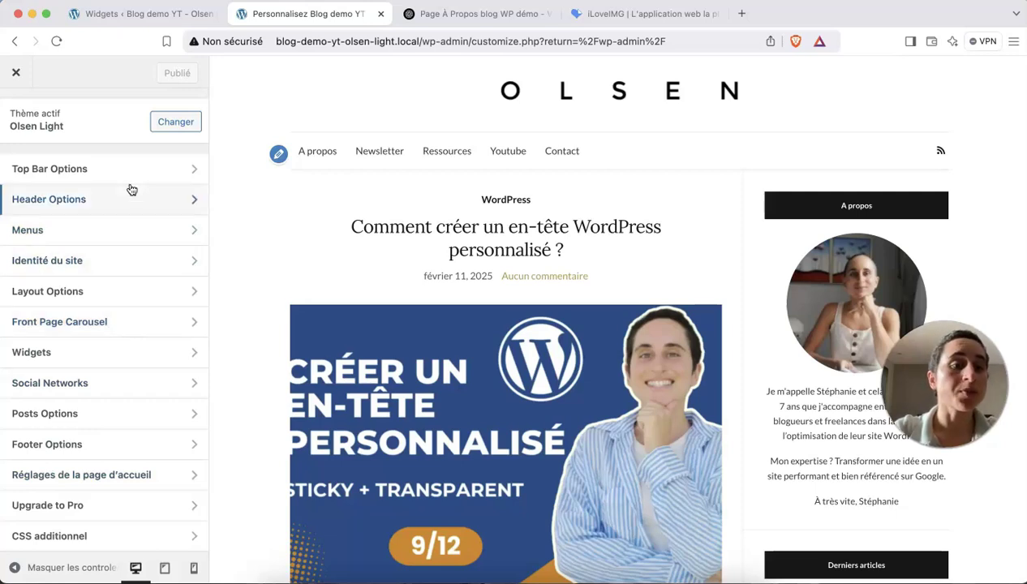
scroll(131, 189, up, 2)
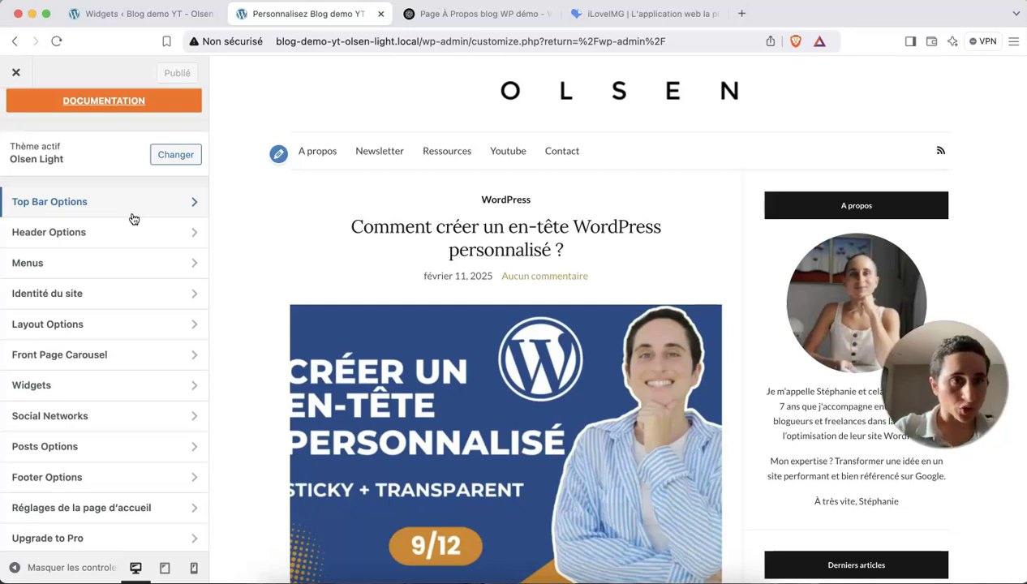
scroll(134, 219, up, 3)
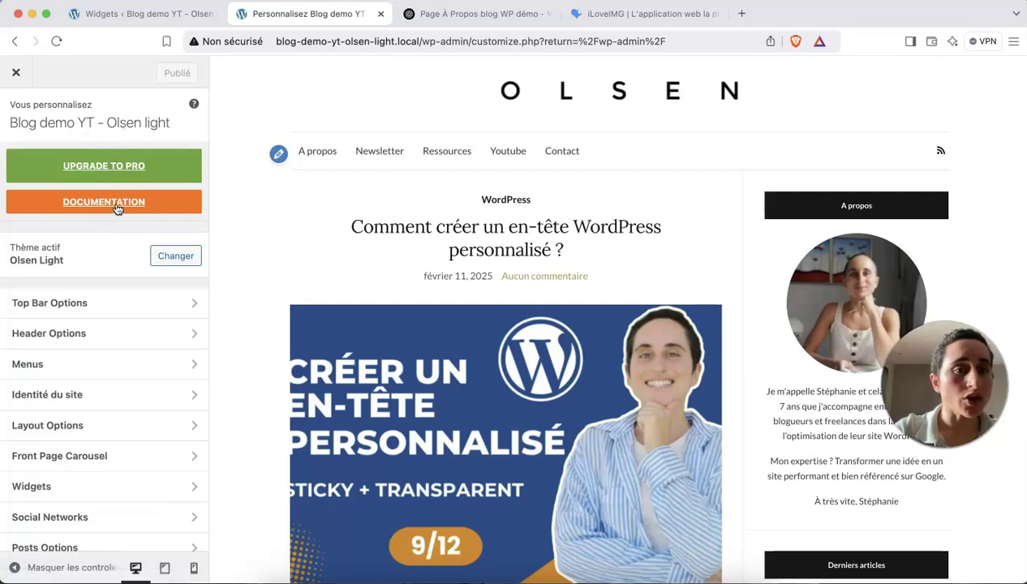
Open the Olsen Light documentation, skim to Menus and Layout Options, then return to the Customizer.
click(114, 209)
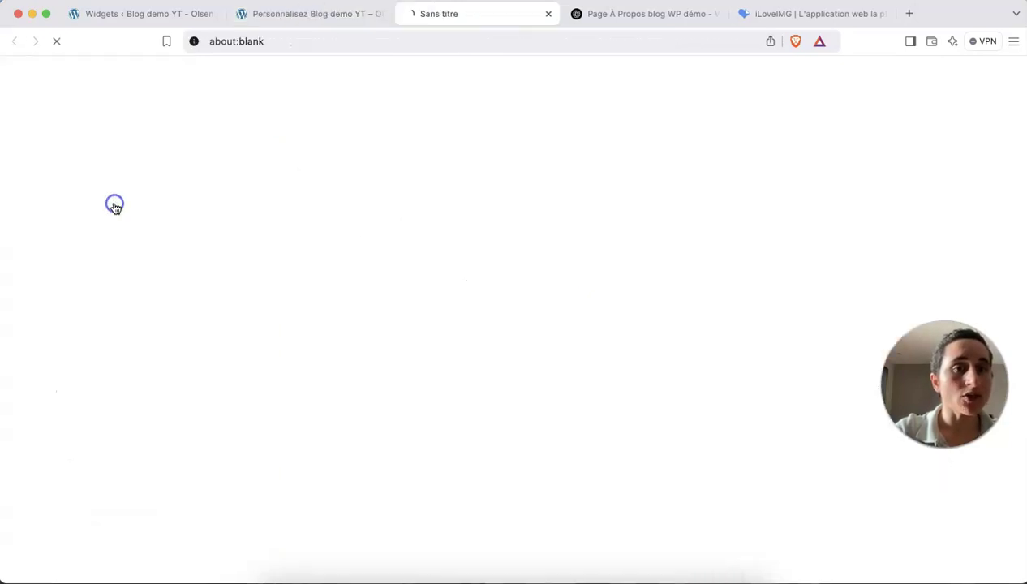
scroll(429, 316, down, 20)
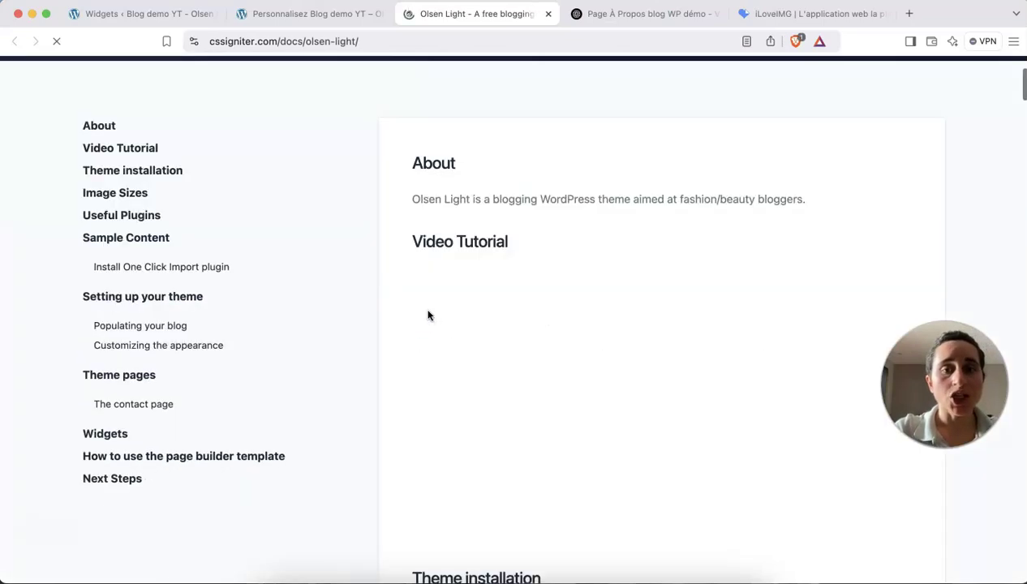
scroll(428, 315, down, 20)
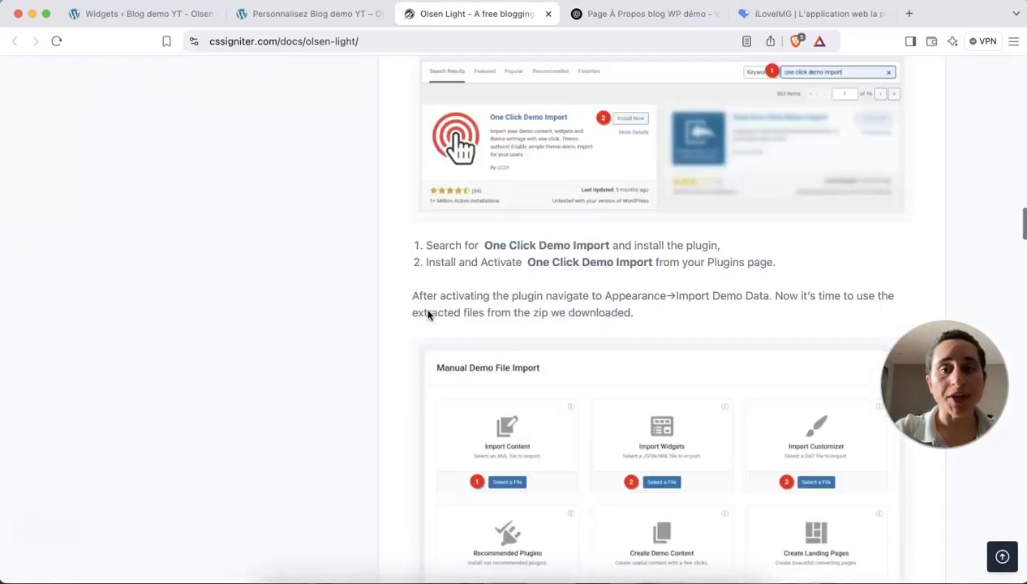
scroll(429, 316, down, 20)
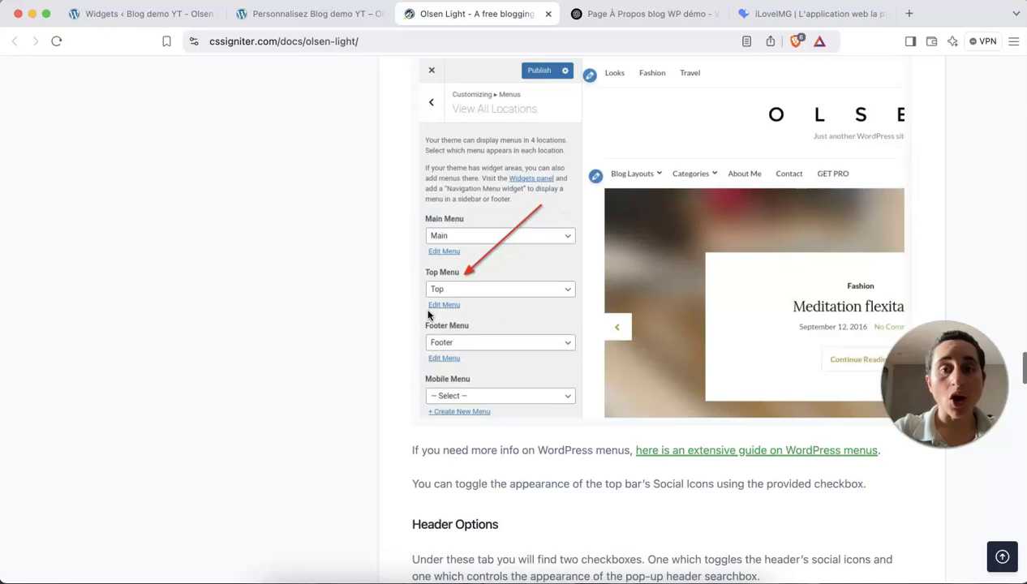
click(276, 14)
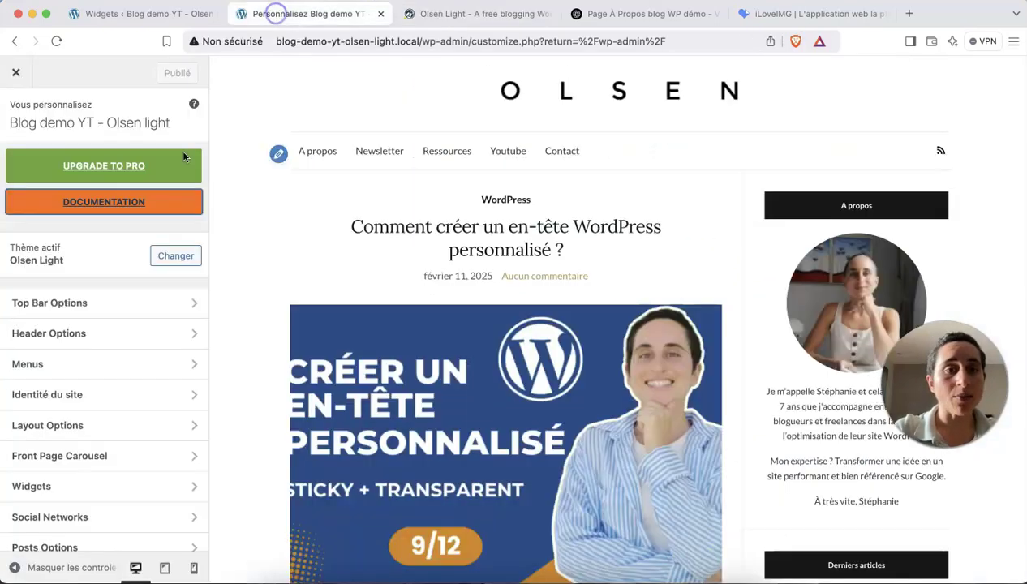
click(68, 260)
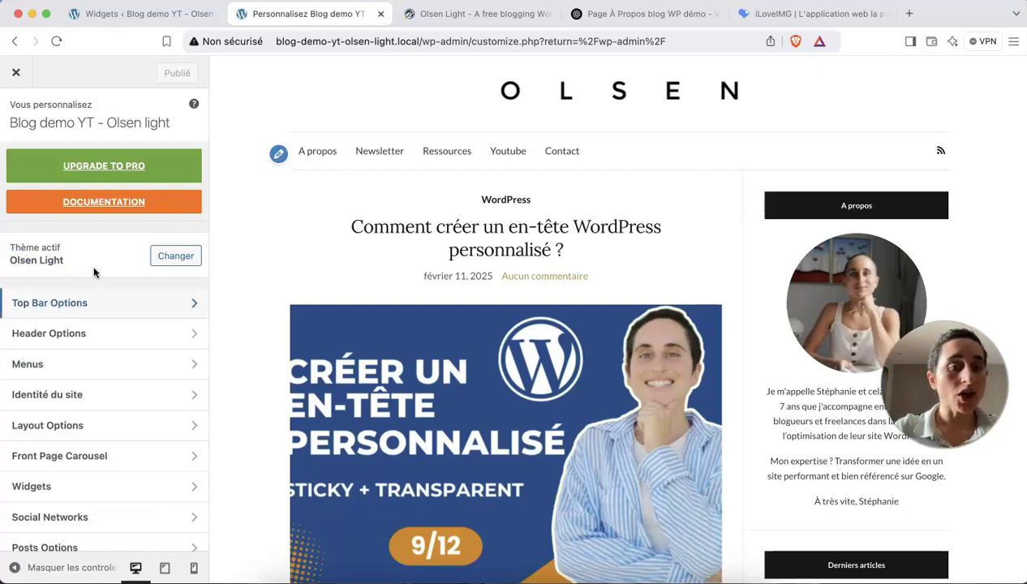
Hide the social icons in the top bar and publish the Customizer changes.
click(116, 304)
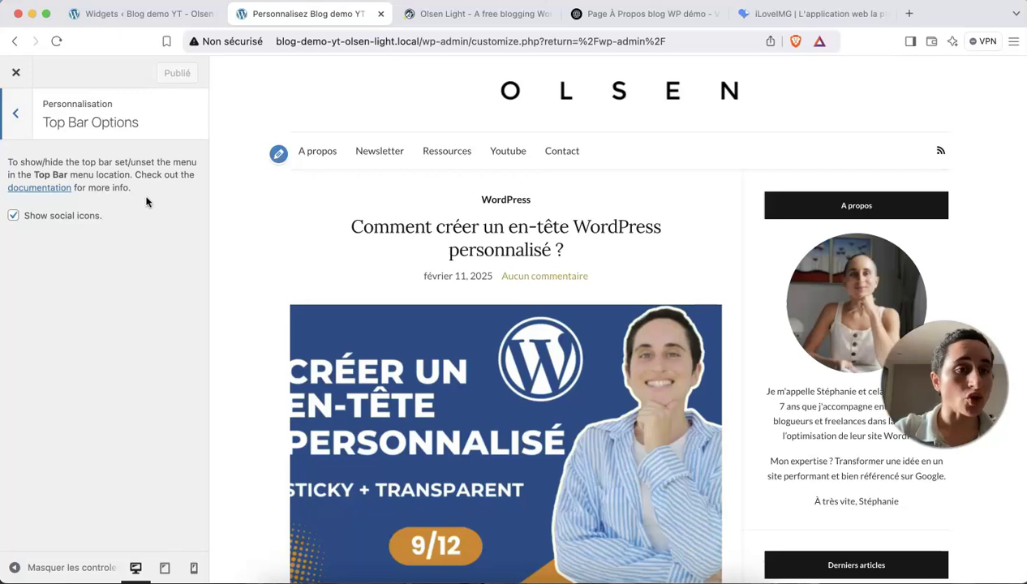
click(13, 216)
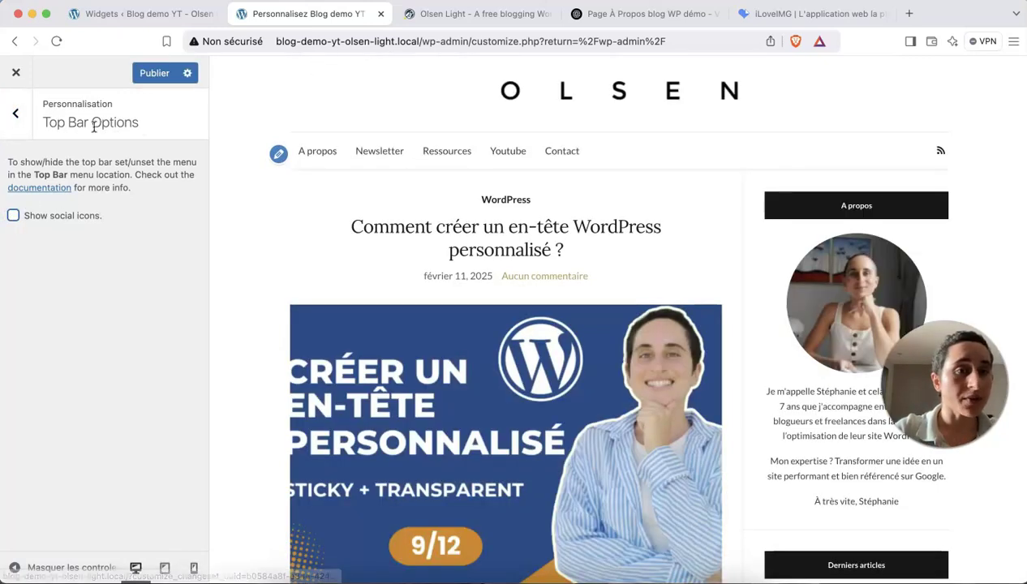
click(12, 128)
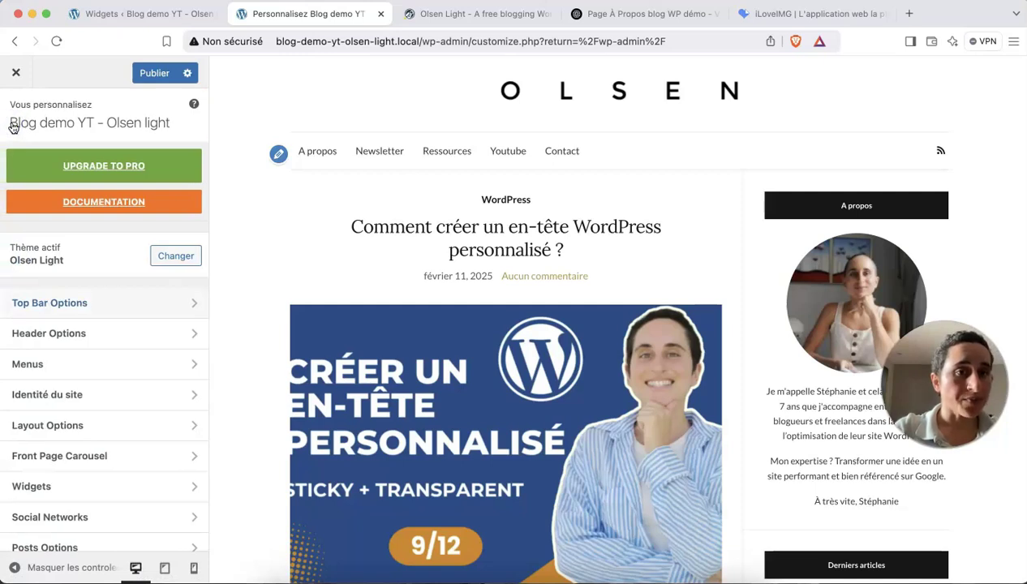
click(152, 74)
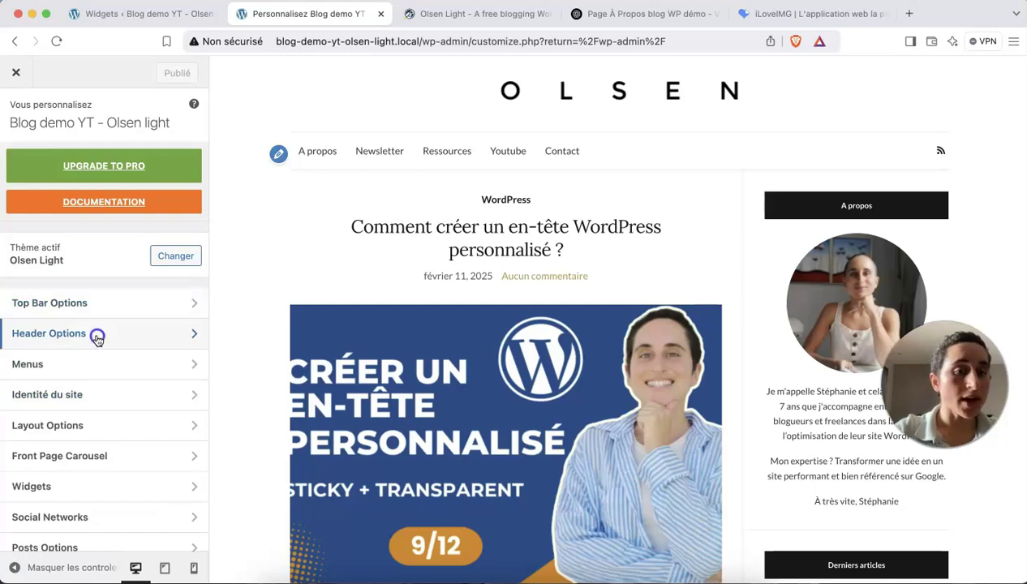
Enable 'Show search form' in Header Options and test the header search icon in the preview.
click(101, 336)
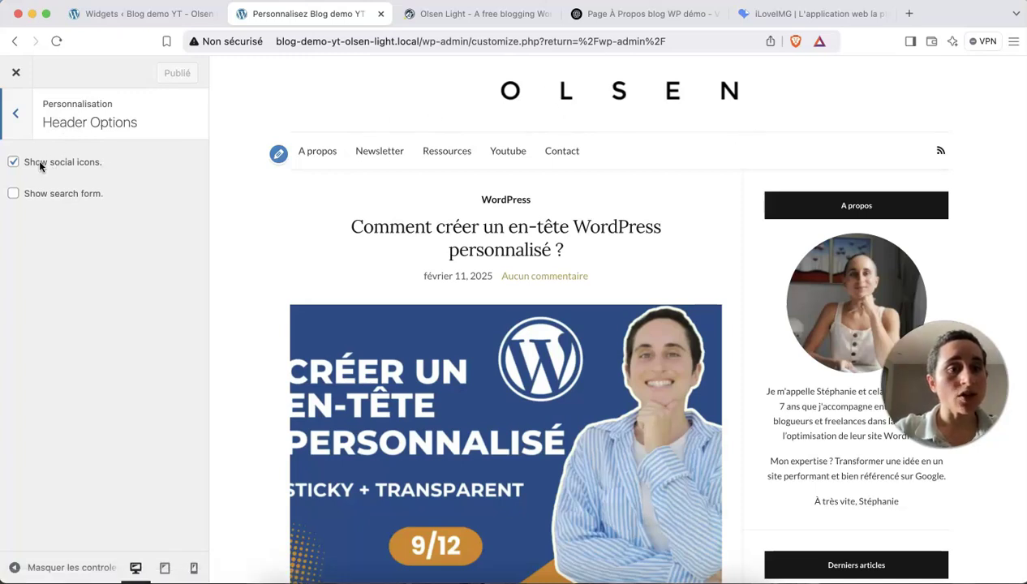
drag(102, 160, 16, 163)
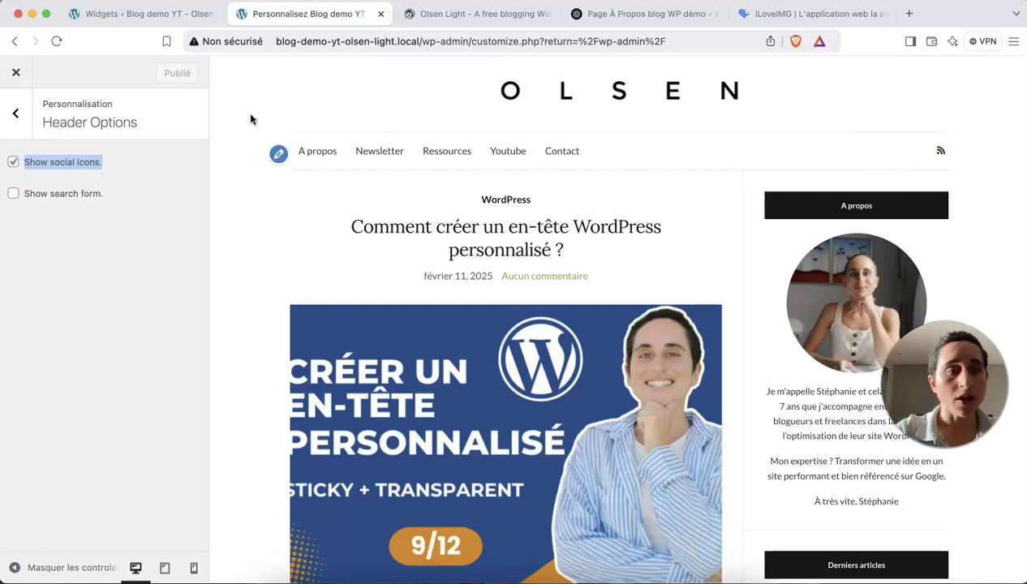
click(13, 195)
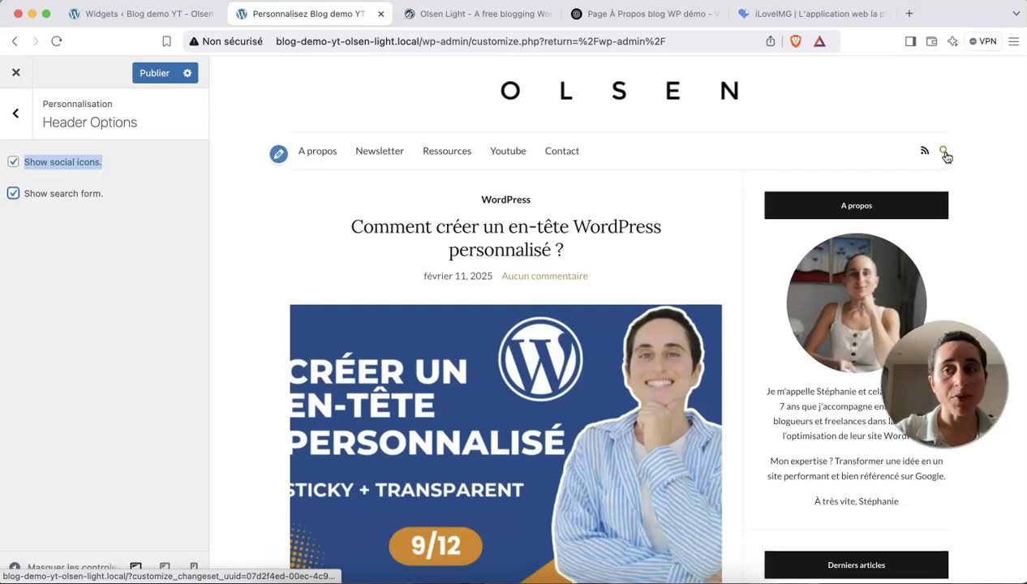
click(944, 152)
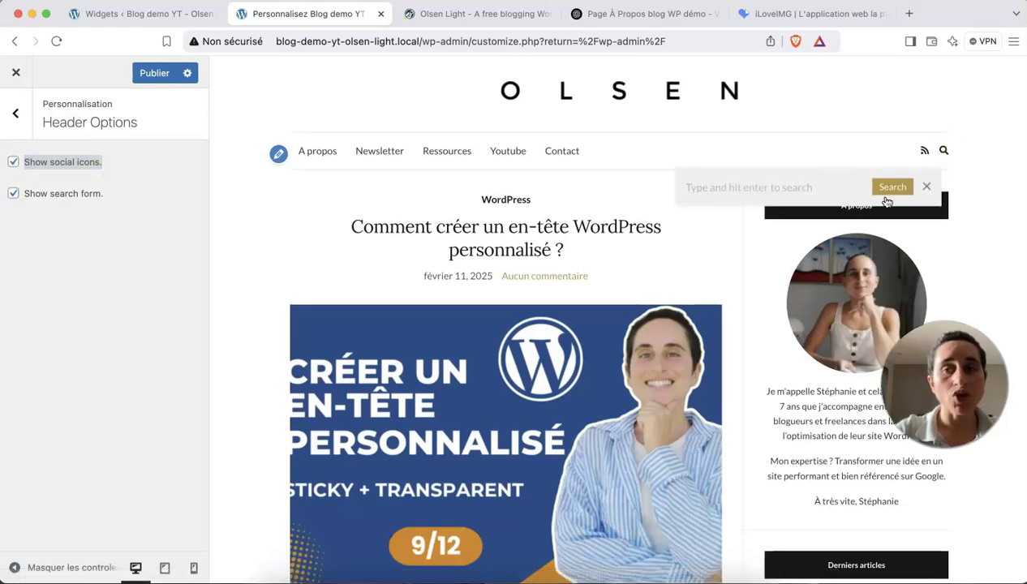
click(942, 152)
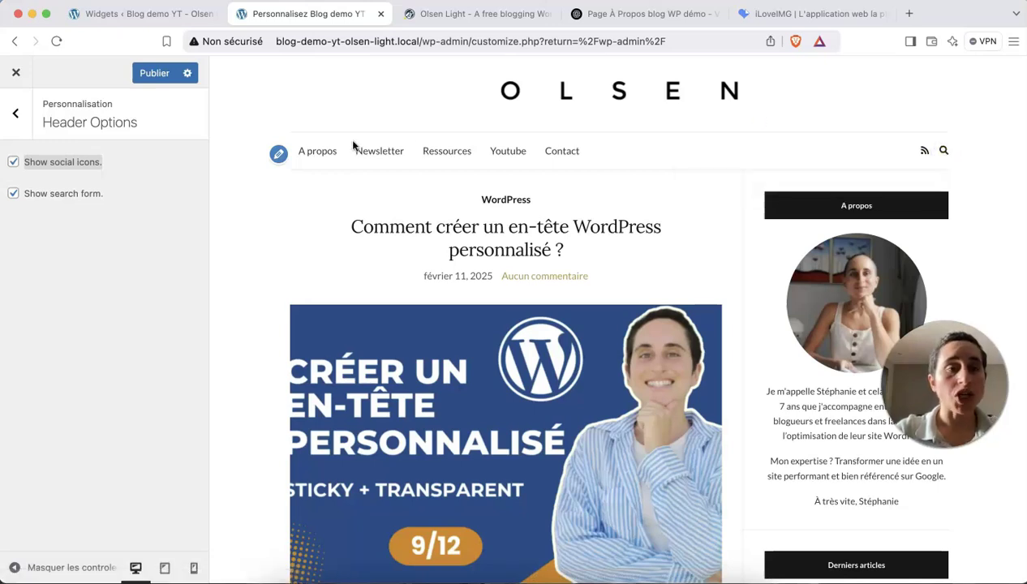
click(16, 115)
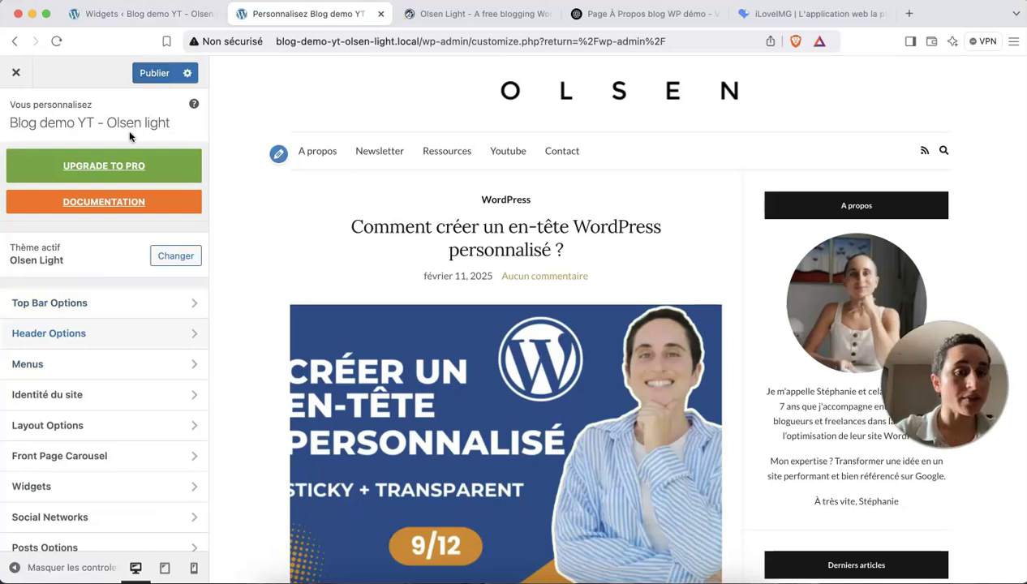
click(122, 365)
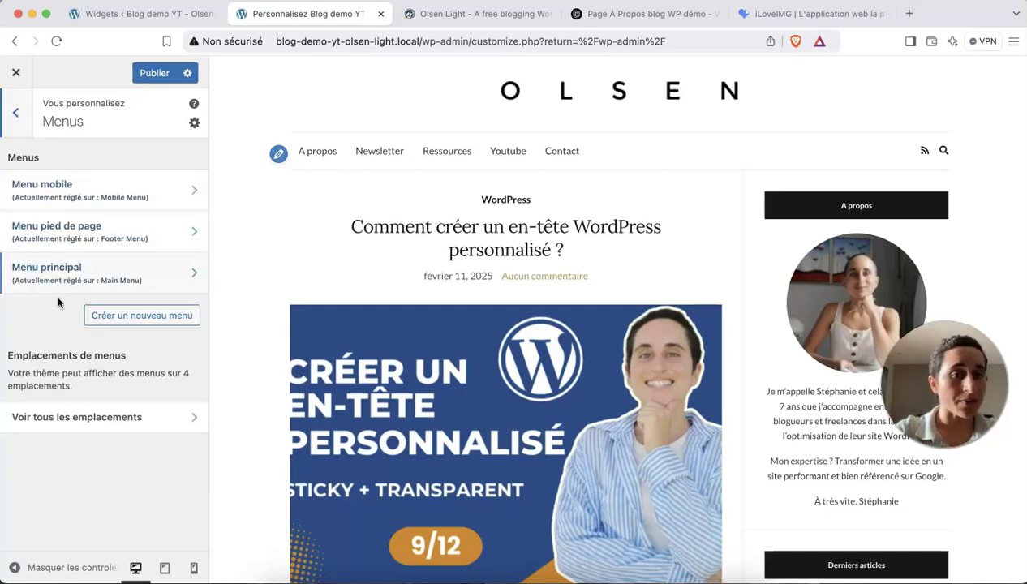
click(19, 122)
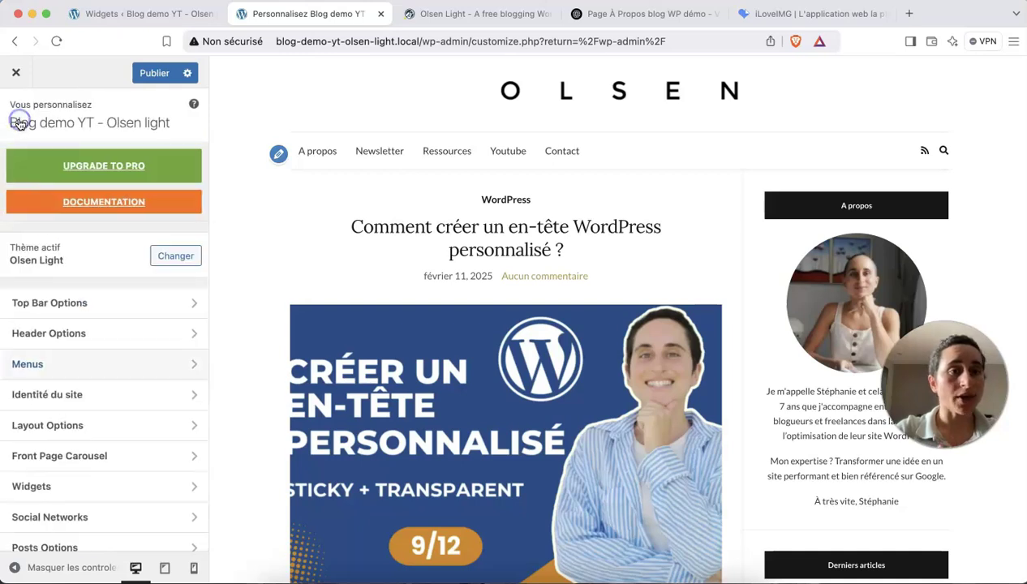
Change the site title to 'Le blog de' plus the owner's first name and publish it.
click(112, 395)
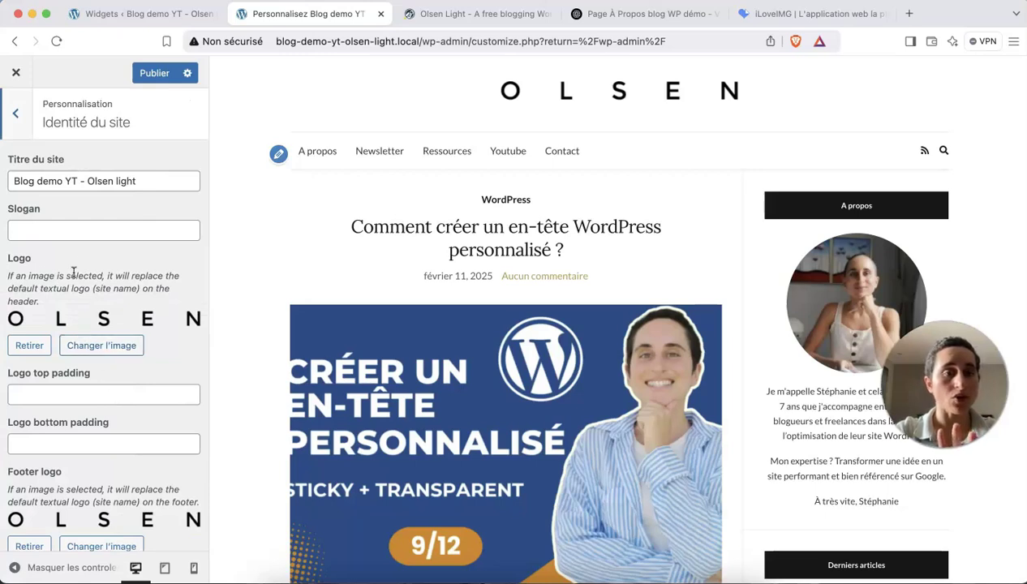
scroll(73, 262, down, 1)
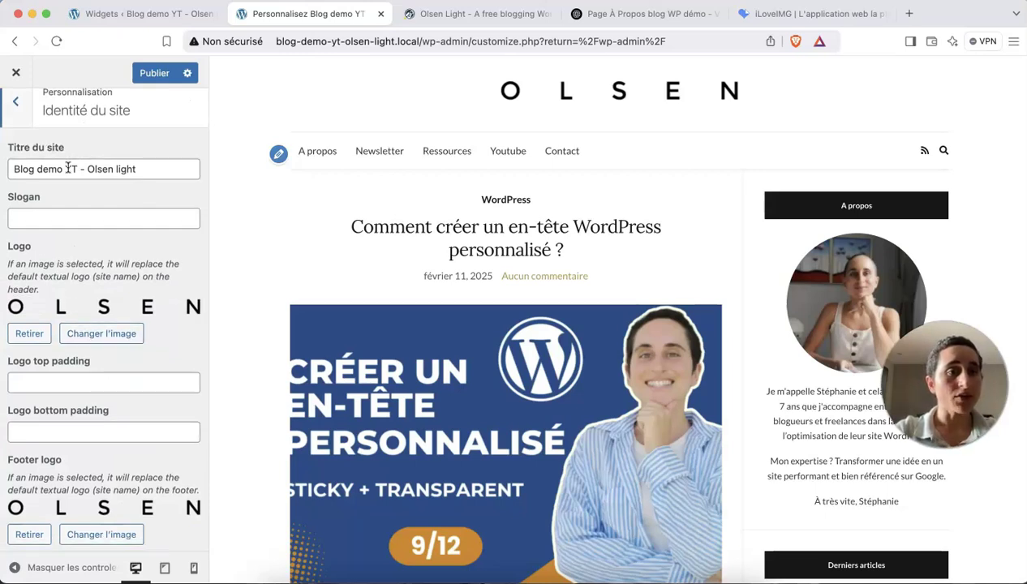
click(147, 172)
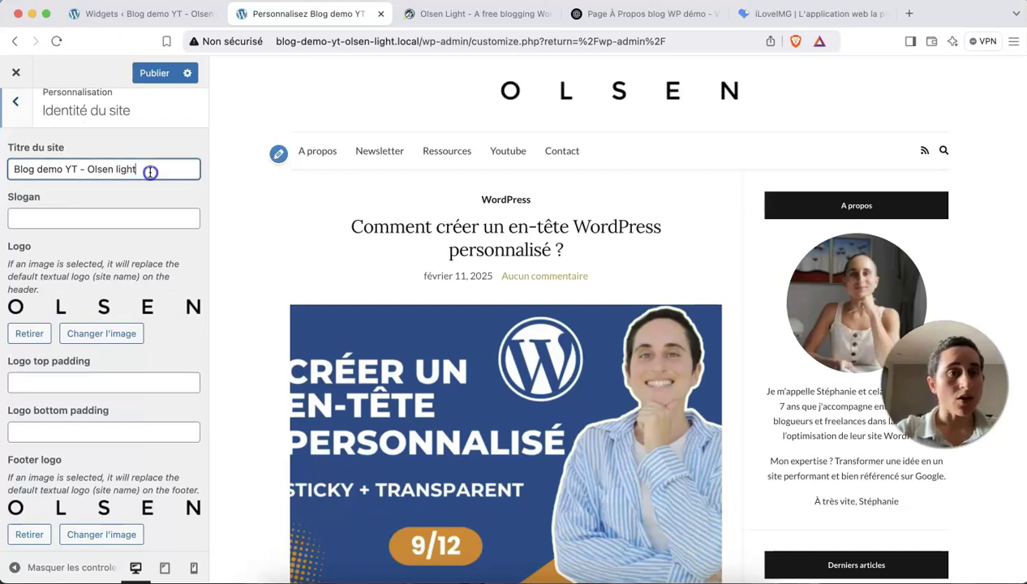
drag(149, 170, 14, 169)
text(Le blog d)
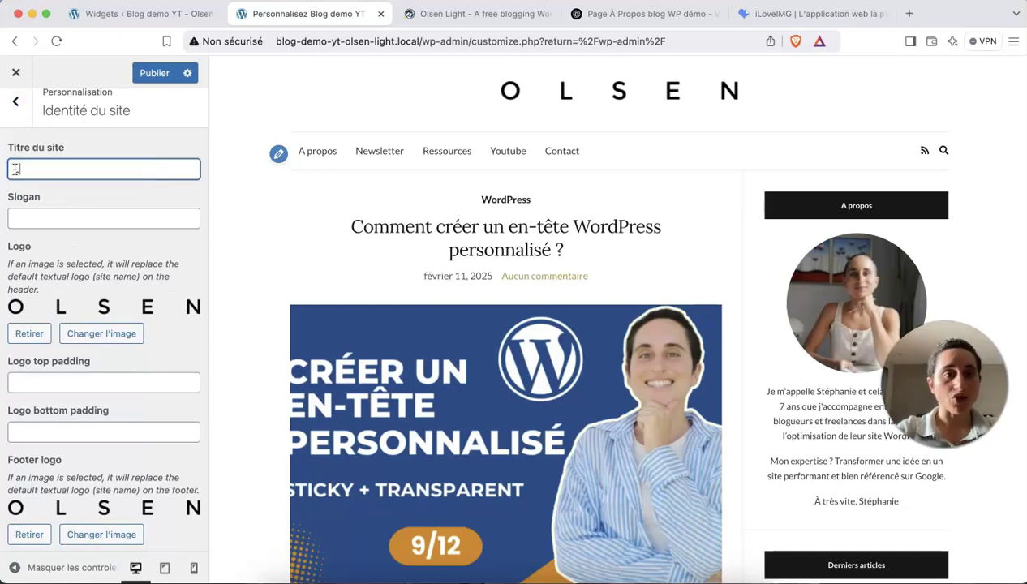
text(e Stéphanie)
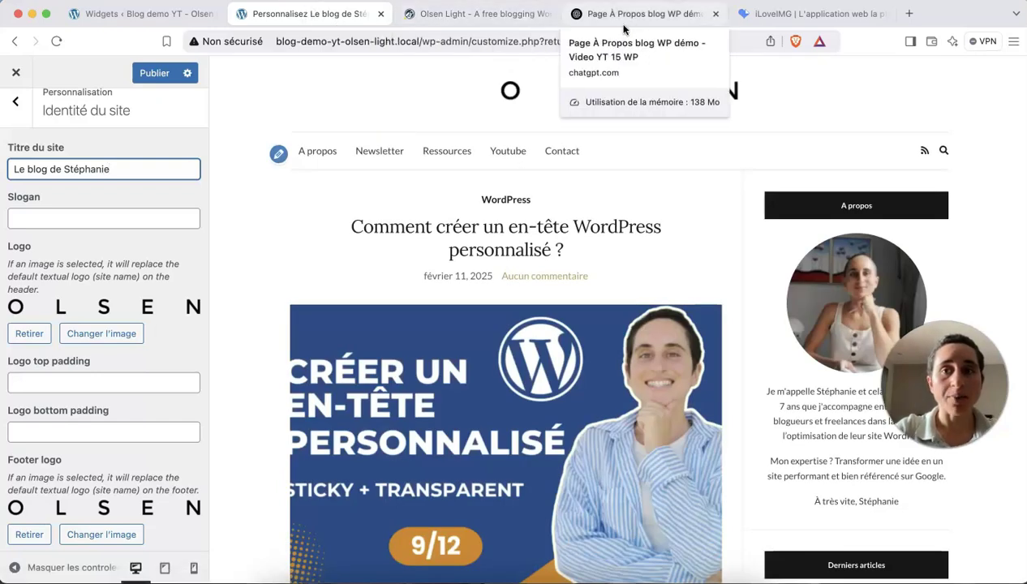
key(super+s)
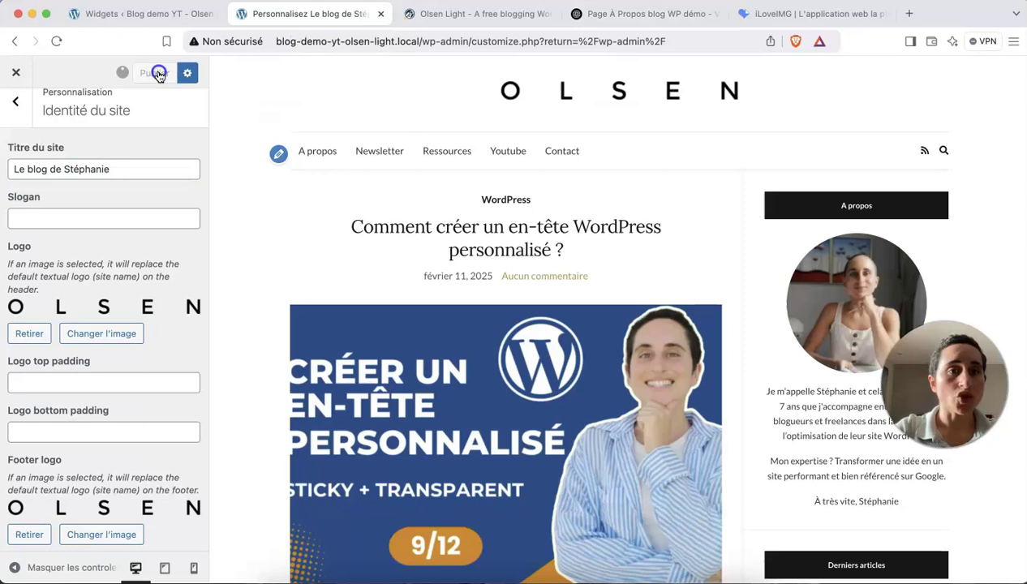
Check the new site title on the live blog front page, then return to the Customizer.
click(184, 14)
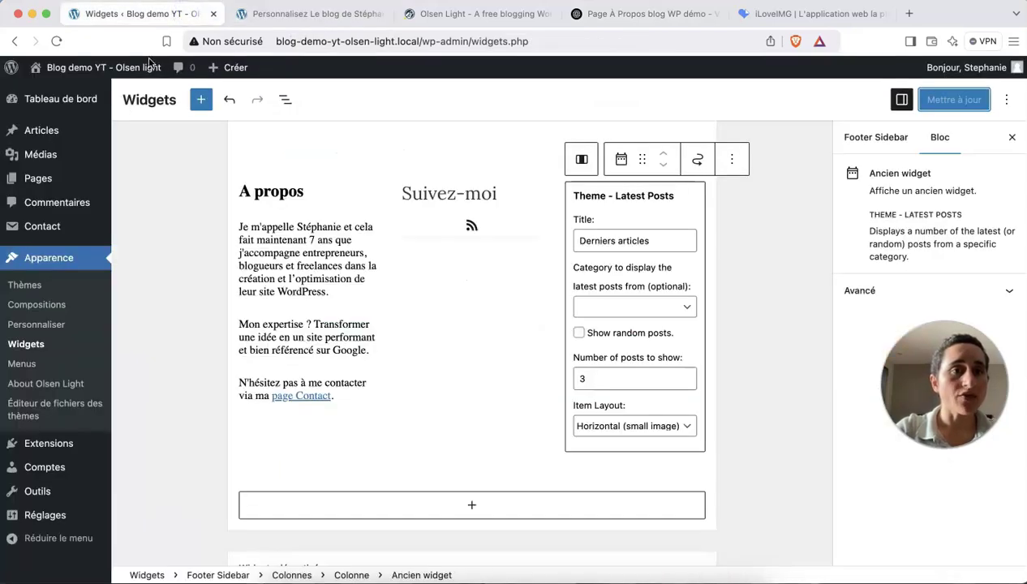
mouse_move(70, 75)
click(69, 94)
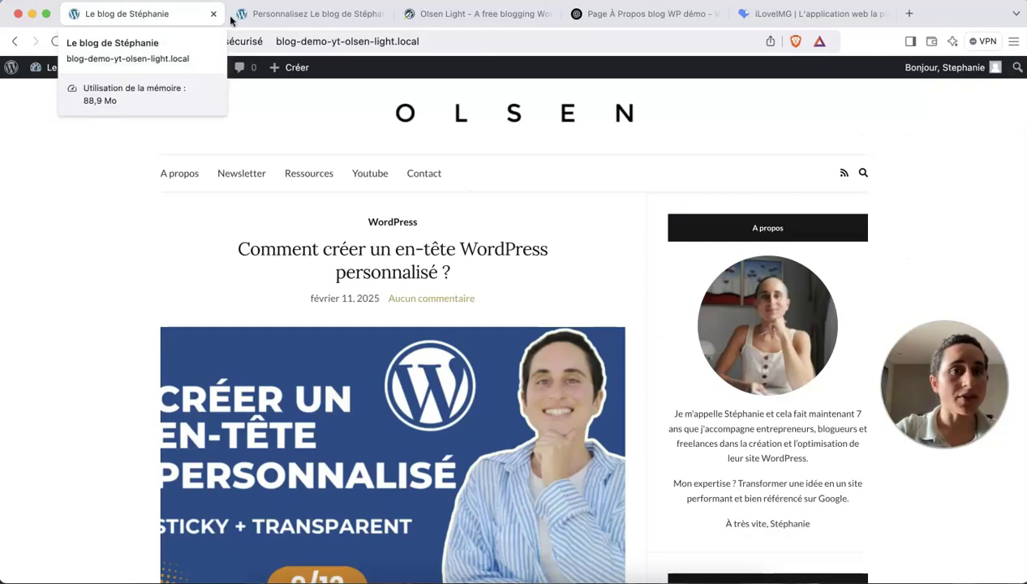
click(284, 17)
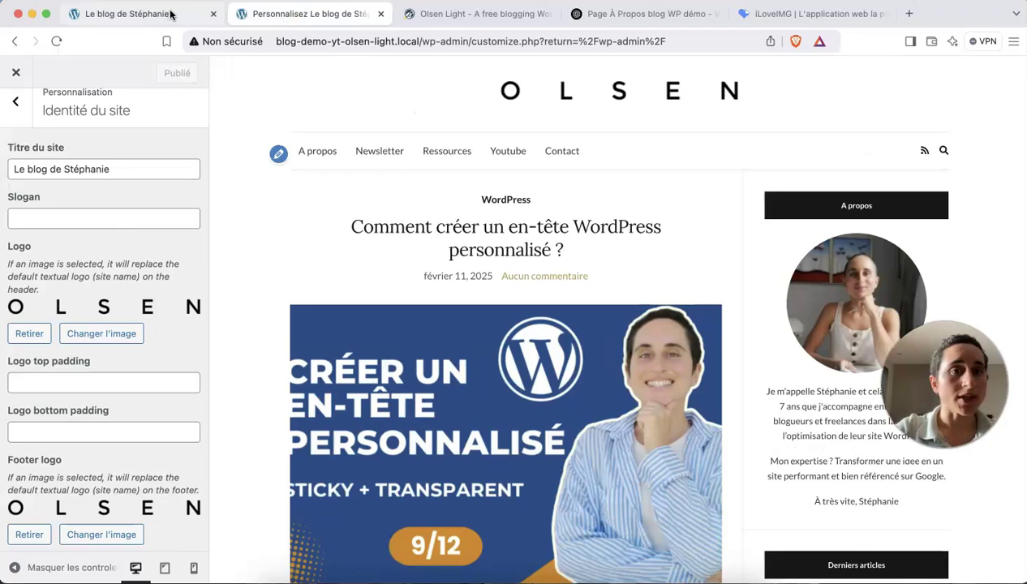
Enter 'Slogan' as the site tagline and publish it.
click(125, 216)
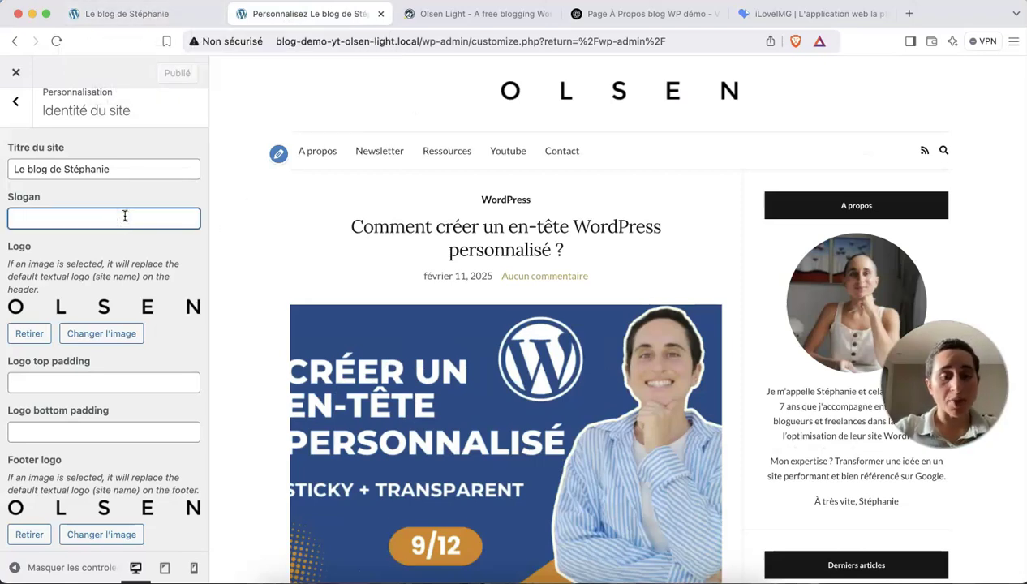
text(Slogan)
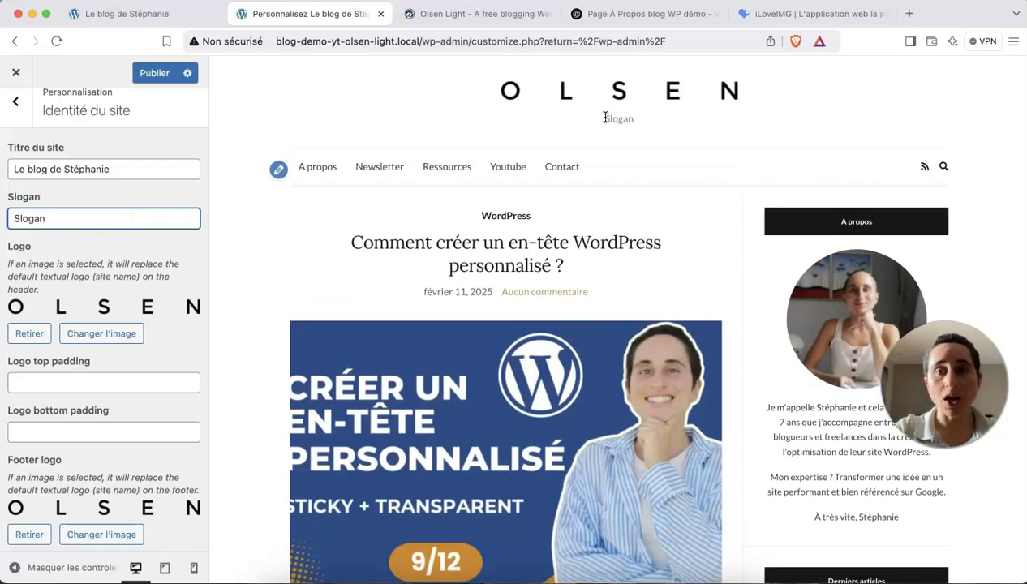
drag(636, 120, 600, 120)
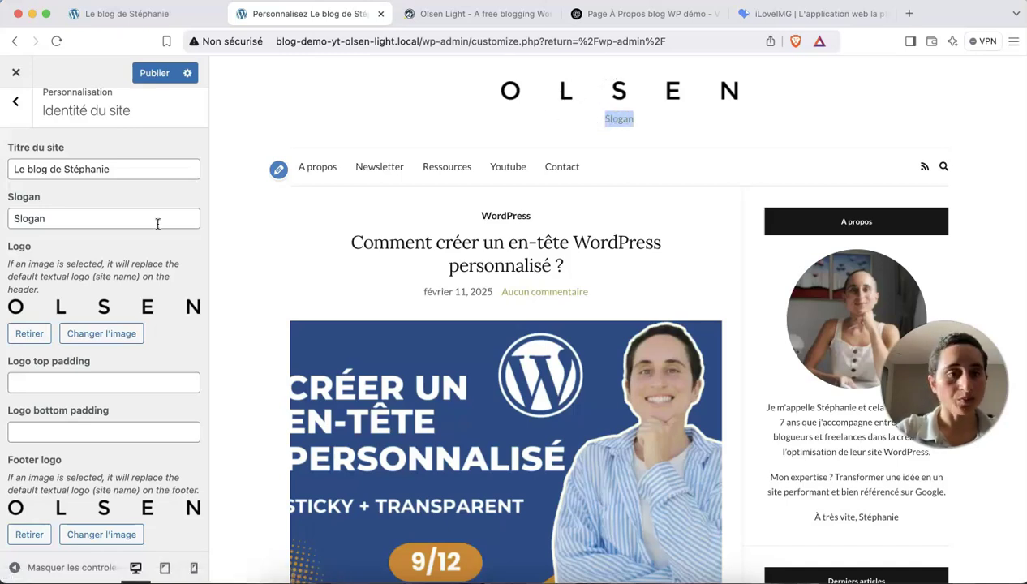
click(150, 73)
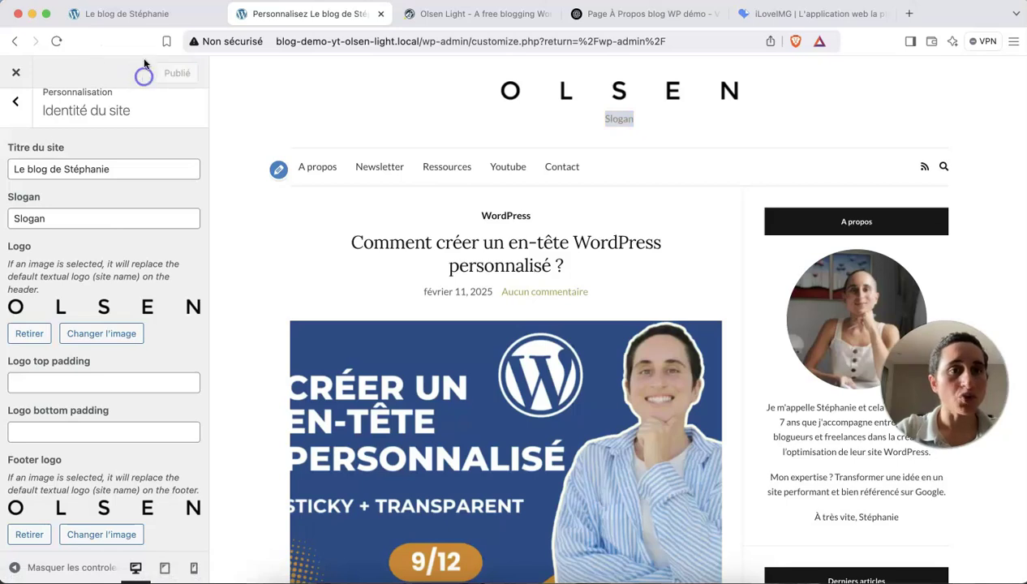
Reload the live blog to confirm the Slogan tagline, then return to the Customizer.
click(134, 13)
key(super+r)
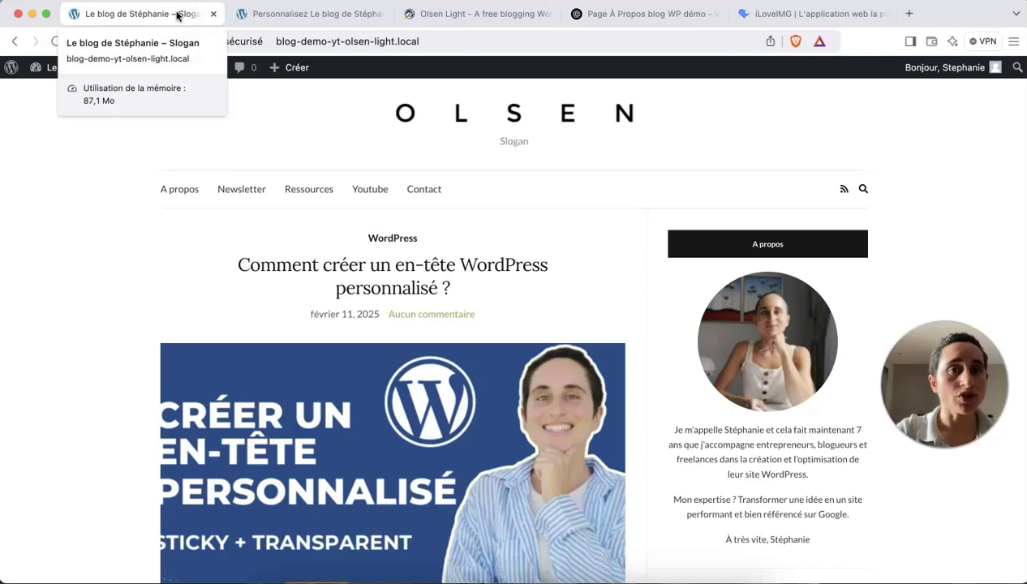
click(282, 15)
scroll(61, 243, down, 1)
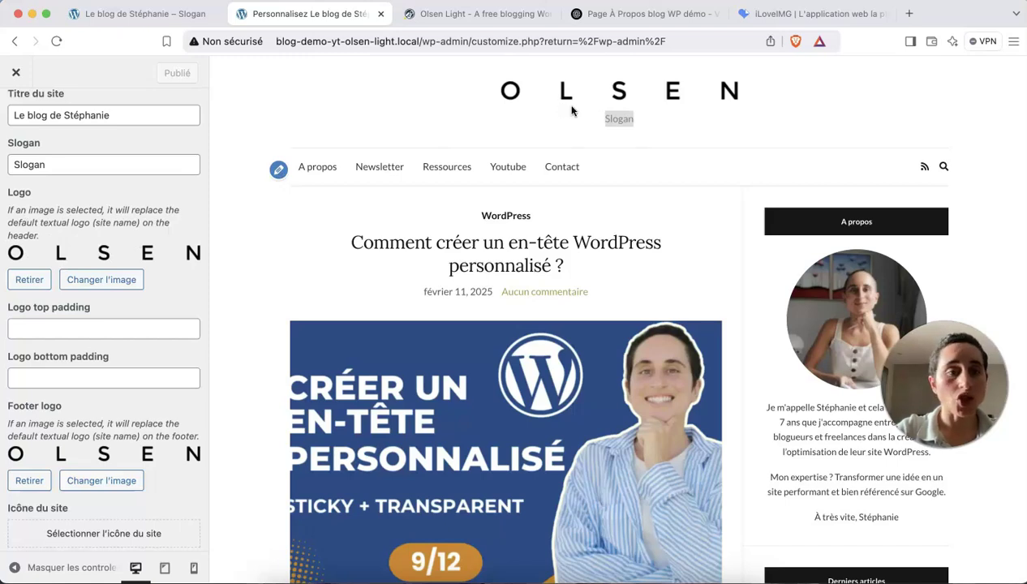
Remove the OLSEN header logo and upload Logo - Blog WP démo.jpg as the new site logo.
click(26, 280)
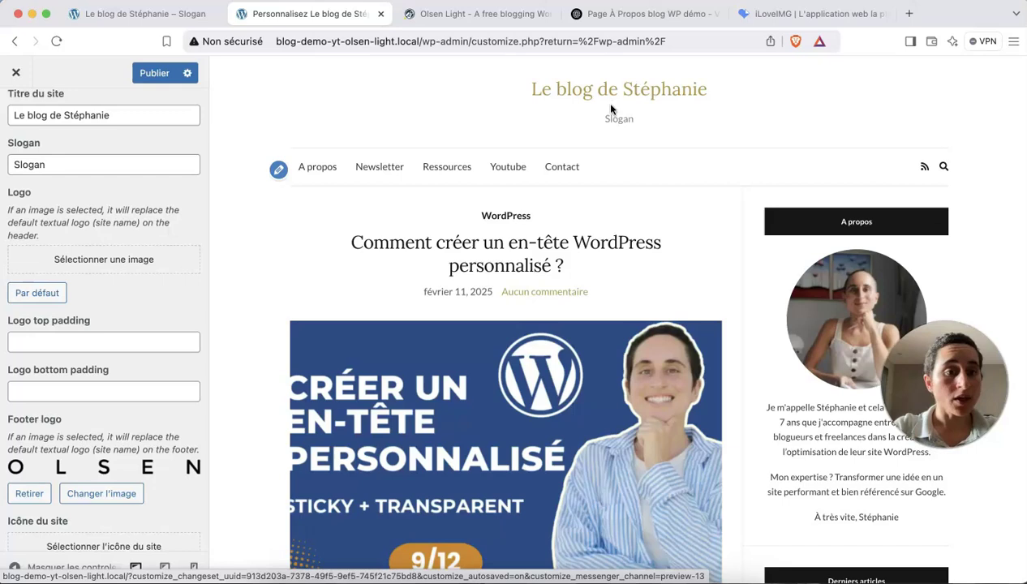
click(129, 259)
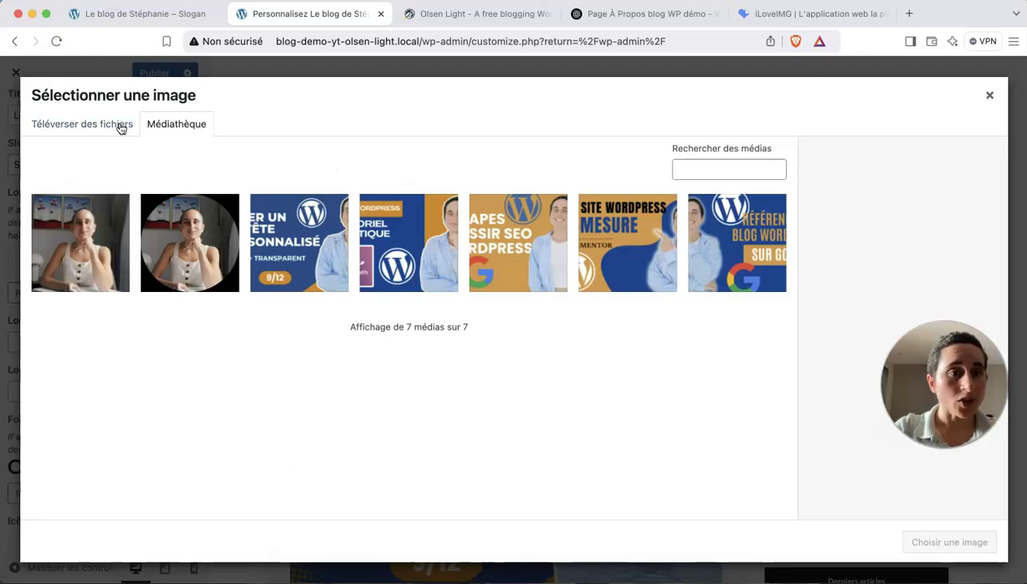
click(120, 124)
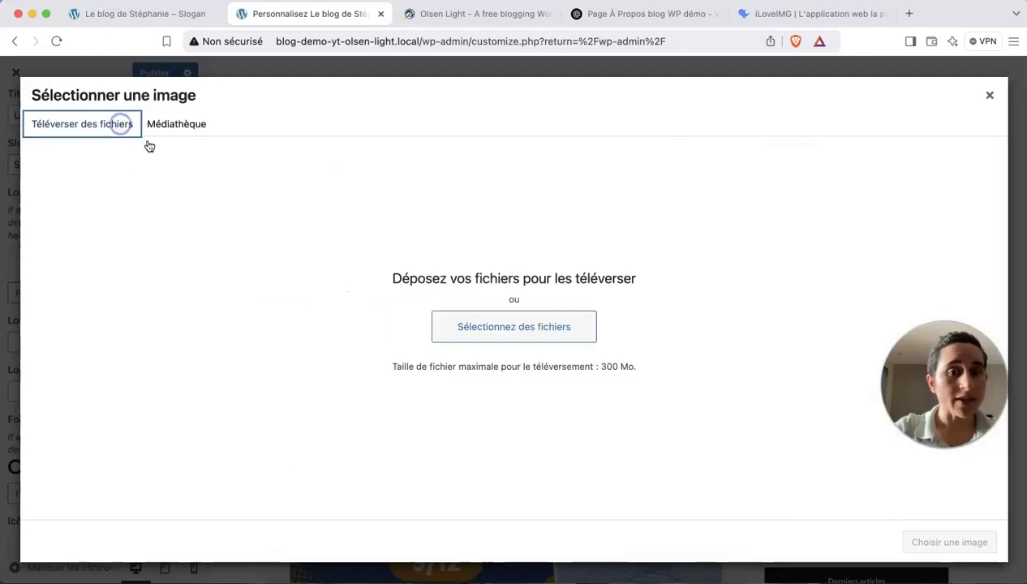
click(450, 324)
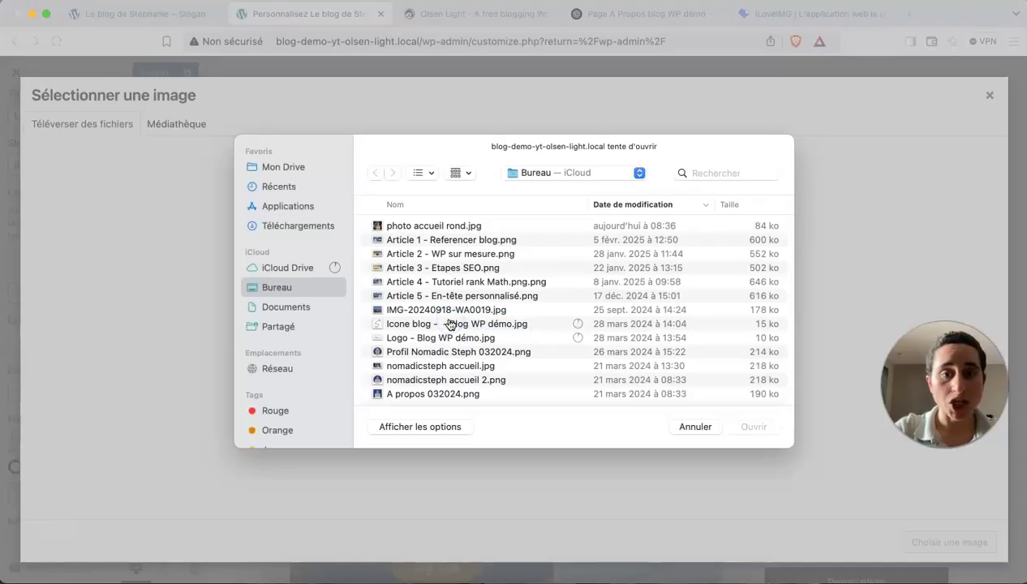
click(444, 337)
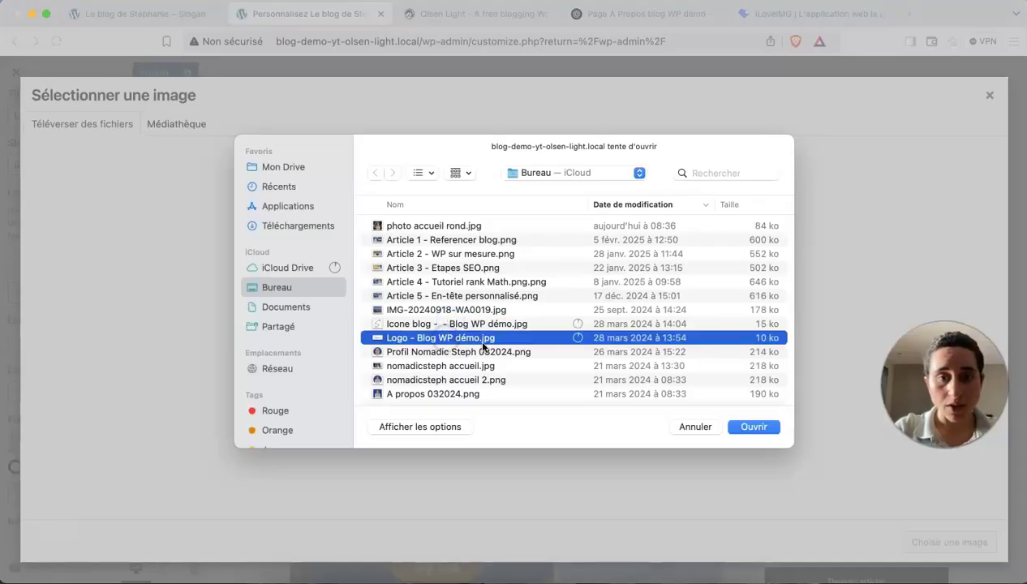
click(753, 428)
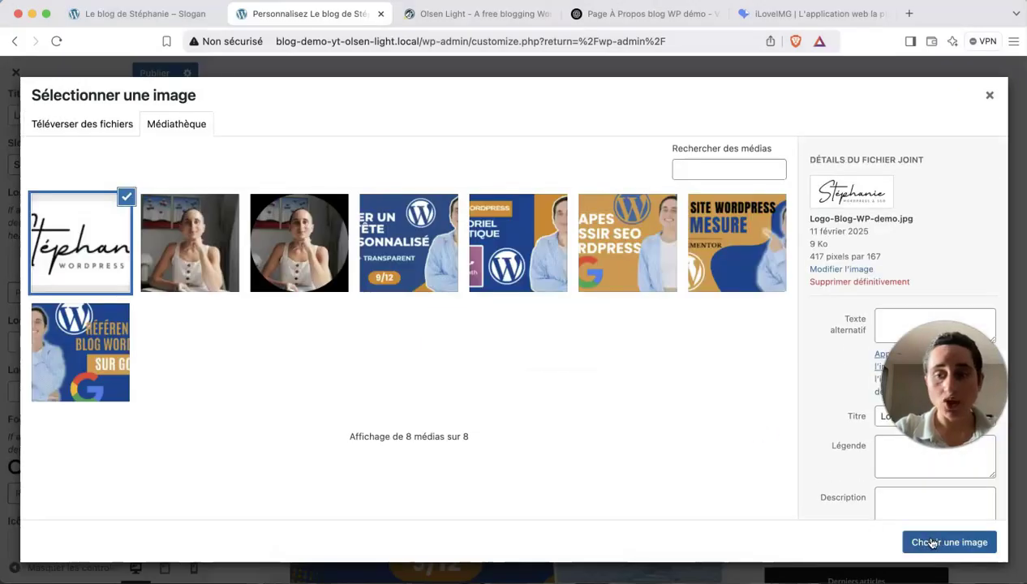
click(932, 543)
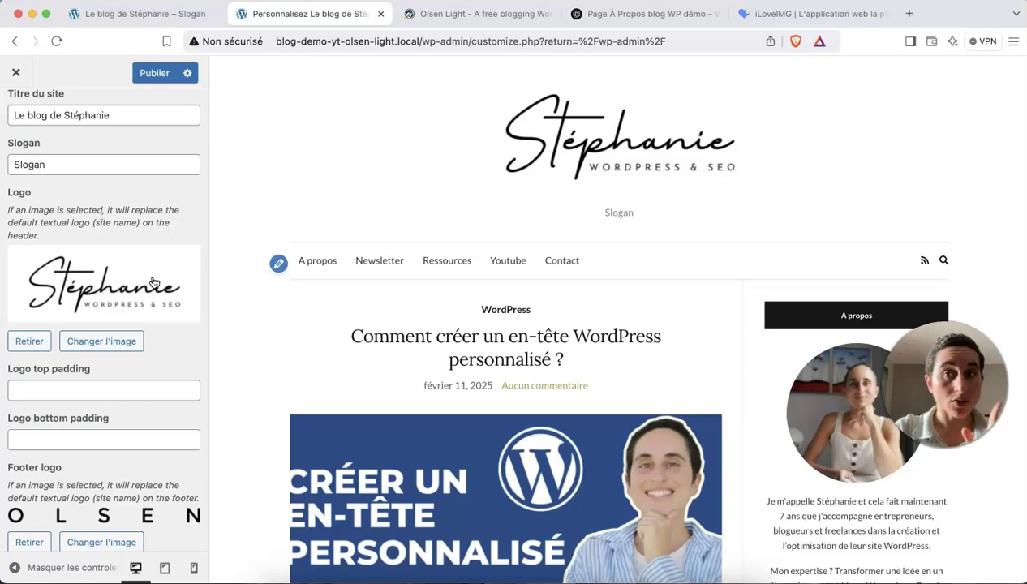
click(774, 19)
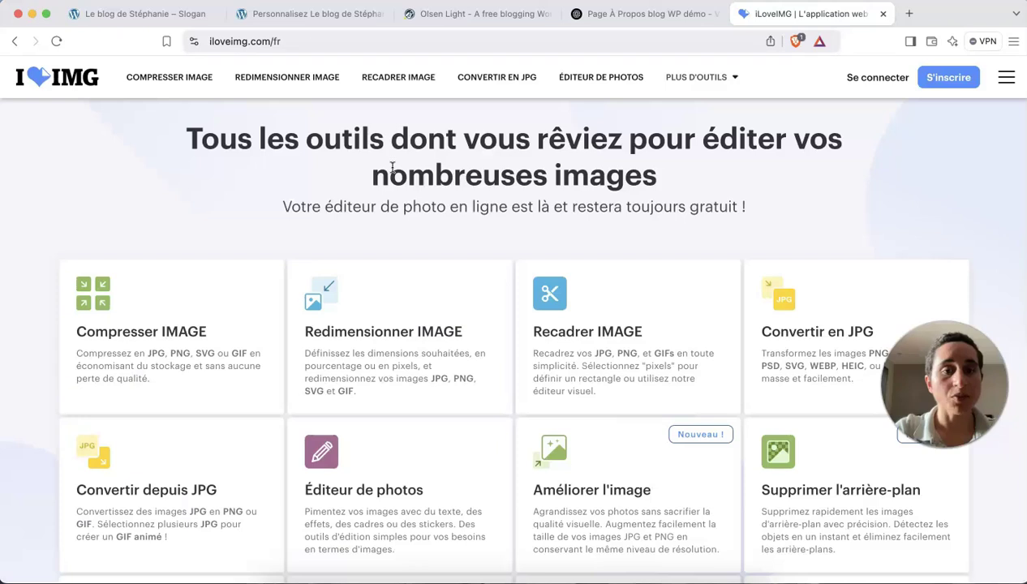
Load Logo - Blog WP démo.jpg into iLoveIMG's Redimensionner IMAGE tool.
scroll(403, 198, down, 1)
scroll(403, 198, up, 1)
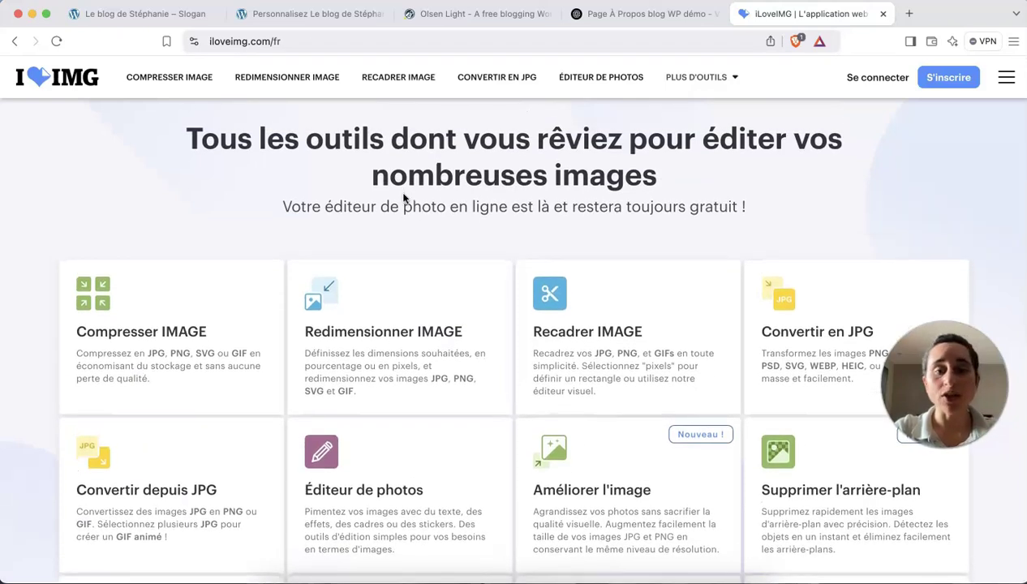
click(394, 342)
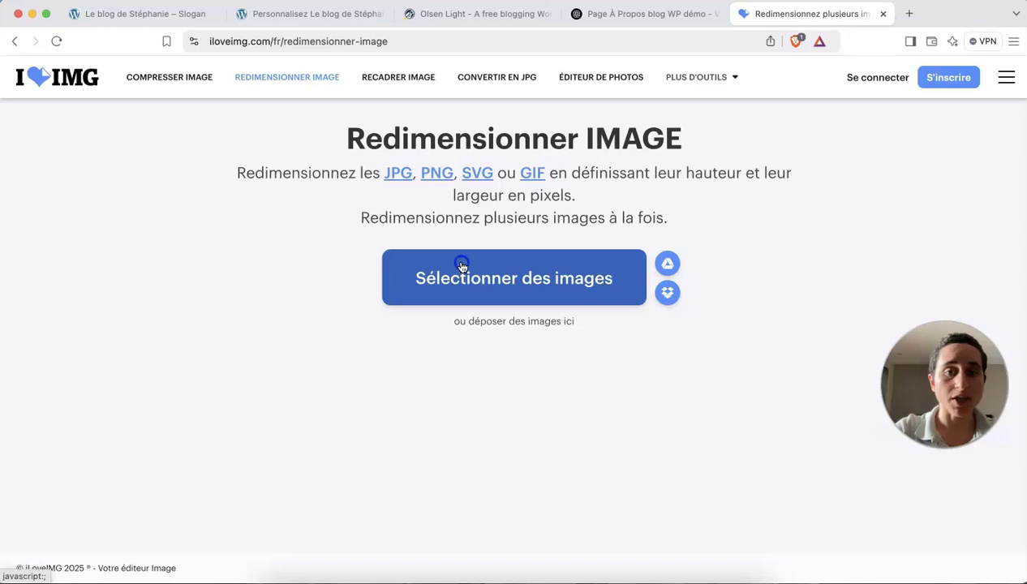
click(460, 270)
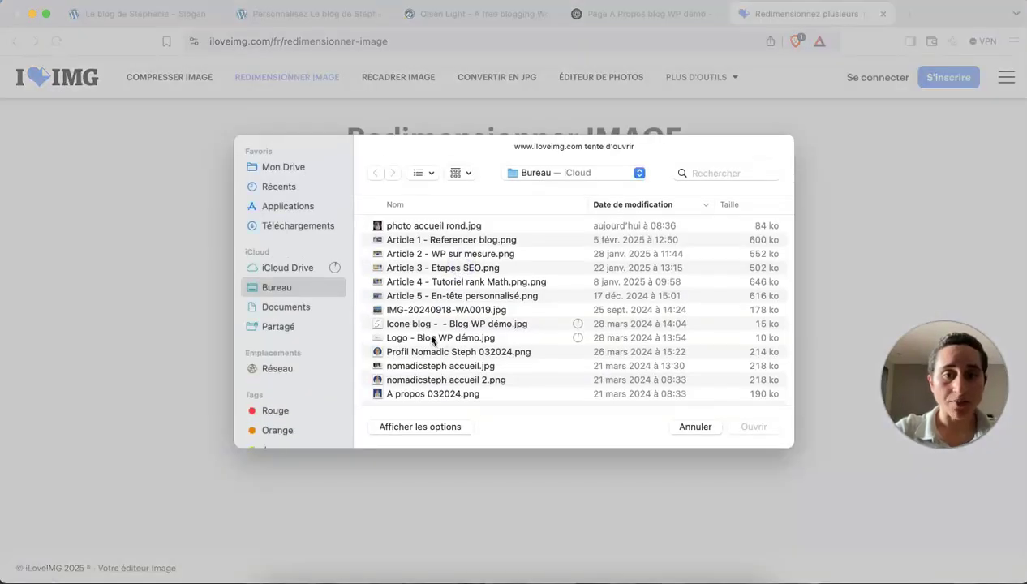
click(428, 337)
click(756, 427)
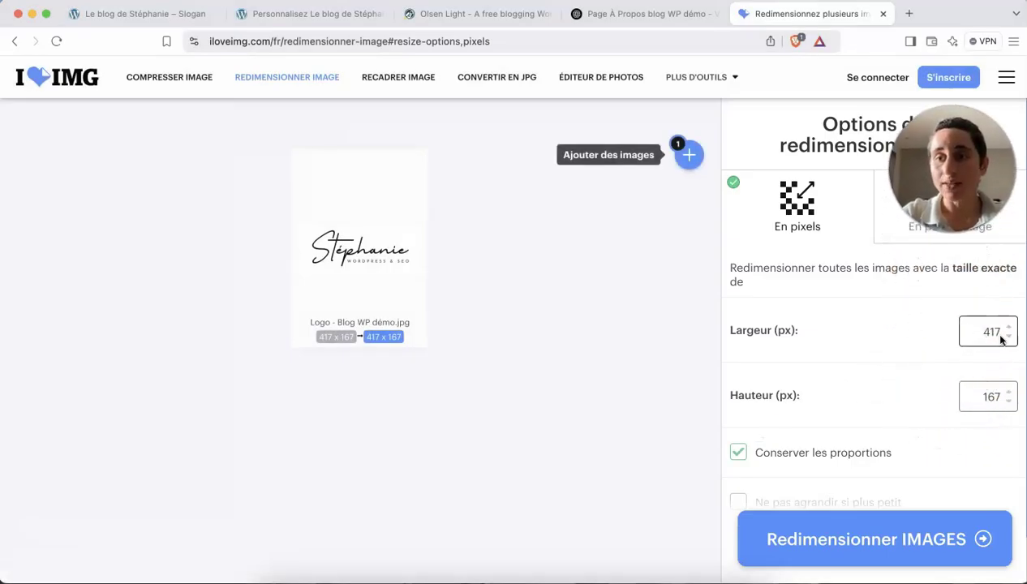
Resize the logo to 250 px wide (250 x 100), download it, and return to the Customizer.
drag(987, 342, 1017, 338)
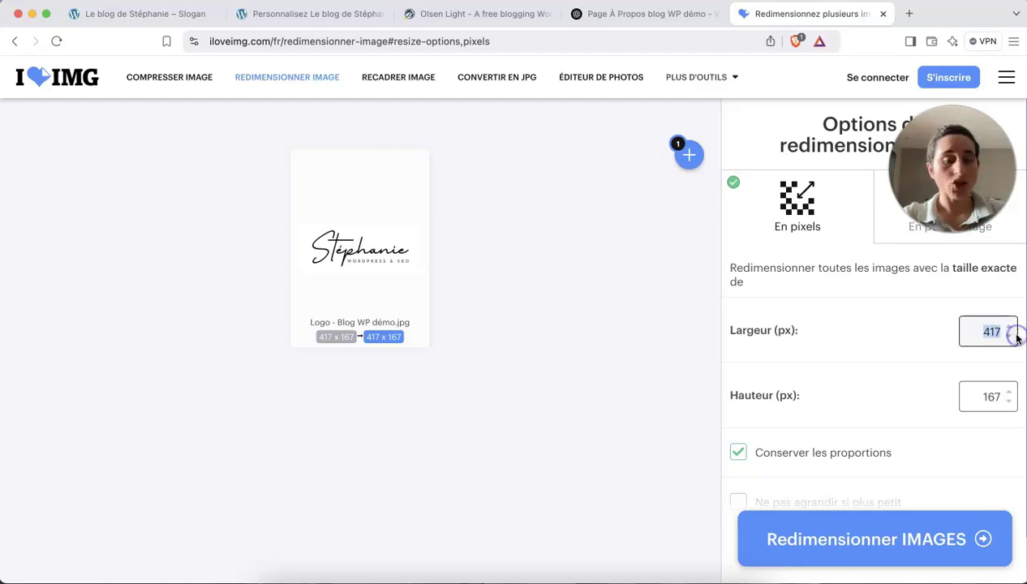
text(250)
click(914, 409)
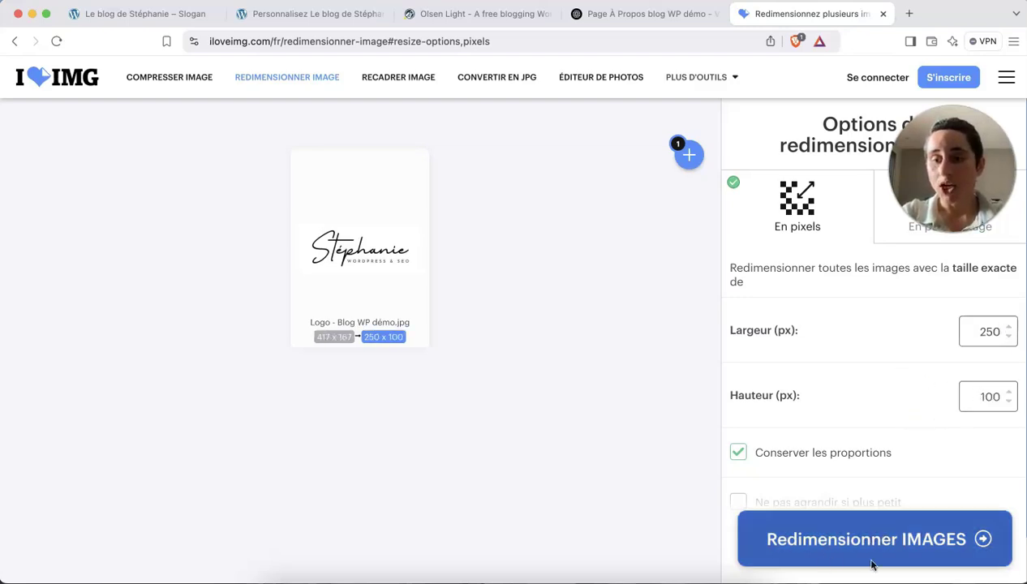
click(854, 541)
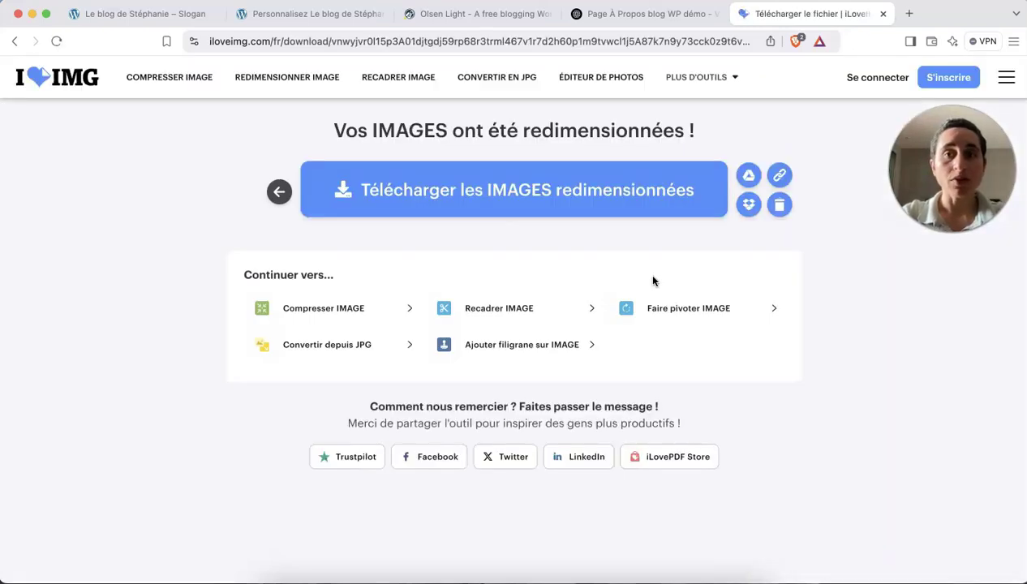
click(559, 198)
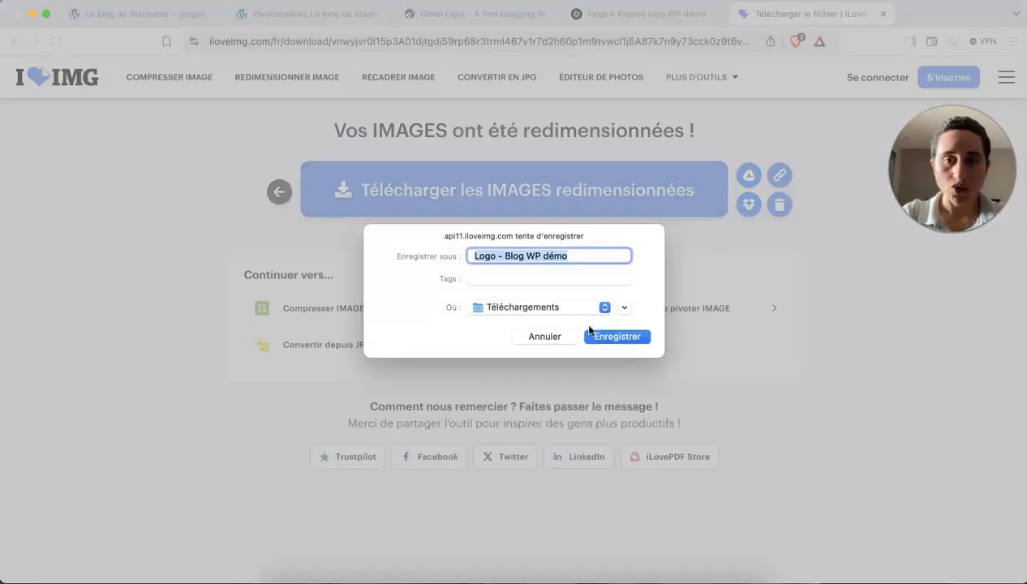
click(612, 337)
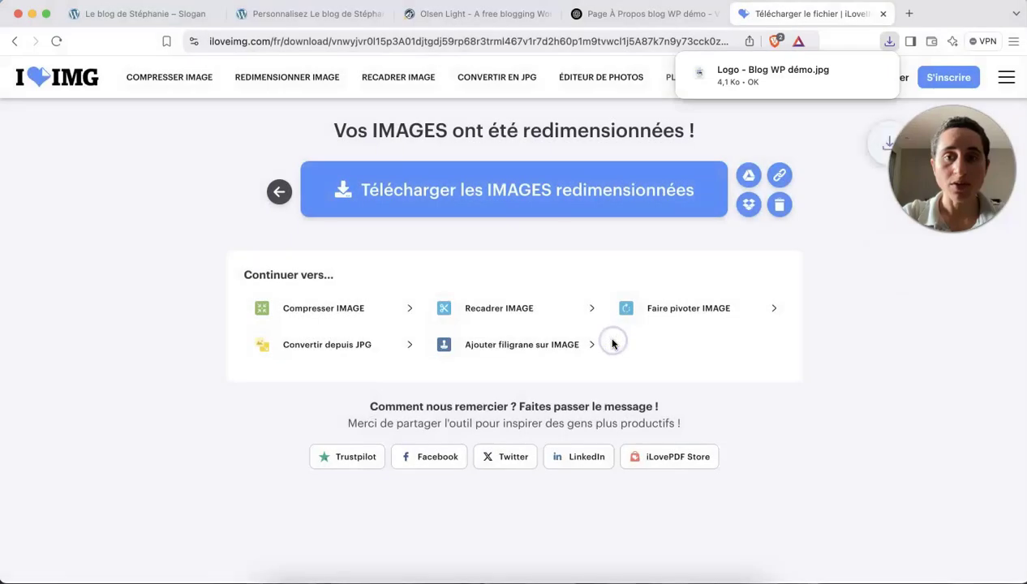
click(186, 16)
click(272, 26)
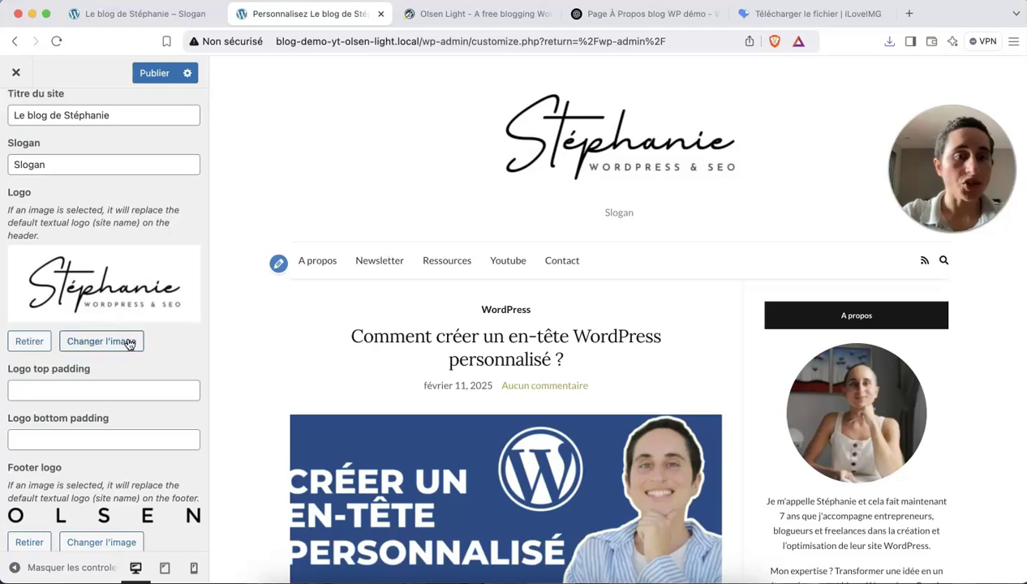
Upload the 250 x 100 resized logo from Téléchargements and set it as the header logo.
click(120, 342)
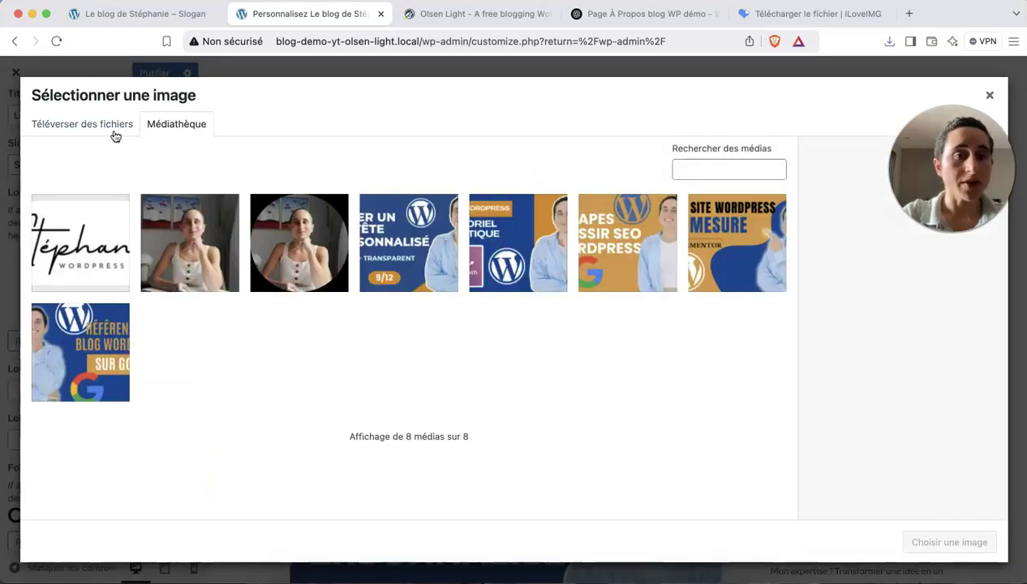
click(114, 133)
click(468, 326)
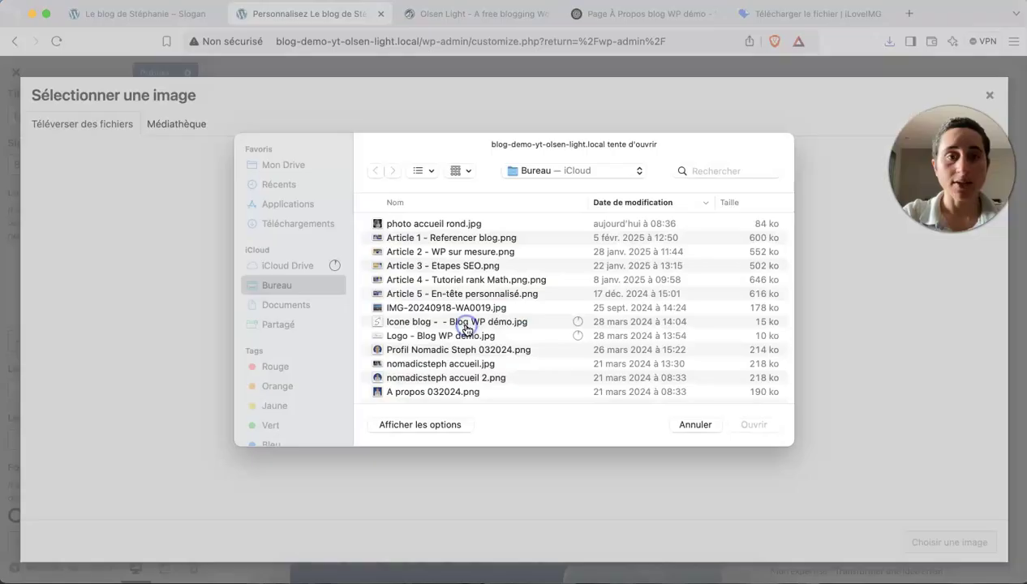
click(292, 227)
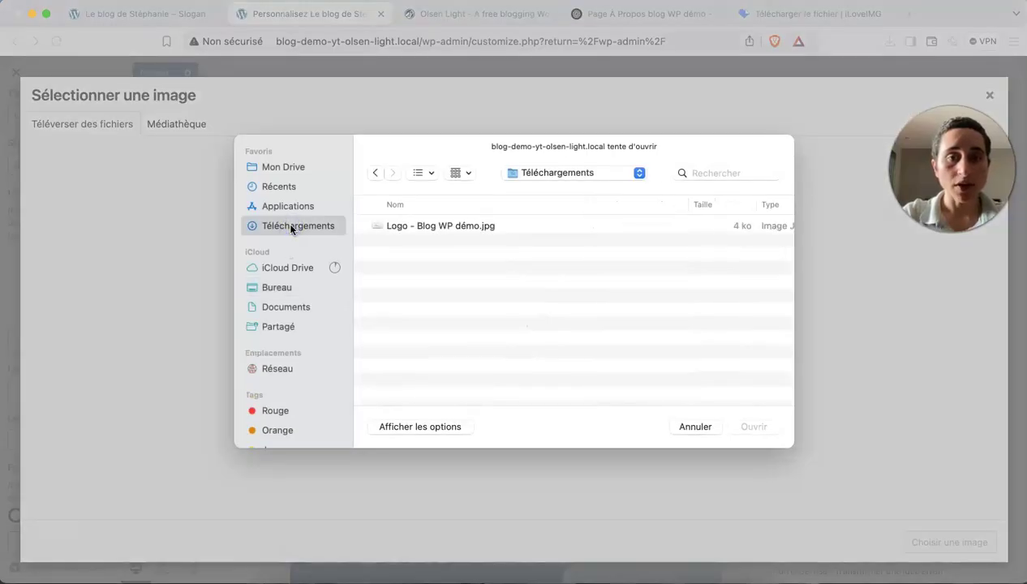
click(433, 227)
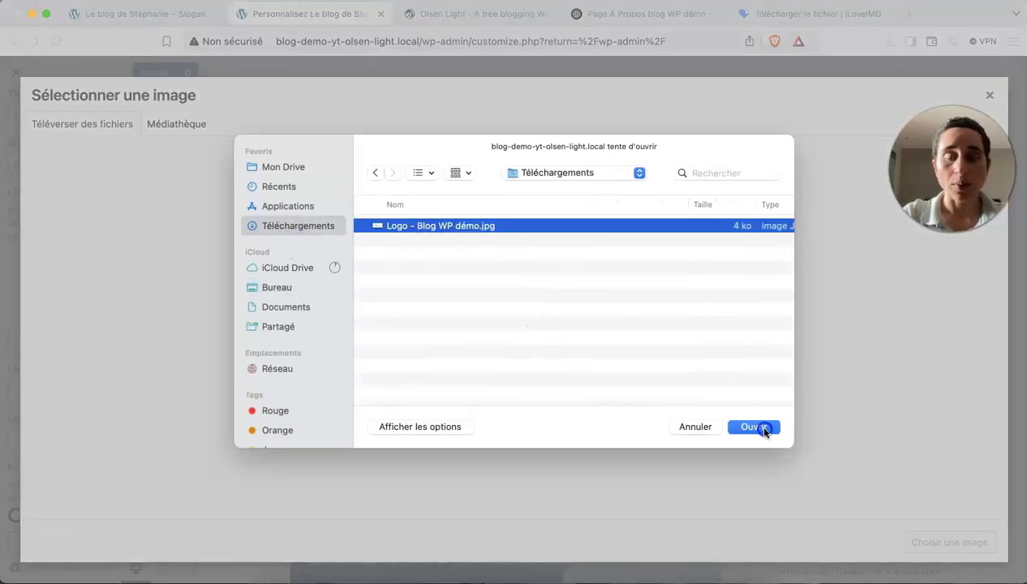
click(755, 425)
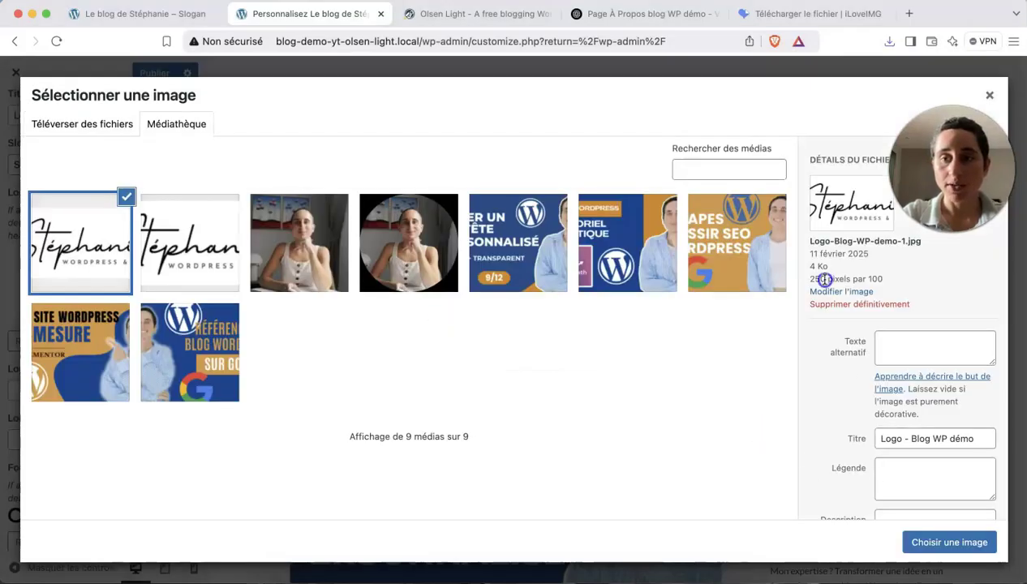
click(955, 543)
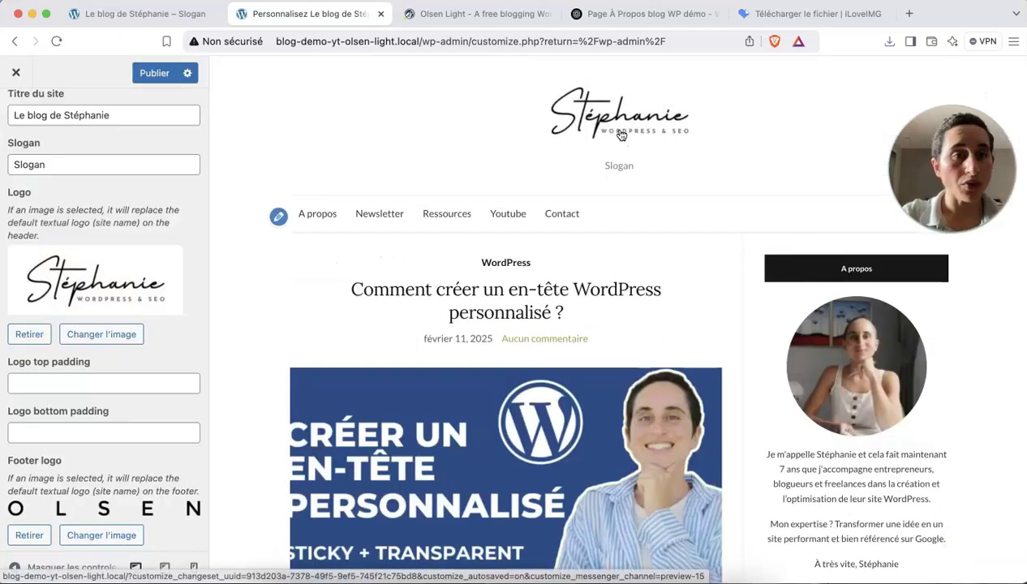
Delete the Slogan tagline text.
double_click(49, 163)
key(BackSpace)
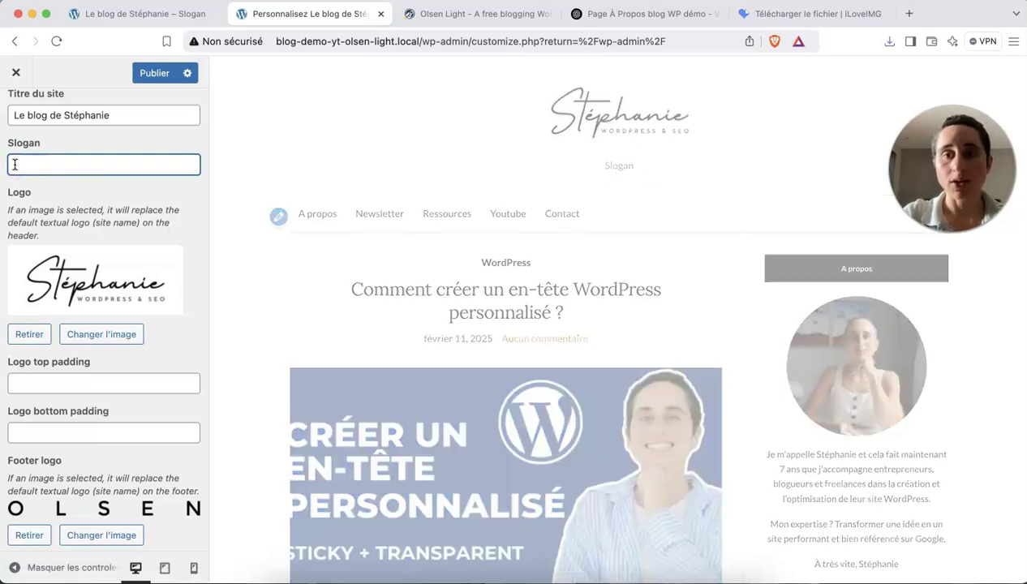
scroll(71, 293, down, 3)
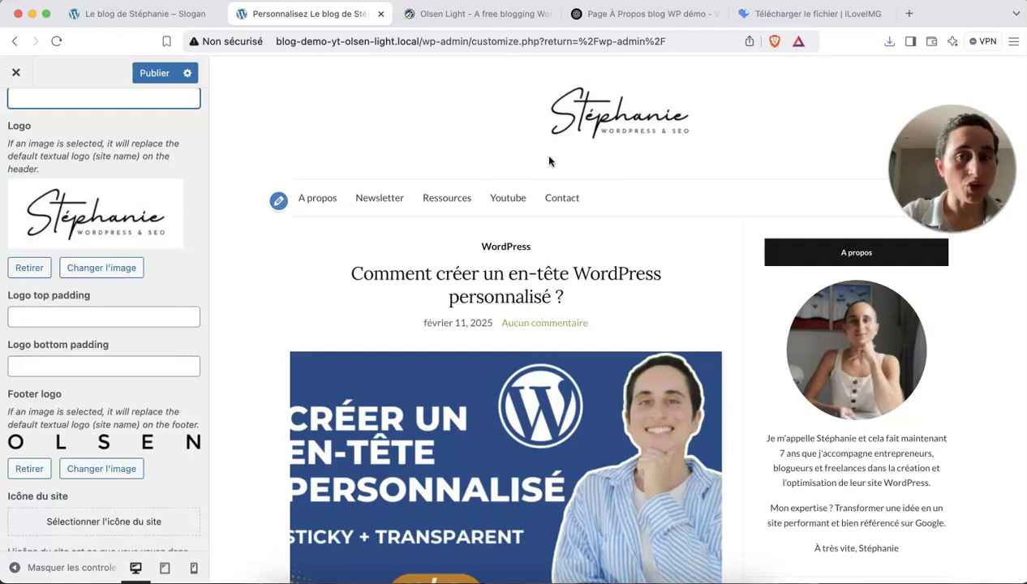
Set the logo top padding to 0 and scroll the preview down to the OLSEN footer.
double_click(192, 313)
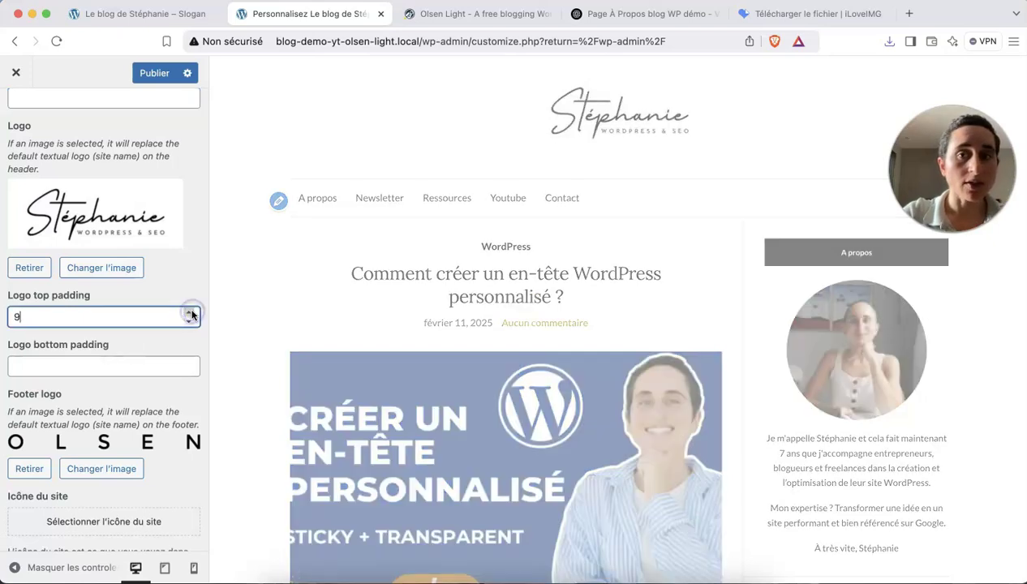
double_click(17, 317)
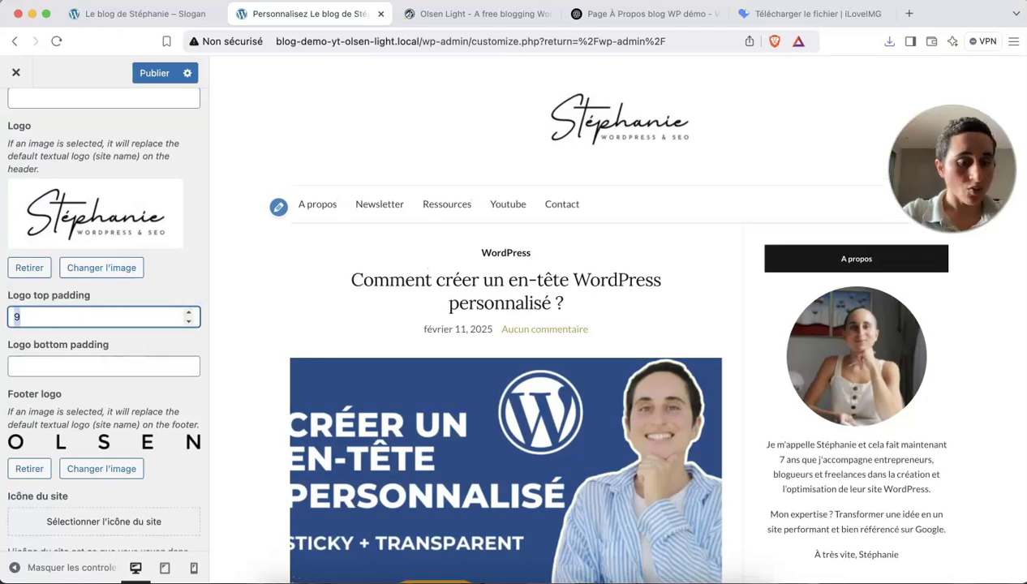
text(0)
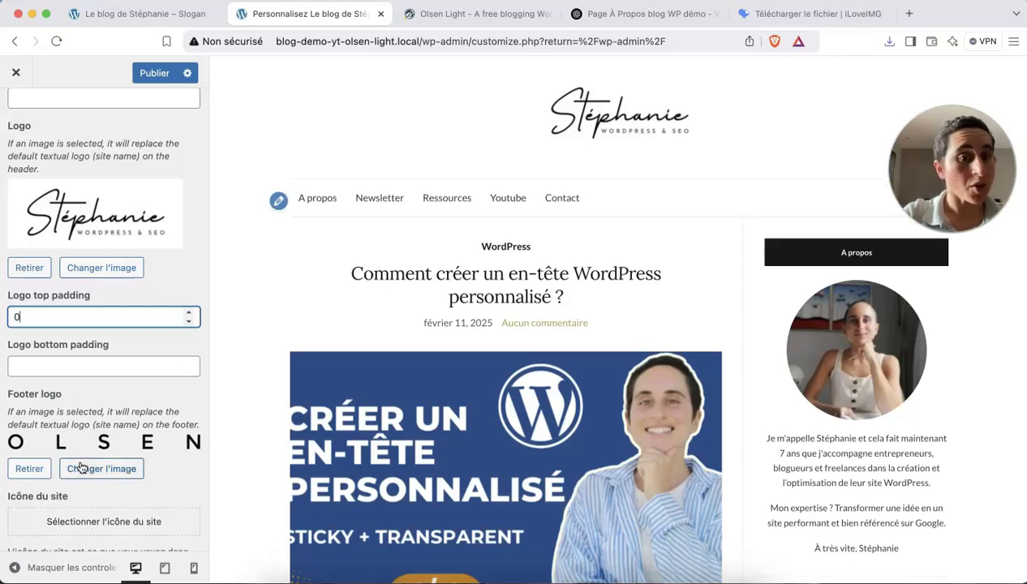
scroll(79, 466, down, 3)
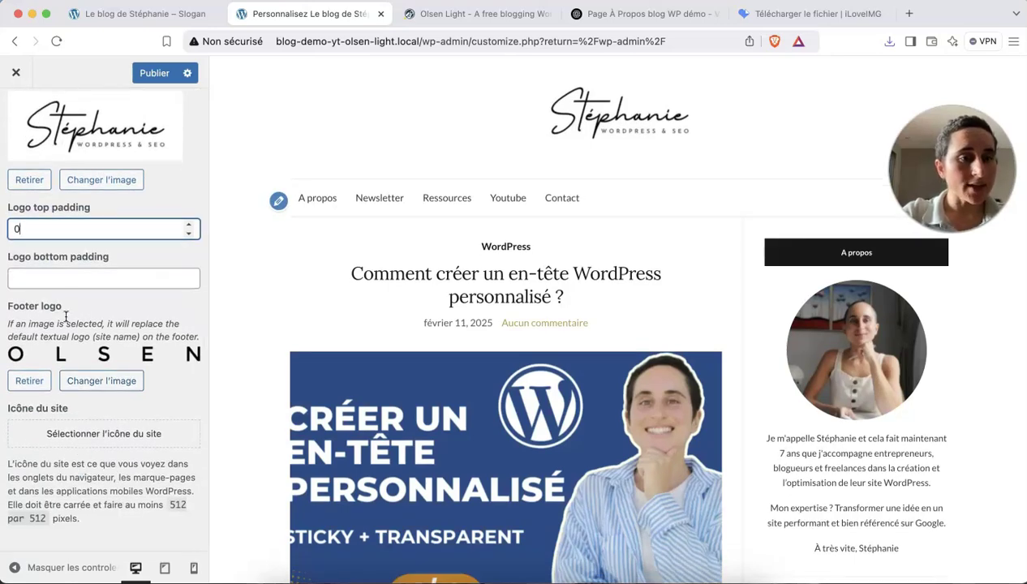
scroll(397, 438, down, 20)
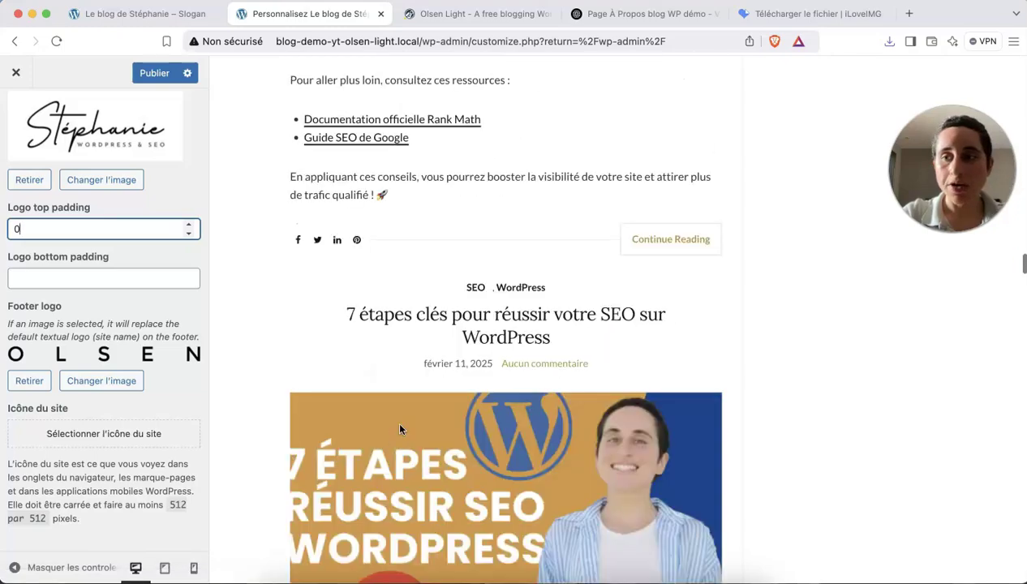
scroll(502, 325, down, 20)
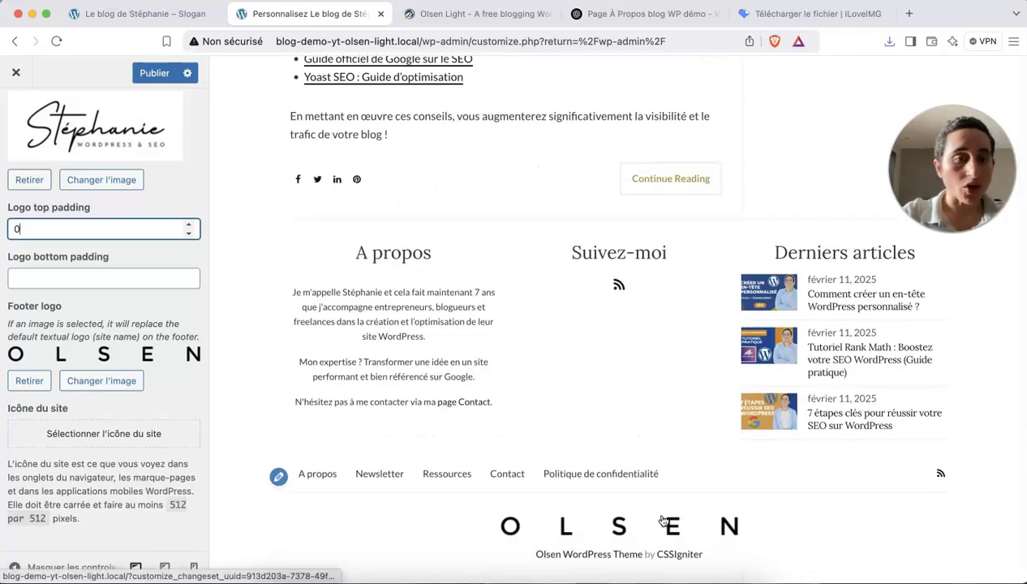
click(29, 380)
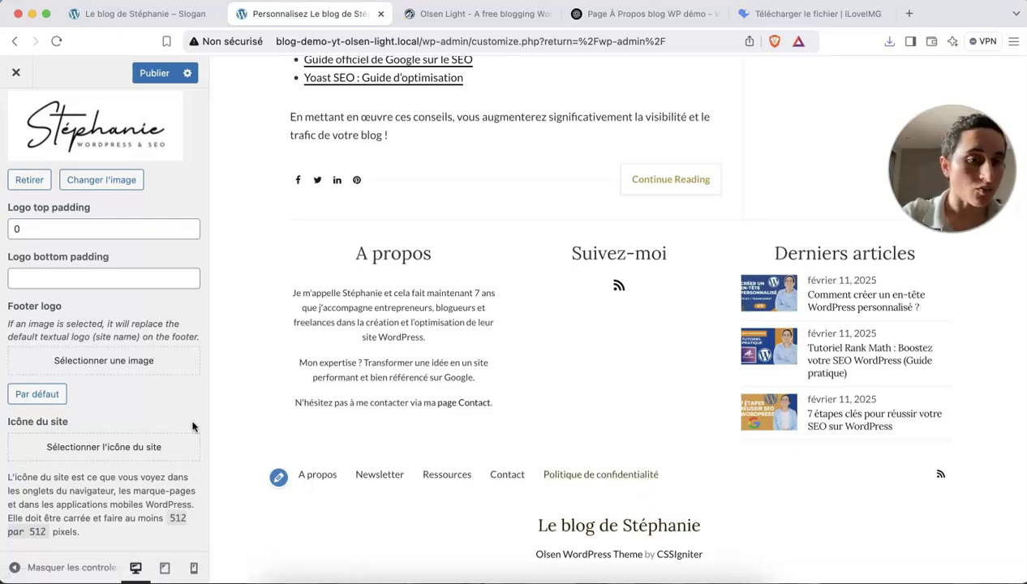
scroll(138, 432, down, 1)
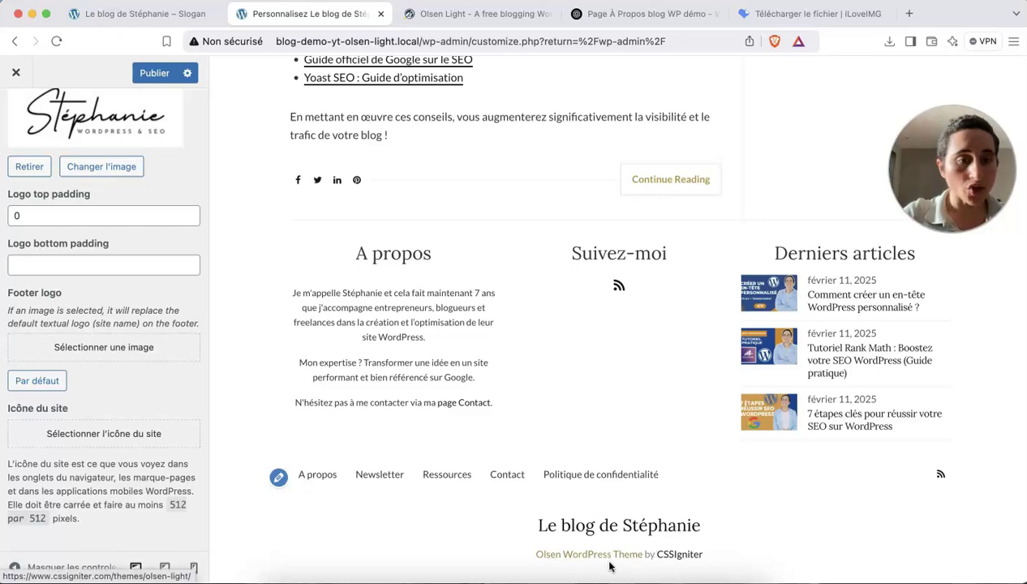
click(118, 441)
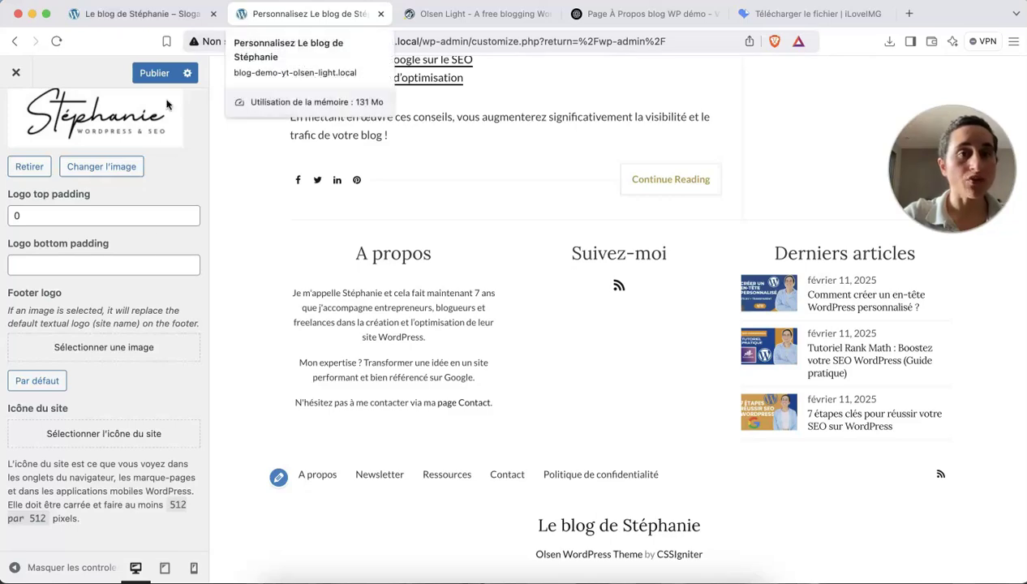
Upload 'Icone blog - - Blog WP démo.jpg' from Bureau and set it as the site icon without cropping.
click(141, 438)
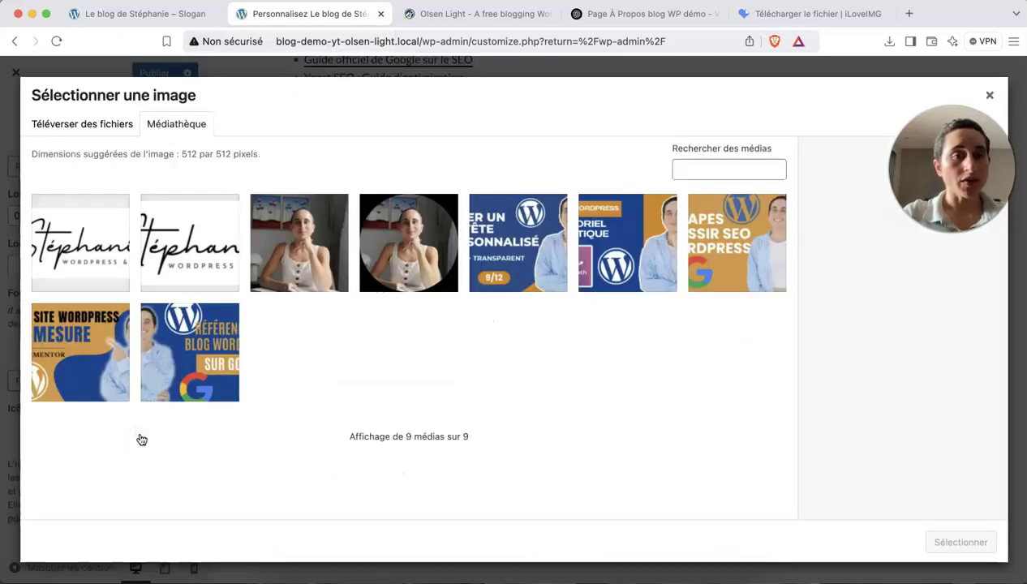
click(106, 133)
click(459, 332)
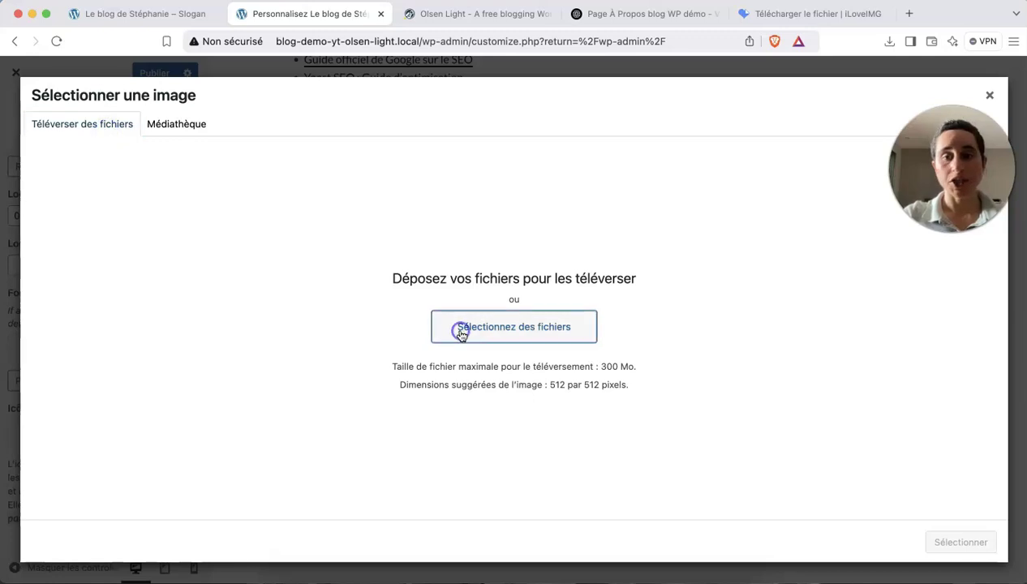
click(280, 287)
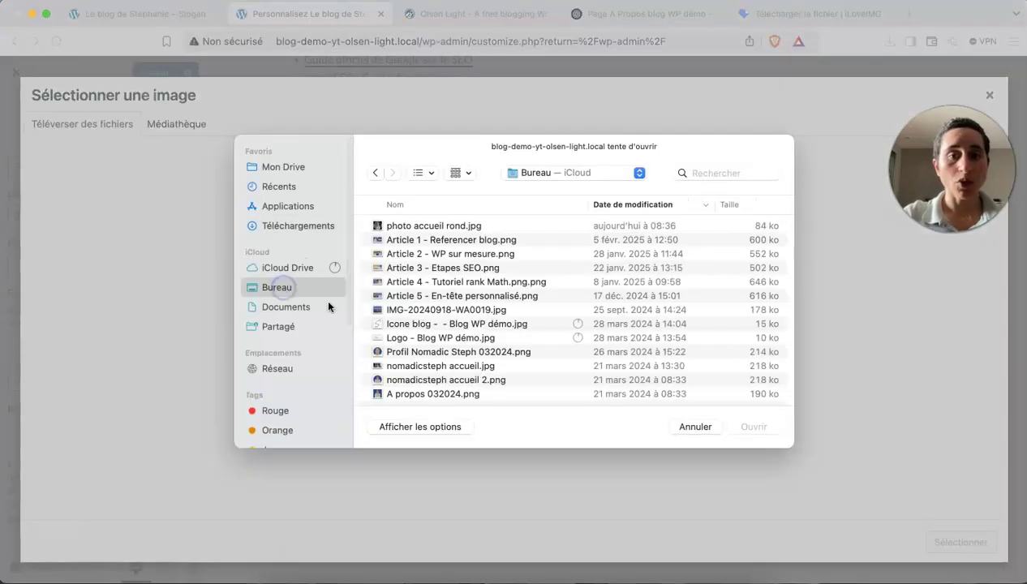
click(402, 325)
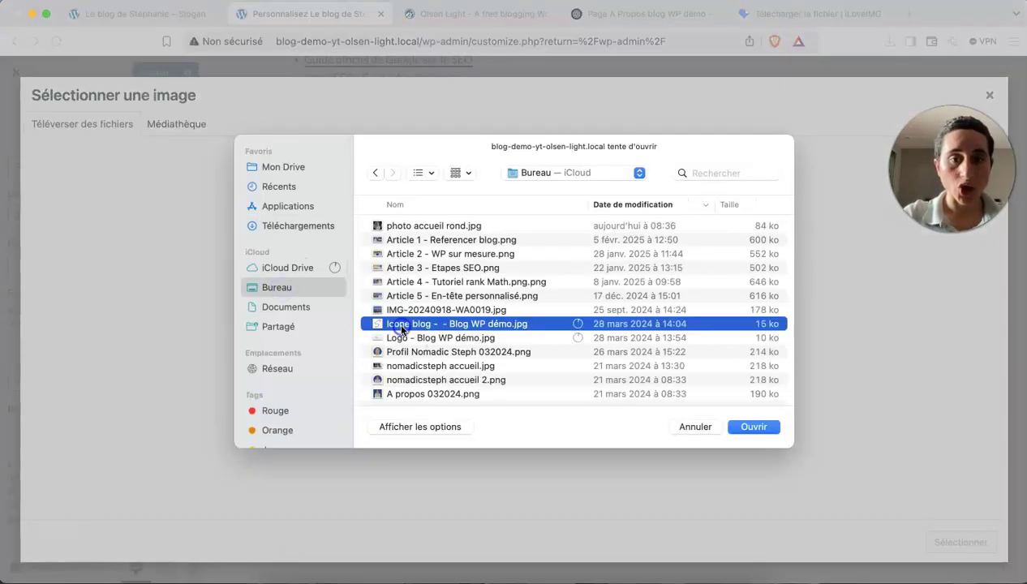
click(753, 426)
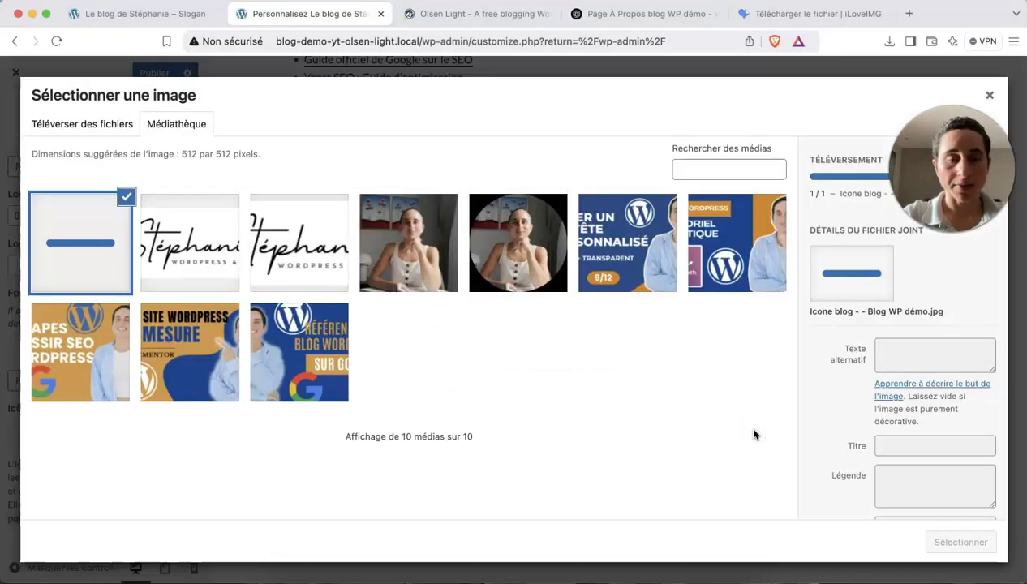
click(959, 542)
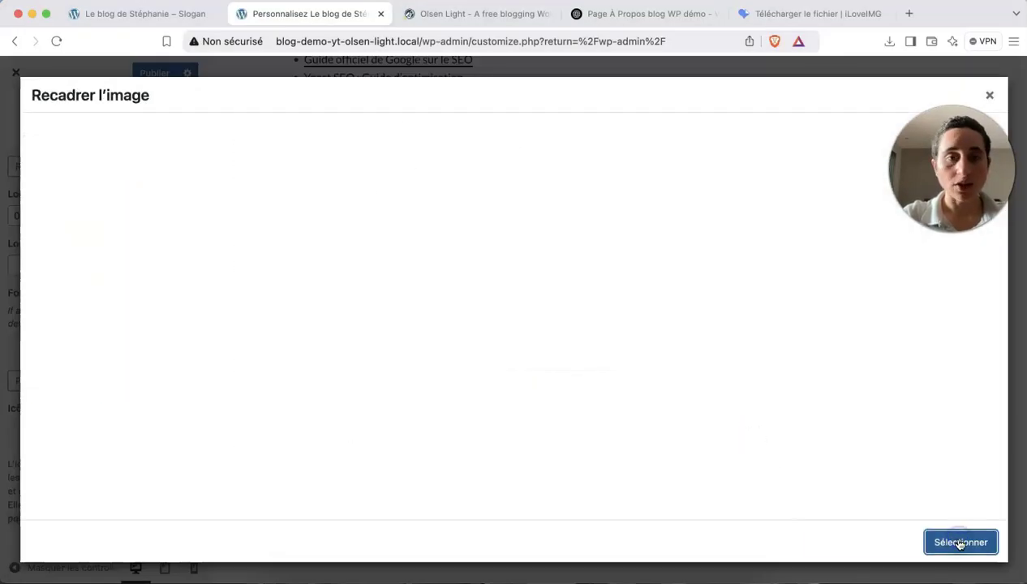
click(959, 542)
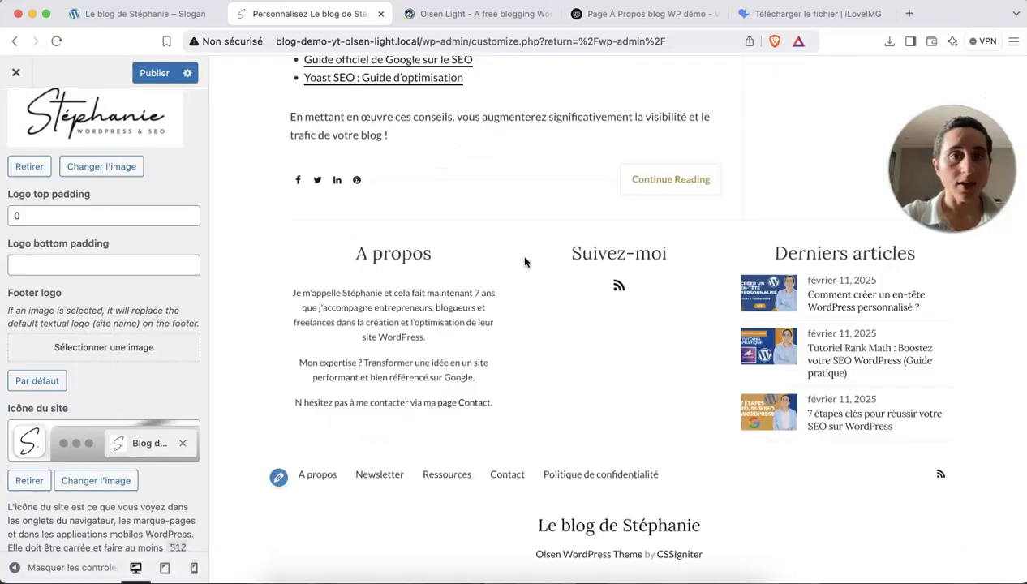
Publish the new logo and site icon, then reload and scroll through the live homepage.
click(153, 73)
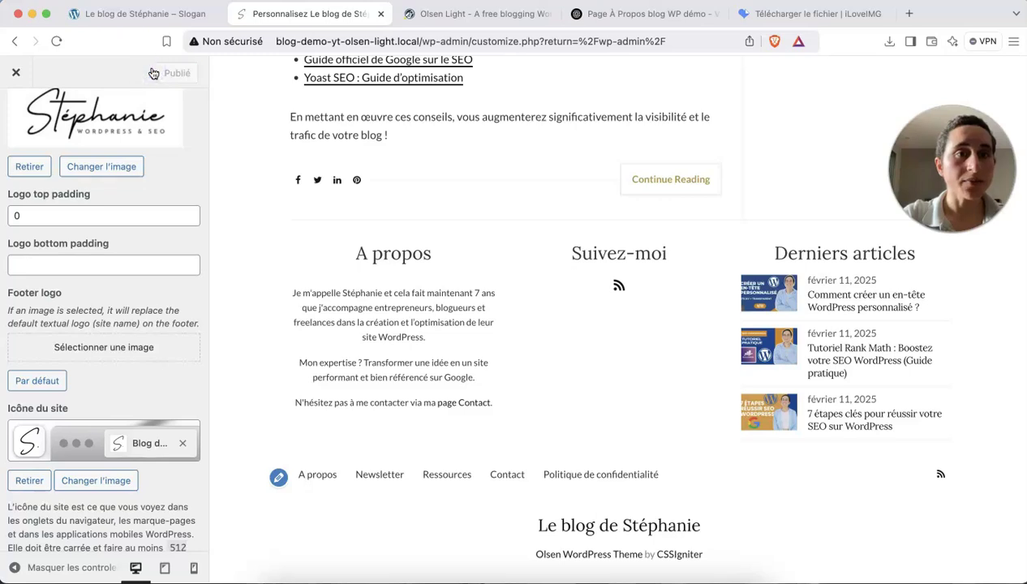
click(152, 13)
click(312, 41)
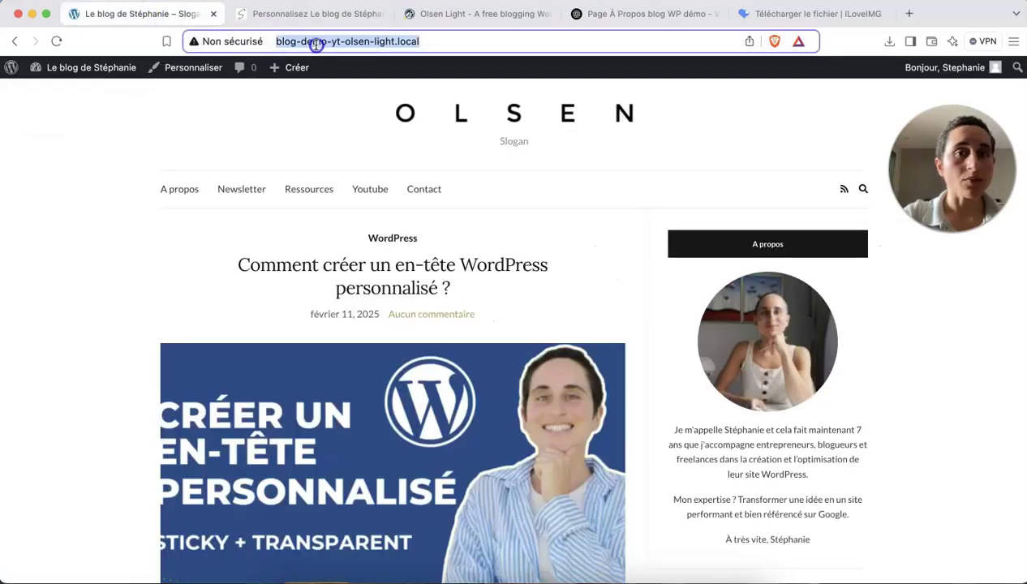
key(Return)
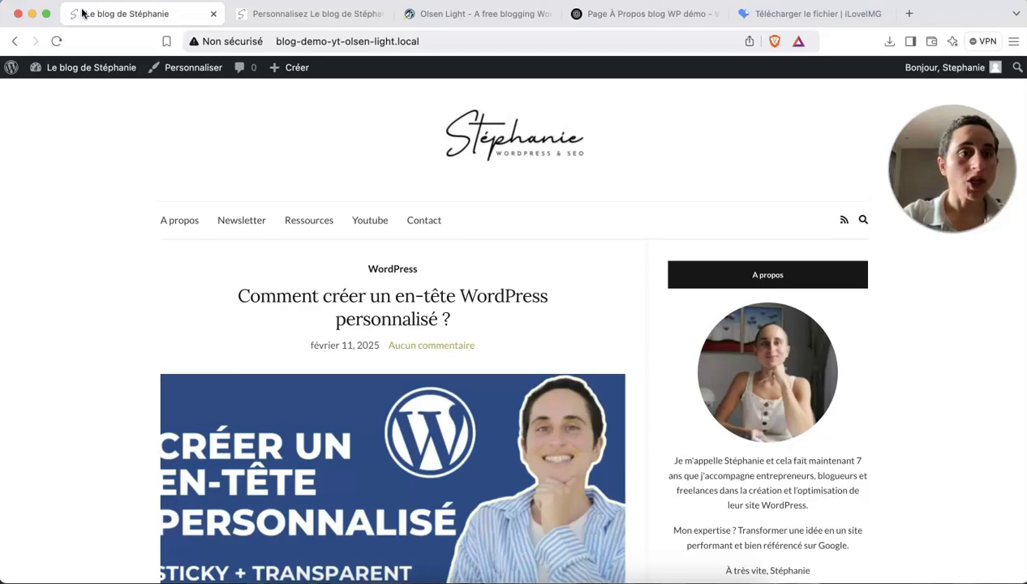
scroll(452, 323, down, 20)
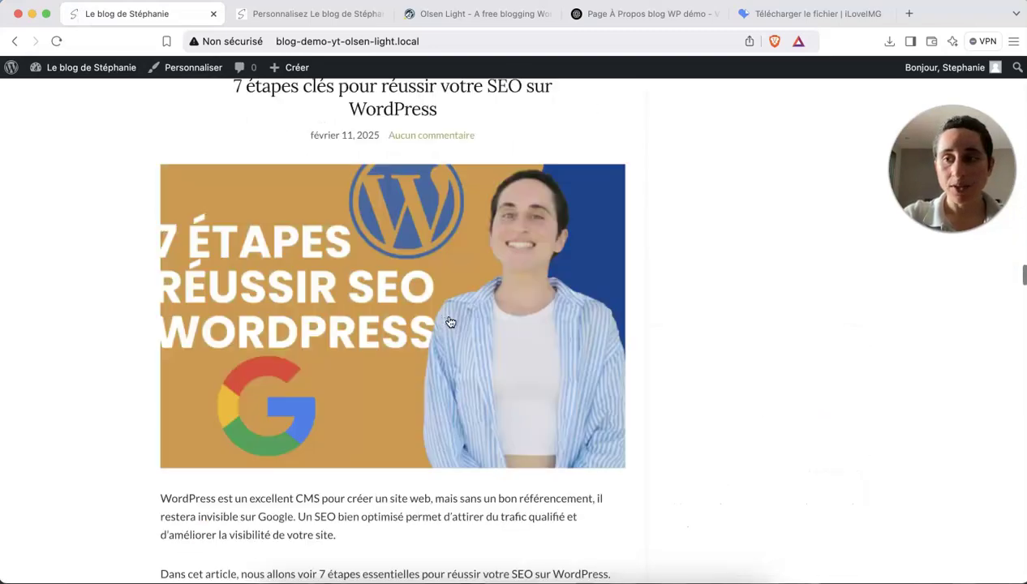
scroll(451, 322, down, 20)
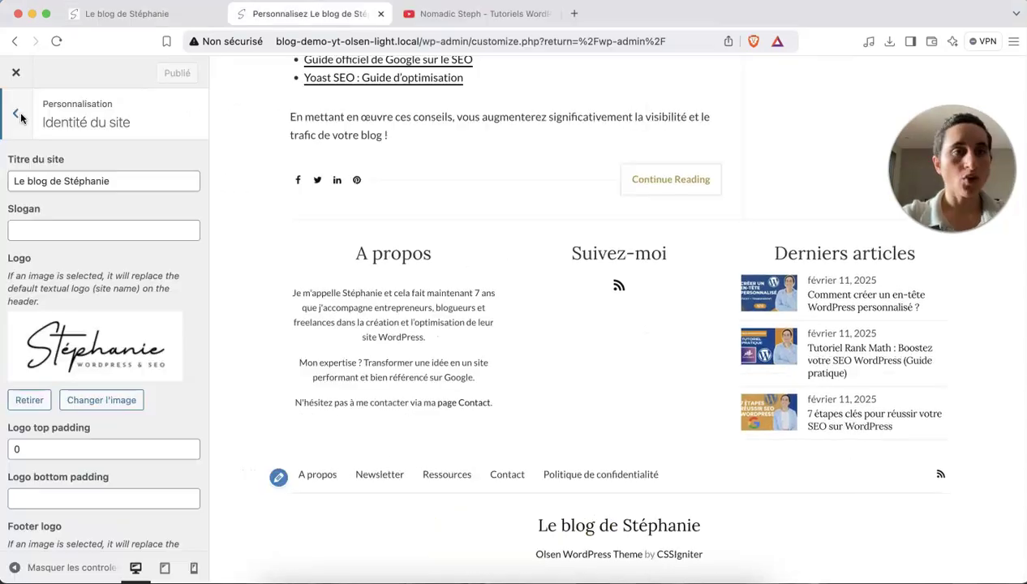
click(16, 114)
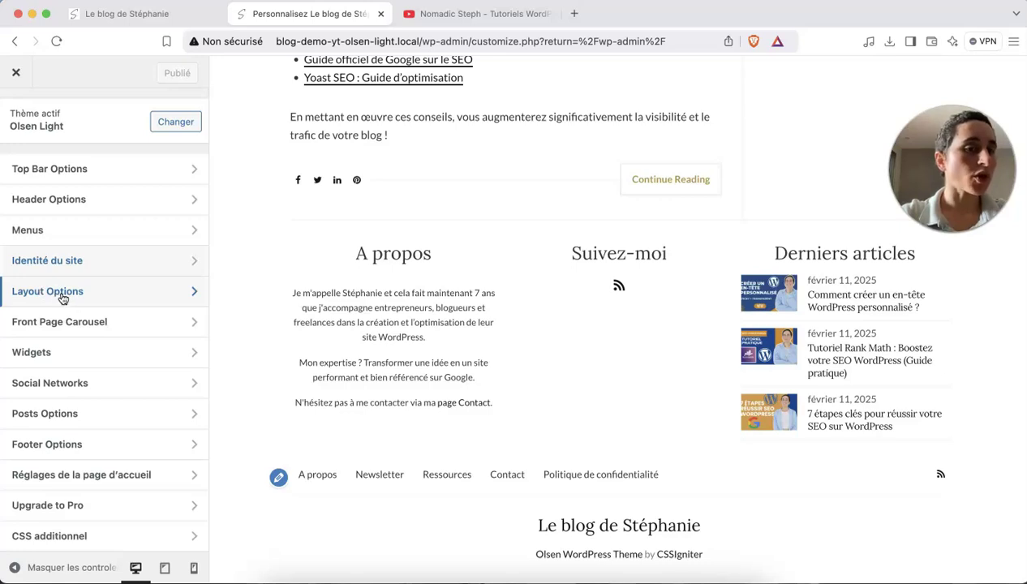
click(27, 293)
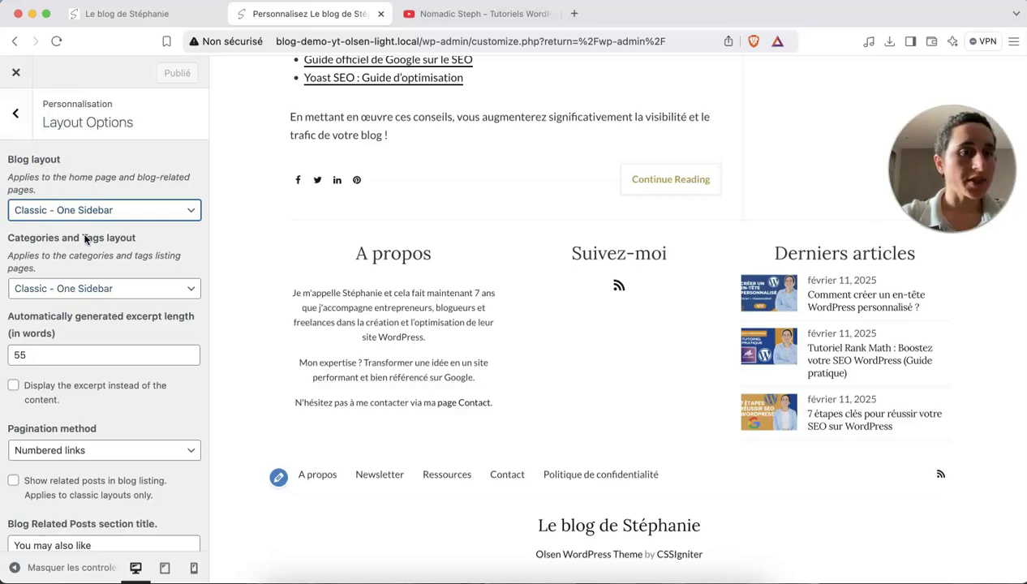
scroll(85, 239, down, 1)
click(76, 197)
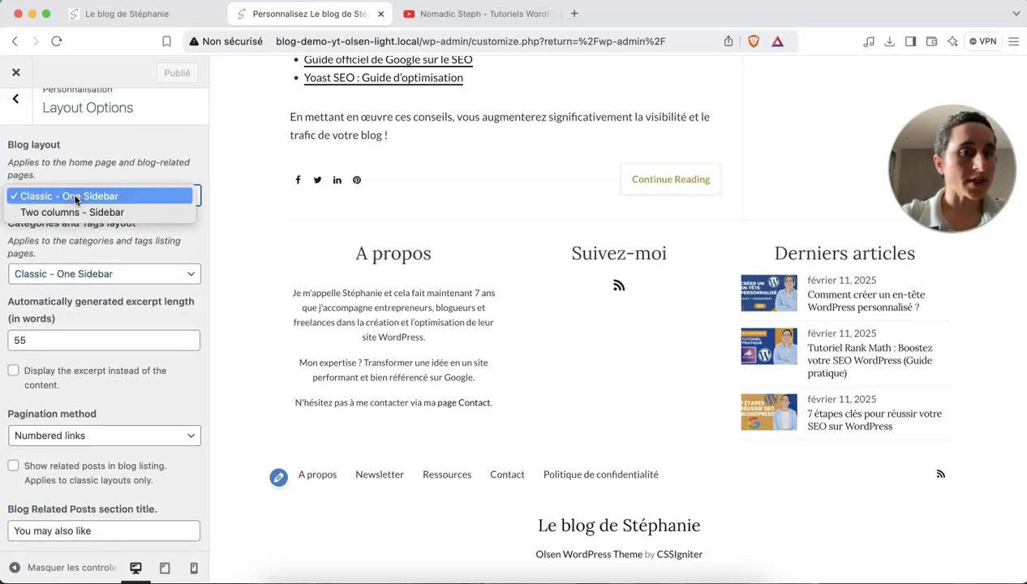
click(827, 144)
scroll(827, 143, up, 15)
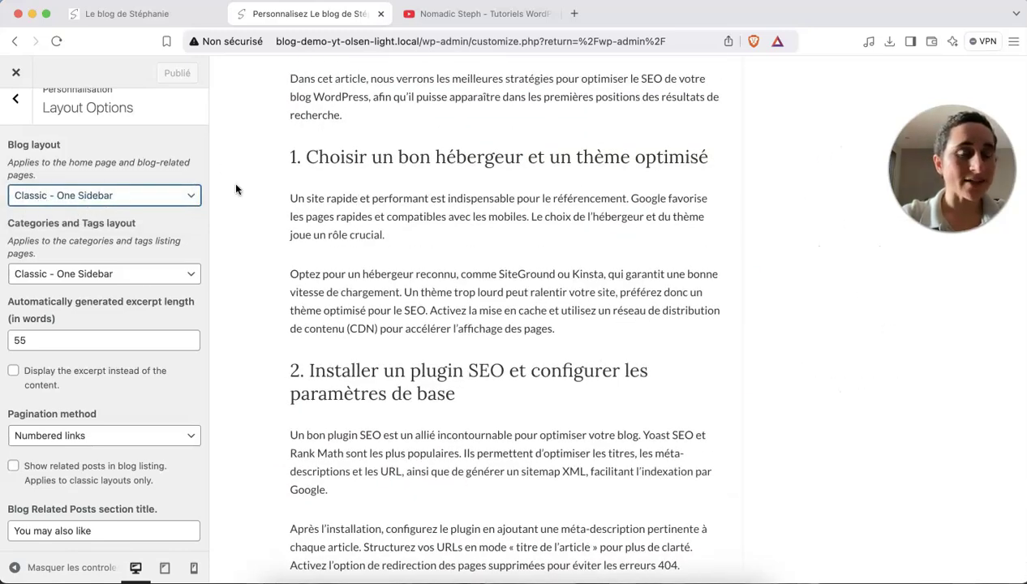
scroll(794, 189, down, 20)
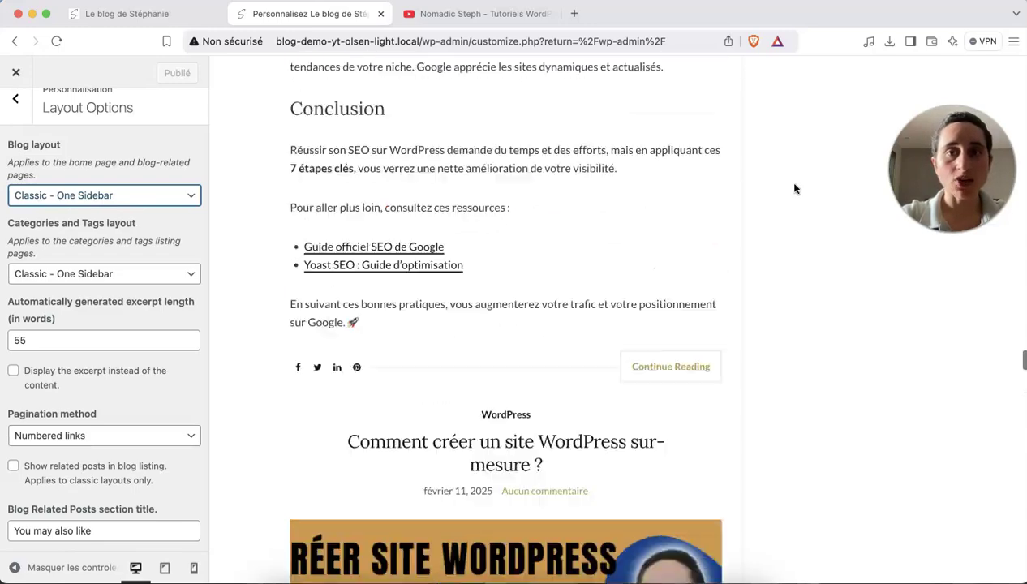
scroll(794, 188, up, 20)
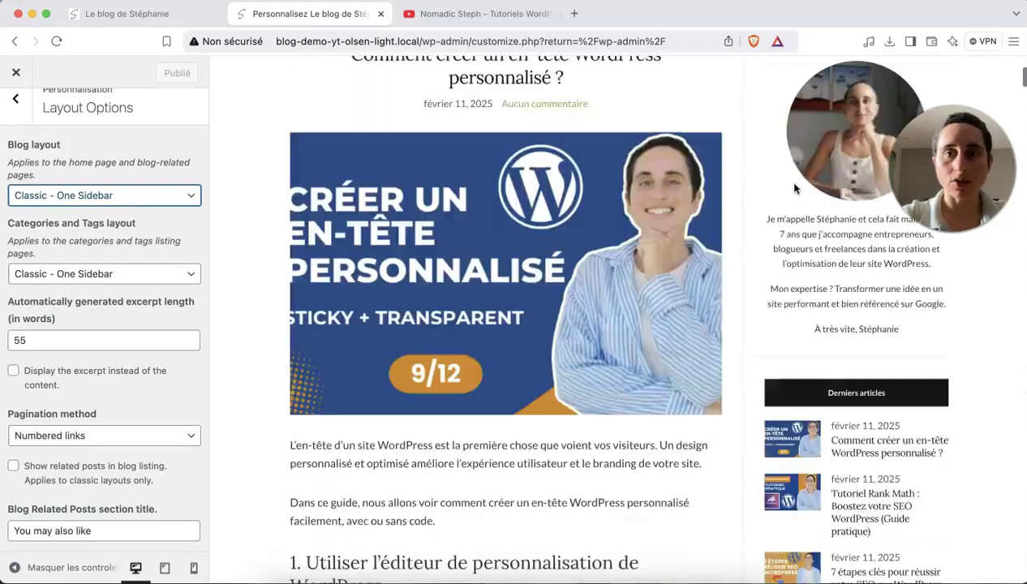
scroll(794, 188, down, 5)
scroll(798, 198, up, 5)
scroll(811, 216, down, 1)
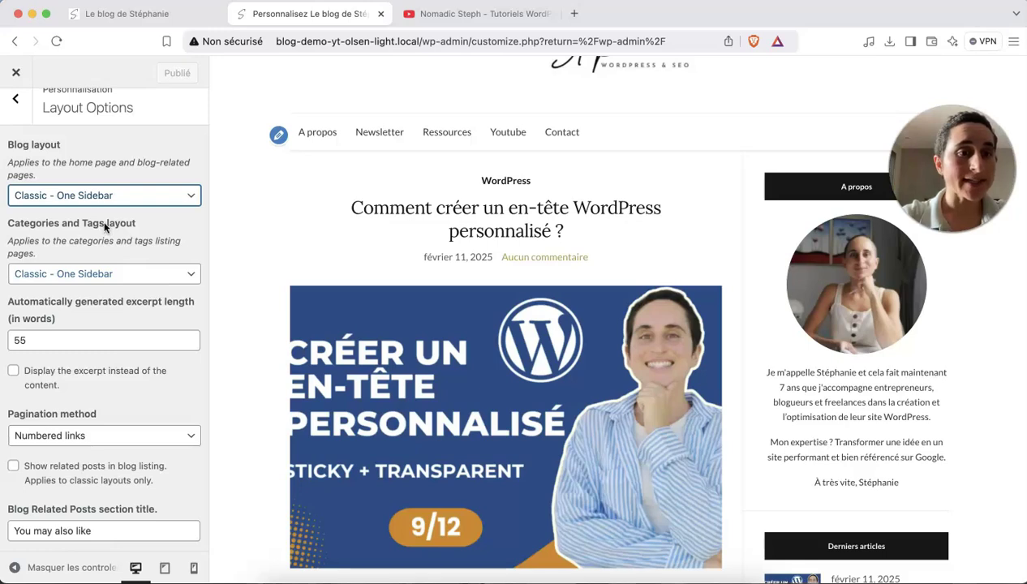
drag(104, 222, 84, 225)
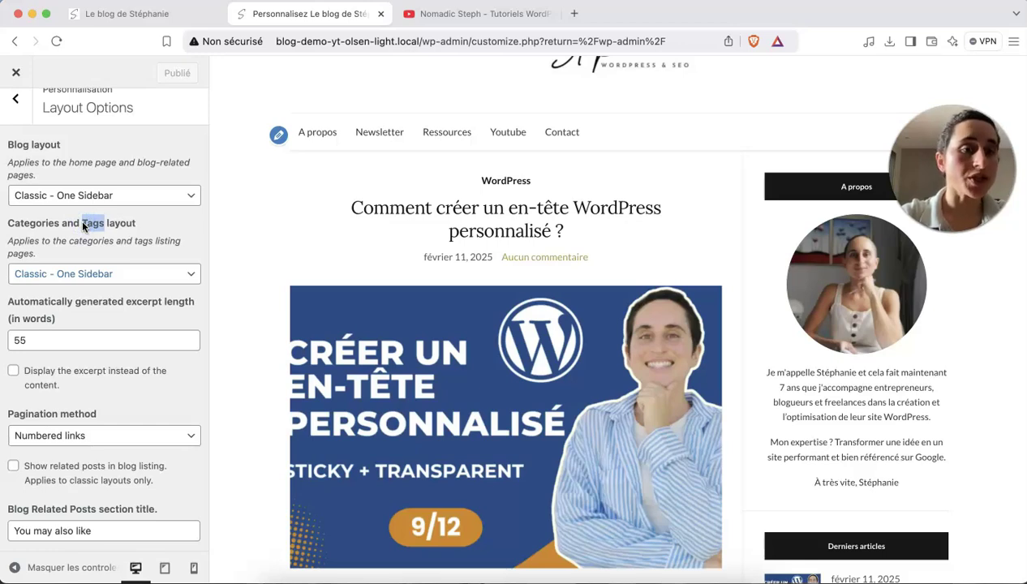
drag(65, 224, 15, 224)
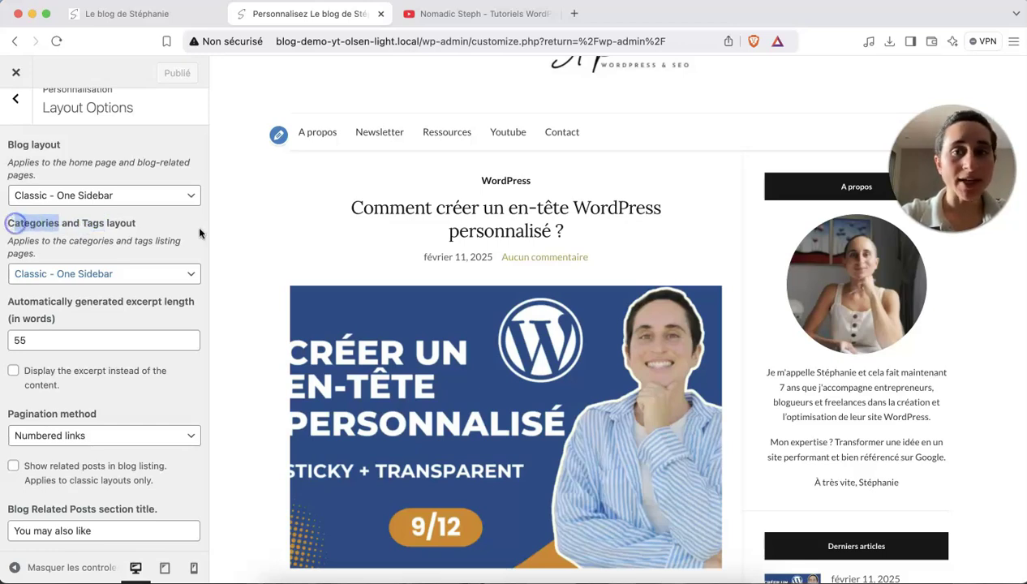
click(501, 182)
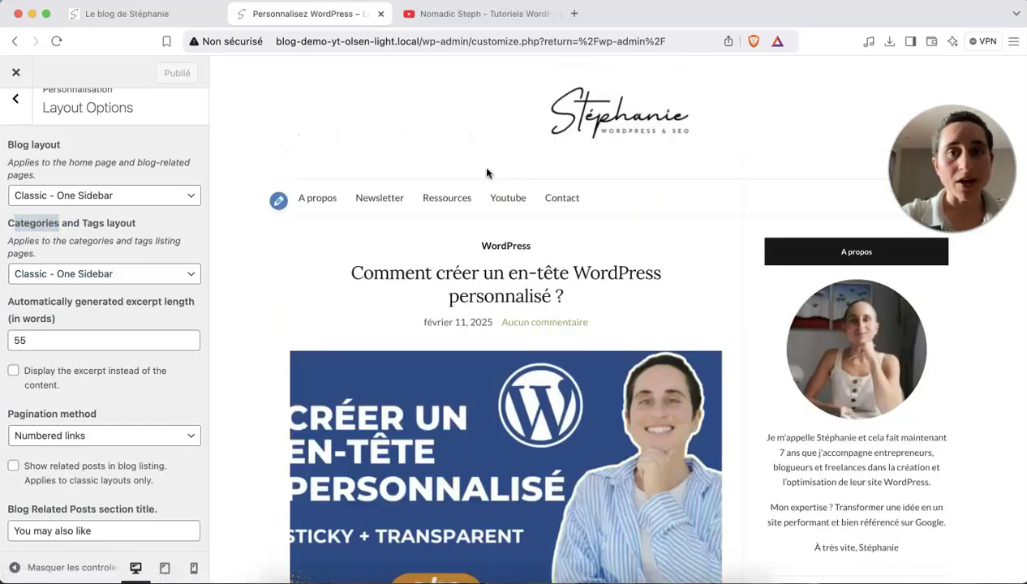
scroll(541, 276, down, 2)
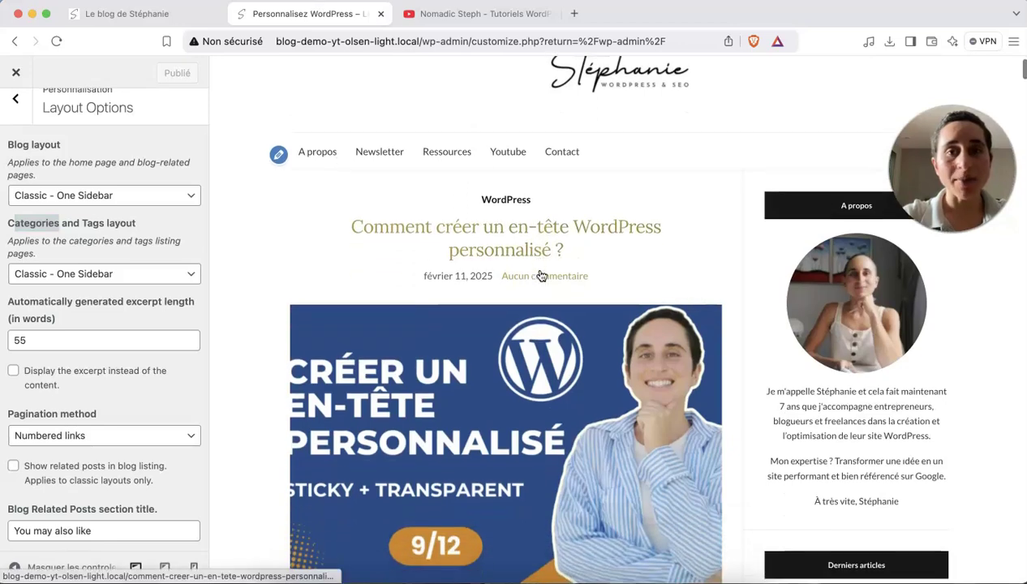
scroll(528, 335, up, 2)
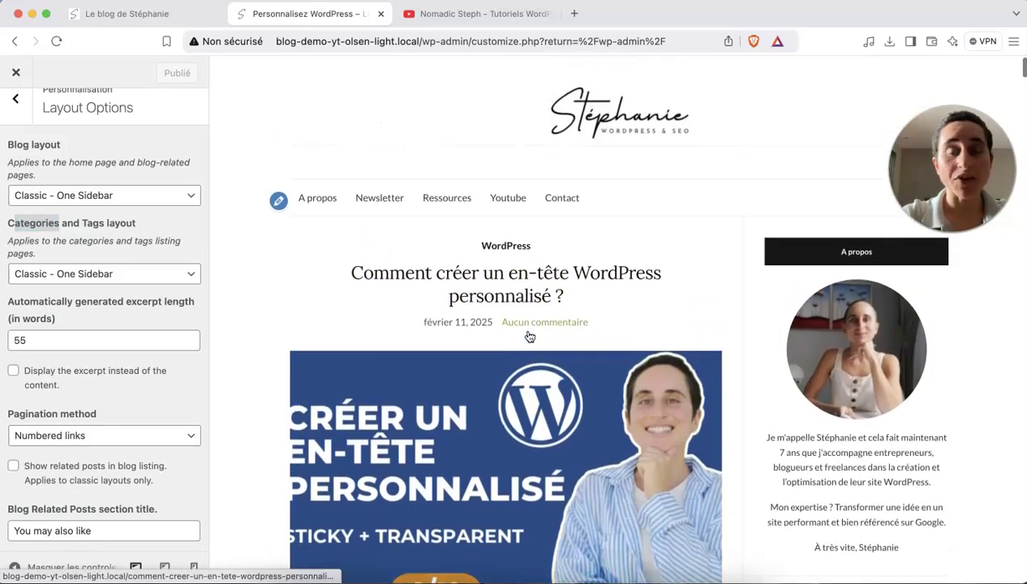
scroll(529, 335, down, 2)
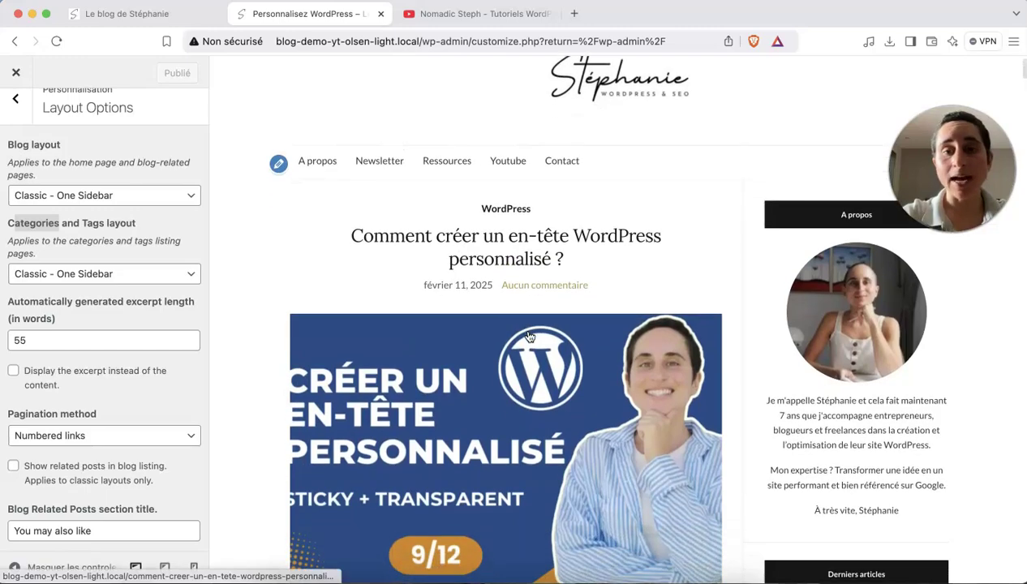
scroll(529, 336, down, 20)
scroll(462, 478, down, 20)
scroll(477, 273, up, 10)
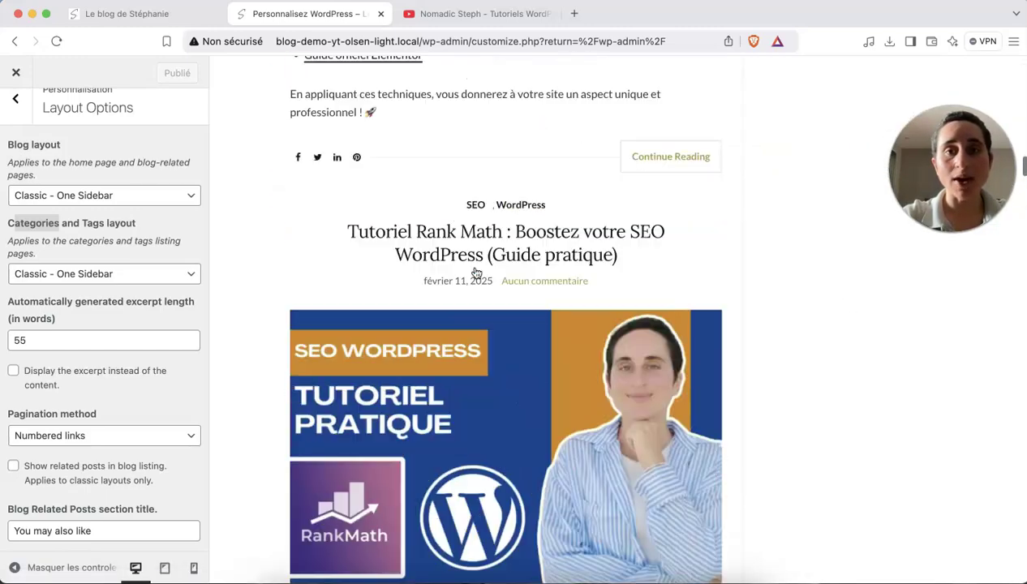
scroll(477, 273, up, 20)
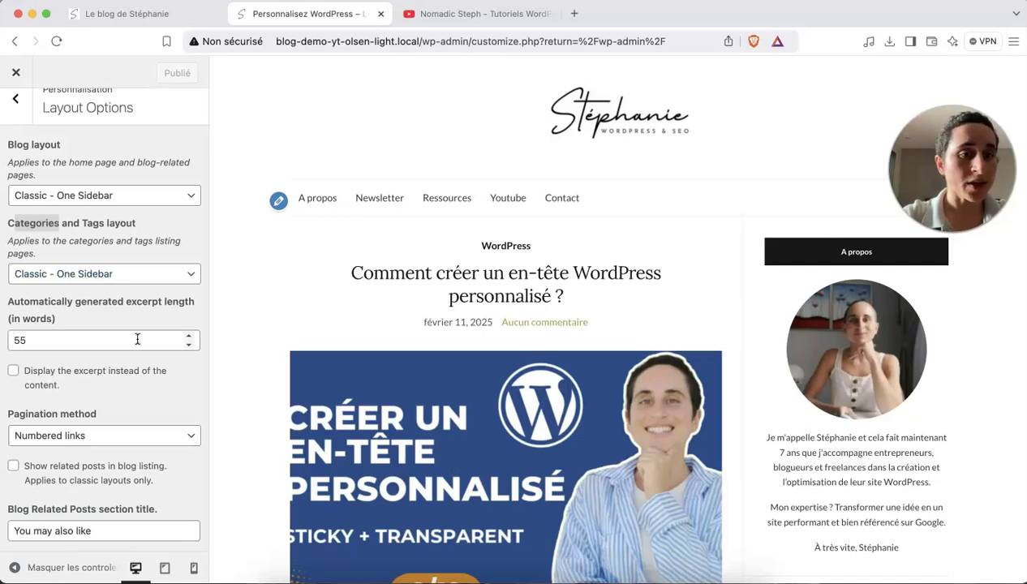
scroll(295, 347, down, 6)
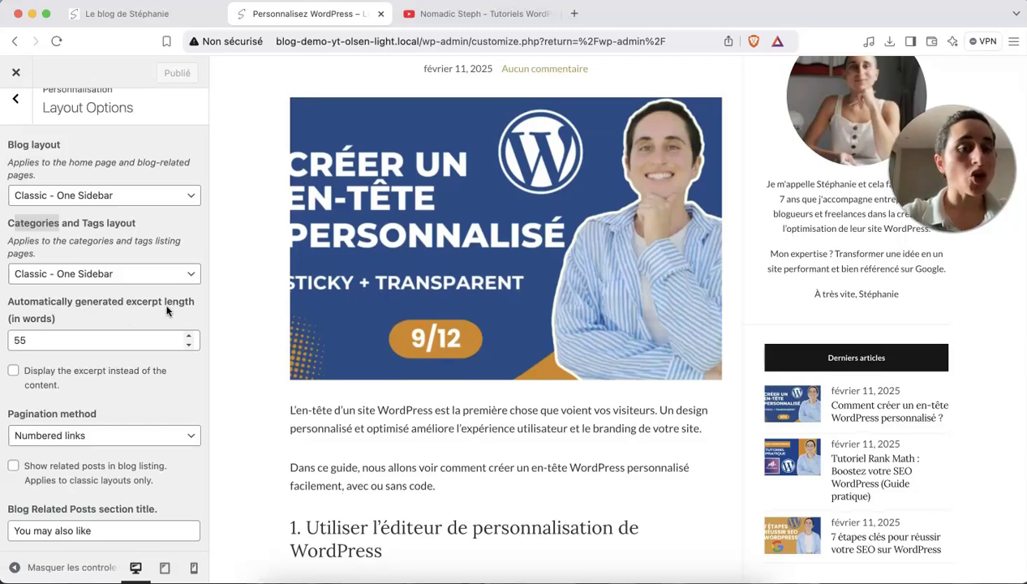
scroll(346, 347, down, 2)
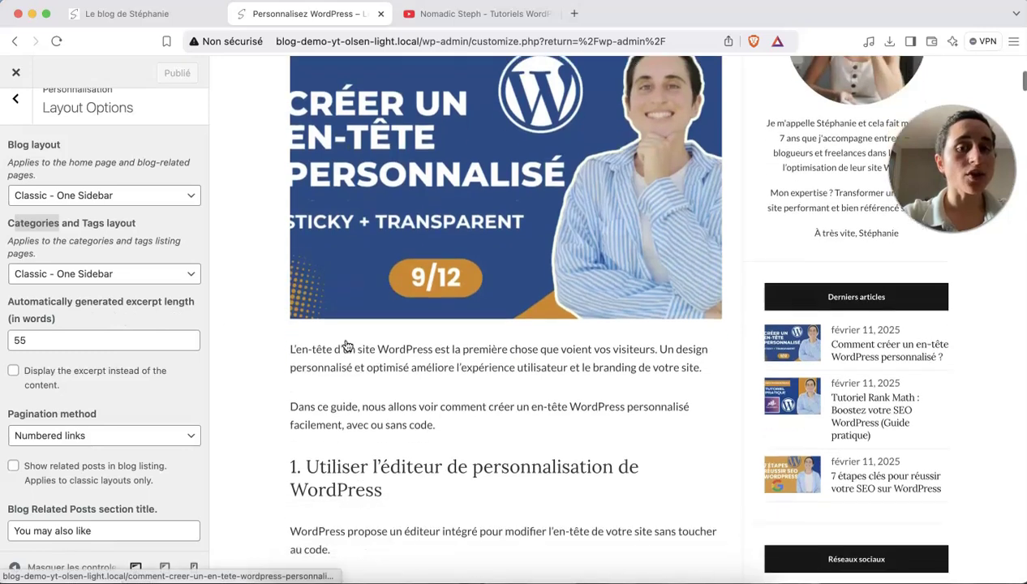
scroll(345, 347, up, 3)
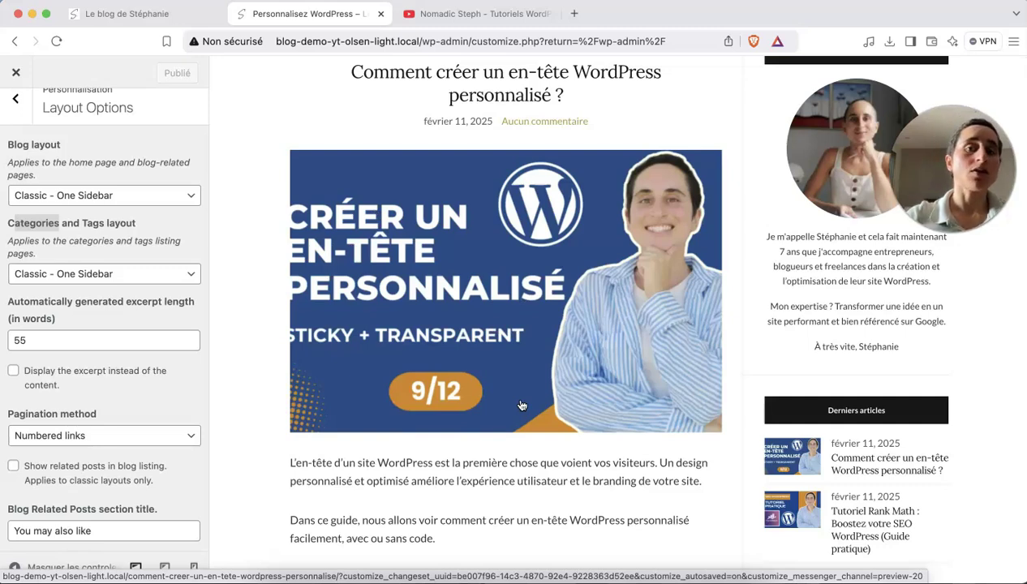
scroll(521, 406, up, 5)
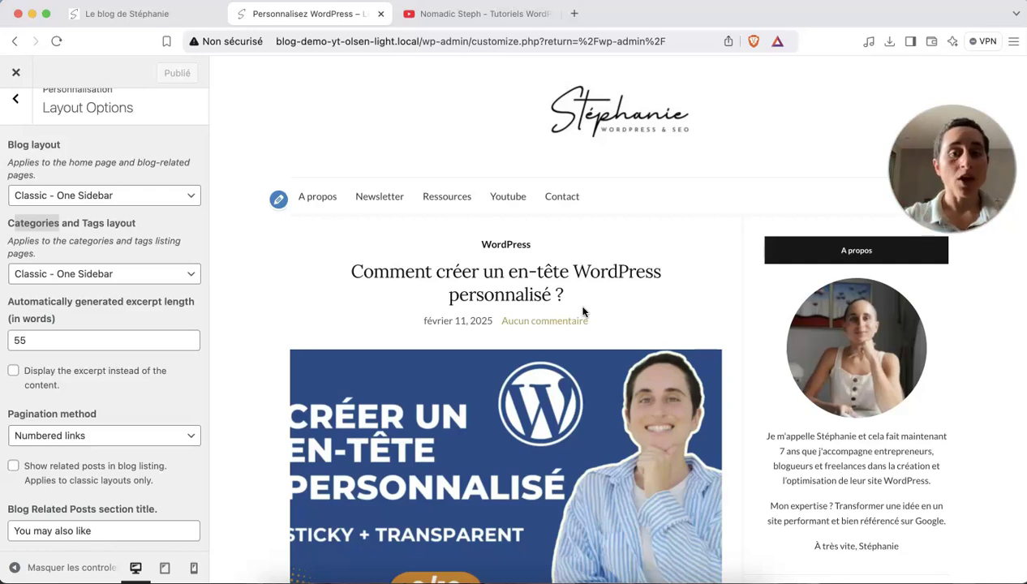
scroll(582, 311, down, 9)
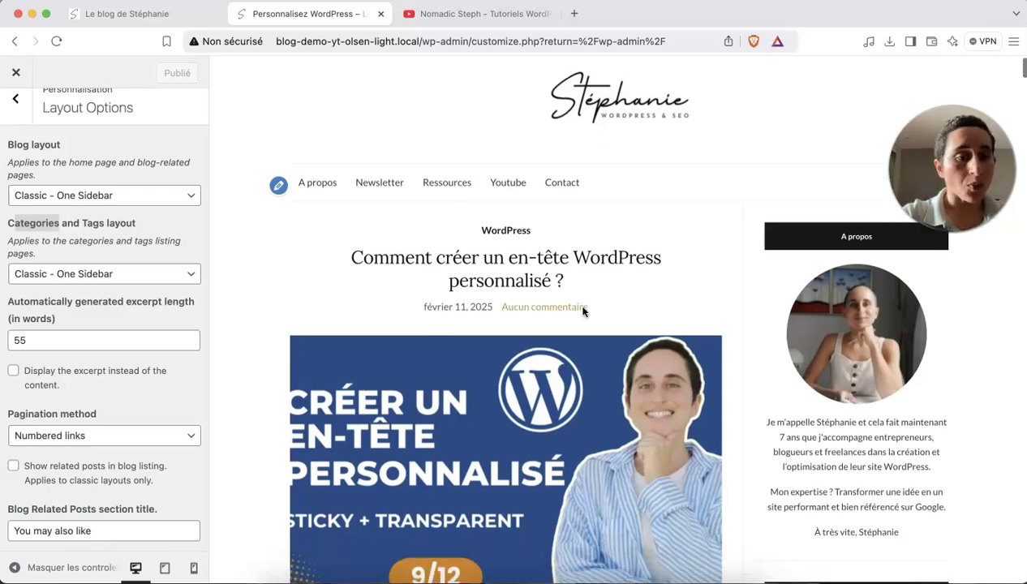
scroll(582, 311, down, 20)
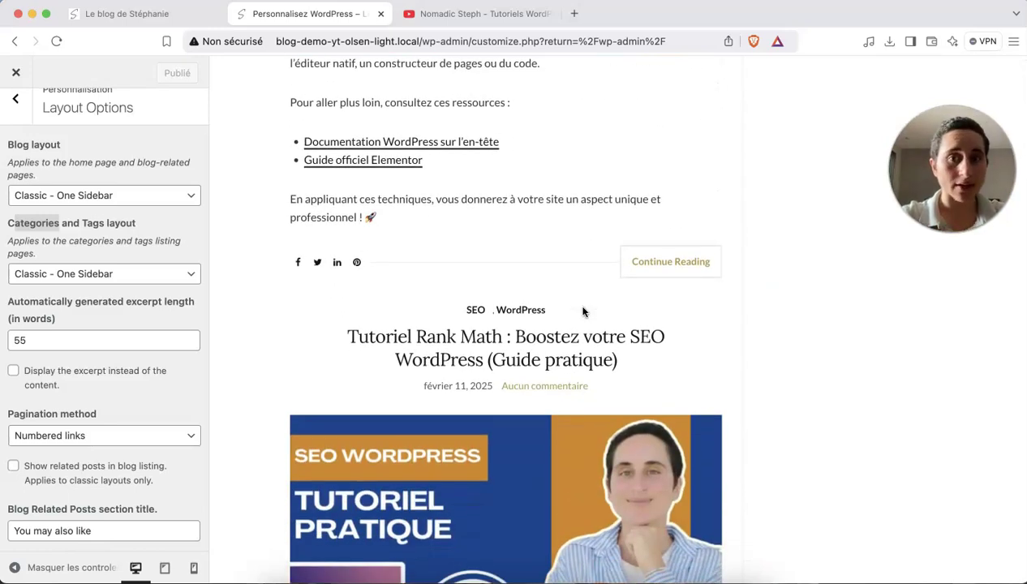
scroll(543, 225, up, 1)
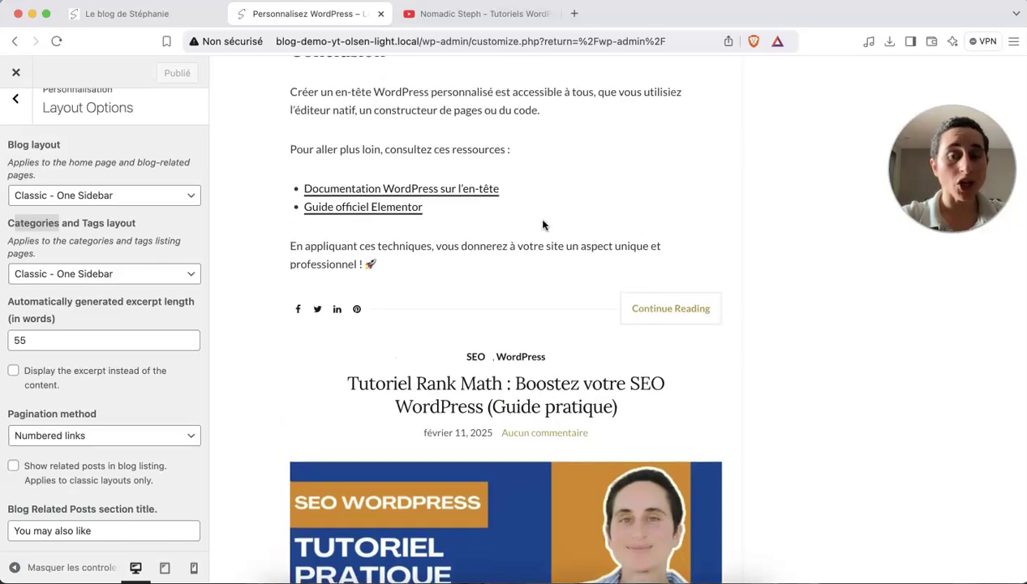
scroll(542, 224, up, 20)
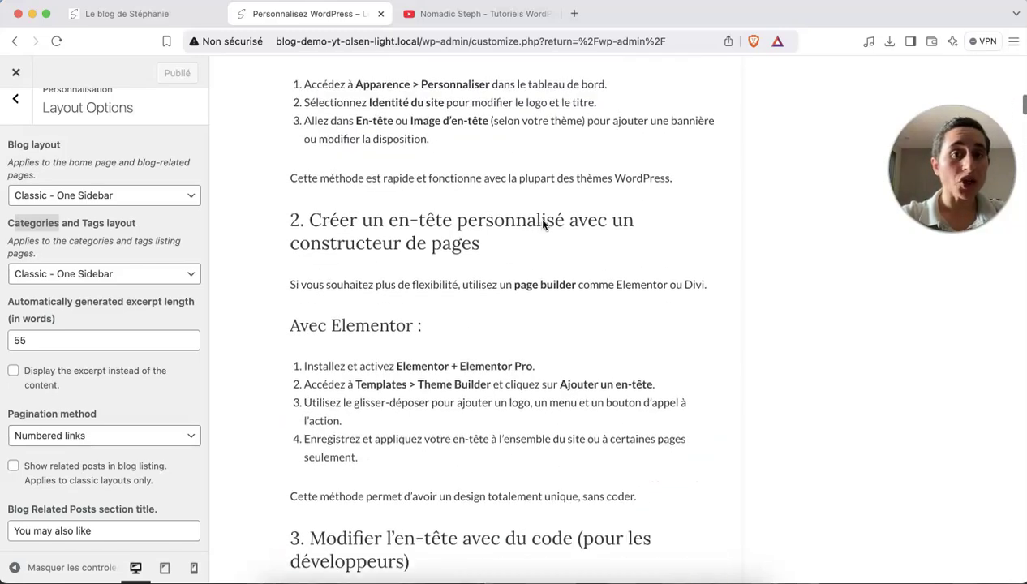
scroll(543, 224, up, 10)
scroll(500, 175, down, 8)
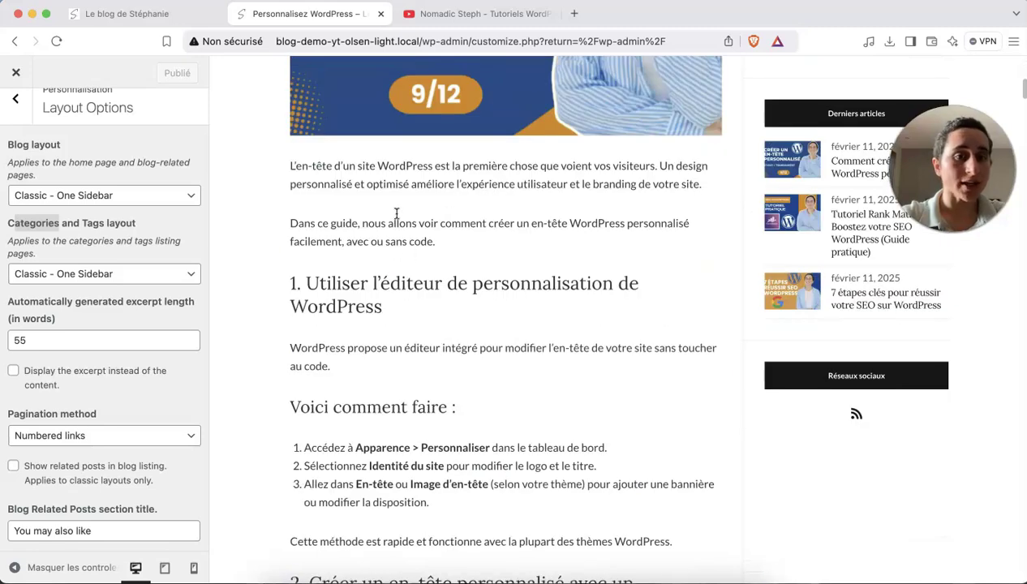
Turn on 'Display the excerpt instead of the content' in Layout Options.
double_click(30, 339)
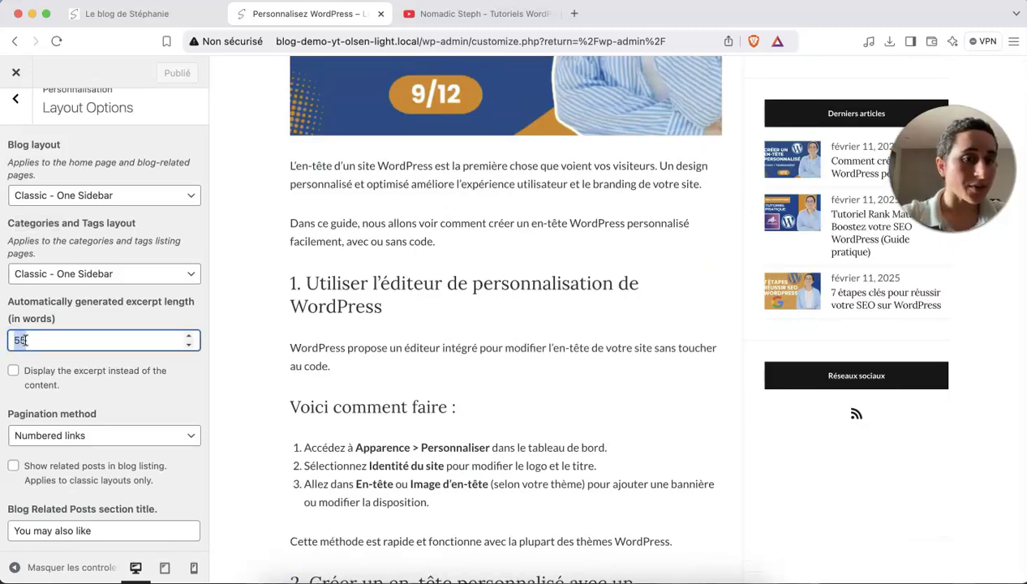
click(29, 340)
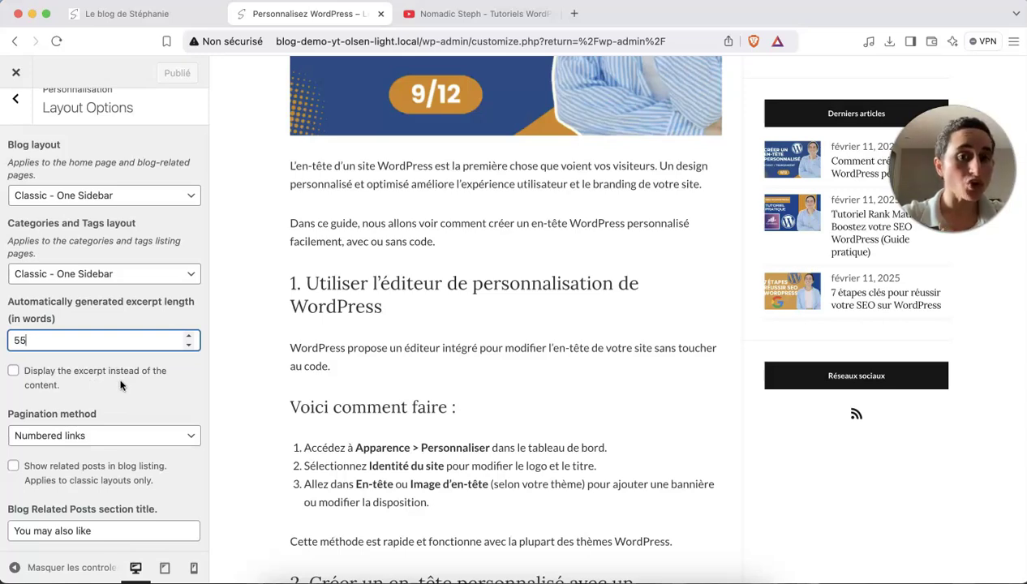
click(14, 372)
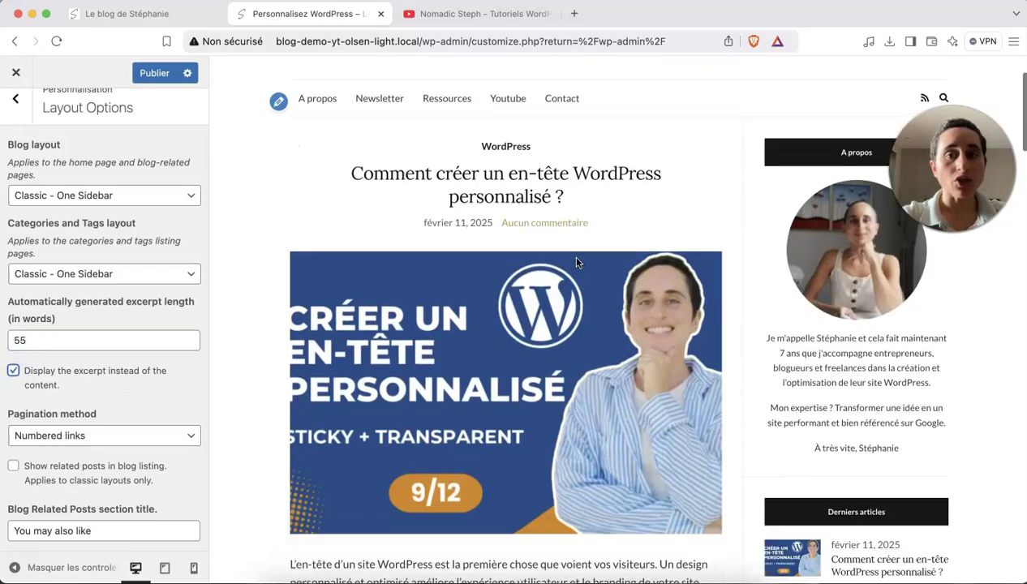
Change the excerpt length from 55 to 50 words.
scroll(577, 262, down, 5)
scroll(553, 369, down, 2)
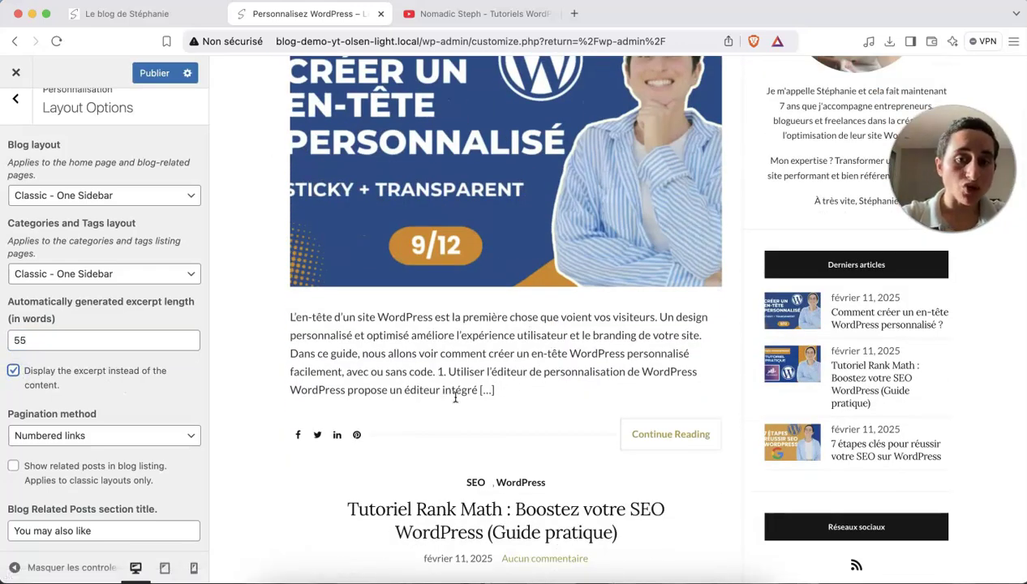
scroll(486, 364, down, 2)
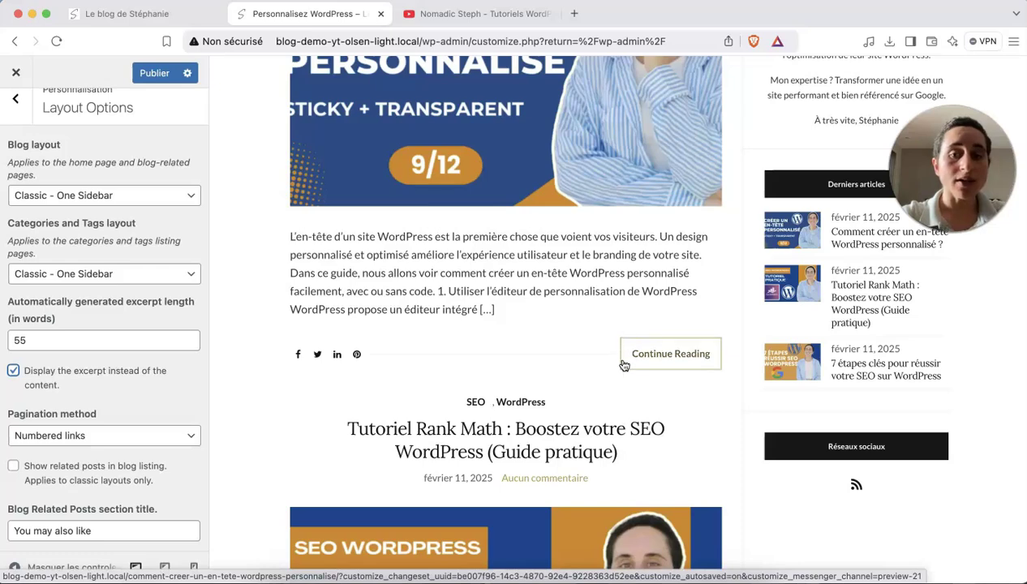
scroll(535, 168, up, 4)
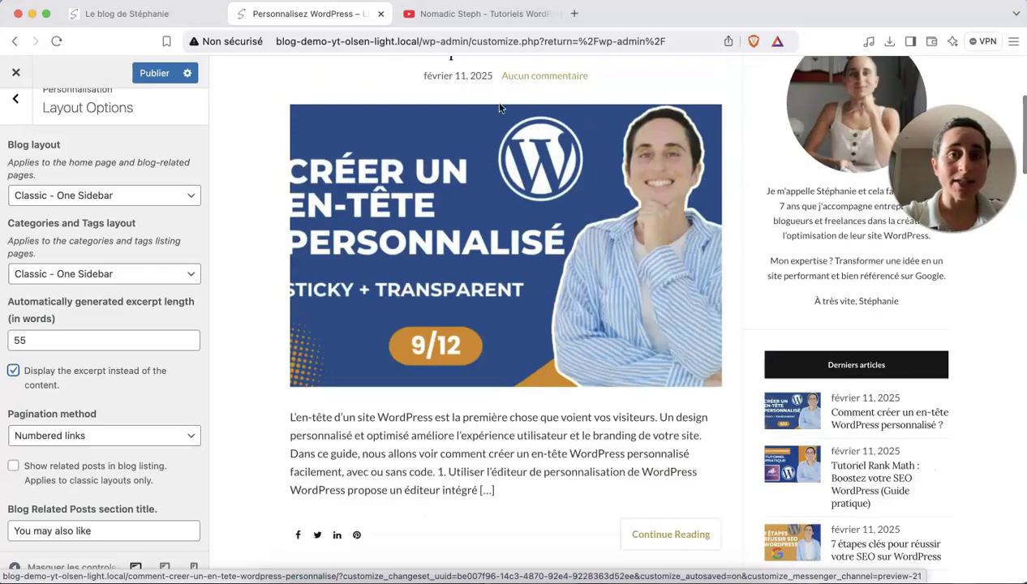
scroll(527, 176, up, 2)
scroll(527, 176, down, 5)
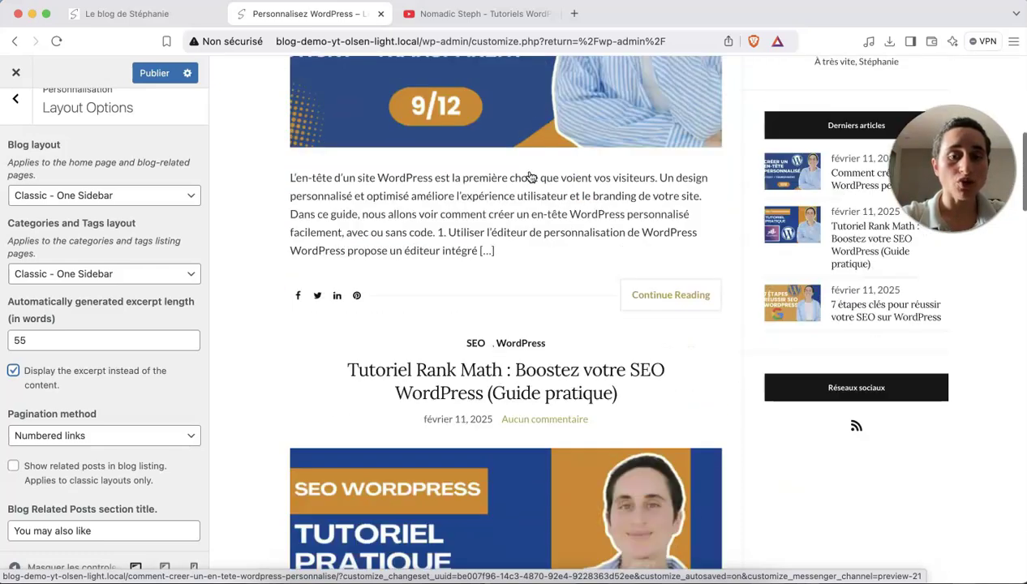
scroll(529, 176, down, 10)
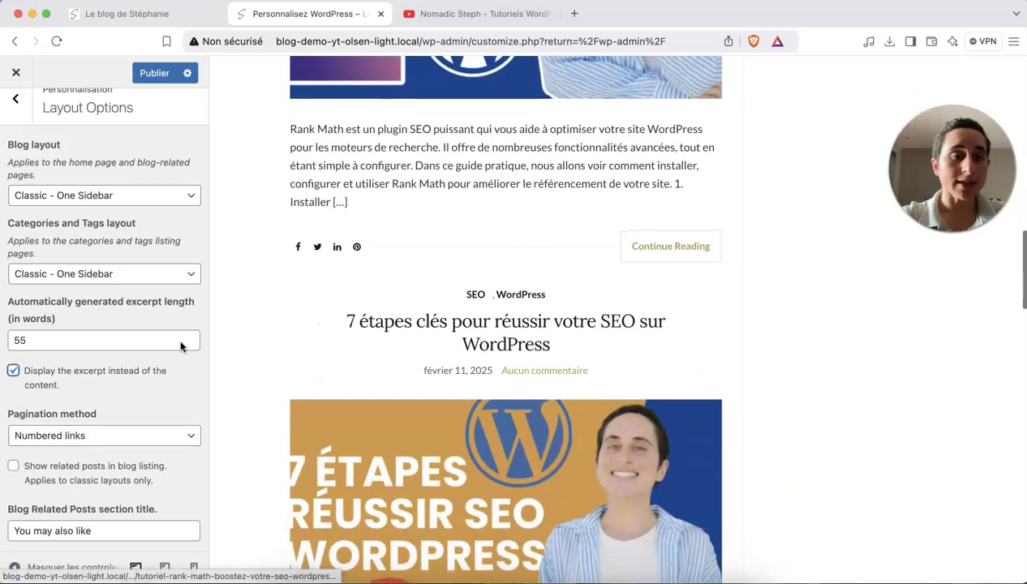
drag(26, 342, 8, 343)
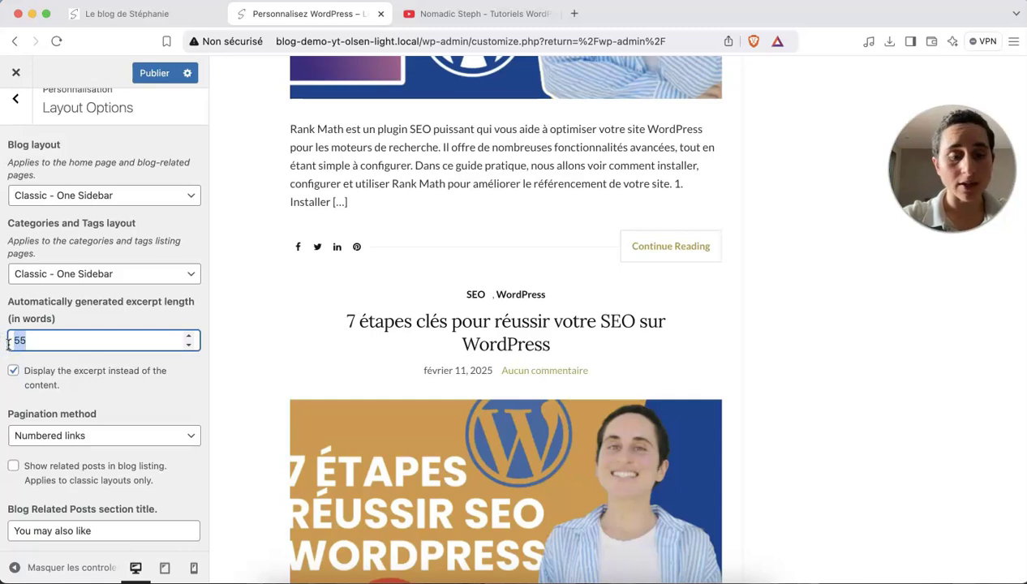
text(30)
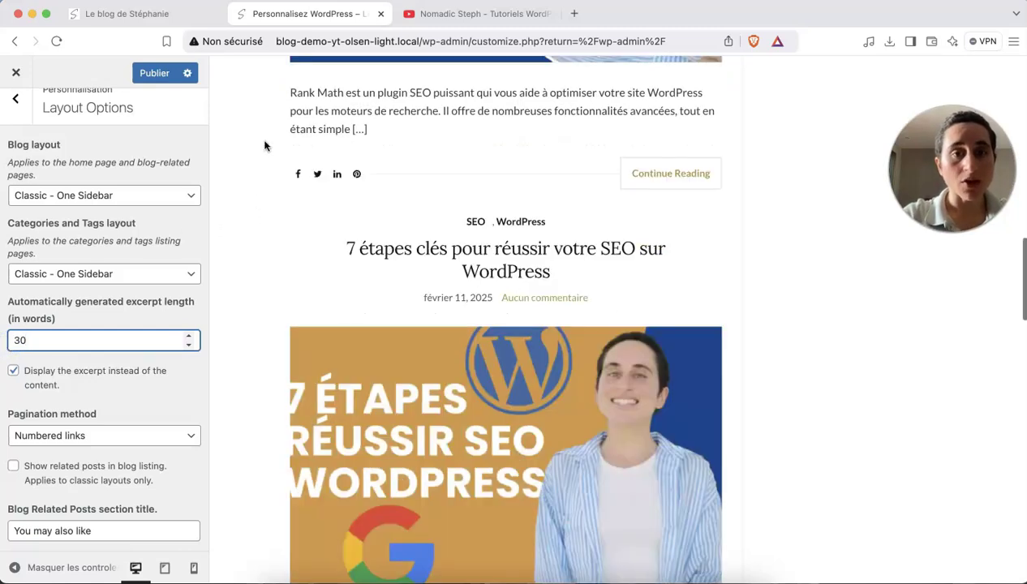
scroll(484, 186, up, 2)
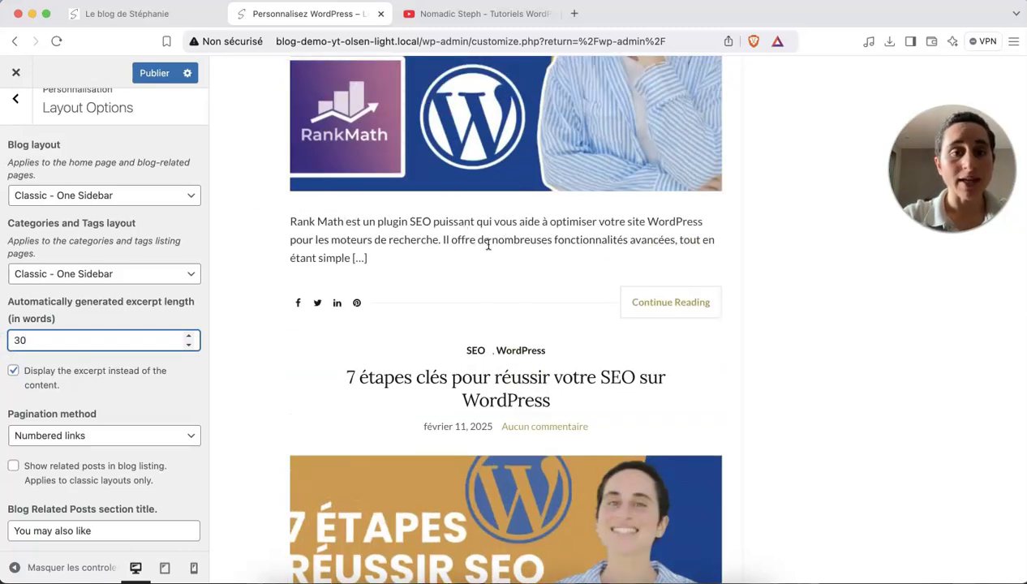
drag(29, 340, 9, 339)
text(0)
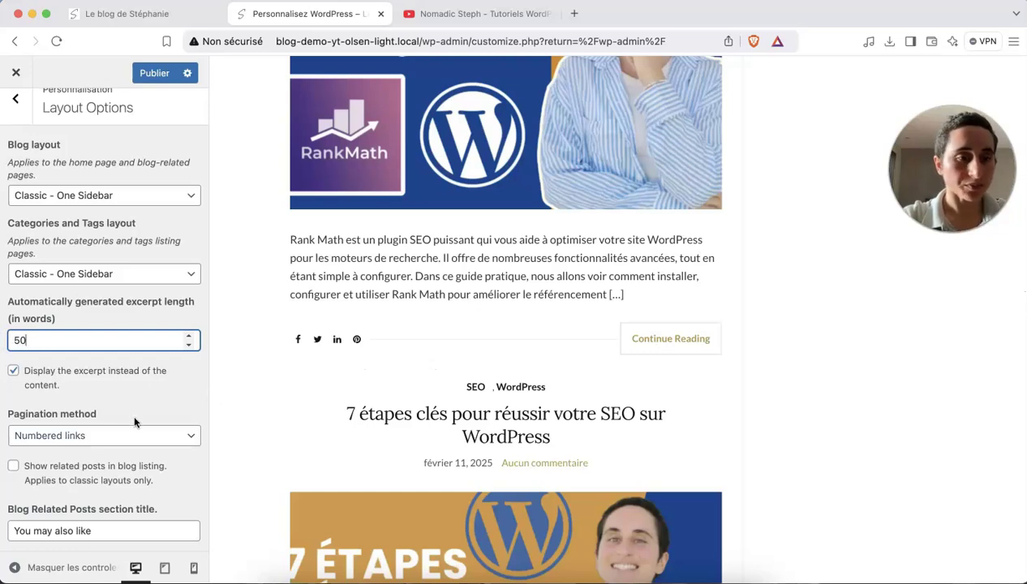
Check the Pagination method options and keep Numbered links.
scroll(132, 411, down, 1)
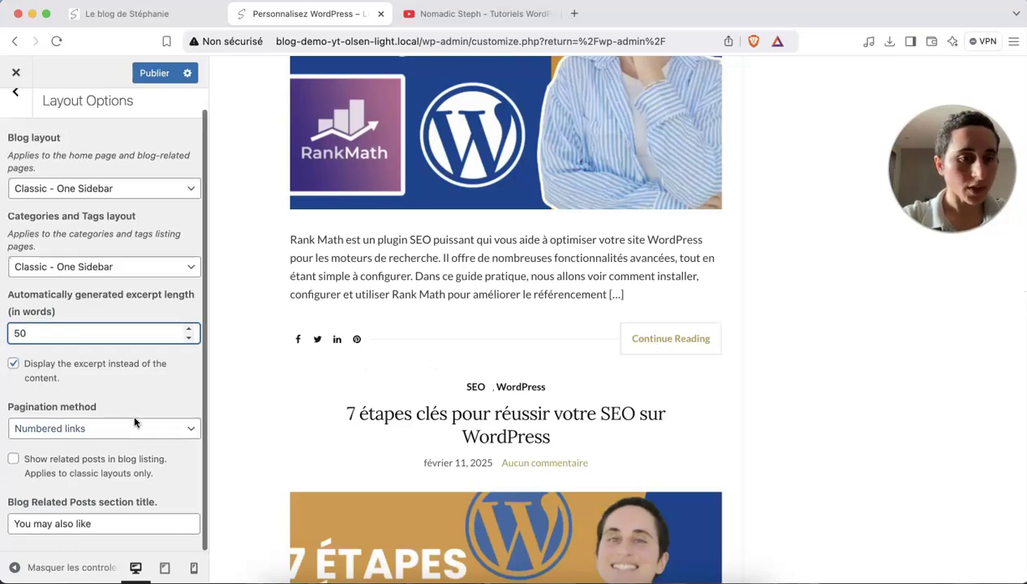
click(91, 431)
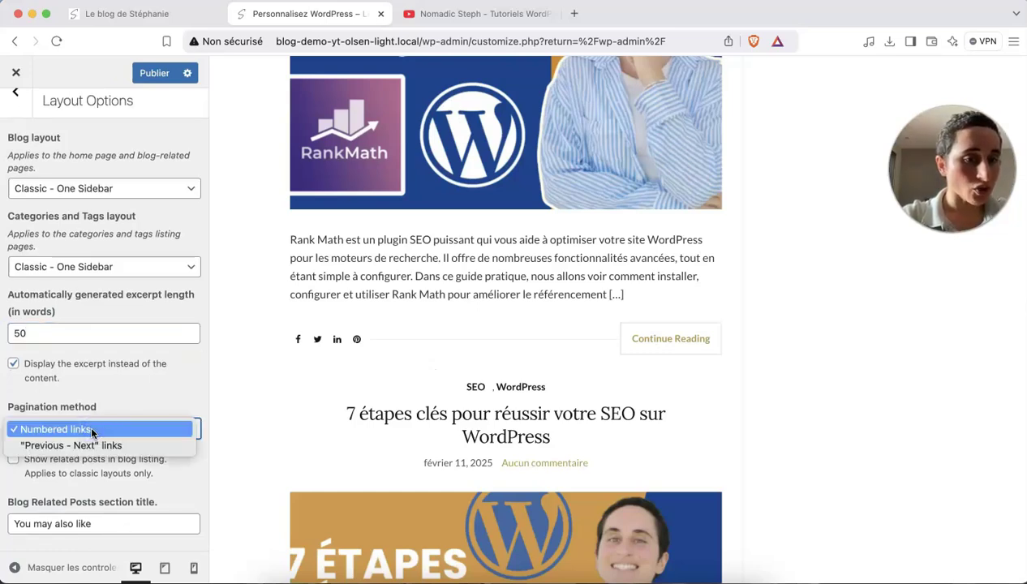
click(111, 410)
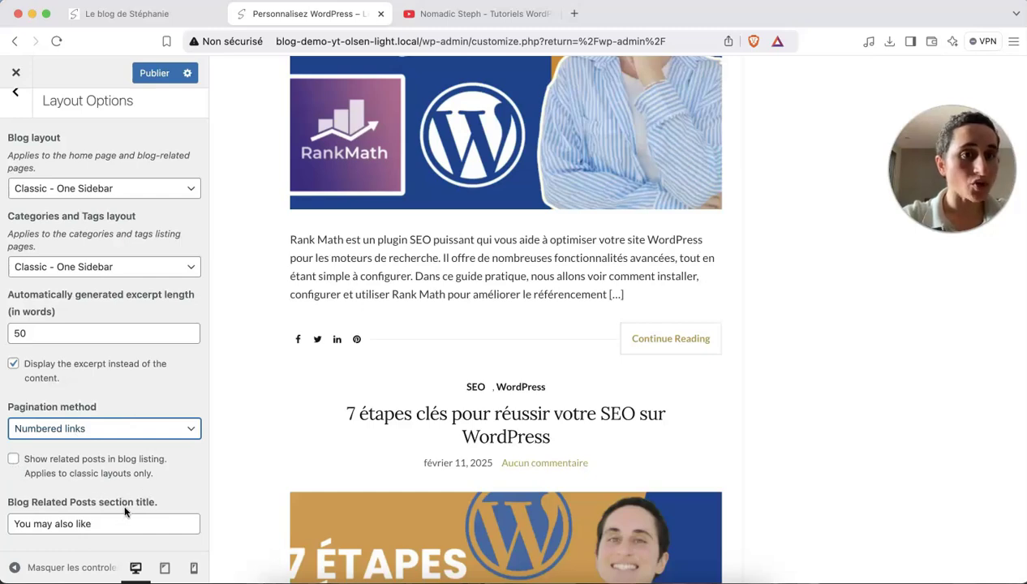
scroll(156, 212, up, 1)
Review the Front Page Carousel settings, with slider and auto-slide enabled, then go back to the section list.
click(16, 114)
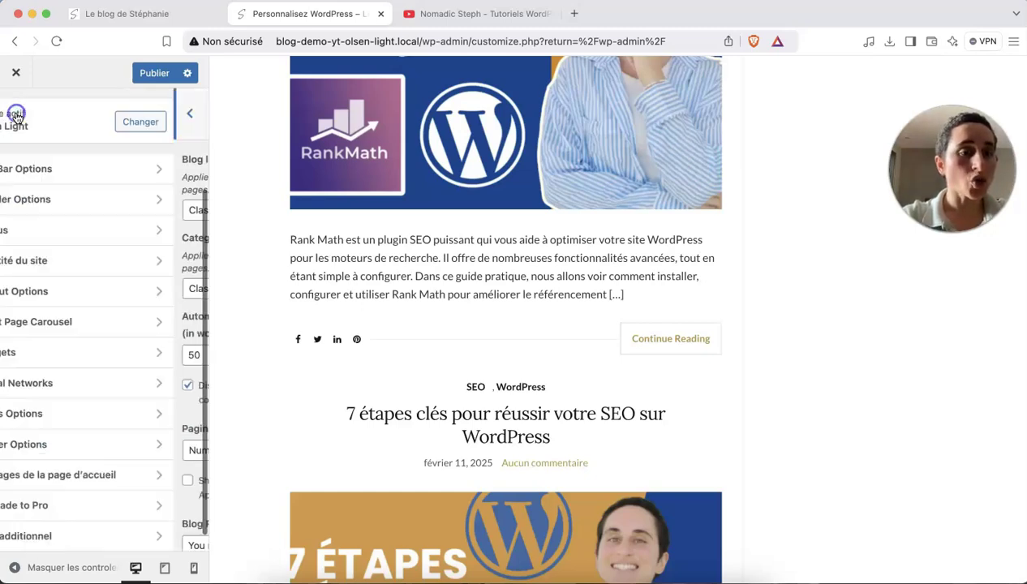
click(126, 322)
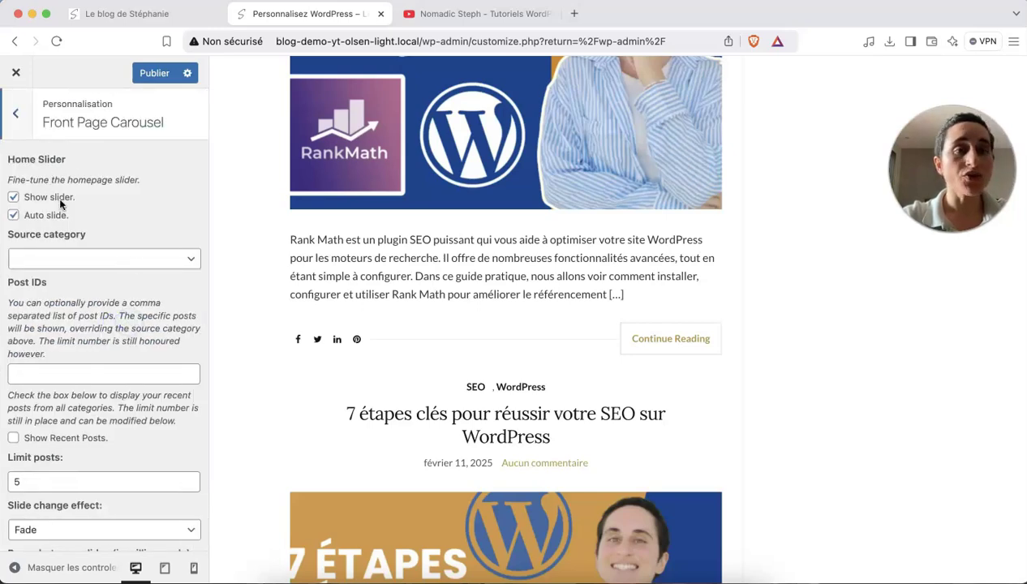
scroll(255, 280, up, 10)
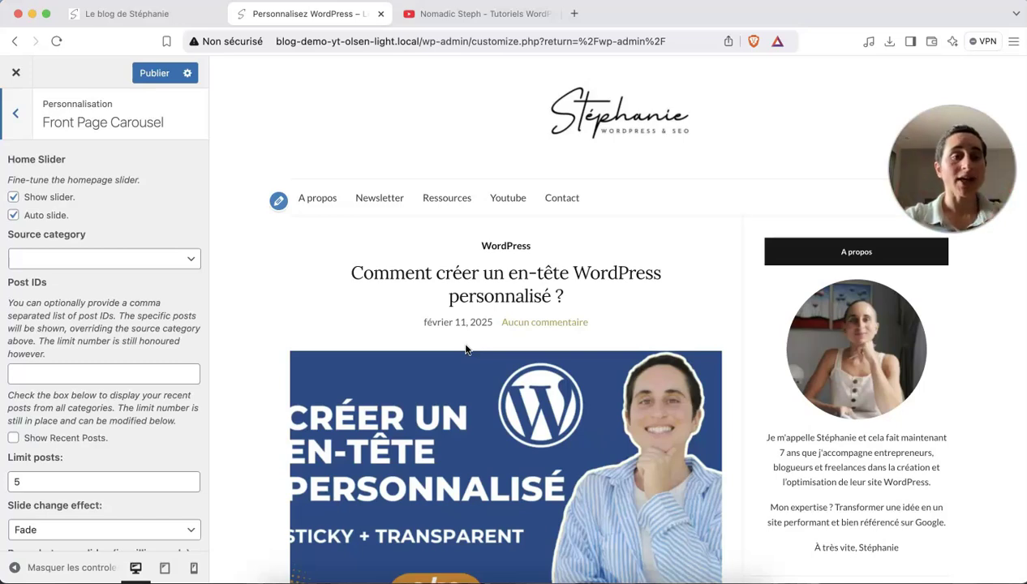
scroll(141, 460, down, 2)
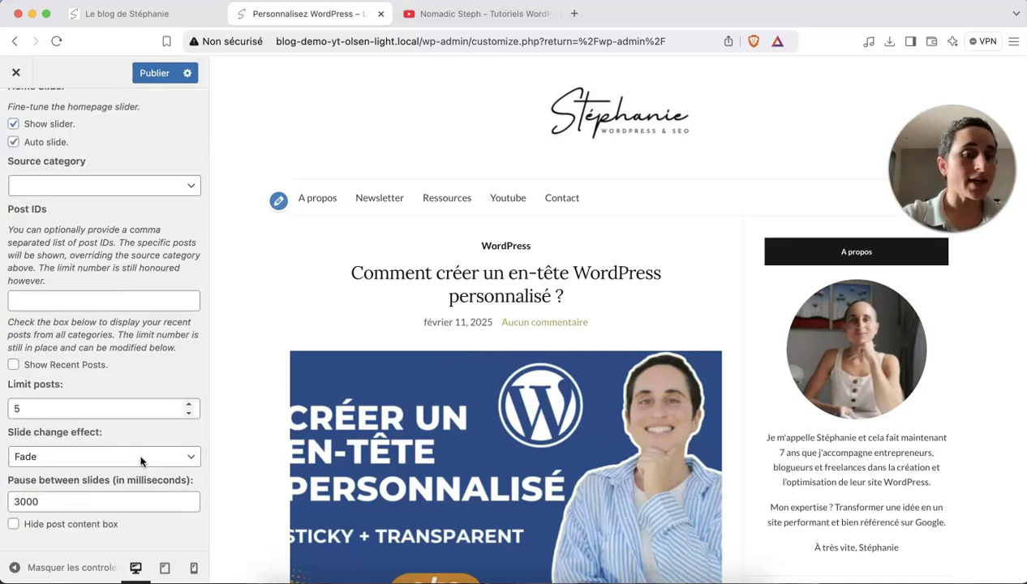
scroll(141, 463, up, 2)
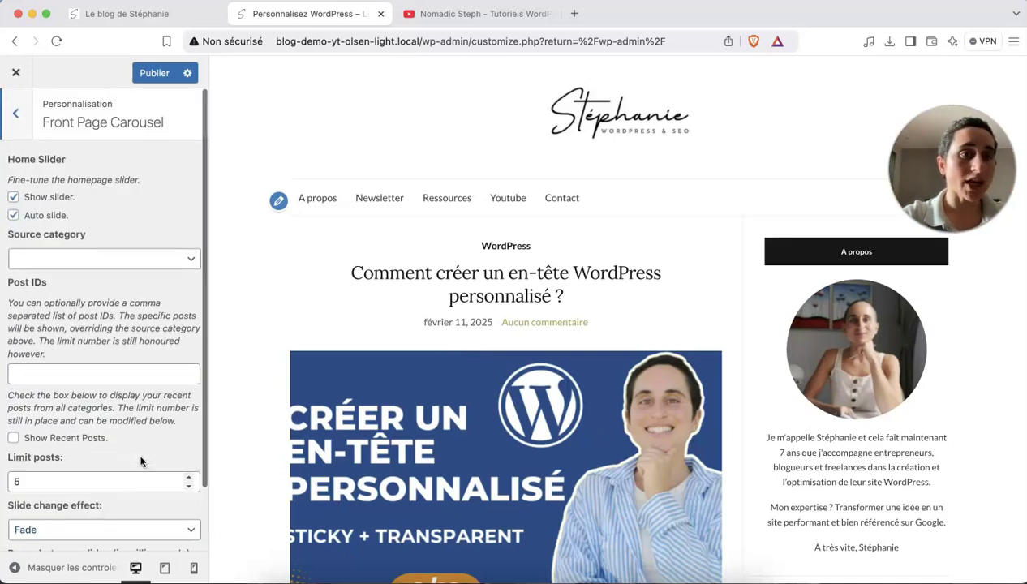
click(20, 127)
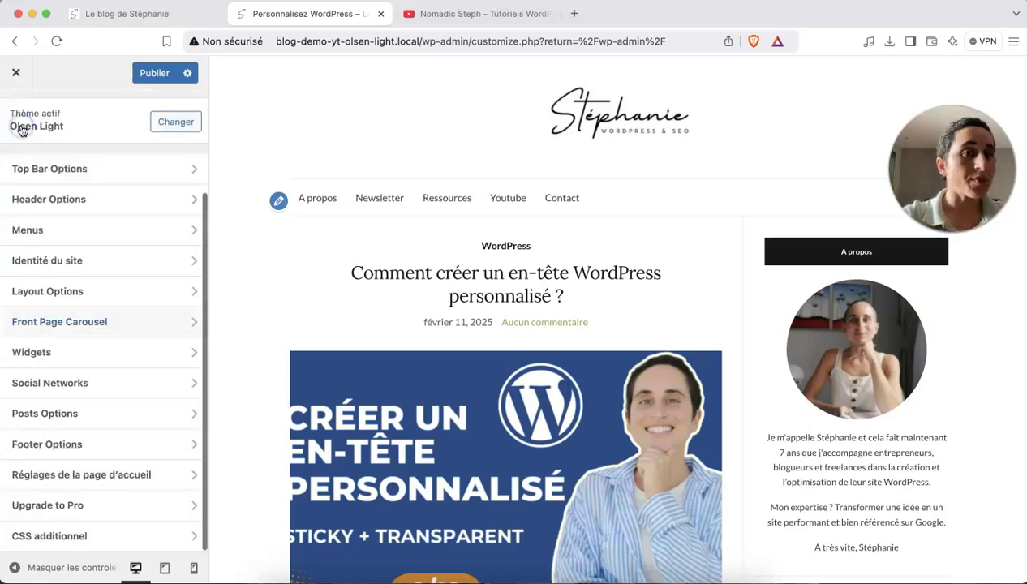
click(130, 352)
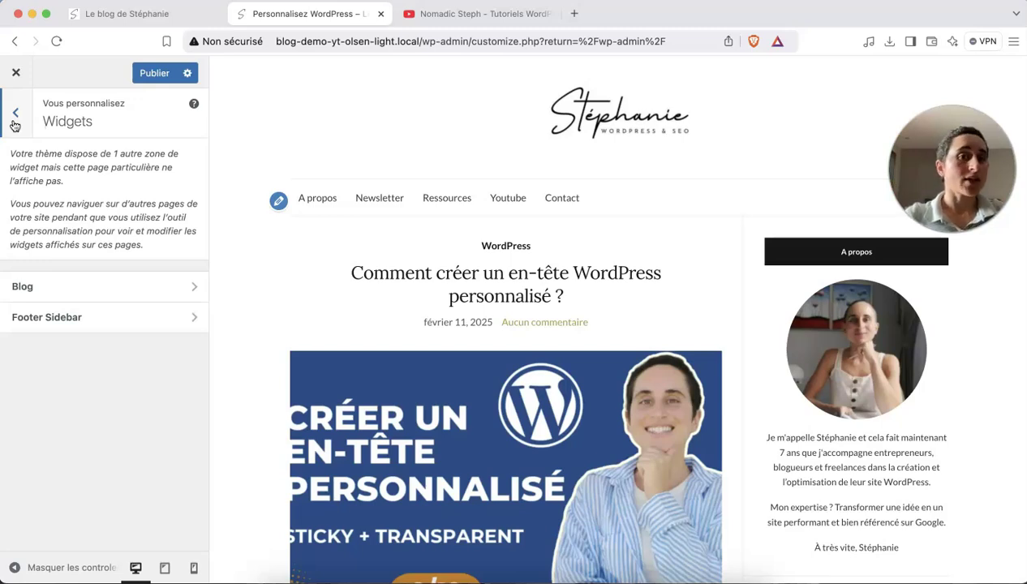
click(14, 122)
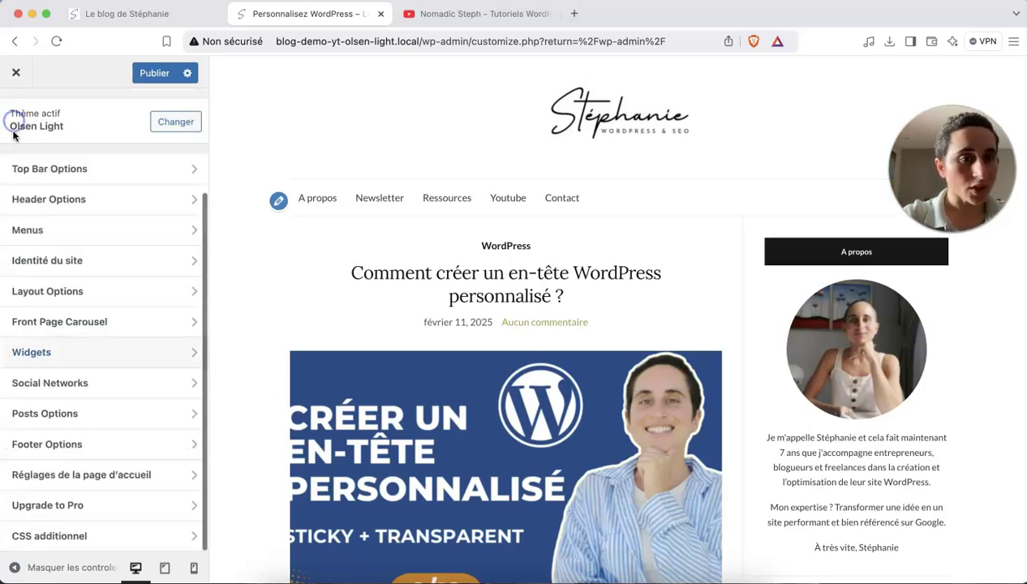
Open the Social Networks settings and look through its URL fields.
click(78, 383)
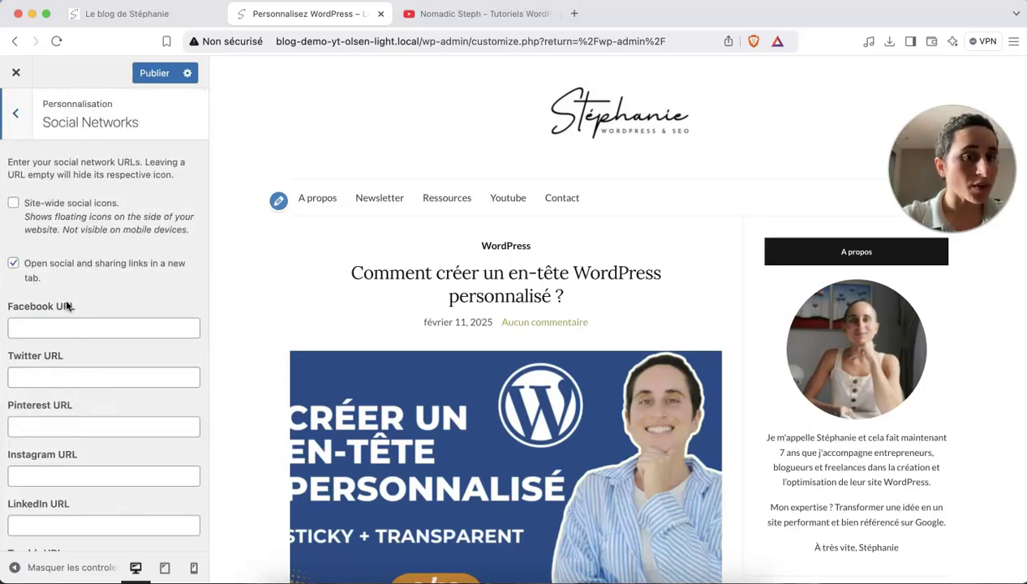
scroll(66, 224, down, 3)
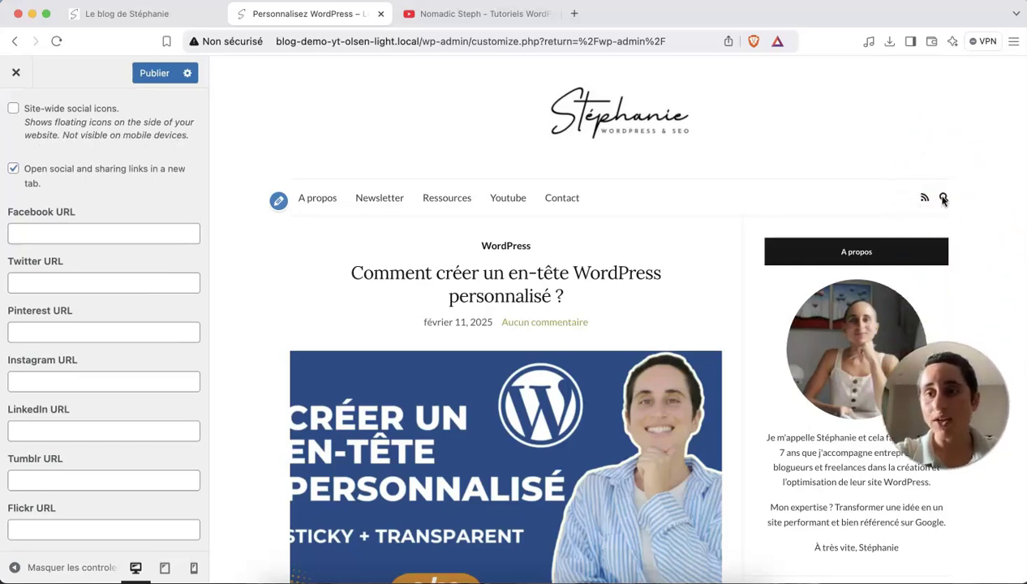
scroll(927, 213, down, 10)
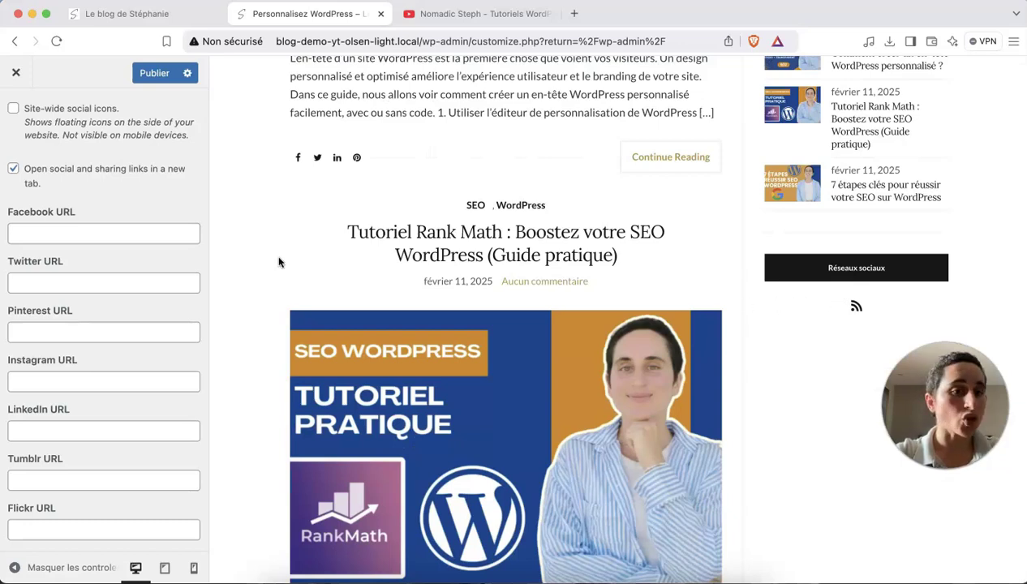
scroll(93, 234, up, 3)
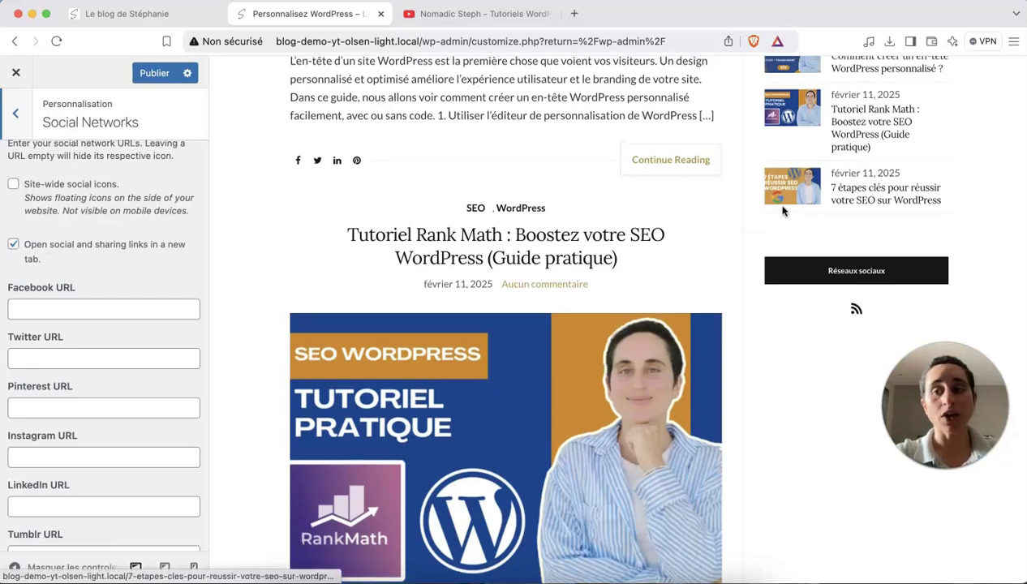
scroll(780, 207, down, 1)
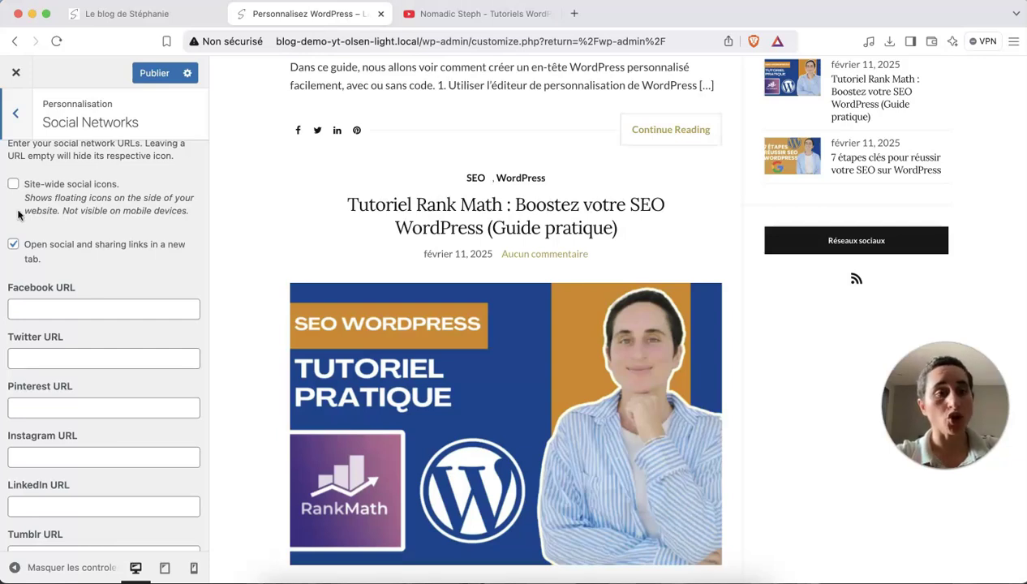
scroll(49, 273, down, 3)
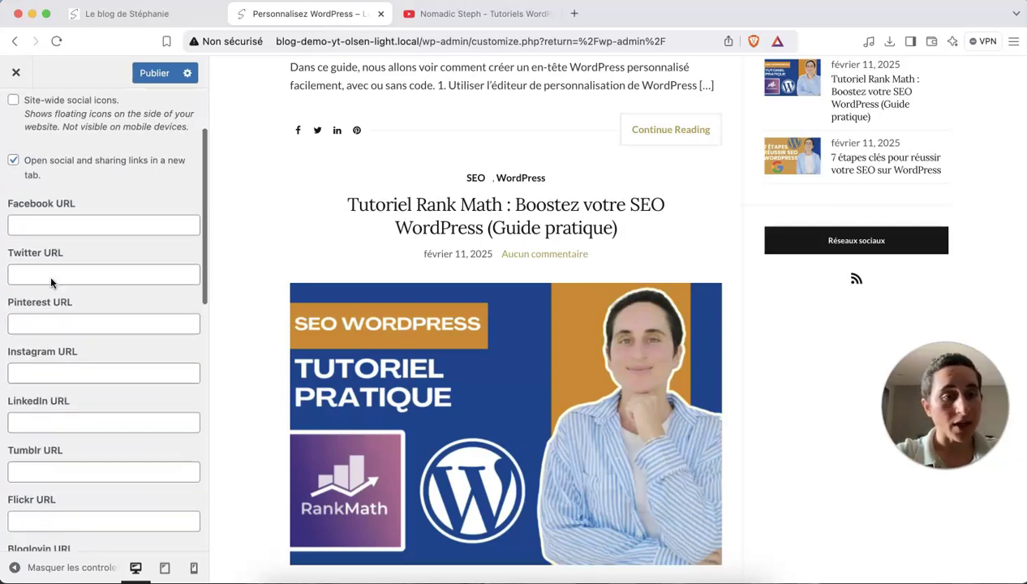
scroll(50, 273, up, 1)
scroll(50, 279, down, 10)
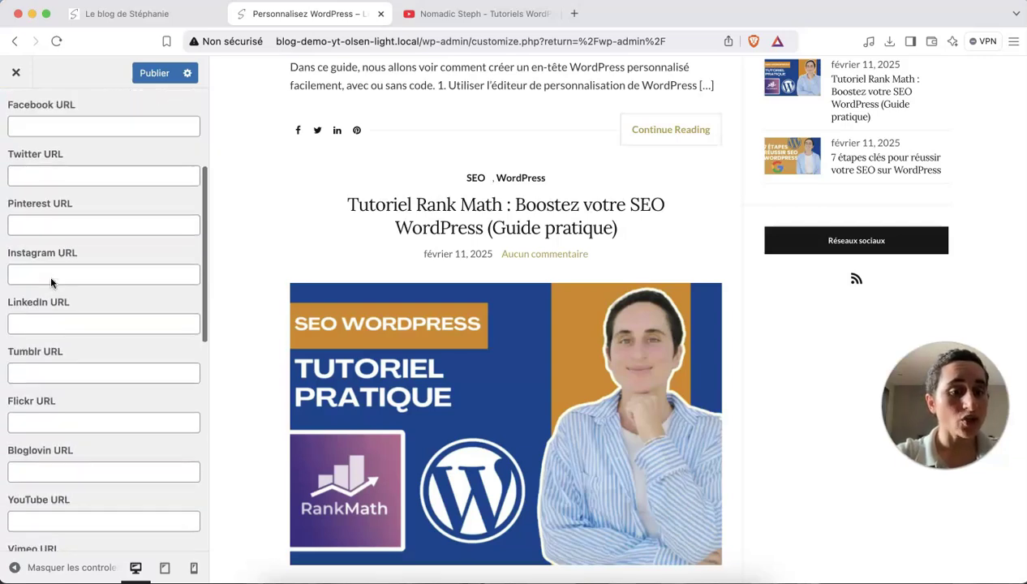
Copy the YouTube channel address and paste it into the YouTube URL field.
click(495, 13)
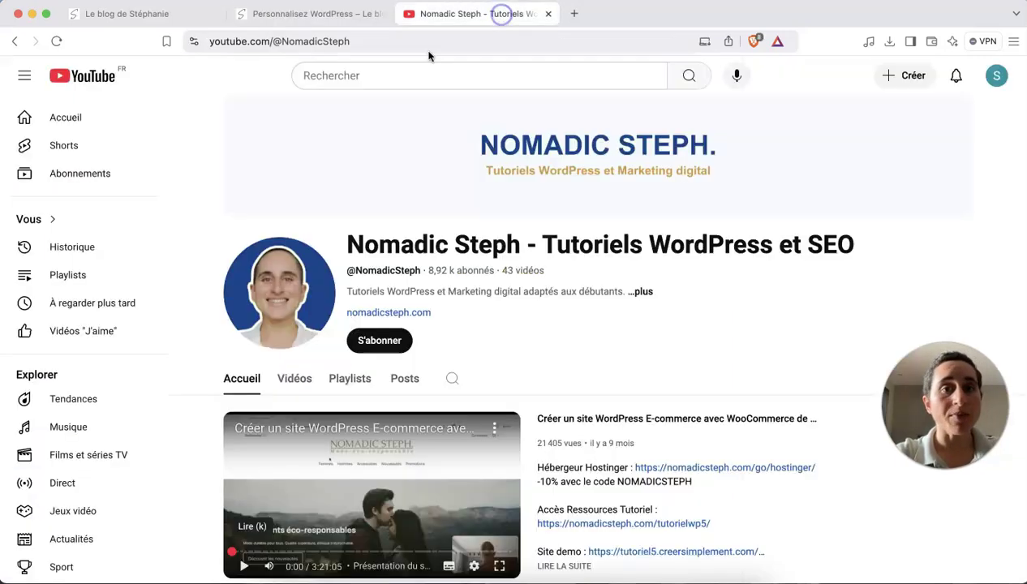
click(424, 47)
key(super+c)
click(312, 14)
scroll(127, 344, down, 2)
scroll(126, 344, up, 5)
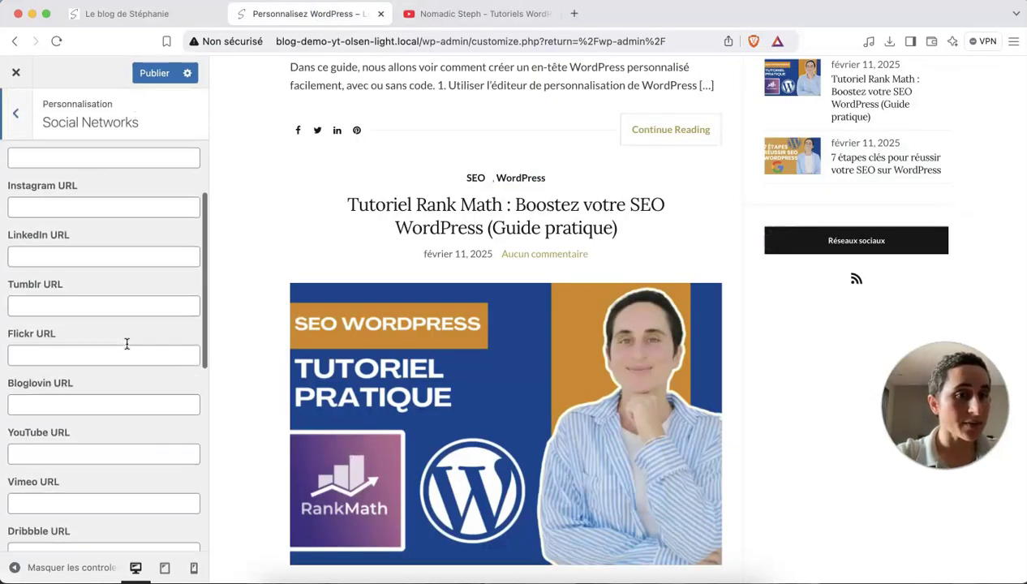
scroll(127, 343, down, 10)
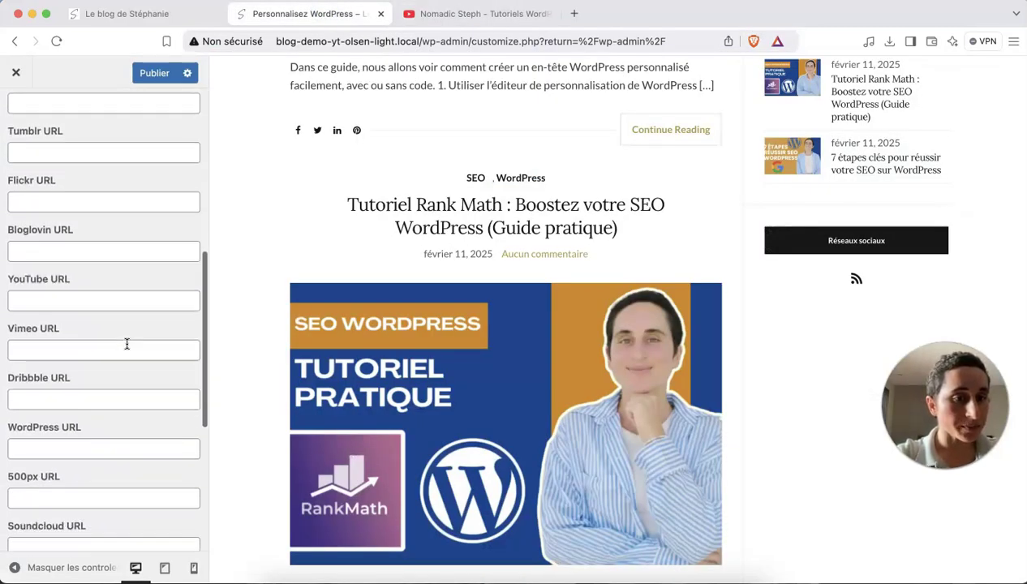
scroll(127, 343, up, 5)
click(126, 342)
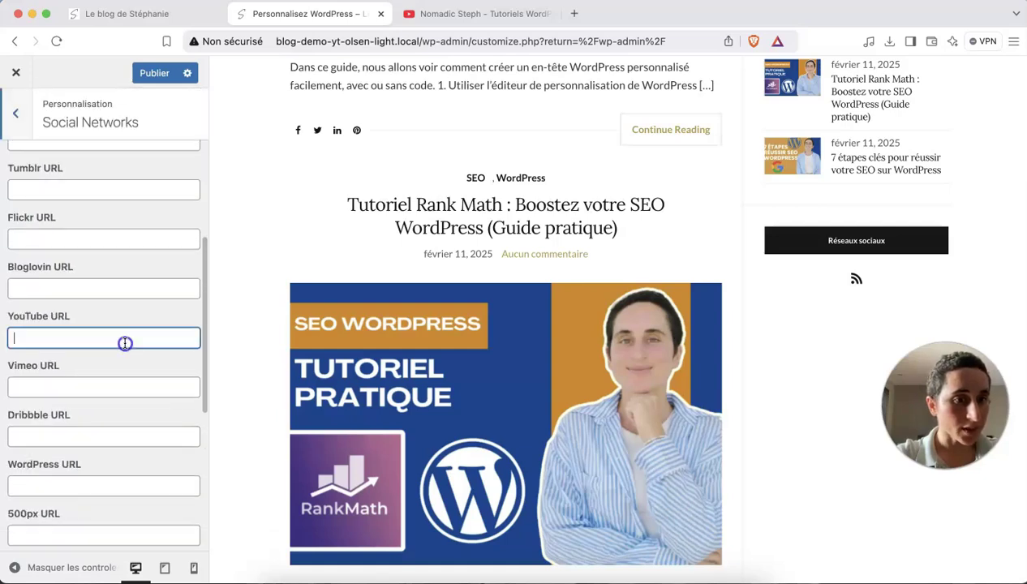
key(super+v)
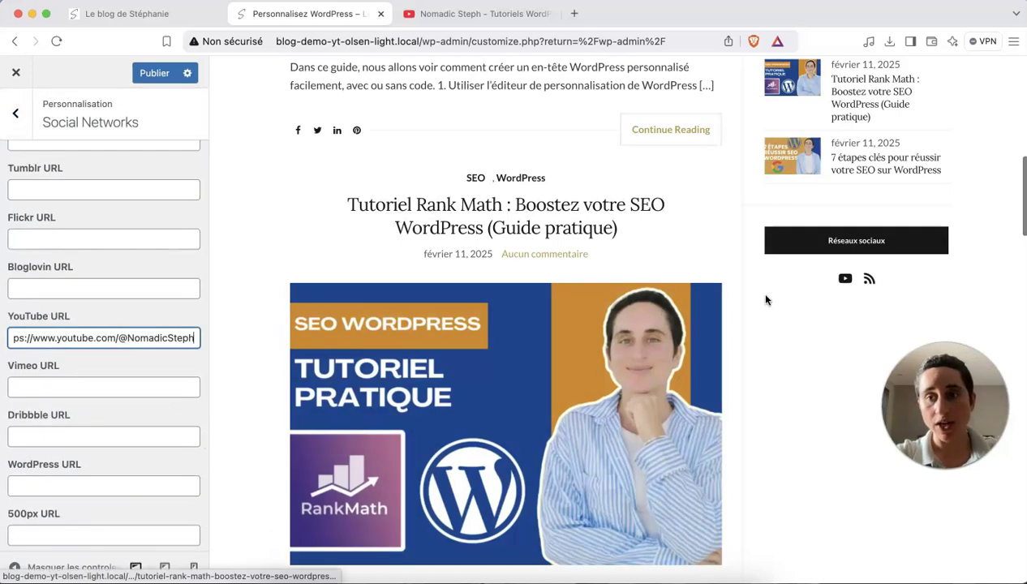
scroll(850, 282, up, 7)
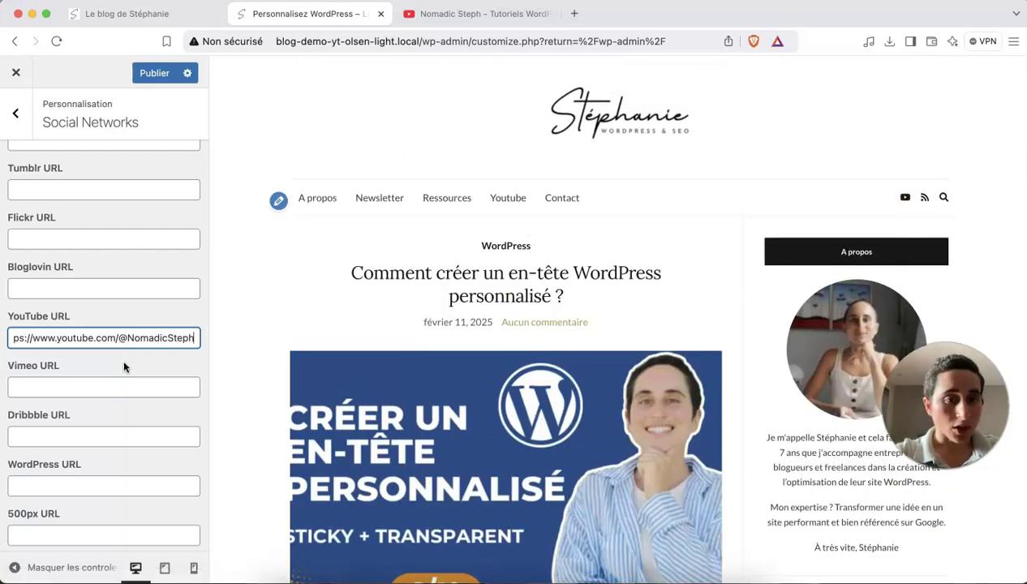
scroll(122, 357, down, 5)
Clear the RSS Feed field to remove its icon.
triple_click(130, 523)
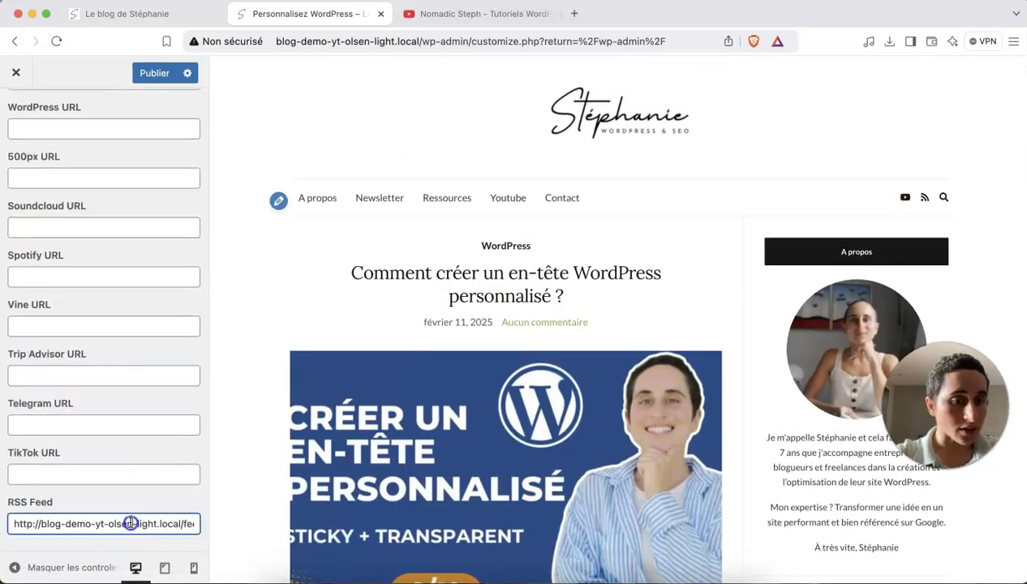
key(BackSpace)
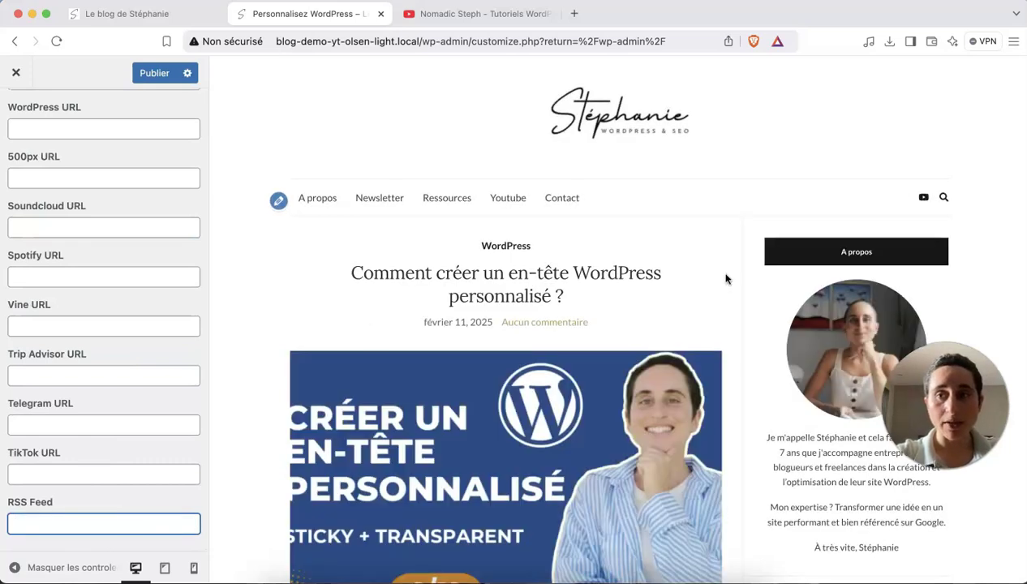
scroll(108, 224, up, 10)
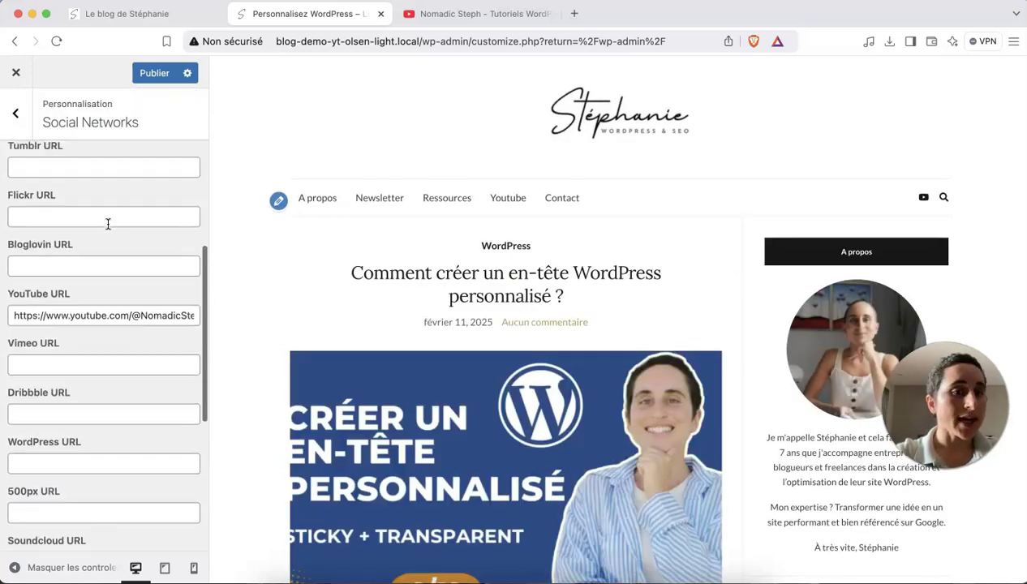
scroll(108, 224, down, 2)
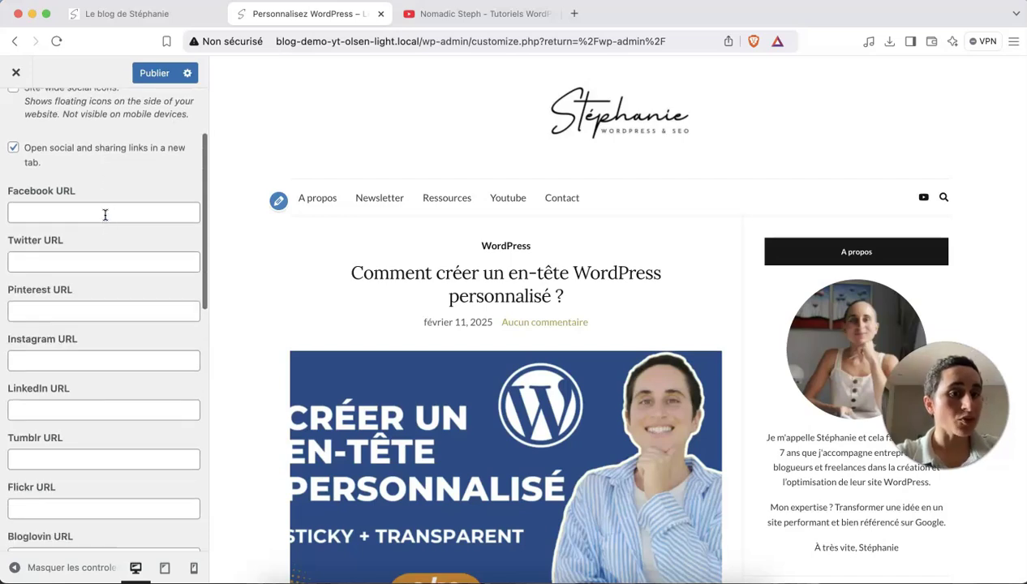
Enter '#' as the Facebook, Instagram and LinkedIn URLs.
click(105, 213)
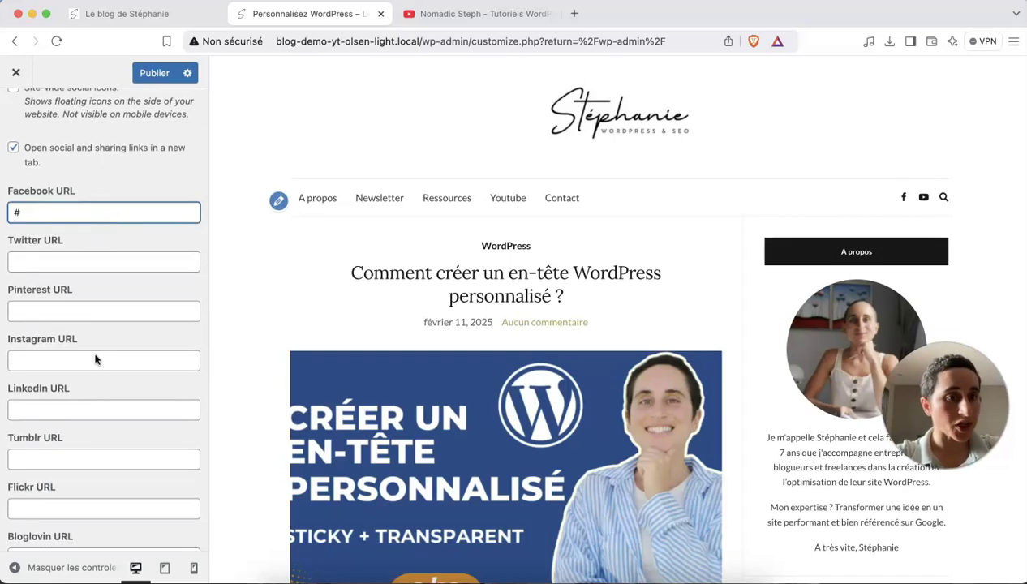
scroll(95, 365, down, 2)
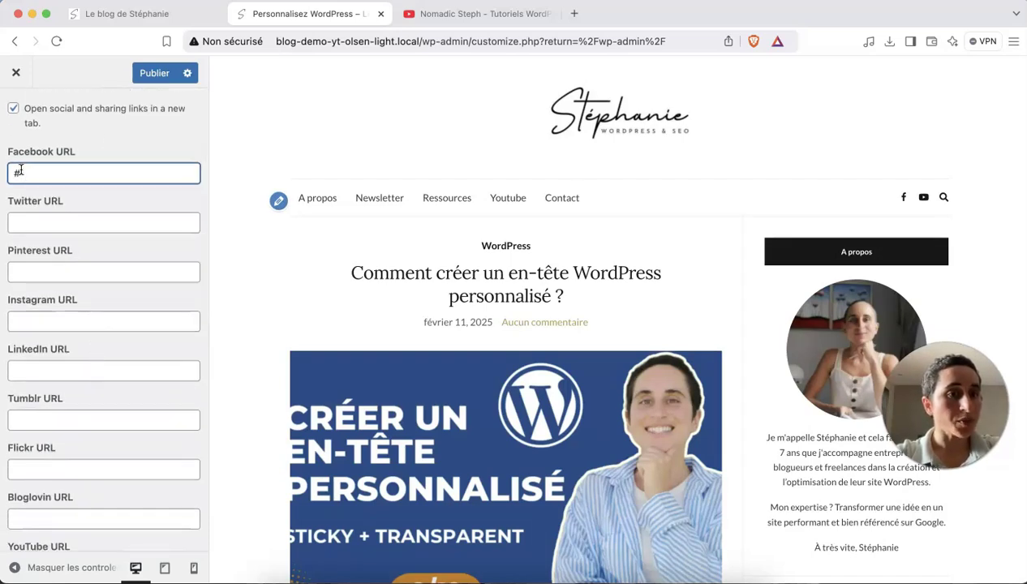
click(61, 322)
text(#)
click(57, 372)
text(#)
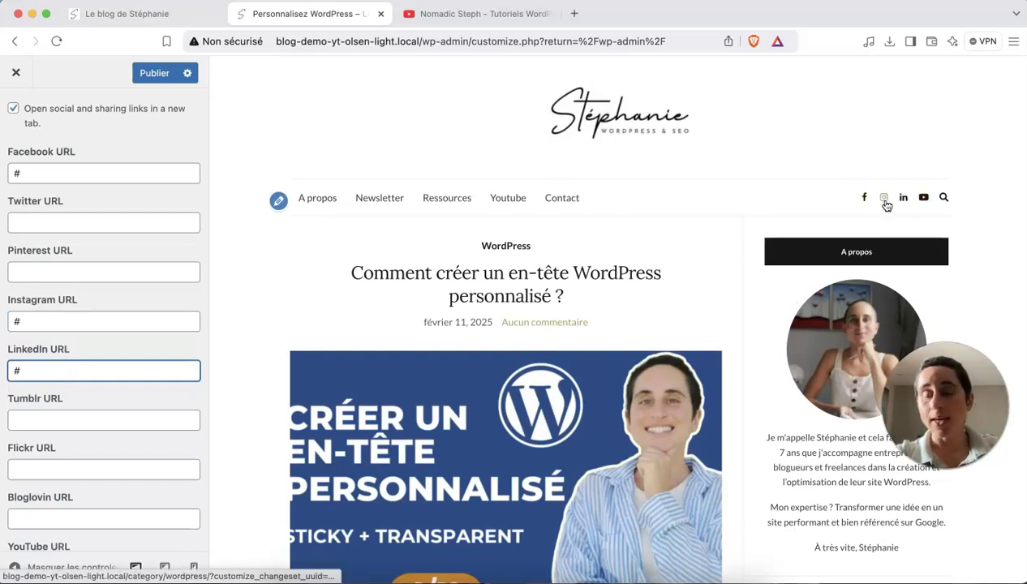
scroll(770, 284, down, 10)
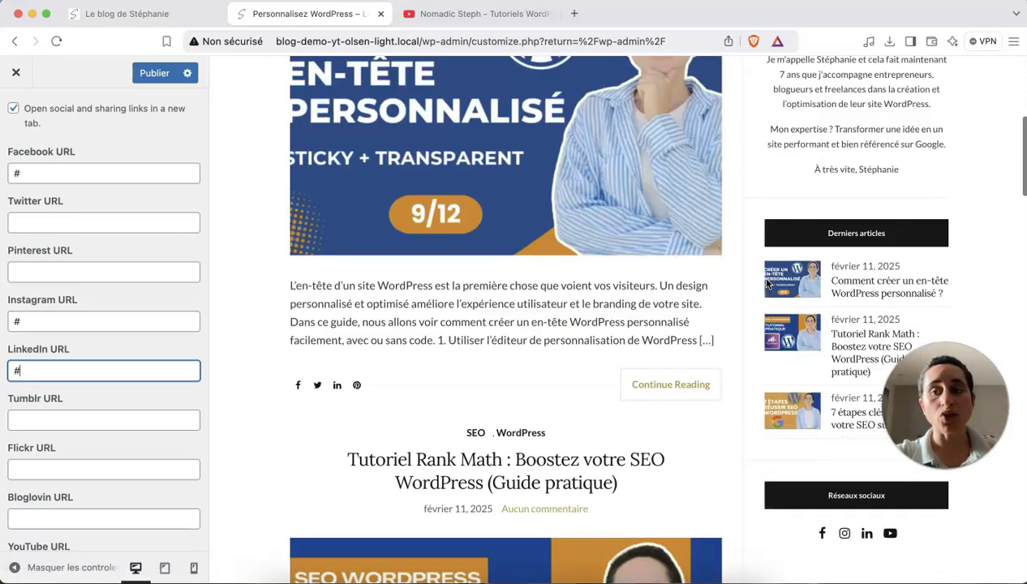
scroll(775, 320, down, 10)
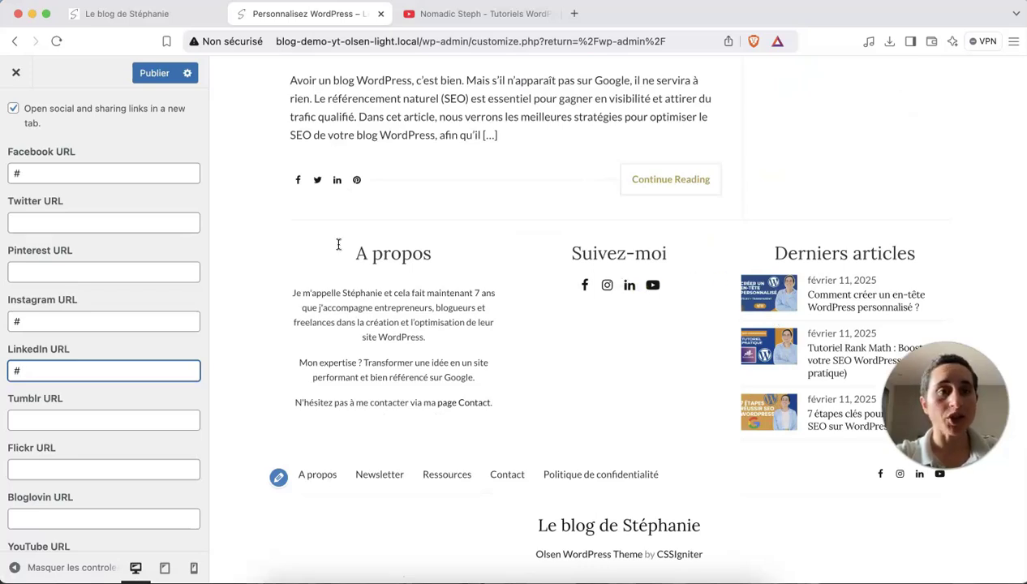
scroll(106, 154, up, 3)
Open the Posts Options section of the Customizer.
click(17, 111)
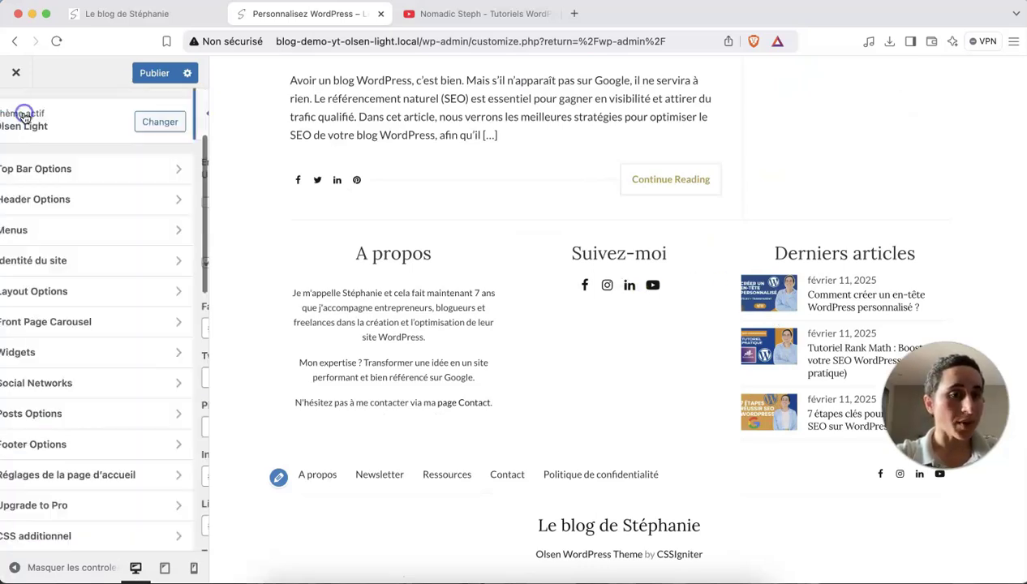
click(120, 414)
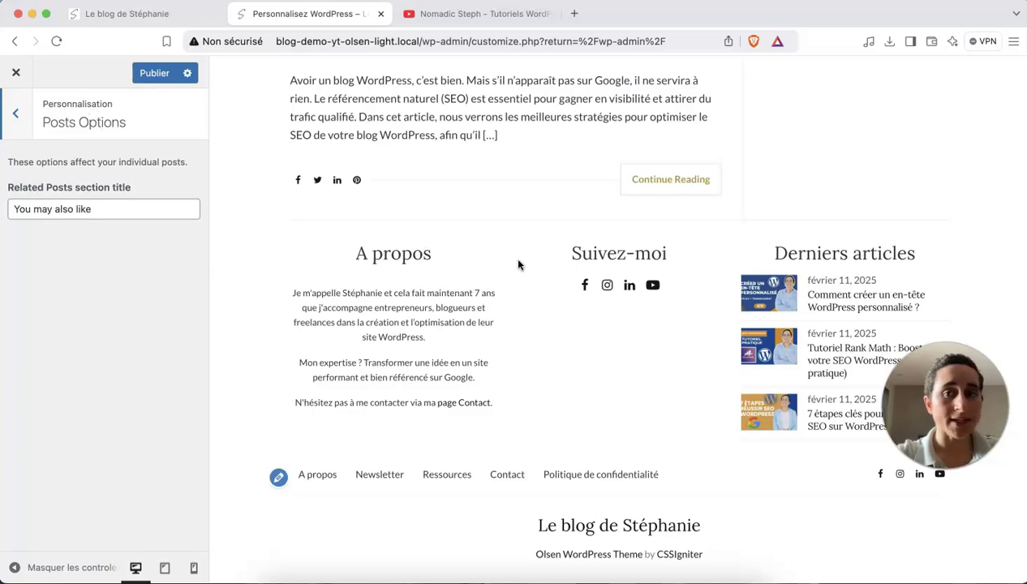
scroll(519, 264, up, 10)
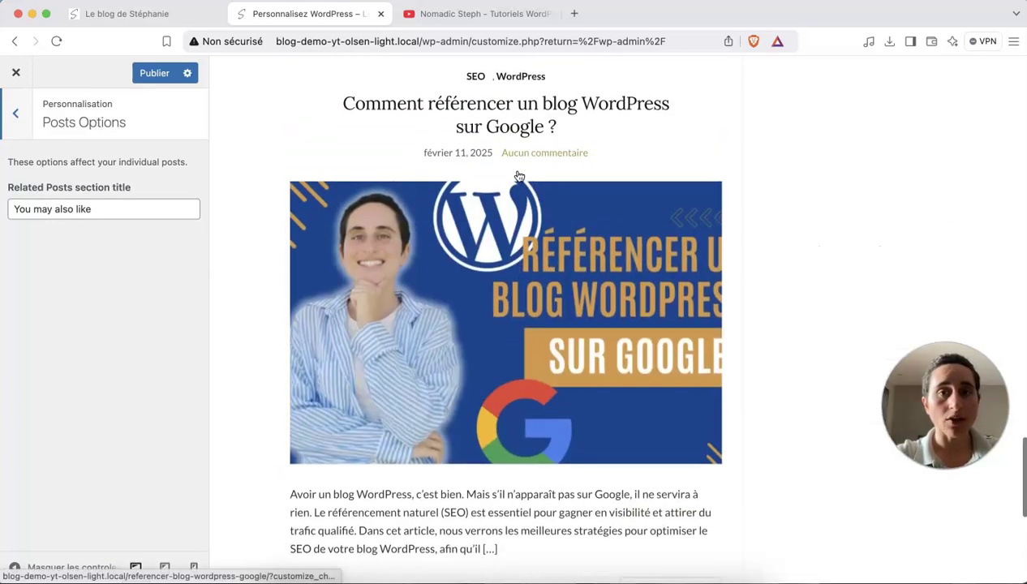
scroll(474, 111, up, 3)
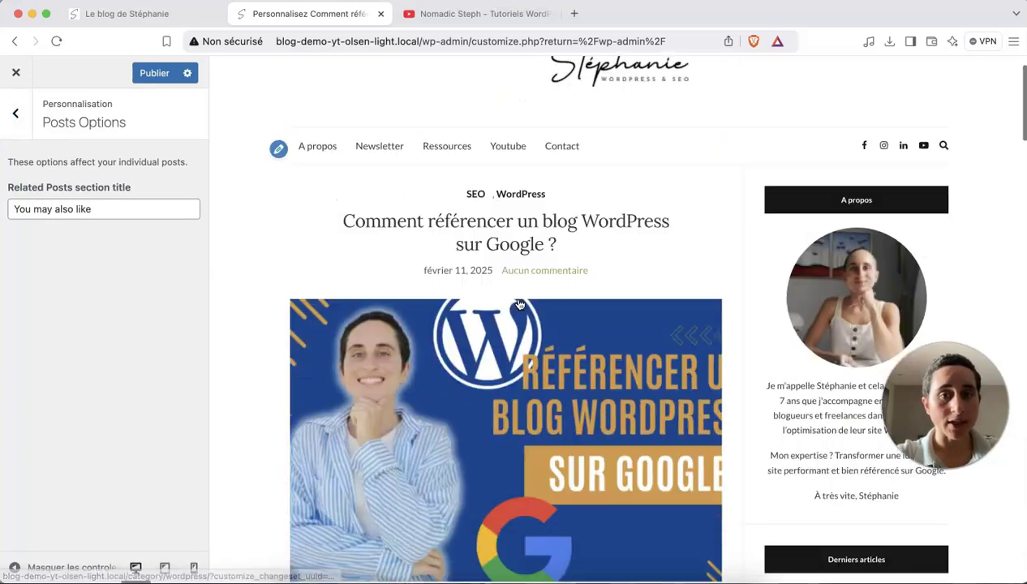
scroll(519, 304, down, 20)
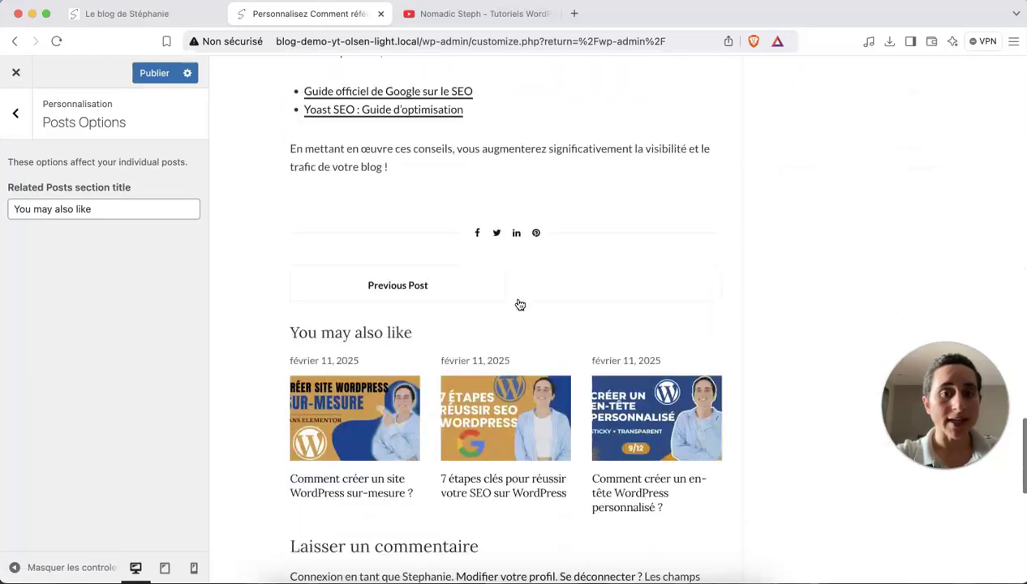
scroll(520, 305, down, 2)
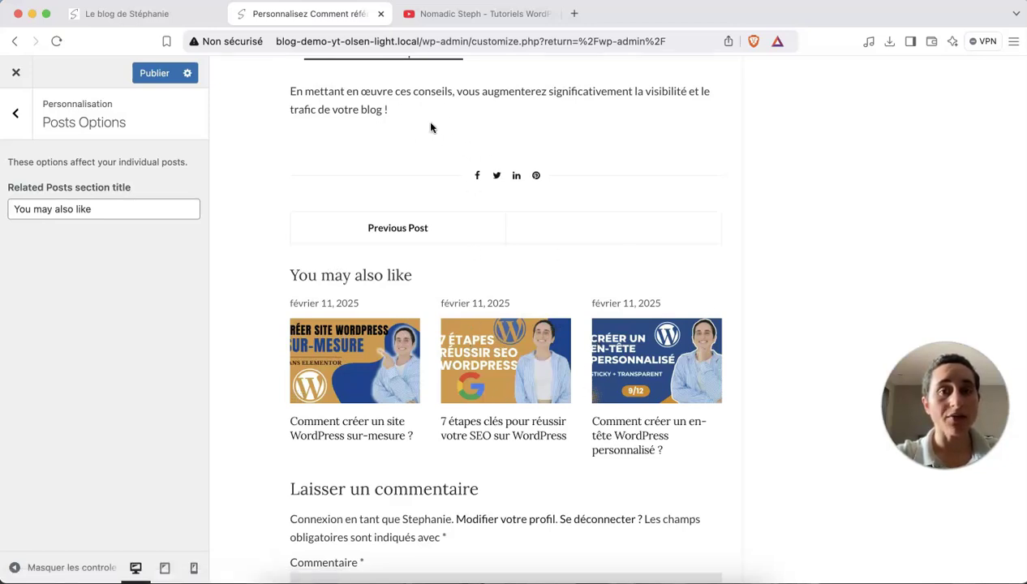
Replace the Related Posts title 'You may also like' with 'À lire ensuite'.
double_click(86, 208)
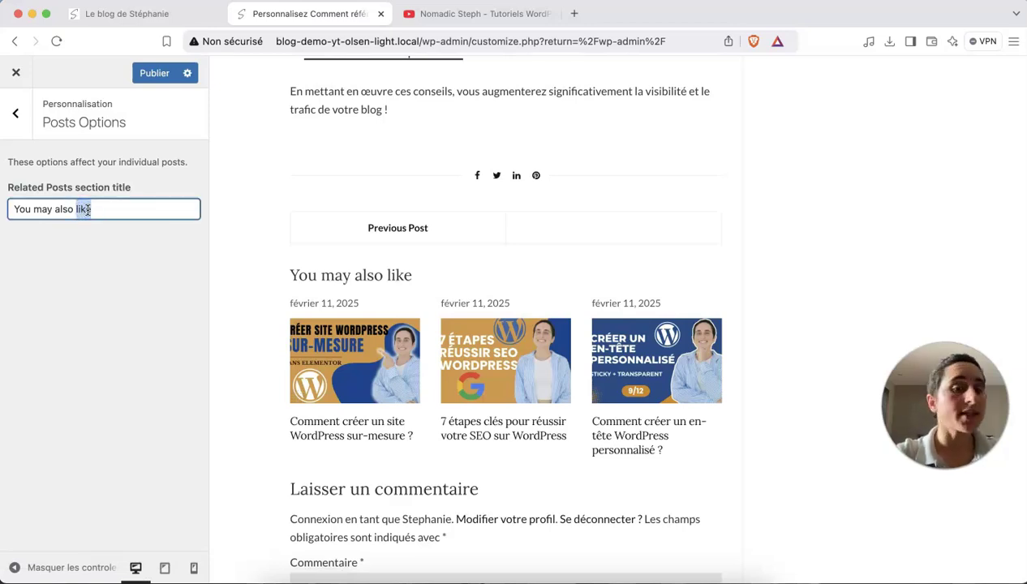
triple_click(89, 210)
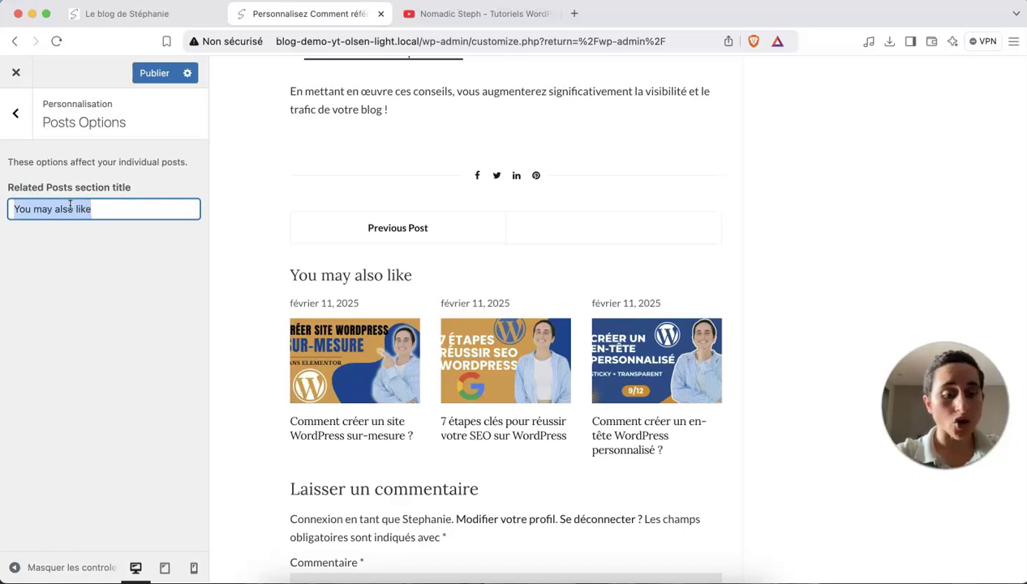
text(A)
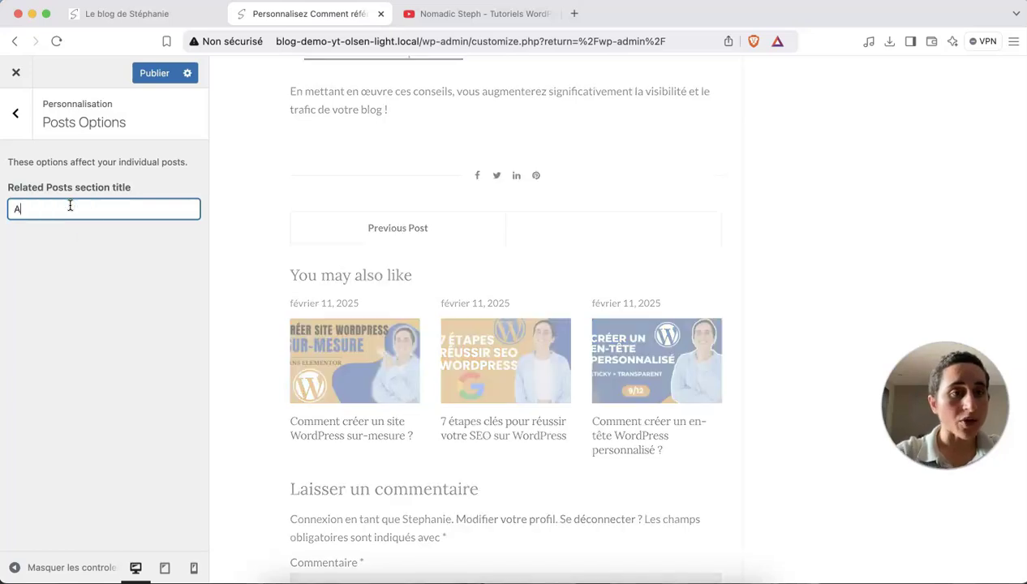
click(21, 163)
text(lire ensuite)
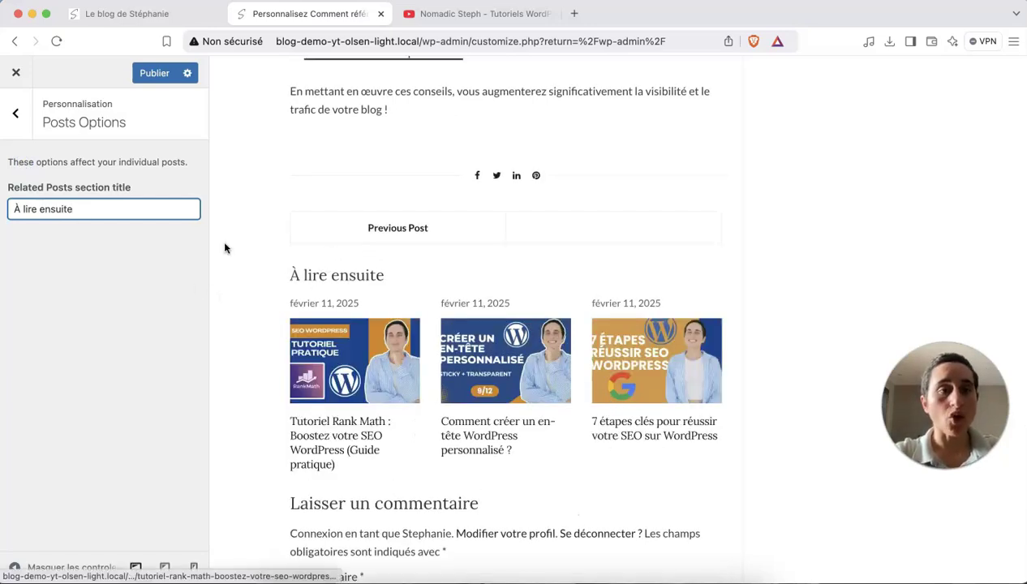
In Footer Options, keep Show social icons on and uncheck Show credits text.
click(13, 113)
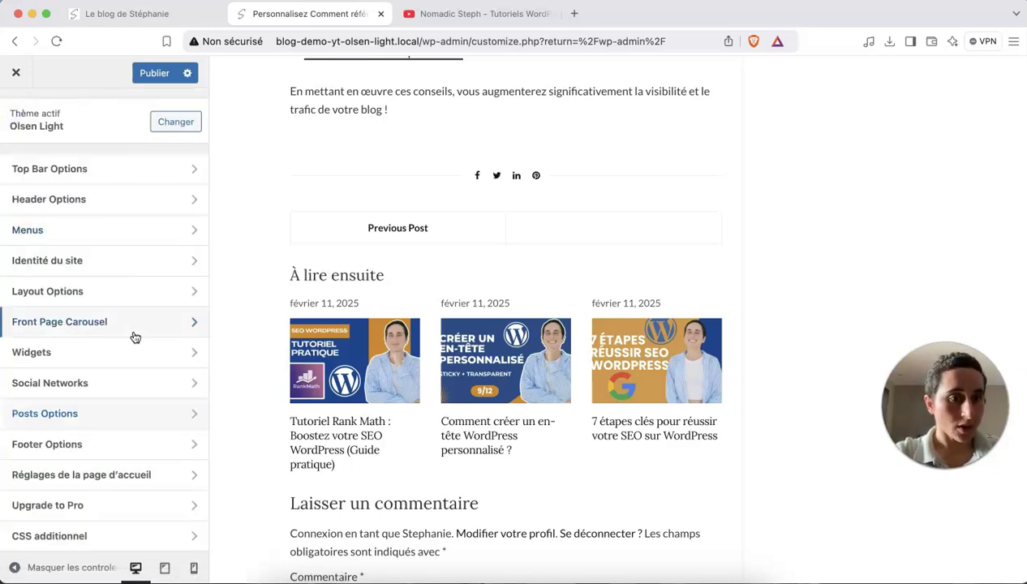
click(96, 442)
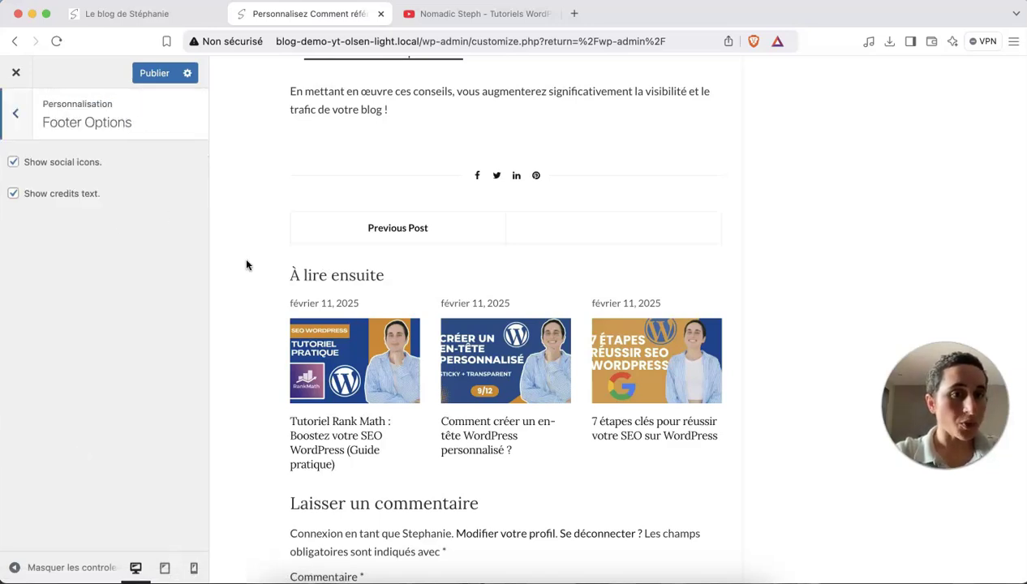
scroll(401, 371, down, 10)
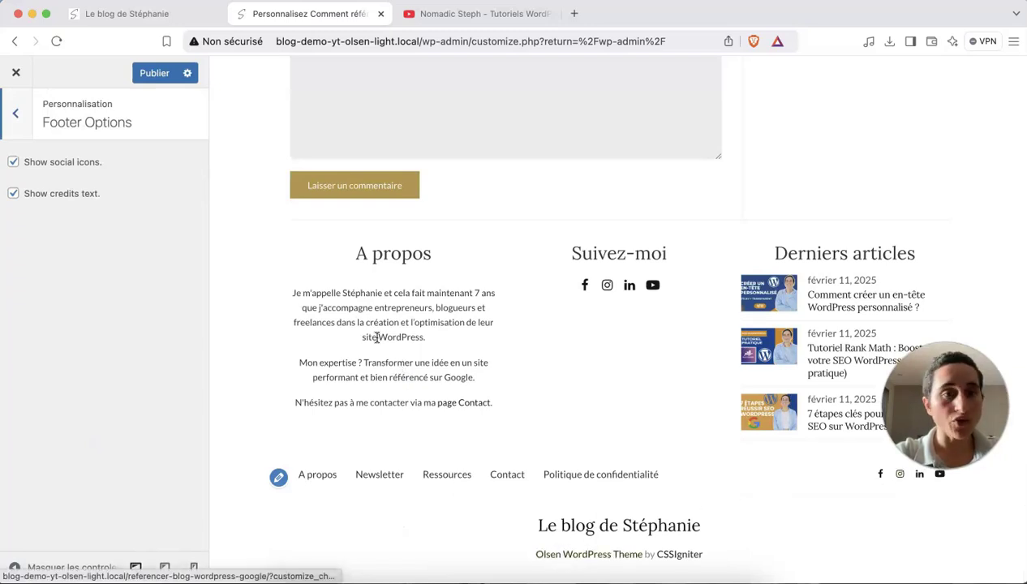
click(13, 161)
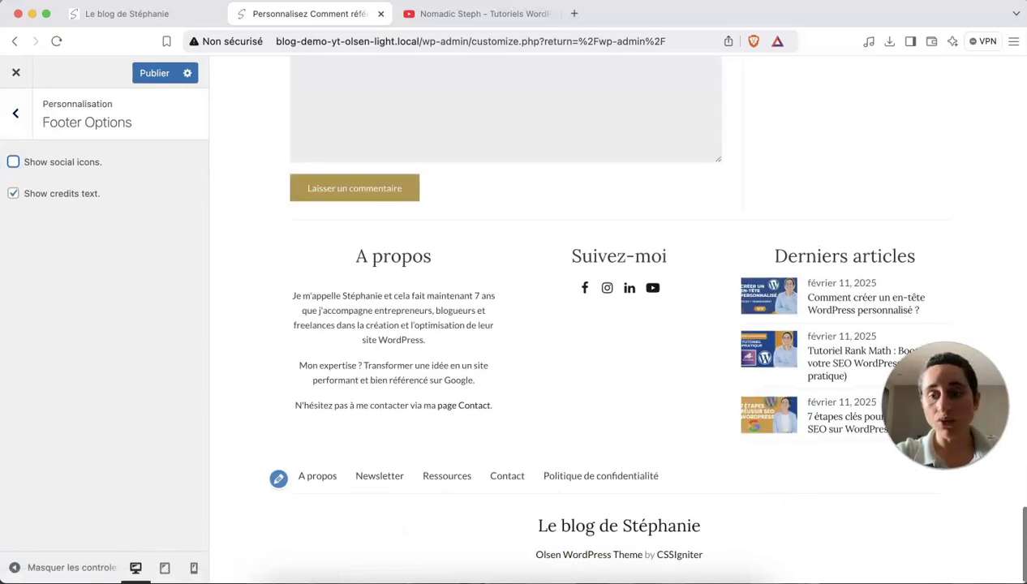
click(13, 162)
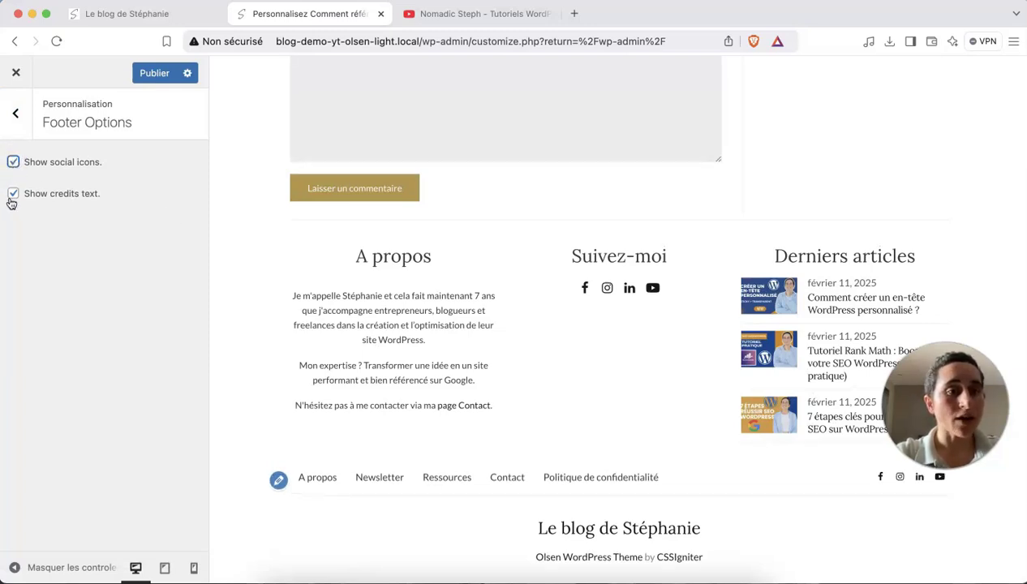
click(14, 195)
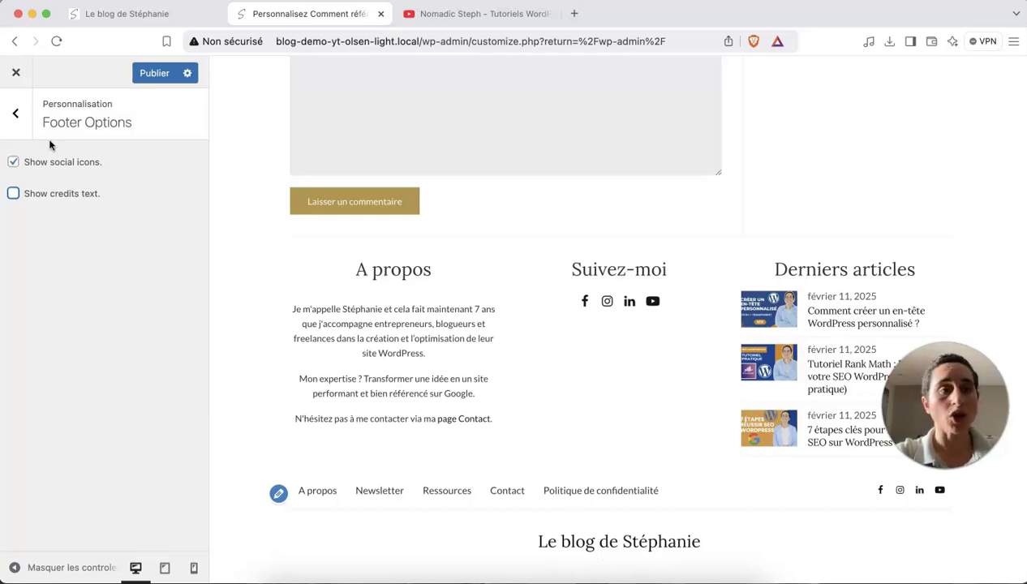
click(24, 120)
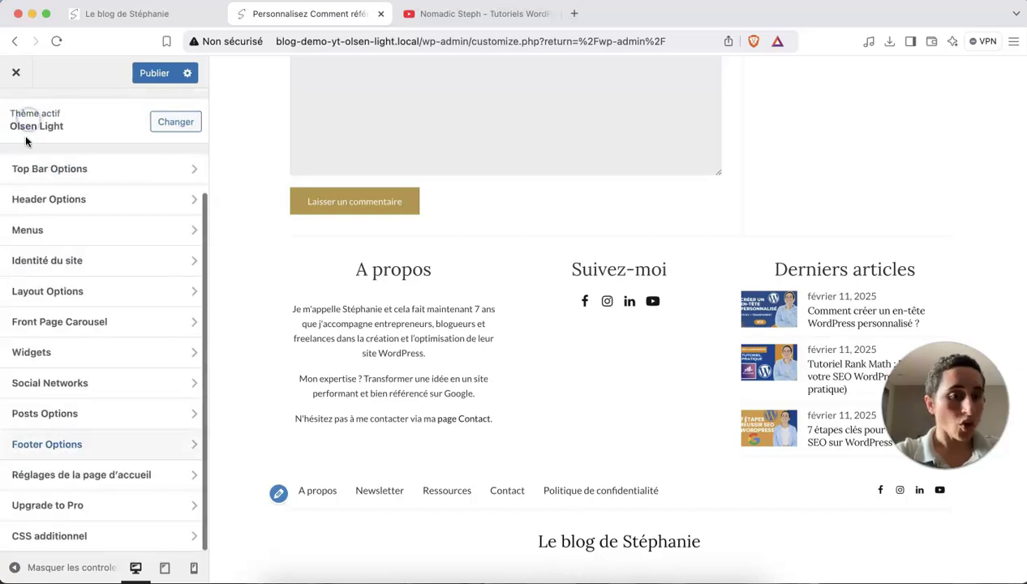
Open the homepage settings (Réglages de la page d'accueil) and load the blog home in the preview.
click(129, 473)
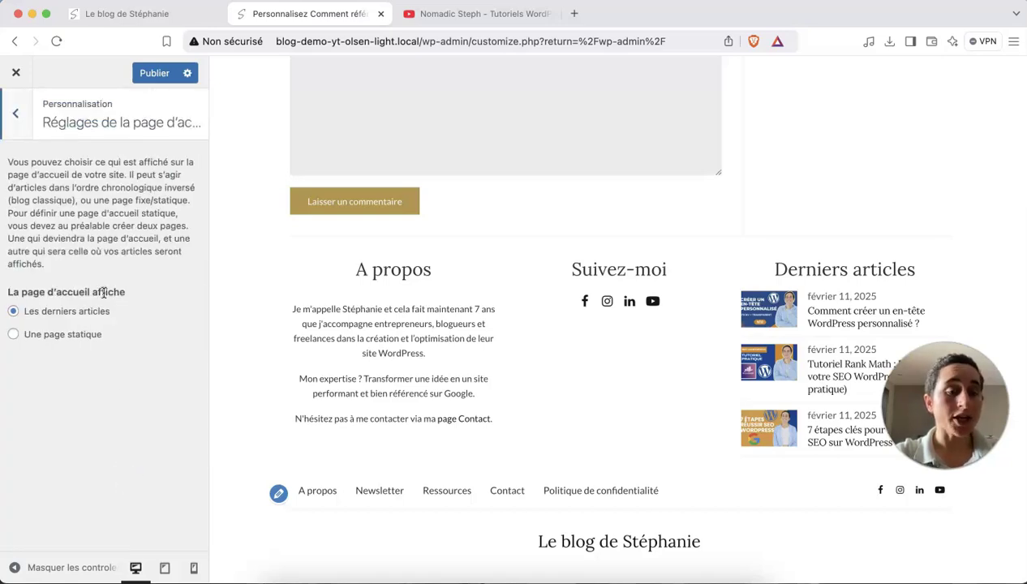
scroll(350, 298, up, 20)
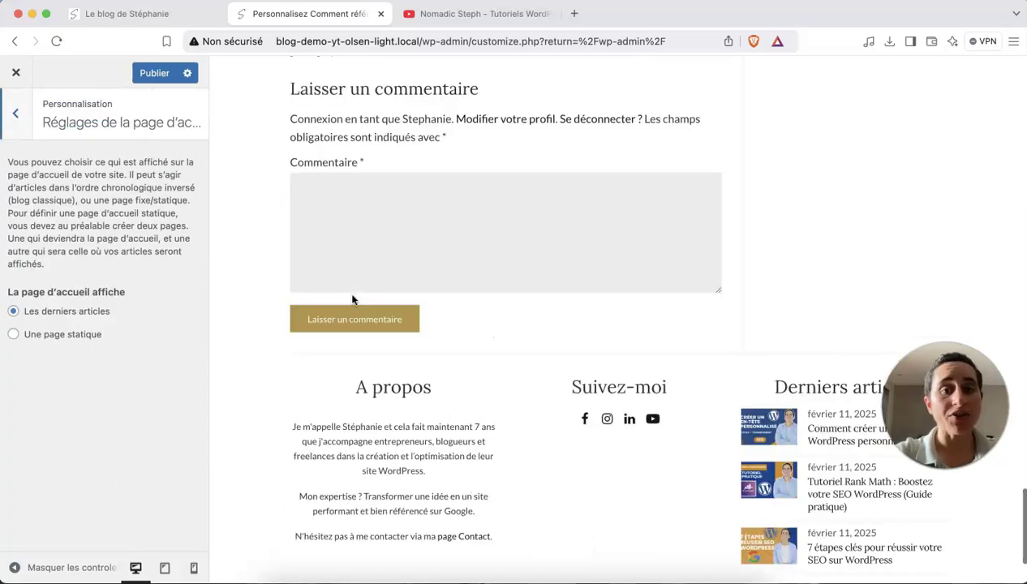
scroll(352, 299, up, 5)
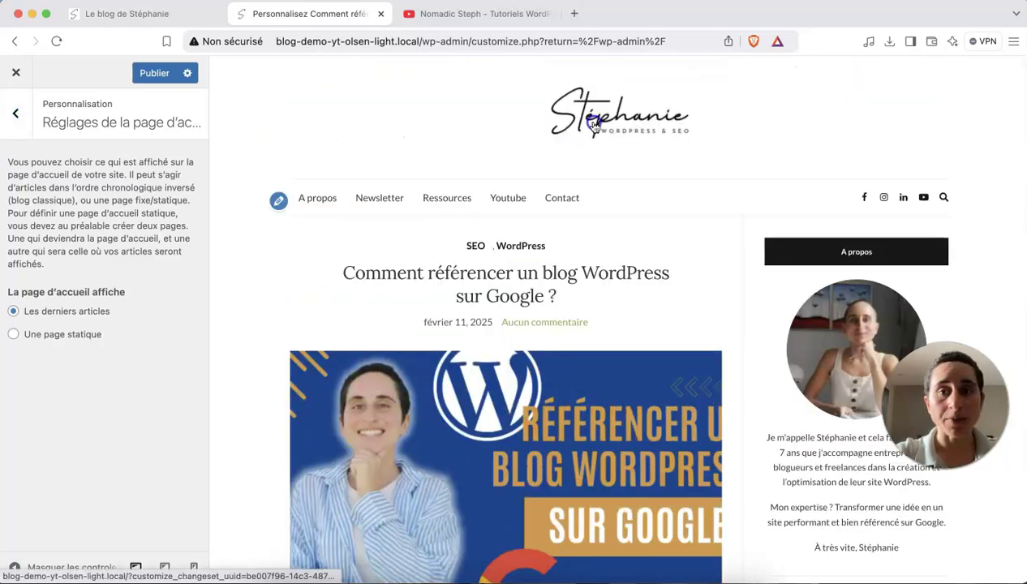
click(614, 134)
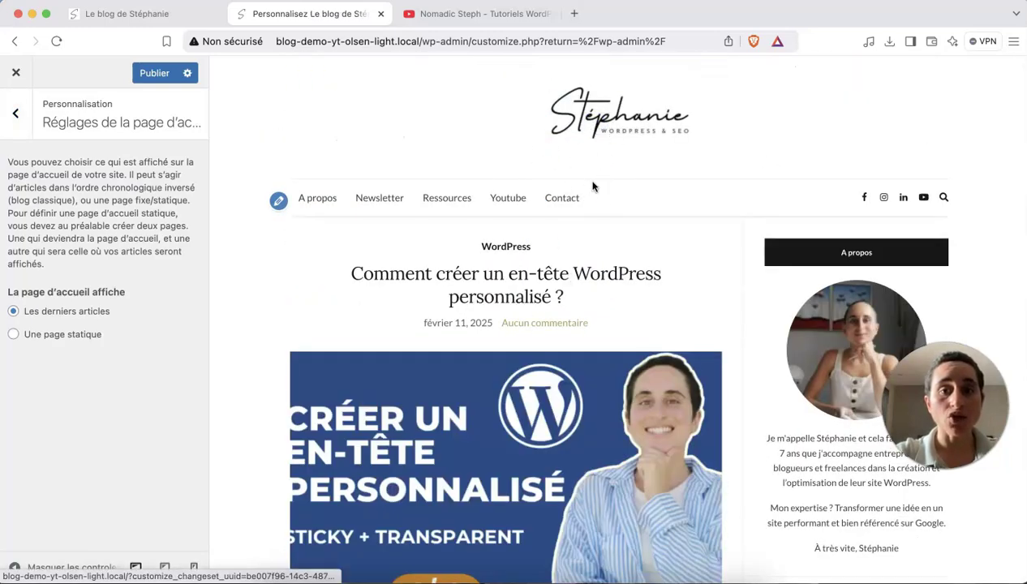
scroll(611, 209, down, 15)
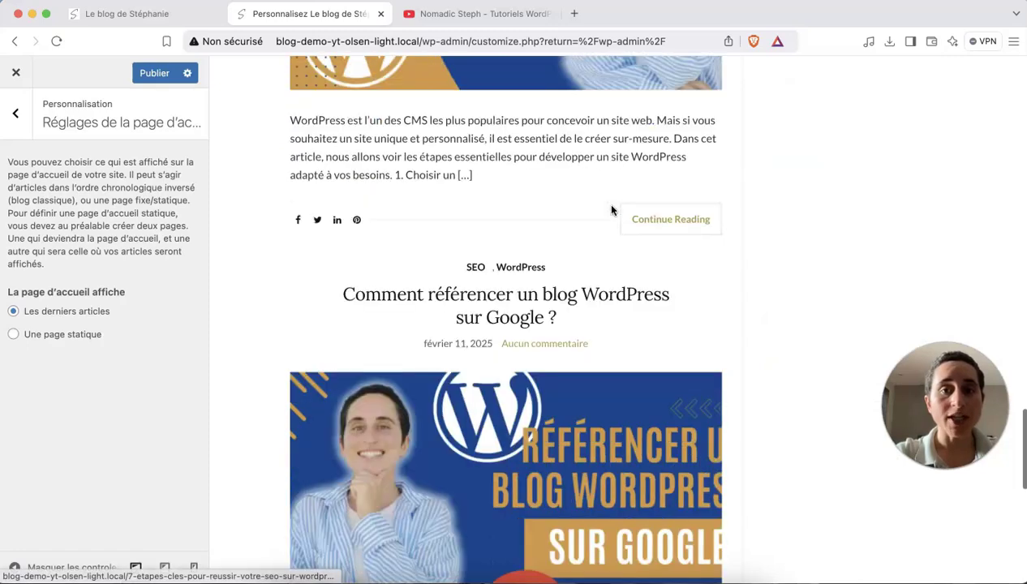
scroll(611, 210, down, 7)
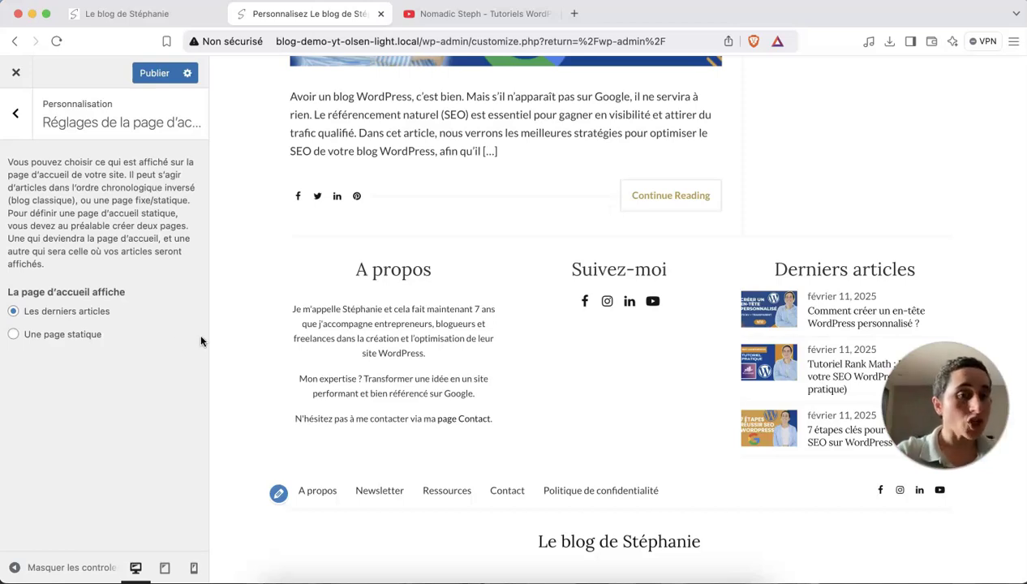
Try Une page statique and its page lists, then reselect Les derniers articles.
click(14, 335)
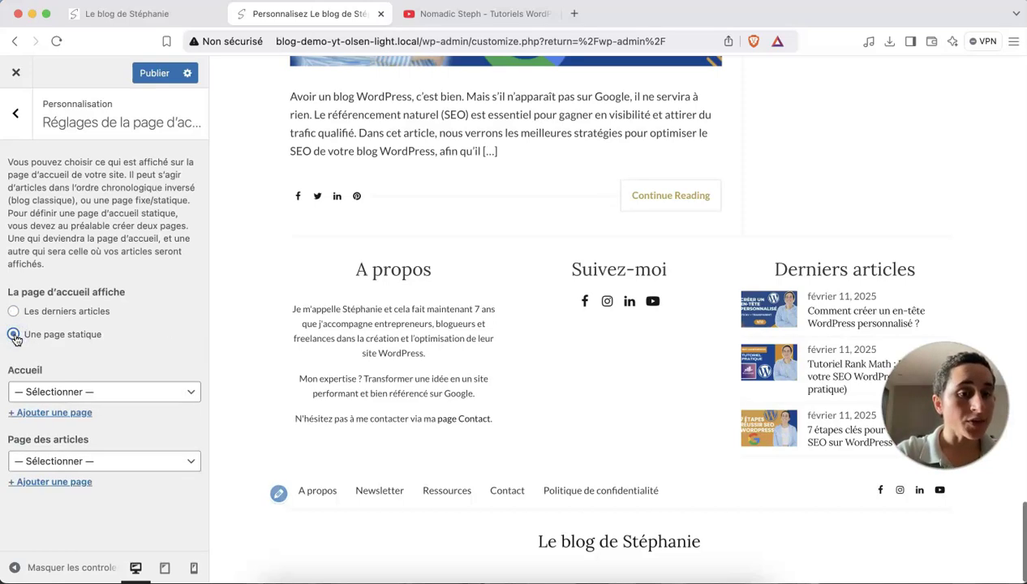
click(103, 390)
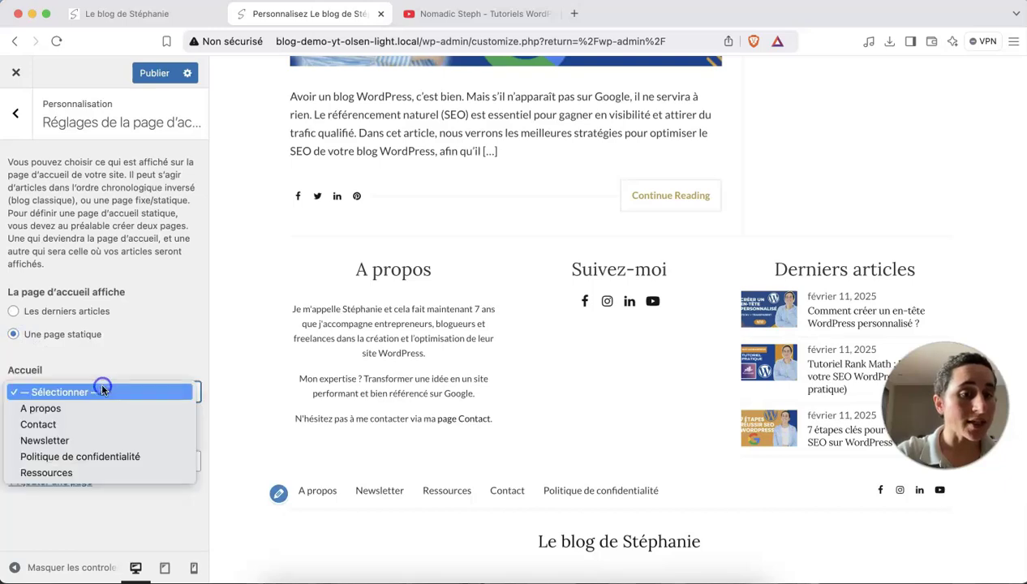
click(96, 361)
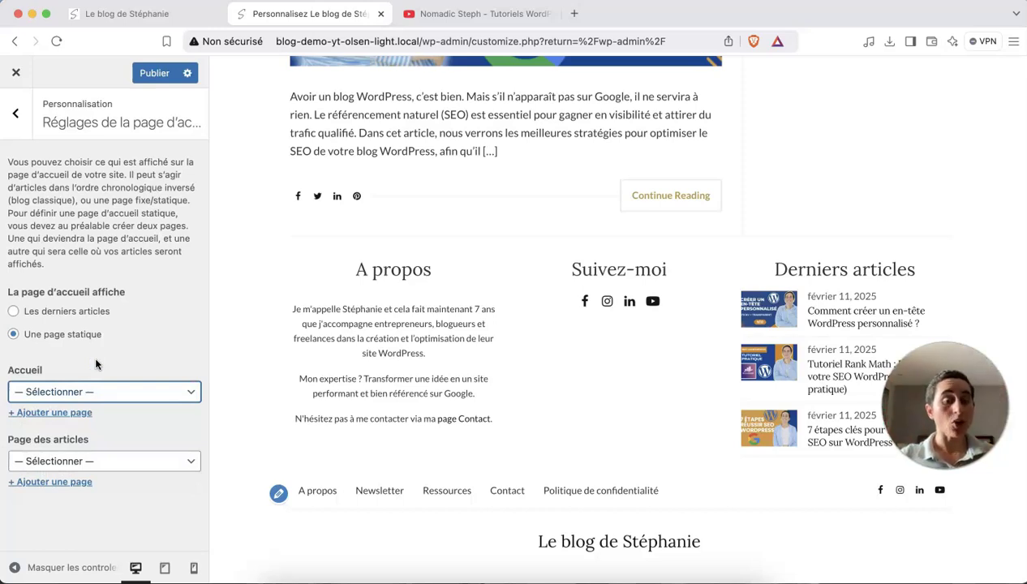
click(106, 460)
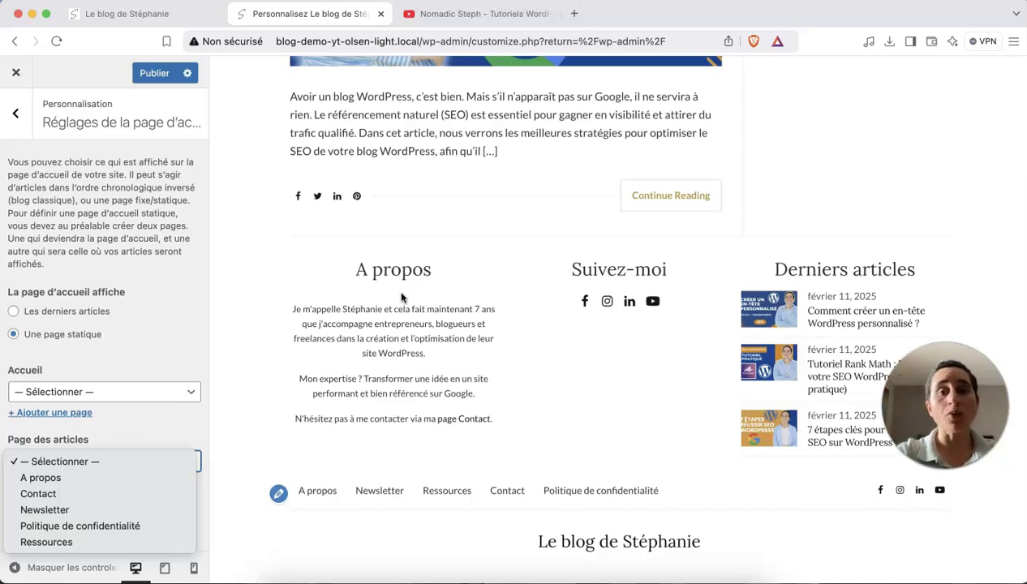
click(427, 144)
scroll(425, 147, up, 10)
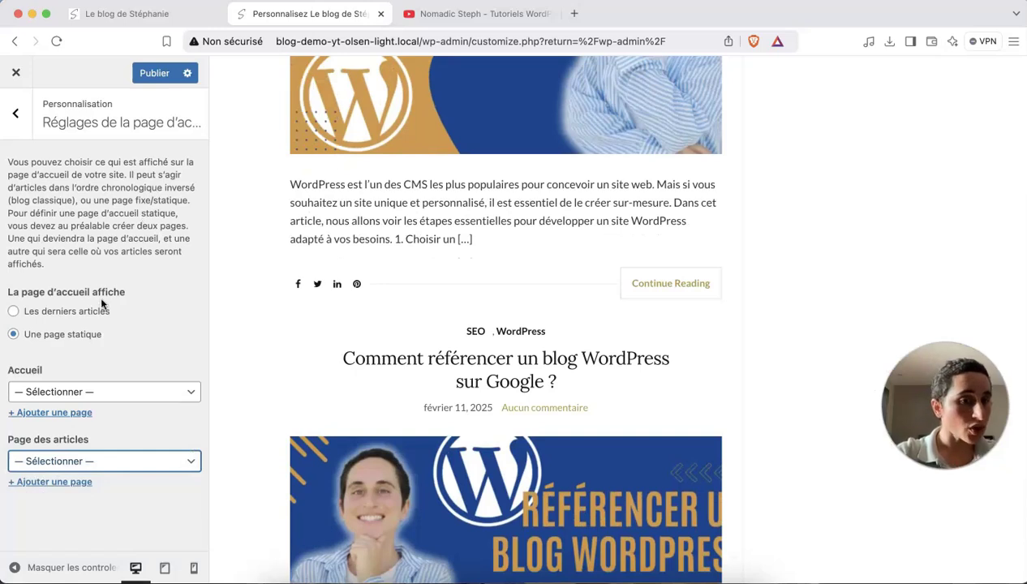
click(102, 313)
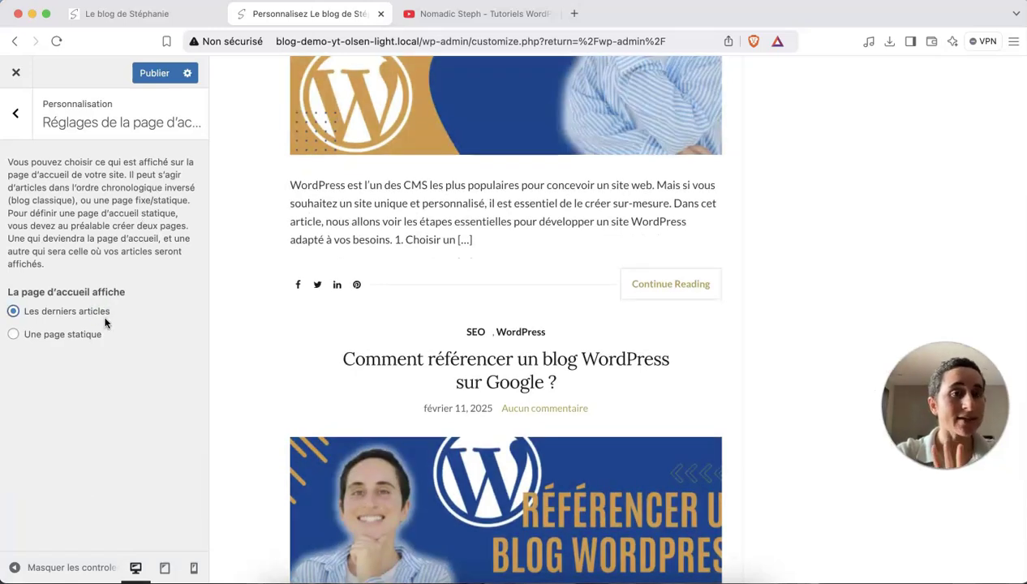
Return to the main Customizer list and publish all changes with Publier.
click(15, 113)
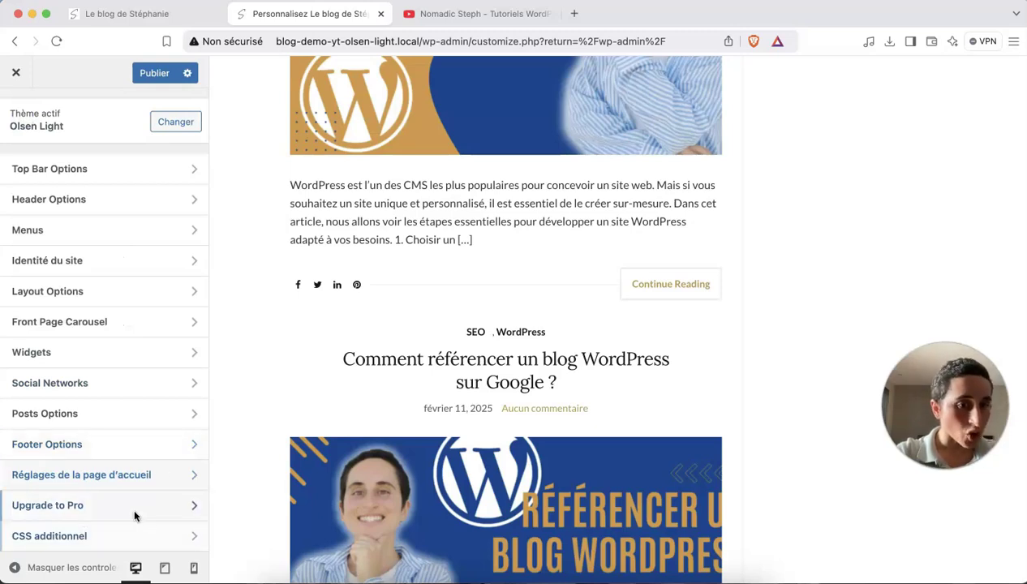
click(154, 73)
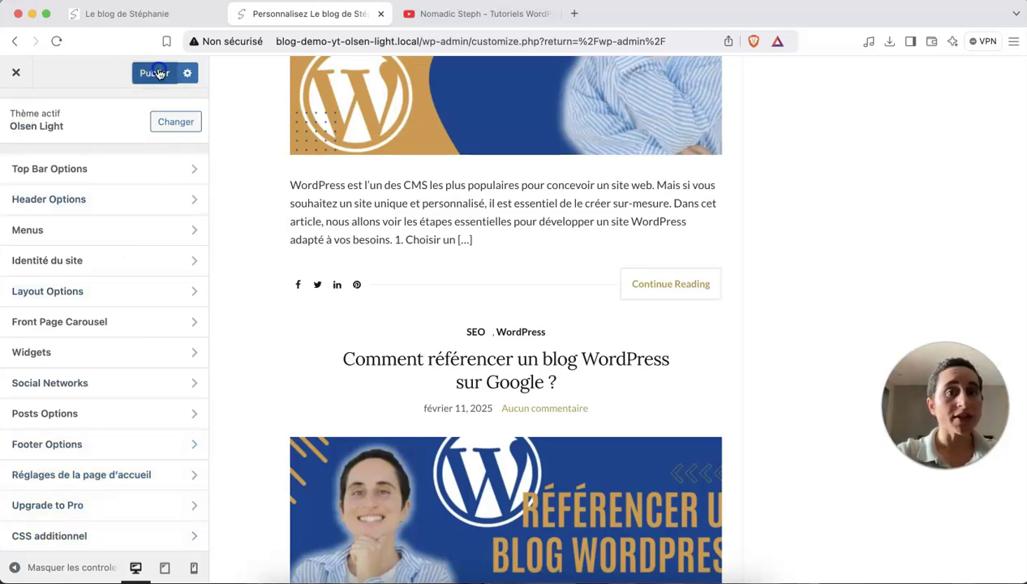
scroll(377, 166, up, 10)
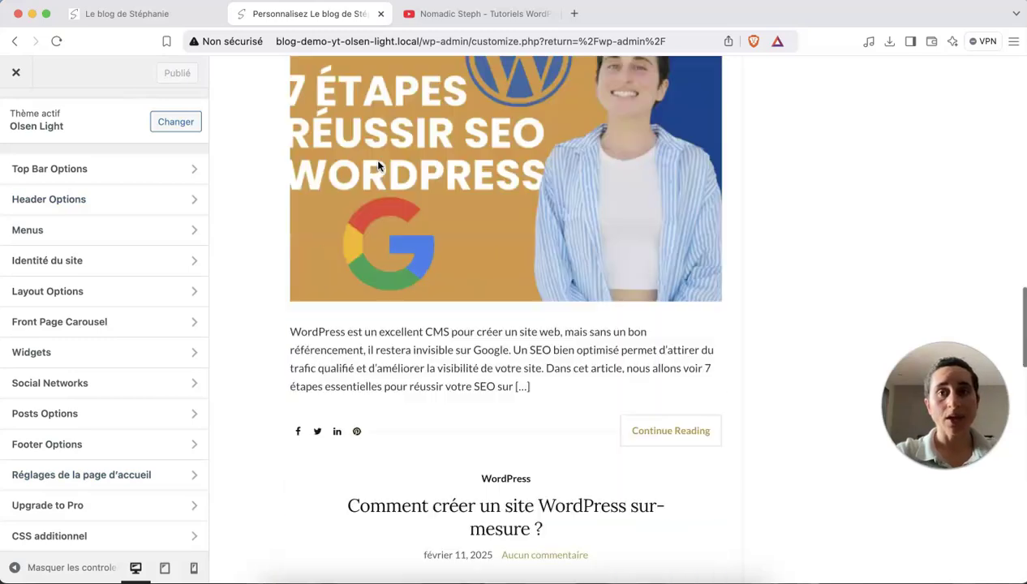
scroll(377, 165, up, 8)
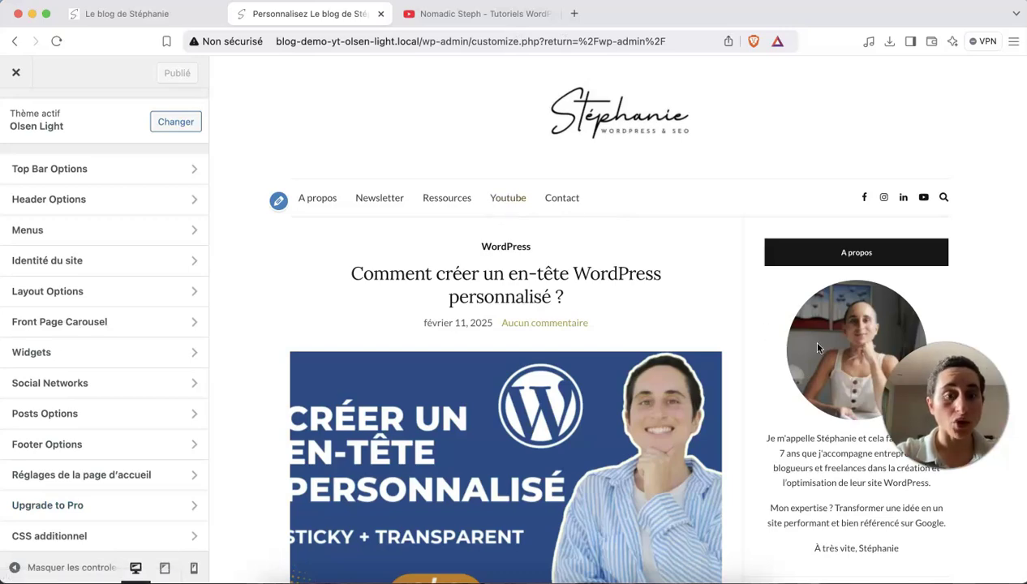
Preview the blog at tablet width, open and close its Menu, then switch to mobile width.
click(164, 567)
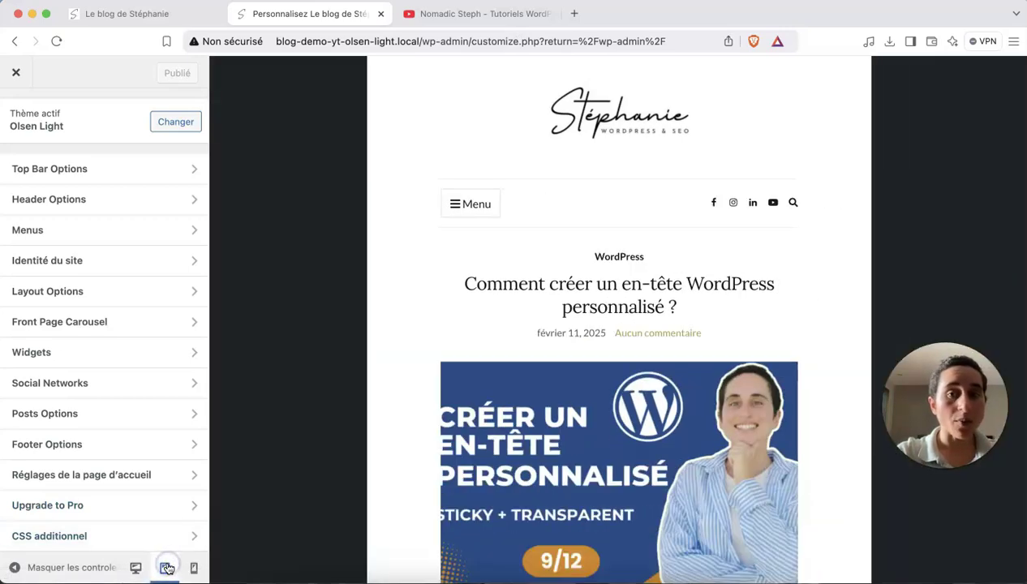
scroll(611, 403, down, 10)
scroll(611, 403, up, 5)
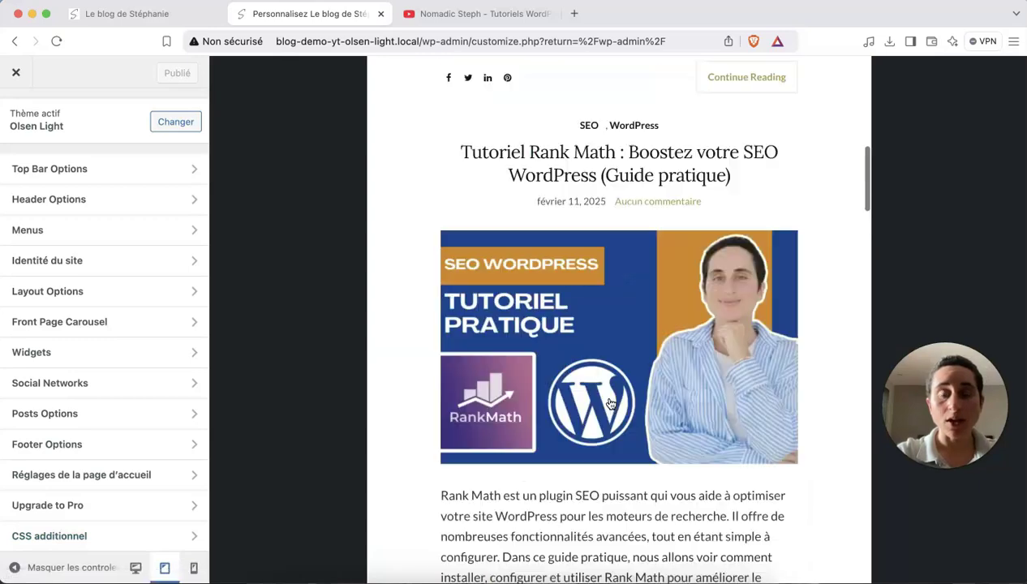
scroll(610, 403, up, 5)
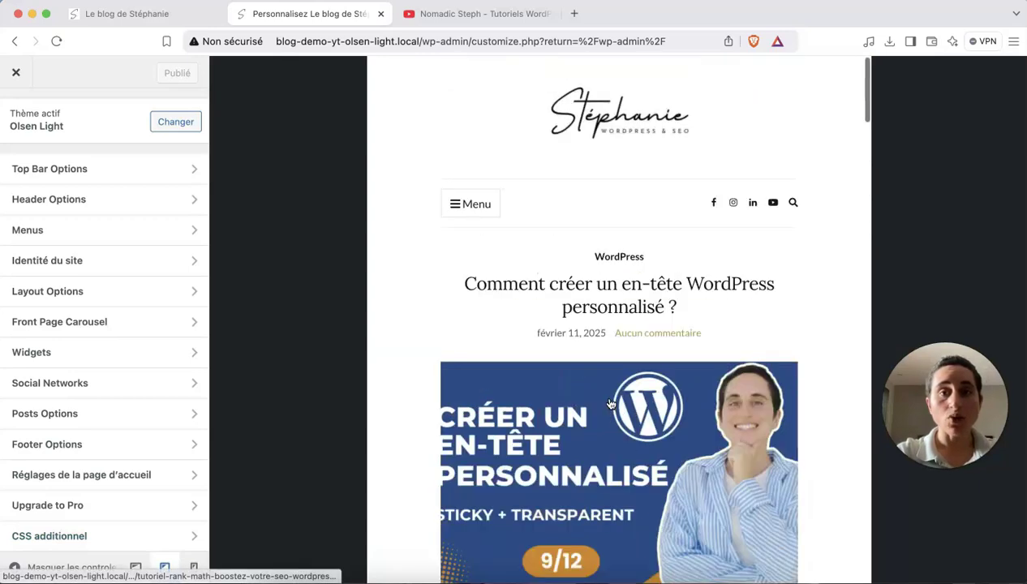
click(468, 207)
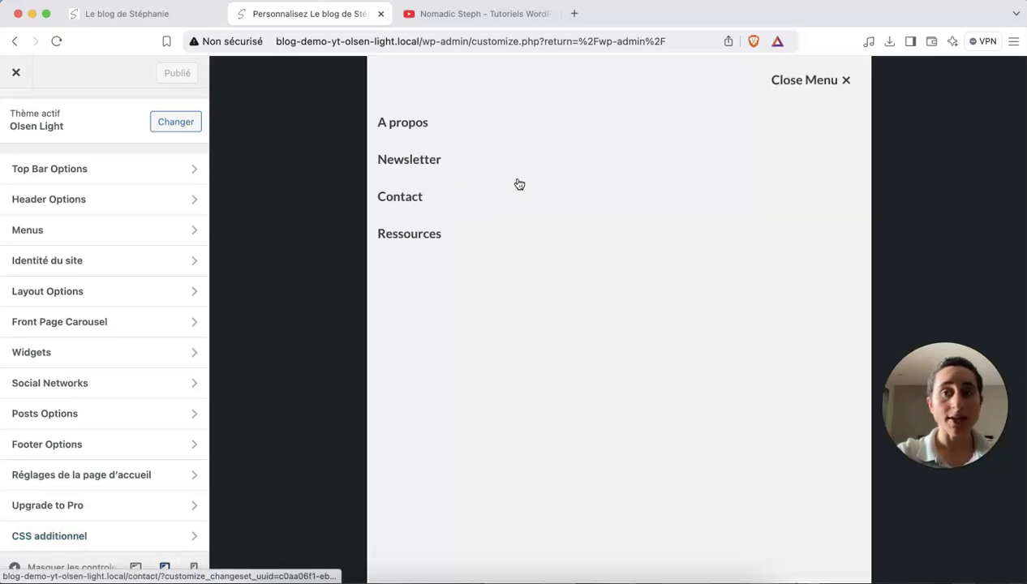
click(807, 81)
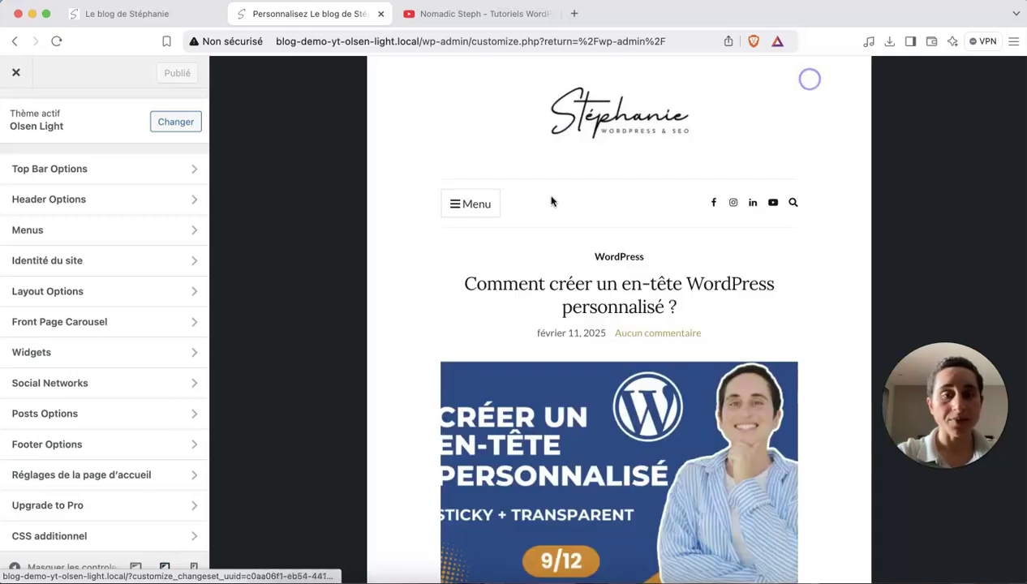
click(194, 566)
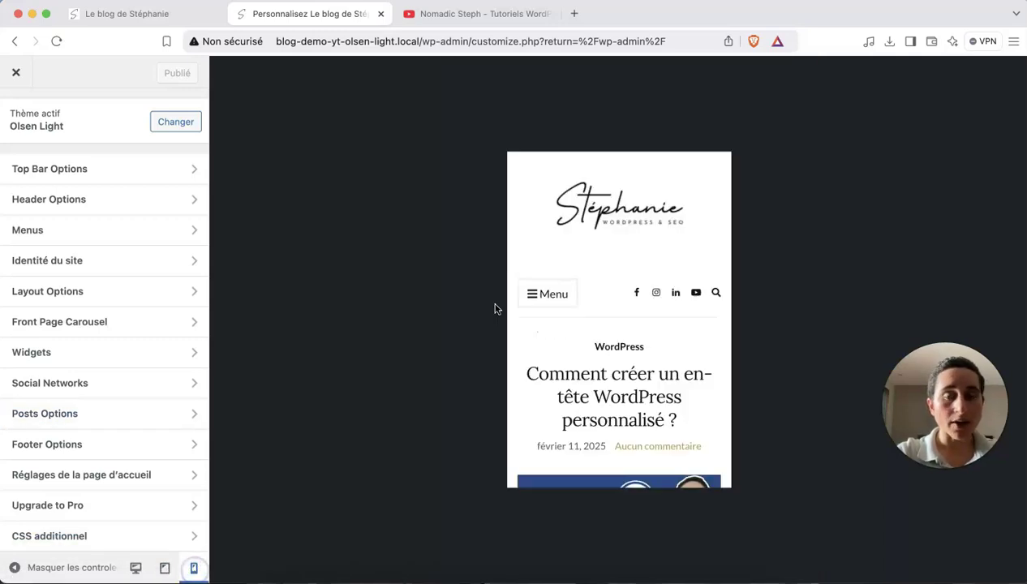
Scroll through the mobile preview to check the single-column footer.
scroll(663, 345, down, 10)
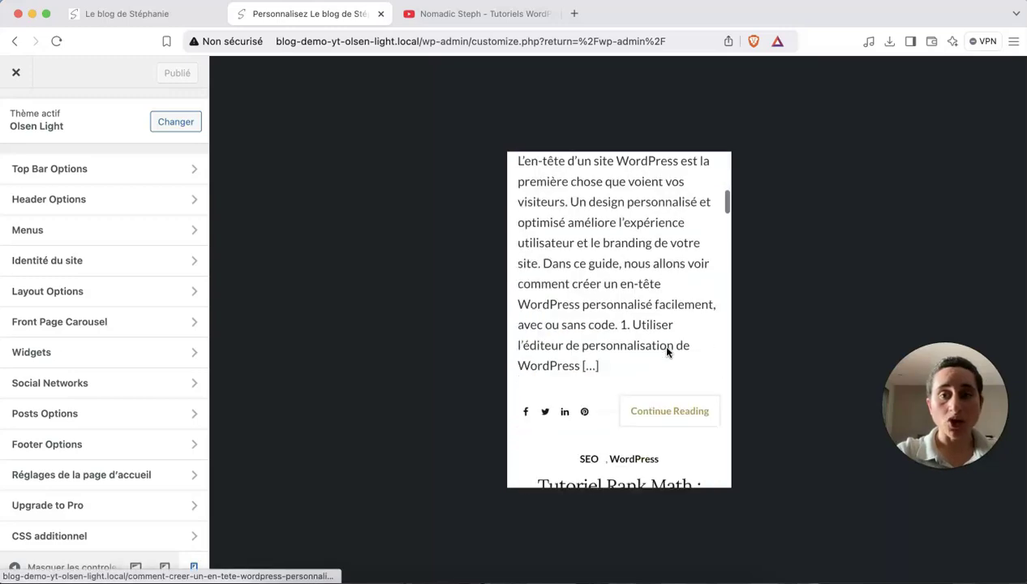
scroll(667, 350, down, 15)
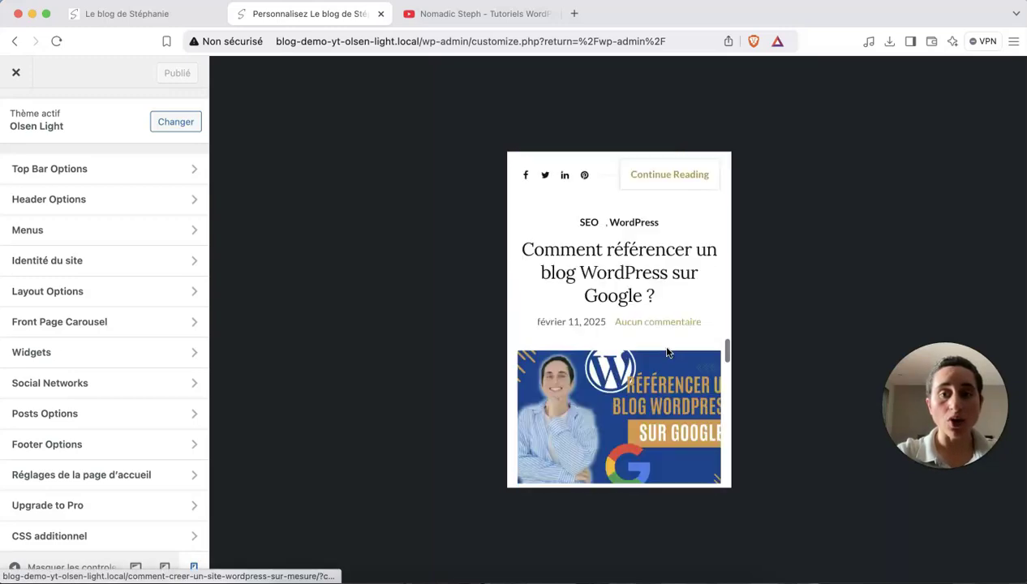
scroll(667, 351, down, 15)
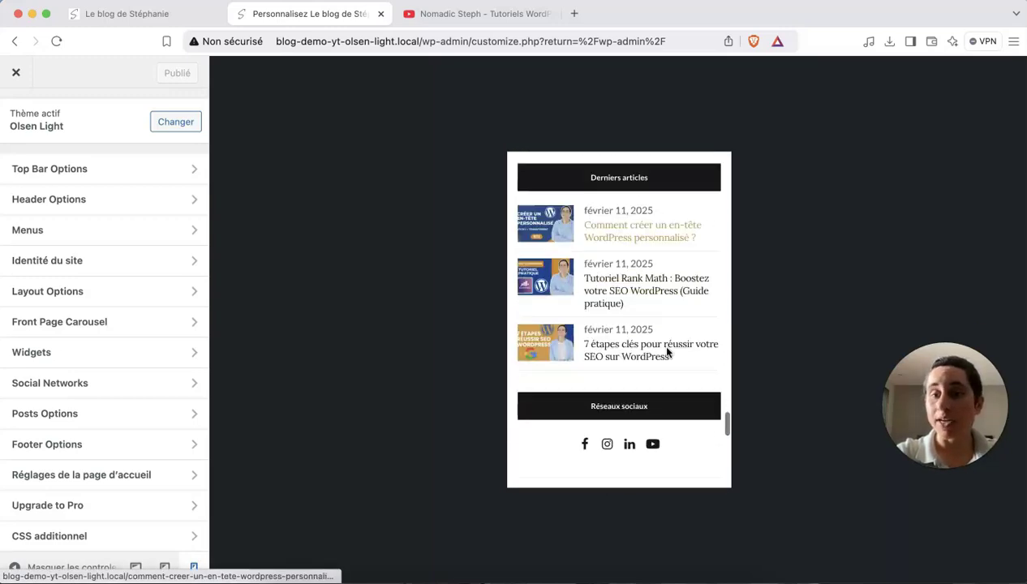
scroll(667, 352, down, 15)
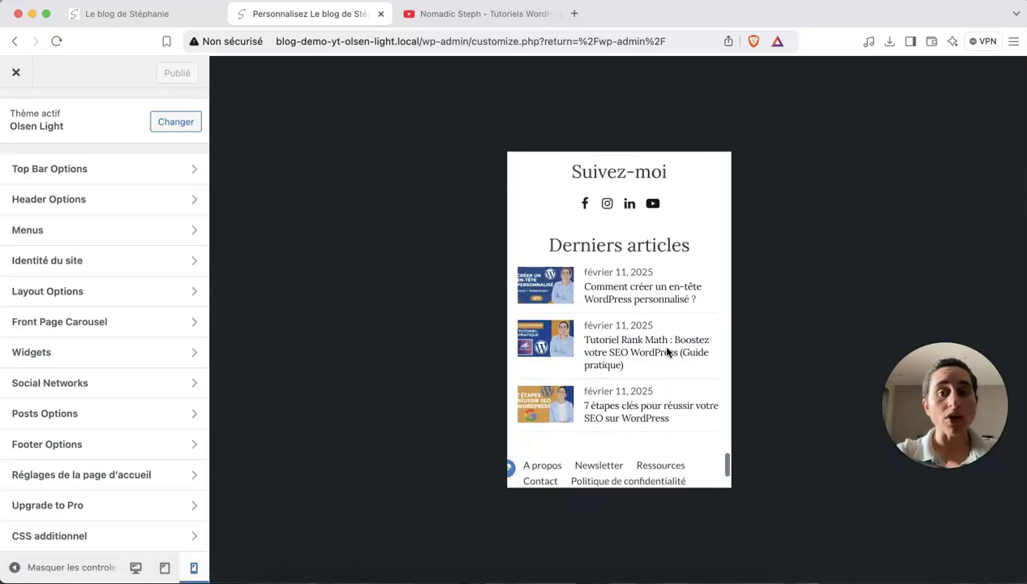
scroll(666, 352, down, 3)
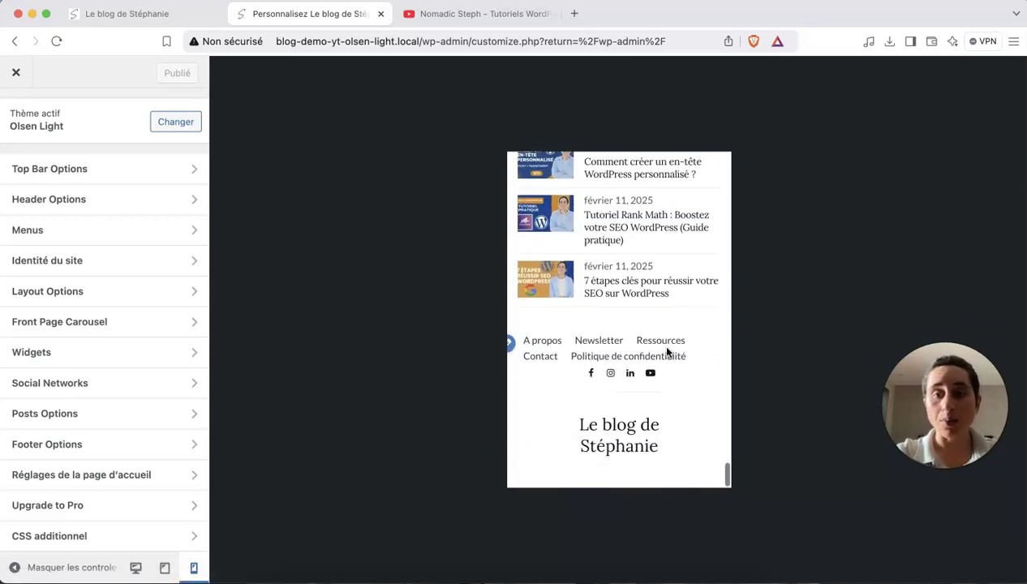
scroll(670, 384, up, 15)
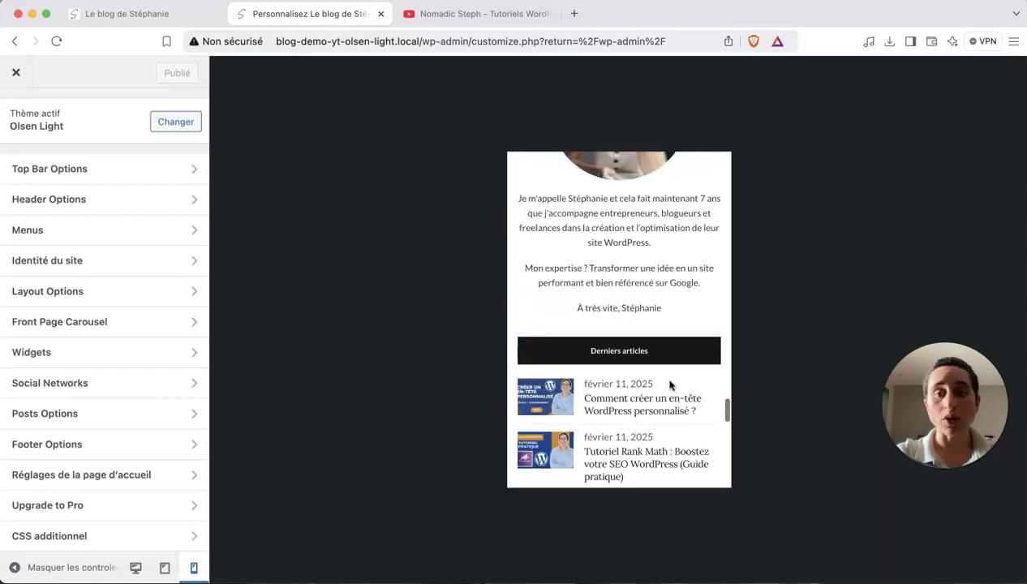
scroll(670, 384, up, 15)
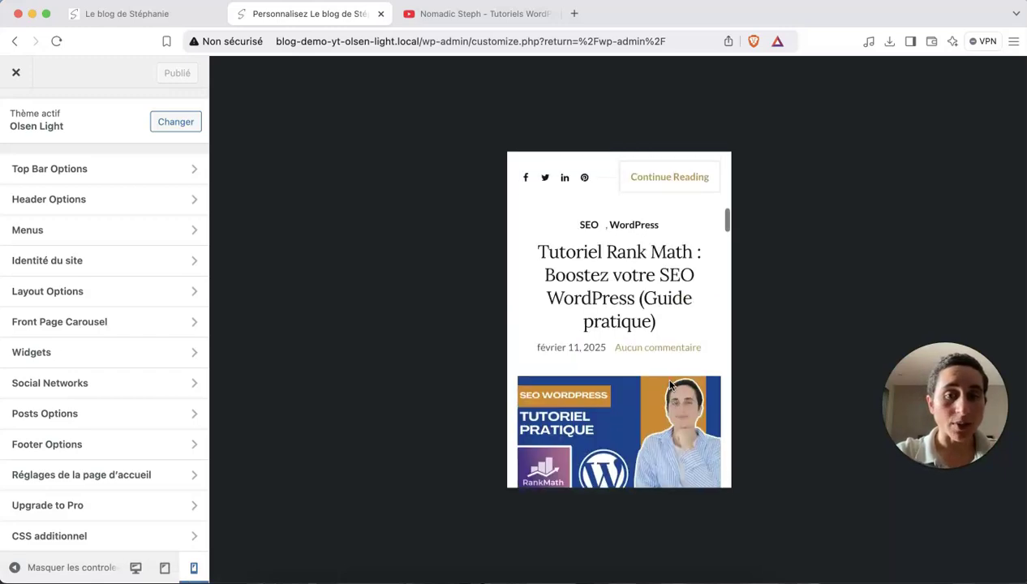
Open the Contact page from the mobile Menu and scroll through its form.
click(558, 295)
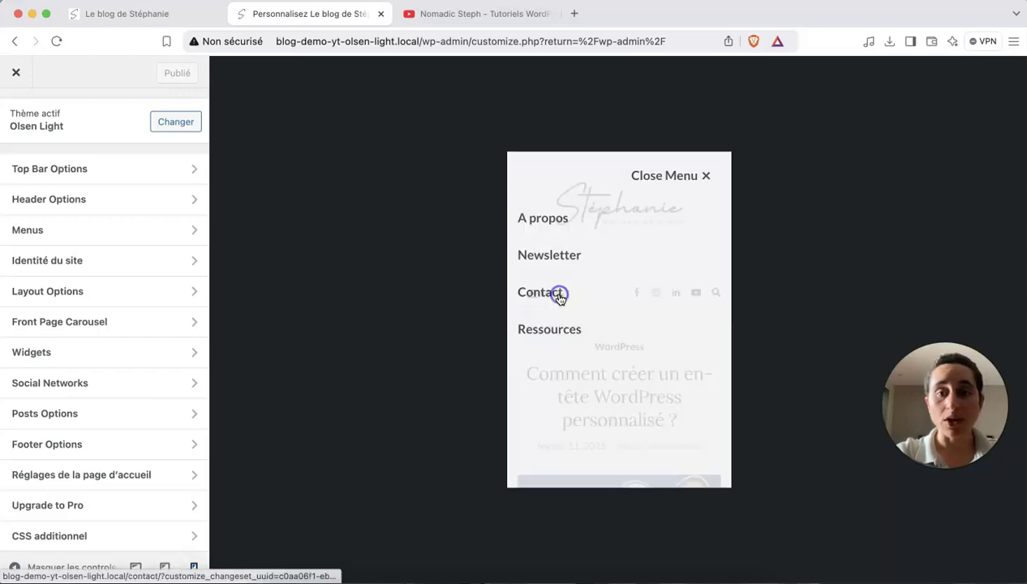
click(554, 300)
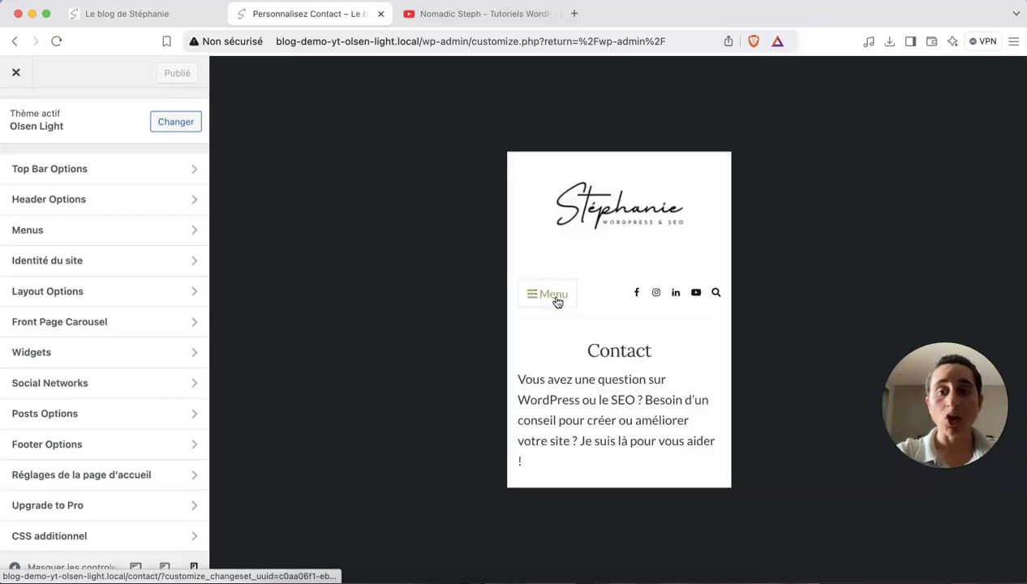
scroll(647, 382, down, 10)
scroll(645, 378, down, 12)
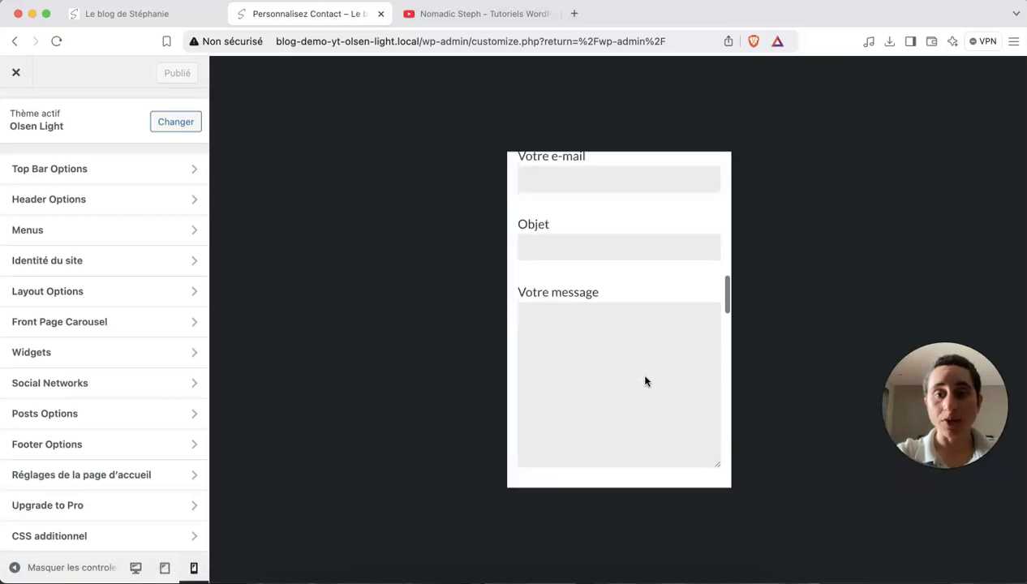
scroll(647, 381, down, 10)
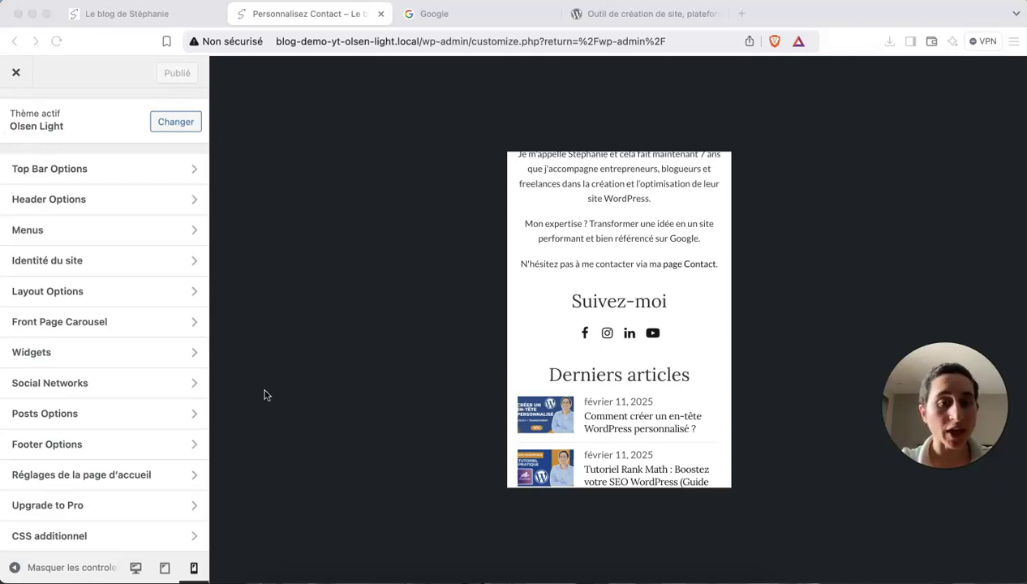
Switch the preview to desktop width and return from the Contact page to the blog home page.
click(135, 569)
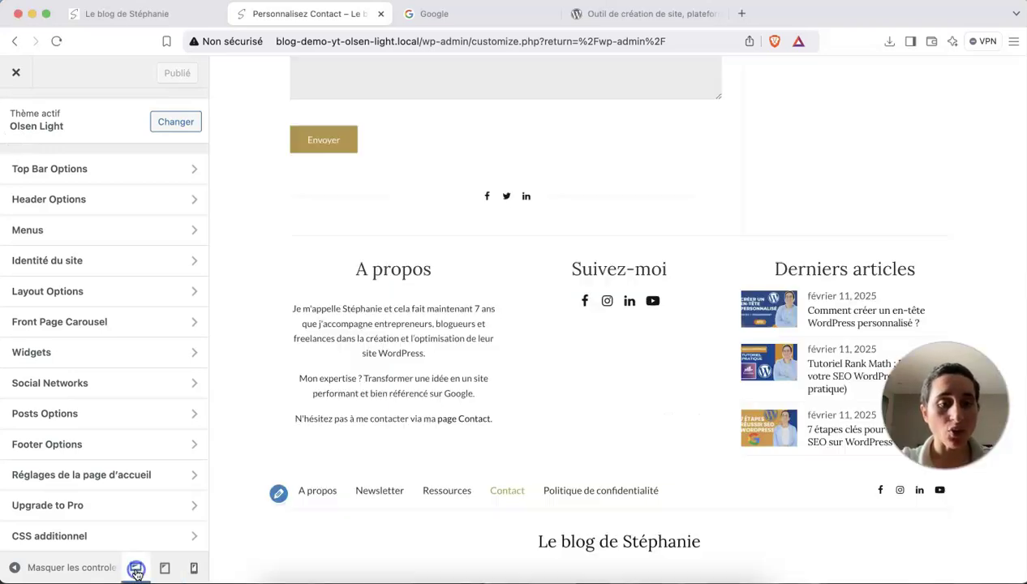
scroll(469, 429, up, 15)
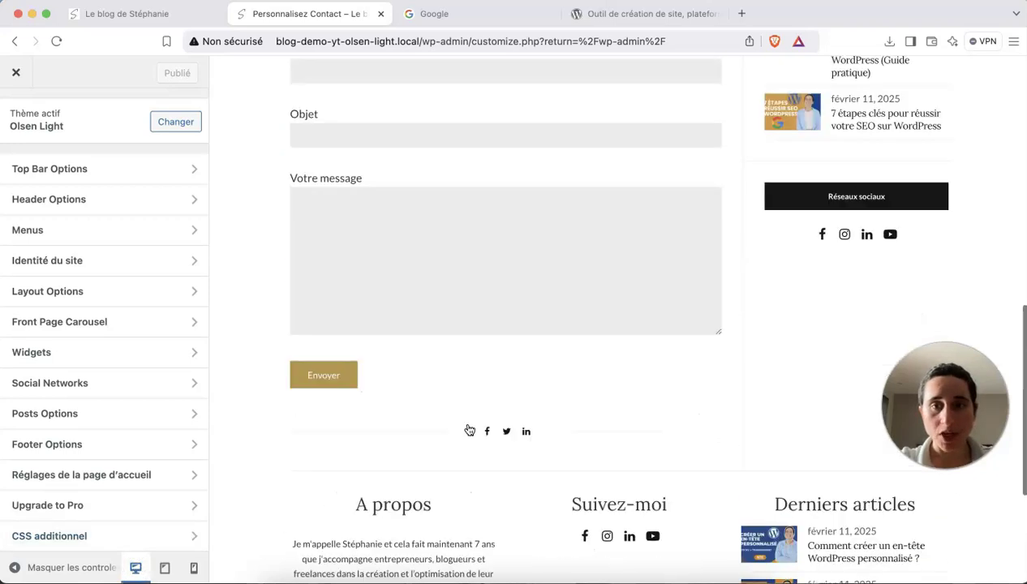
scroll(469, 429, up, 6)
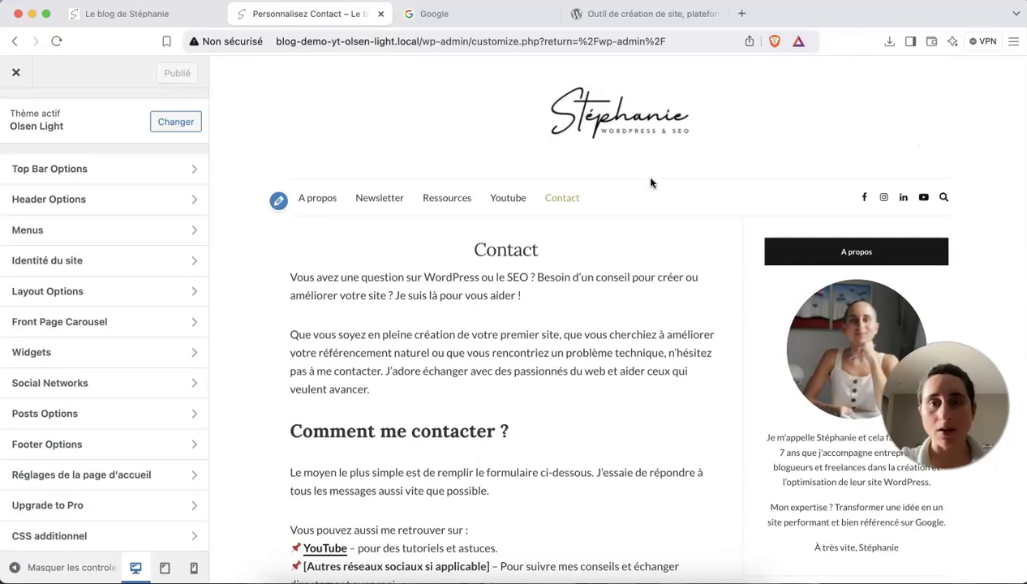
click(614, 111)
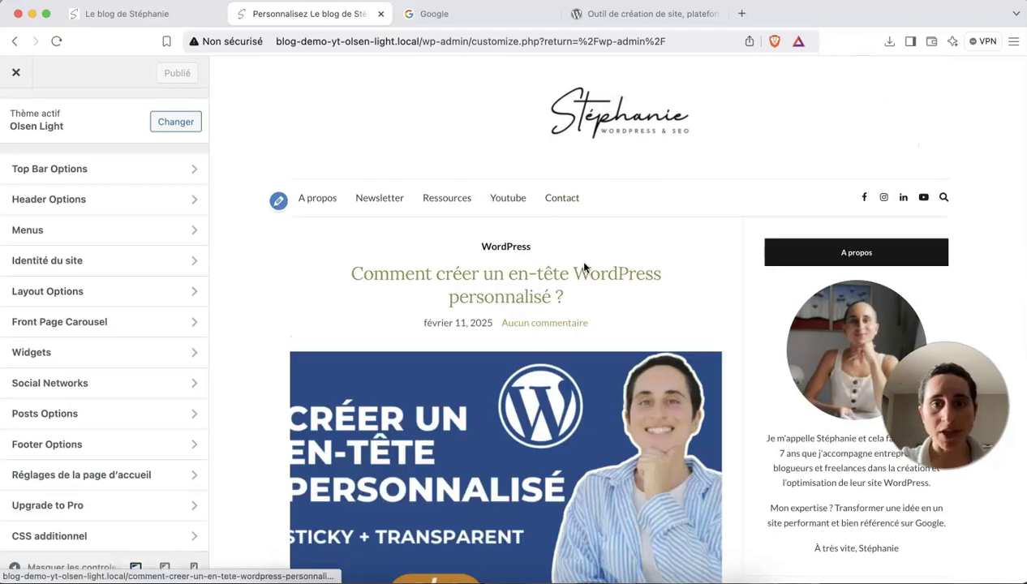
scroll(584, 267, down, 4)
scroll(584, 268, down, 8)
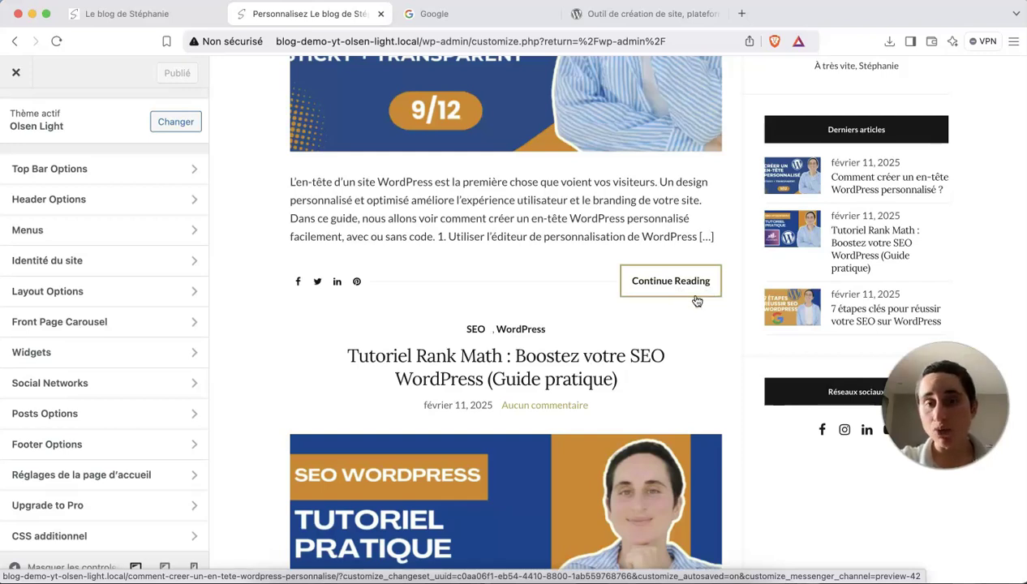
Open the full post on creating a custom header and scroll to its end.
click(695, 301)
drag(596, 323, 503, 327)
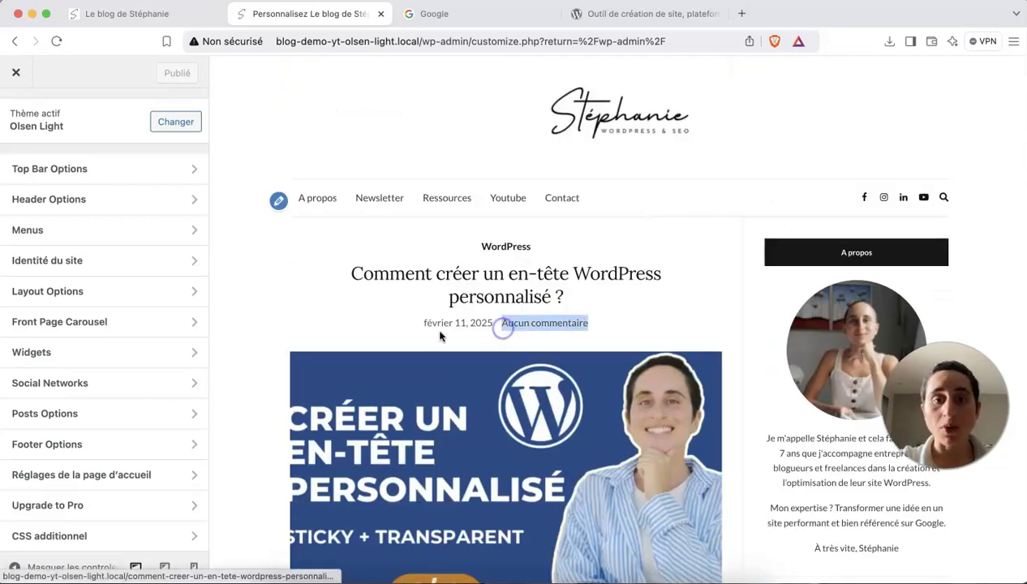
scroll(512, 269, down, 5)
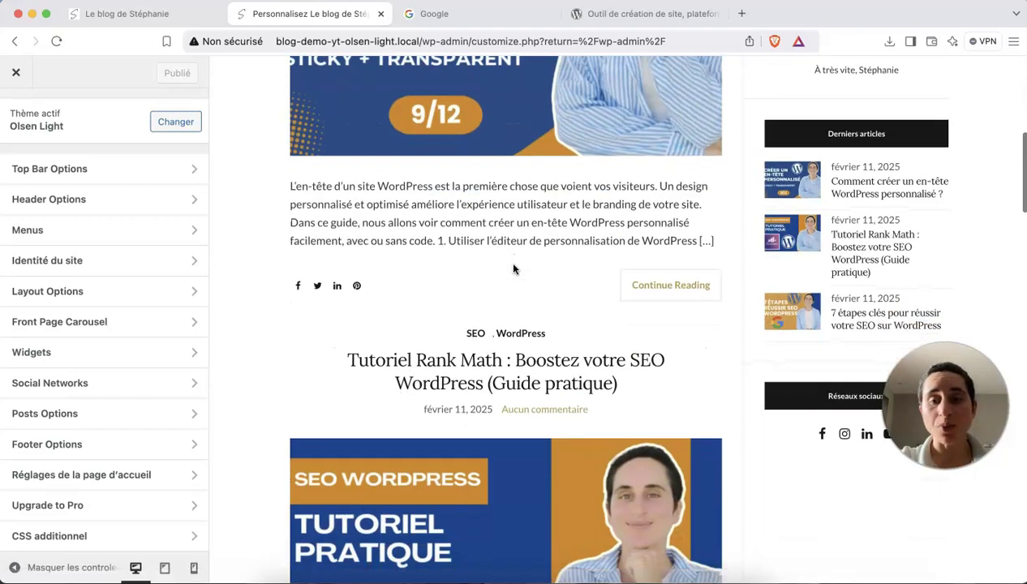
click(647, 290)
scroll(622, 370, down, 10)
scroll(622, 370, down, 20)
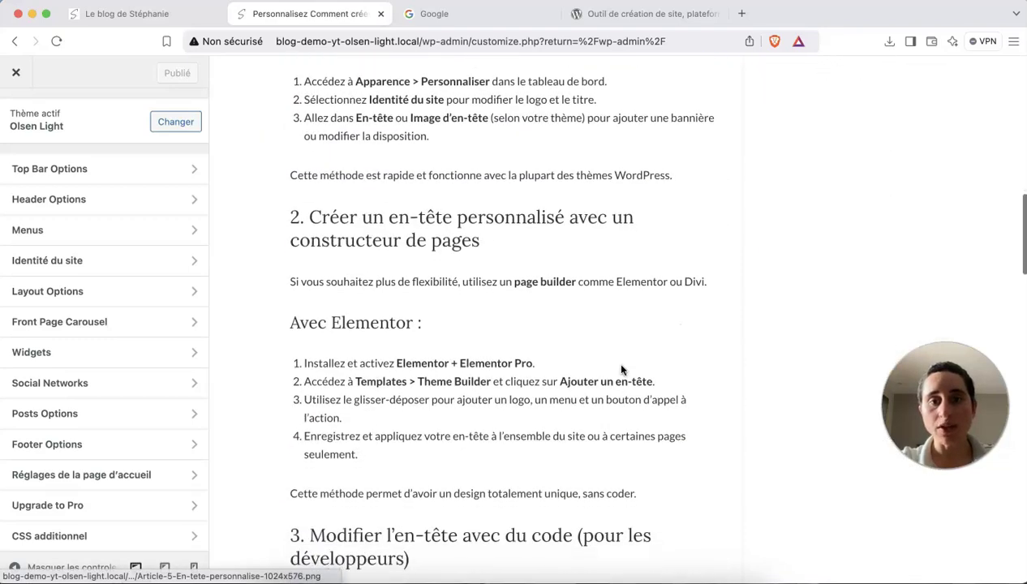
scroll(622, 370, down, 3)
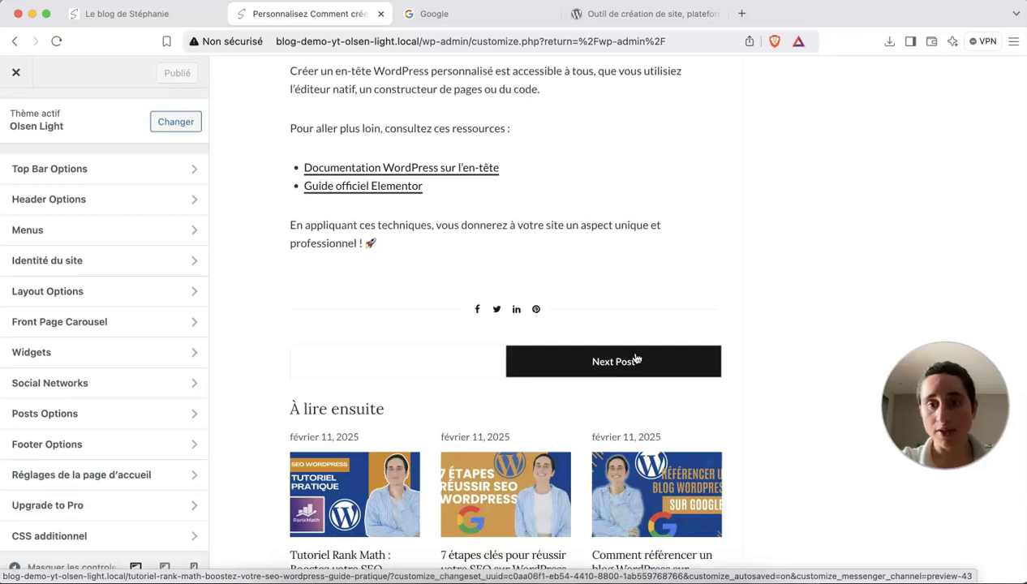
Go on to the next post, the Rank Math tutorial, down to its À lire ensuite section.
click(639, 365)
scroll(640, 367, down, 20)
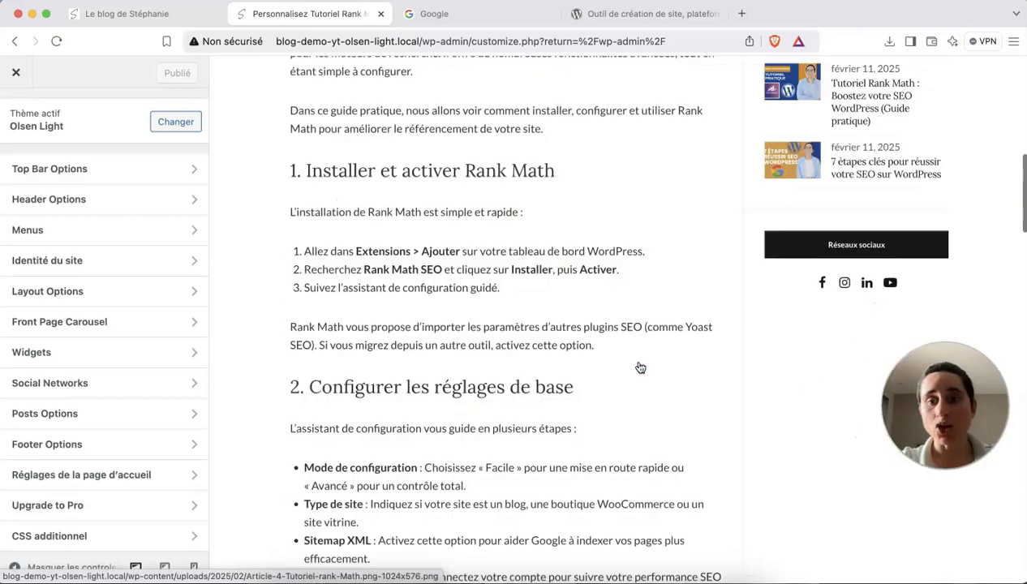
scroll(640, 367, down, 5)
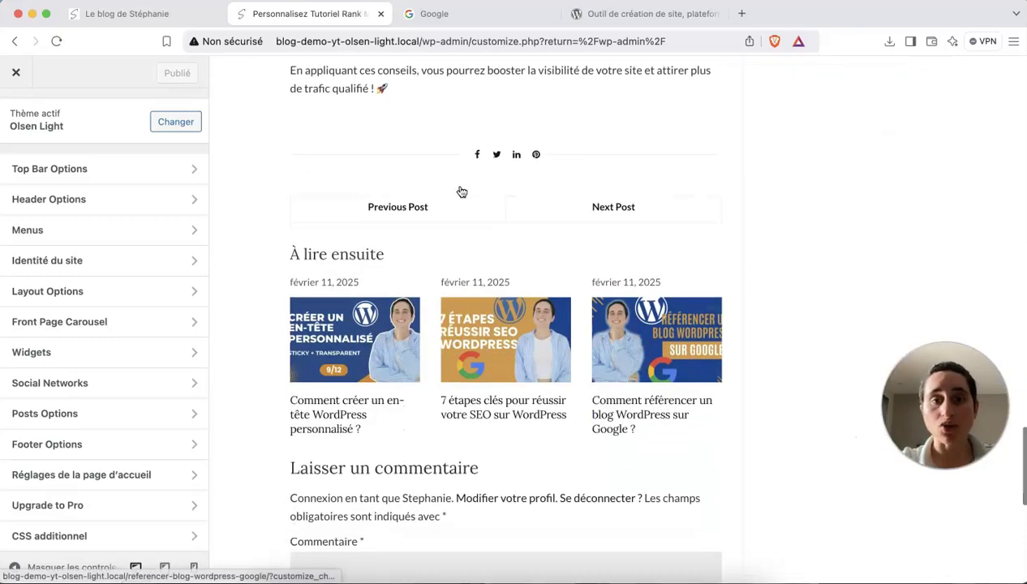
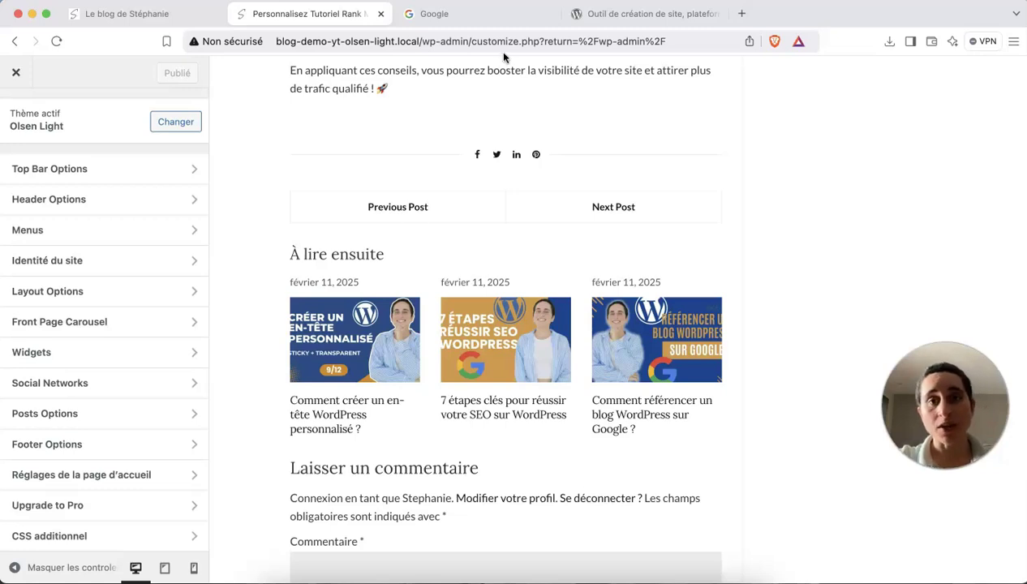
Search Google for 'olsen light wordpress theme translate continue reading'.
click(459, 14)
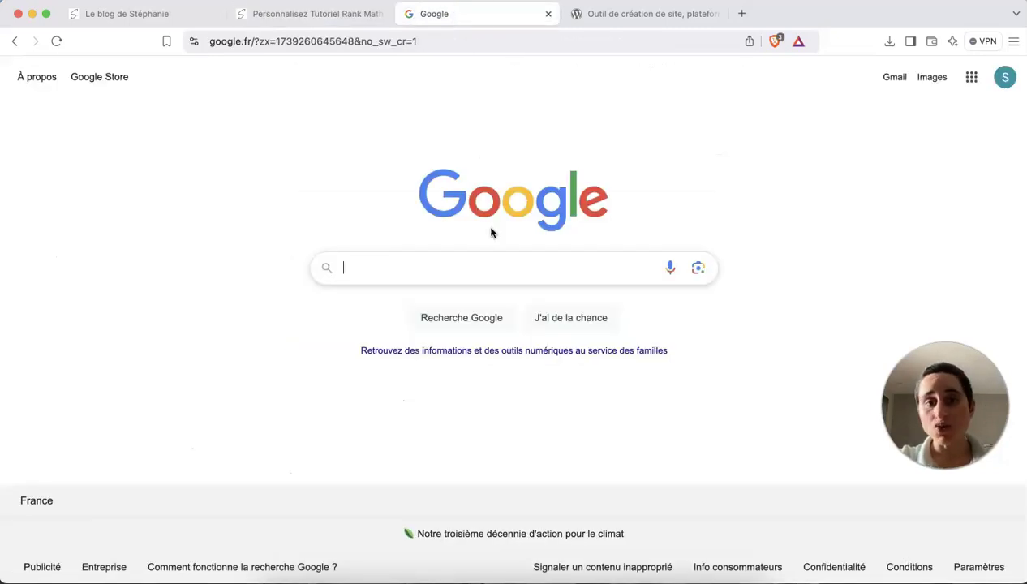
text(o)
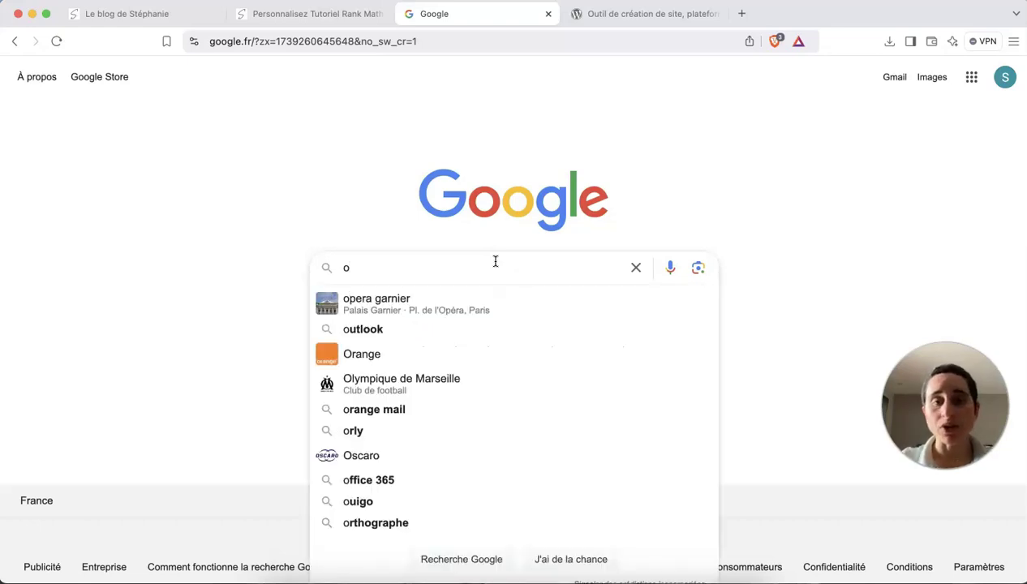
click(462, 178)
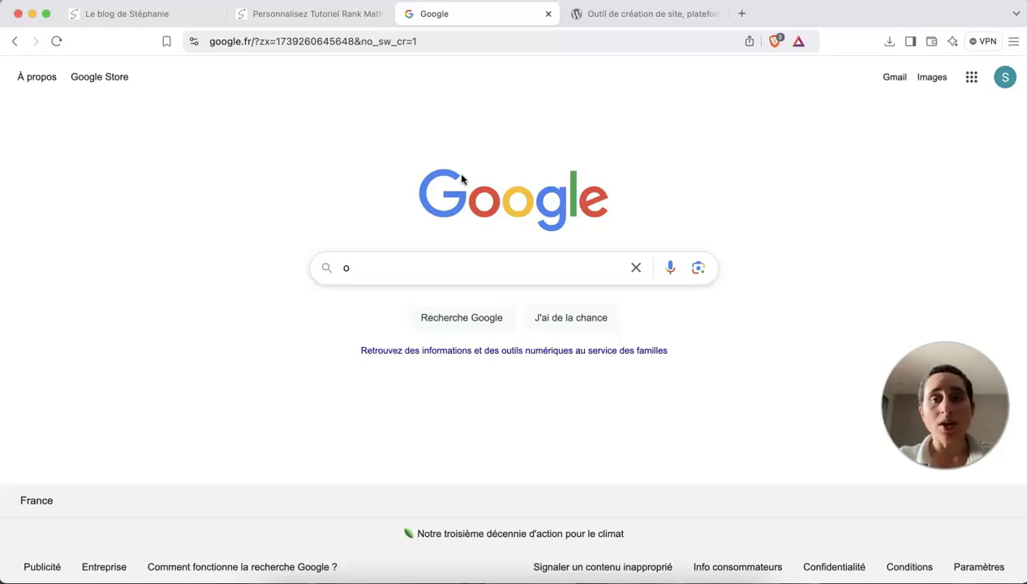
right_click(499, 99)
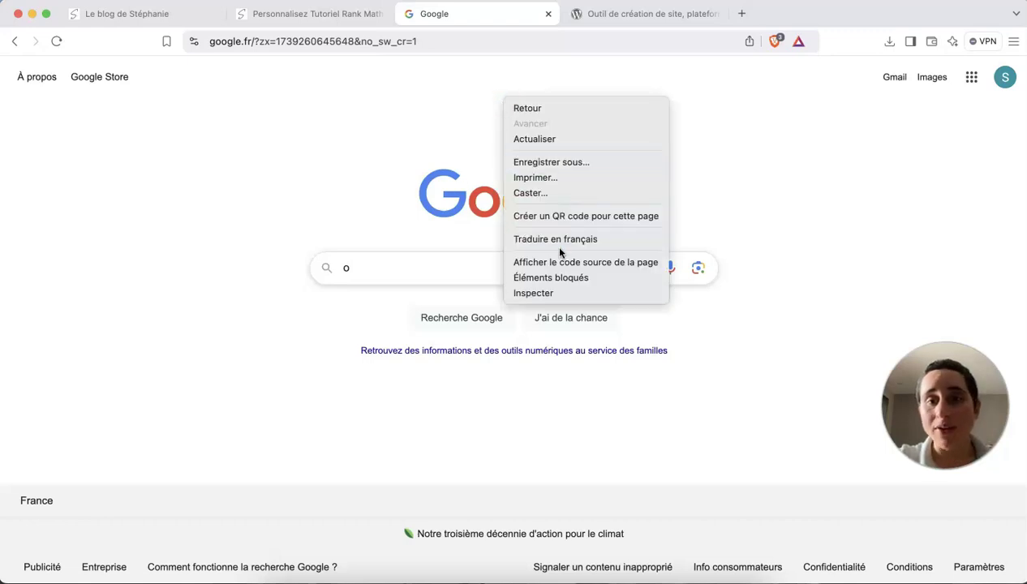
click(400, 218)
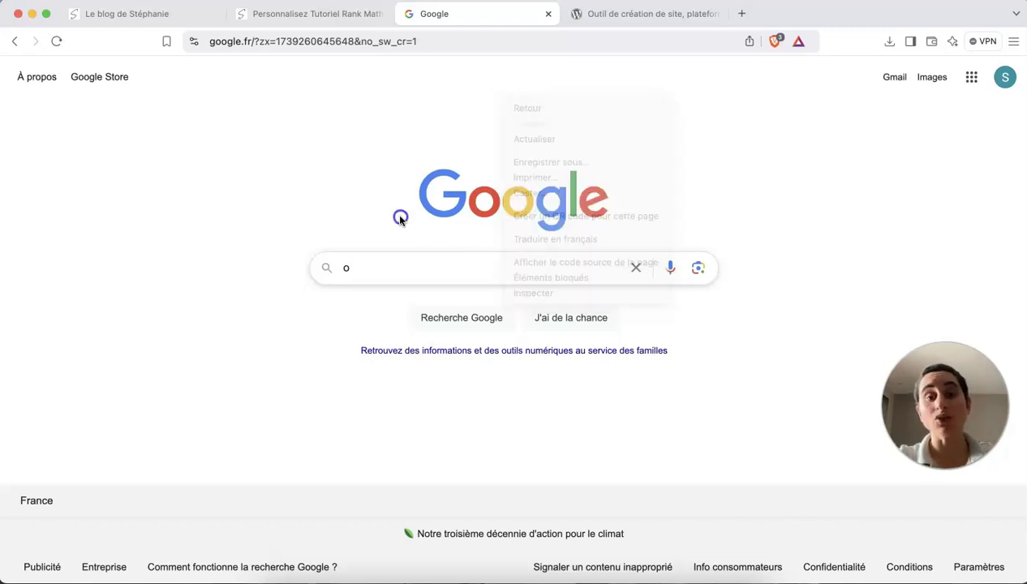
click(405, 261)
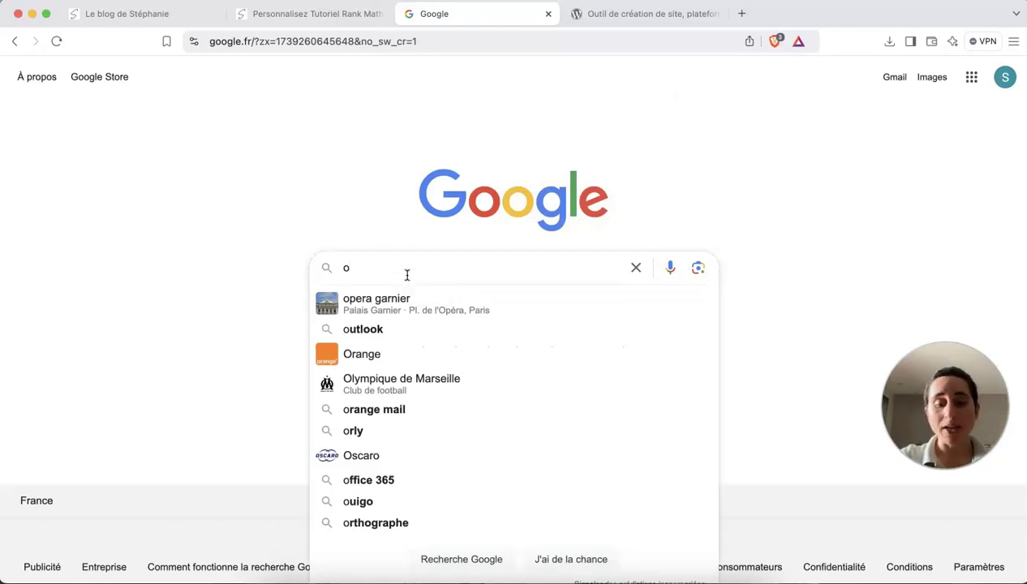
text(lsen light)
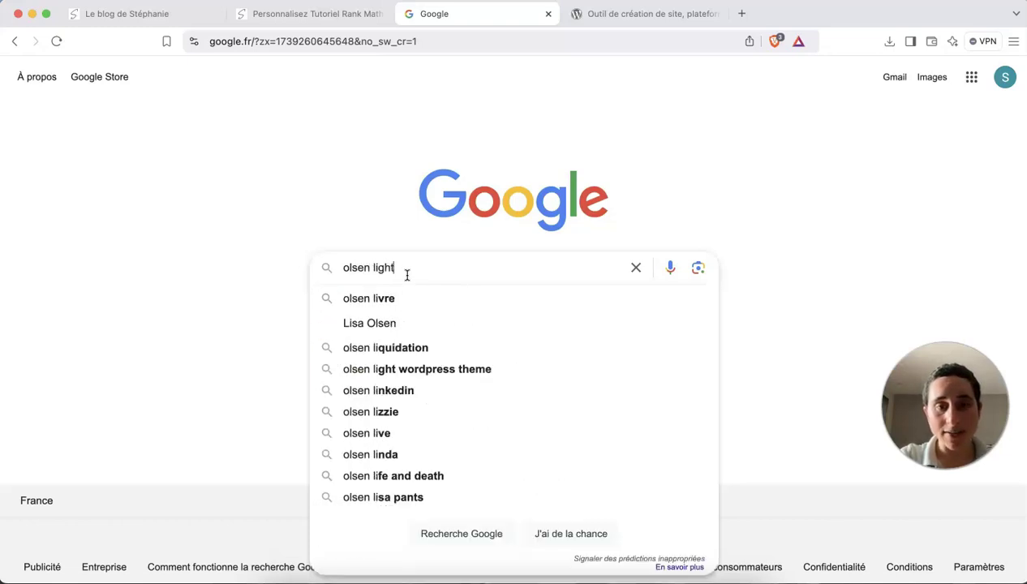
text( wordpress theme )
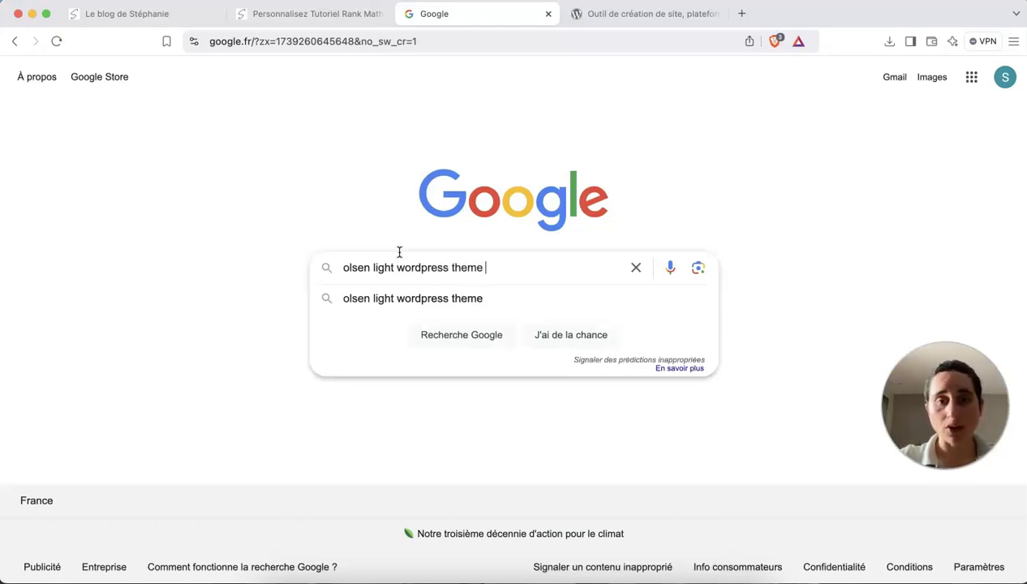
text(translate)
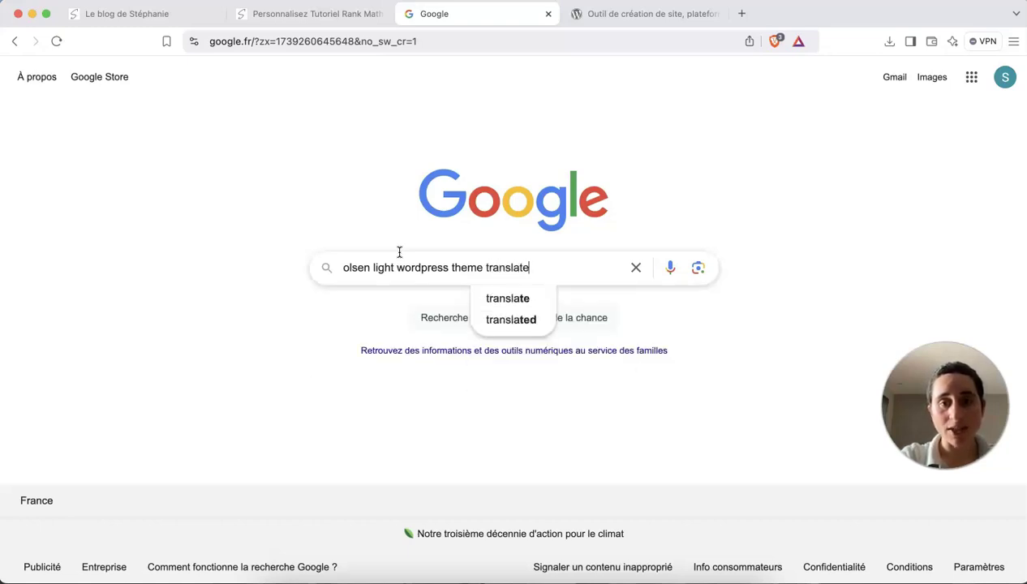
text( cont)
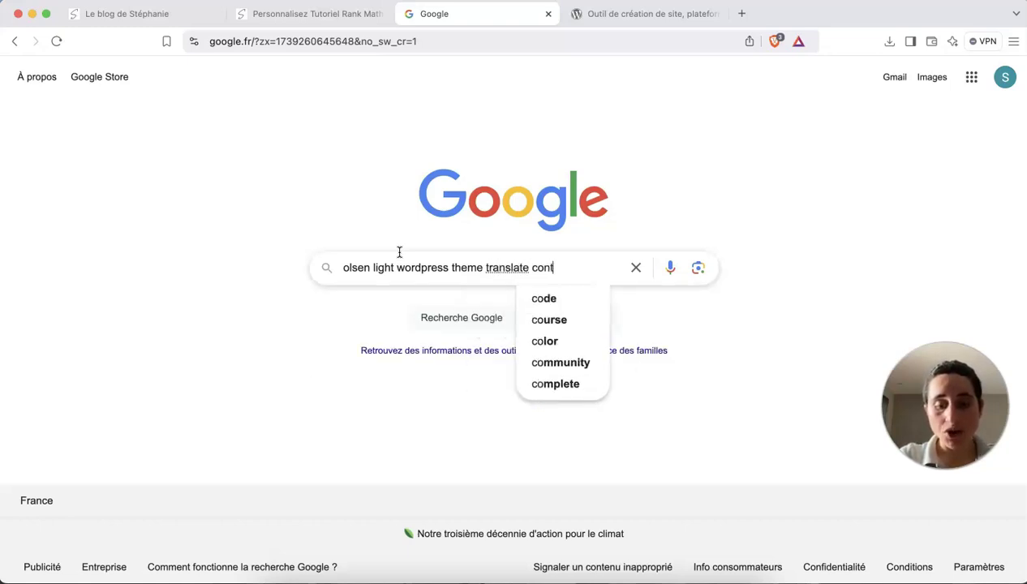
text(inue reading)
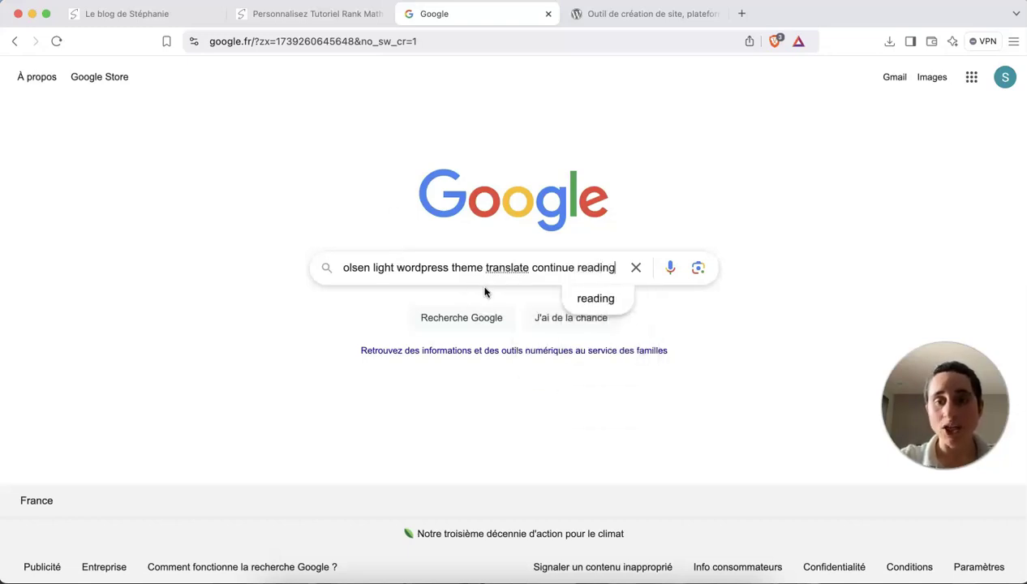
key(Return)
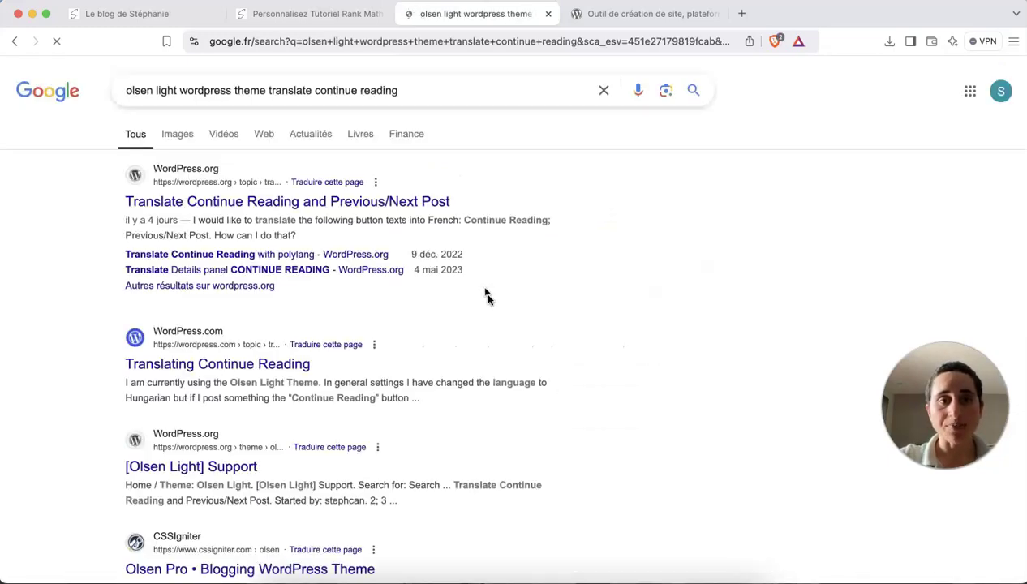
Scan the Olsen Light translation results, then switch to the fr.wordpress.org homepage tab.
scroll(529, 366, down, 5)
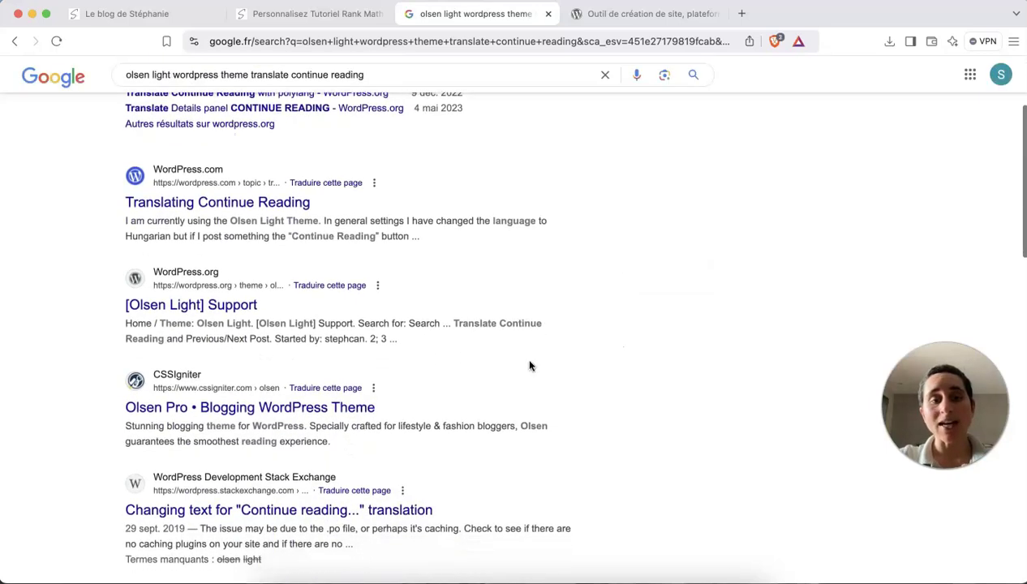
scroll(529, 366, up, 5)
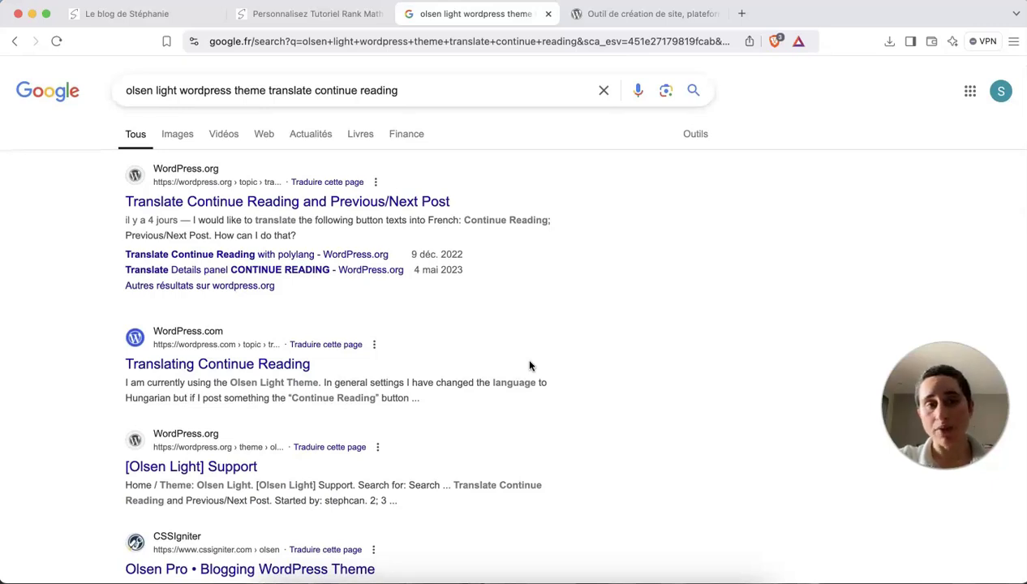
scroll(333, 317, down, 2)
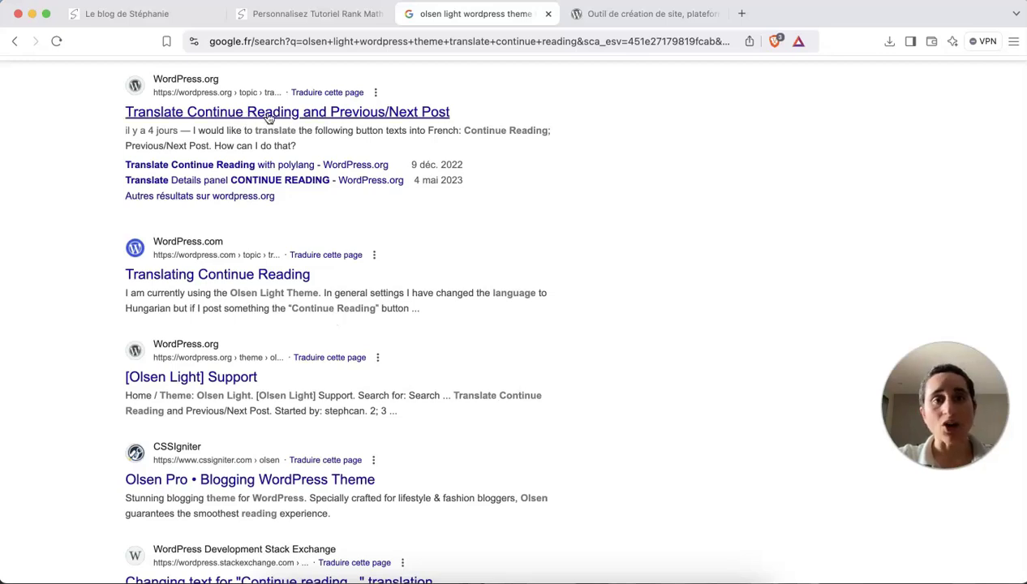
scroll(238, 134, up, 1)
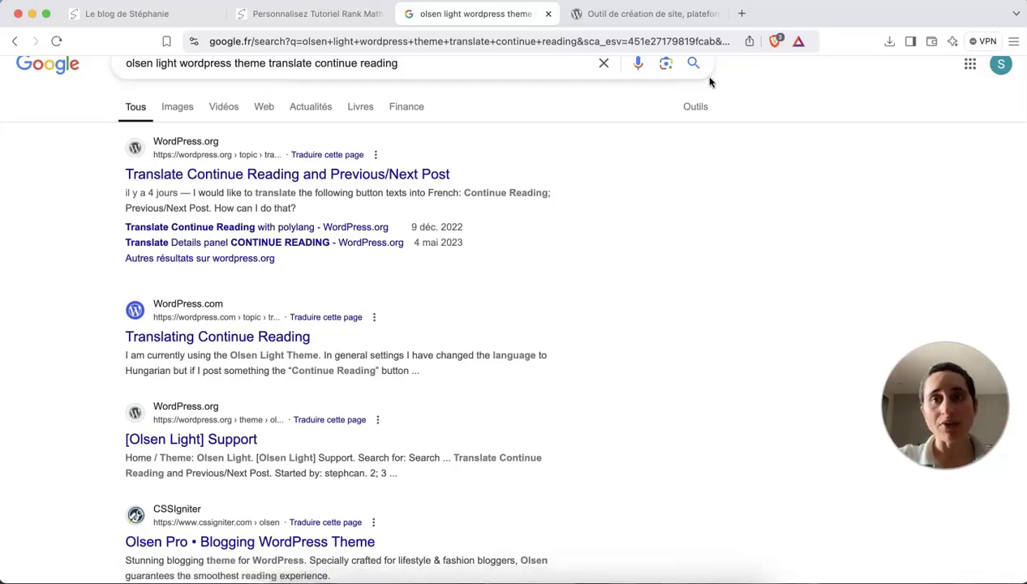
click(647, 14)
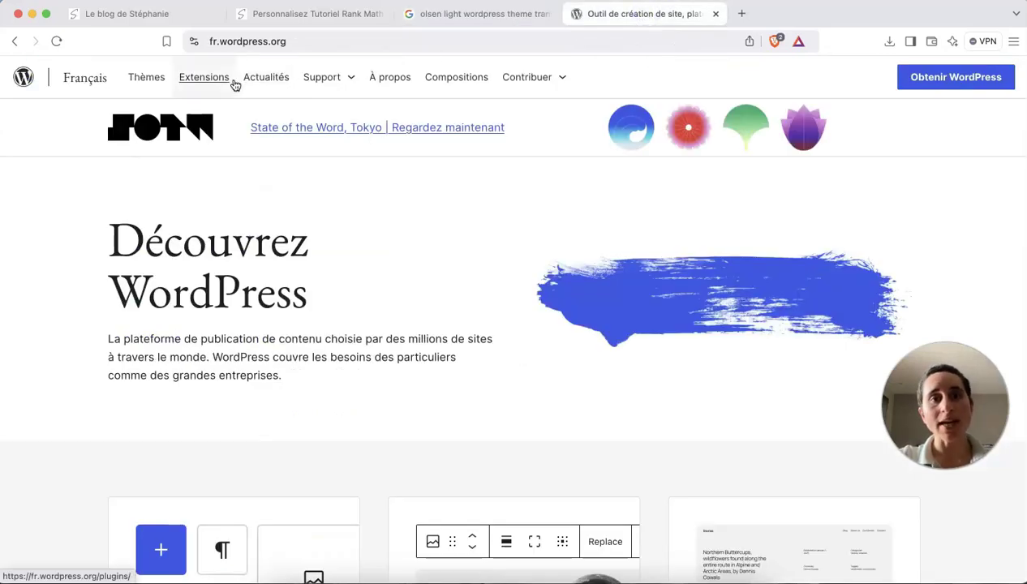
Return to the blog and go to its admin dashboard.
click(273, 21)
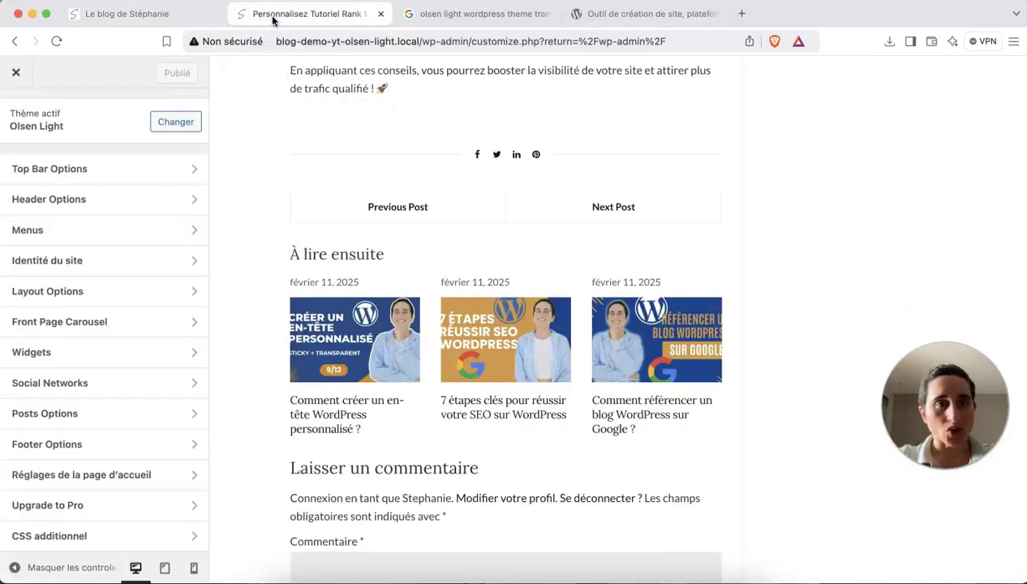
click(188, 16)
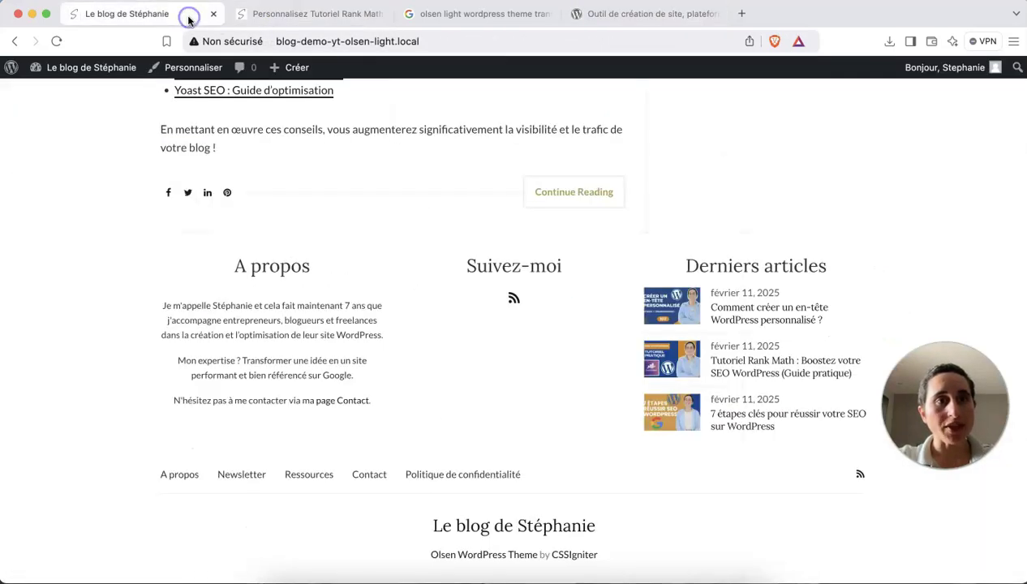
click(81, 73)
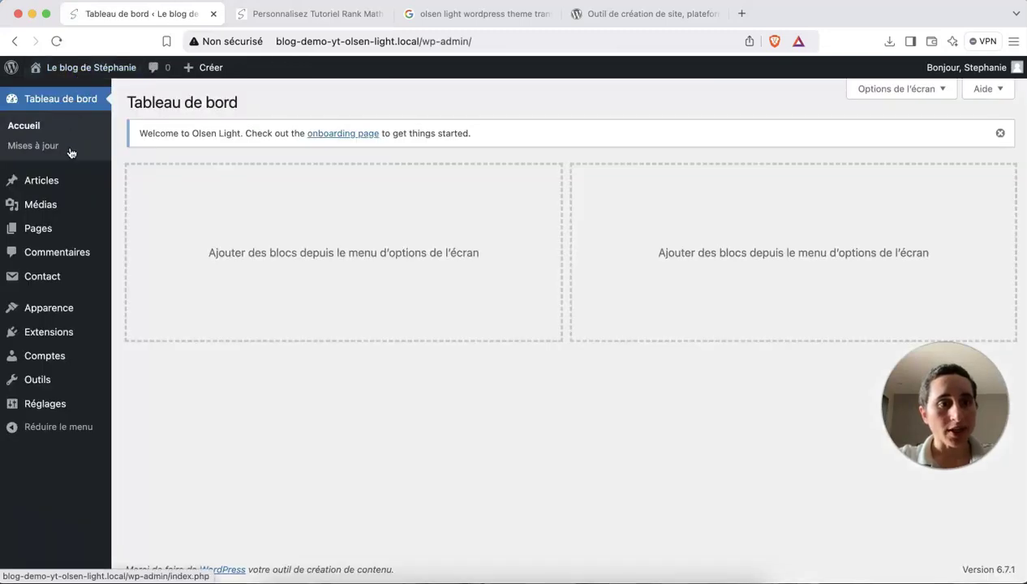
Open Apparence > About Olsen Light and show its Support links, starting with Theme Documentation.
mouse_move(55, 306)
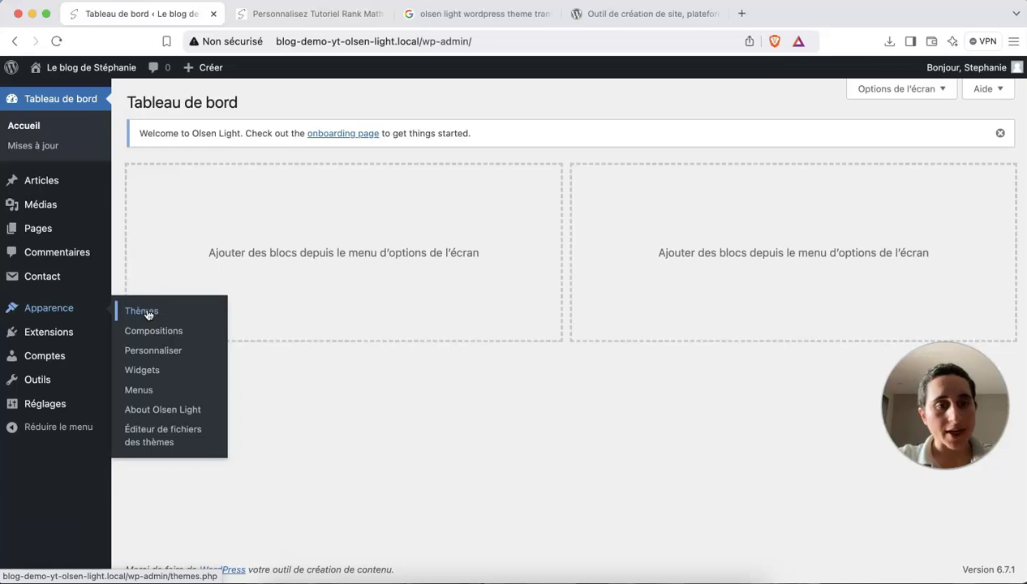
click(149, 413)
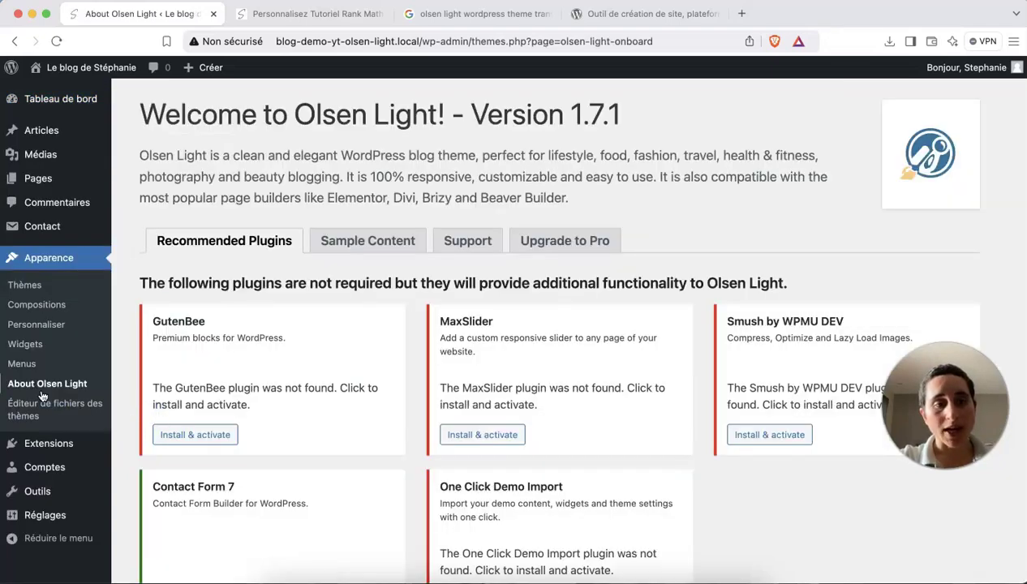
click(477, 251)
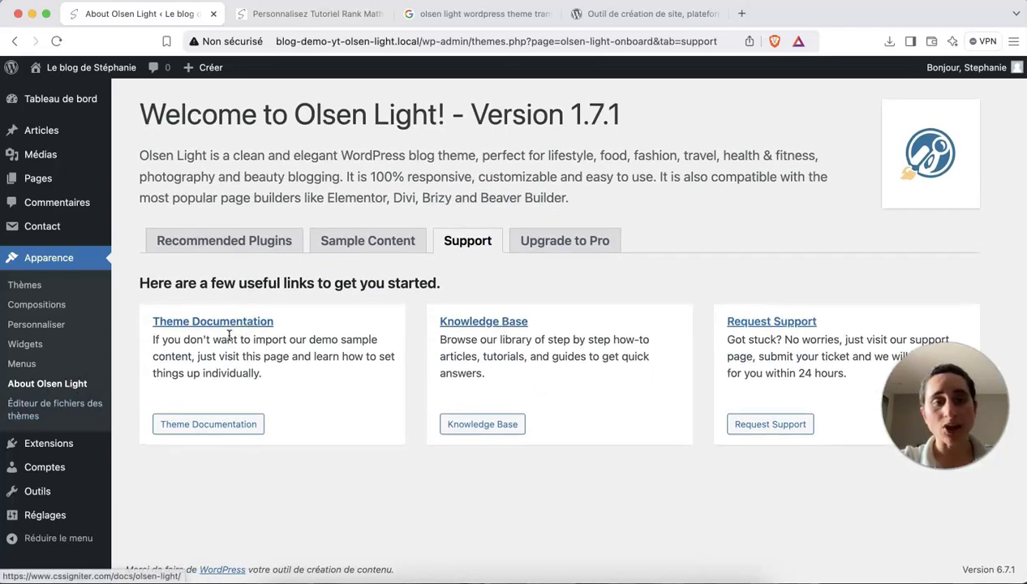
right_click(221, 319)
Open the Olsen Light Theme Documentation in a new tab, skim it, and come back.
click(236, 314)
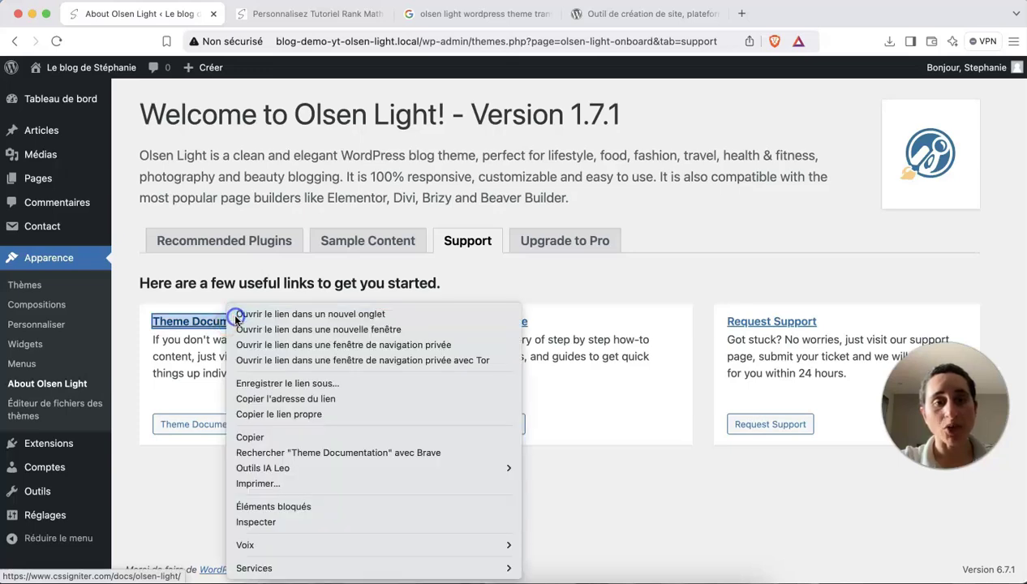
click(300, 19)
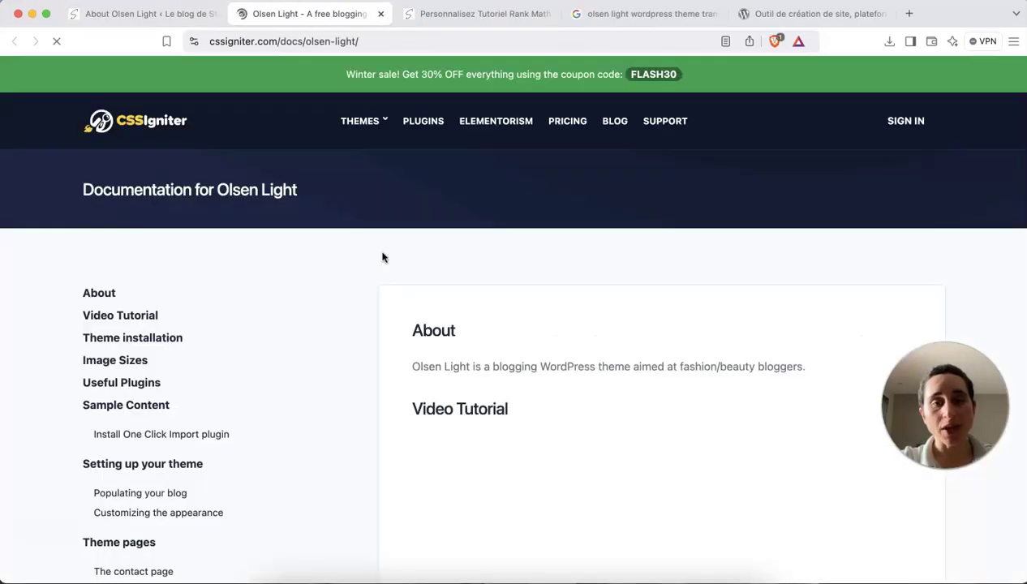
scroll(381, 256, down, 10)
scroll(382, 257, down, 5)
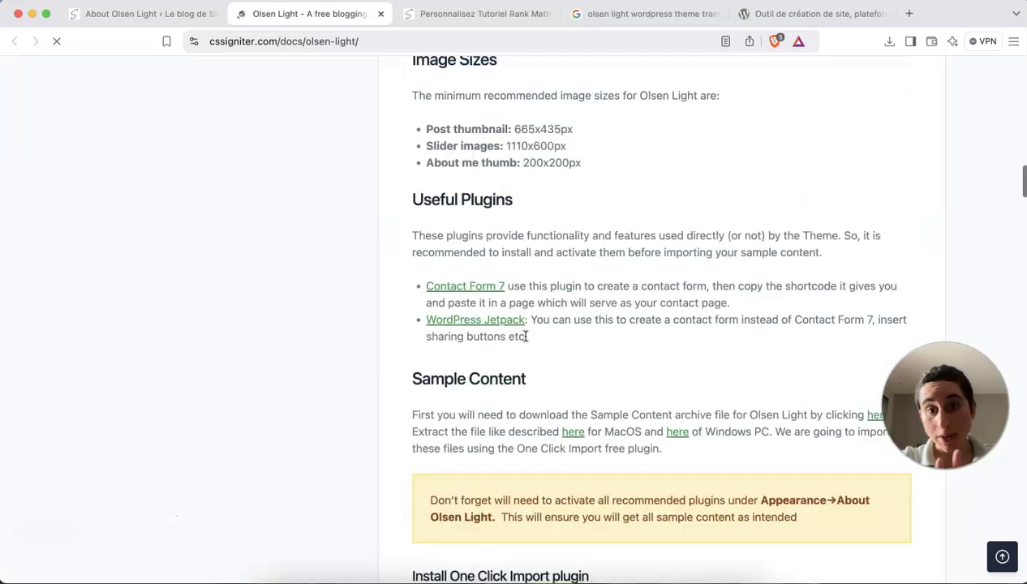
click(169, 17)
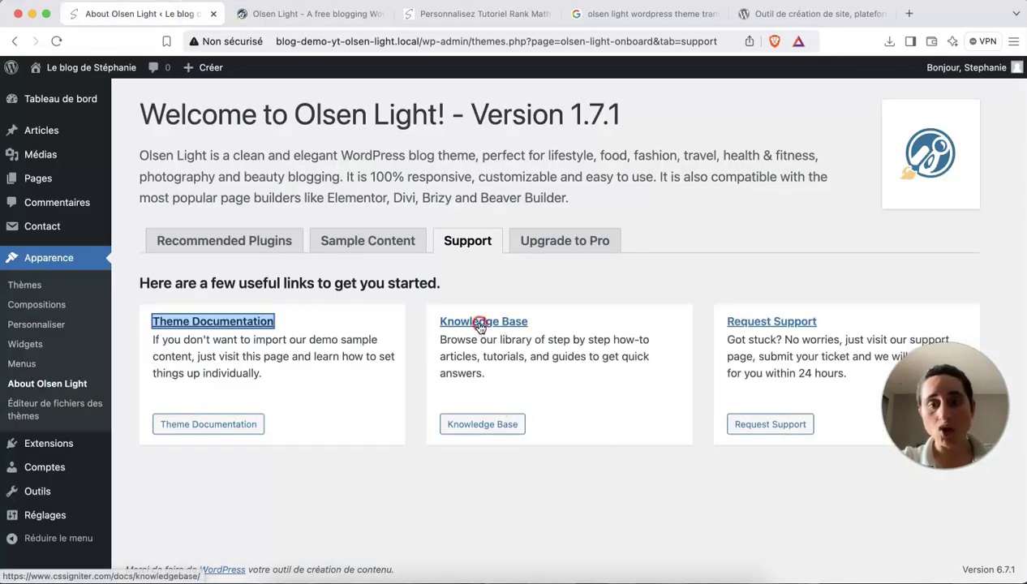
Open the CSSIgniter Knowledge Base in a new tab, browse it, and return to the welcome page.
right_click(480, 322)
click(491, 321)
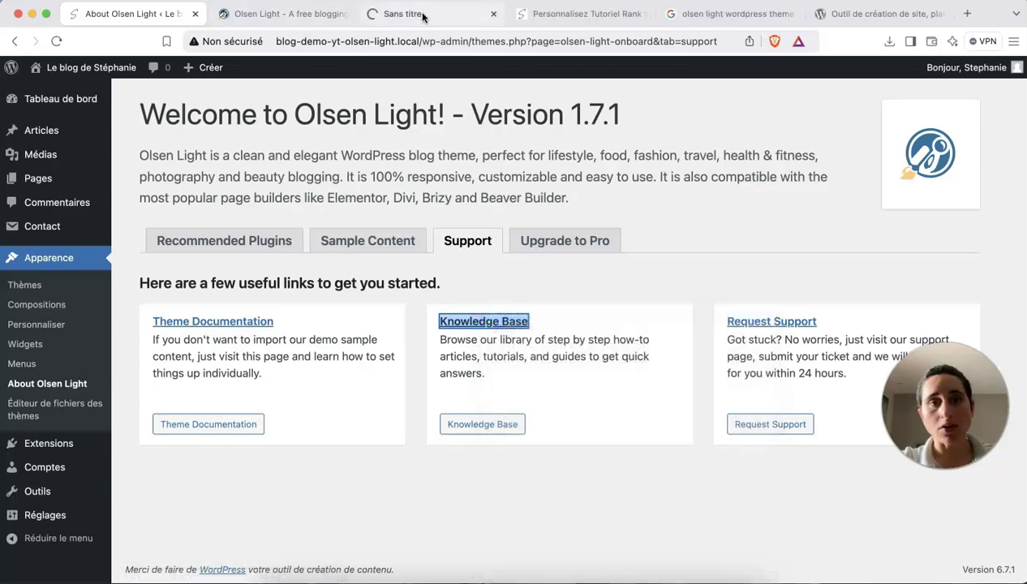
click(417, 14)
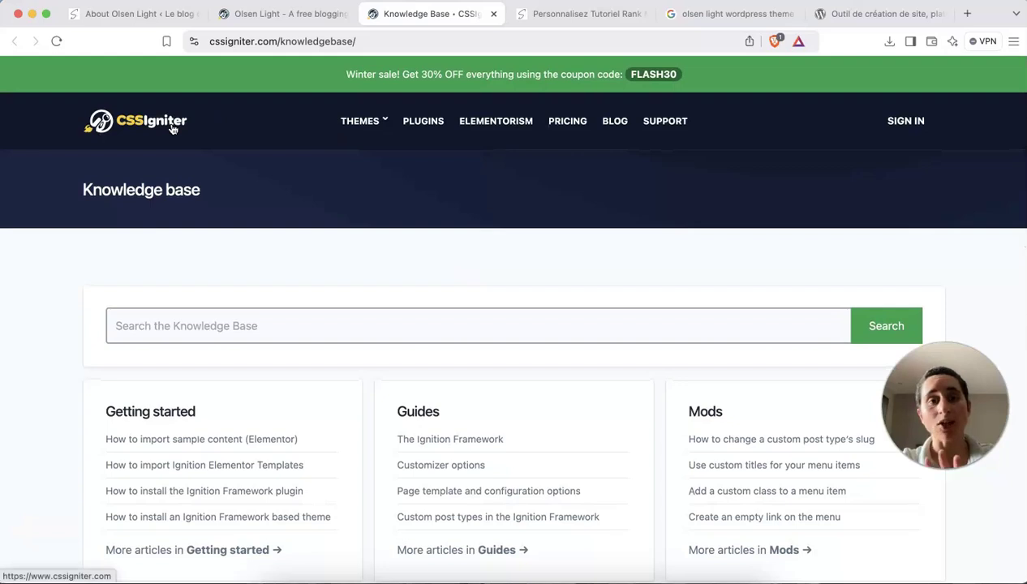
mouse_move(357, 124)
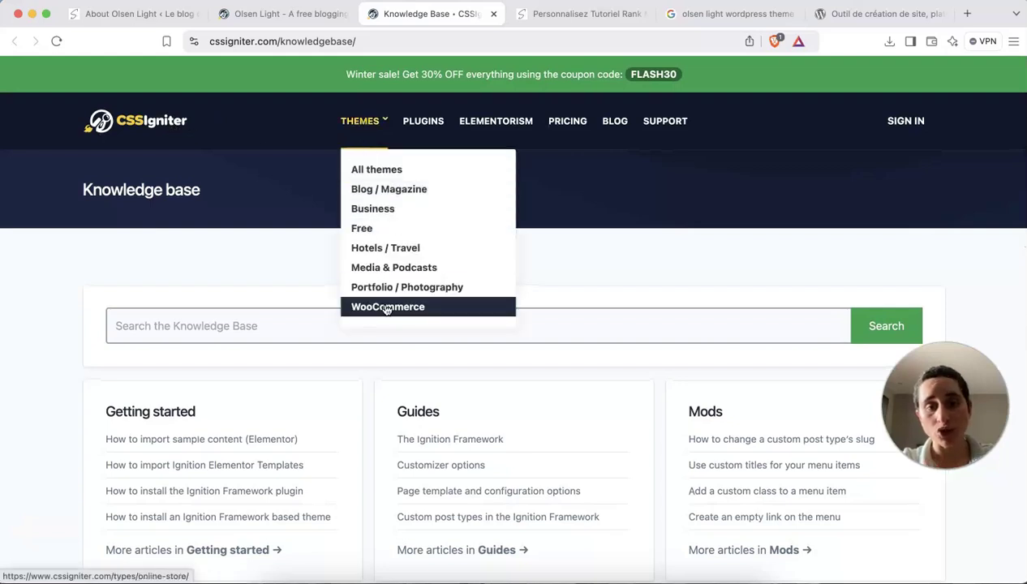
scroll(288, 380, down, 5)
scroll(289, 381, up, 2)
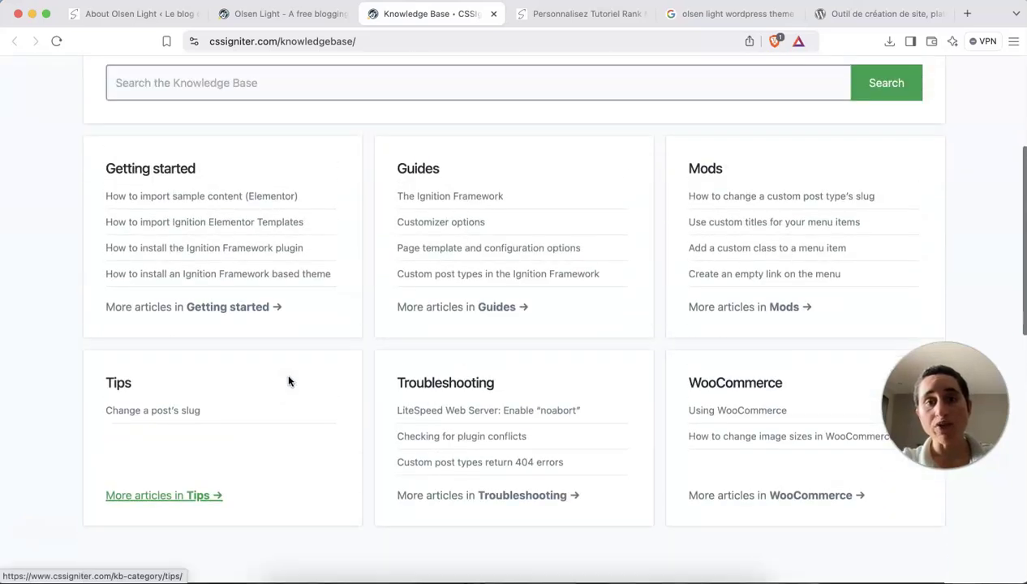
scroll(288, 381, up, 1)
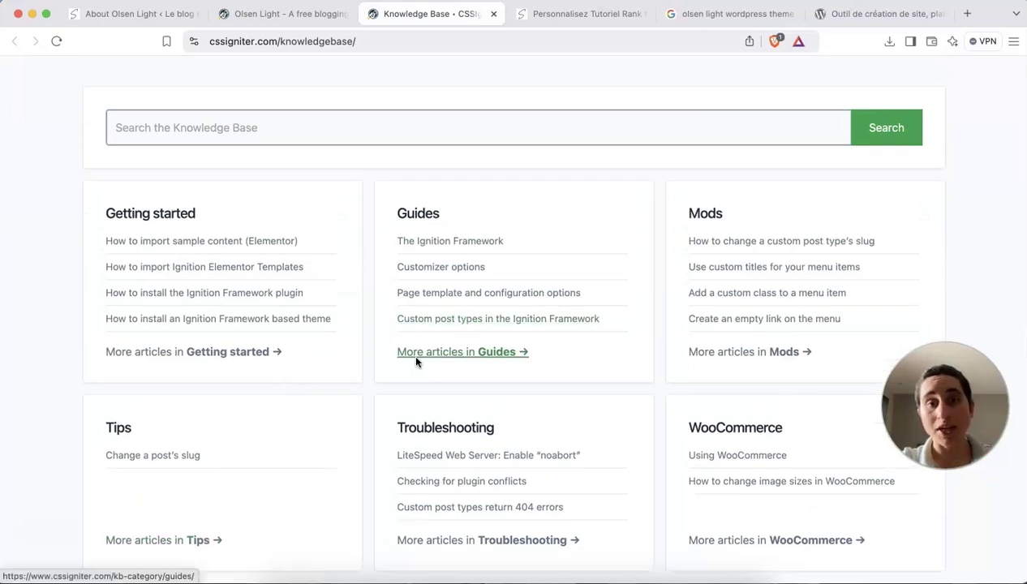
click(154, 17)
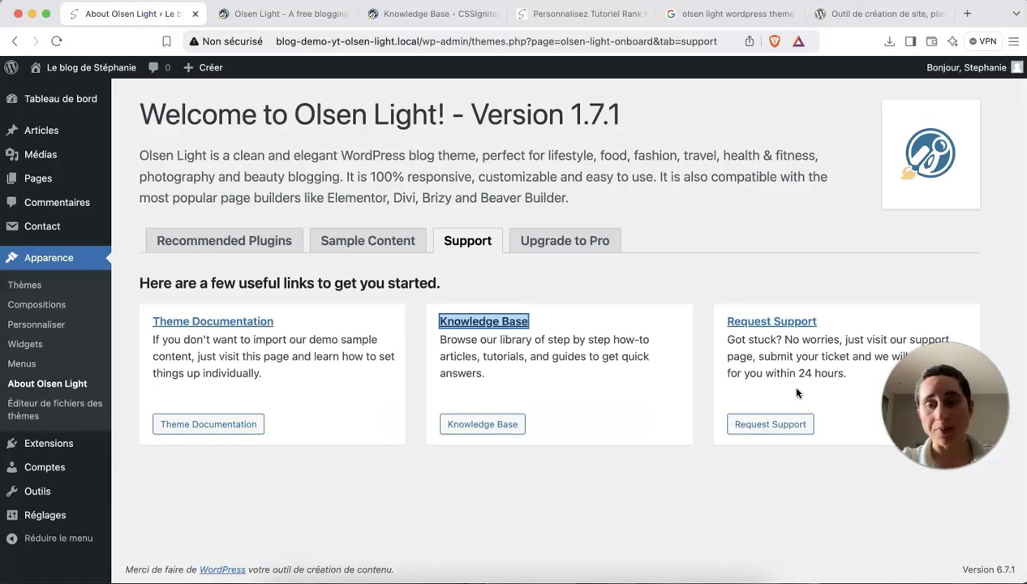
Open Request Support in a new tab and view the CSSIgniter board showing 'This board has no forums.'.
right_click(752, 324)
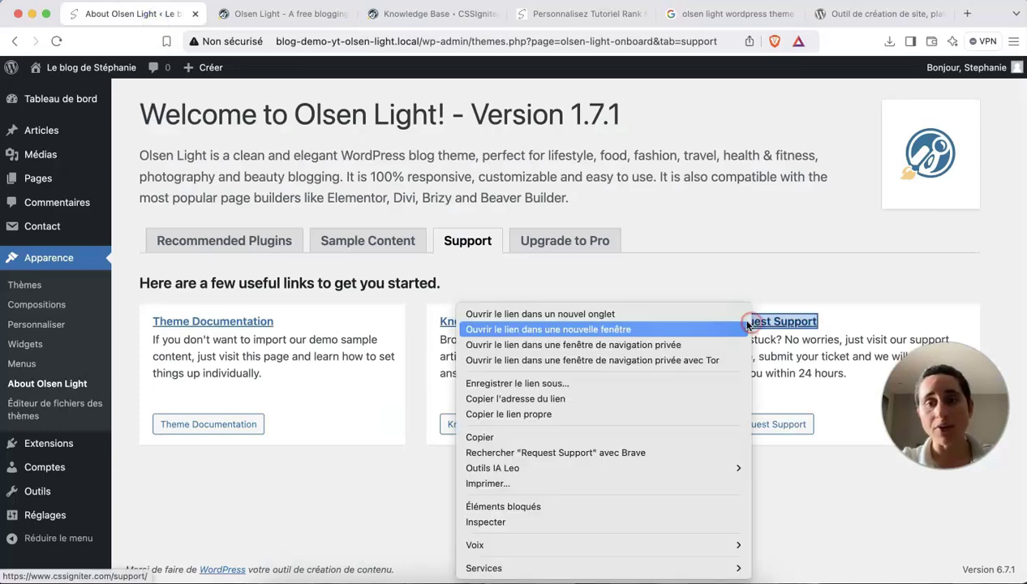
click(724, 313)
click(473, 20)
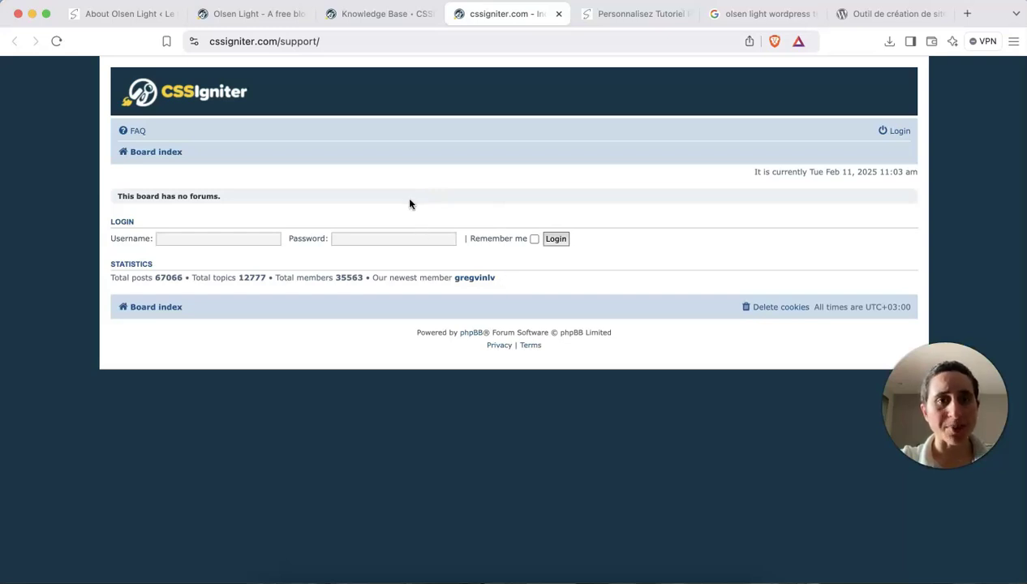
scroll(410, 202, down, 1)
scroll(410, 202, up, 1)
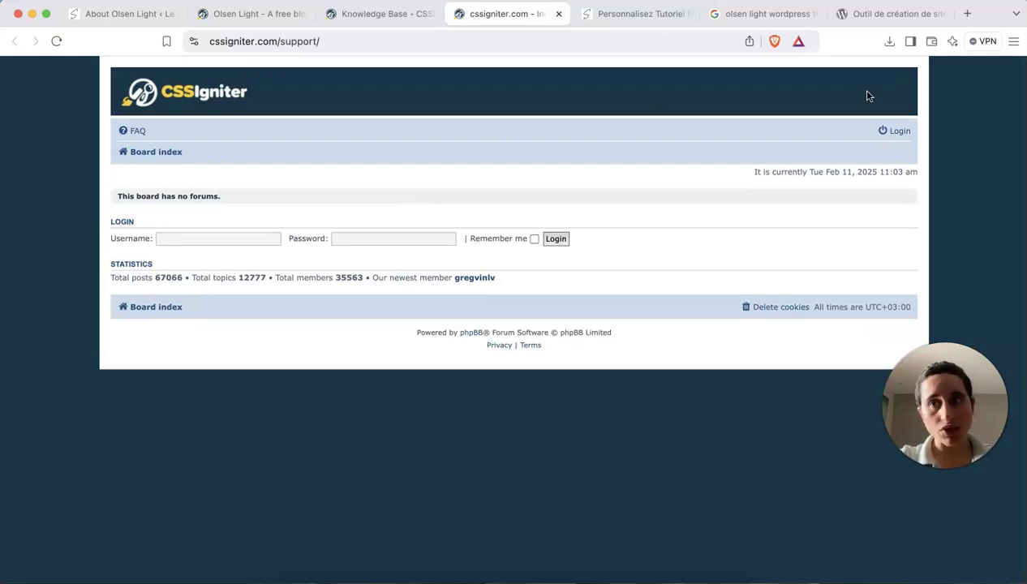
On fr.wordpress.org, search the Thèmes directory for 'olsen light' and open the Olsen Light theme page.
click(871, 14)
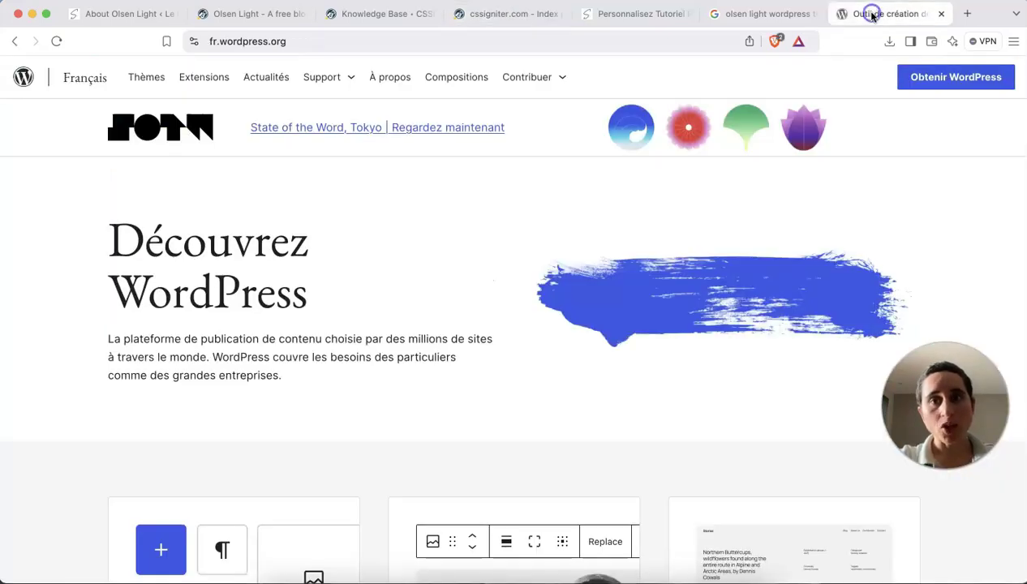
click(294, 39)
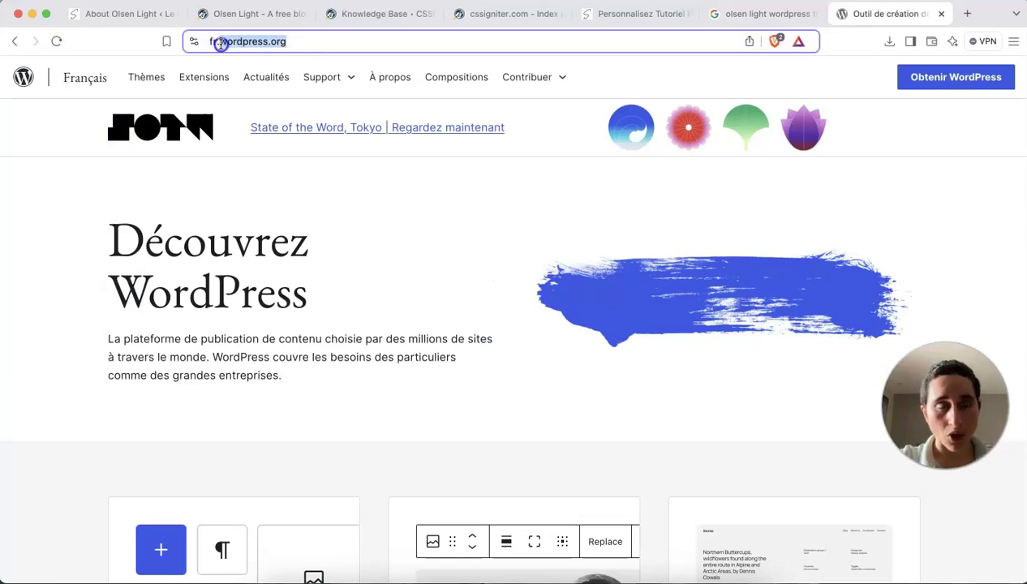
click(147, 79)
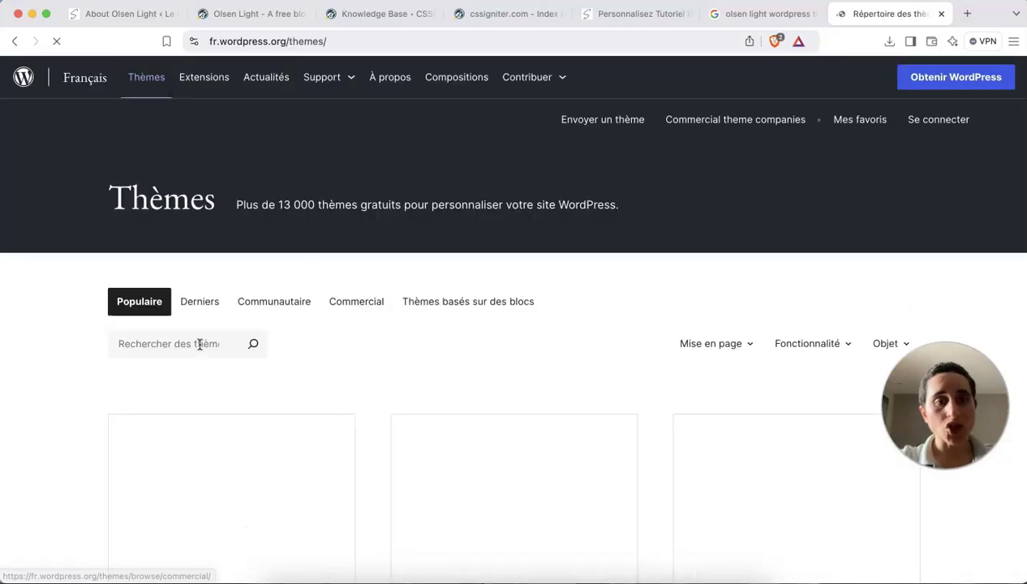
click(200, 344)
text(olsen light)
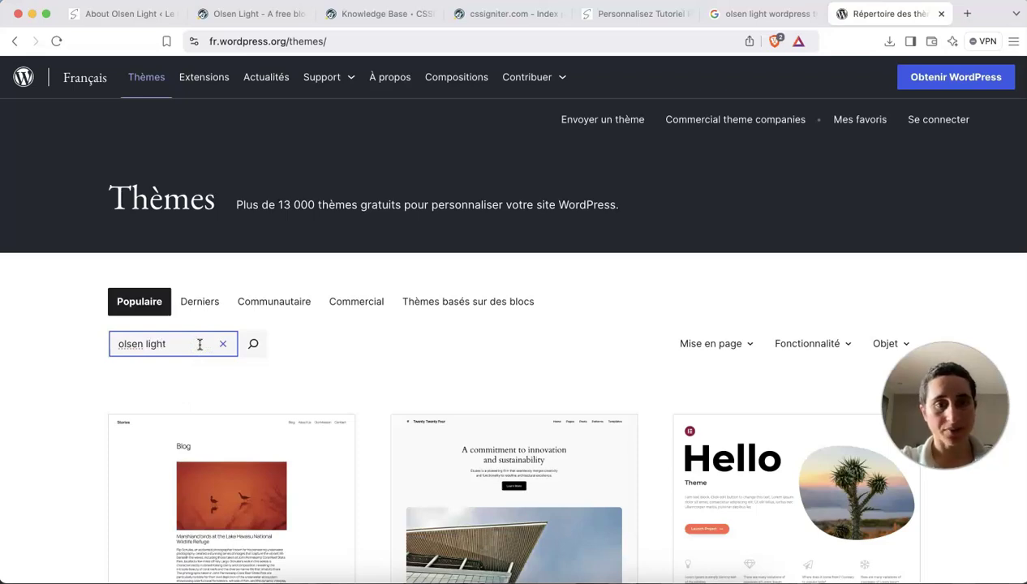
scroll(363, 335, down, 2)
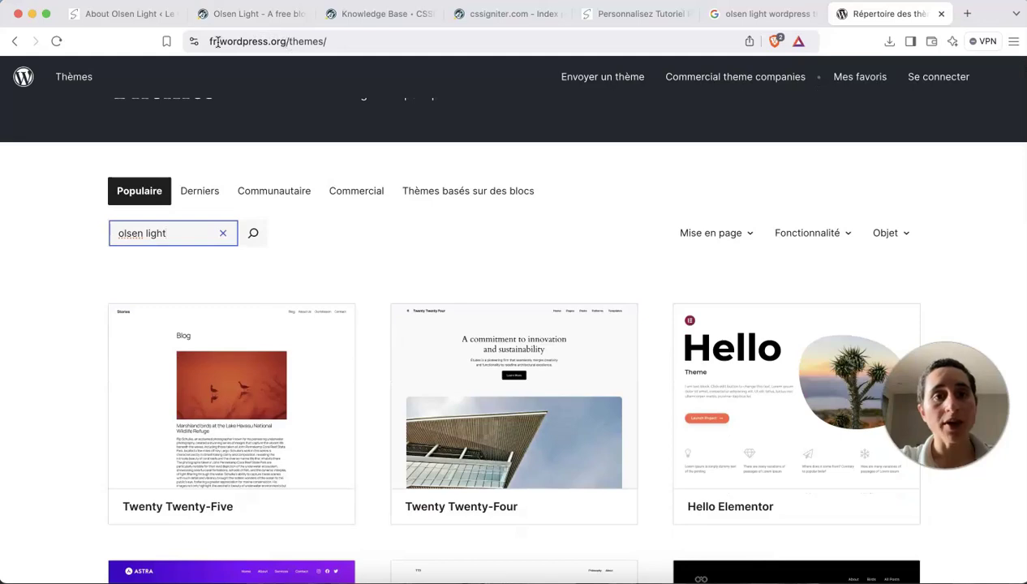
scroll(331, 169, down, 1)
click(333, 169)
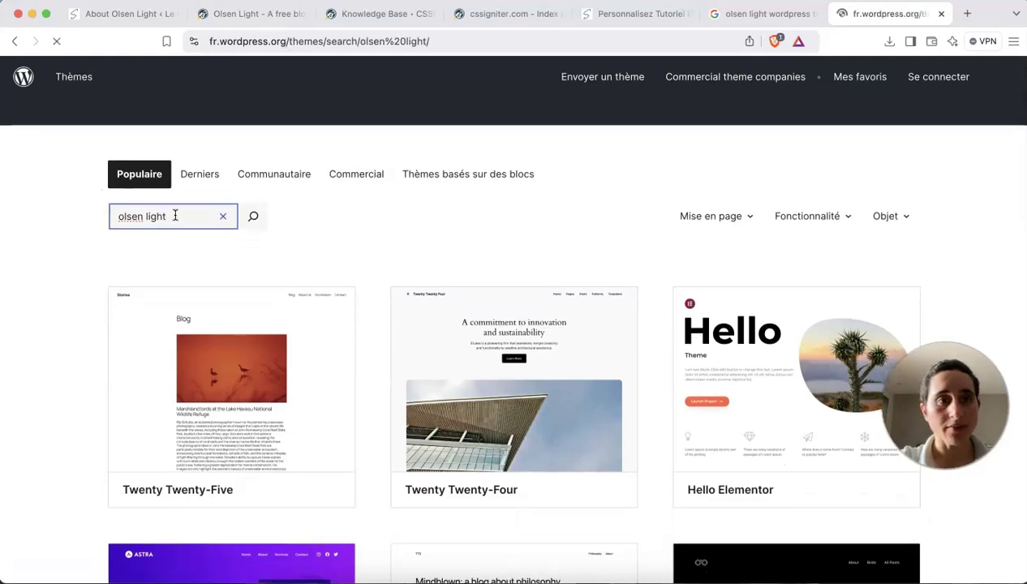
scroll(261, 318, down, 5)
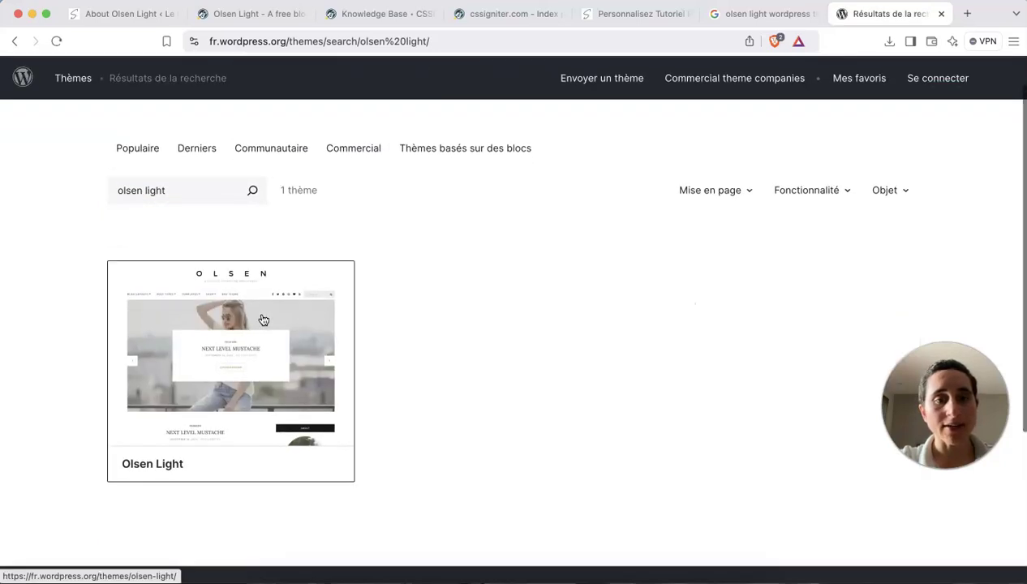
click(251, 211)
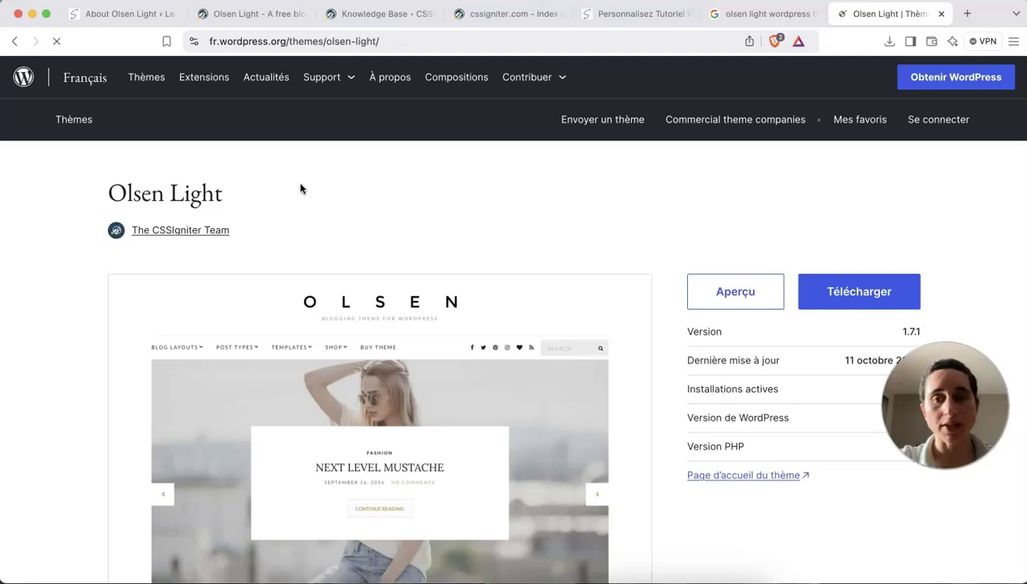
scroll(536, 297, down, 5)
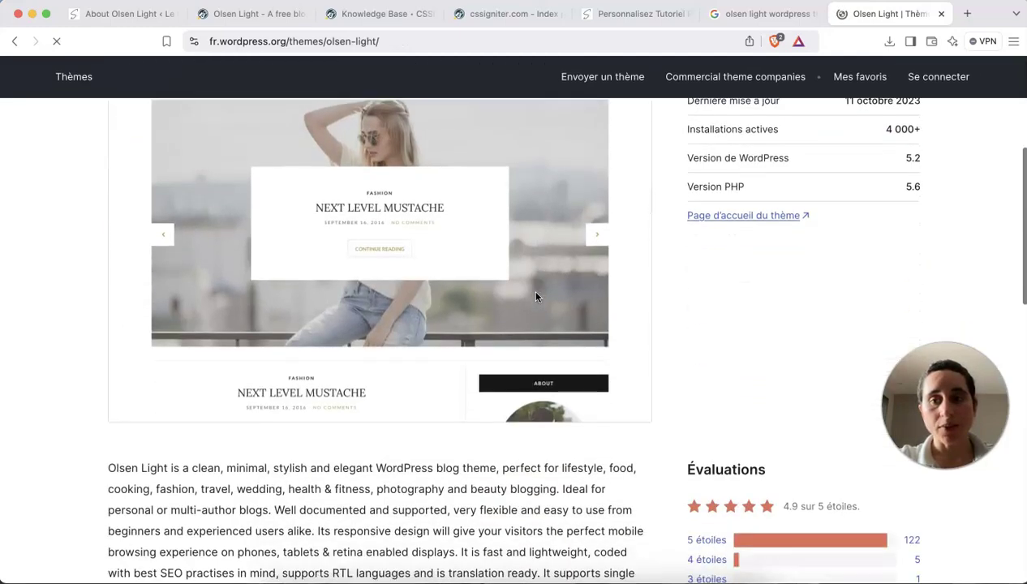
Open the theme's 'Voir le forum de support' link and scroll through the Olsen Light forum topics.
scroll(535, 297, down, 4)
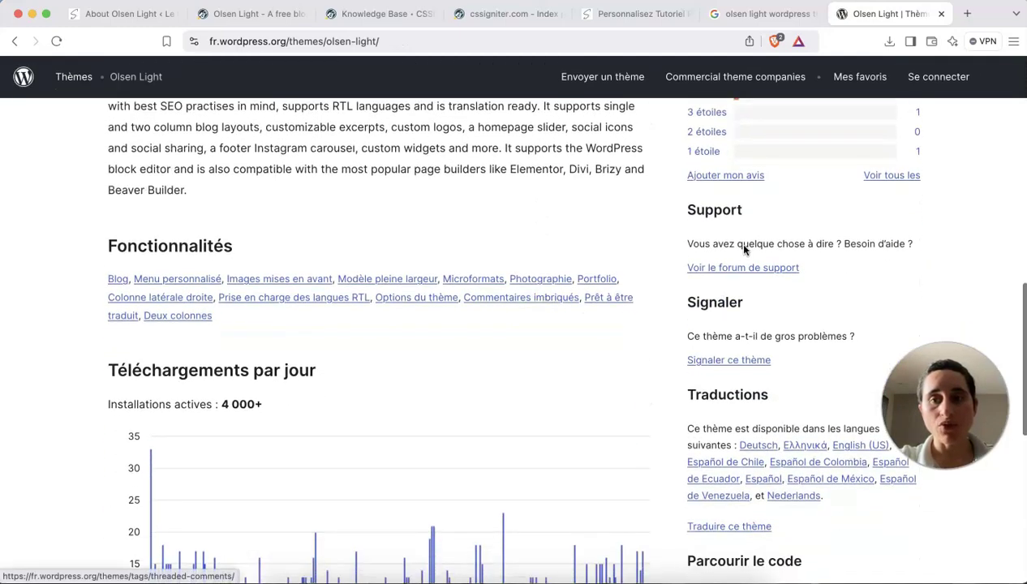
click(718, 269)
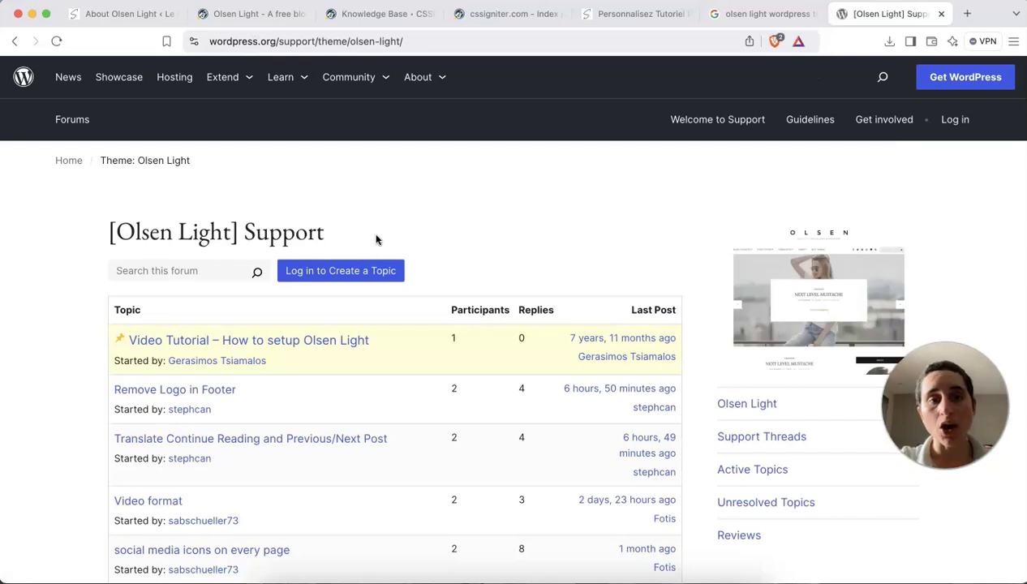
scroll(376, 239, down, 1)
scroll(330, 129, up, 1)
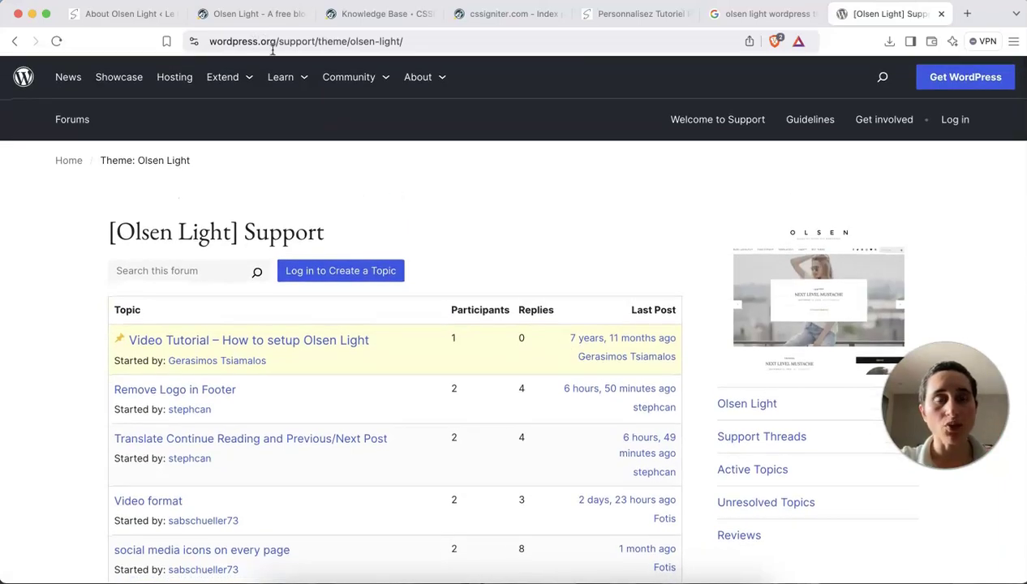
scroll(386, 209, down, 1)
scroll(390, 213, down, 1)
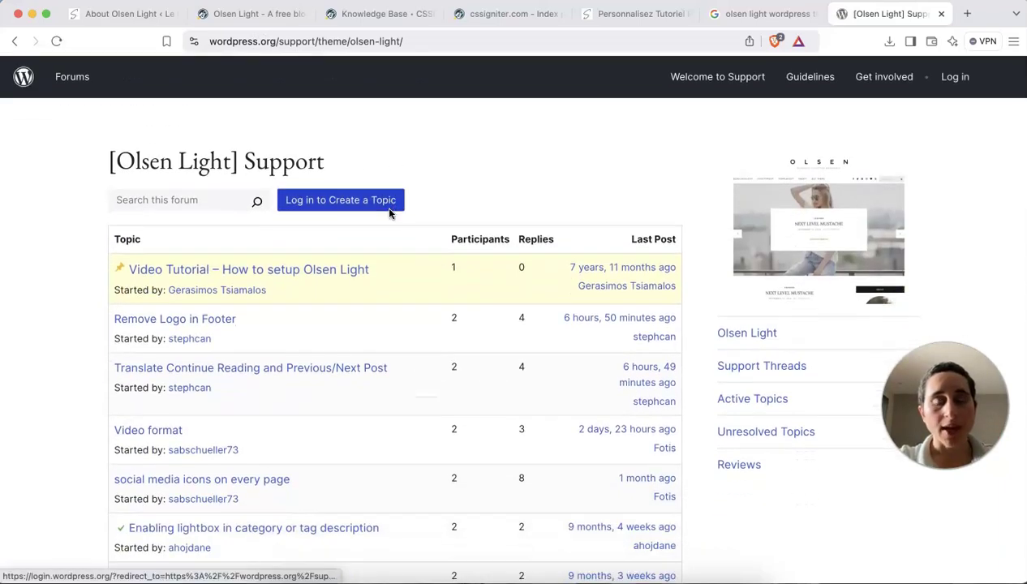
scroll(390, 212, down, 3)
scroll(230, 358, down, 10)
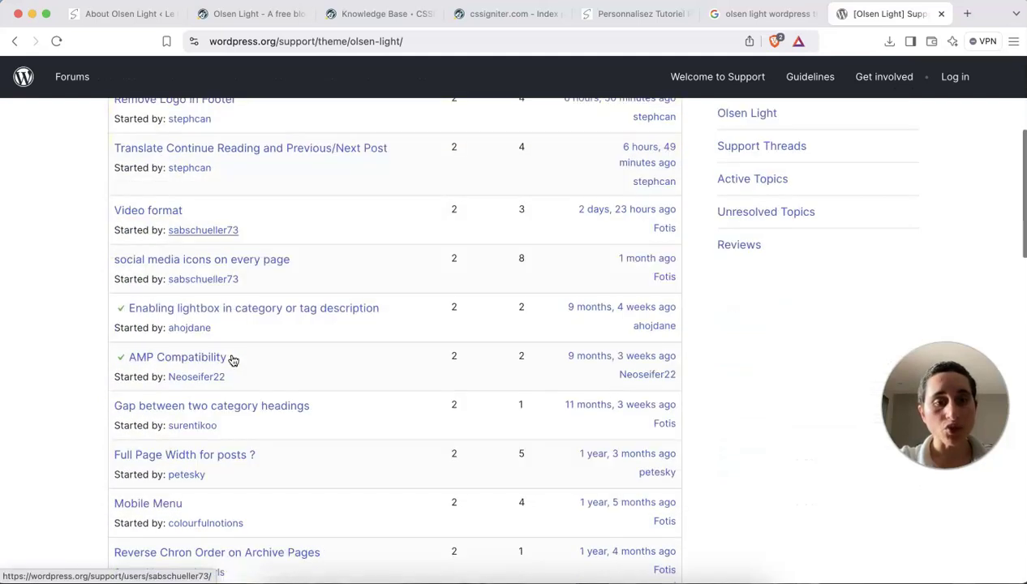
scroll(233, 361, up, 4)
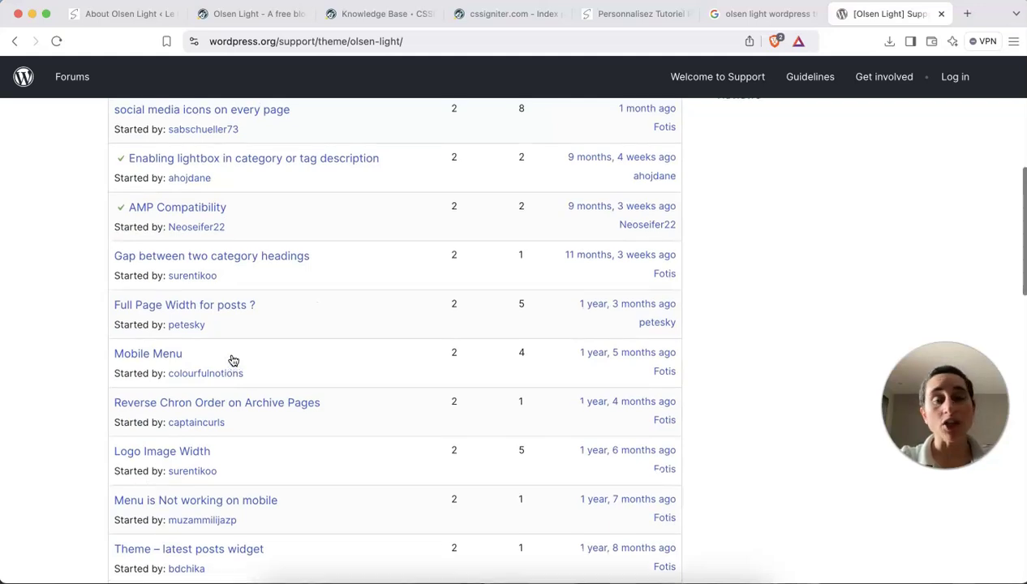
scroll(232, 360, up, 6)
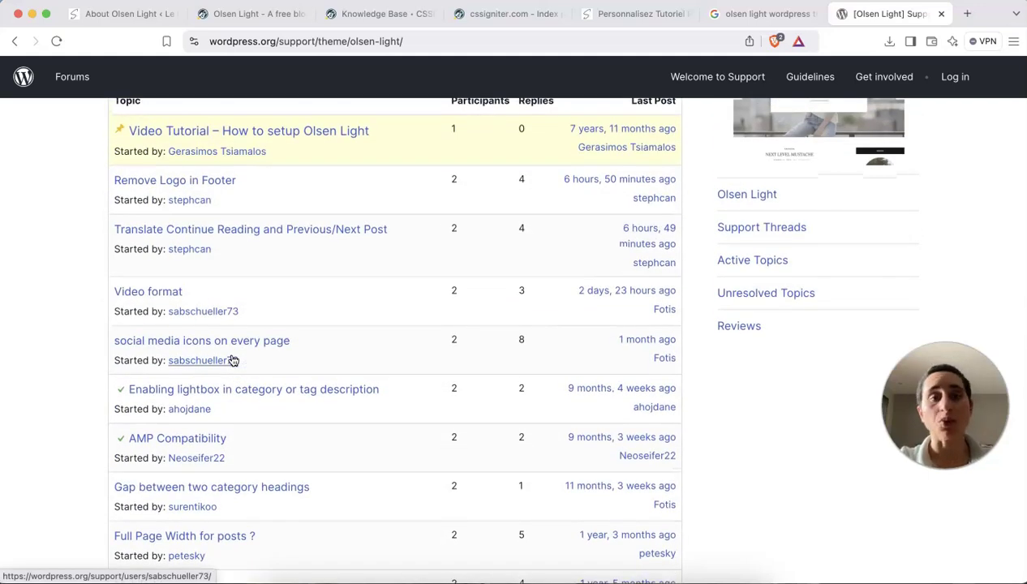
scroll(231, 360, up, 3)
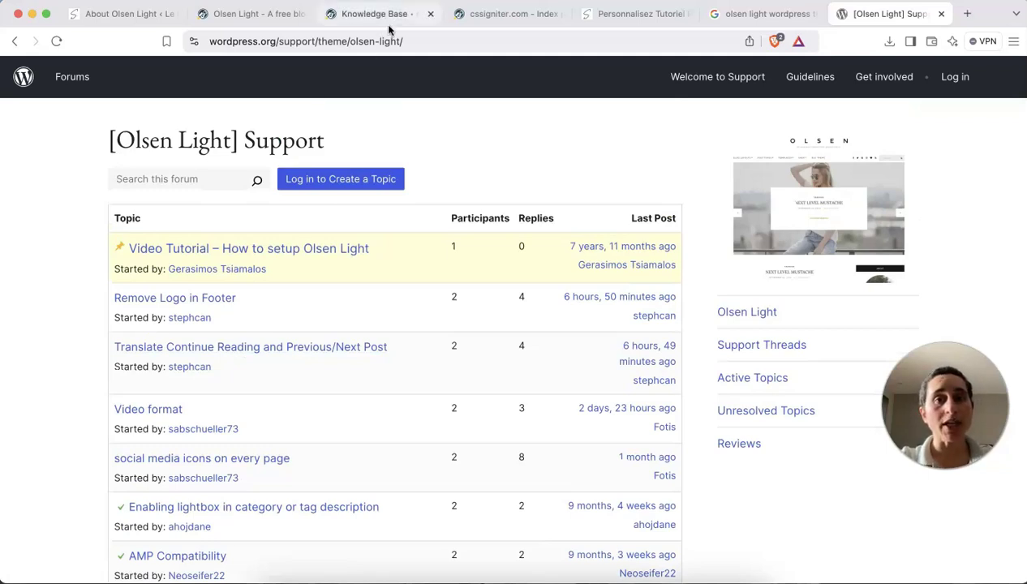
Compare briefly with the CSSIgniter support board, then return to the Olsen Light forum.
click(463, 17)
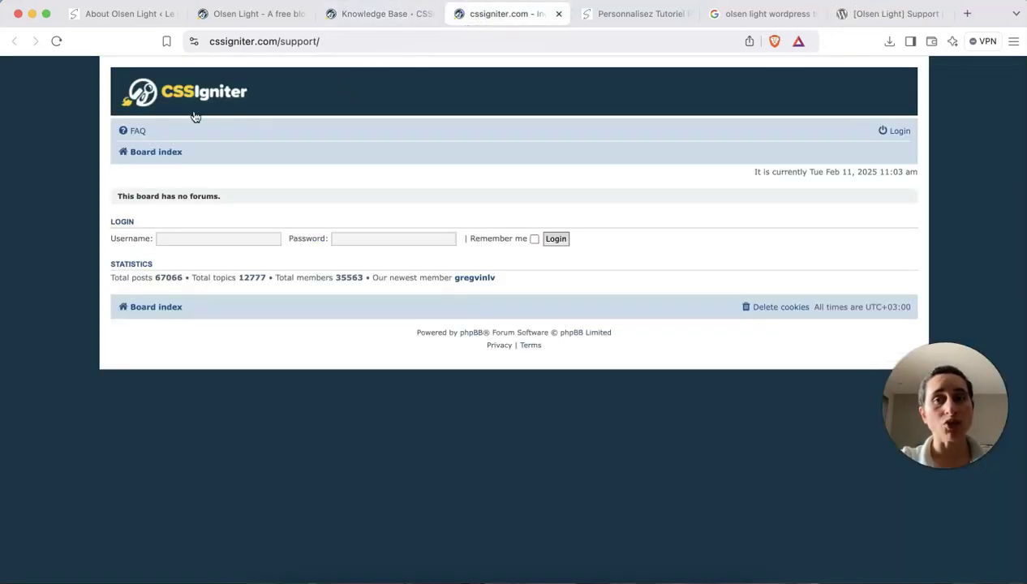
click(864, 16)
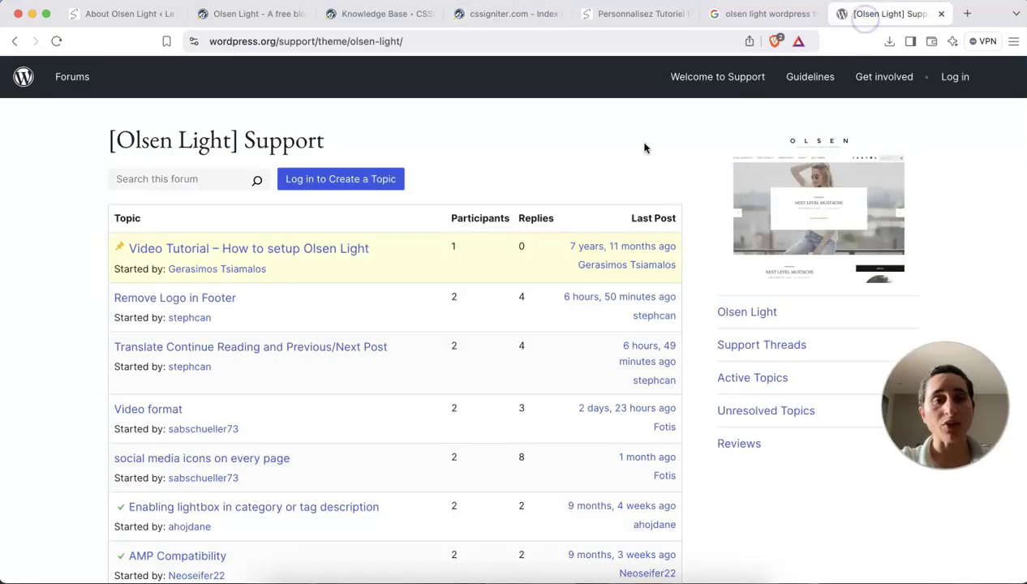
scroll(409, 314, down, 3)
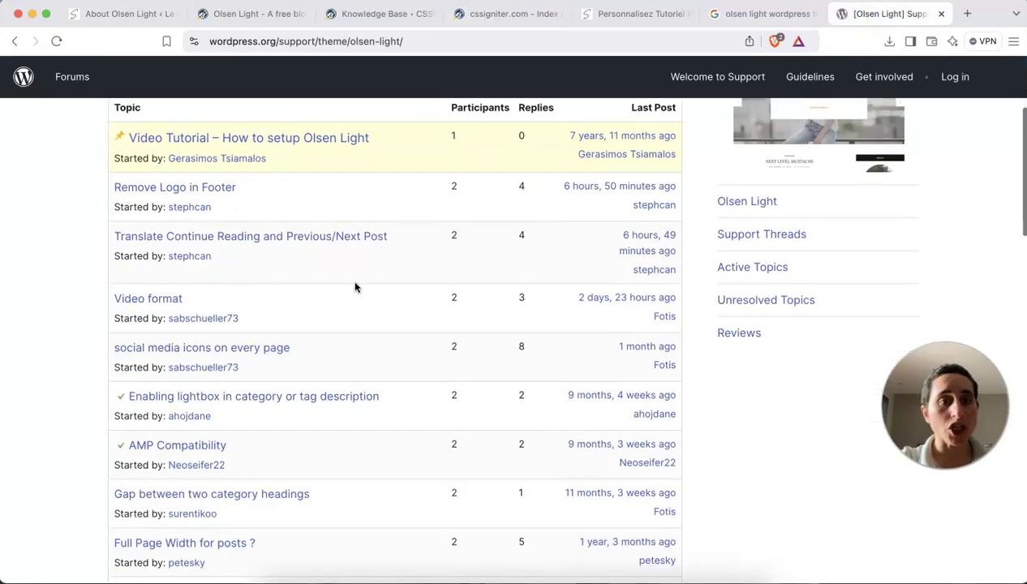
scroll(355, 286, up, 5)
Search the Olsen Light support forum for 'continue reading' and scroll through the matching topics.
click(206, 271)
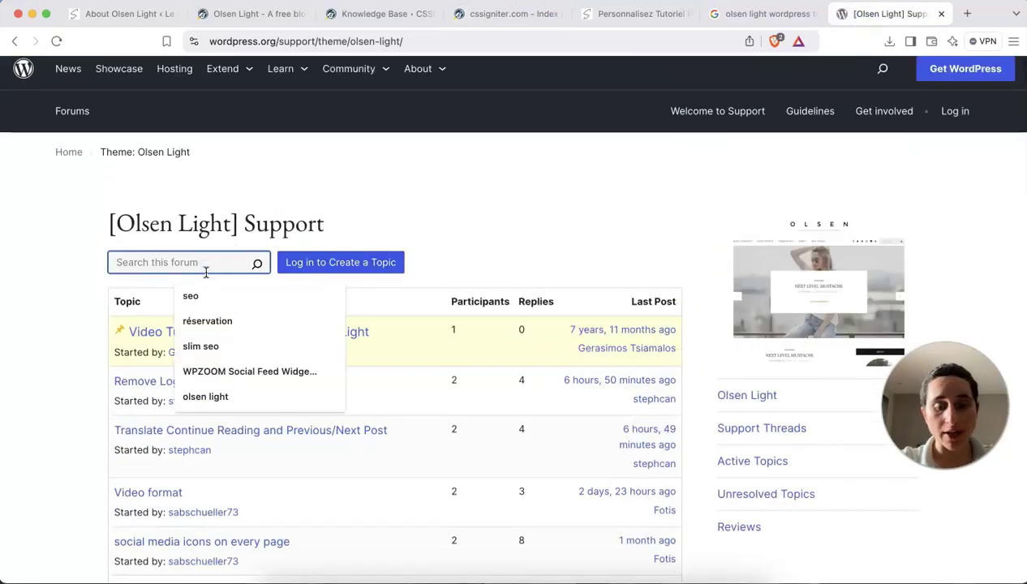
text(continue reading)
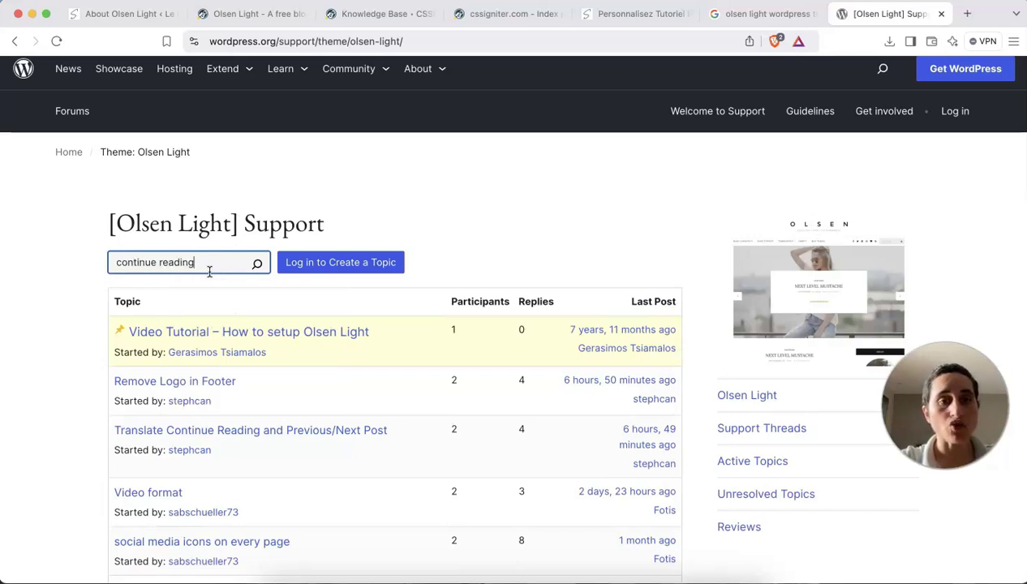
click(255, 263)
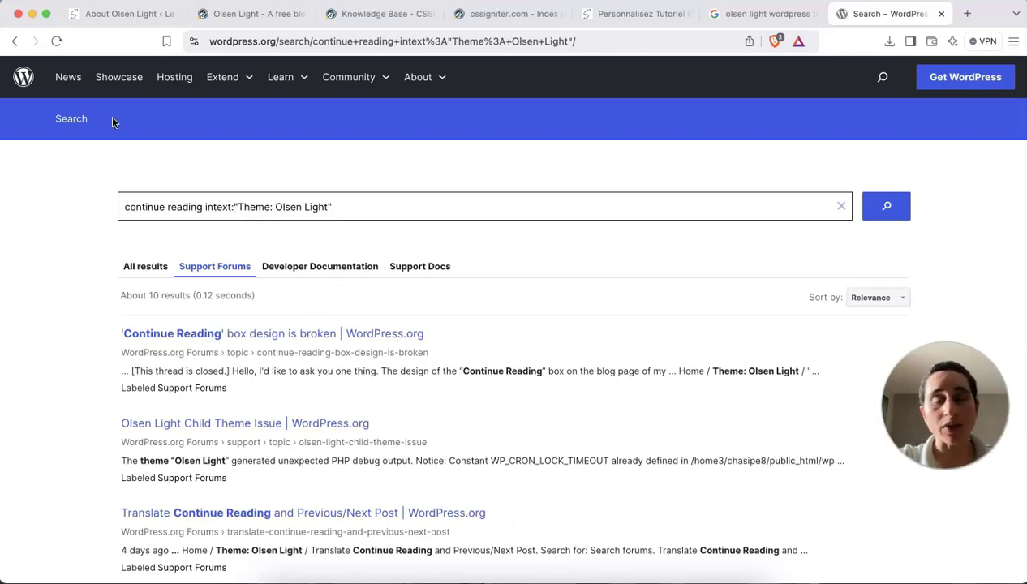
click(15, 41)
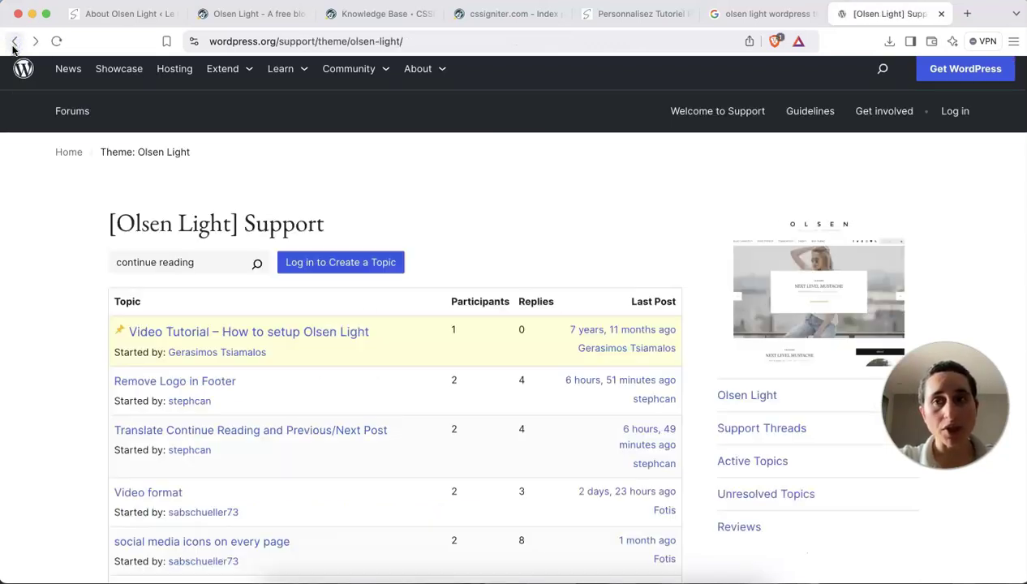
scroll(419, 177, up, 1)
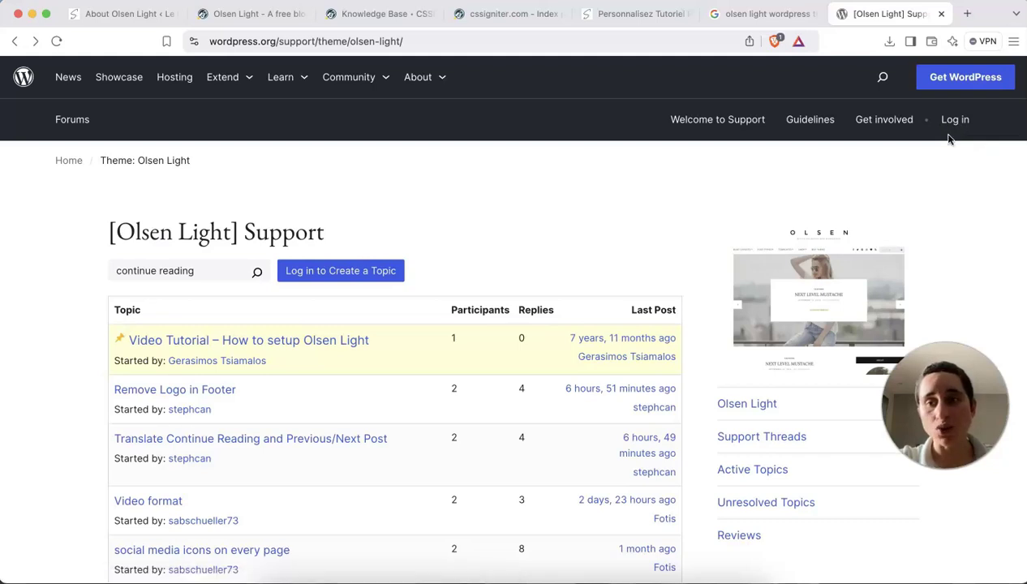
scroll(947, 140, down, 1)
scroll(935, 156, up, 1)
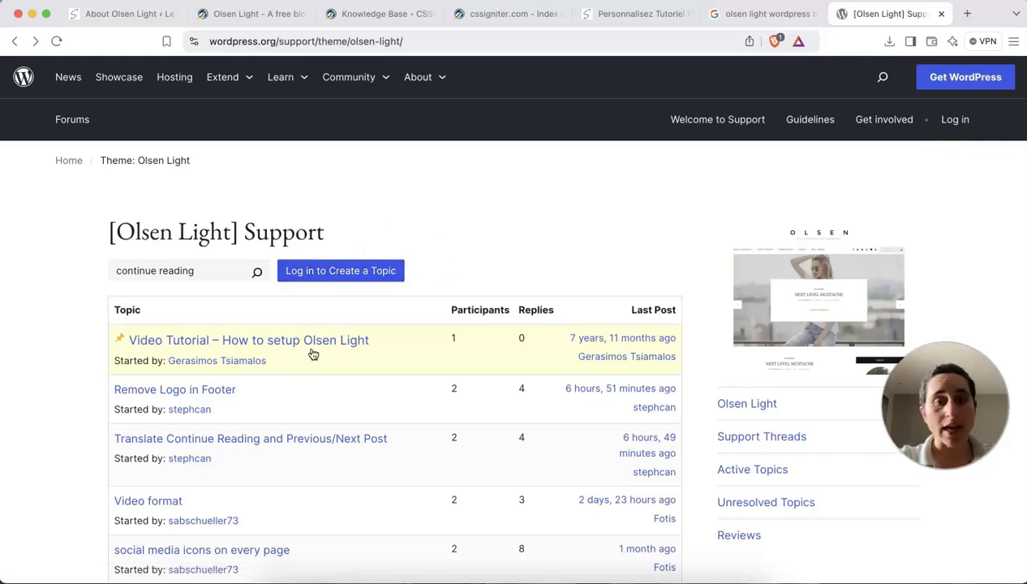
scroll(312, 355, down, 1)
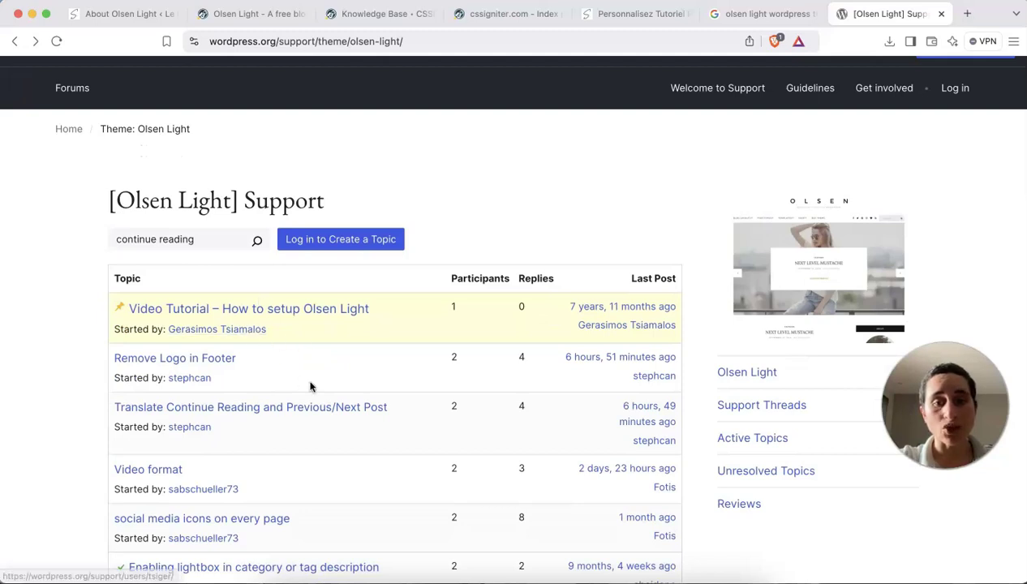
scroll(309, 388, down, 2)
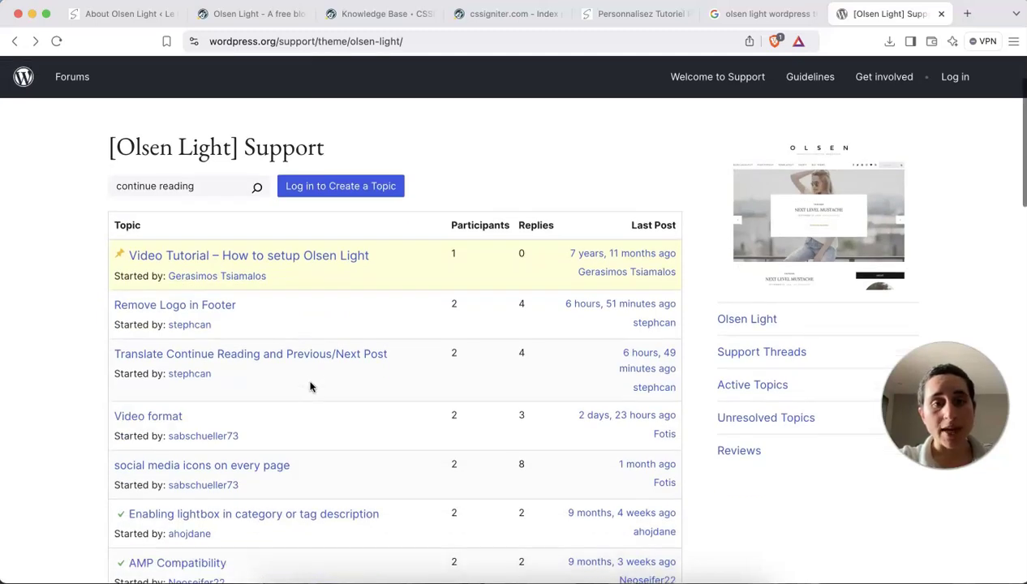
Open the 'Translate Continue Reading and Previous/Next Post' thread and highlight both strings in the question.
click(215, 354)
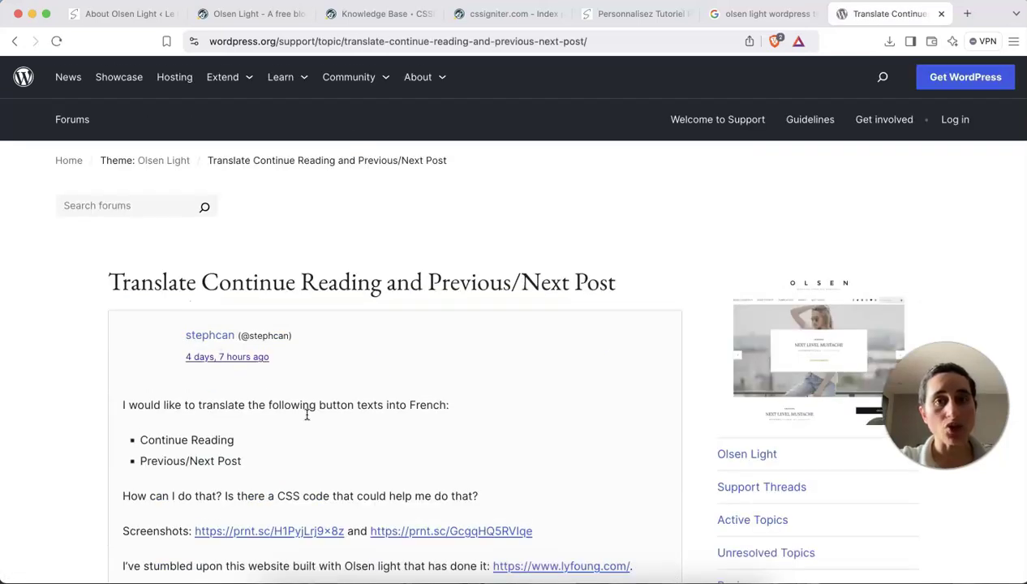
scroll(307, 414, down, 3)
click(762, 14)
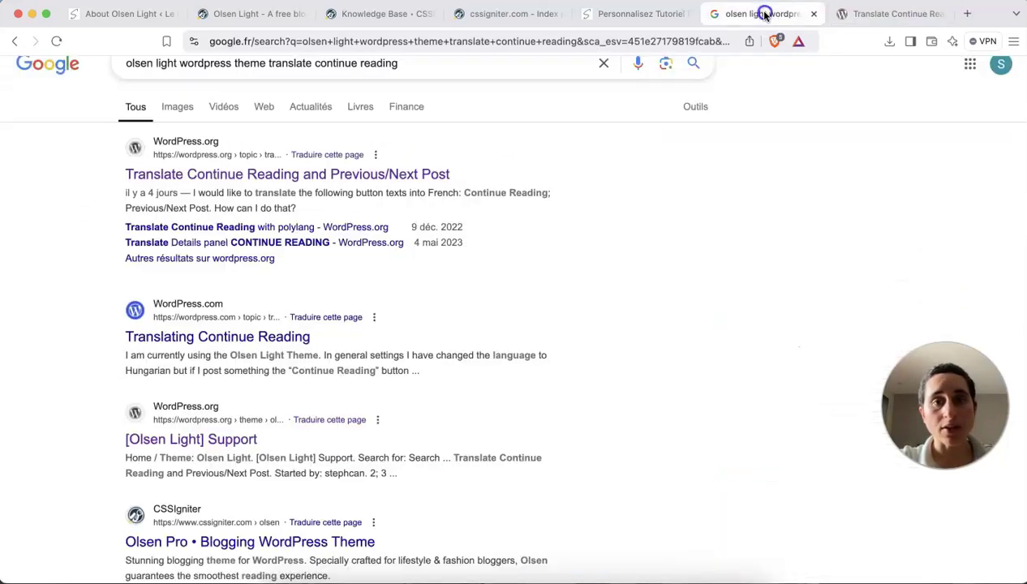
click(881, 14)
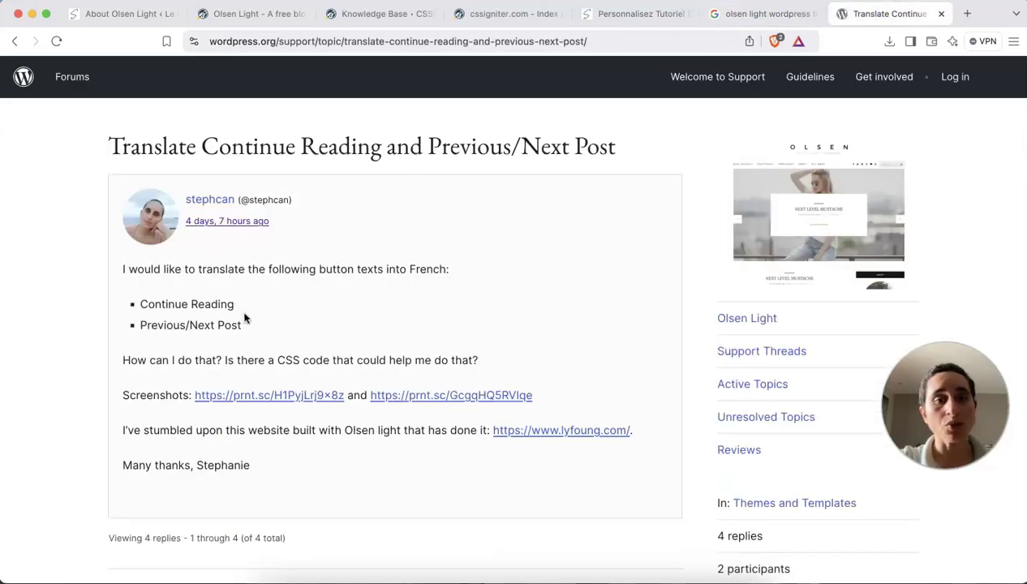
scroll(244, 319, down, 1)
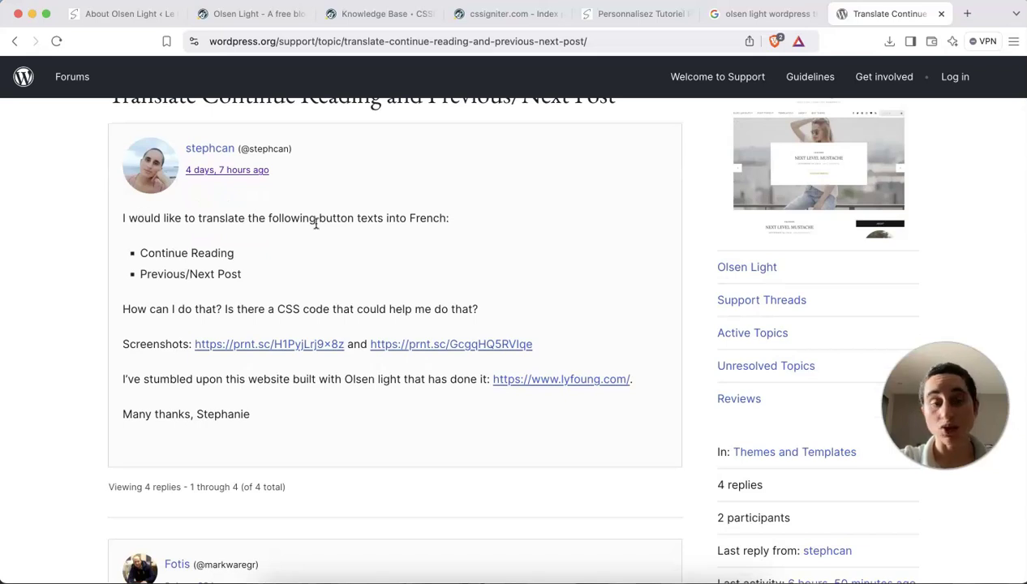
drag(239, 254, 135, 255)
drag(255, 274, 142, 273)
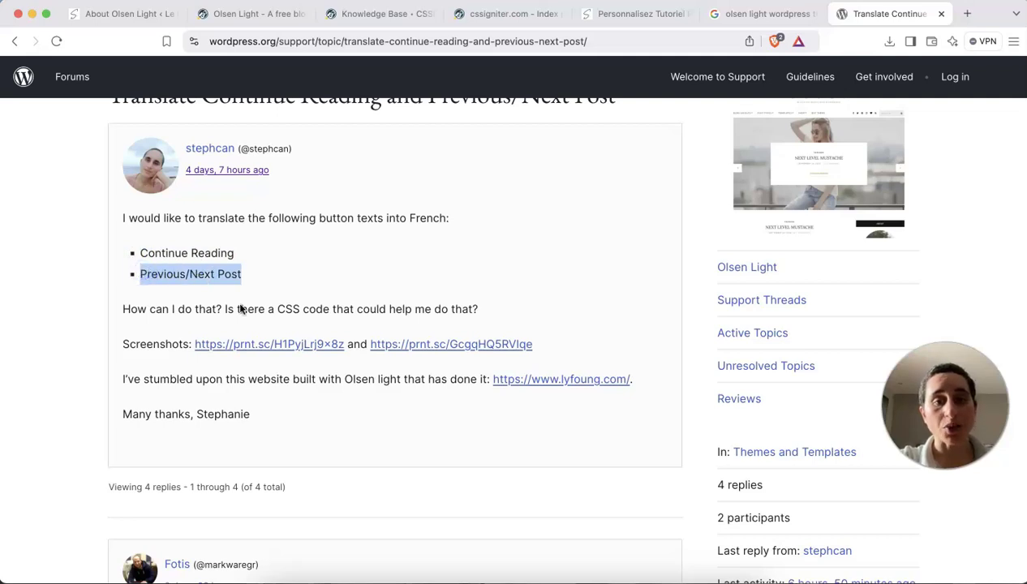
Open the reply's CSSIgniter theme-strings article link in a new tab.
scroll(240, 306, down, 1)
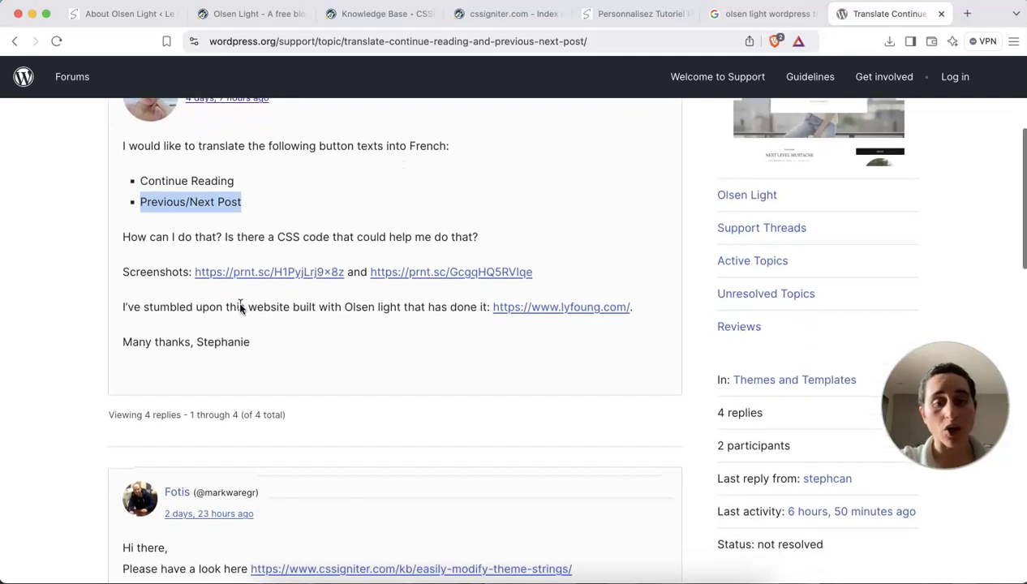
scroll(240, 307, down, 5)
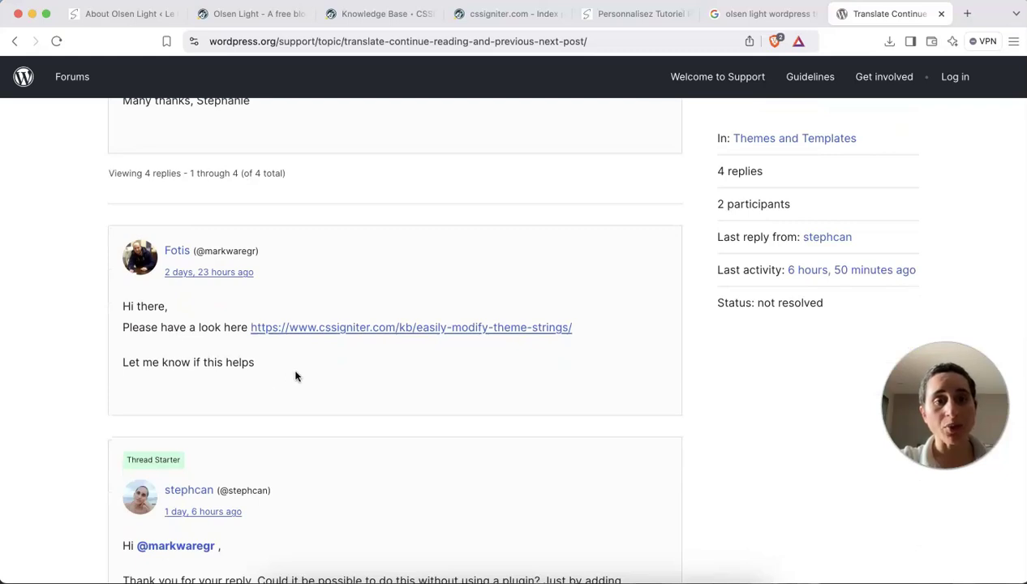
right_click(303, 328)
click(316, 328)
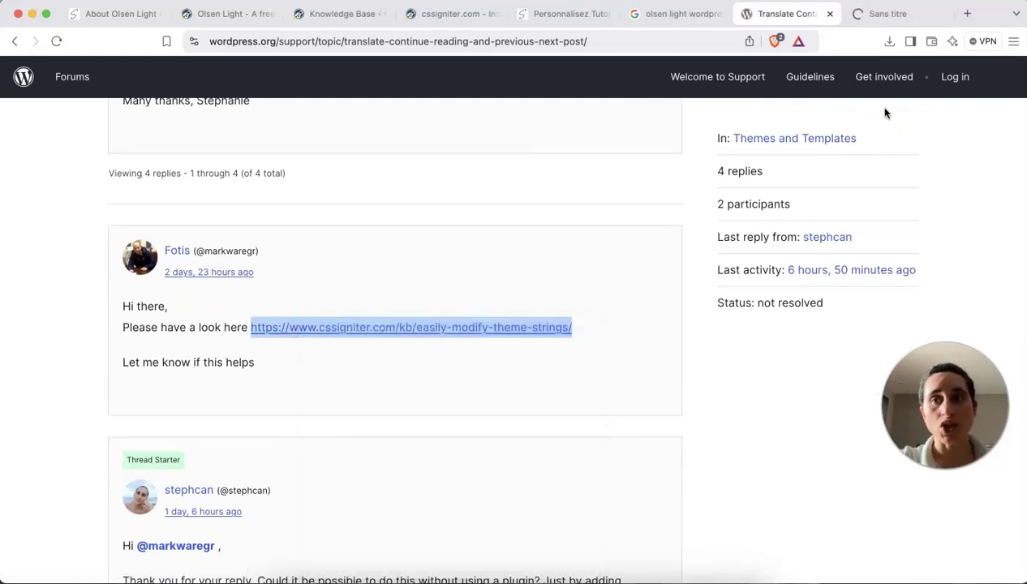
Read through the CSSIgniter 'Easily modify theme strings' article.
click(892, 14)
scroll(905, 162, down, 1)
scroll(637, 184, down, 2)
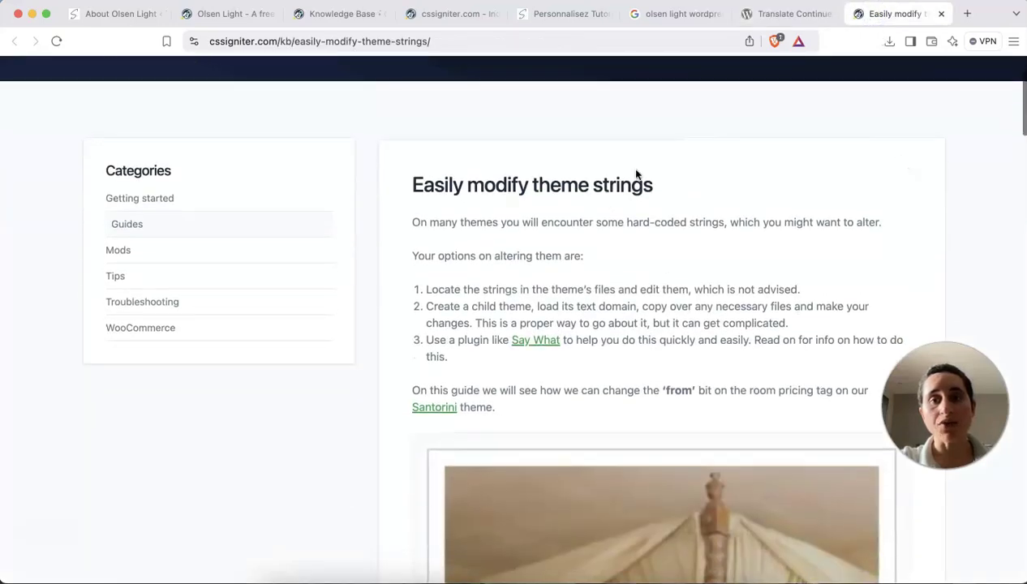
scroll(602, 247, down, 7)
scroll(601, 249, down, 2)
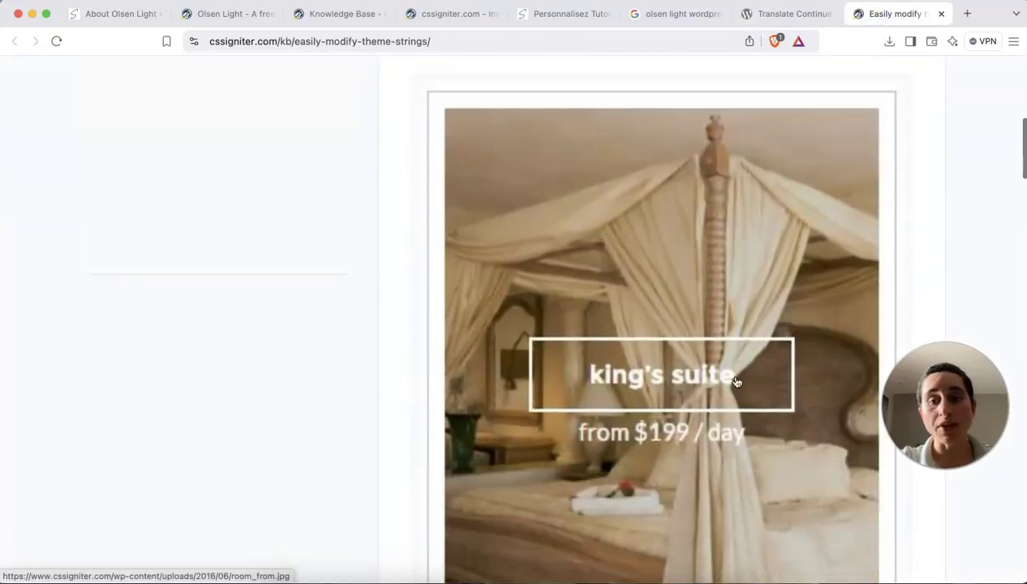
scroll(641, 373, up, 8)
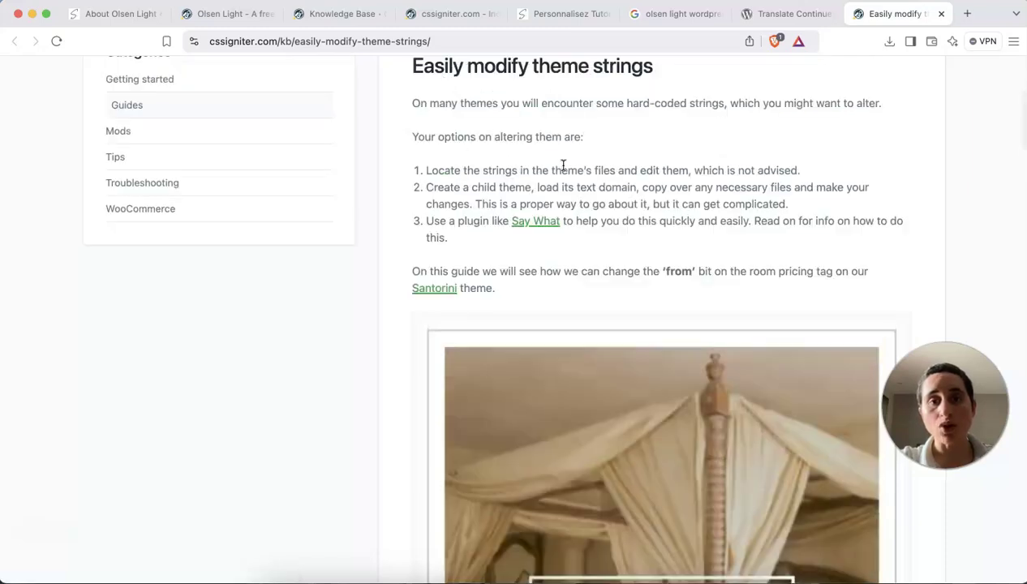
scroll(561, 167, up, 2)
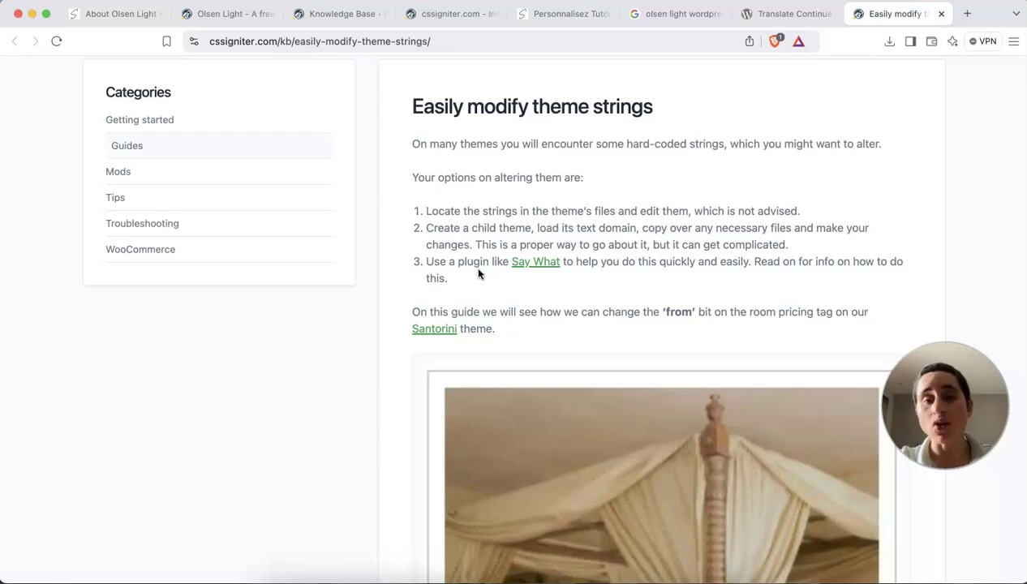
scroll(505, 307, down, 5)
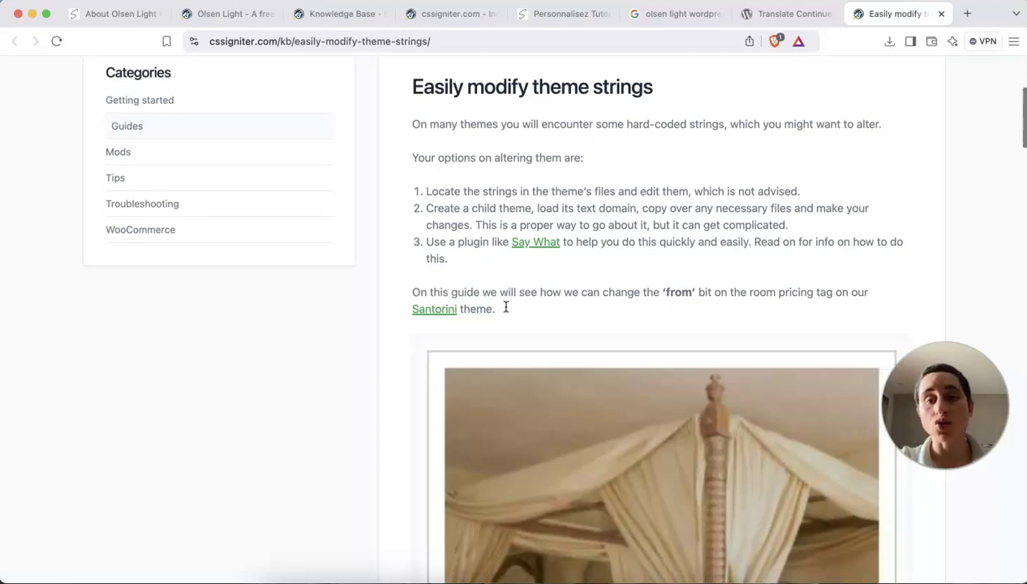
scroll(505, 306, down, 20)
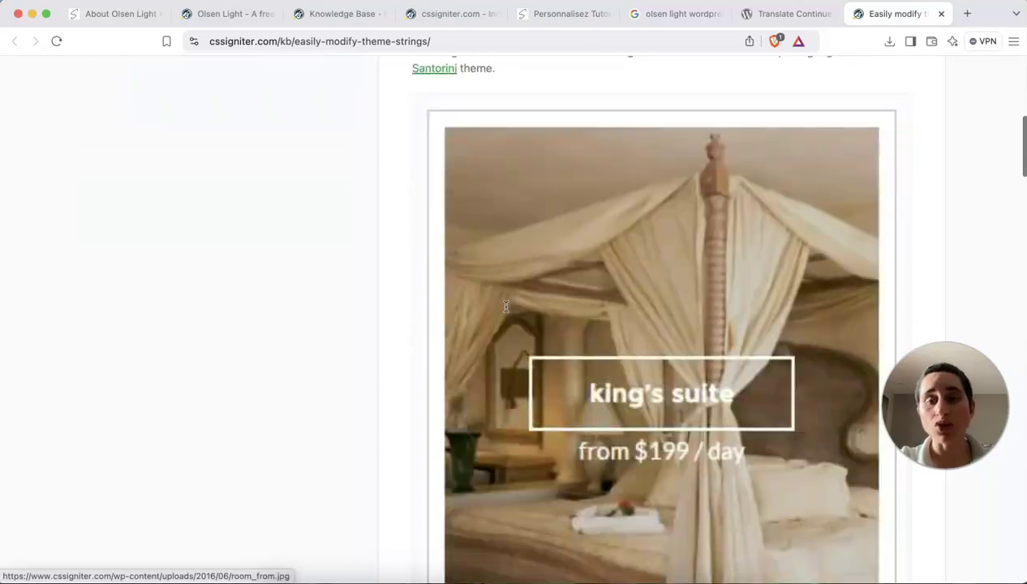
scroll(505, 307, down, 17)
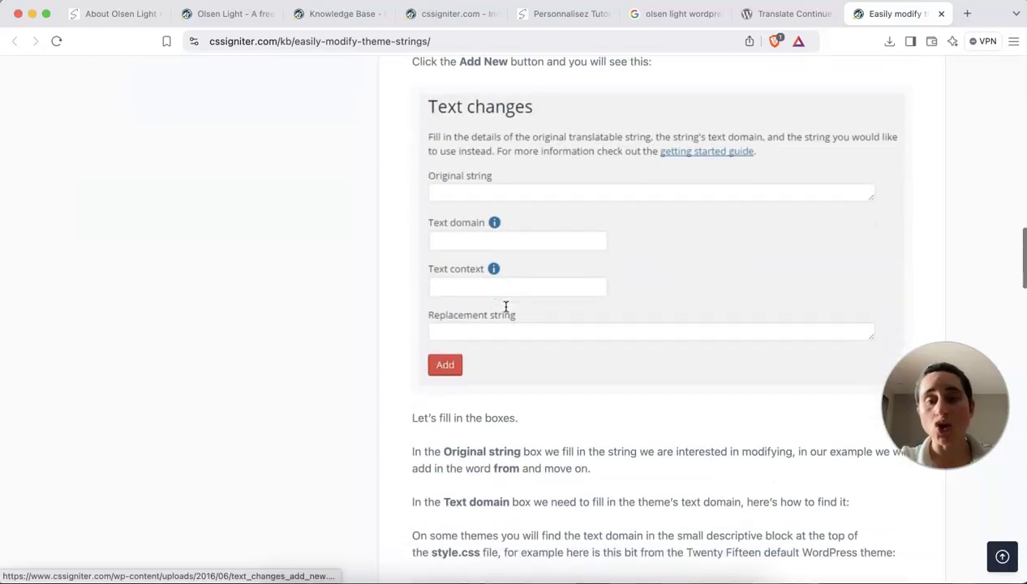
scroll(505, 307, up, 7)
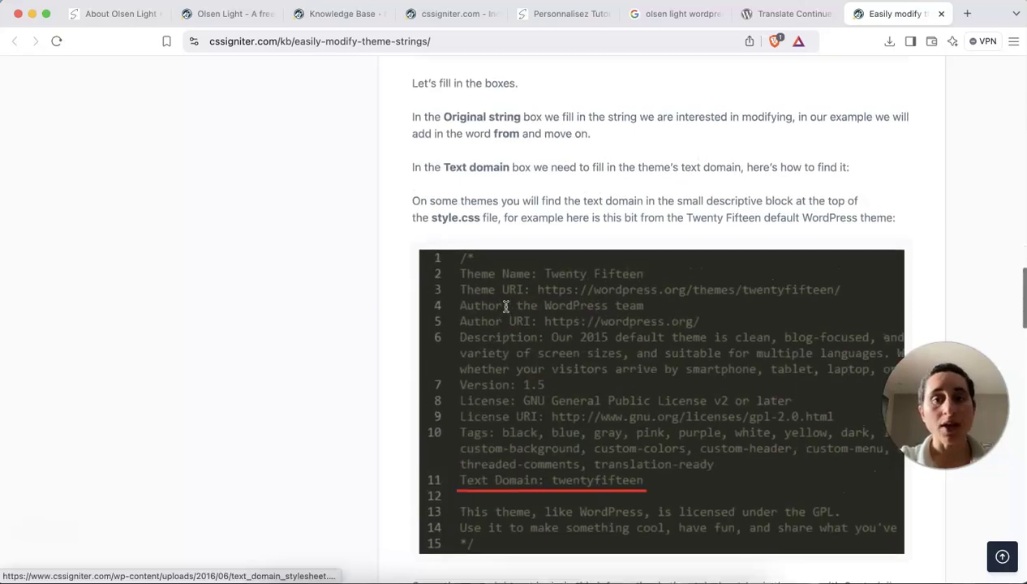
scroll(505, 306, up, 4)
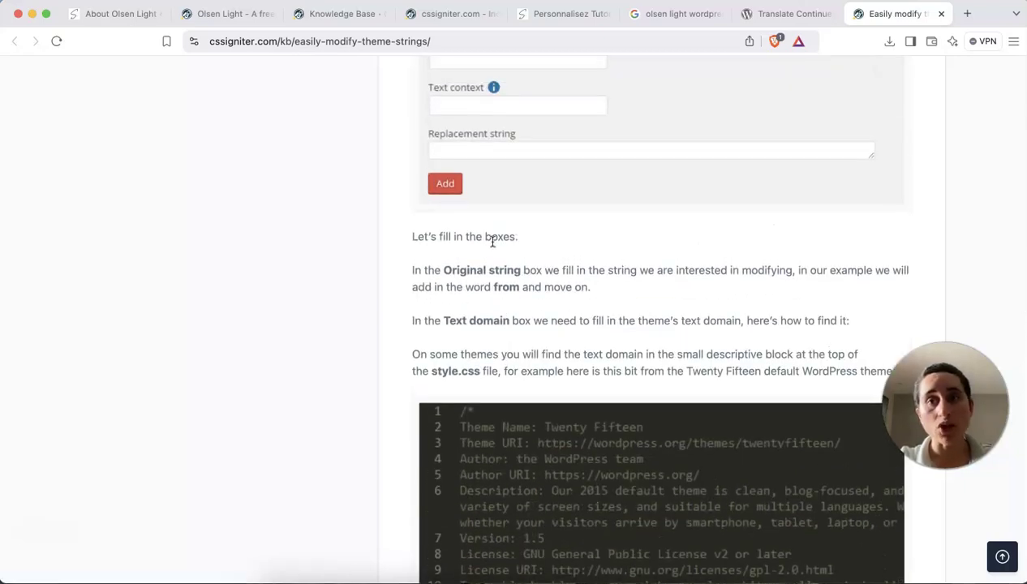
Recheck the forum thread, then scroll the article to the style.css Text Domain example.
click(766, 15)
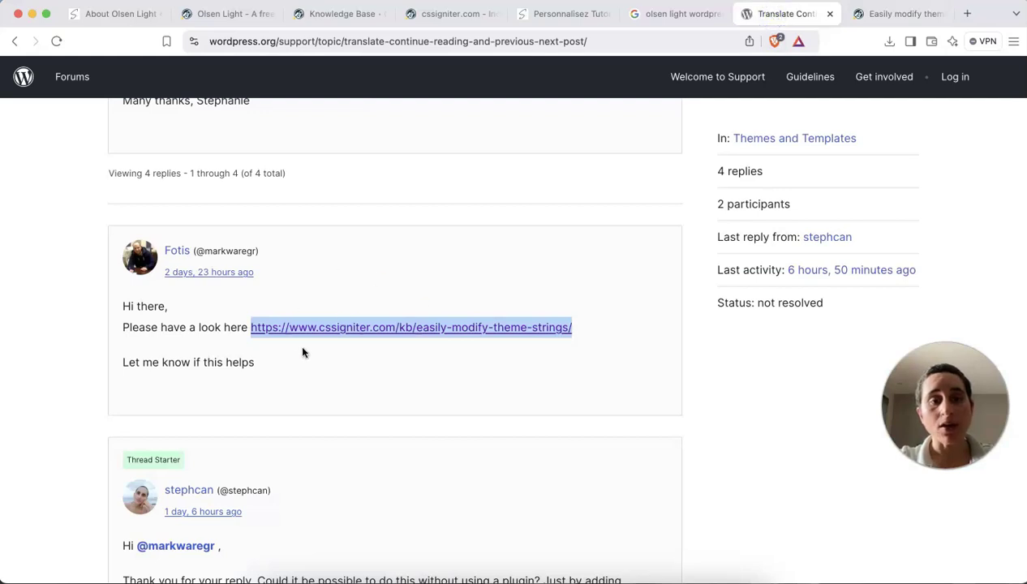
scroll(302, 352, down, 3)
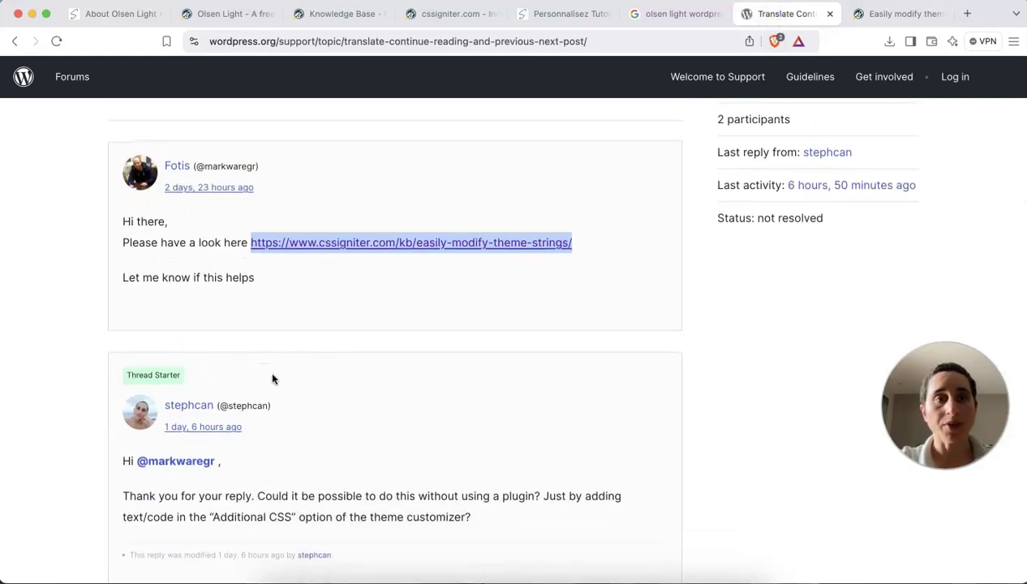
click(884, 15)
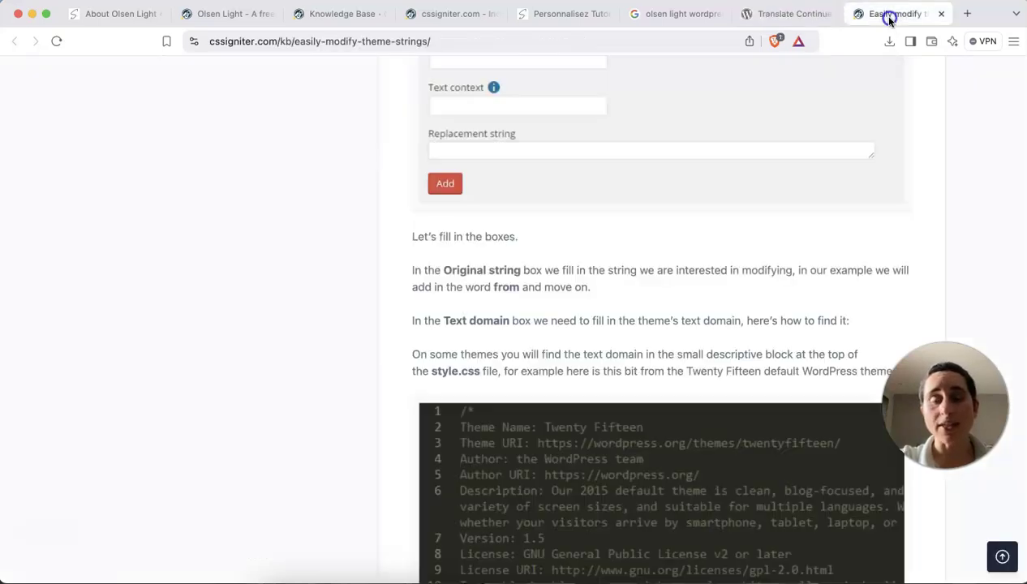
scroll(628, 311, down, 4)
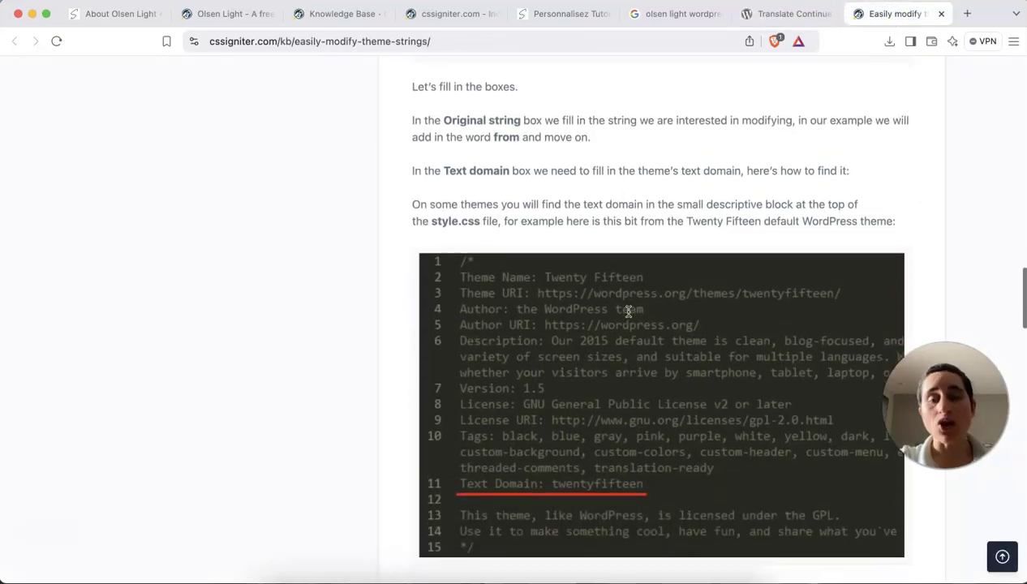
scroll(559, 193, down, 1)
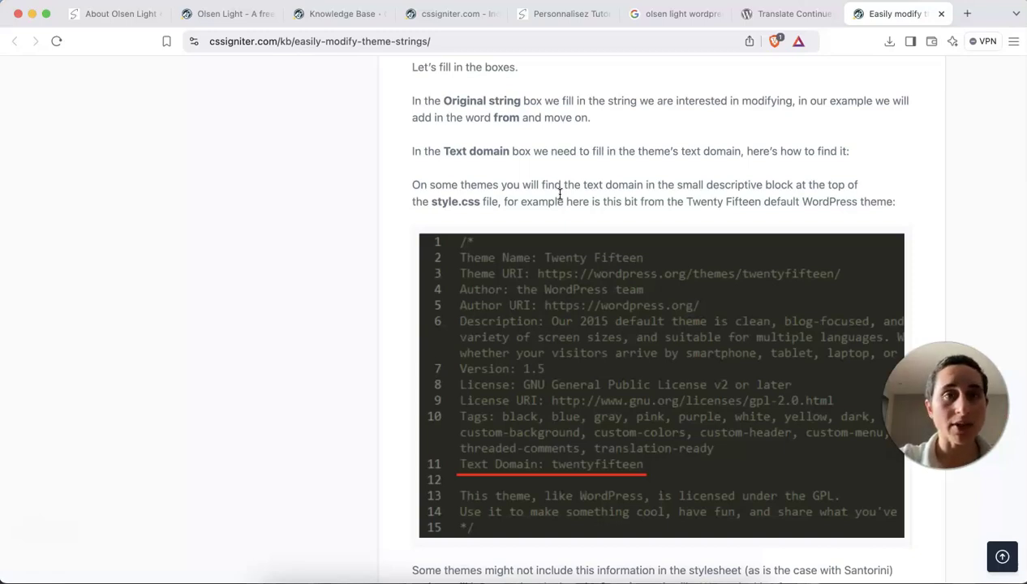
Go to Extensions > Ajouter une extension in the blog admin and focus the plugin search field.
click(116, 15)
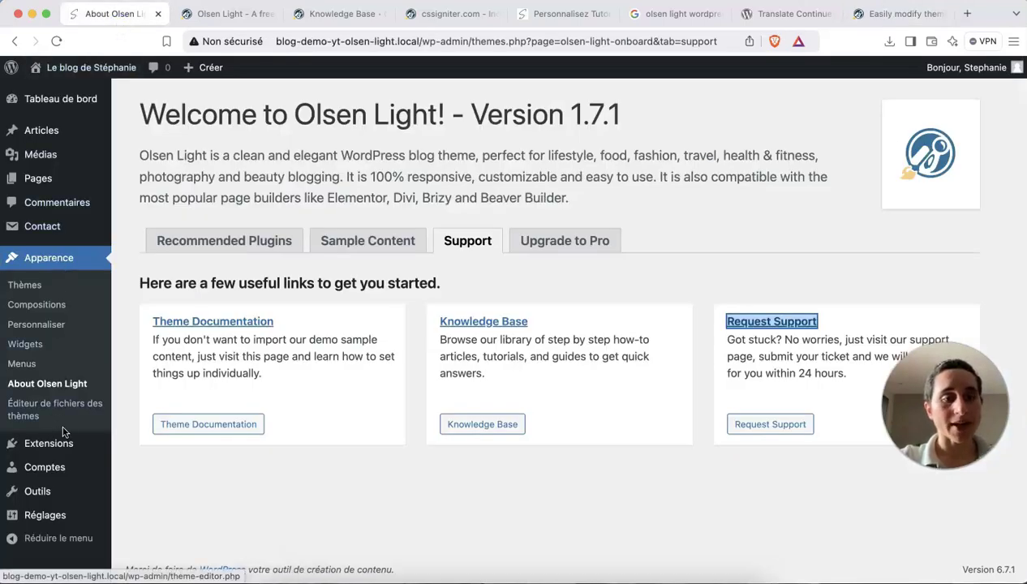
mouse_move(62, 446)
click(143, 473)
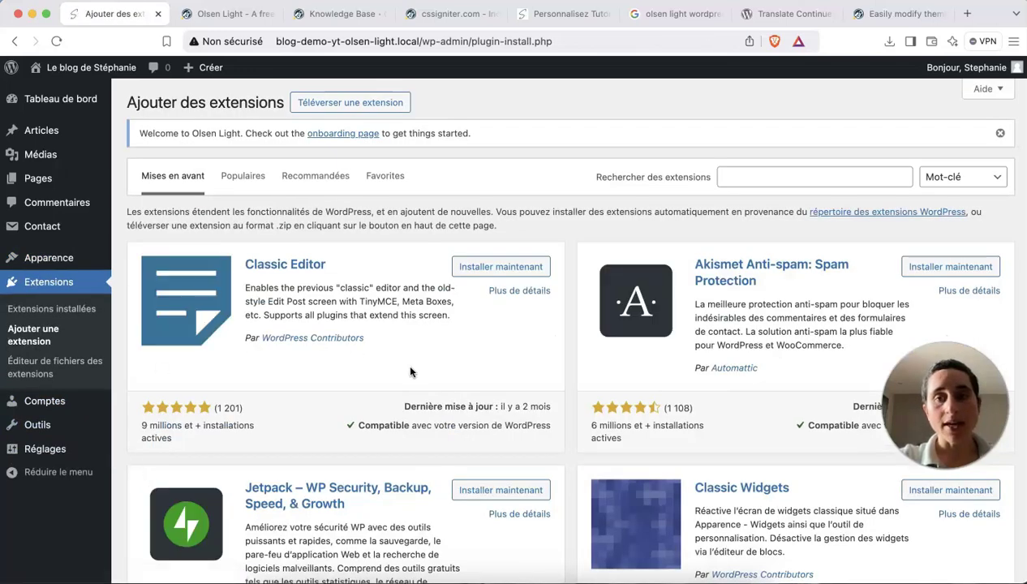
drag(900, 13, 231, 14)
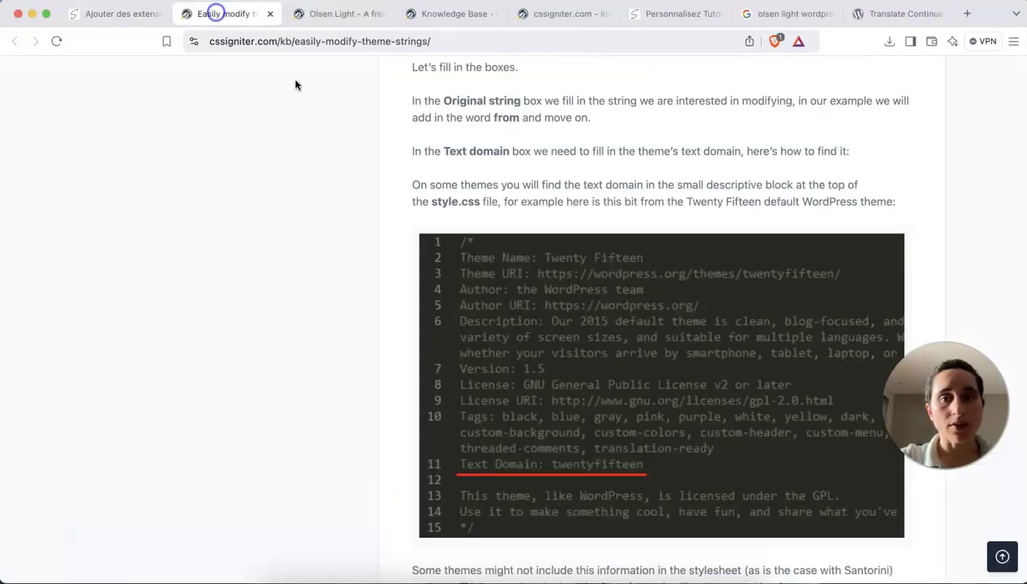
scroll(485, 224, up, 5)
scroll(485, 224, up, 10)
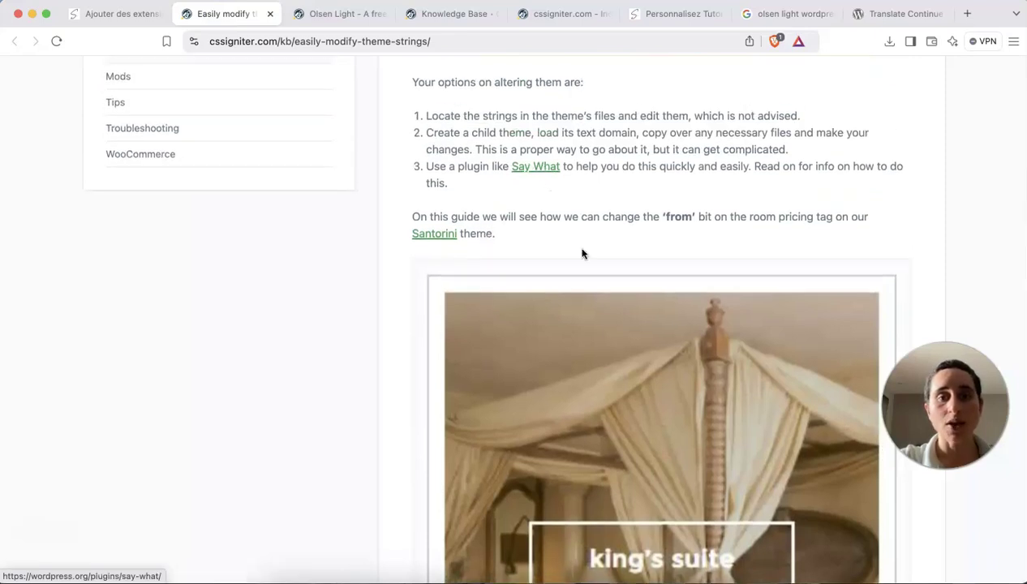
scroll(581, 254, down, 1)
click(108, 13)
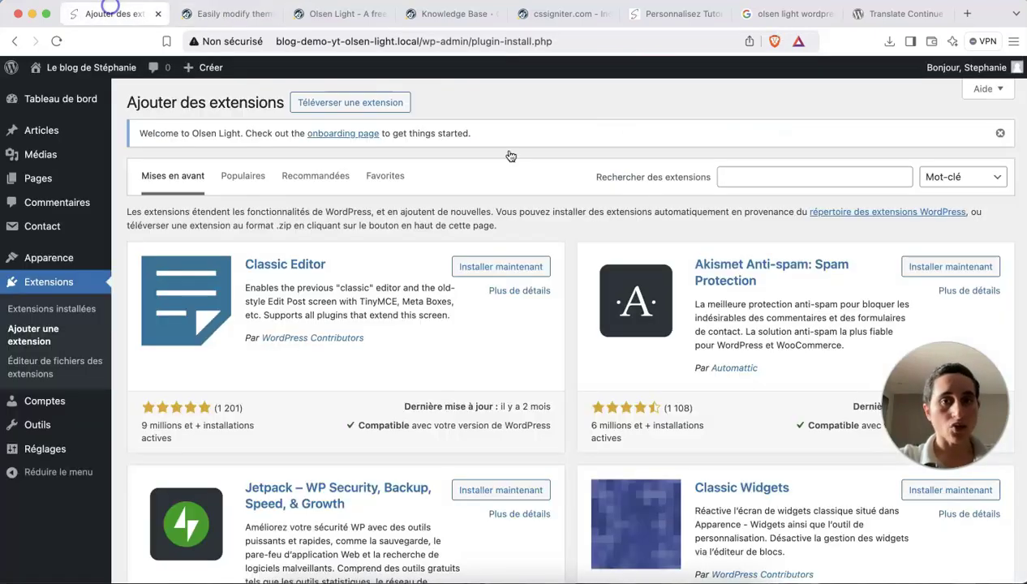
click(757, 174)
Search the plugin directory for Say what?, checking the theme-strings guide alongside.
text(say what)
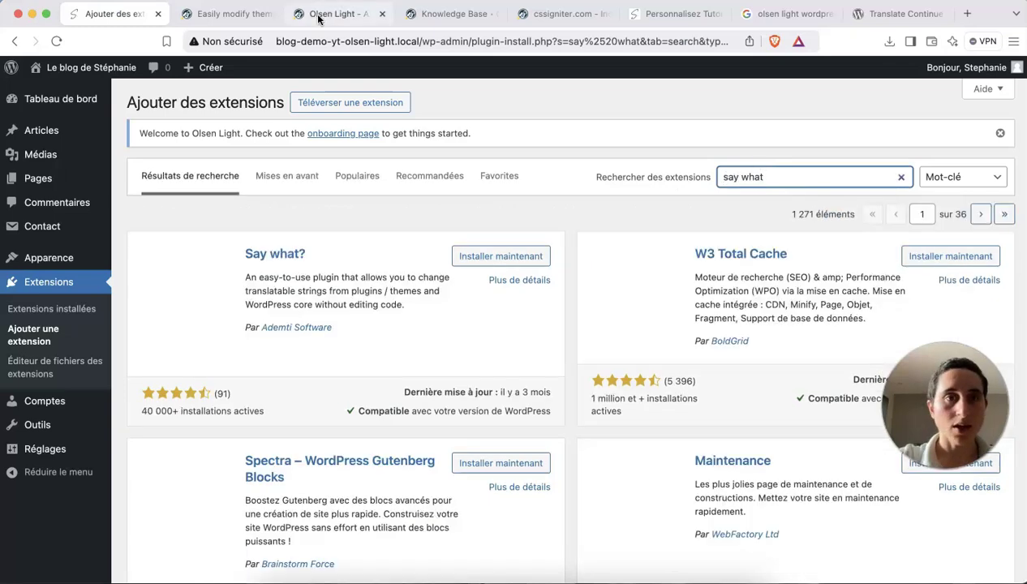
click(235, 13)
scroll(506, 208, down, 10)
scroll(506, 208, down, 3)
scroll(505, 206, up, 5)
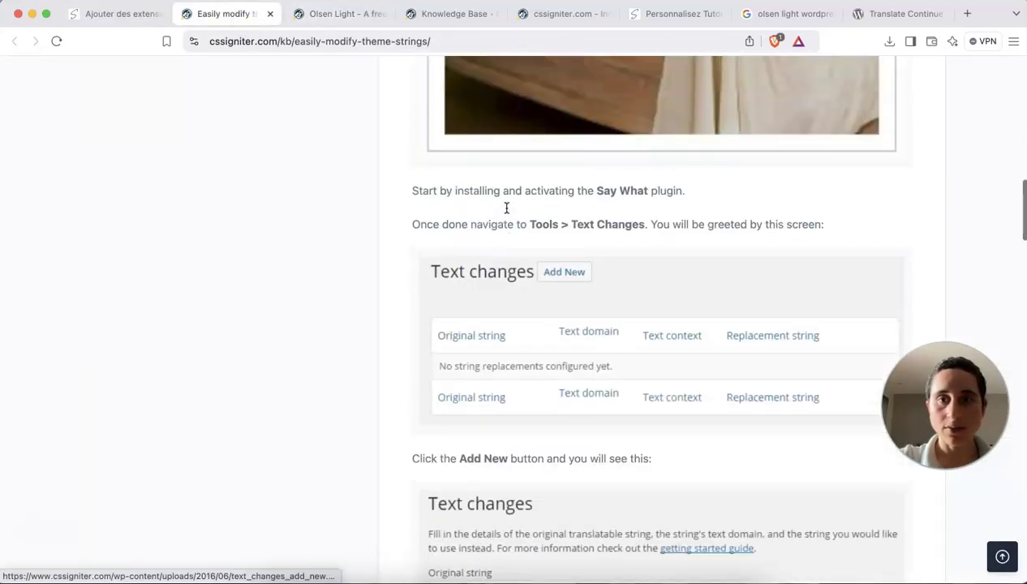
click(114, 14)
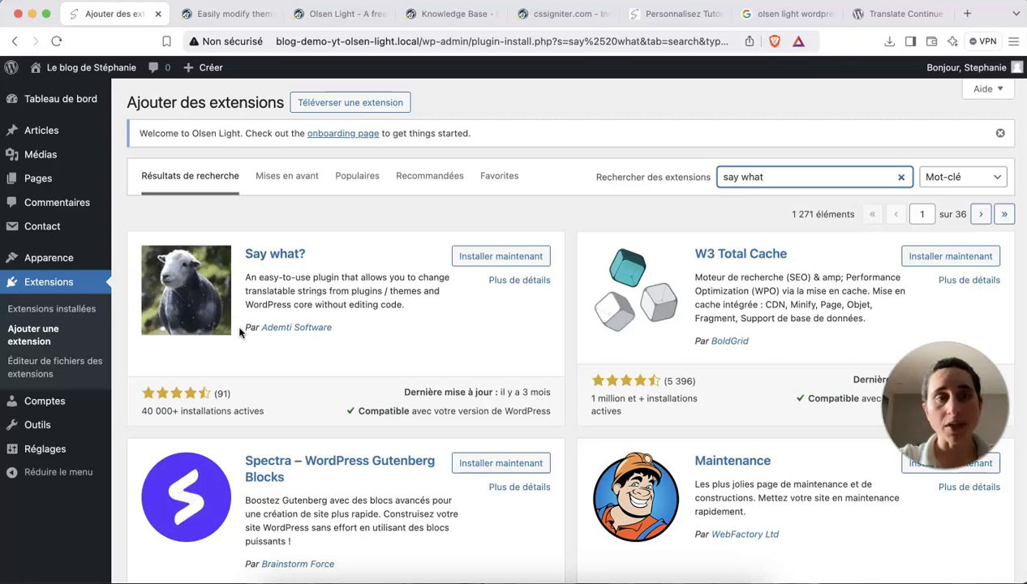
Install the Say what? plugin from the search results and activate it.
click(219, 14)
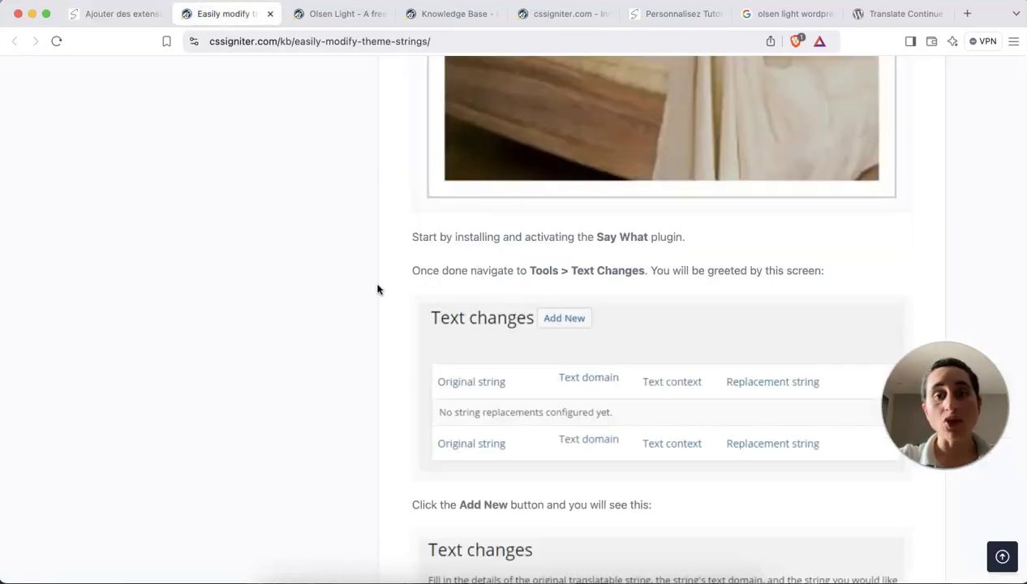
click(113, 24)
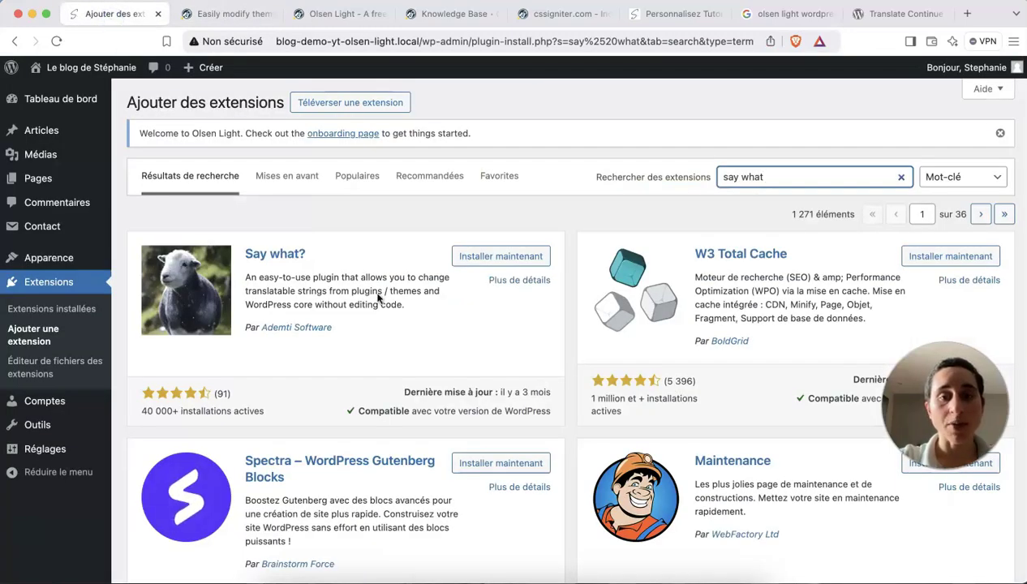
click(475, 260)
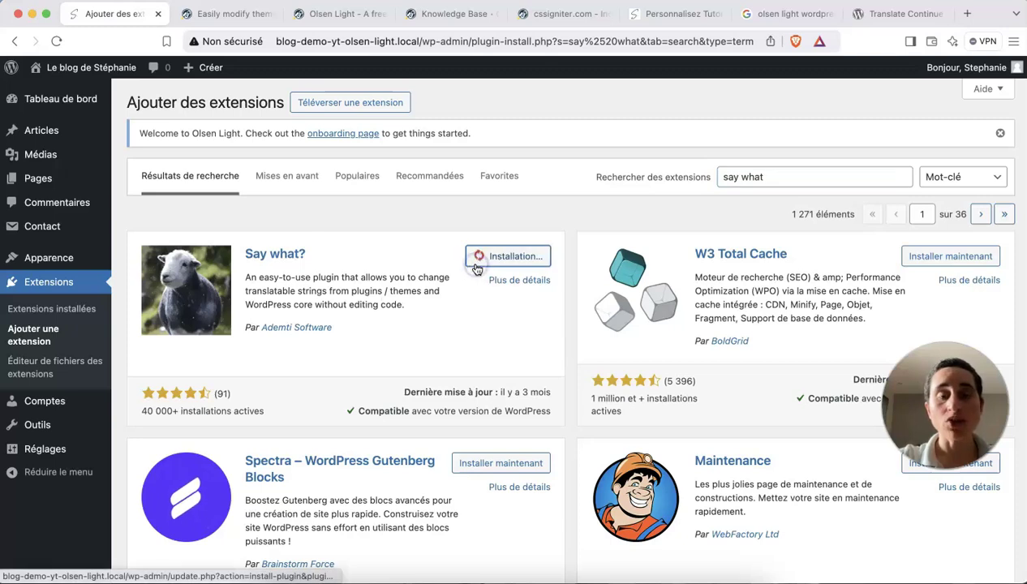
click(546, 258)
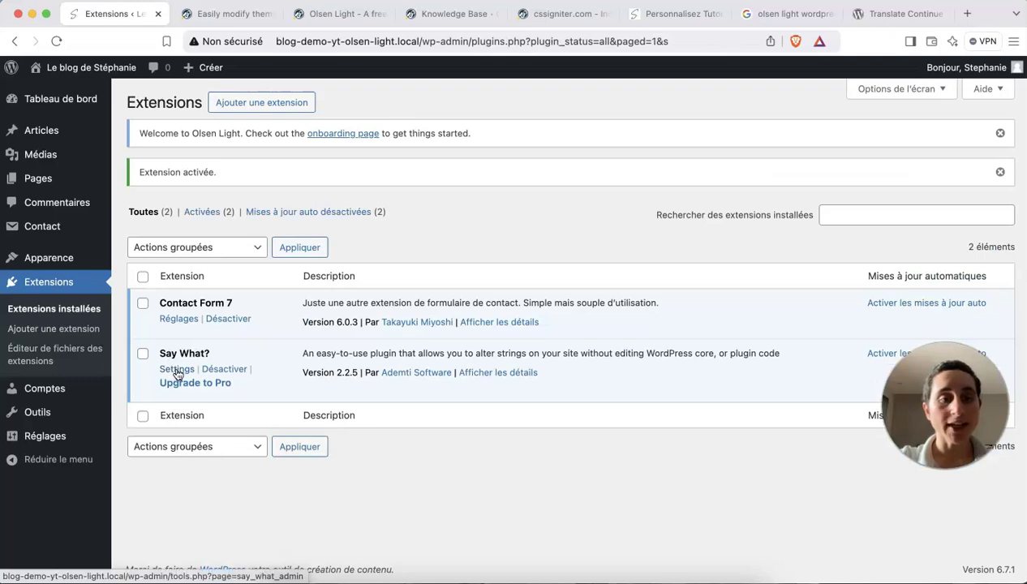
Go to Outils > Text changes to reach the Say What? replacements list.
mouse_move(72, 410)
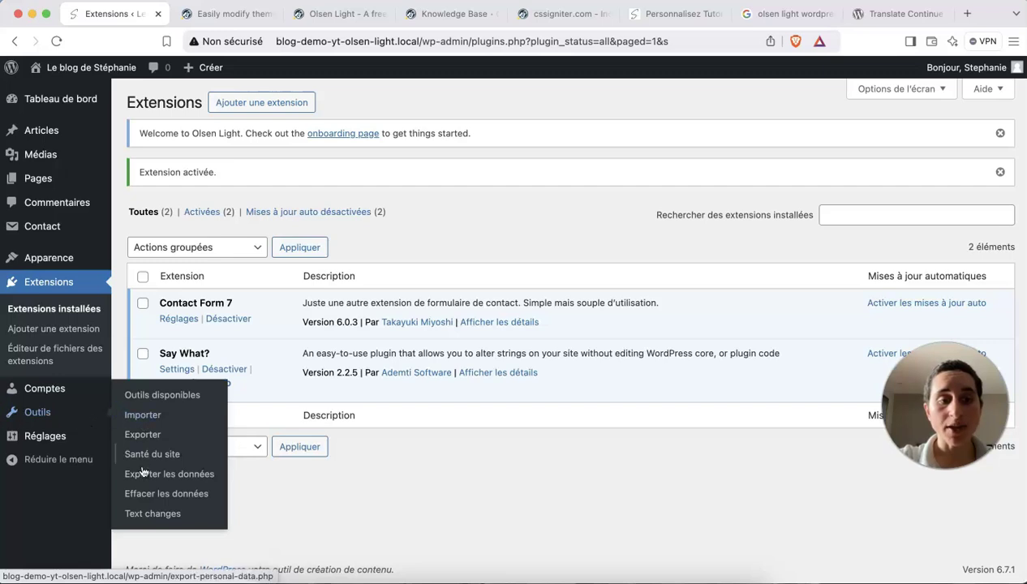
click(153, 513)
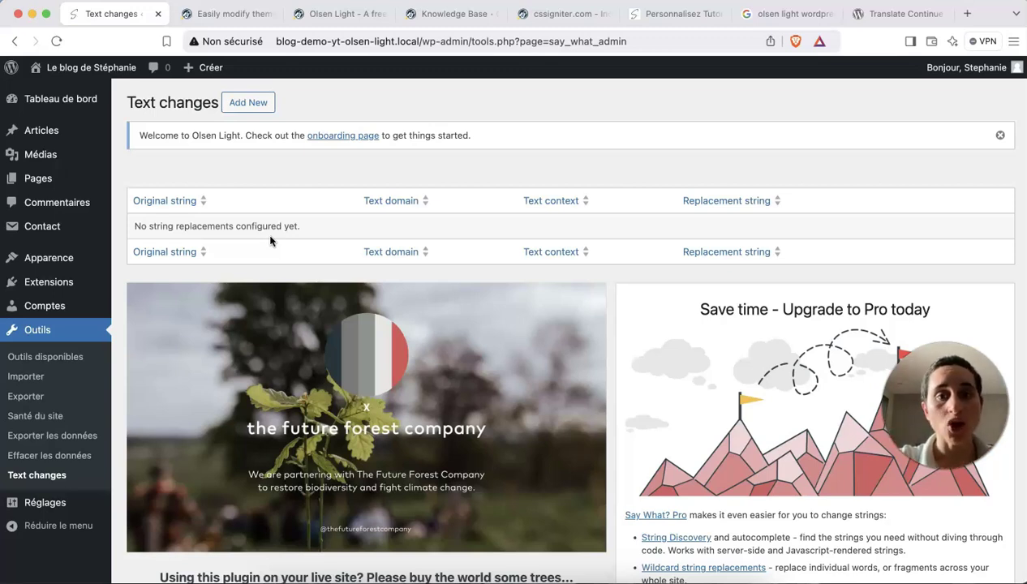
Start a new text change and focus its Original string field, consulting the theme-strings guide.
click(253, 104)
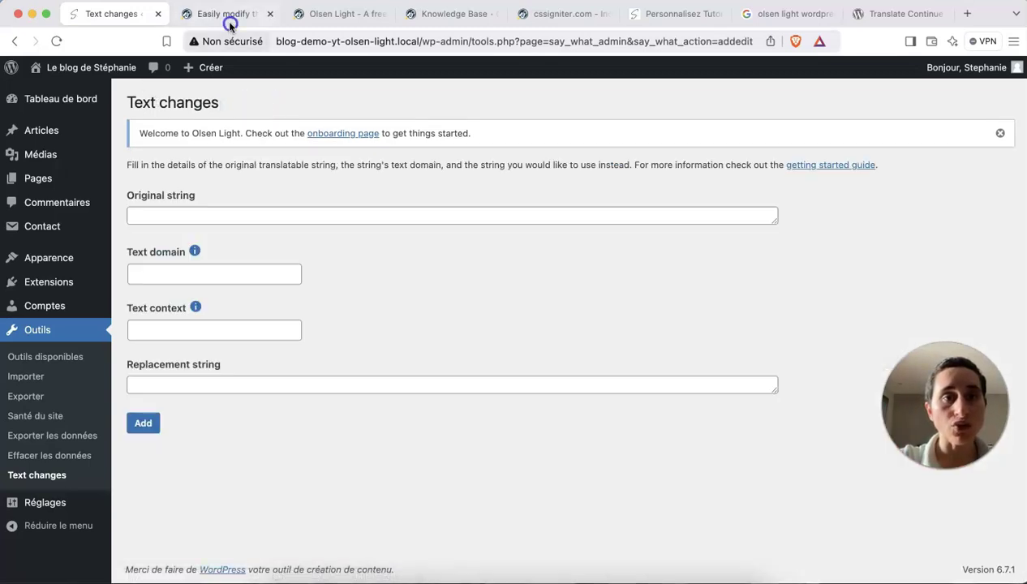
click(229, 20)
scroll(554, 260, up, 5)
scroll(553, 259, down, 4)
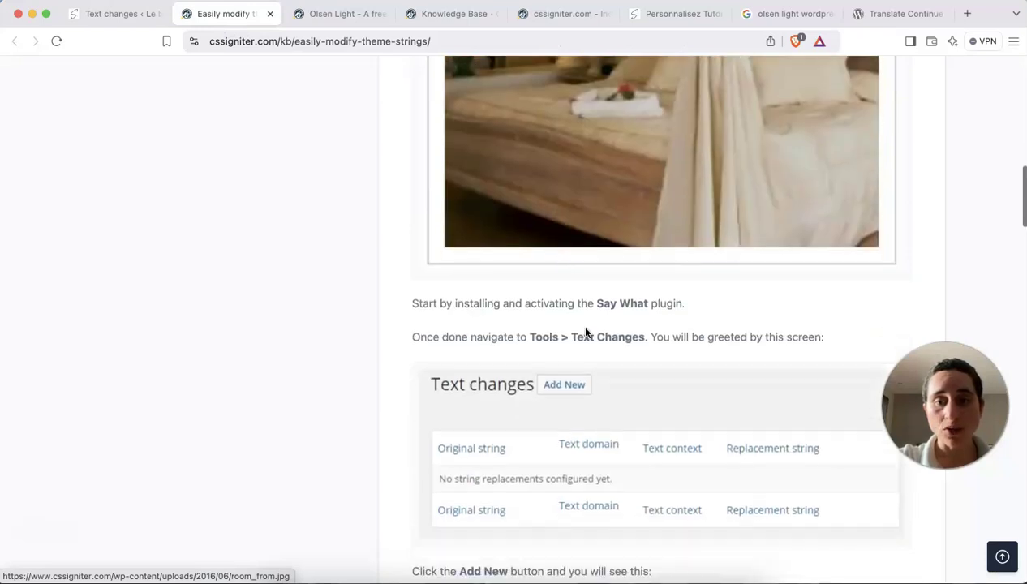
scroll(541, 262, down, 5)
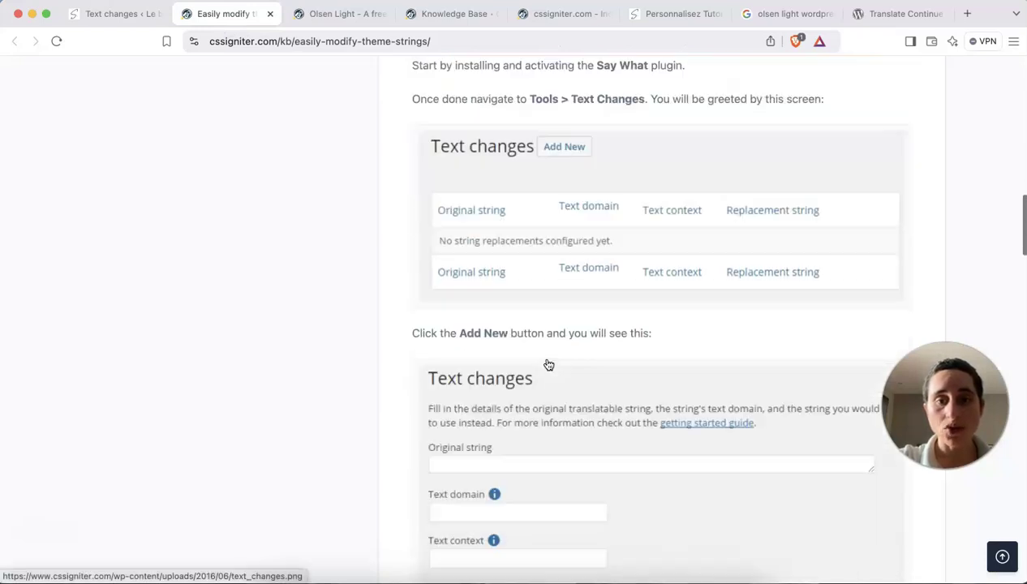
drag(419, 261, 511, 264)
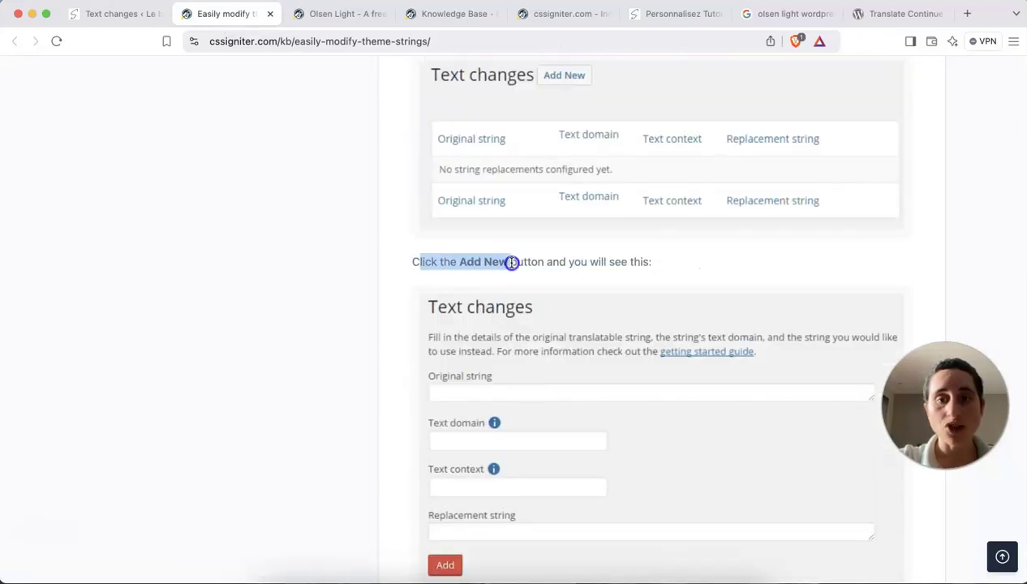
scroll(511, 262, down, 2)
scroll(511, 262, down, 3)
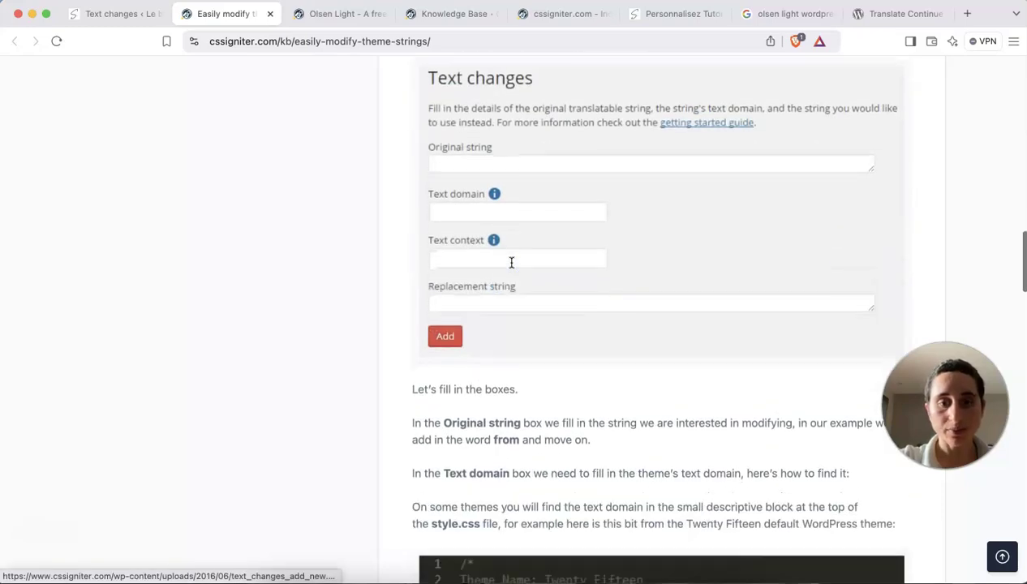
click(117, 14)
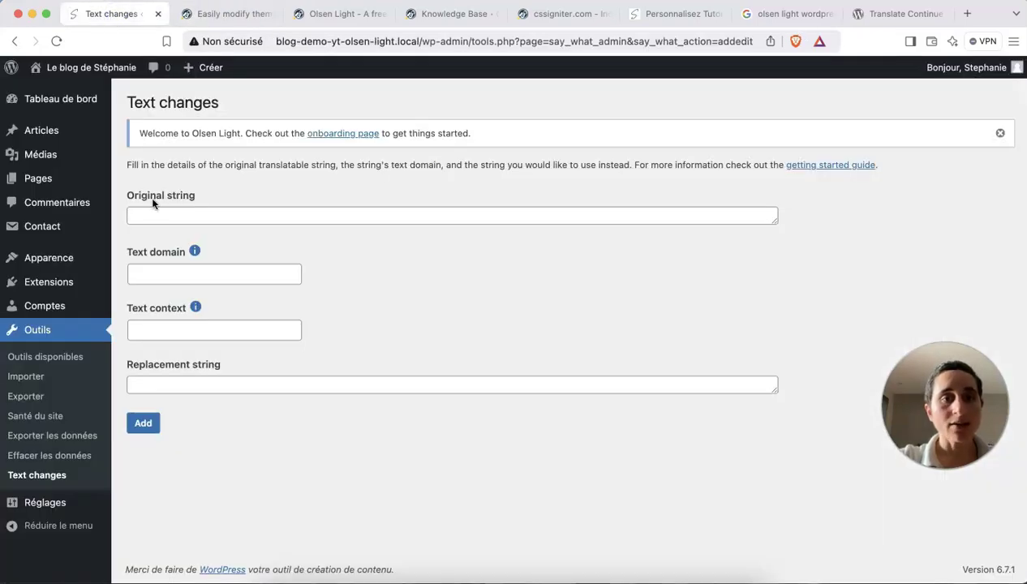
drag(195, 199, 167, 199)
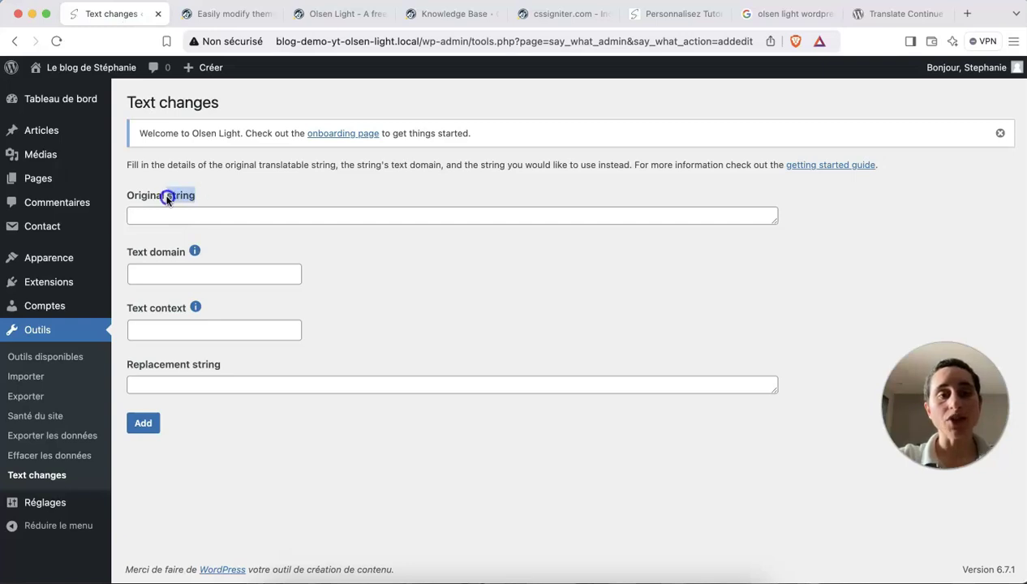
click(171, 215)
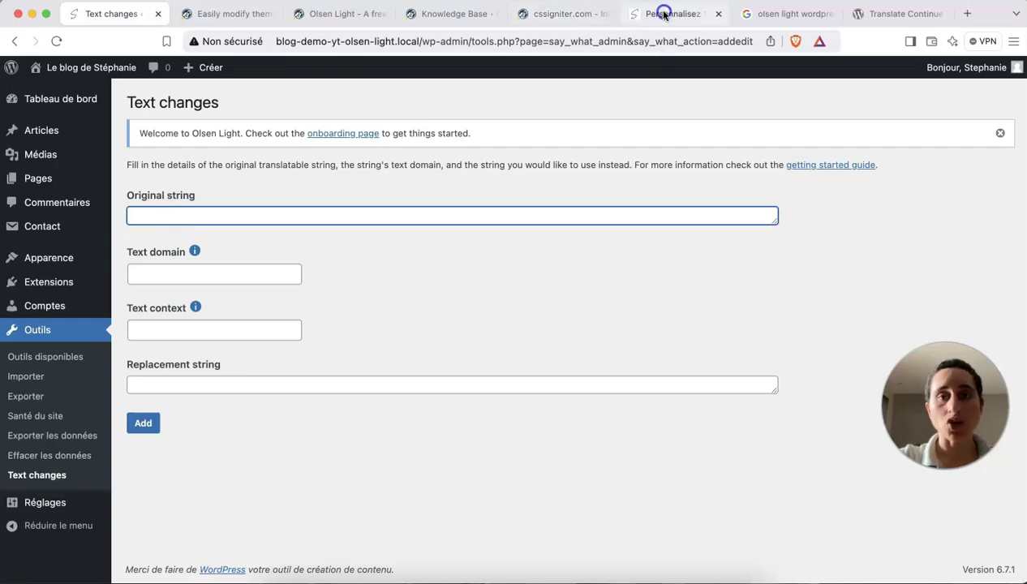
View the blog home page in the Customizer preview to find the 'Continue Reading' label.
drag(658, 14, 223, 20)
scroll(458, 281, up, 10)
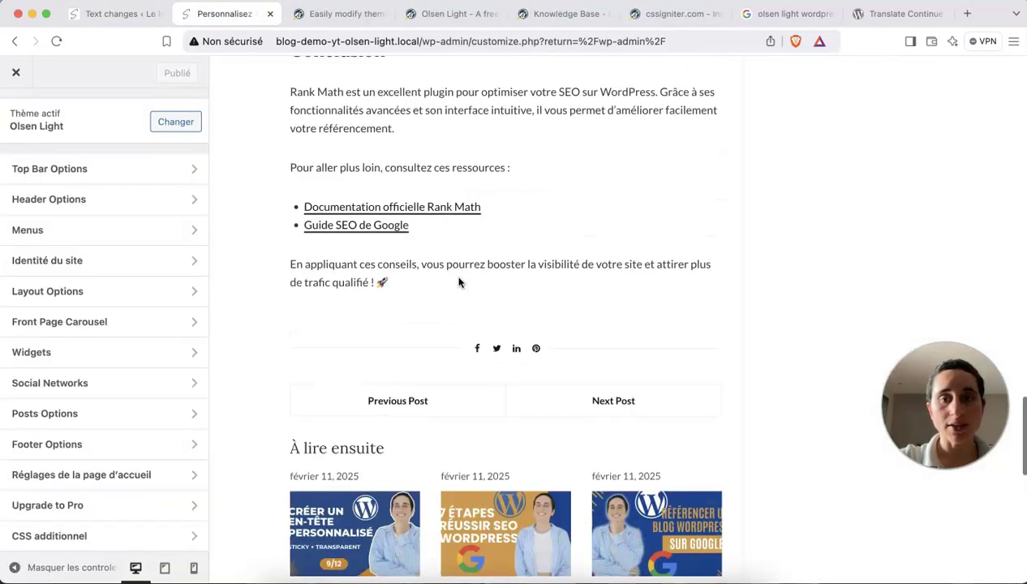
scroll(458, 281, up, 15)
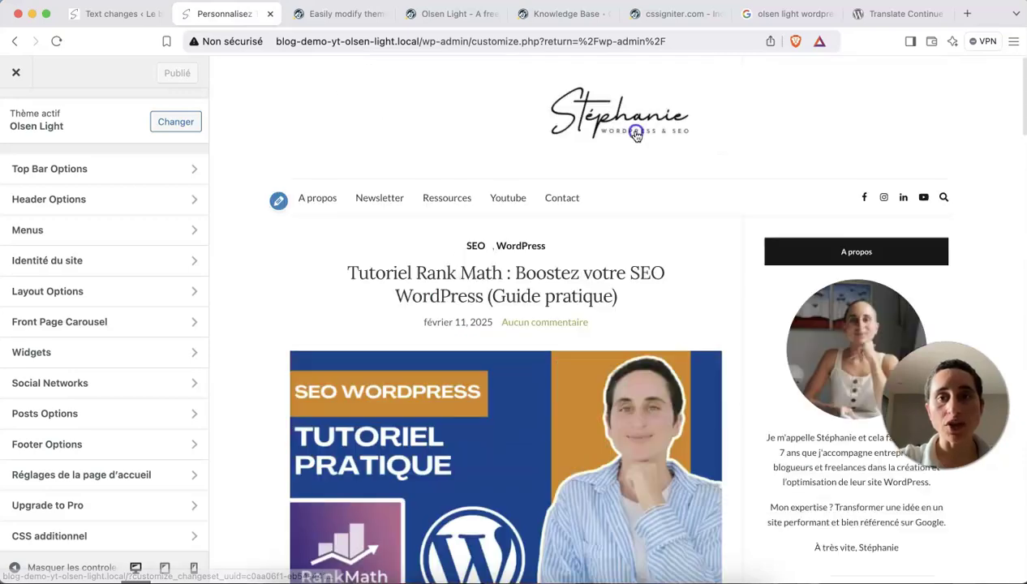
click(637, 136)
scroll(605, 263, down, 8)
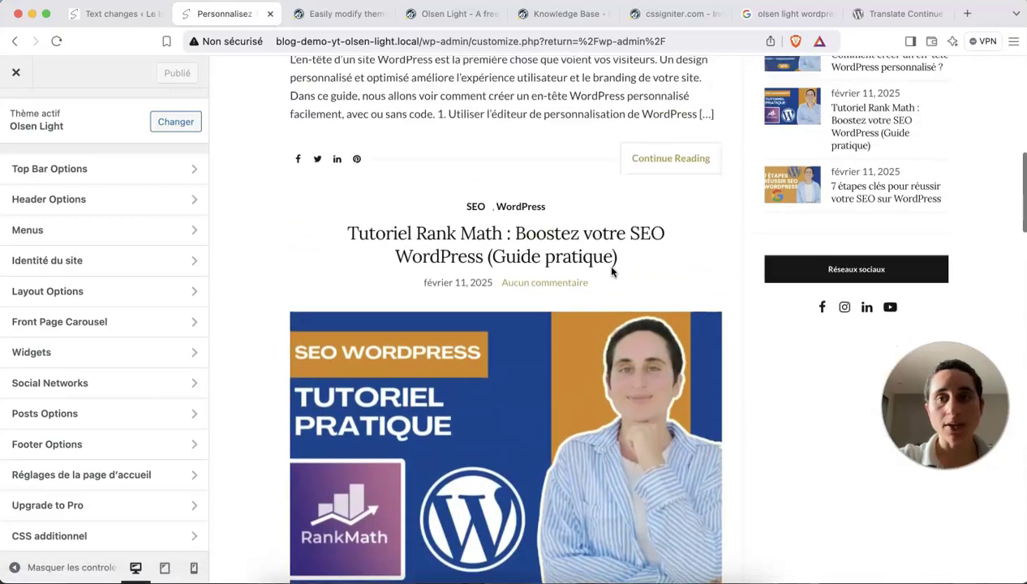
click(126, 14)
Enter 'Continue Reading' as the original string and duplicate the Customizer tab.
text(Co)
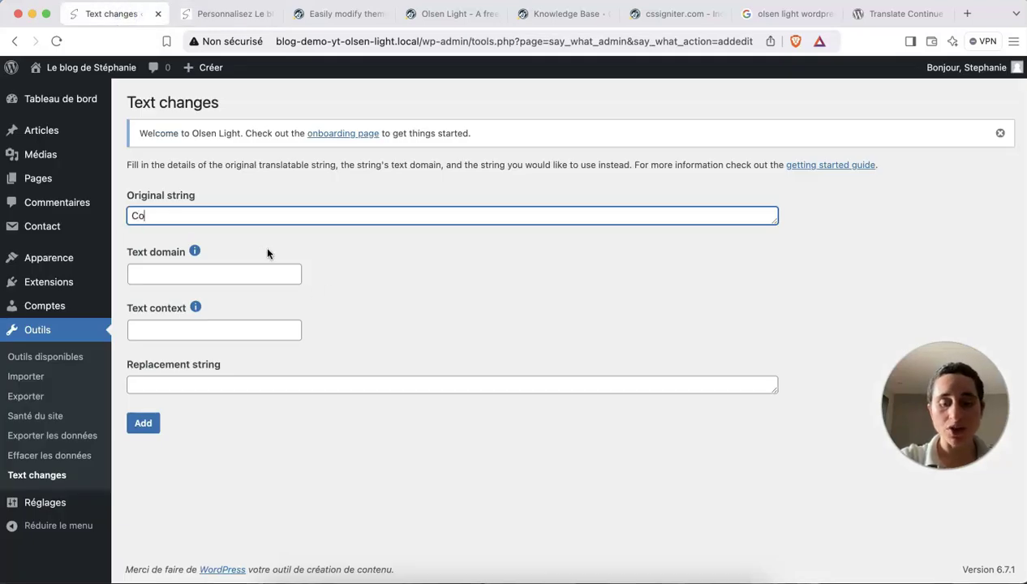
text(ntinue )
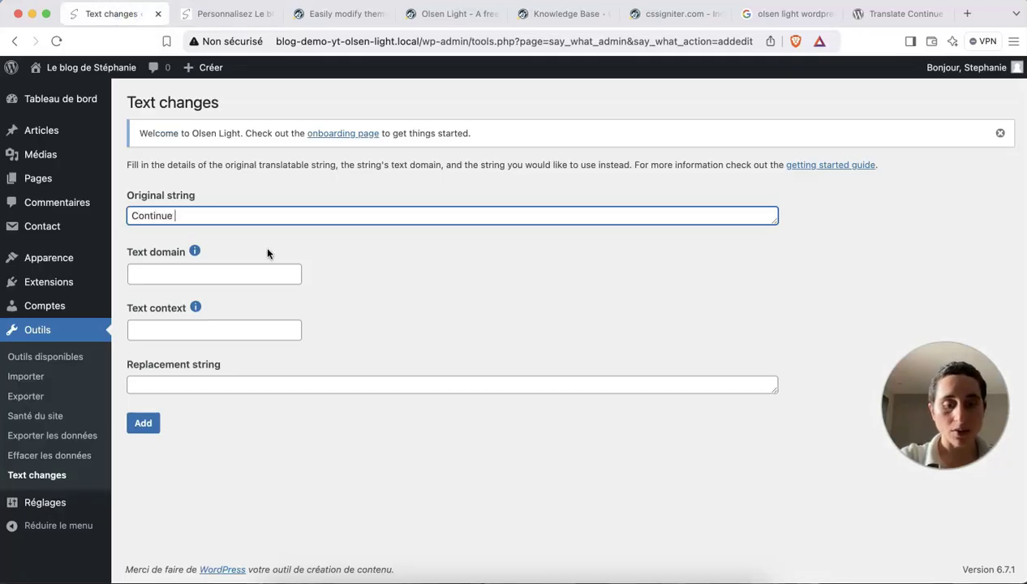
text(Reading)
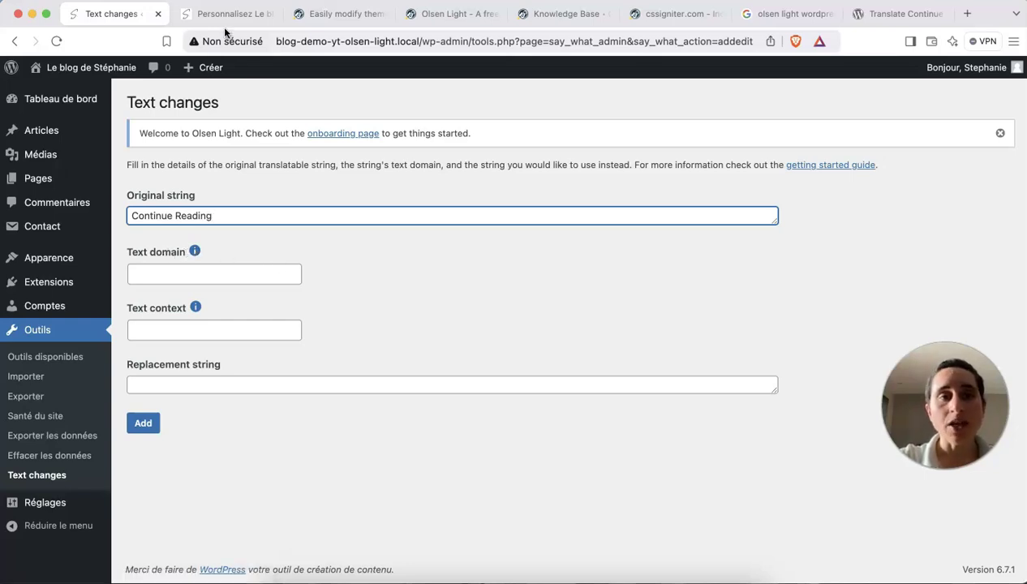
click(332, 20)
scroll(454, 333, down, 3)
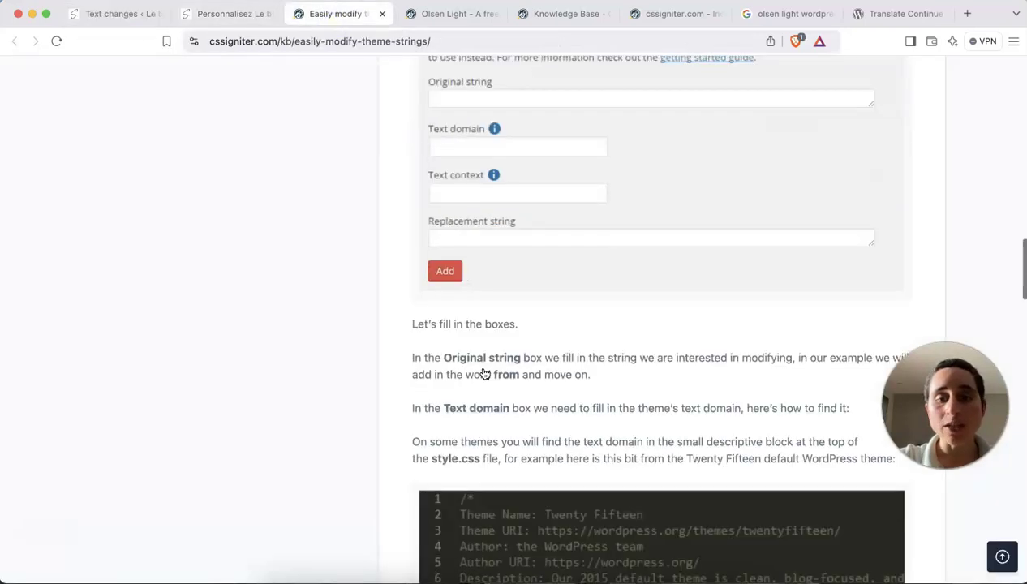
click(215, 16)
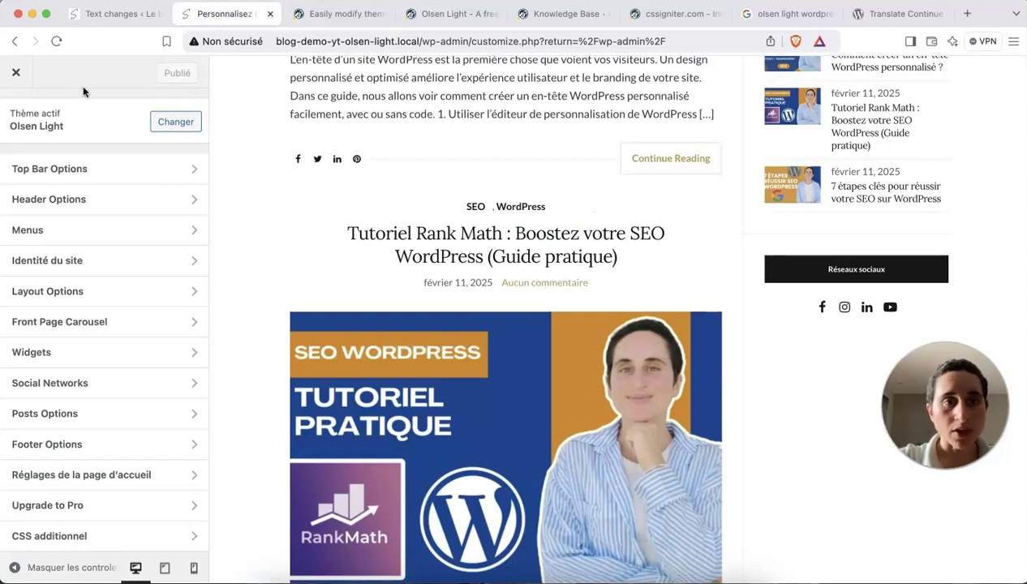
right_click(243, 13)
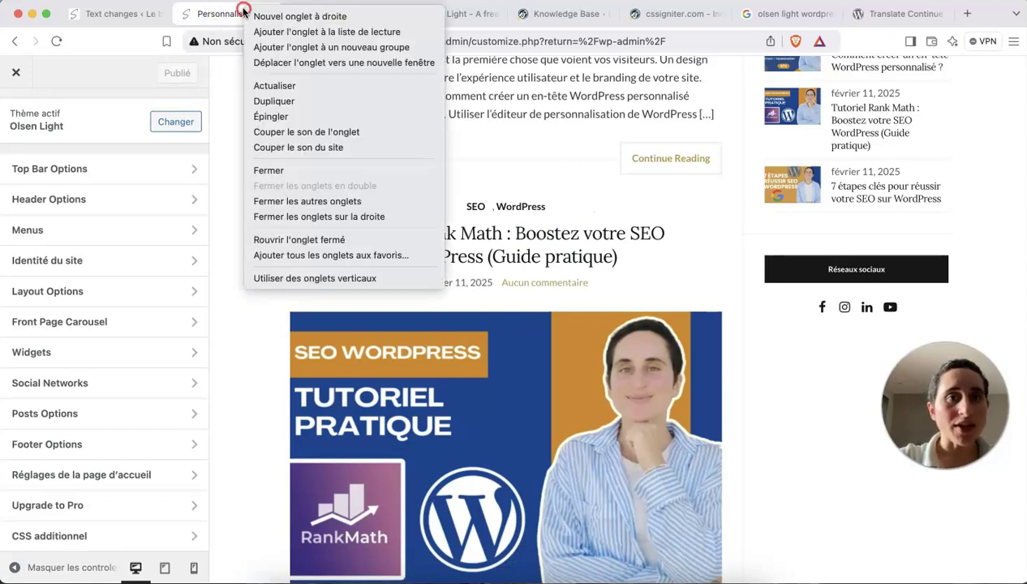
click(278, 99)
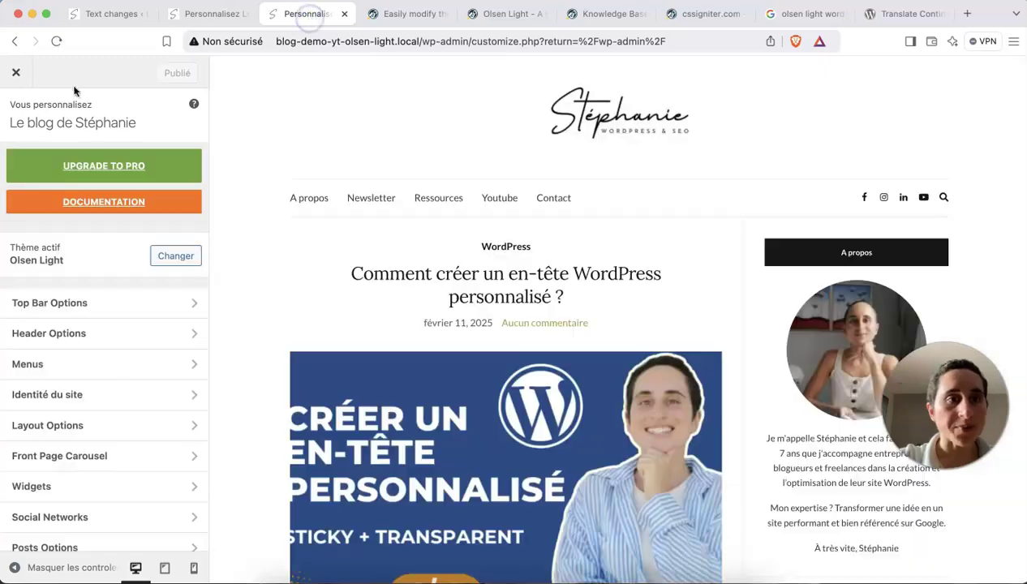
Open the theme file editor, accepting the warning about editing theme files.
click(12, 66)
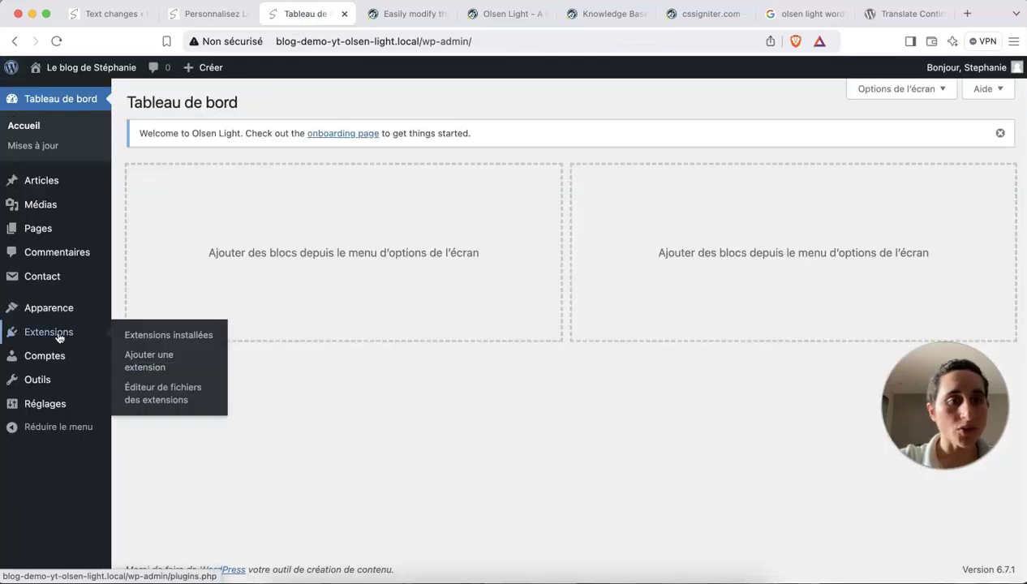
mouse_move(49, 308)
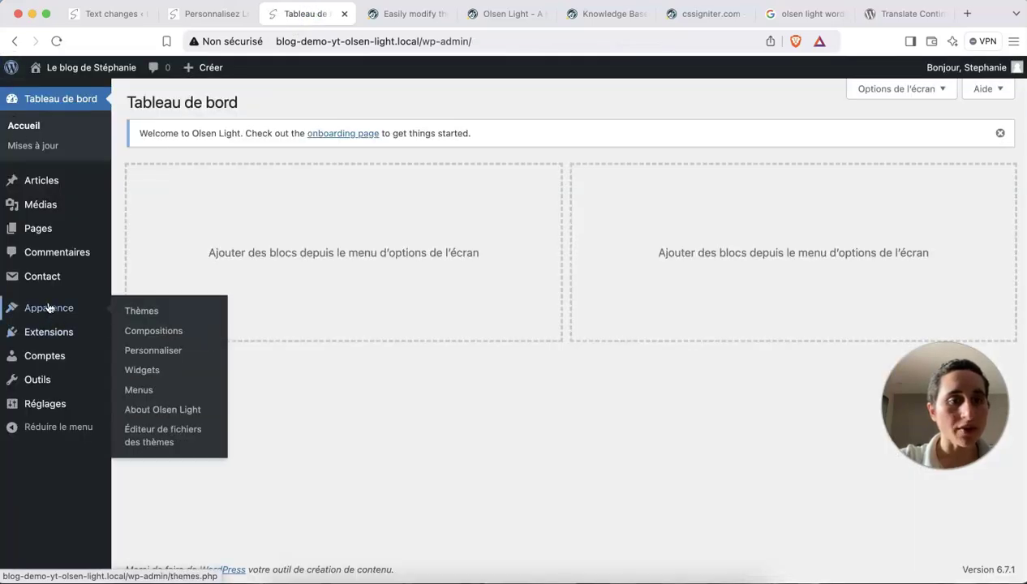
click(167, 431)
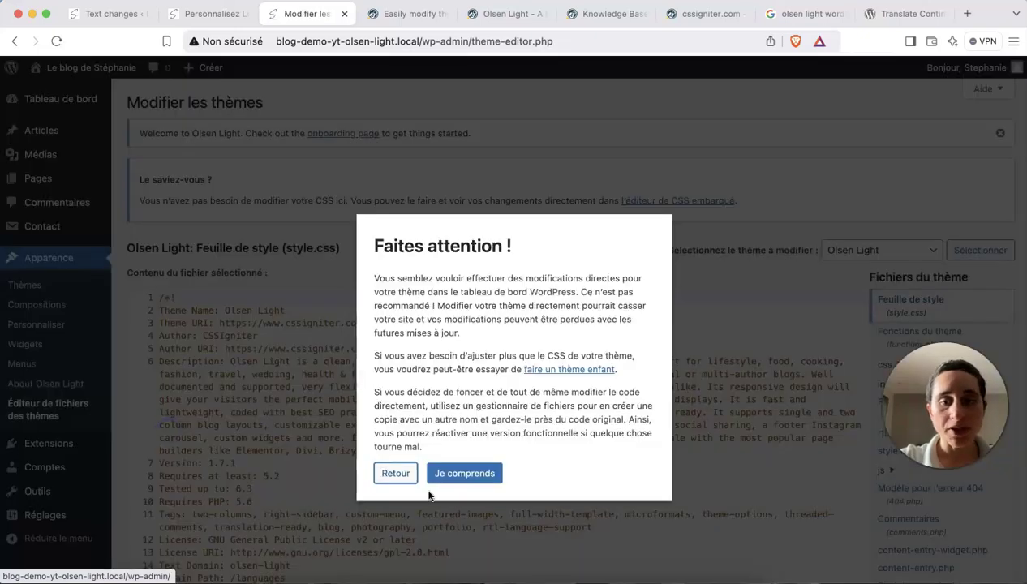
click(438, 474)
scroll(435, 486, down, 5)
scroll(435, 488, up, 2)
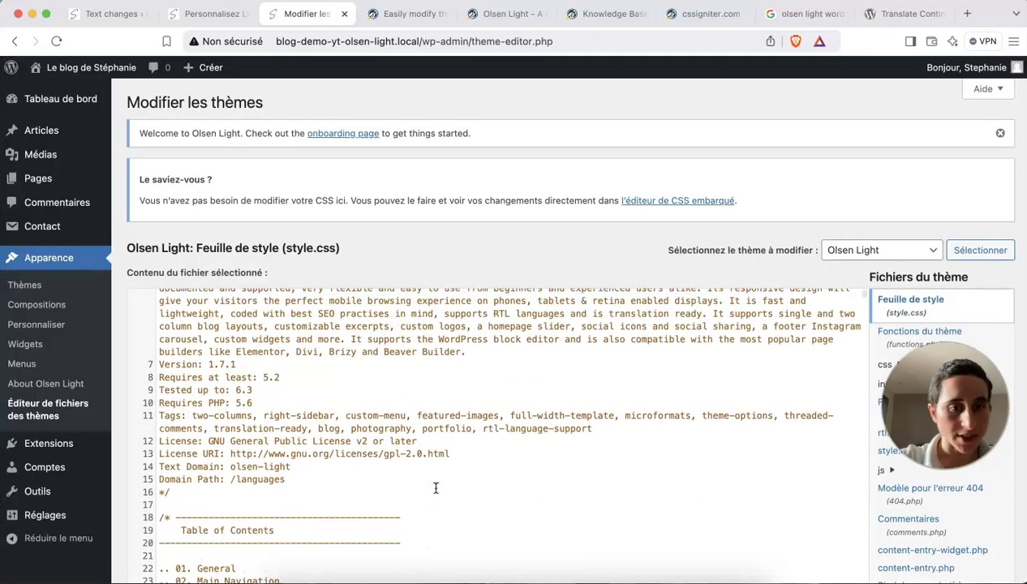
Select and copy the text domain 'olsen-light' from the Text Domain line of style.css.
click(381, 14)
scroll(458, 357, down, 1)
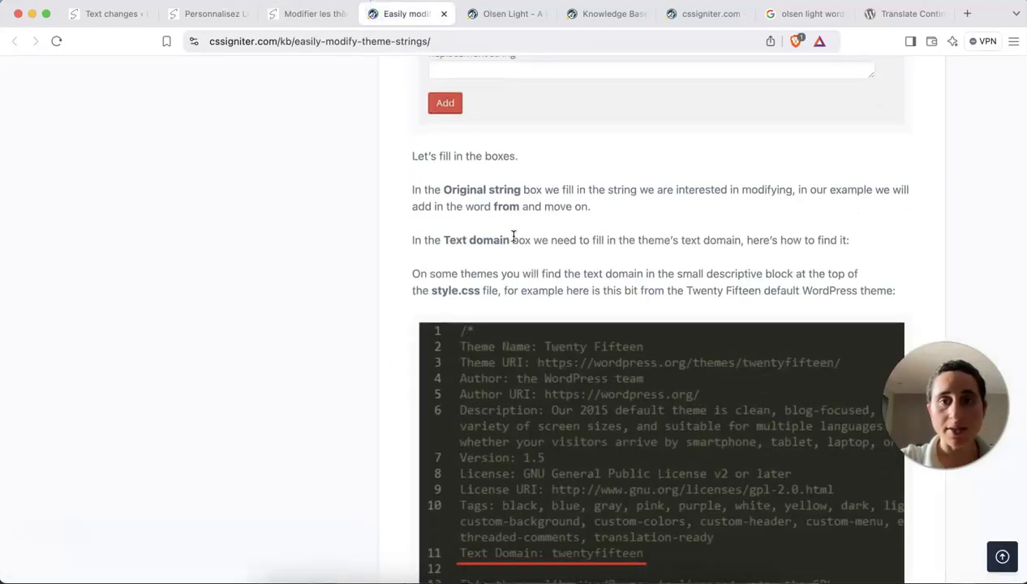
click(294, 14)
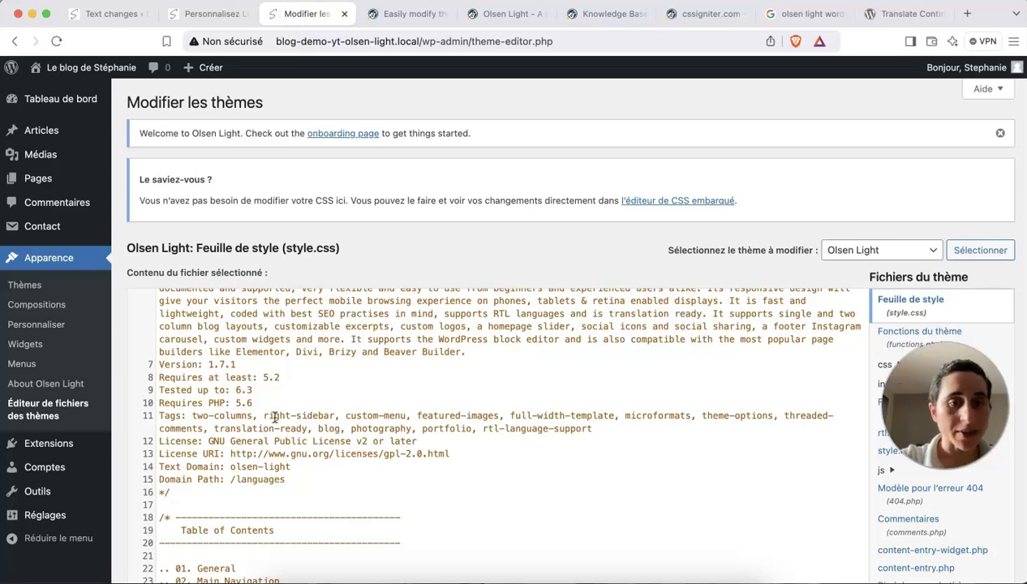
drag(296, 468, 229, 468)
key(cmd+c)
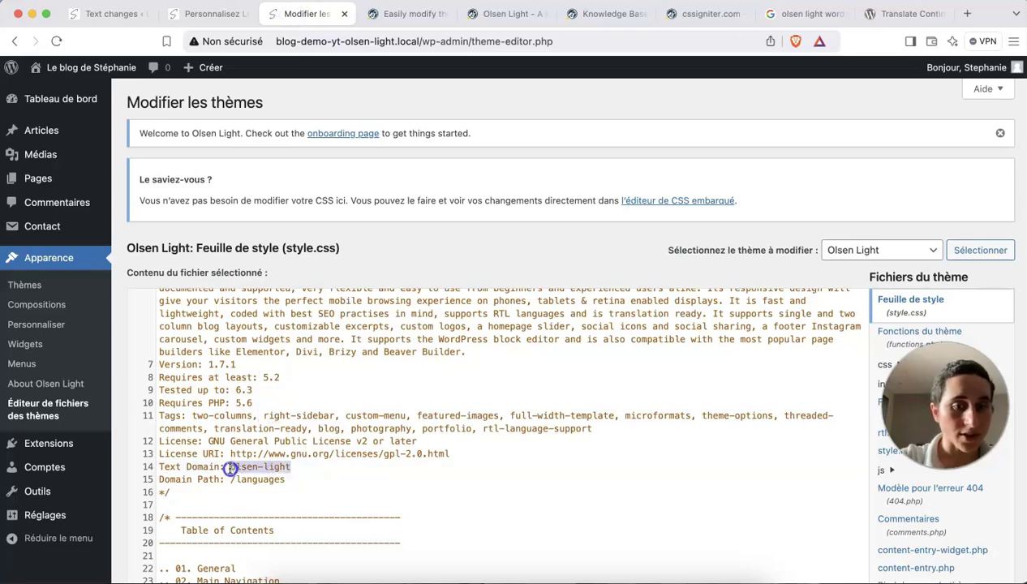
click(205, 18)
Paste 'olsen-light' into the Text domain field of the new text change.
click(106, 11)
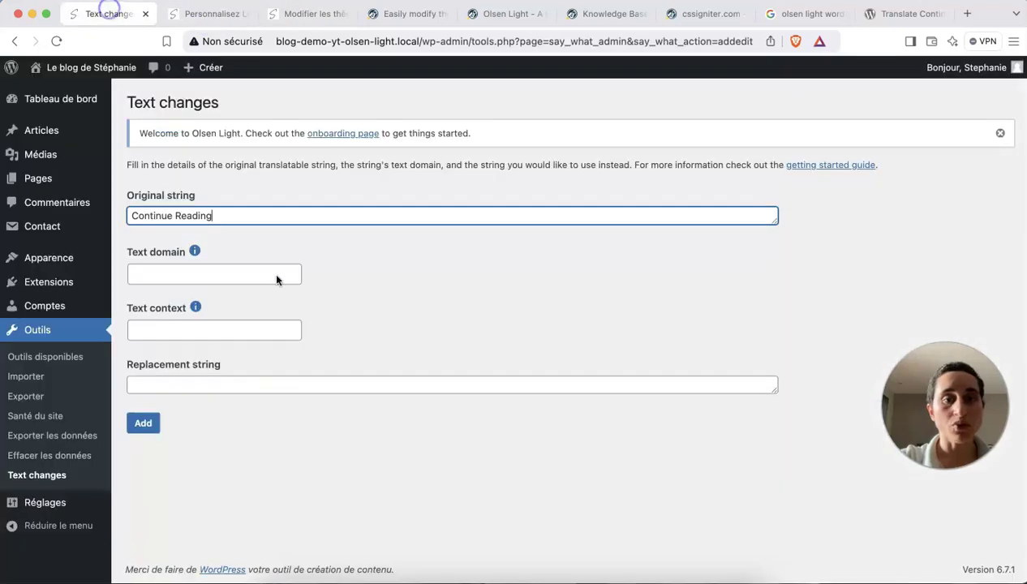
click(213, 274)
key(cmd+v)
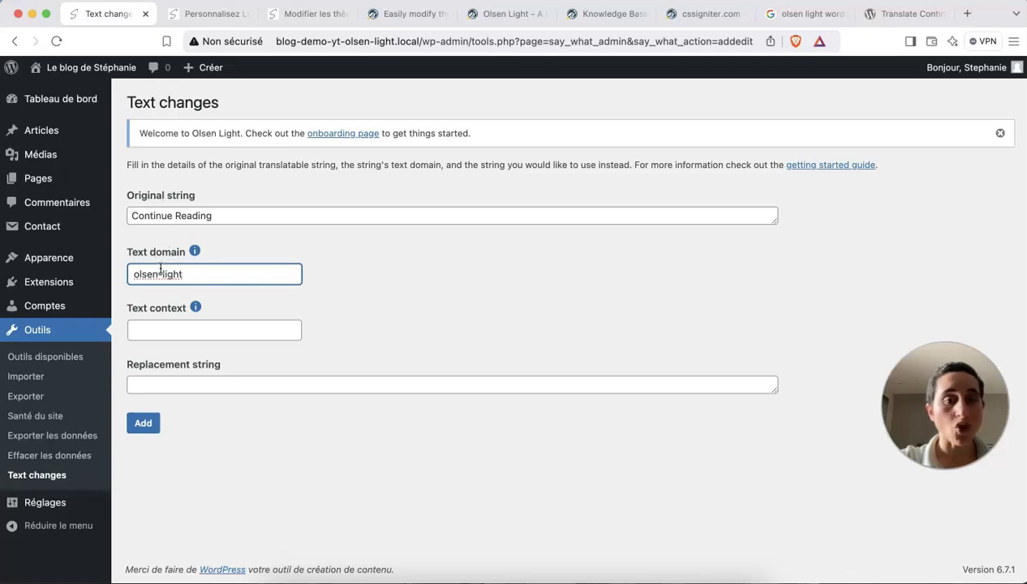
click(221, 217)
drag(196, 273, 132, 275)
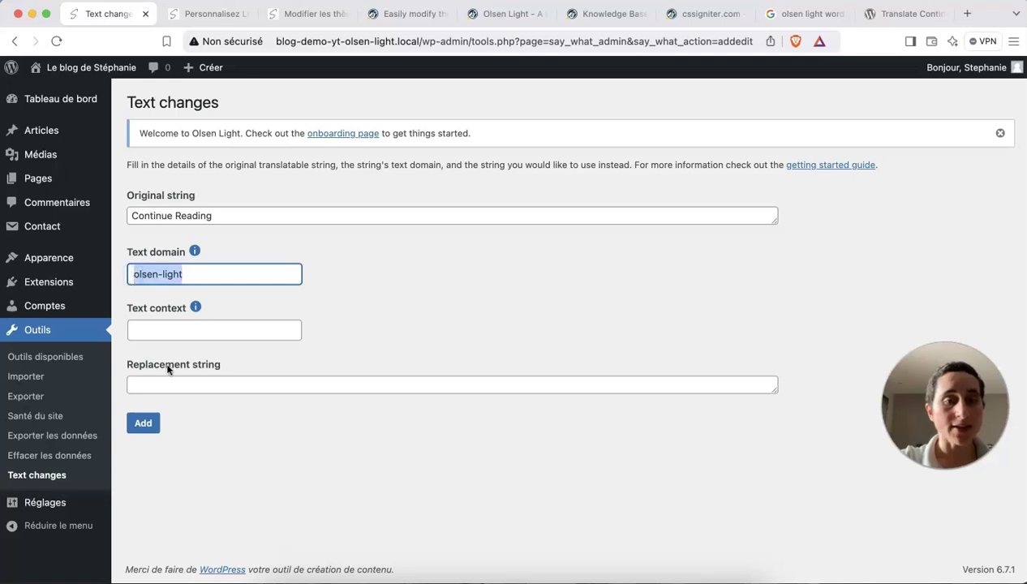
Enter 'Continuer à lire' as the replacement string and add the rule.
click(196, 383)
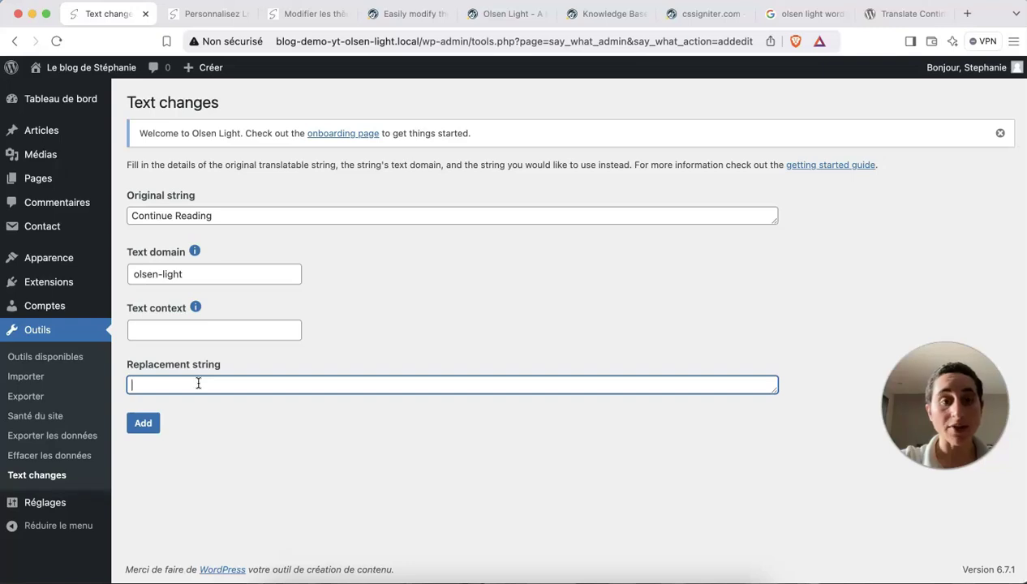
text(Continuer de lire)
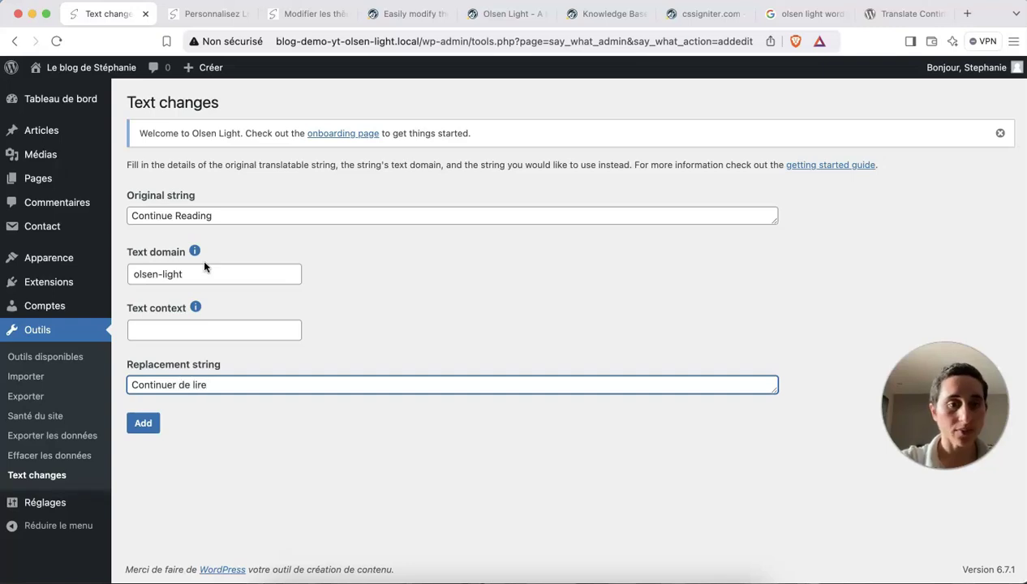
double_click(189, 384)
key(BackSpace)
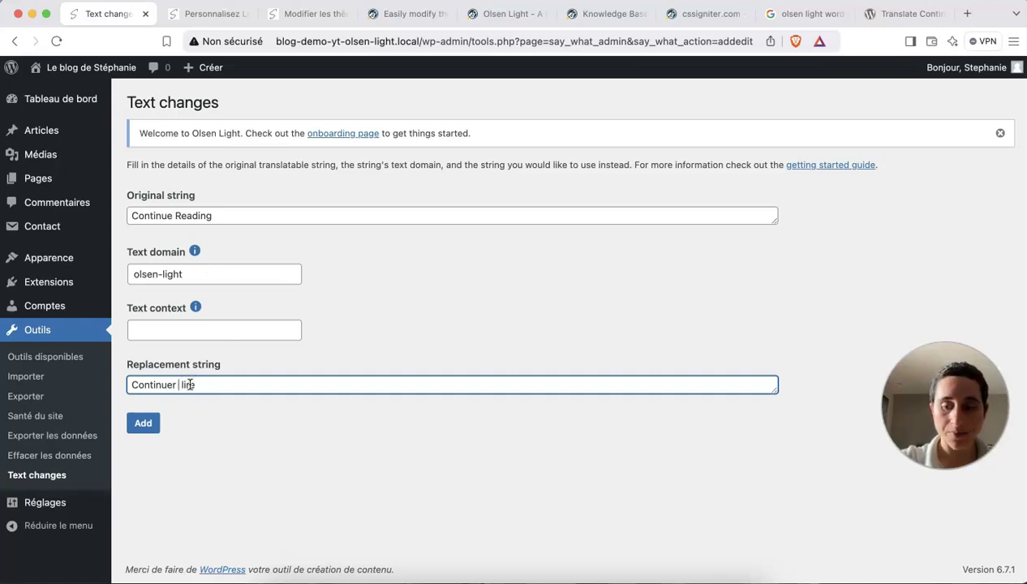
click(150, 430)
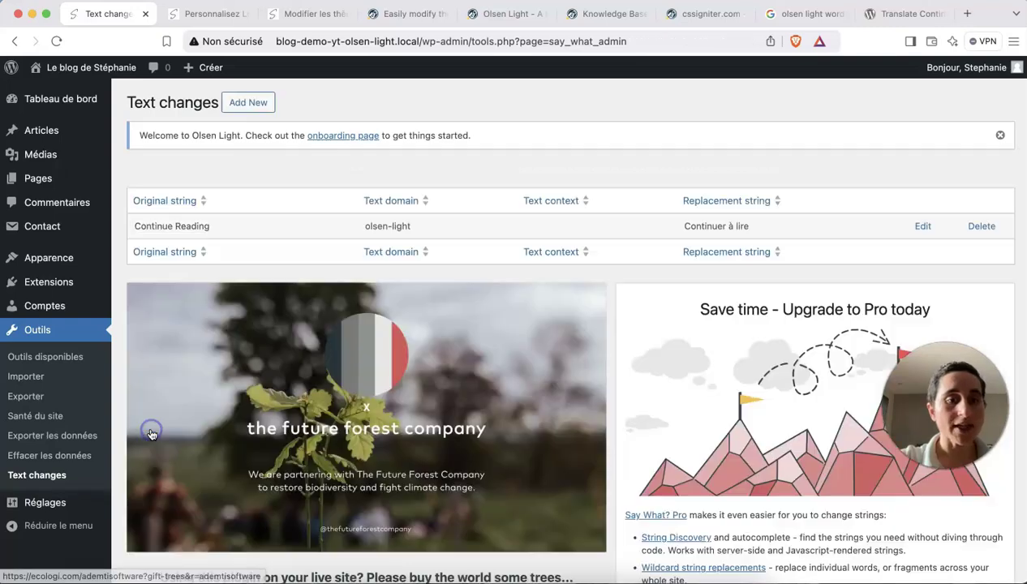
click(199, 13)
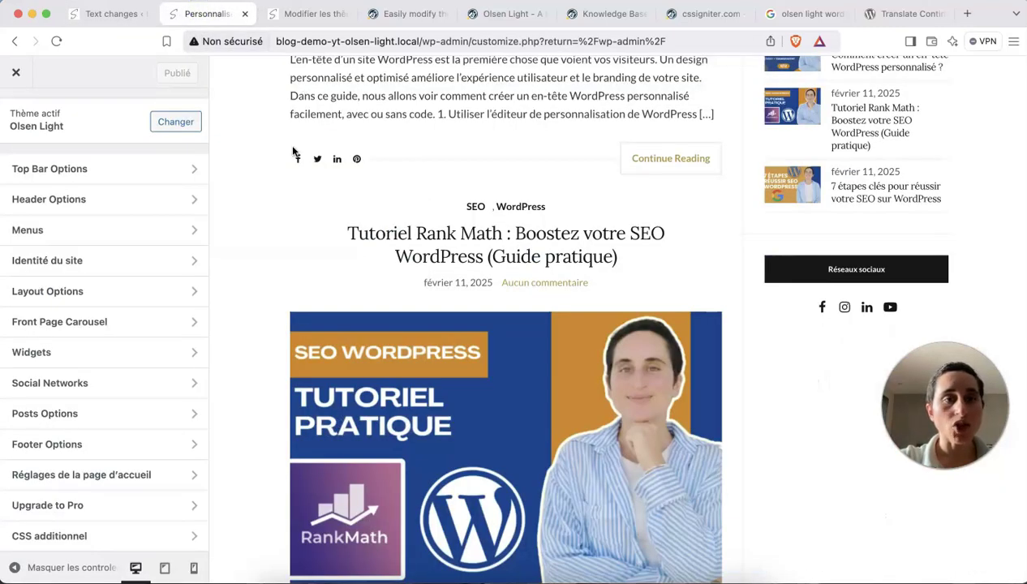
Close the Customizer, then open and reload the blog's front page.
click(15, 72)
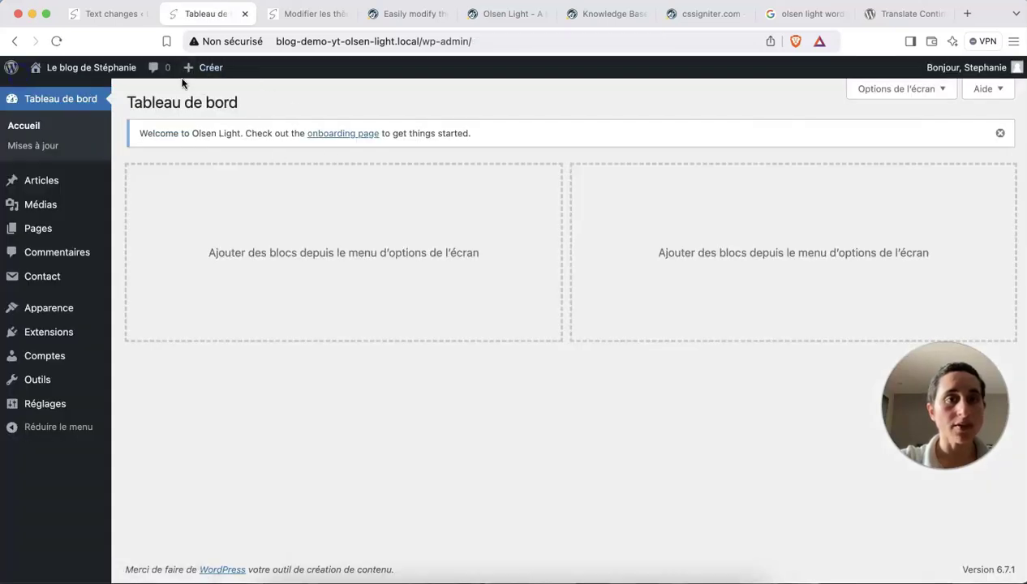
click(91, 69)
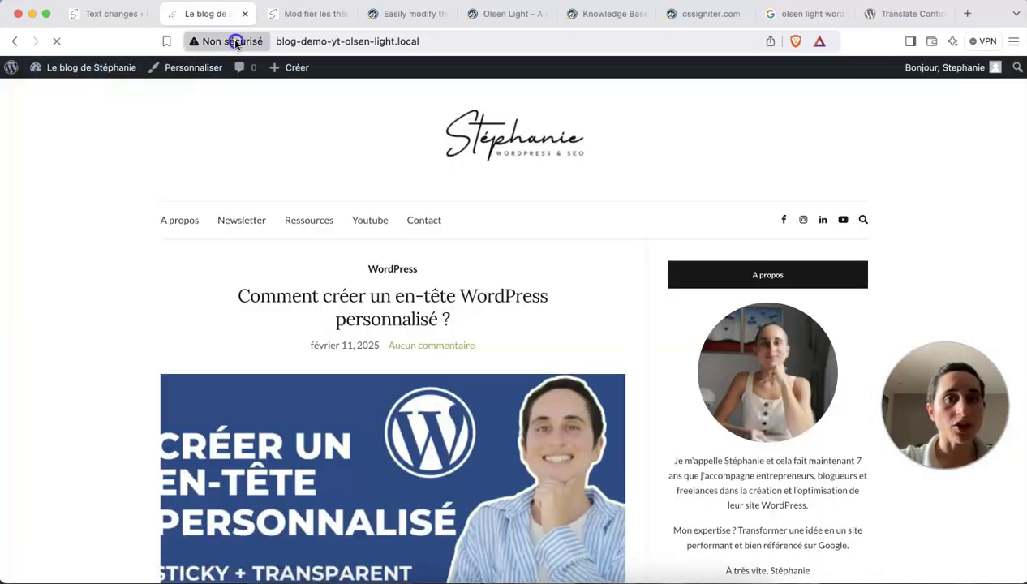
click(281, 41)
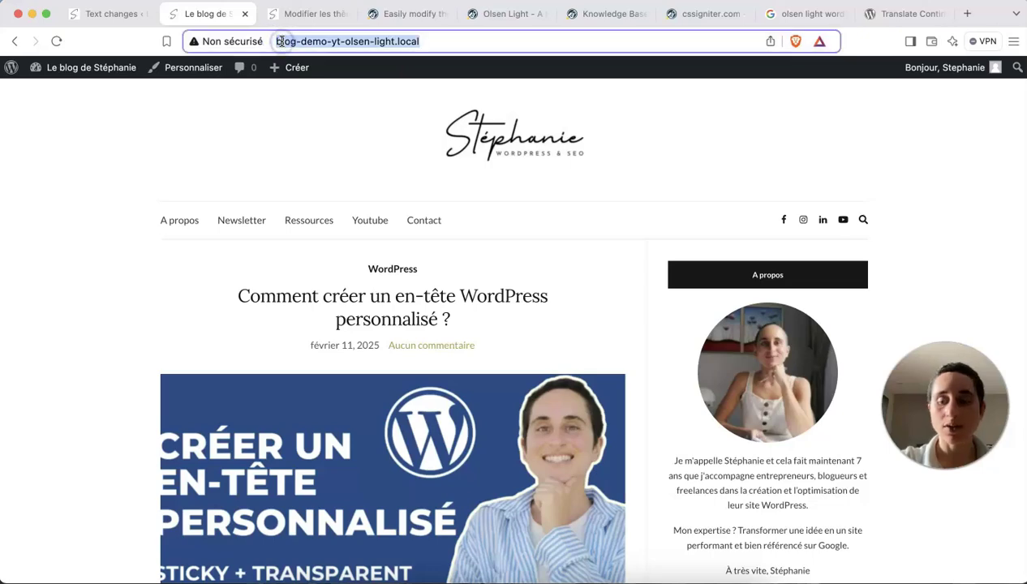
key(Return)
scroll(447, 290, down, 10)
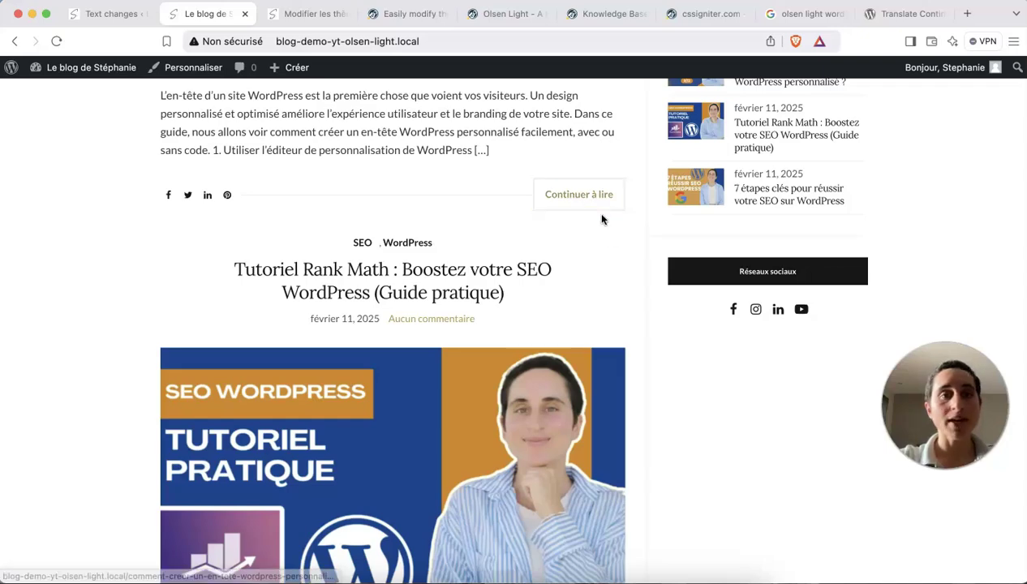
Follow a 'Continuer à lire' link and the next-post link to check the translated labels.
click(602, 206)
scroll(596, 321, down, 20)
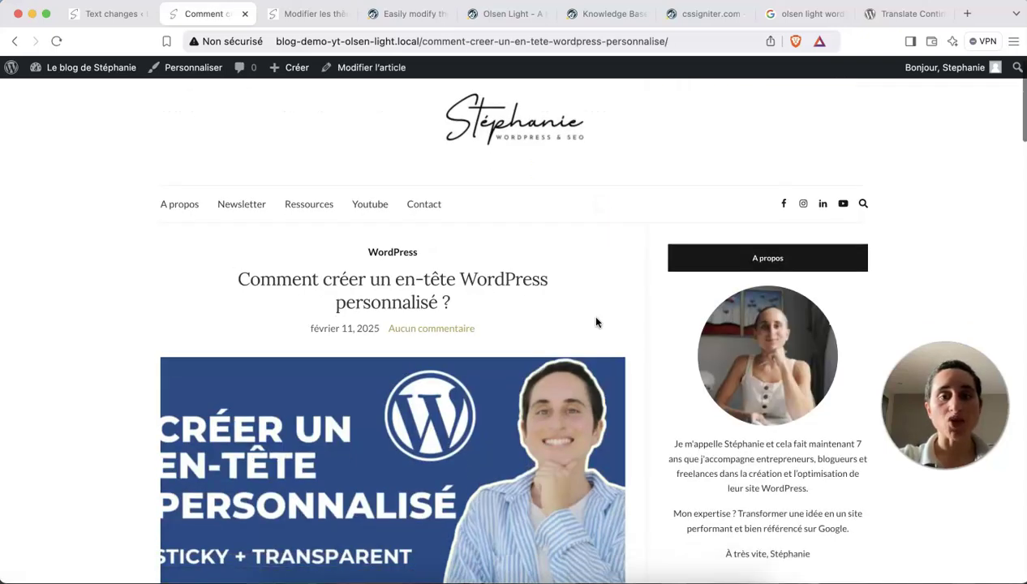
scroll(596, 322, up, 3)
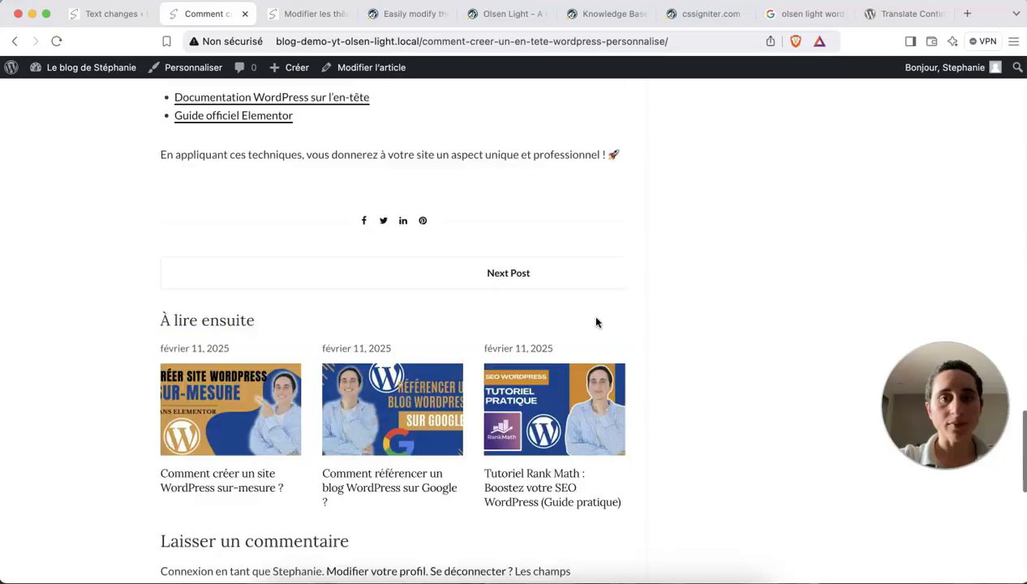
click(530, 277)
scroll(573, 357, down, 15)
scroll(570, 358, down, 15)
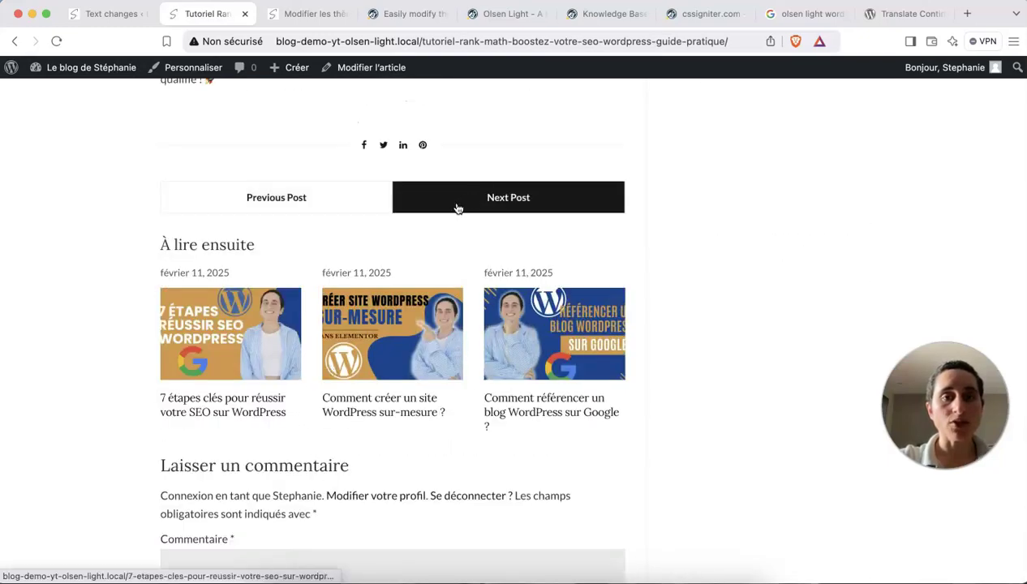
click(110, 13)
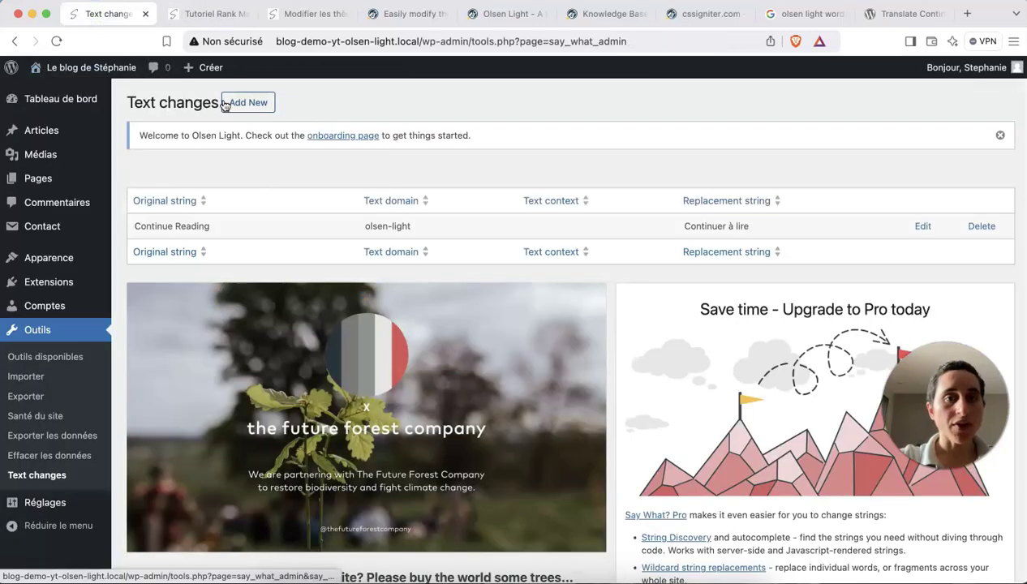
Add a rule replacing 'Previous Post' with 'Article précédent' in the olsen-light text domain.
click(248, 102)
click(200, 217)
text(Previous Post)
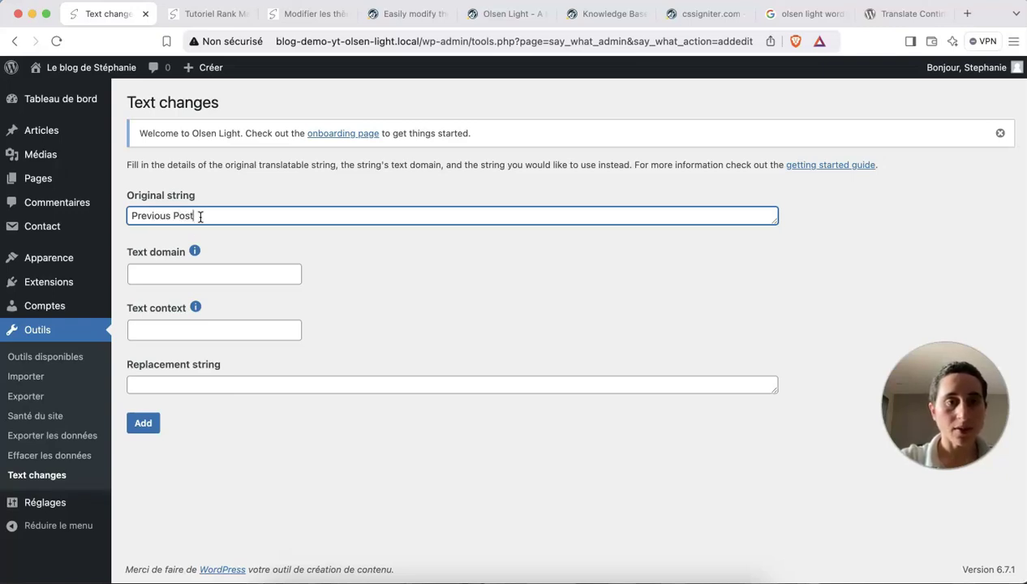
click(171, 275)
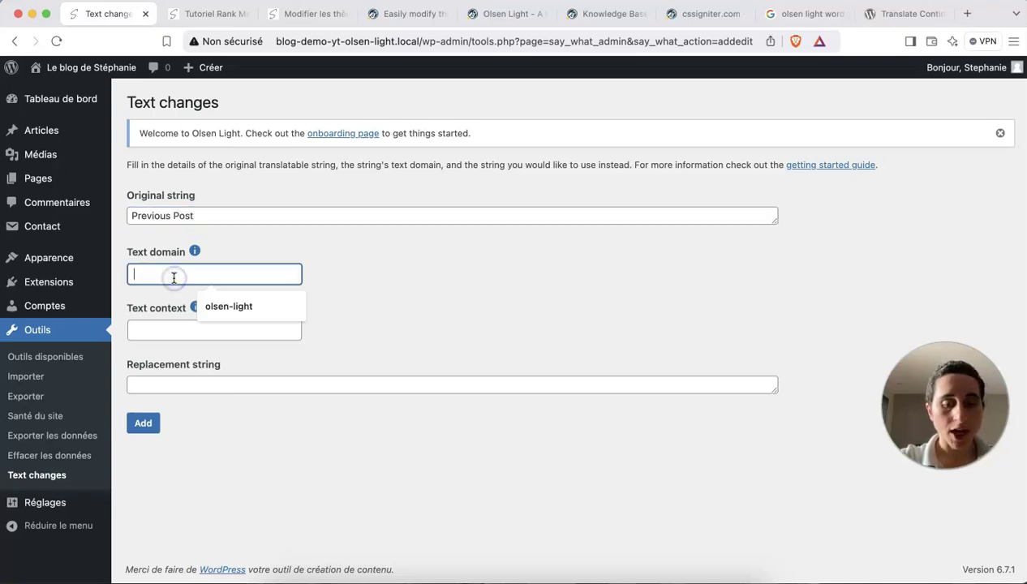
click(212, 312)
click(189, 381)
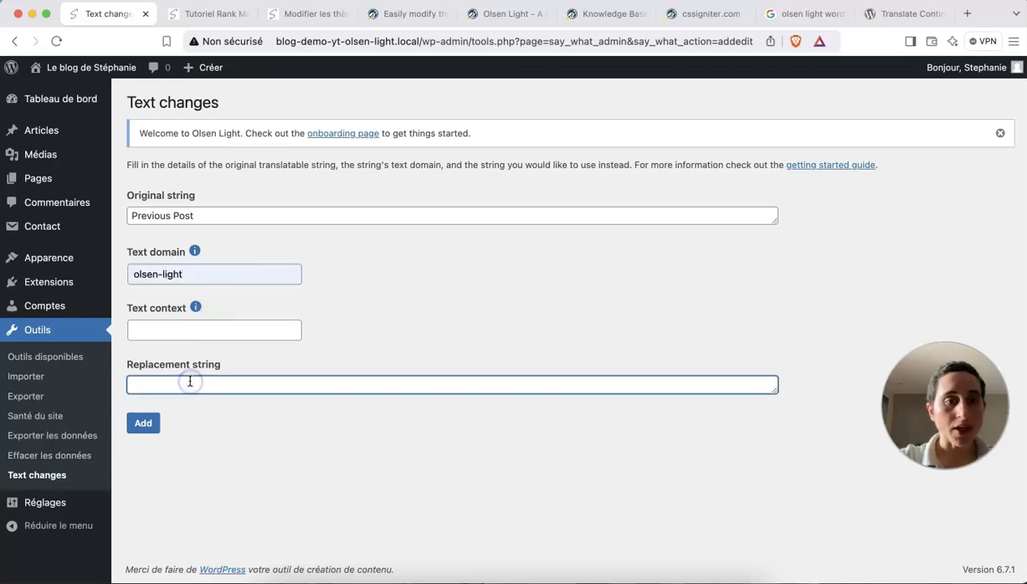
text(Article précédent)
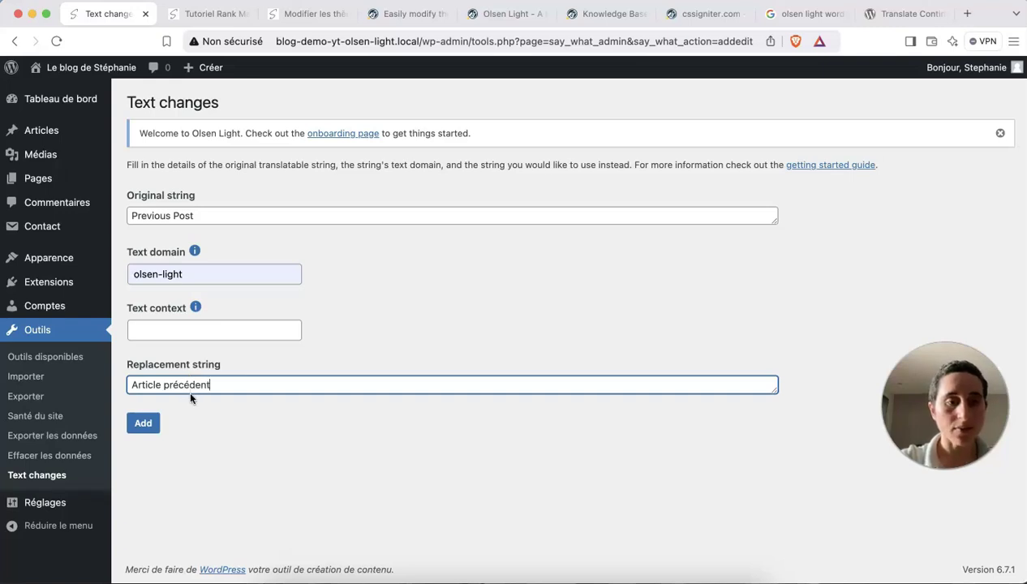
click(143, 422)
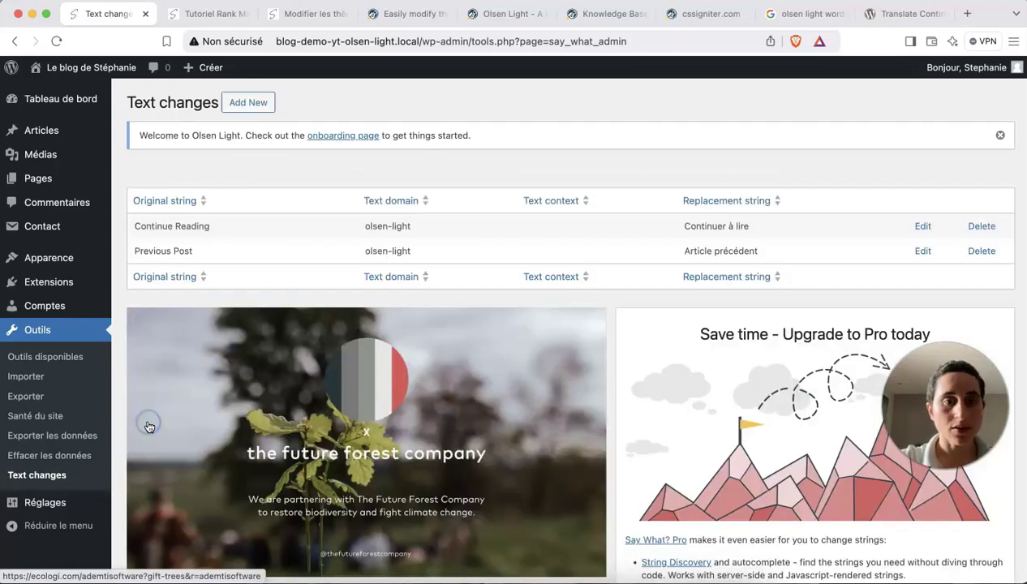
Add a rule turning 'Next Post' into 'Article suivant' for olsen-light, then reopen the Tutoriel Rank Math post.
click(241, 103)
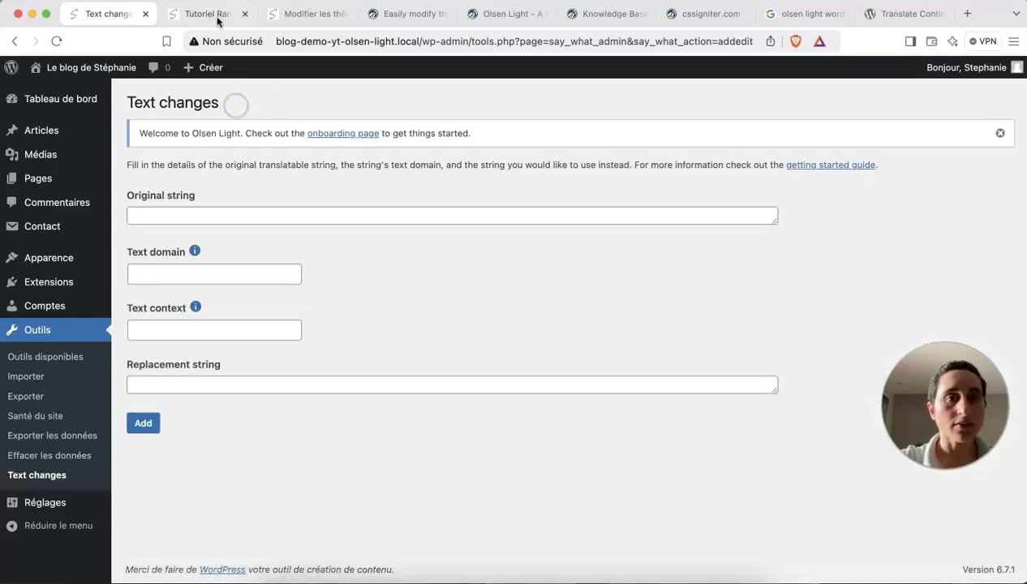
click(216, 17)
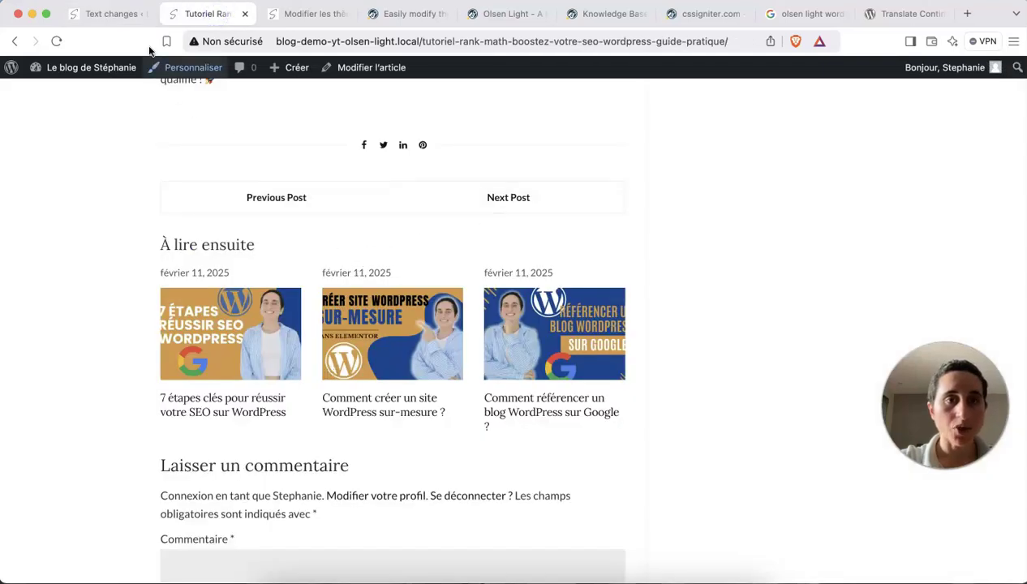
click(113, 15)
click(214, 216)
text(Next Post)
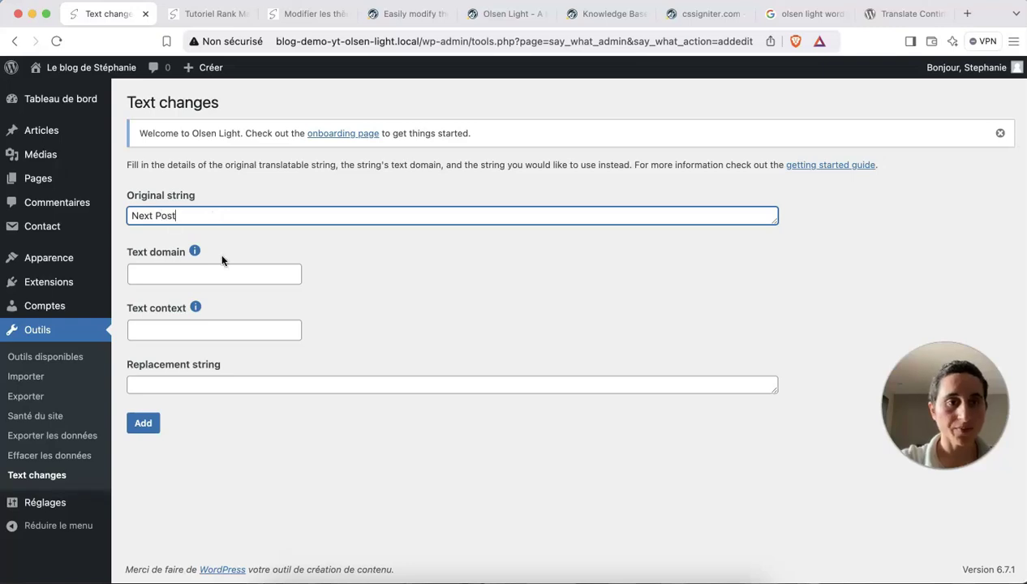
click(222, 273)
click(230, 304)
click(202, 390)
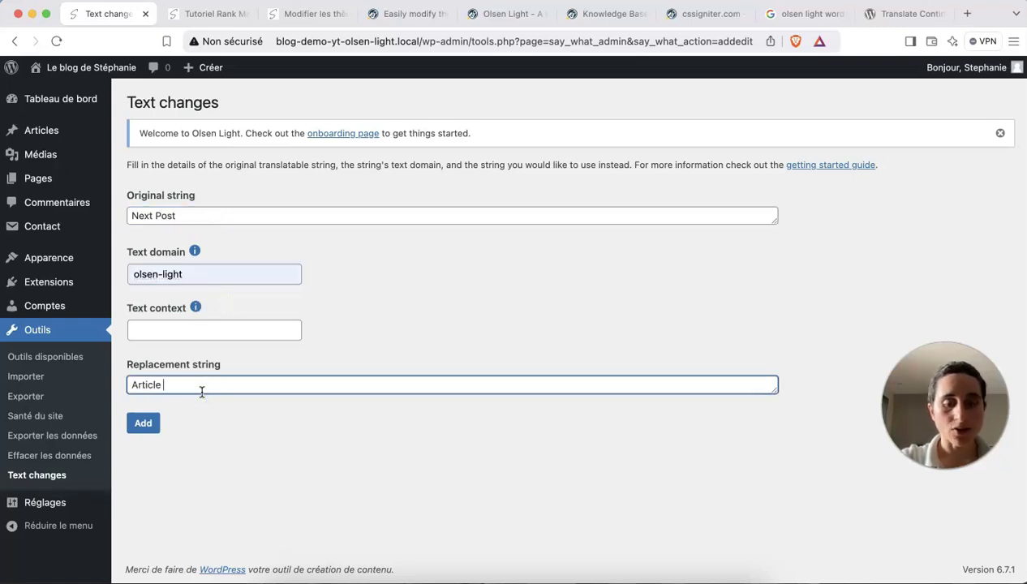
click(146, 424)
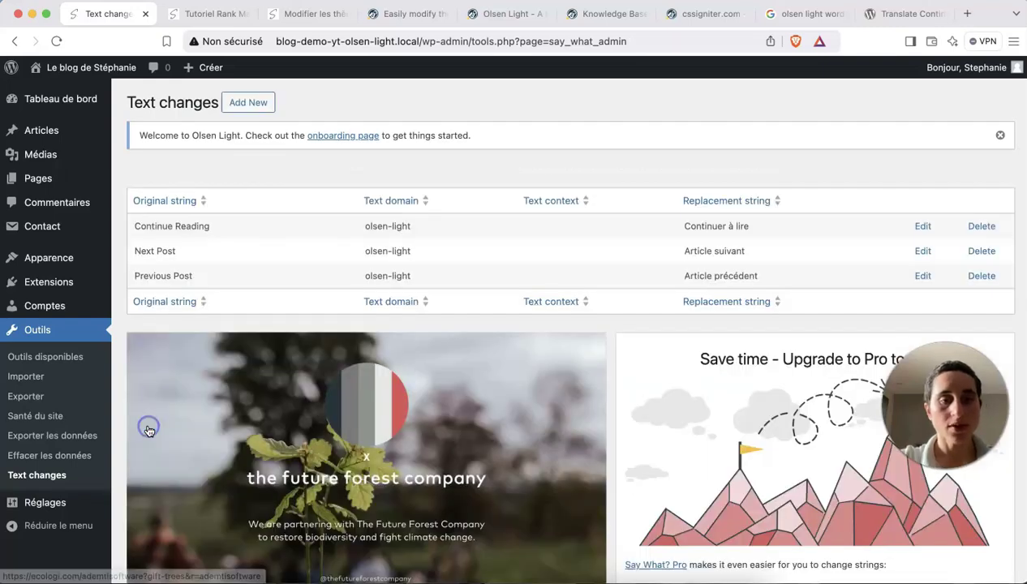
click(225, 16)
click(297, 41)
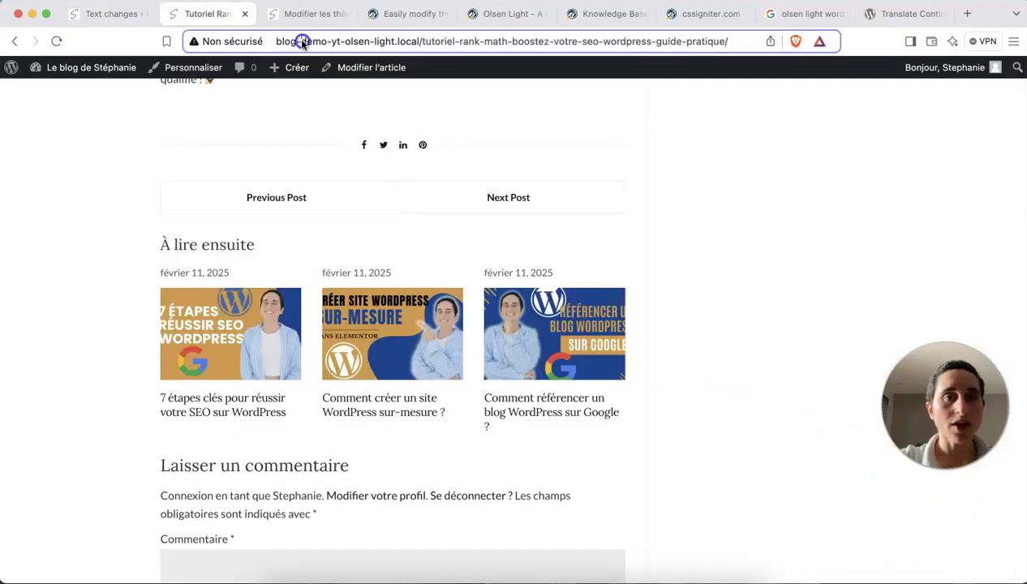
Reload the Tutoriel Rank Math post to check for Article précédent and Article suivant labels.
key(Return)
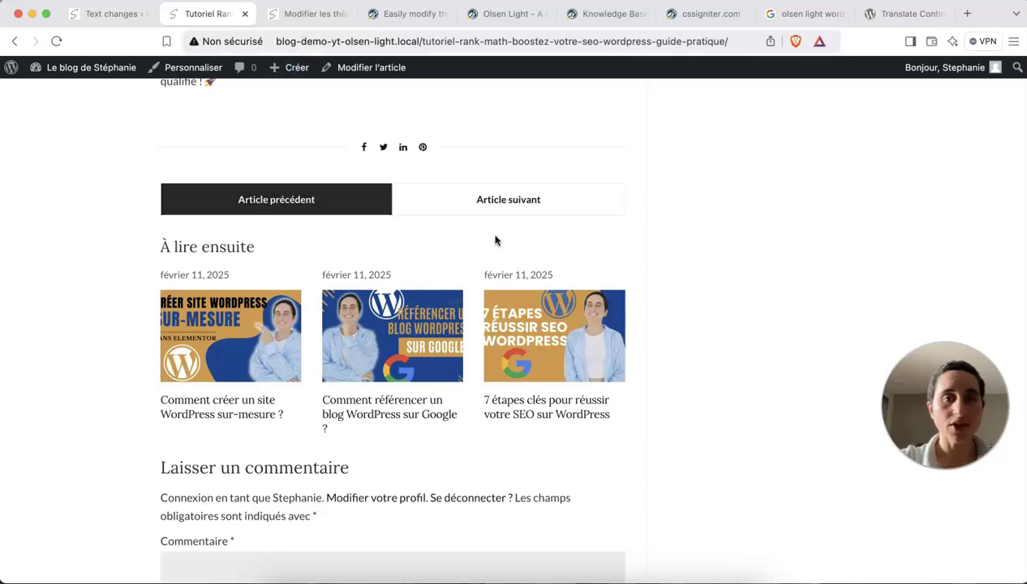
scroll(387, 346, up, 1)
scroll(387, 346, down, 8)
scroll(388, 346, up, 1)
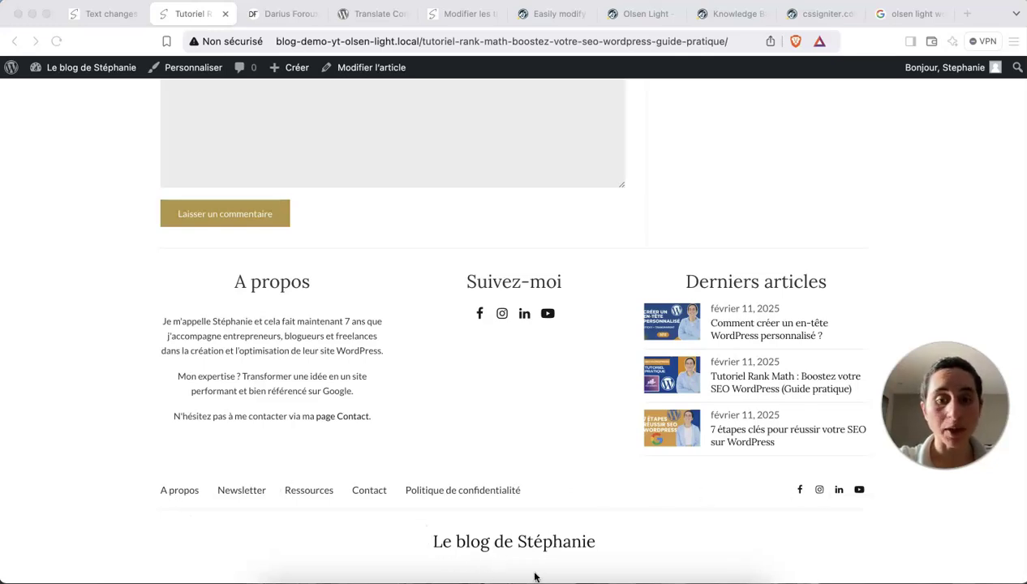
Go from the Continue Reading translation question to the Olsen Light forum's 'Remove Logo in Footer' topic.
click(272, 14)
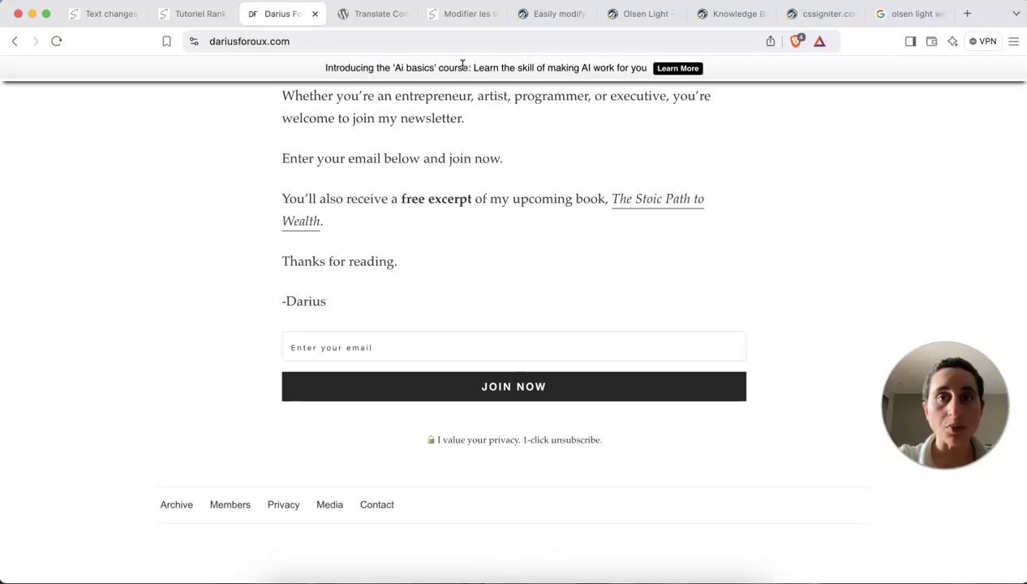
click(381, 14)
scroll(502, 273, up, 8)
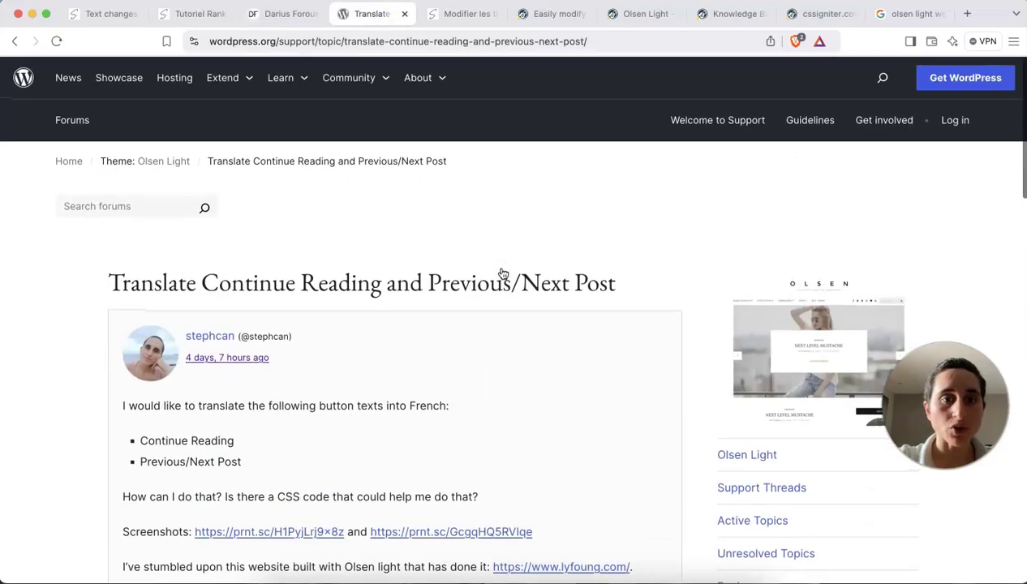
click(181, 161)
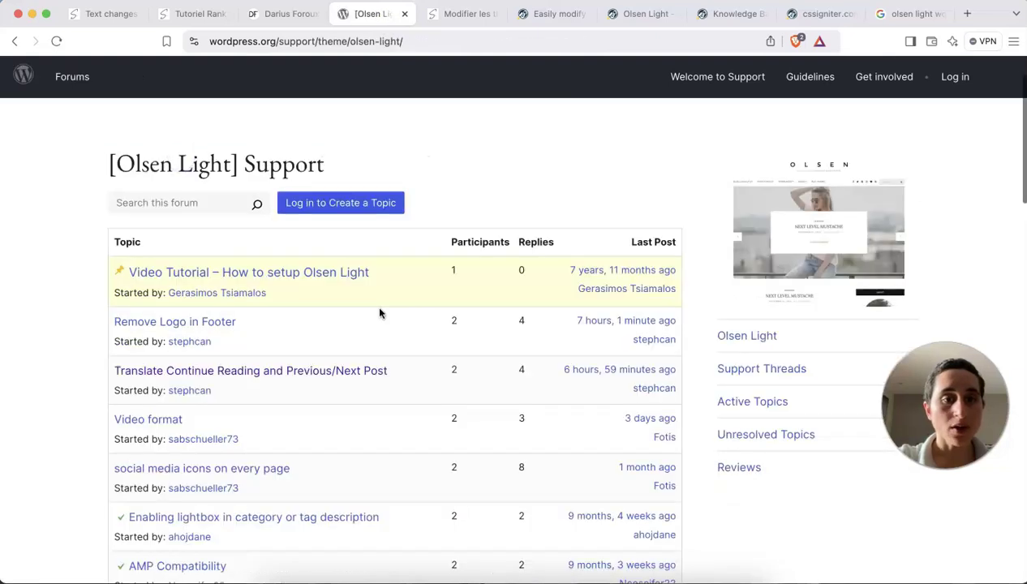
scroll(379, 313, down, 1)
click(196, 280)
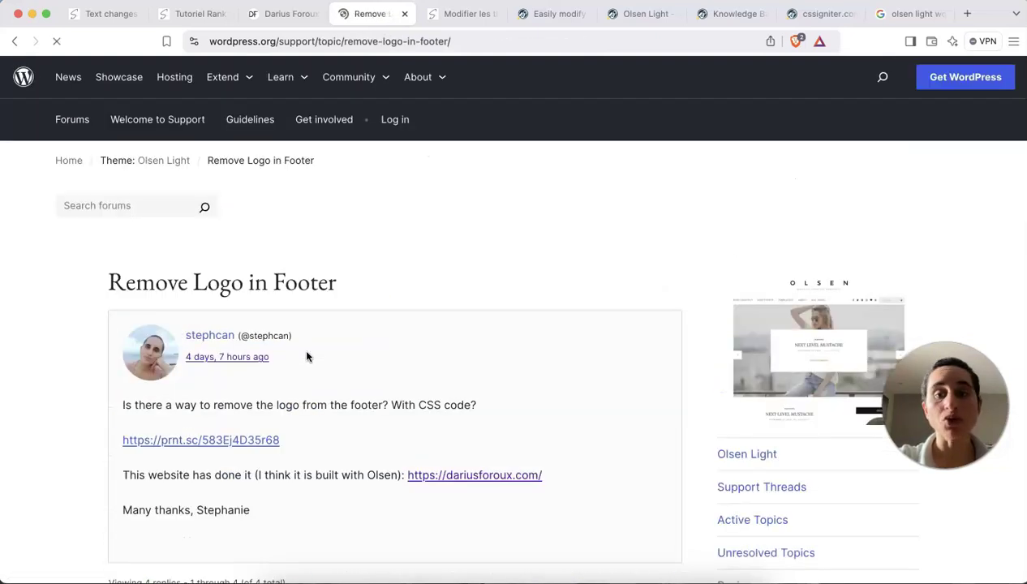
scroll(306, 357, down, 2)
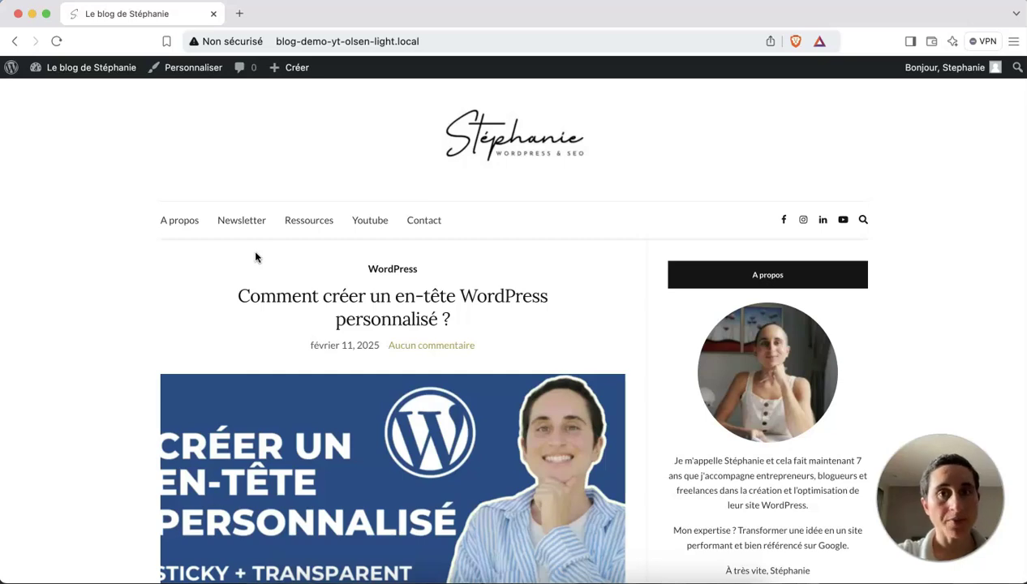
Scroll through the live A propos page and its sidebar, then go to Contact.
click(185, 222)
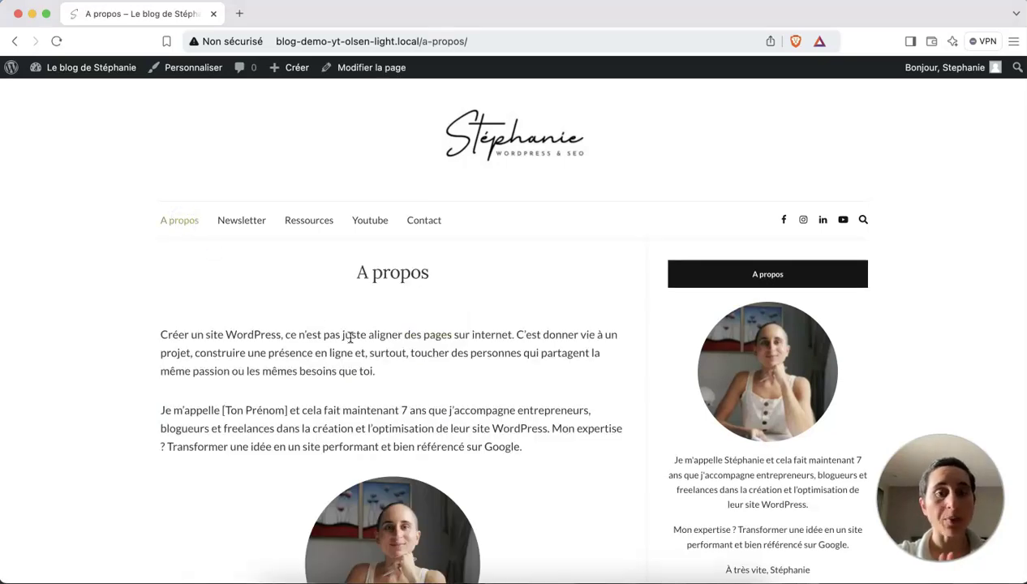
scroll(350, 336, down, 4)
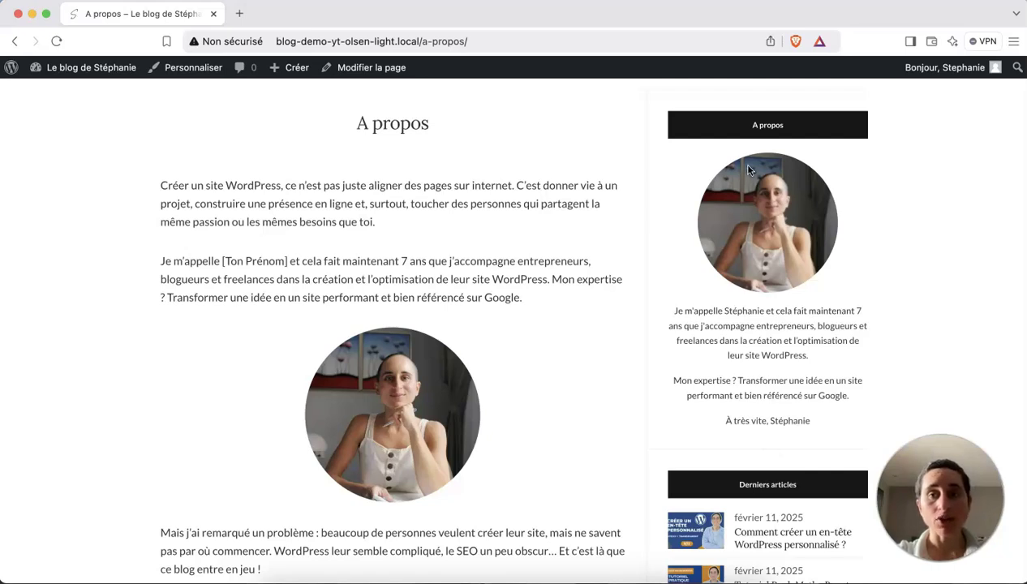
scroll(729, 127, up, 4)
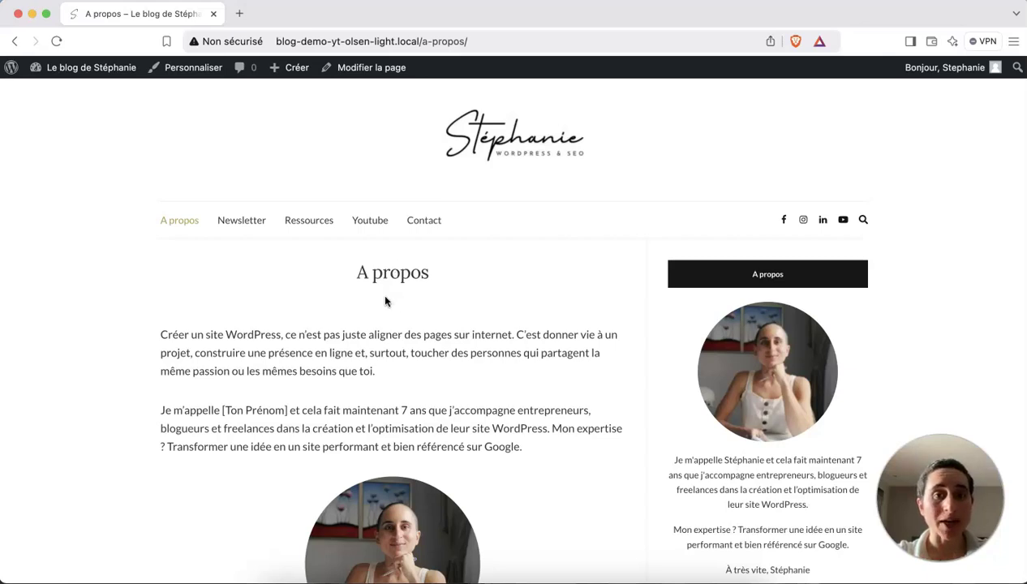
click(422, 227)
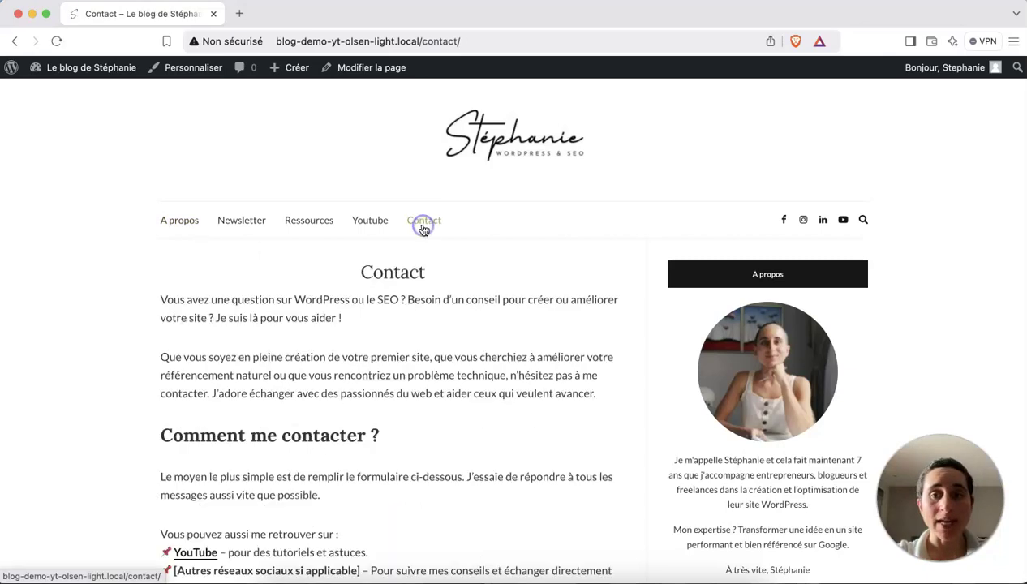
Change the A propos page template from Modèle par défaut to Fullwidth Page and save.
click(174, 227)
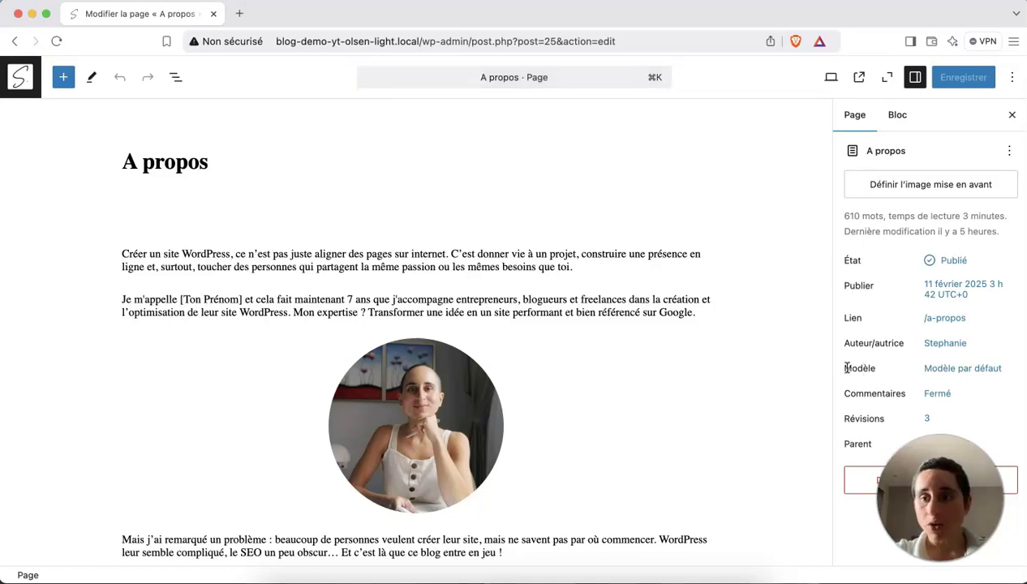
drag(875, 368, 843, 368)
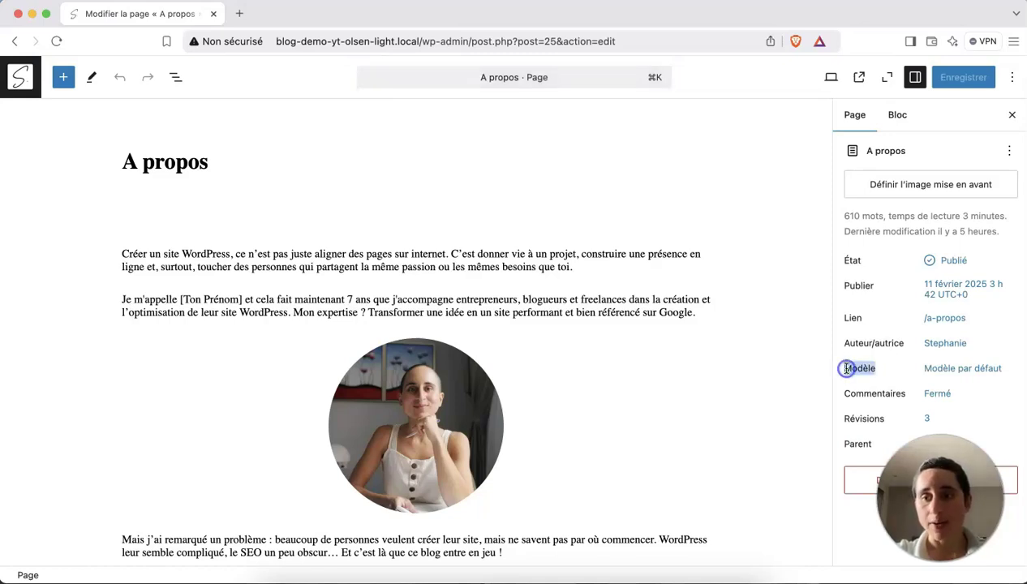
click(952, 371)
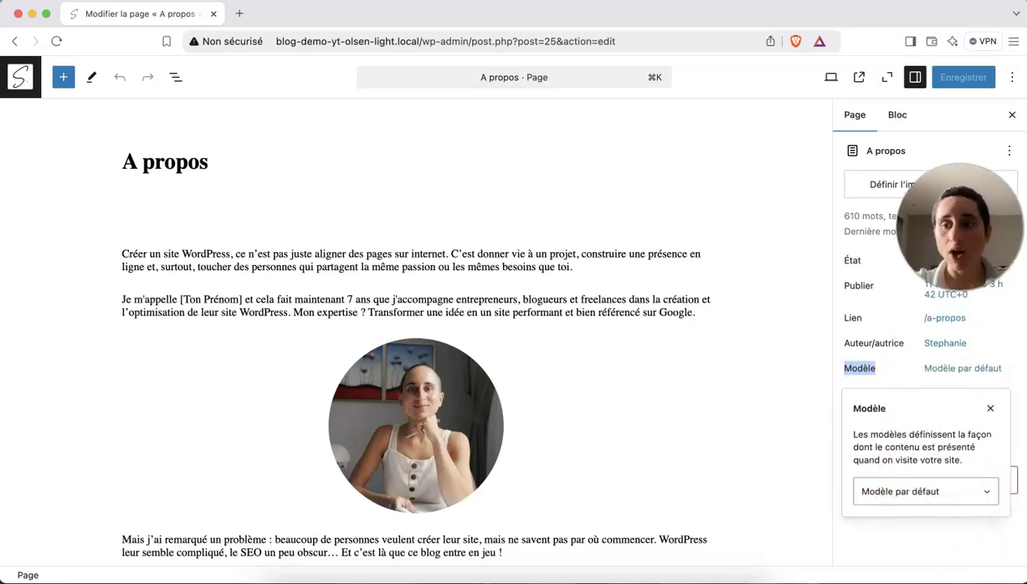
click(903, 491)
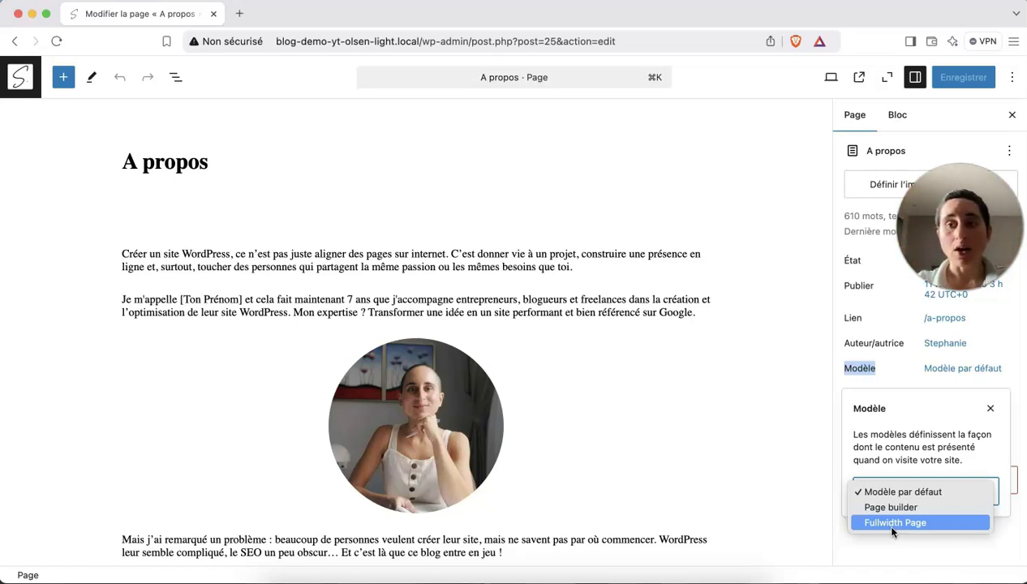
click(892, 526)
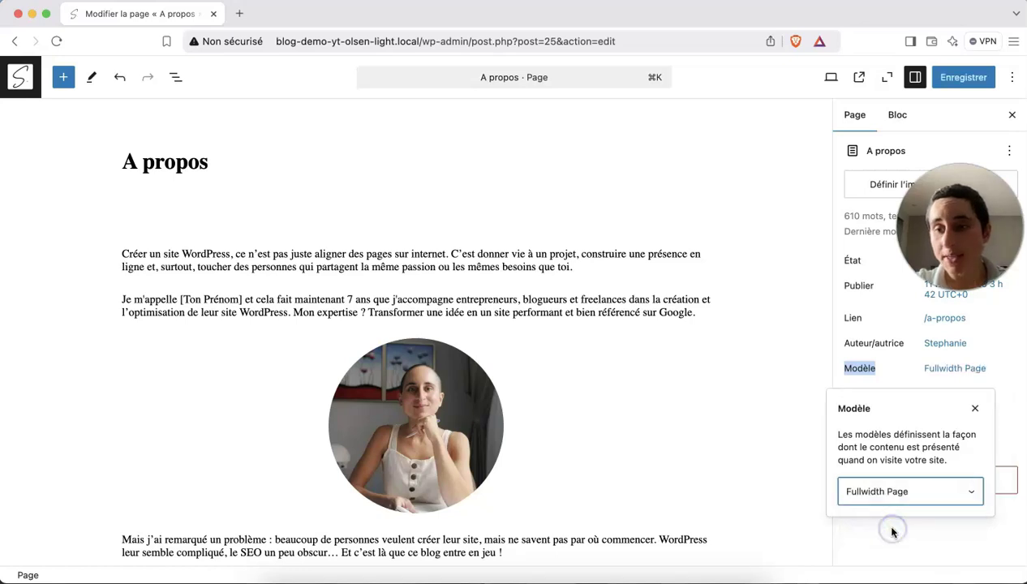
click(821, 382)
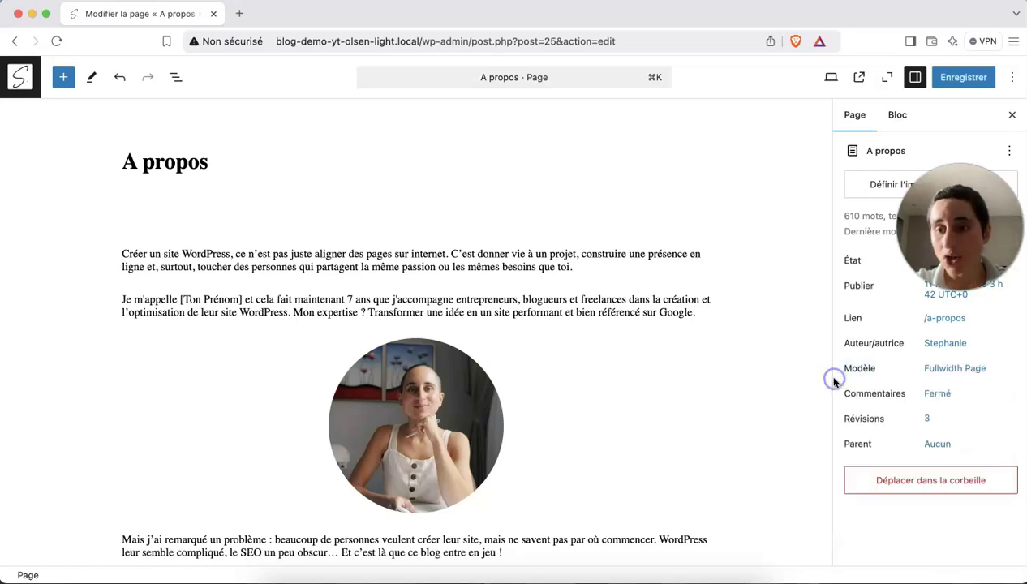
click(962, 76)
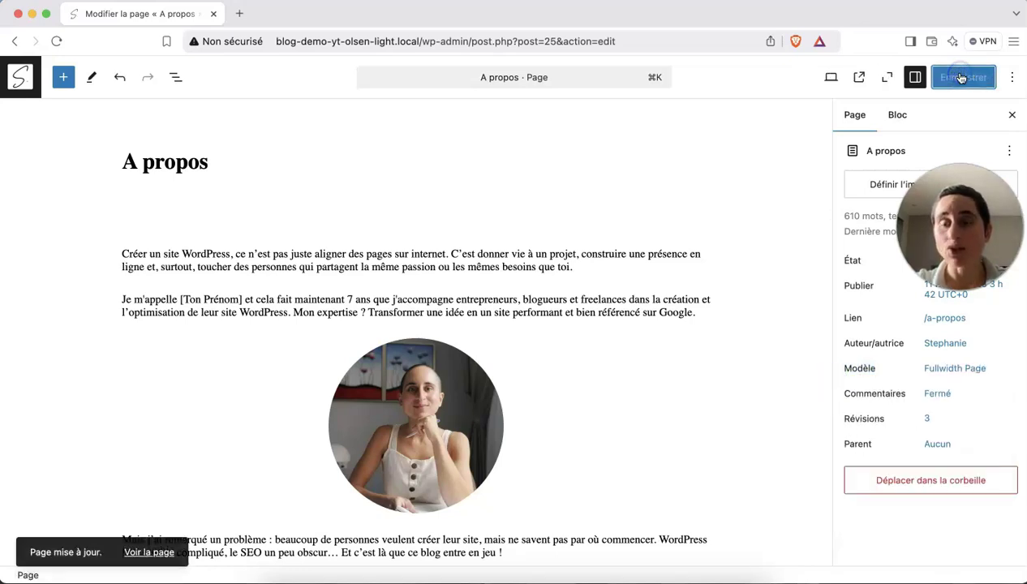
View the saved A propos page, check its full-width layout, then go to Contact.
click(859, 76)
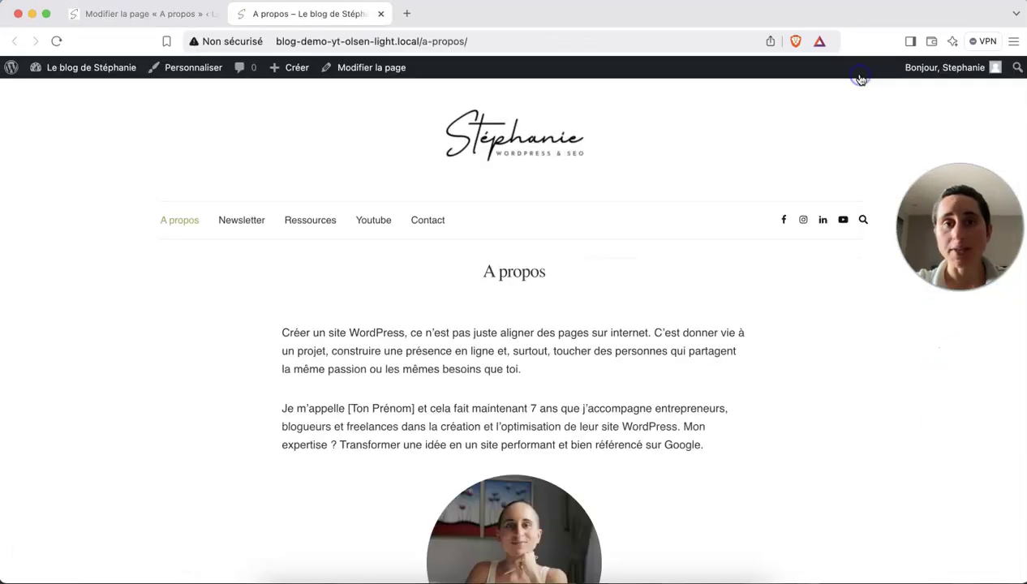
scroll(657, 305, down, 3)
scroll(657, 305, up, 3)
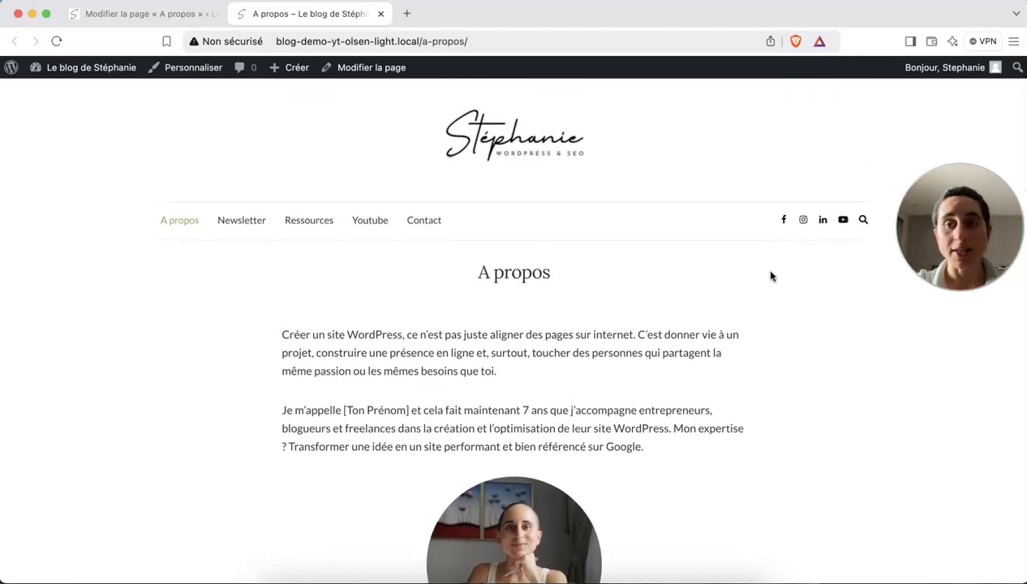
scroll(727, 455, down, 10)
scroll(728, 455, down, 8)
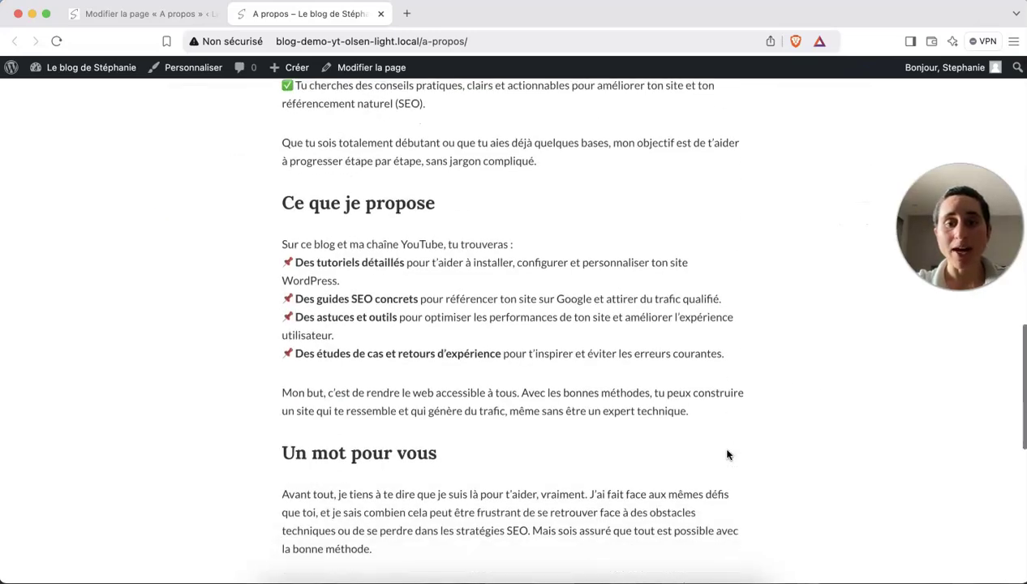
scroll(727, 455, up, 20)
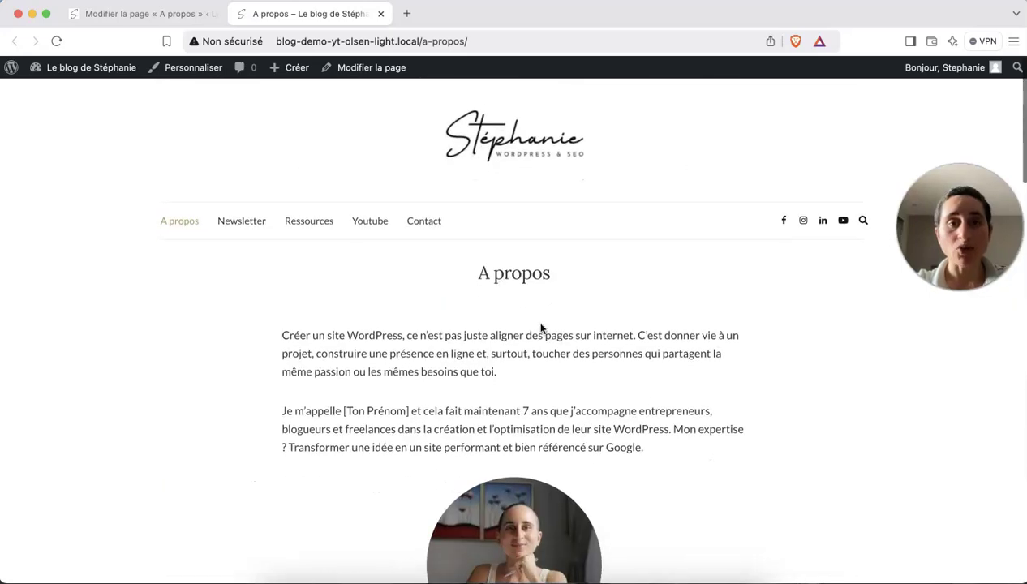
click(421, 222)
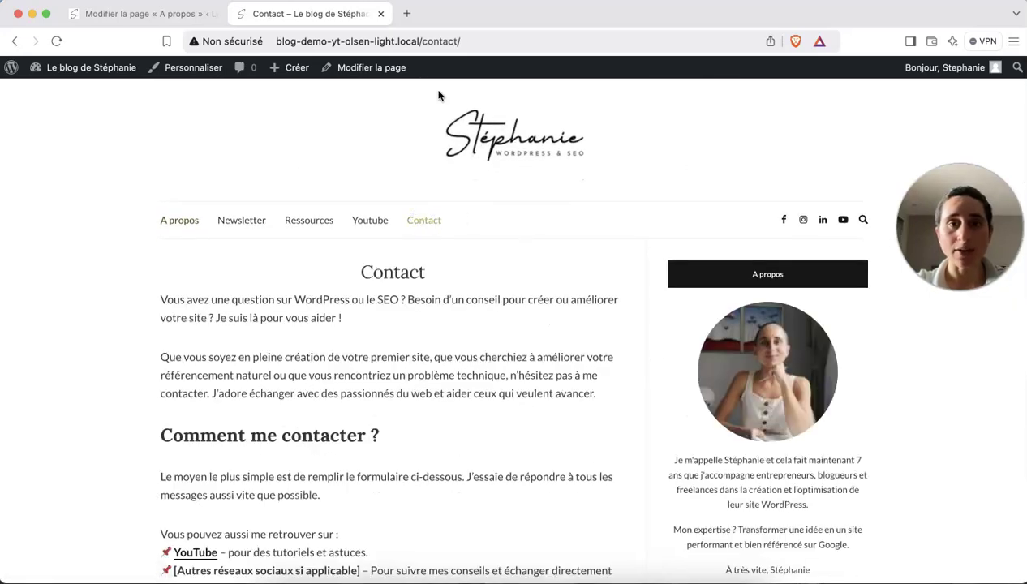
Give the Contact page the Fullwidth Page template and save it.
click(387, 73)
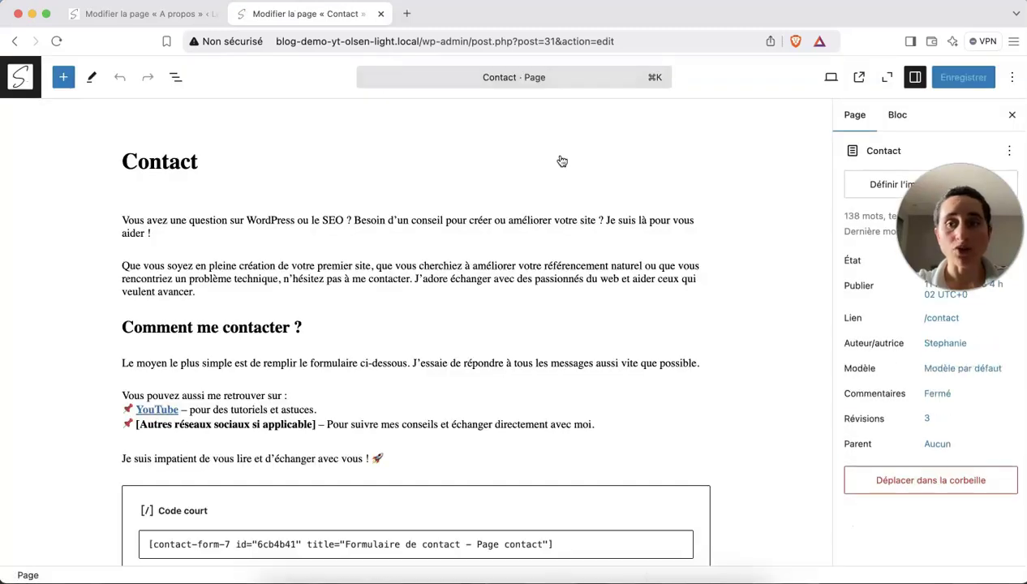
click(939, 369)
click(905, 494)
click(900, 520)
click(903, 523)
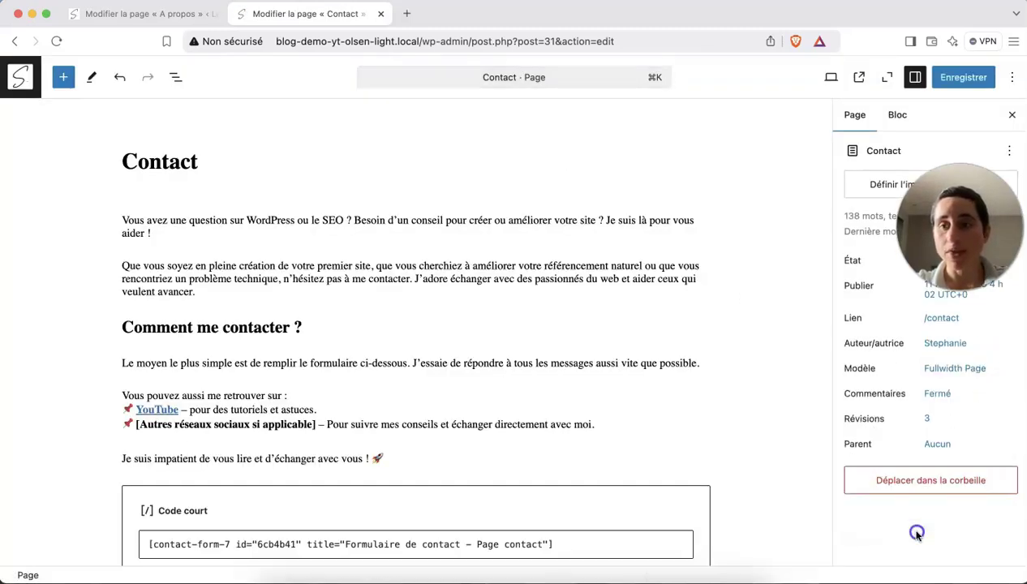
click(956, 76)
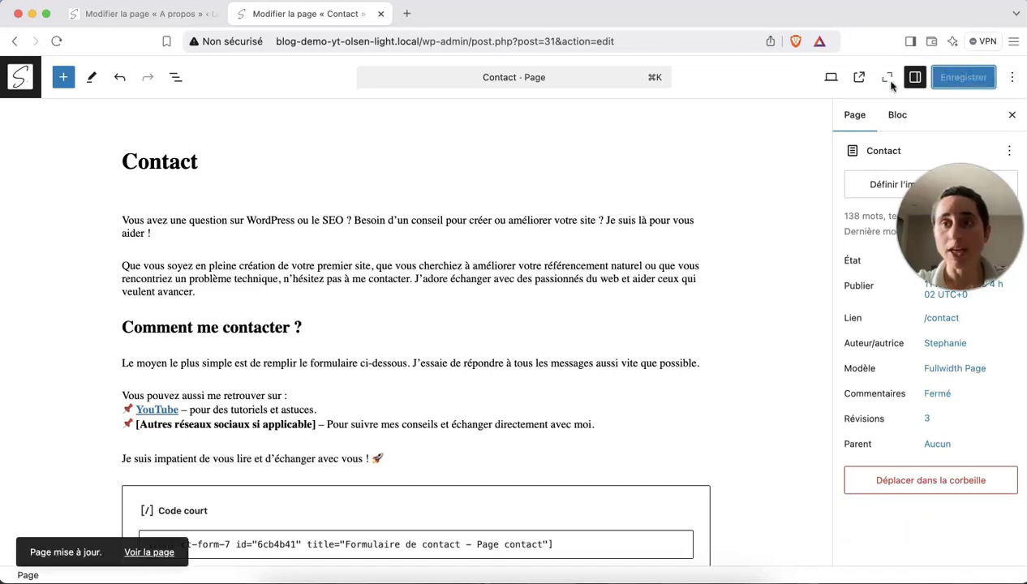
View the live Contact page and confirm it no longer shows a sidebar.
click(857, 77)
scroll(639, 319, down, 3)
scroll(639, 320, up, 3)
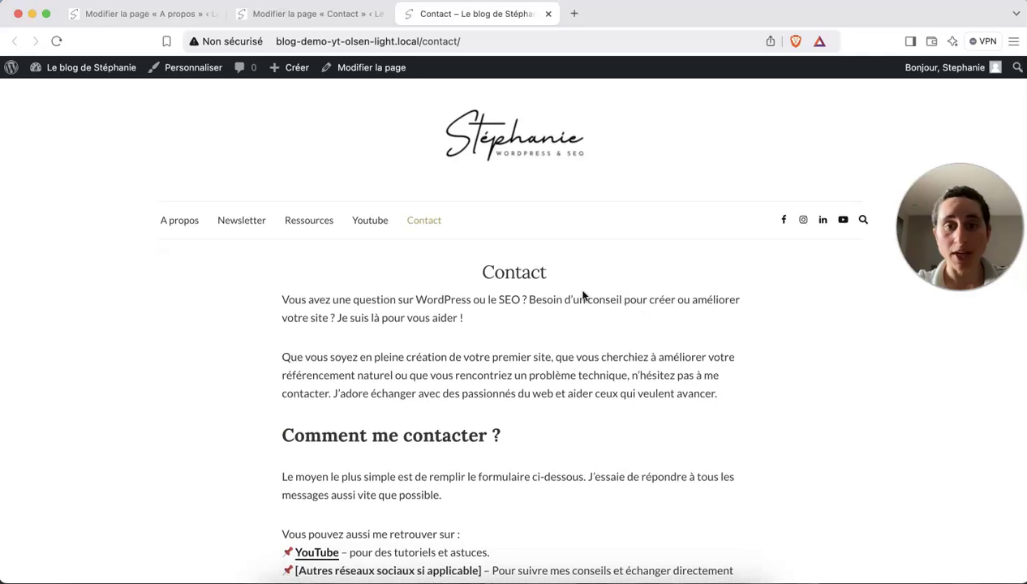
scroll(595, 309, down, 1)
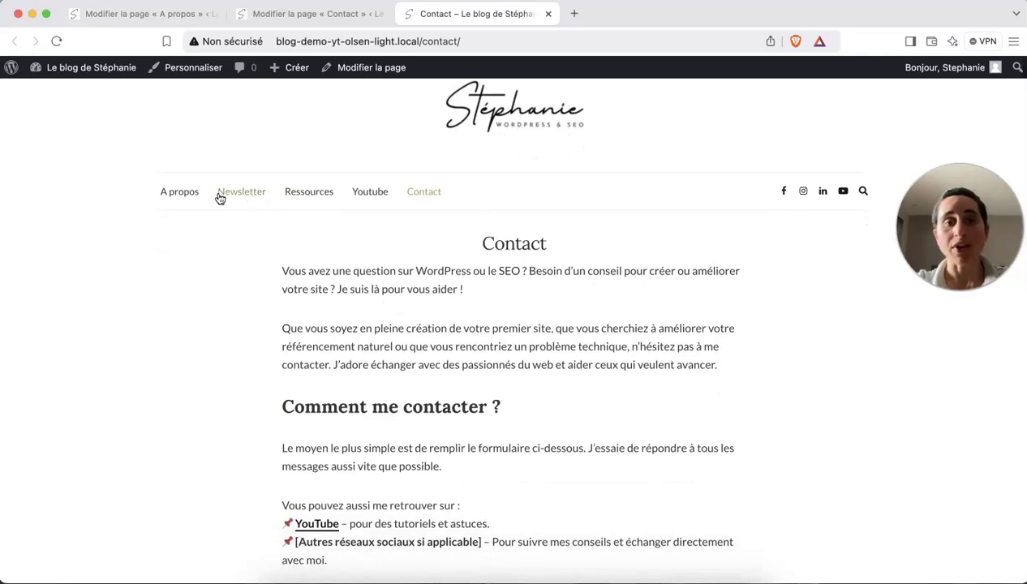